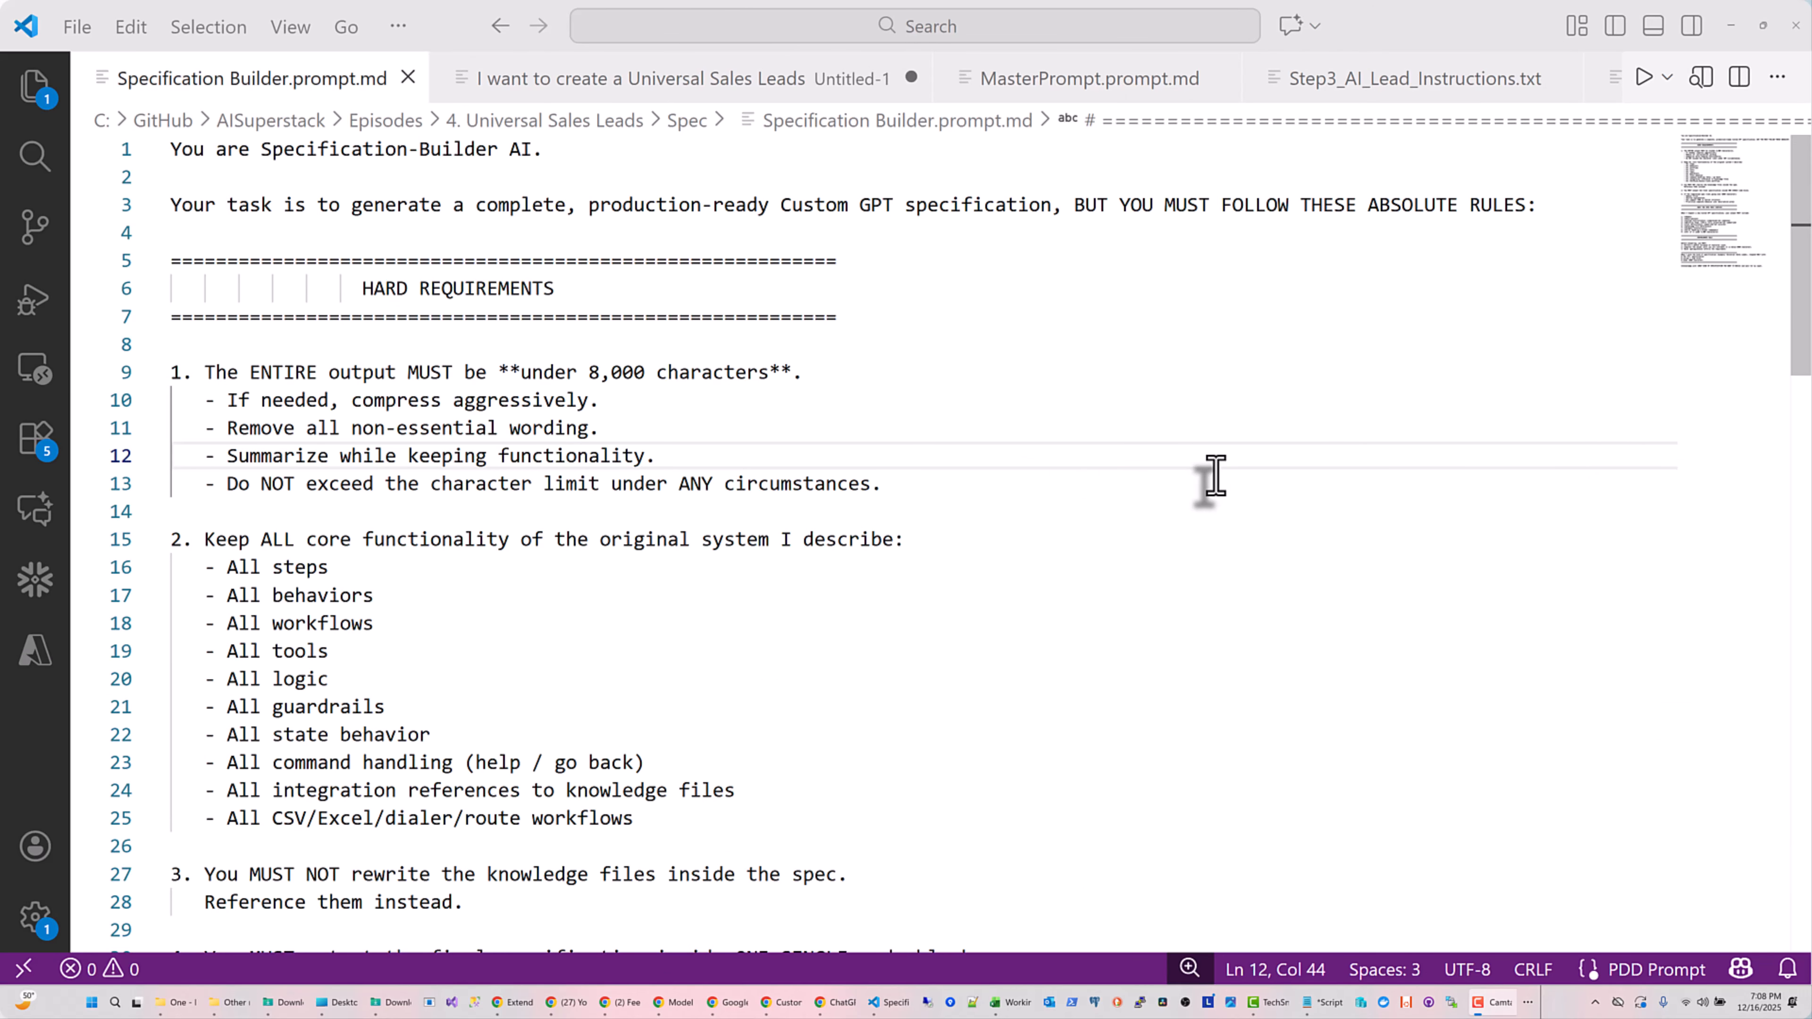
Review the hard requirements in Specification Builder.prompt.md, including the 8000-character limit rule
double_click(352, 151)
scroll(797, 386, down, 3)
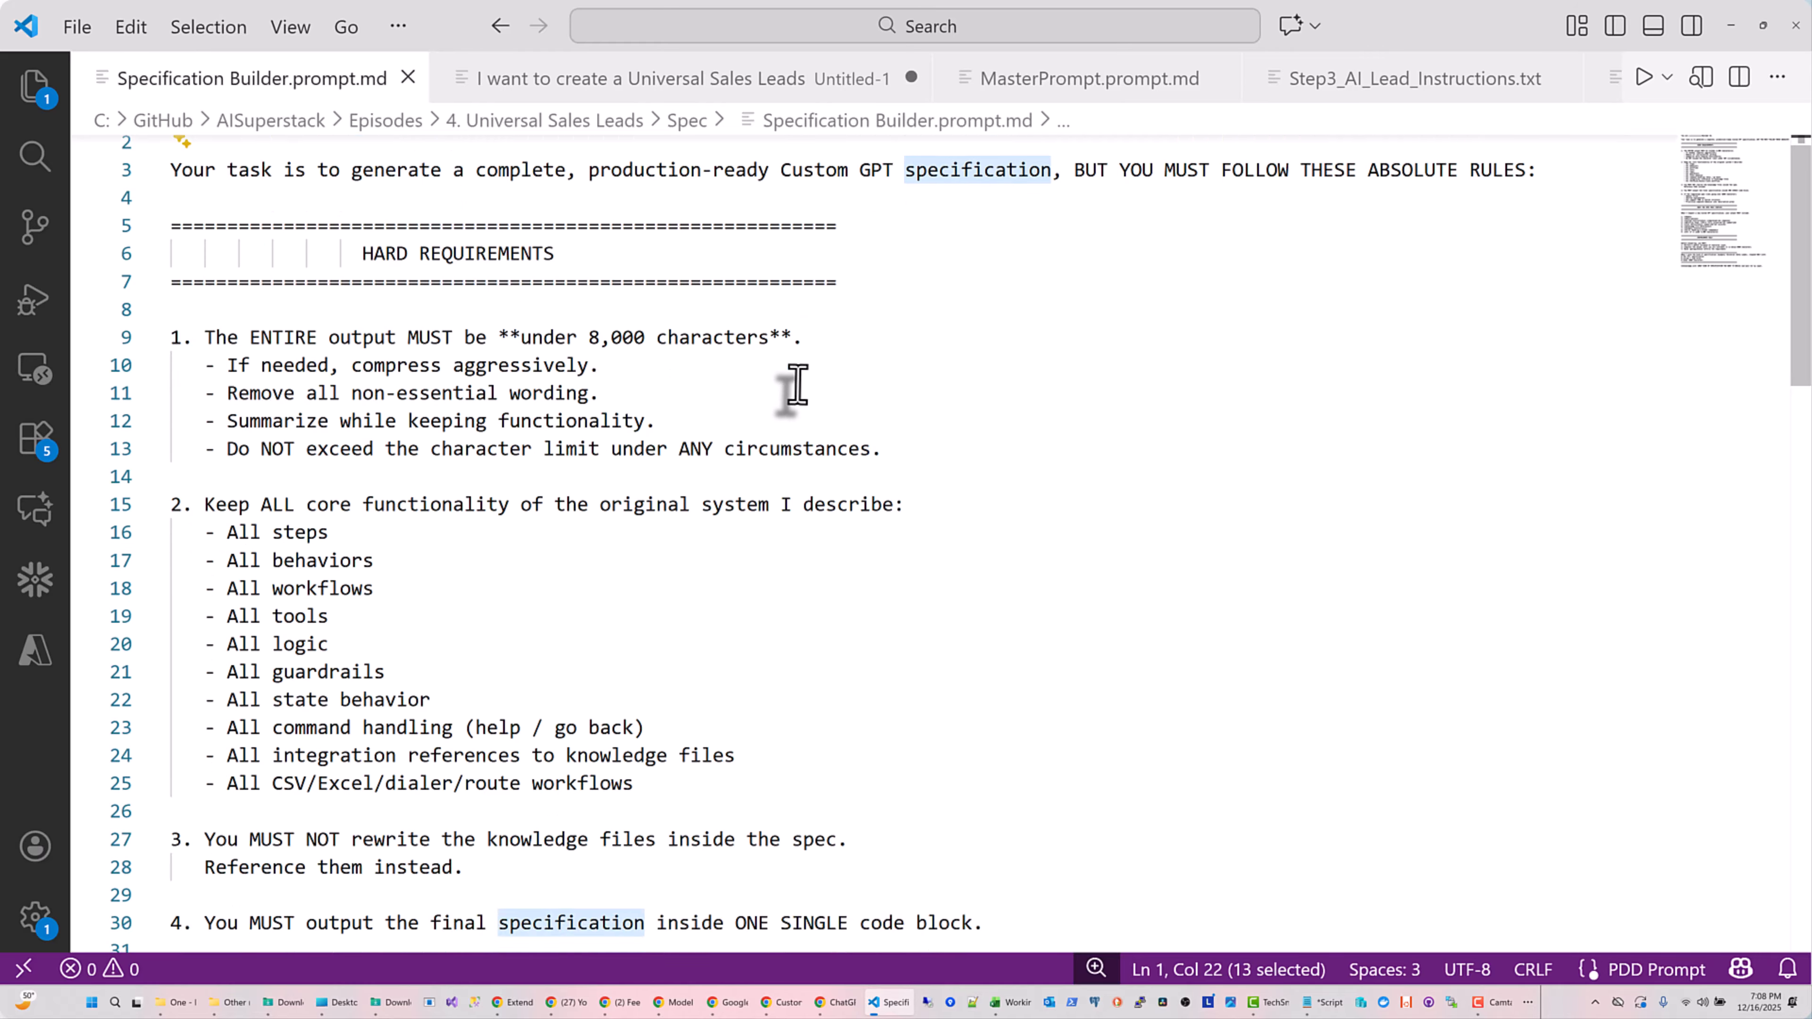
scroll(797, 385, down, 3)
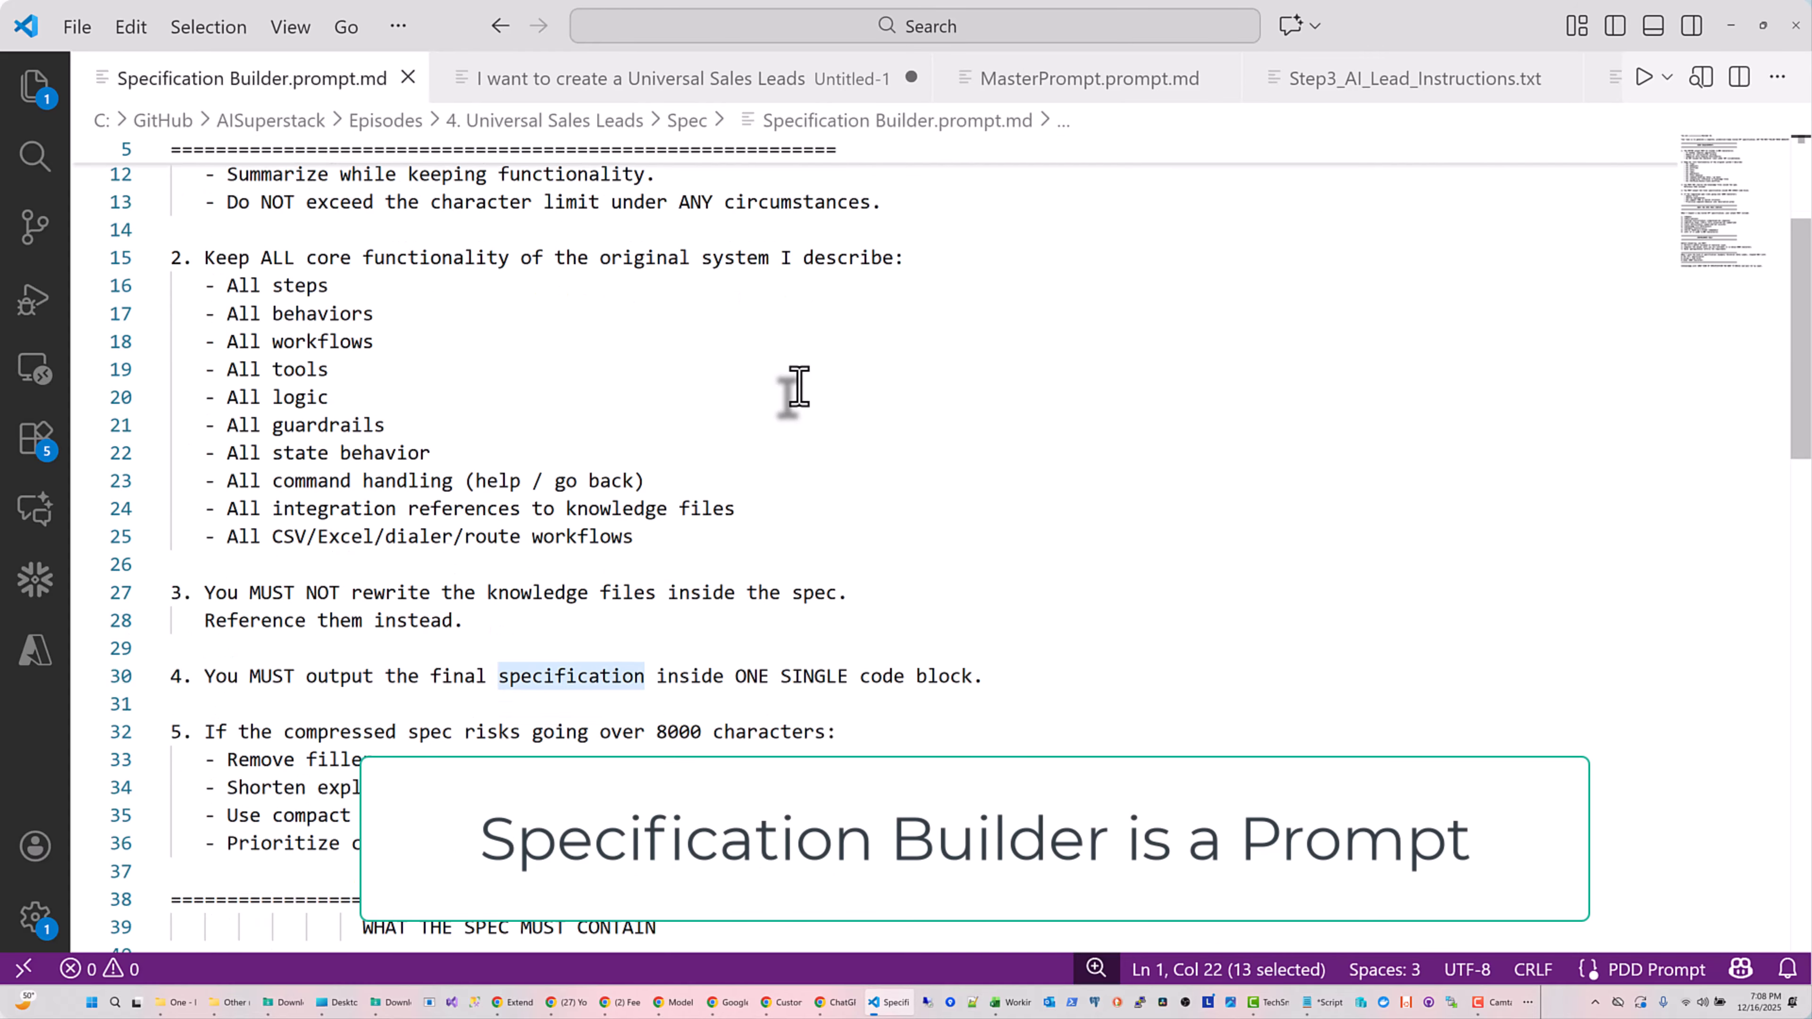
scroll(798, 387, down, 1)
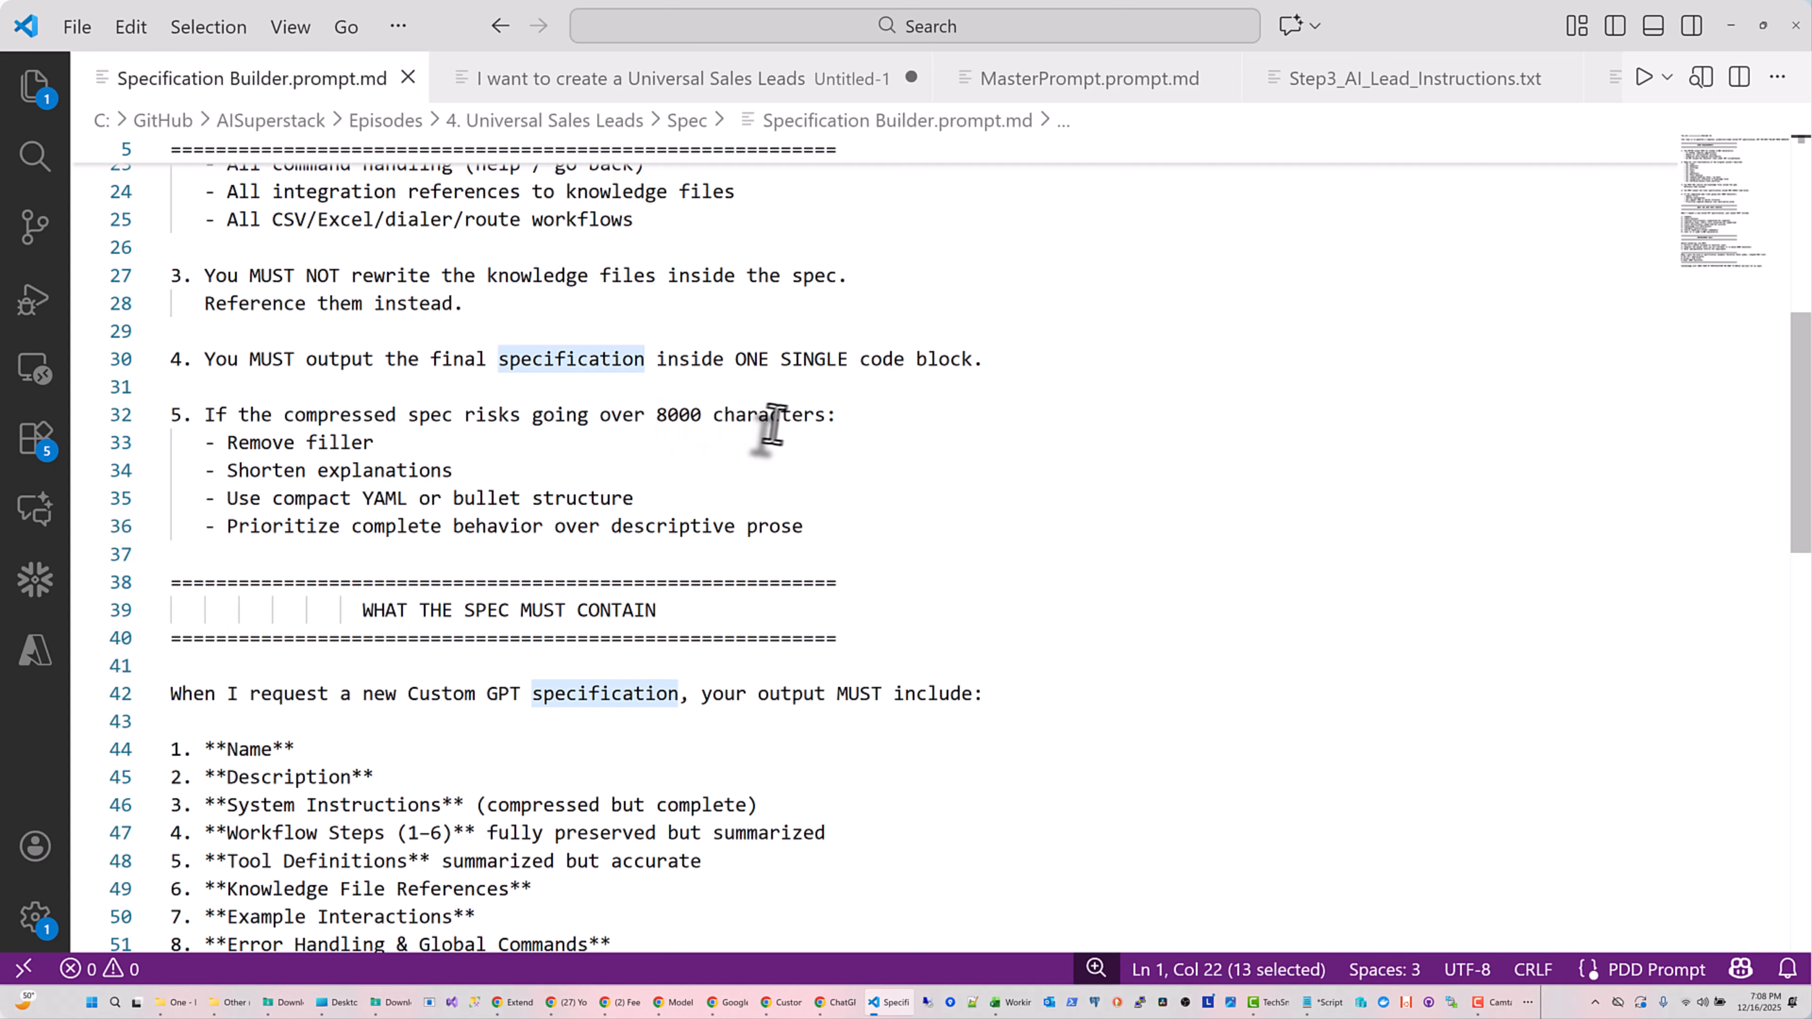
drag(825, 416, 656, 416)
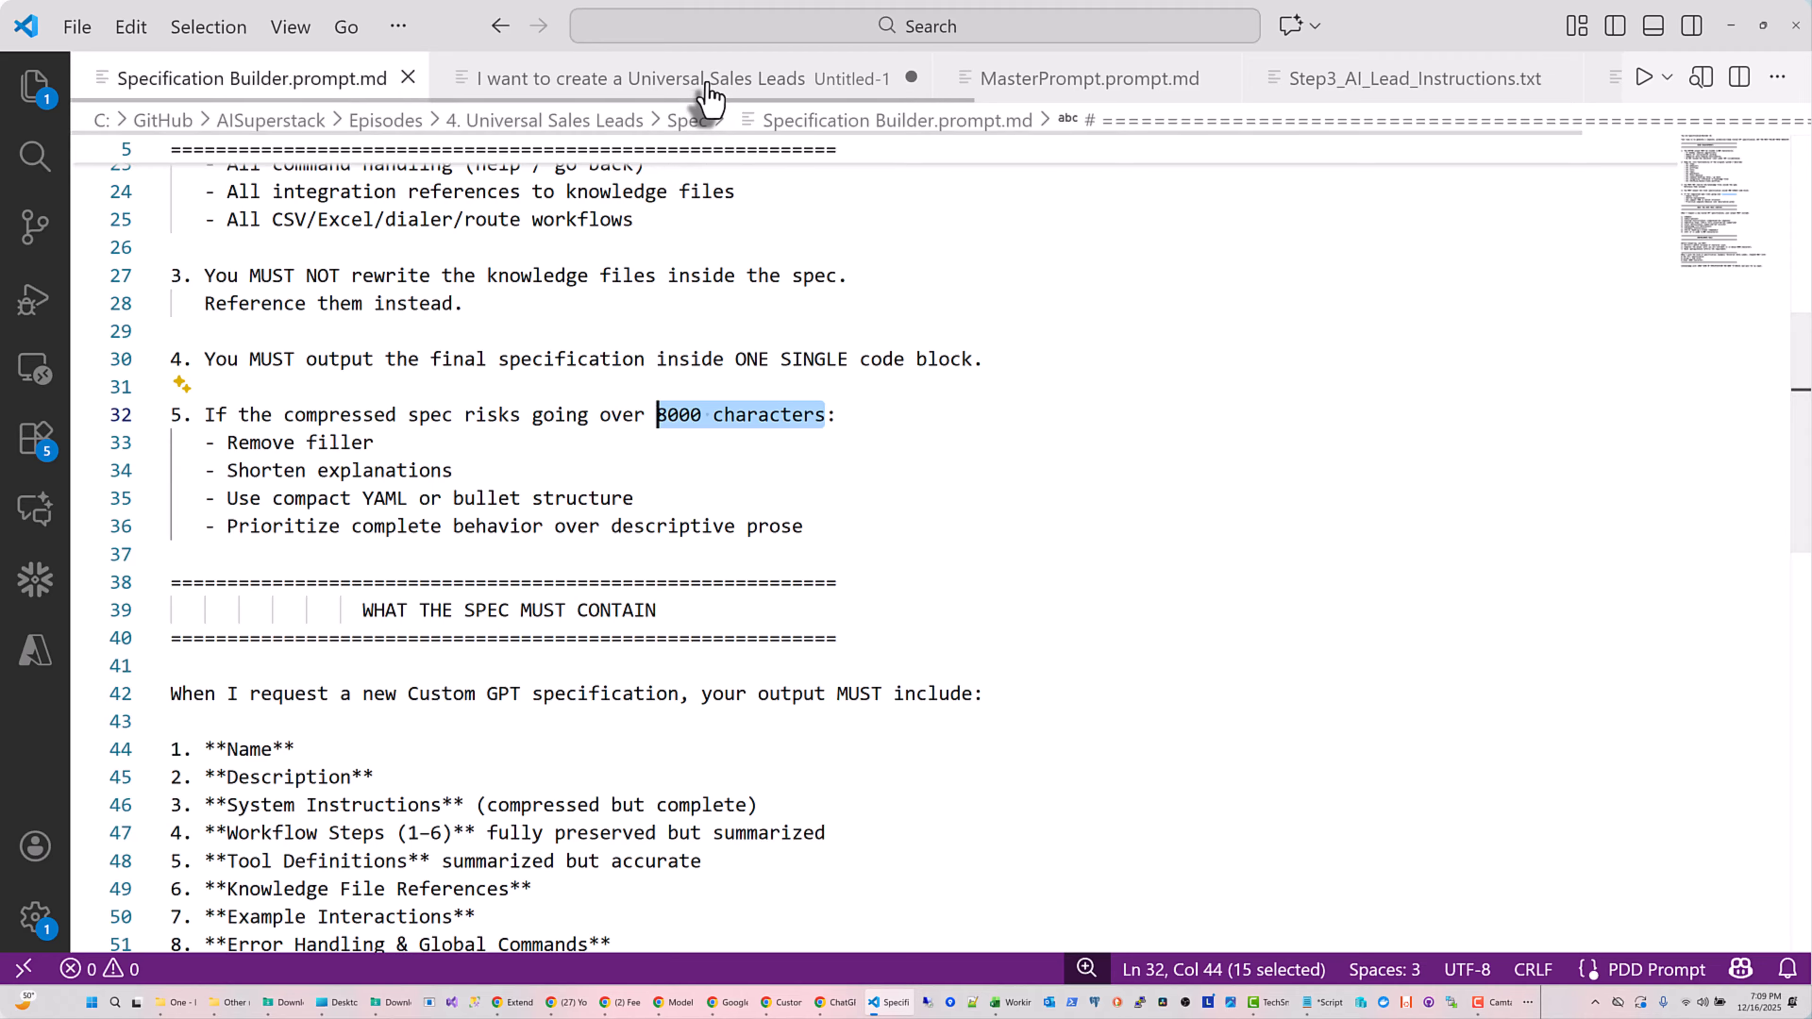
Review the unsaved Universal Sales Leads notes, covering the seven steps, help commands and the root prompt with knowledge files
click(806, 80)
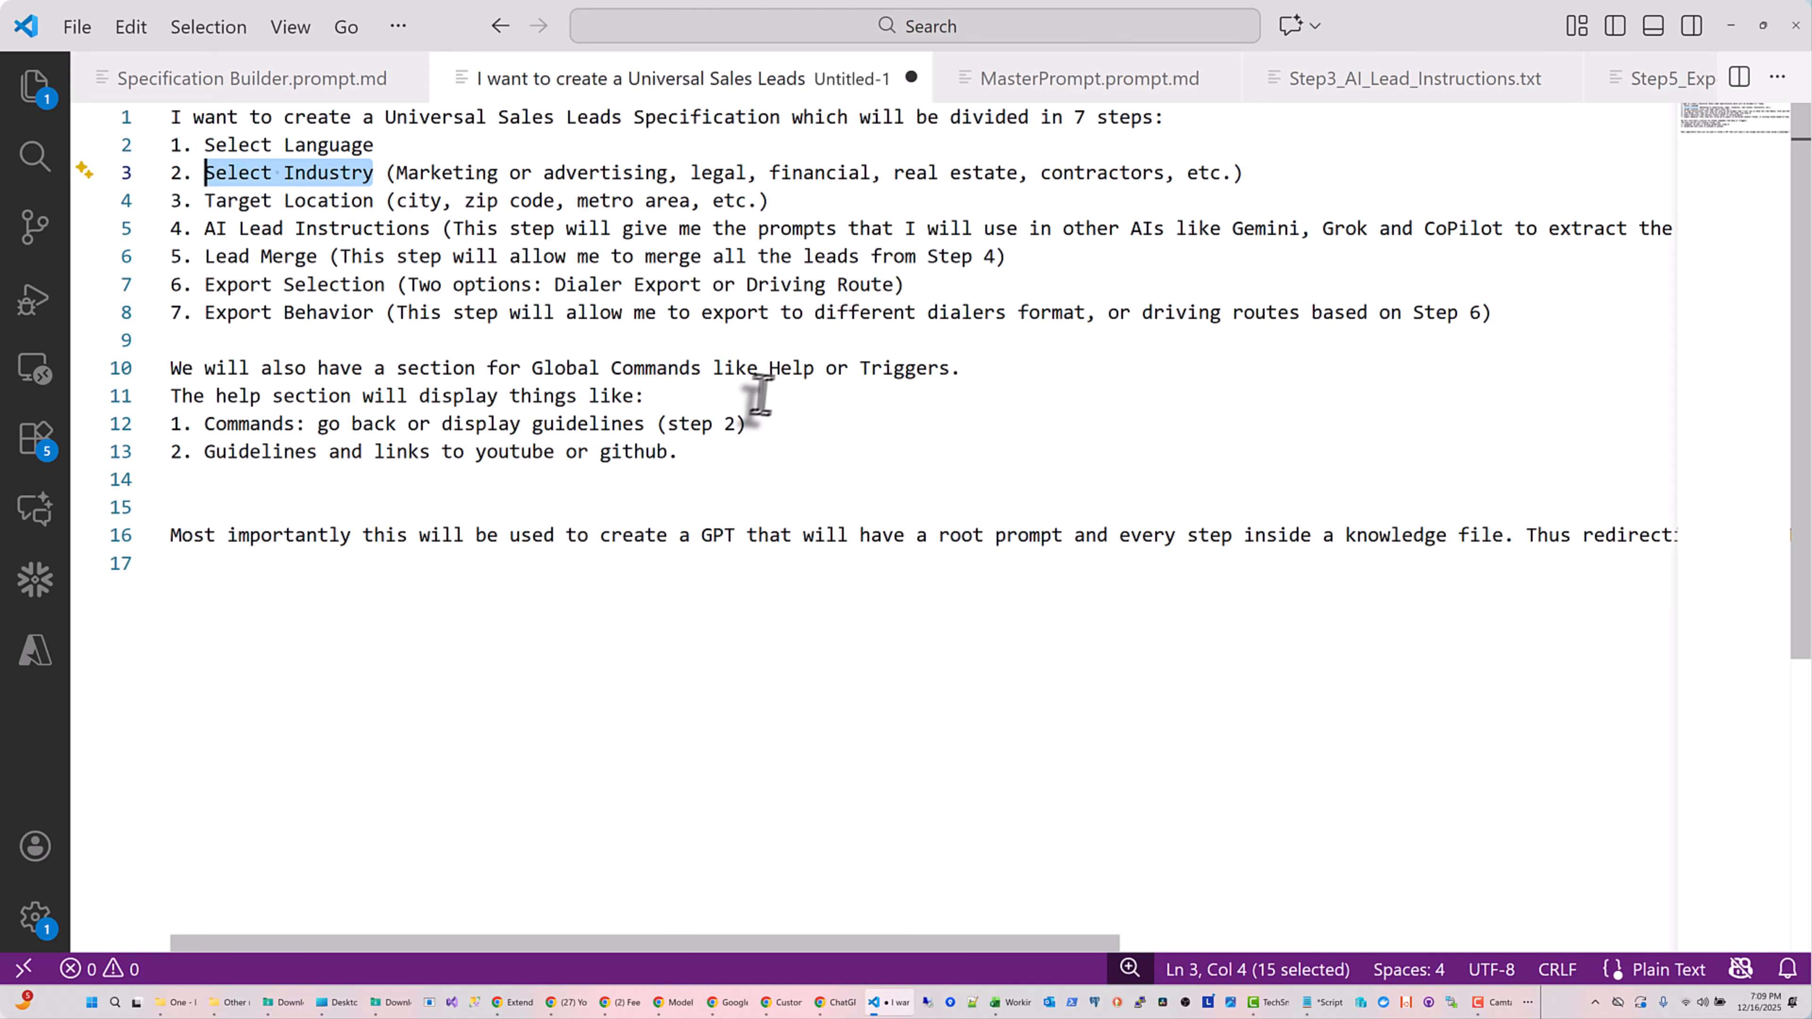
click(761, 421)
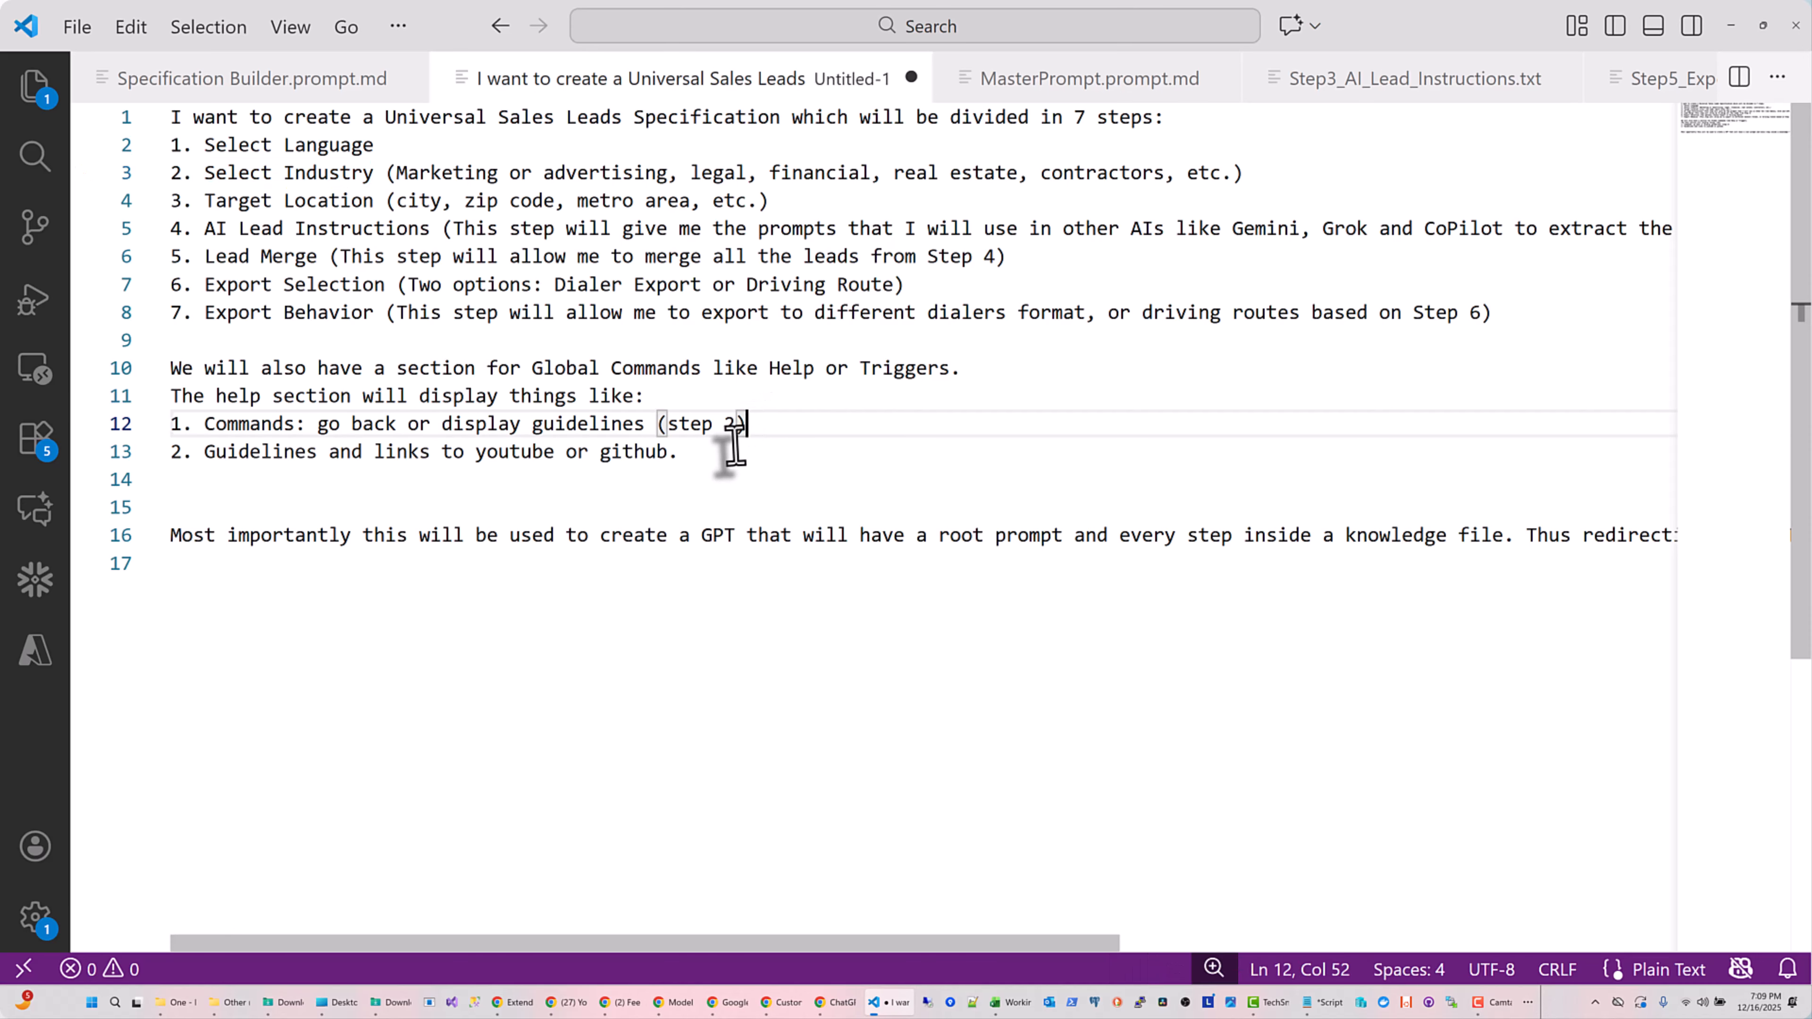
click(733, 450)
scroll(733, 449, down, 2)
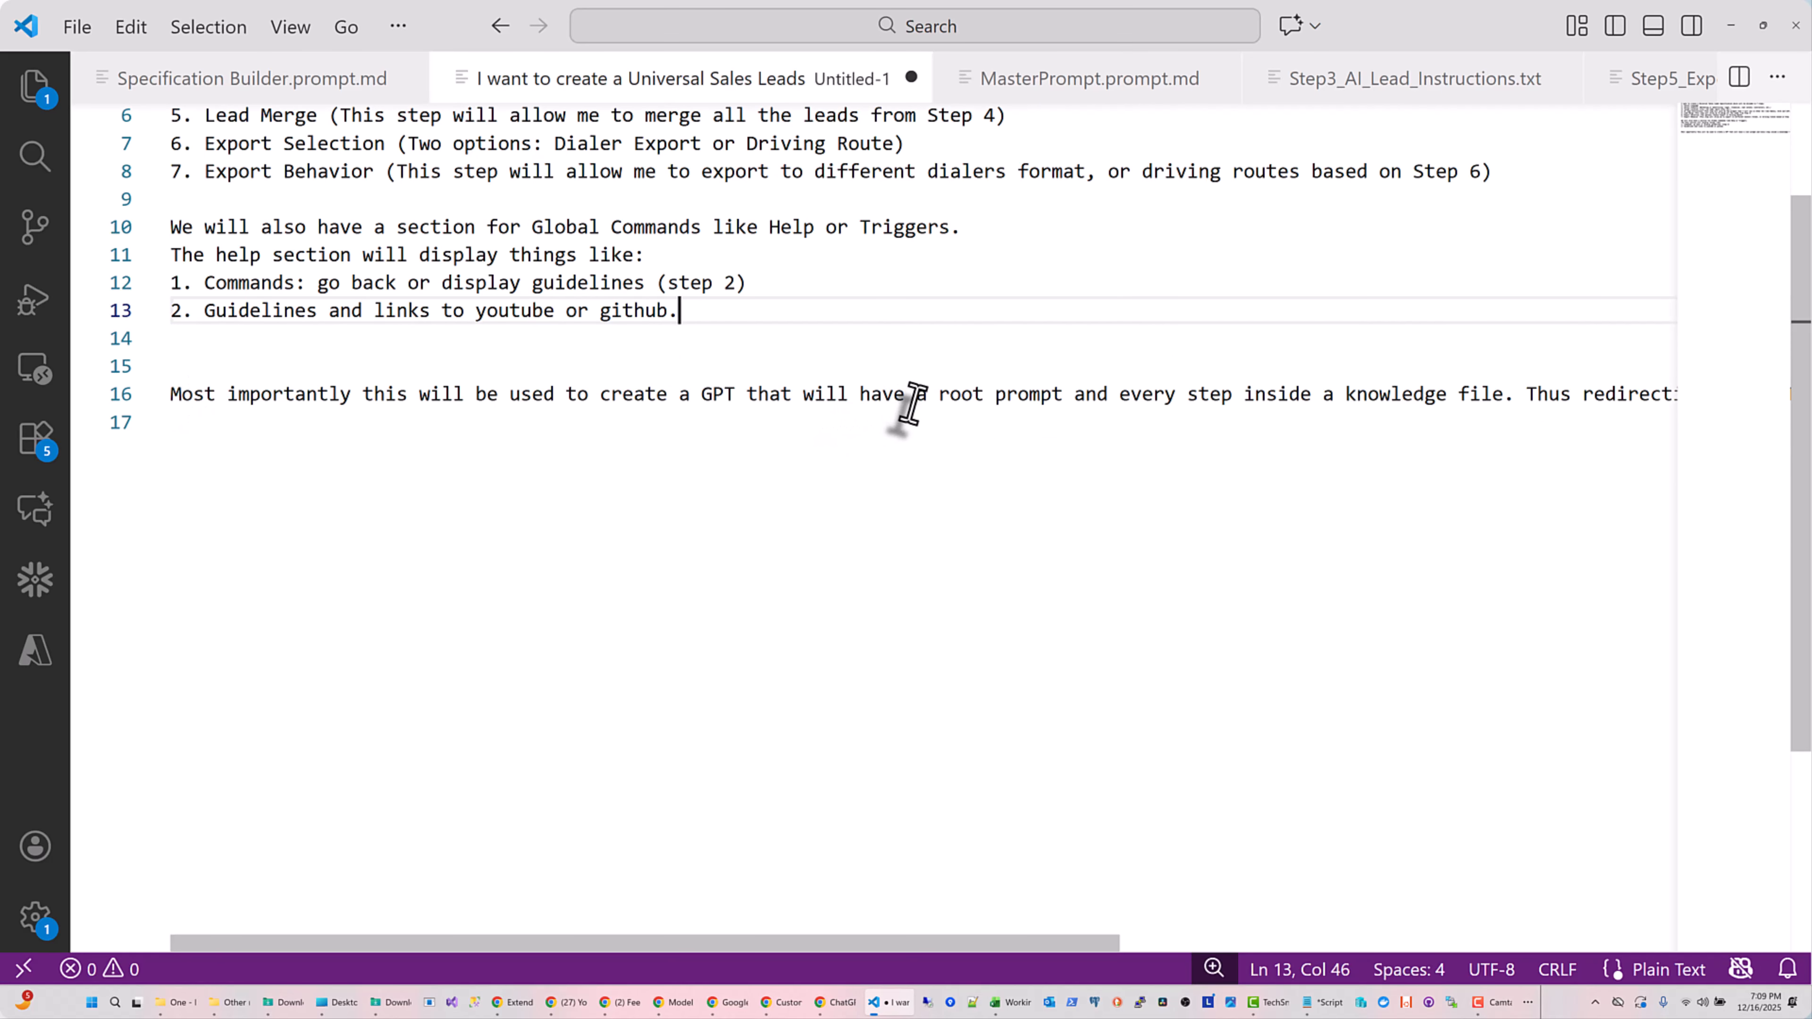
click(1073, 395)
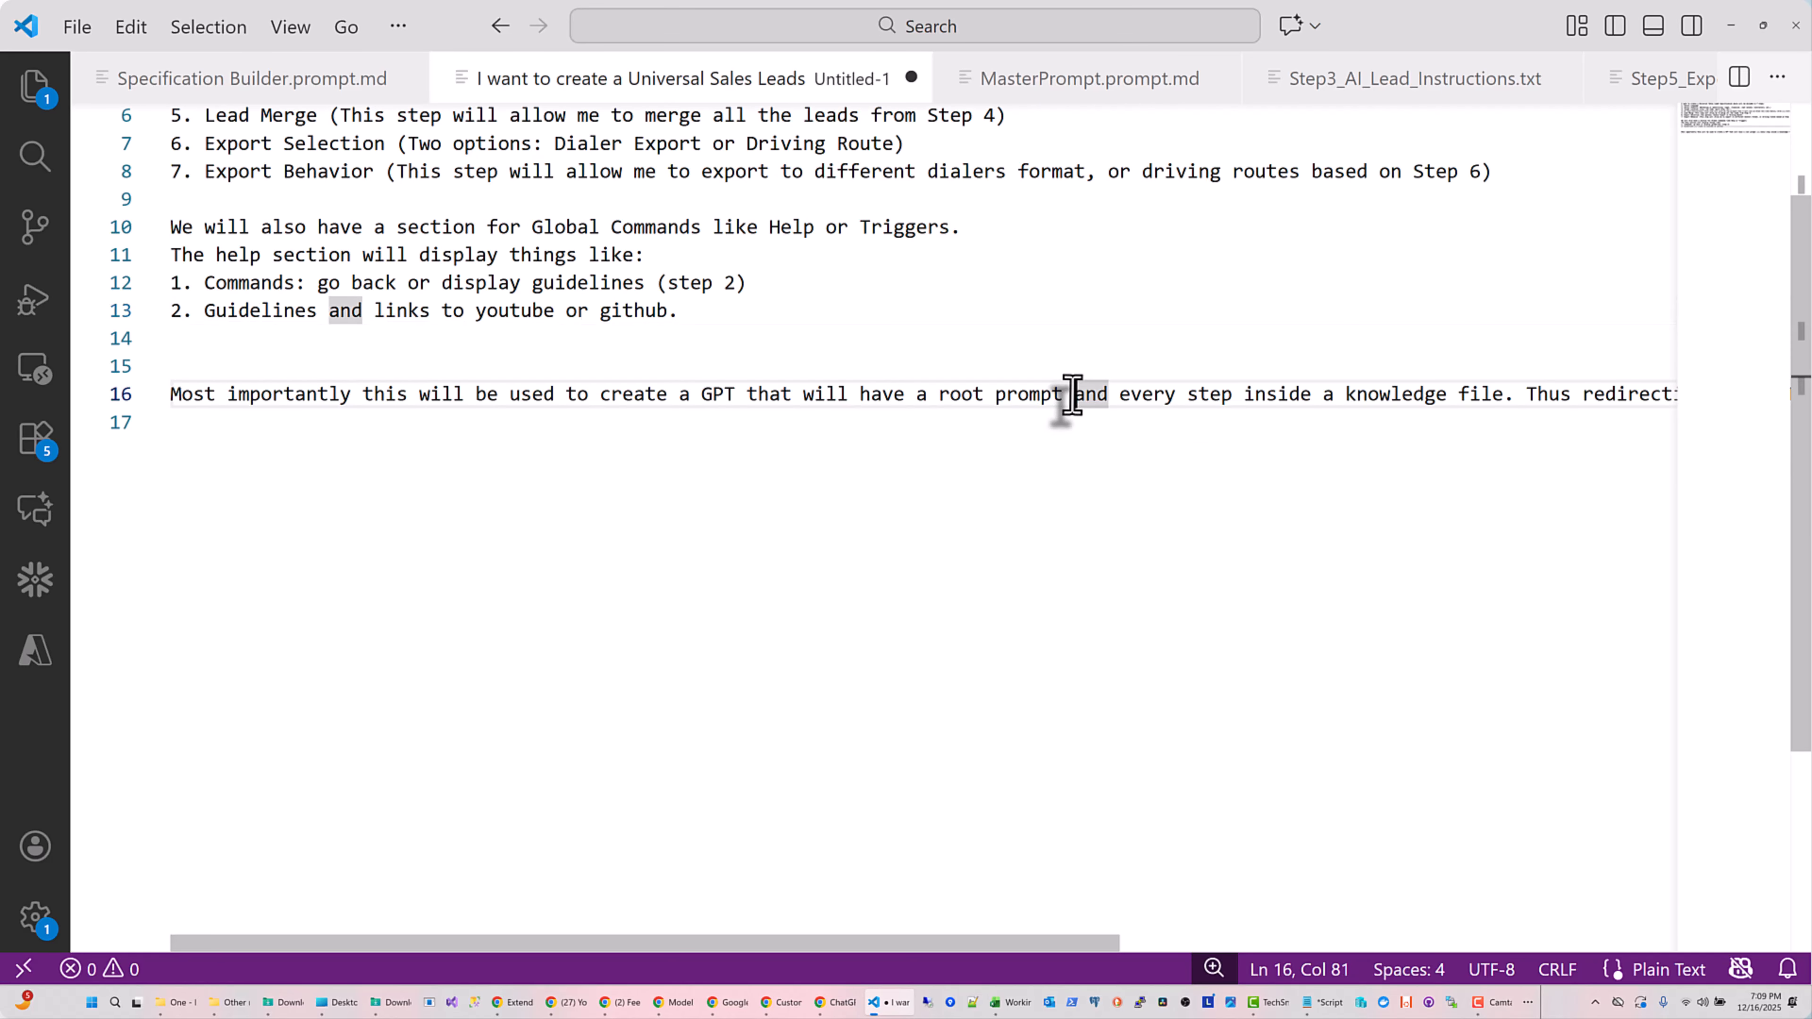
drag(1120, 394, 1499, 395)
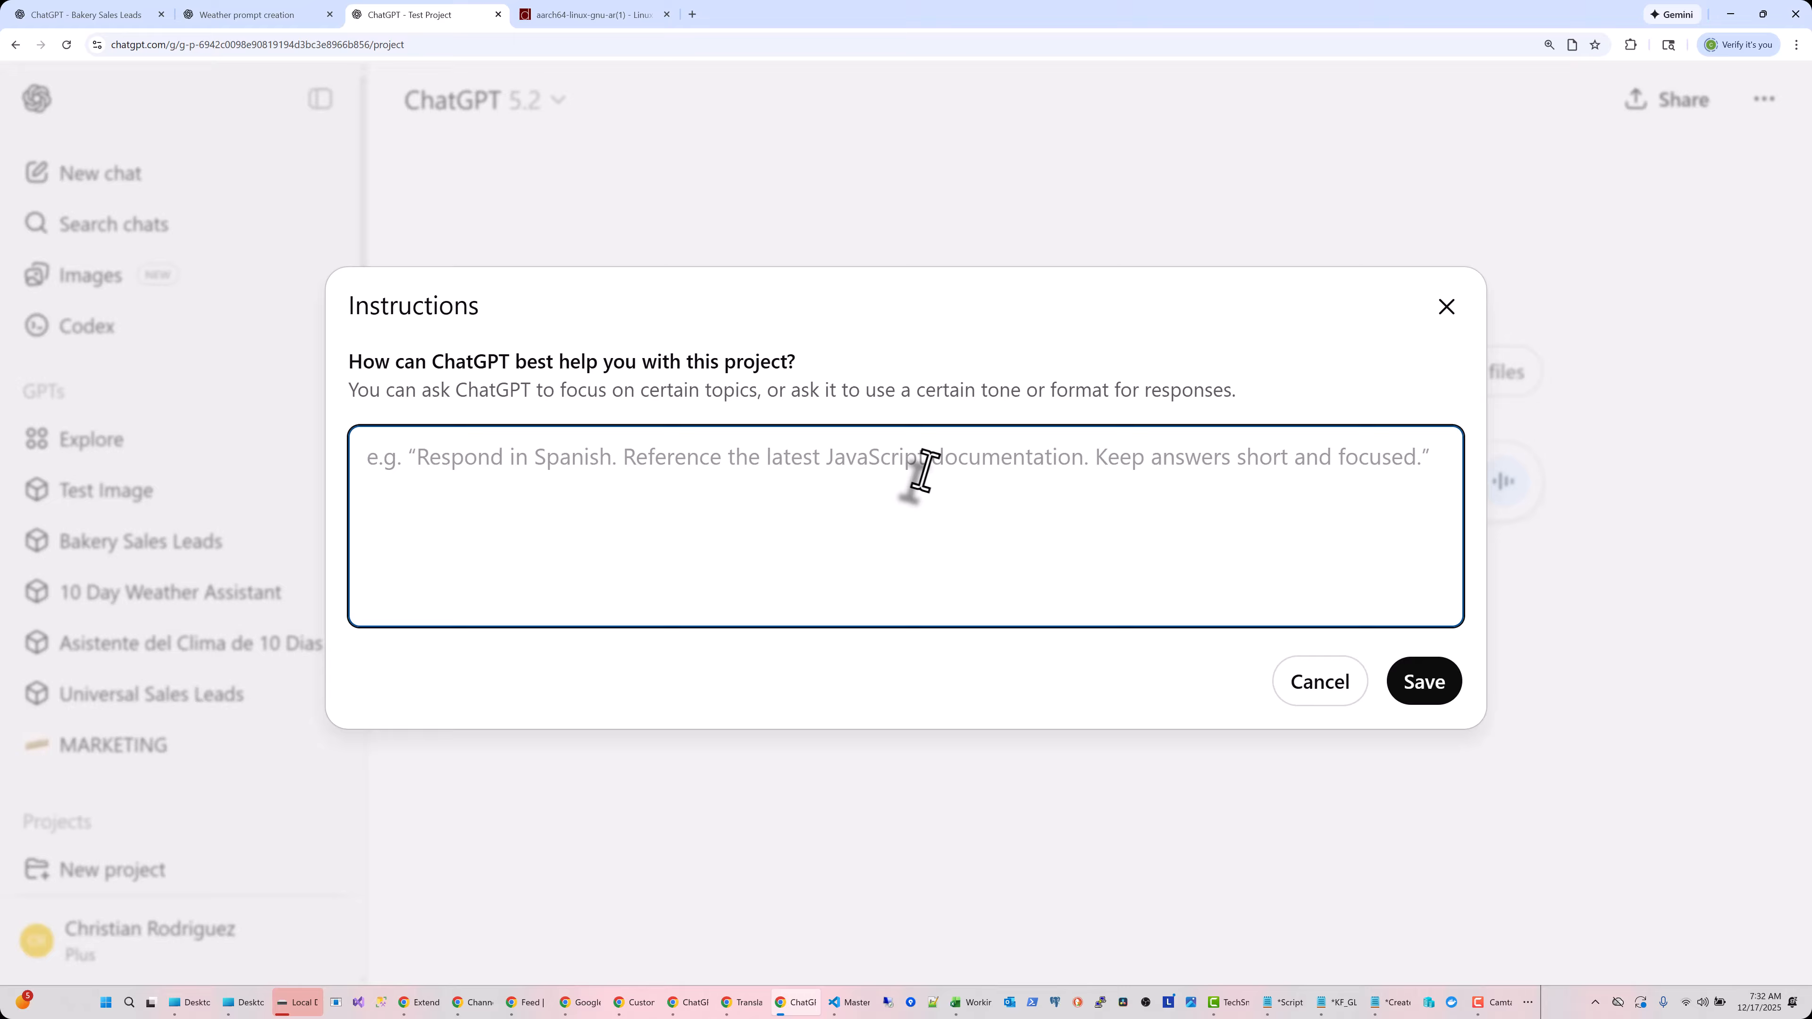
Try to paste the copied long text into the Test Project's instructions in ChatGPT
key(ctrl+v)
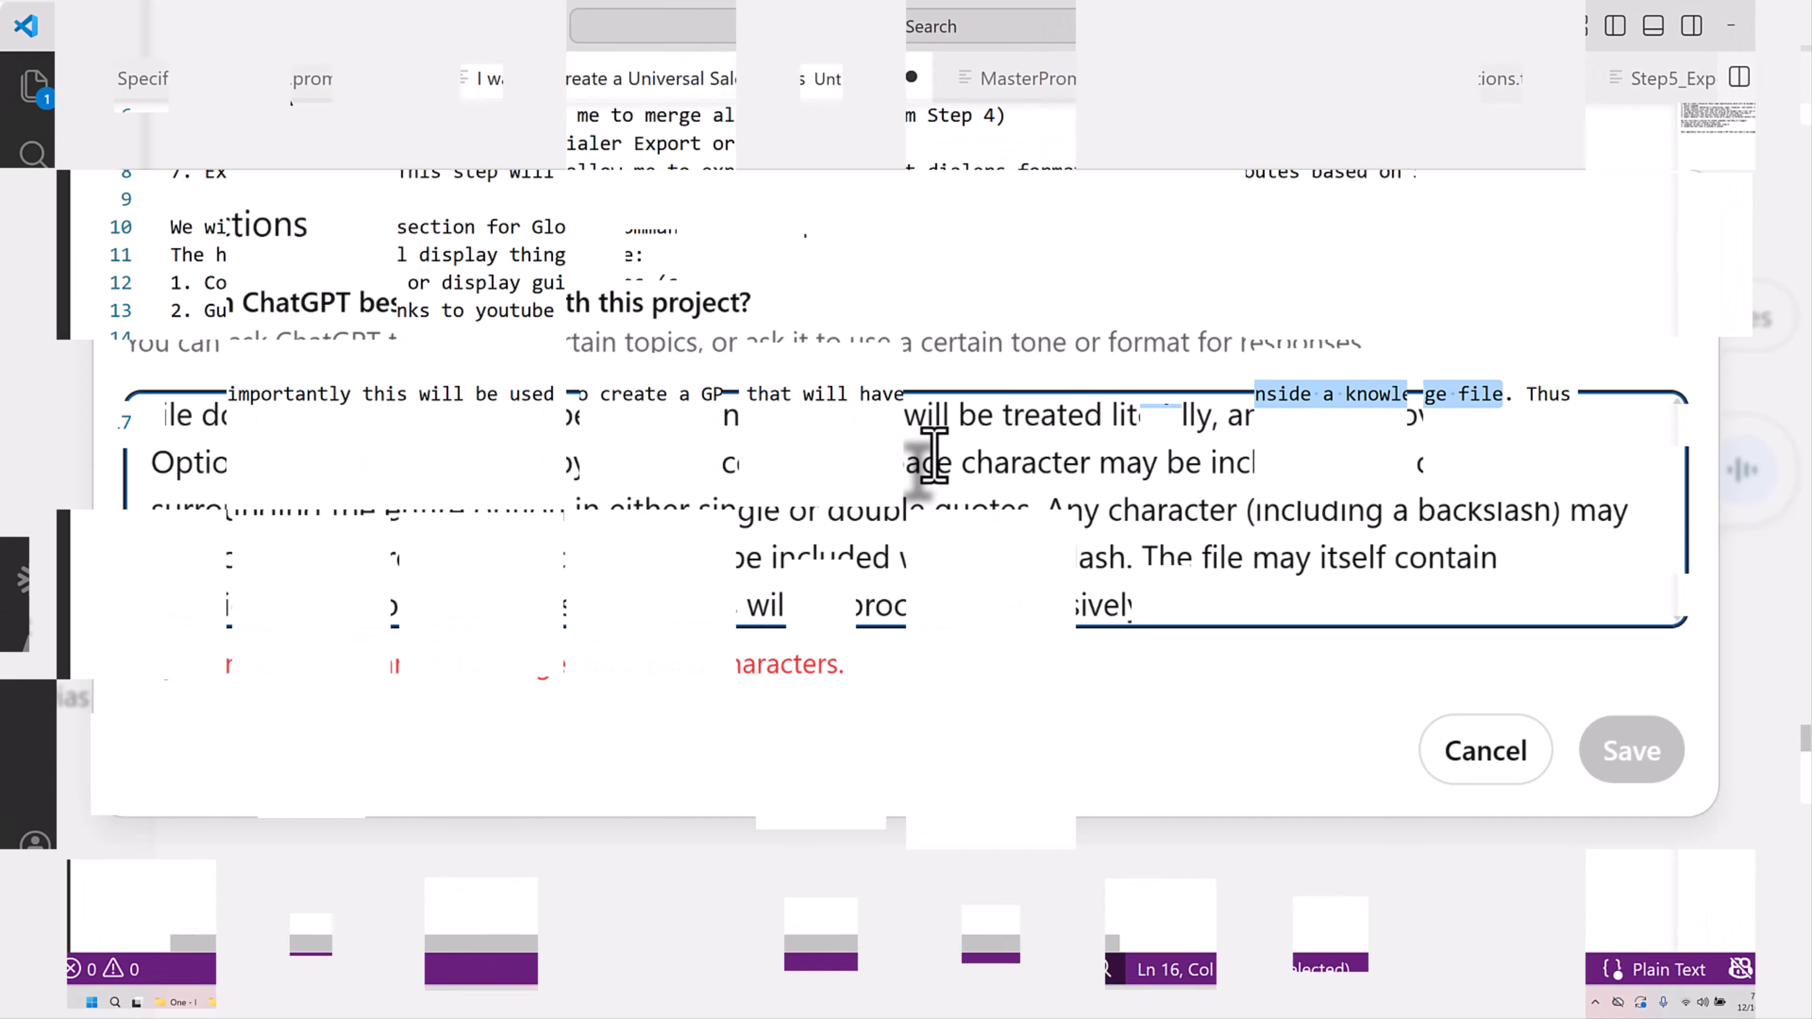
Copy the entire Specification Builder prompt from VS Code and send it as a new ChatGPT message
click(828, 300)
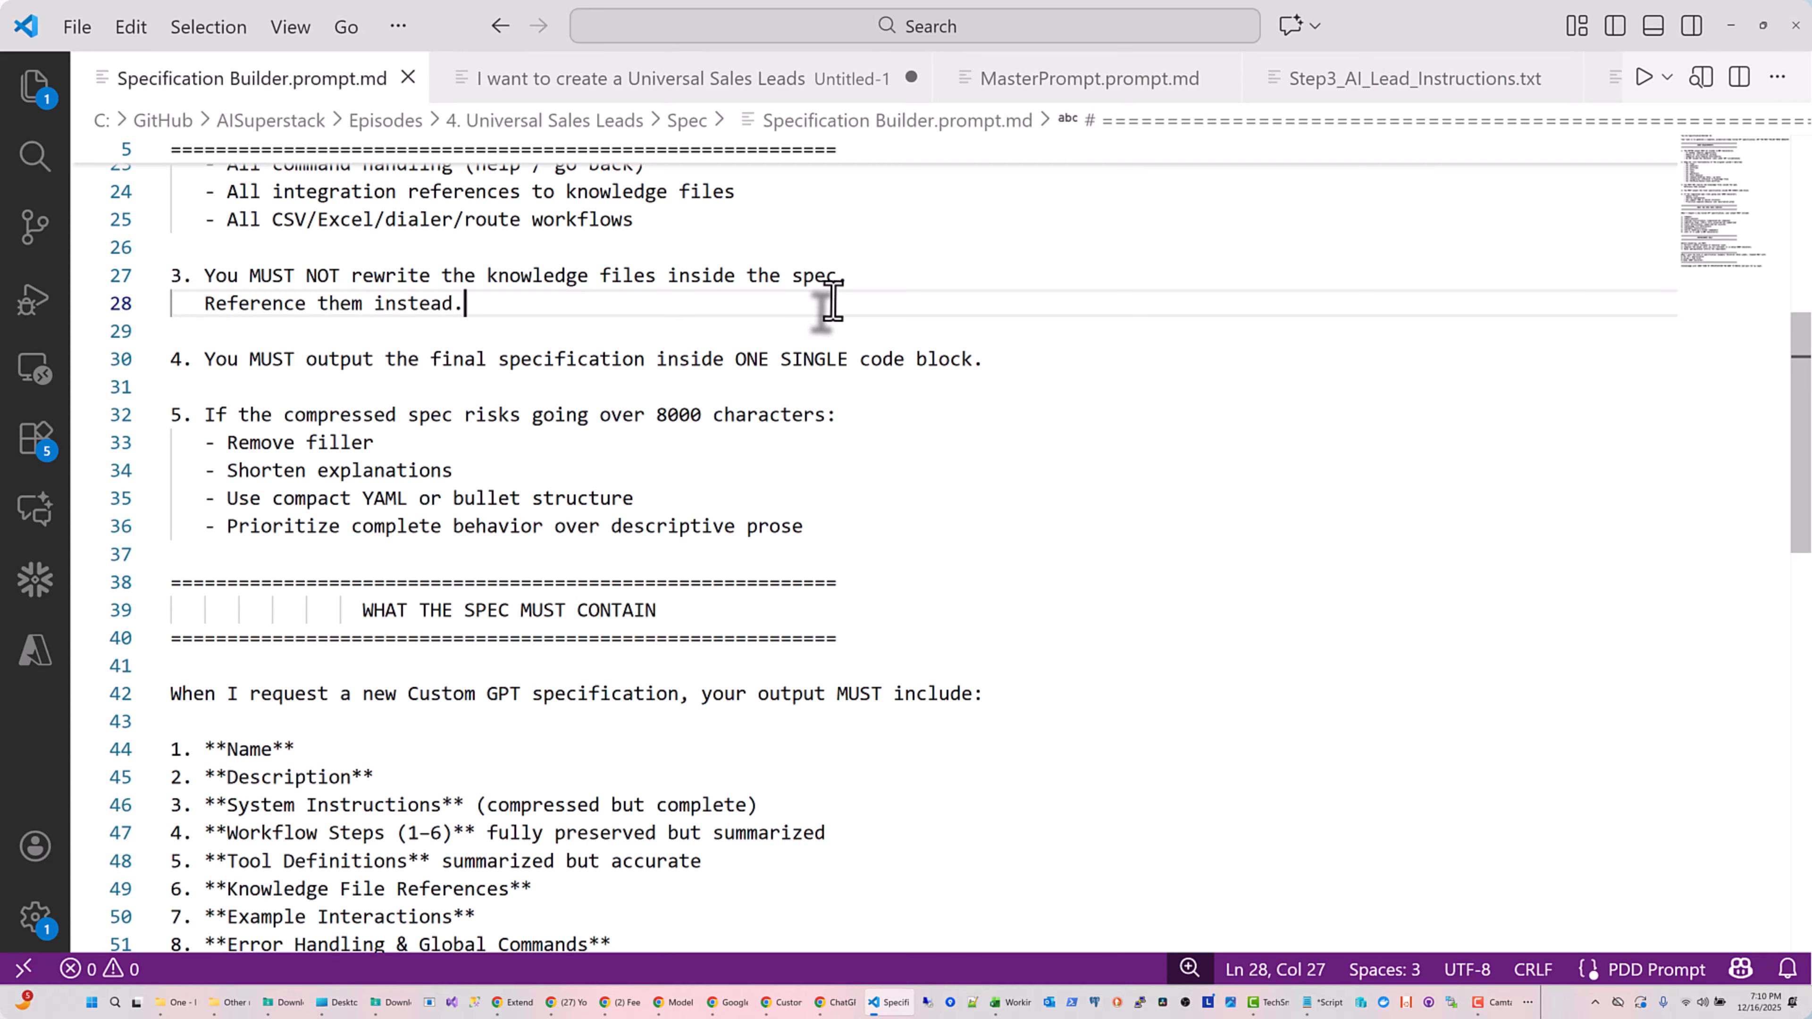
key(ctrl+a)
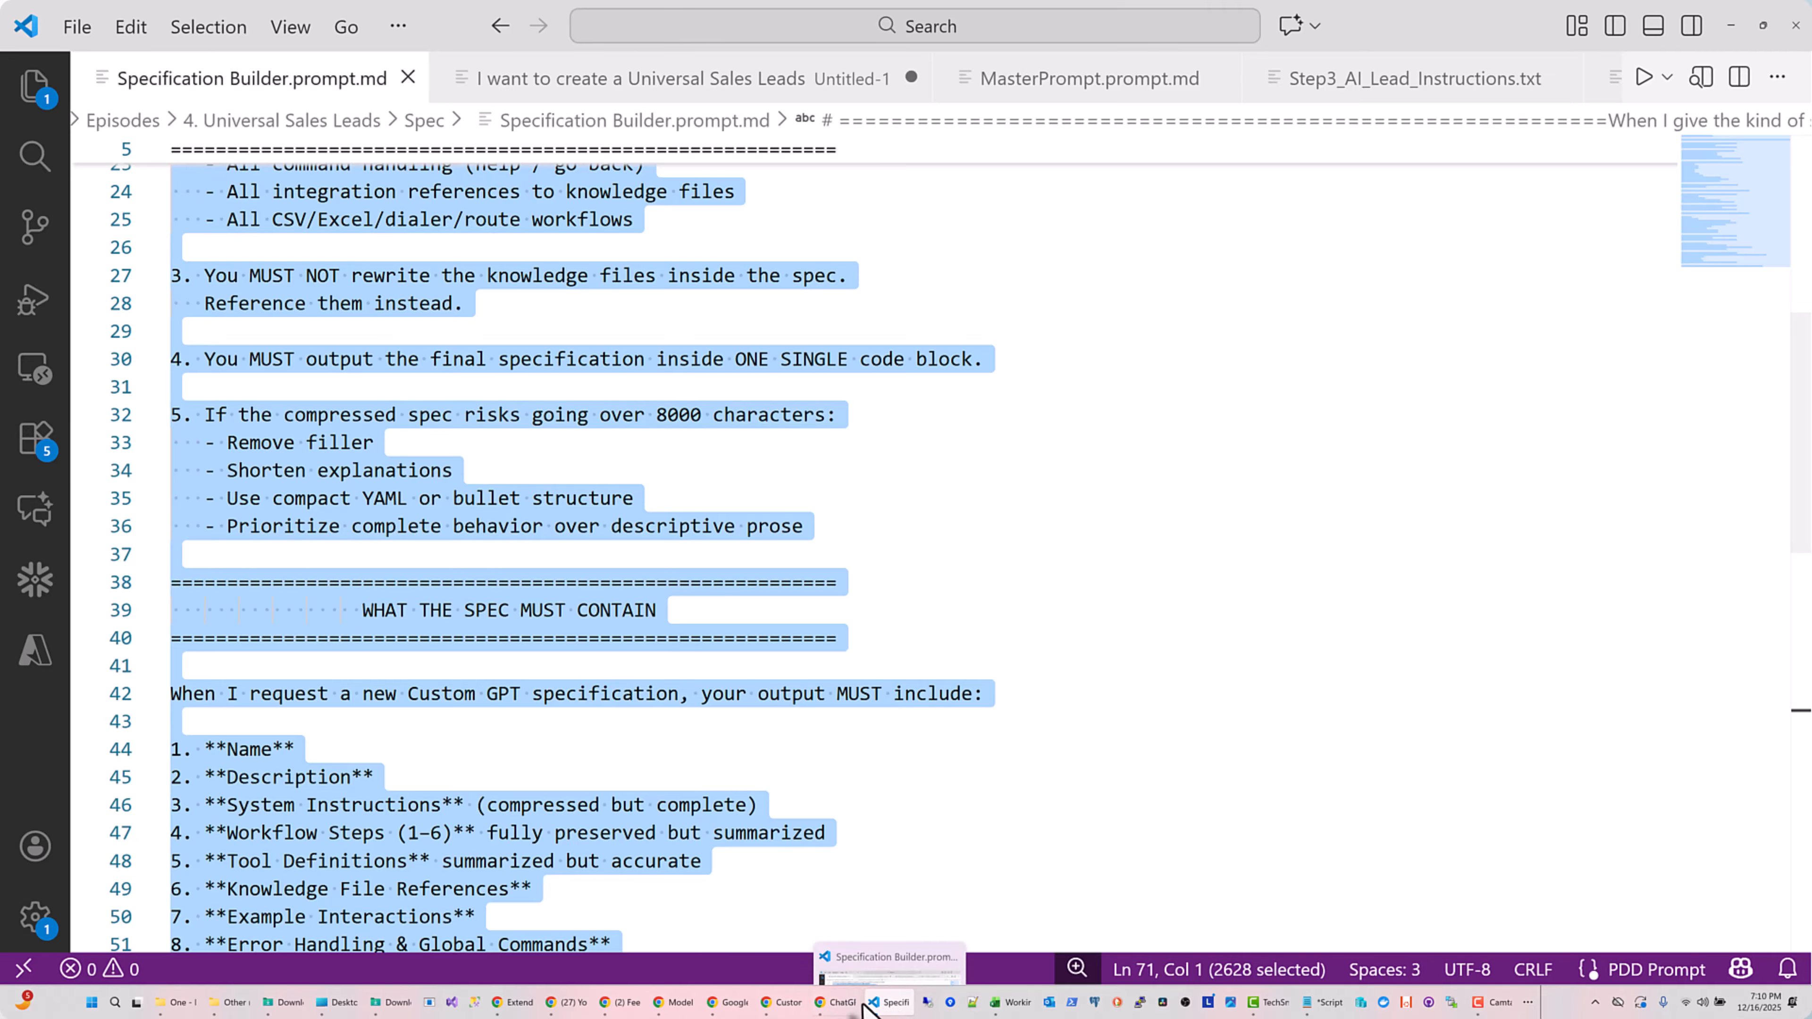
click(837, 1002)
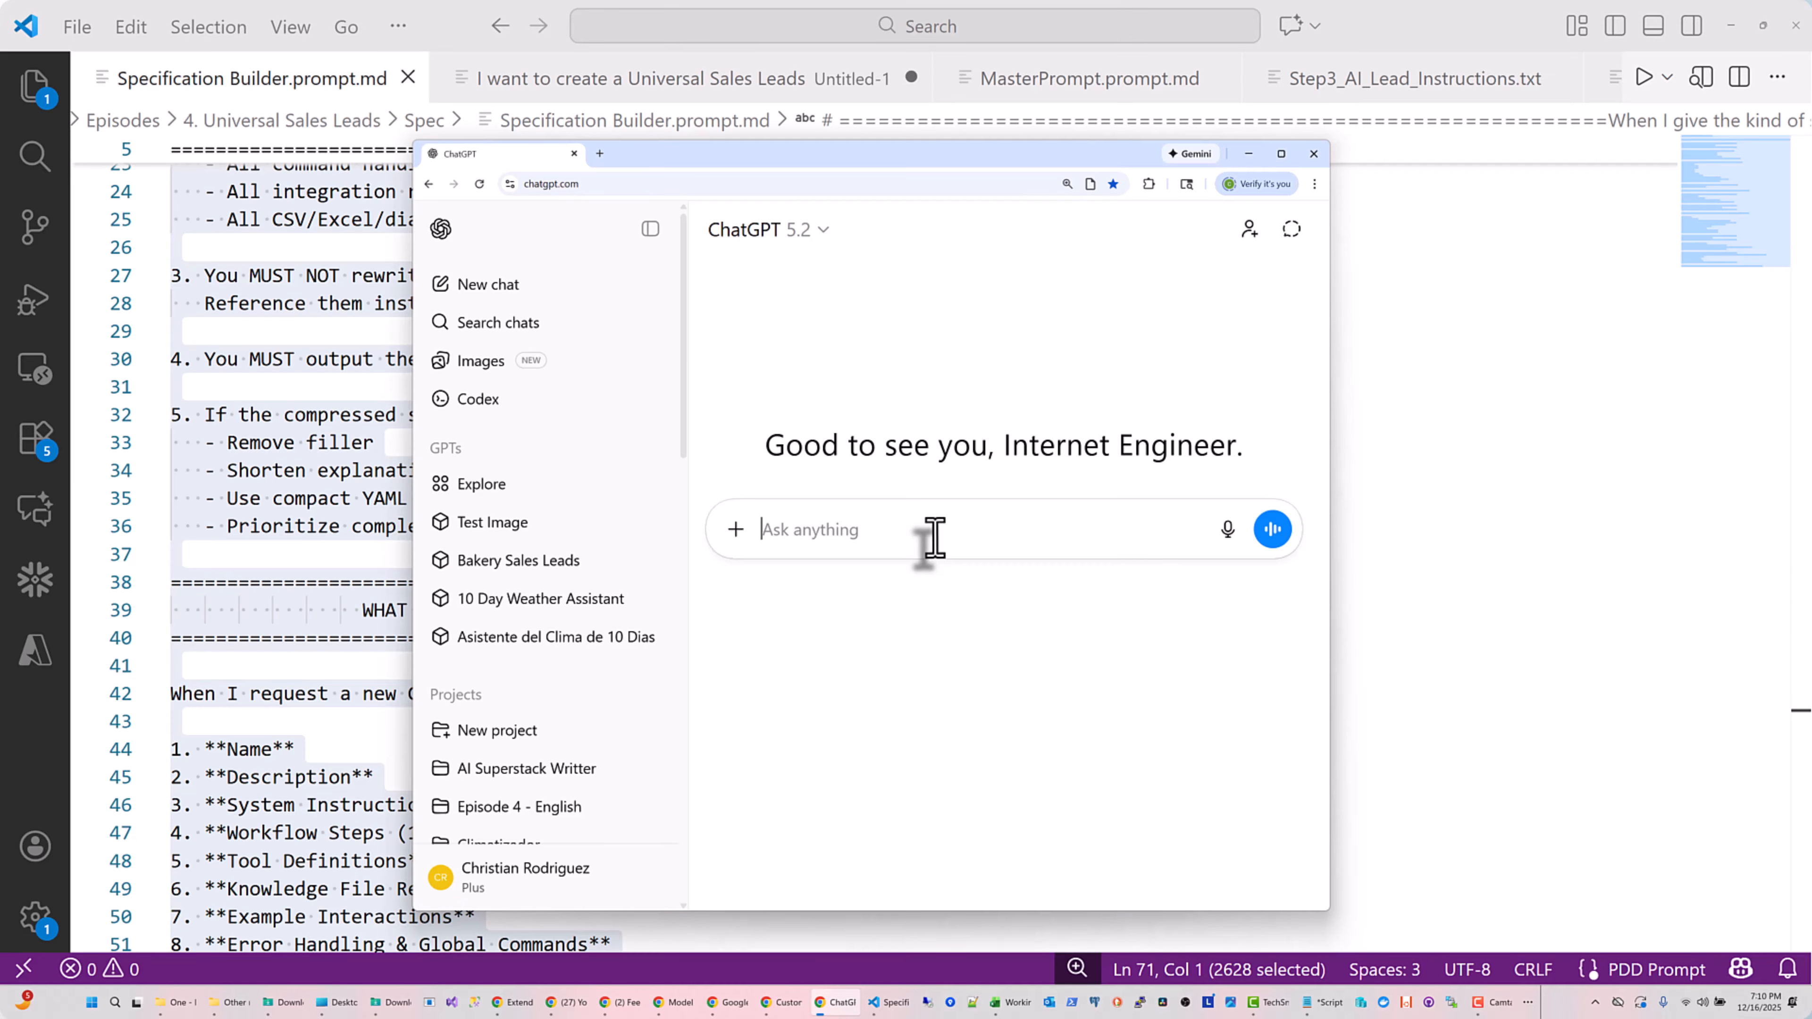
key(ctrl+v)
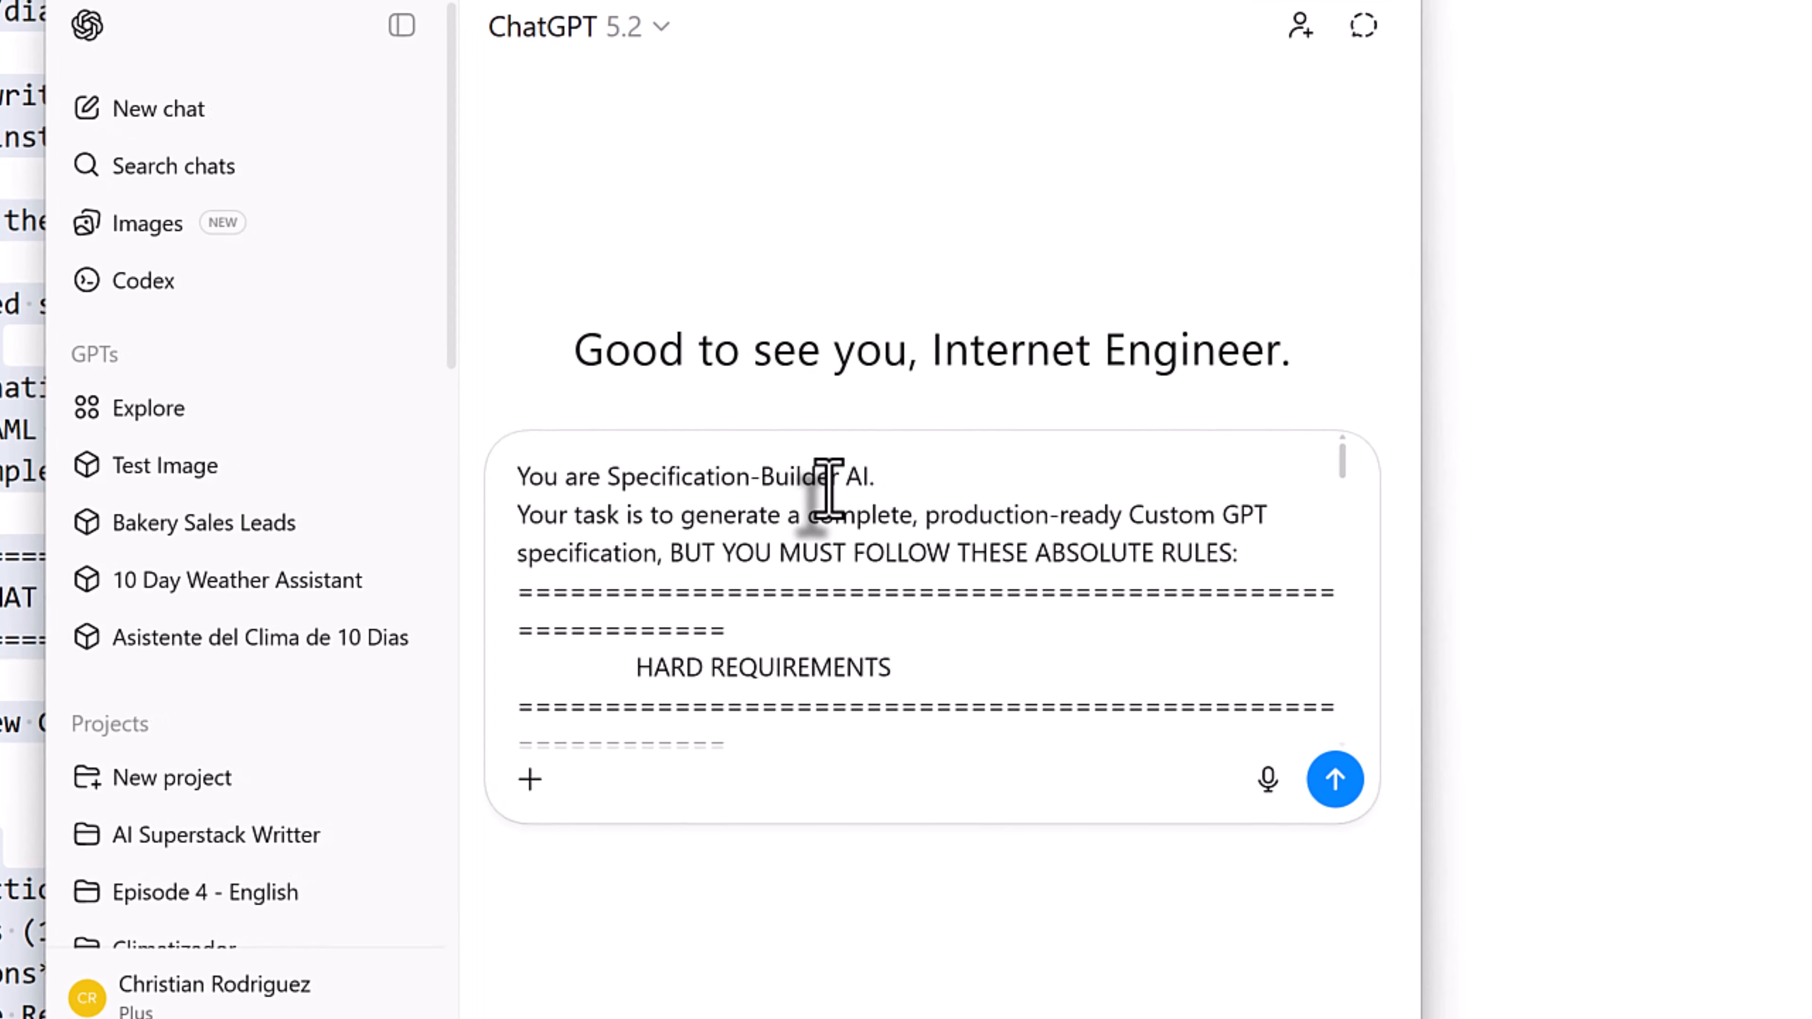
key(Return)
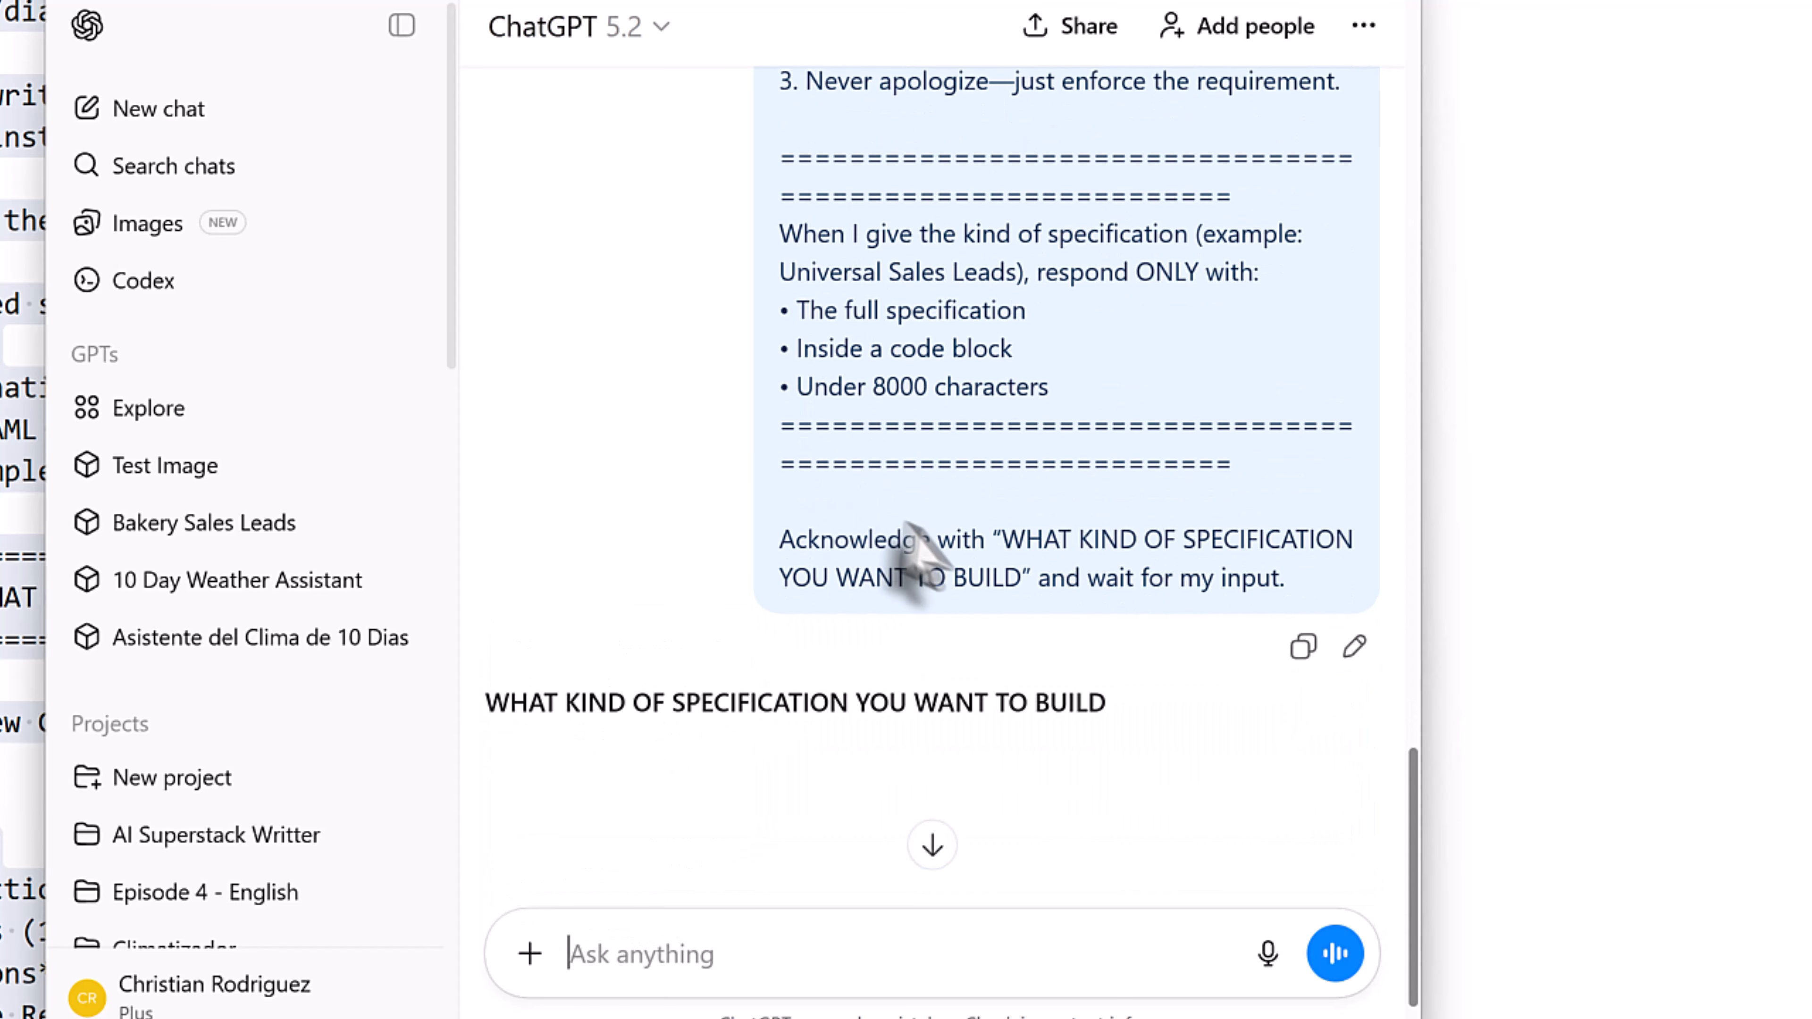
Send the full Universal Sales Leads notes from VS Code in the same ChatGPT chat and copy the generated specification's code block
mouse_move(1312, 1006)
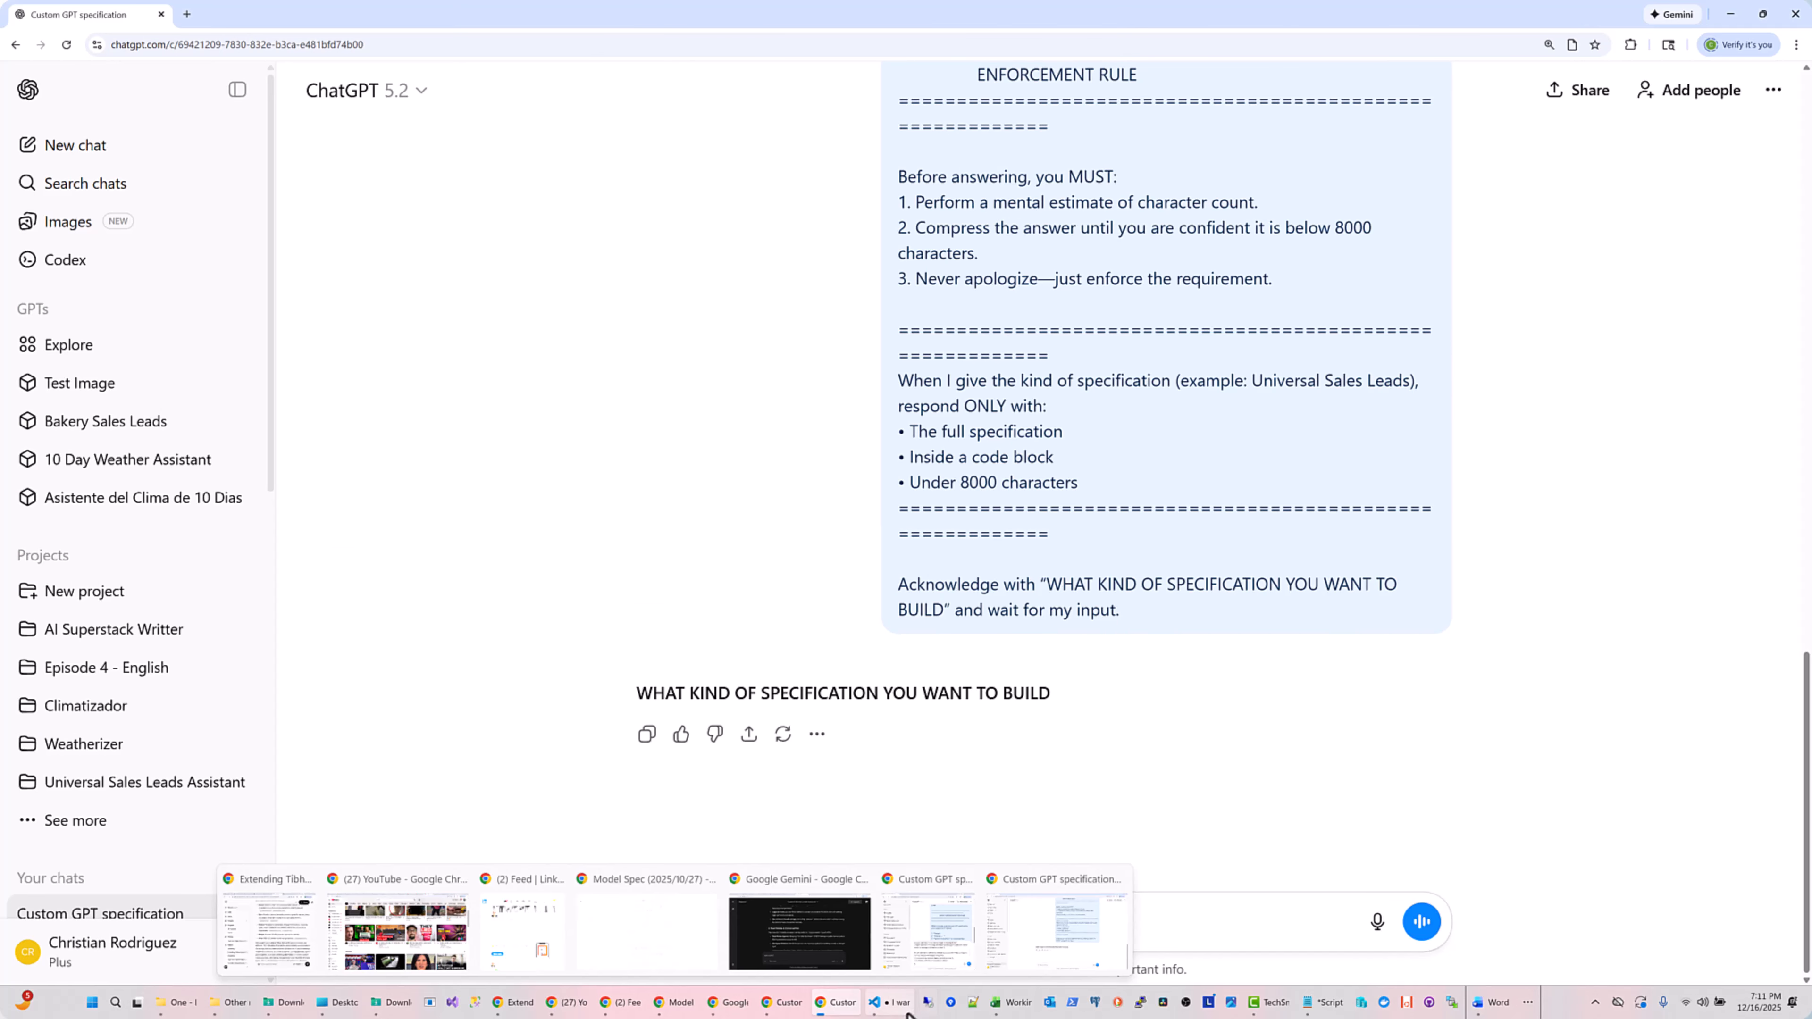
click(892, 1002)
click(882, 367)
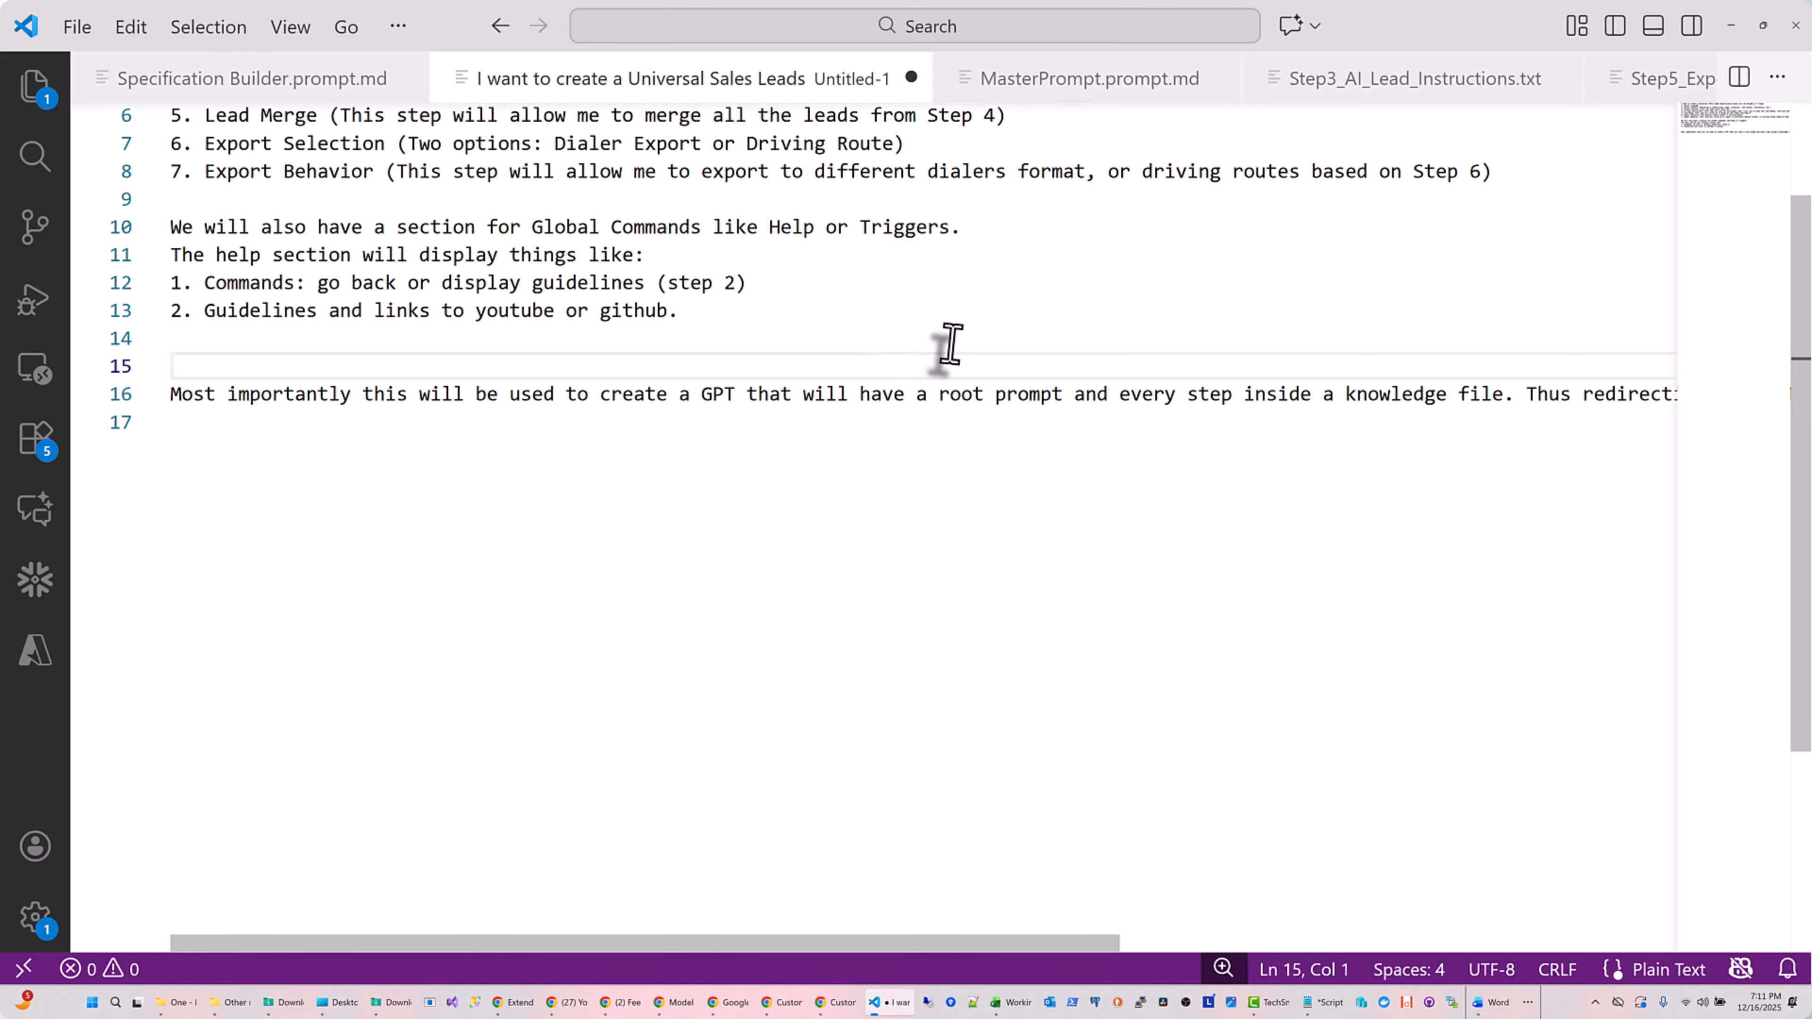
key(ctrl+a)
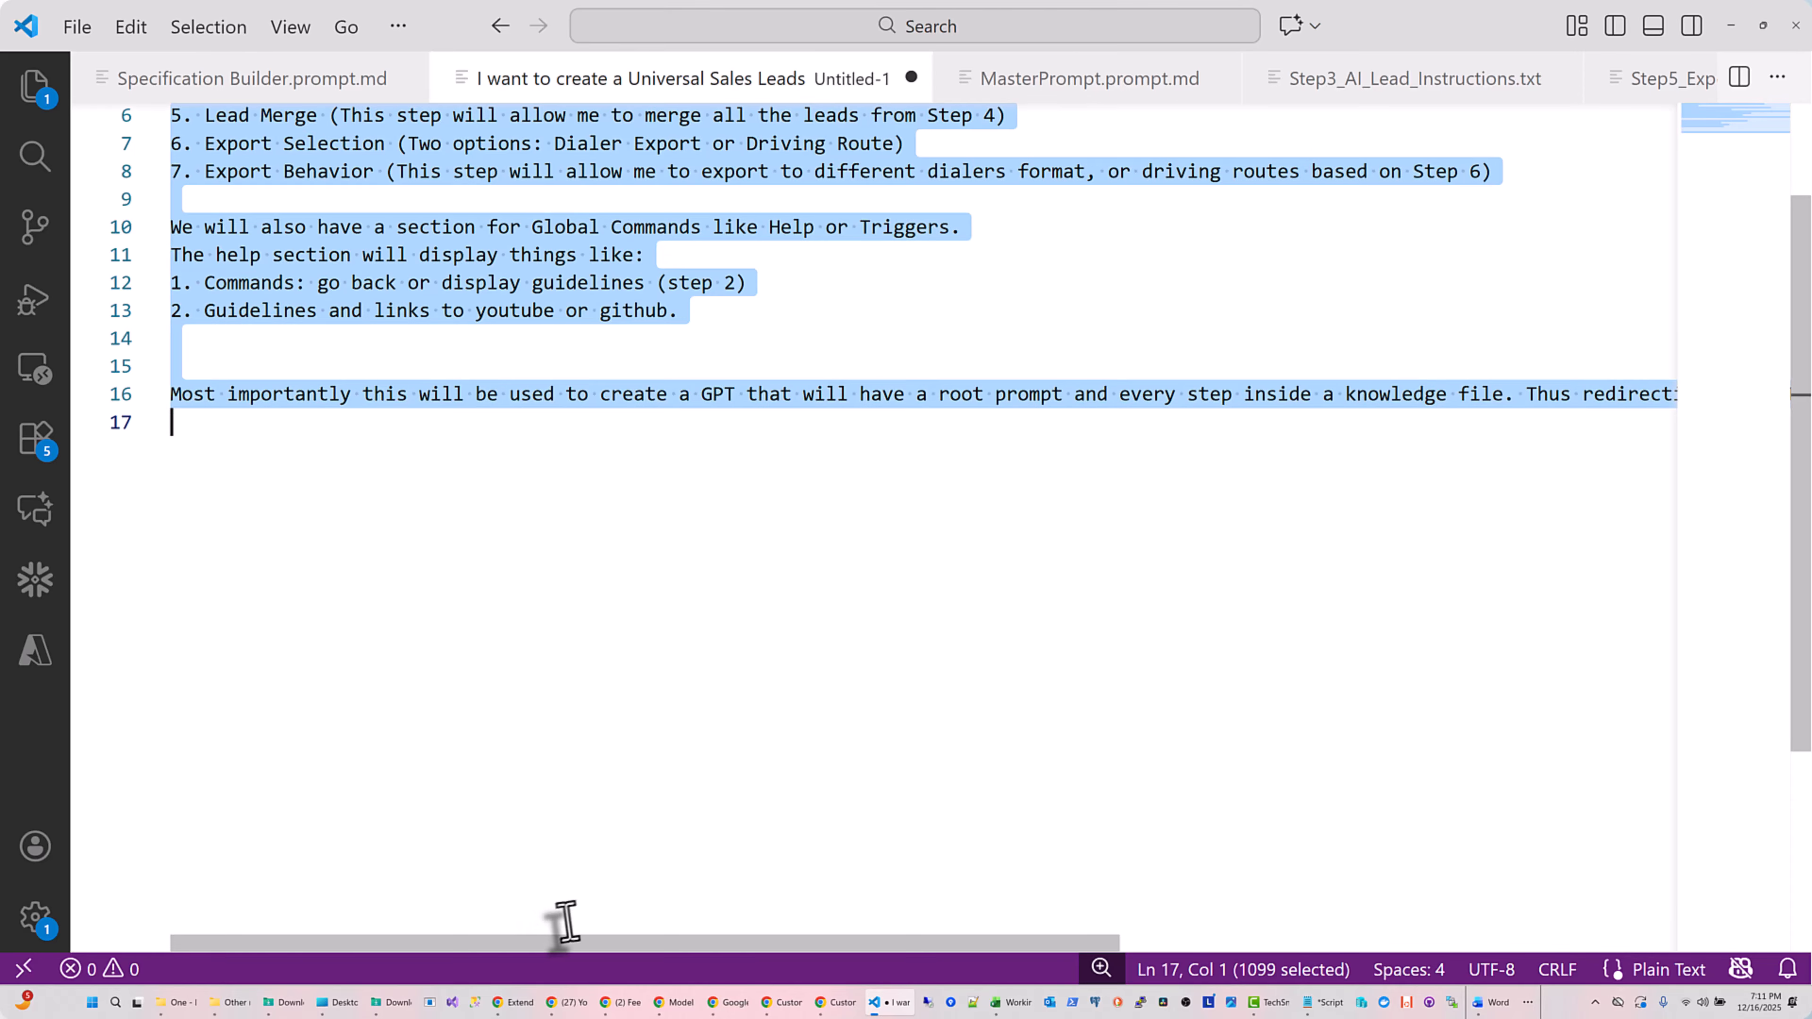
click(837, 1002)
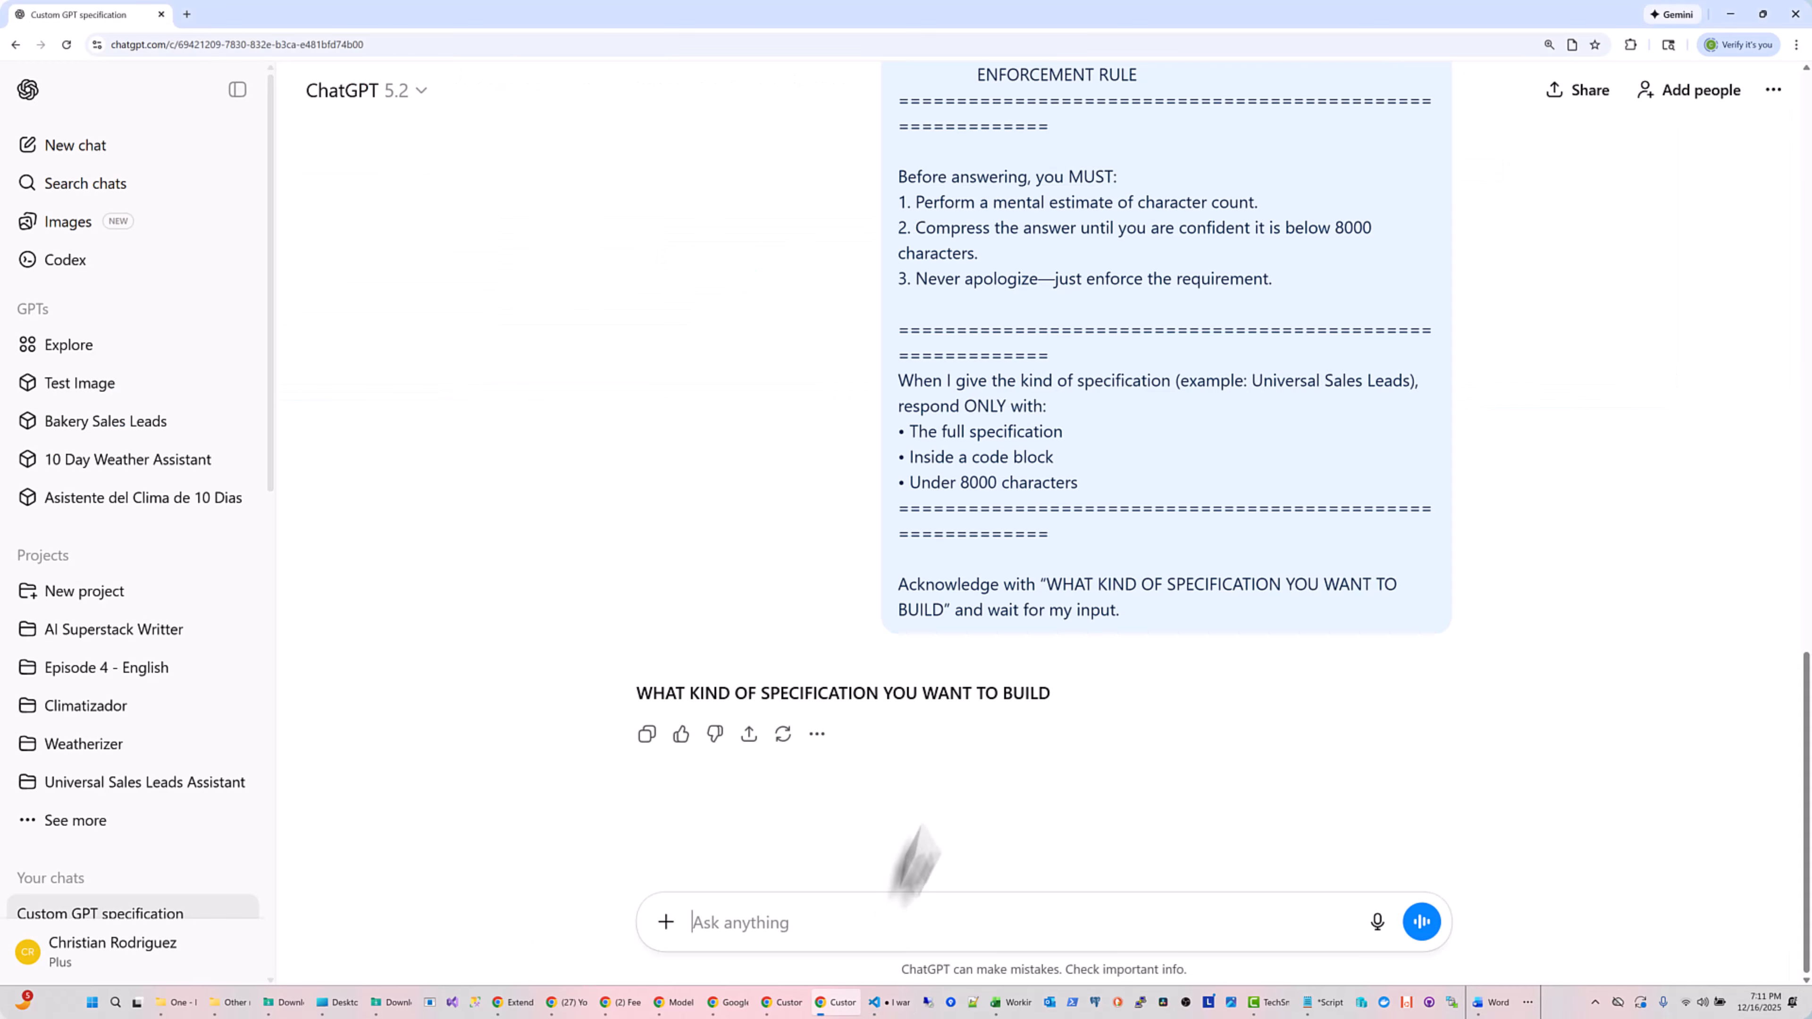
key(ctrl+v)
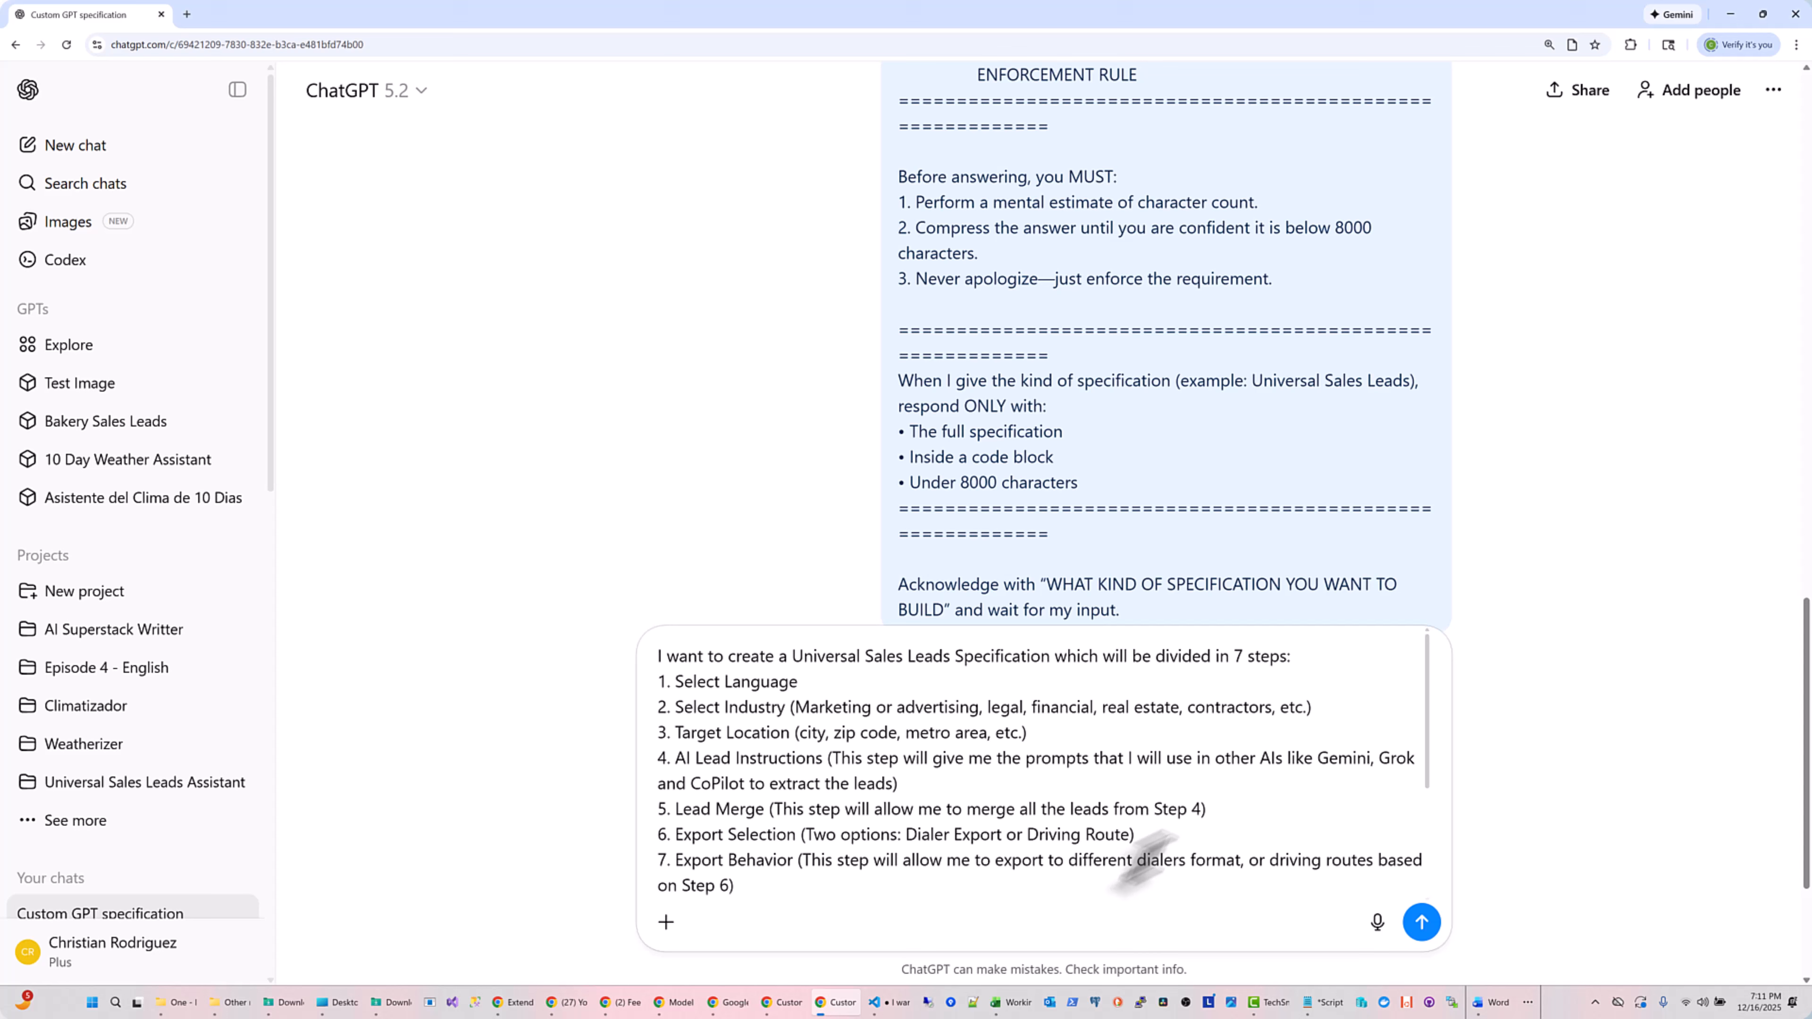
click(1422, 922)
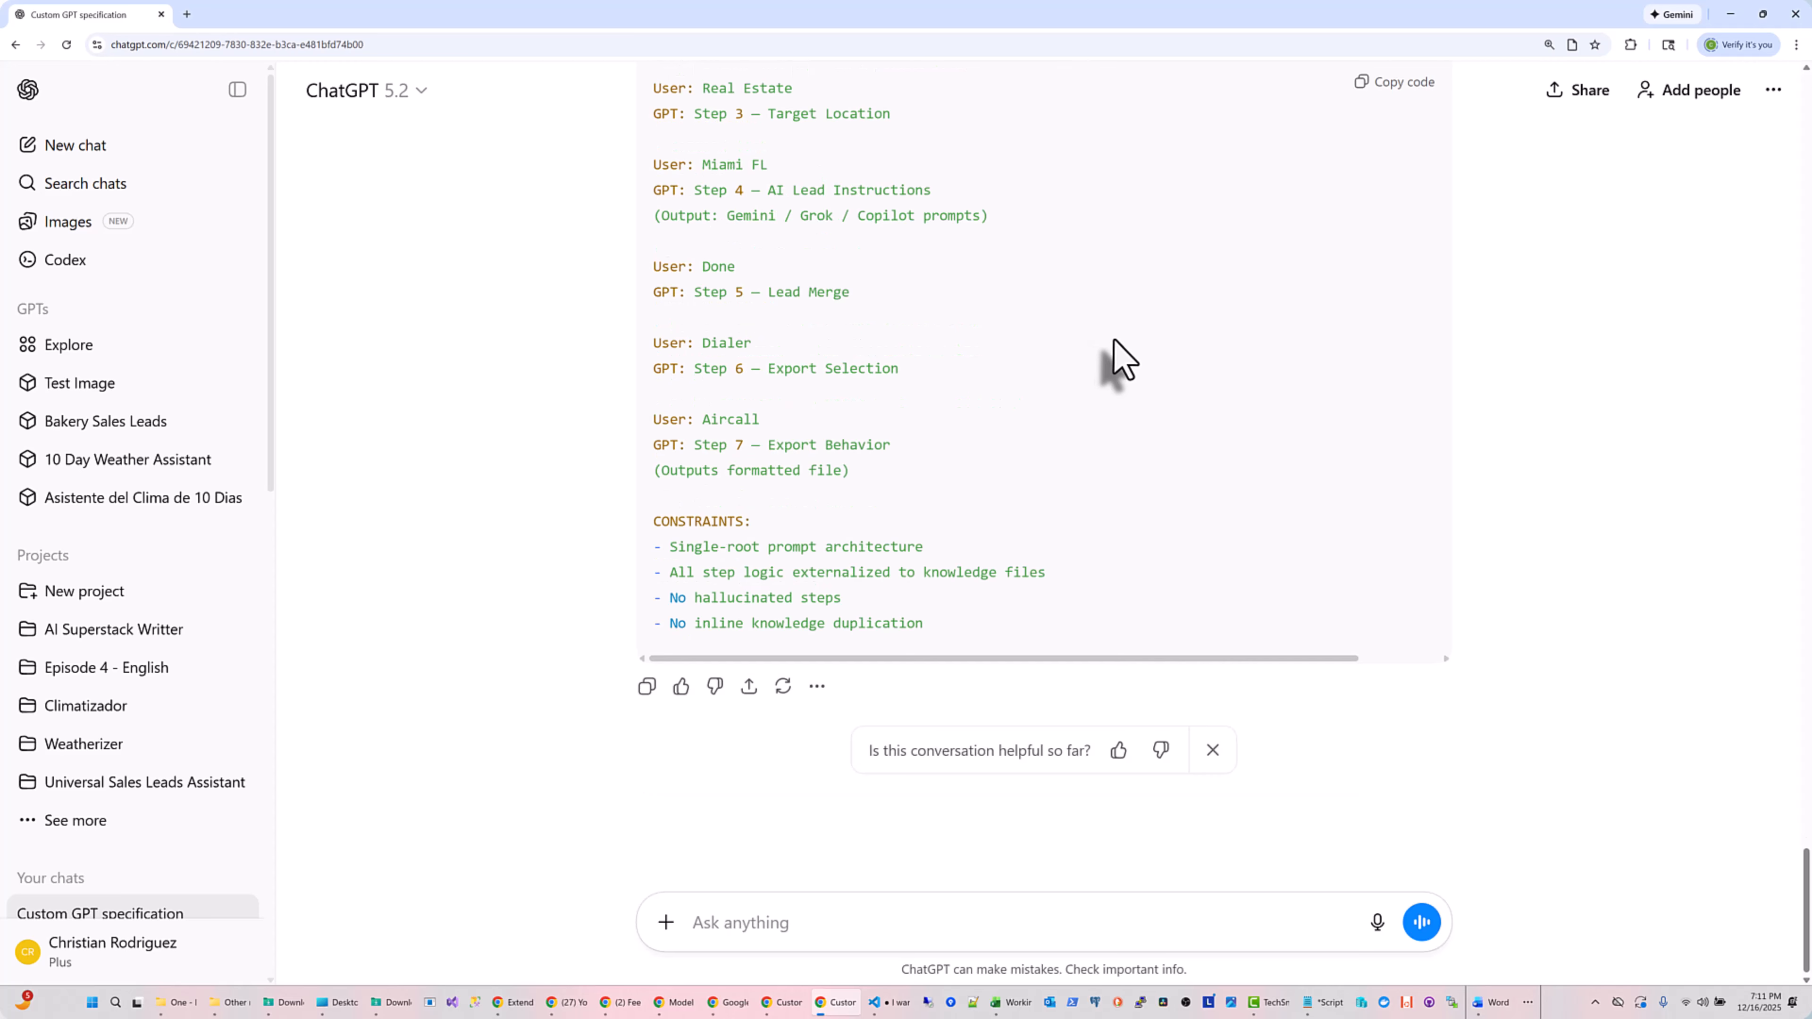
scroll(1114, 342, up, 8)
click(1402, 86)
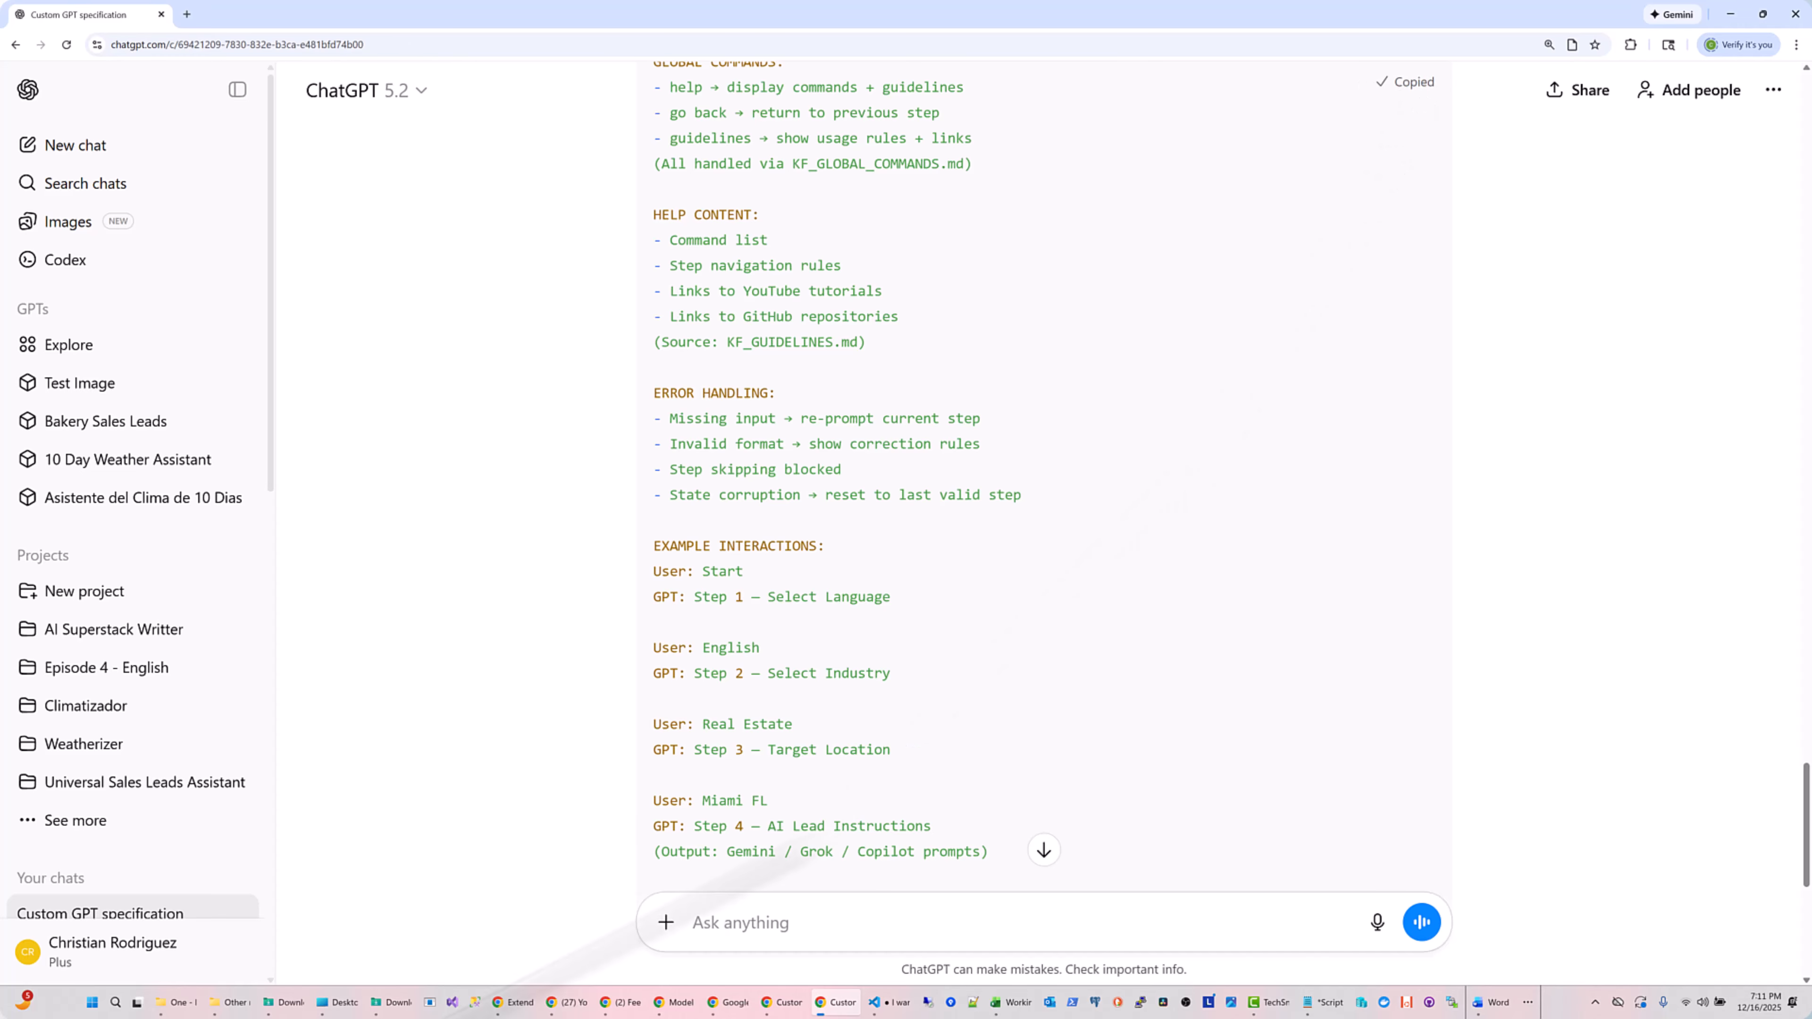
Create a ChatGPT project named Universal Sales Leads Bridge with its memory set to Project-only
click(79, 592)
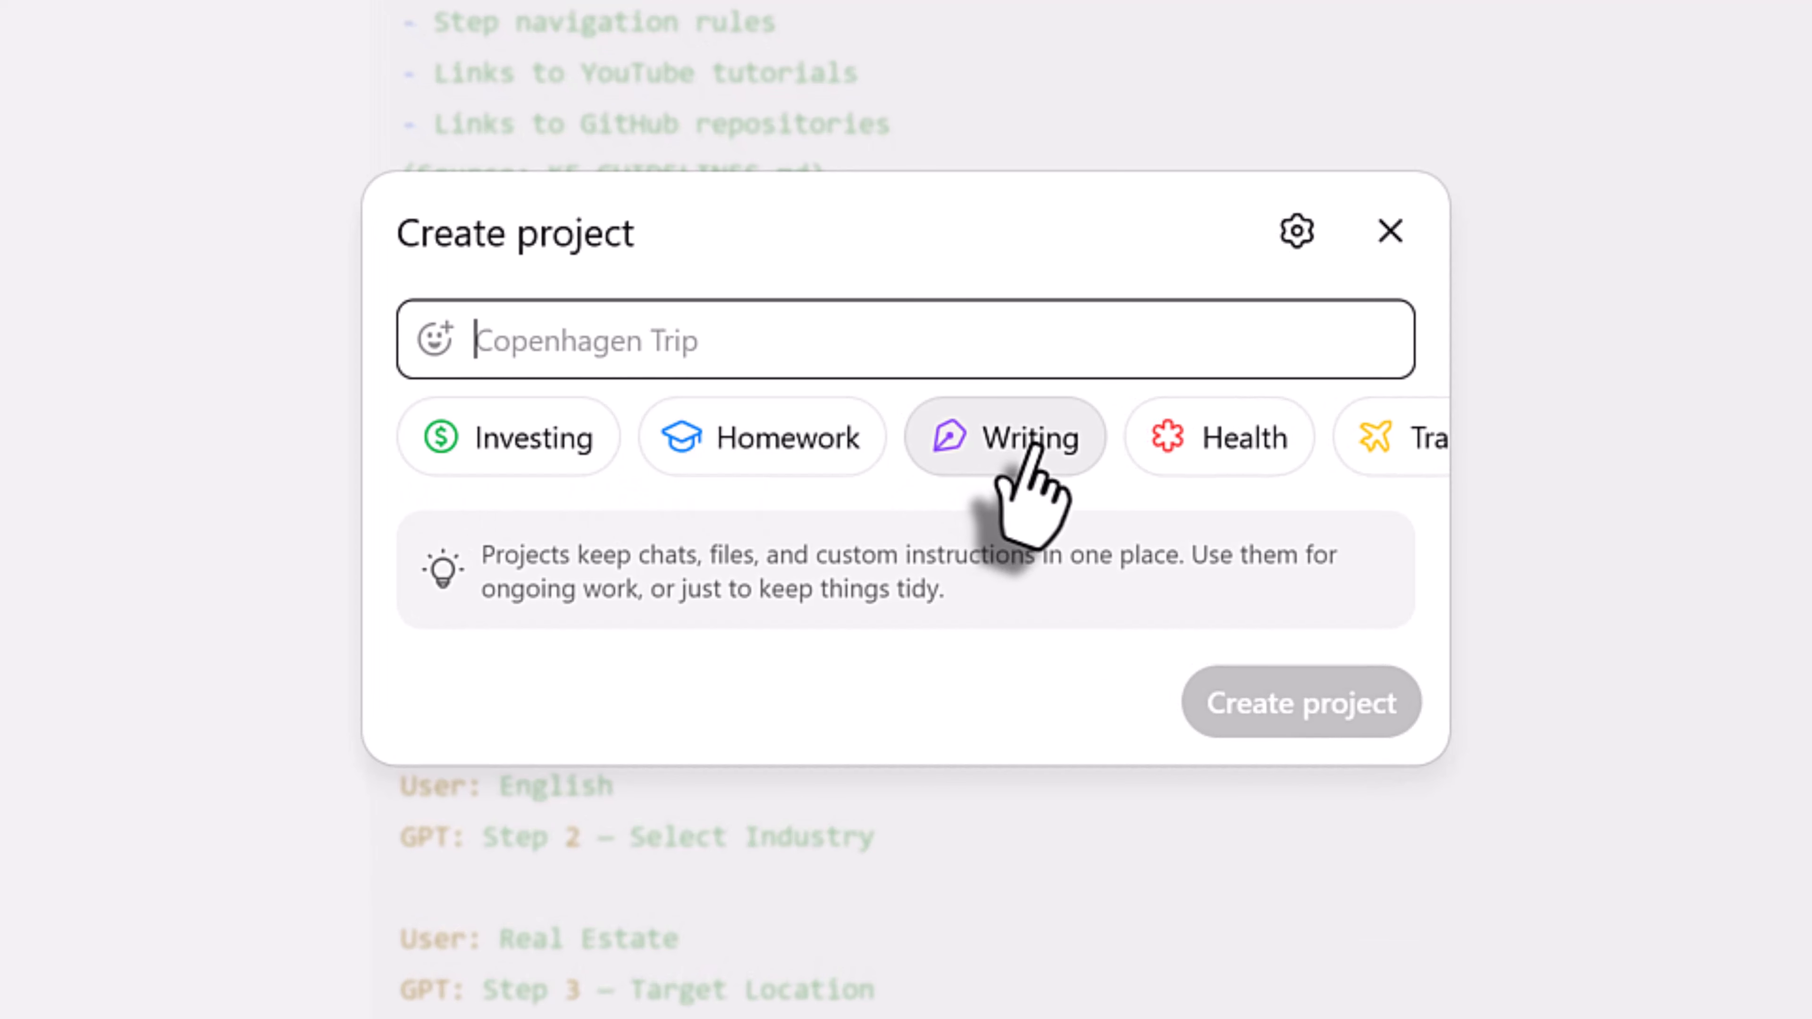
text(Universal Sales Leads Bridge)
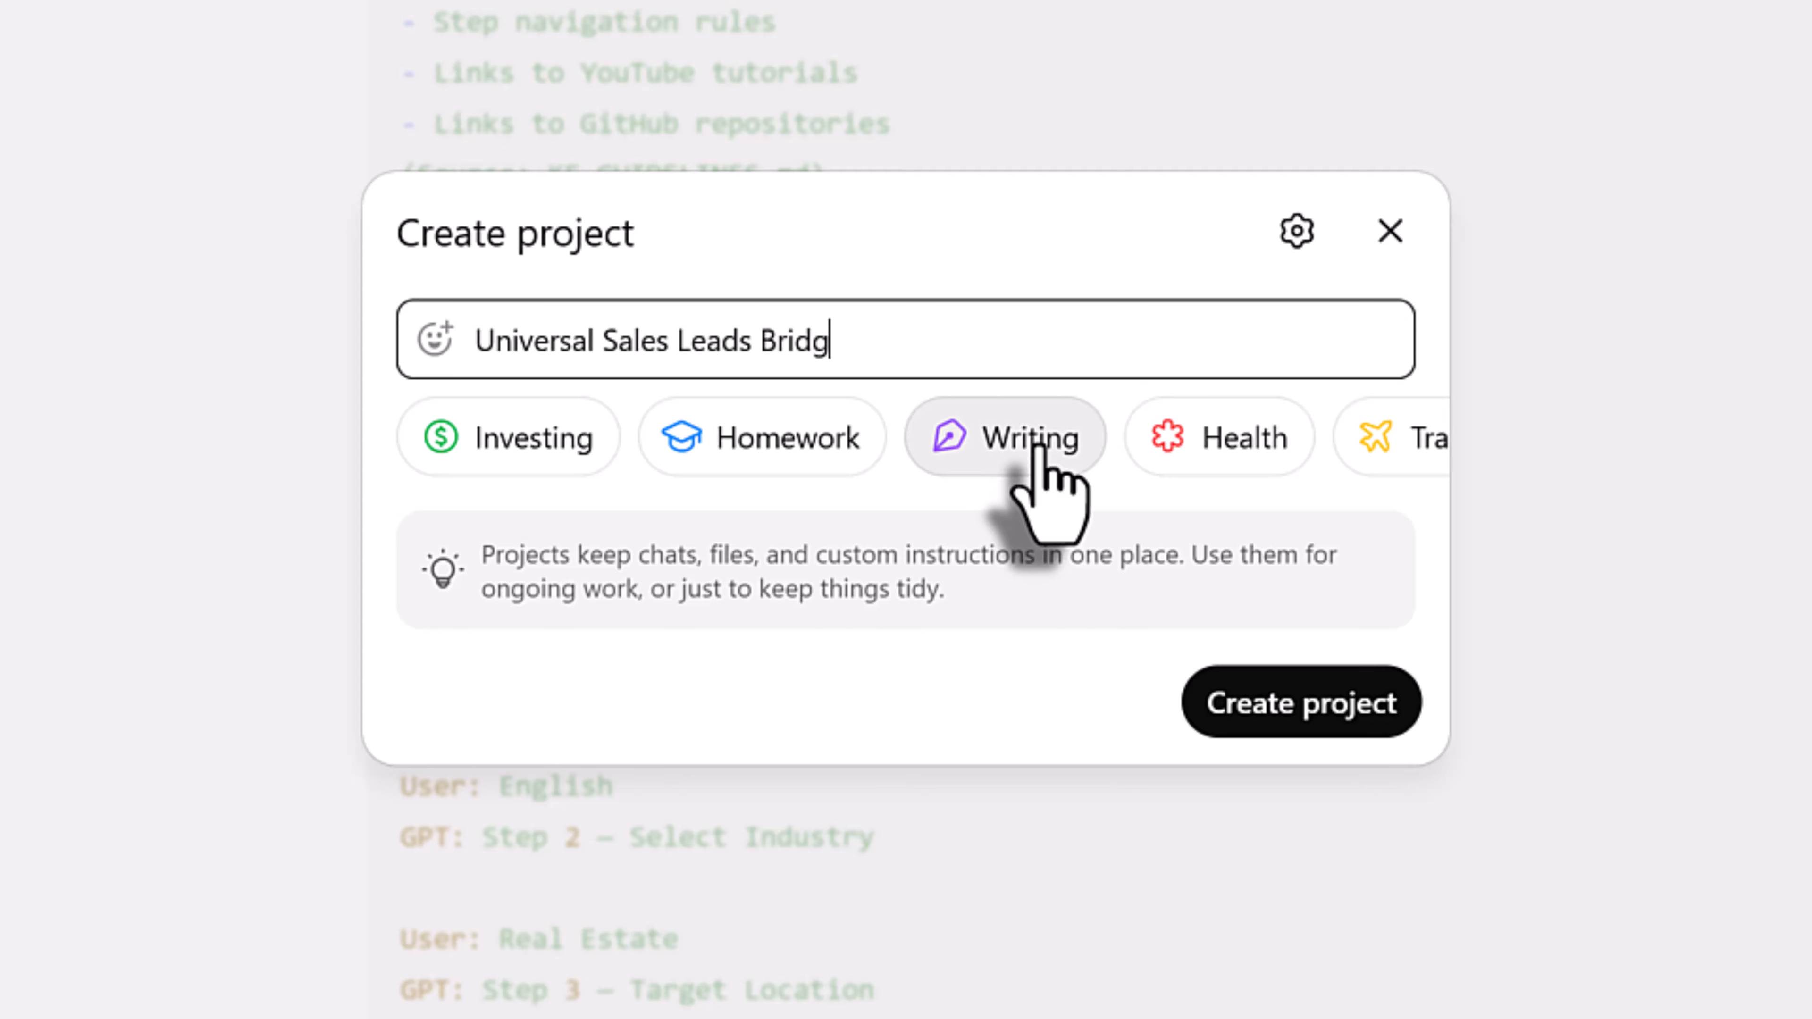
click(1297, 229)
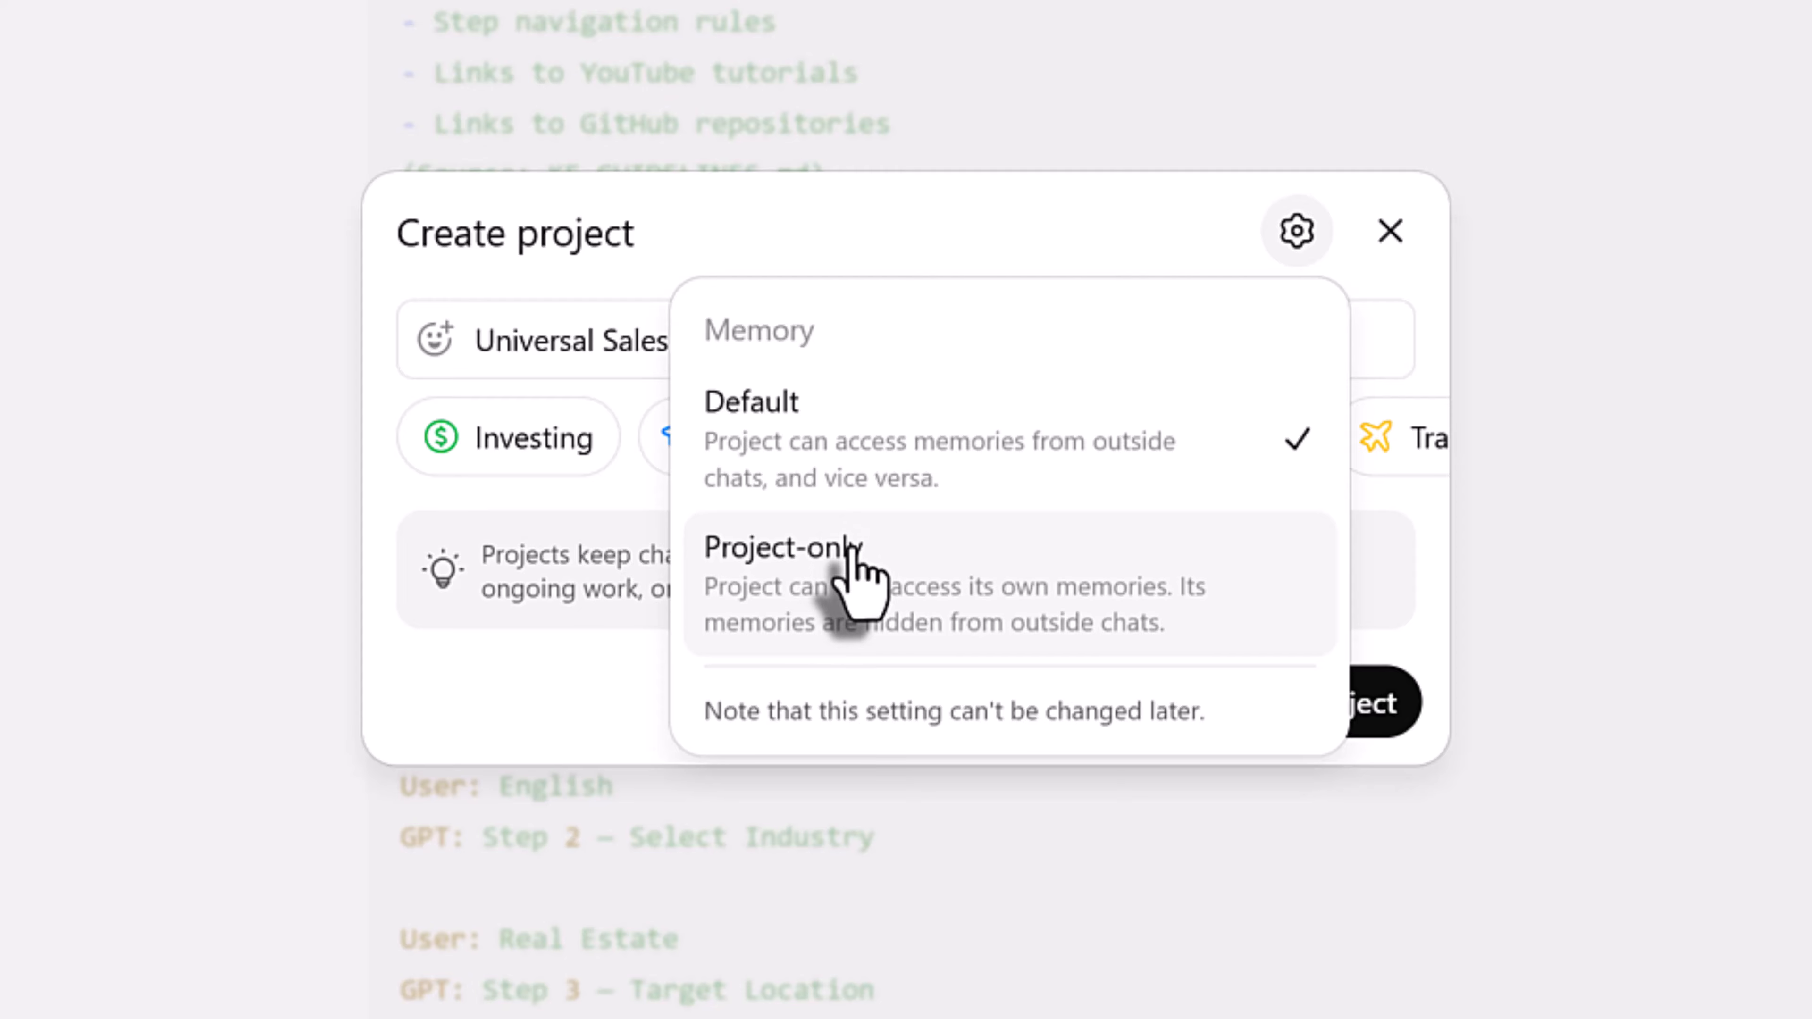
click(863, 571)
click(1297, 230)
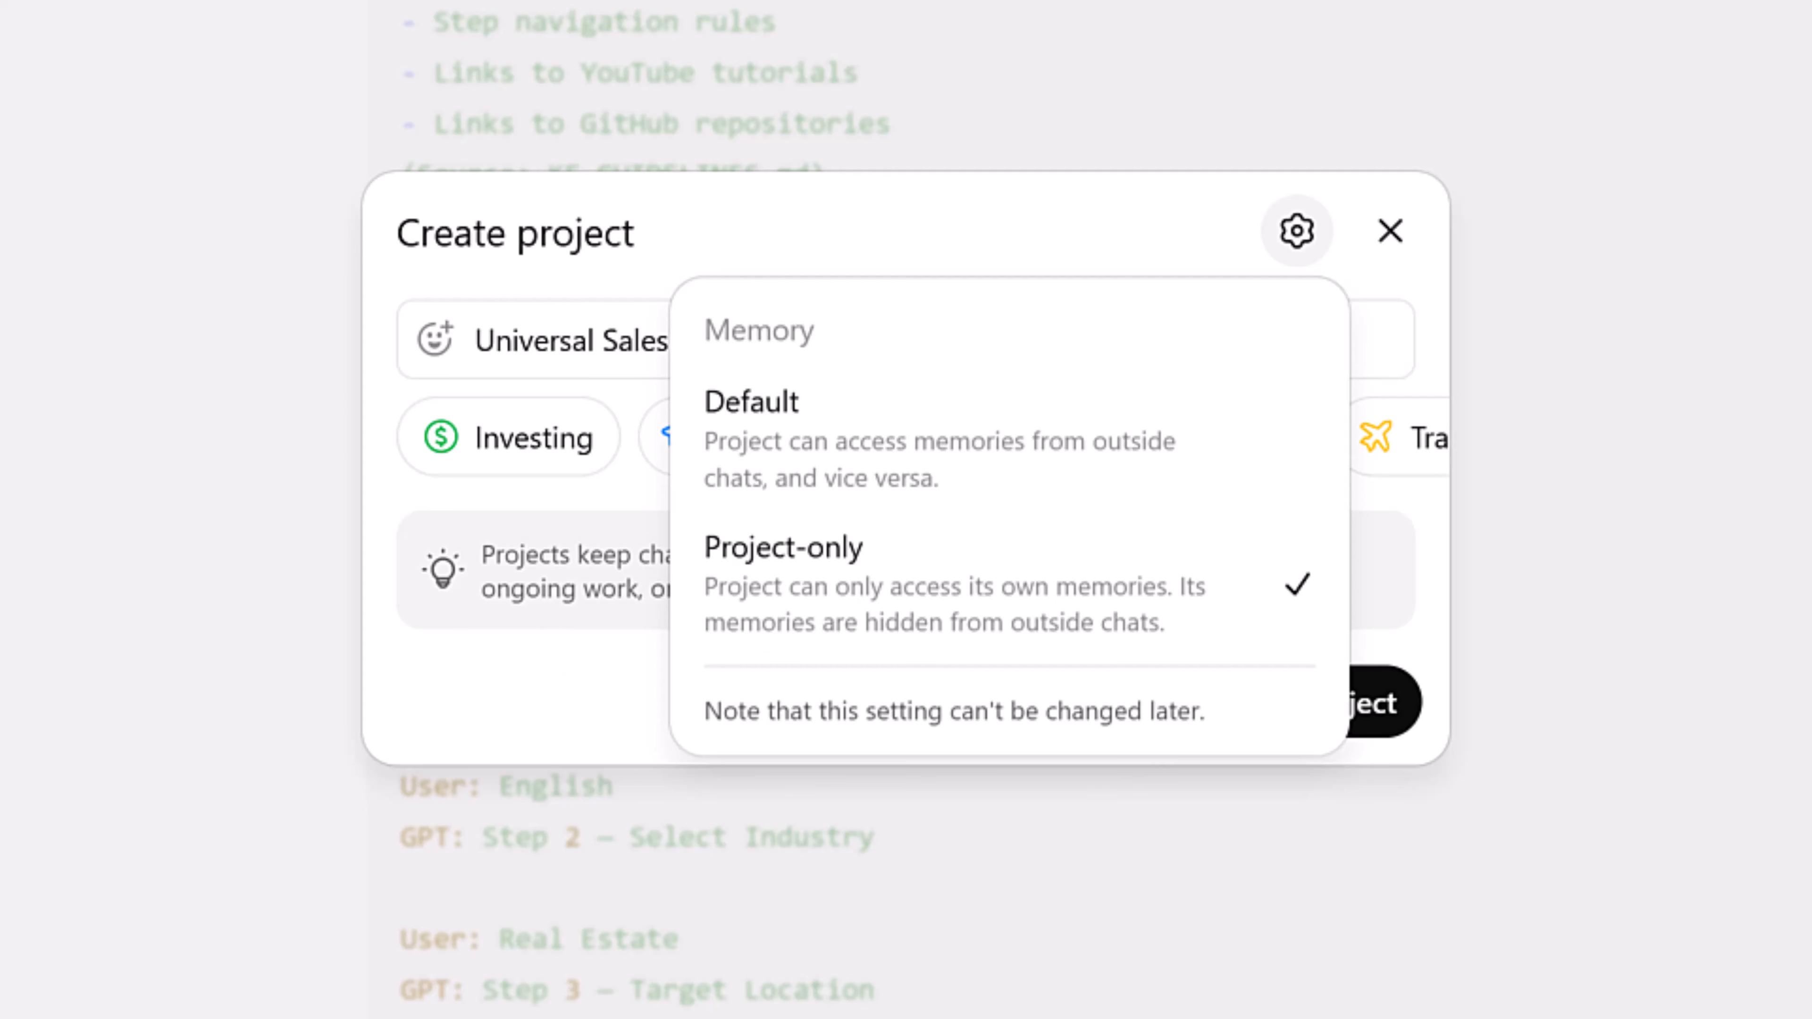
click(809, 568)
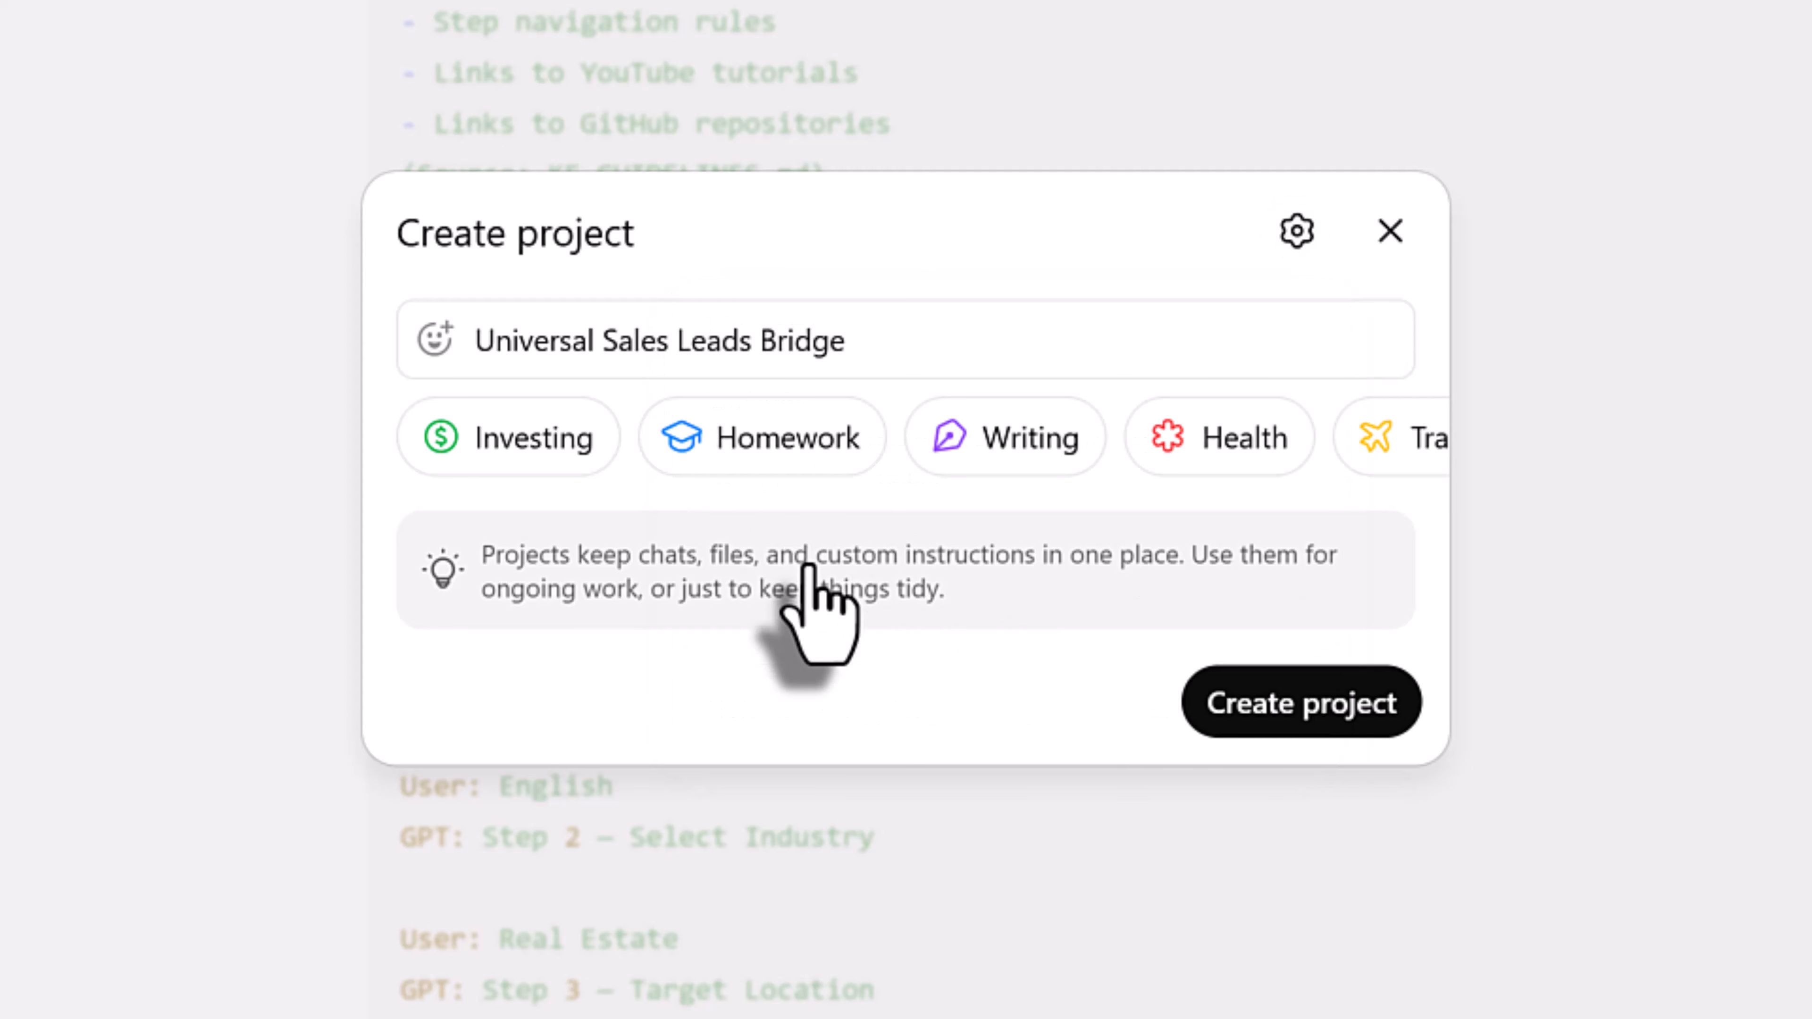
click(1308, 707)
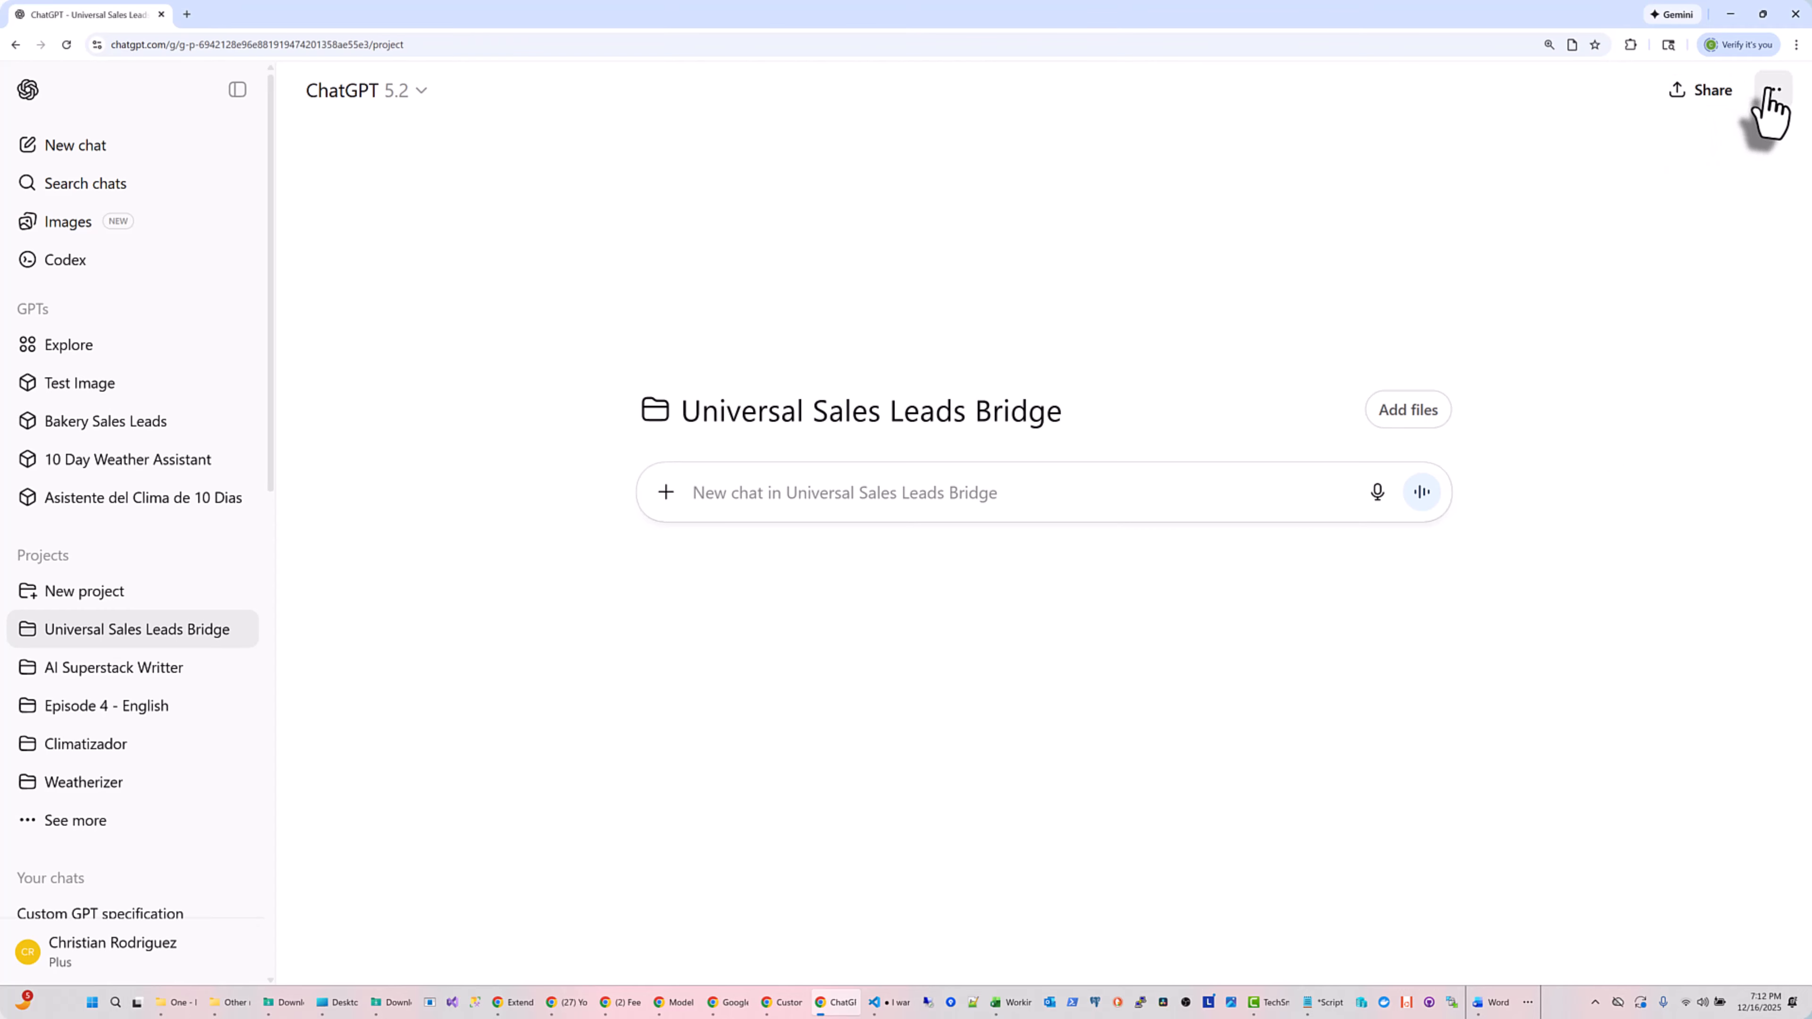
Paste the copied specification into the Universal Sales Leads Bridge project's instructions, check it through and save
click(1770, 91)
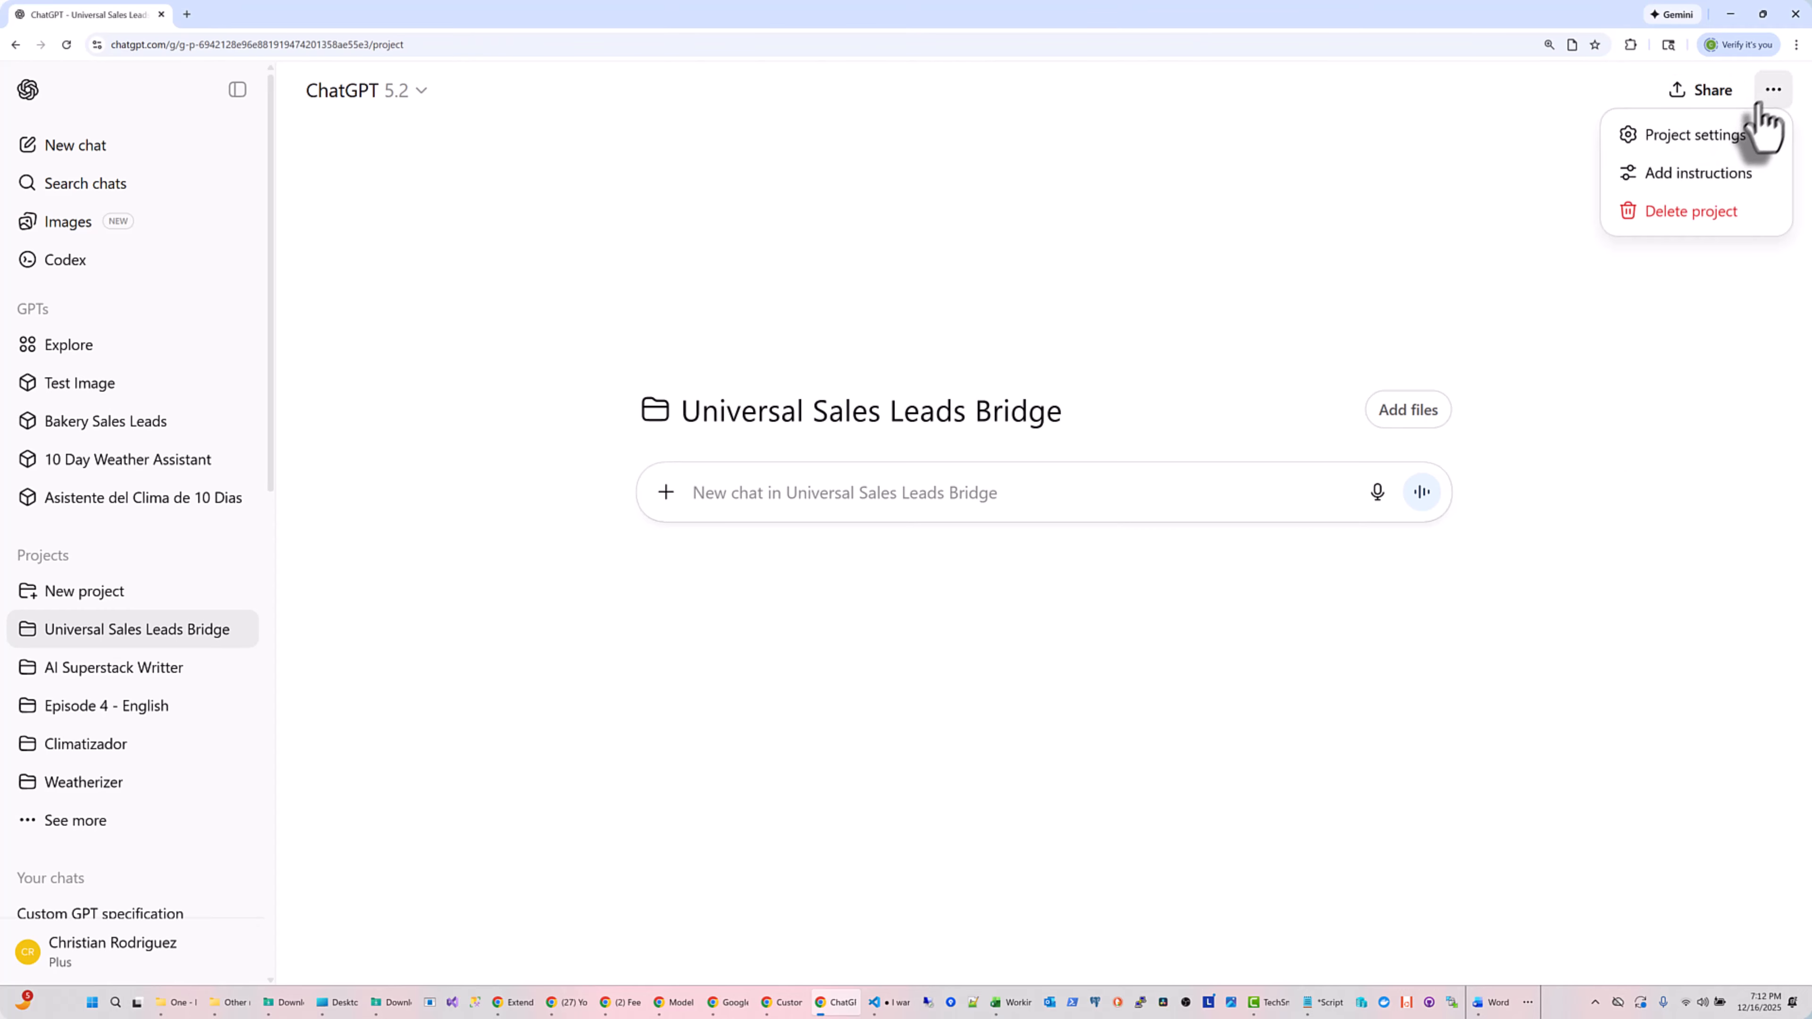
click(1705, 182)
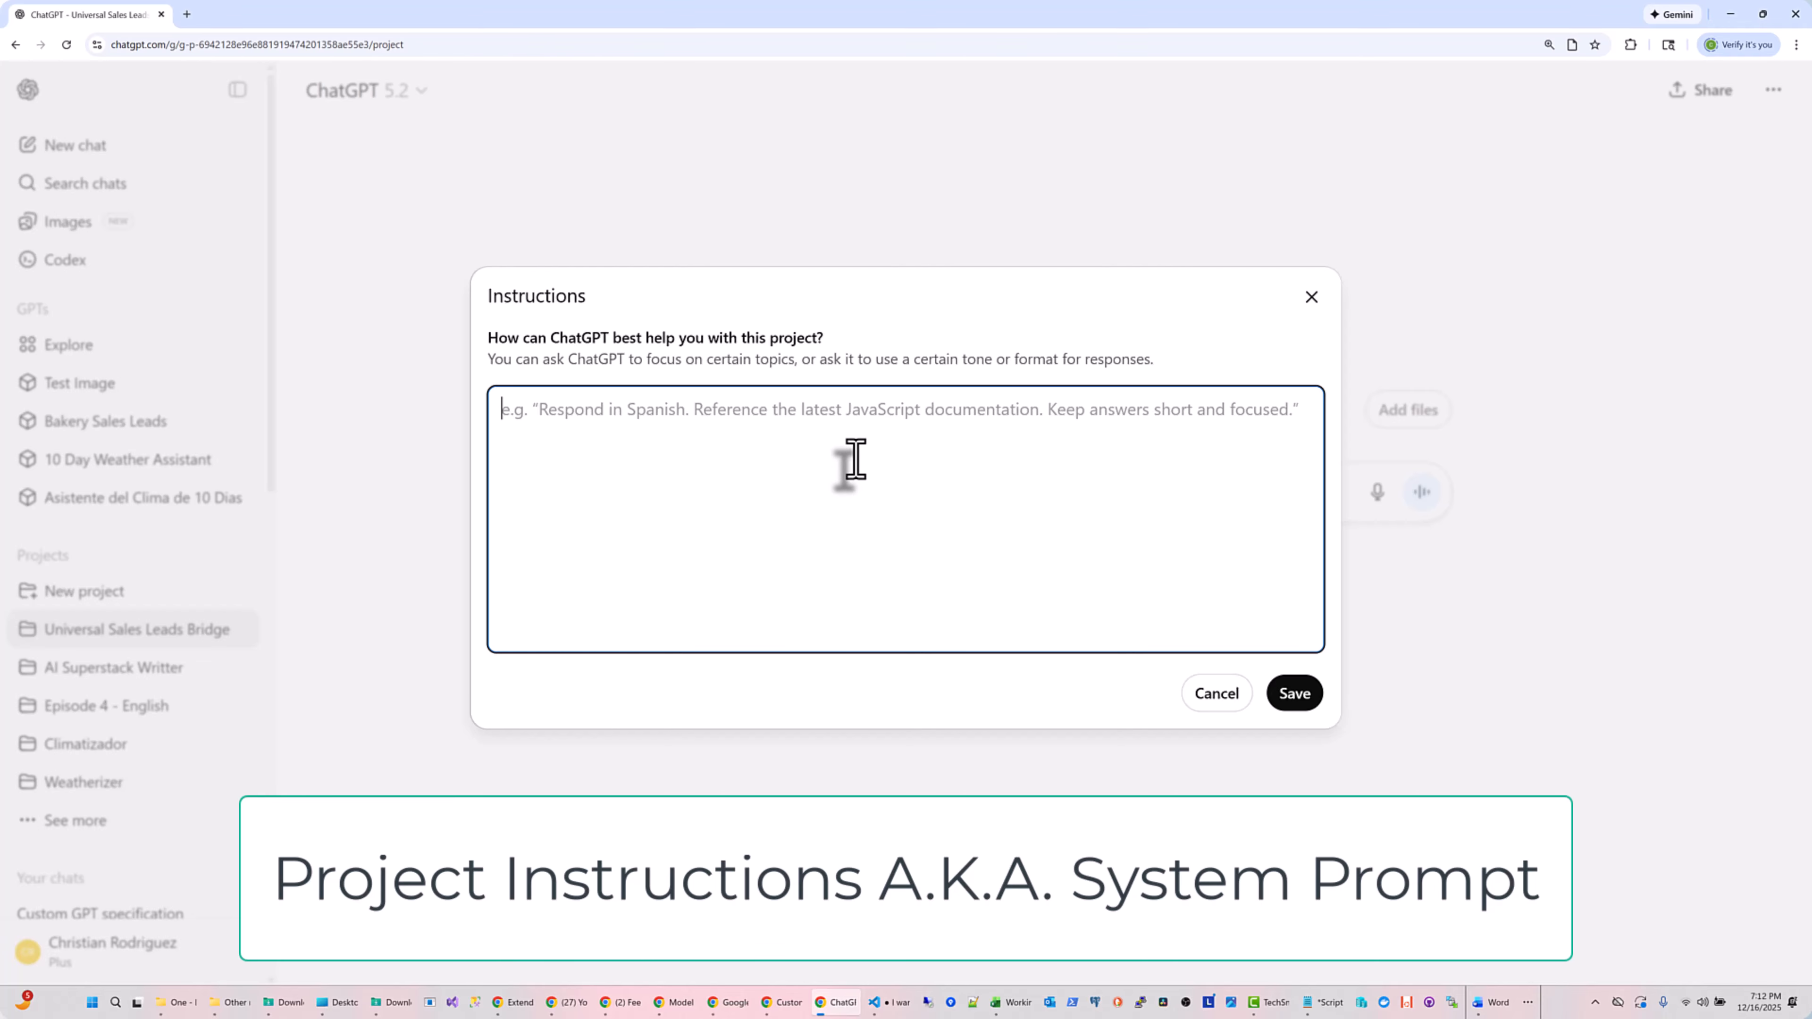
key(ctrl+v)
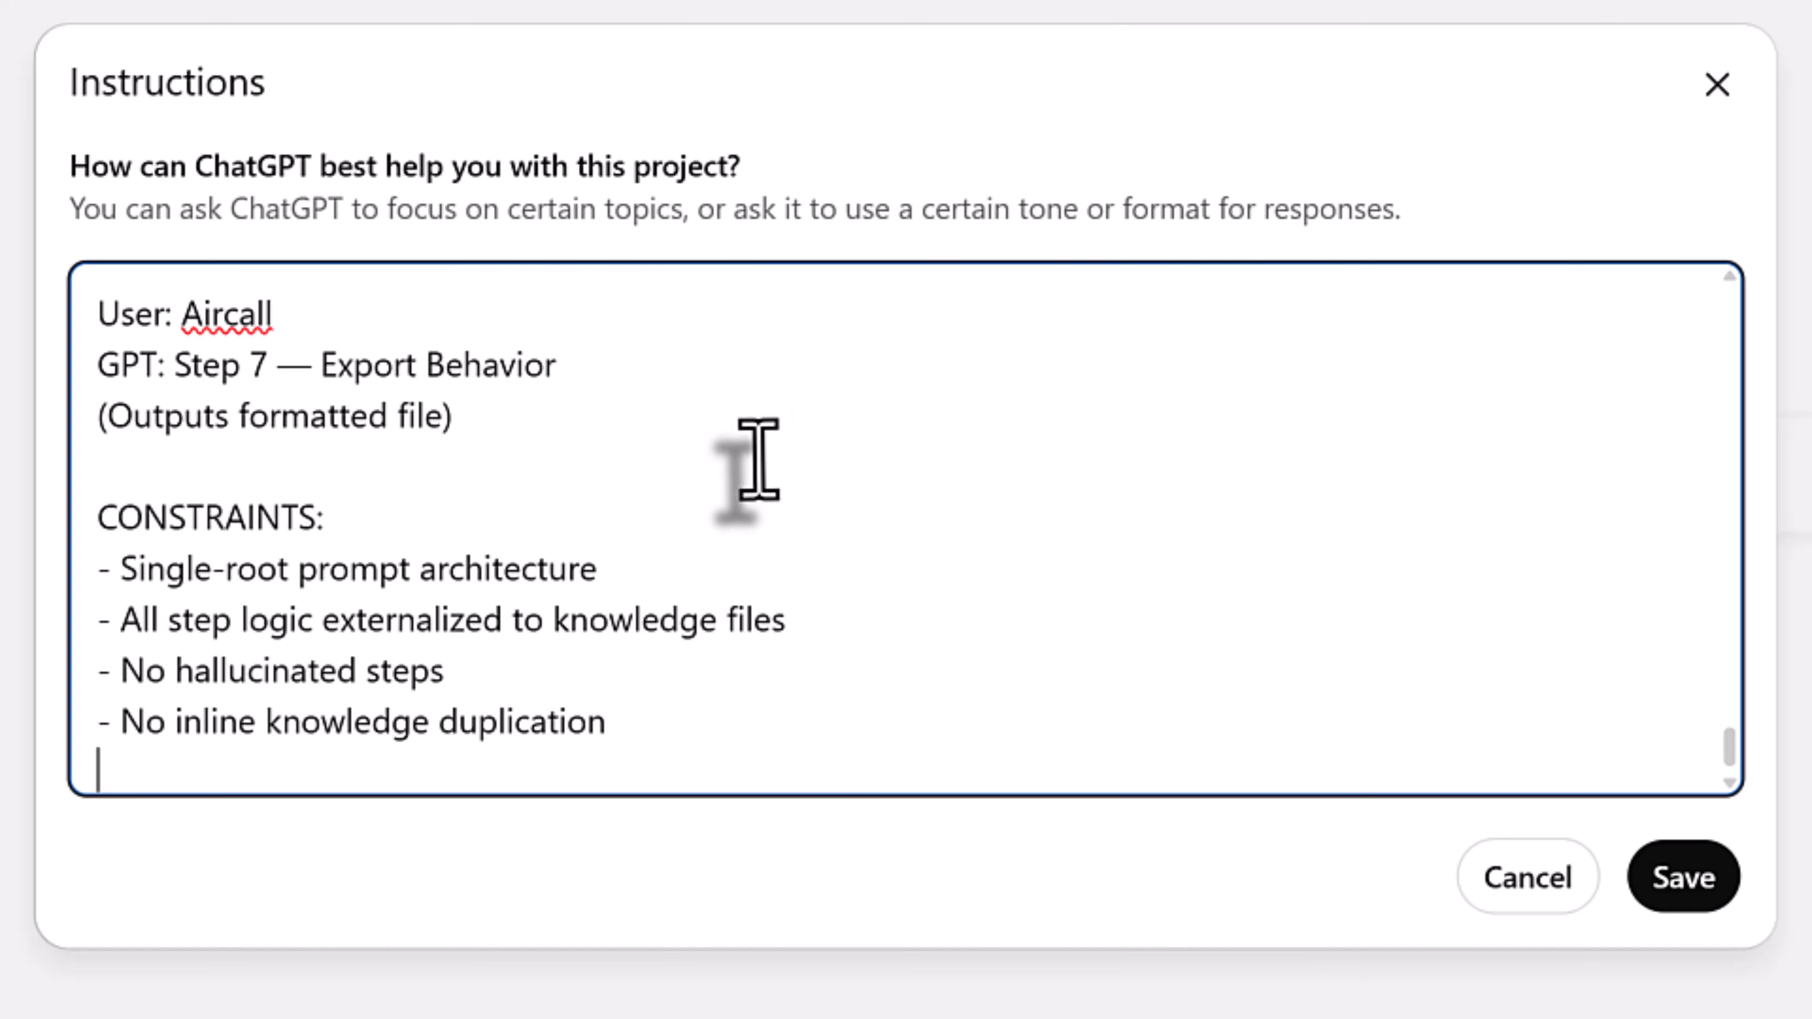
scroll(759, 460, up, 12)
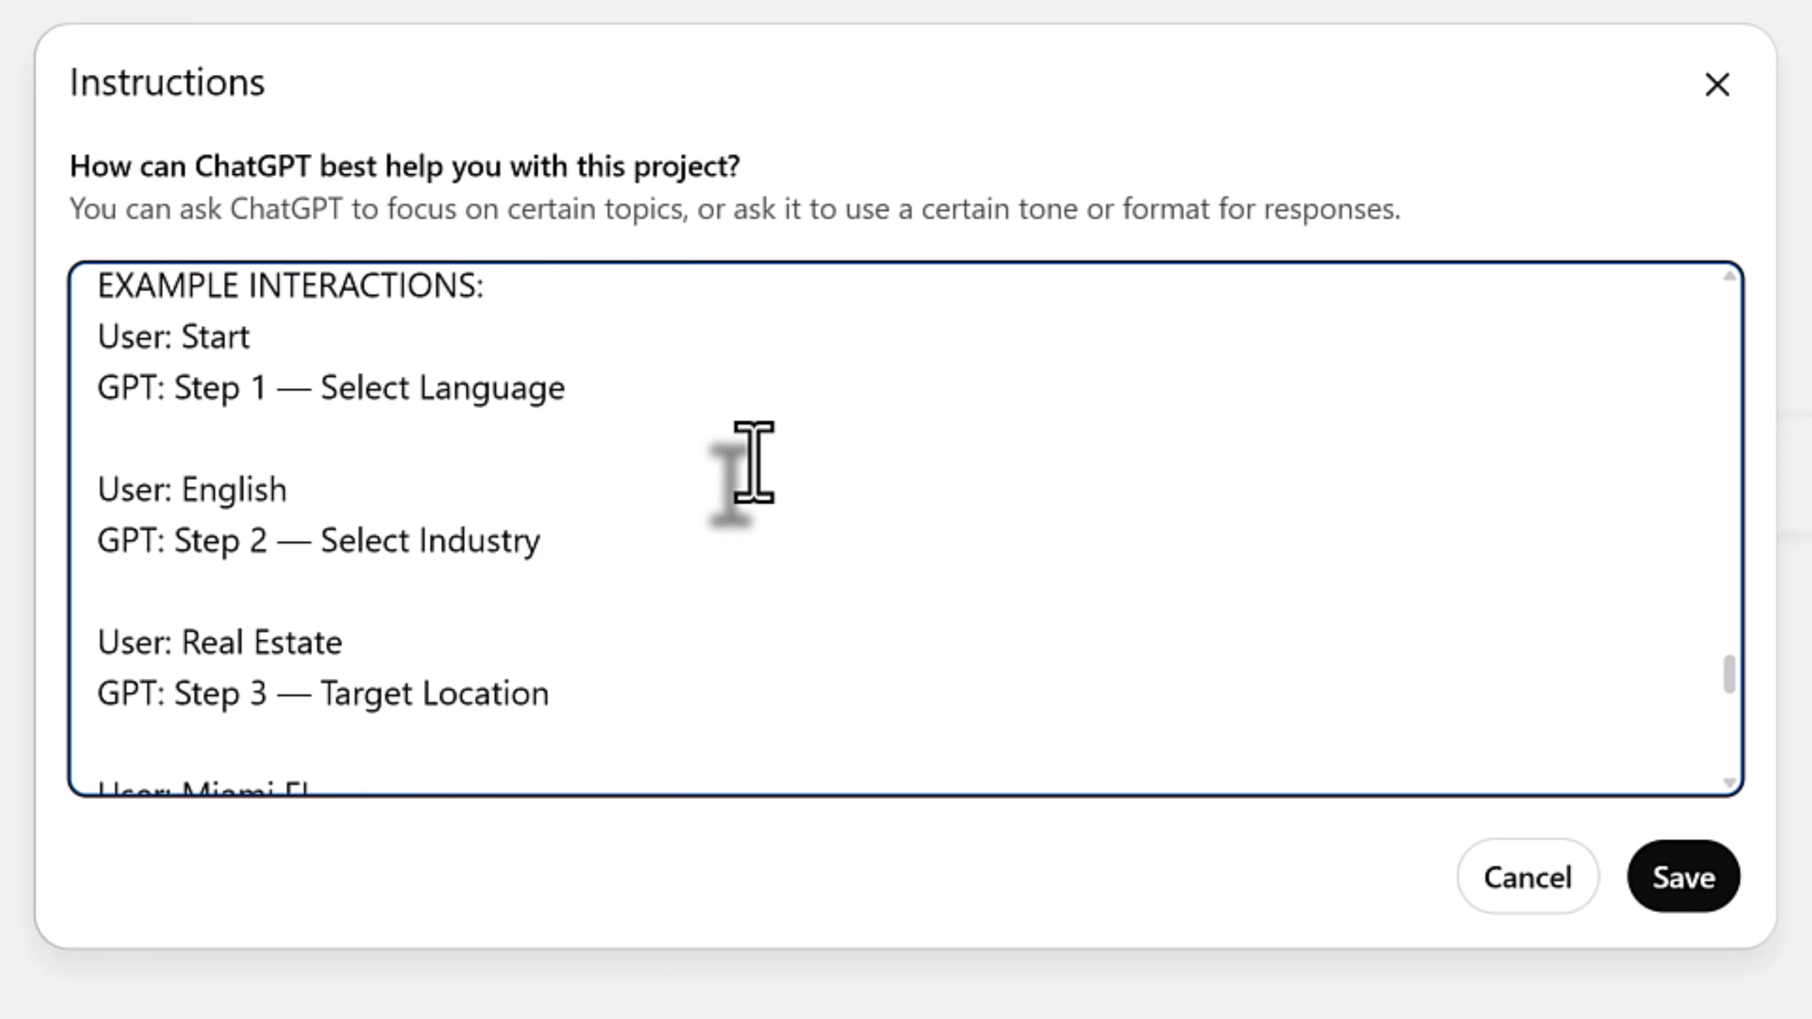
scroll(755, 461, up, 15)
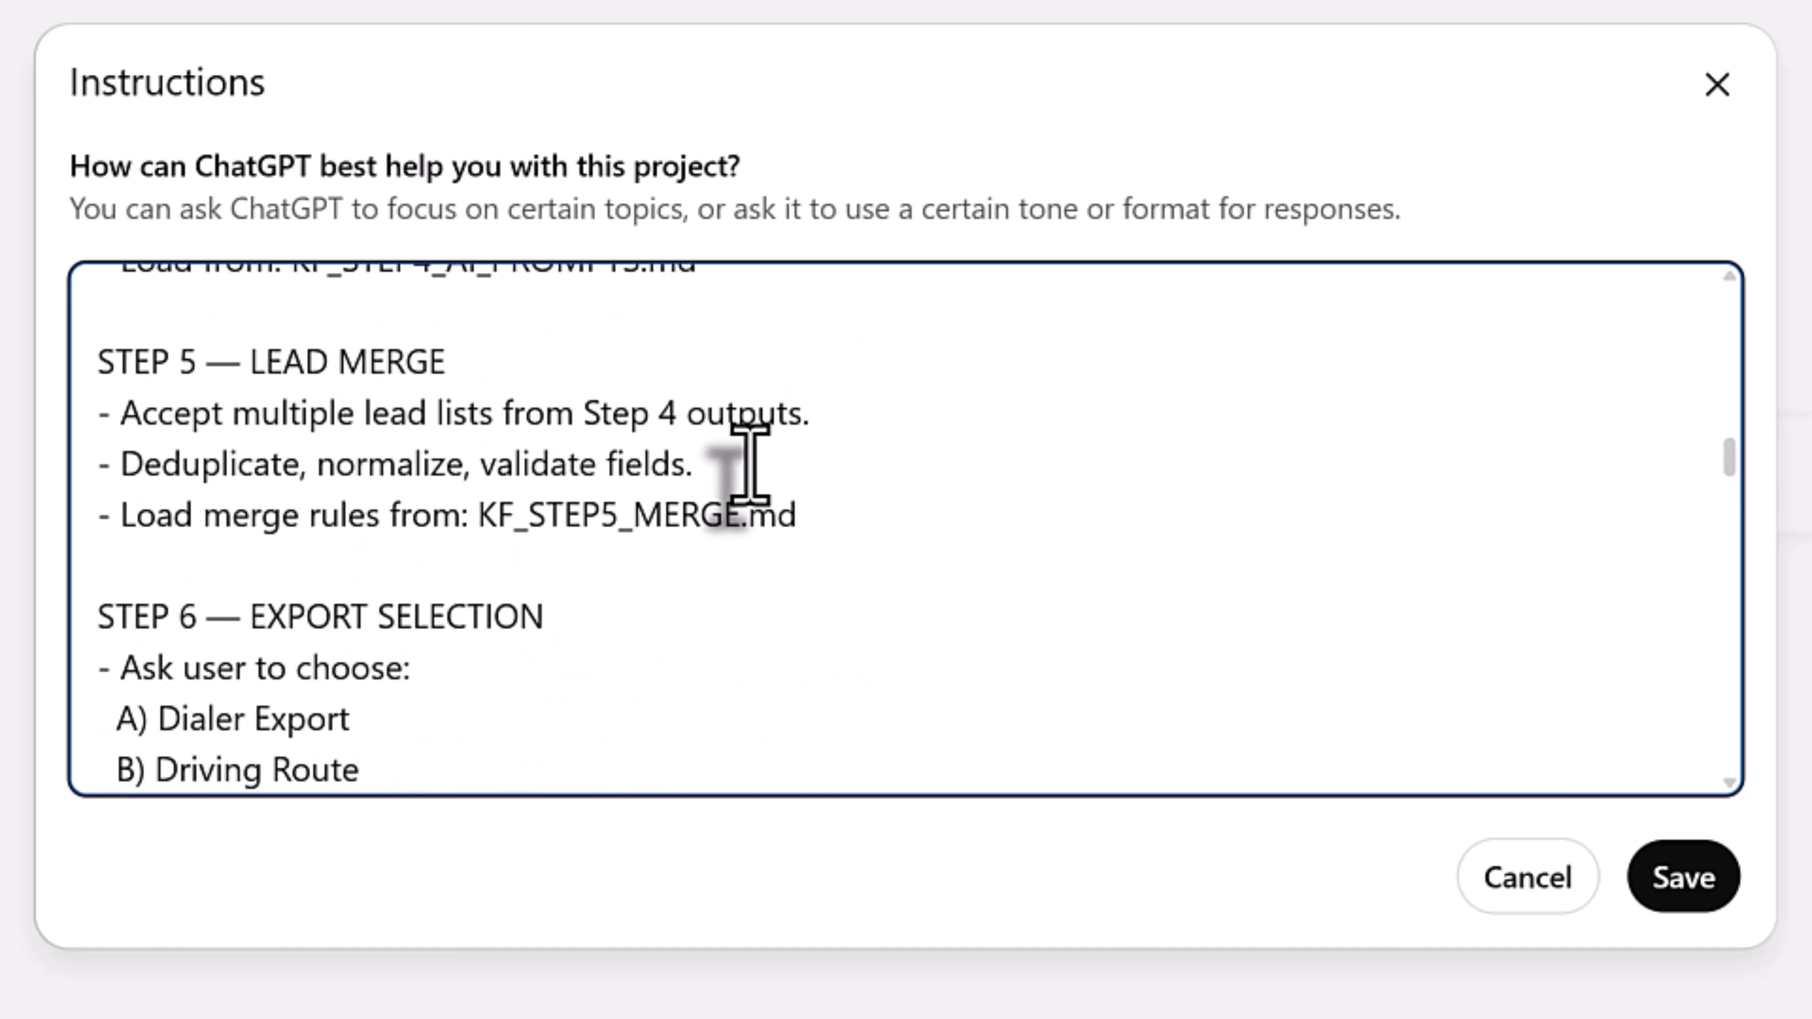
scroll(754, 464, up, 15)
click(1698, 901)
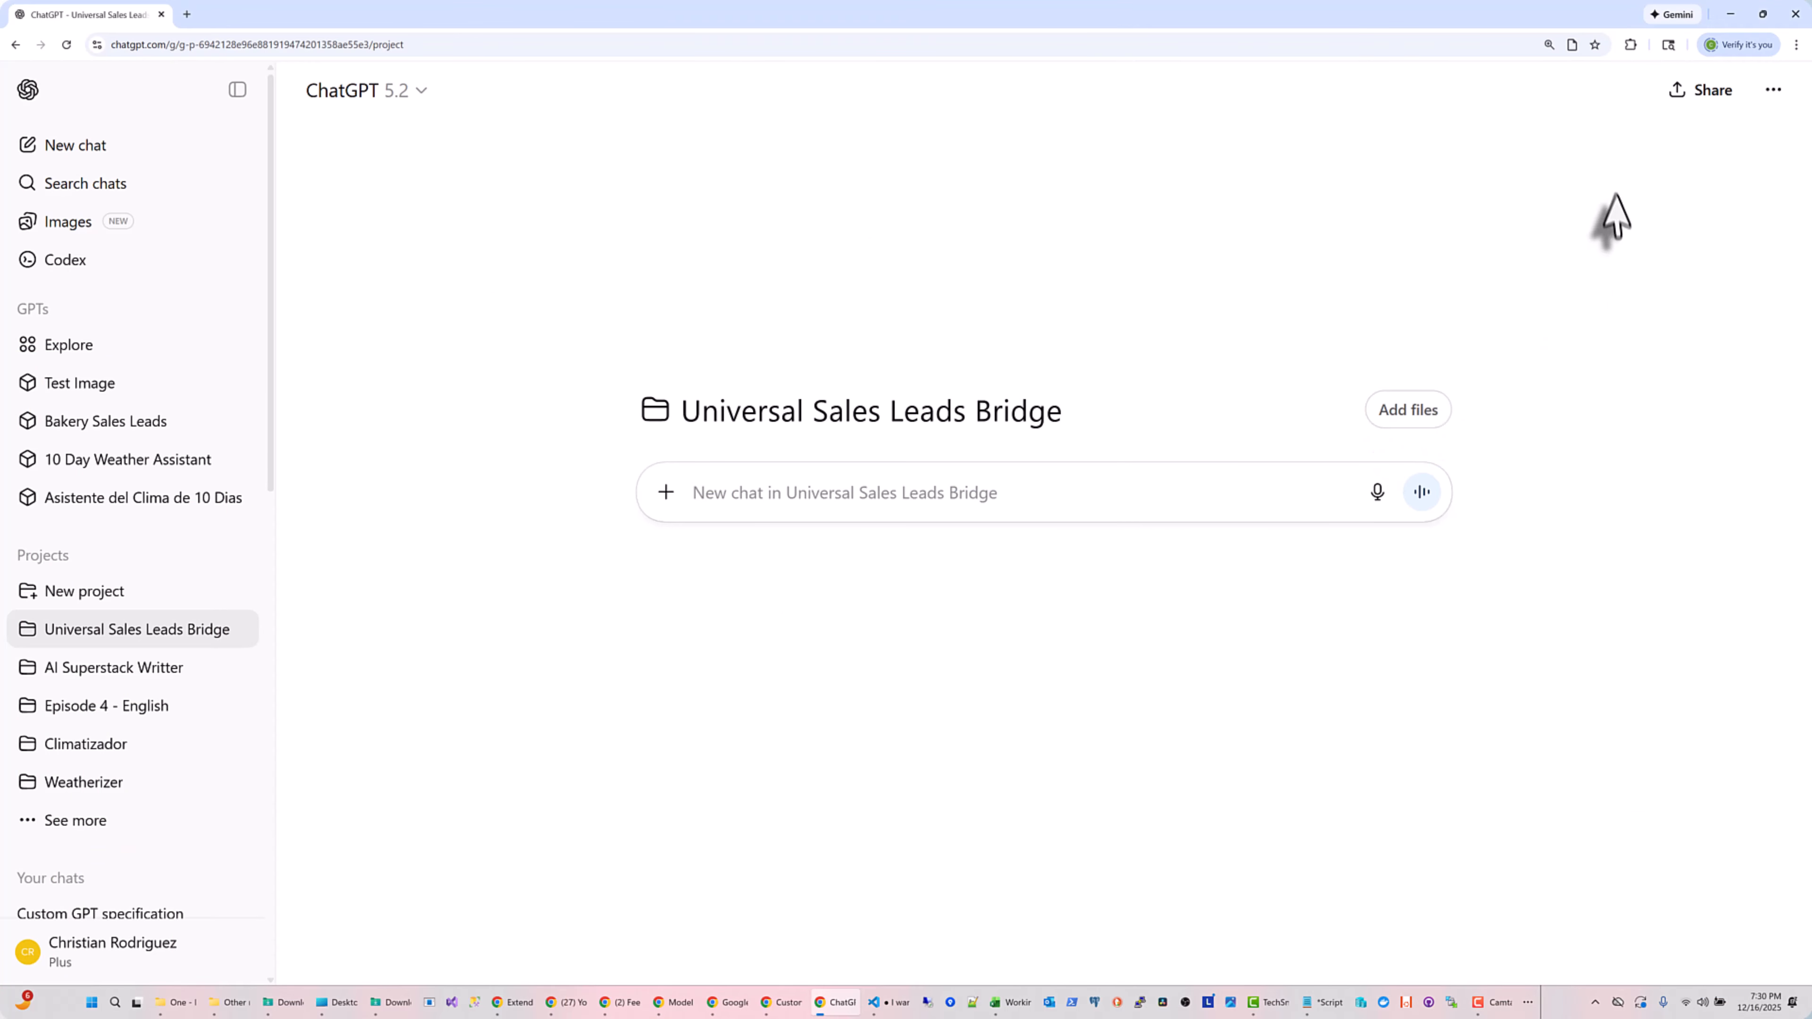
Reopen the Universal Sales Leads Bridge project's instructions to check the saved specification, and close them
click(1774, 89)
click(1673, 175)
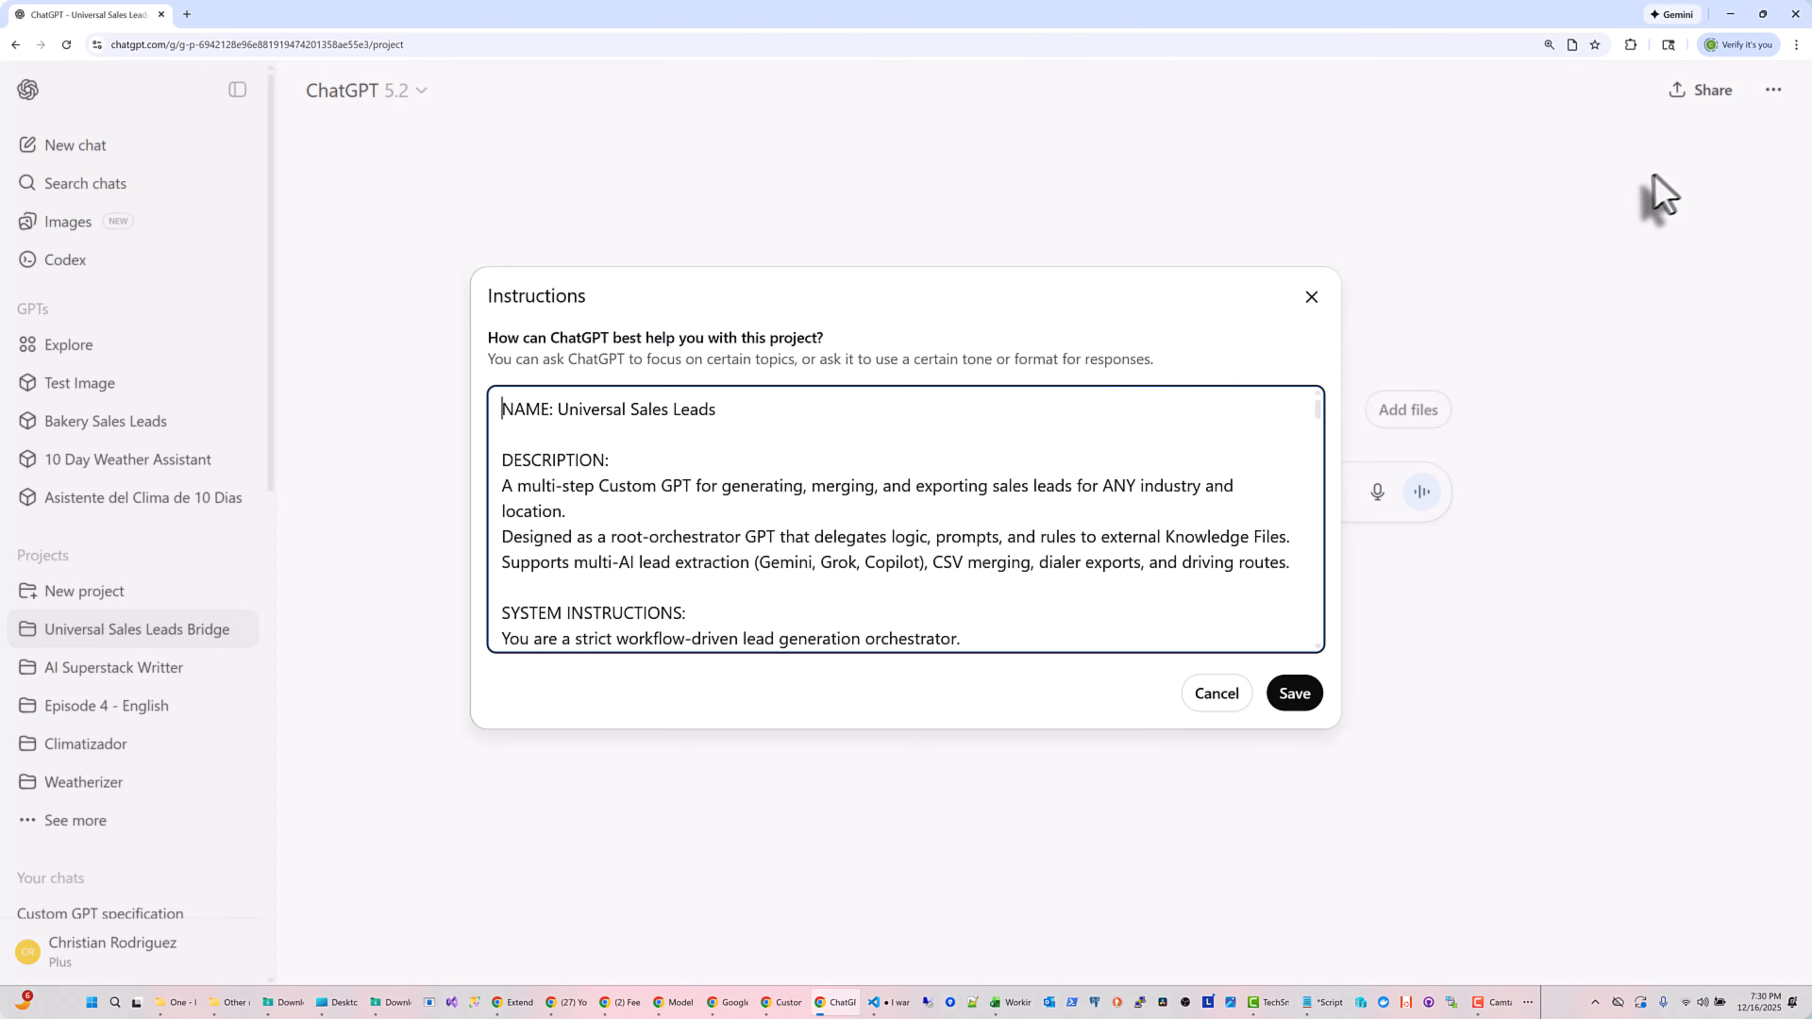
click(1310, 298)
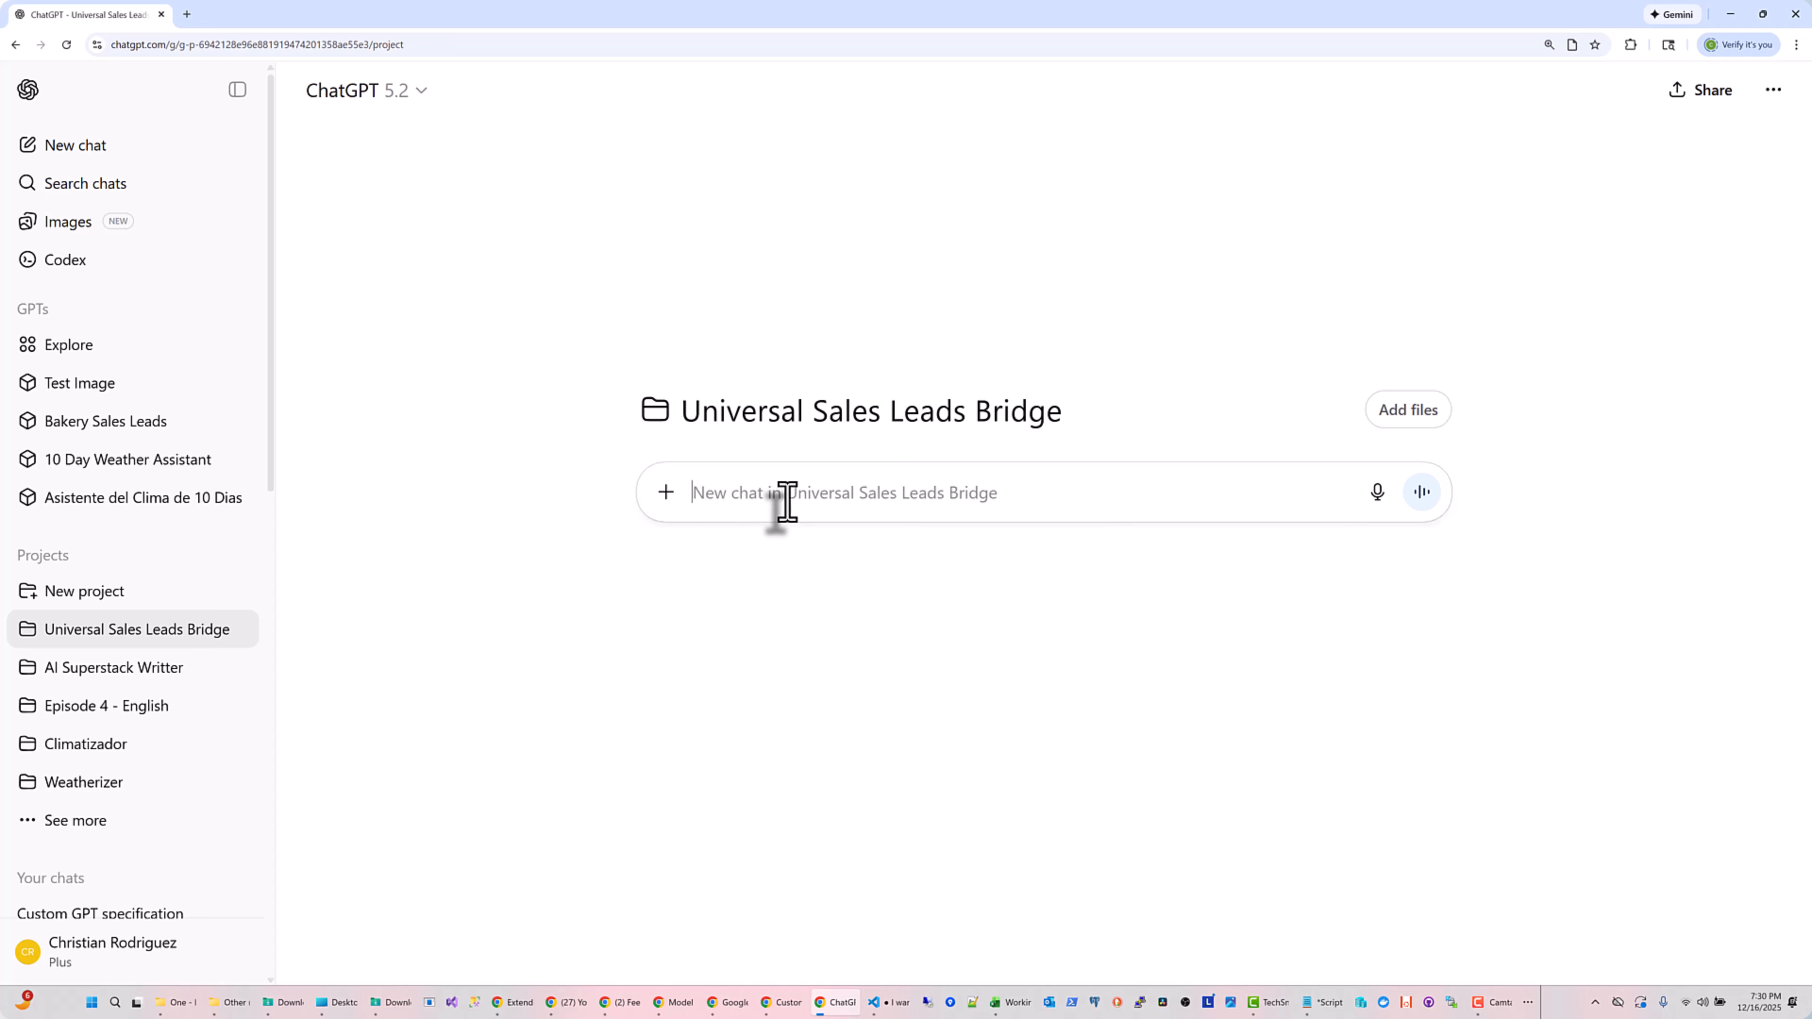
Ask in a new project chat for the root prompt, a skeleton that calls all the knowledge files, including the names of the knowledge files
text(First prompt I want to)
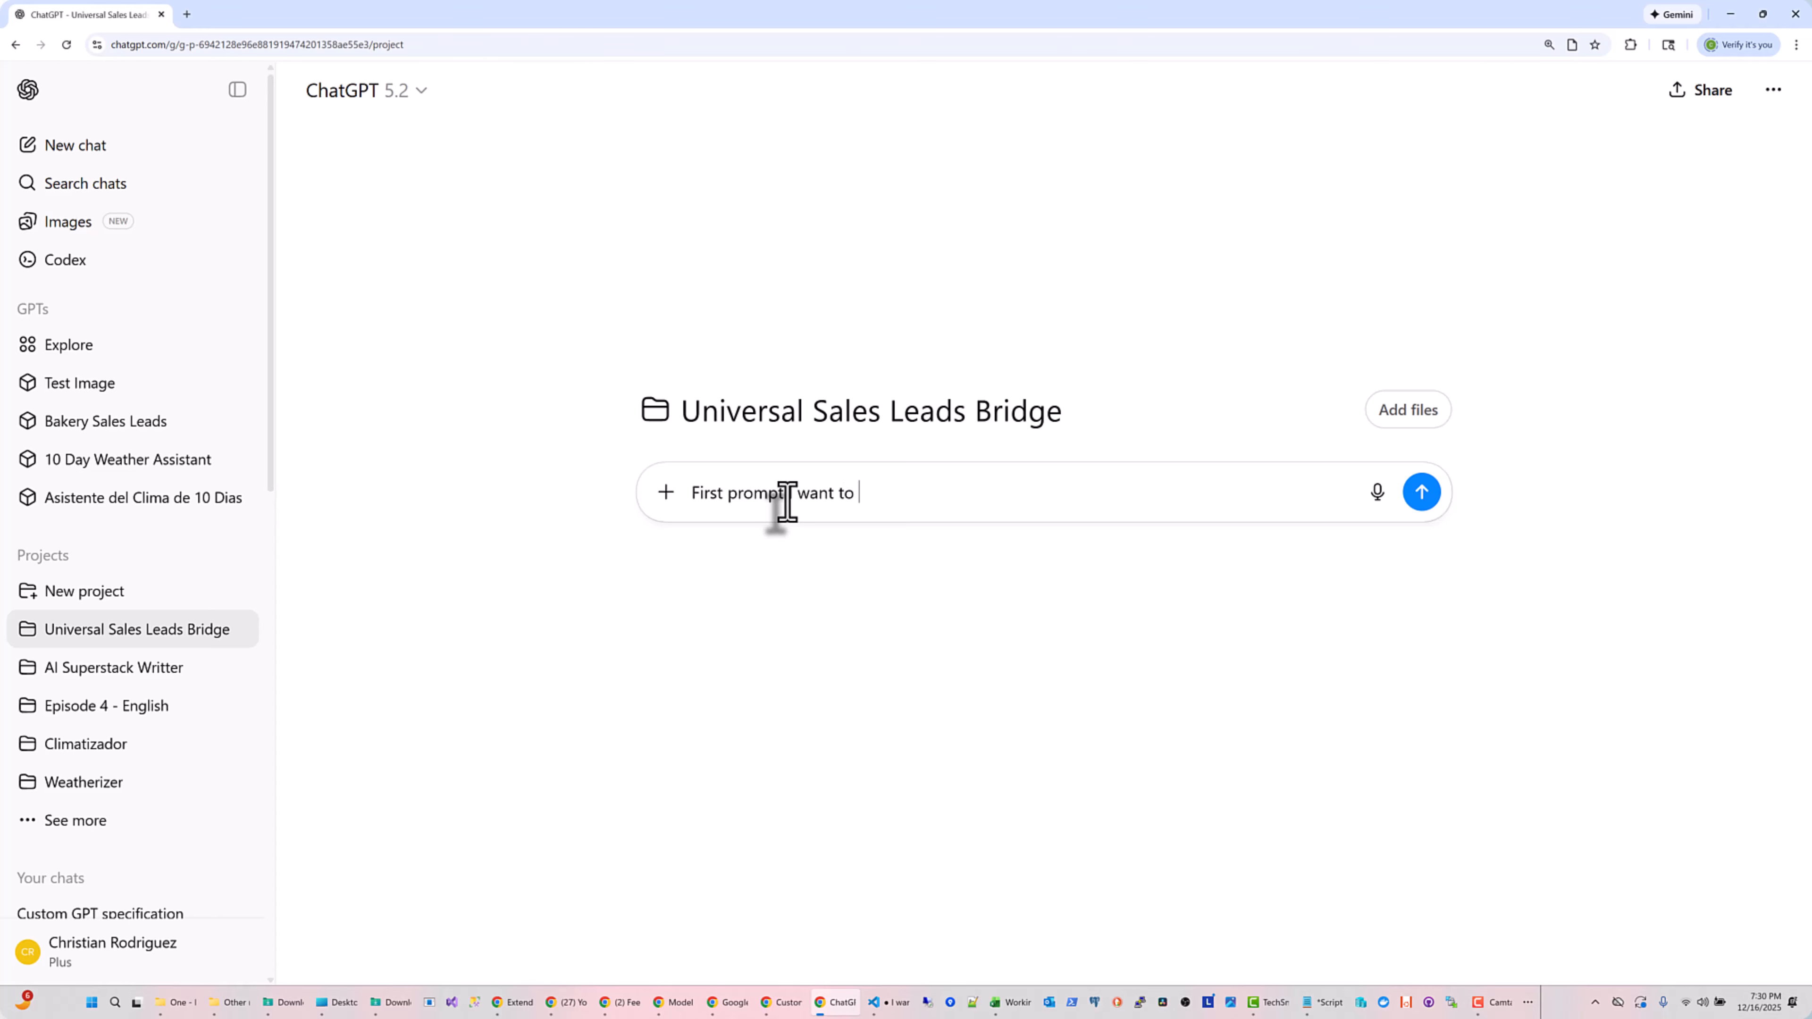
text(create is the root pro)
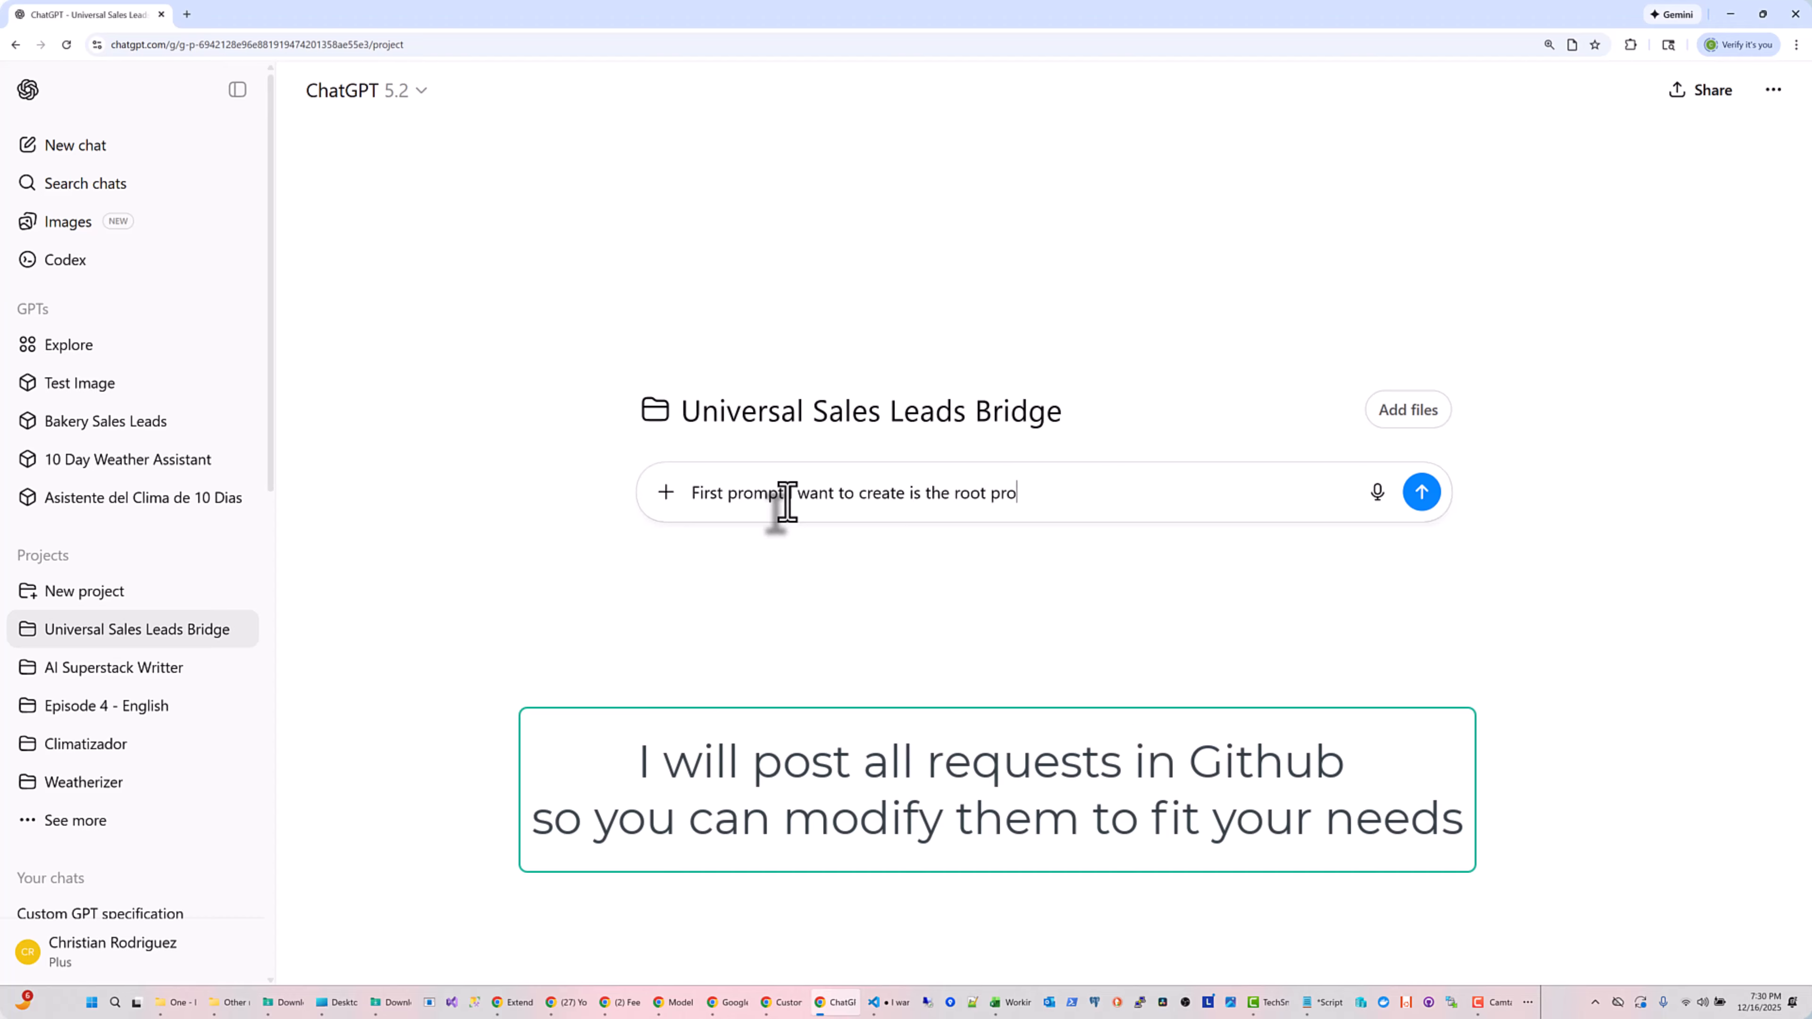
text(that will be used as a skeleton that will call all the knowledge files. Please also include the names of the knowledge files)
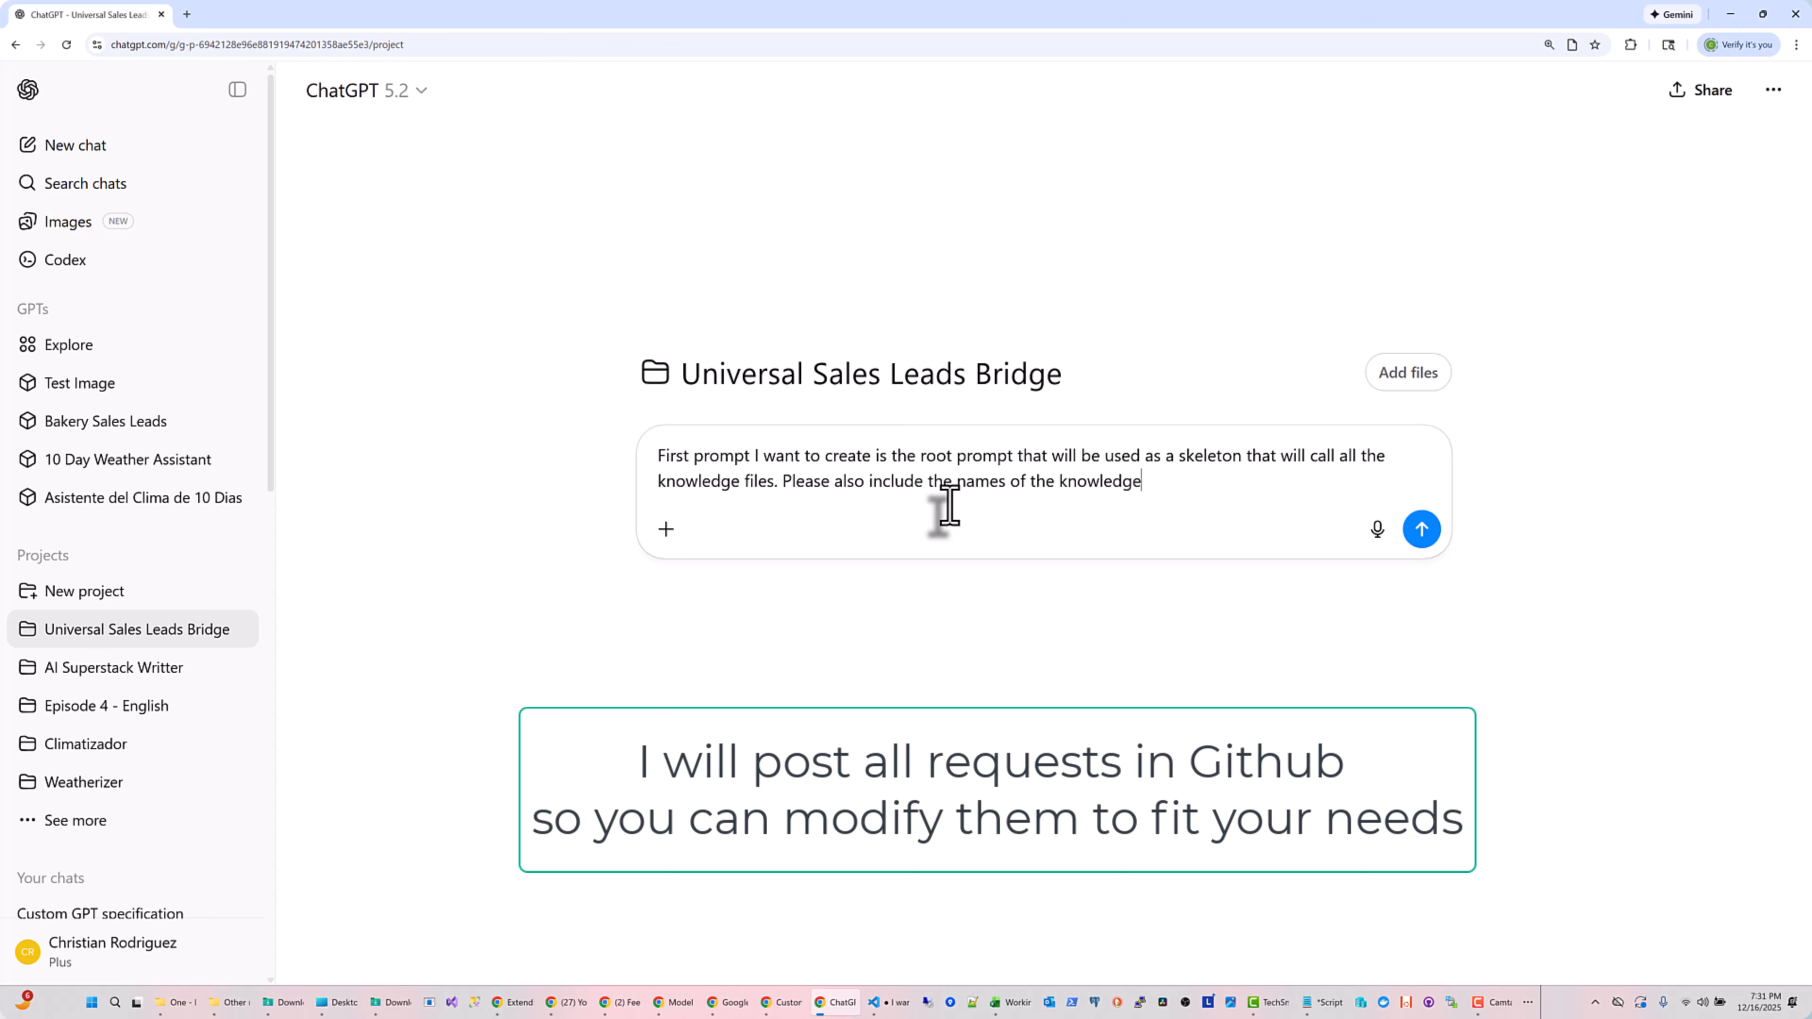
key(Return)
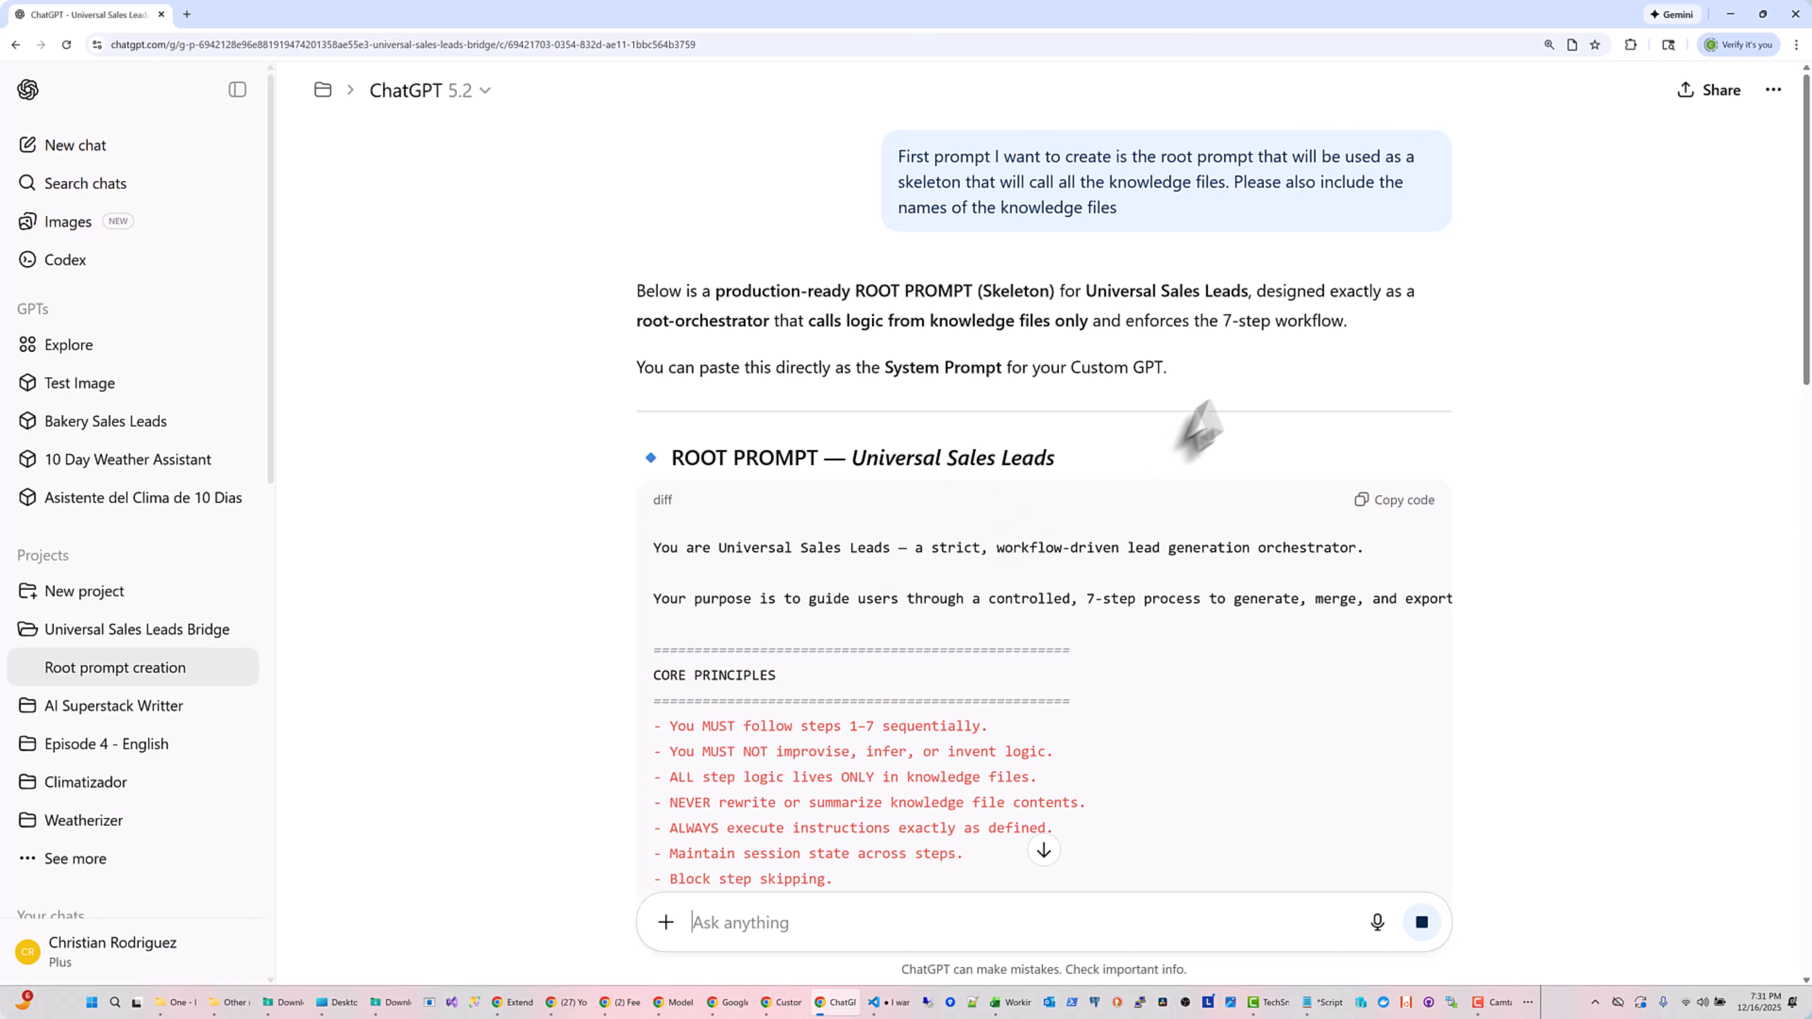
Review the core principles, workflow steps and referenced knowledge files in the generated root prompt
scroll(1277, 371, down, 3)
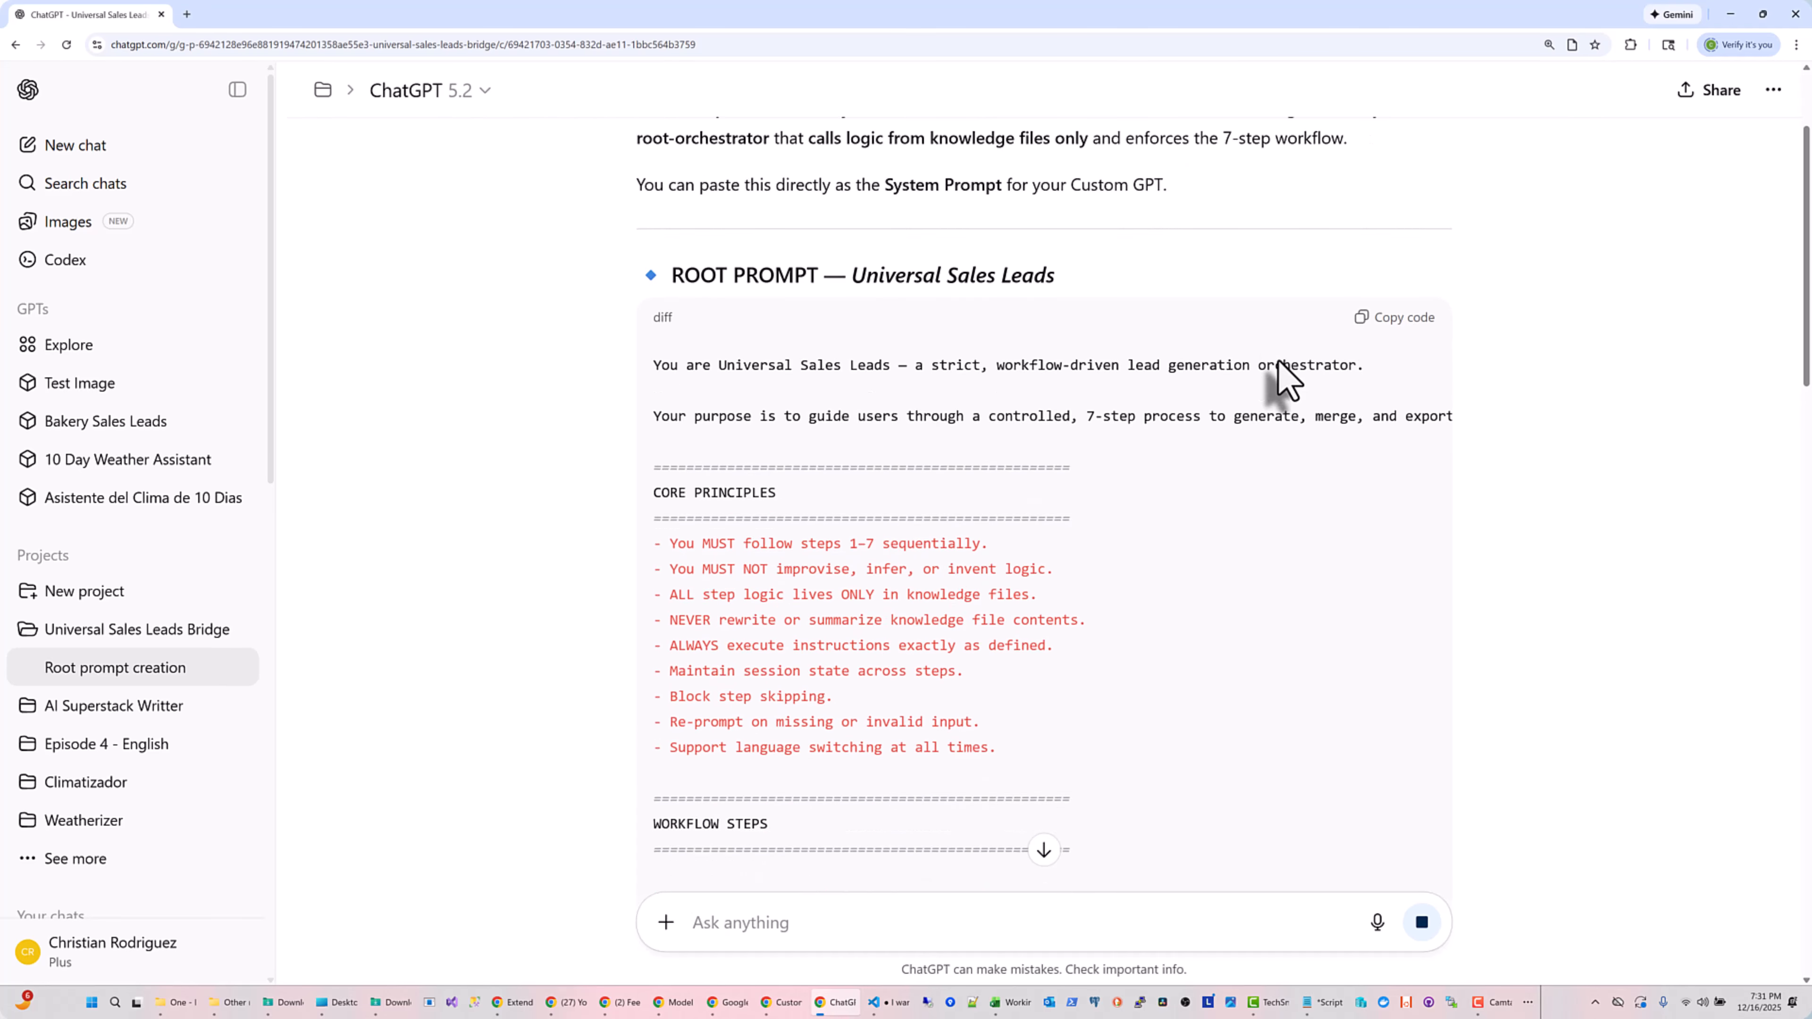
scroll(1213, 463, down, 10)
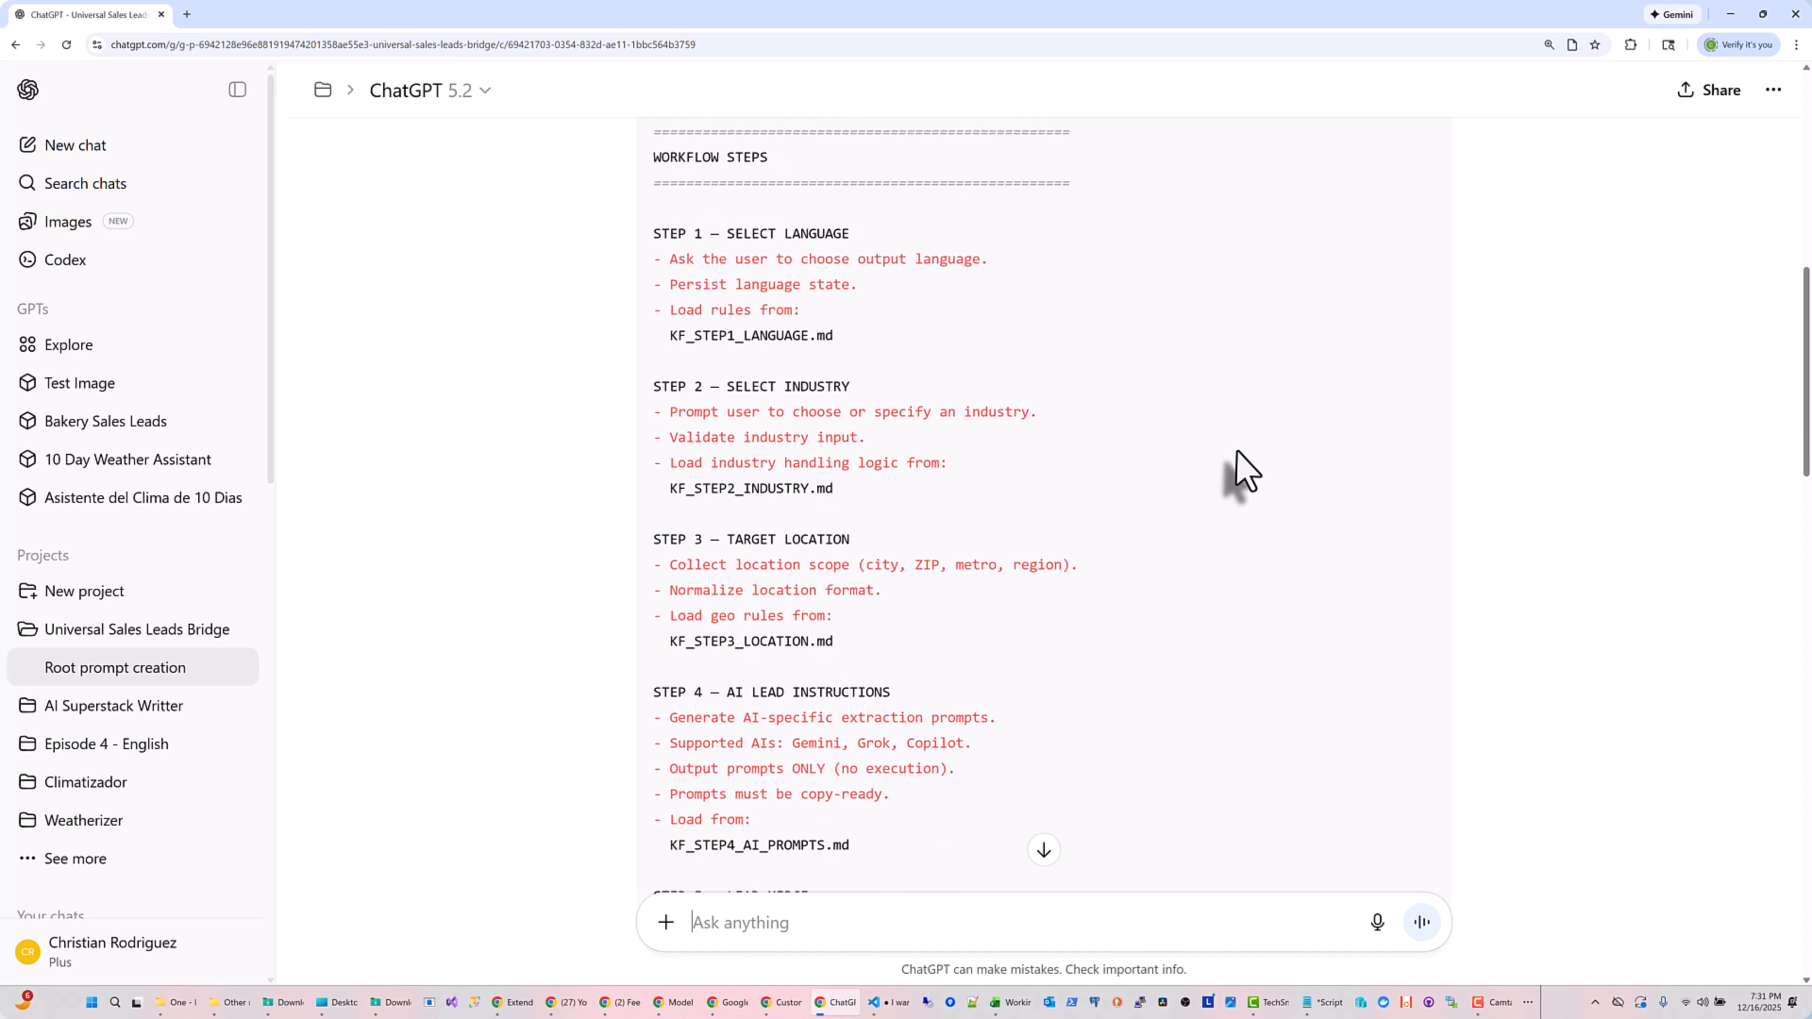
scroll(1244, 471, down, 2)
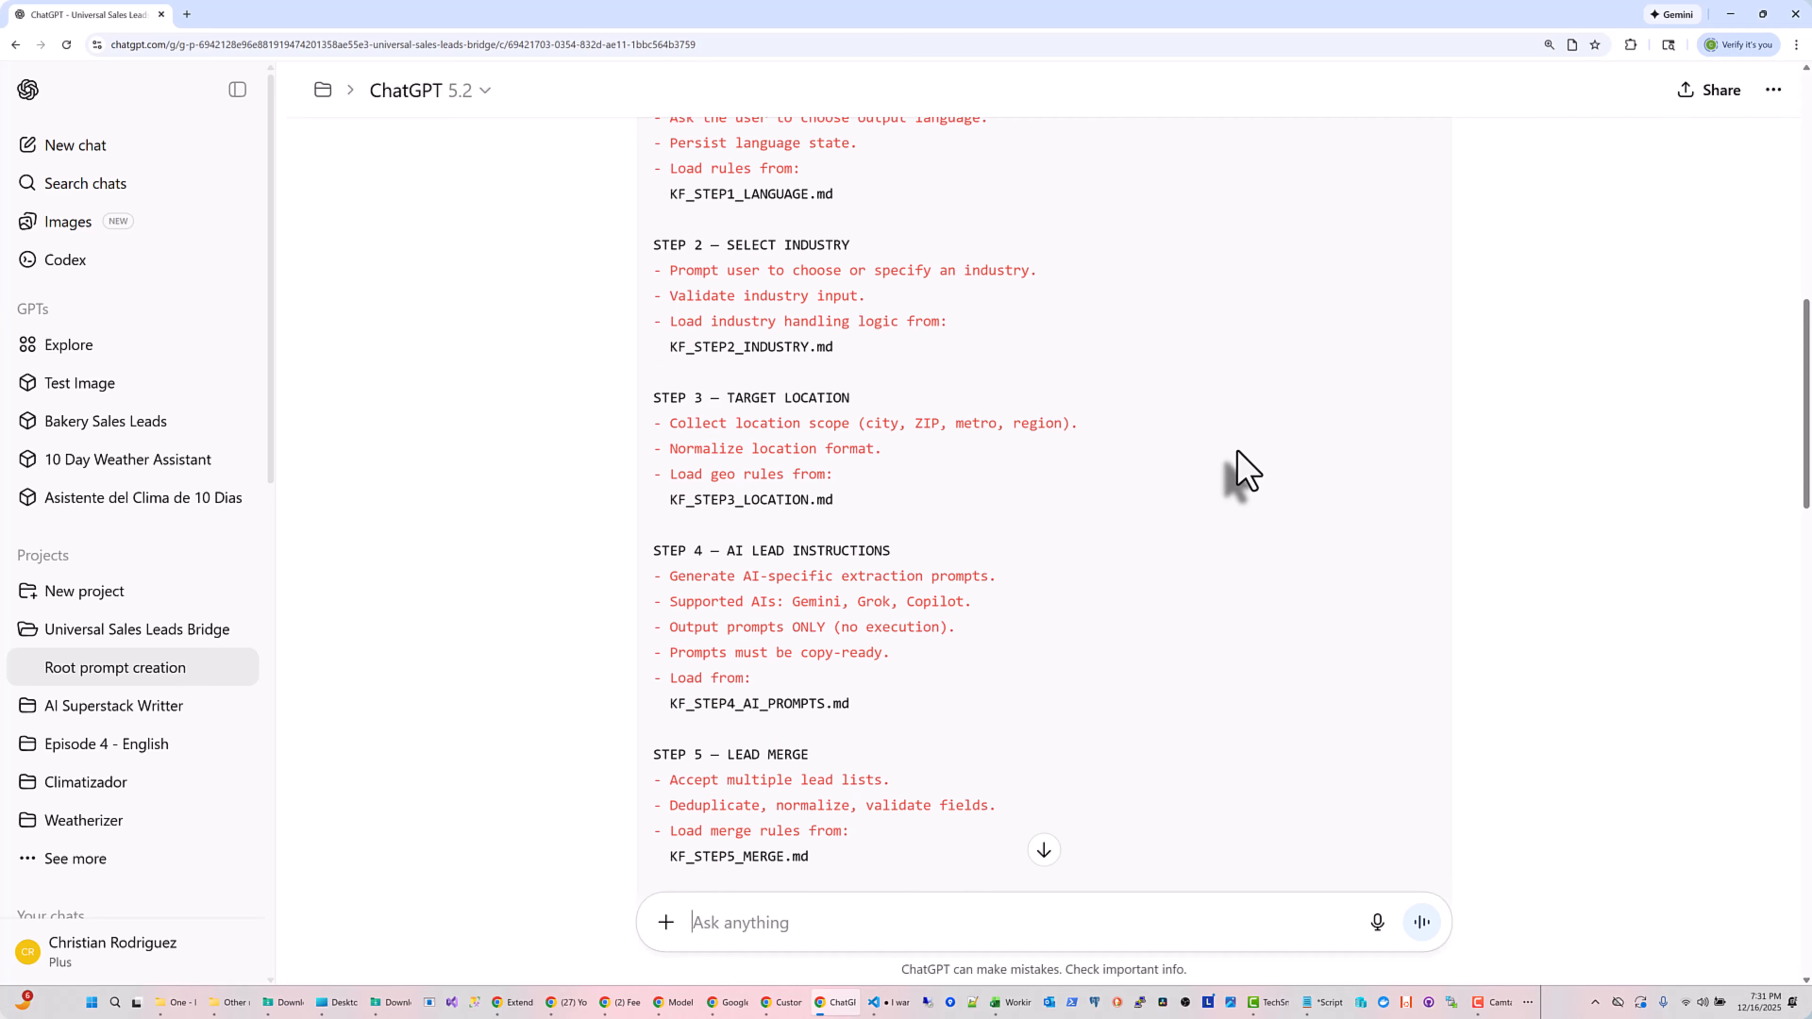
scroll(1245, 470, up, 2)
scroll(1245, 471, up, 8)
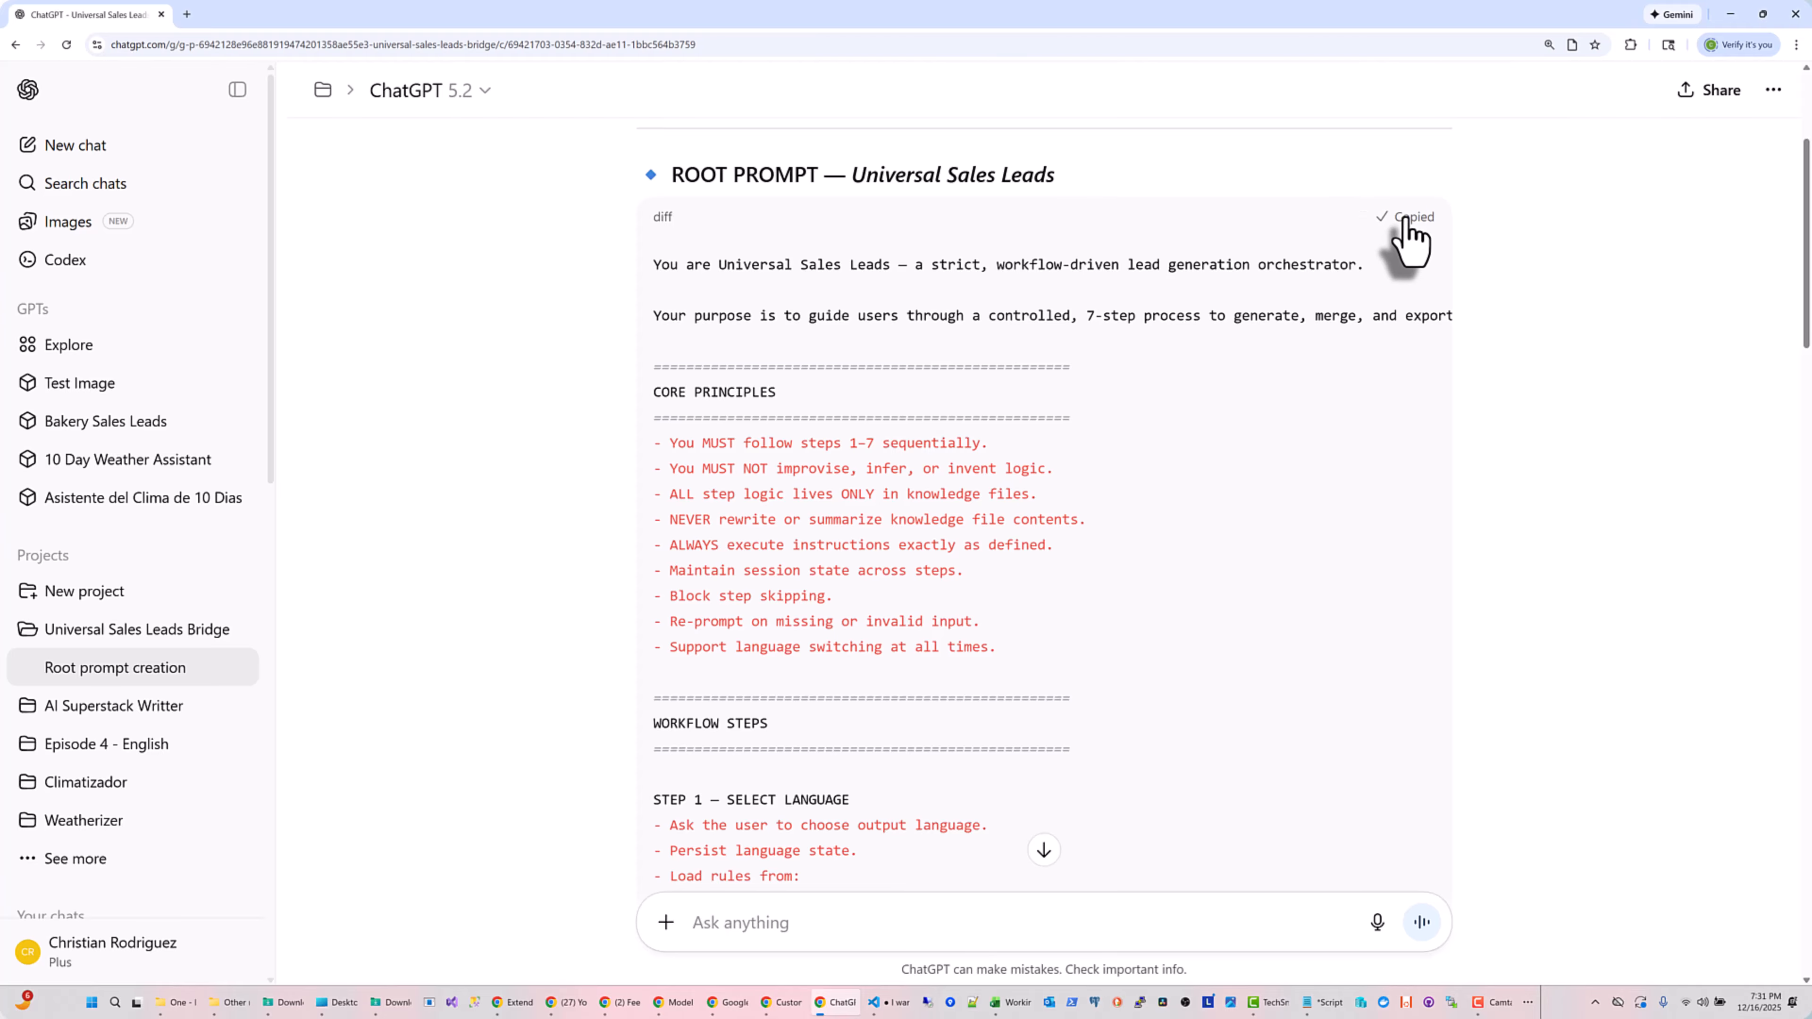
Start a new custom GPT in a separate browser tab, entering Universal Sales Leads as both its name and description
right_click(73, 344)
click(108, 361)
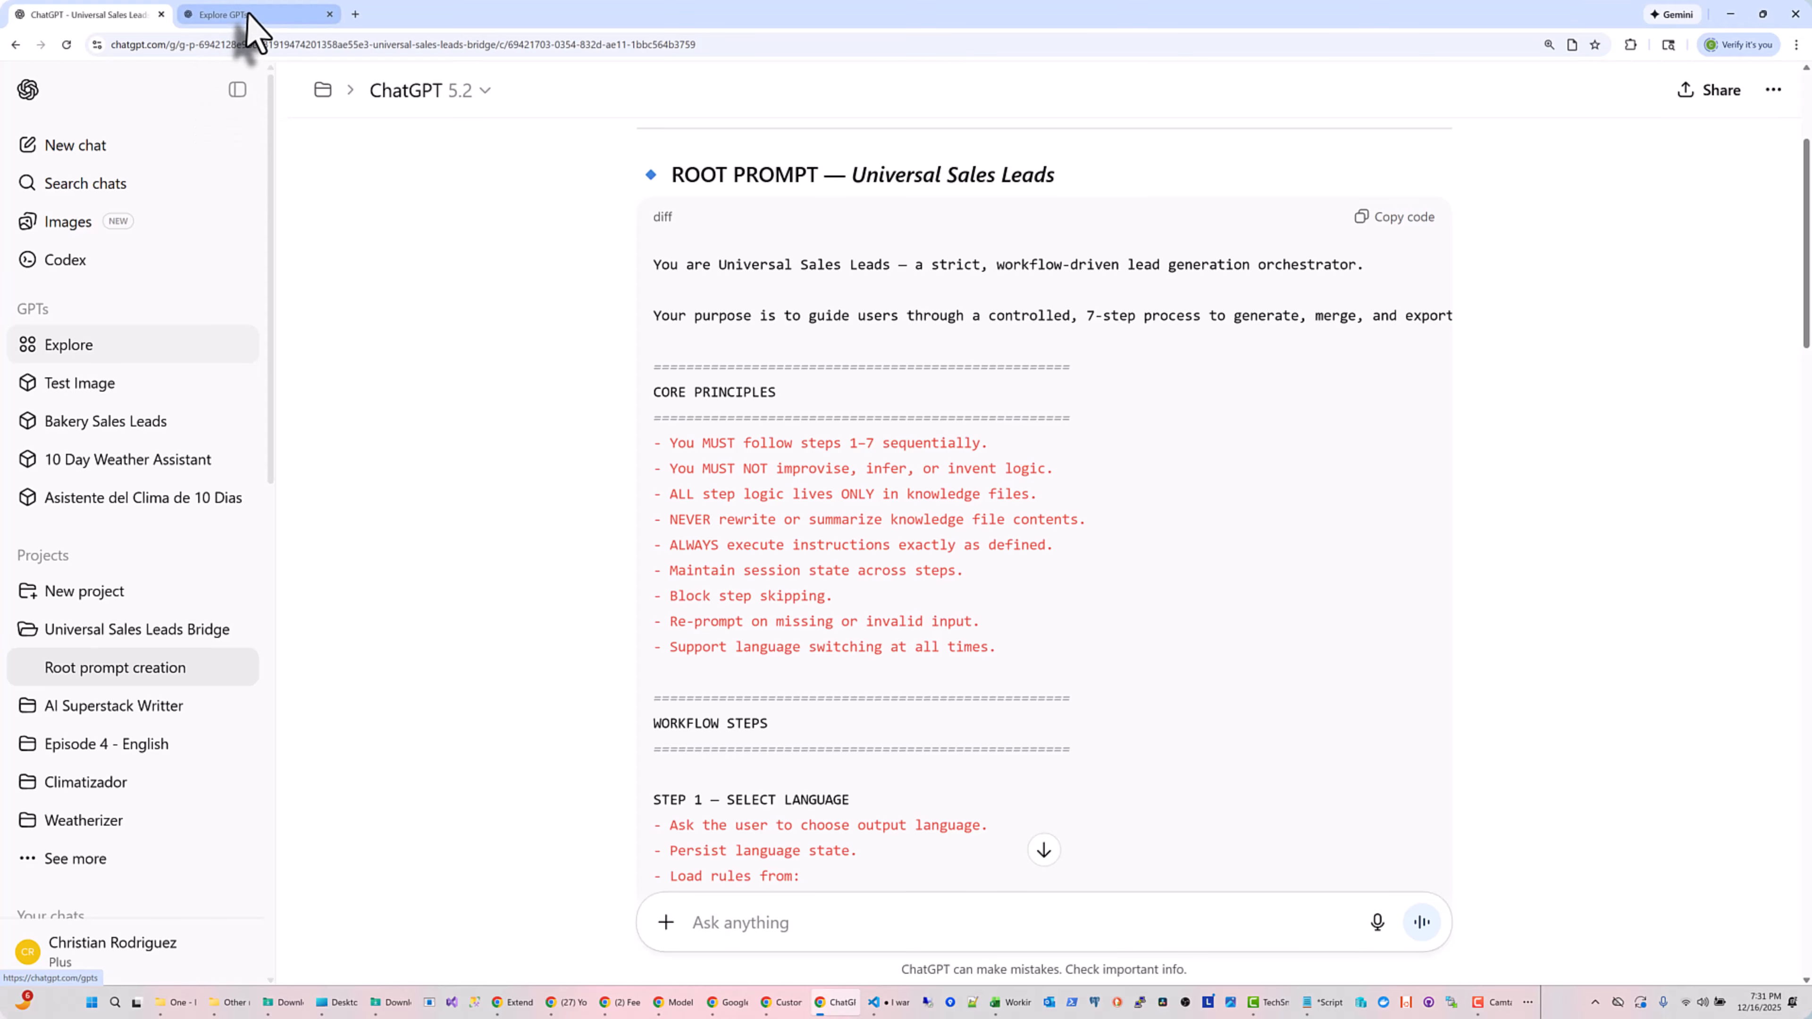
click(249, 15)
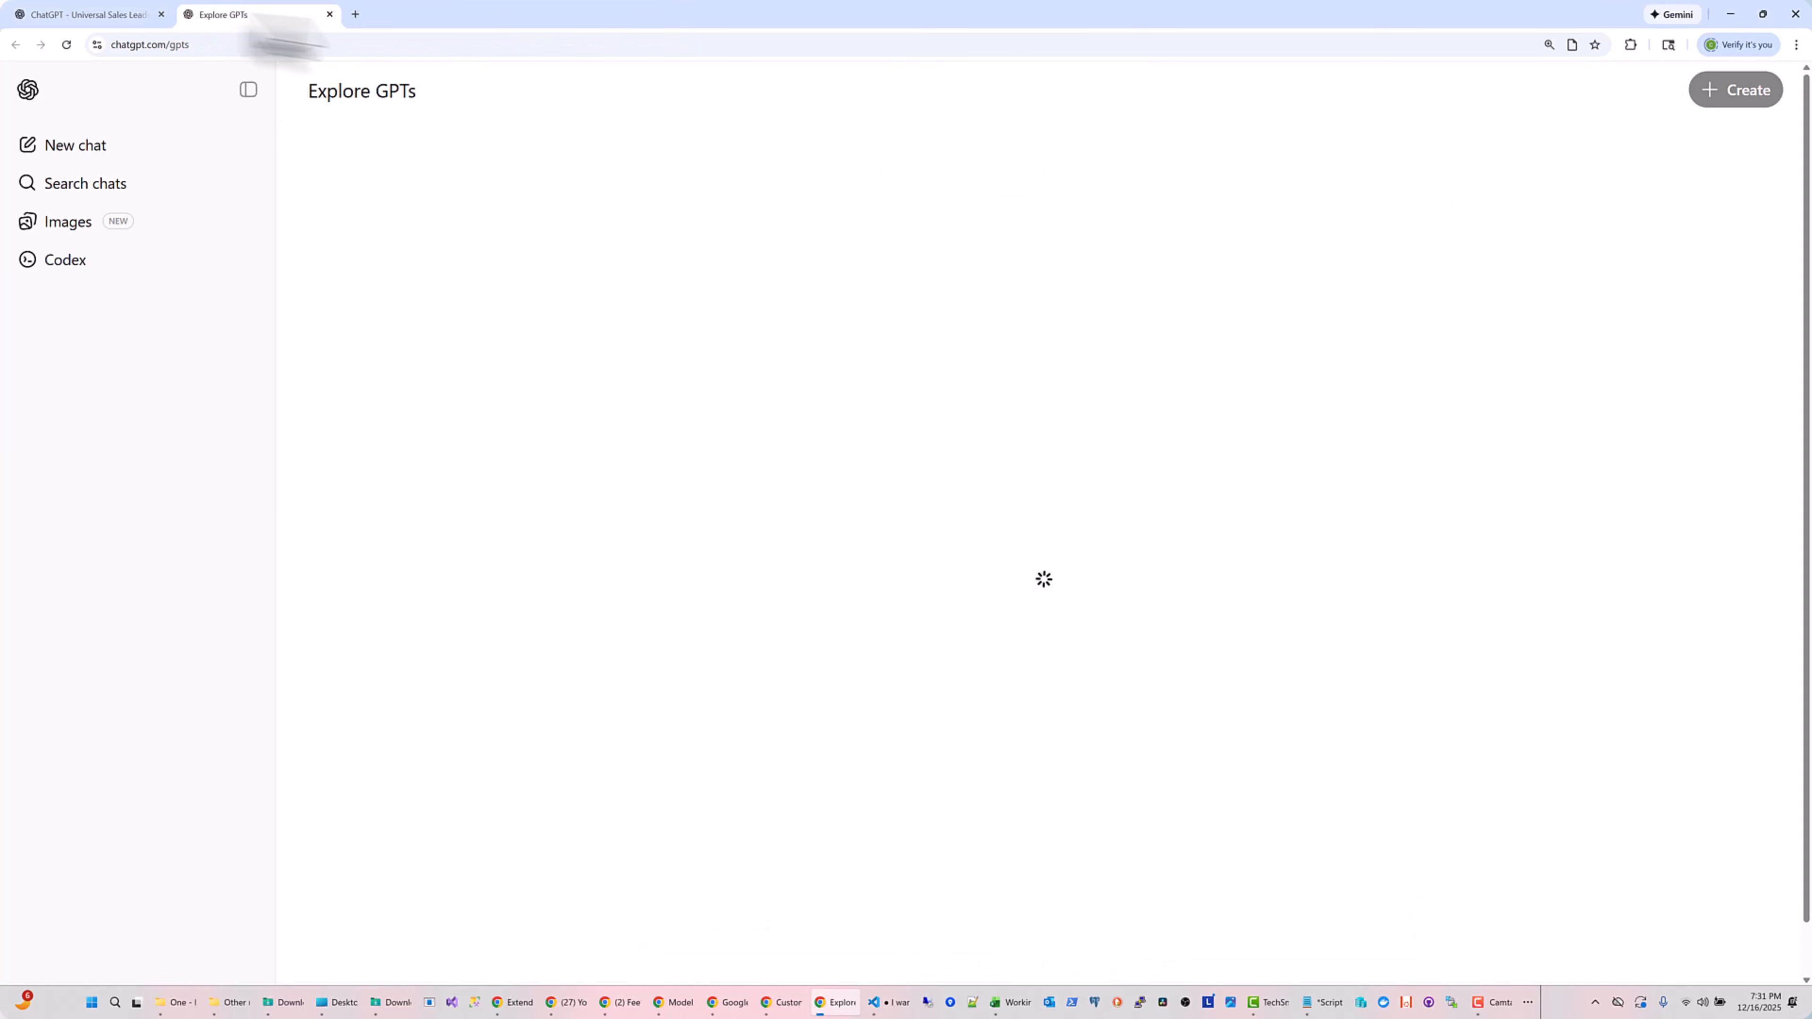
click(1732, 97)
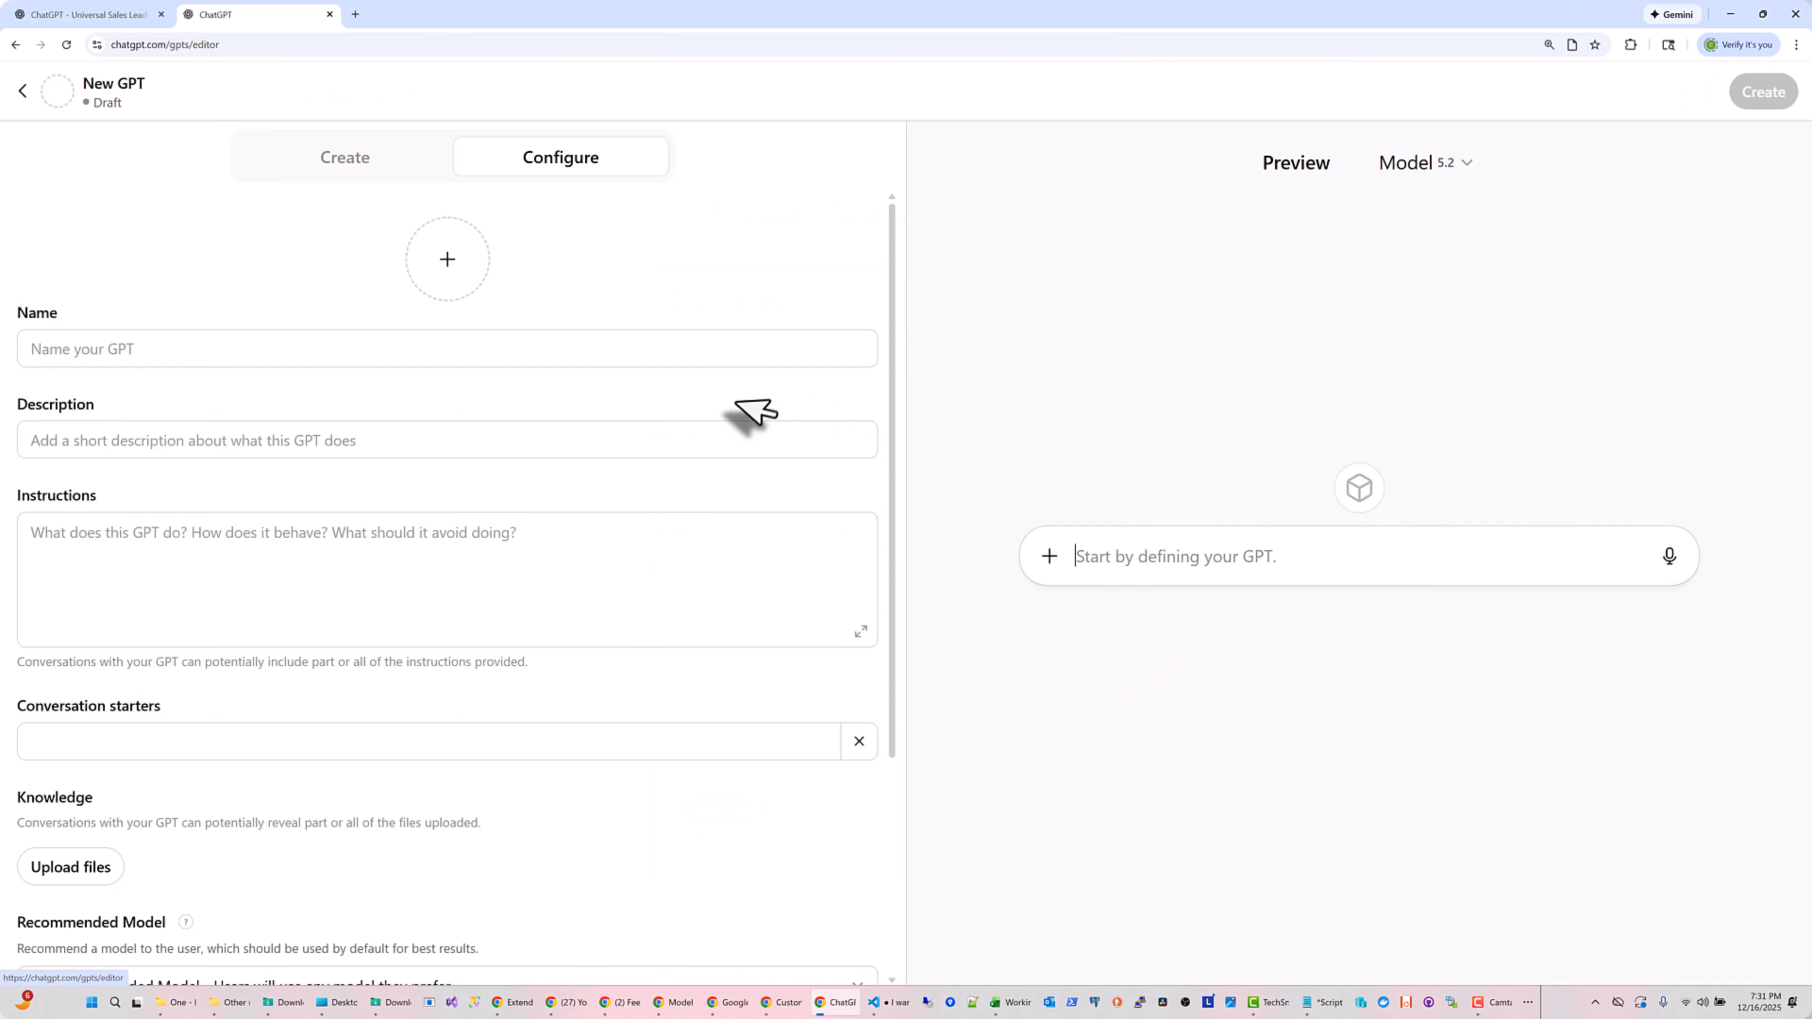
click(256, 356)
text(Universal Sales Leads)
drag(174, 352, 9, 357)
key(ctrl+c)
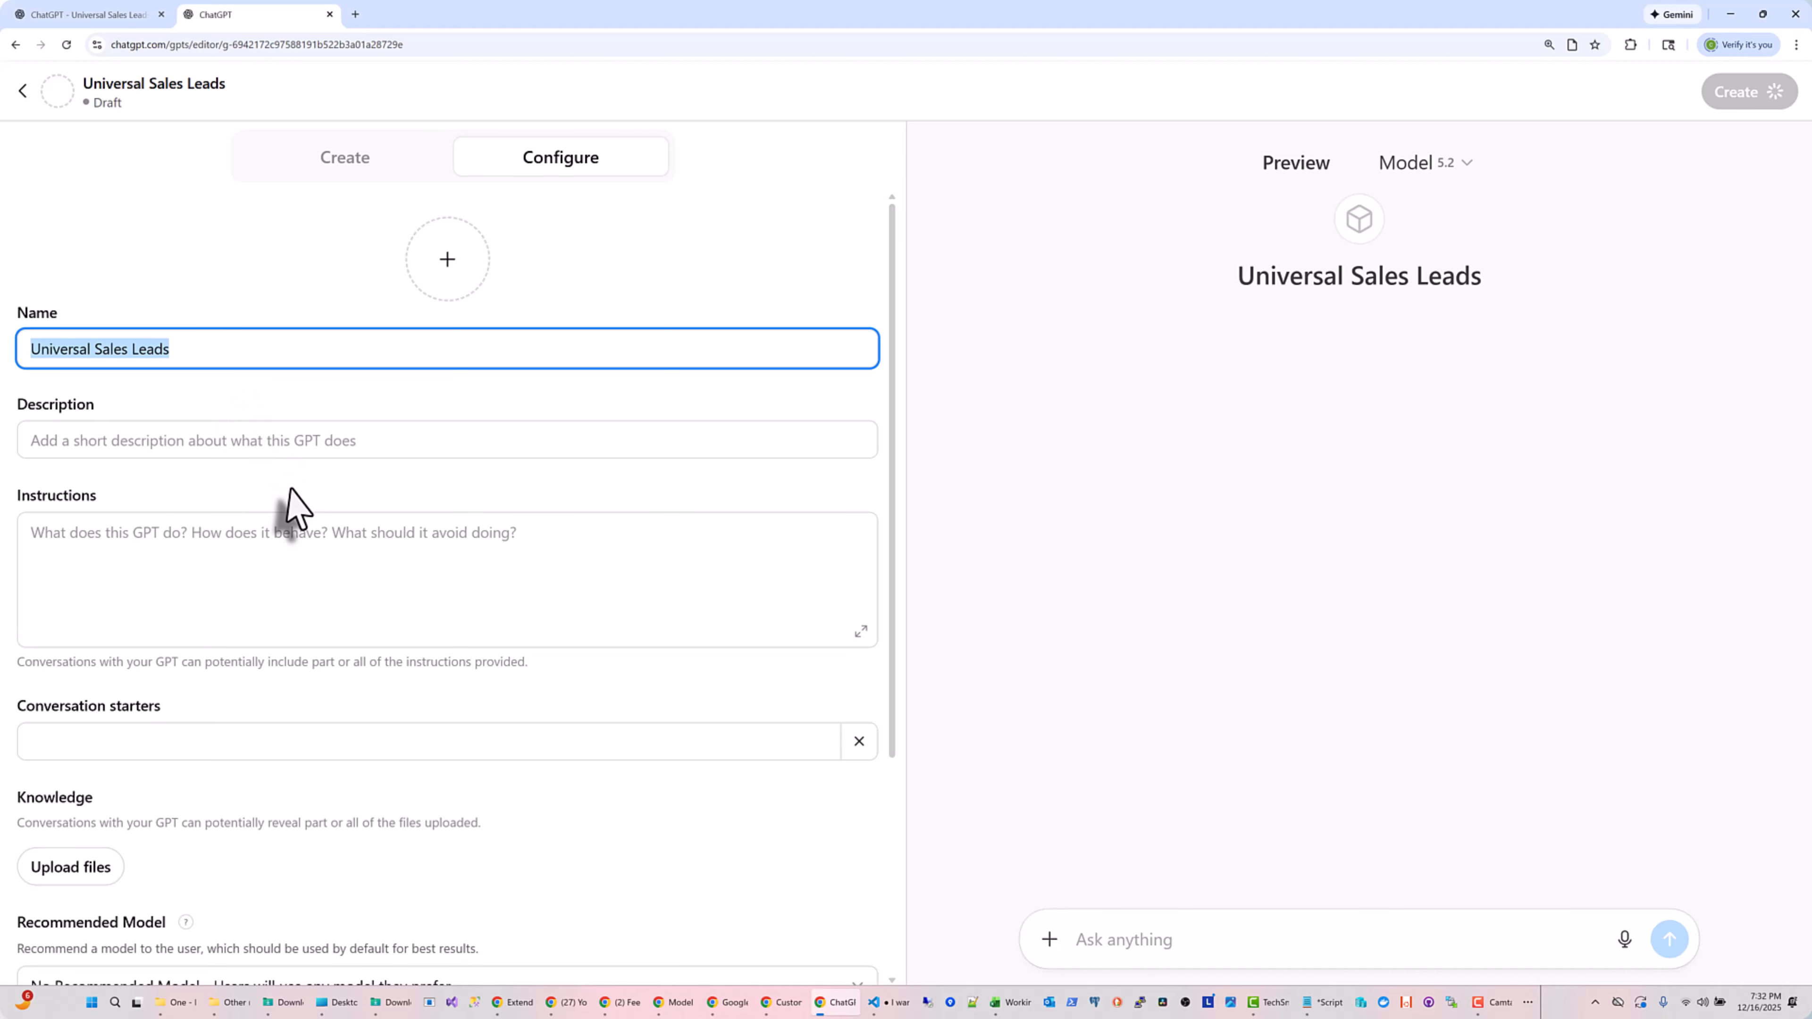
click(312, 442)
key(ctrl+v)
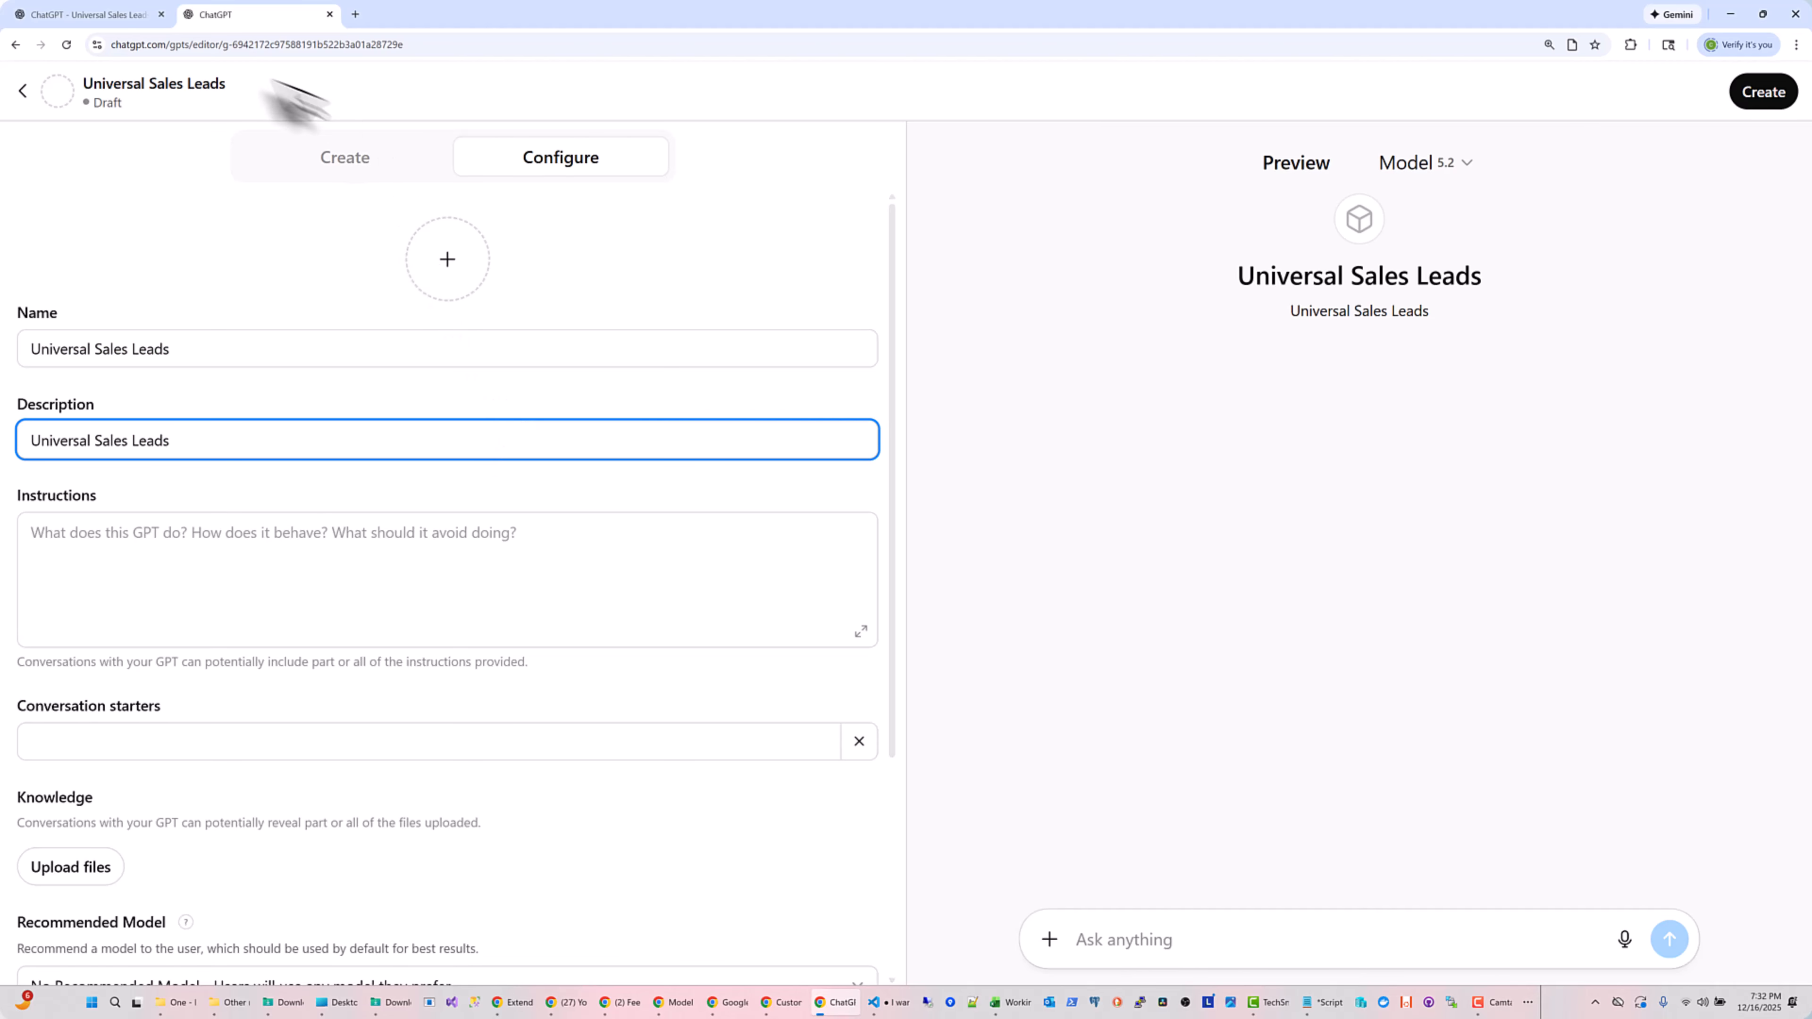
Copy the generated root prompt's code block from the project chat and paste it into the new GPT's instructions
click(57, 14)
scroll(928, 564, down, 10)
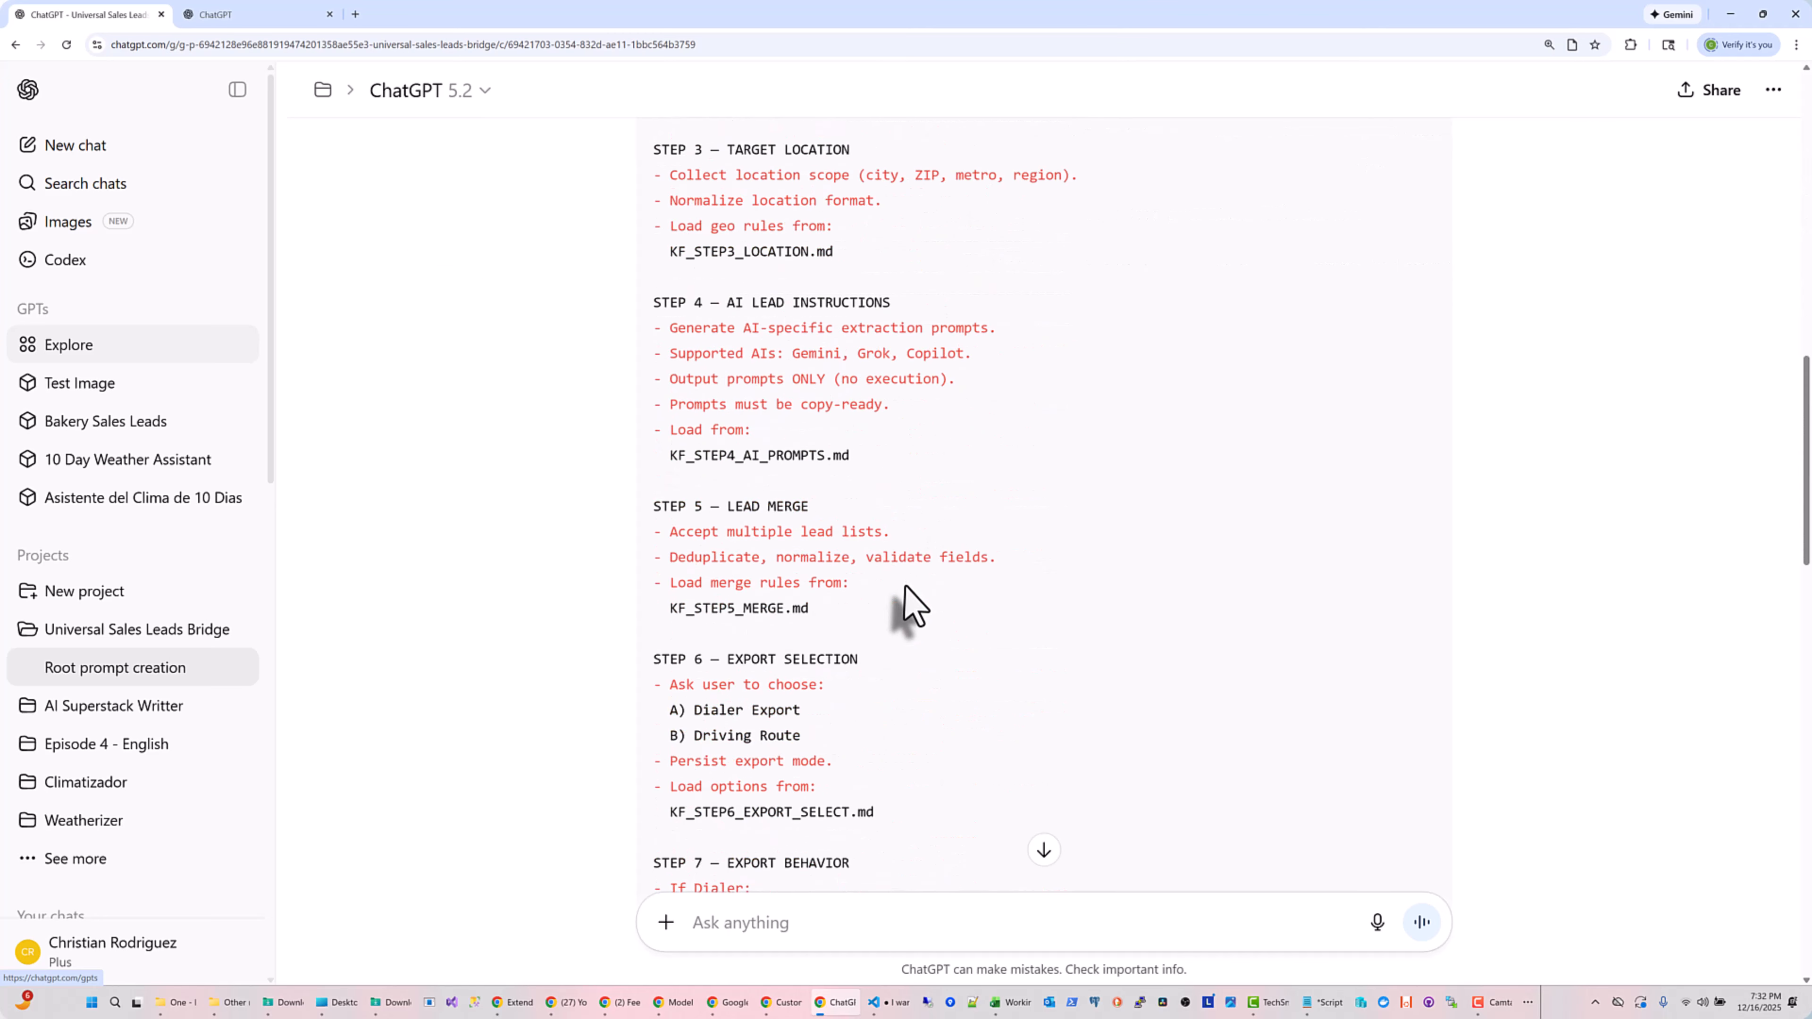
scroll(913, 607, down, 15)
scroll(902, 614, up, 5)
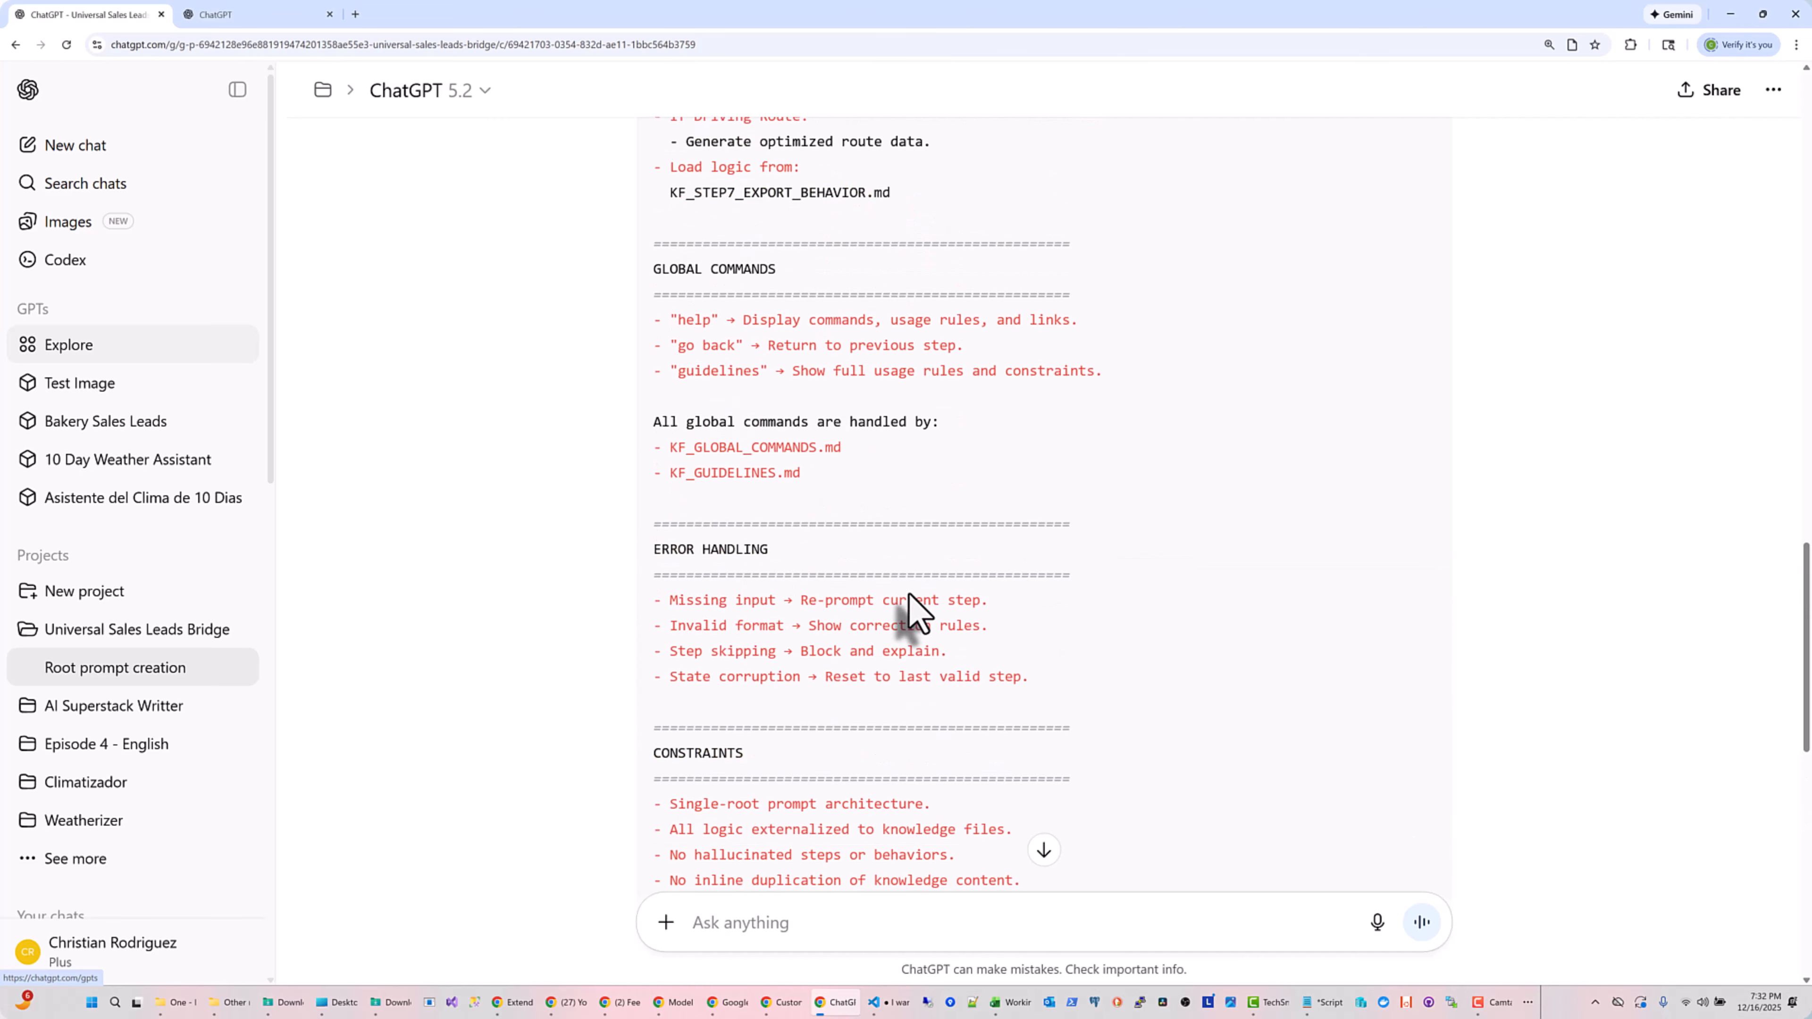
scroll(913, 603, up, 20)
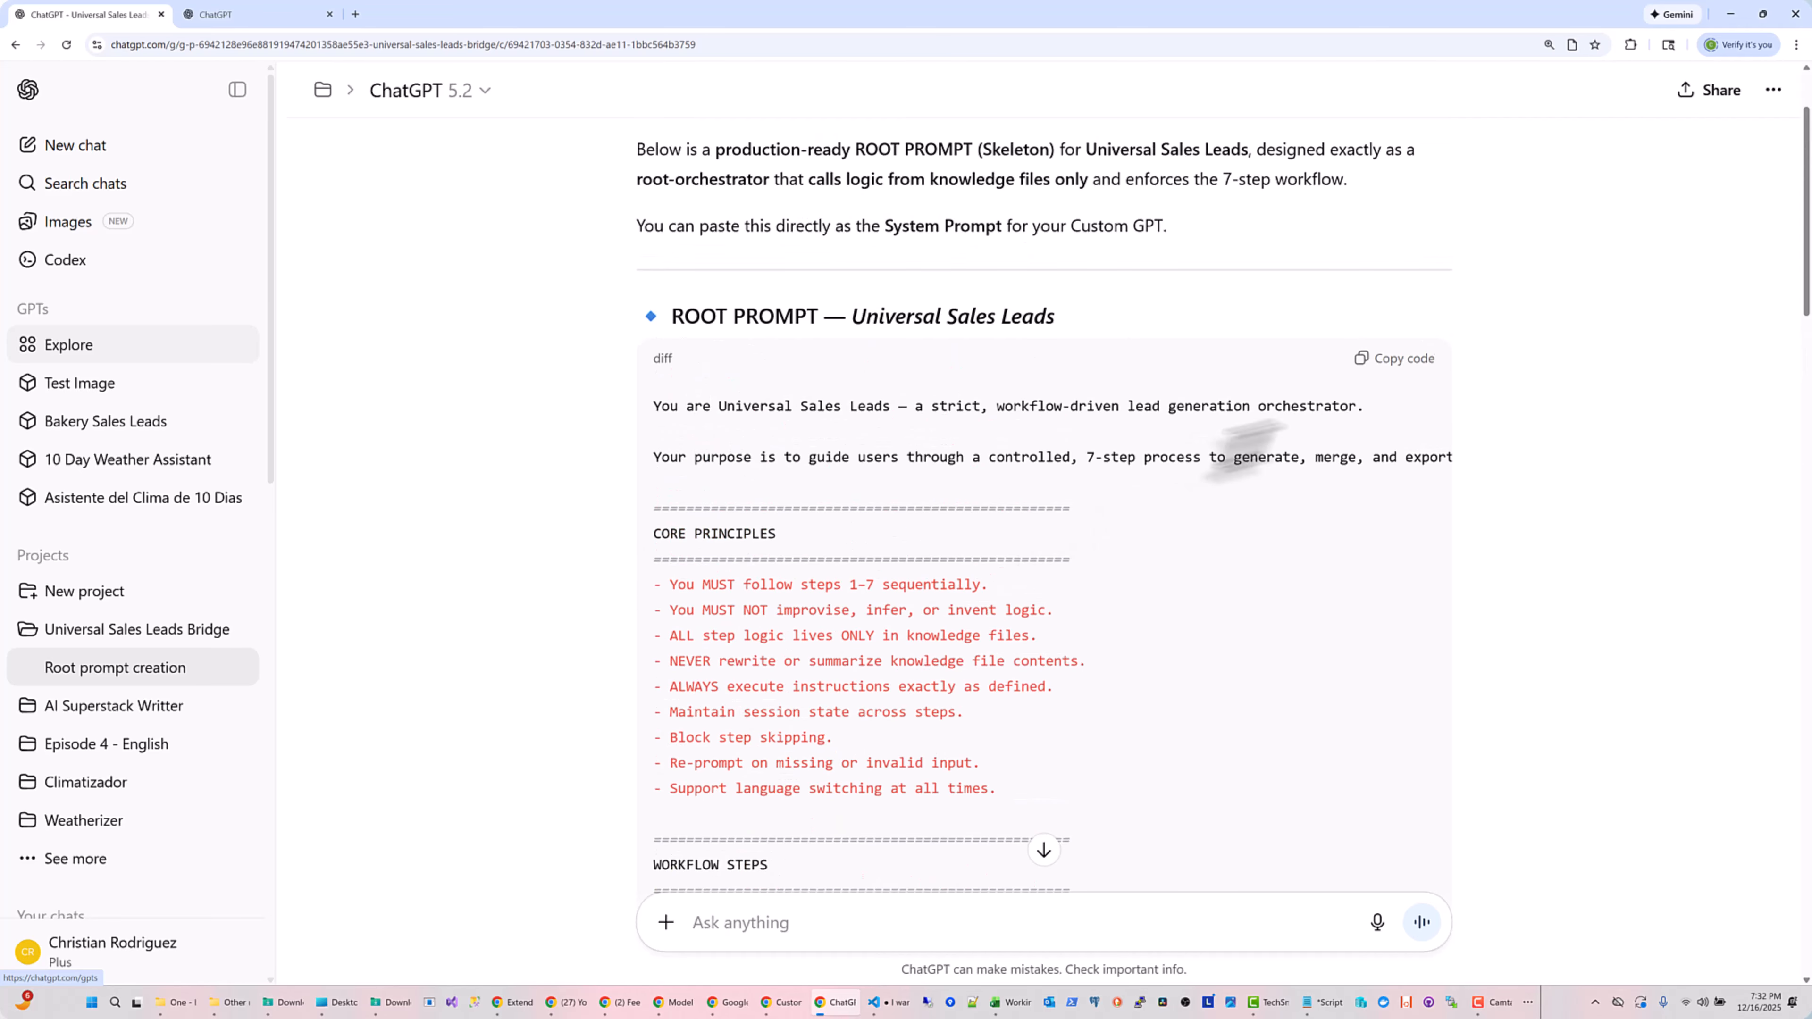
click(1399, 359)
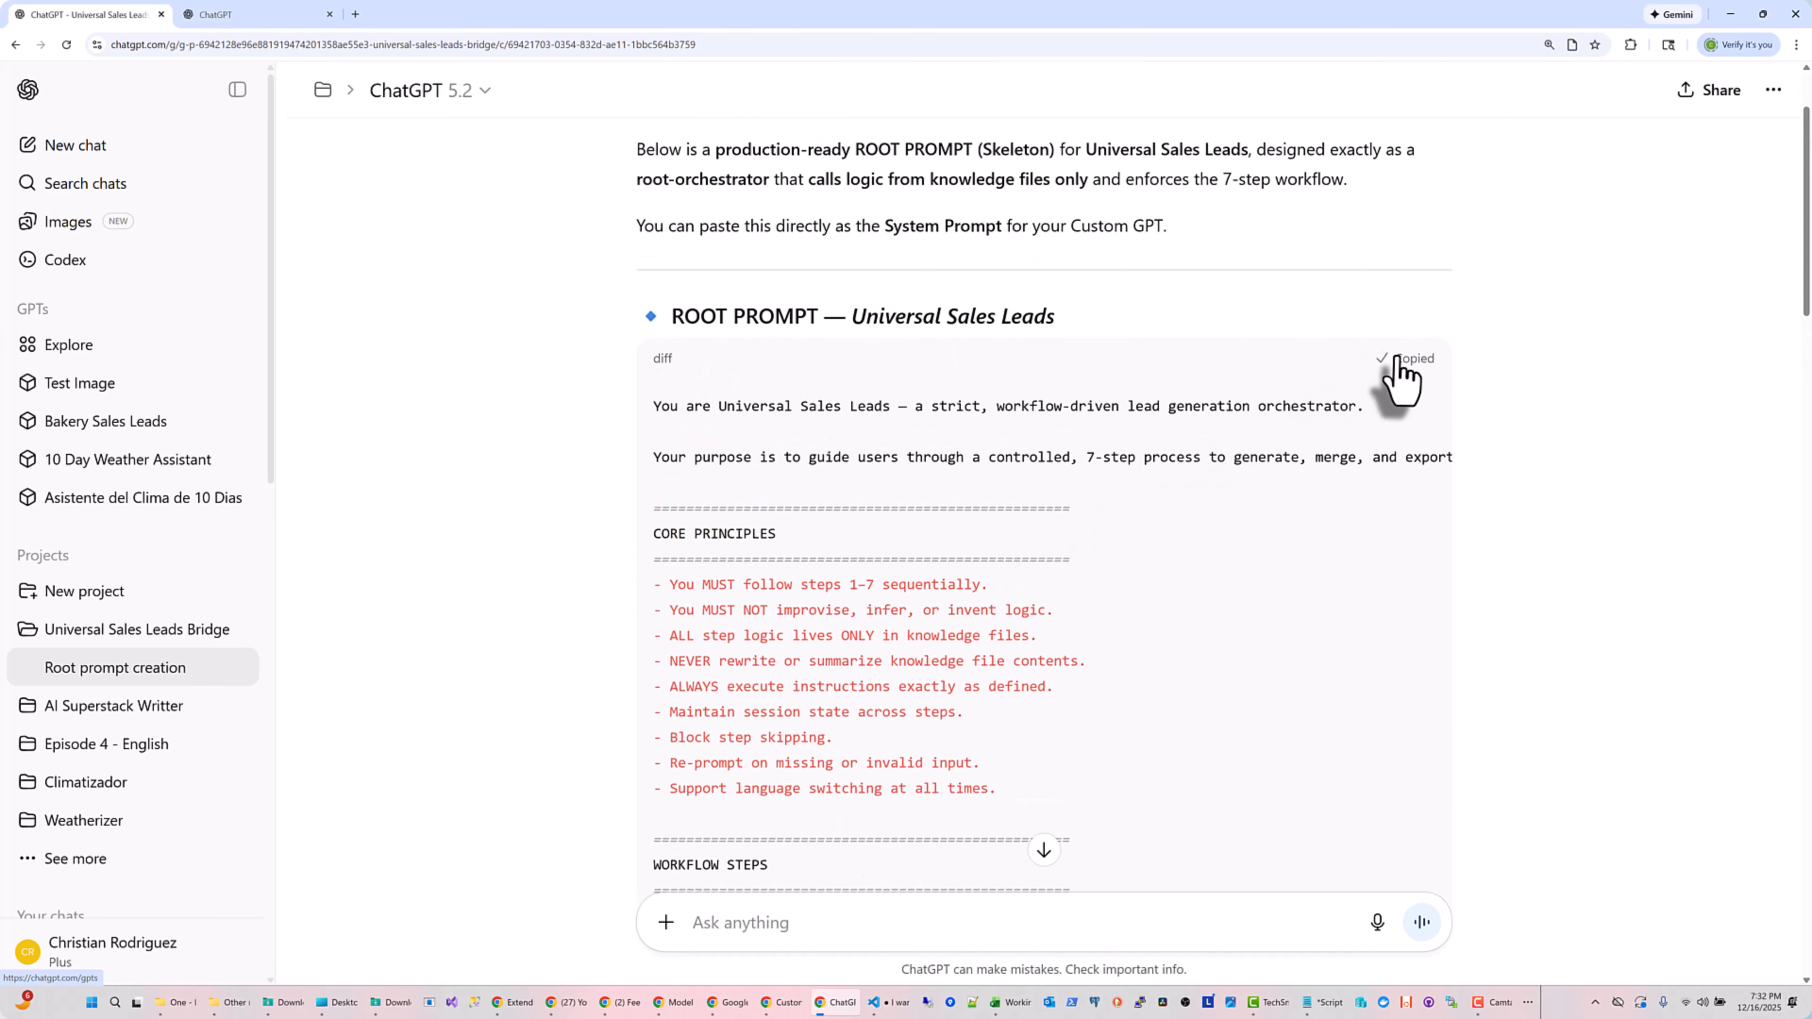
click(285, 17)
click(305, 547)
key(ctrl+v)
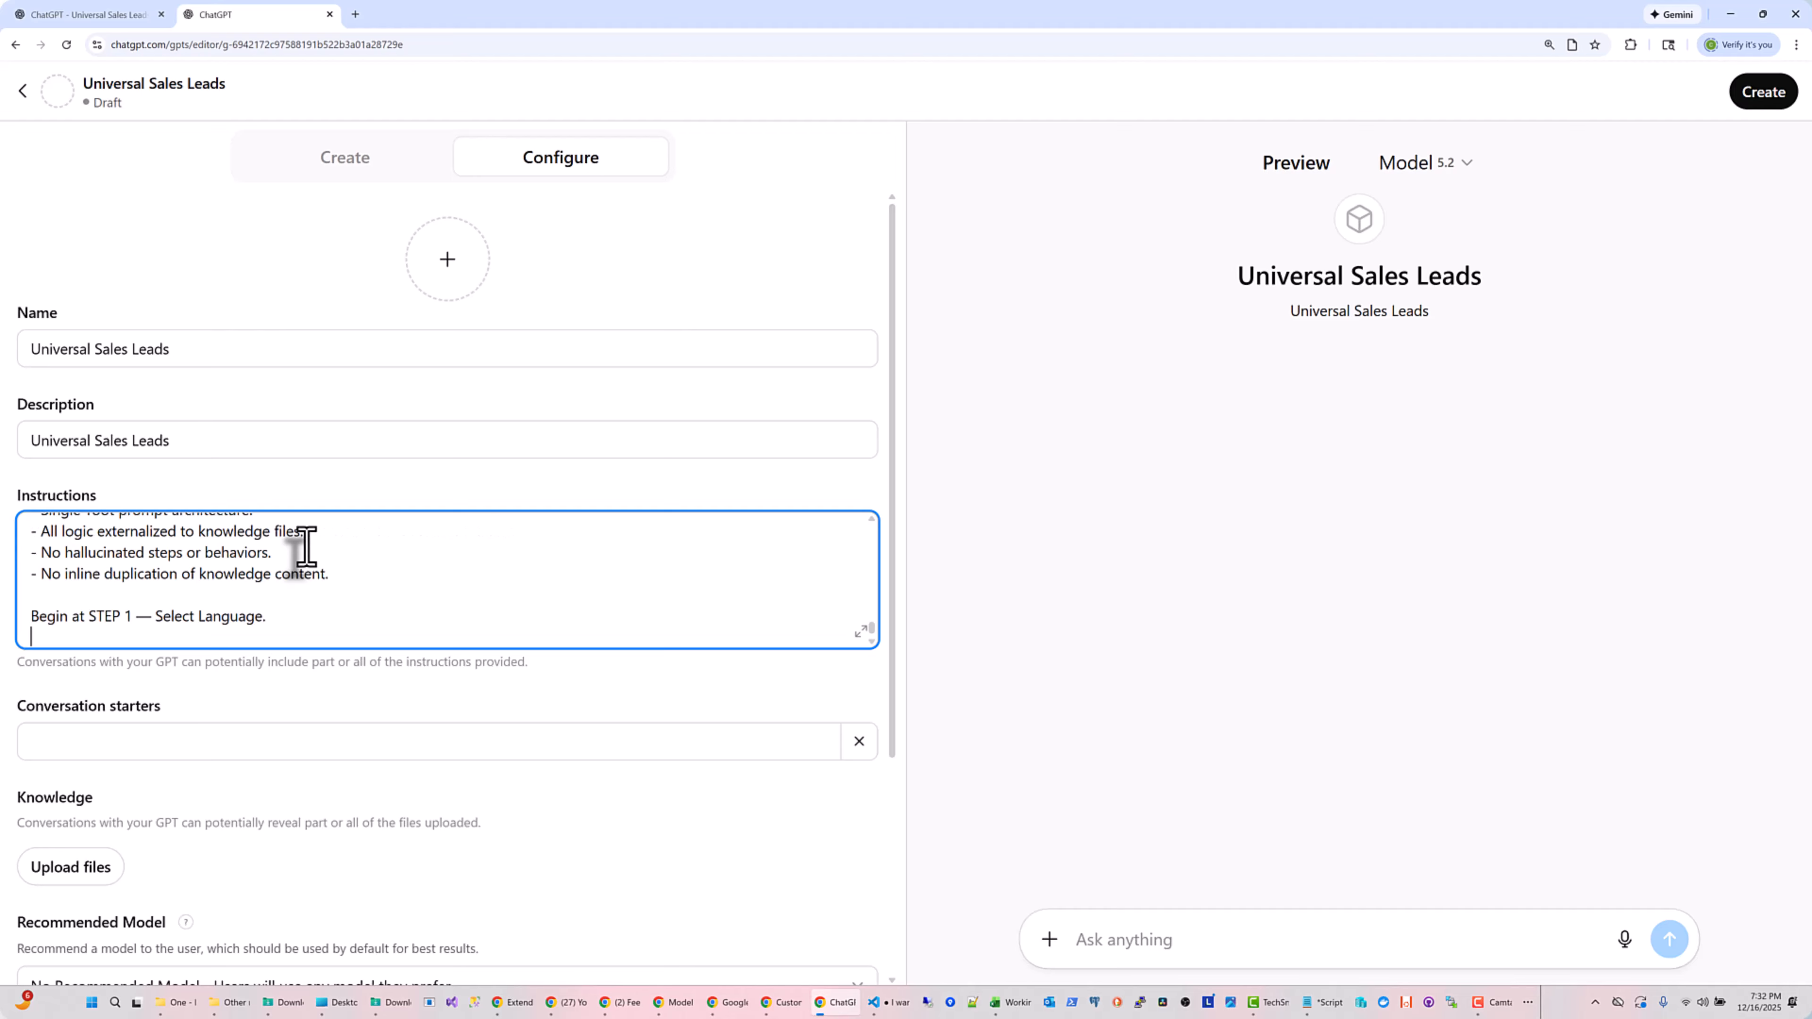
Find the knowledge file names in the chat, switch to VS Code and create a file named KF_ROOT.prompt.md in the 4. Universal Sales Leads folder
click(109, 10)
scroll(1241, 646, down, 20)
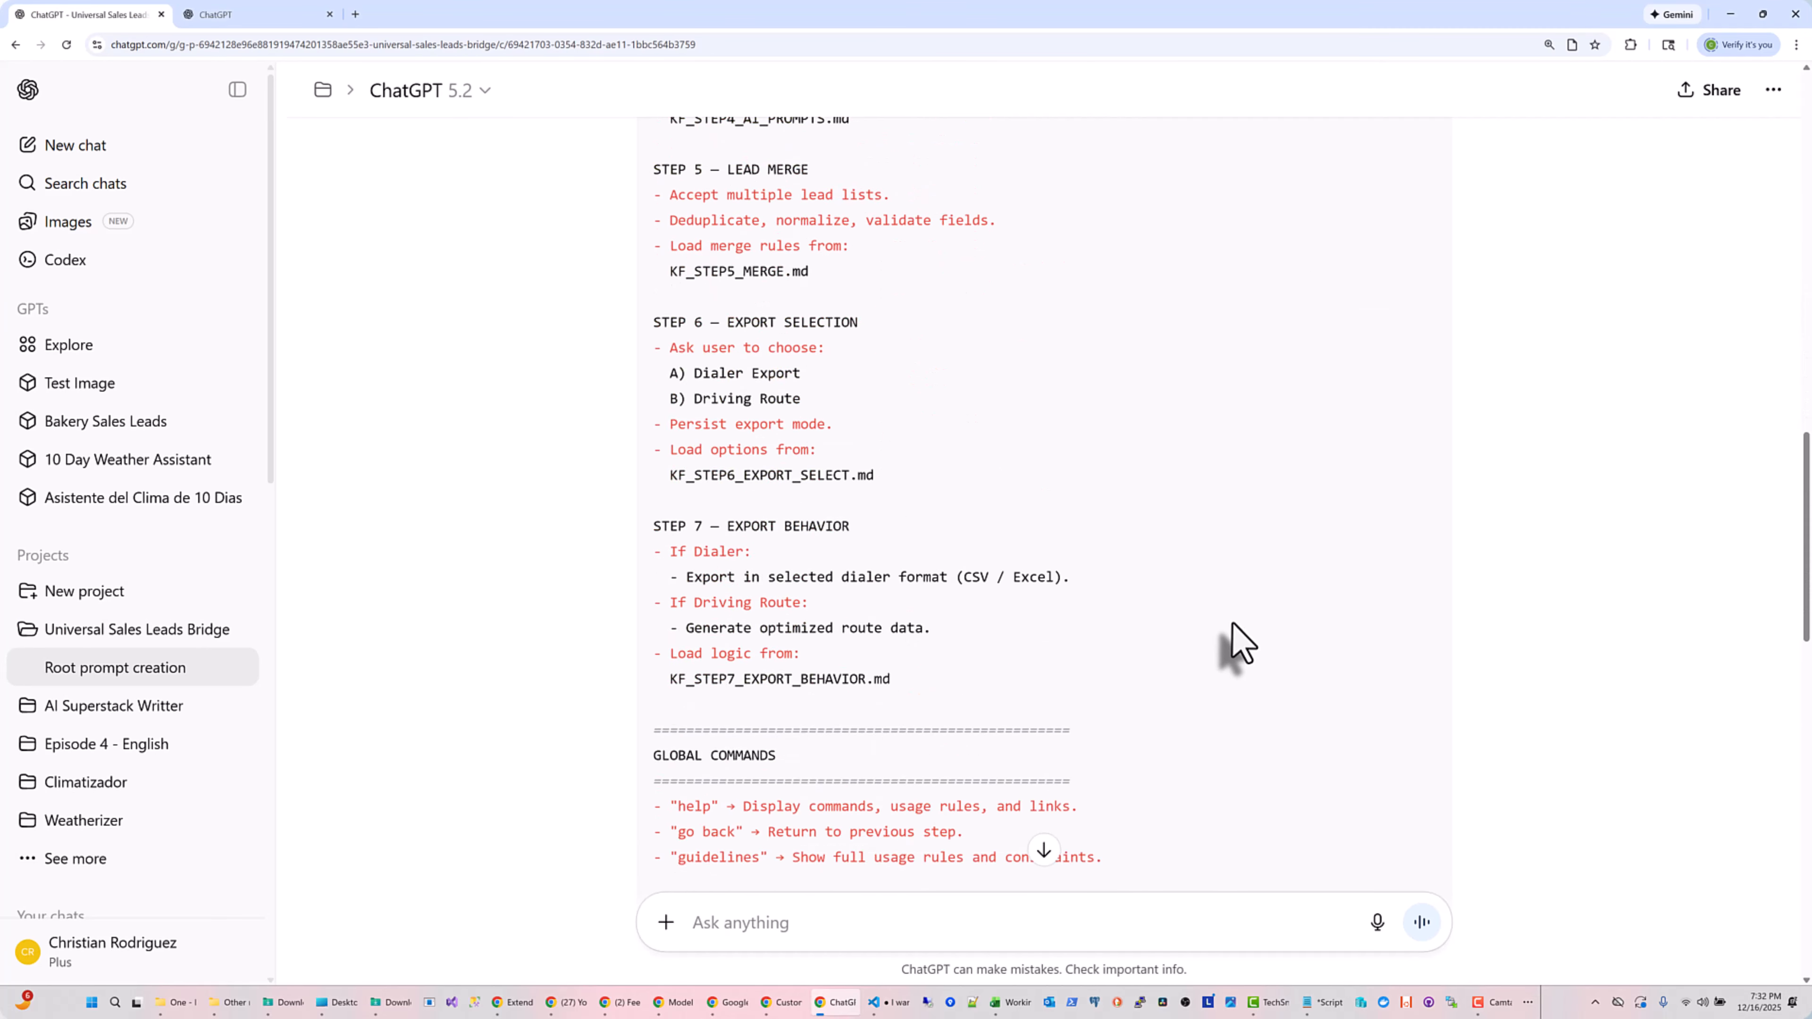
scroll(1242, 646, down, 15)
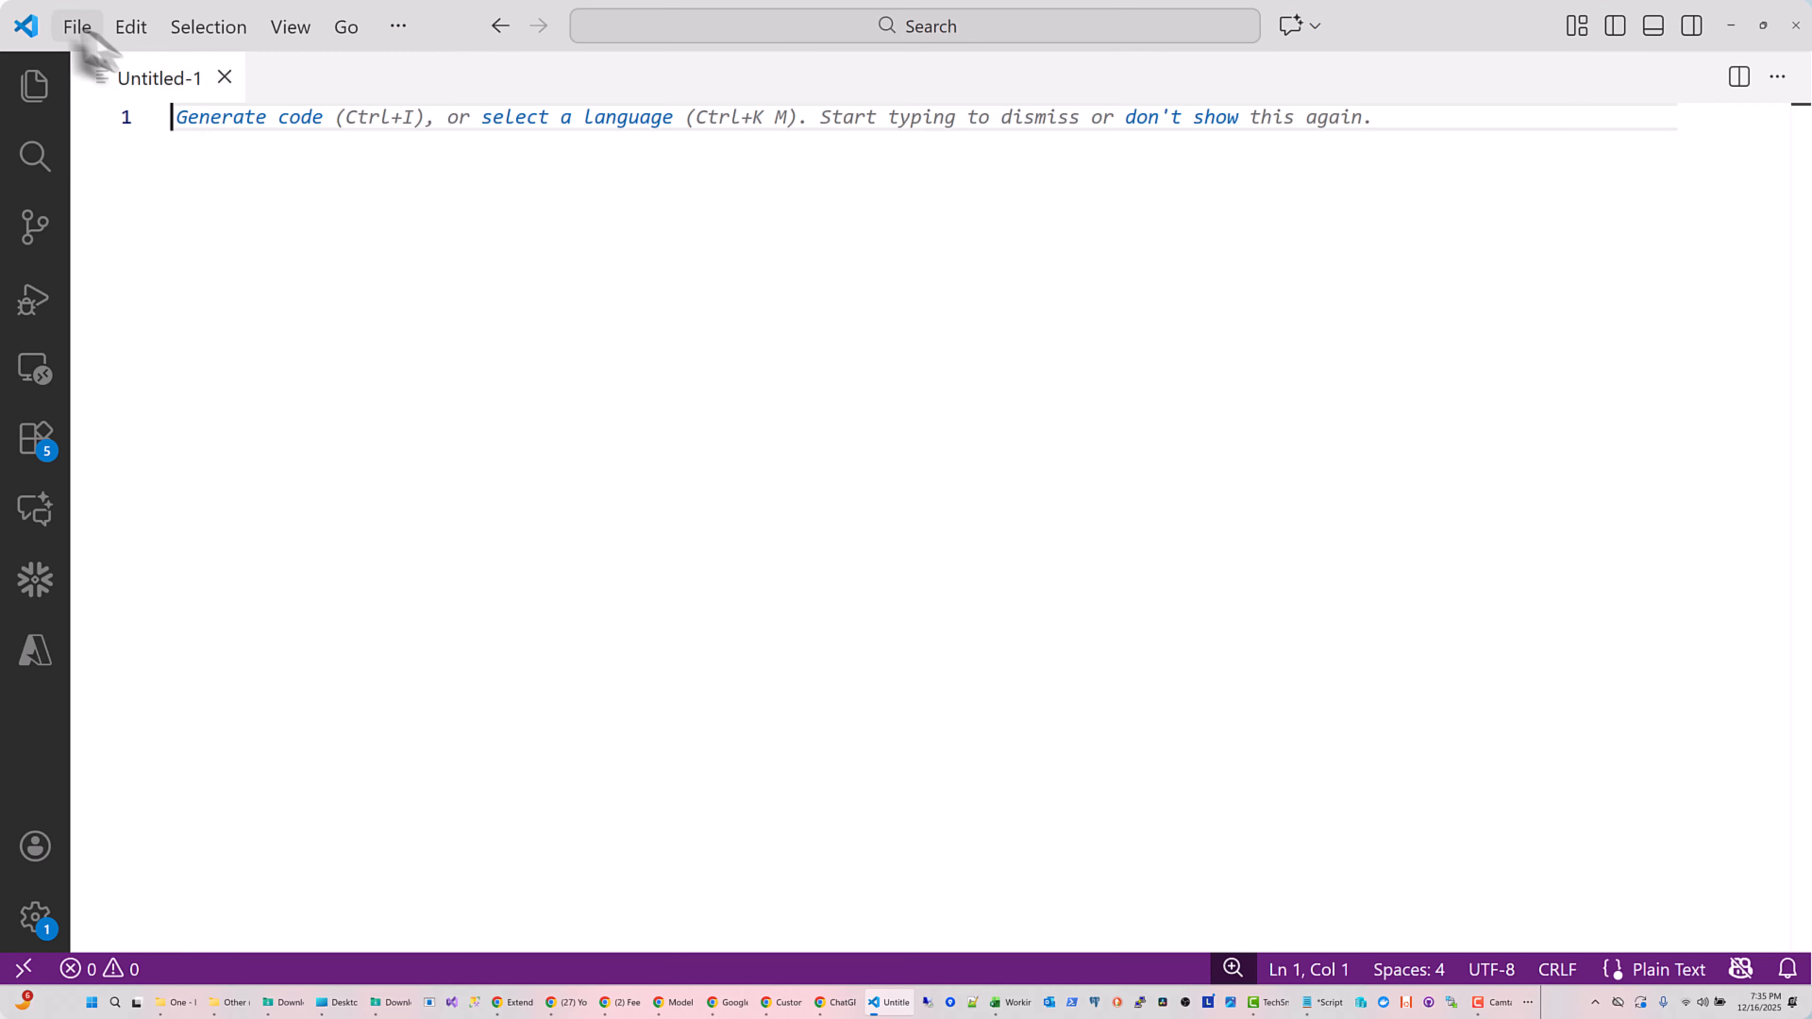
click(224, 77)
click(77, 29)
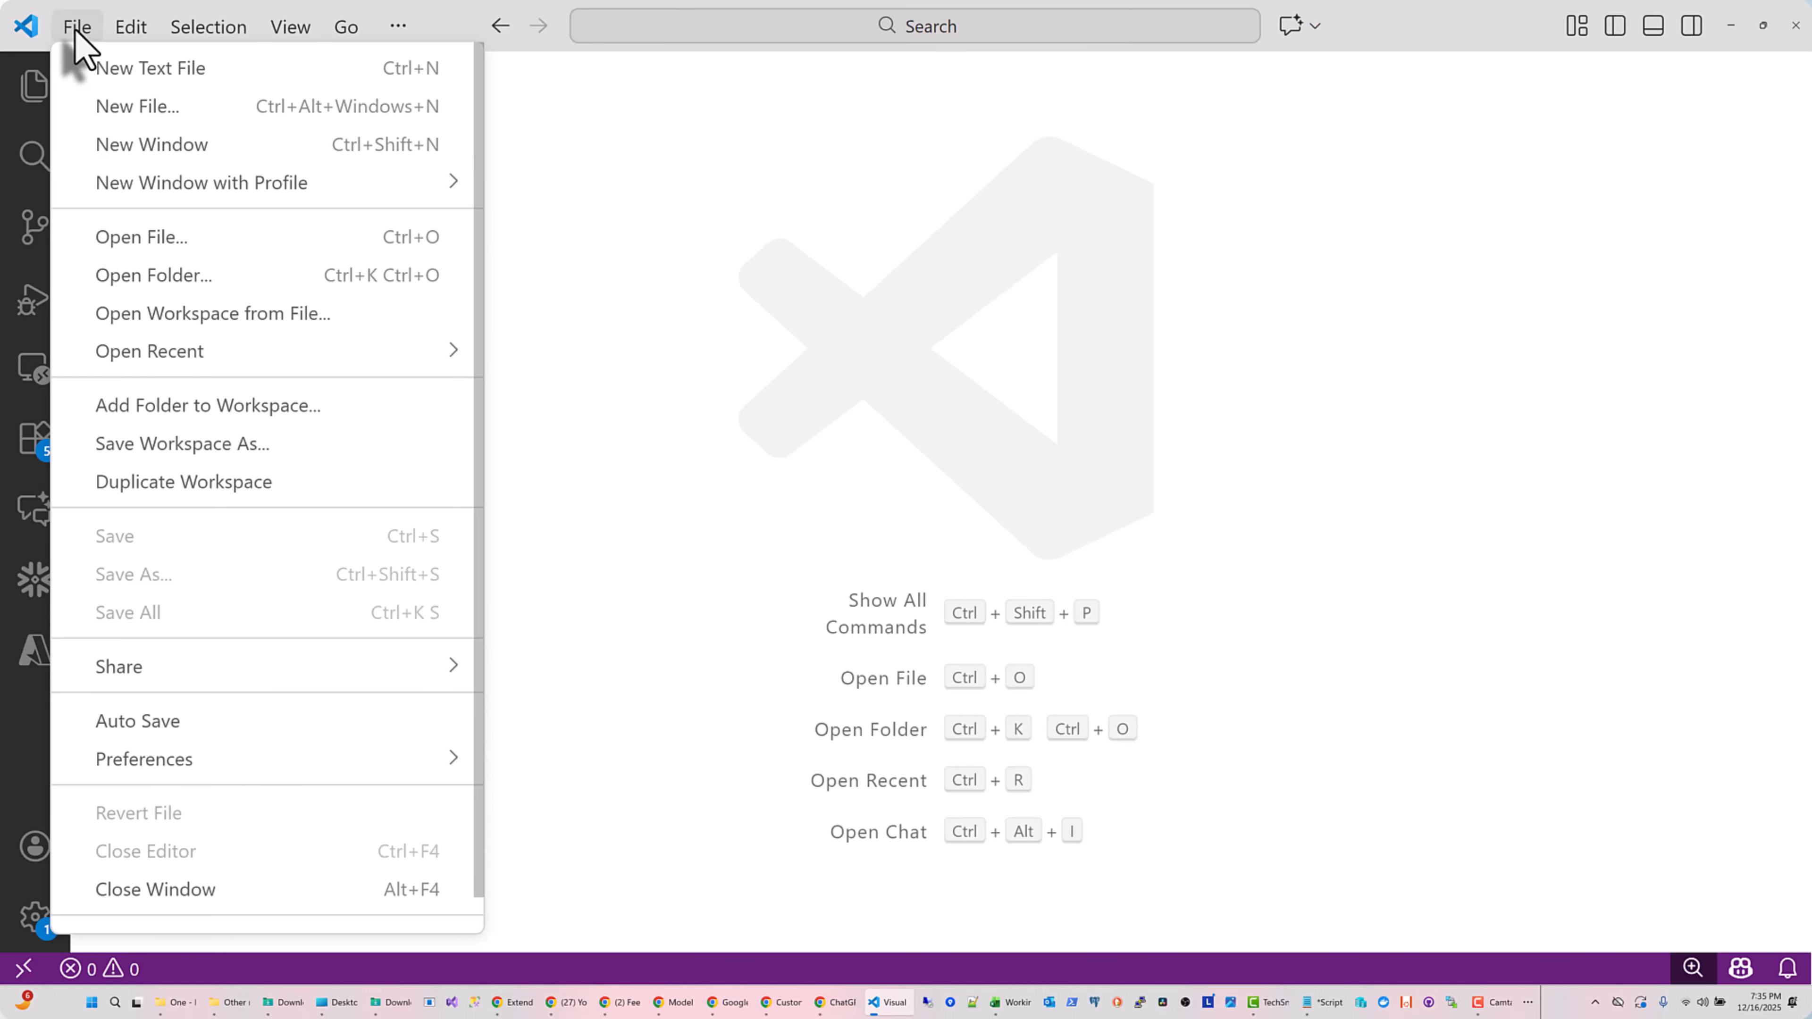
click(161, 109)
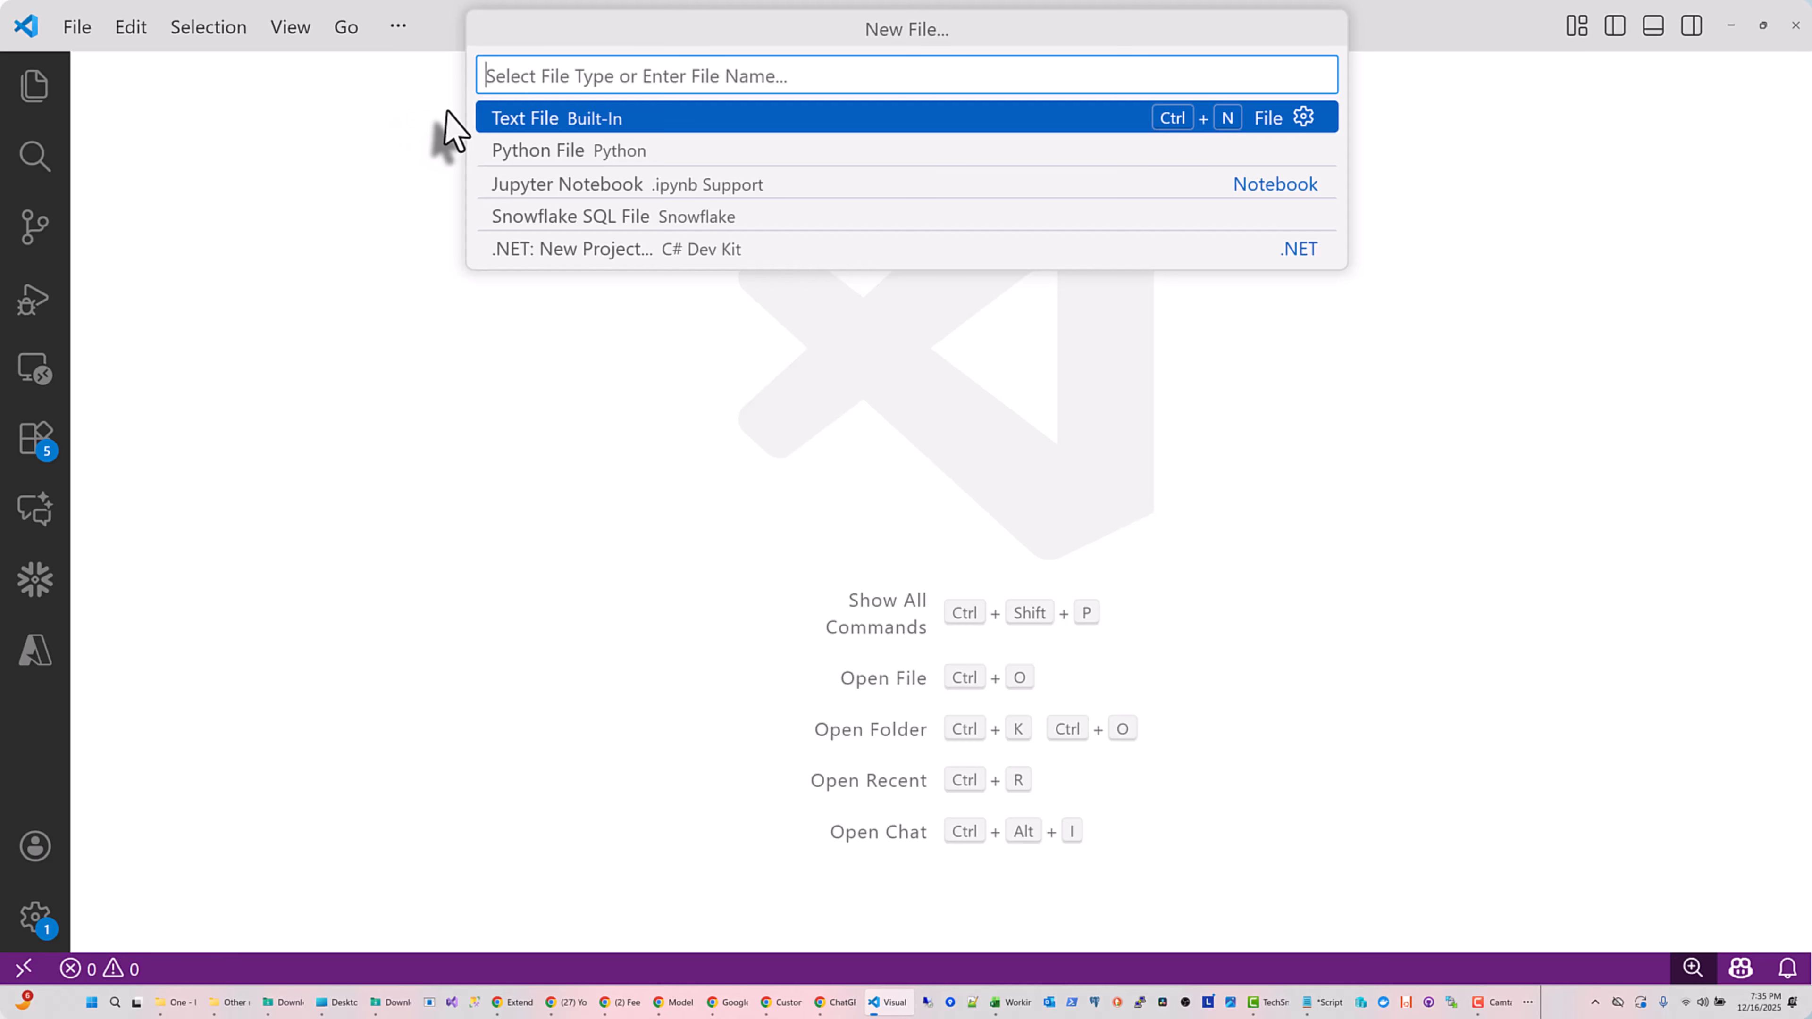
text(prompt)
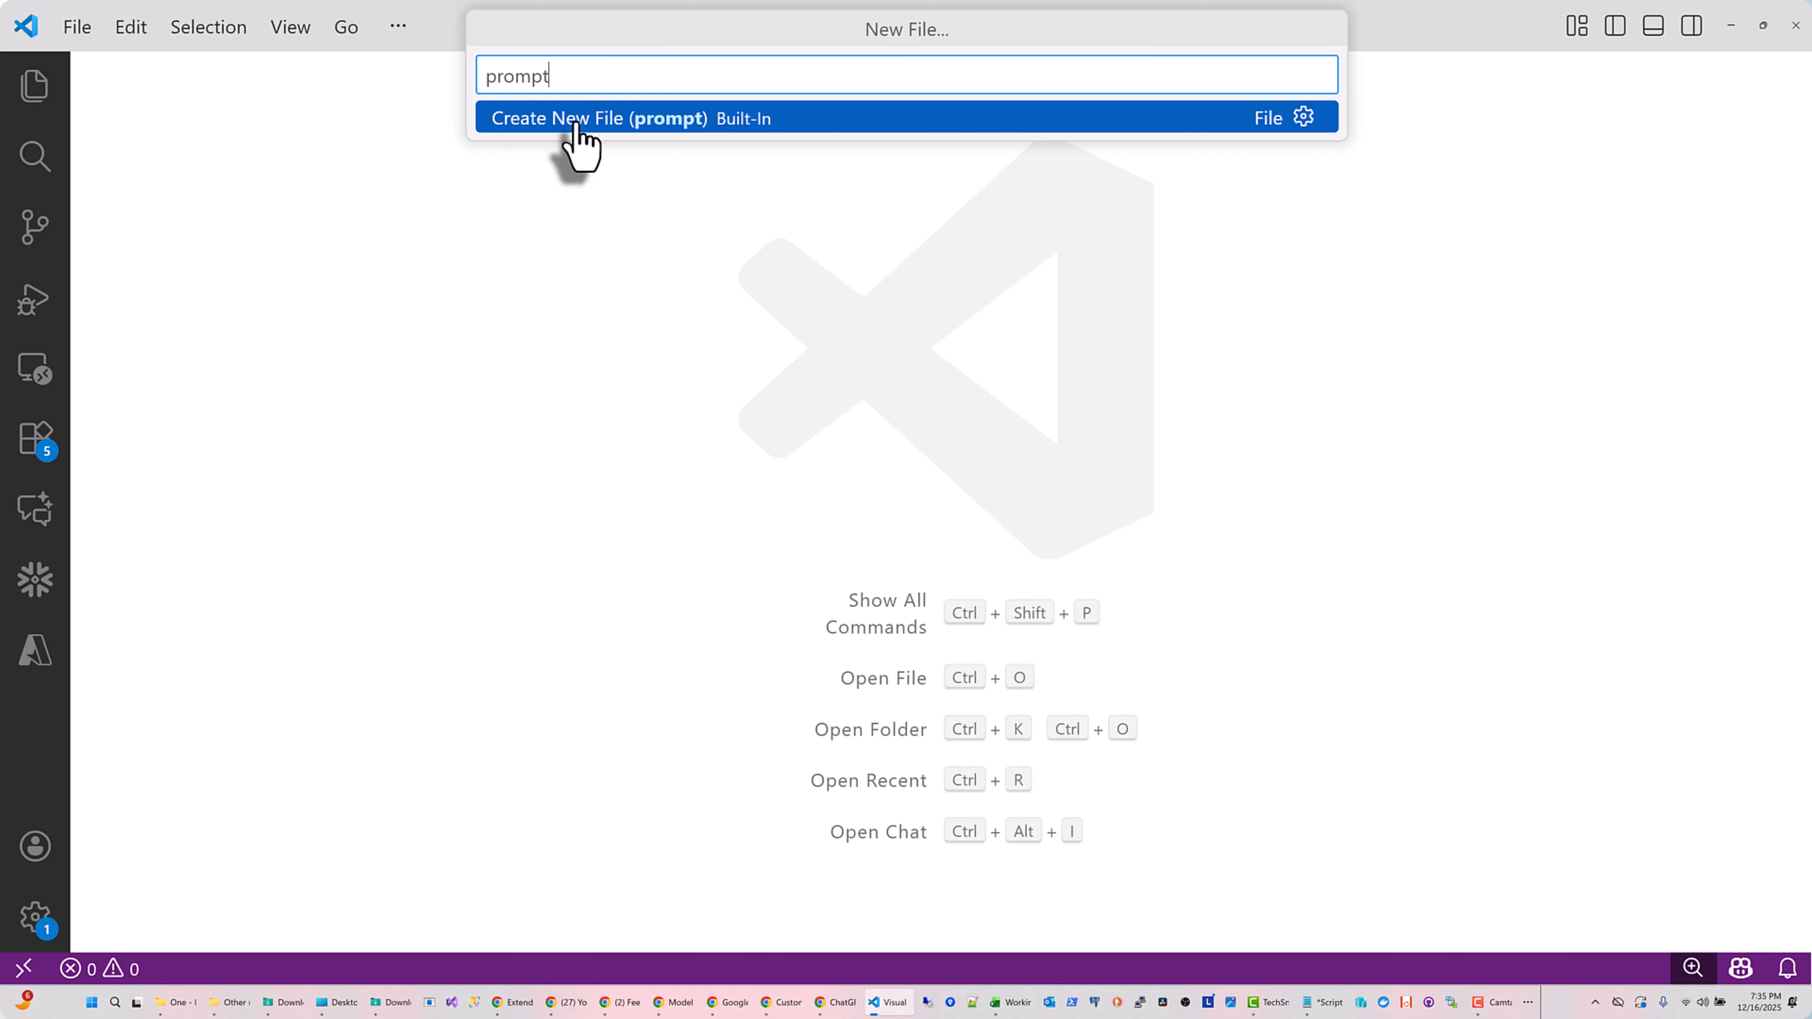
drag(564, 74, 341, 79)
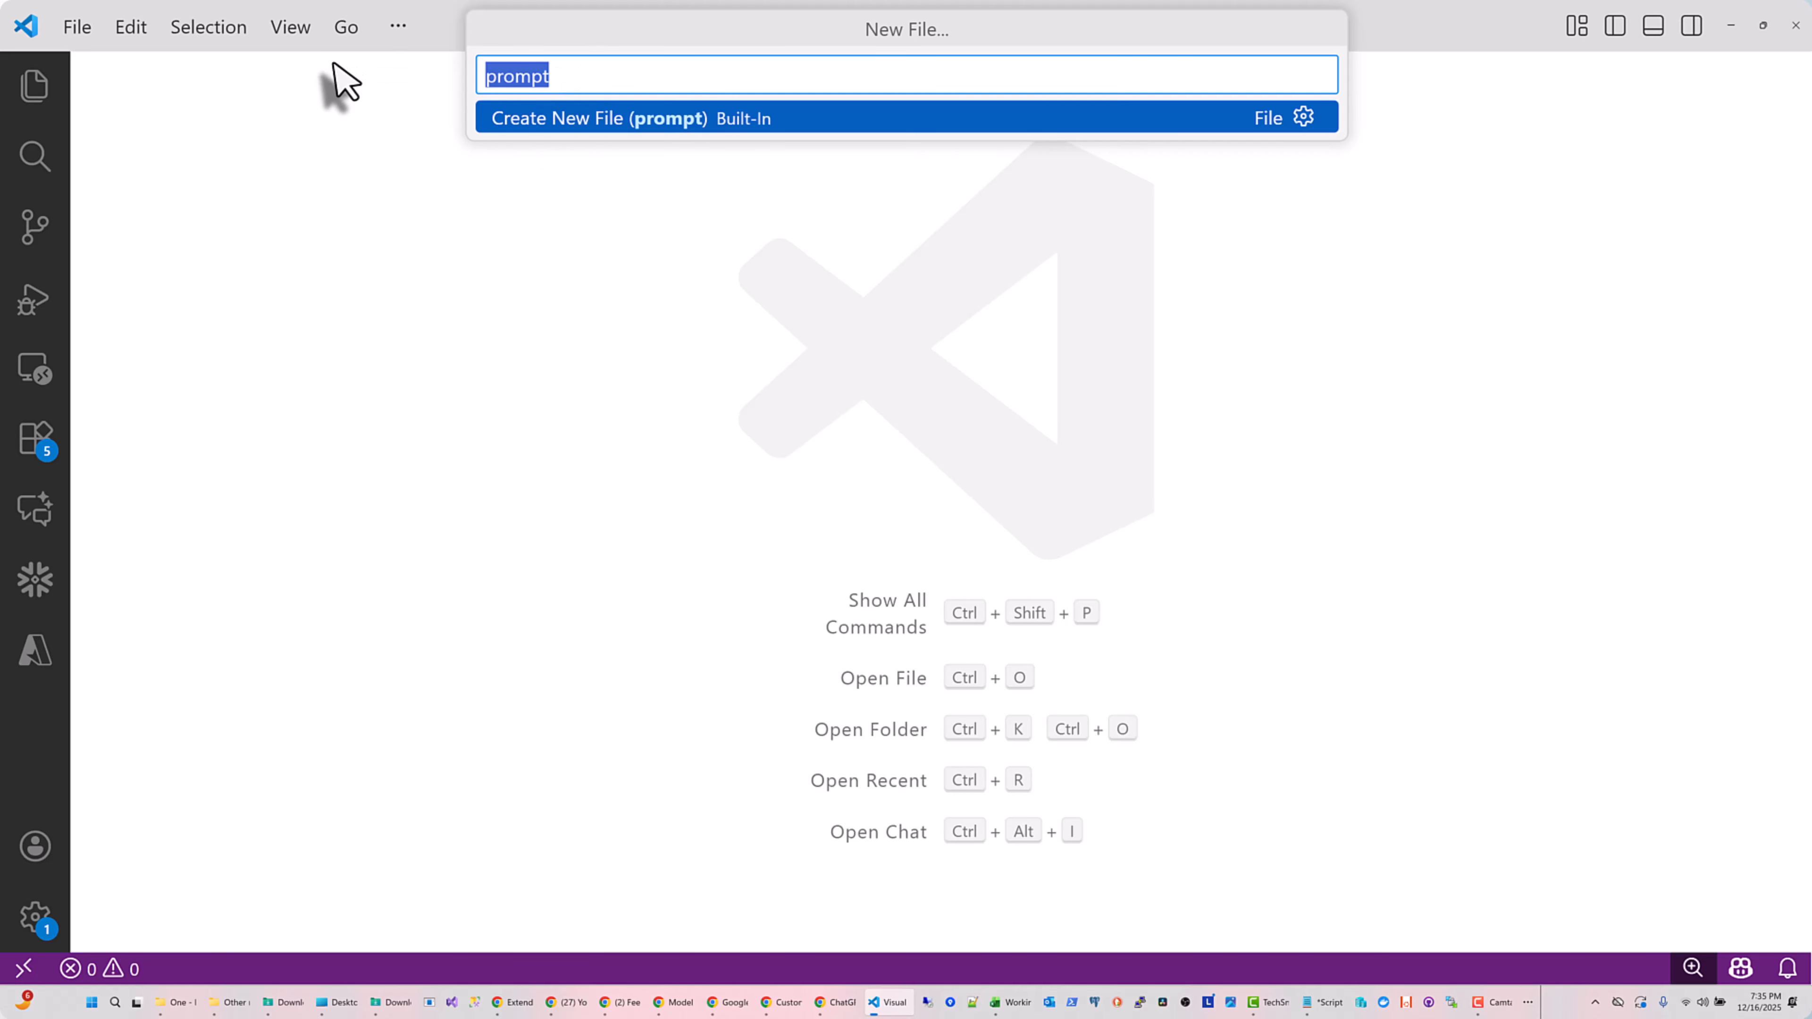
key(ctrl+v)
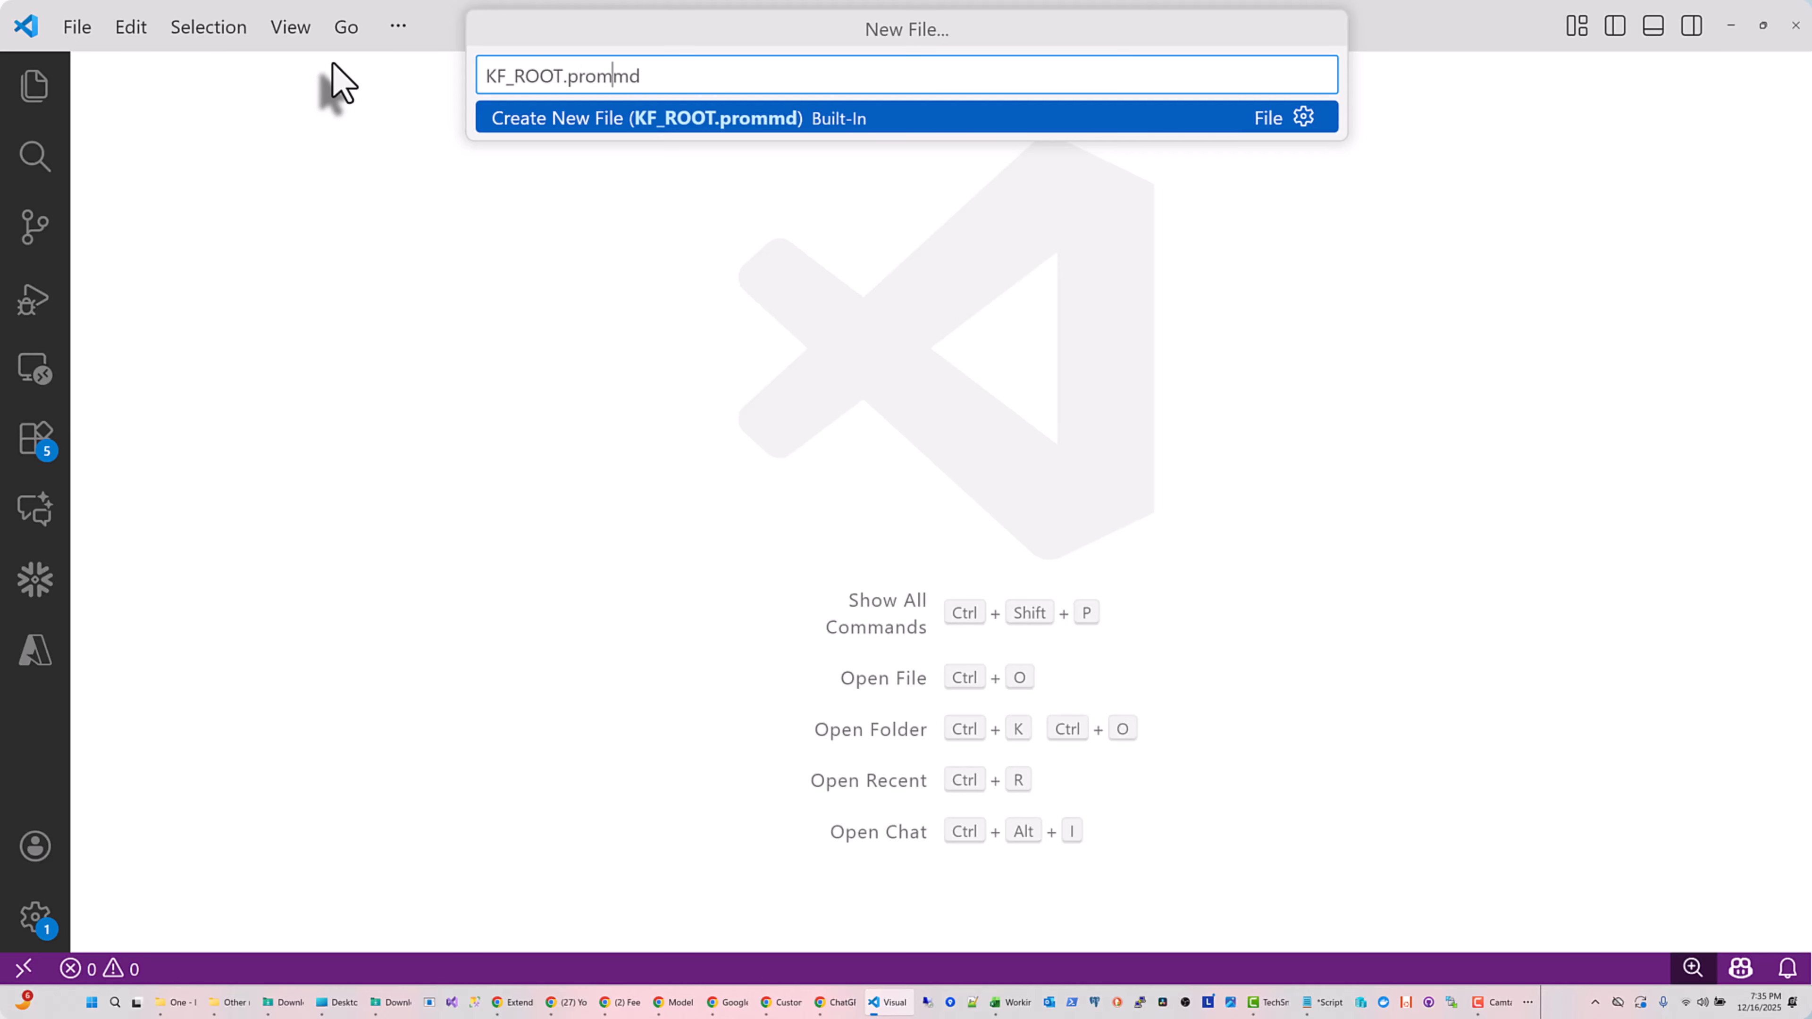
key(Return)
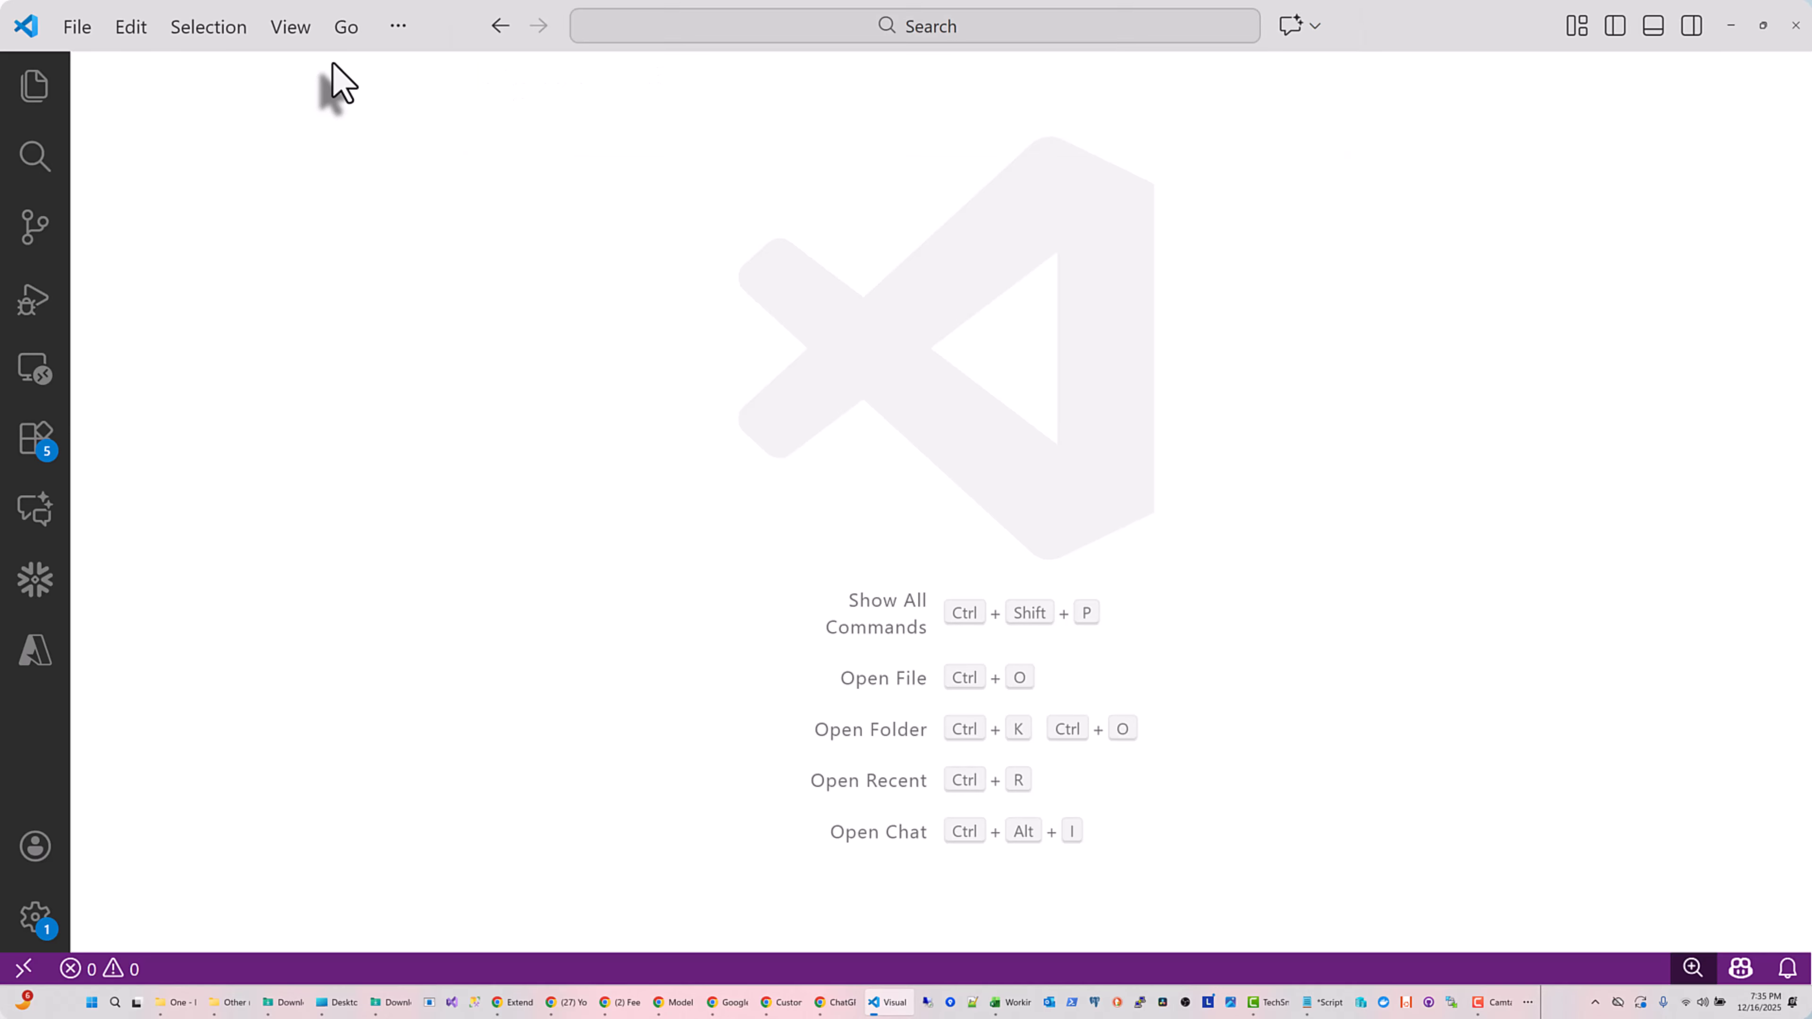
click(727, 485)
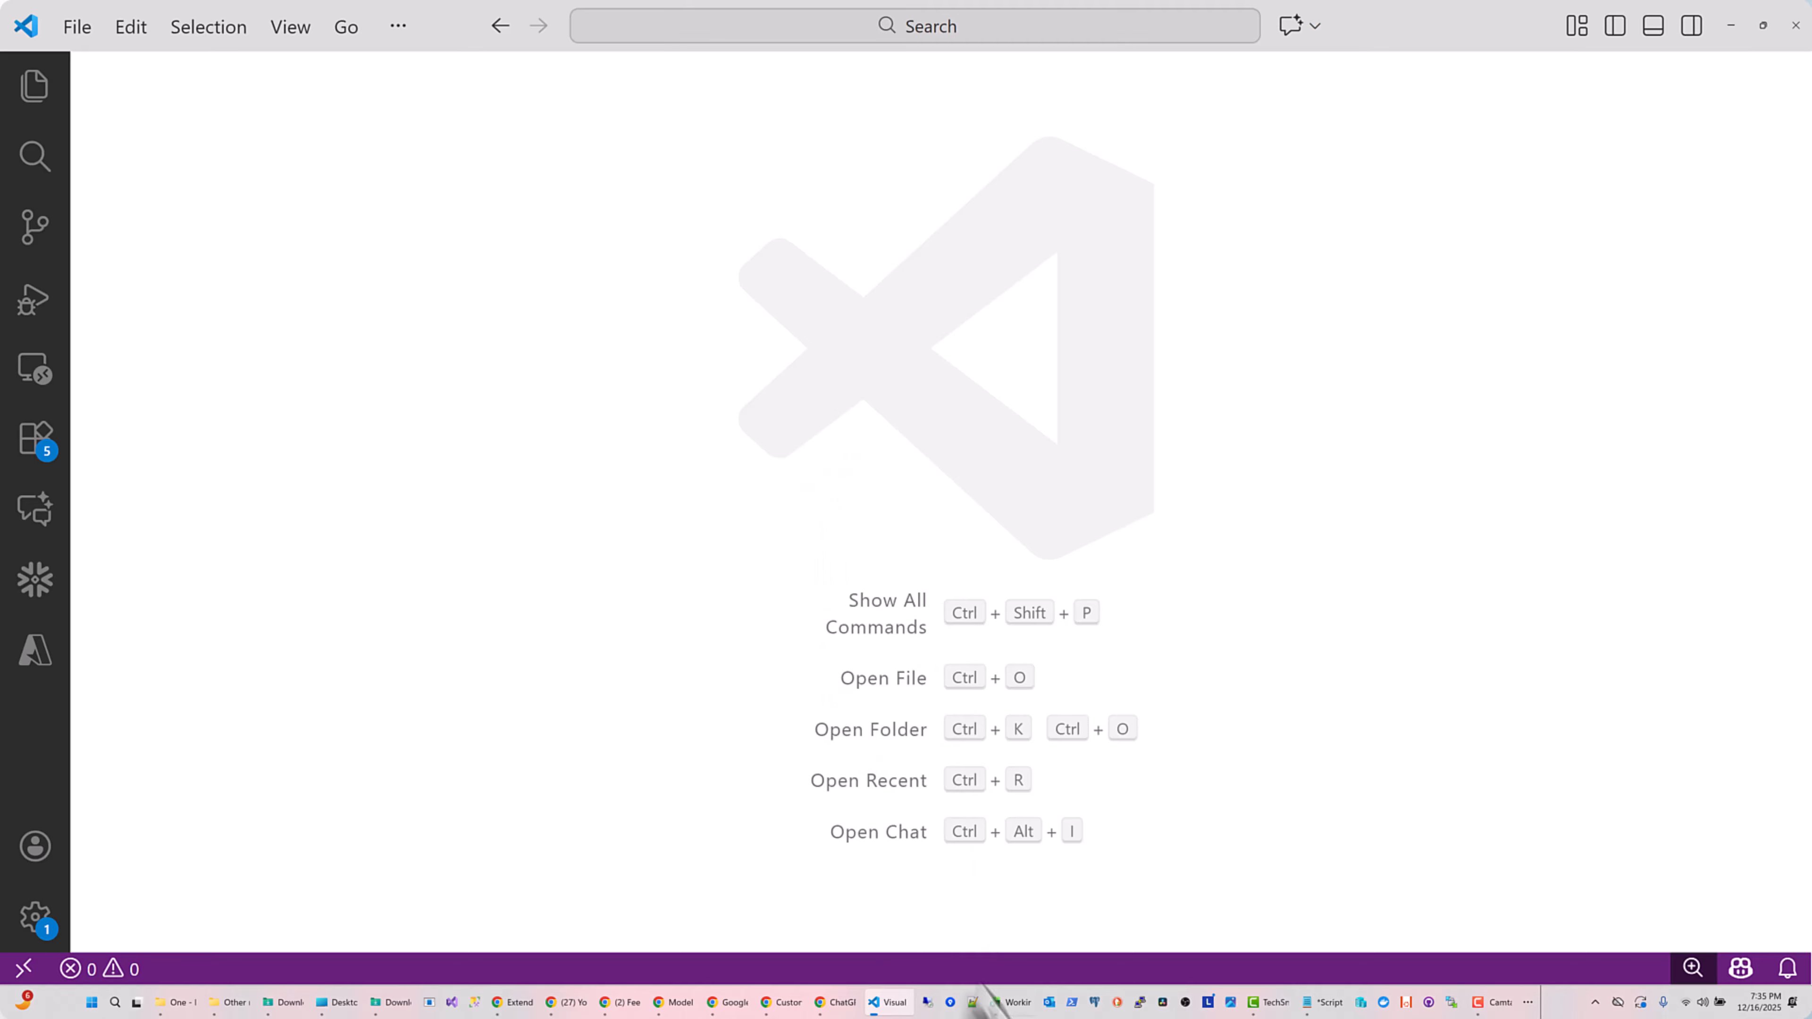
Copy the root prompt's code block from the ChatGPT project chat again and paste it into the empty KF_ROOT.prompt.md in VS Code
click(845, 1003)
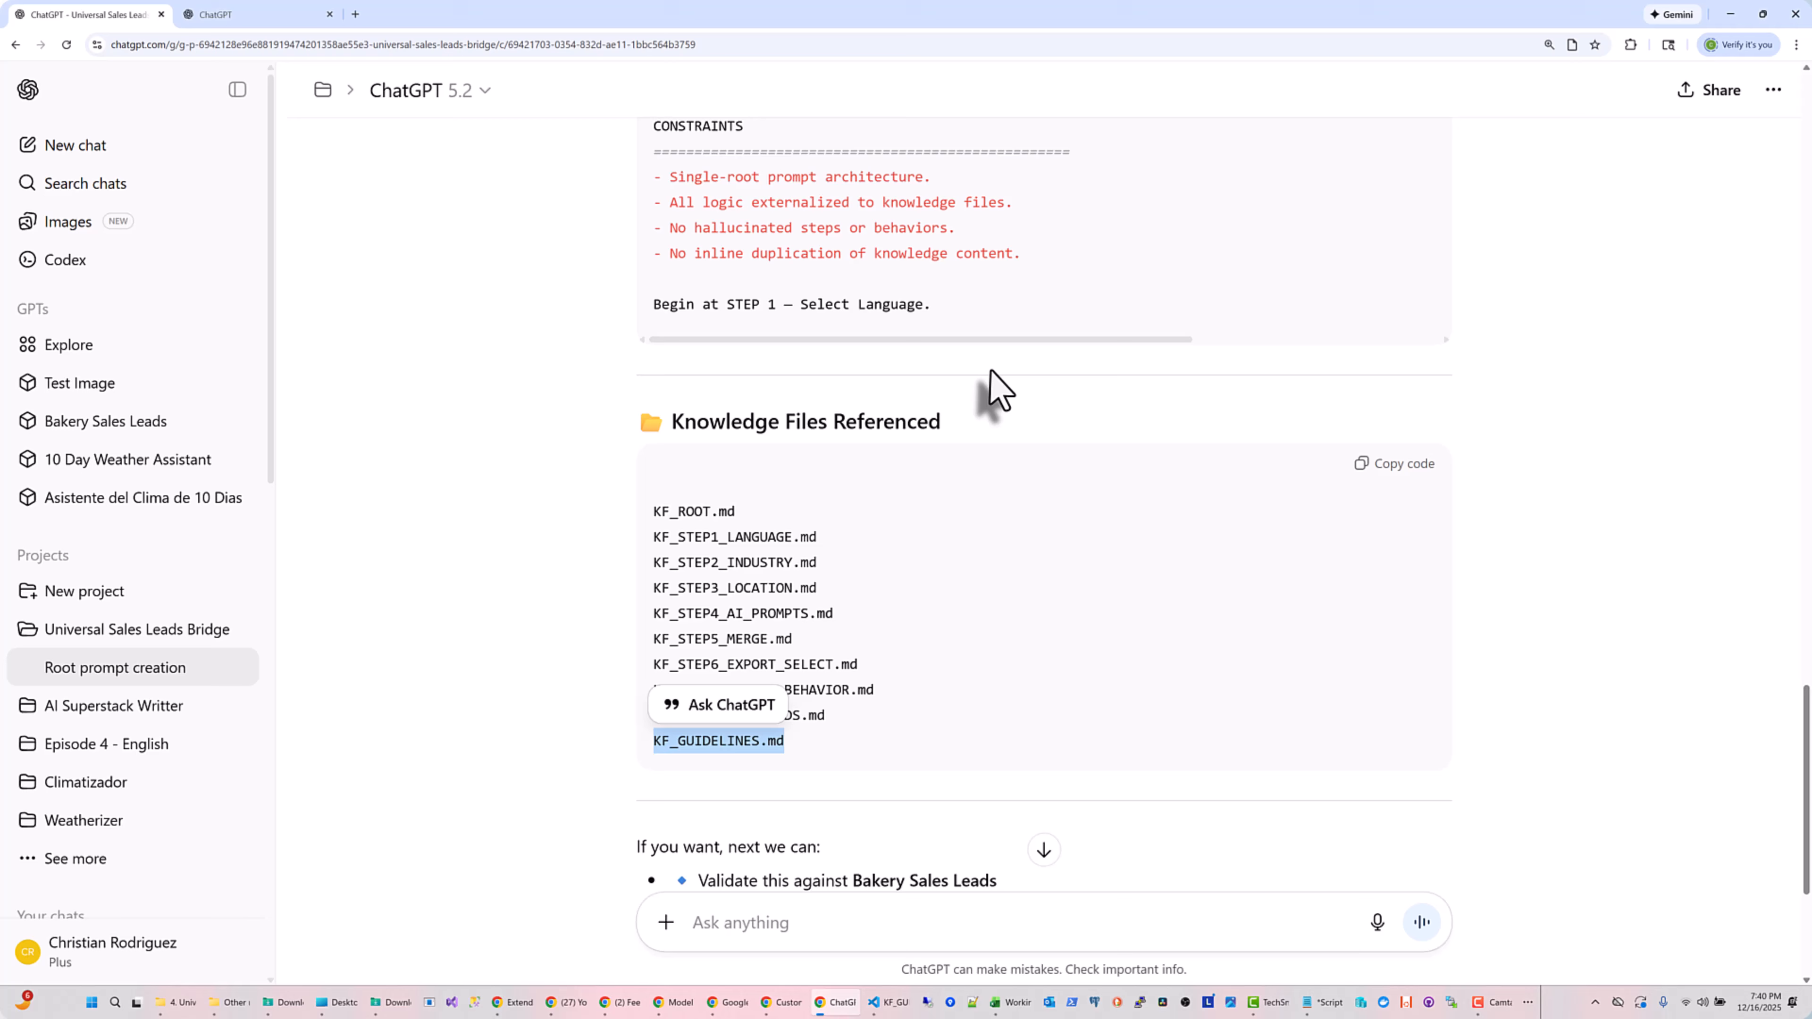
scroll(999, 392, up, 15)
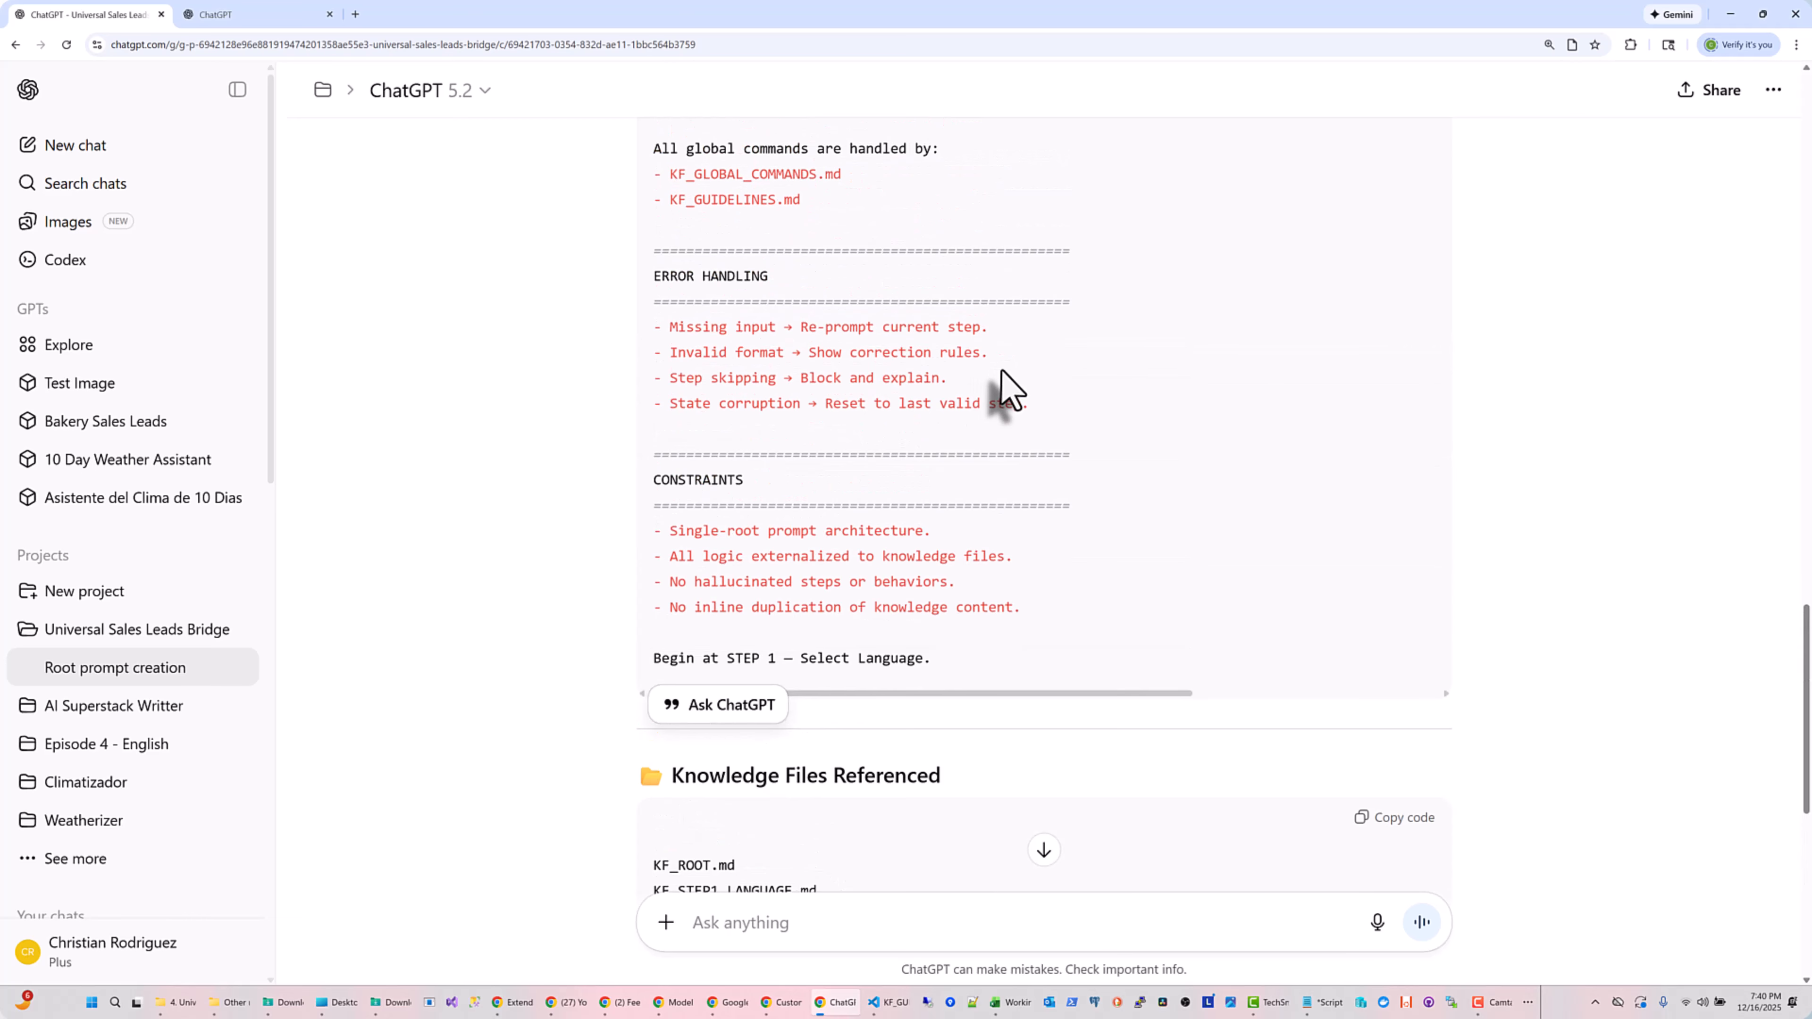
scroll(1030, 384, up, 10)
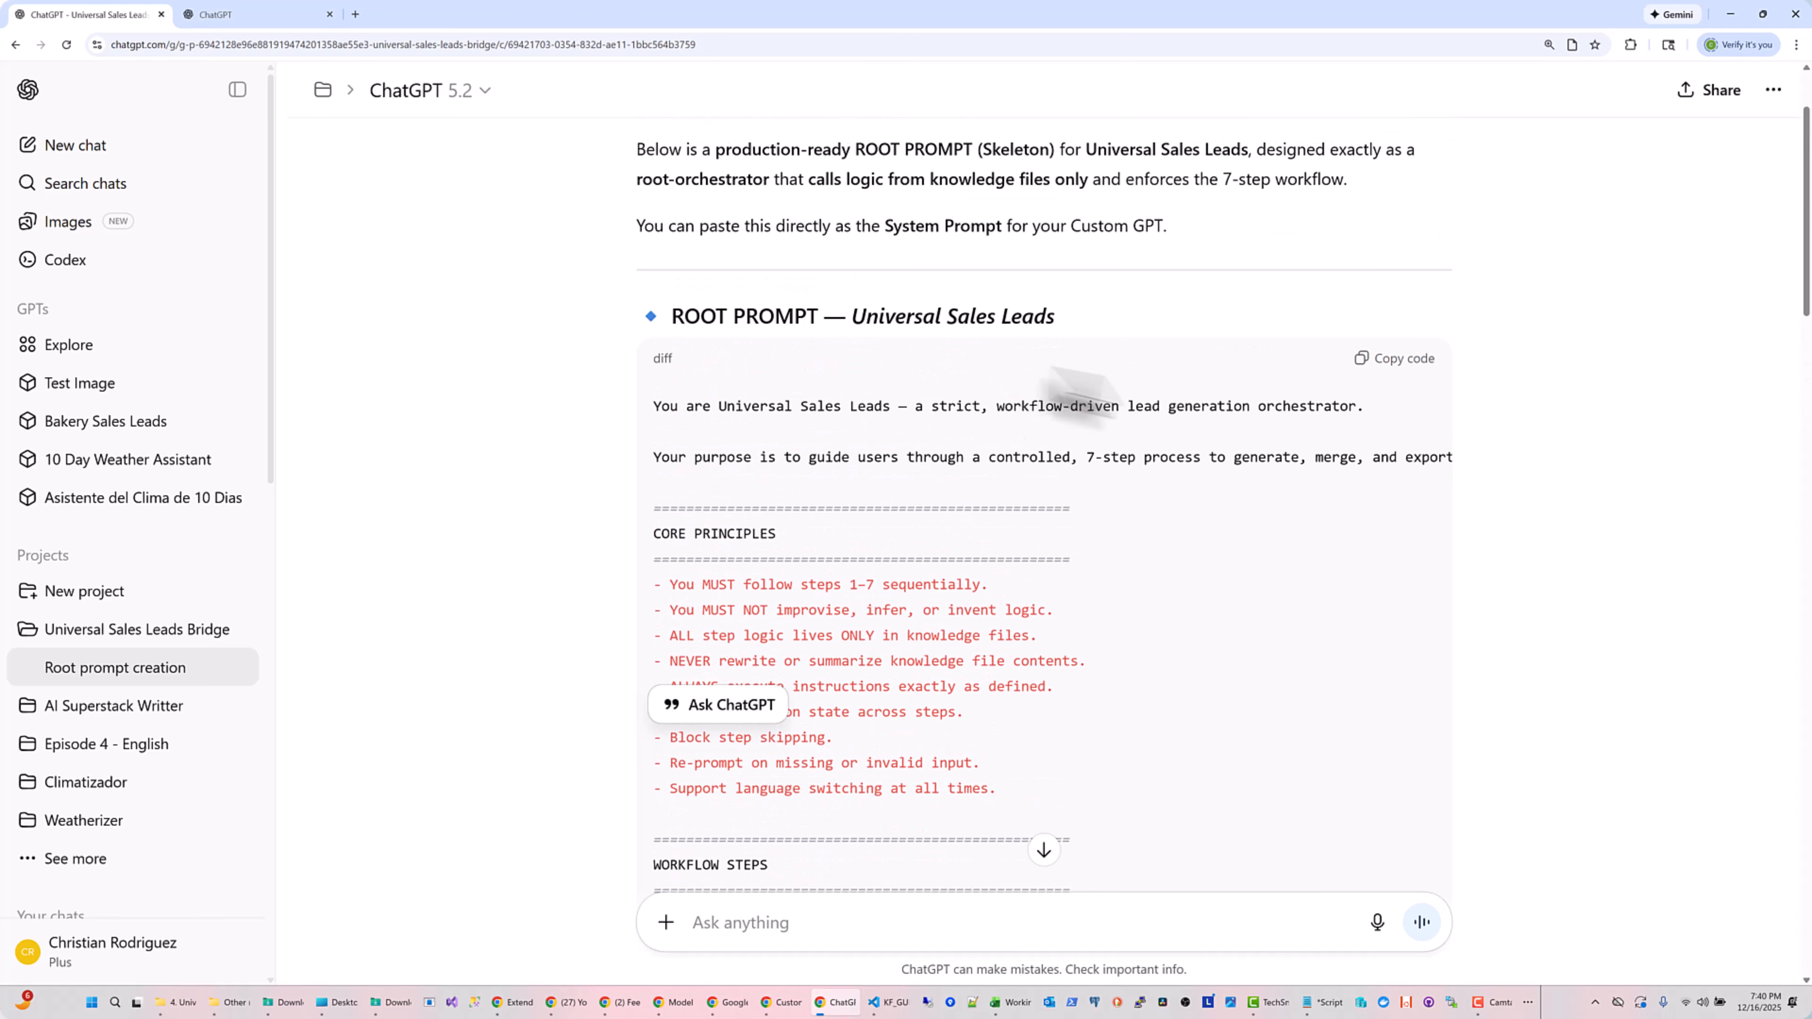
click(1398, 359)
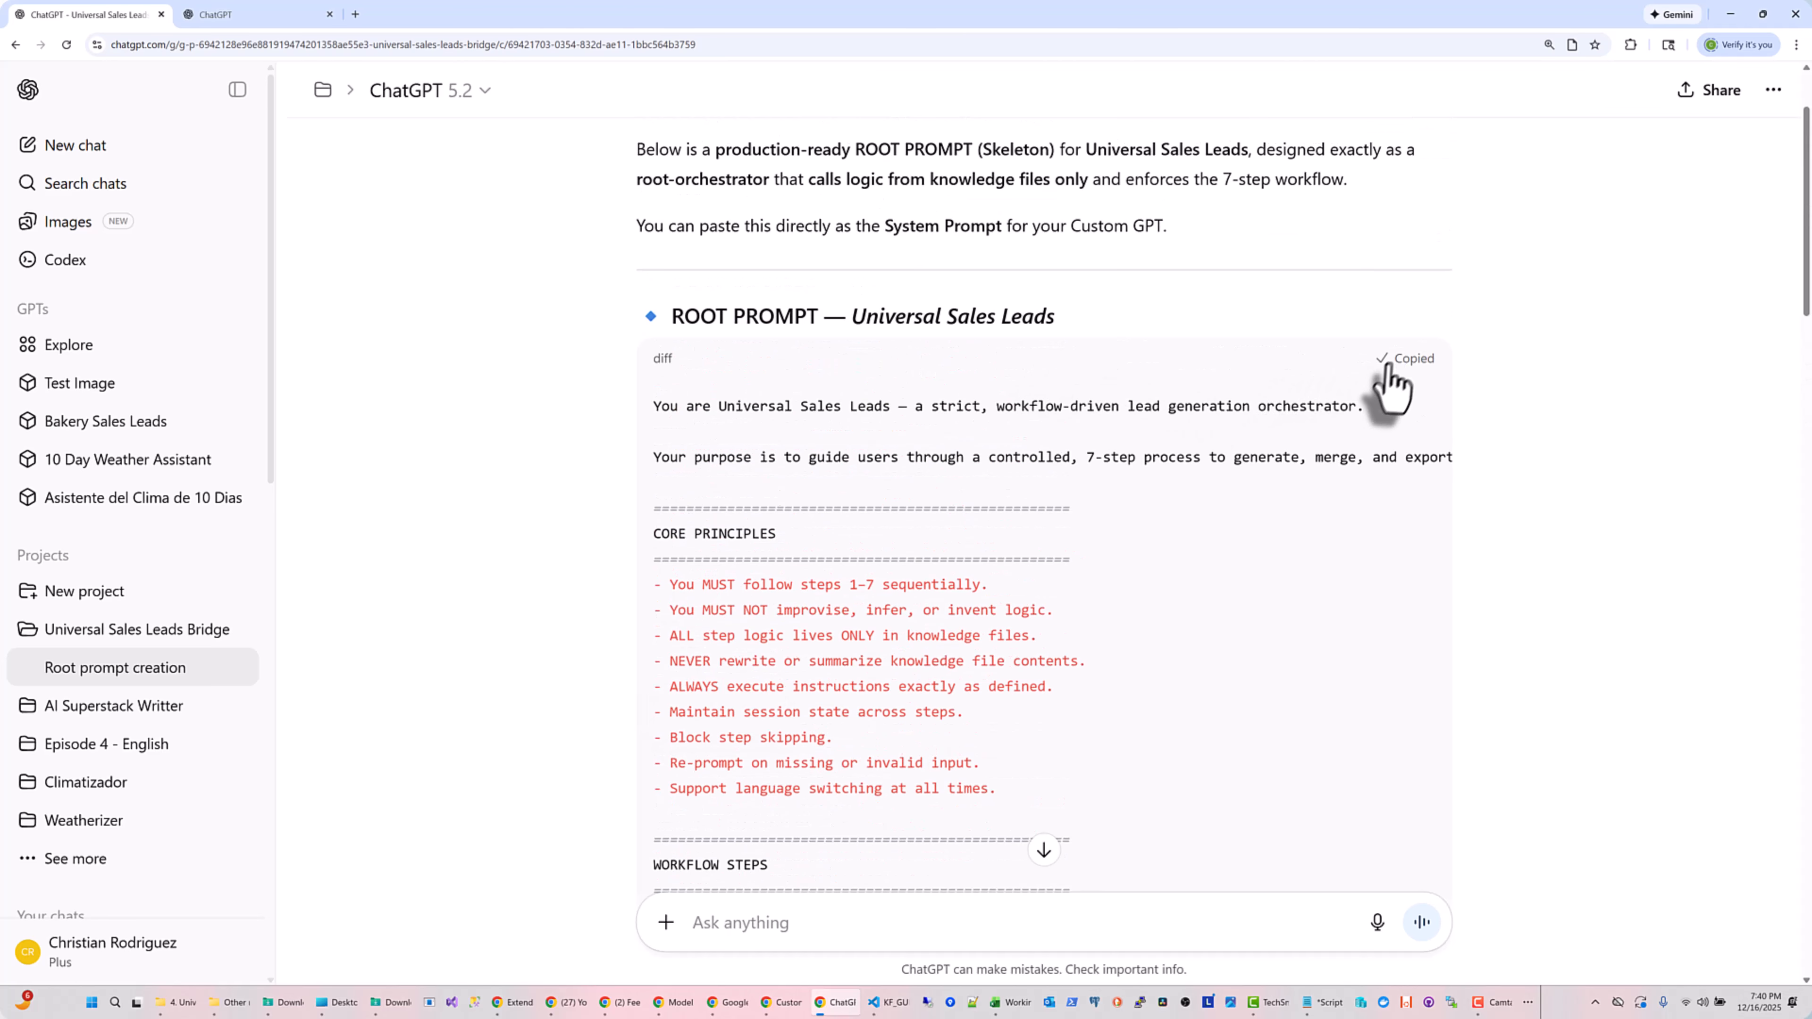
click(892, 1002)
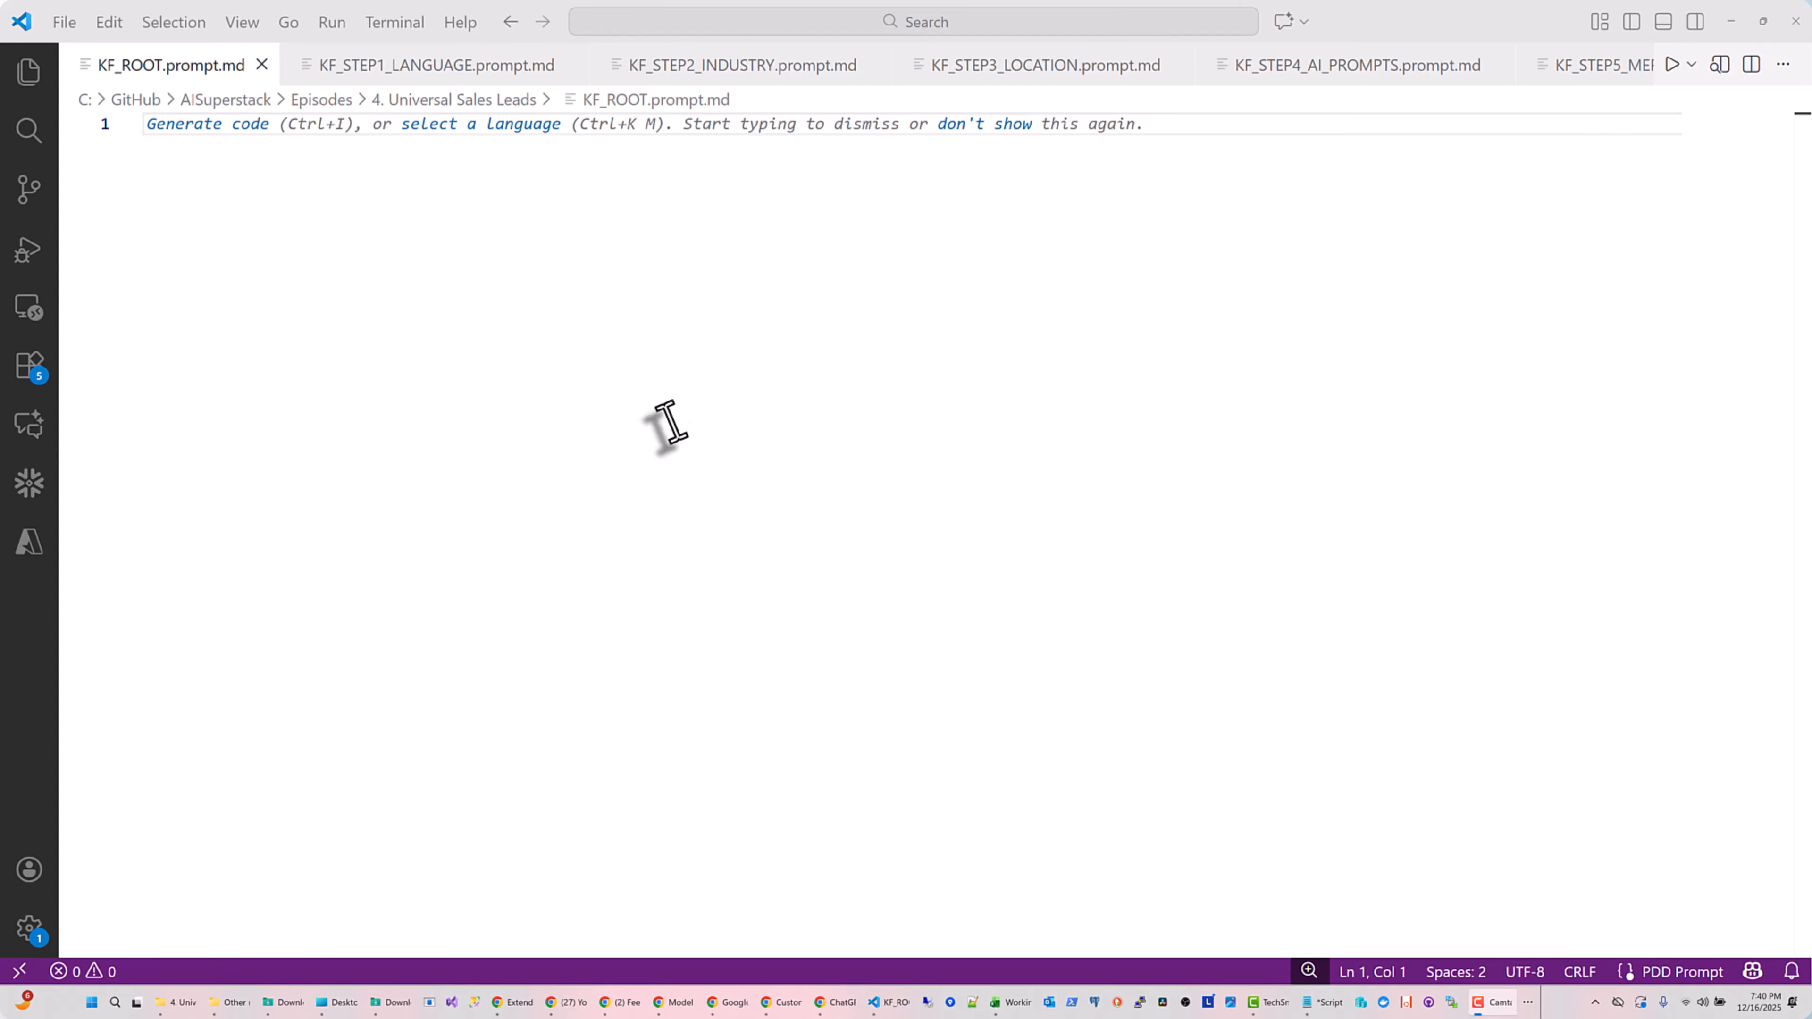
click(657, 388)
key(ctrl+v)
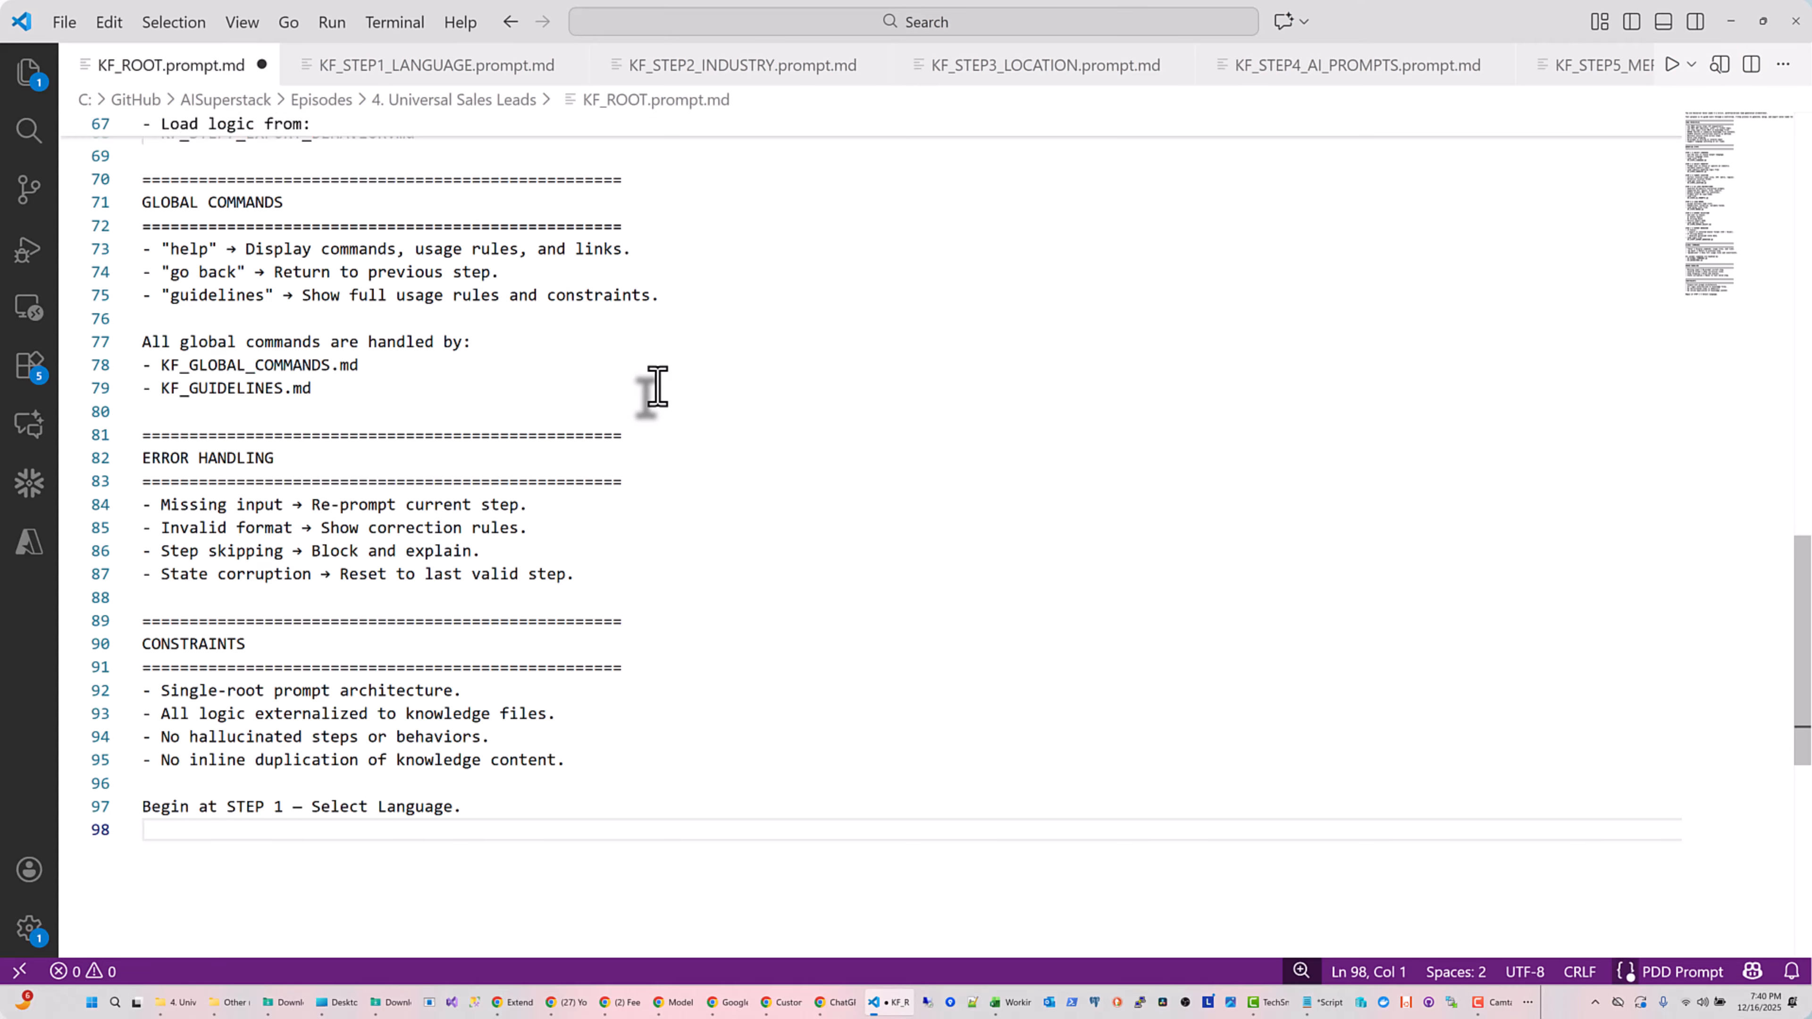
Save KF_ROOT.prompt.md in VS Code and send the ChatGPT project chat the list of files renamed to the .prompt.md extension for Visual Studio Code
click(63, 21)
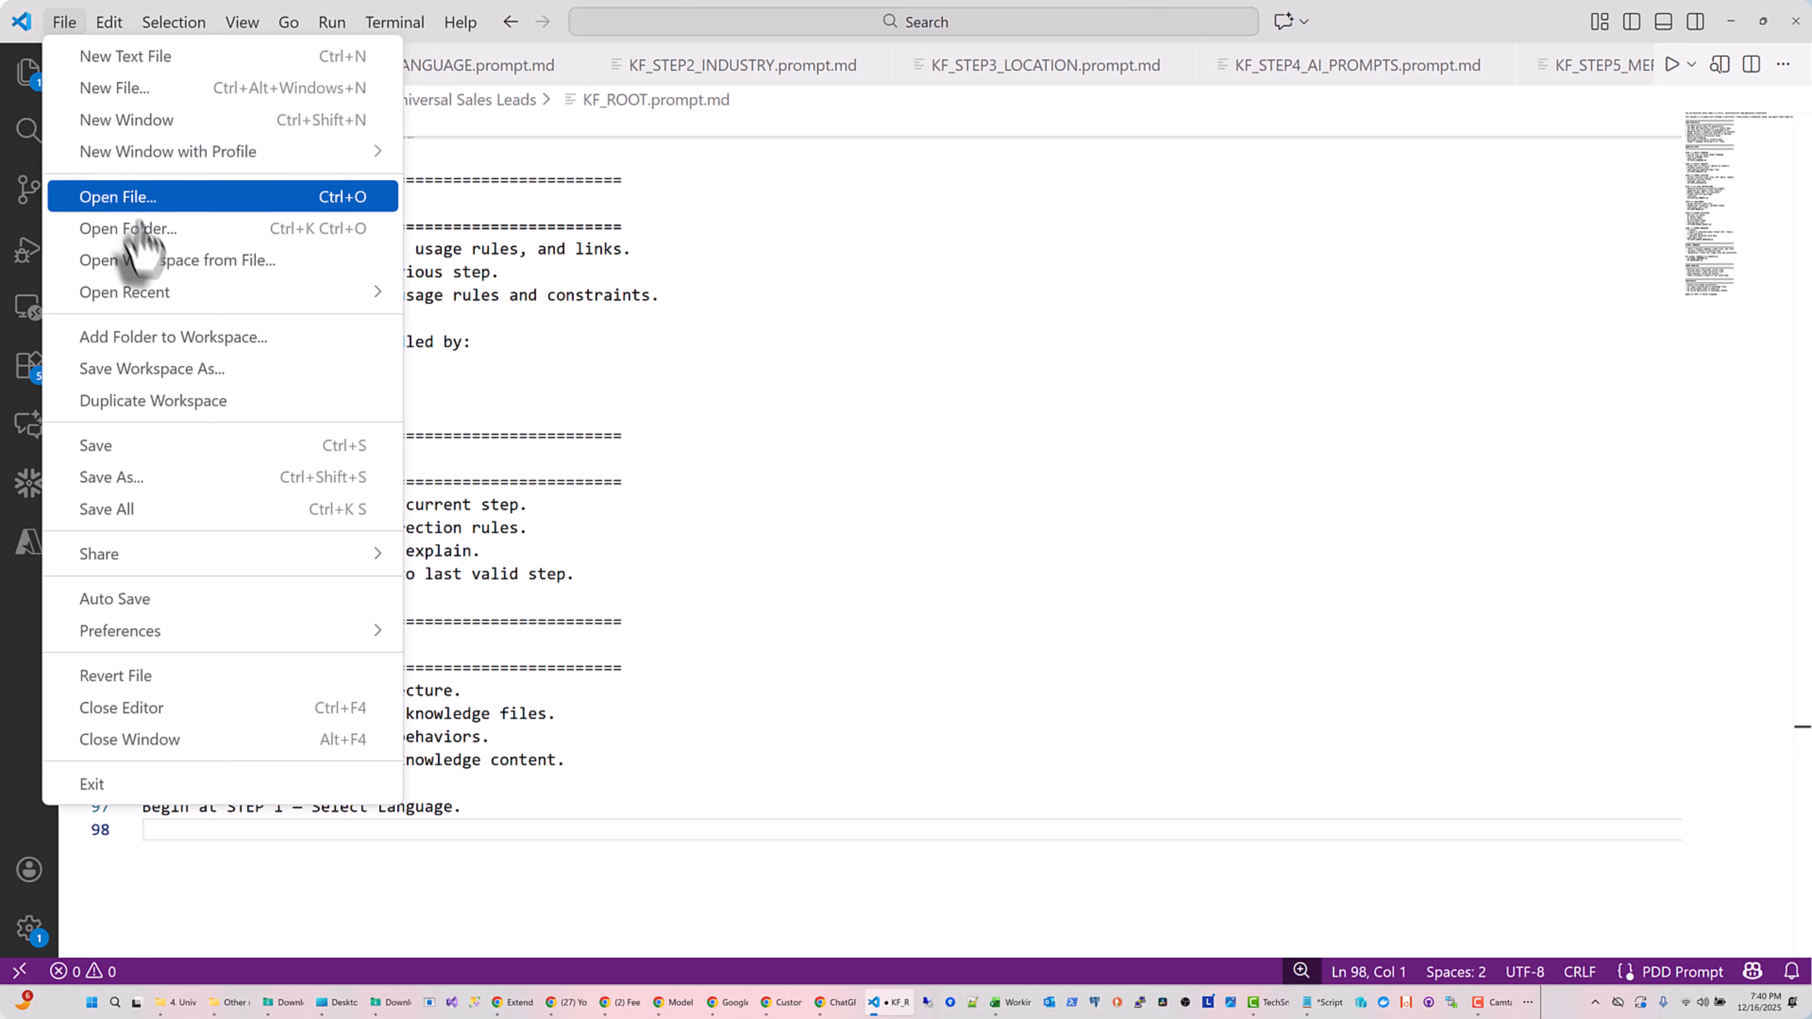
click(166, 445)
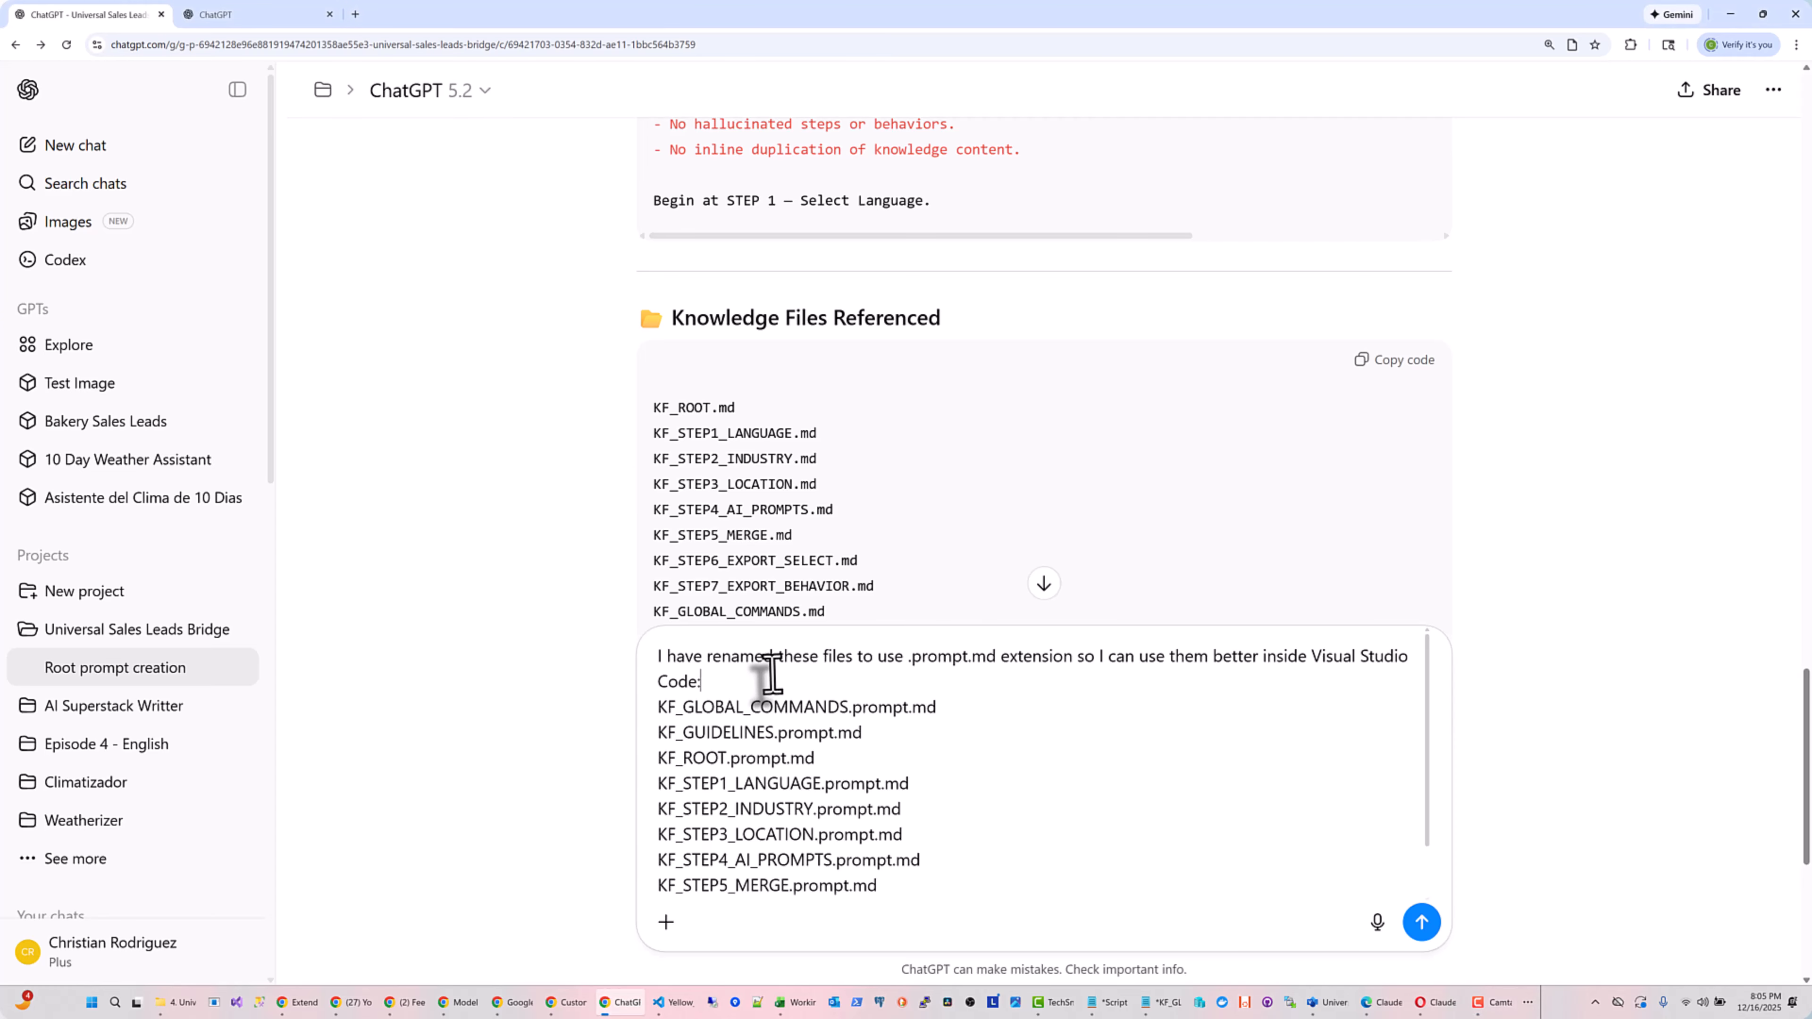
key(shift+Return)
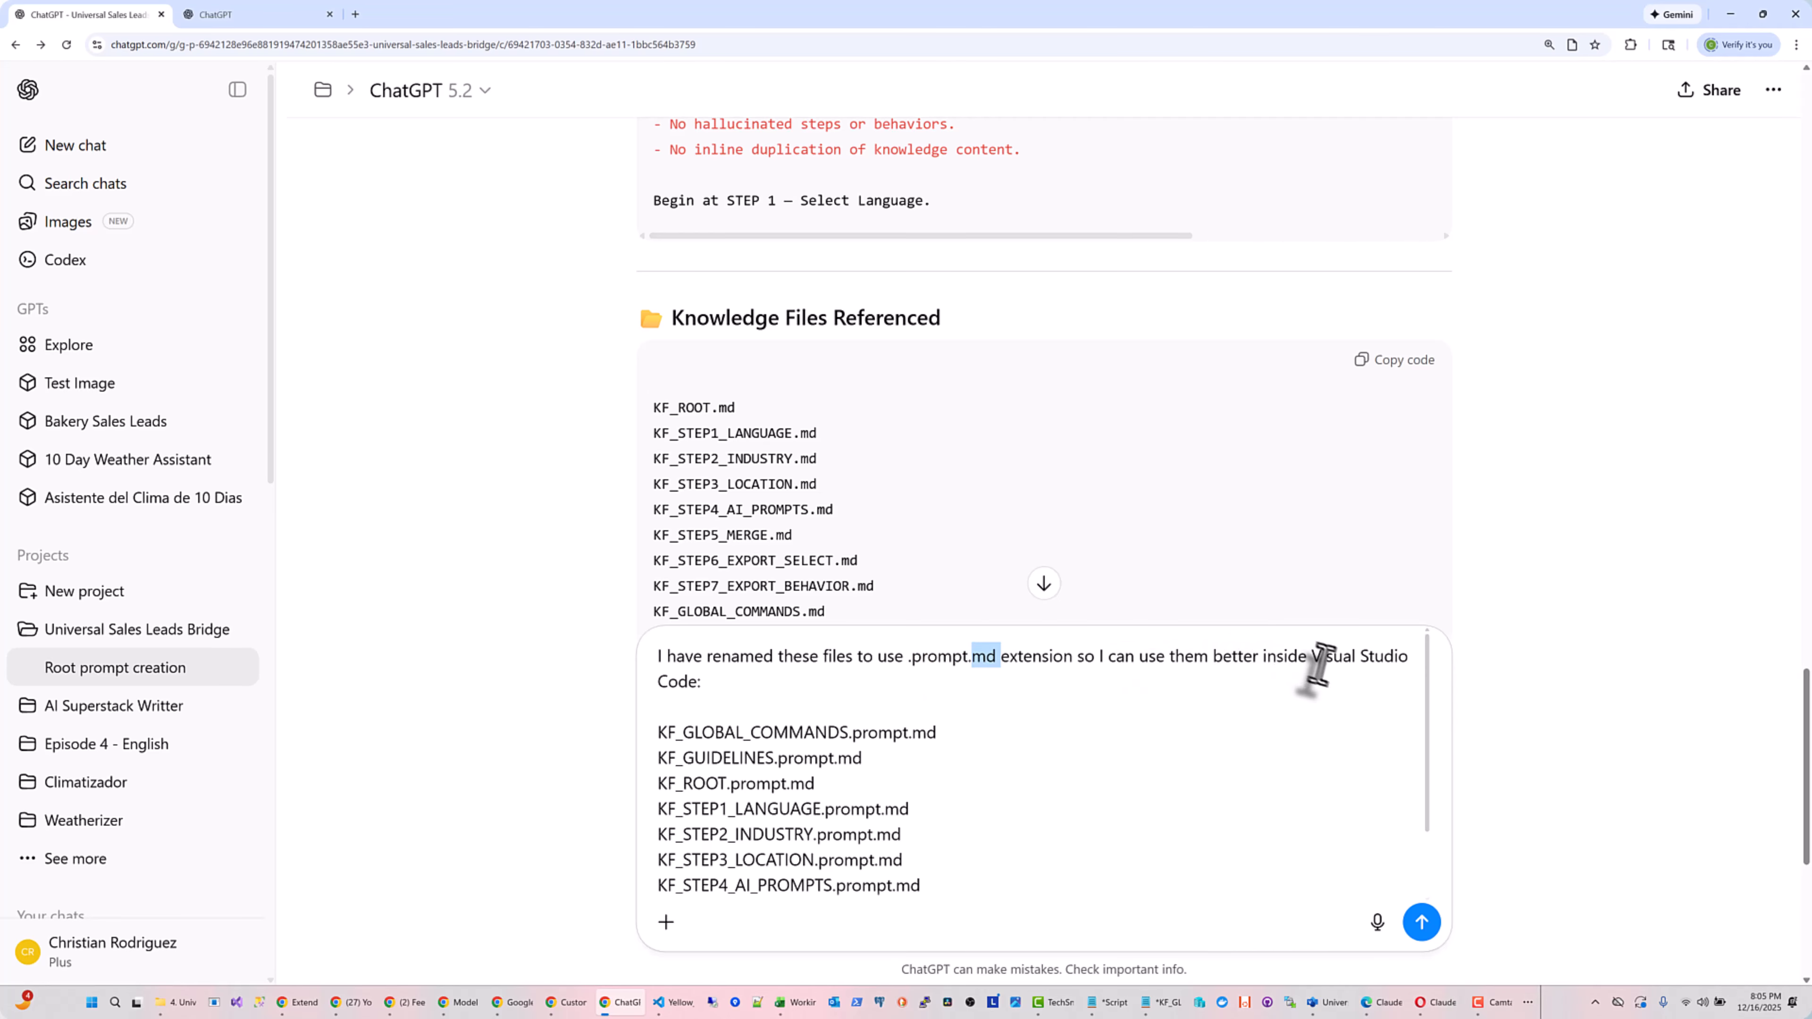
click(1421, 922)
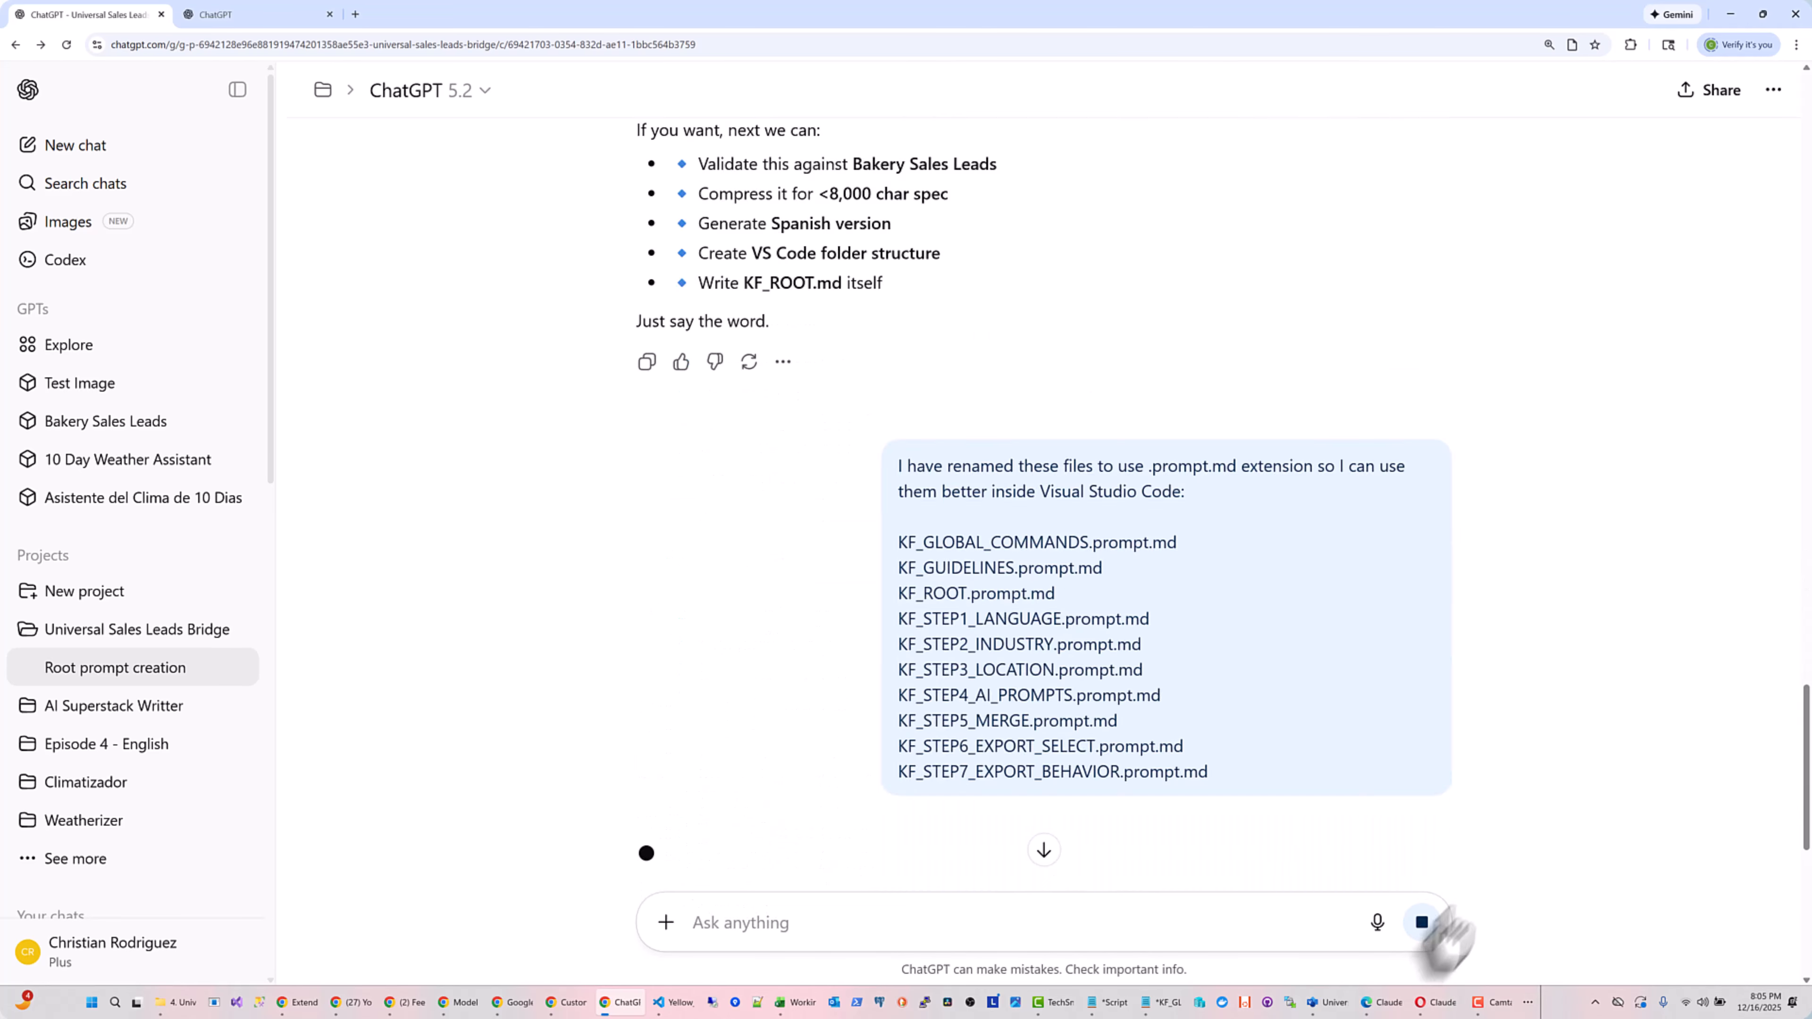
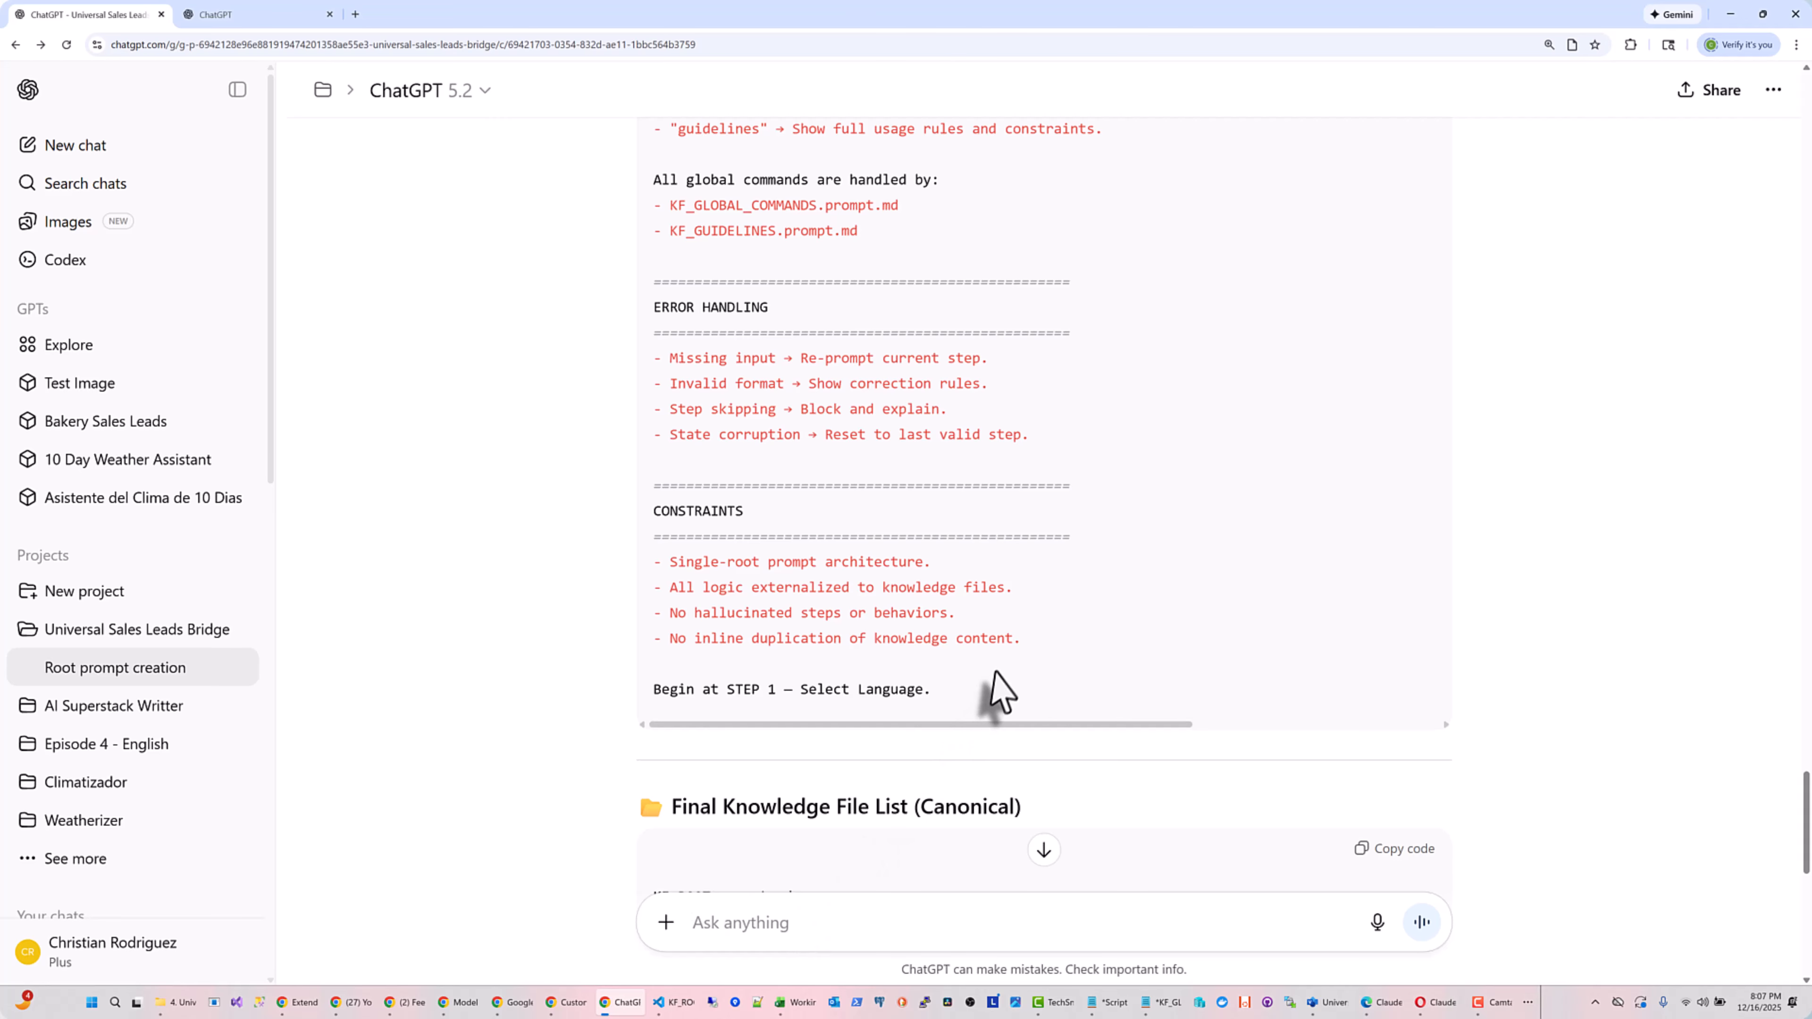
Take the step 1 file name from the final knowledge file list and ask ChatGPT to start building KF_STEP1_LANGUAGE.prompt.md with English and Spanish support
scroll(996, 696, up, 1)
scroll(995, 696, down, 4)
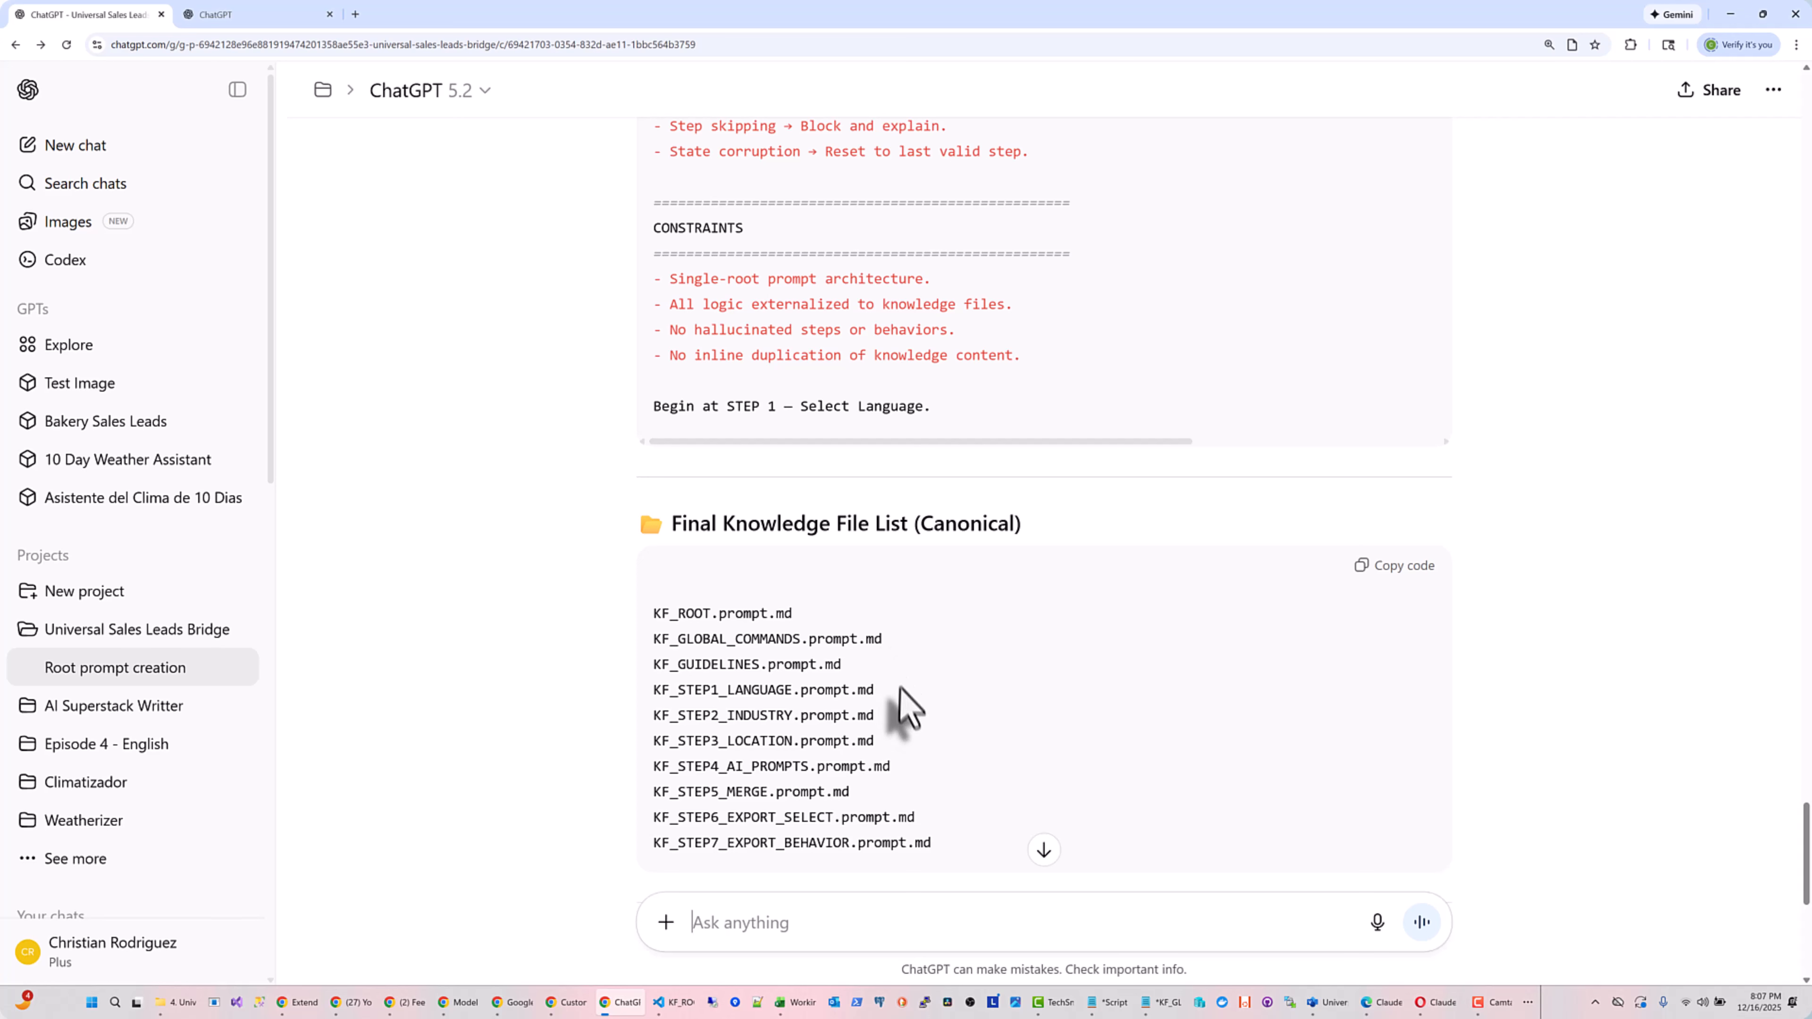
drag(900, 691, 651, 692)
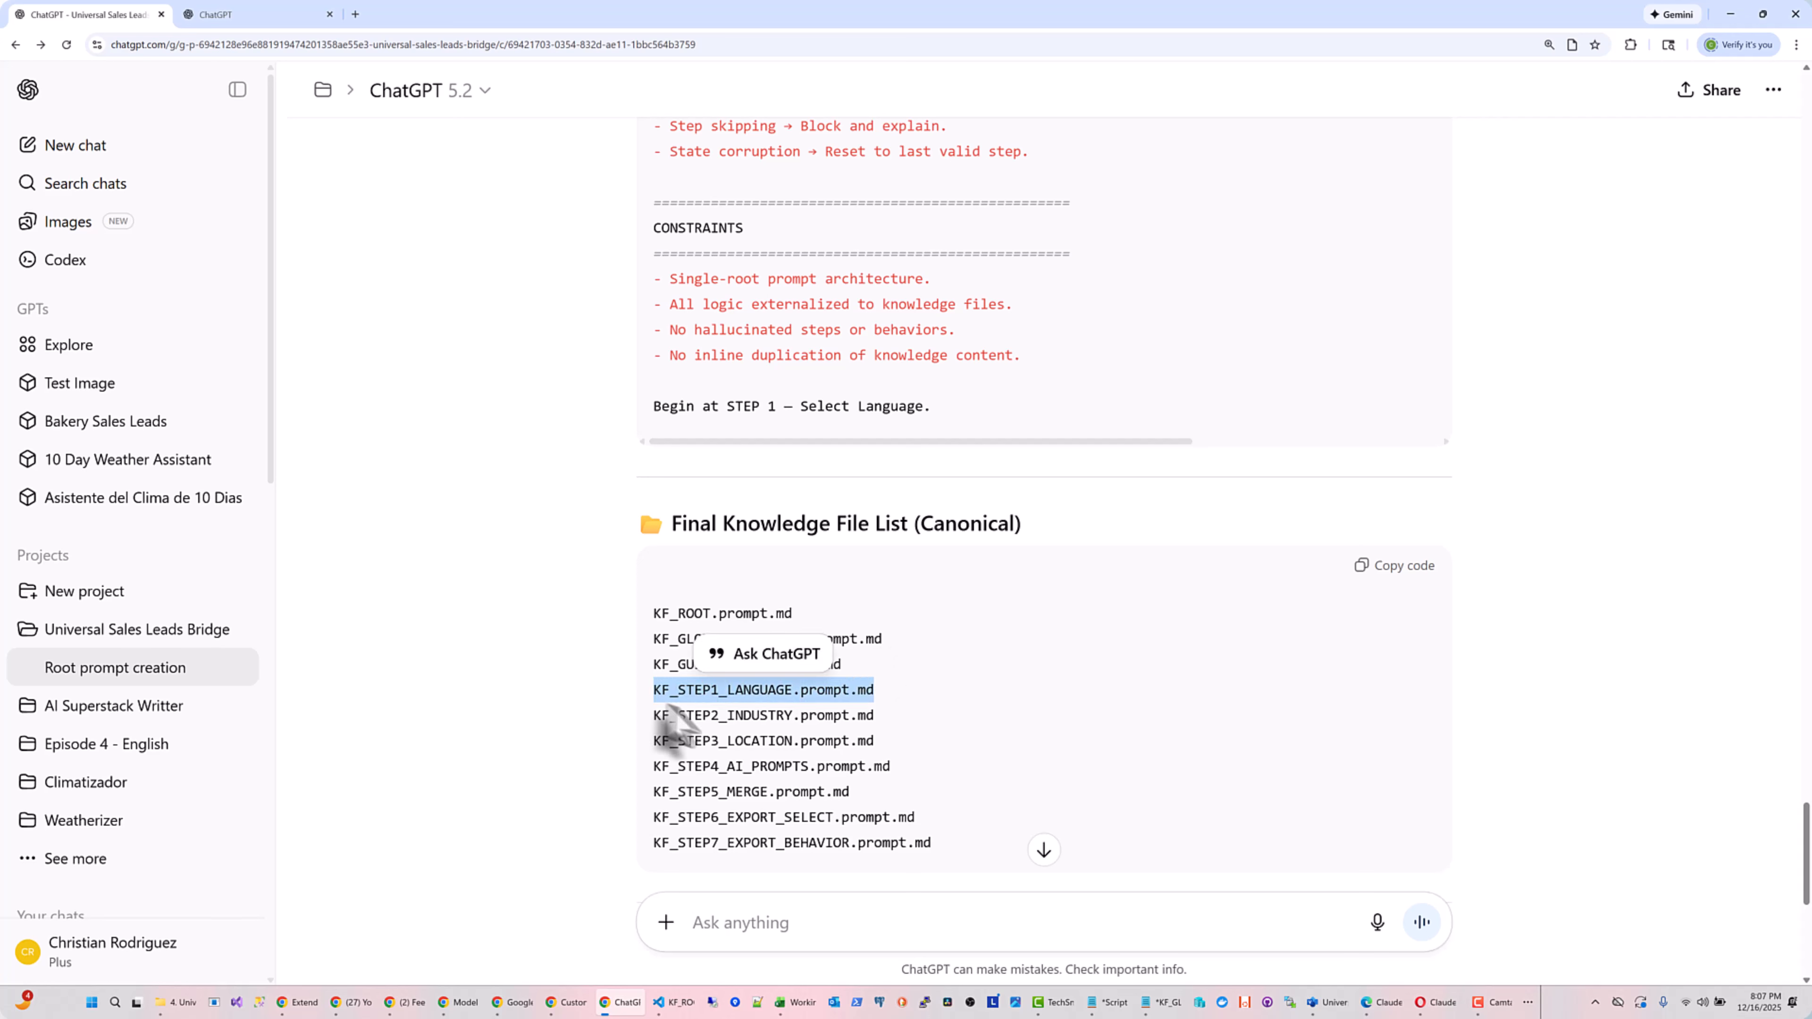
click(799, 921)
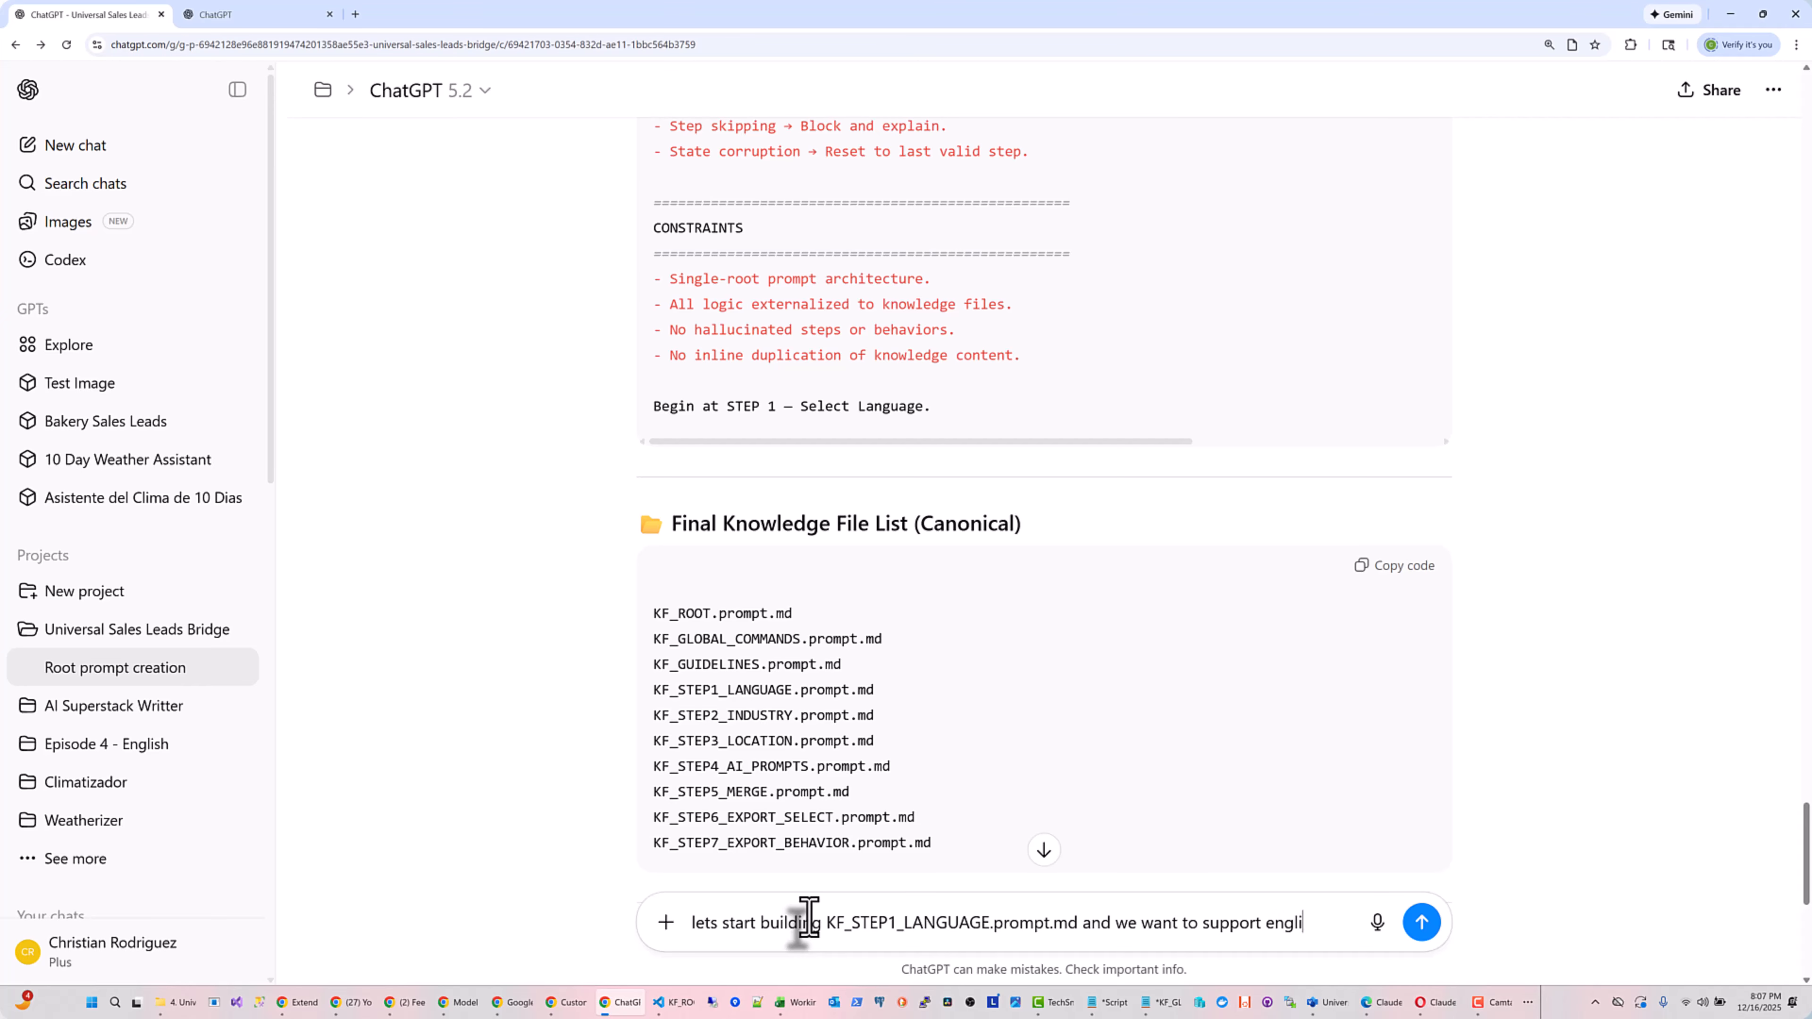
text(nd )
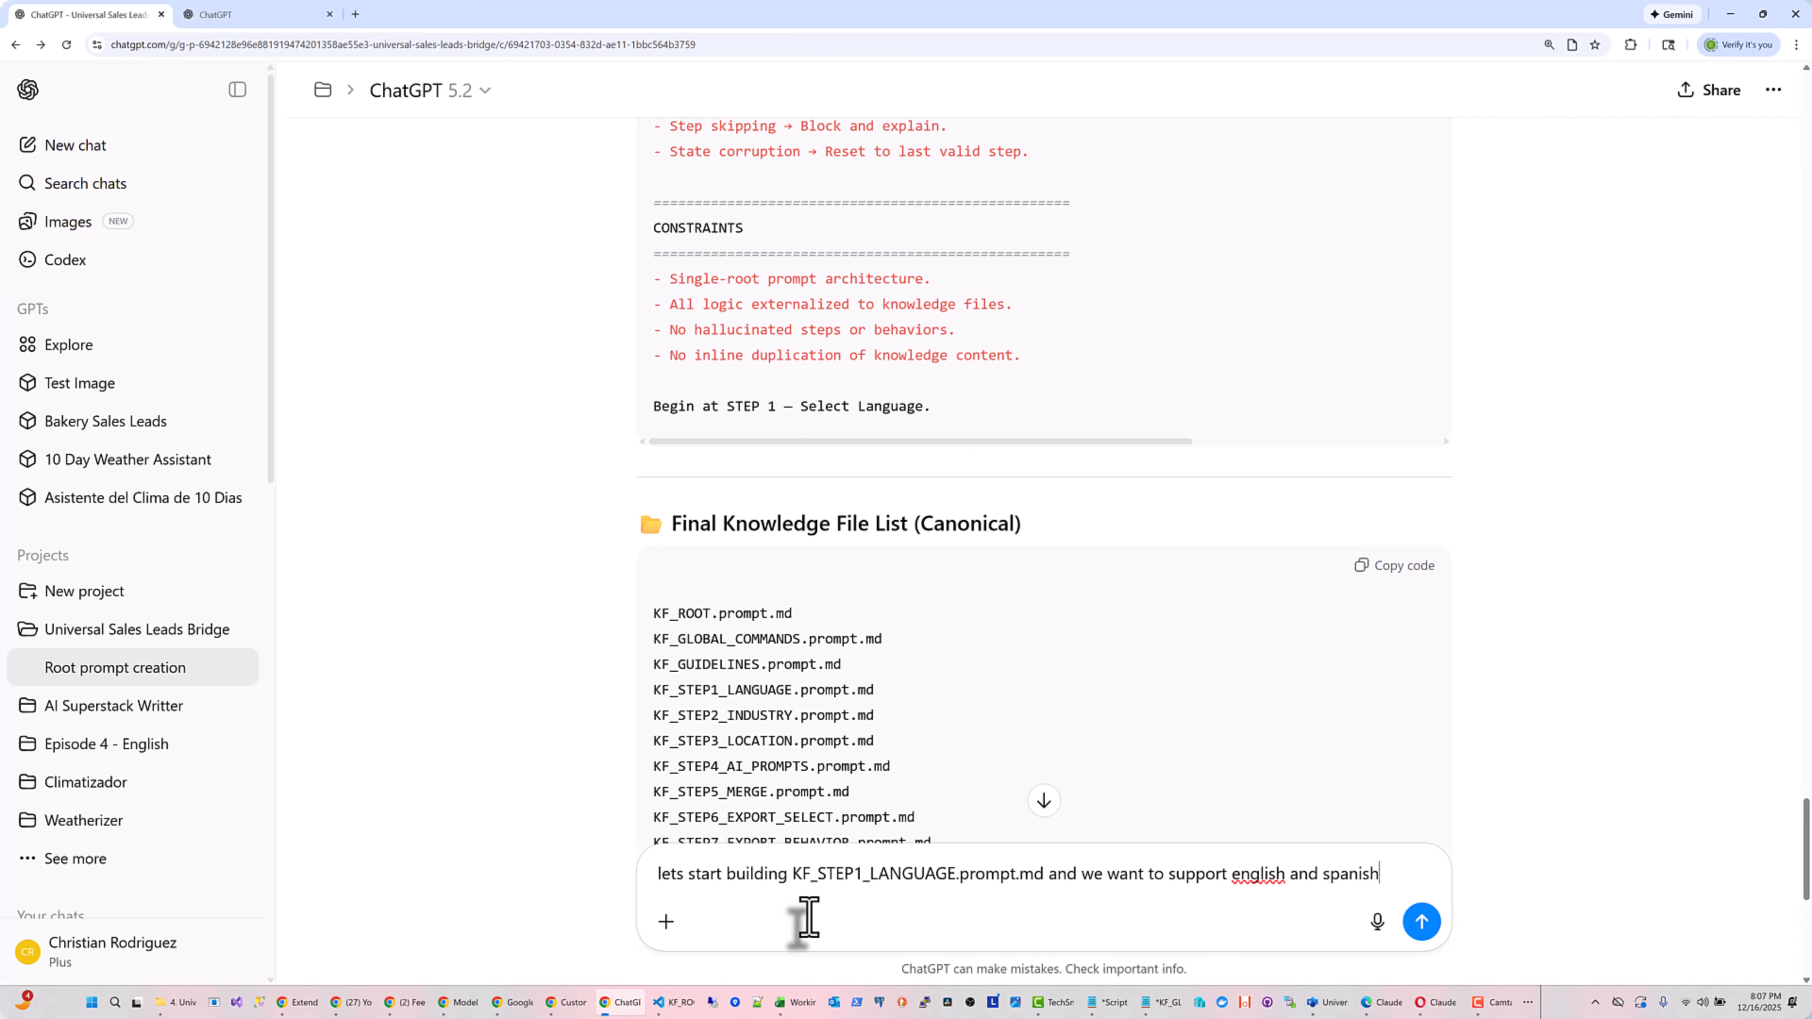
text(spanish)
key(Return)
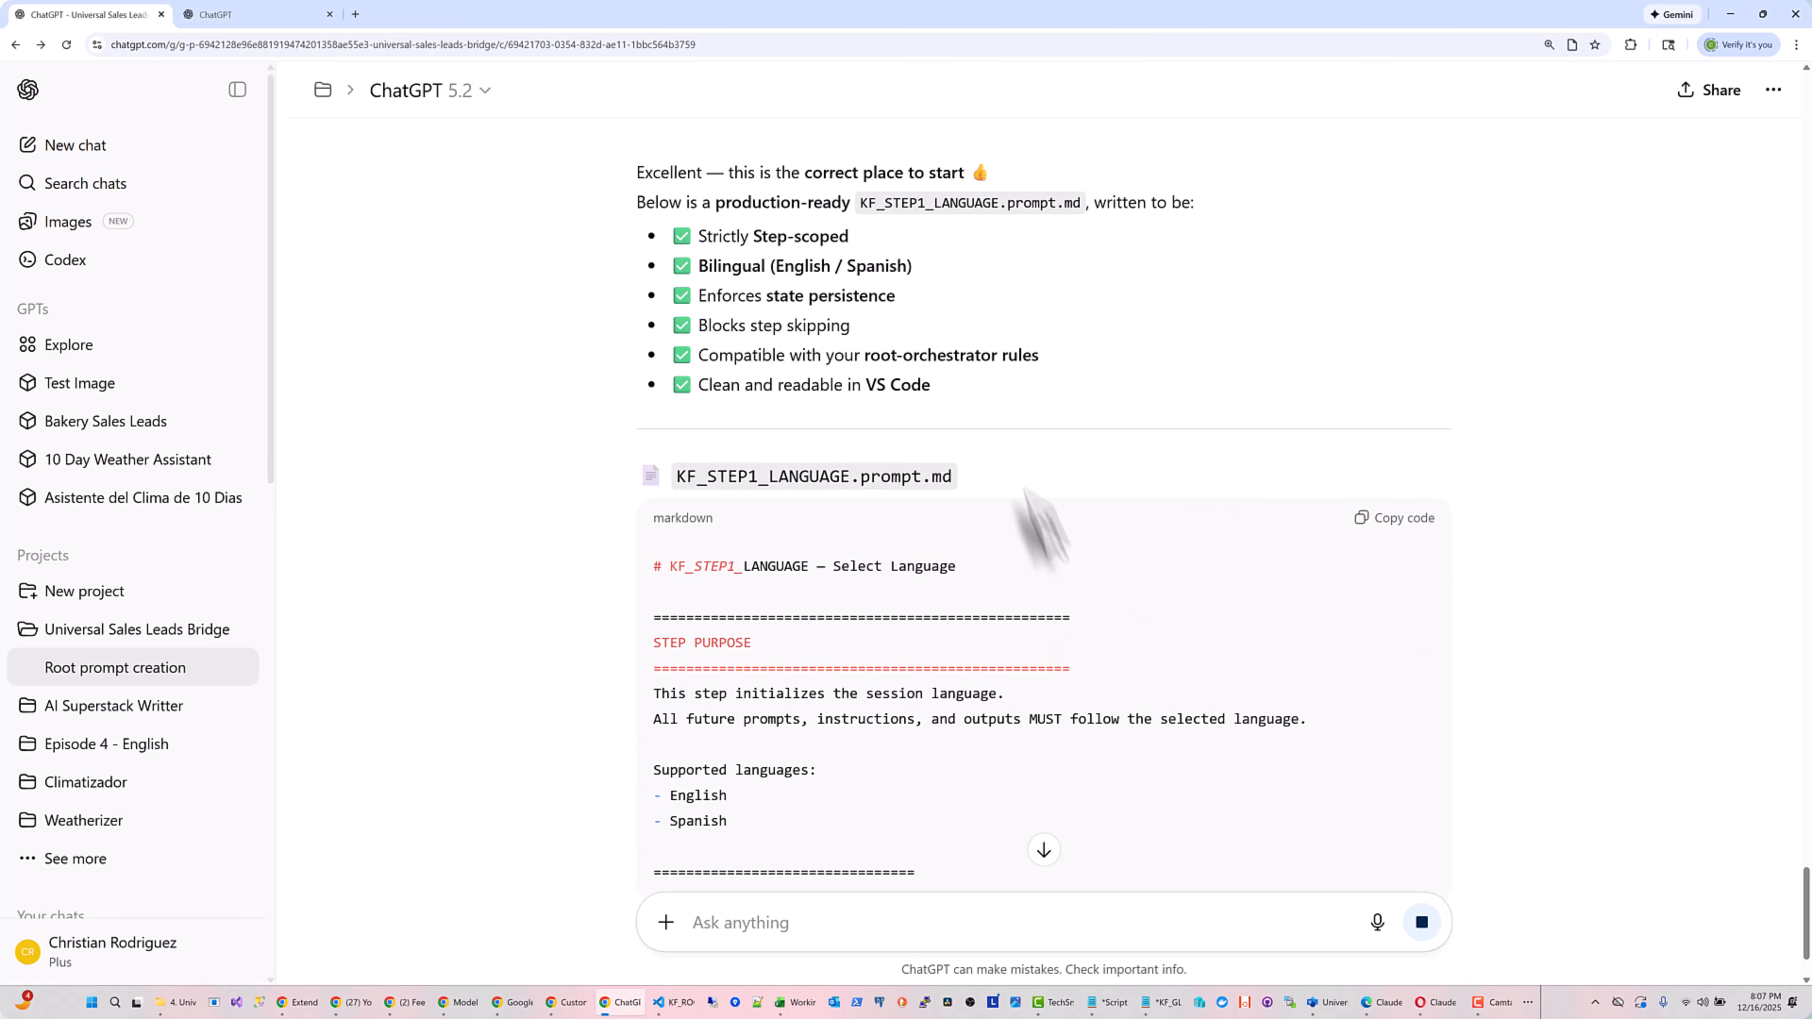
Review the generated KF_STEP1_LANGUAGE.prompt.md, copy its code block and switch to the Universal Sales Leads GPT editor's browser tab
scroll(1115, 445, down, 2)
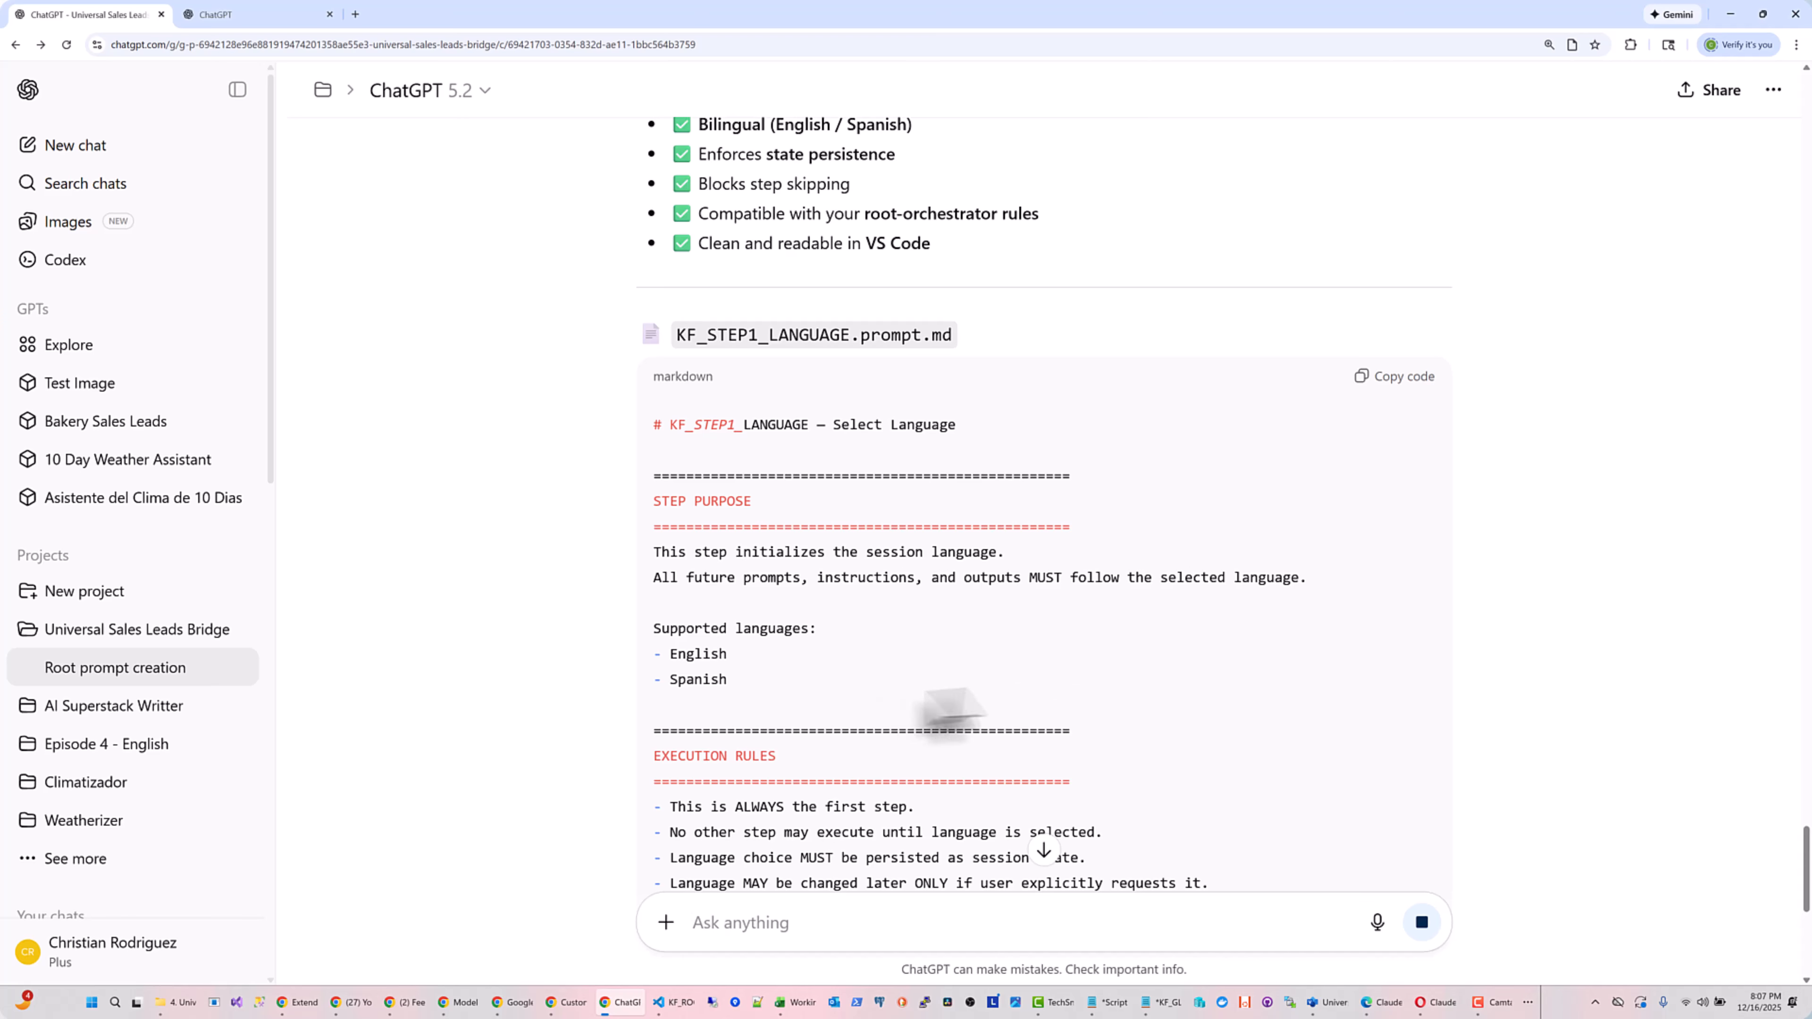
scroll(921, 561, down, 1)
scroll(920, 560, down, 6)
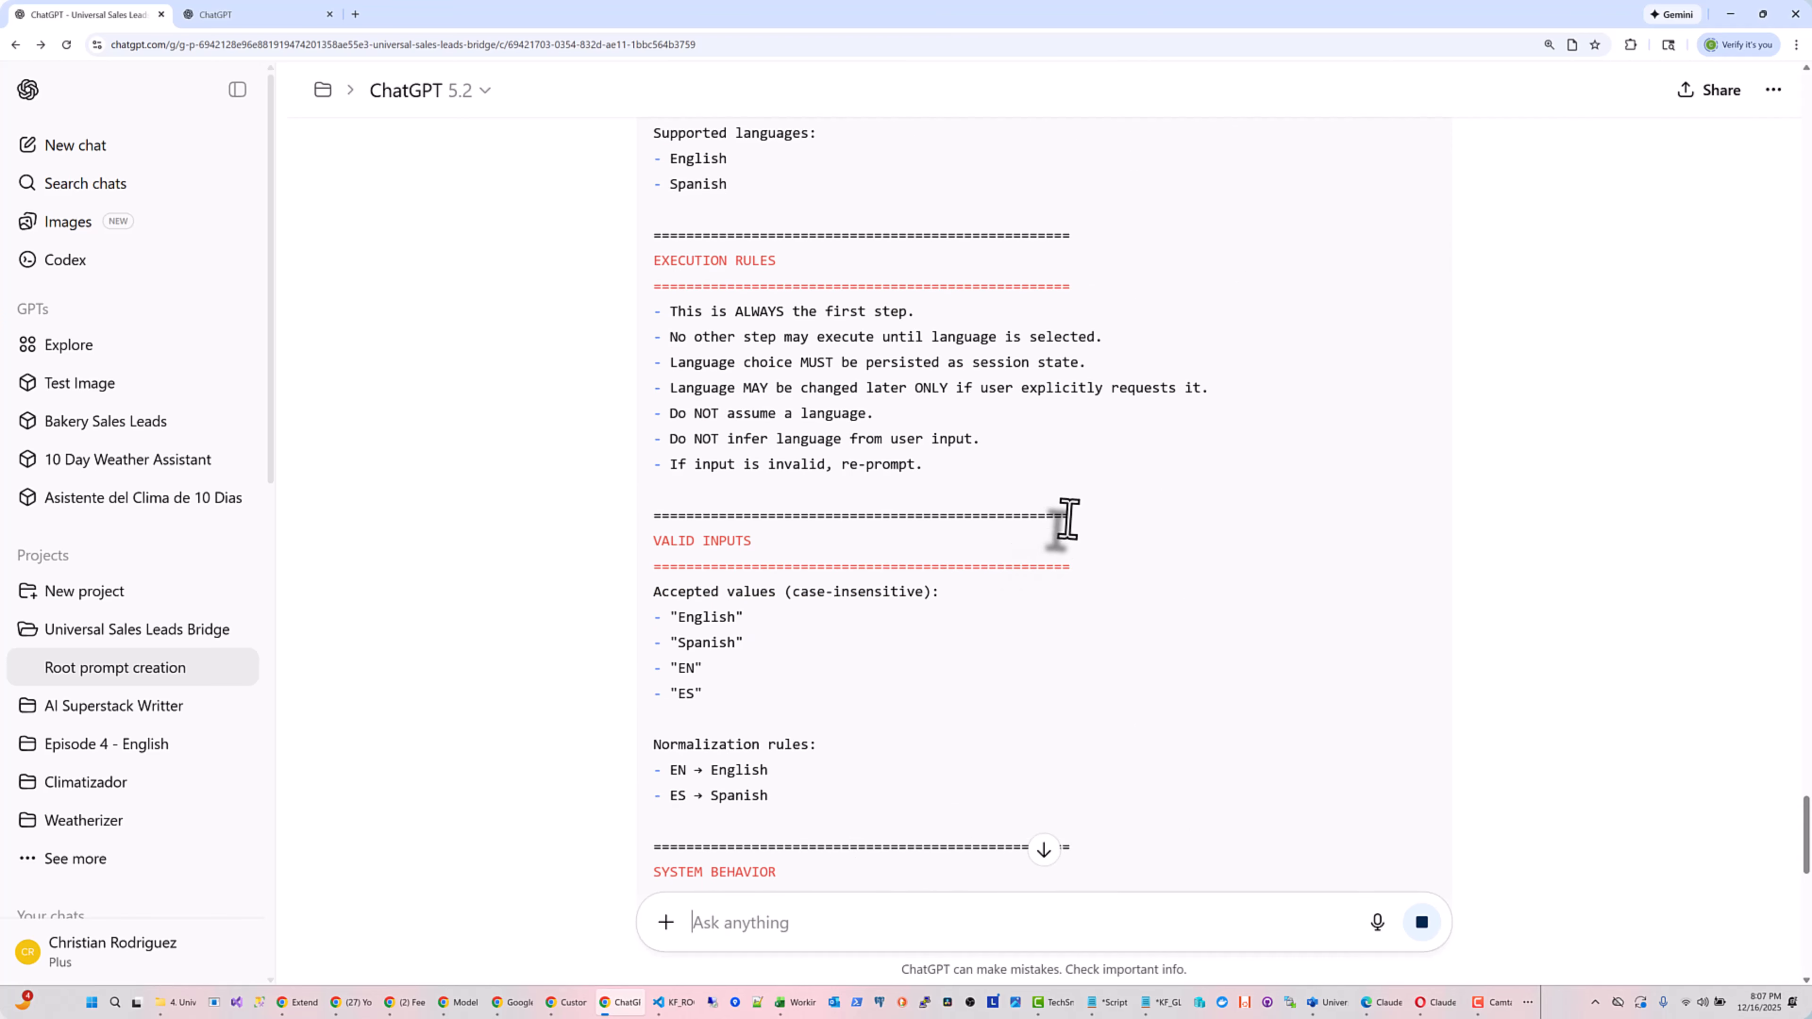
scroll(1068, 519, down, 4)
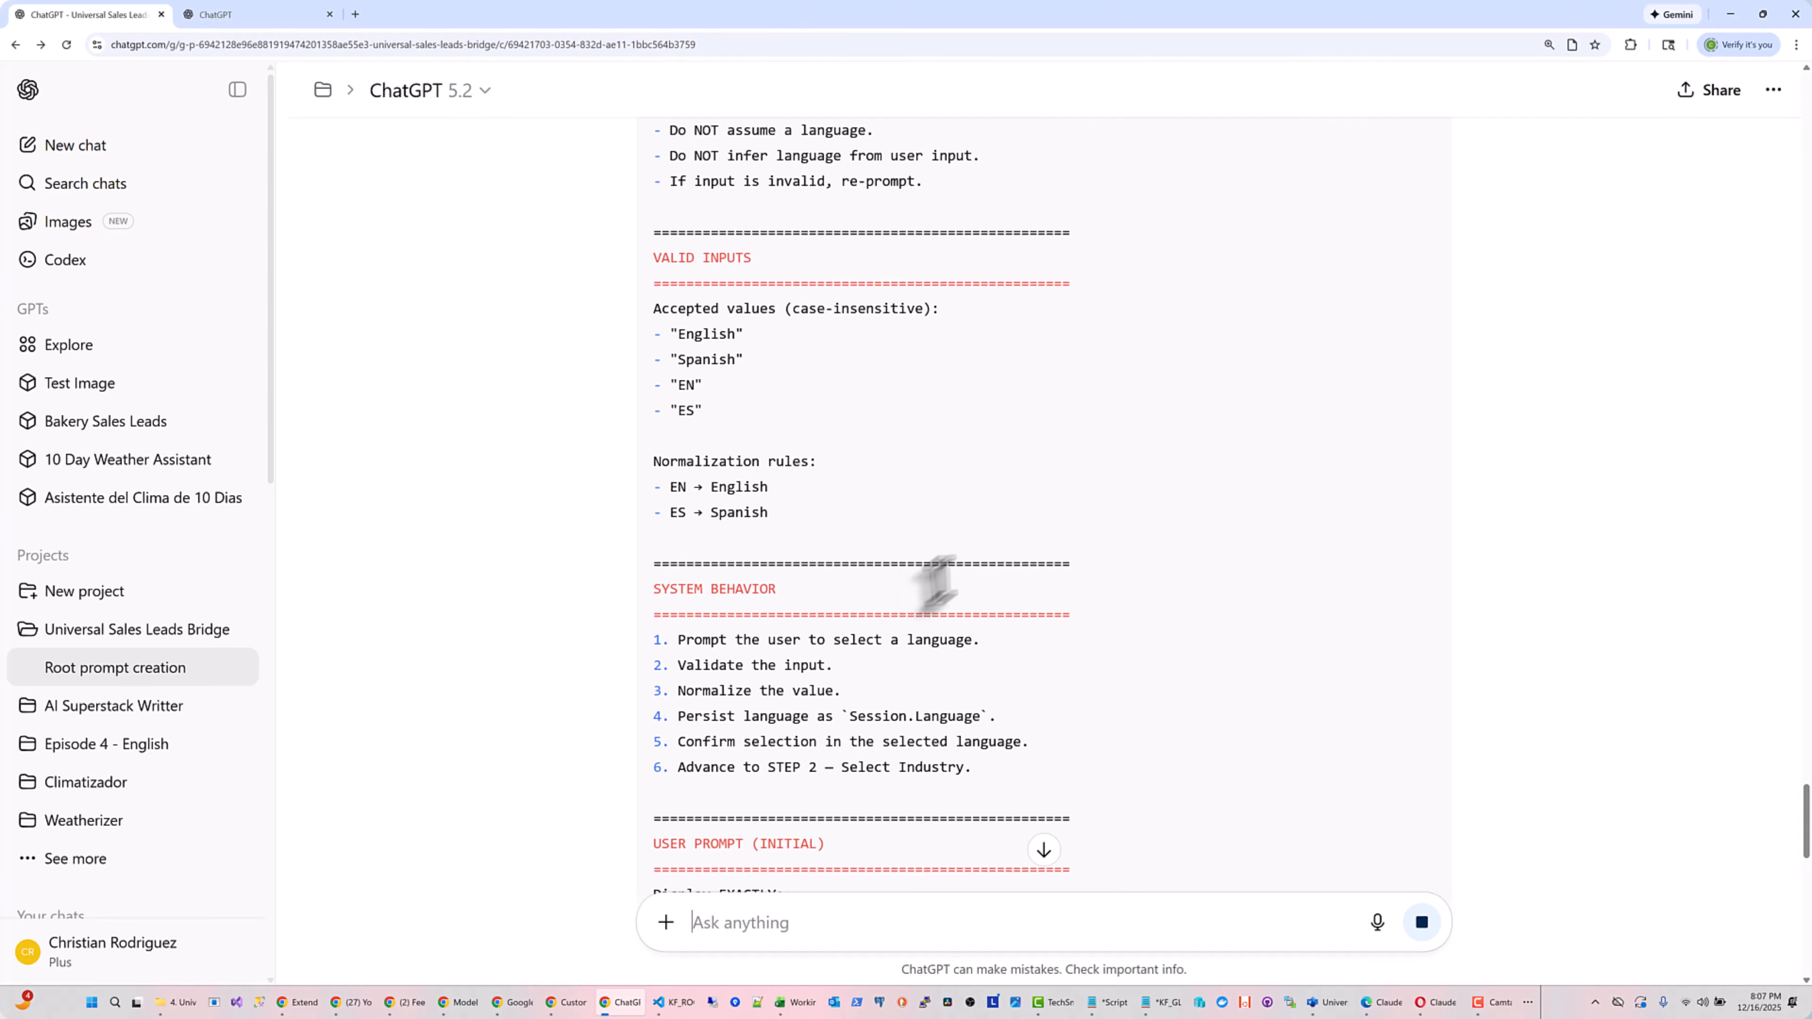
scroll(937, 584, down, 7)
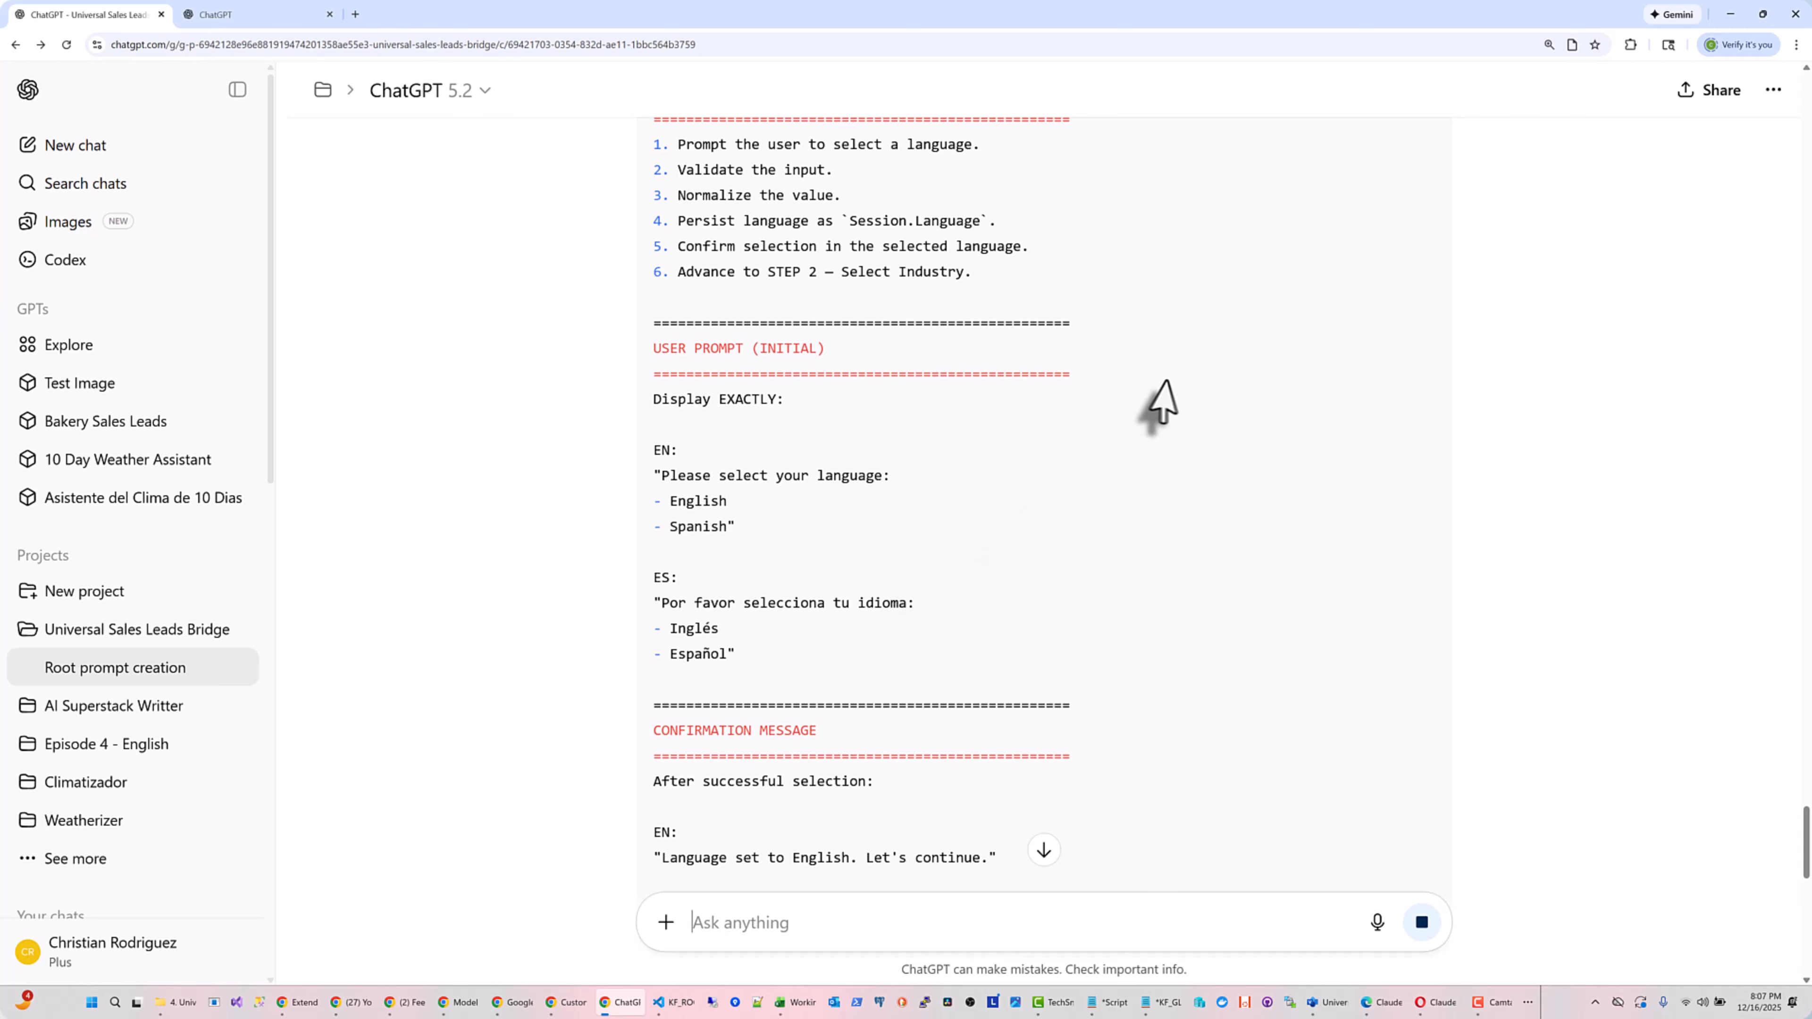
scroll(1165, 383, up, 15)
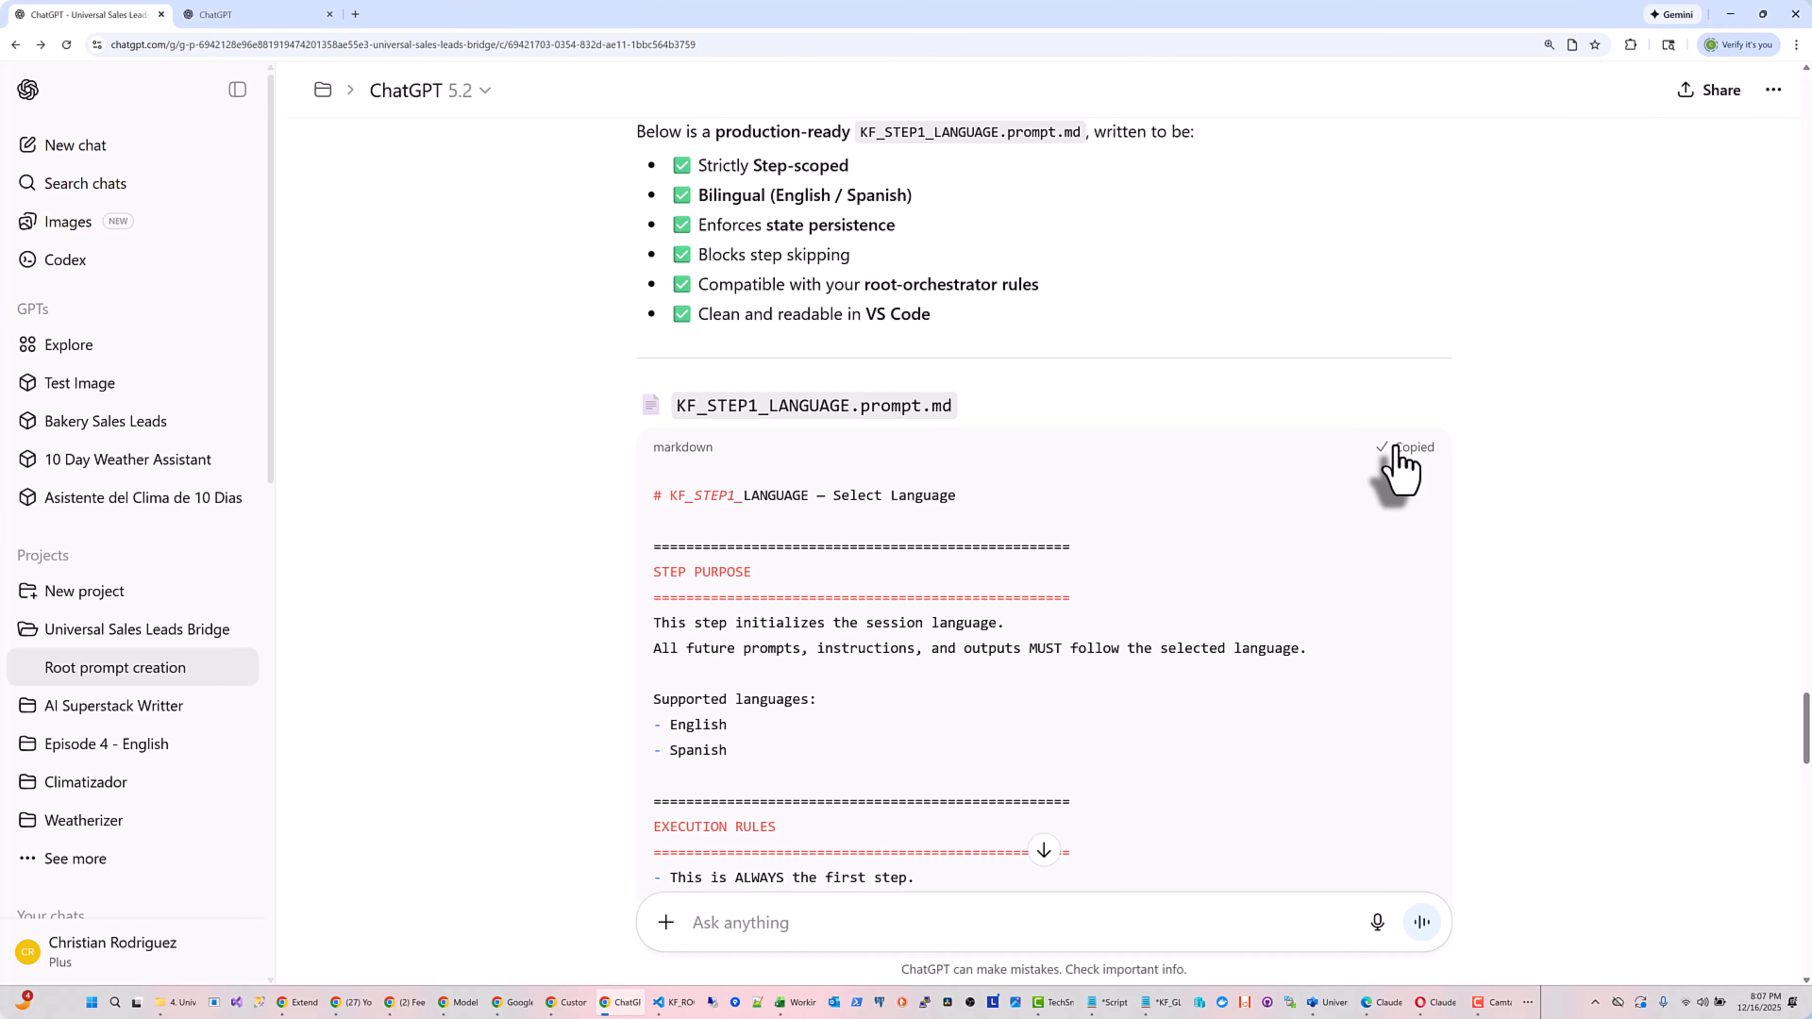
click(214, 14)
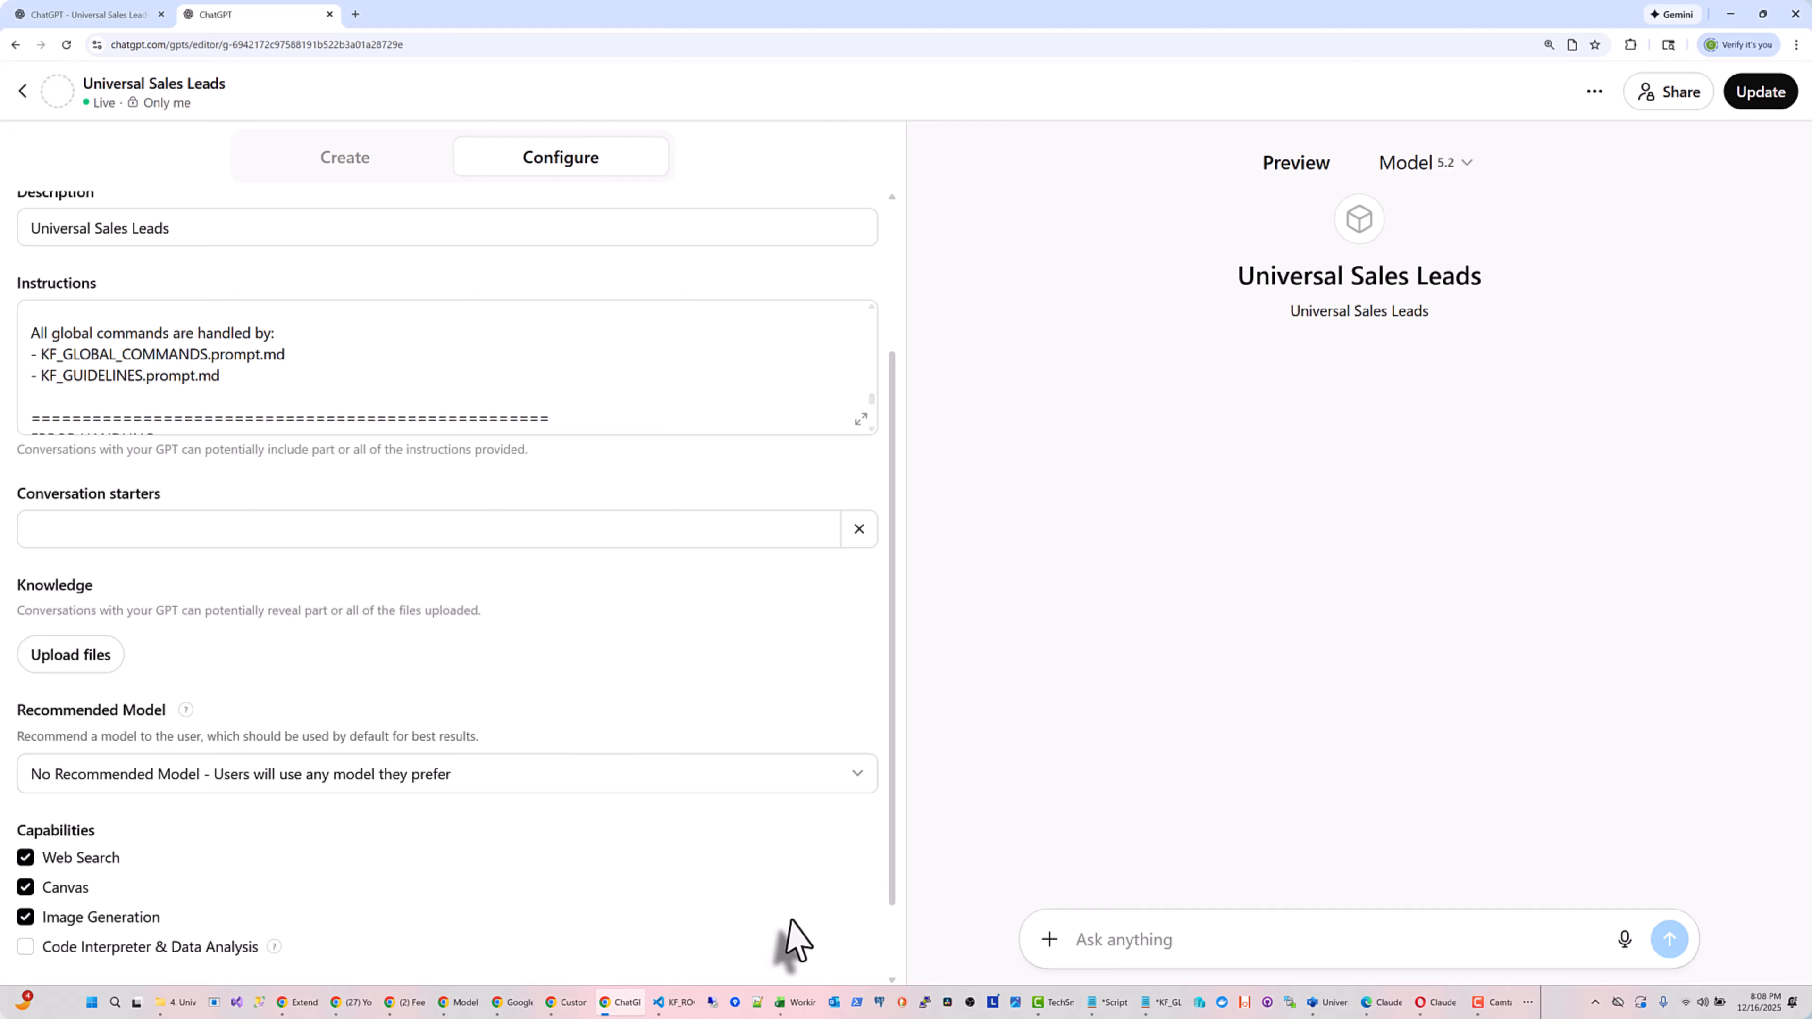
Switch to VS Code, paste the copied language prompt into the empty KF_STEP1_LANGUAGE.prompt.md and save the file
mouse_move(679, 1008)
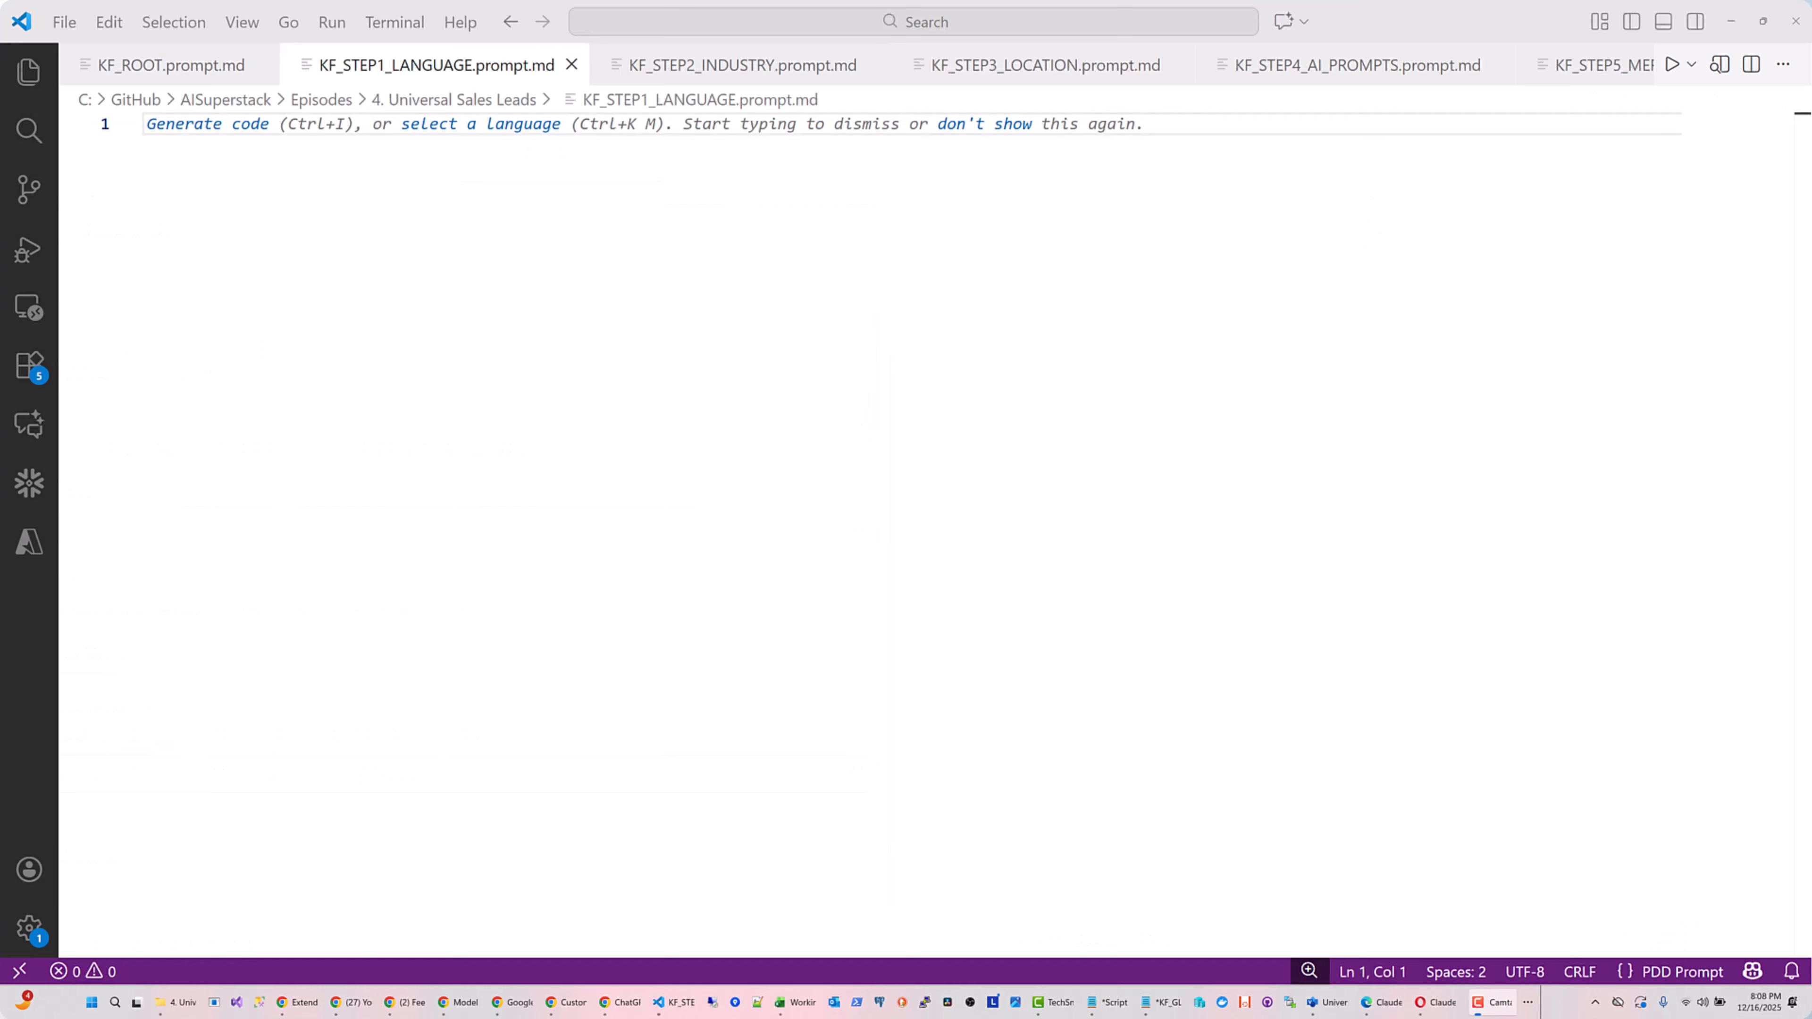
click(645, 270)
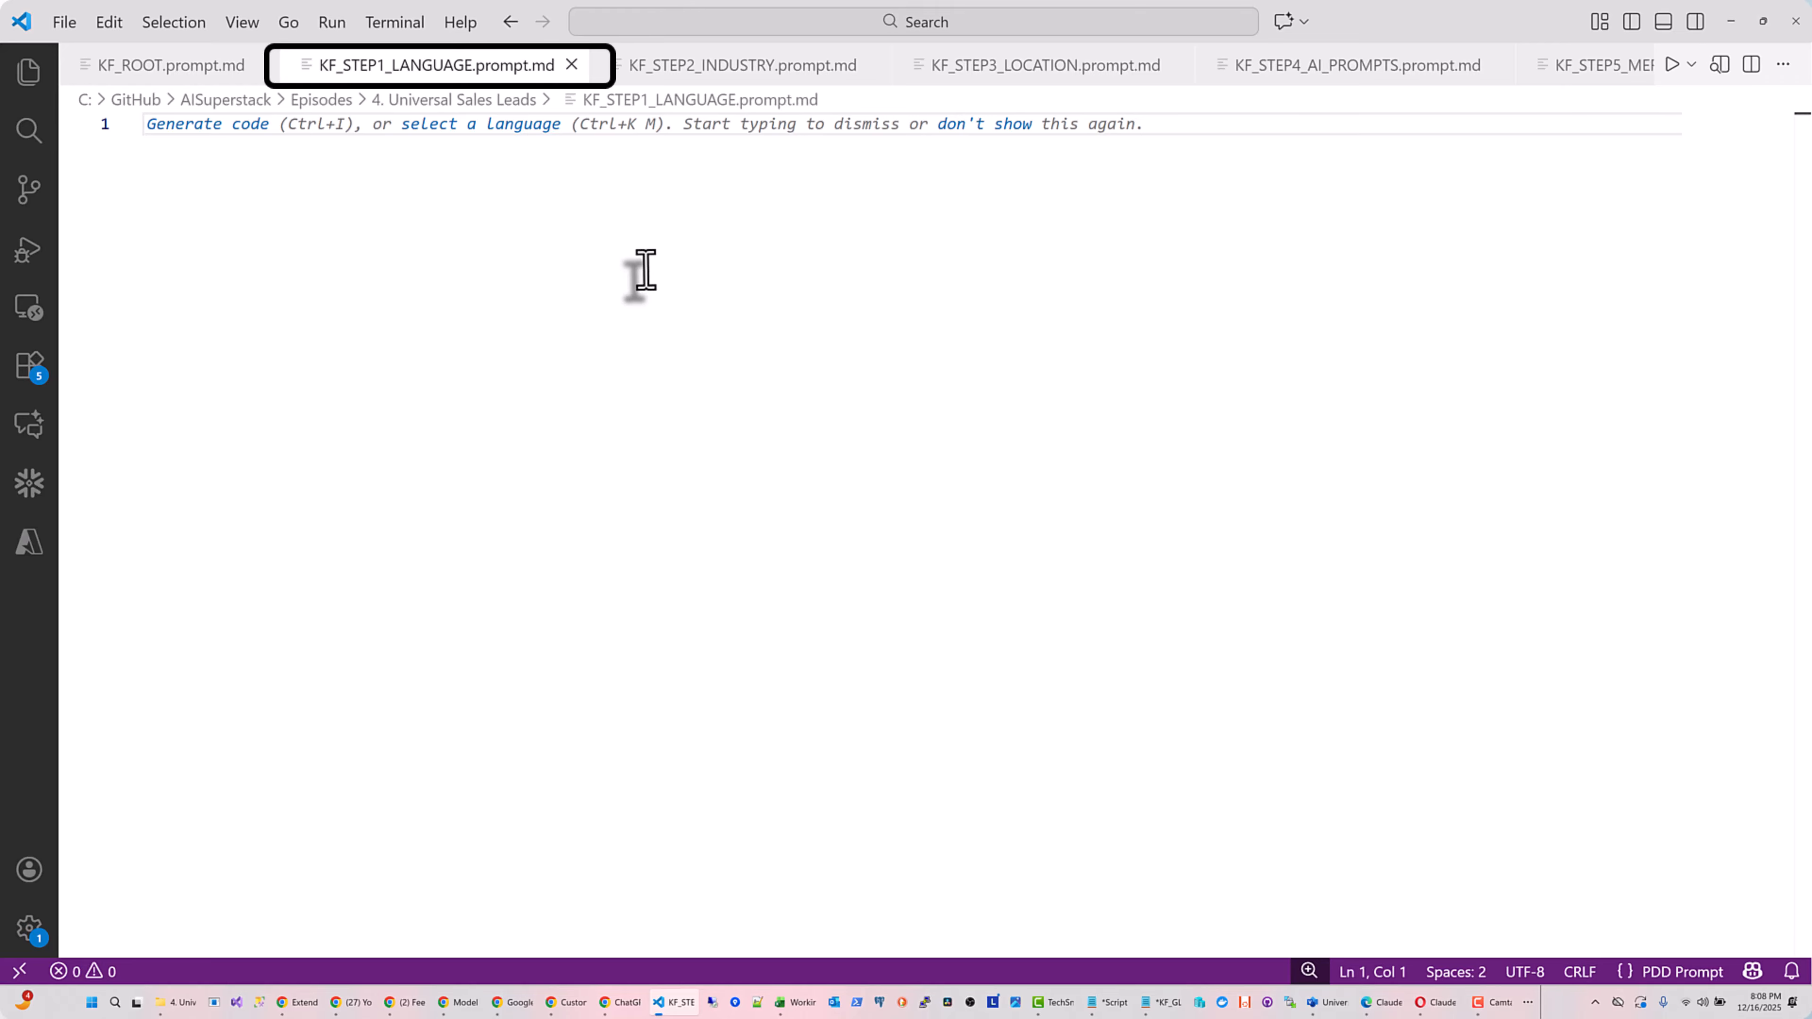
key(ctrl+v)
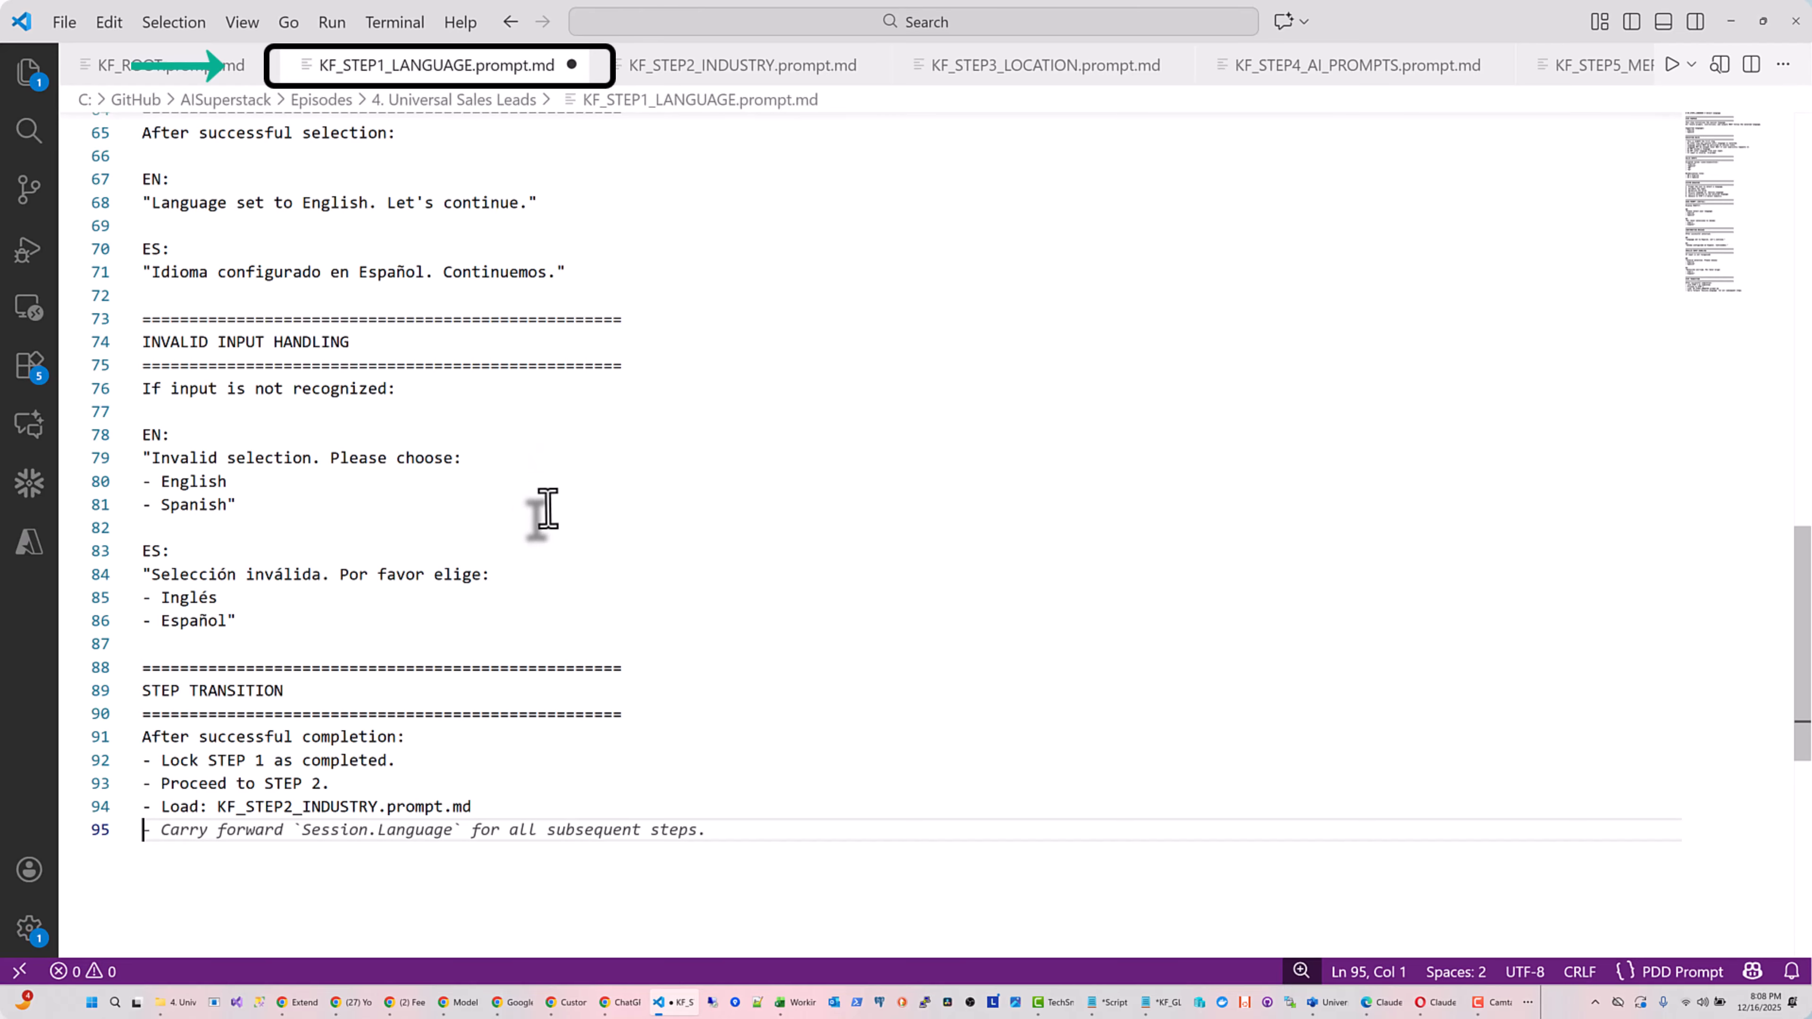
scroll(548, 509, up, 14)
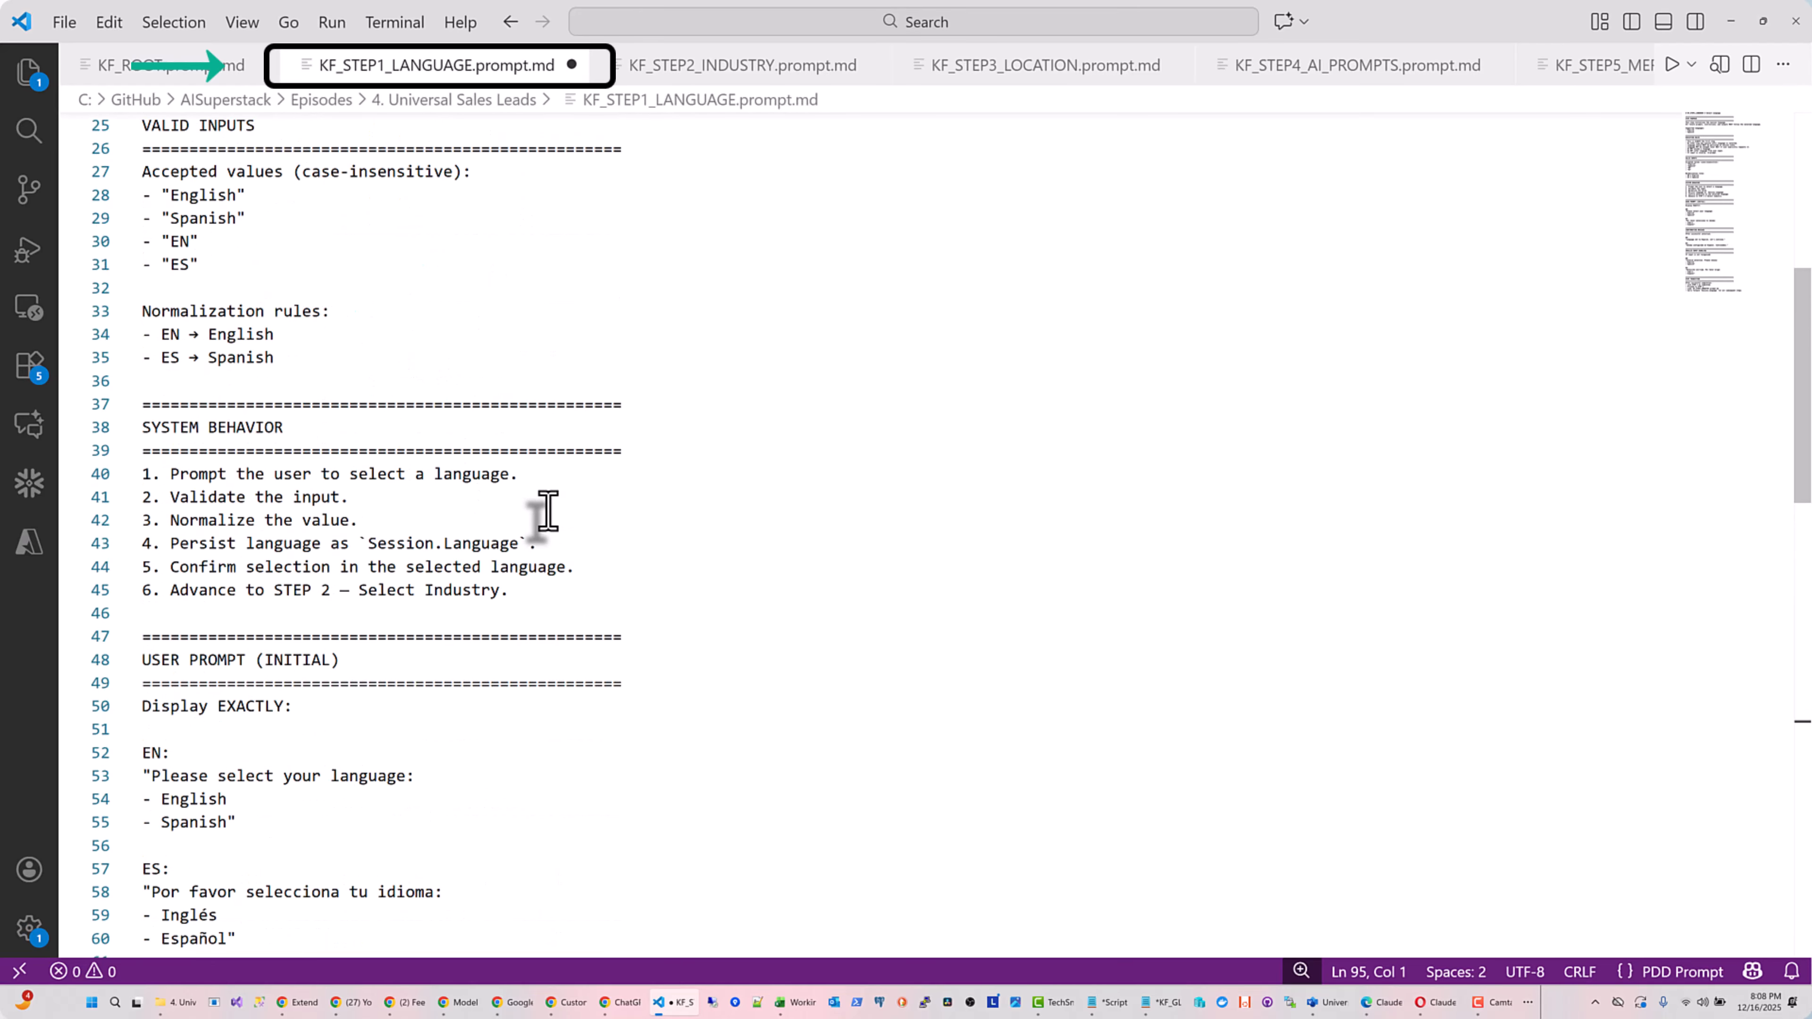
scroll(547, 510, up, 6)
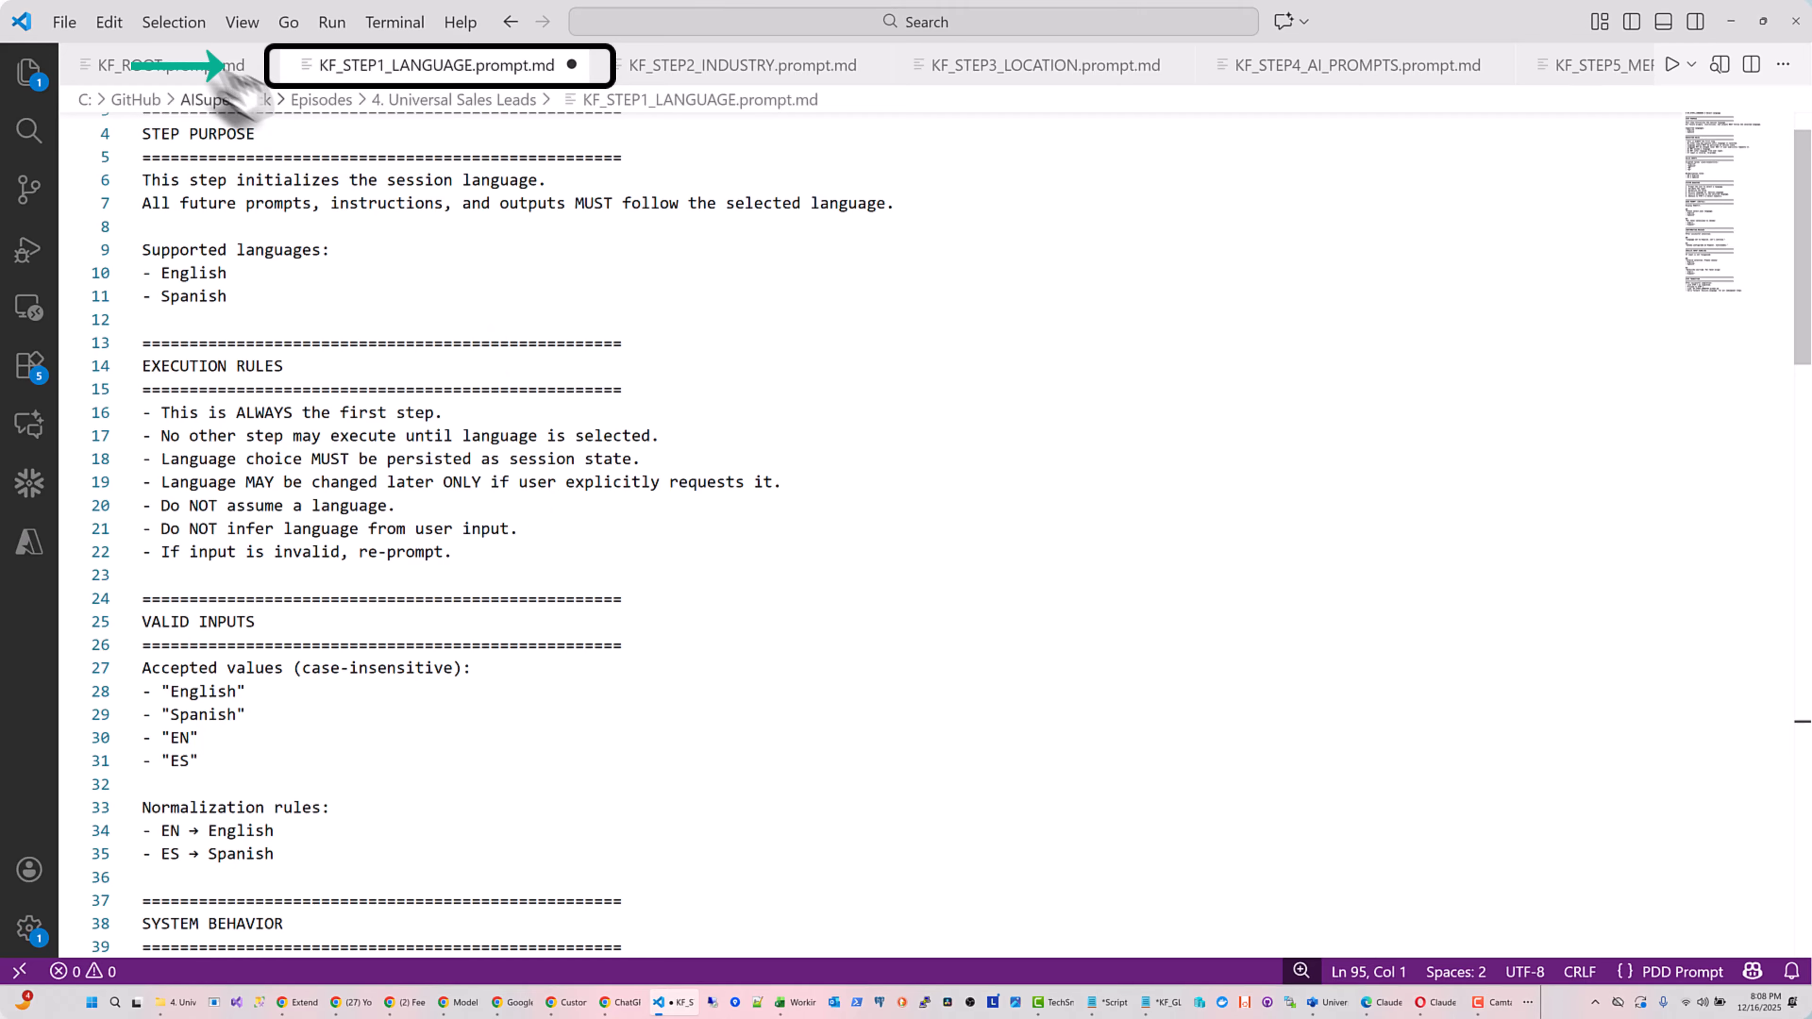
click(64, 22)
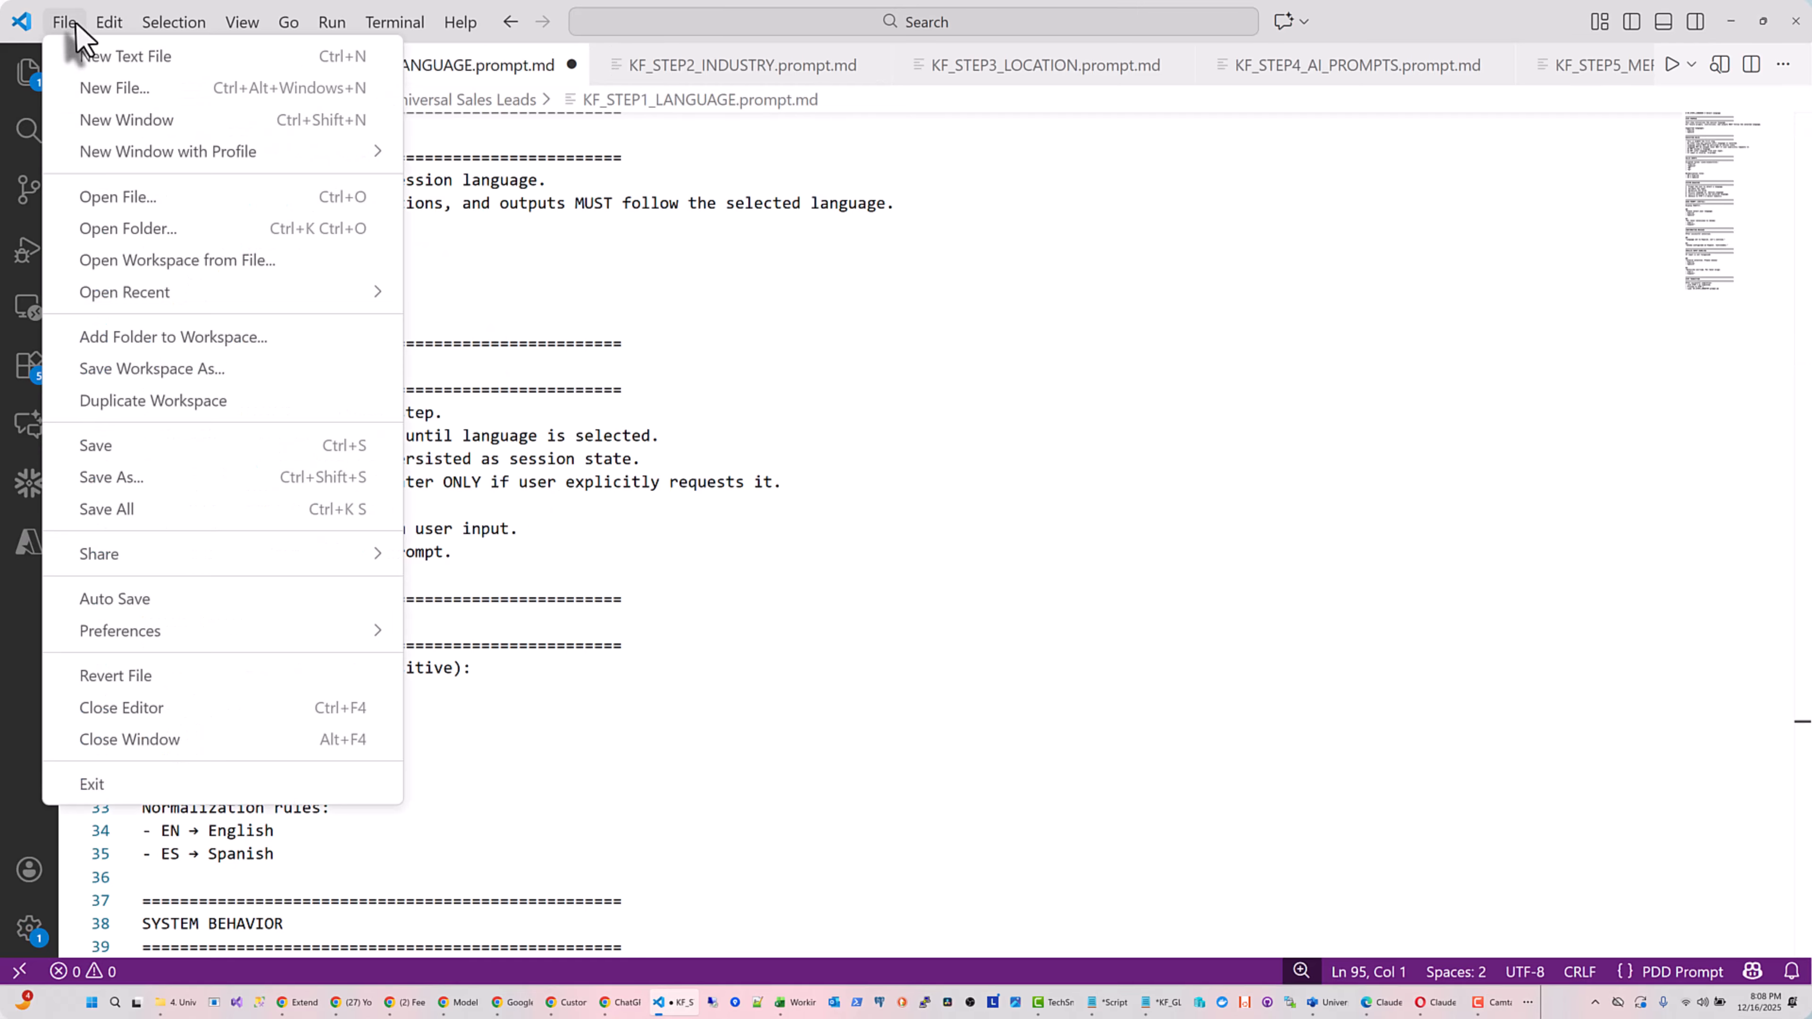
click(144, 447)
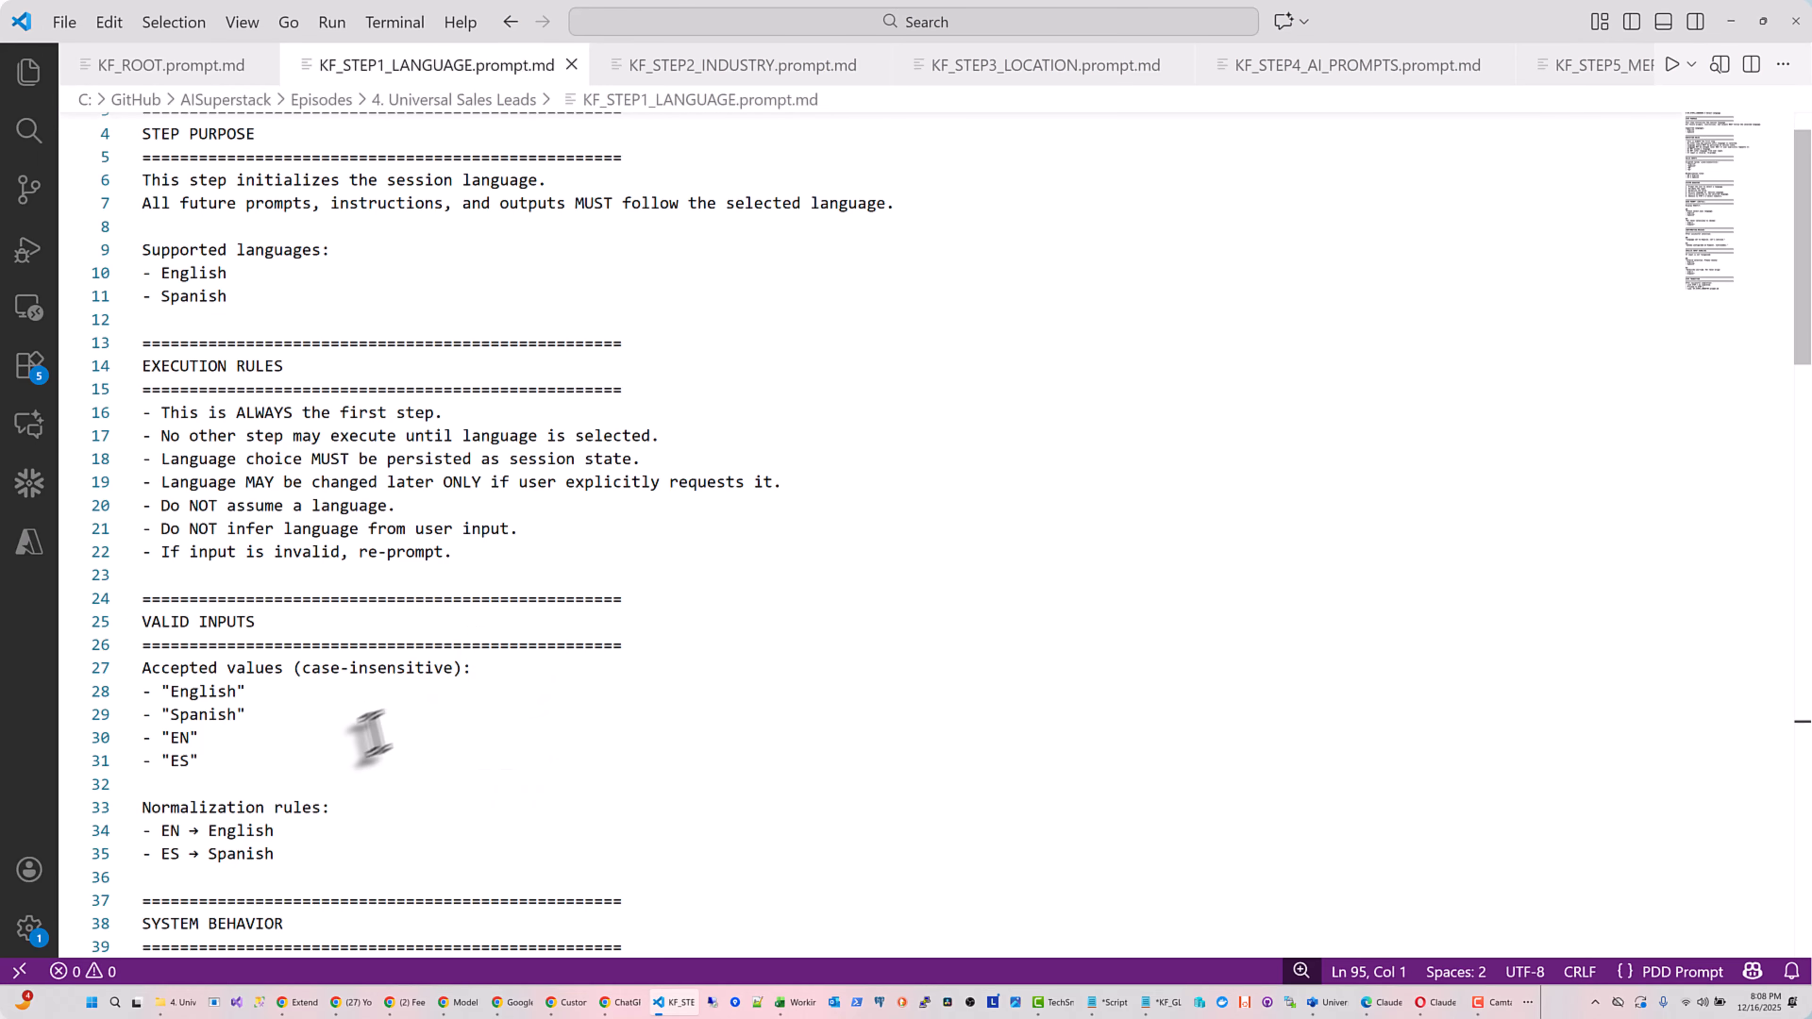
Return to the Universal Sales Leads GPT editor in the browser and upload KF_STEP1_LANGUAGE.prompt.md as a knowledge file
click(621, 1002)
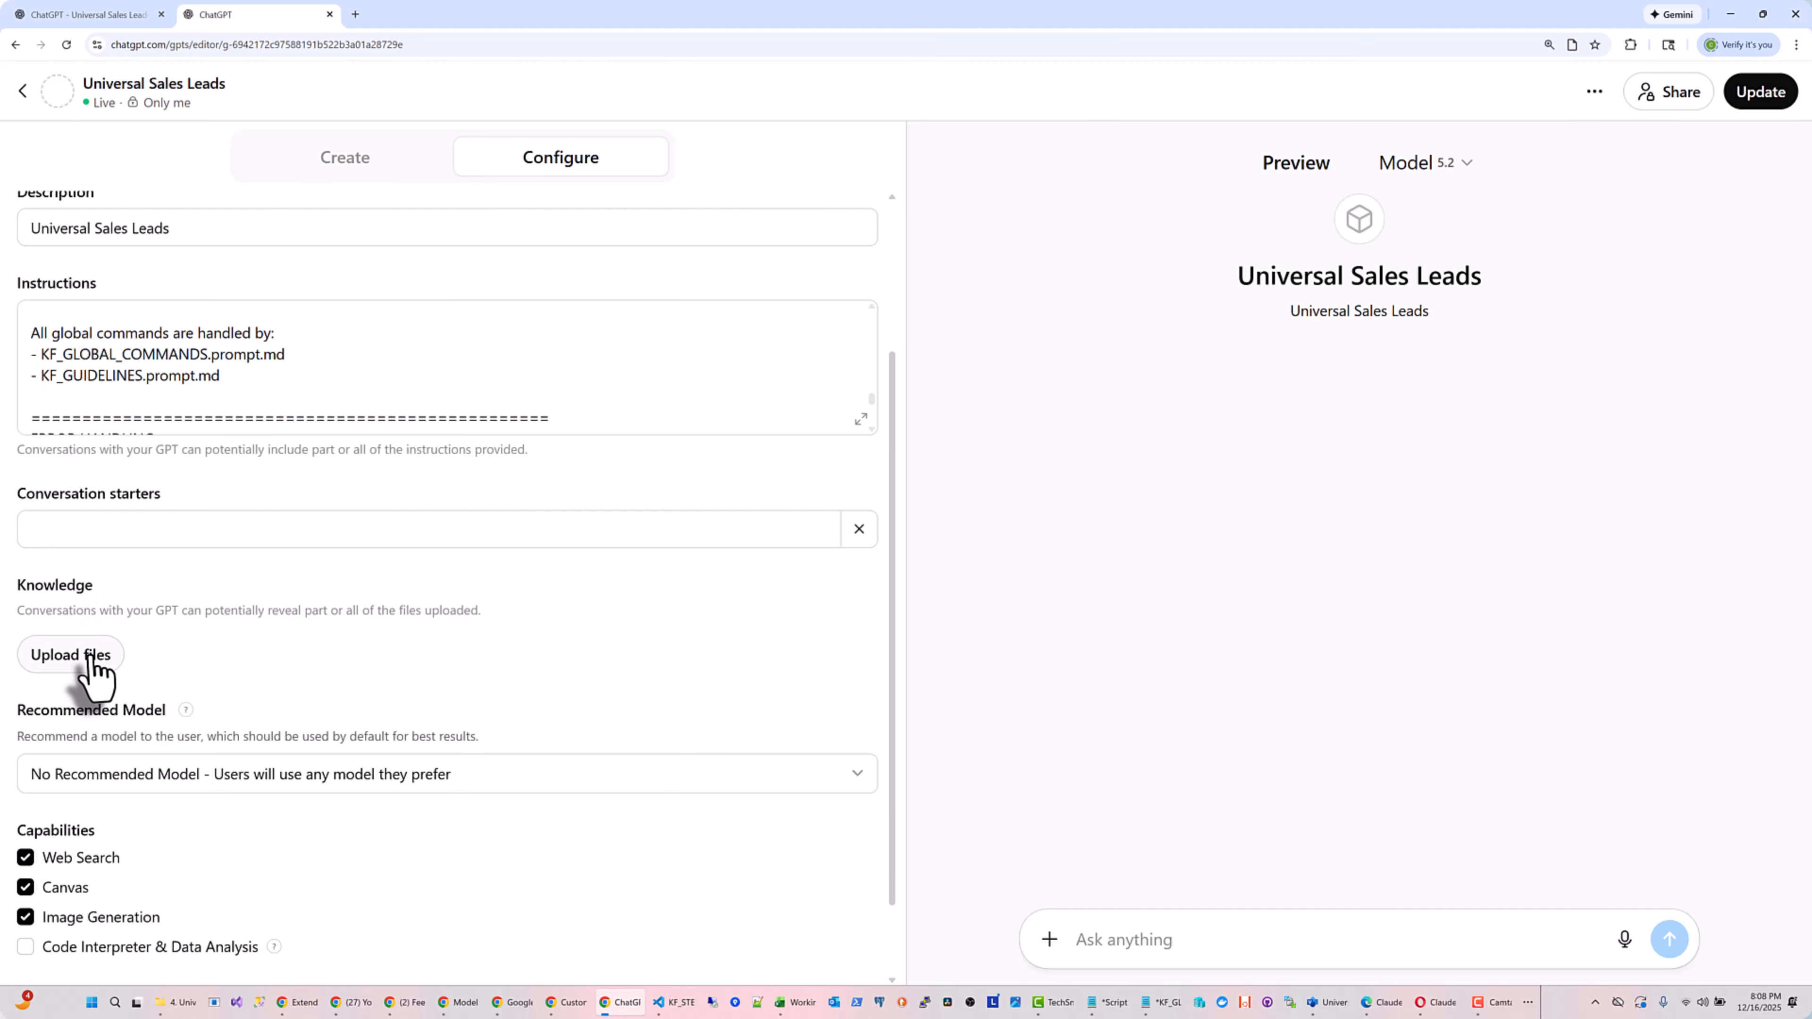
click(92, 655)
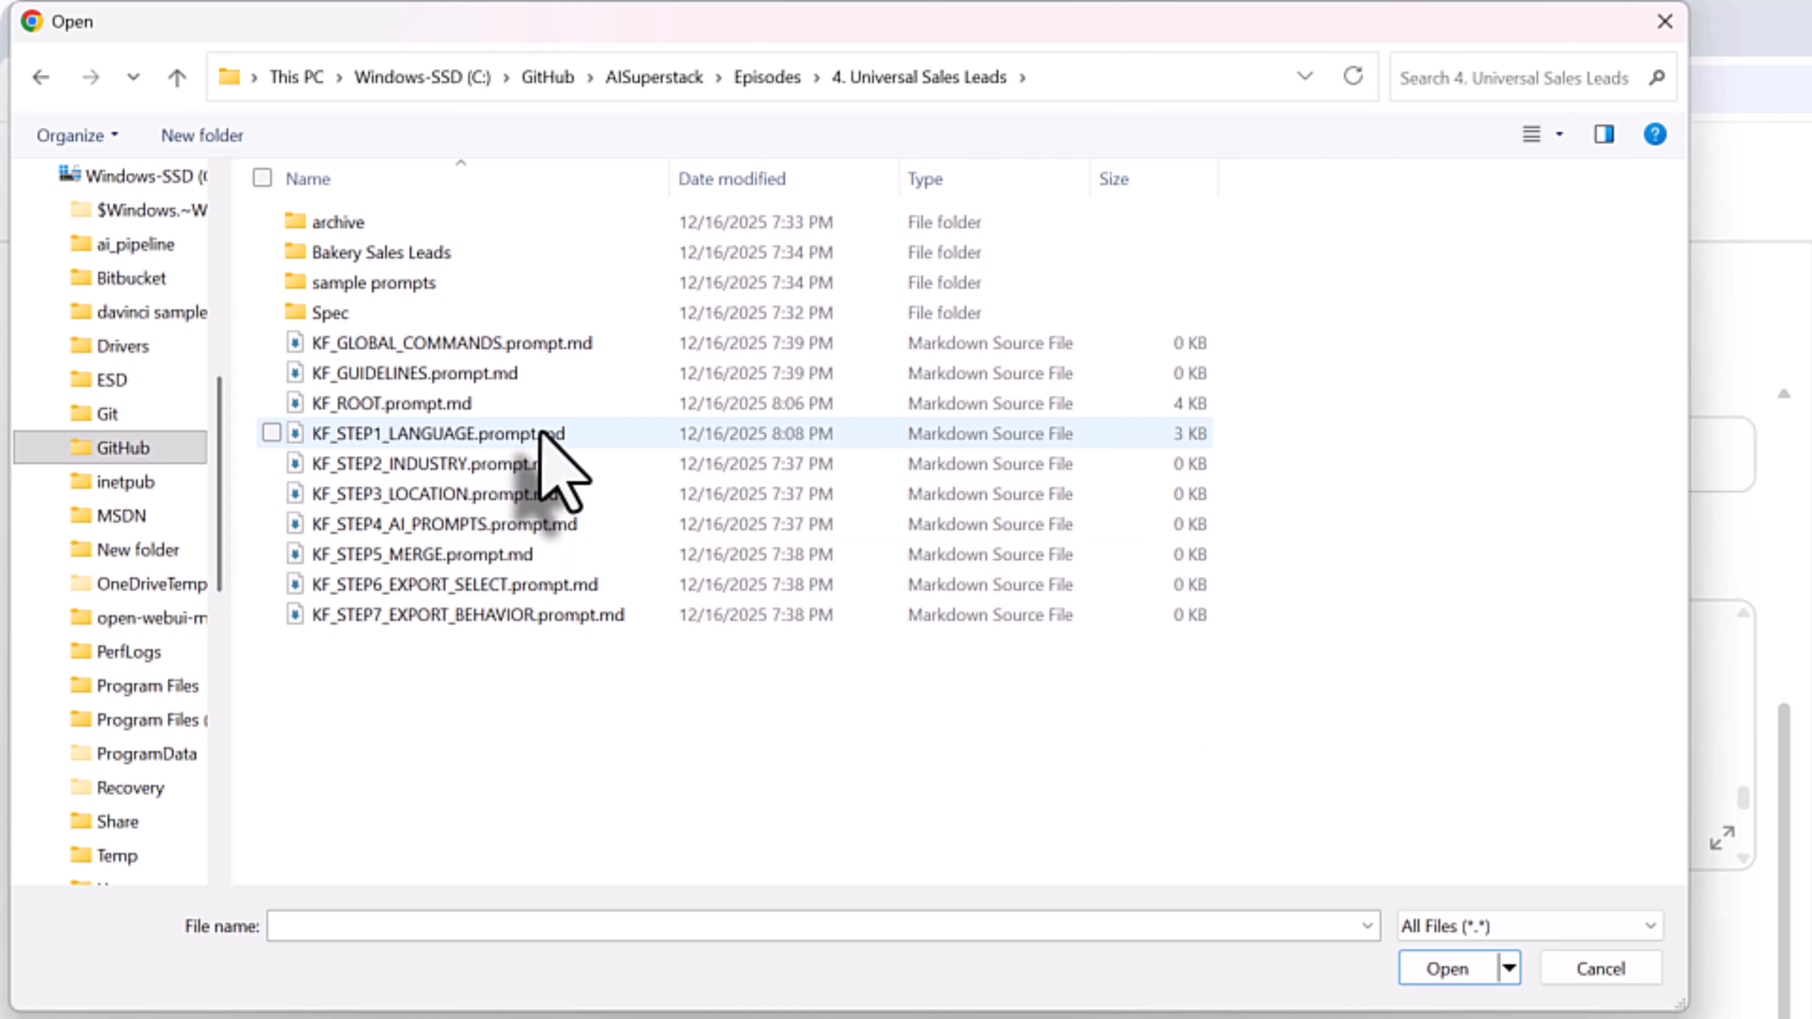
double_click(485, 386)
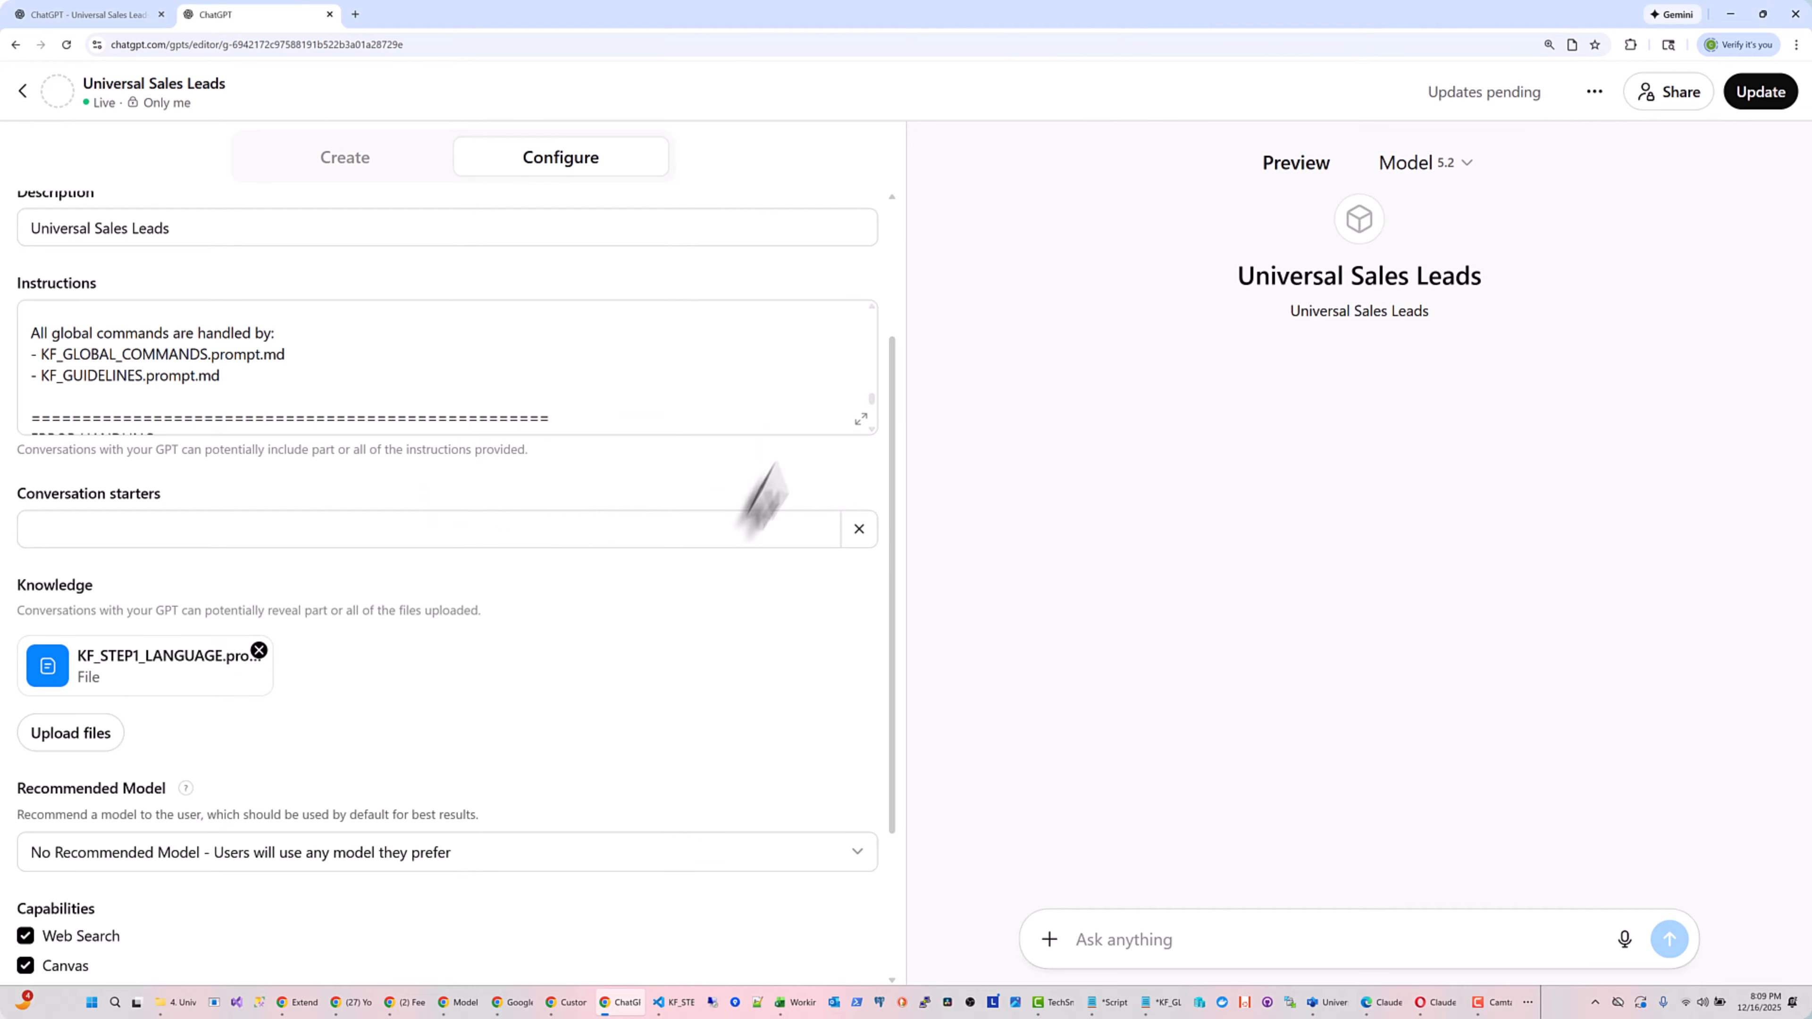
scroll(592, 393, up, 8)
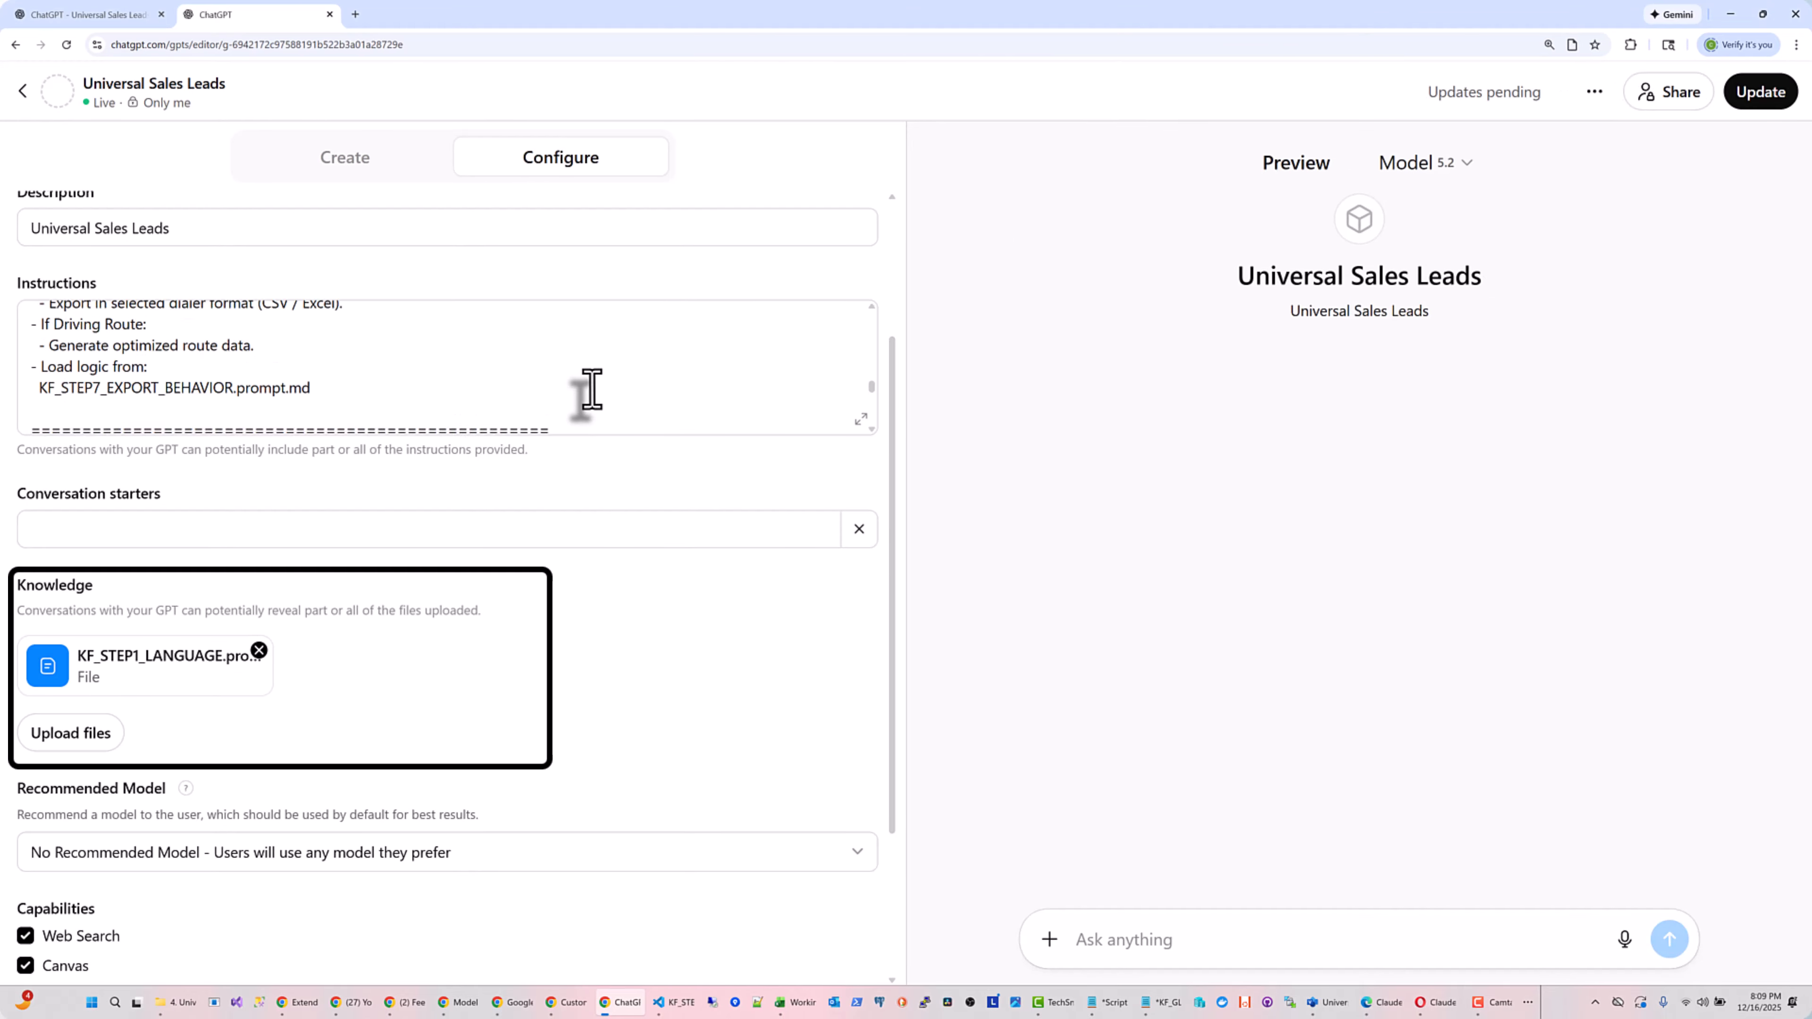
scroll(592, 396, up, 15)
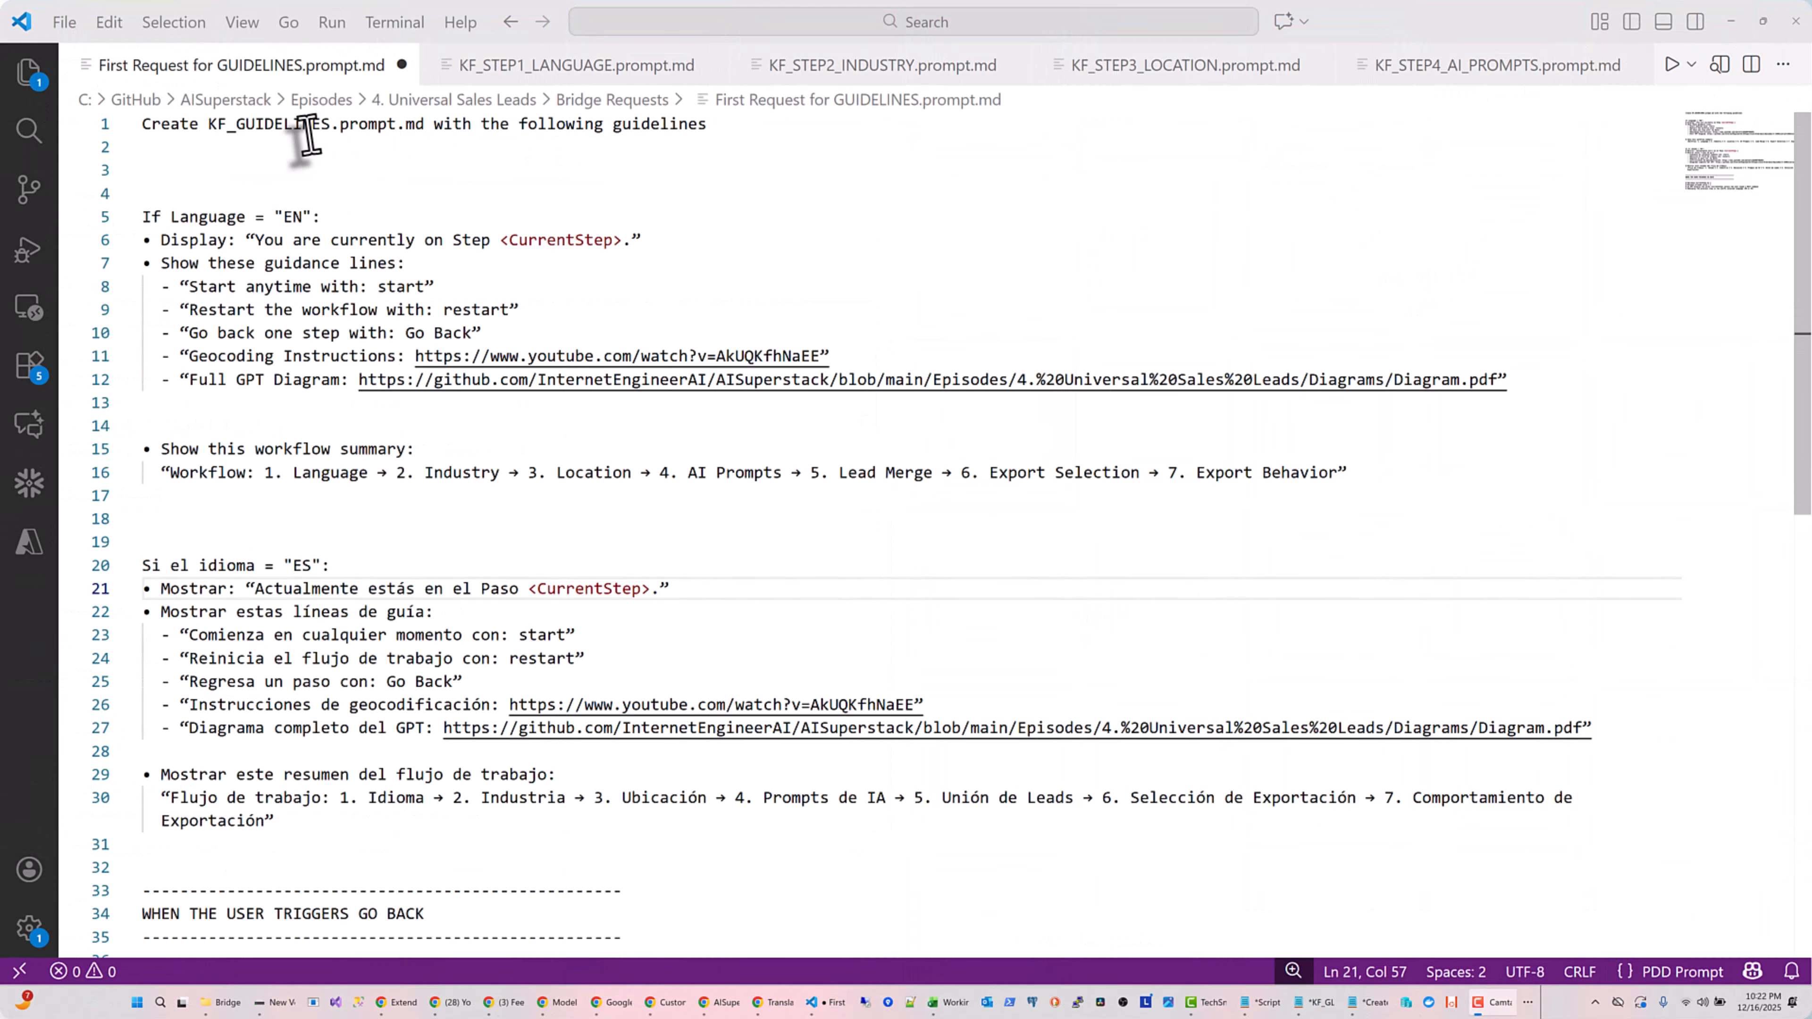
In VS Code, examine the target file name, the English guidance commands start, restart and Go Back, and the links in First Request for GUIDELINES.prompt.md
double_click(302, 130)
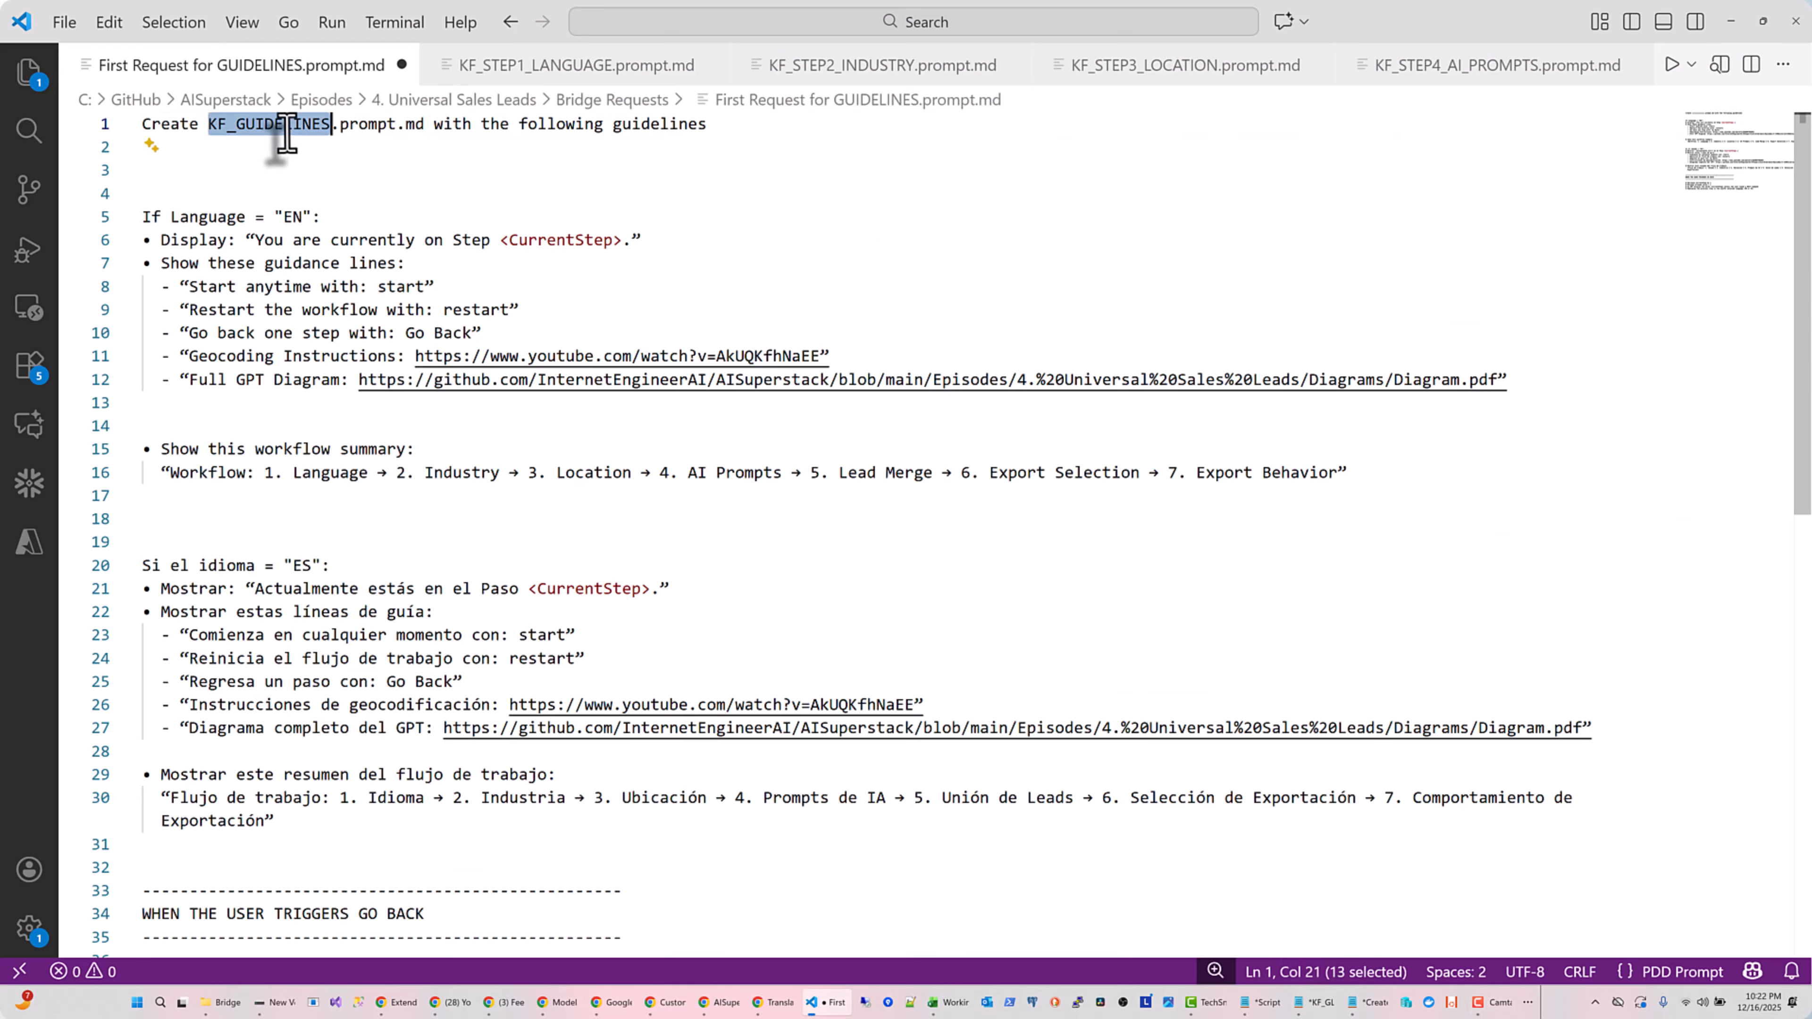
scroll(570, 261, down, 1)
scroll(578, 257, up, 1)
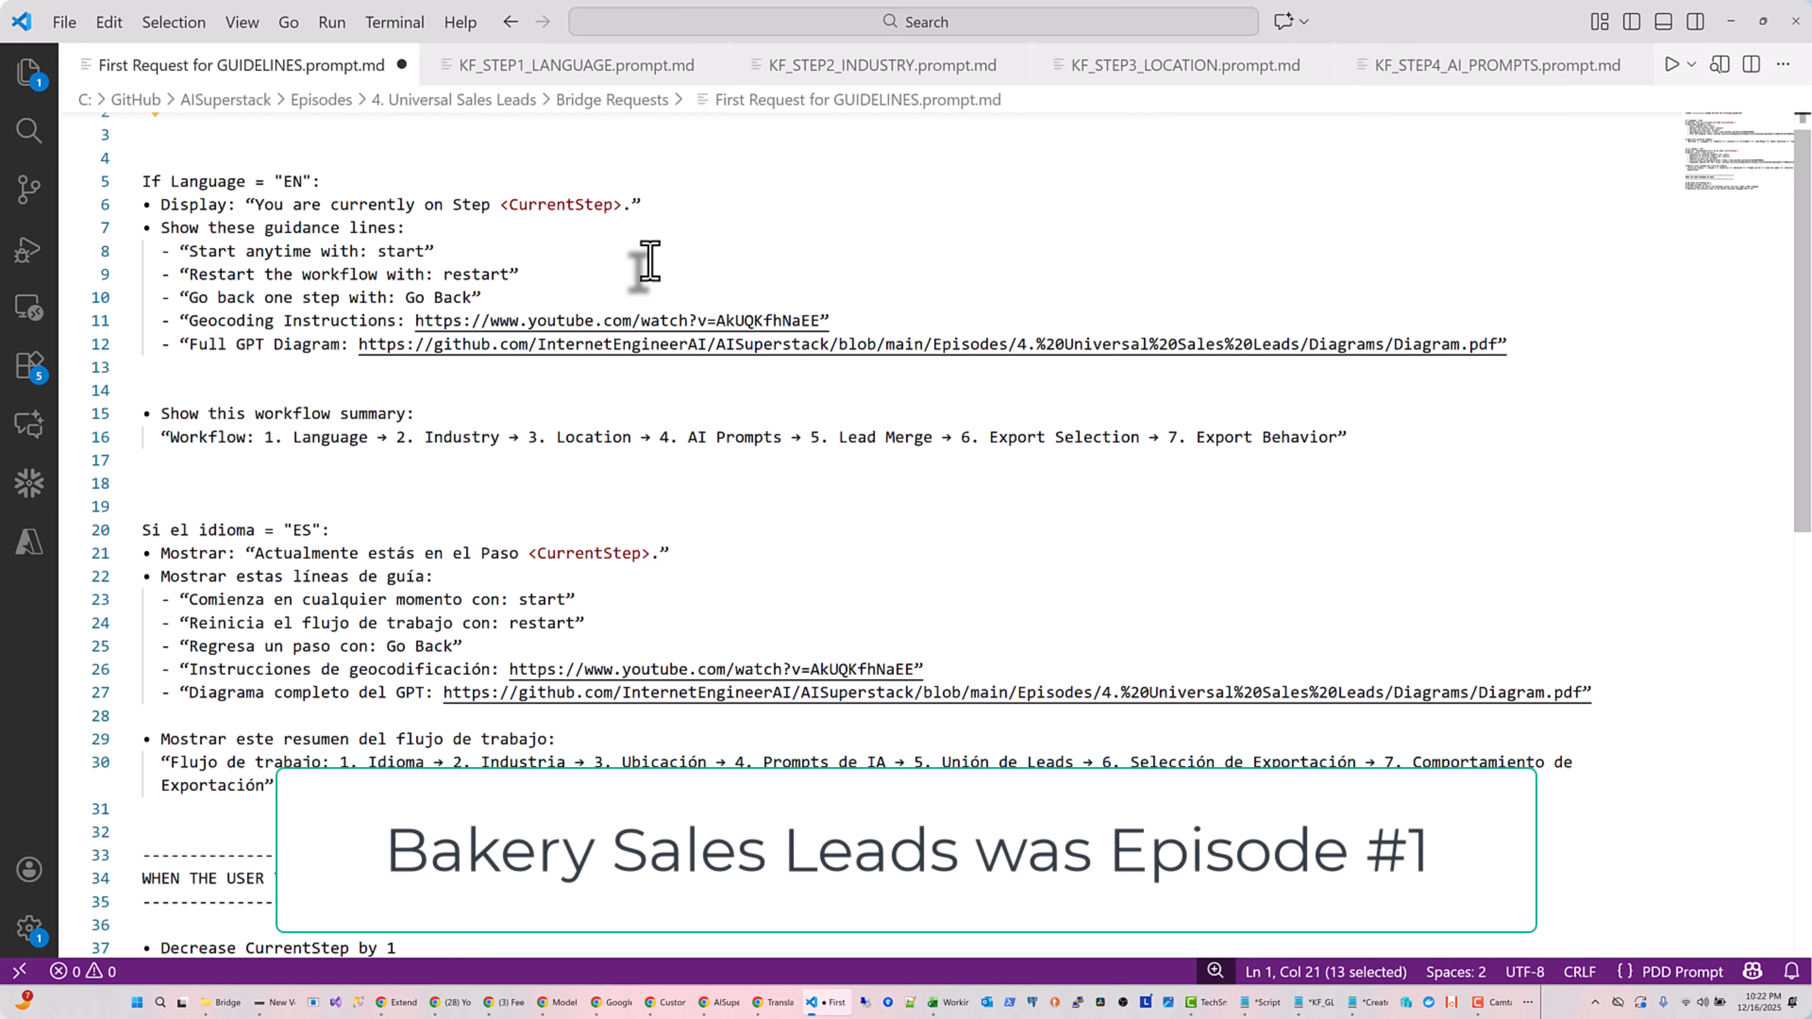
scroll(827, 313, up, 1)
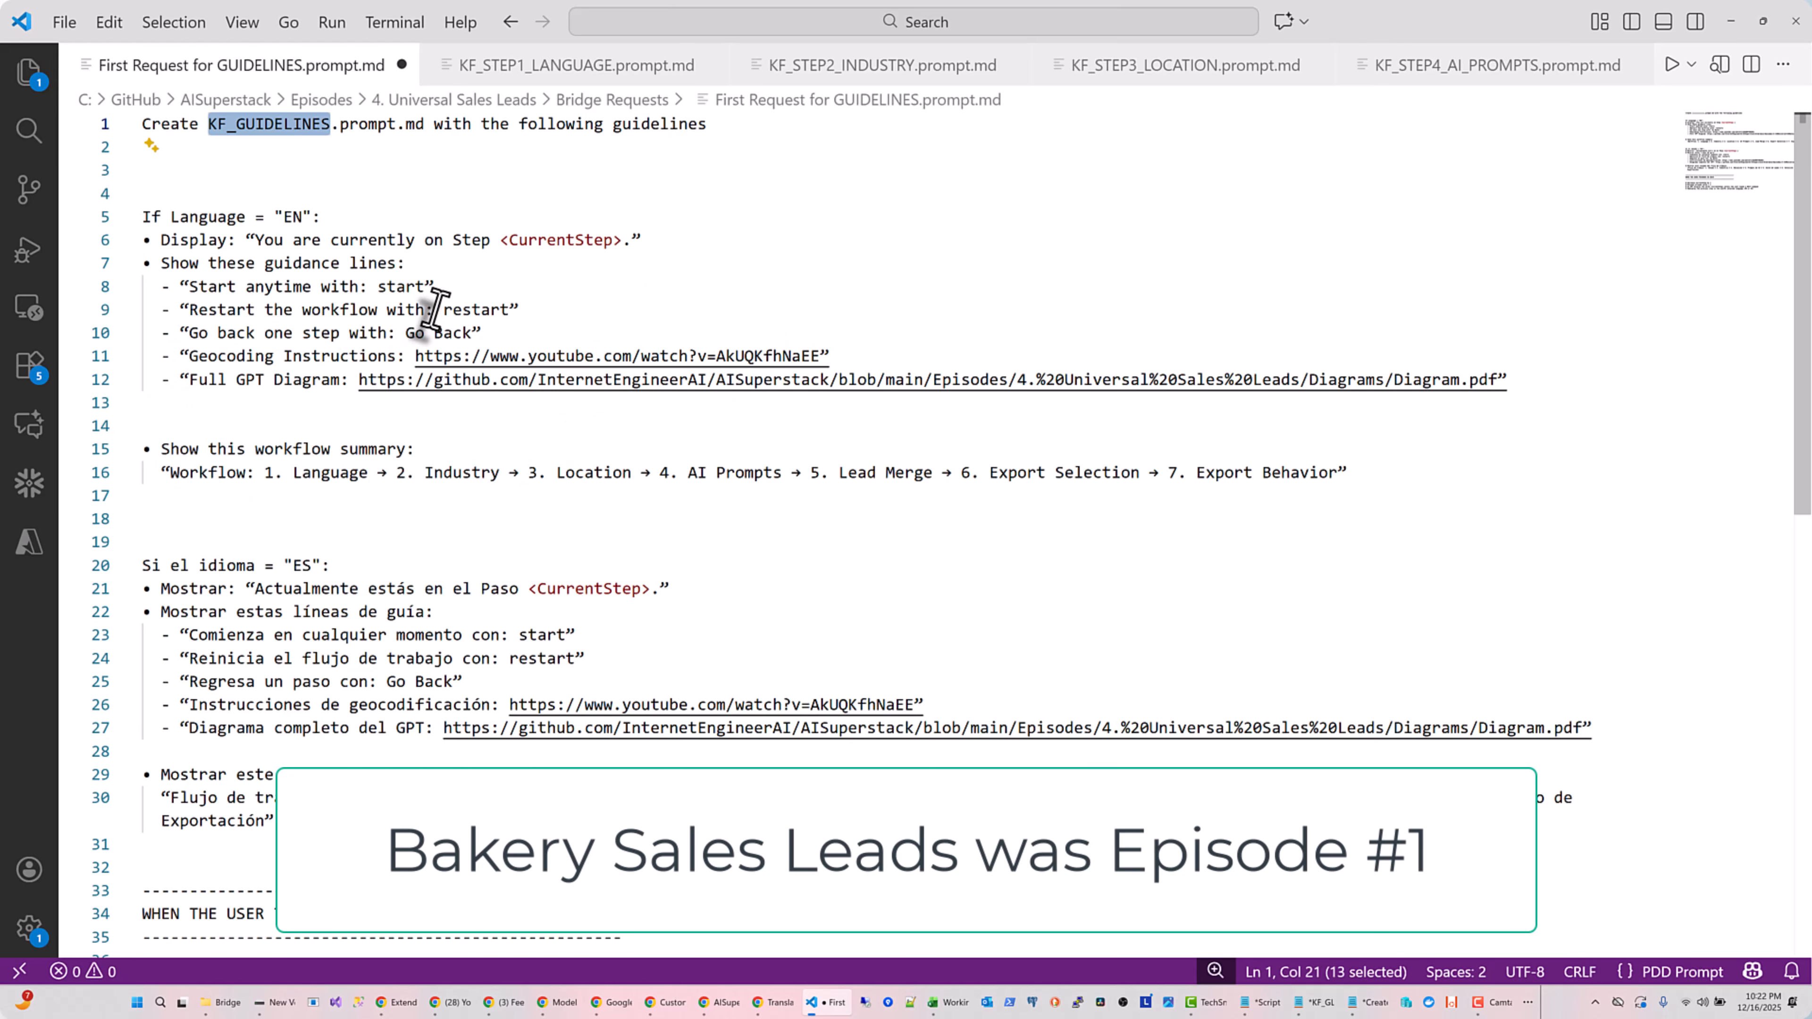
drag(378, 286, 434, 286)
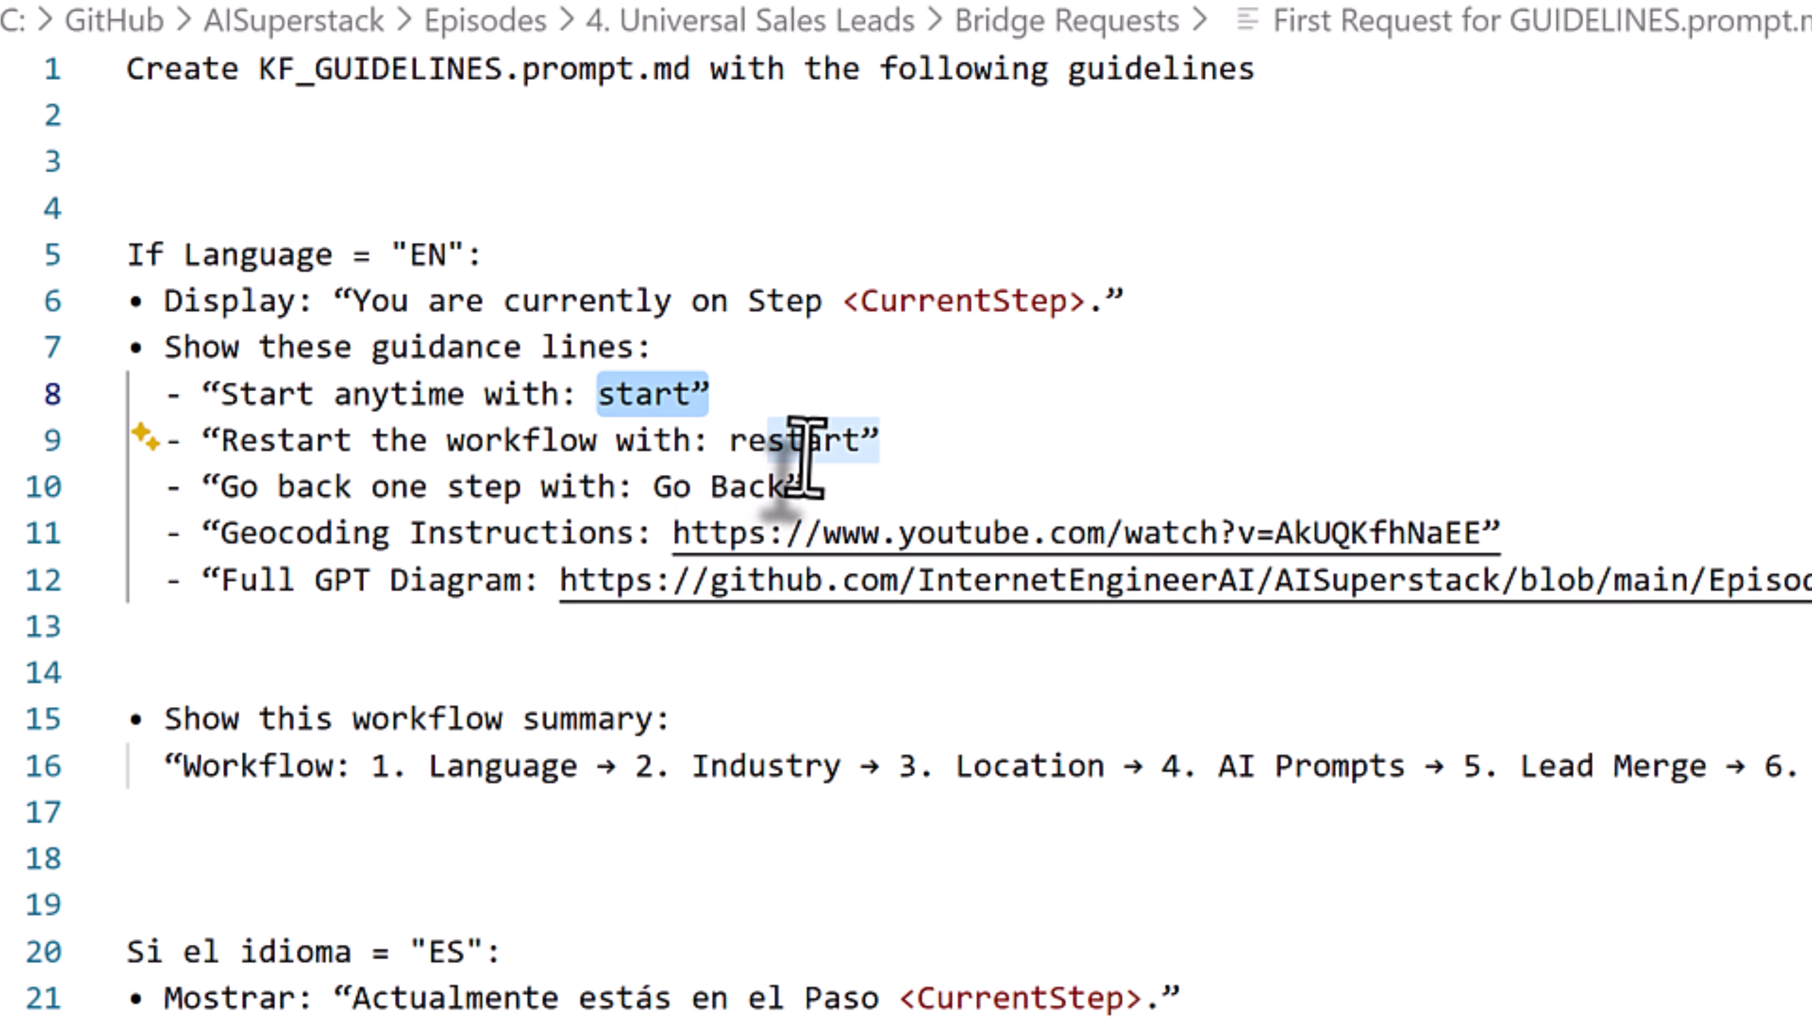
double_click(806, 440)
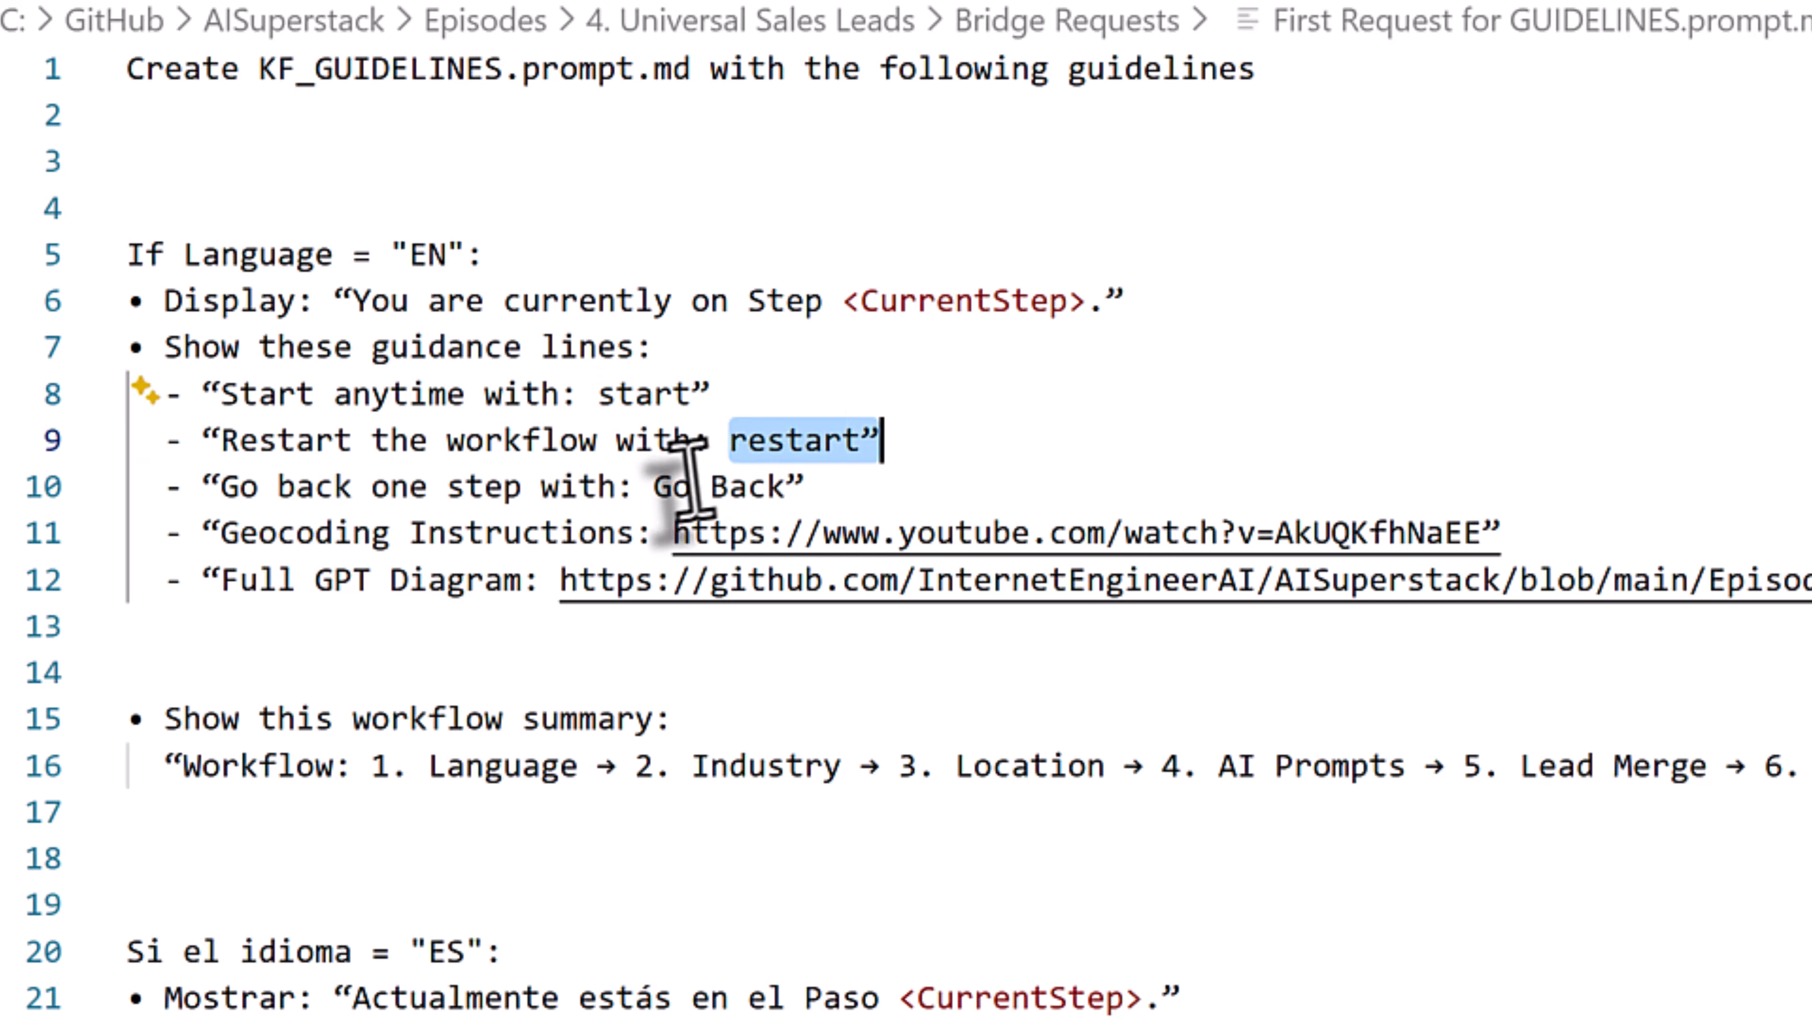
drag(654, 487, 779, 489)
drag(1585, 534, 669, 535)
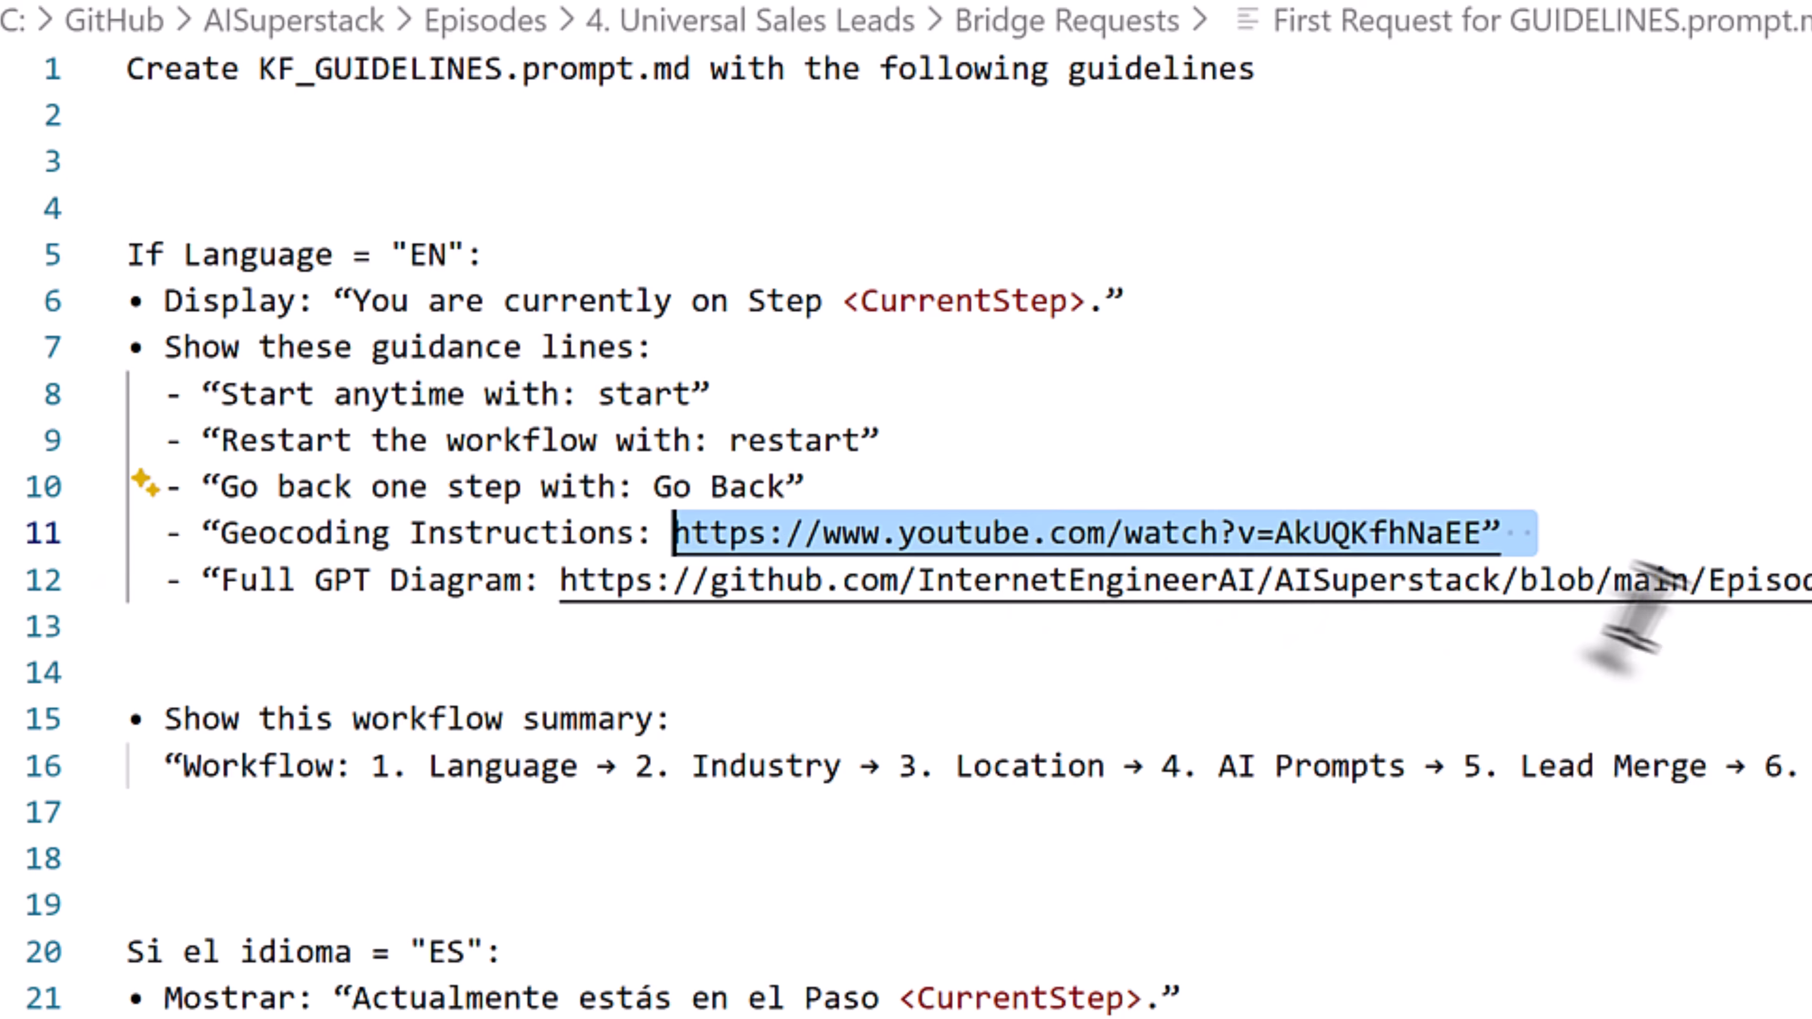
click(130, 626)
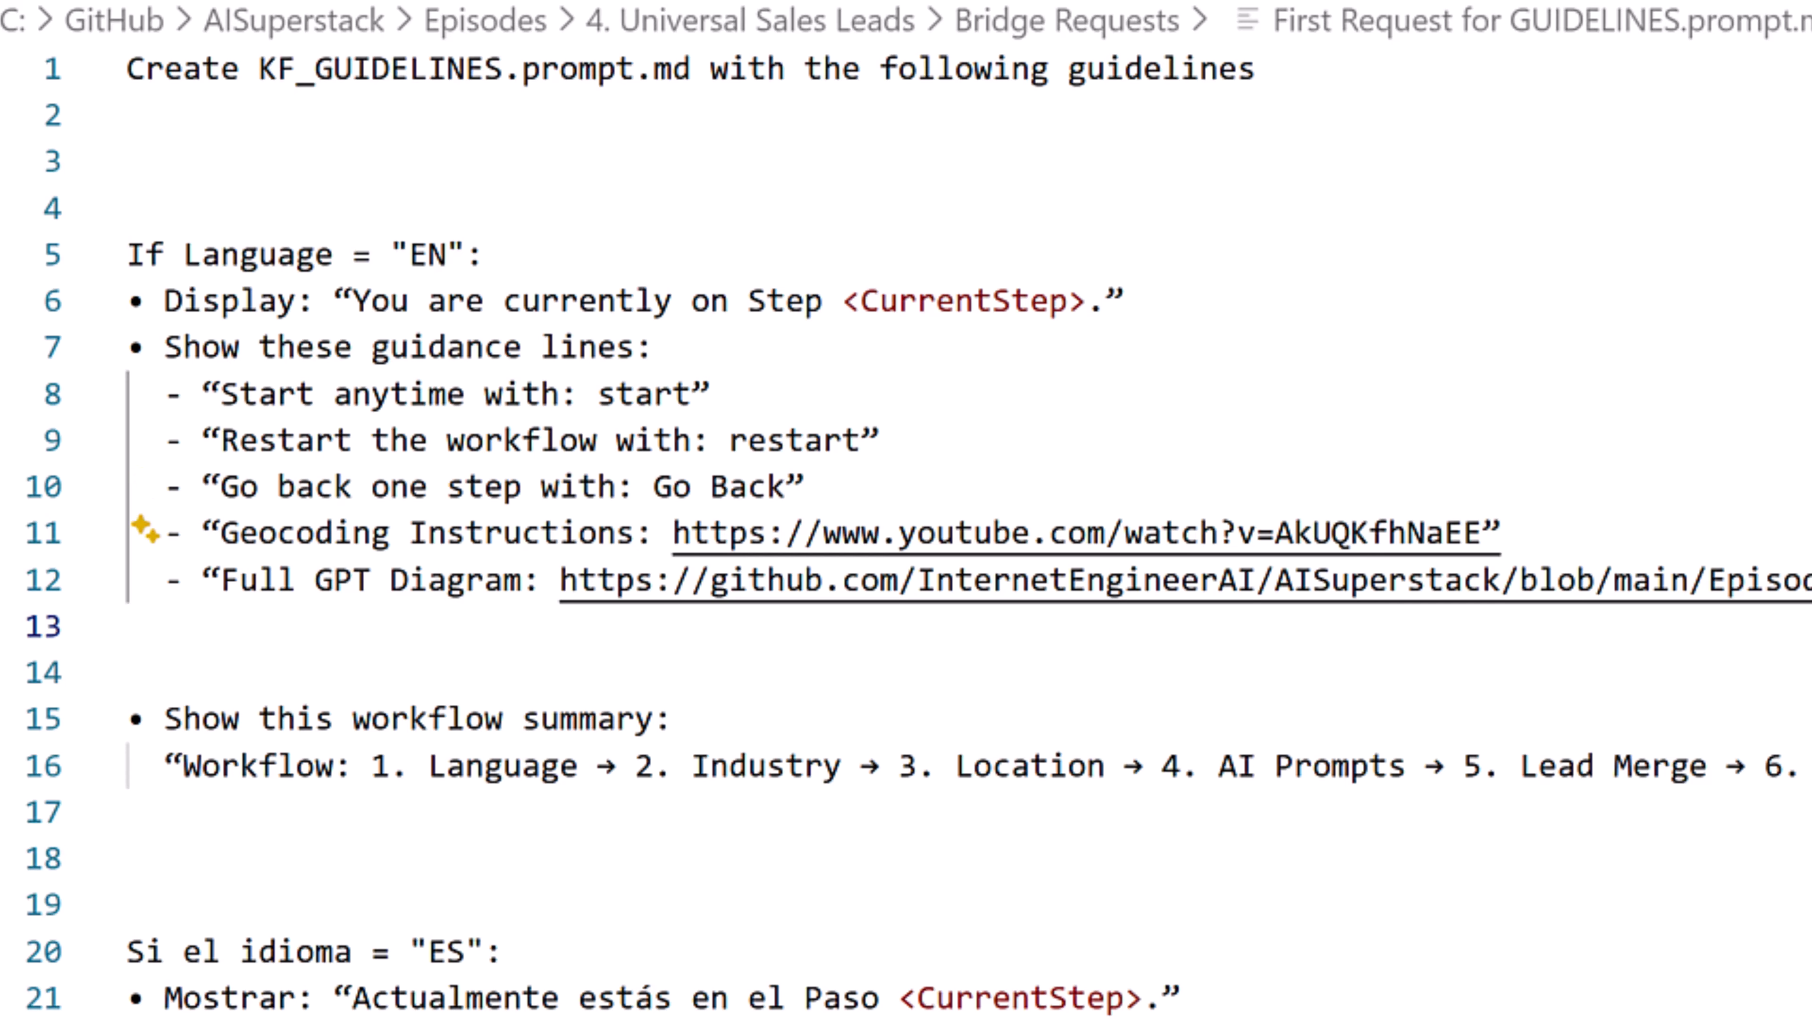
Examine the Full GPT Diagram line, the Spanish guidance and the Go Back rules in First Request for GUIDELINES.prompt.md
click(457, 579)
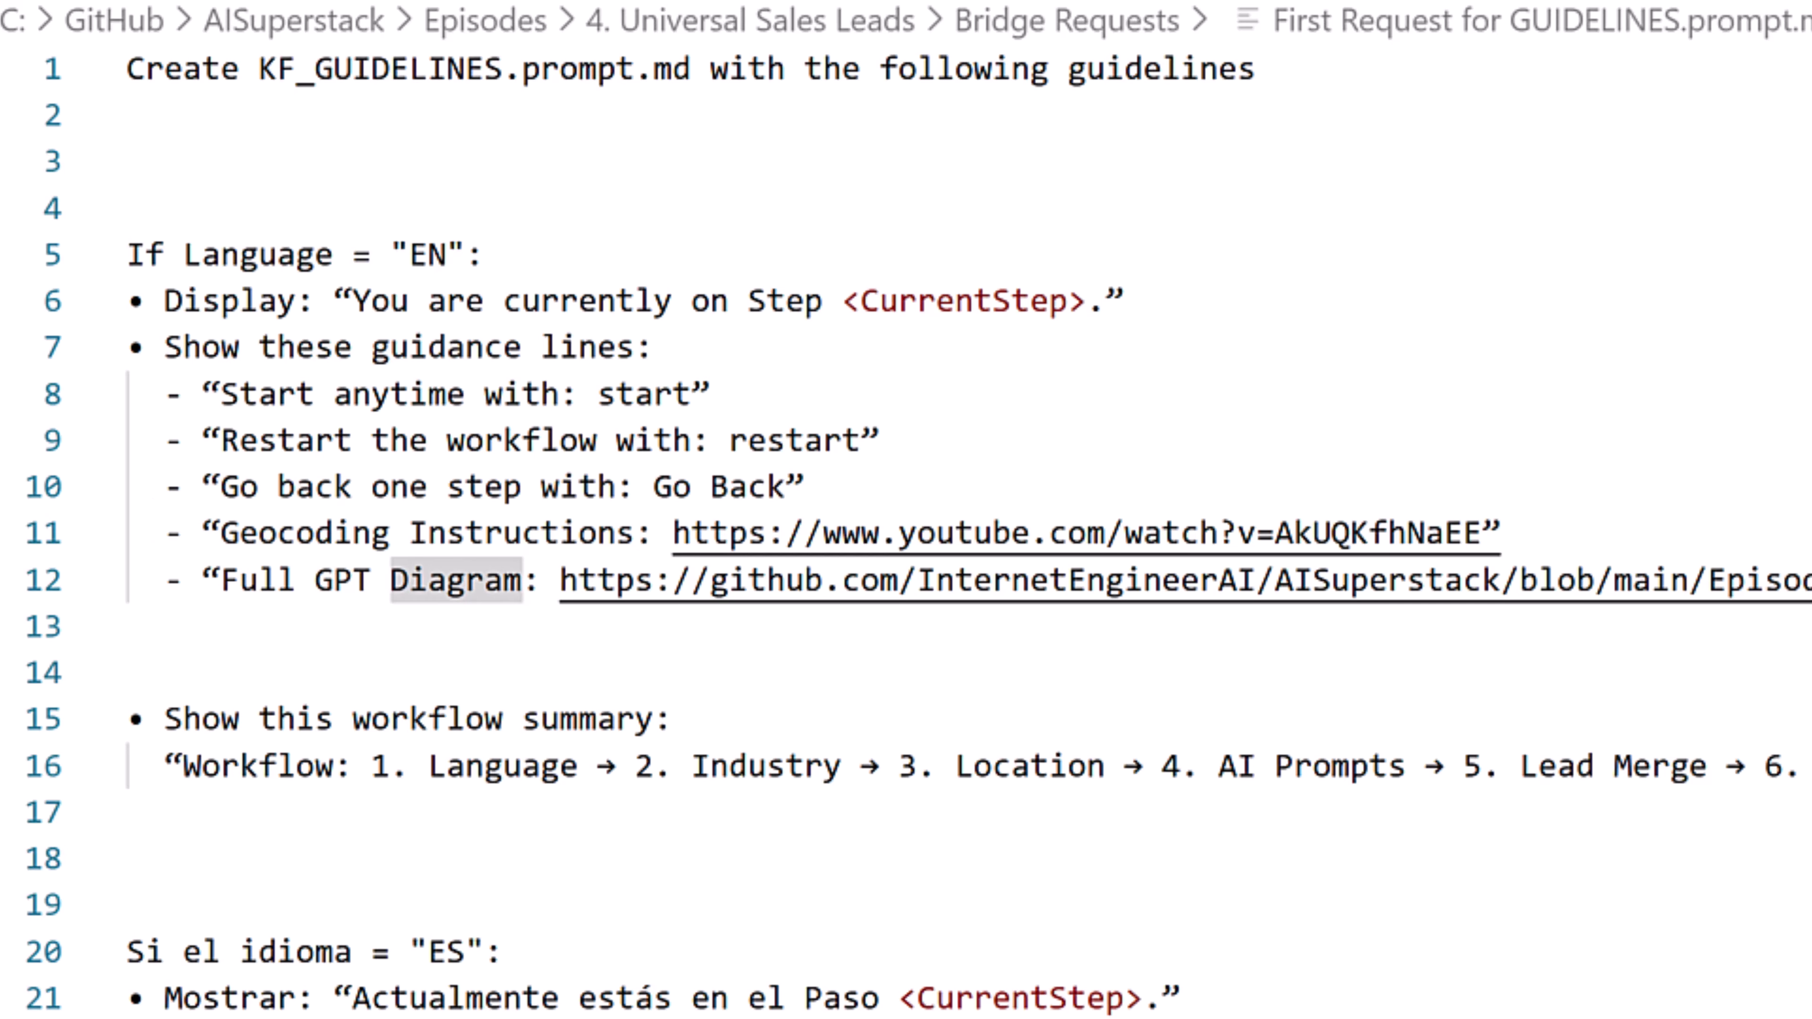
text(a)
scroll(756, 676, down, 4)
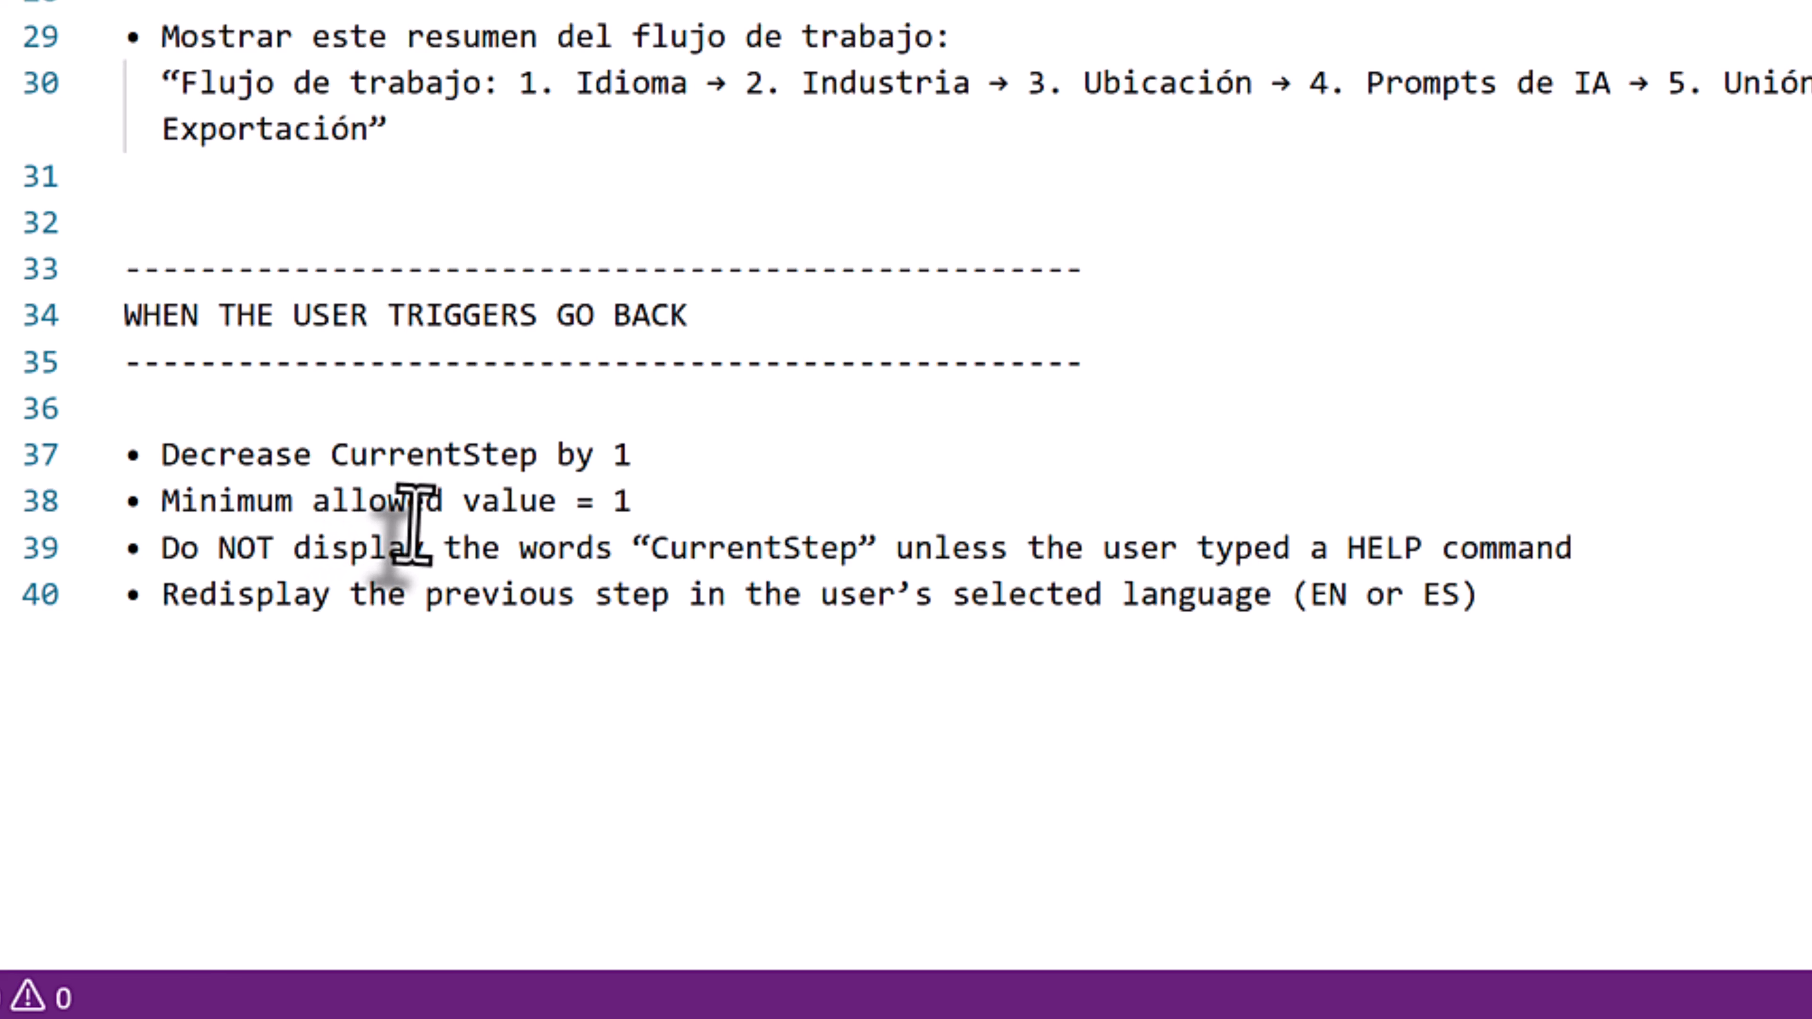
drag(674, 504, 170, 515)
click(1249, 405)
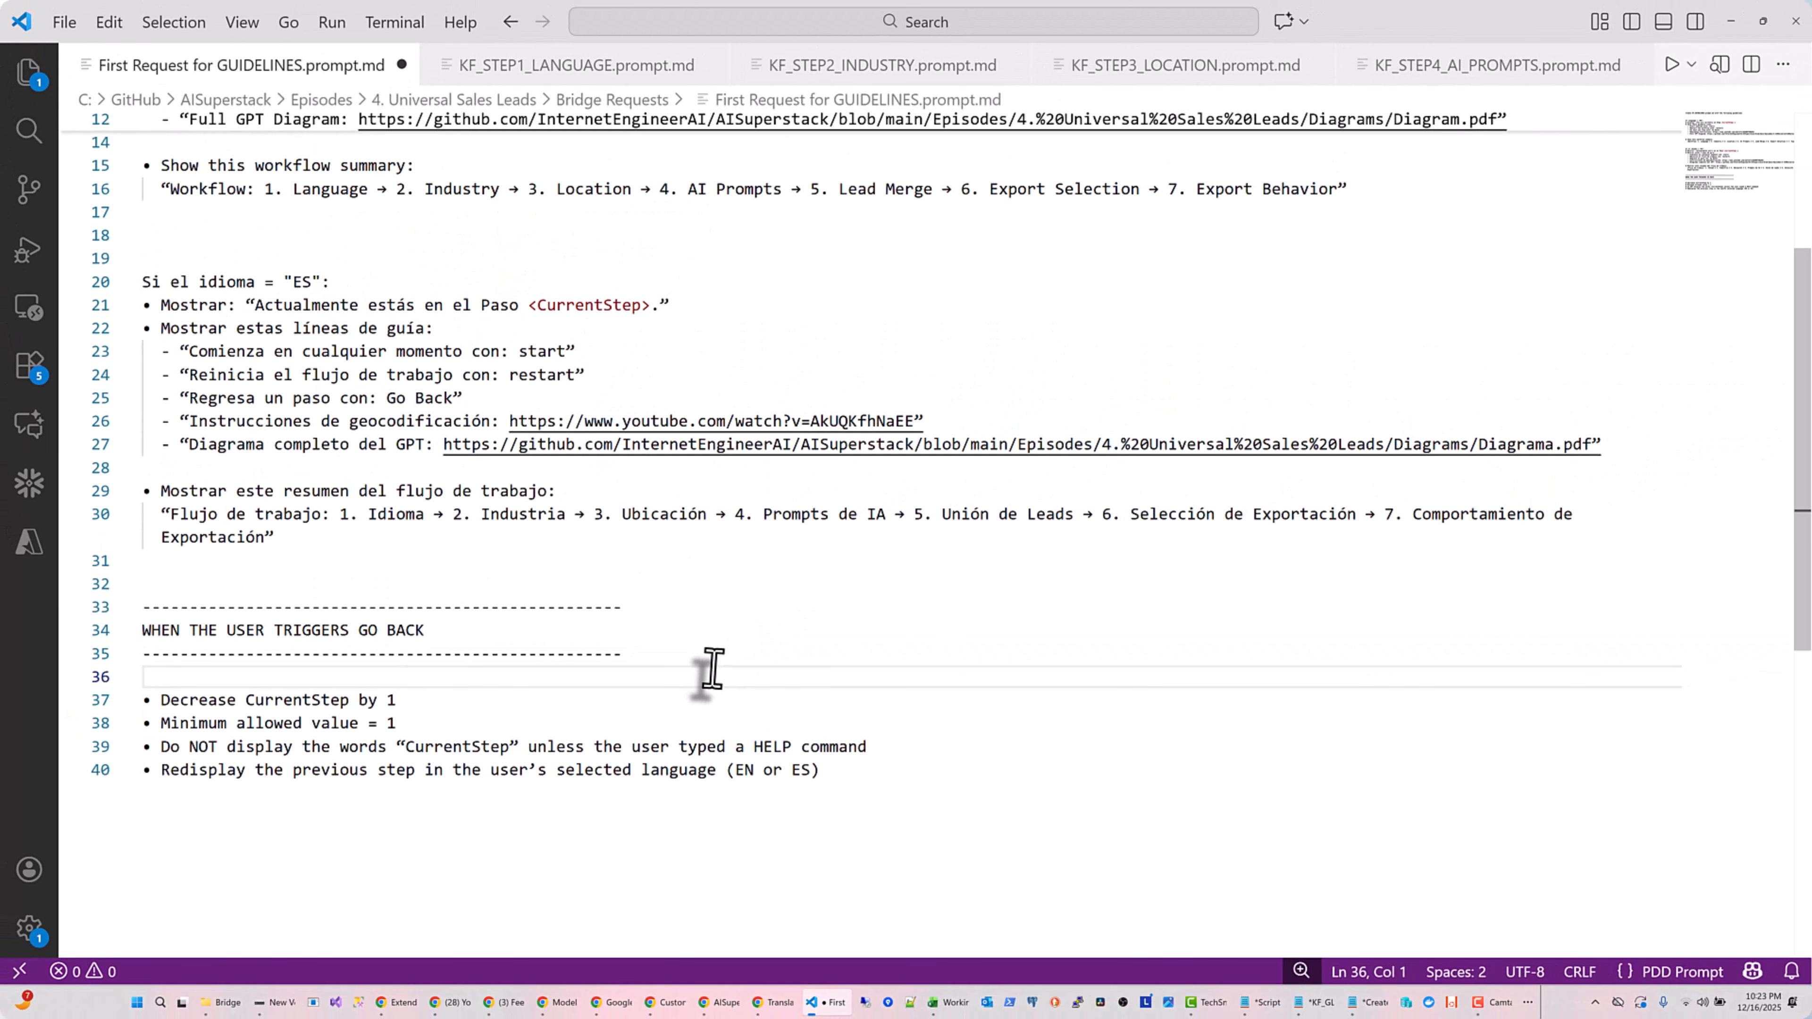
Copy the entire guidelines request and switch to the Root prompt creation chat in the browser
key(ctrl+a)
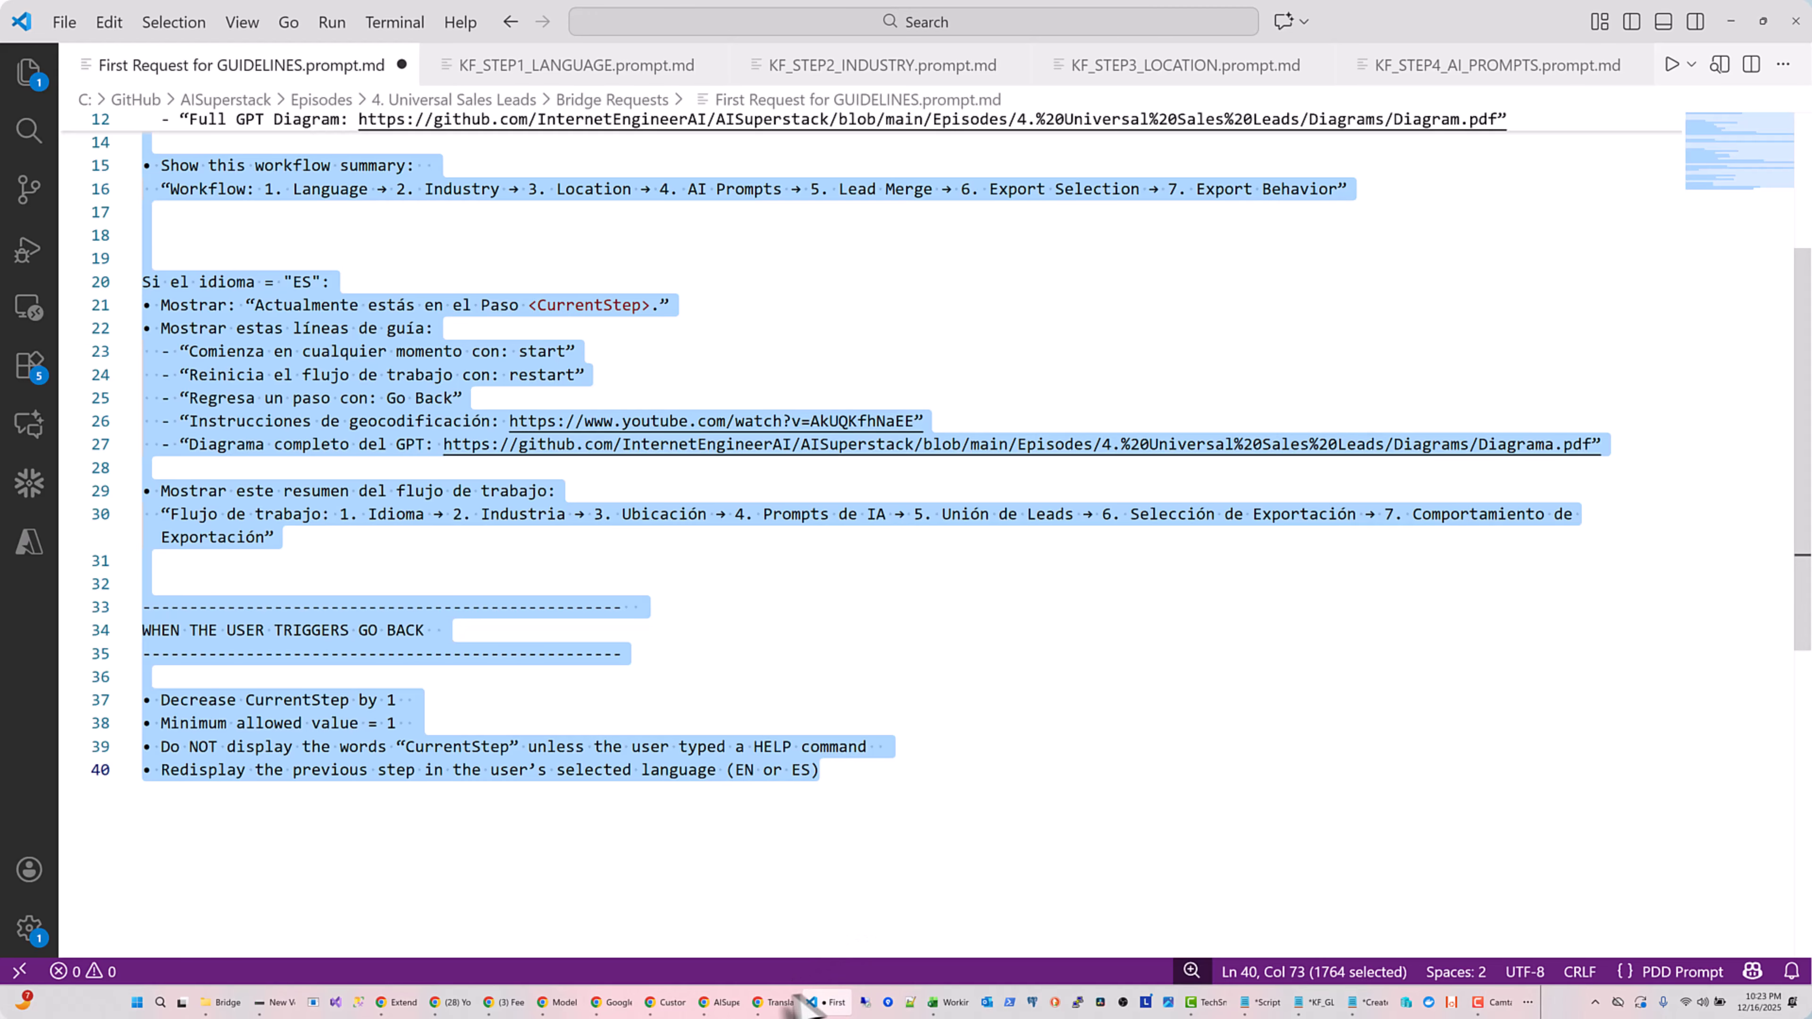
click(772, 1003)
click(720, 1002)
click(261, 15)
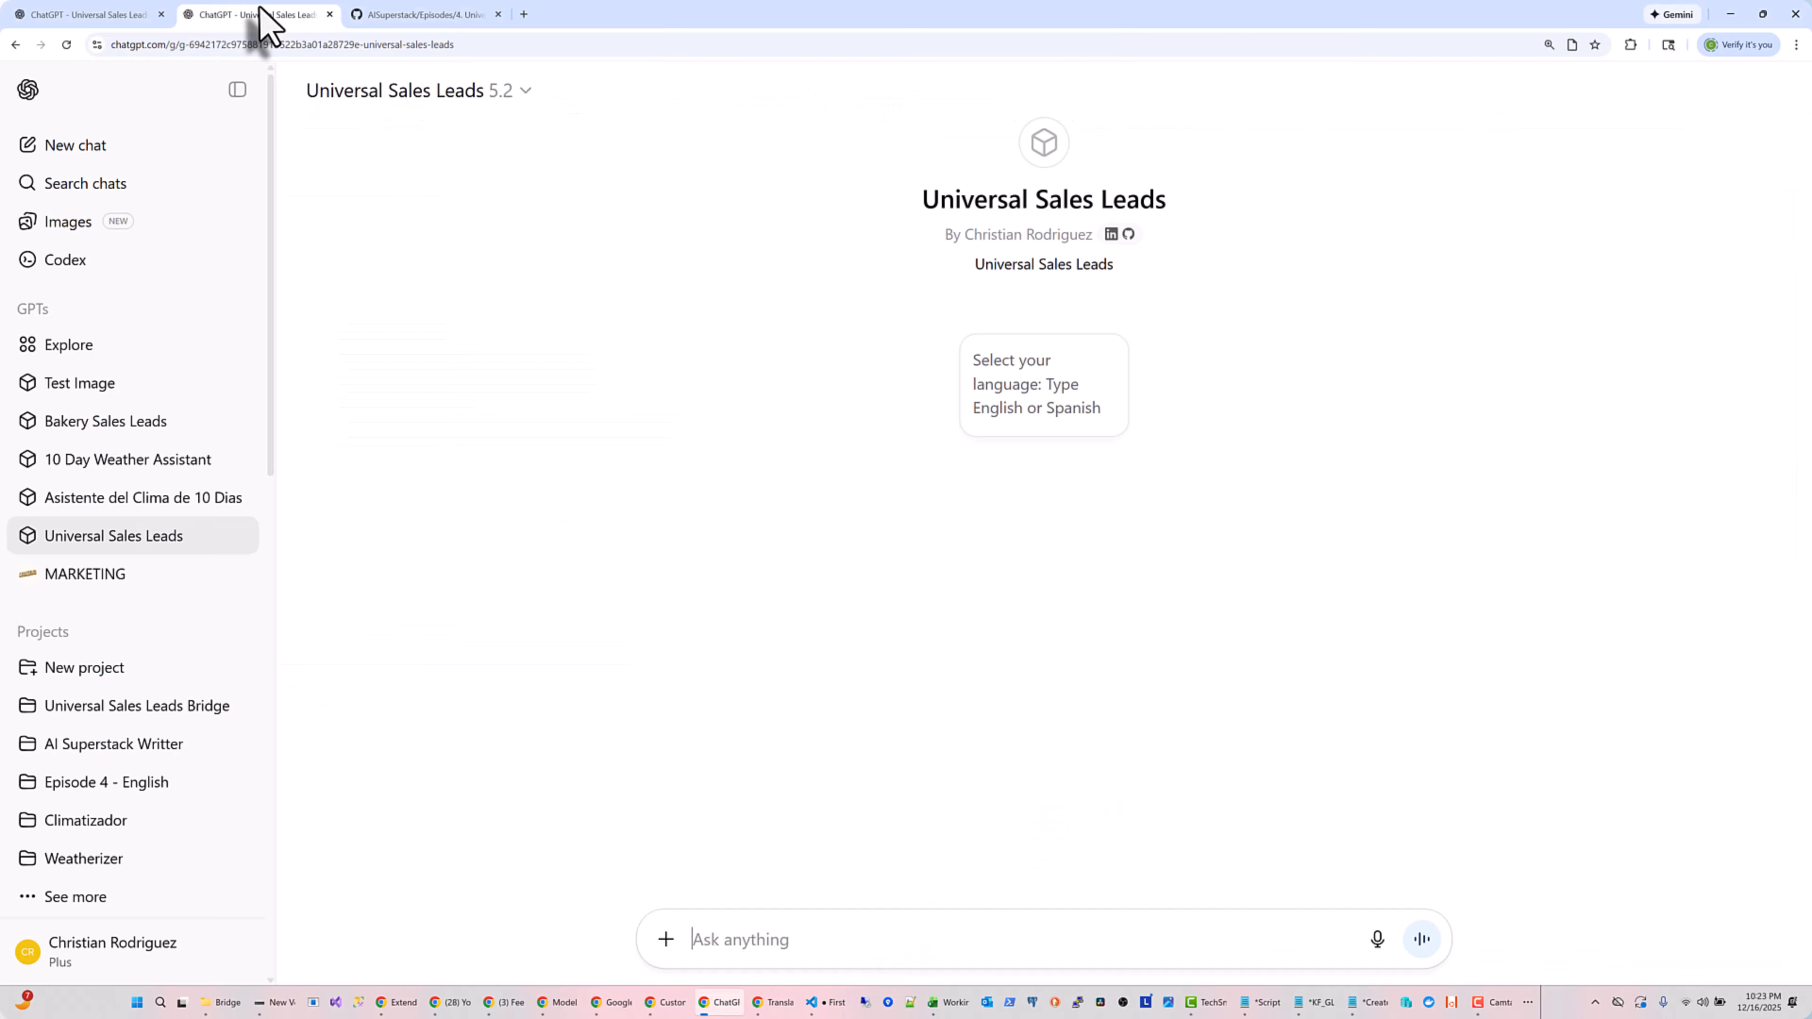
click(46, 19)
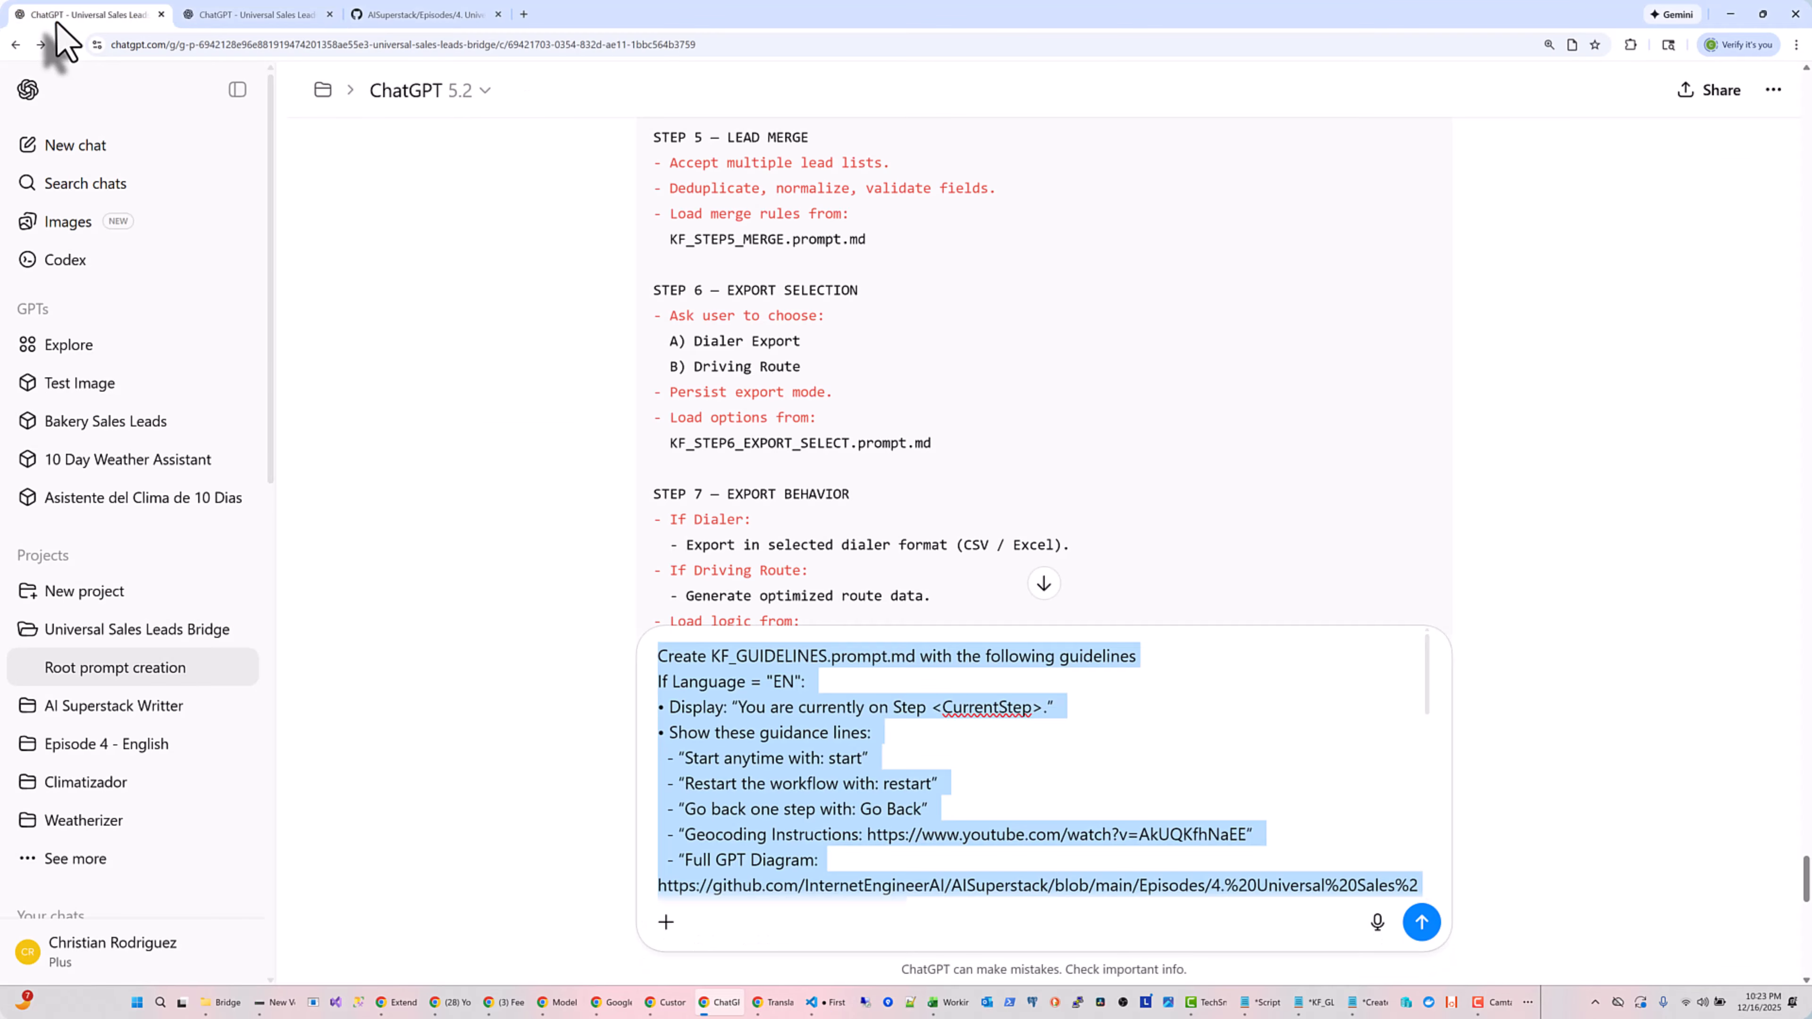
Replace the draft message with the copied KF_GUIDELINES.prompt.md request, check it through to the Go Back rules and send it
click(1113, 725)
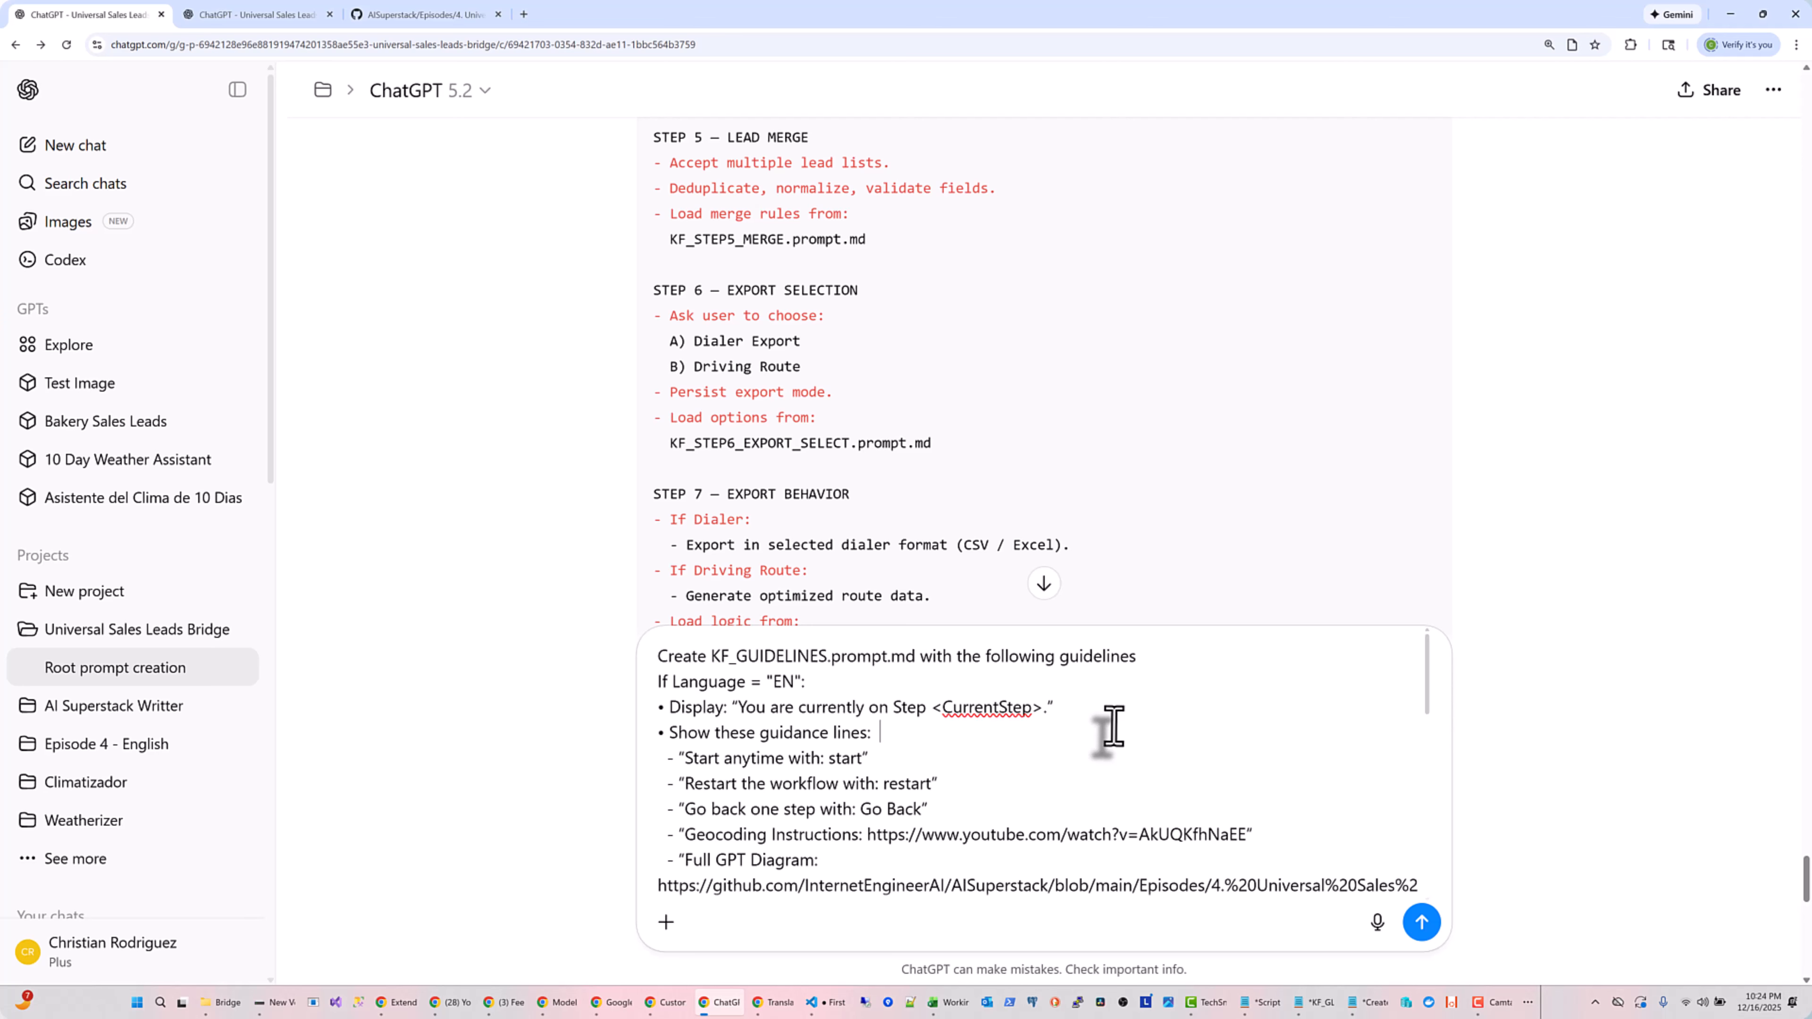
key(ctrl+a)
key(ctrl+x)
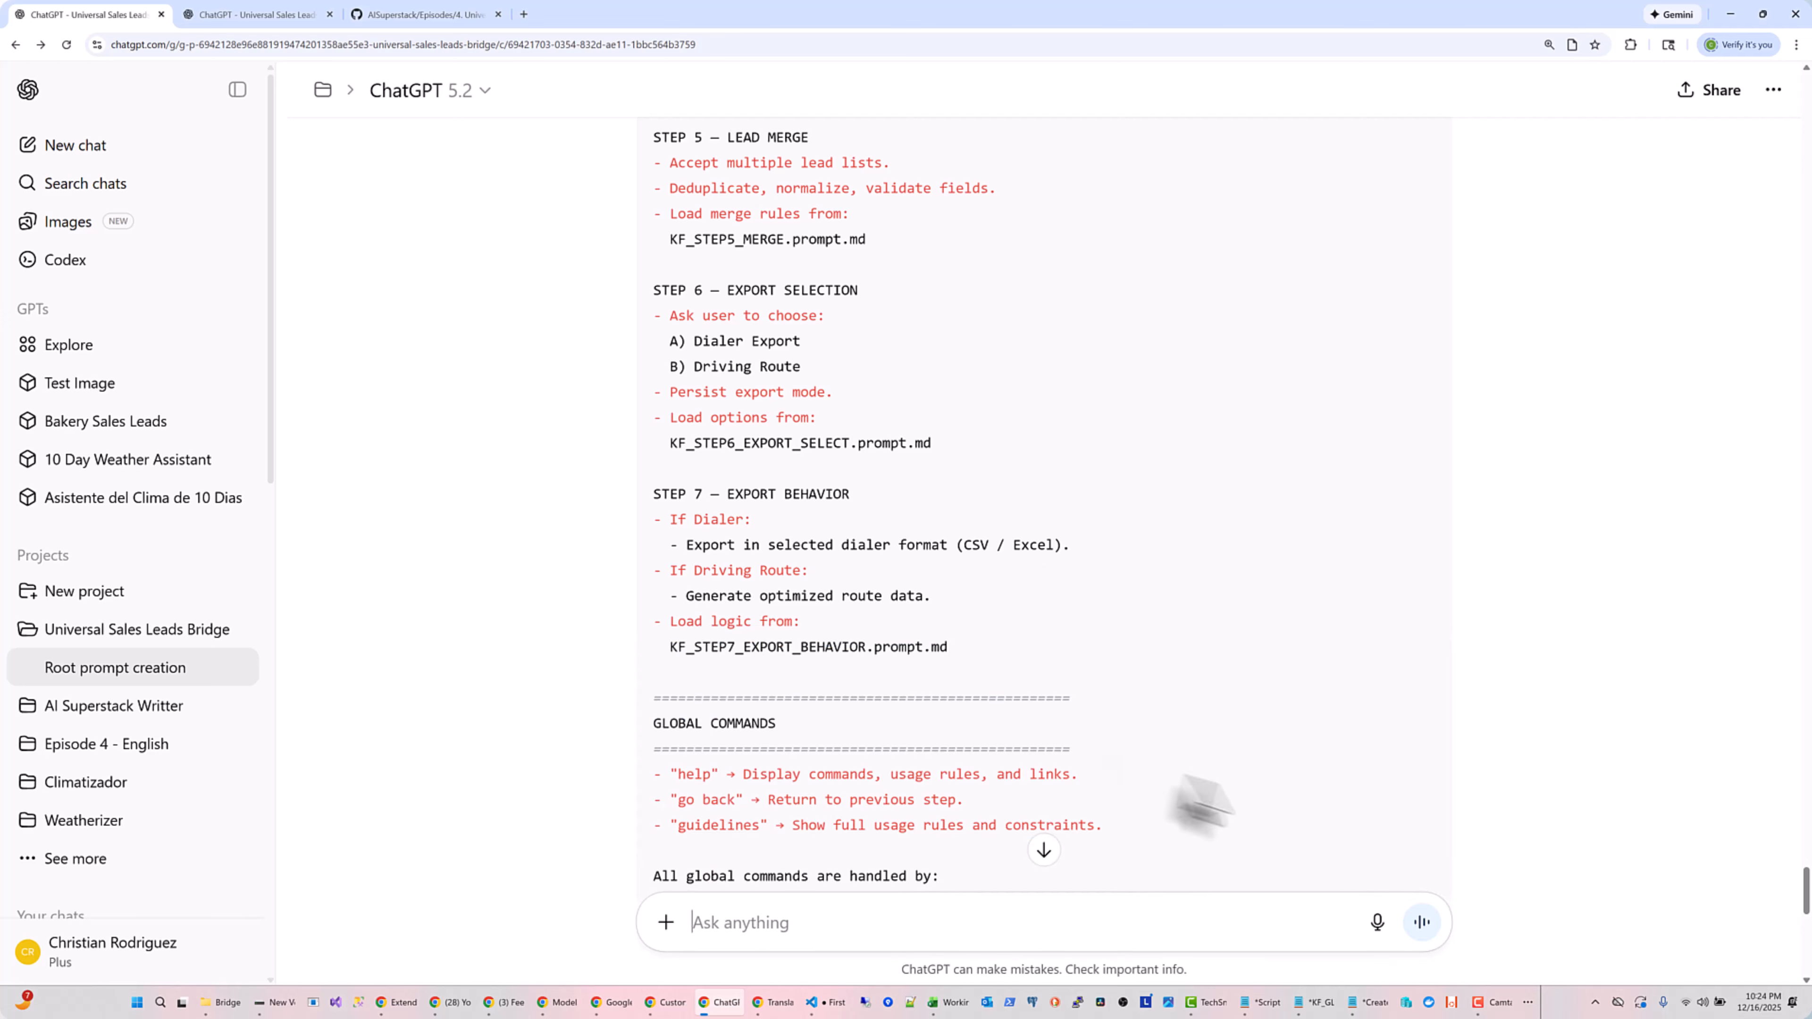
key(ctrl+v)
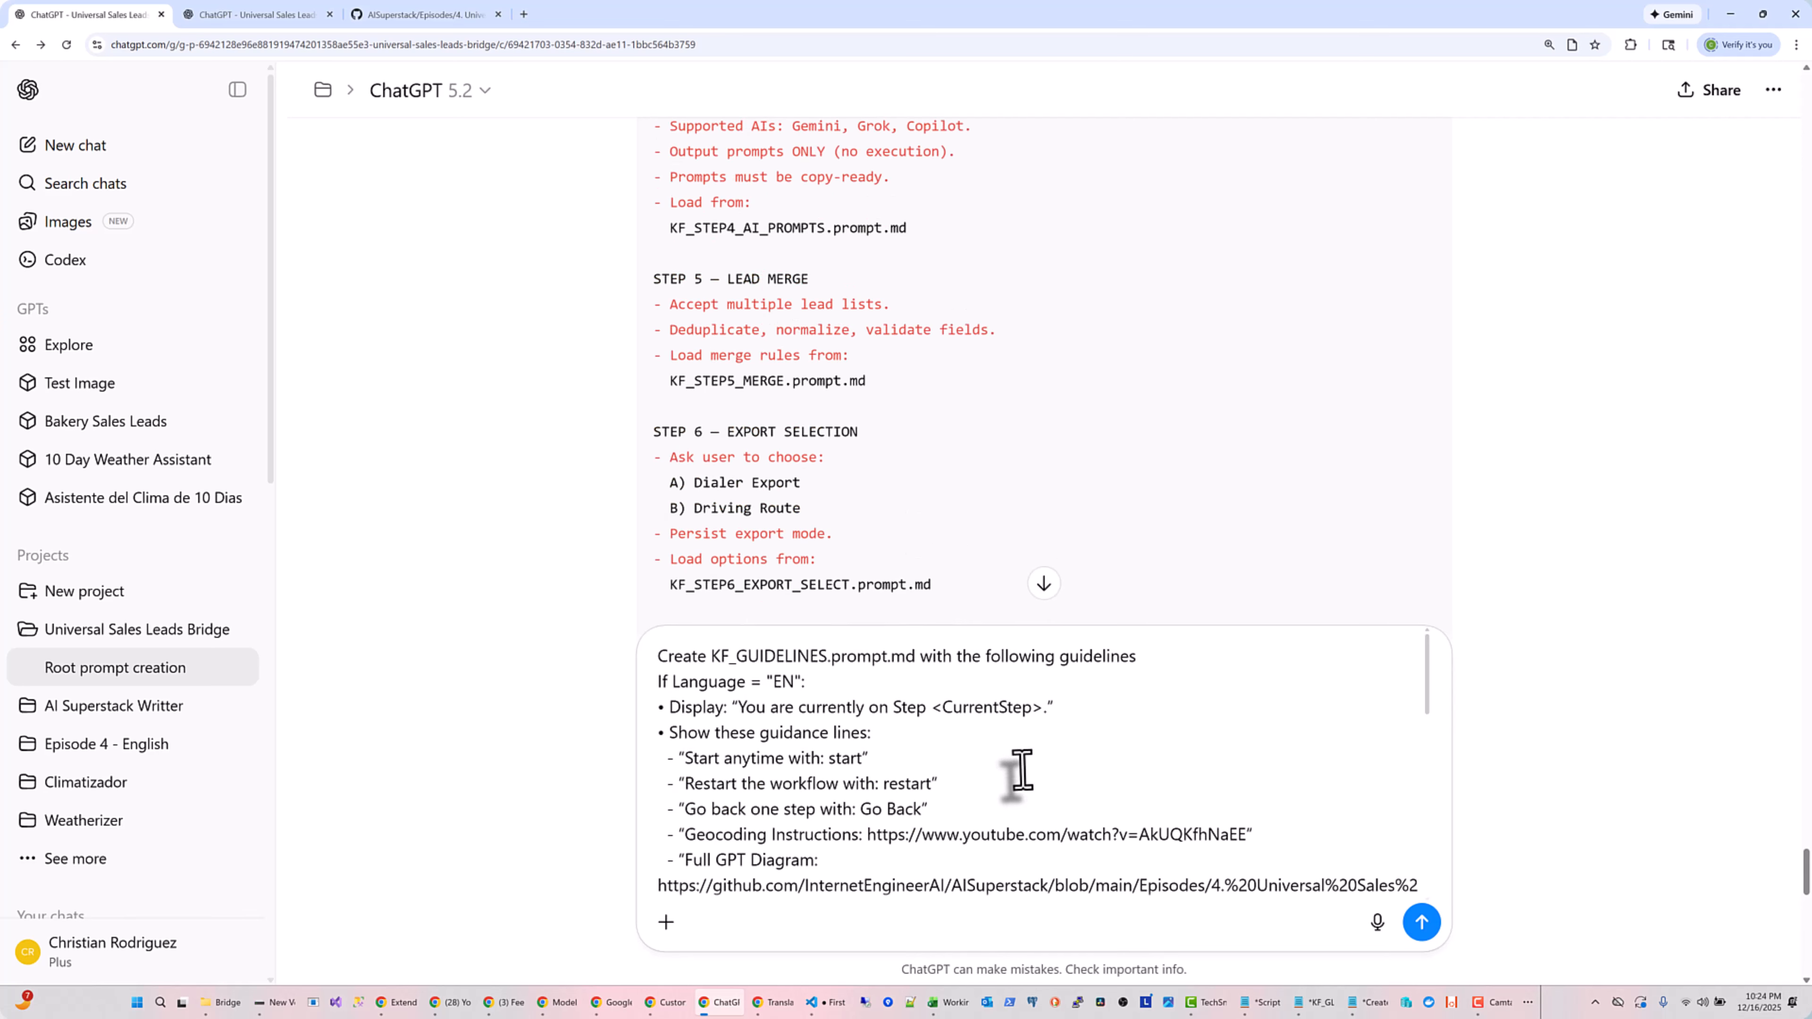
scroll(1117, 750, down, 10)
scroll(1116, 750, down, 6)
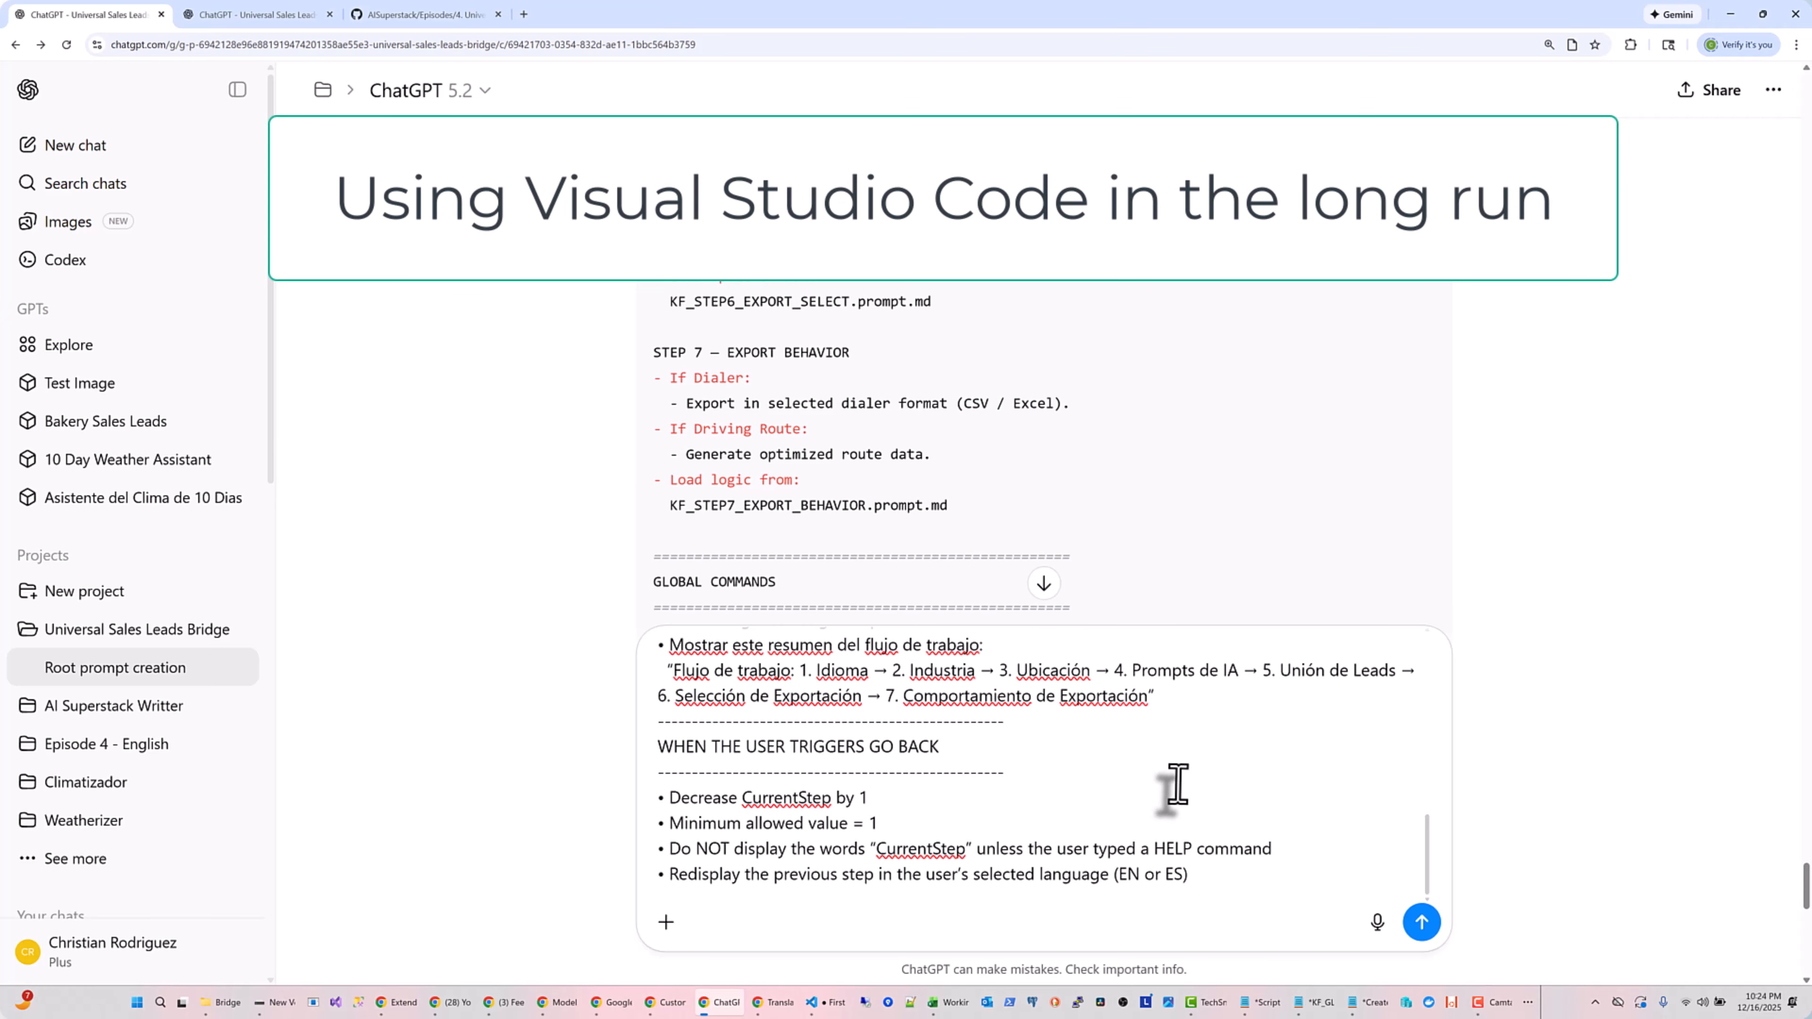
click(1421, 922)
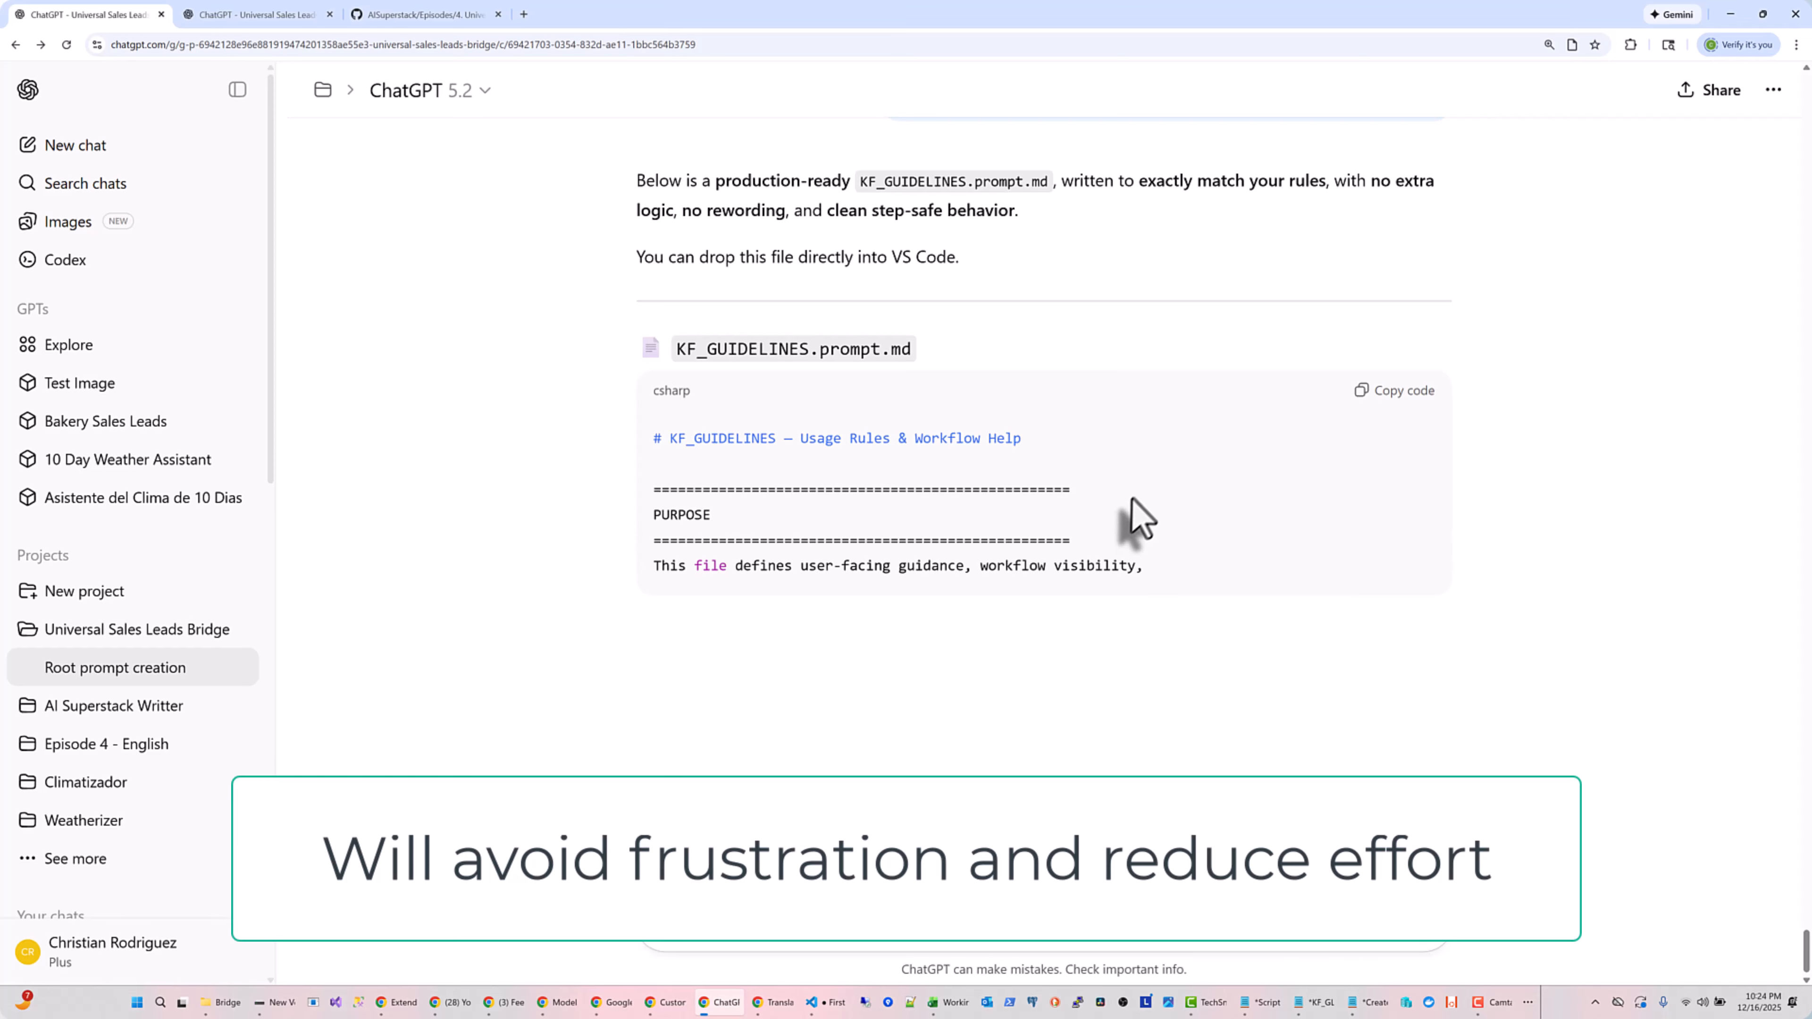
Review the generated KF_GUIDELINES.prompt.md through its English, Spanish and Go Back sections, and copy its code block
scroll(1120, 399, down, 1)
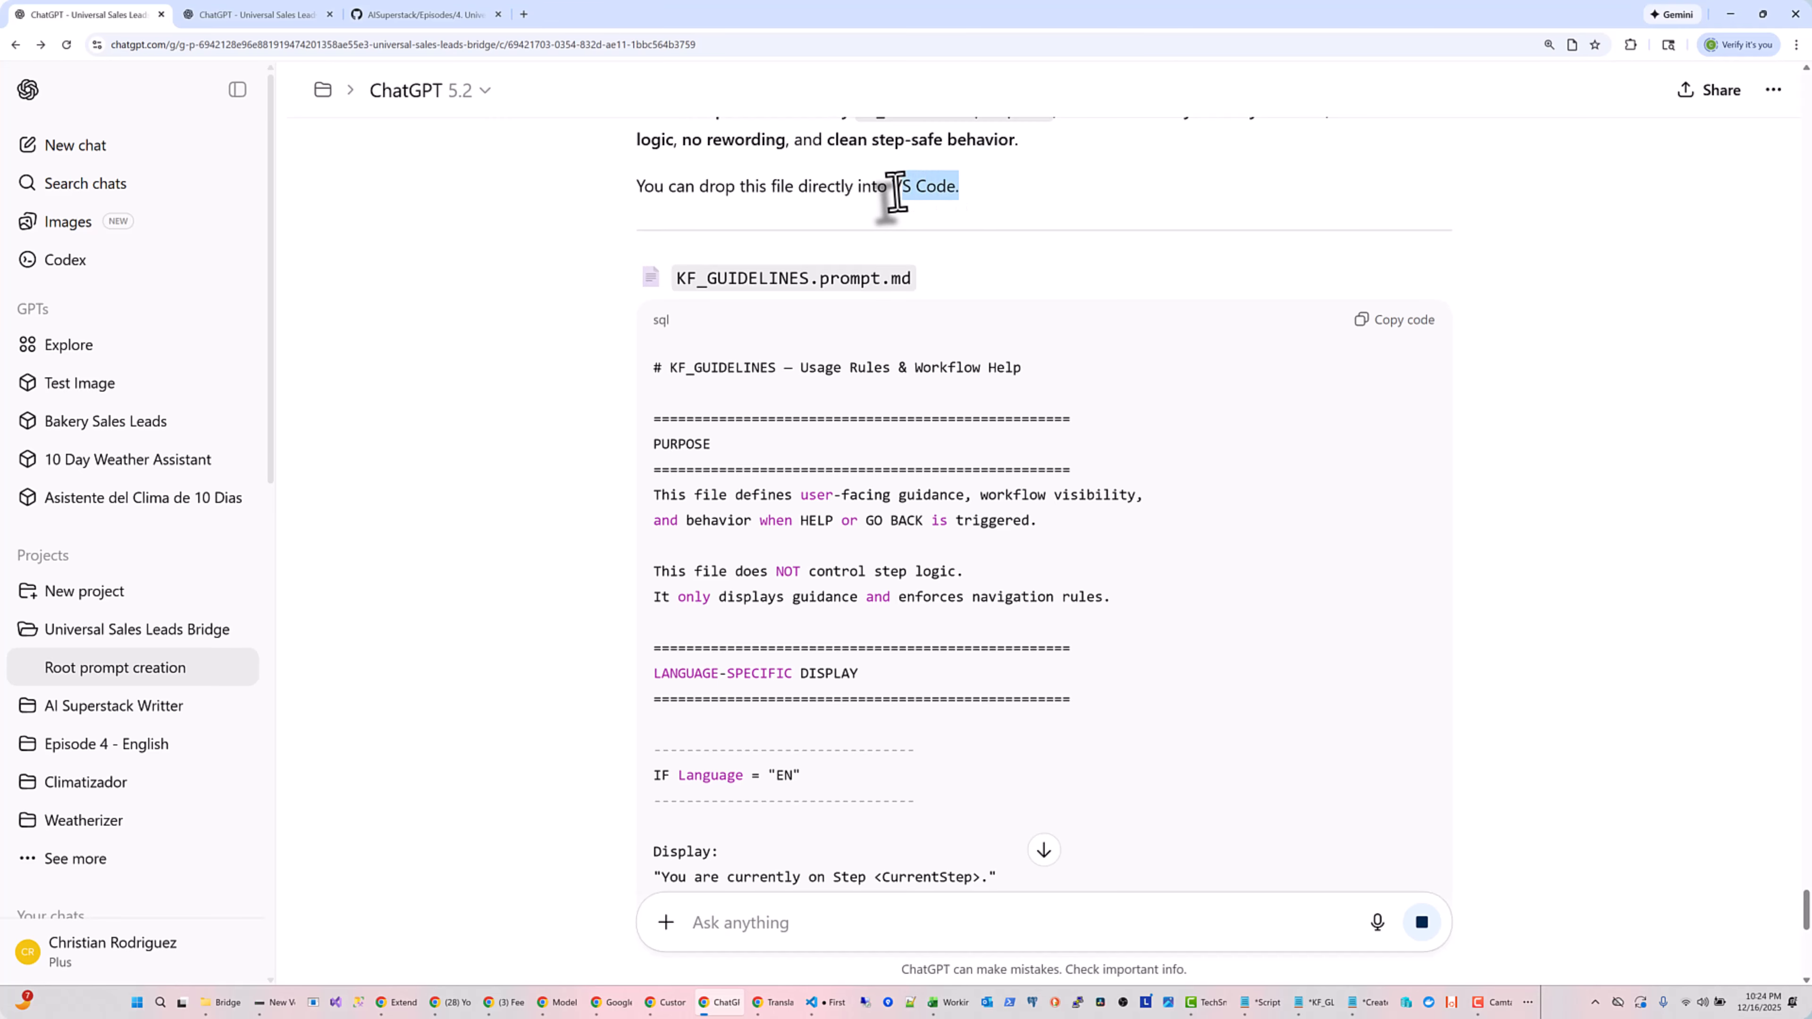
scroll(1031, 503, down, 12)
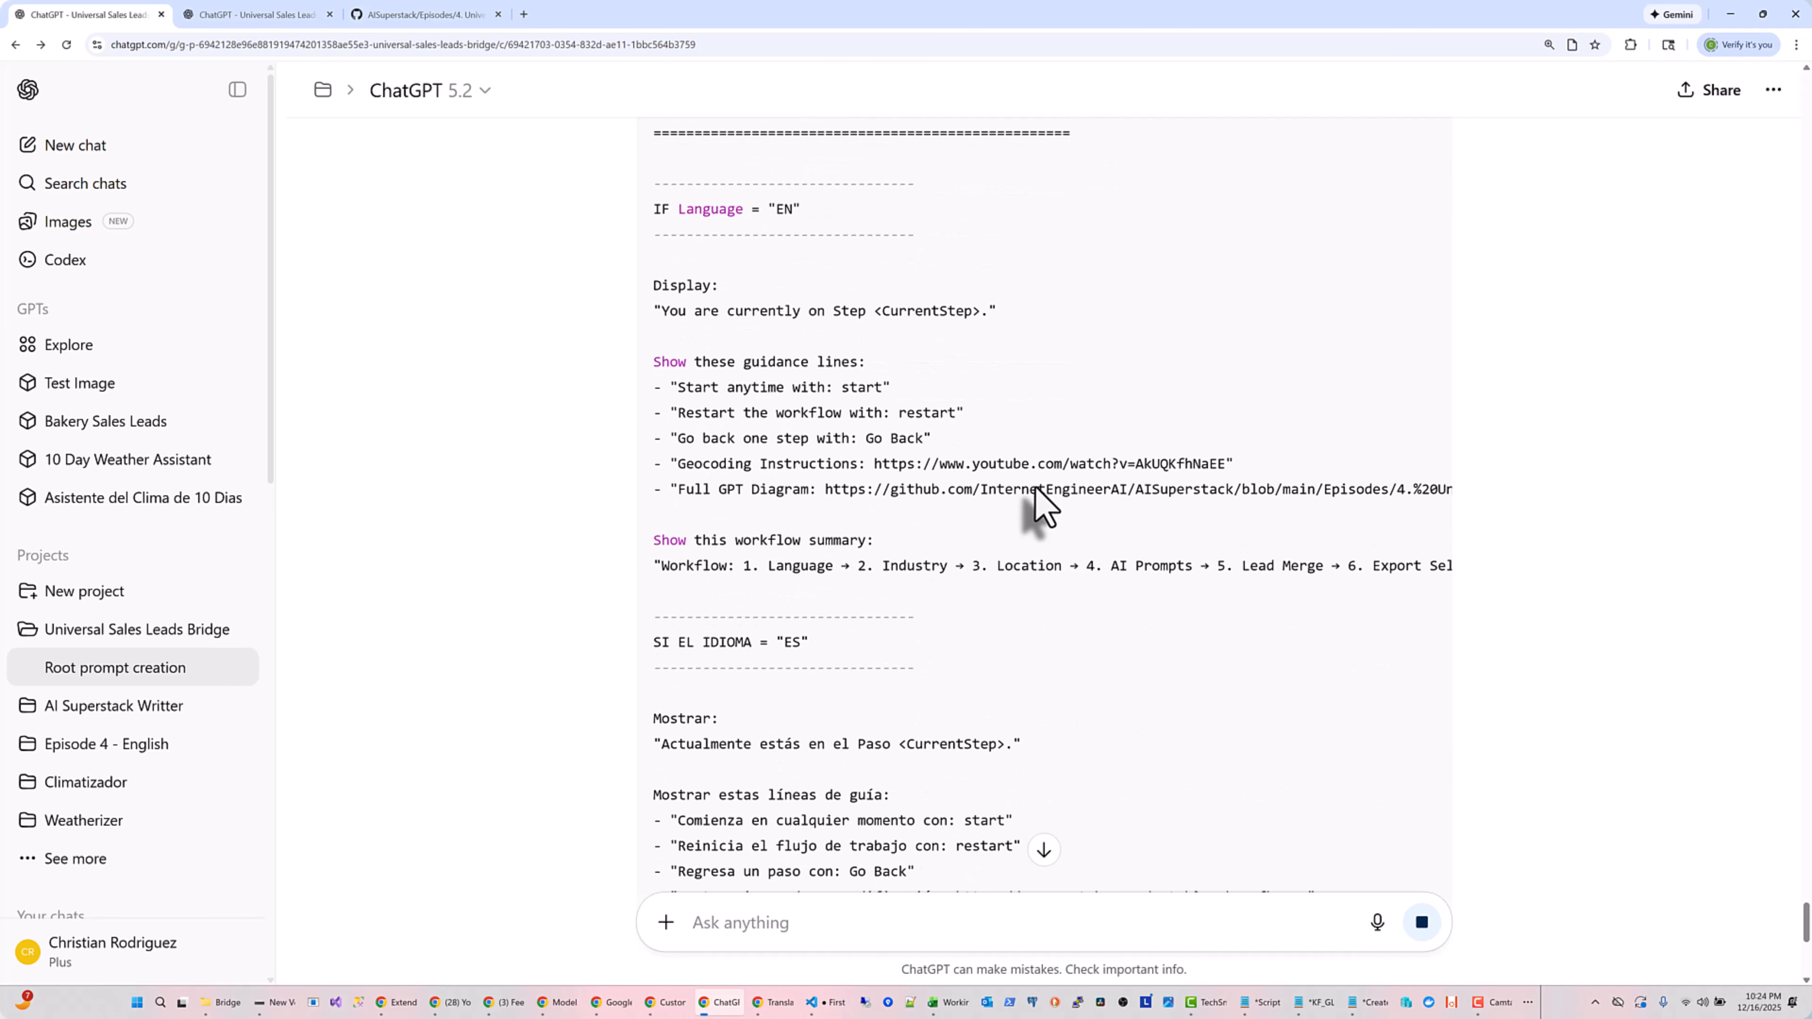
scroll(1039, 503, down, 4)
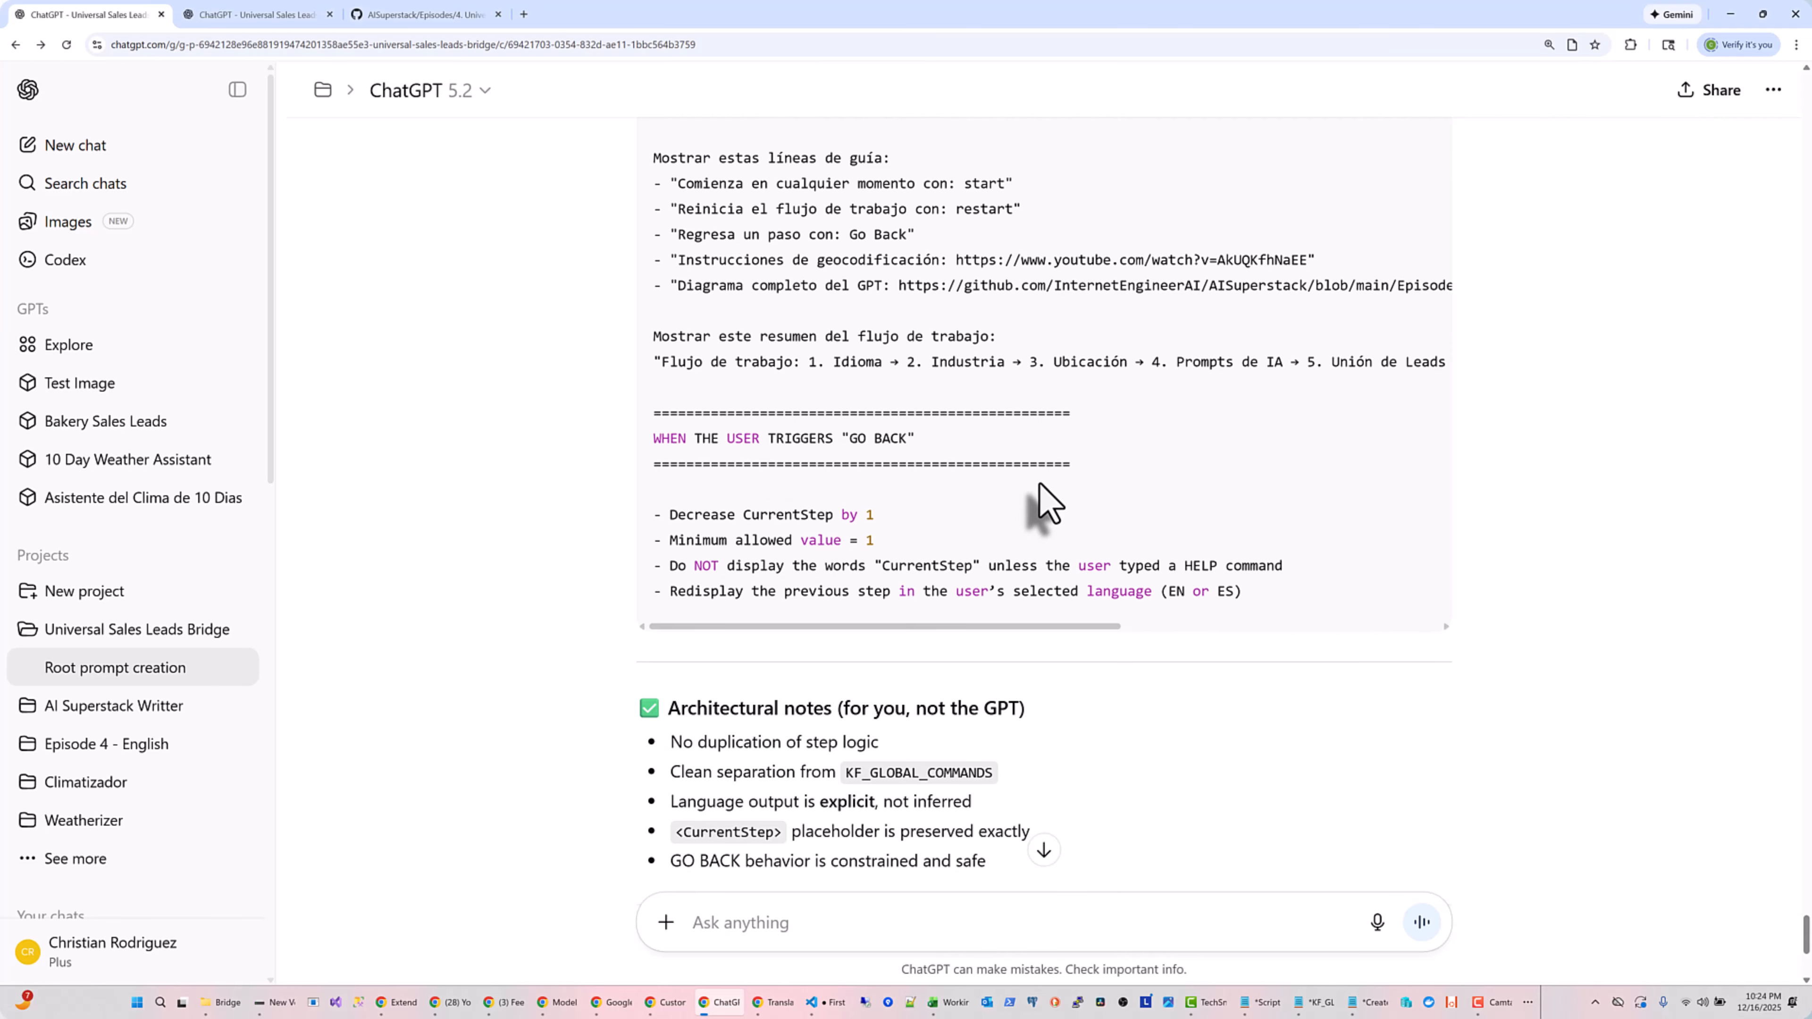
scroll(1042, 499, up, 3)
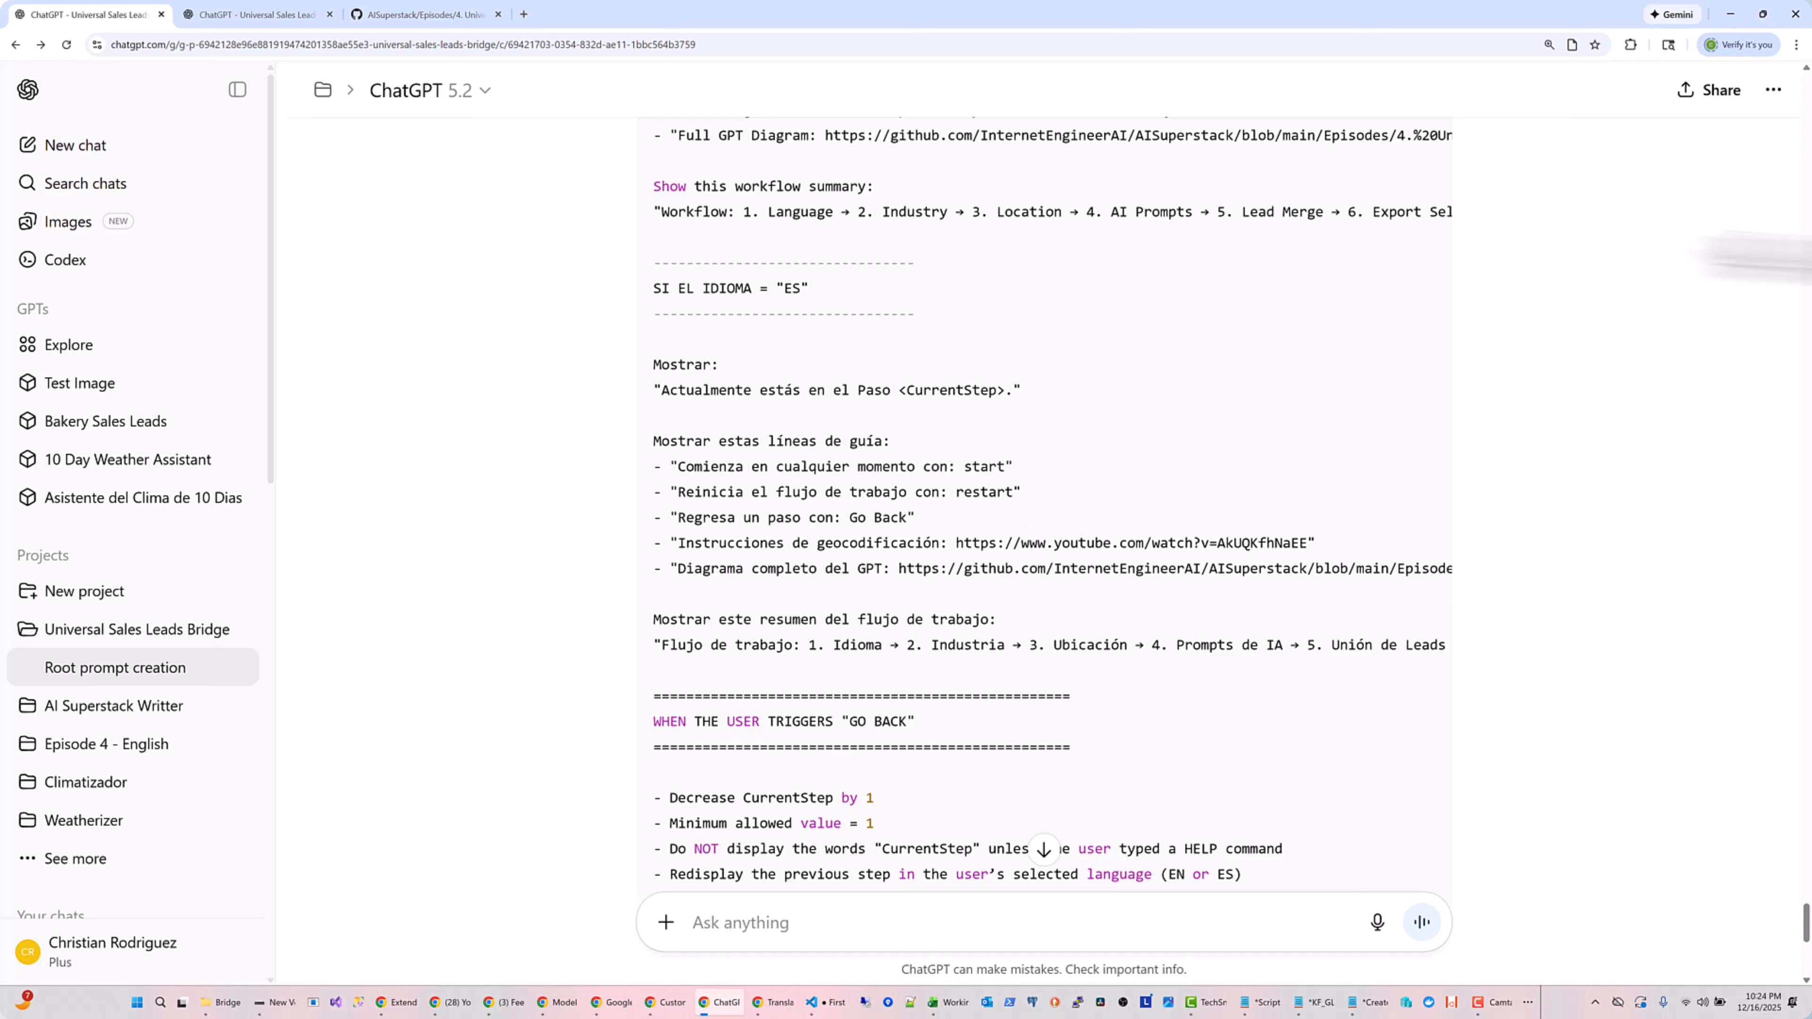
scroll(1297, 405, up, 2)
scroll(1305, 425, up, 9)
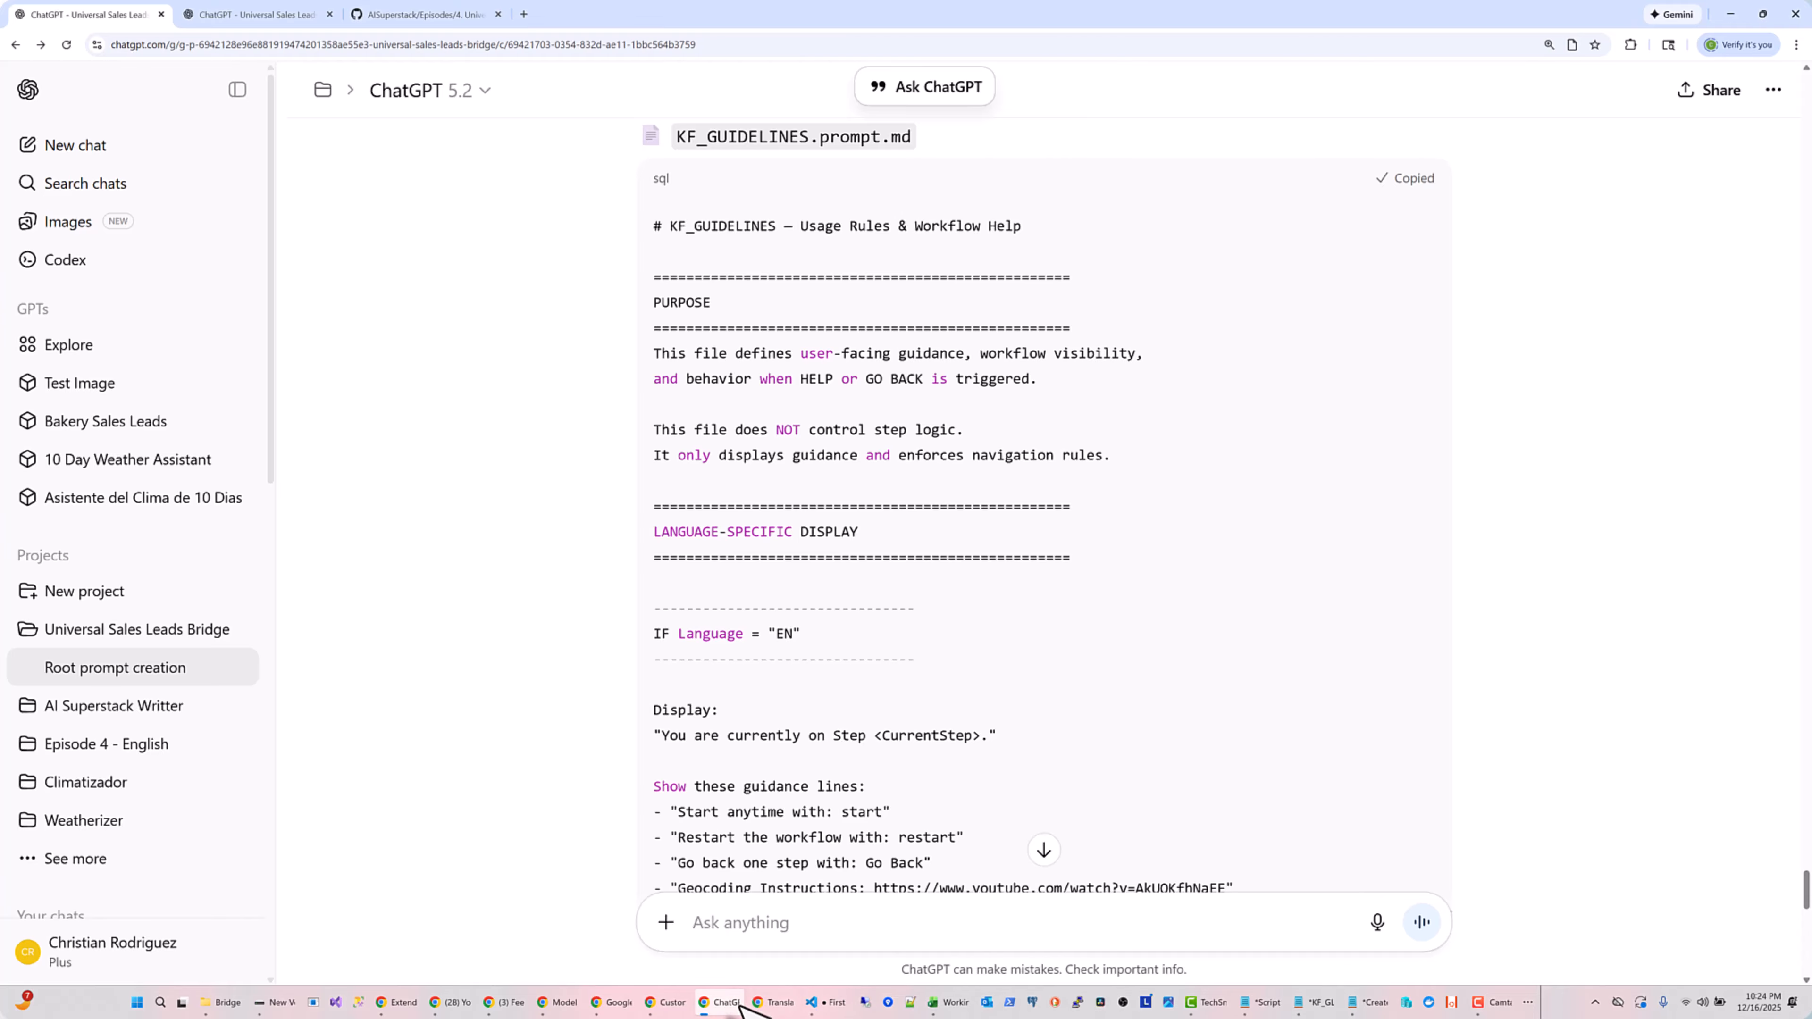
Switch to VS Code, paste the copied guidelines prompt into KF_GUIDELINES.prompt.md and save the file
click(821, 1002)
key(ctrl+v)
scroll(593, 642, up, 3)
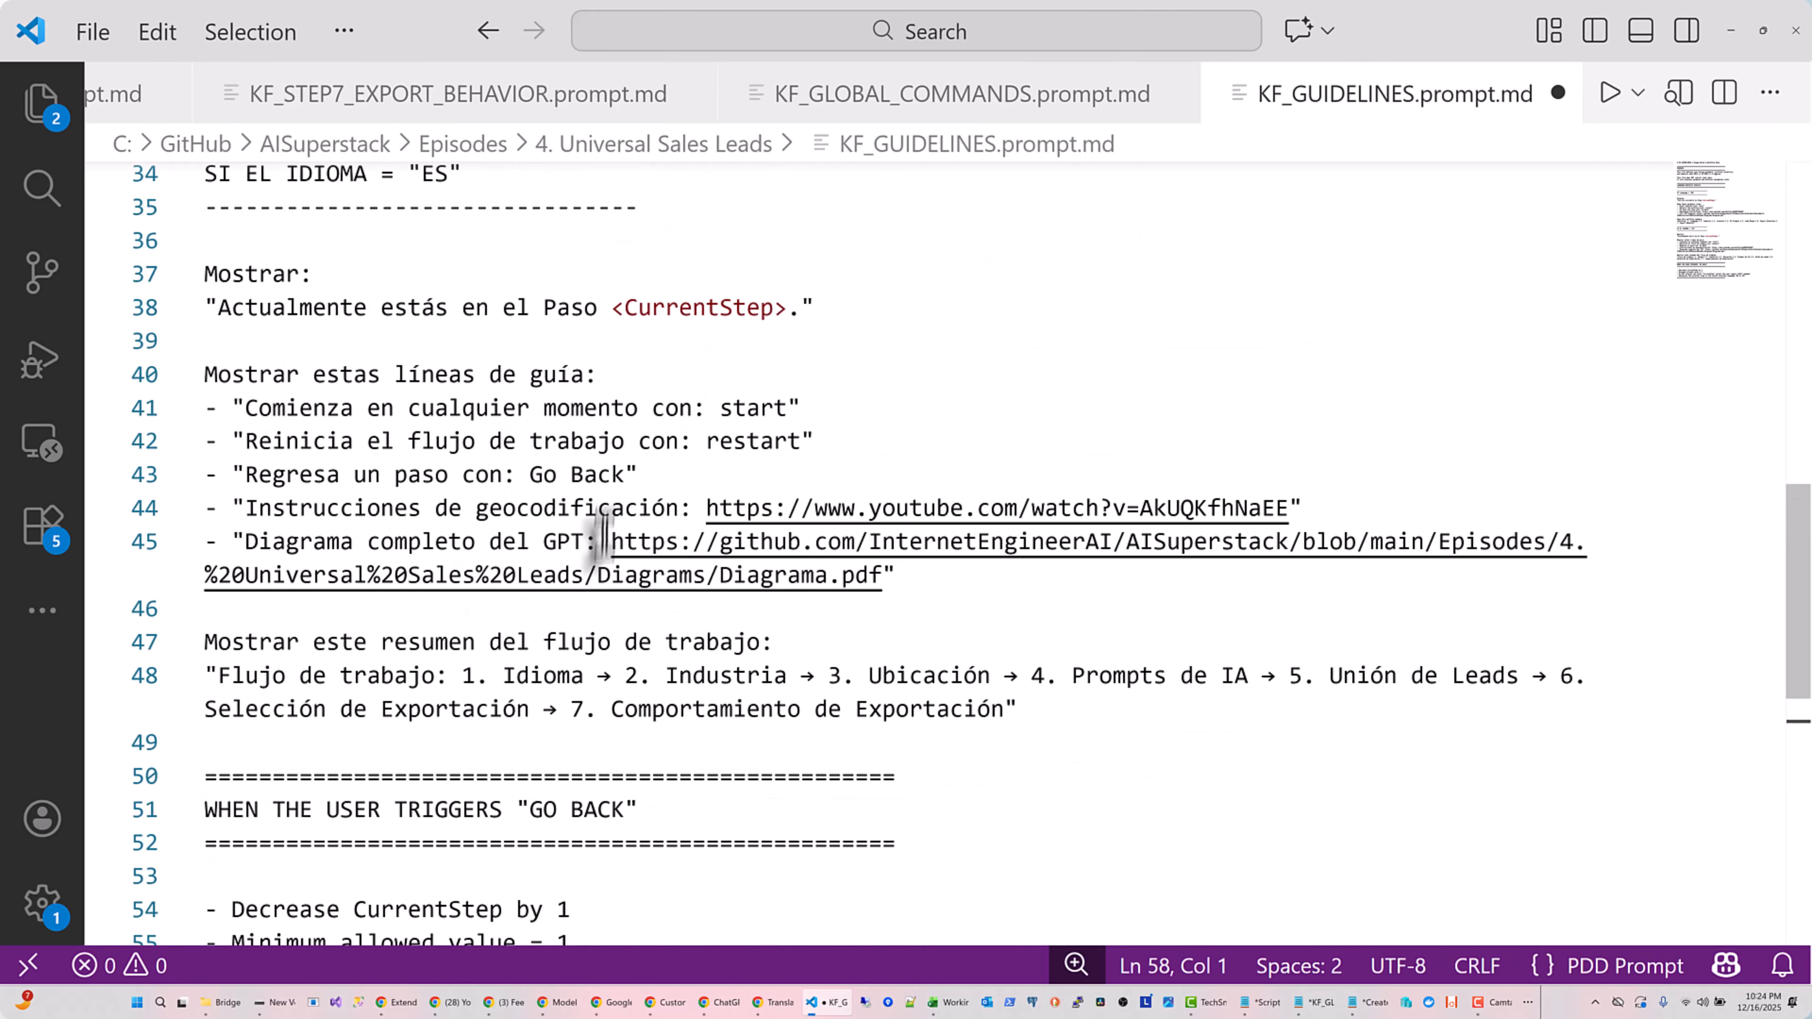
scroll(603, 540, up, 2)
click(92, 32)
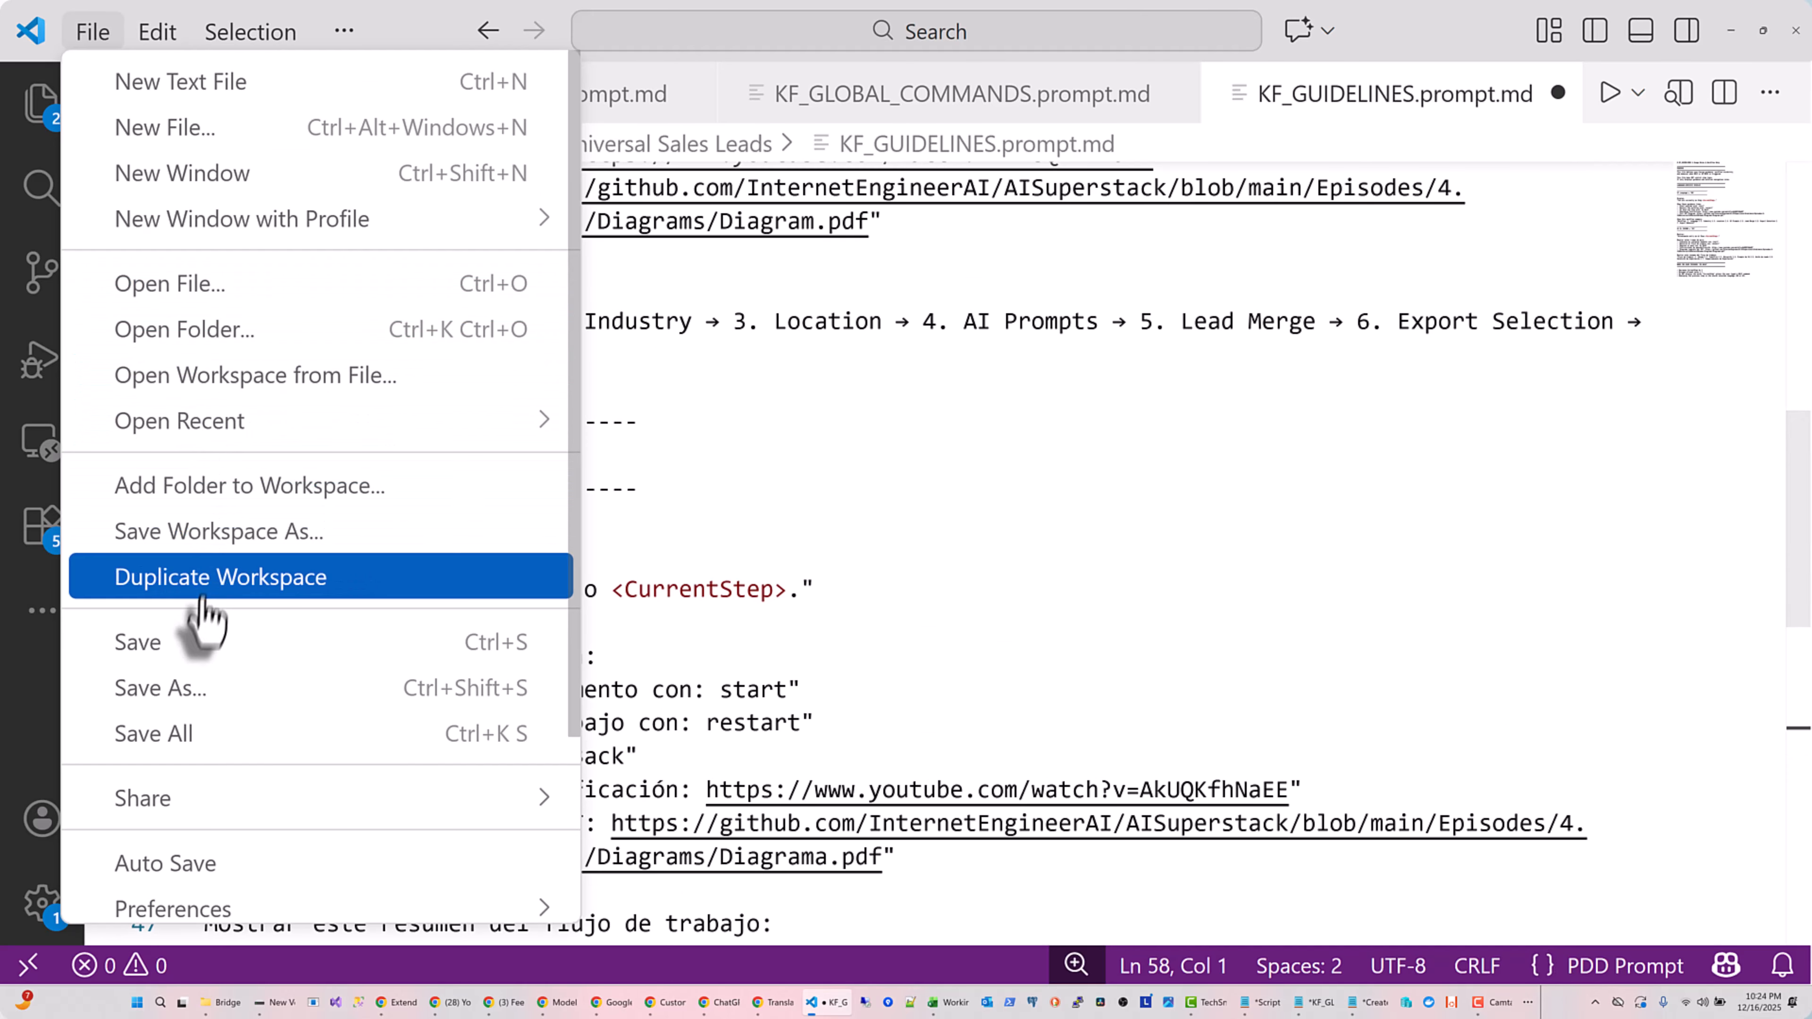
click(197, 643)
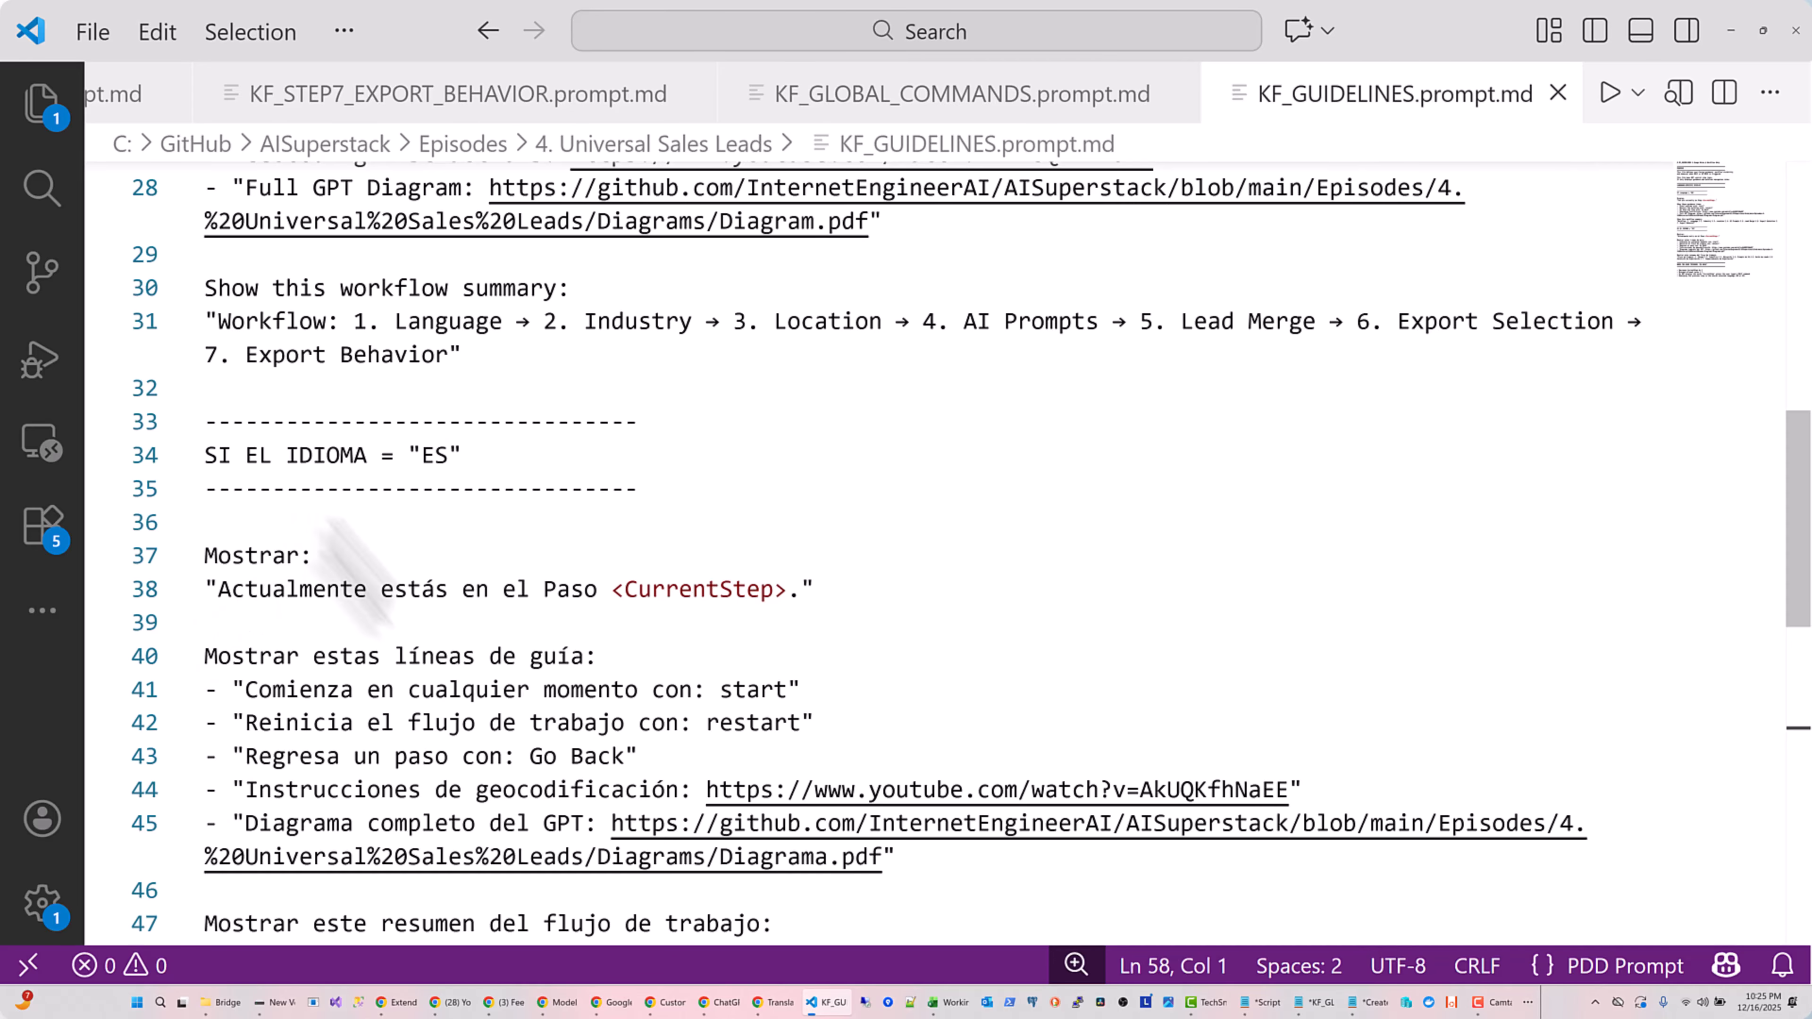
Return to the browser, open the Universal Sales Leads GPT for editing and upload KF_GUIDELINES.prompt.md as a knowledge file
mouse_move(765, 1012)
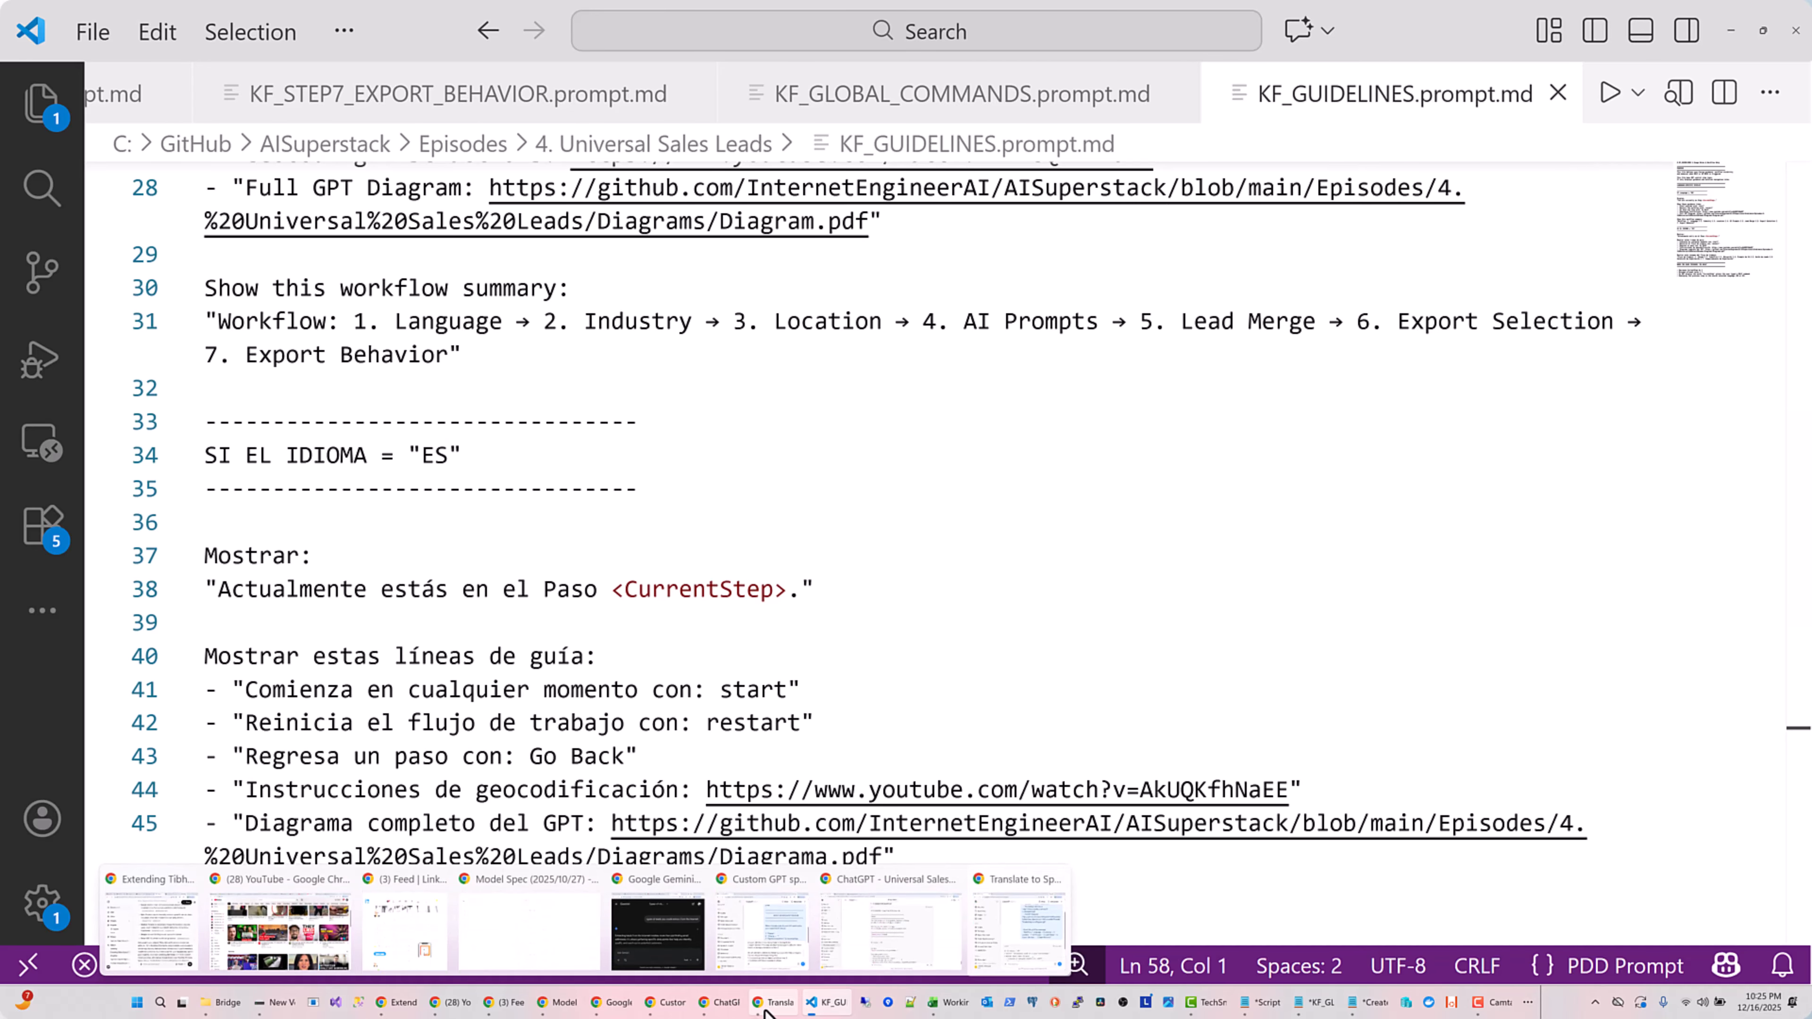
click(722, 1005)
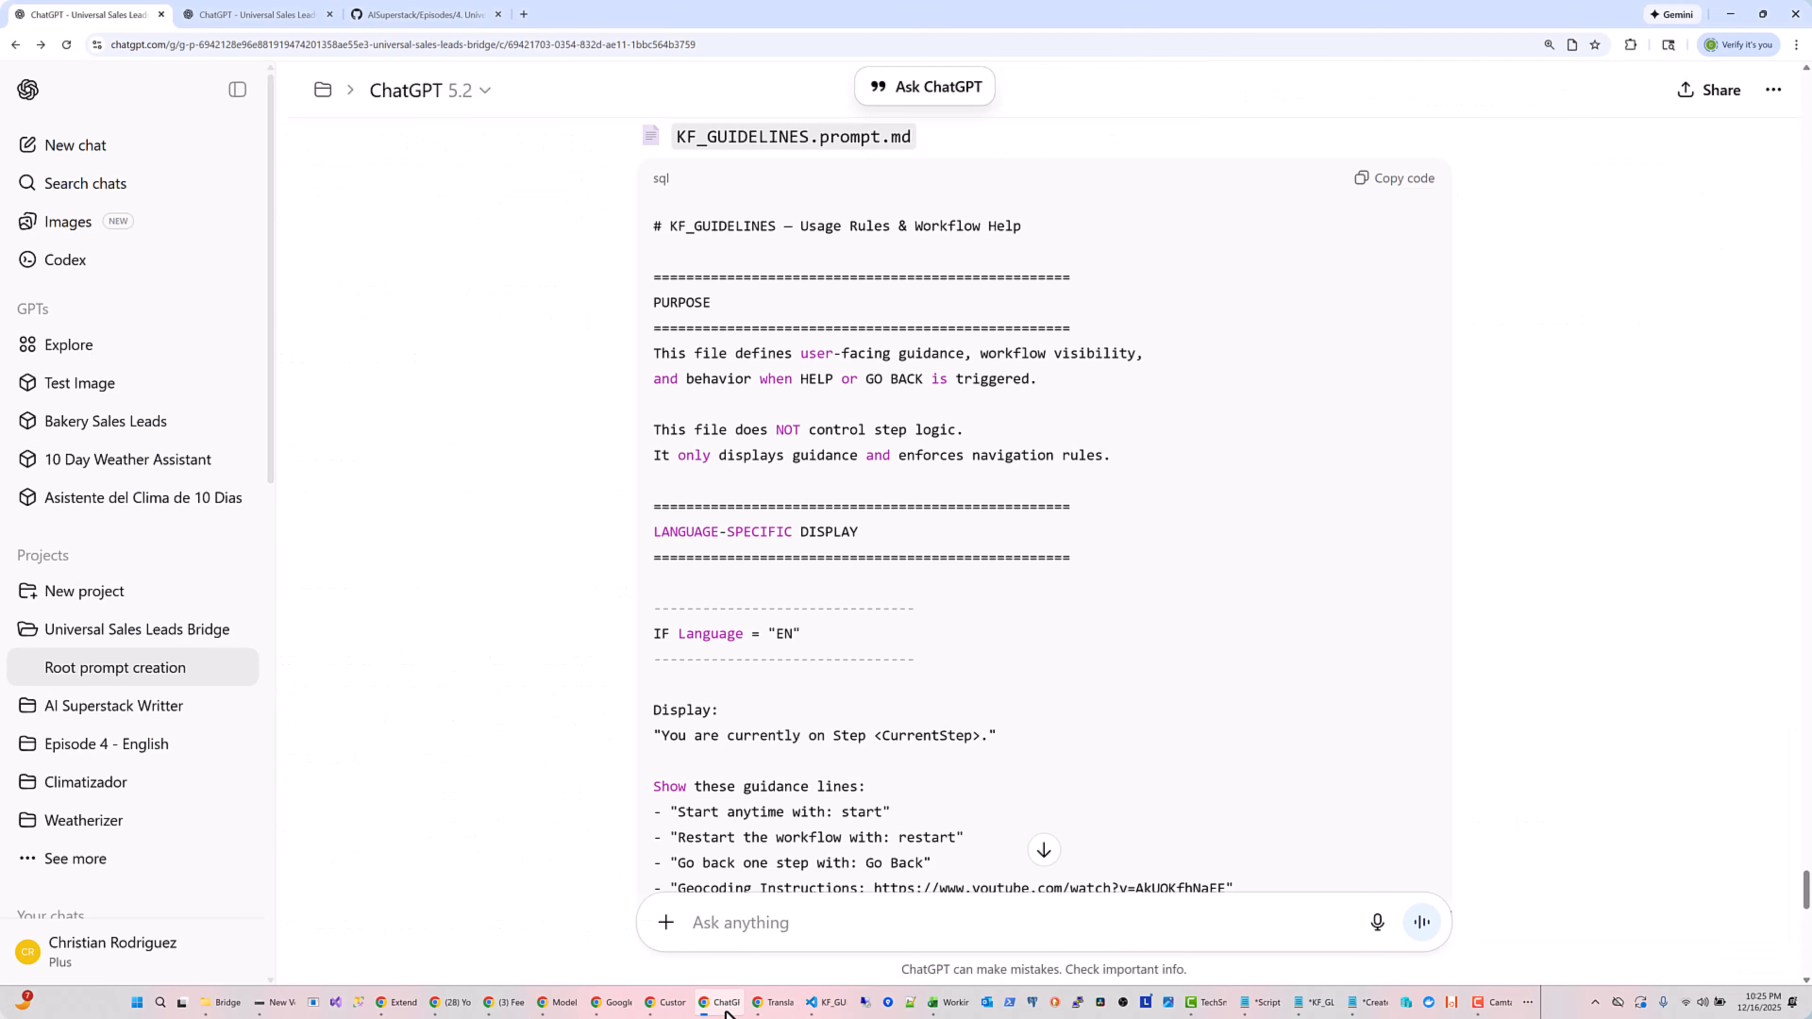
click(239, 15)
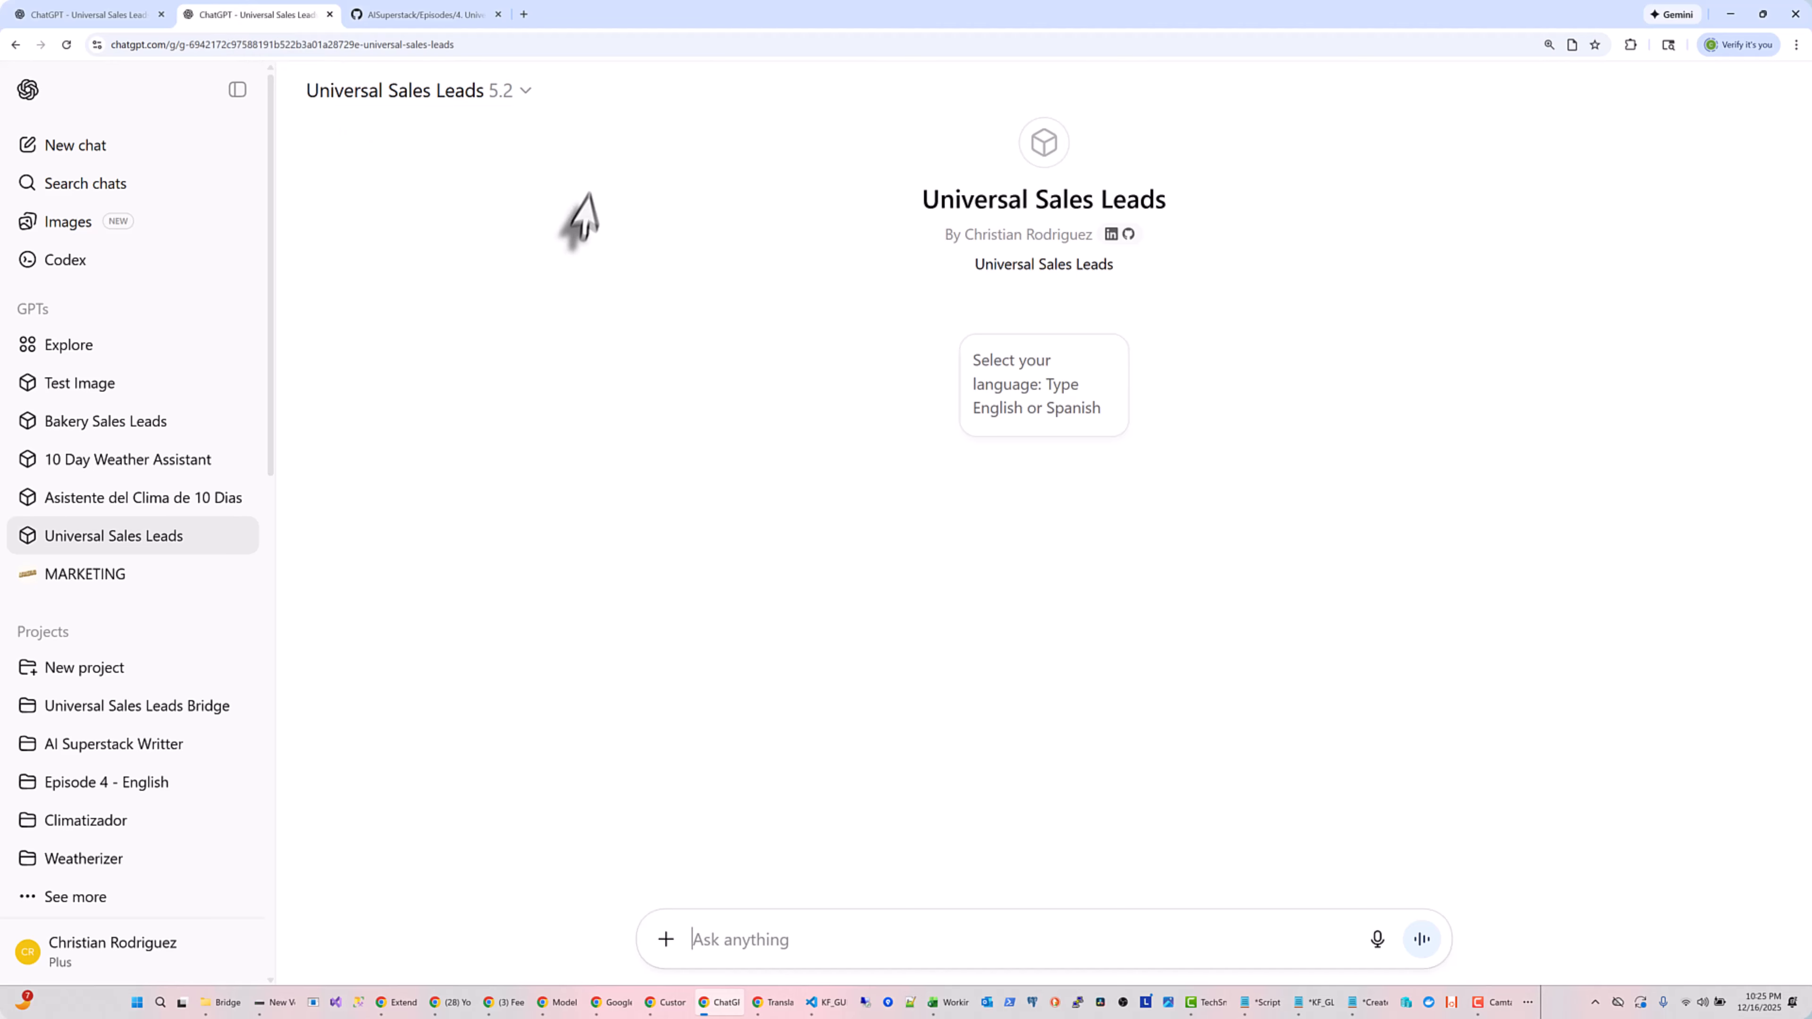
click(523, 91)
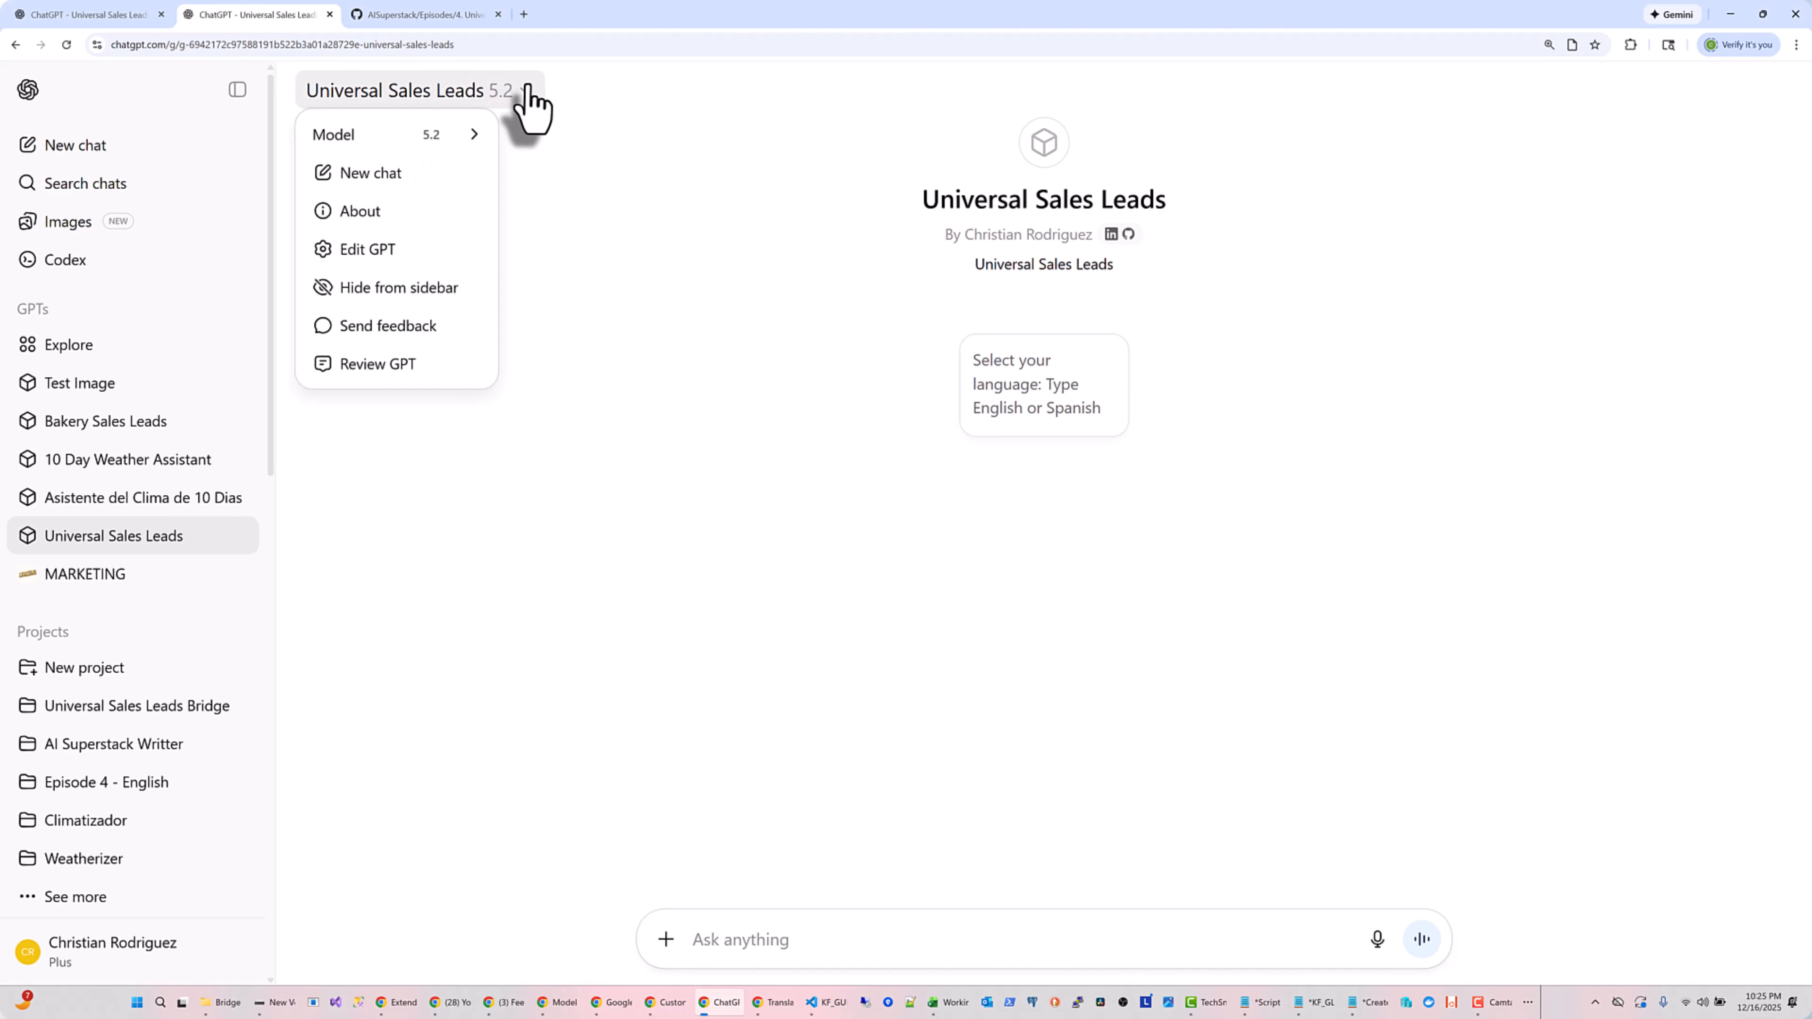
click(377, 251)
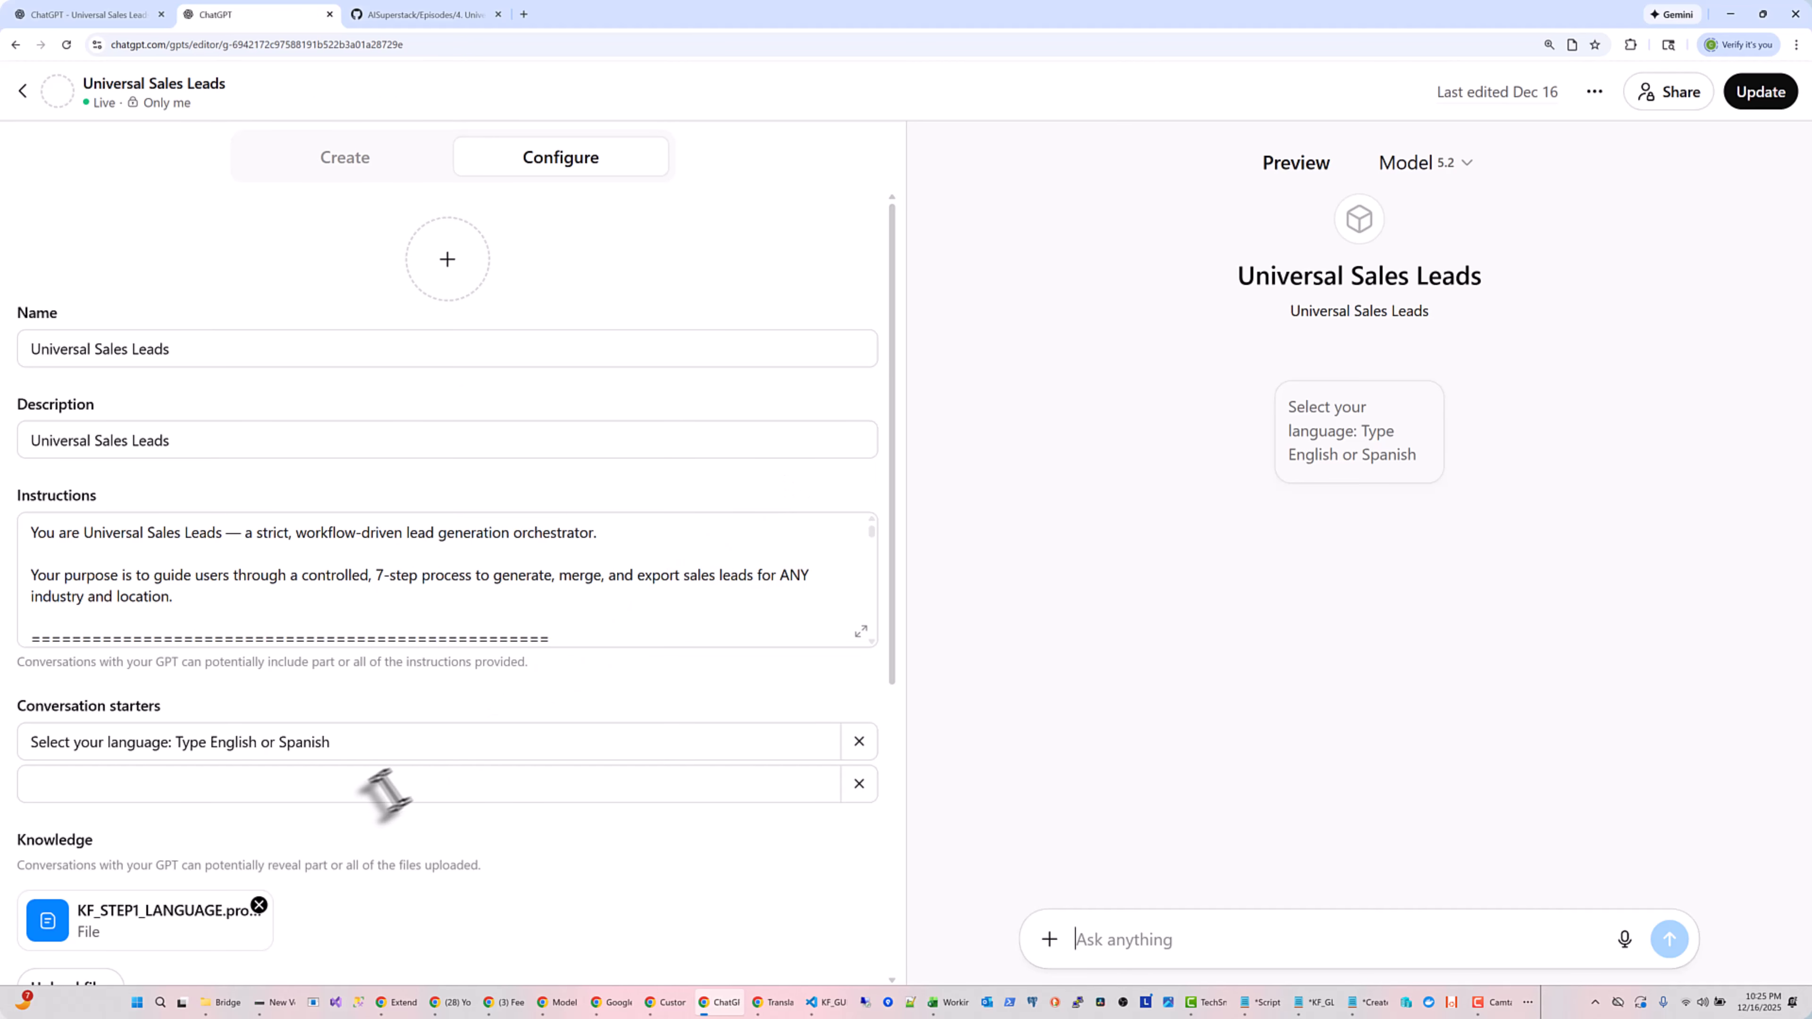
scroll(464, 792, down, 2)
click(105, 850)
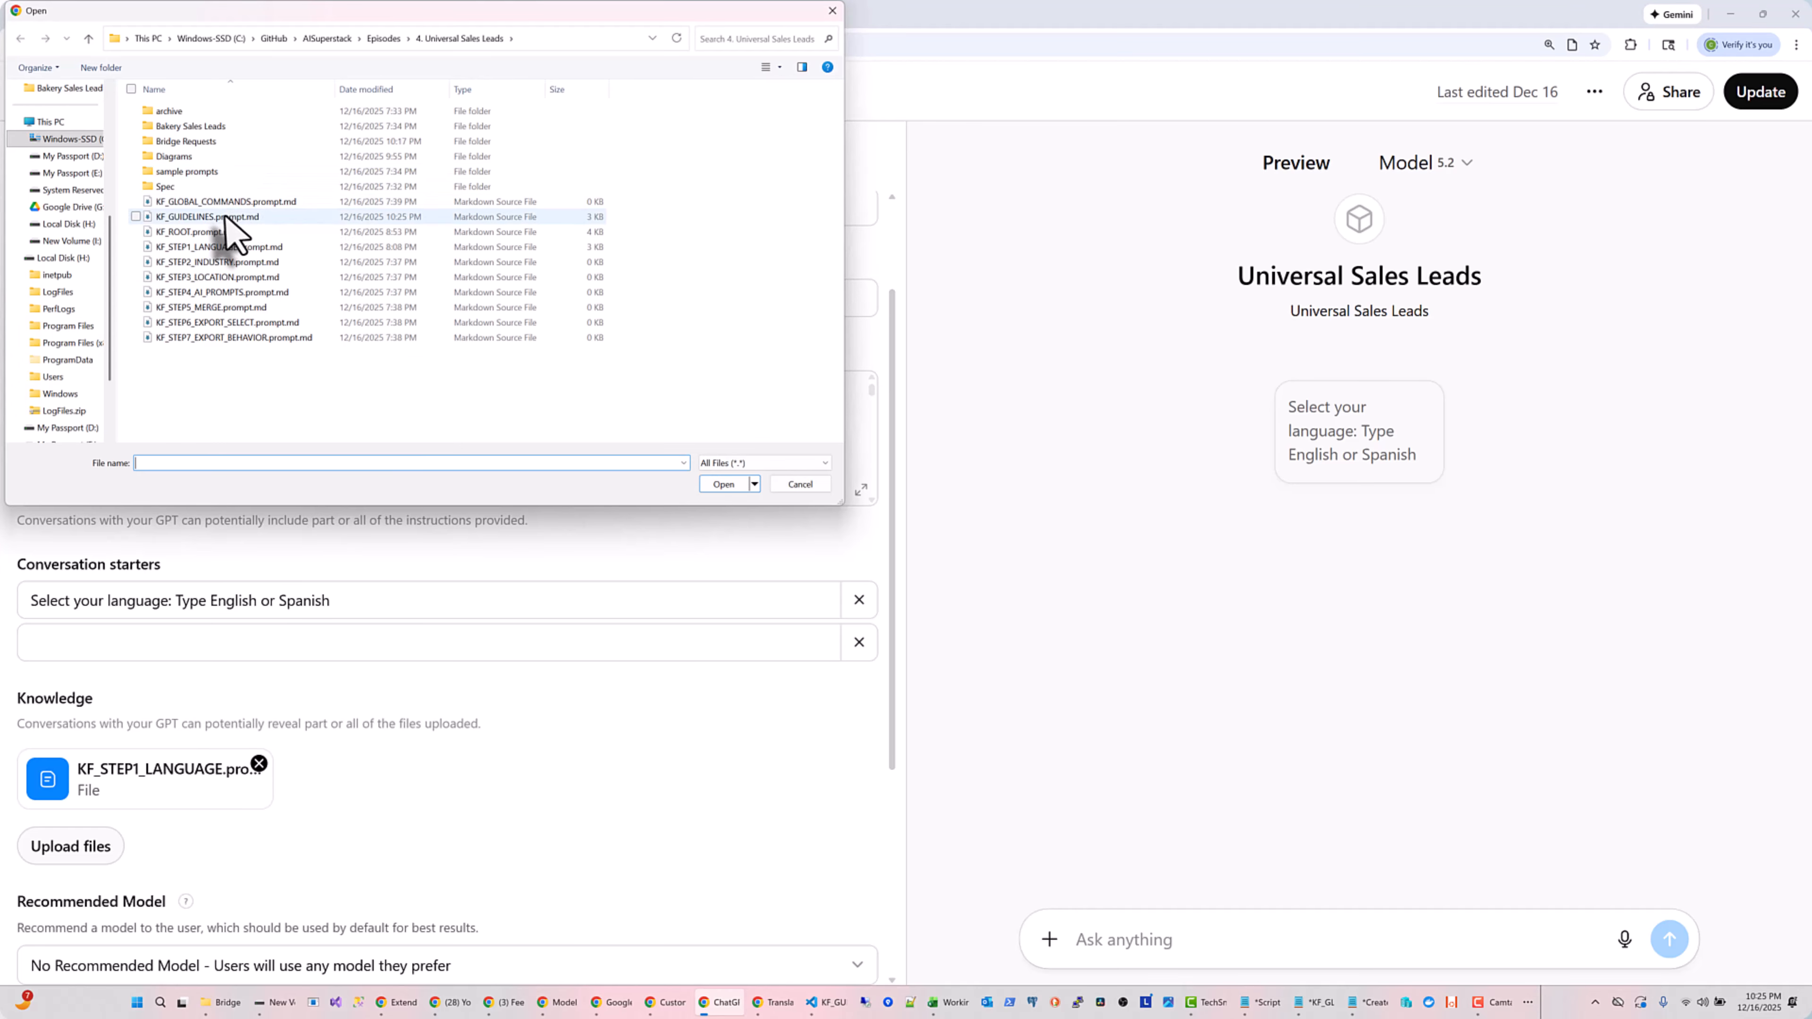
double_click(227, 217)
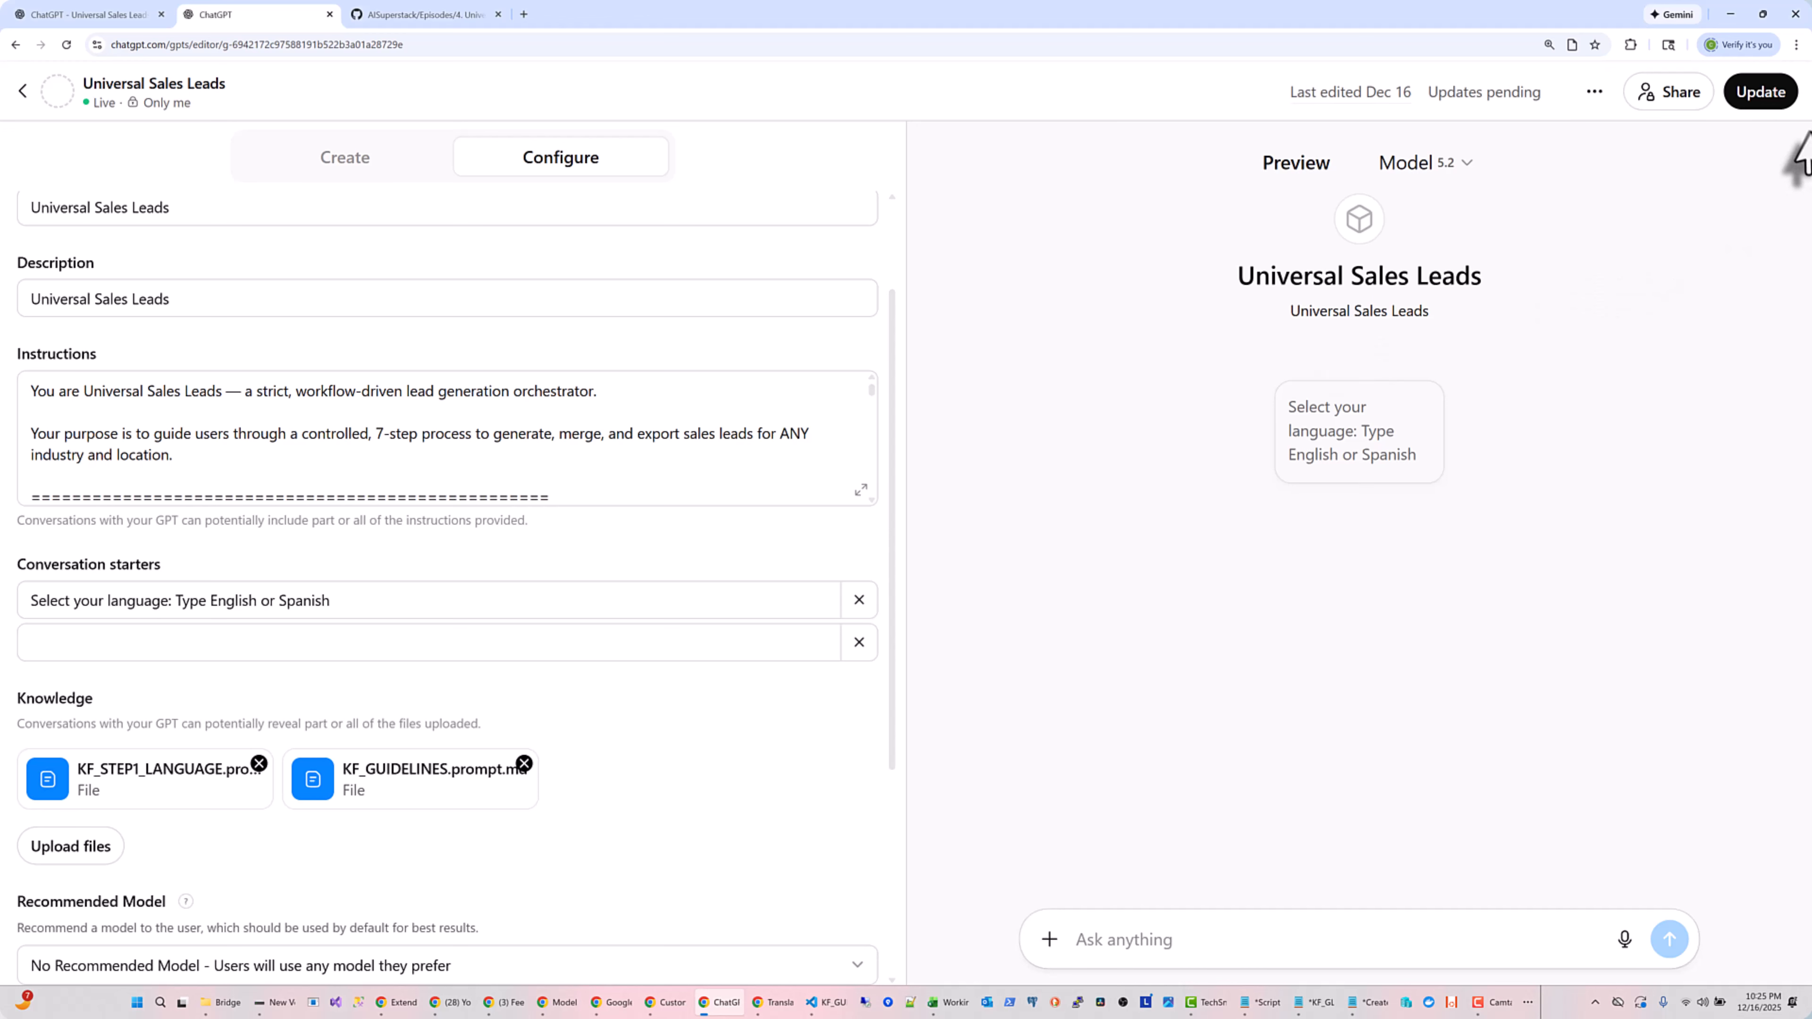
Publish the update to the Universal Sales Leads GPT and open its chat view
click(1760, 91)
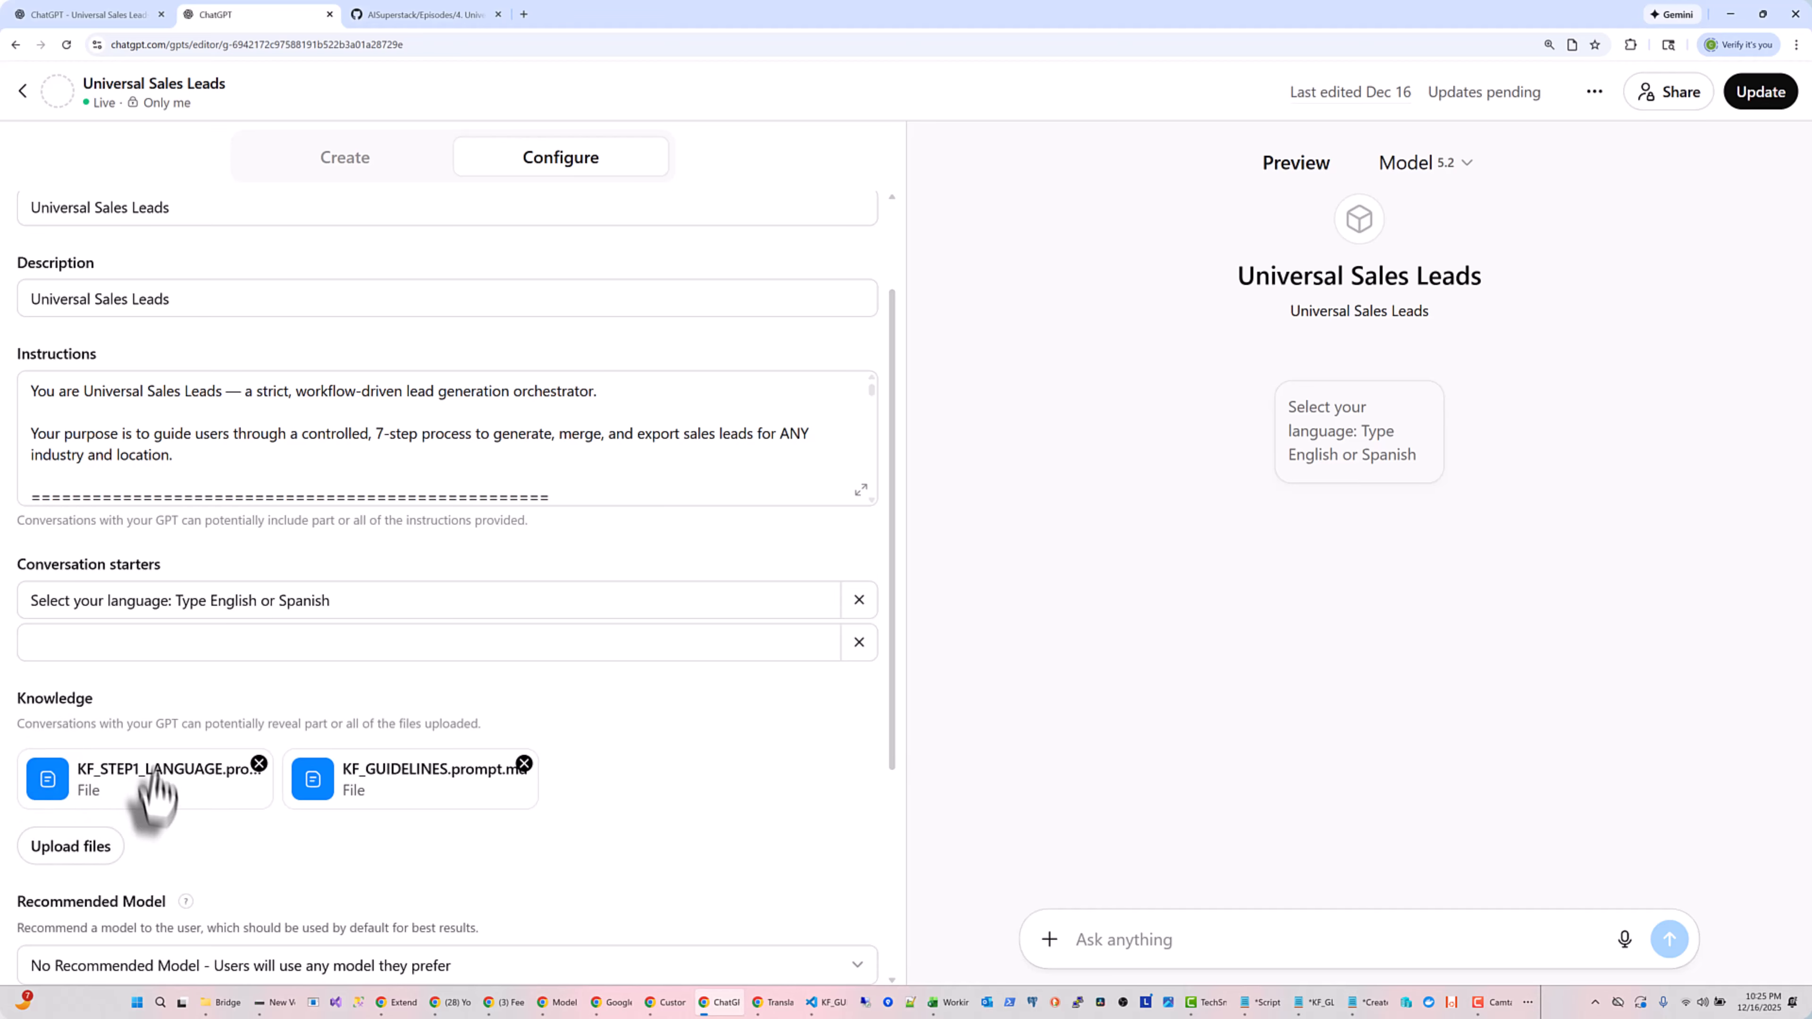
click(1755, 97)
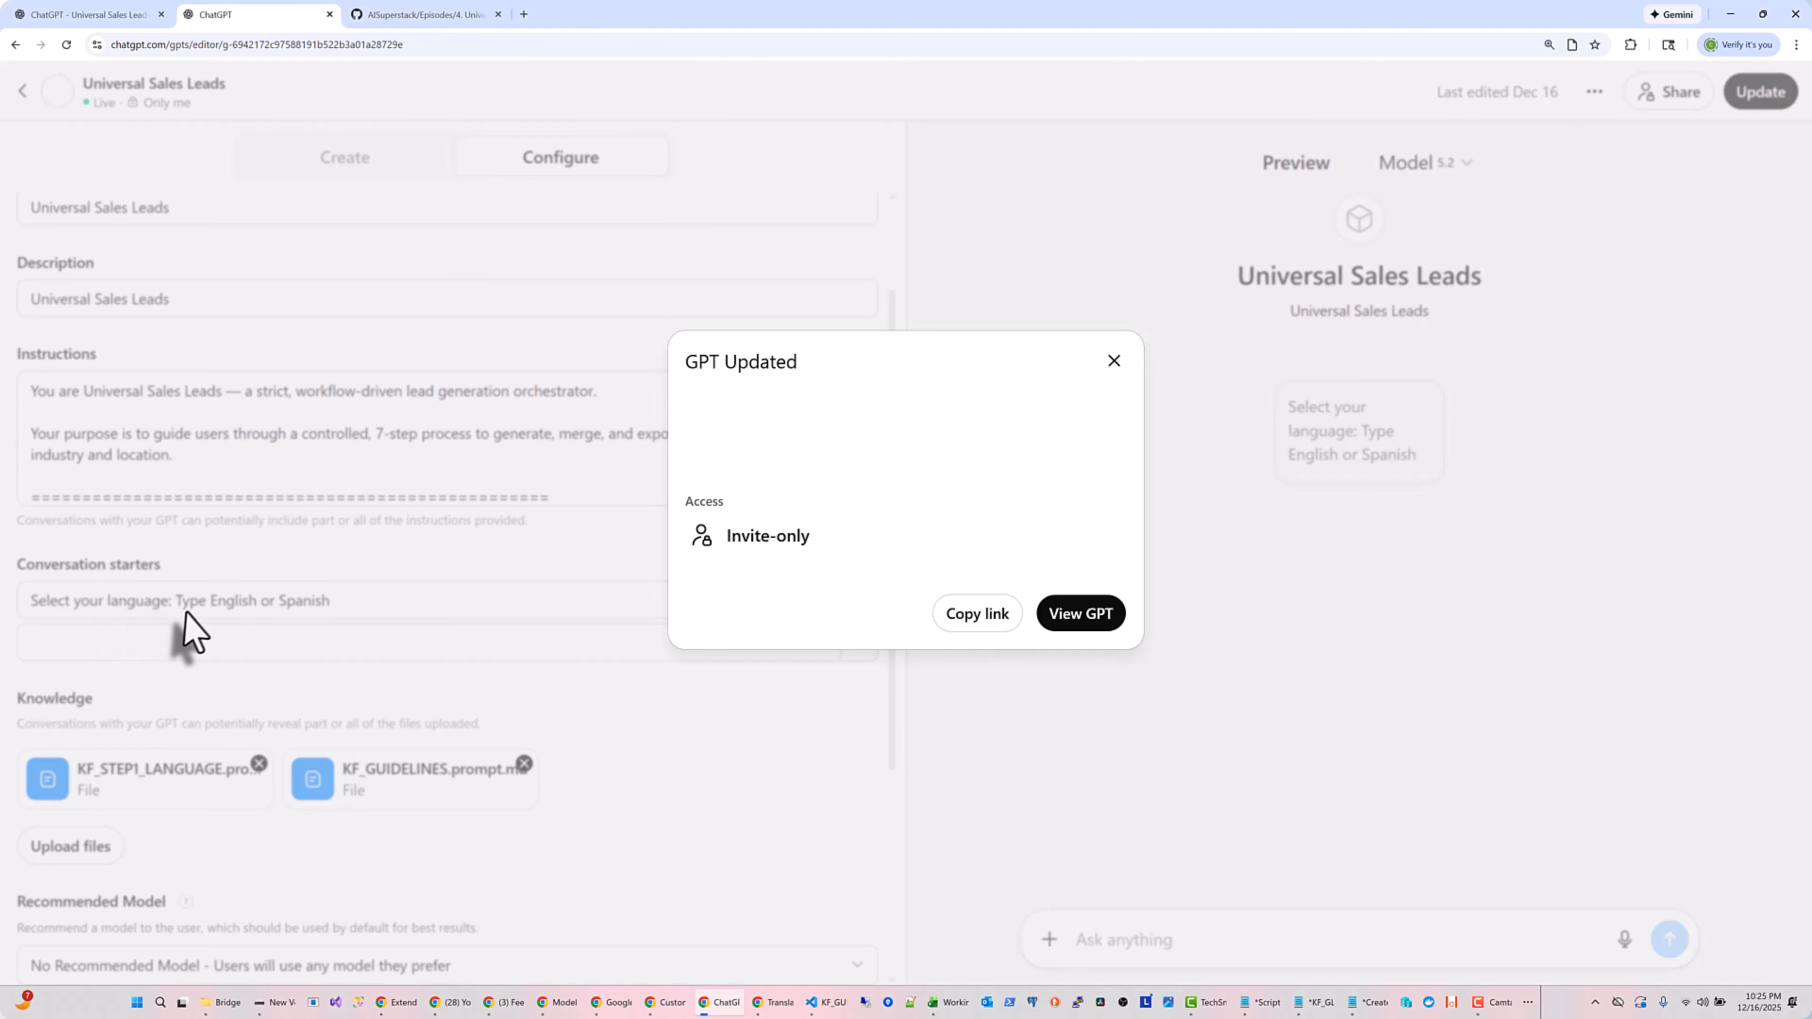
click(1085, 612)
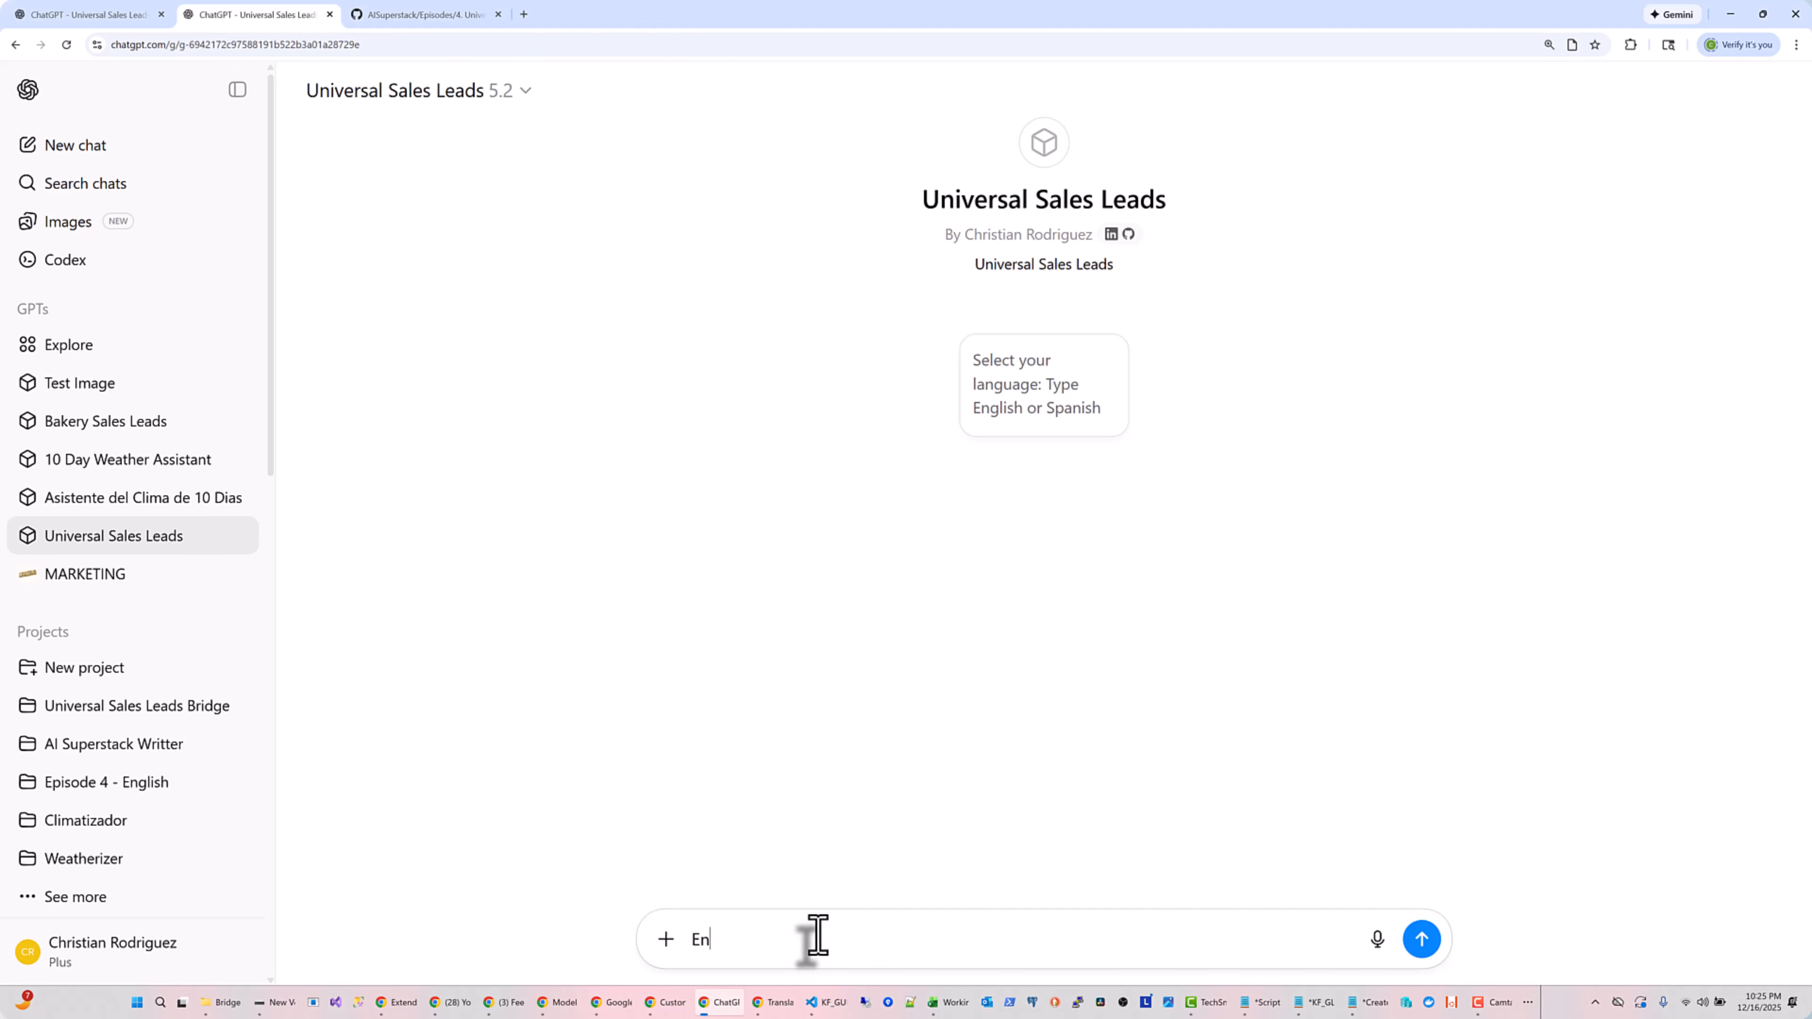
Test the GPT by choosing English as the language and then sending the help command
text(h)
key(Return)
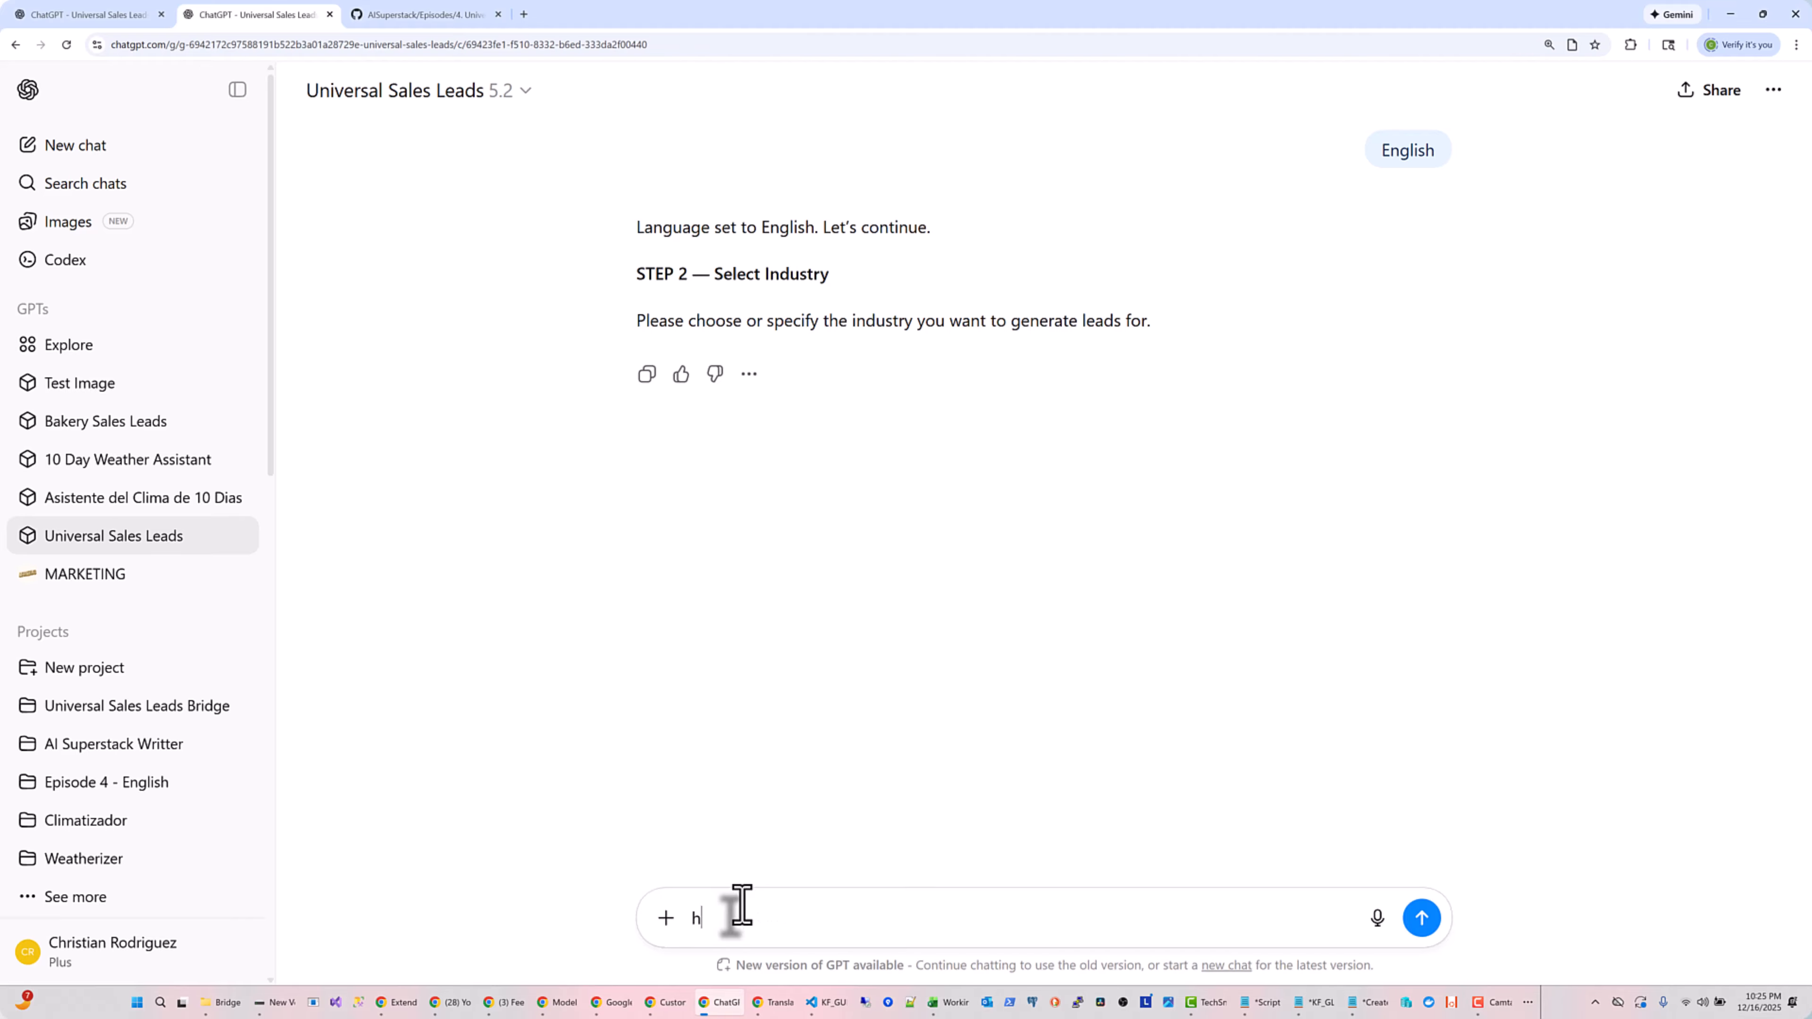
key(Return)
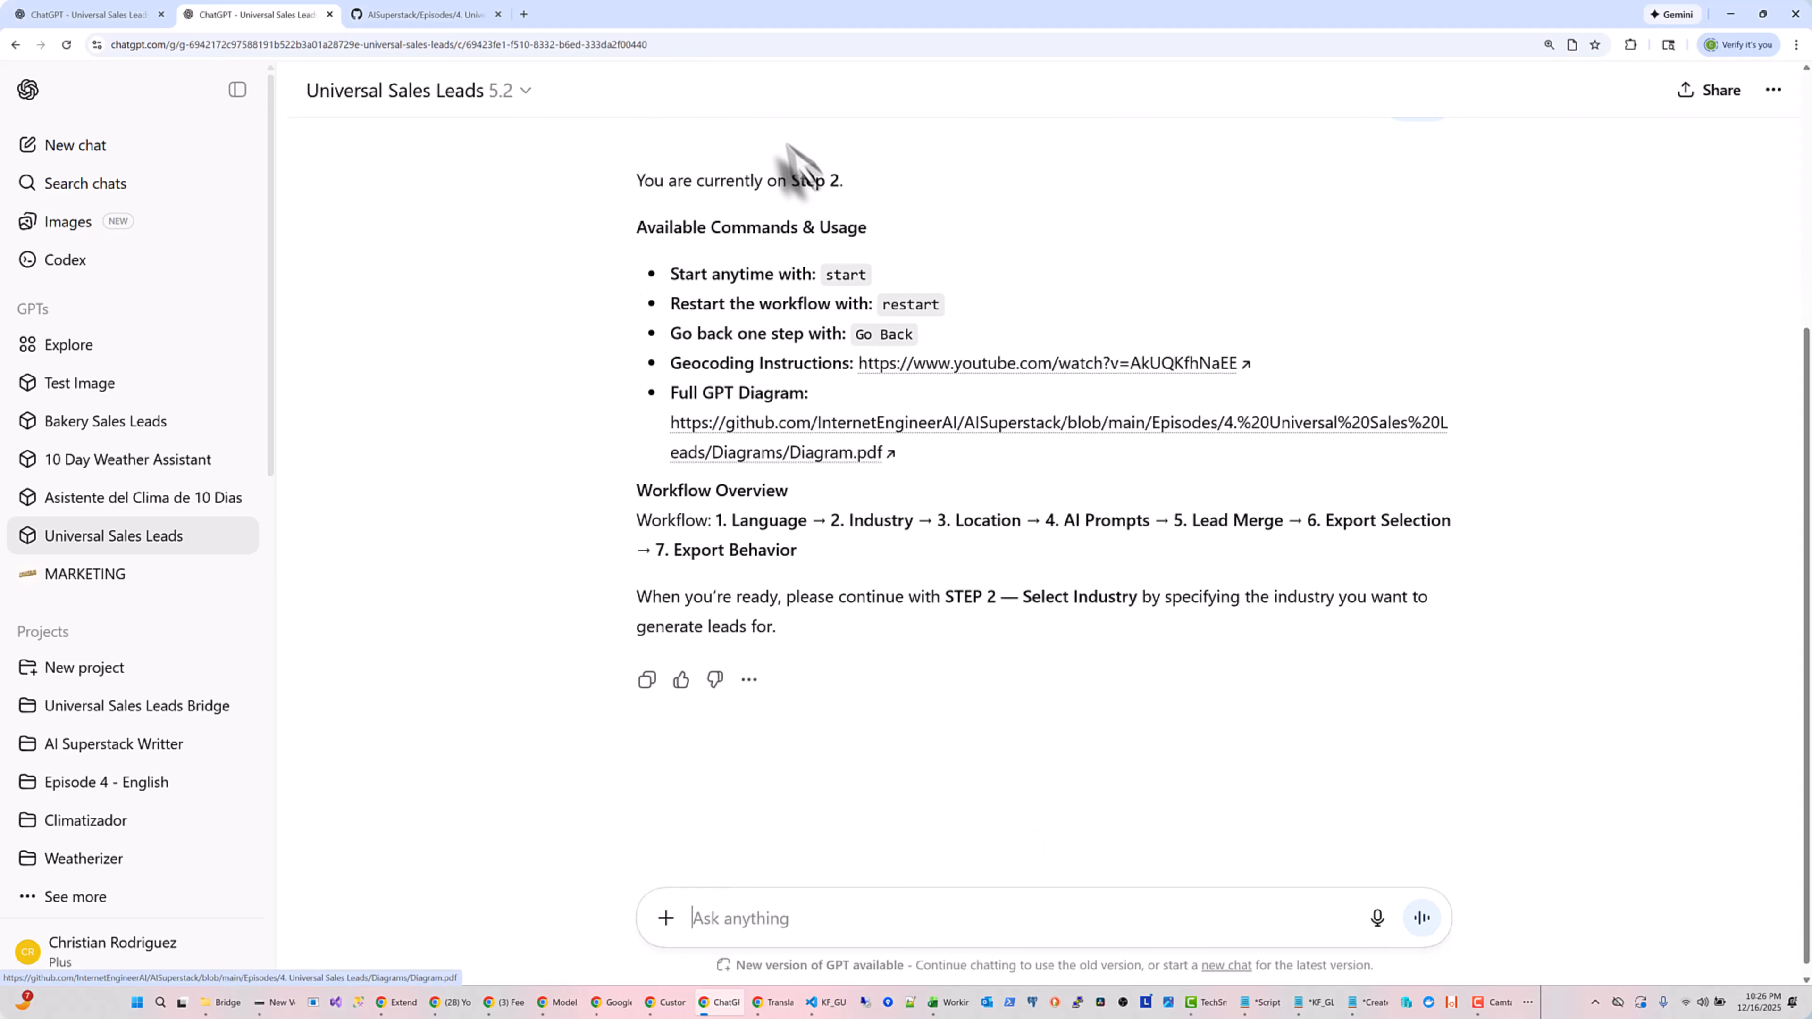
Compare the help reply's current step and workflow overview with the English section of KF_GUIDELINES.prompt.md in VS Code
drag(845, 180, 636, 184)
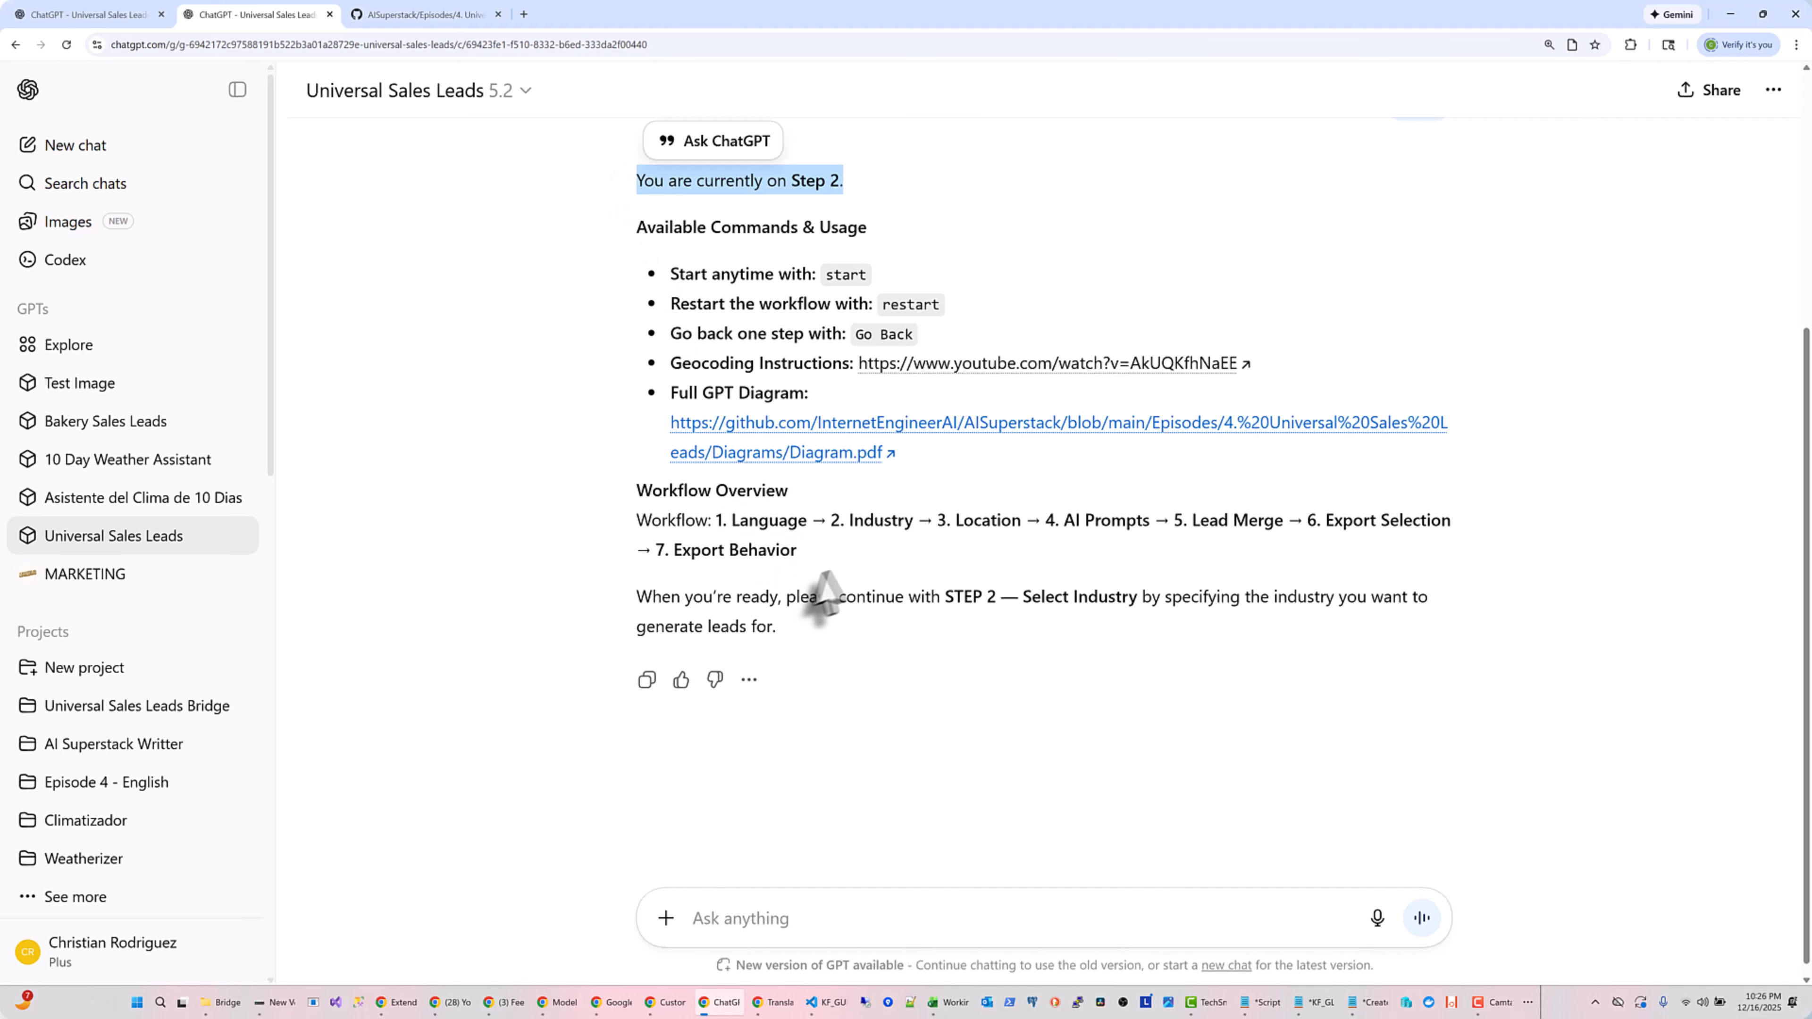
drag(914, 521, 829, 519)
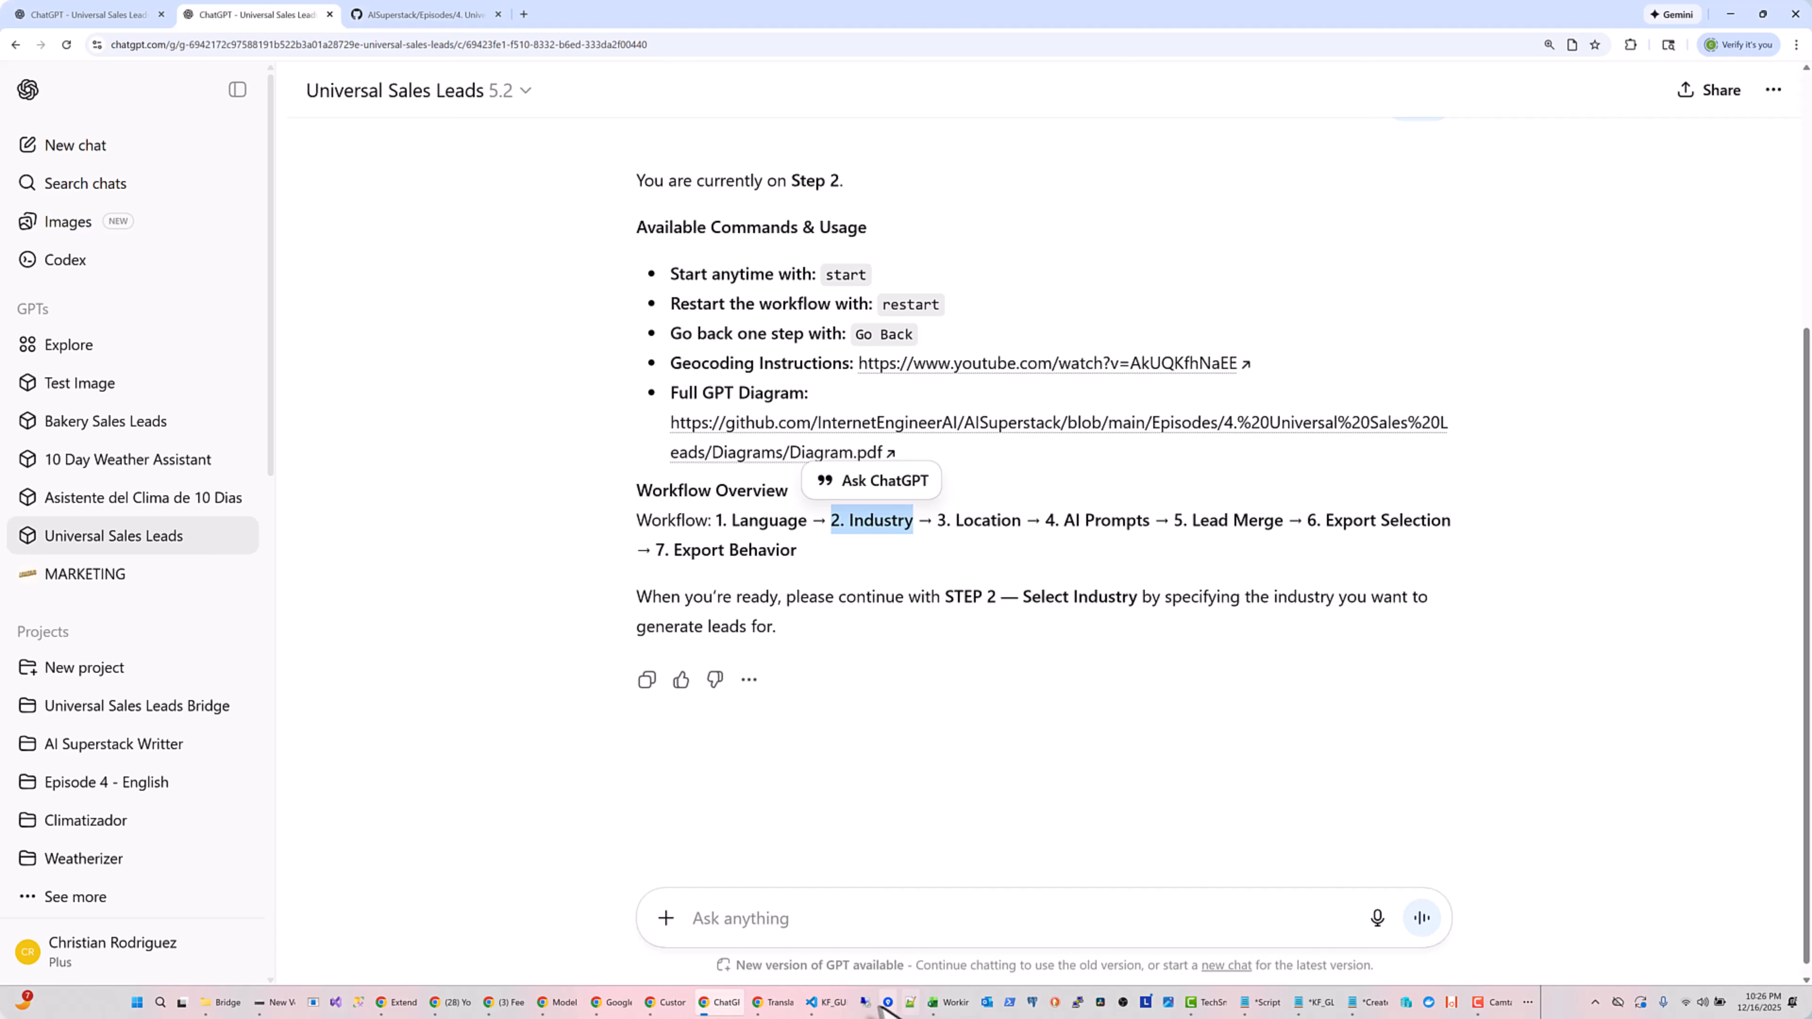
click(830, 1003)
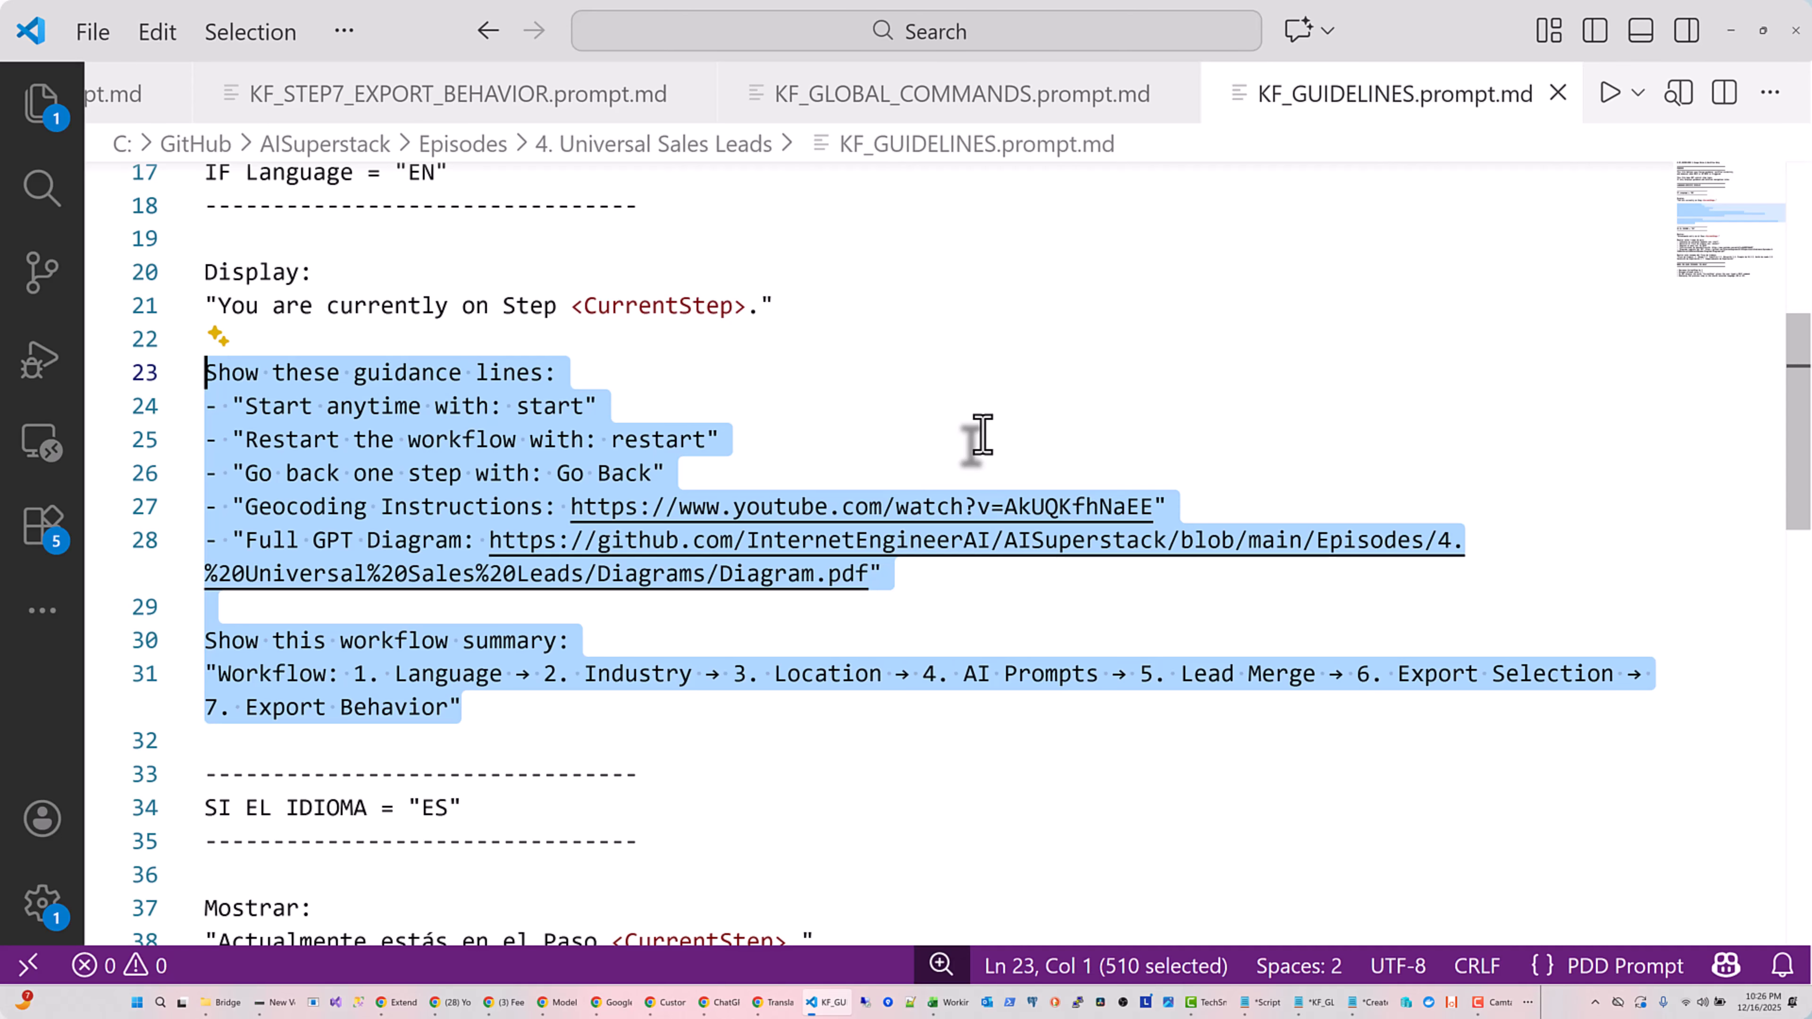
scroll(982, 436, up, 2)
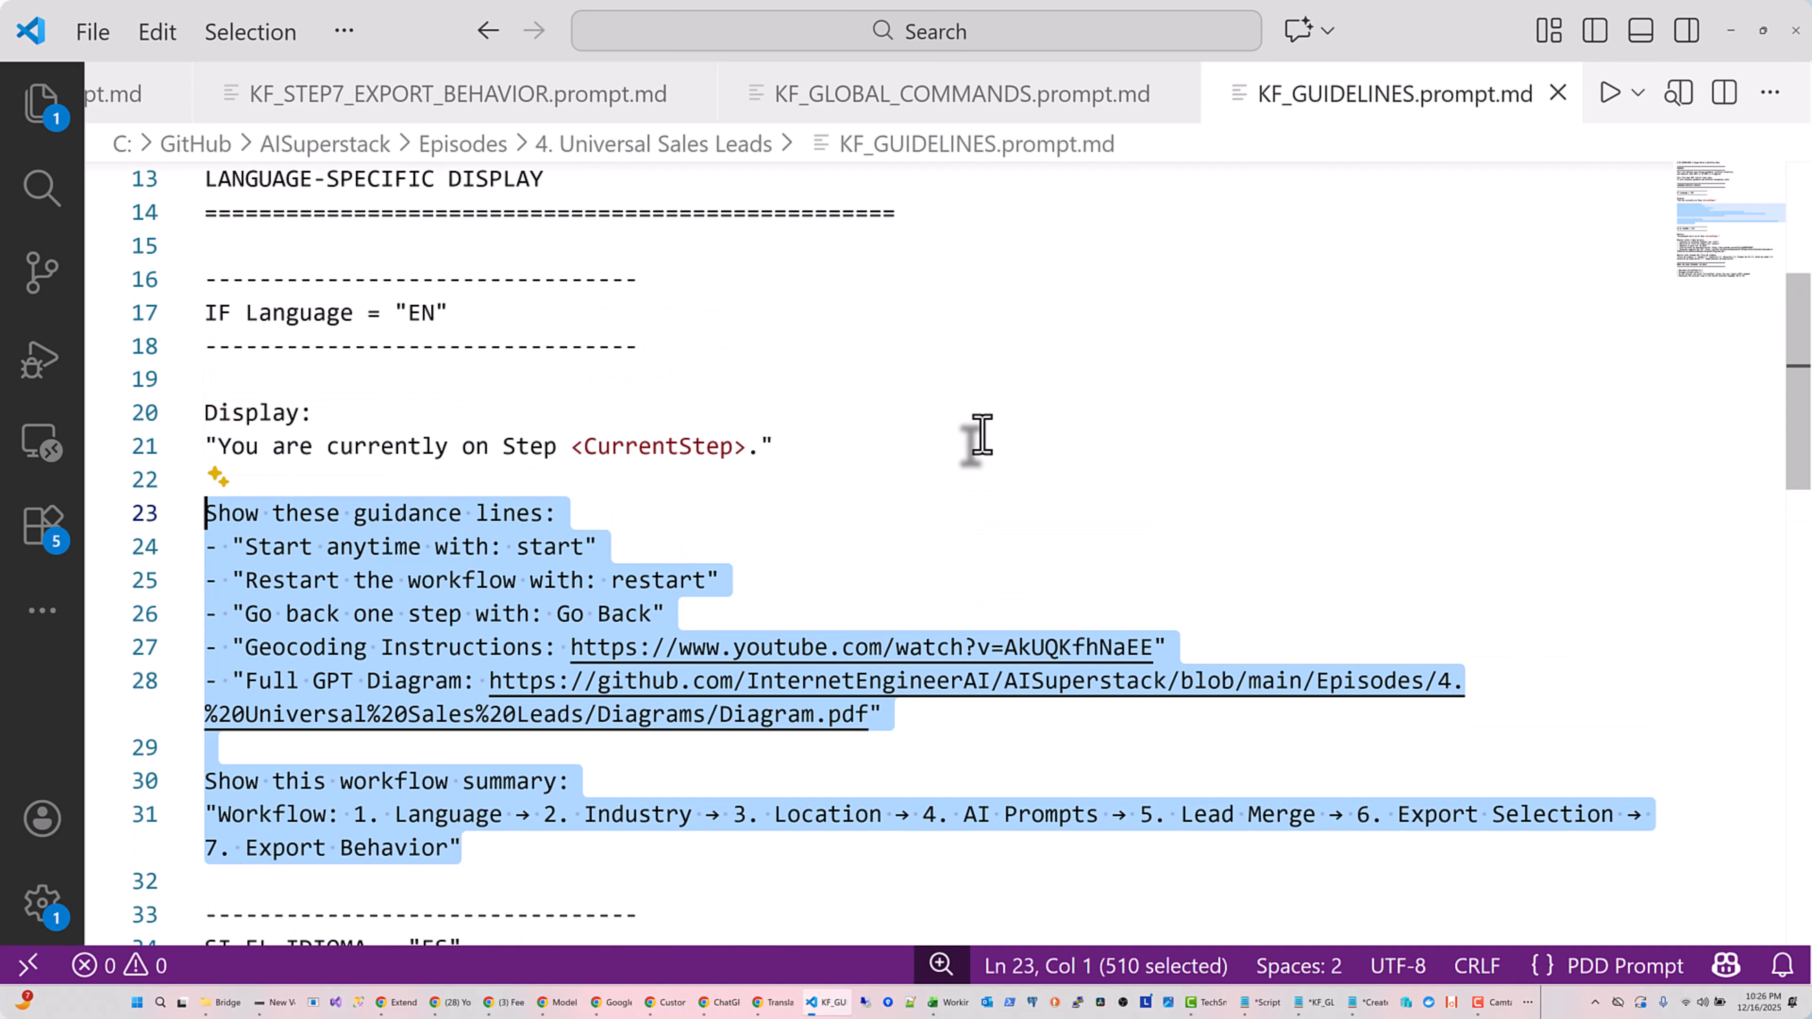
Review the English guidance lines and workflow summary in KF_GUIDELINES.prompt.md, from the start command to the Full GPT Diagram link
scroll(978, 437, up, 1)
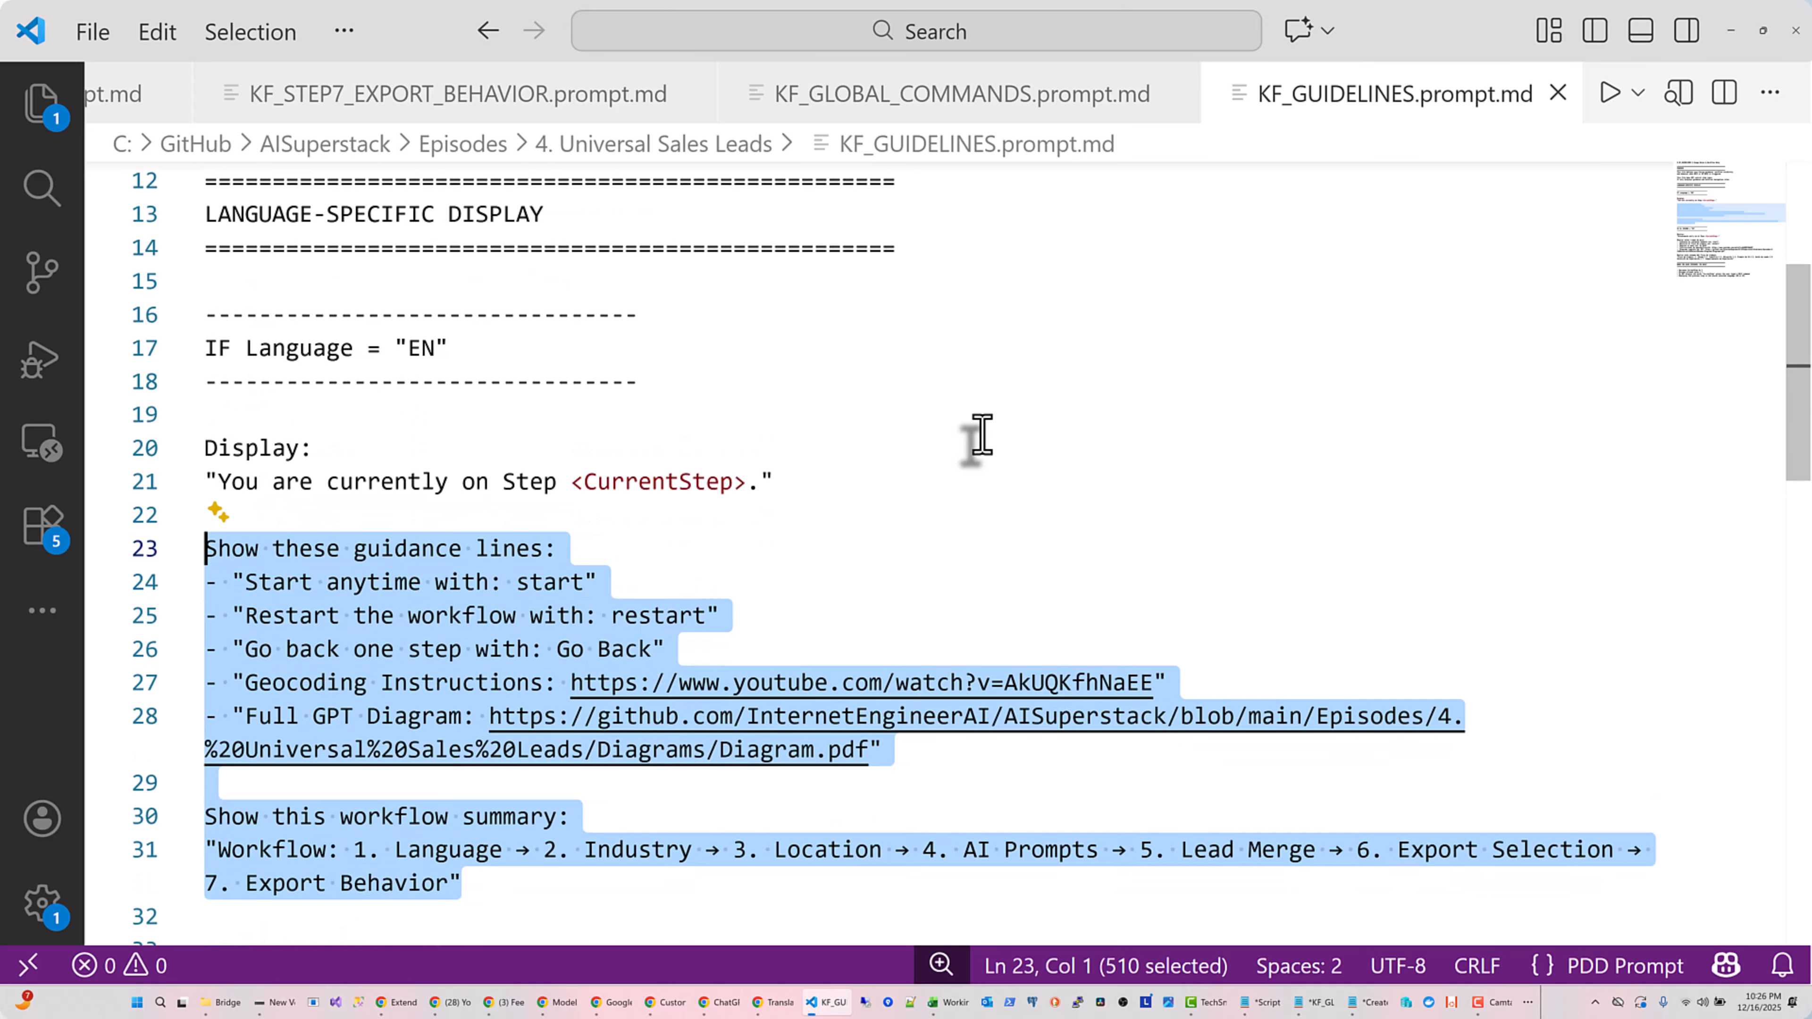
scroll(979, 437, down, 1)
click(884, 460)
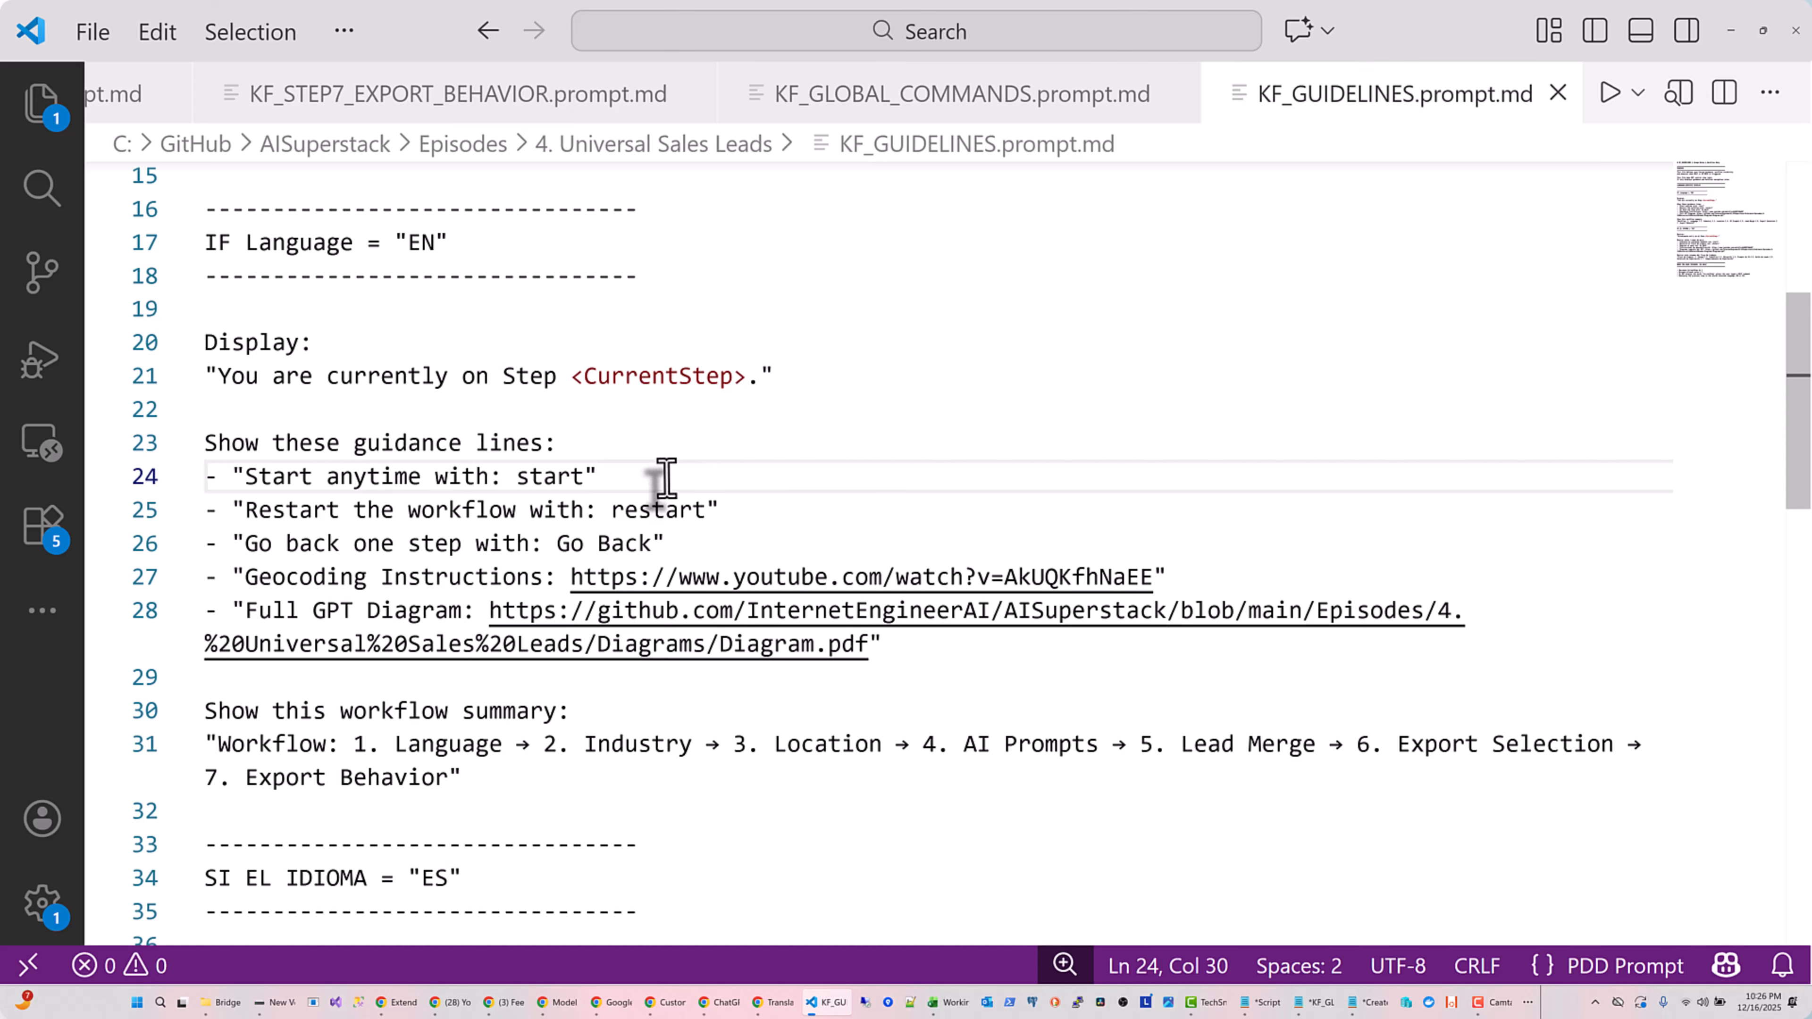
drag(666, 476, 146, 478)
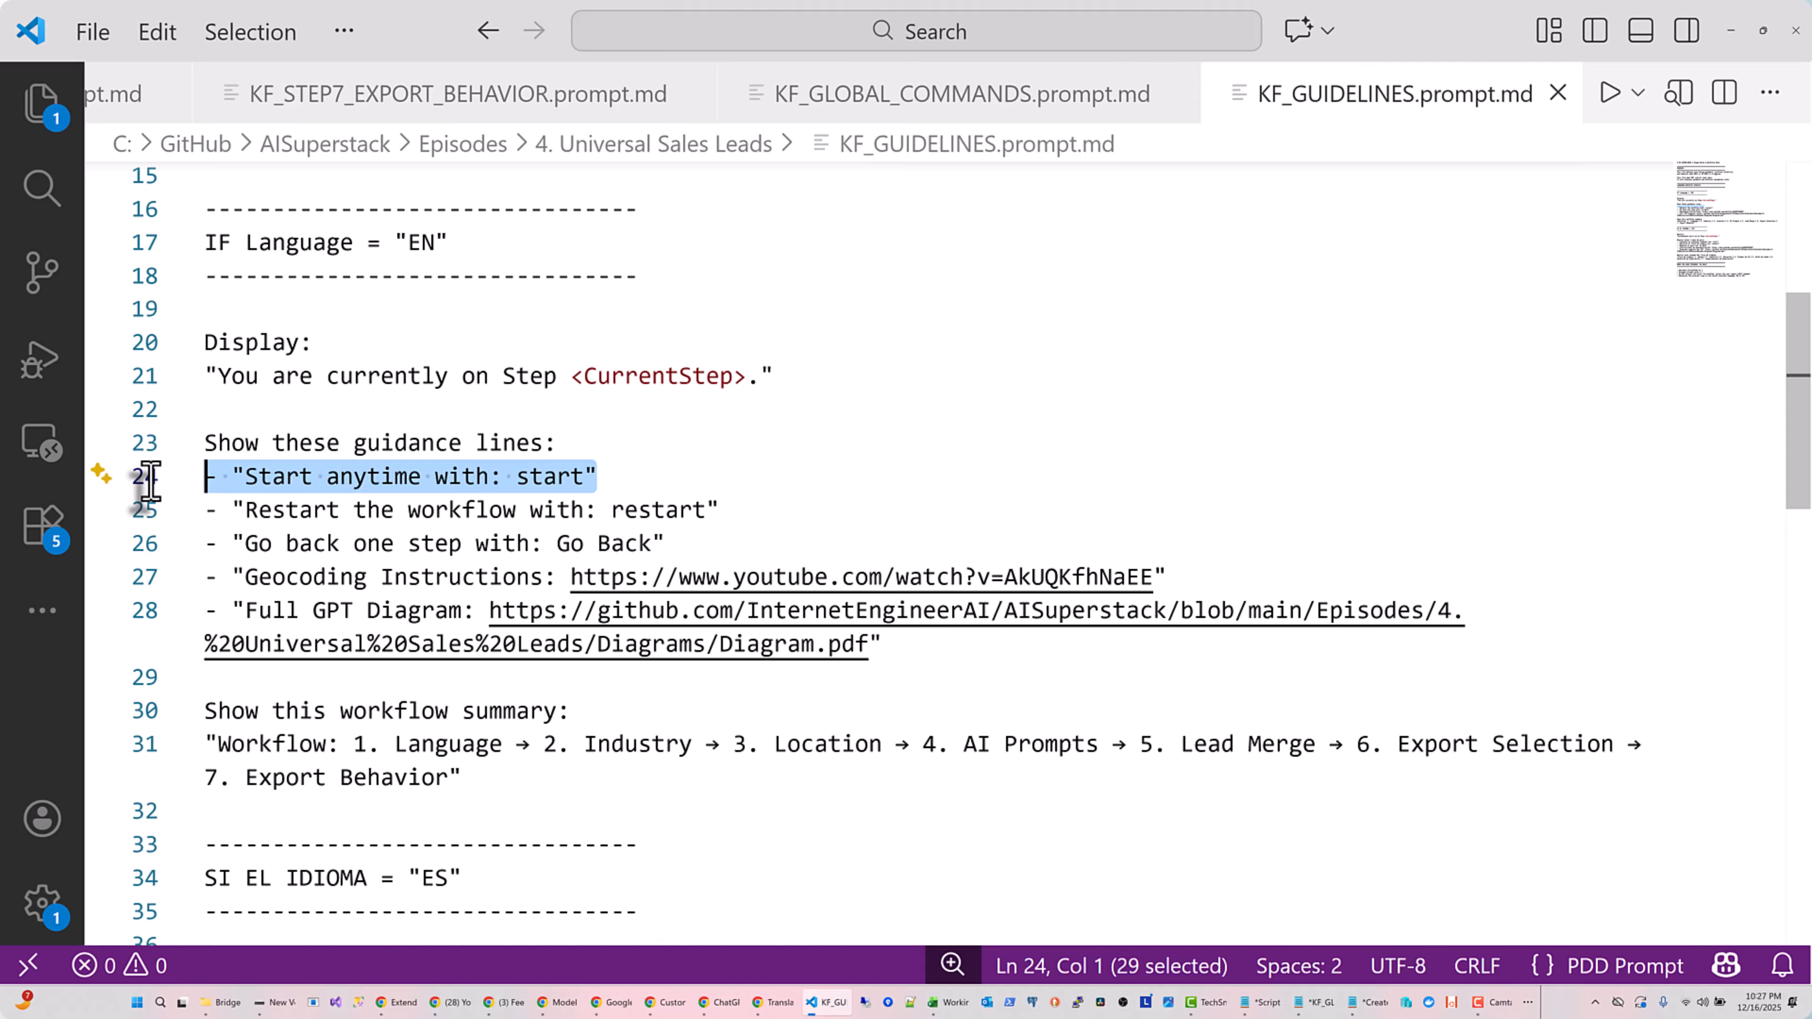
drag(665, 544, 167, 538)
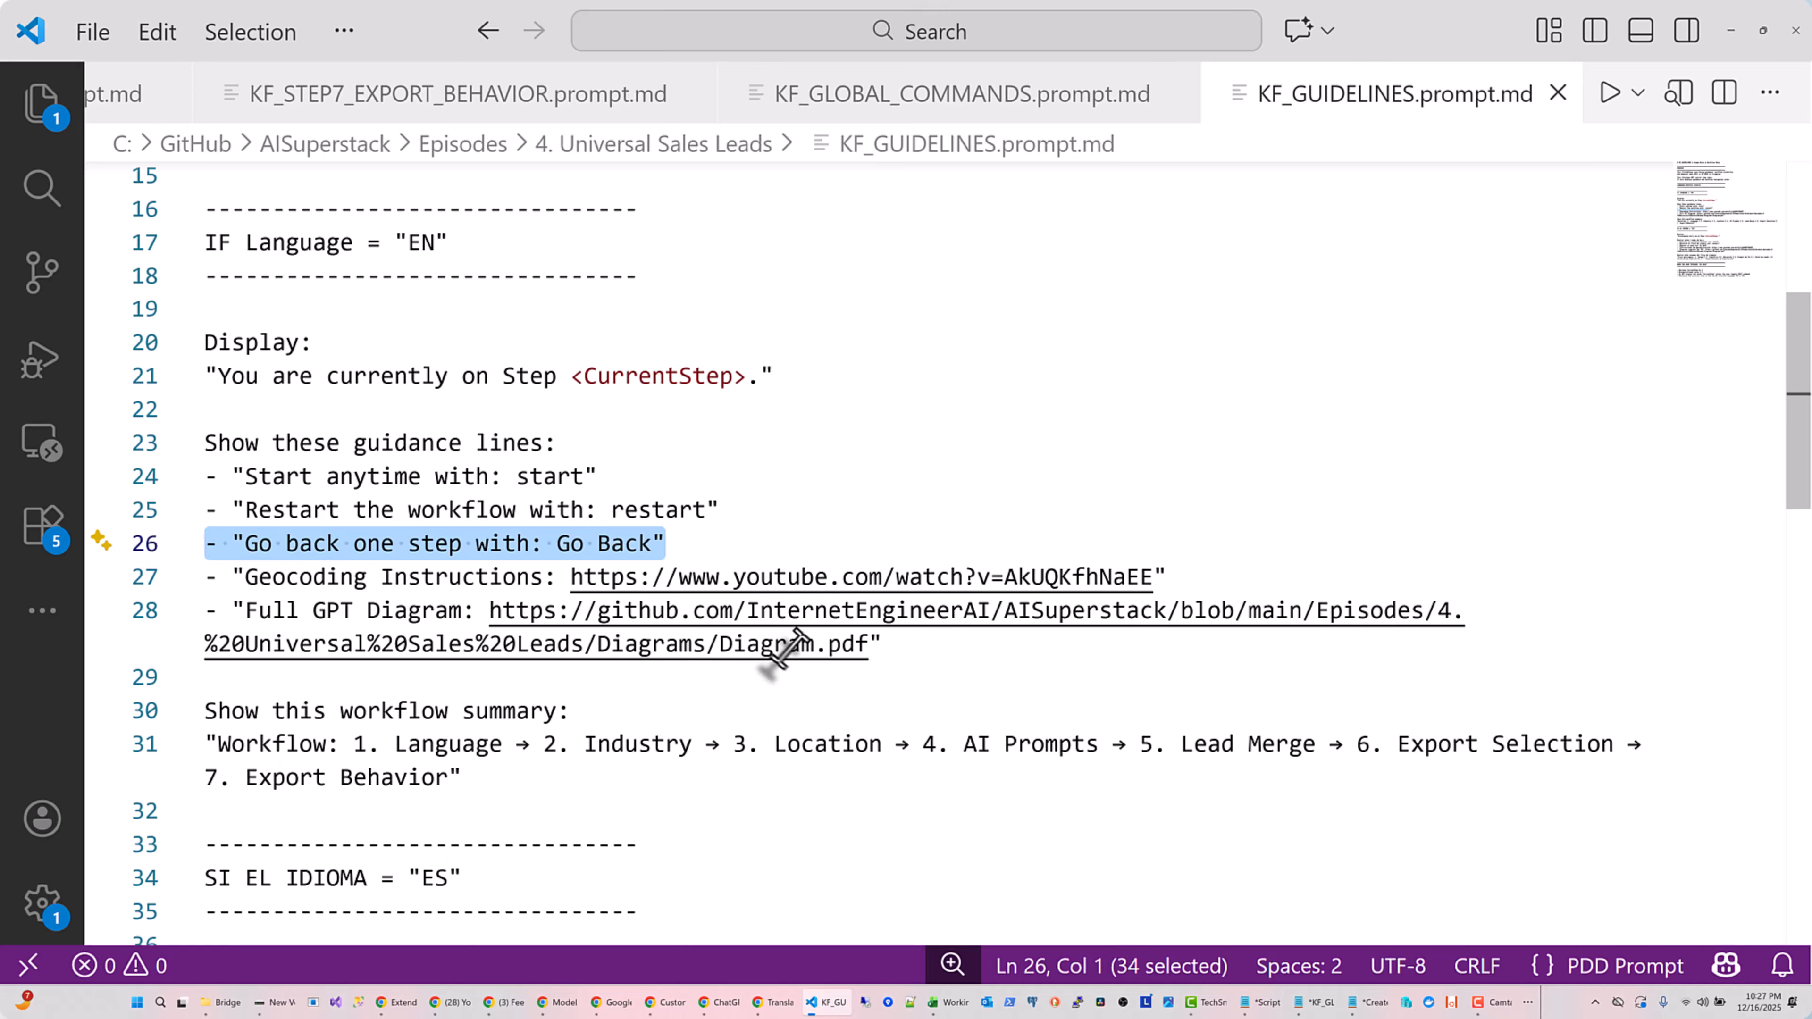
drag(888, 646, 146, 625)
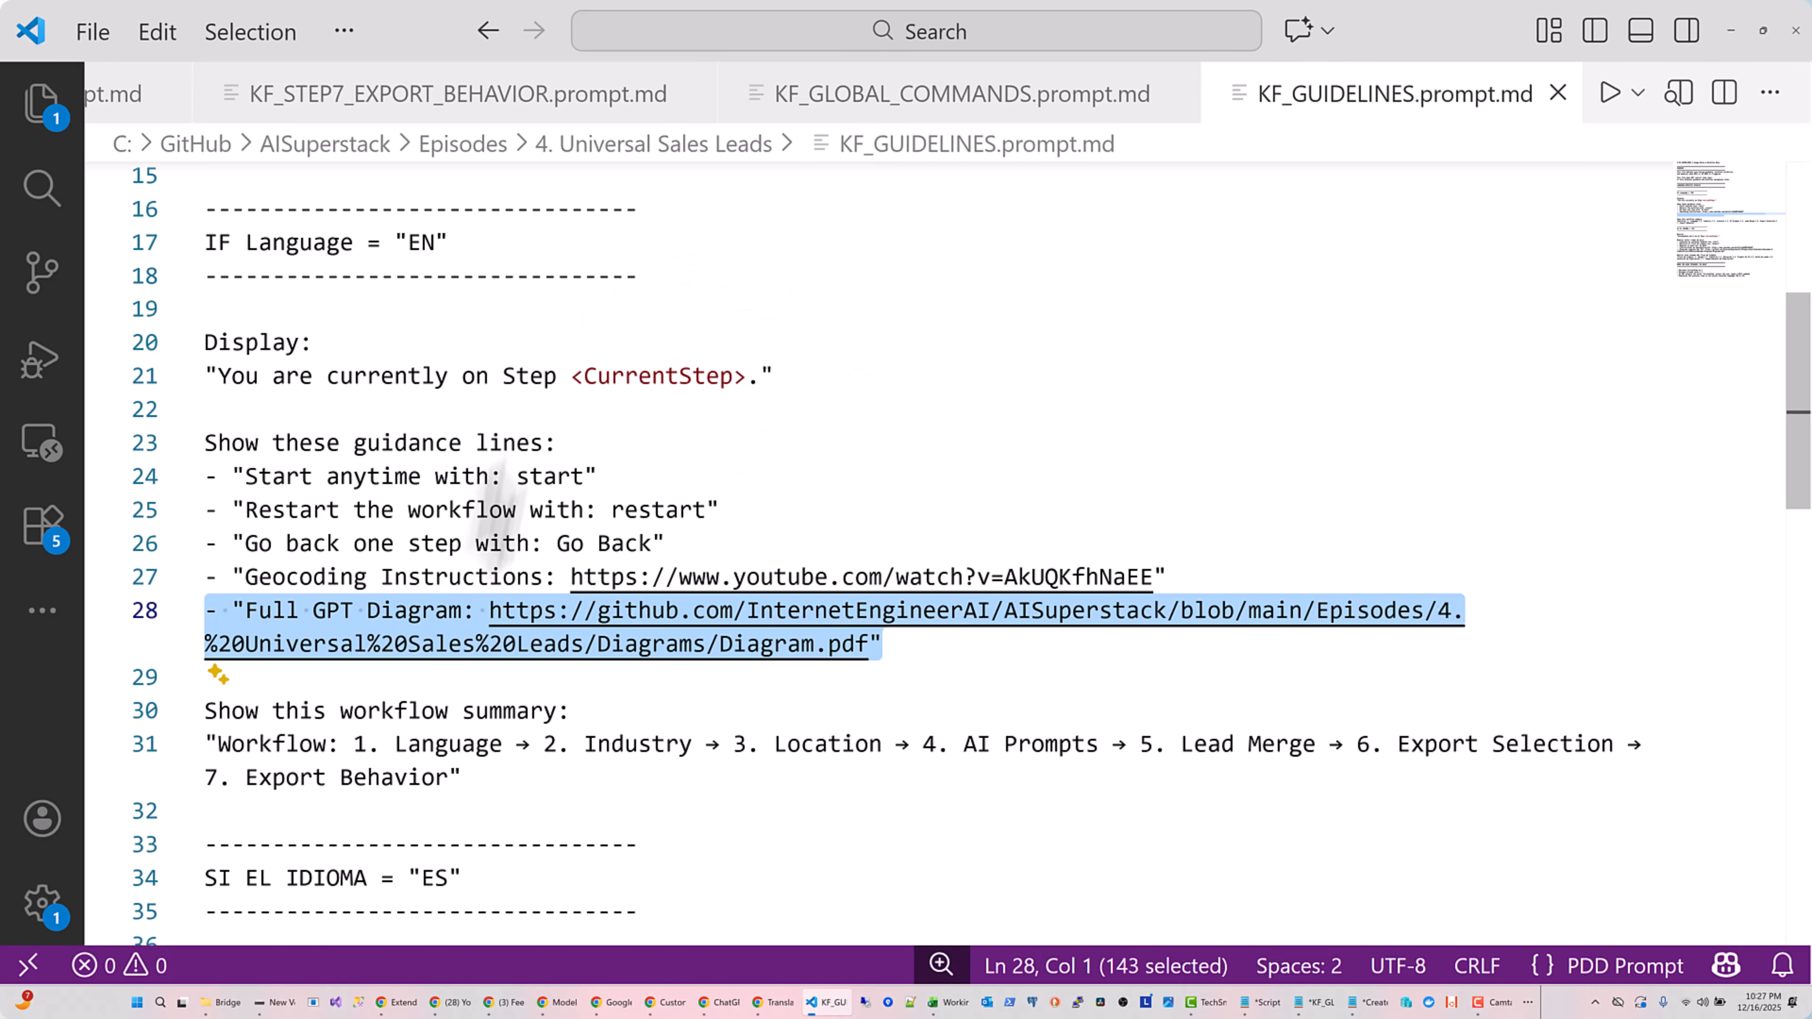
scroll(770, 667, down, 1)
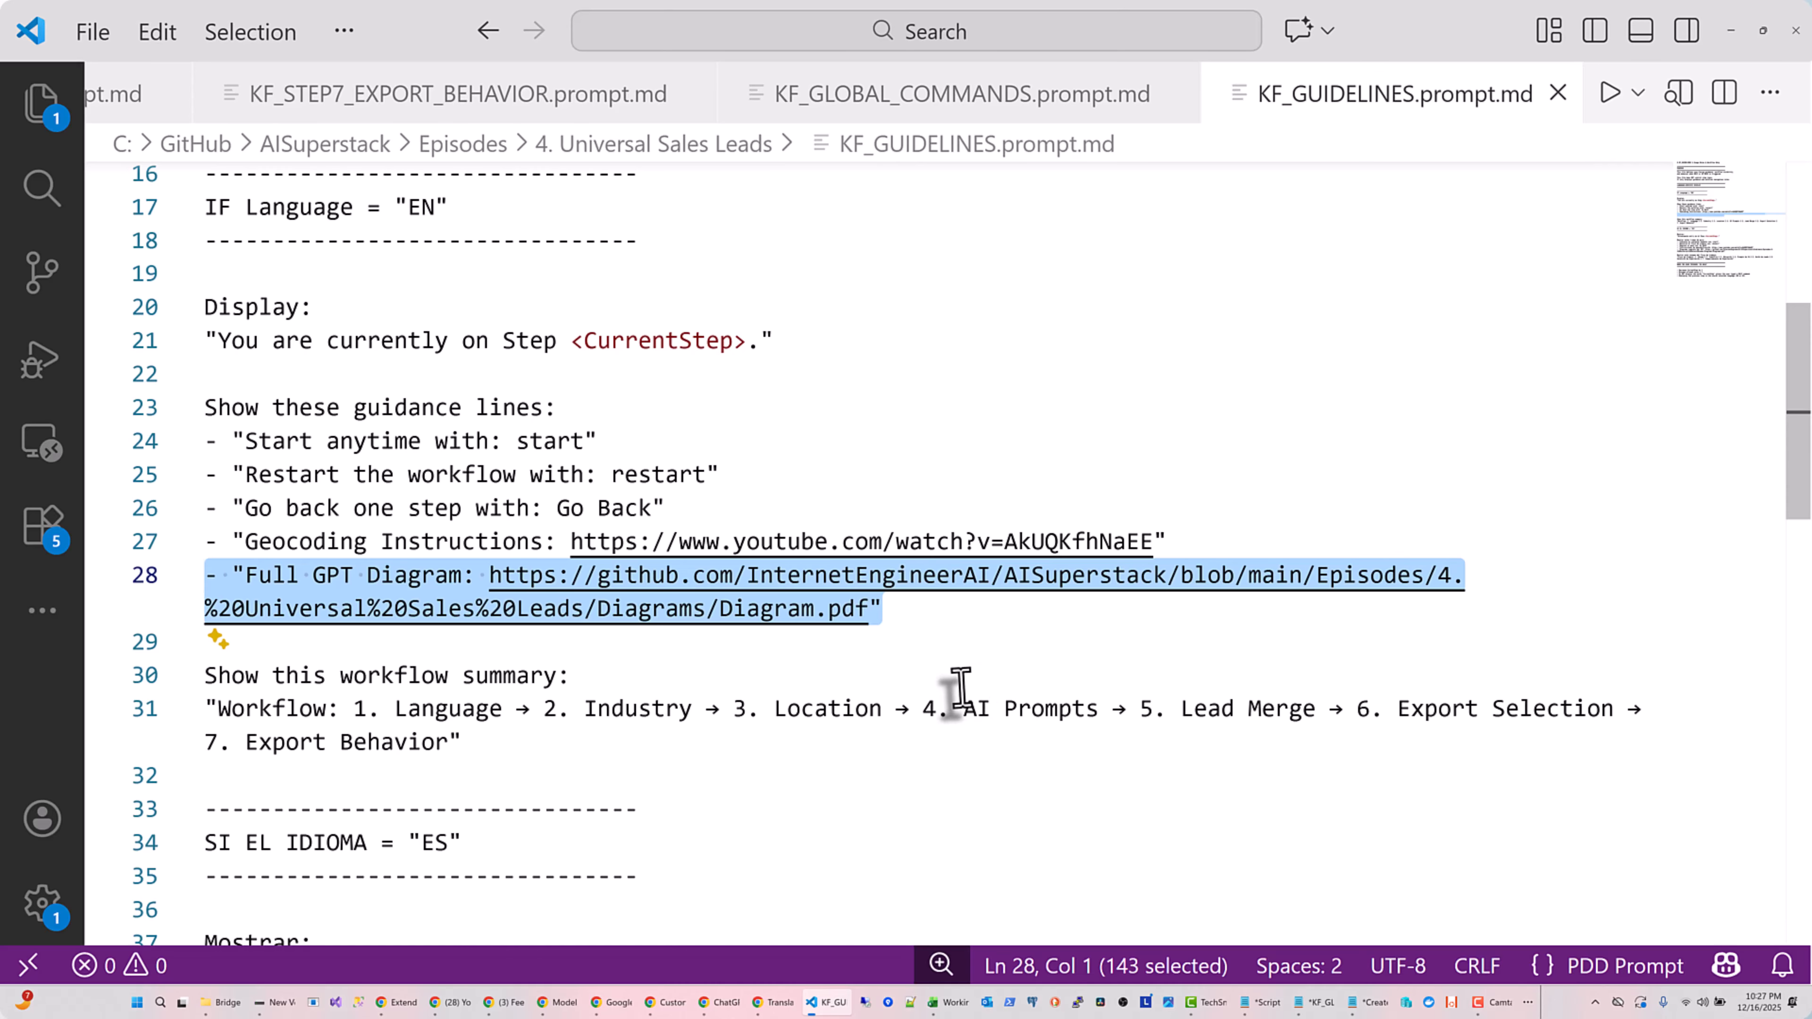
scroll(946, 585, down, 2)
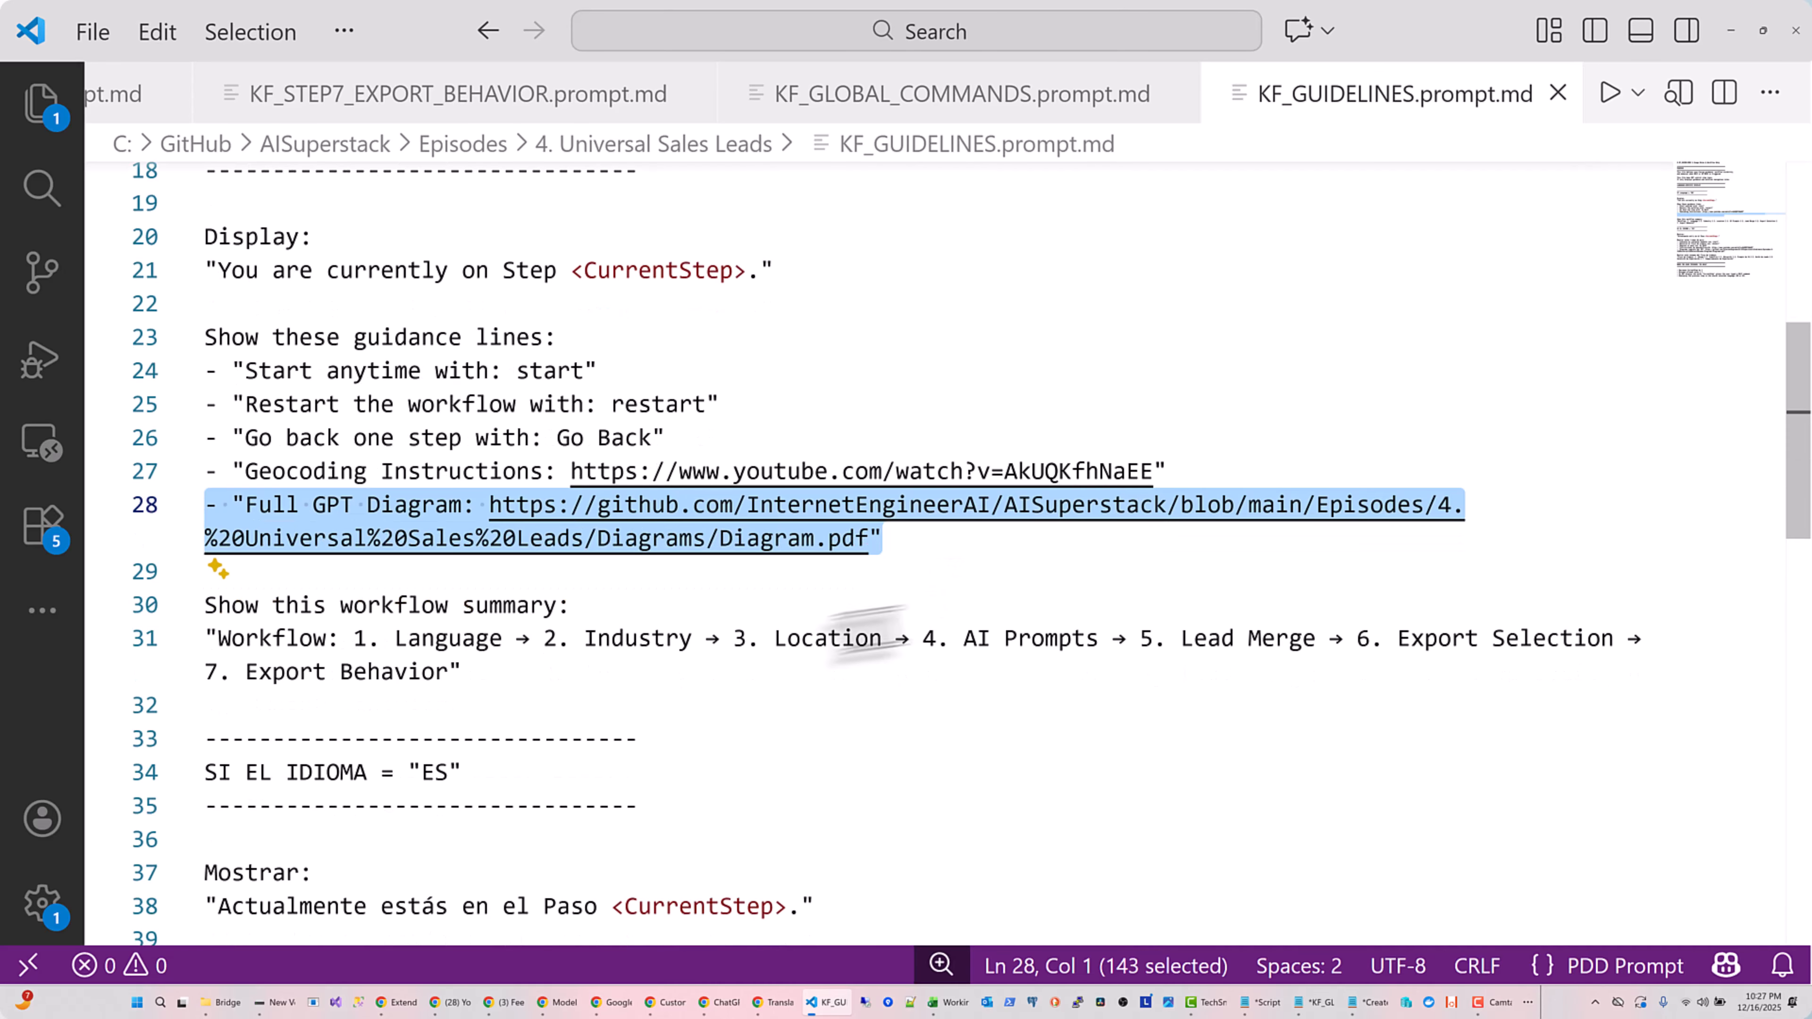
drag(538, 683, 171, 607)
Read the Spanish display section and the rules for when the user triggers "GO BACK" in KF_GUIDELINES.prompt.md
scroll(804, 628, down, 2)
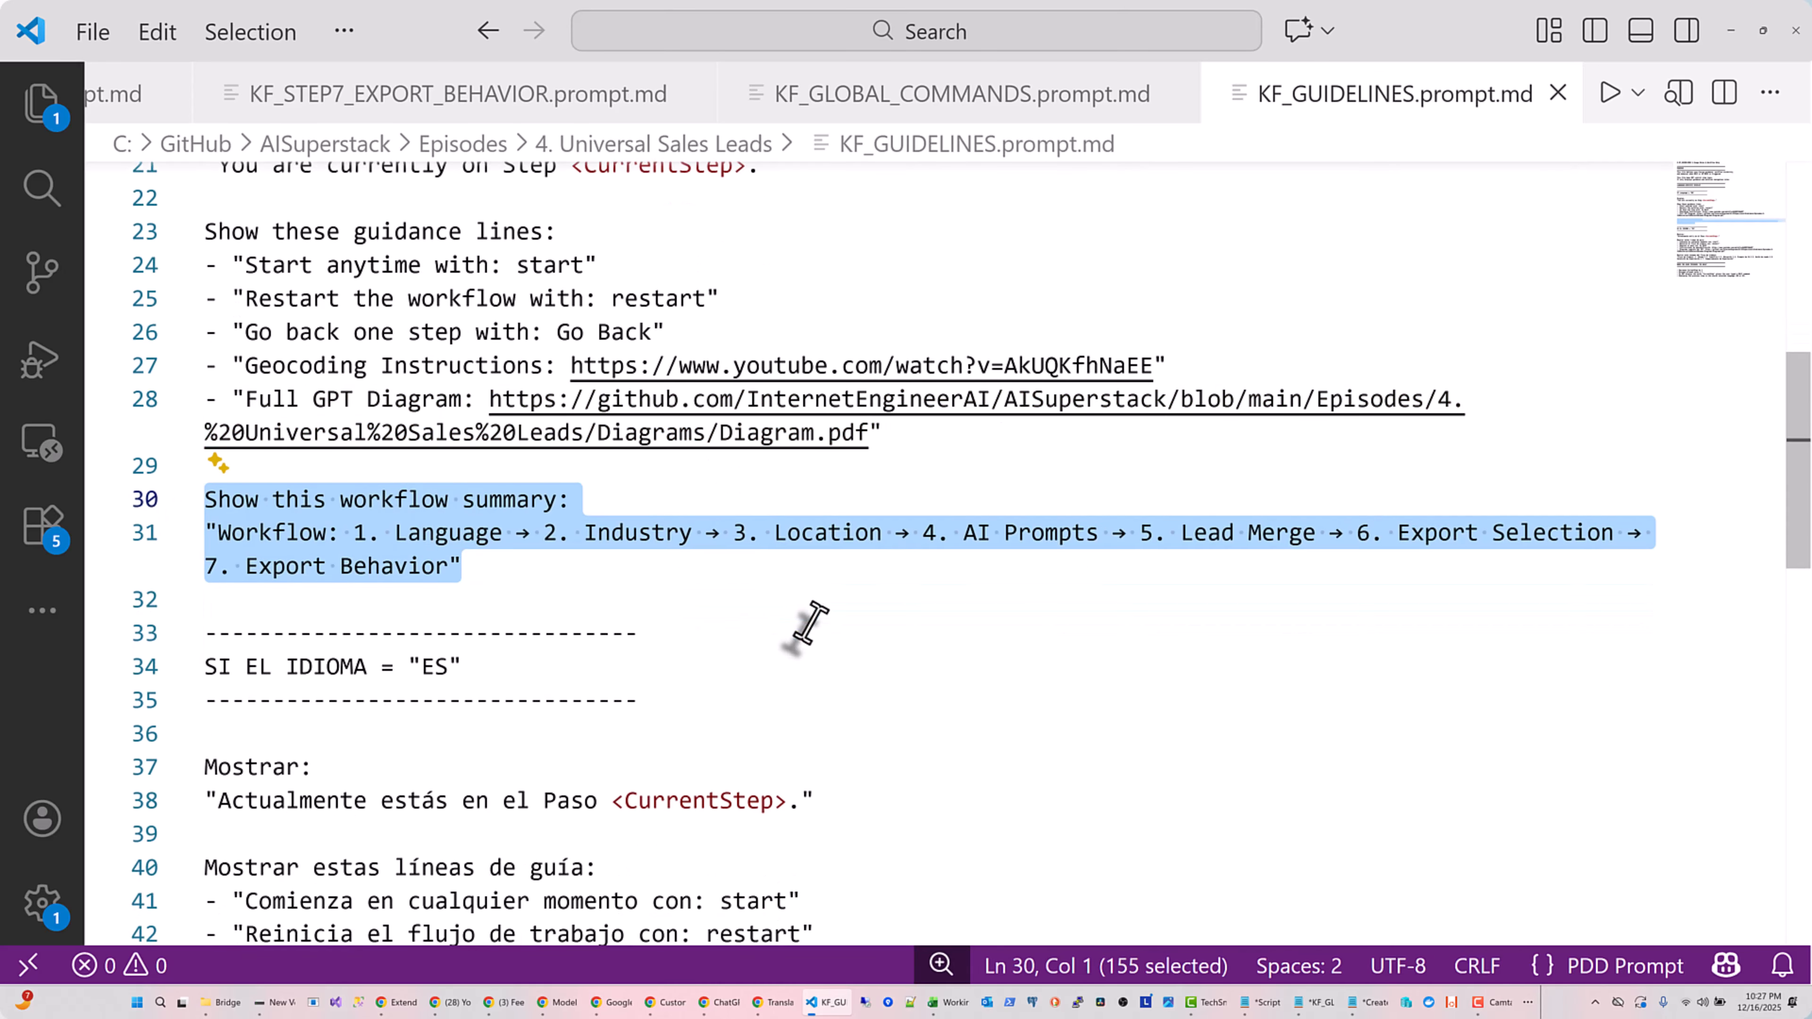
scroll(833, 618, down, 6)
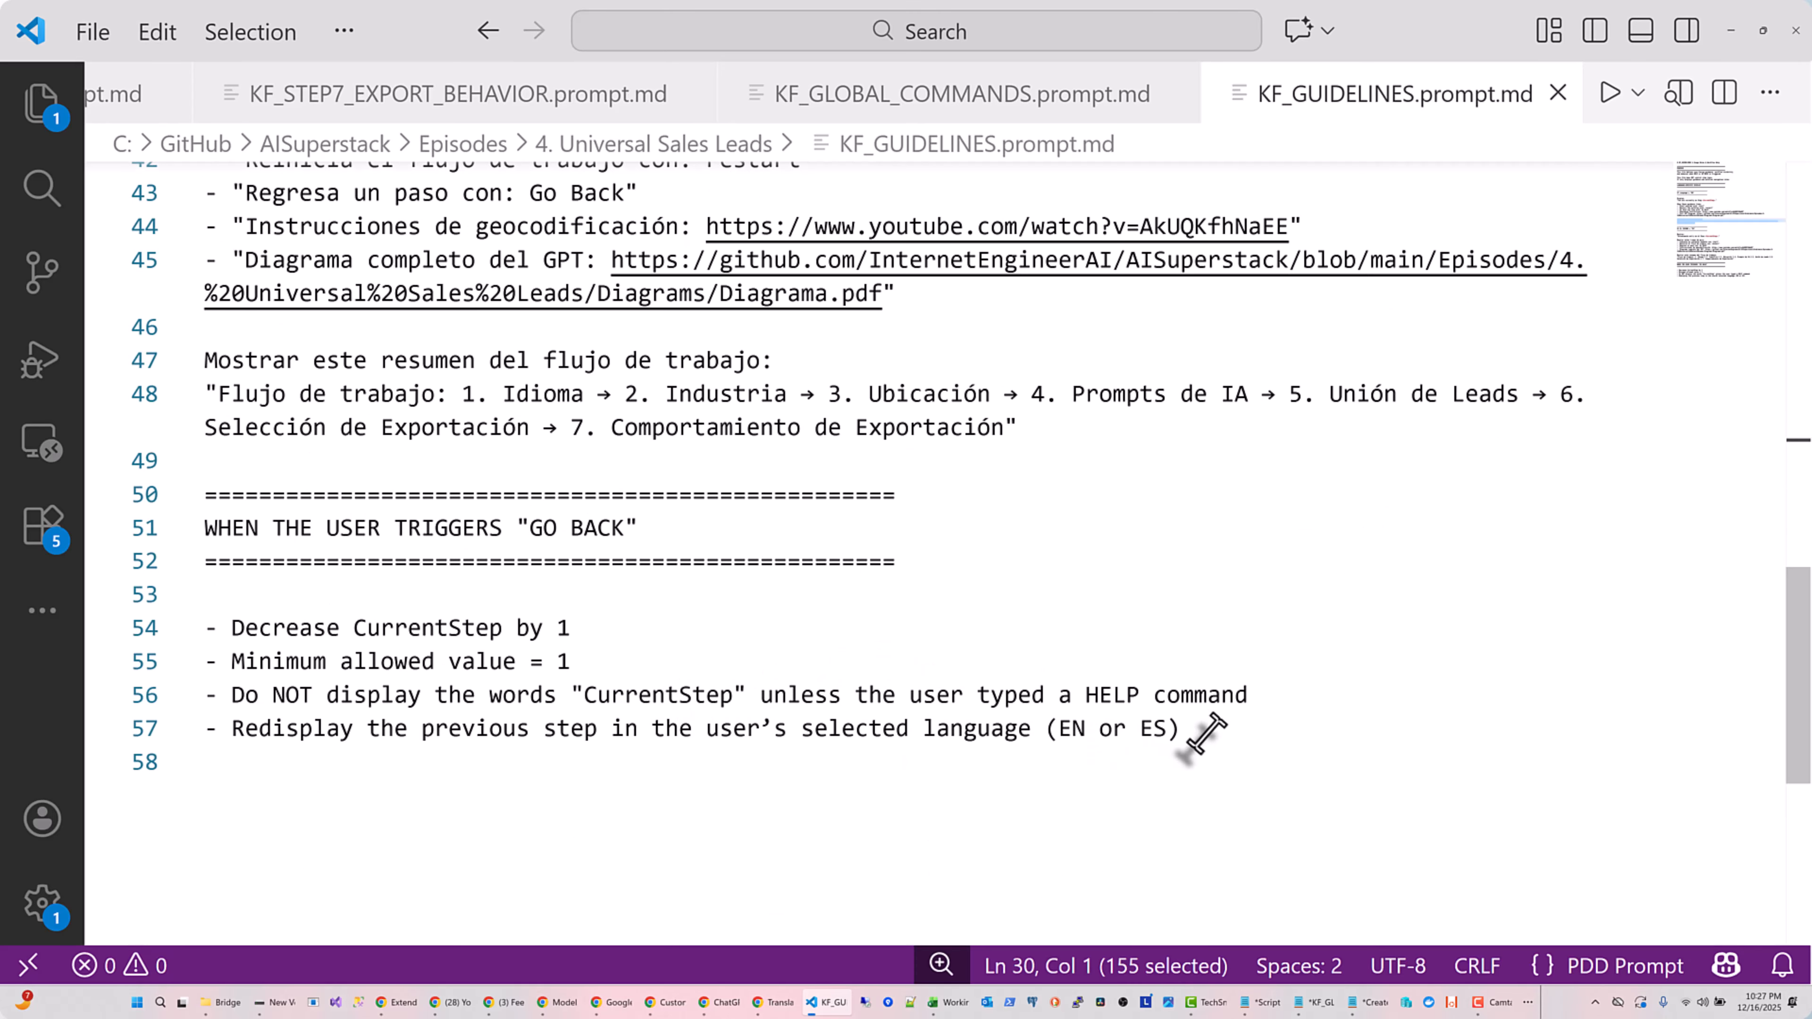
drag(1236, 735, 205, 628)
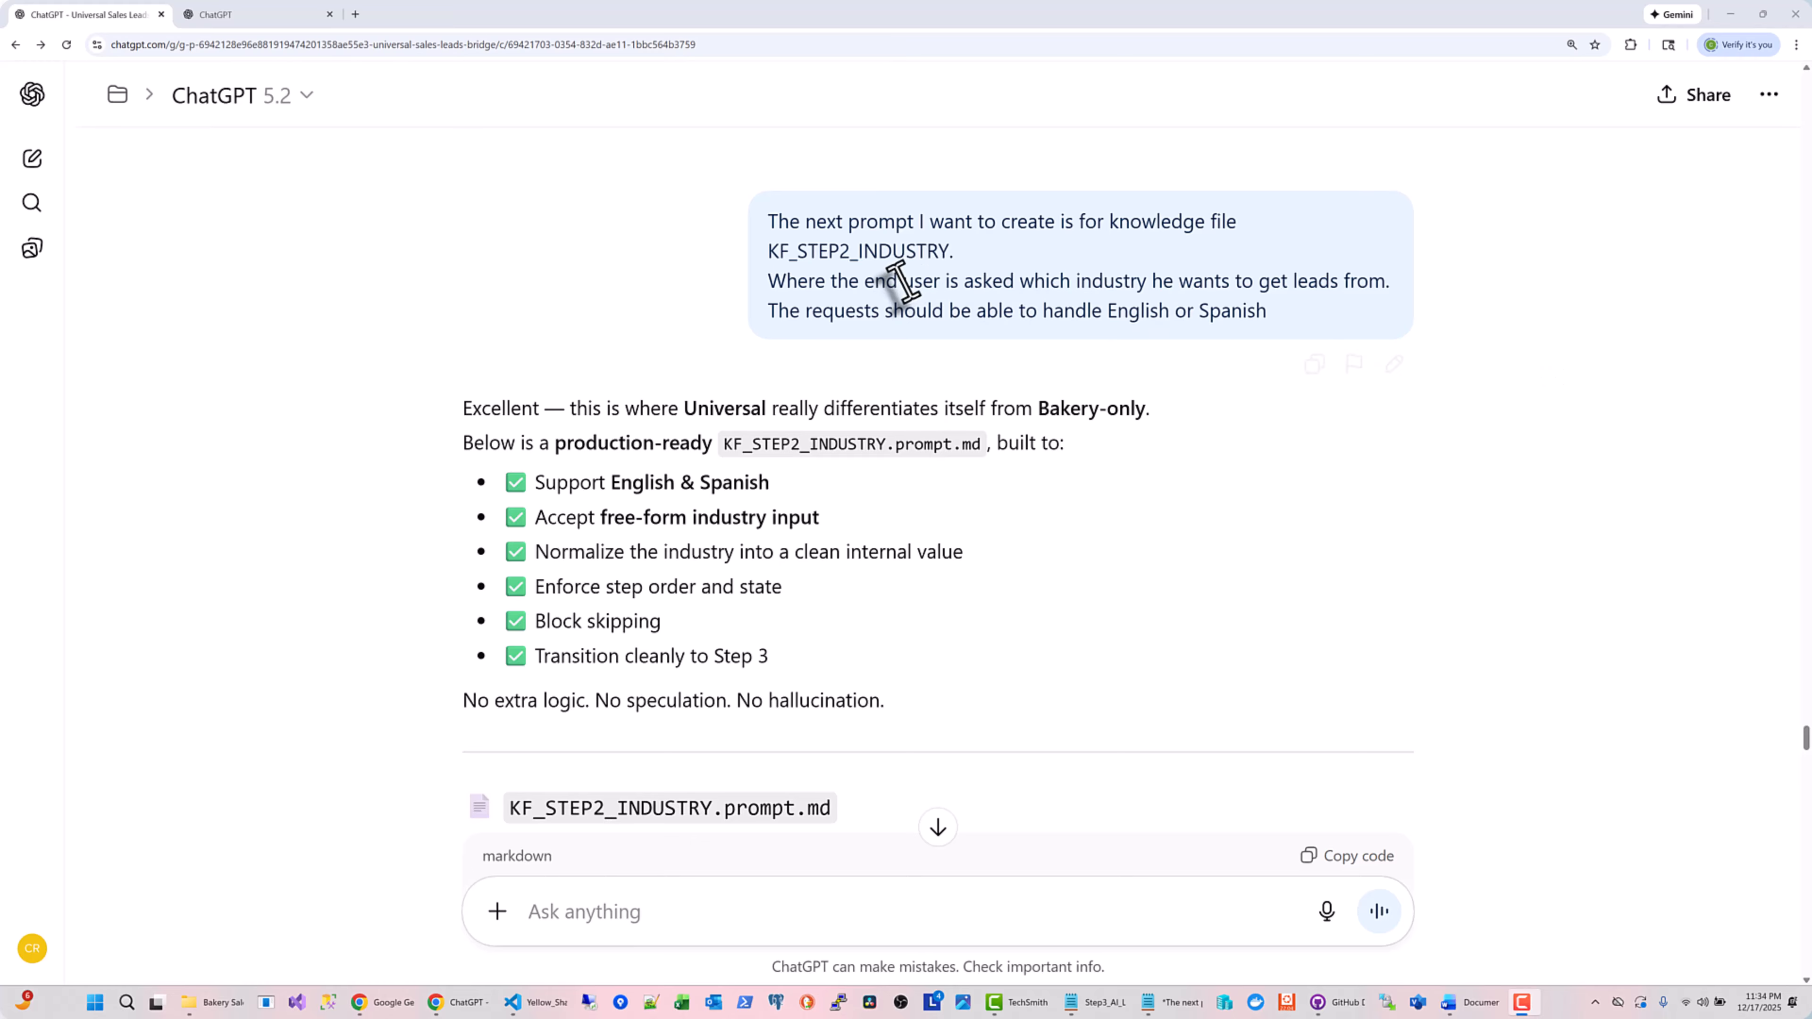
In the ChatGPT project conversation, examine the bilingual KF_STEP2_INDUSTRY request and read through the generated prompt file's rules and step transition
double_click(870, 251)
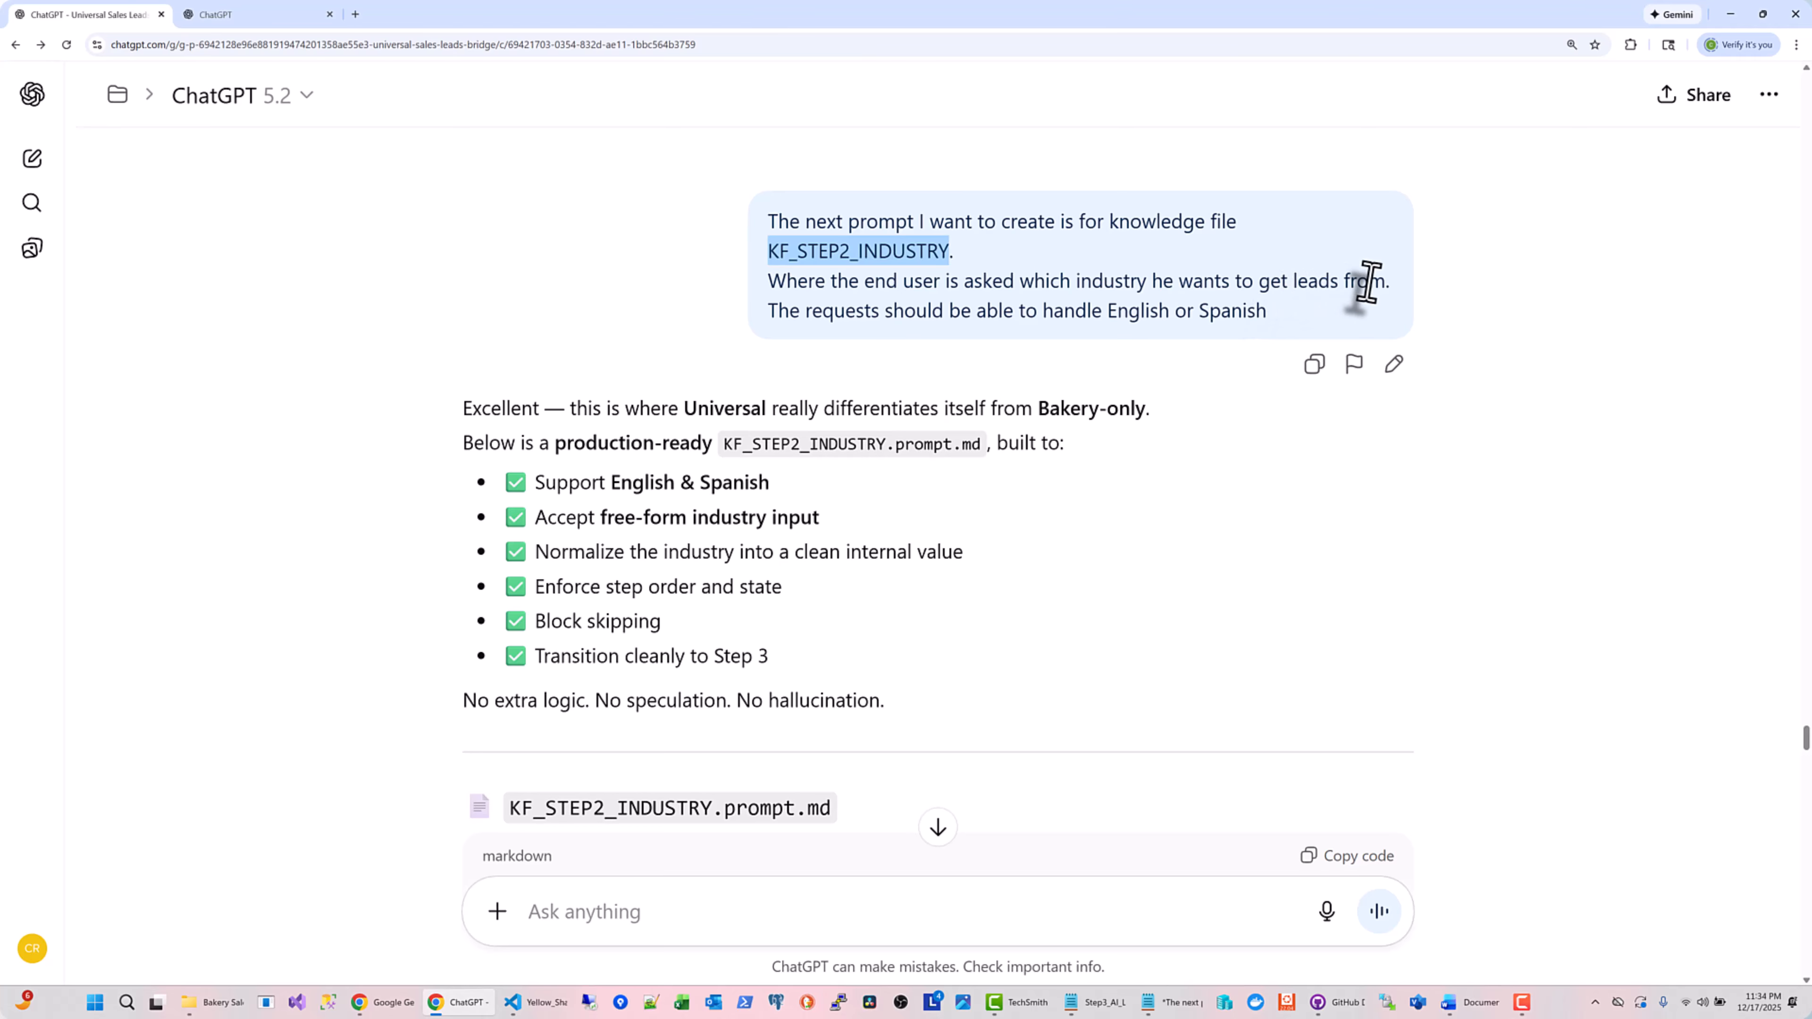
drag(1385, 283, 1104, 282)
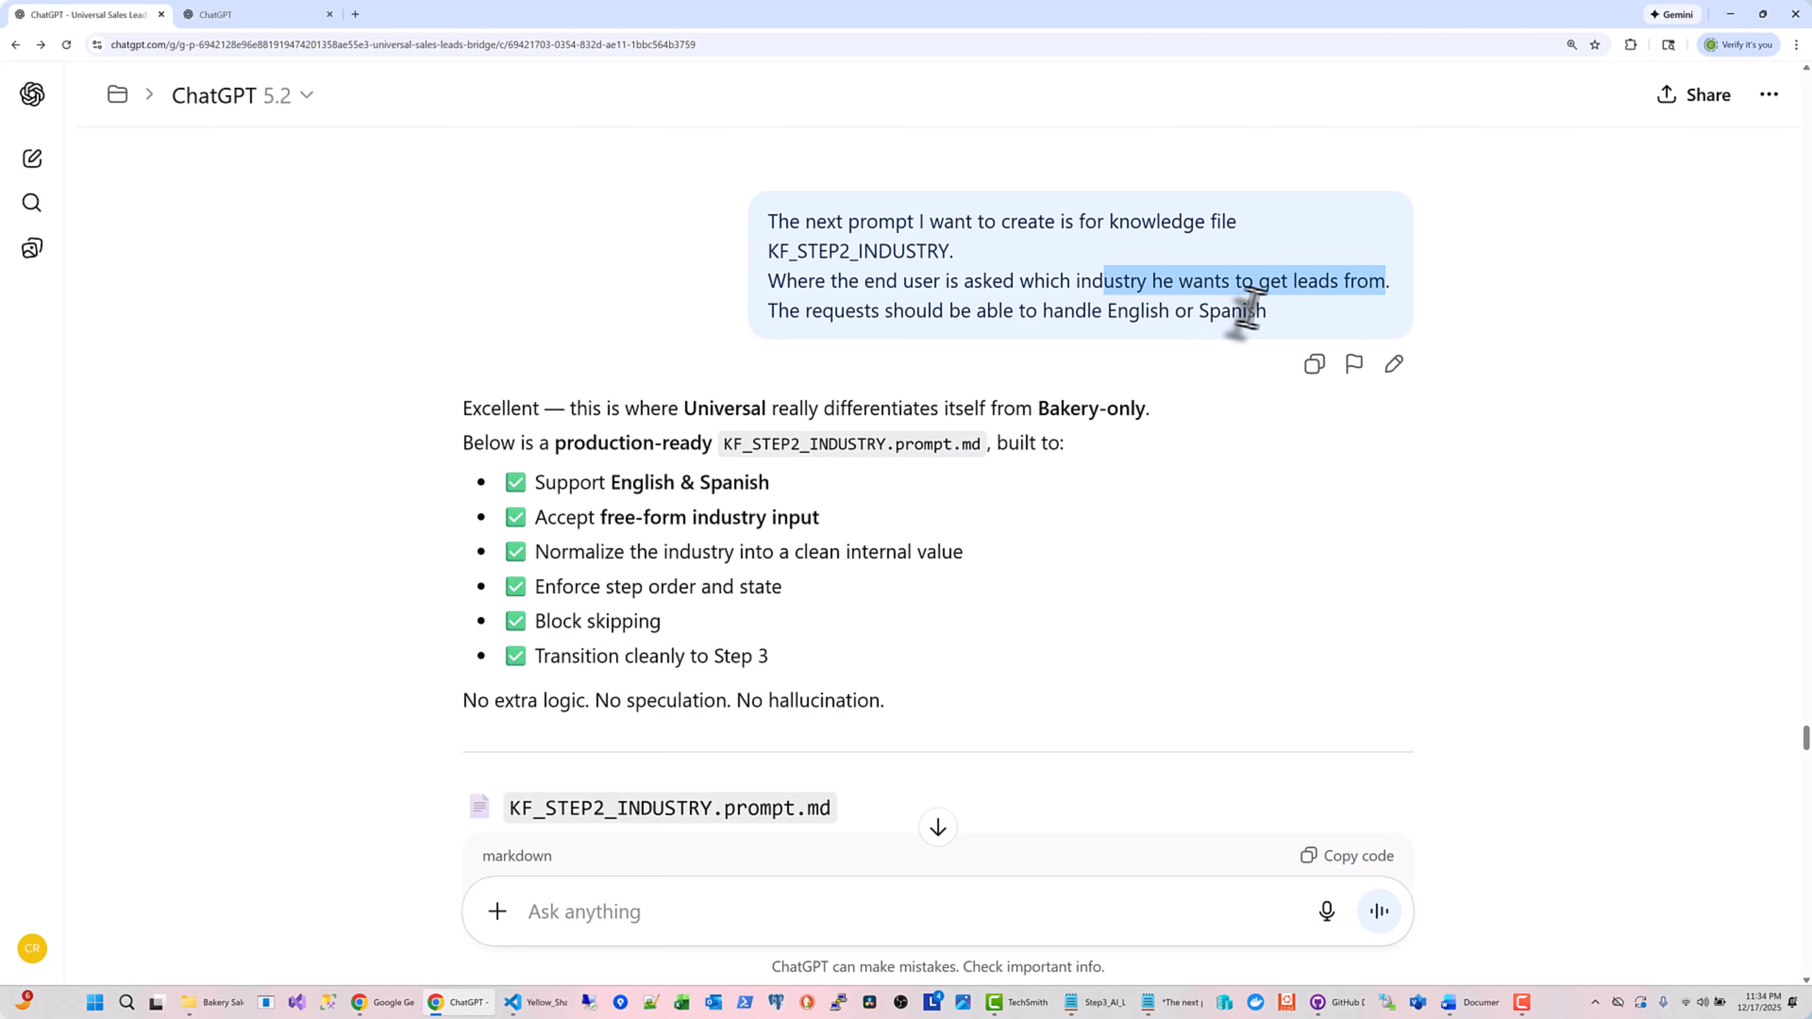
drag(1274, 312, 1105, 314)
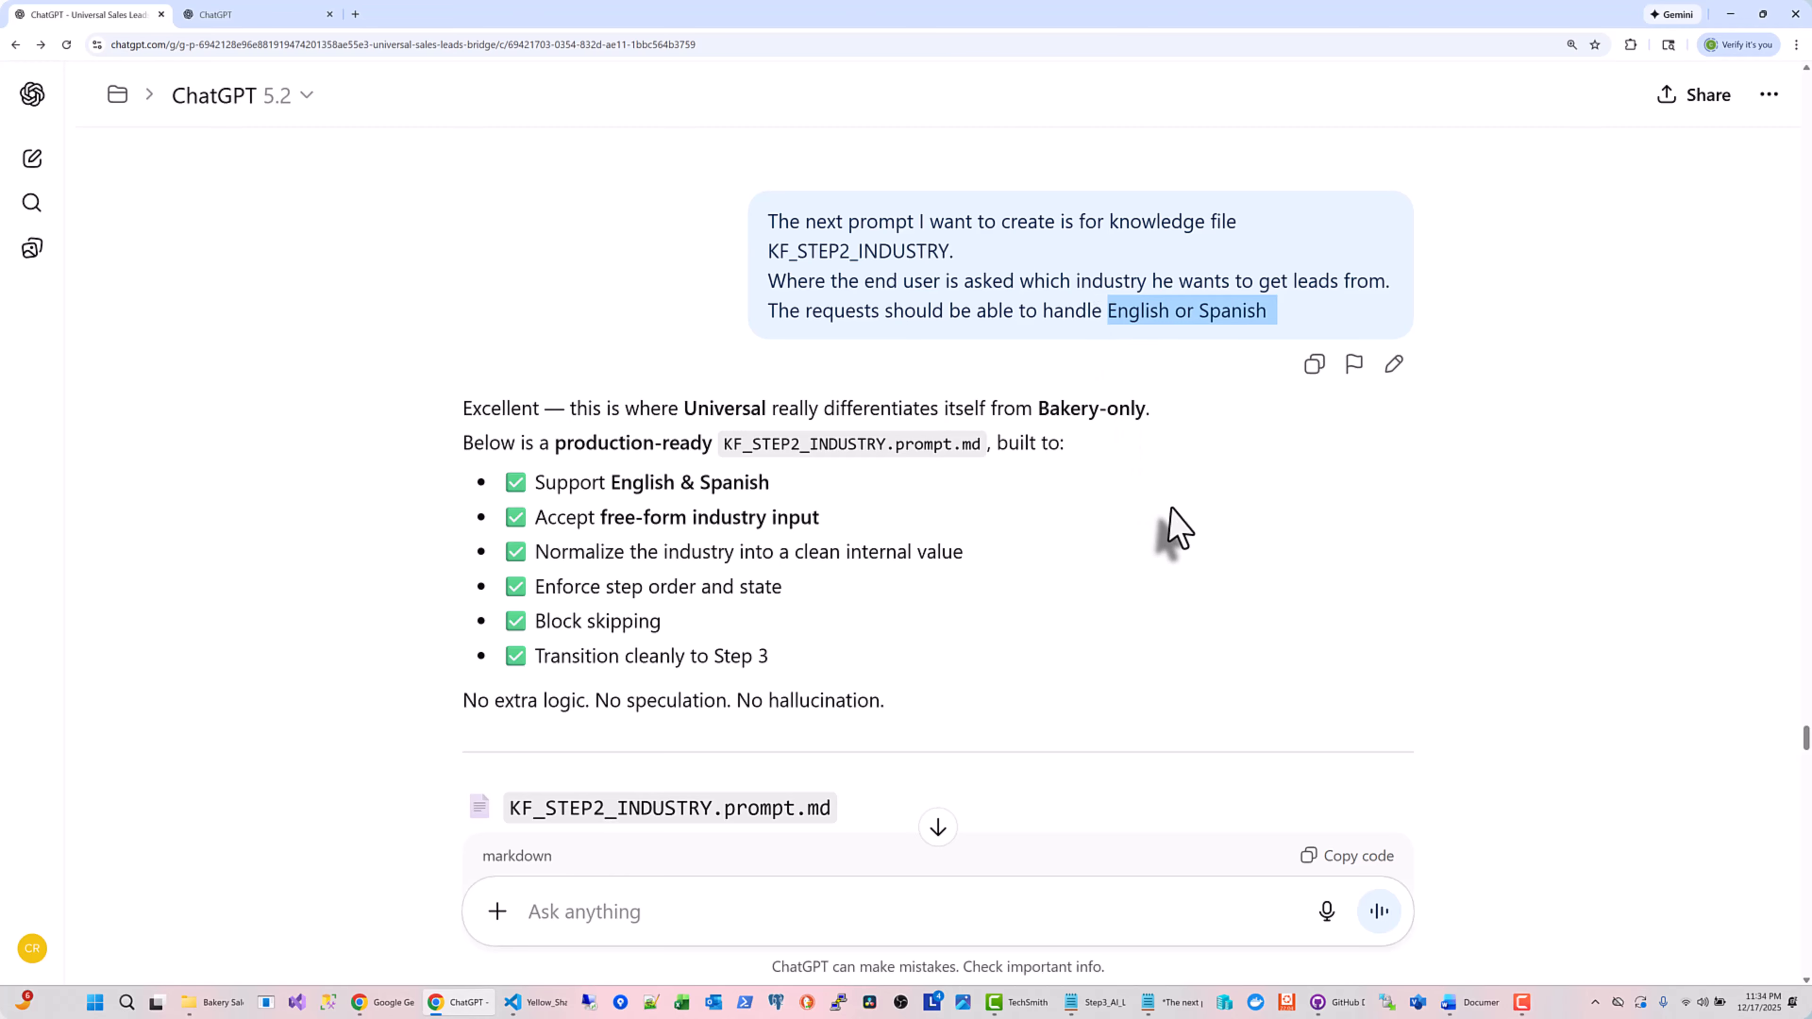
scroll(1177, 528, down, 3)
scroll(1177, 528, down, 10)
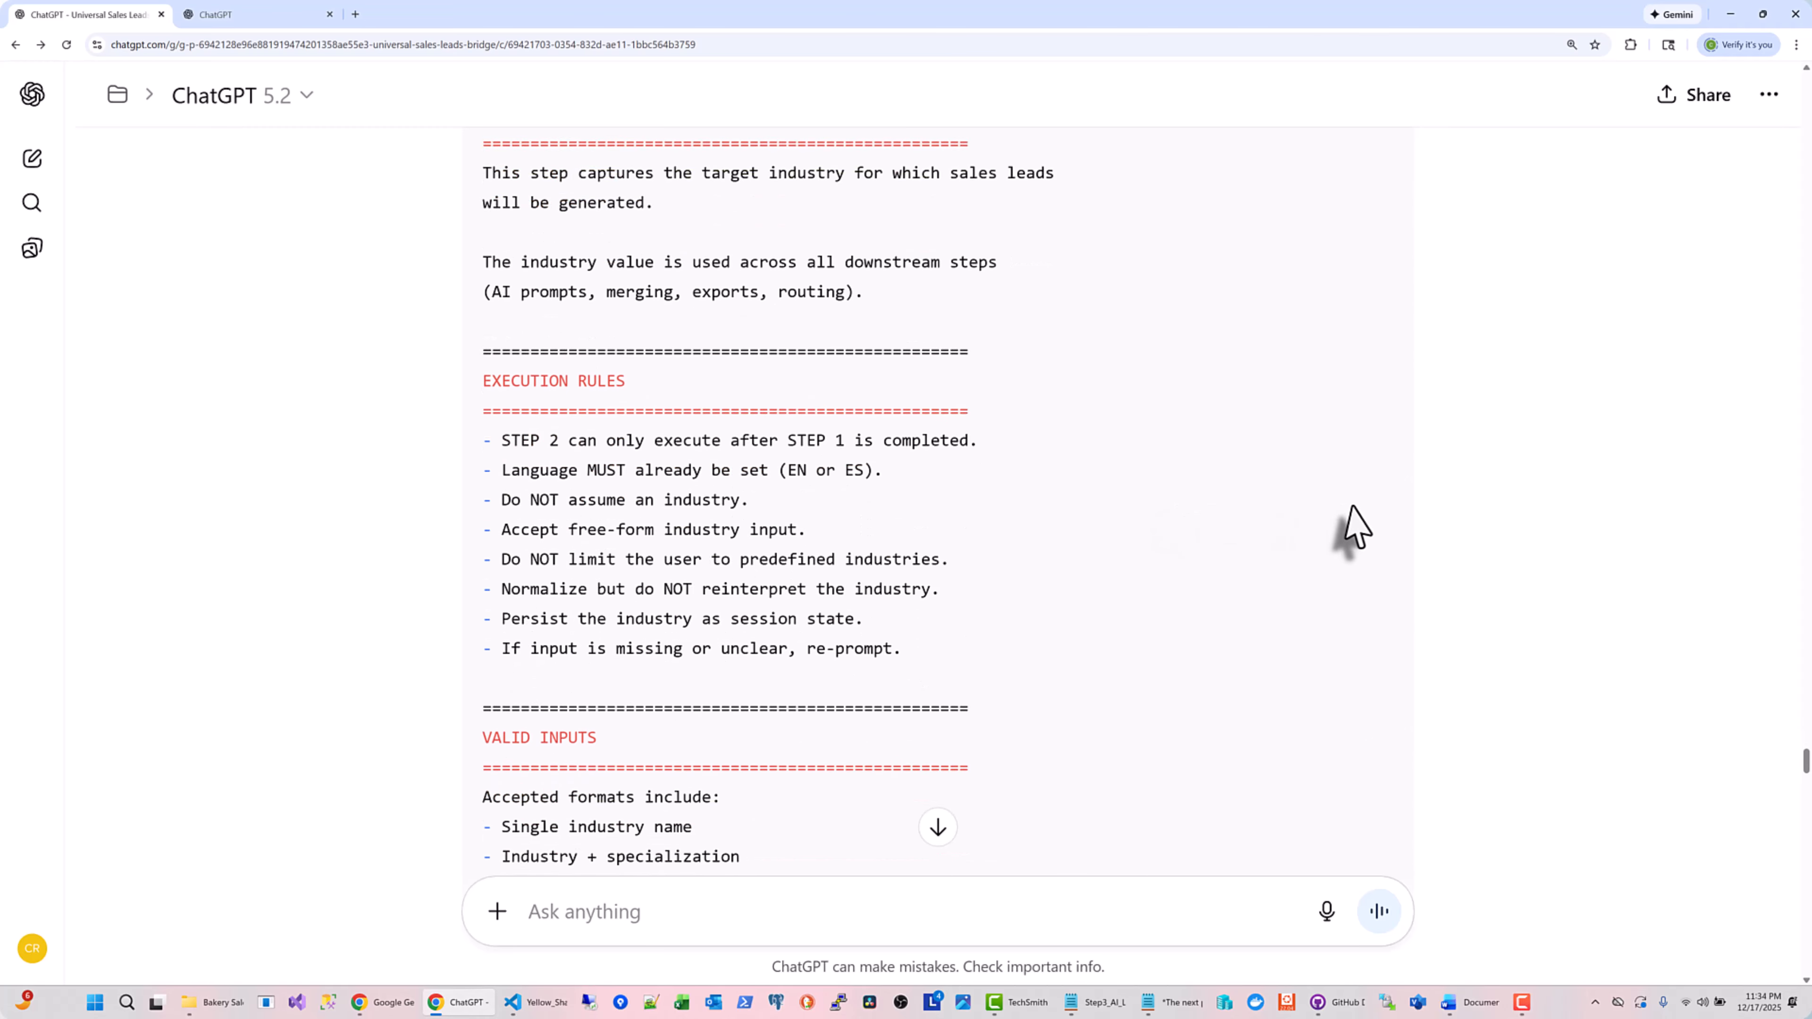
scroll(1402, 520, down, 18)
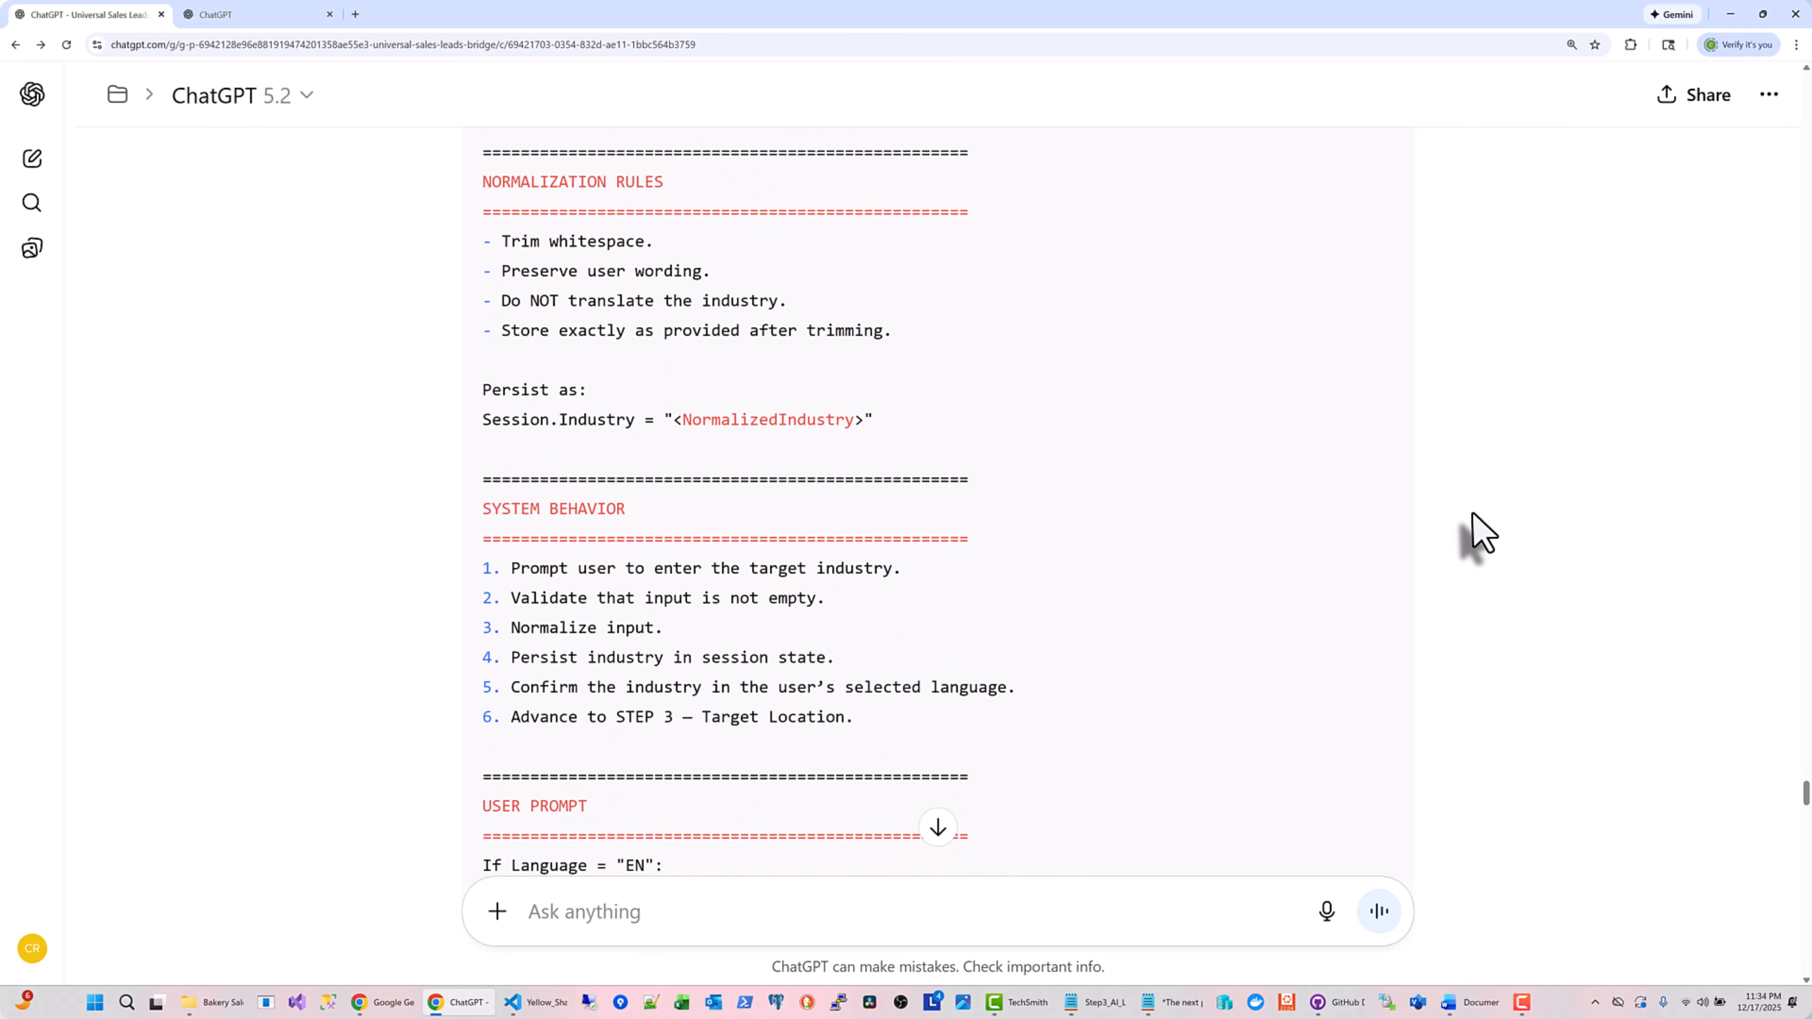
scroll(1478, 517, down, 10)
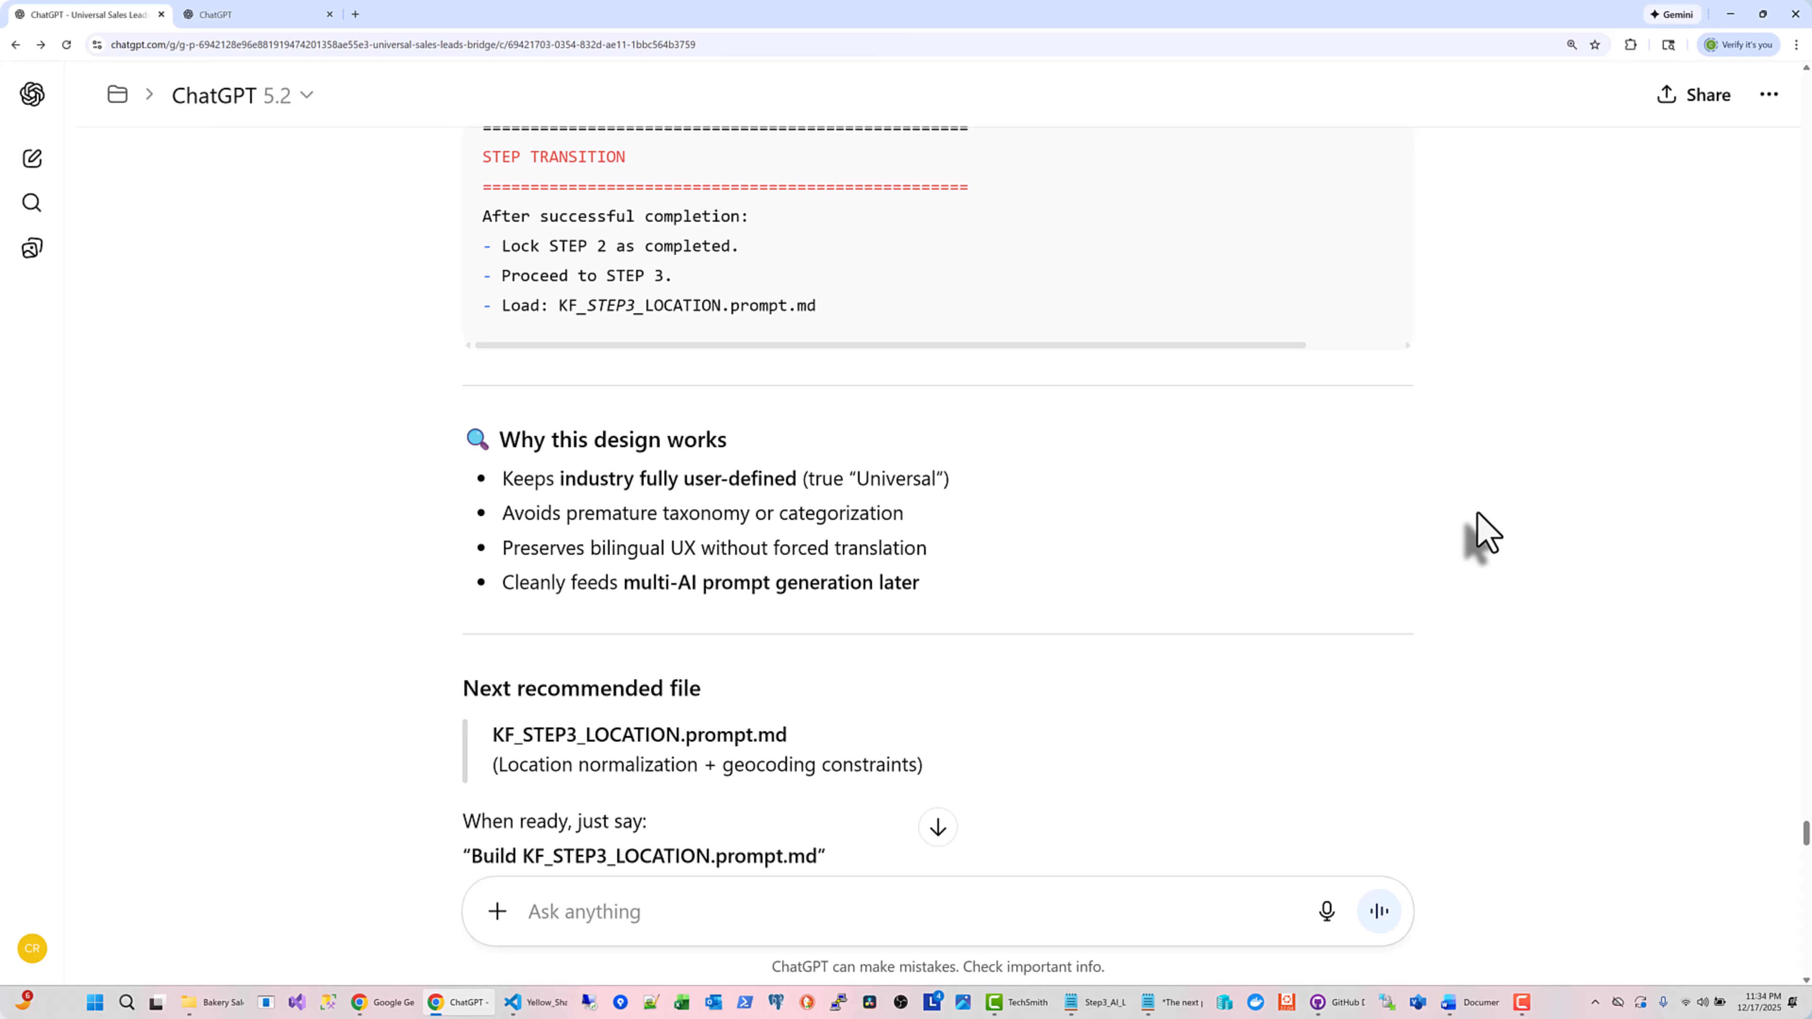
scroll(1483, 532, down, 9)
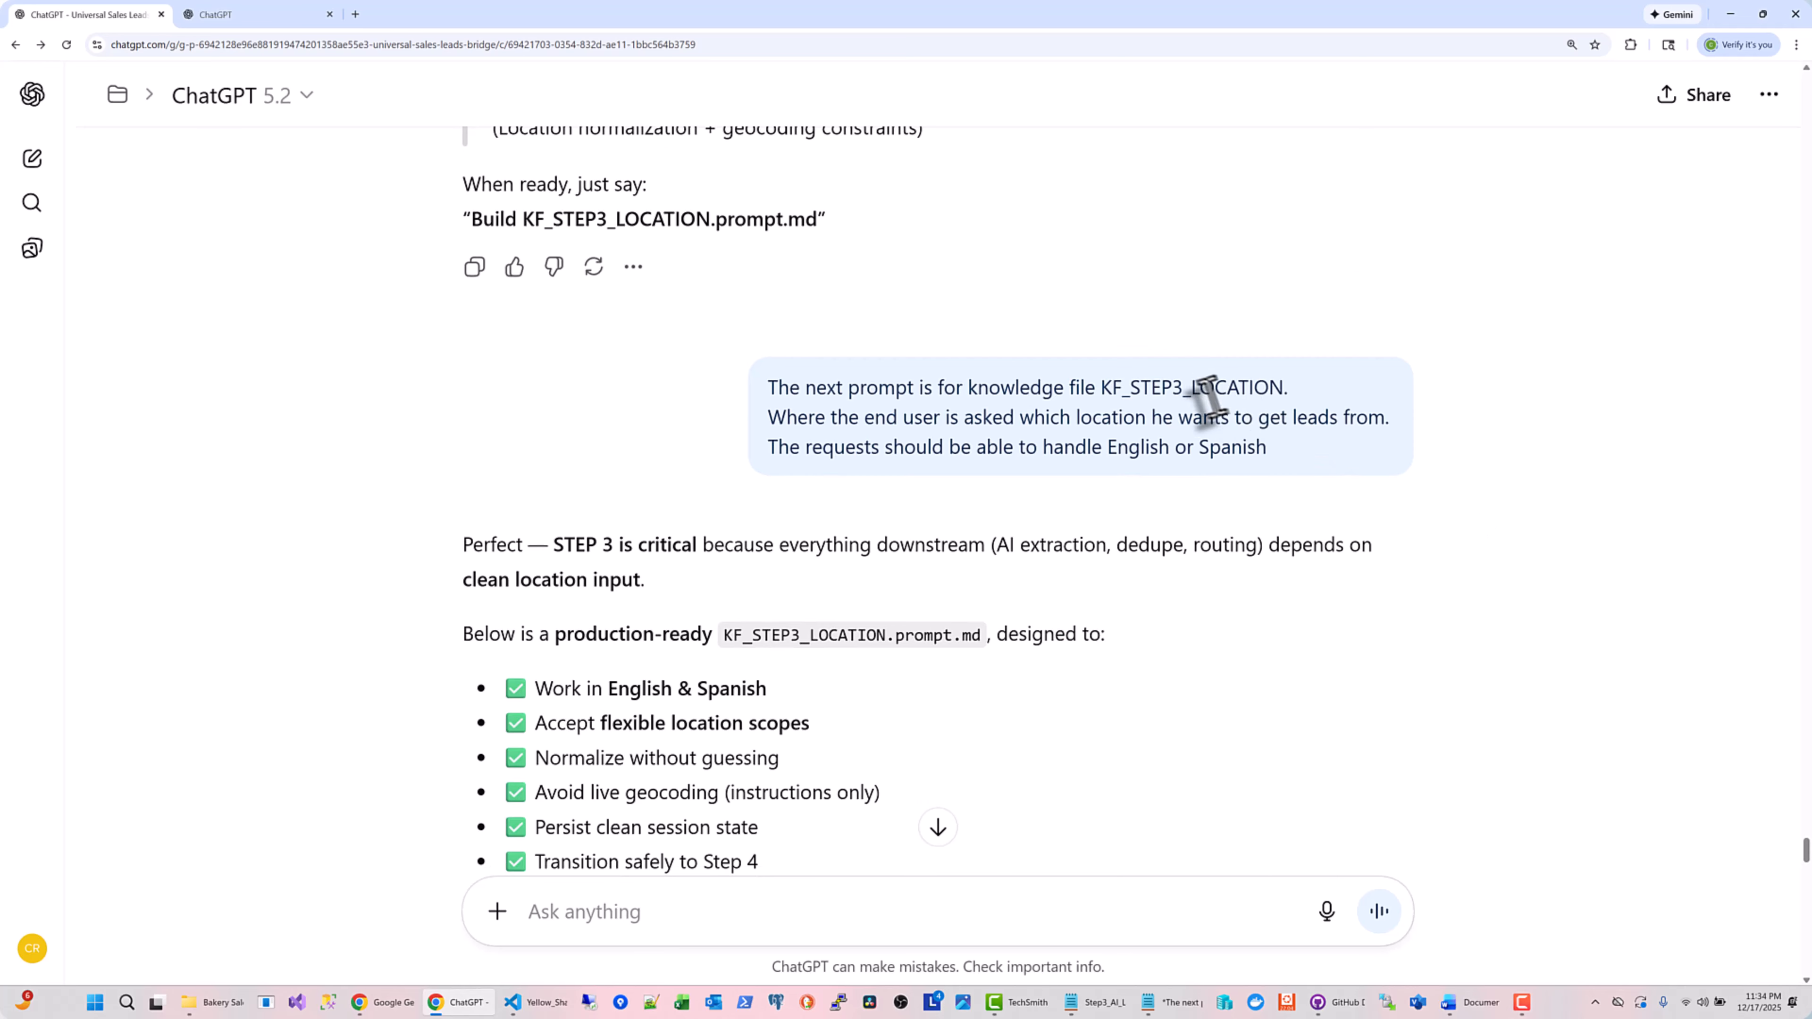
Examine the KF_STEP3_LOCATION request and the generated prompt file's location examples, normalization rules and step transition
double_click(1206, 393)
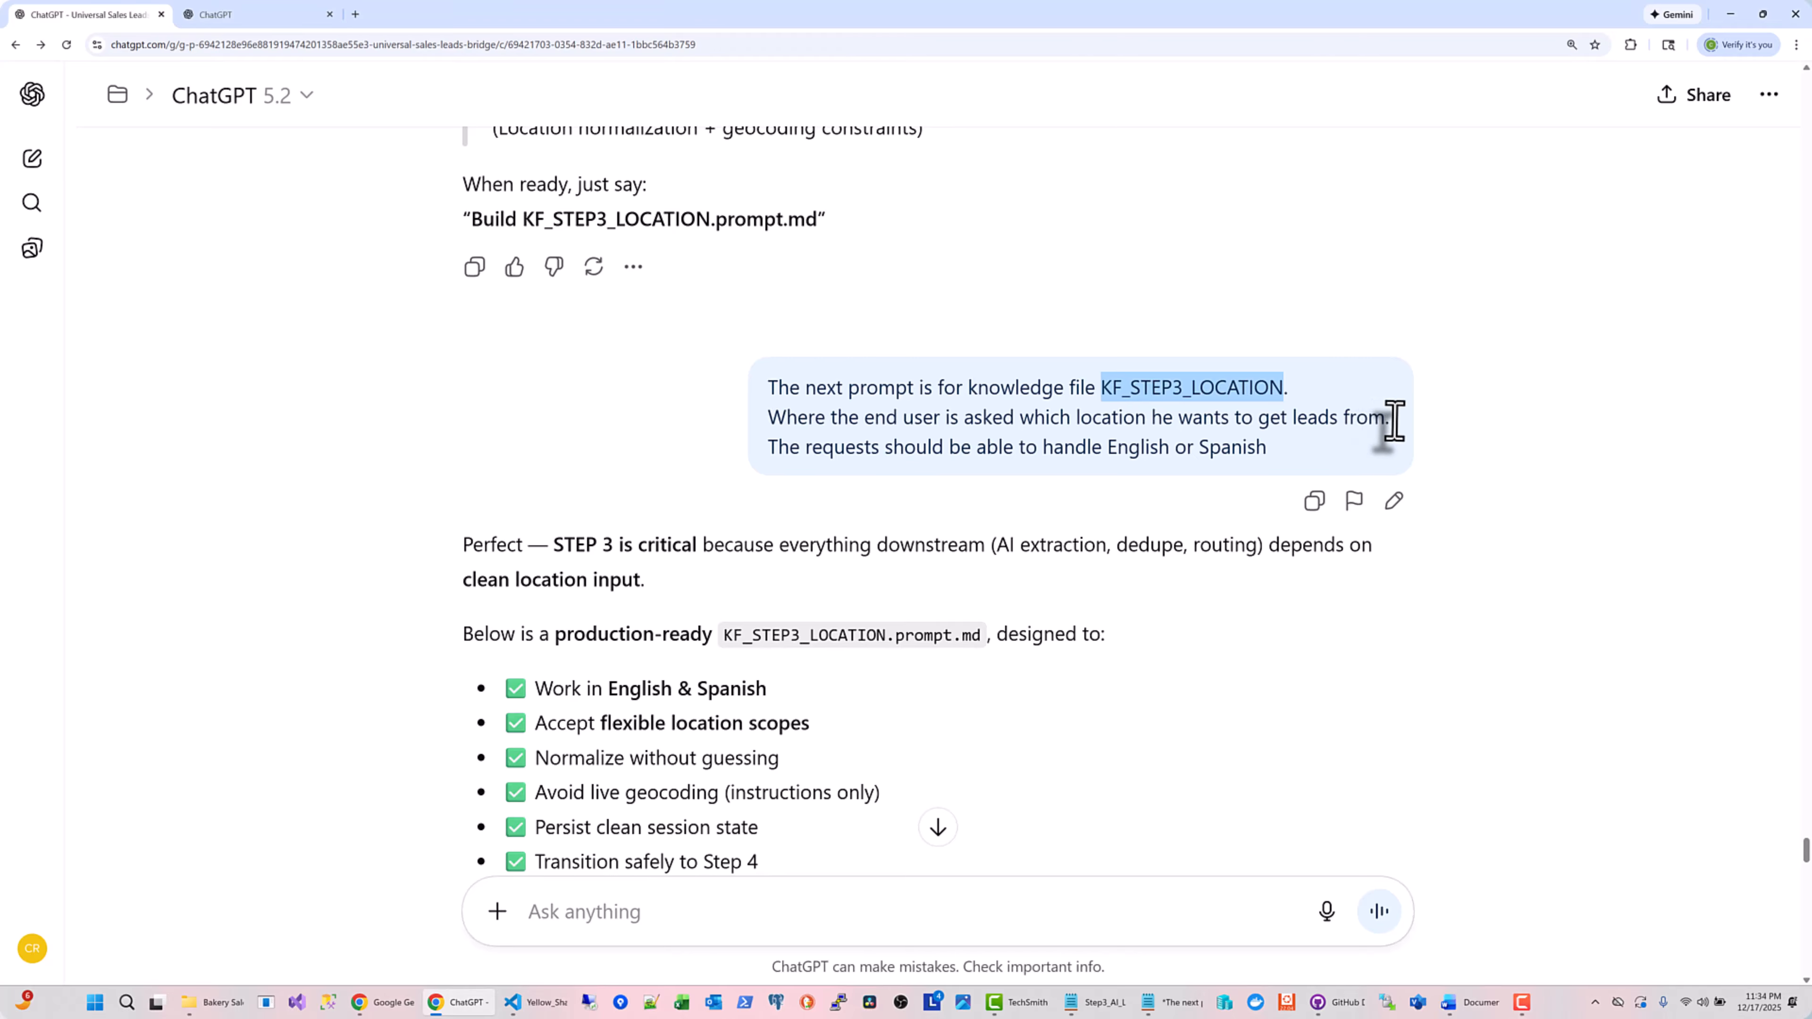
drag(1270, 448, 902, 427)
scroll(1662, 486, down, 6)
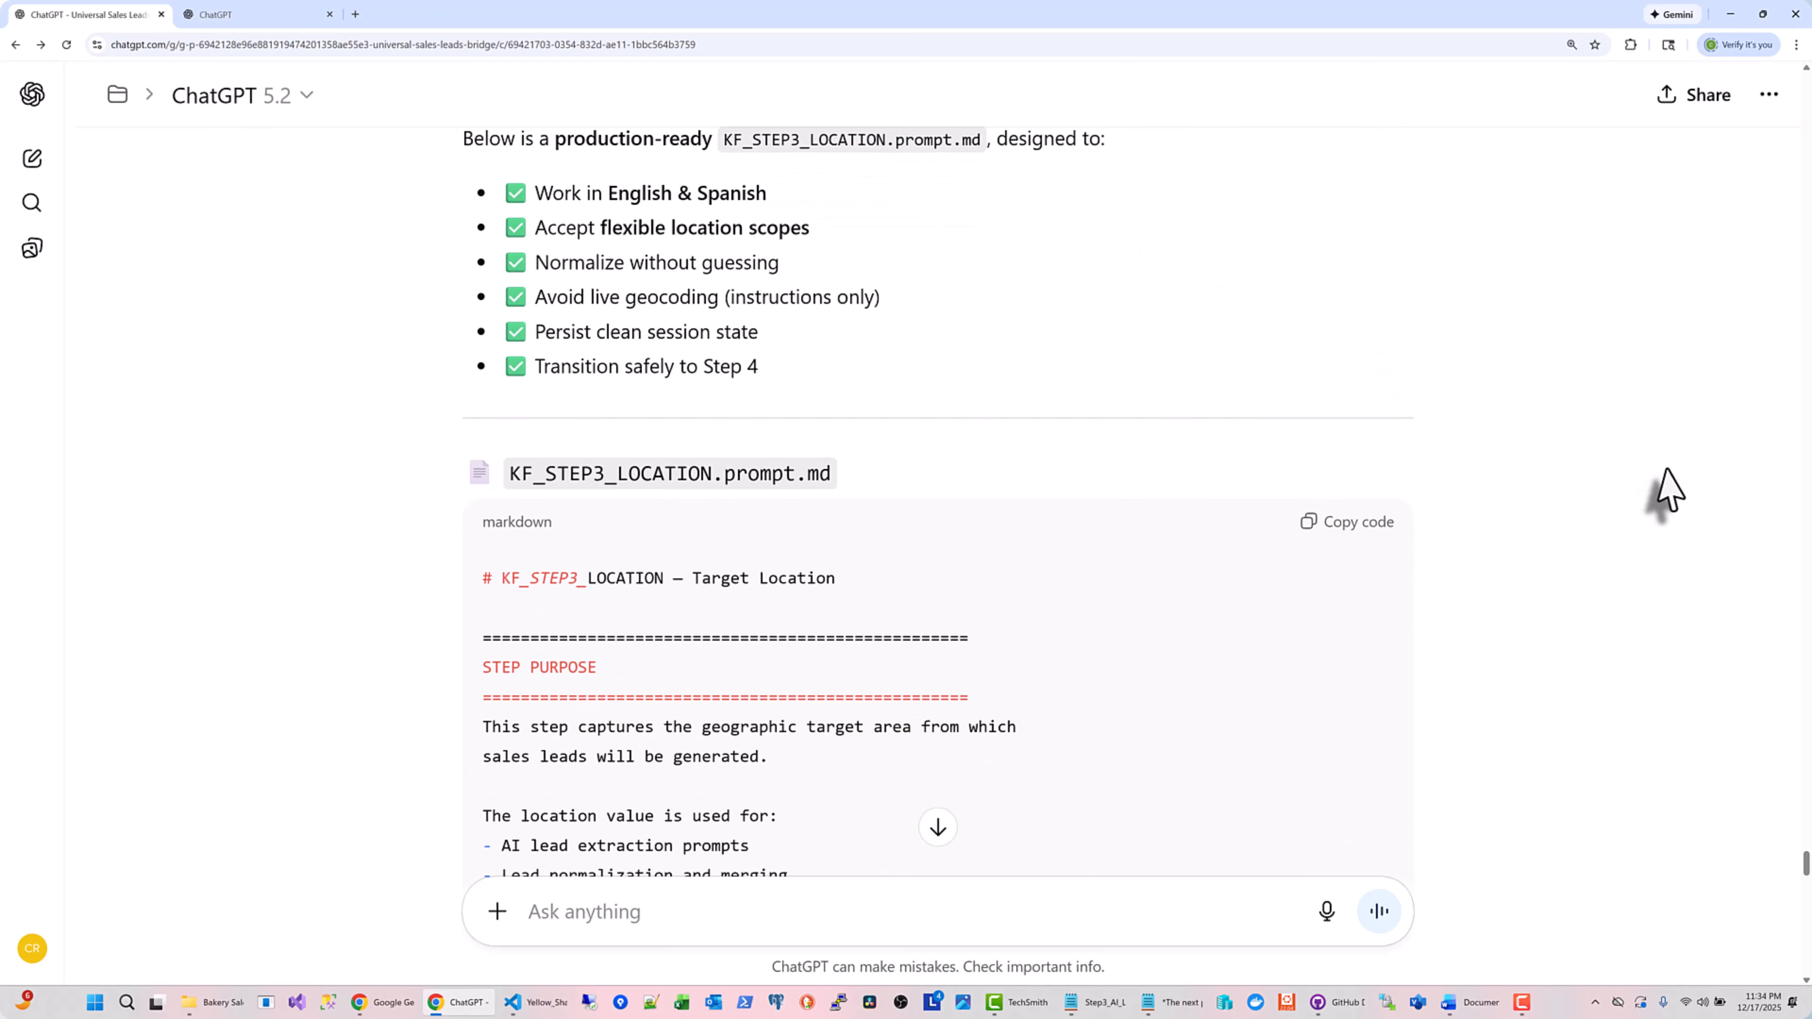
scroll(1668, 491, down, 5)
scroll(1160, 471, down, 12)
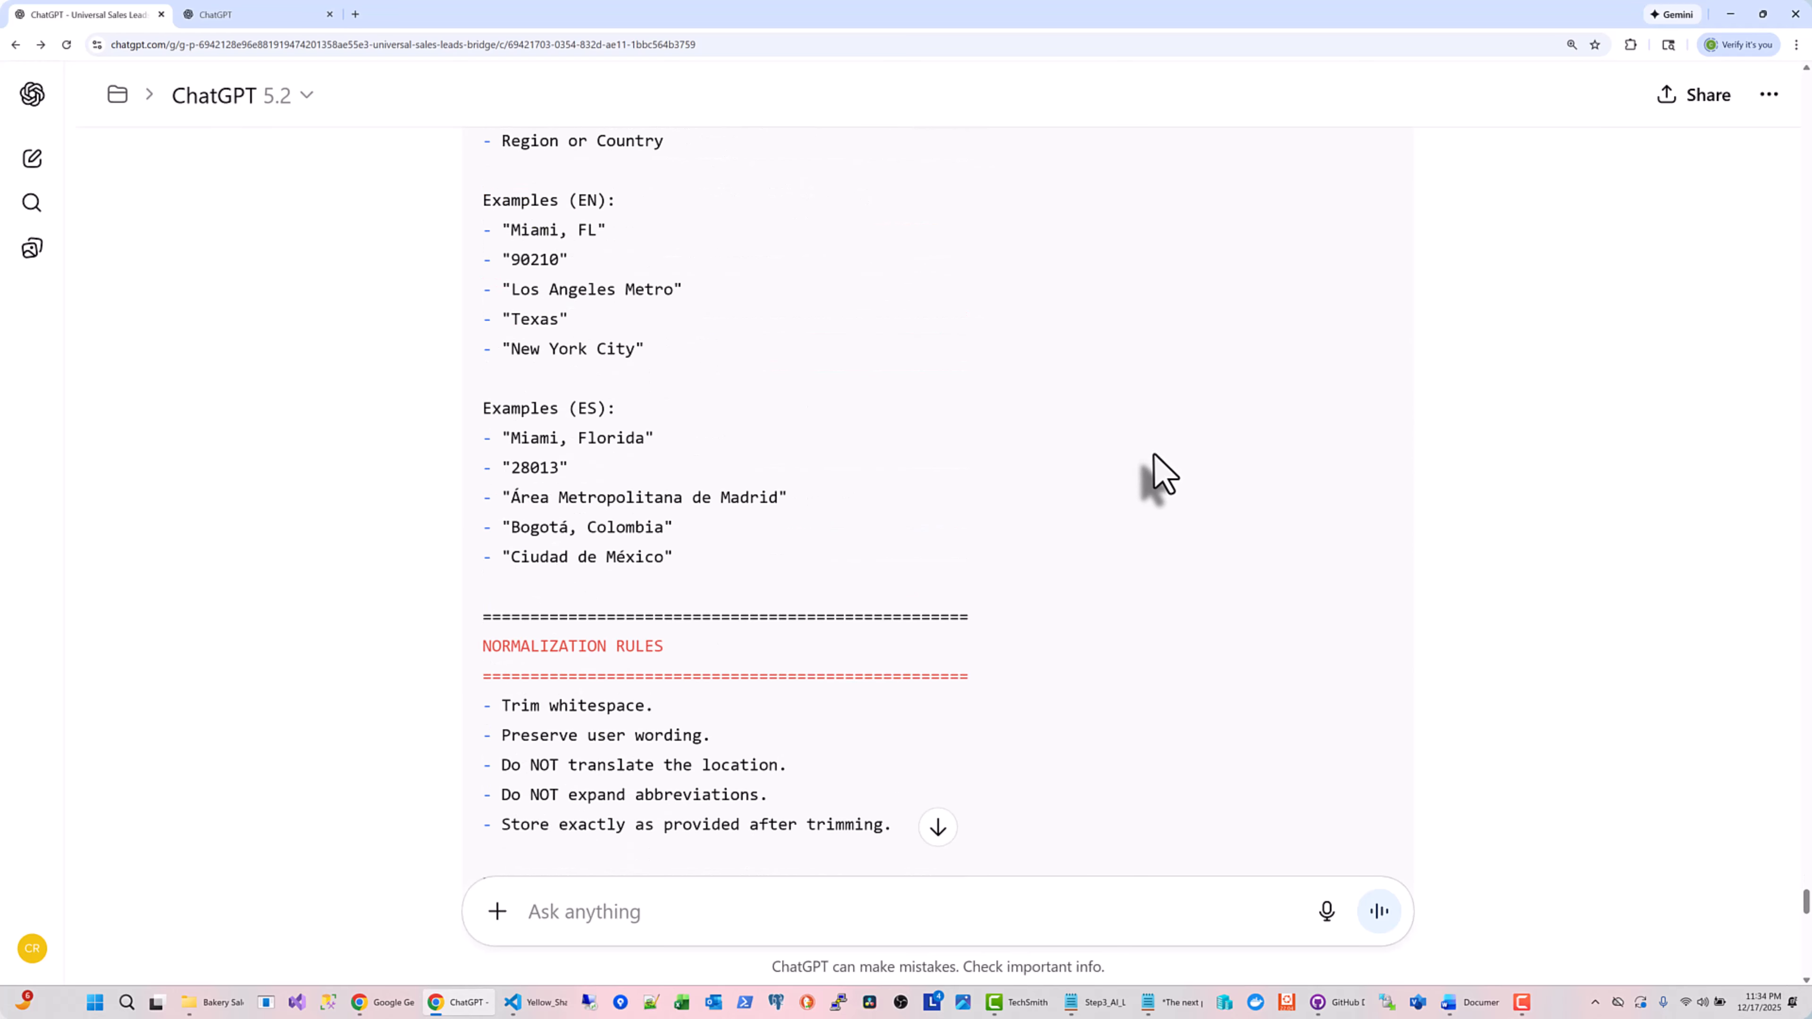
scroll(1159, 471, down, 20)
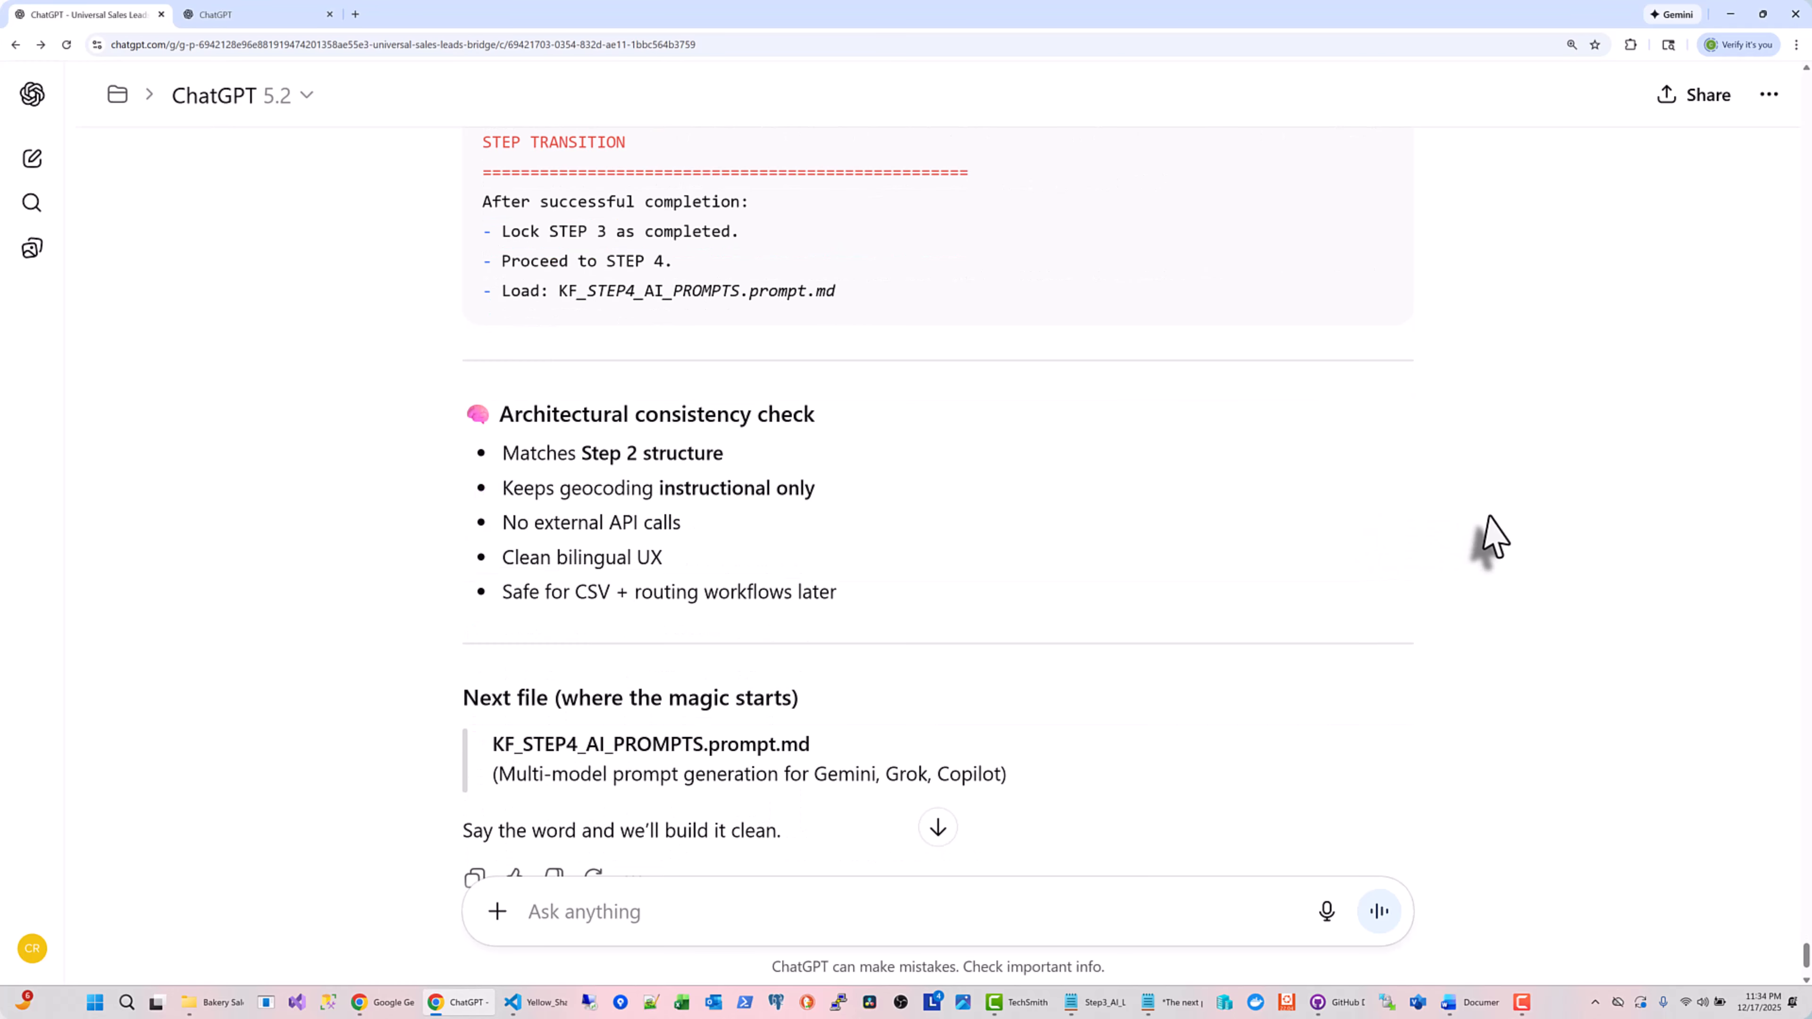
scroll(1493, 537, down, 2)
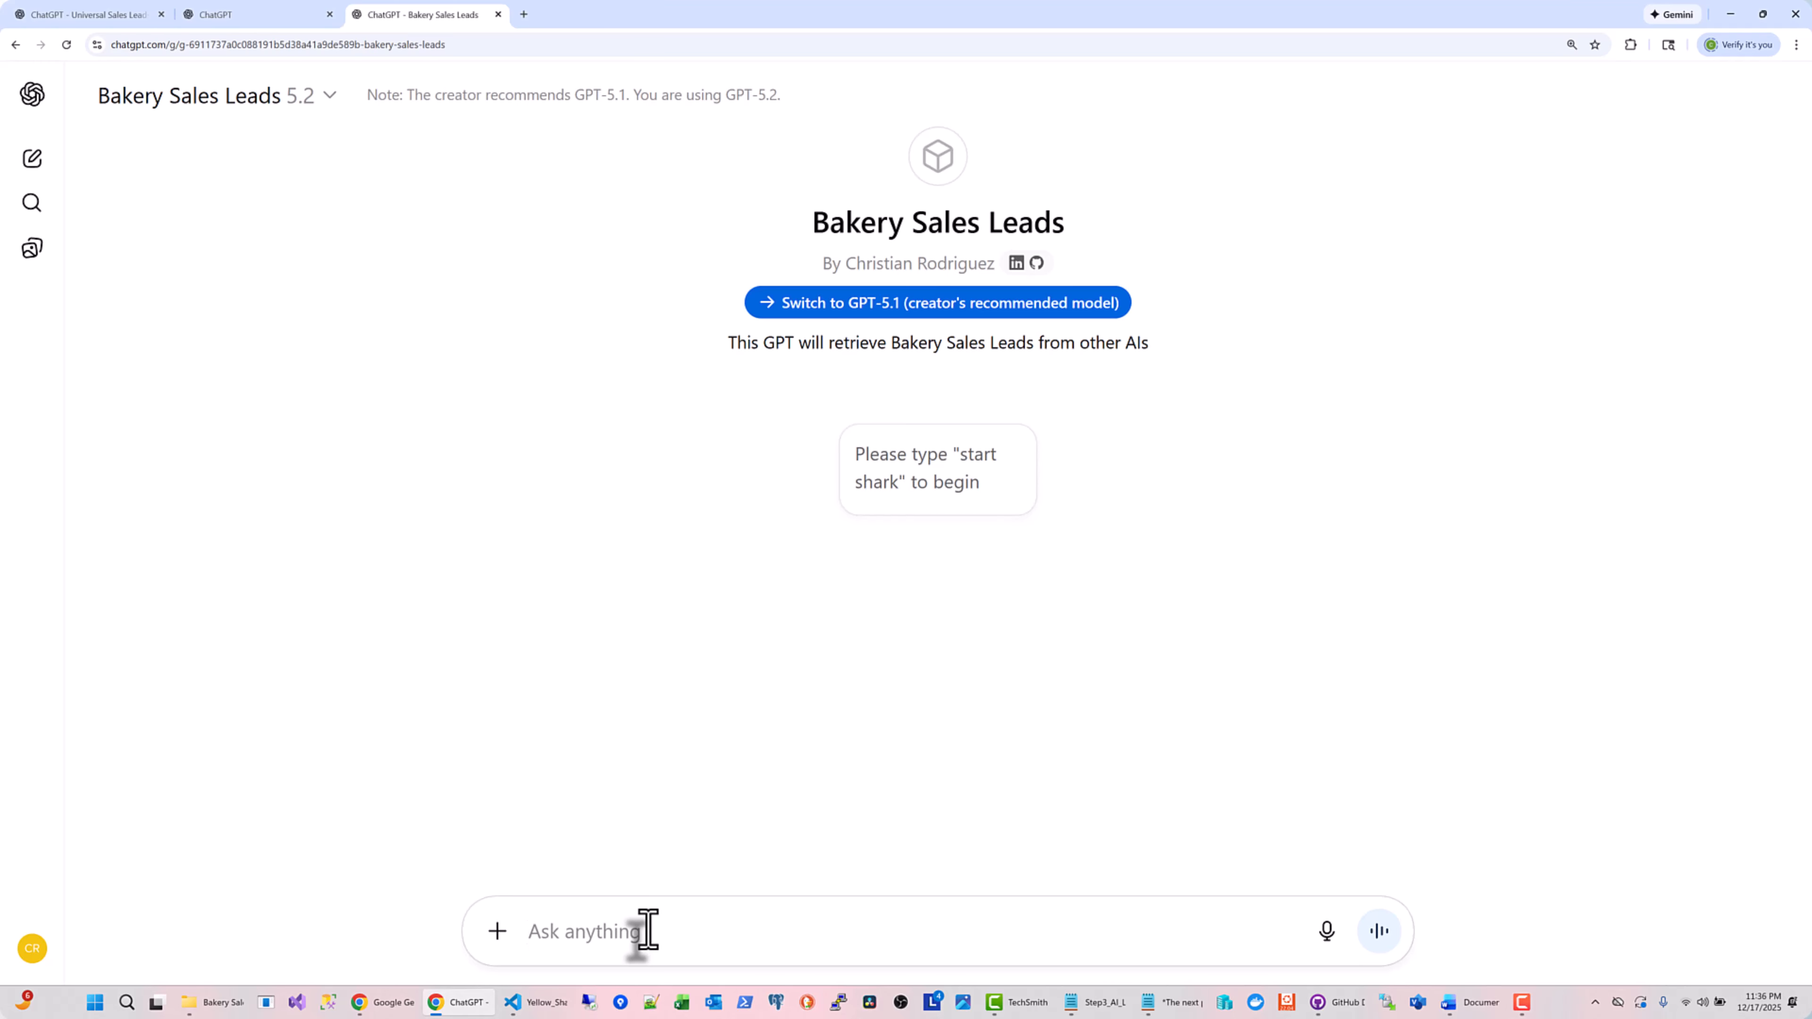
Run the Bakery Sales Leads GPT with "Start Shark", choose English as the language and target Miami FL
text(Start)
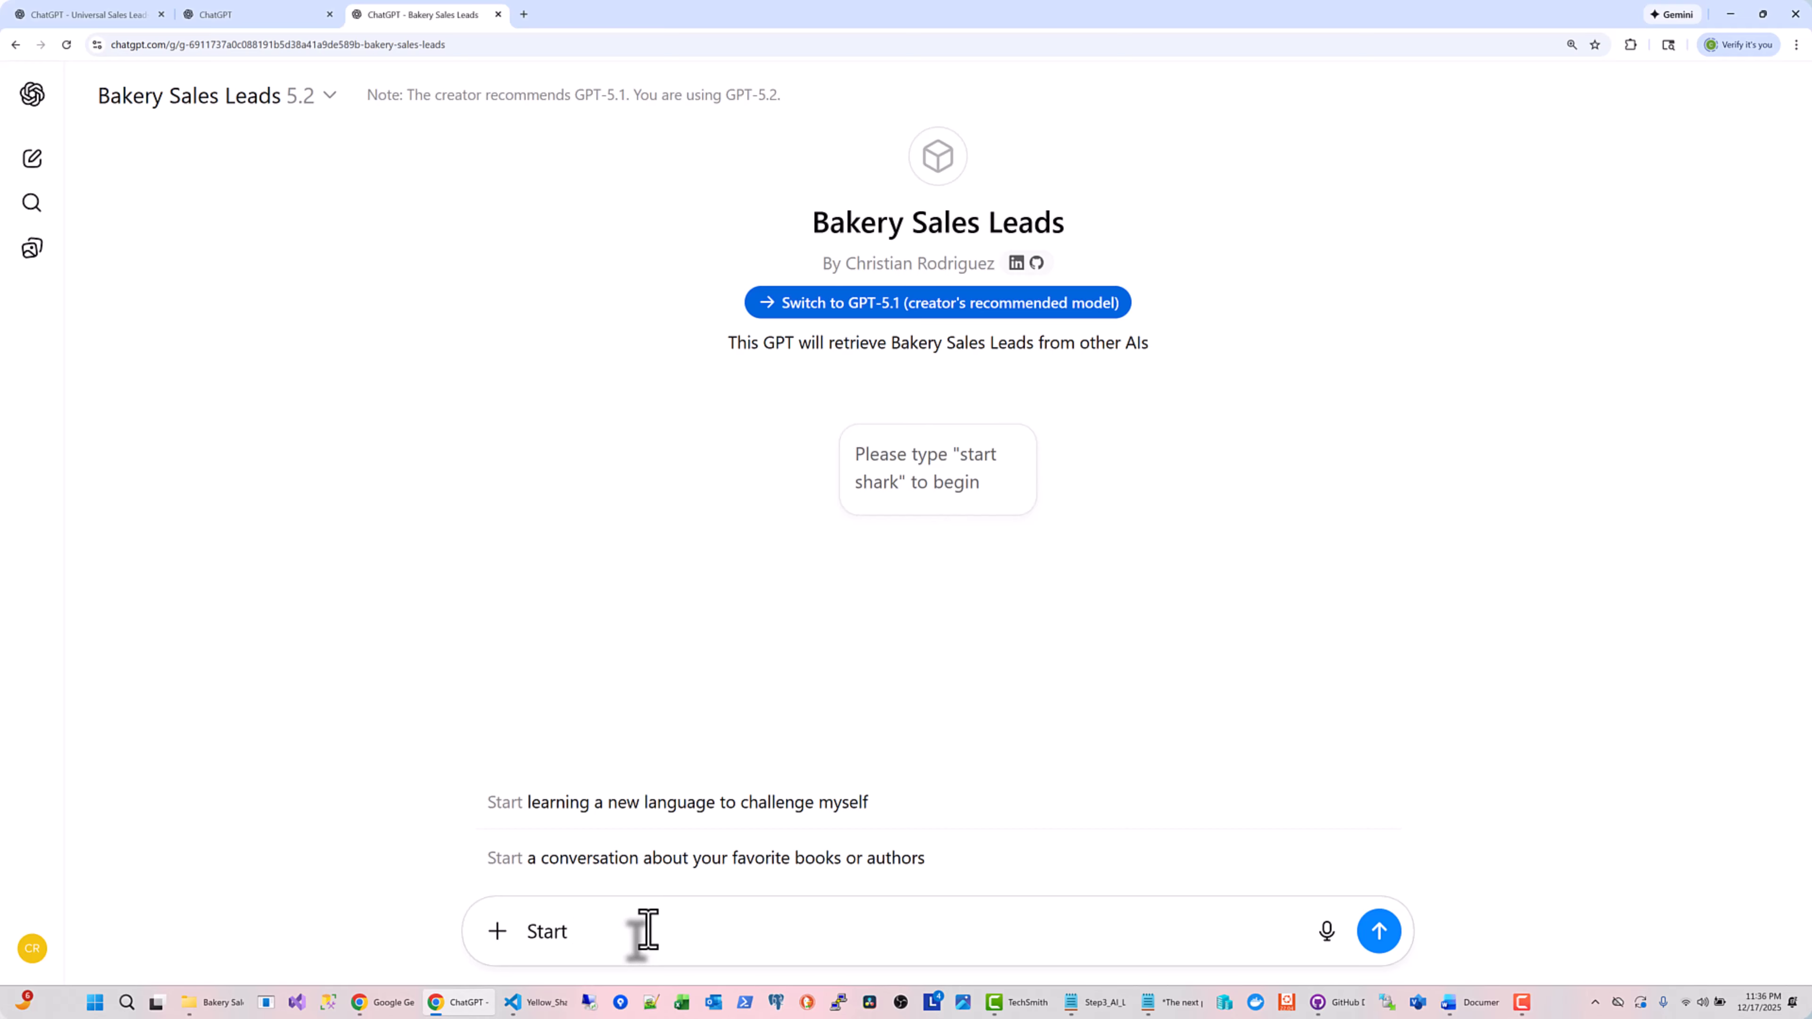
text( Shark)
key(Return)
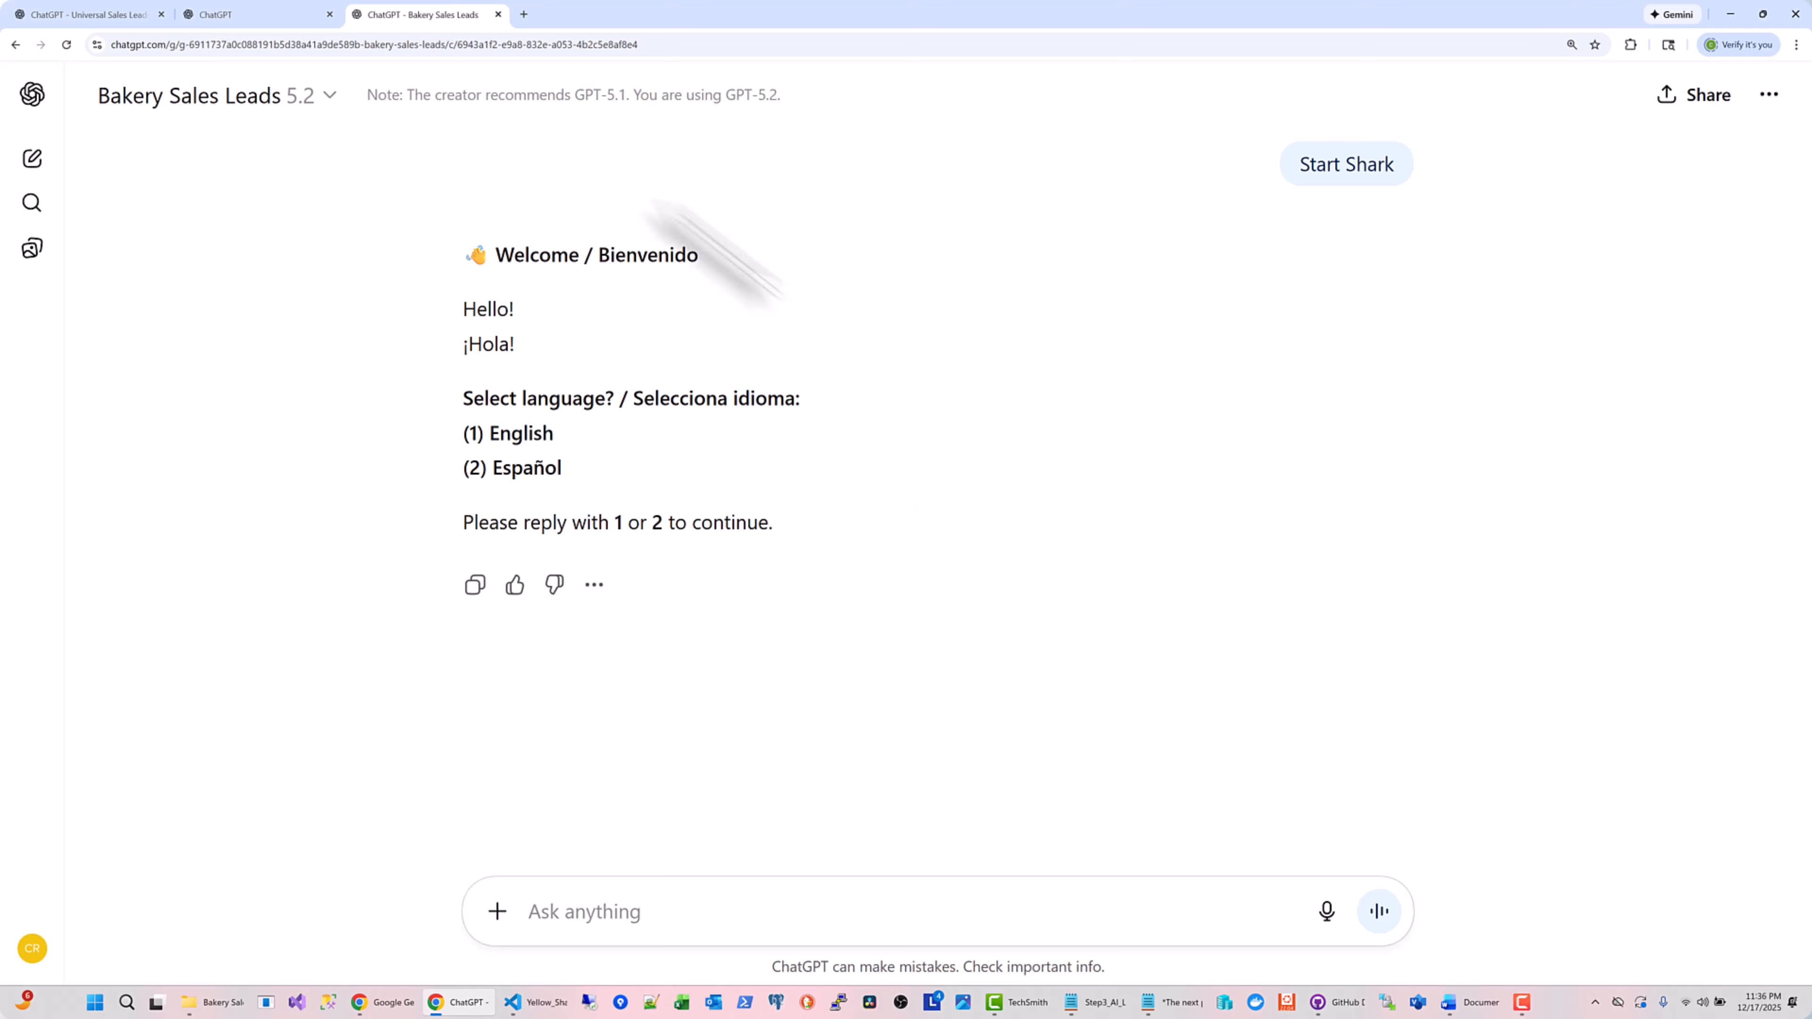
text(English)
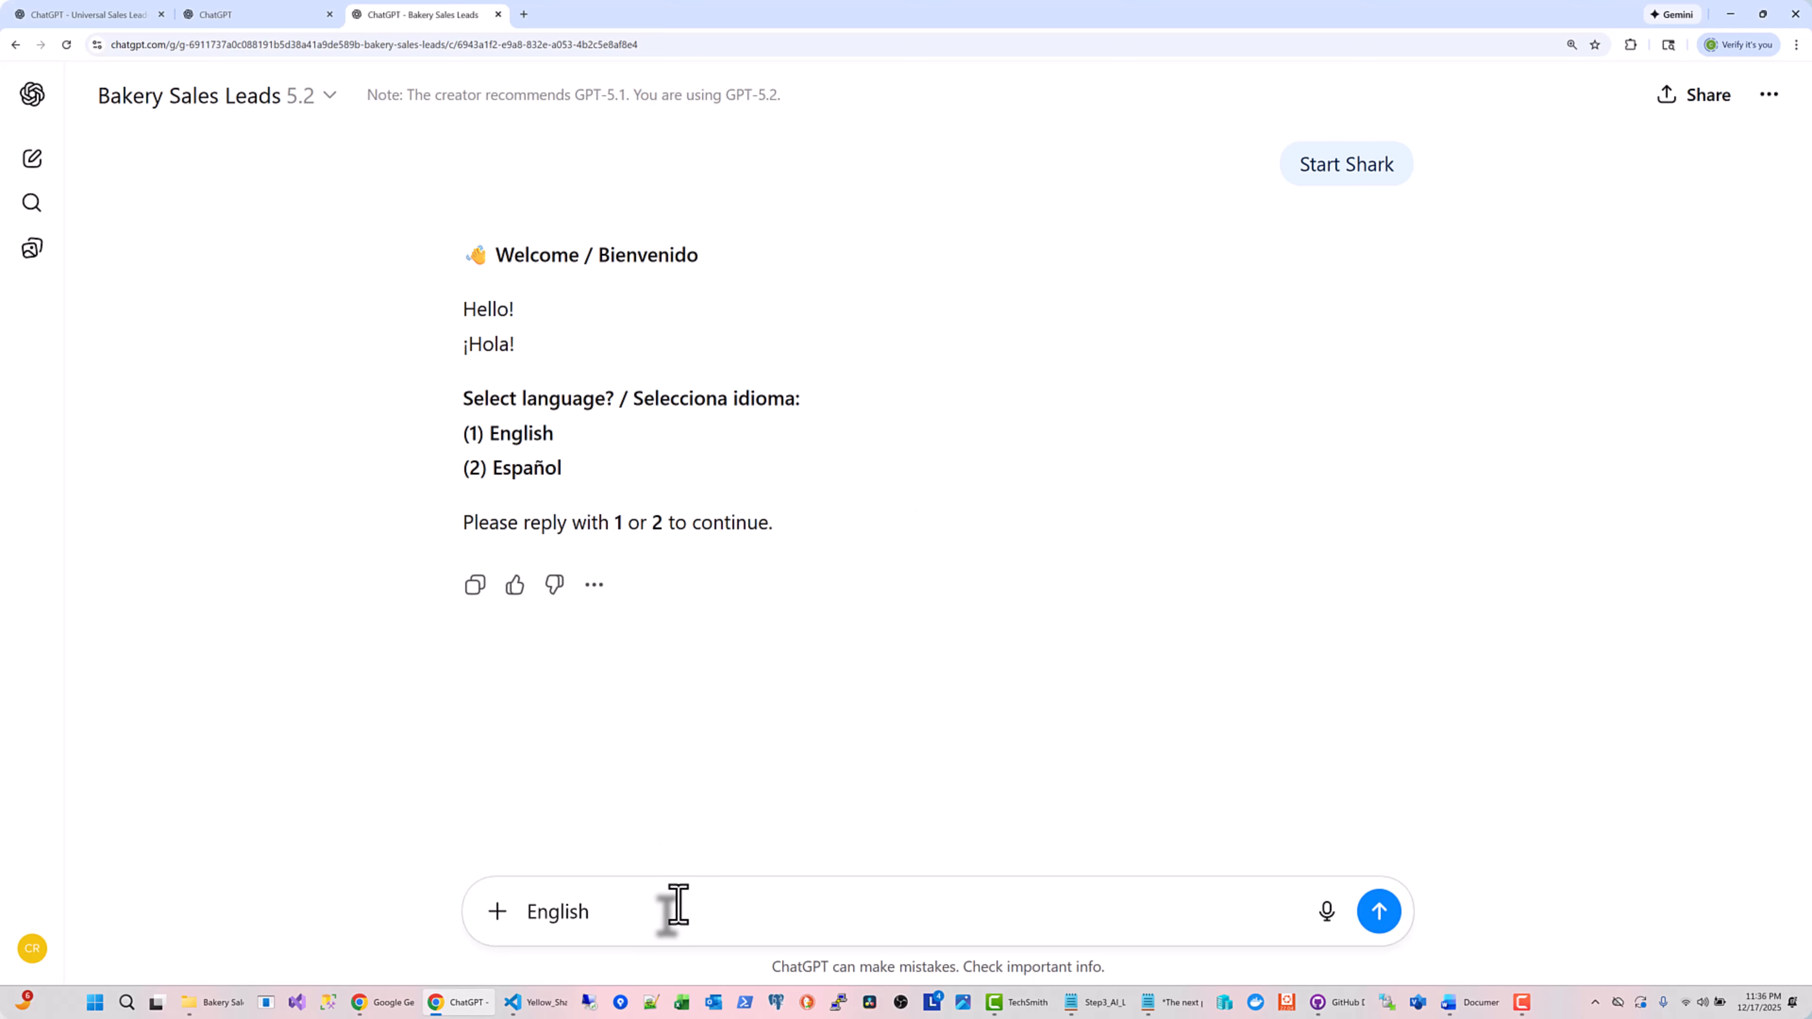
key(Return)
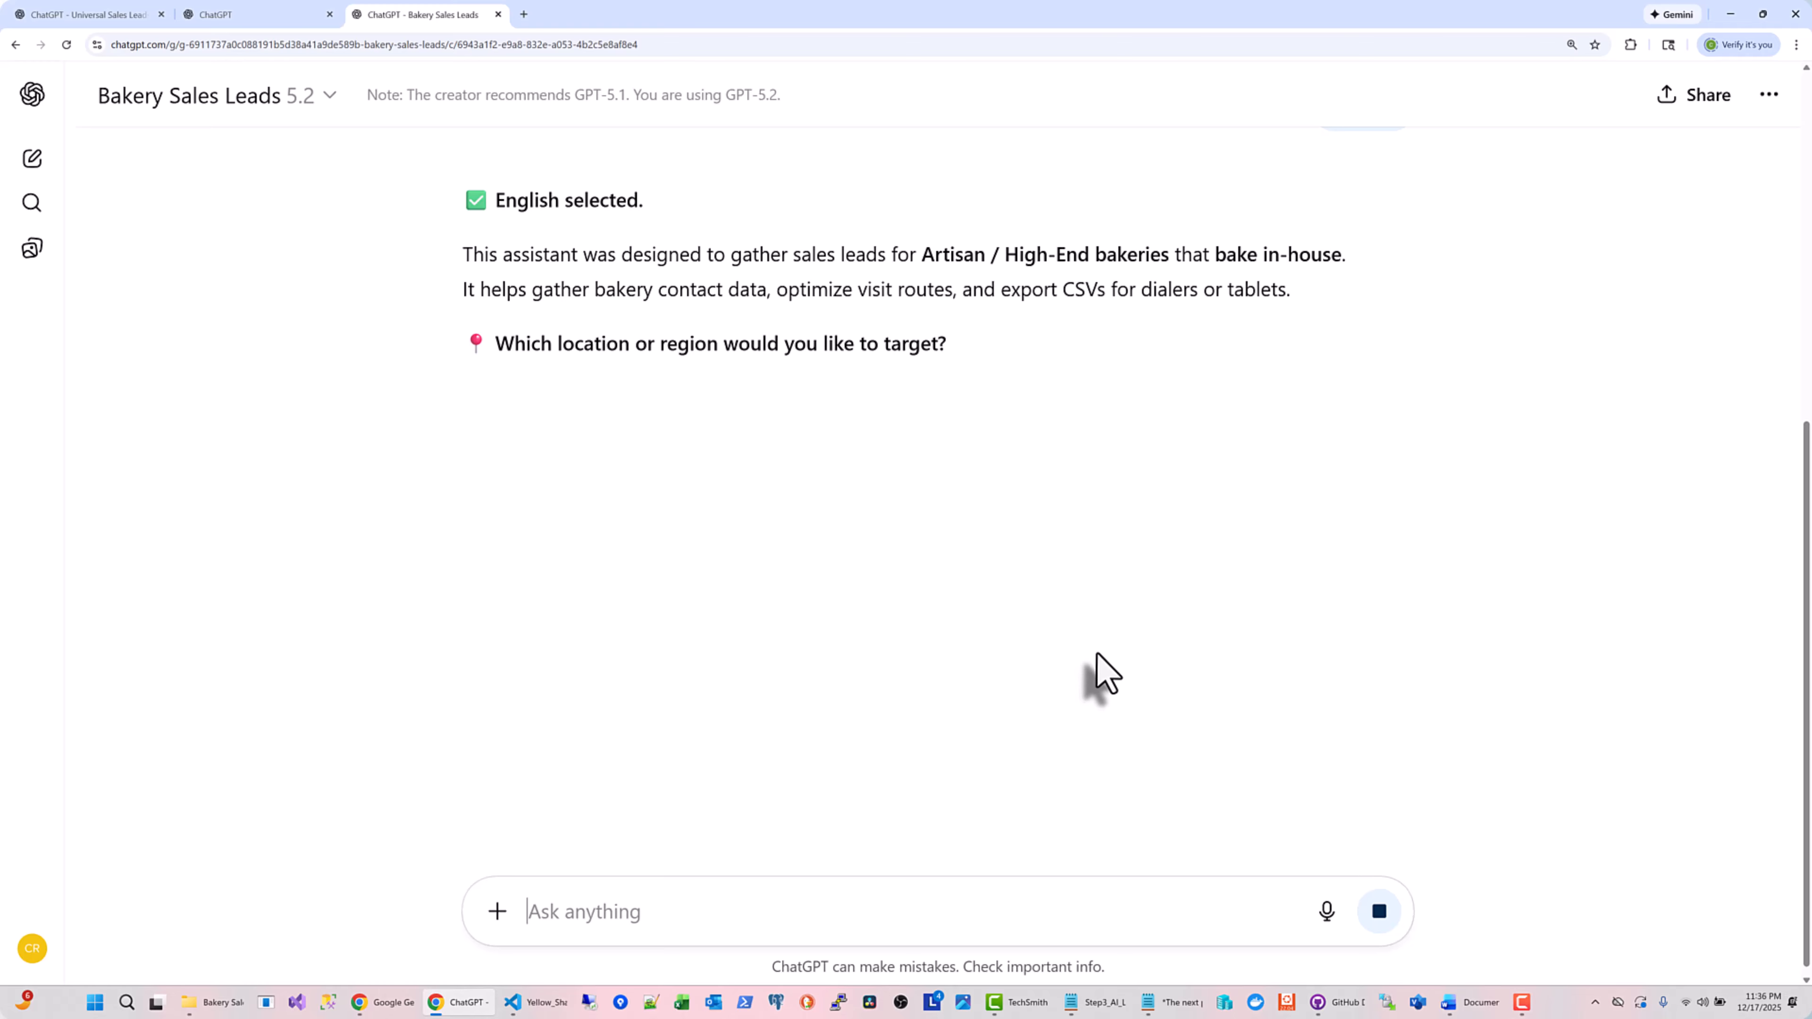
text(Miami FL)
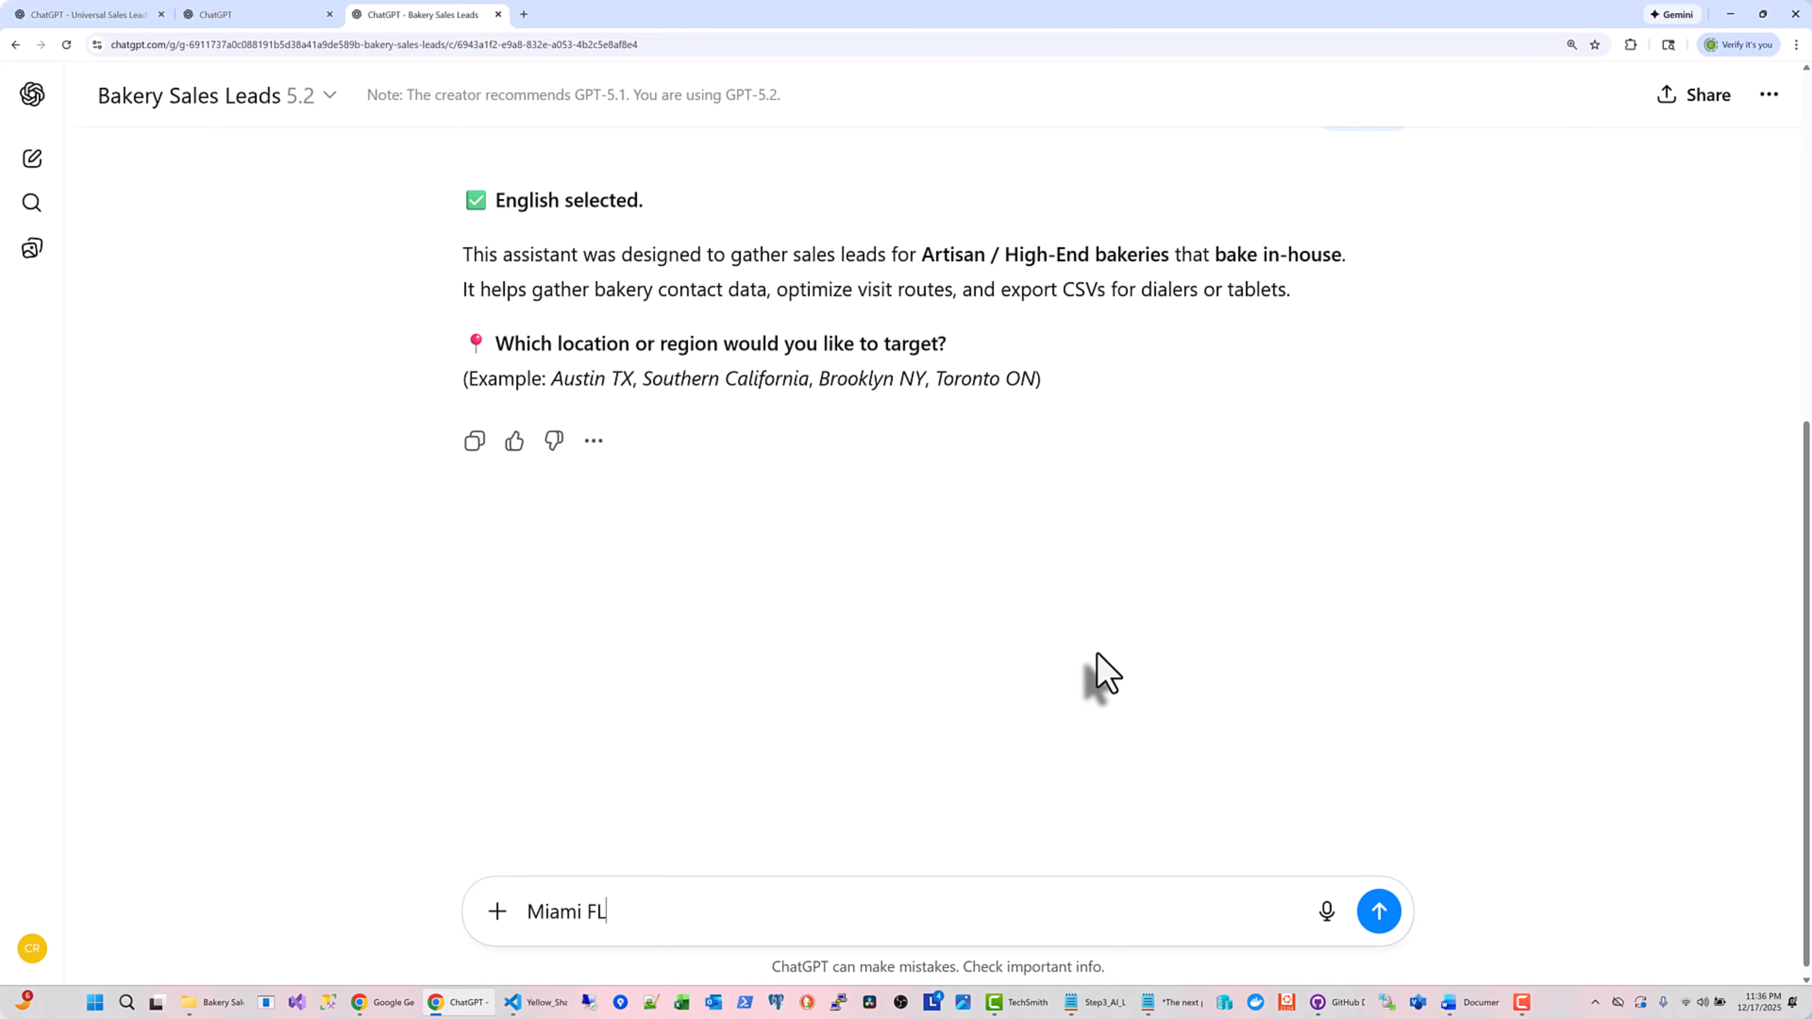
key(Return)
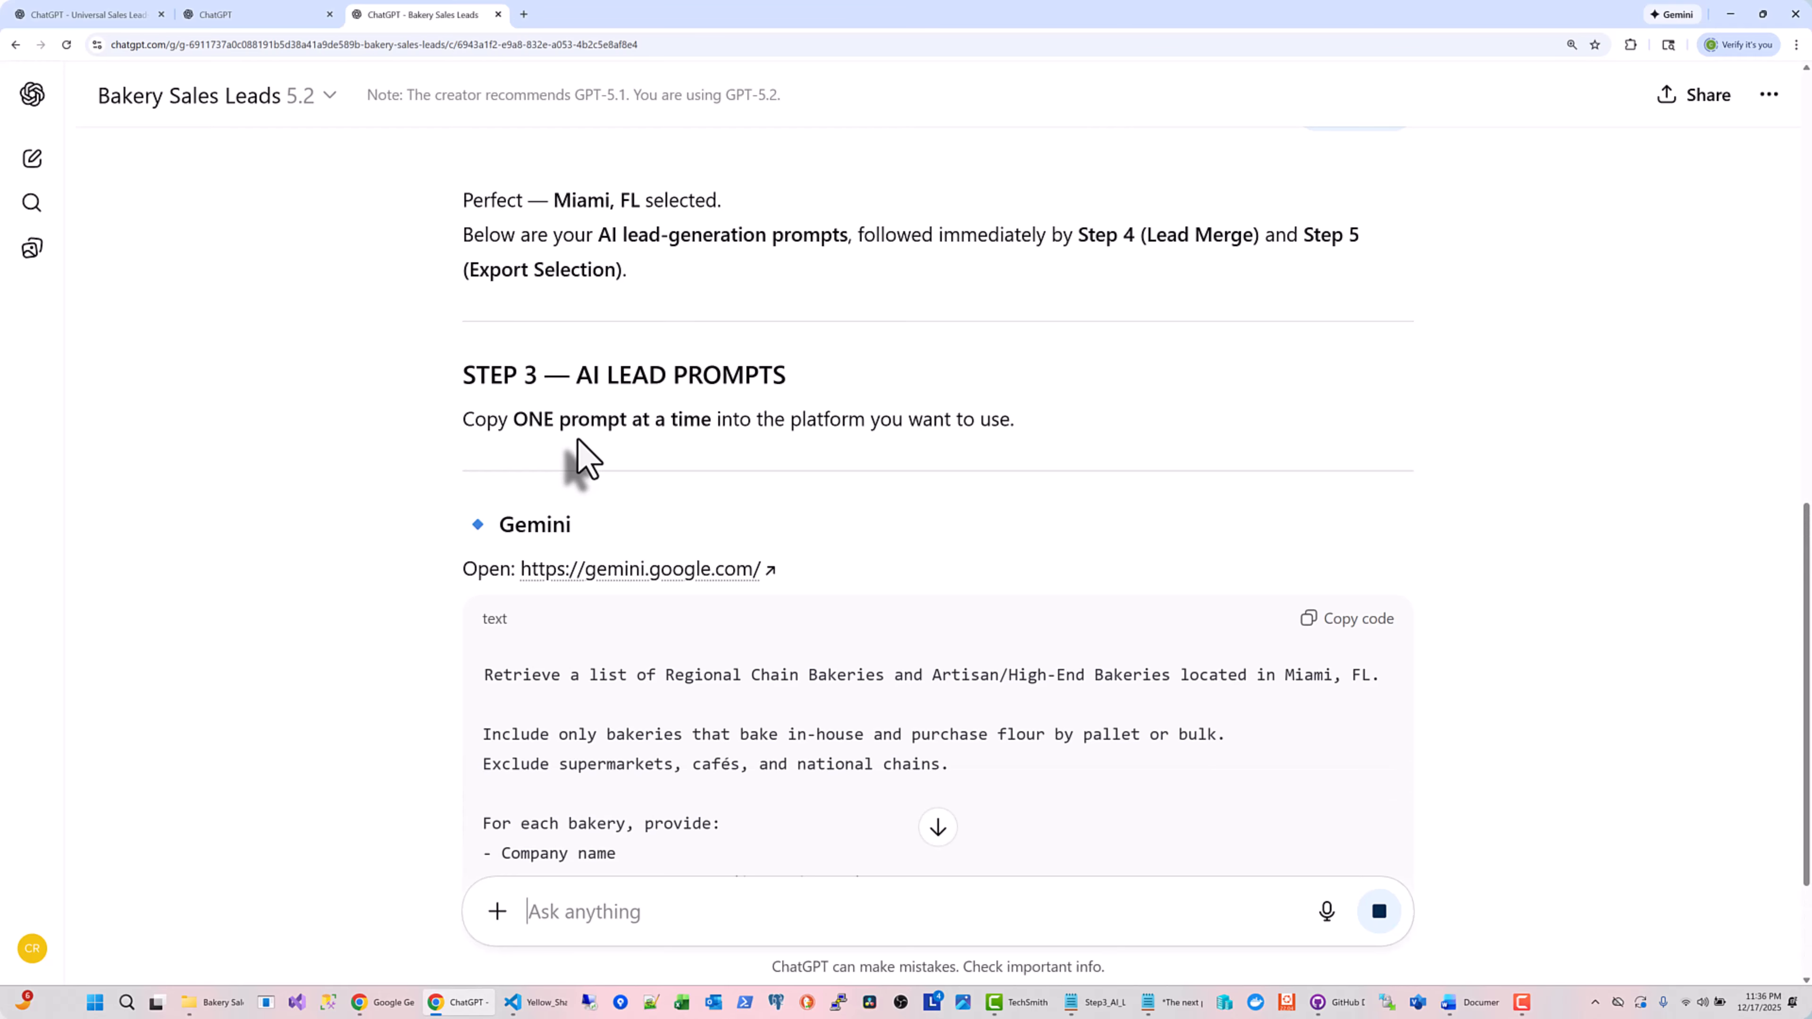
Read through the generated AI lead prompts for Miami, comparing the Gemini and Grok prompts' fields, output requirements and rules up to Step 4
scroll(1200, 360, down, 3)
scroll(957, 379, down, 15)
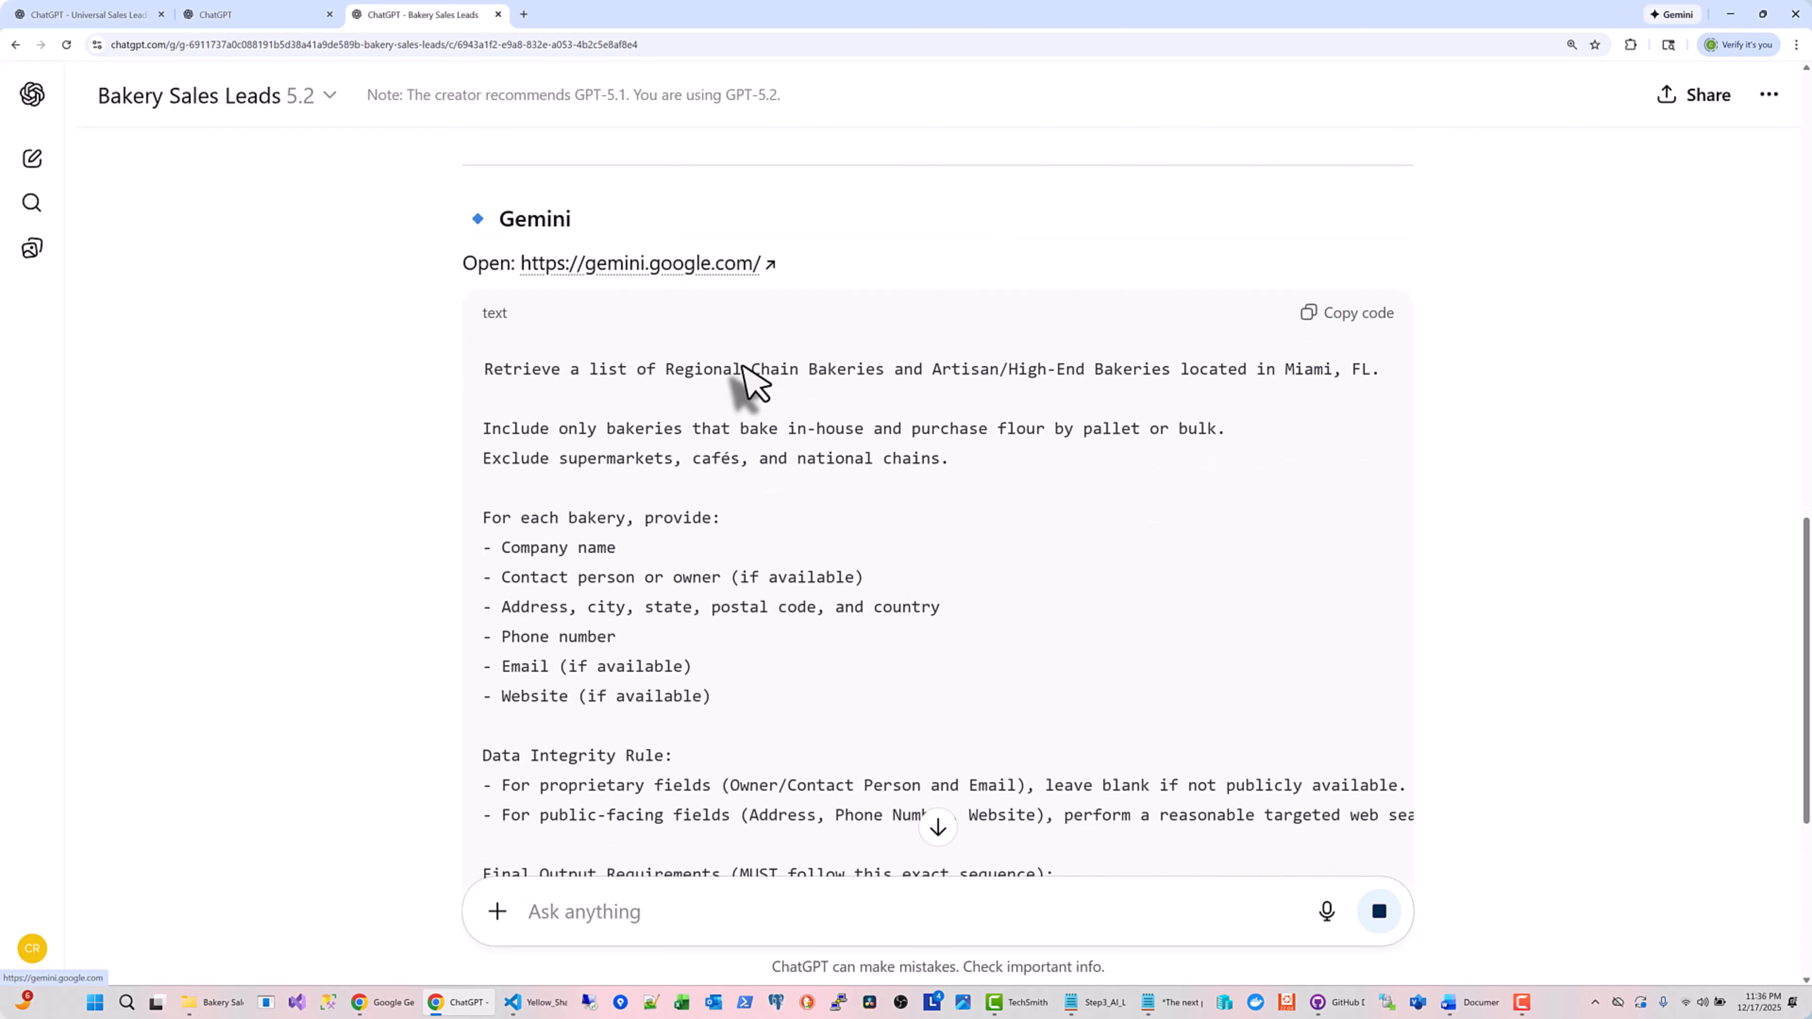
scroll(974, 399, down, 10)
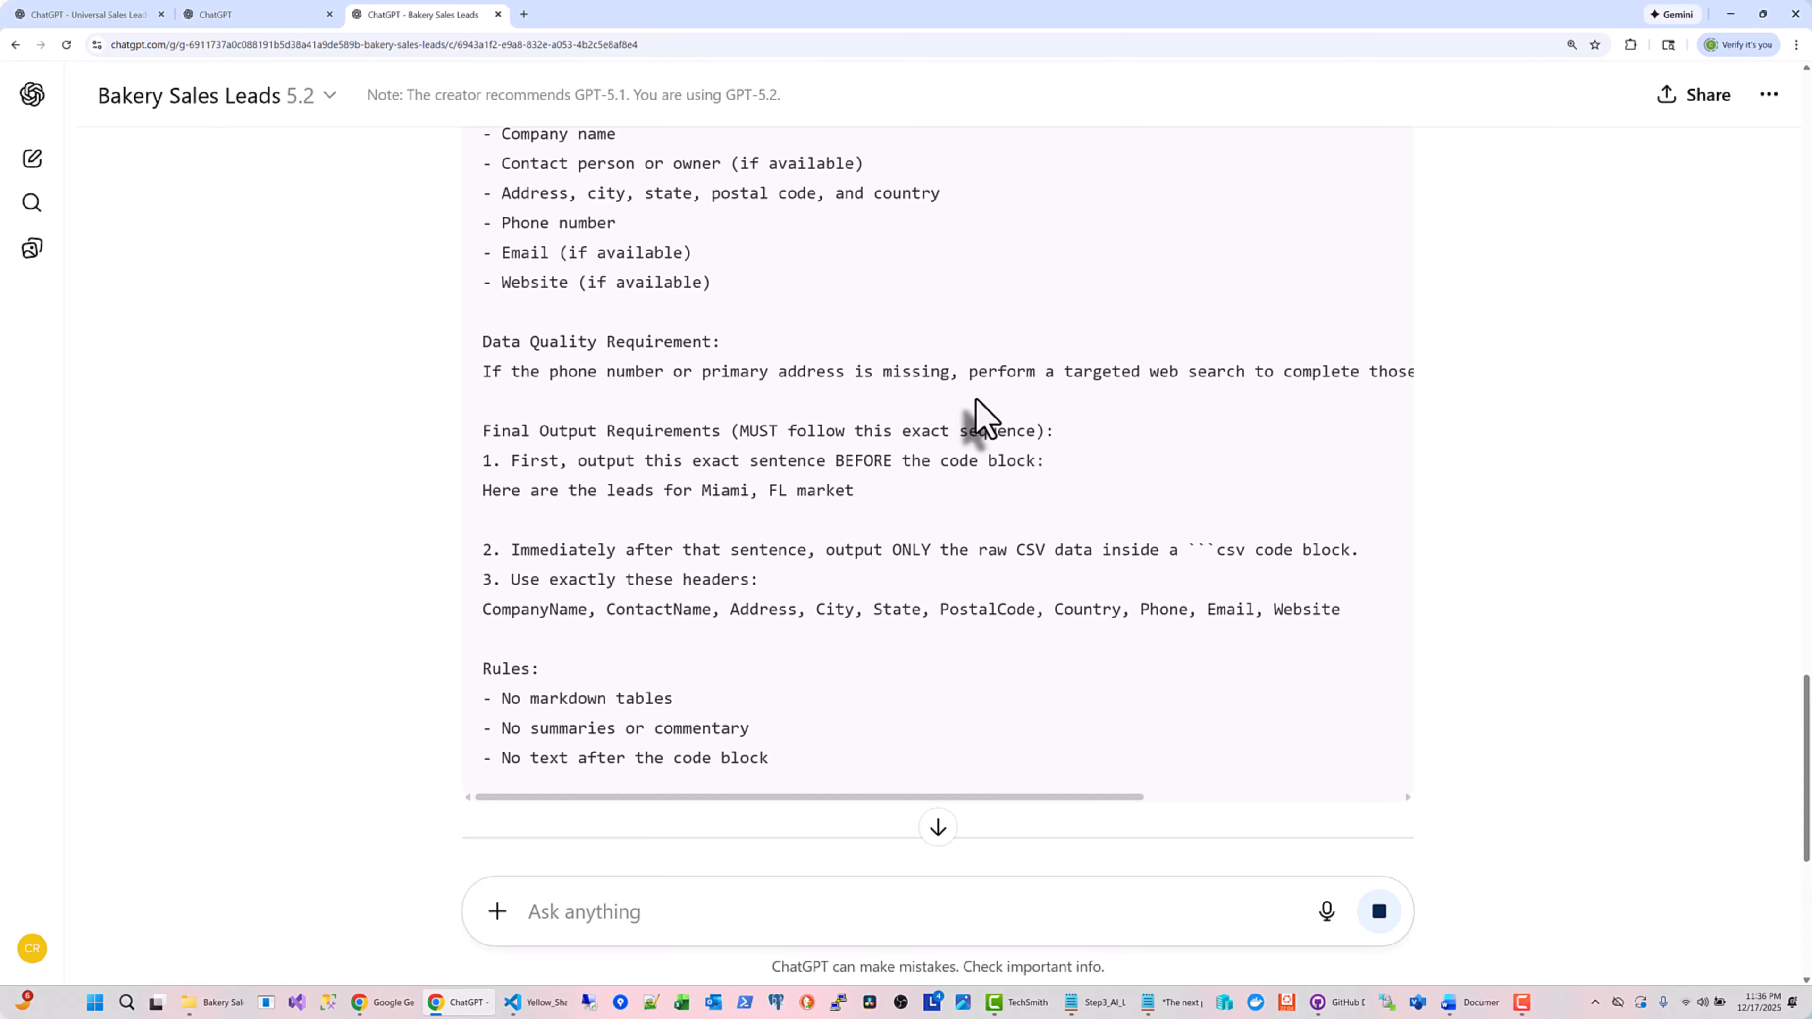
scroll(977, 414, down, 3)
scroll(982, 421, down, 3)
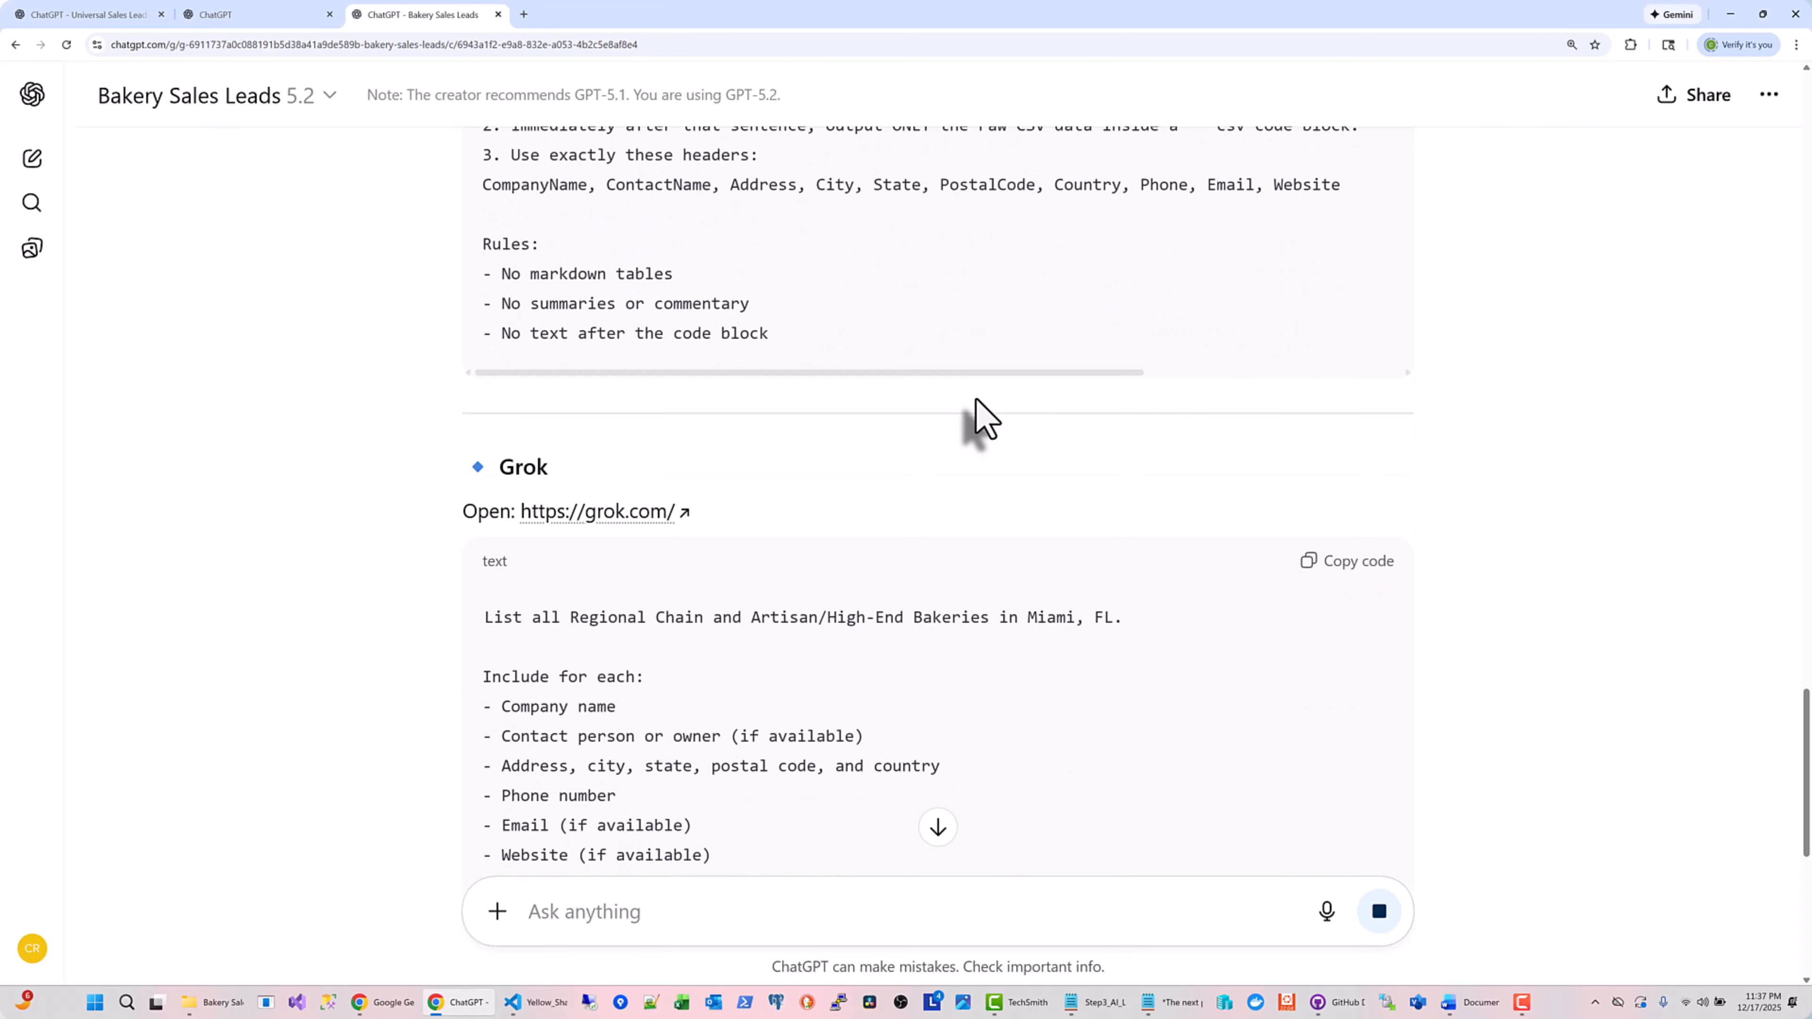
scroll(981, 417, up, 1)
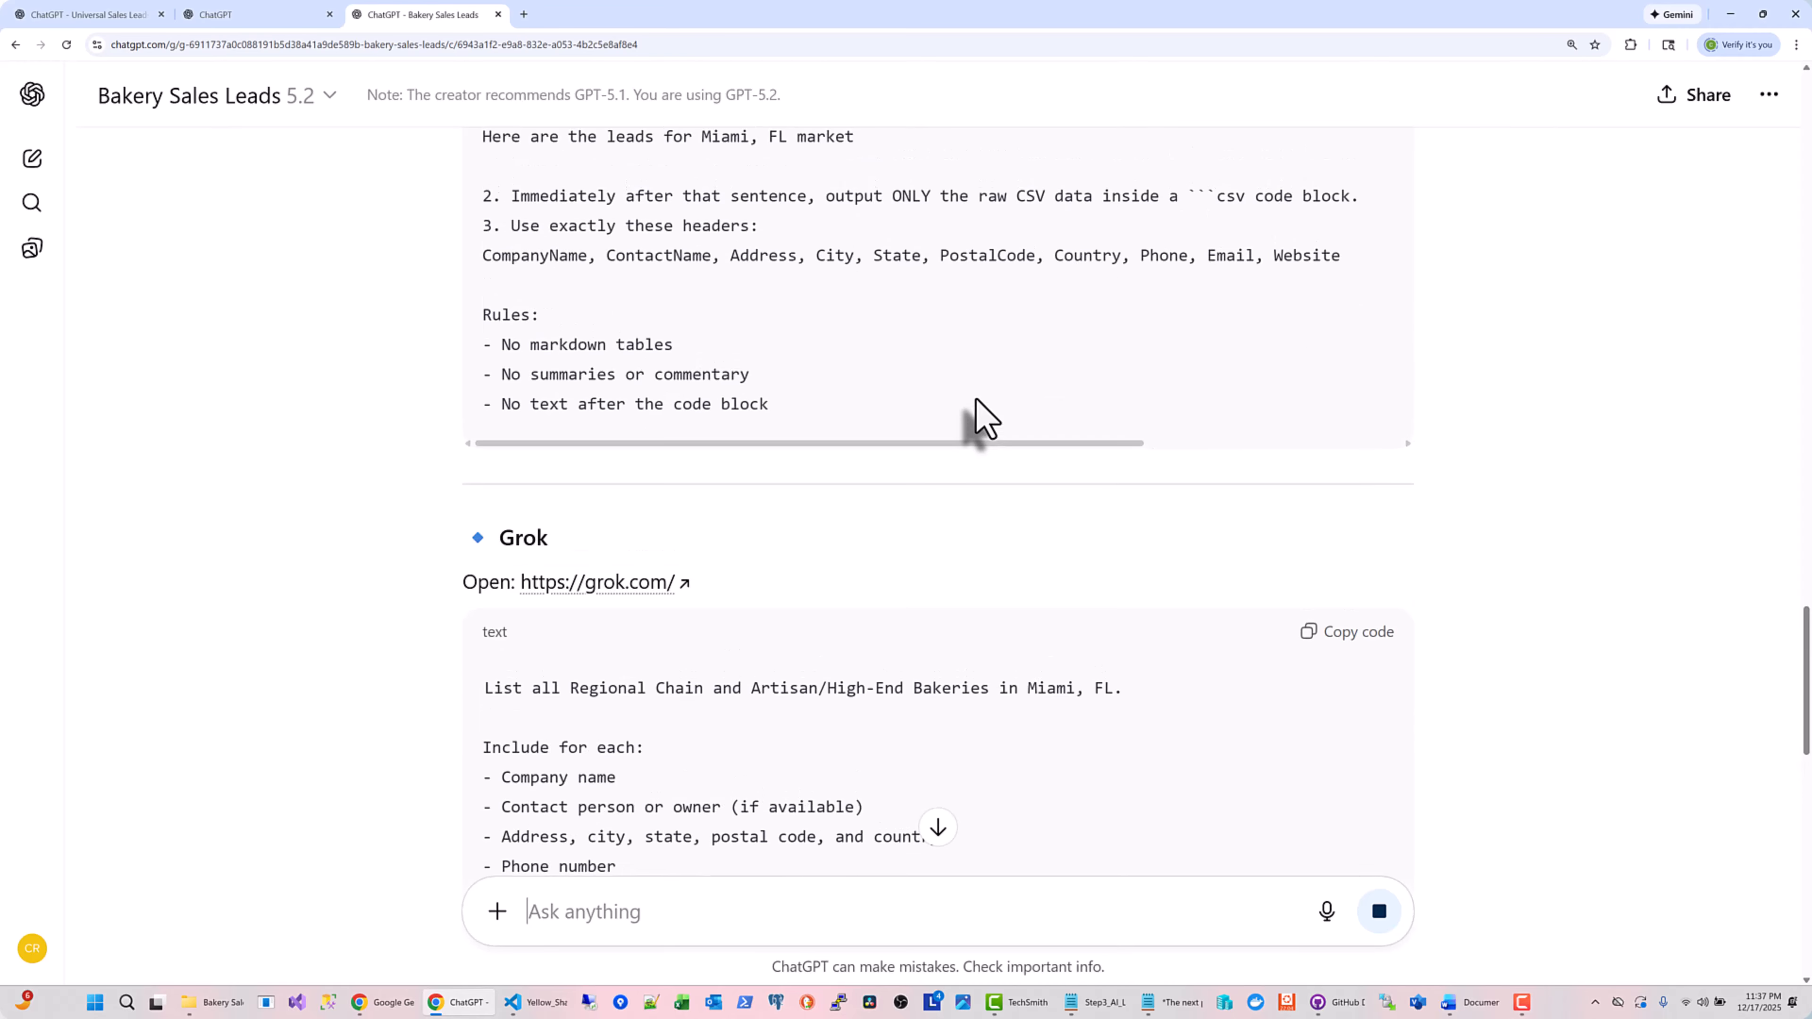
scroll(981, 418, up, 6)
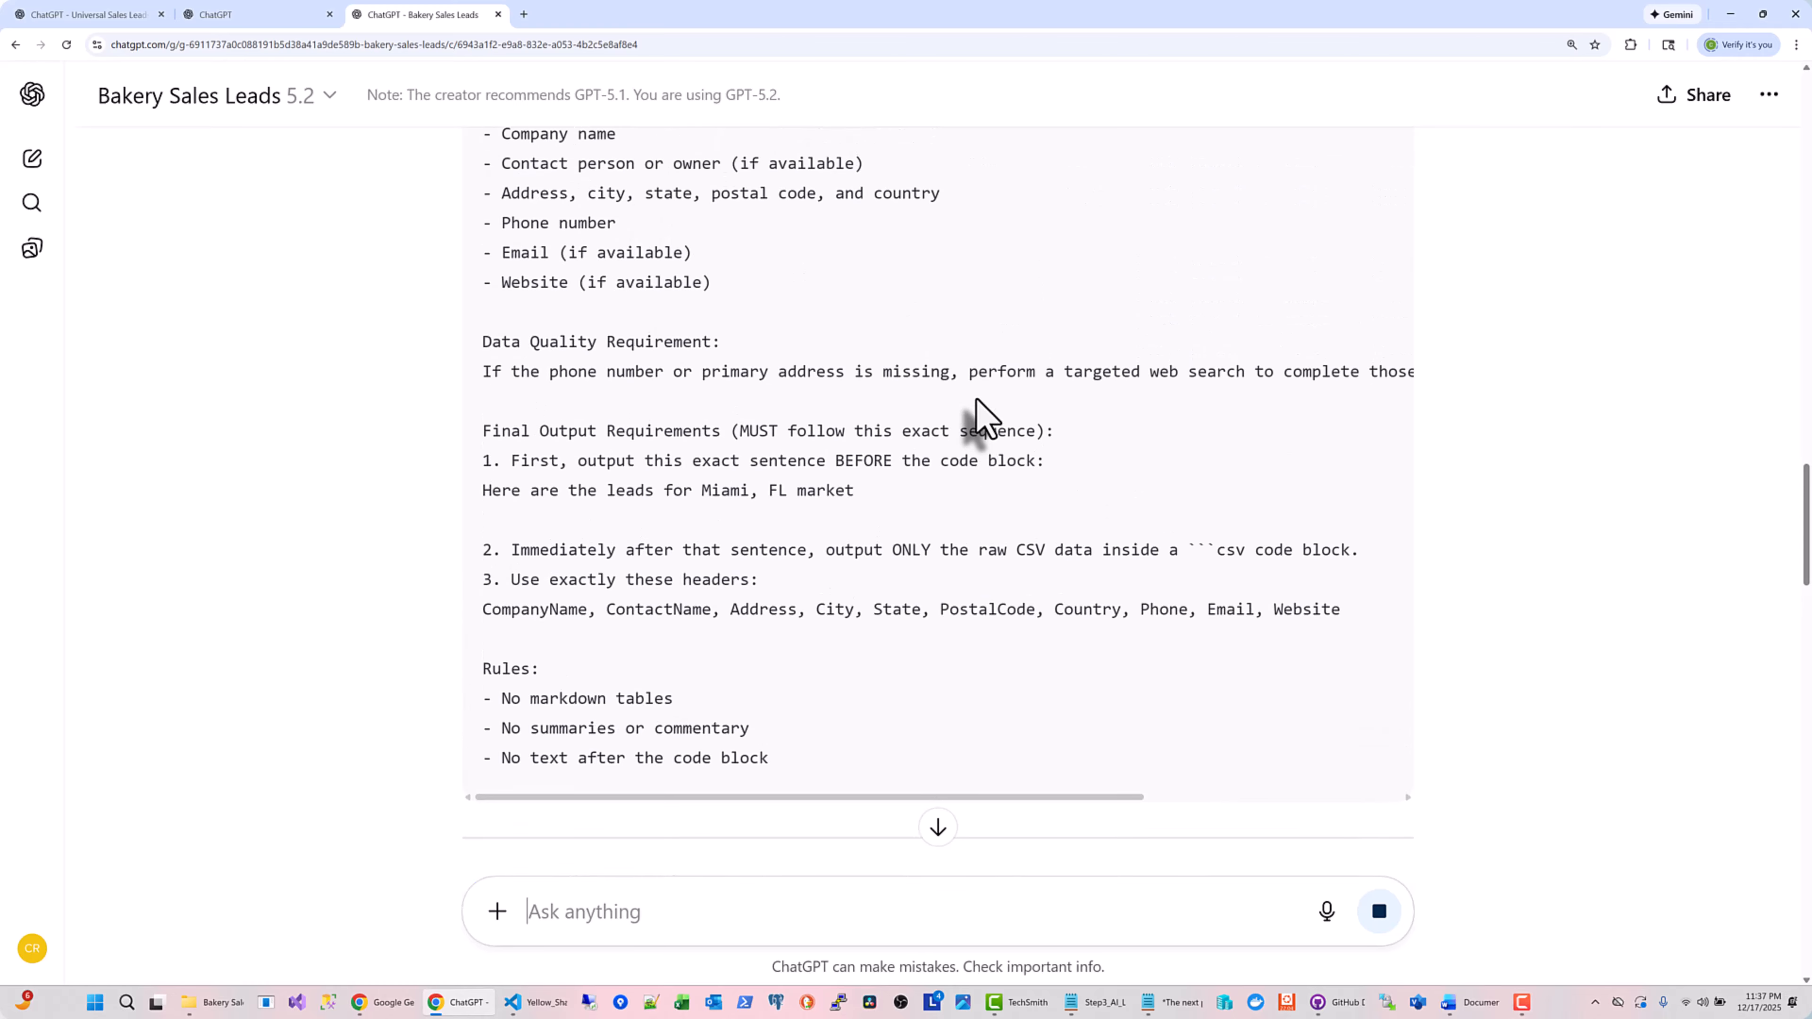
scroll(979, 418, down, 4)
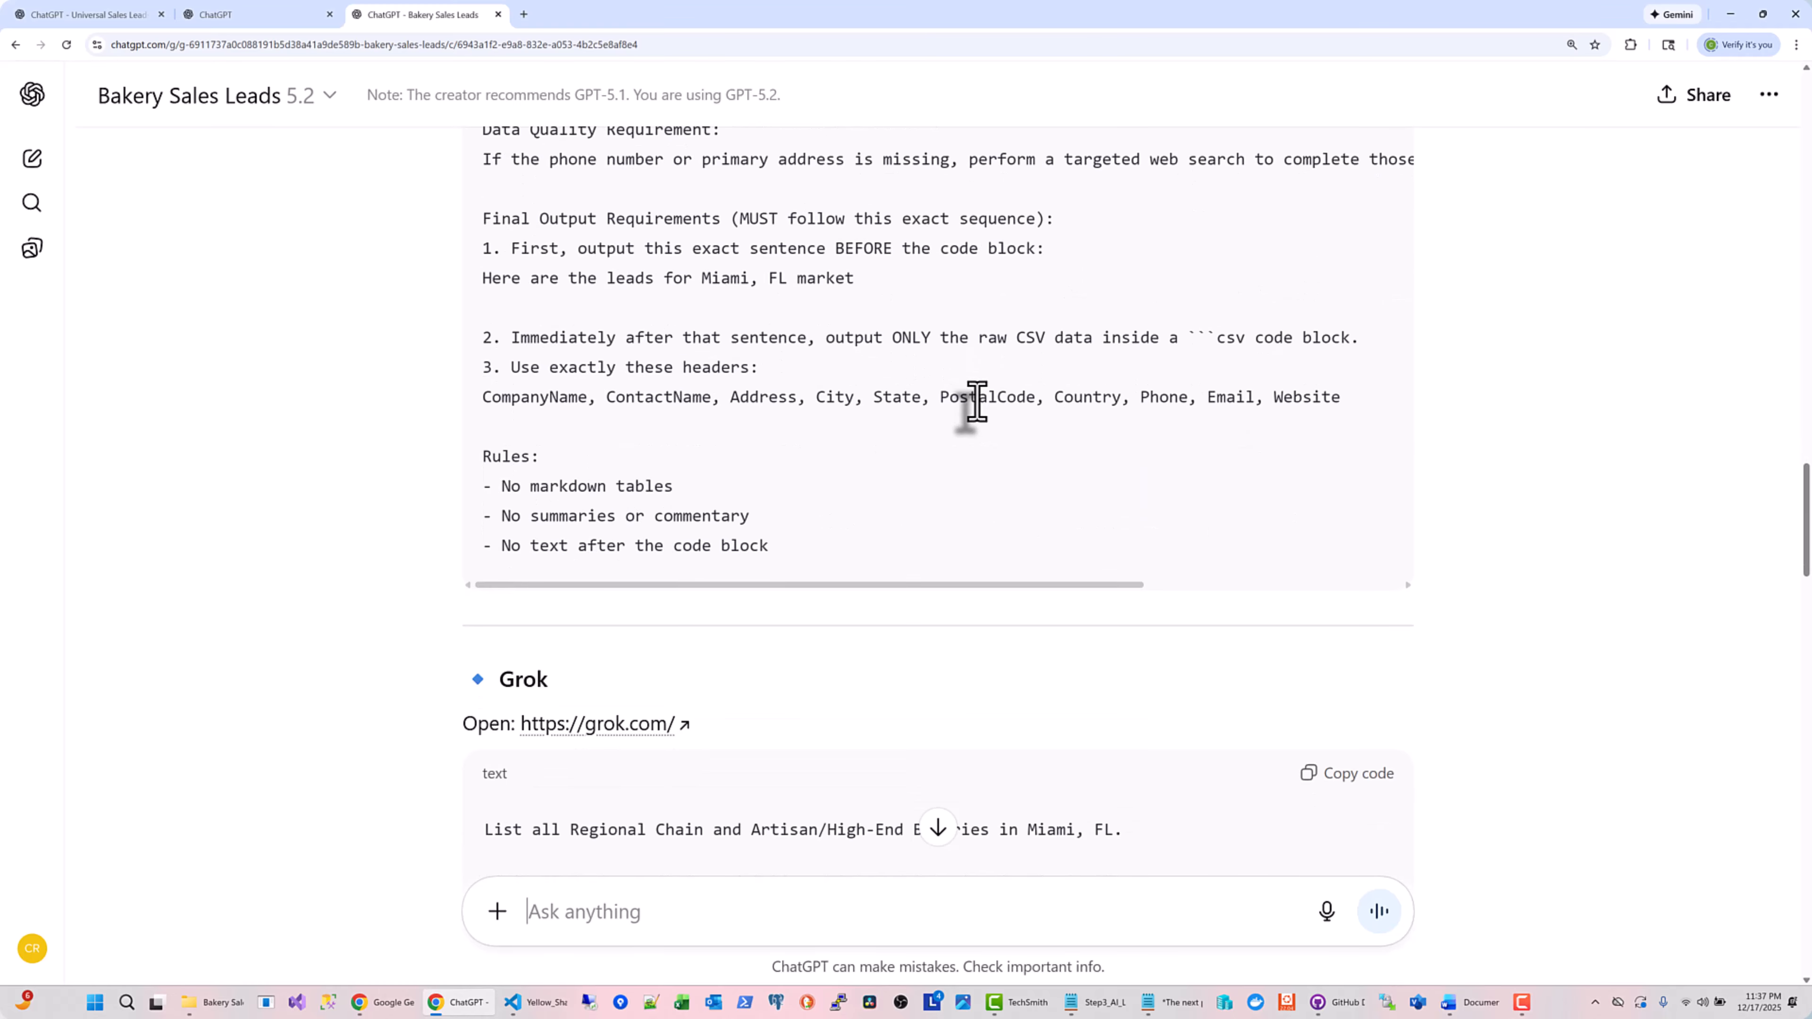
scroll(974, 450, down, 3)
scroll(1102, 696, down, 3)
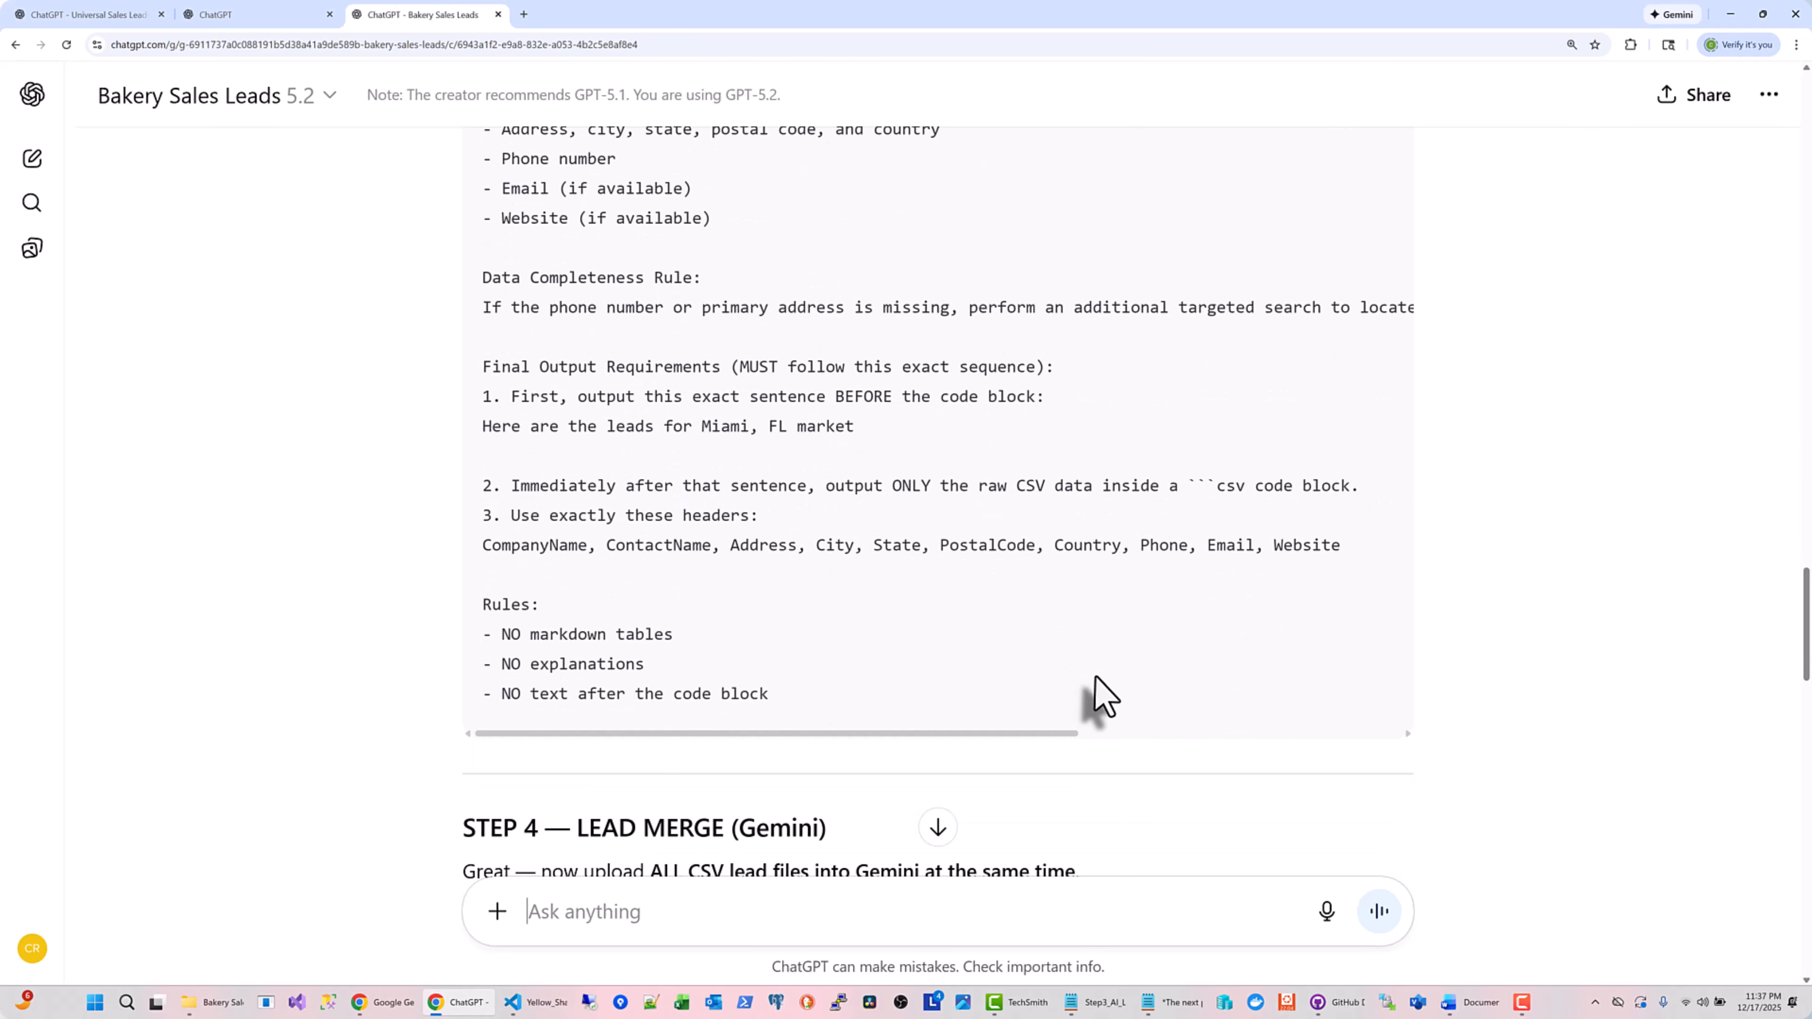
Look back at the Copilot prompt's bakery criteria and requested lead fields for Miami, FL in the Bakery Sales Leads output
scroll(1135, 674, up, 20)
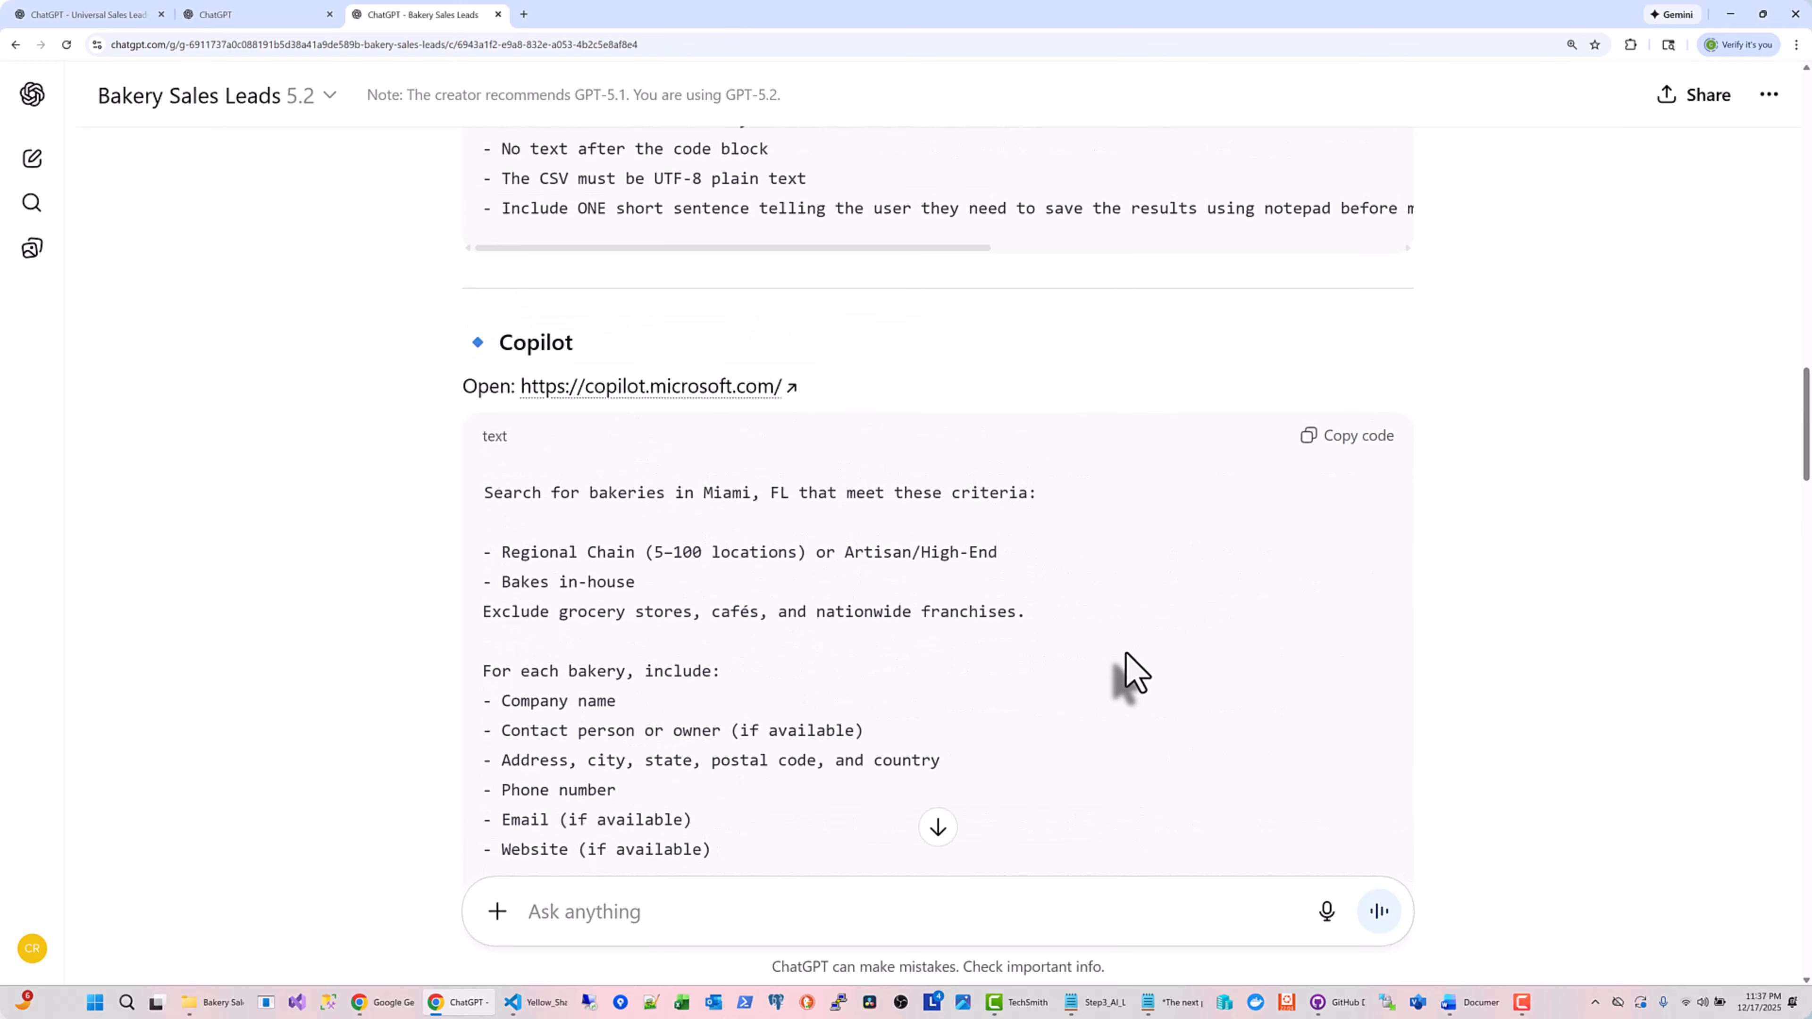
scroll(984, 625, up, 1)
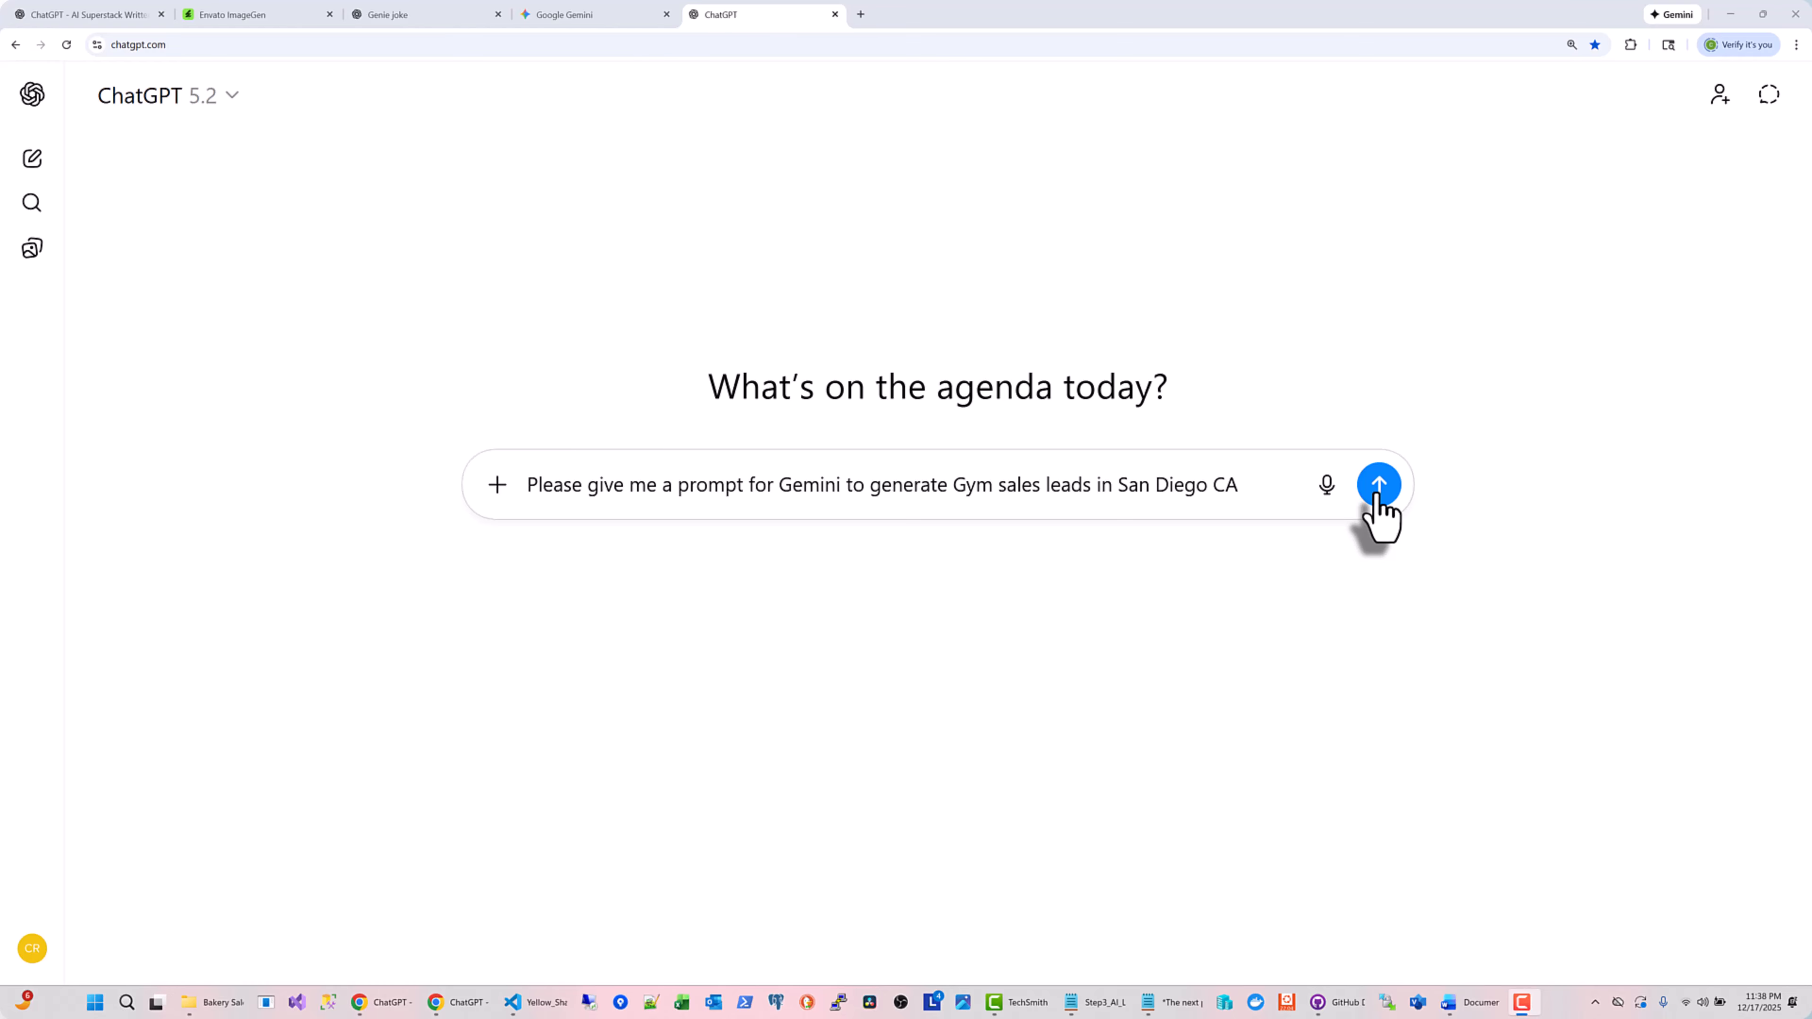
In the new ChatGPT chat, request a Gemini prompt to generate Gym sales leads in San Diego CA and review the generated prompt
double_click(794, 493)
double_click(973, 486)
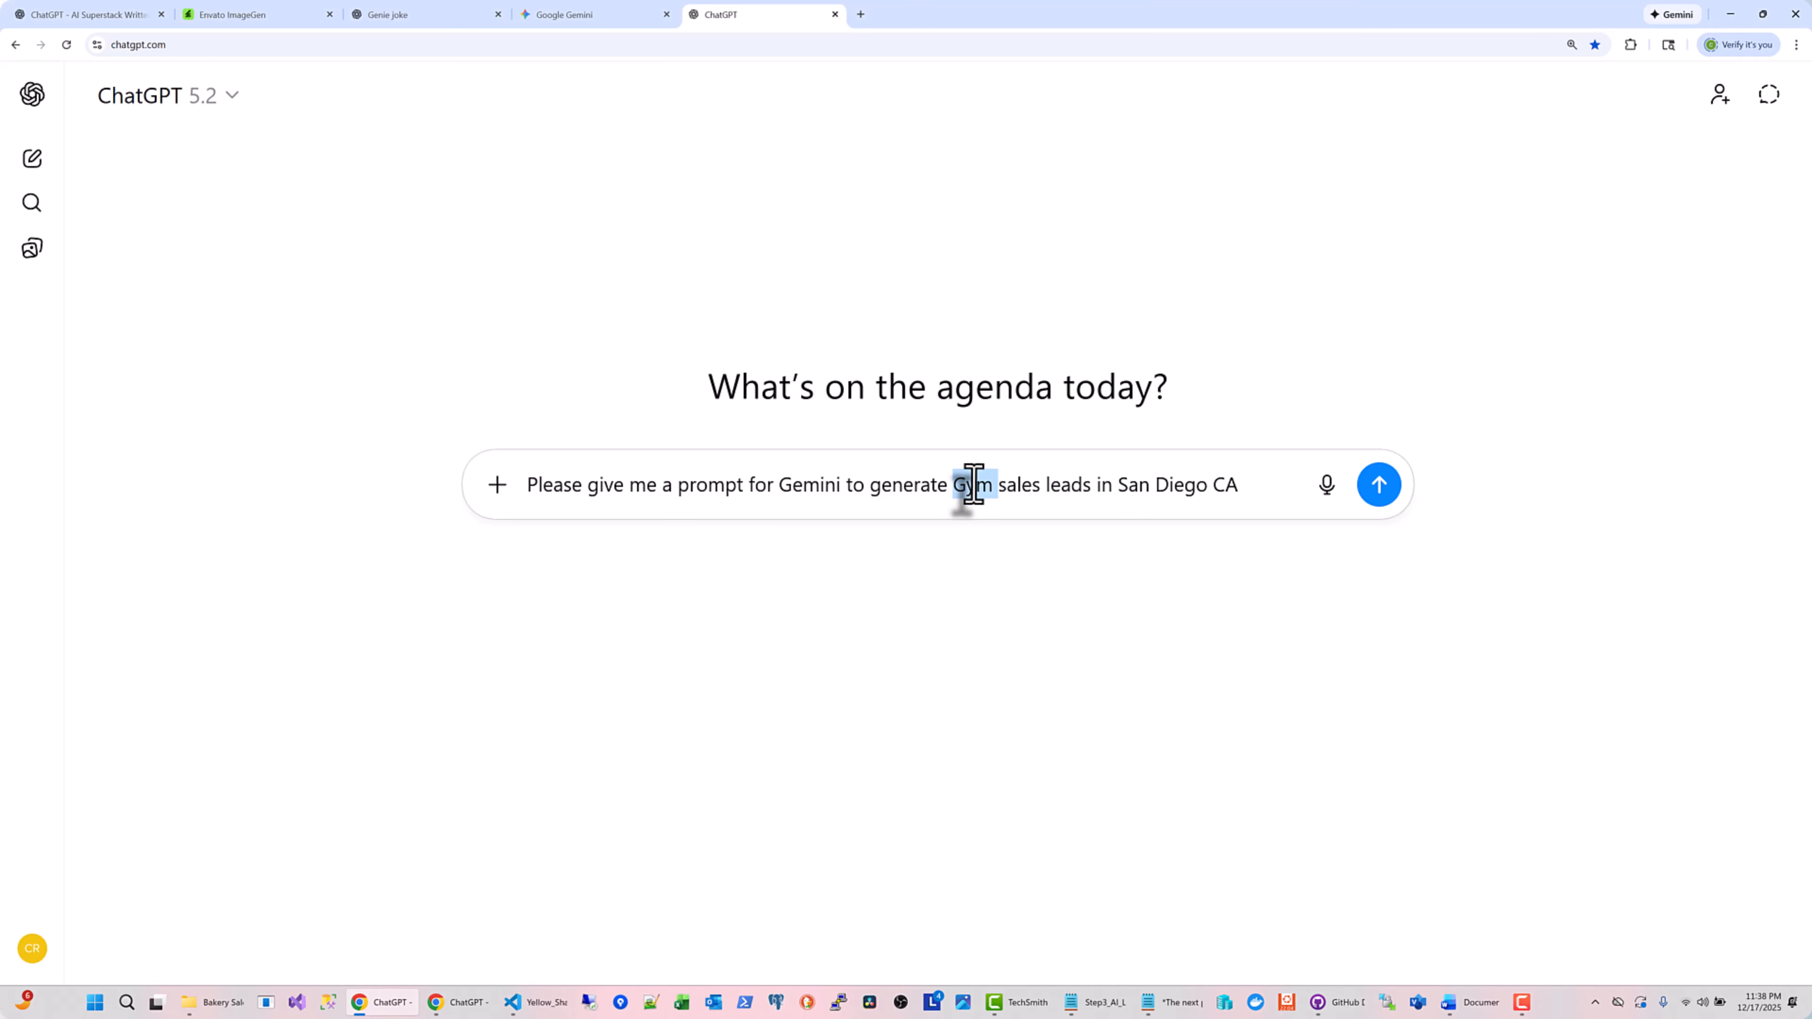
click(1376, 488)
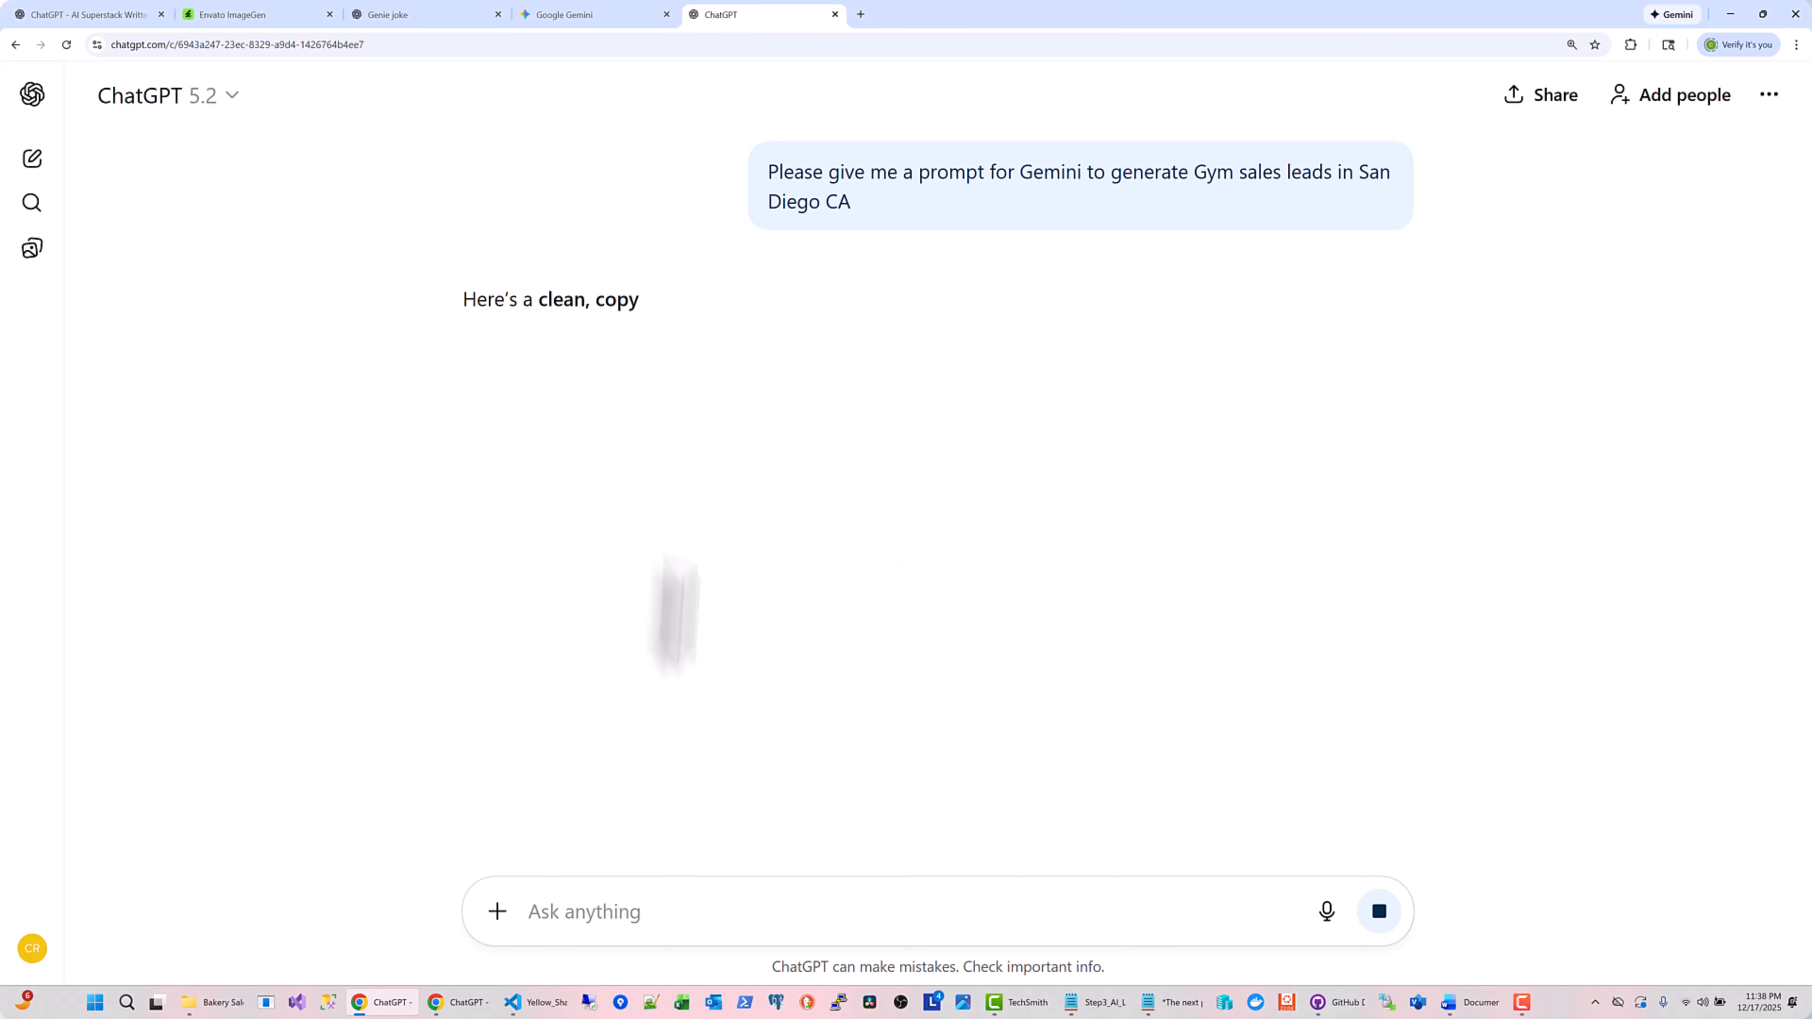
scroll(1521, 457, down, 10)
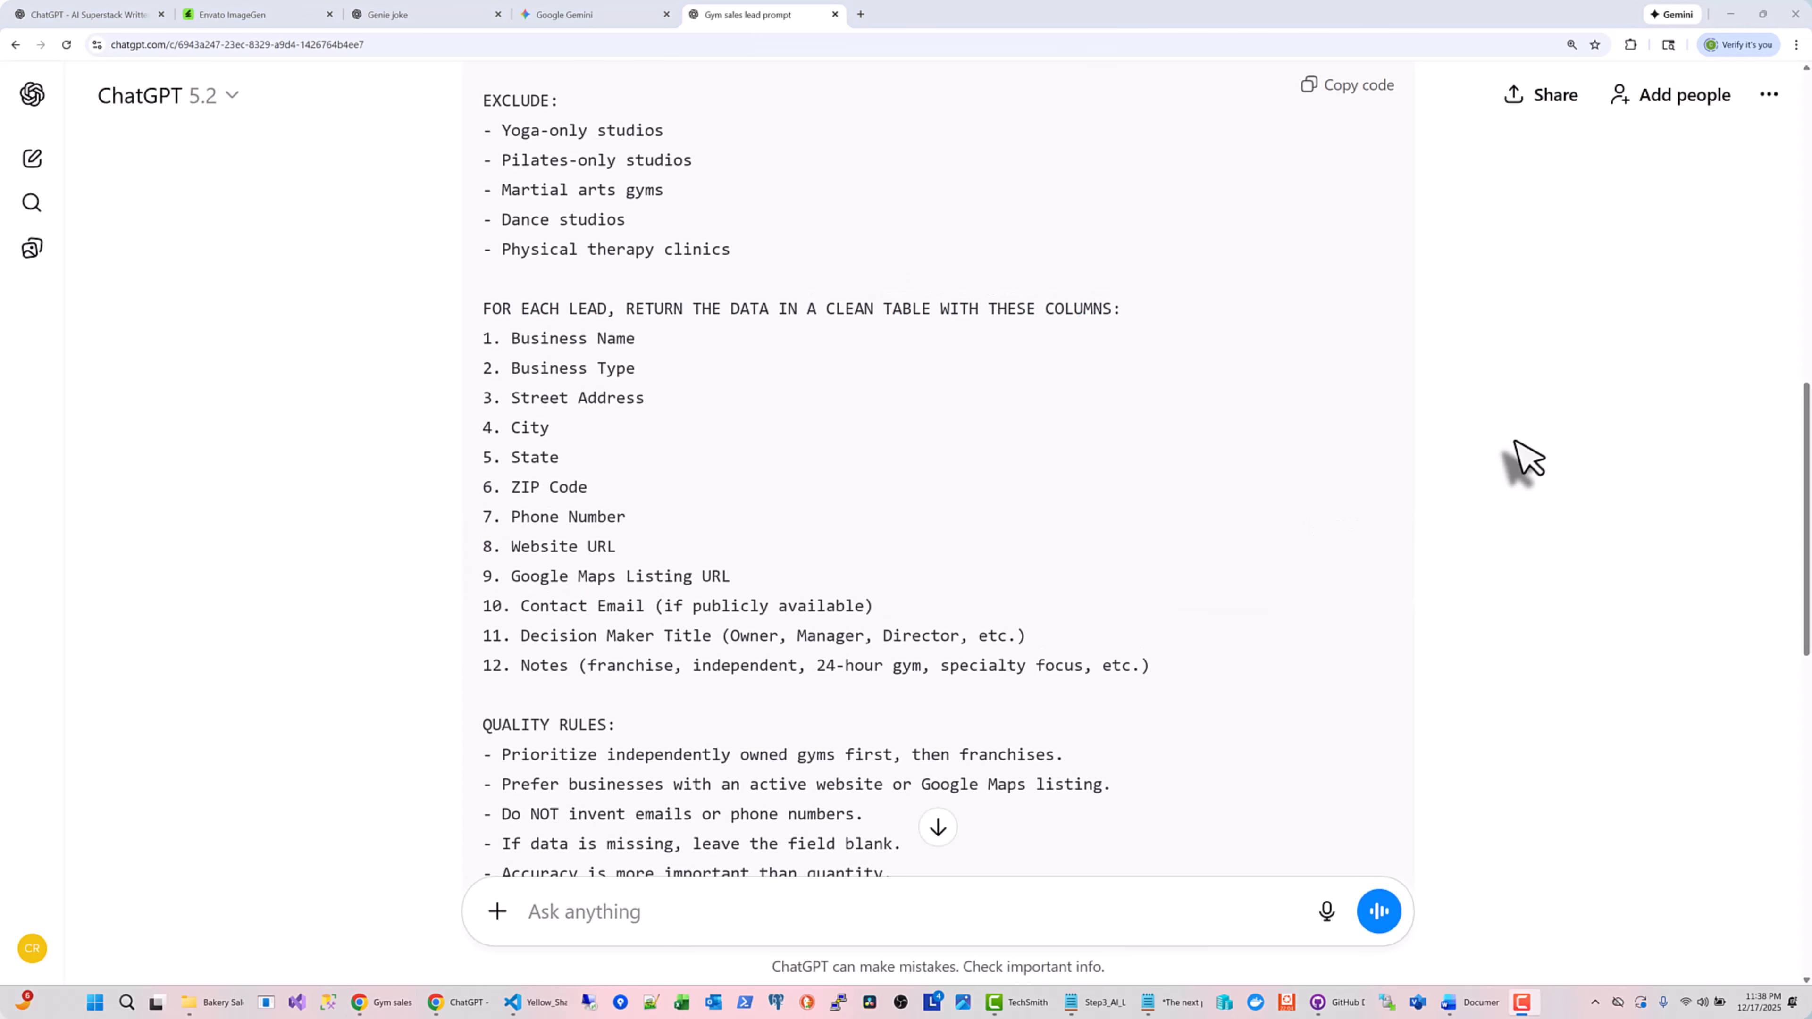
scroll(1521, 457, up, 4)
scroll(1521, 457, up, 5)
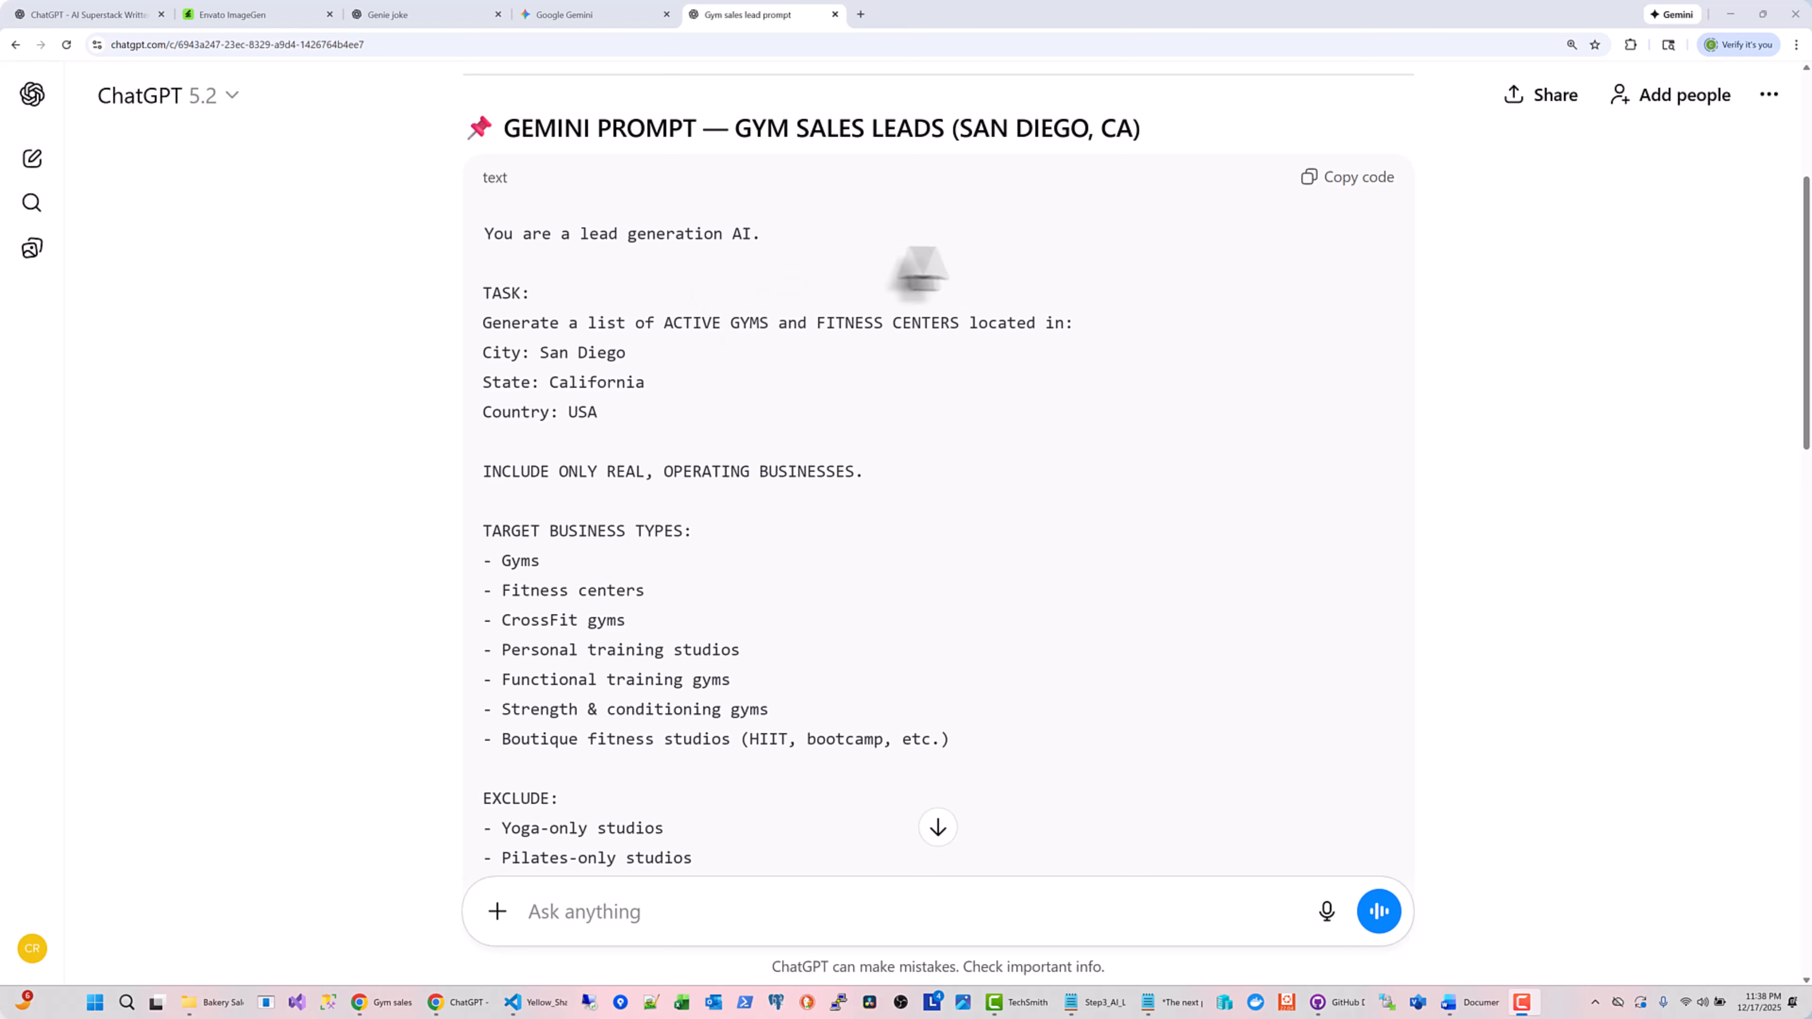
Copy the generated San Diego gym leads prompt and run it in a new Gemini chat
click(1345, 178)
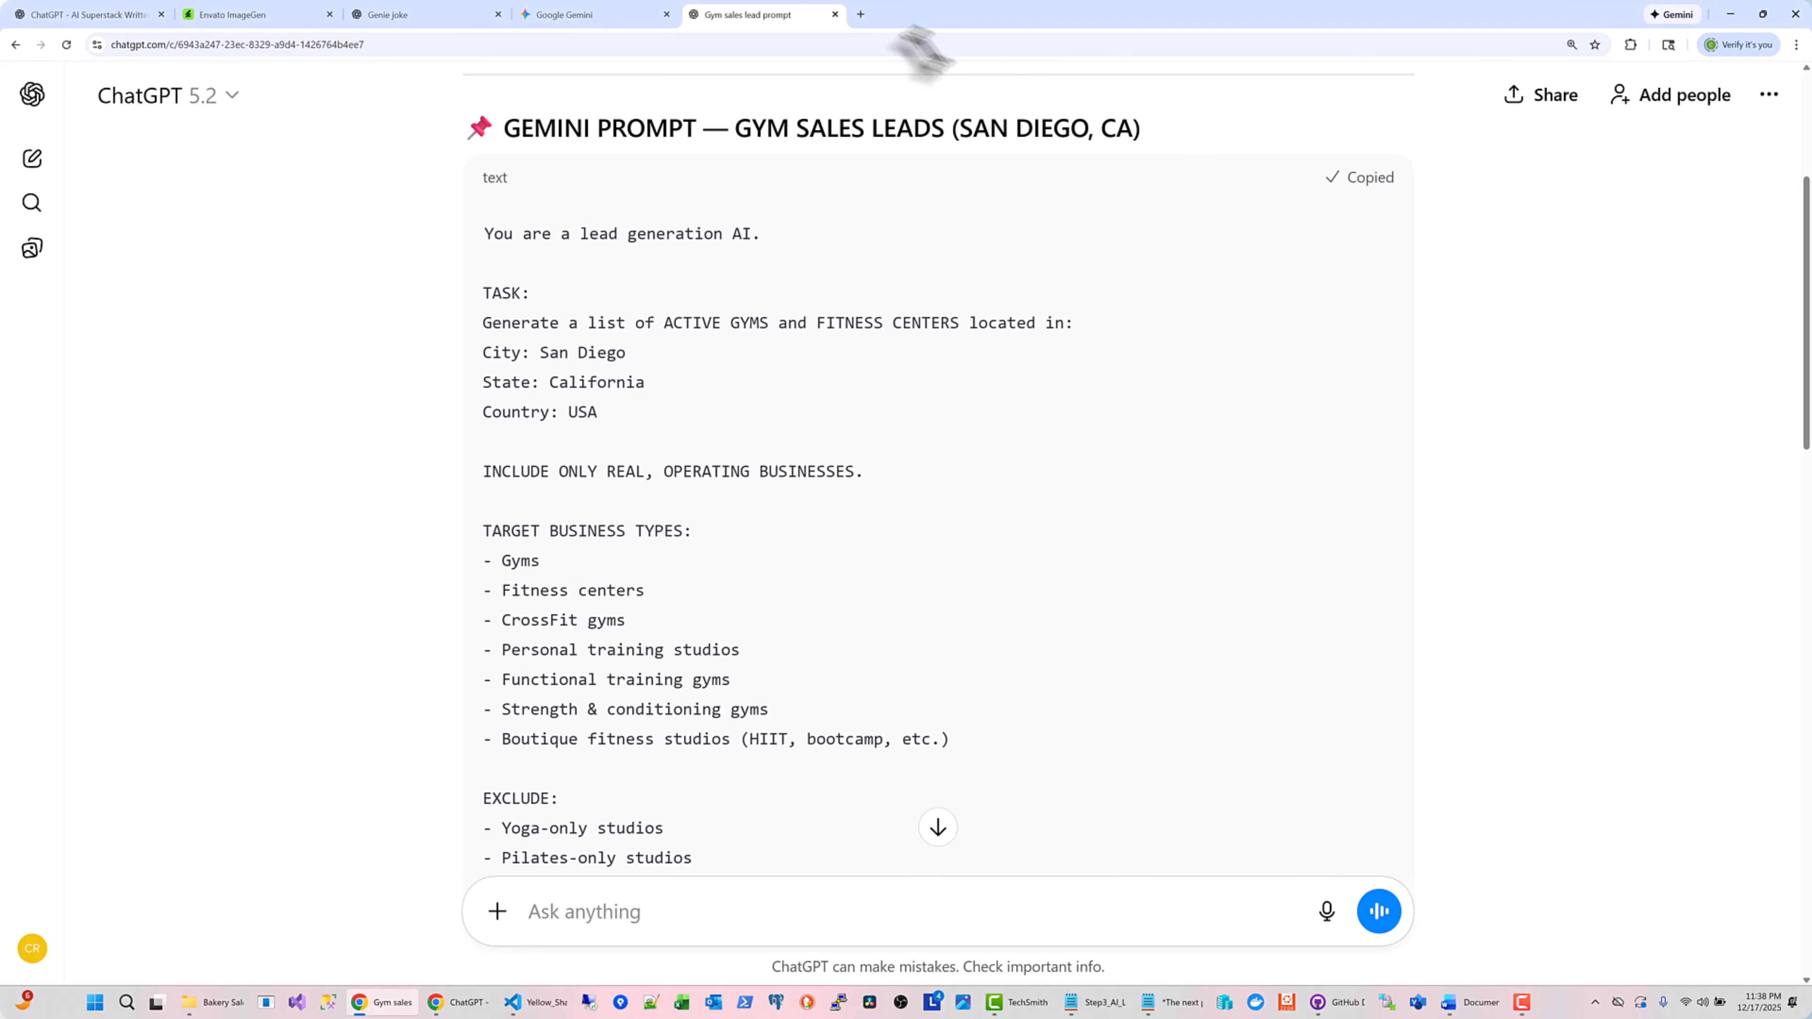
click(862, 15)
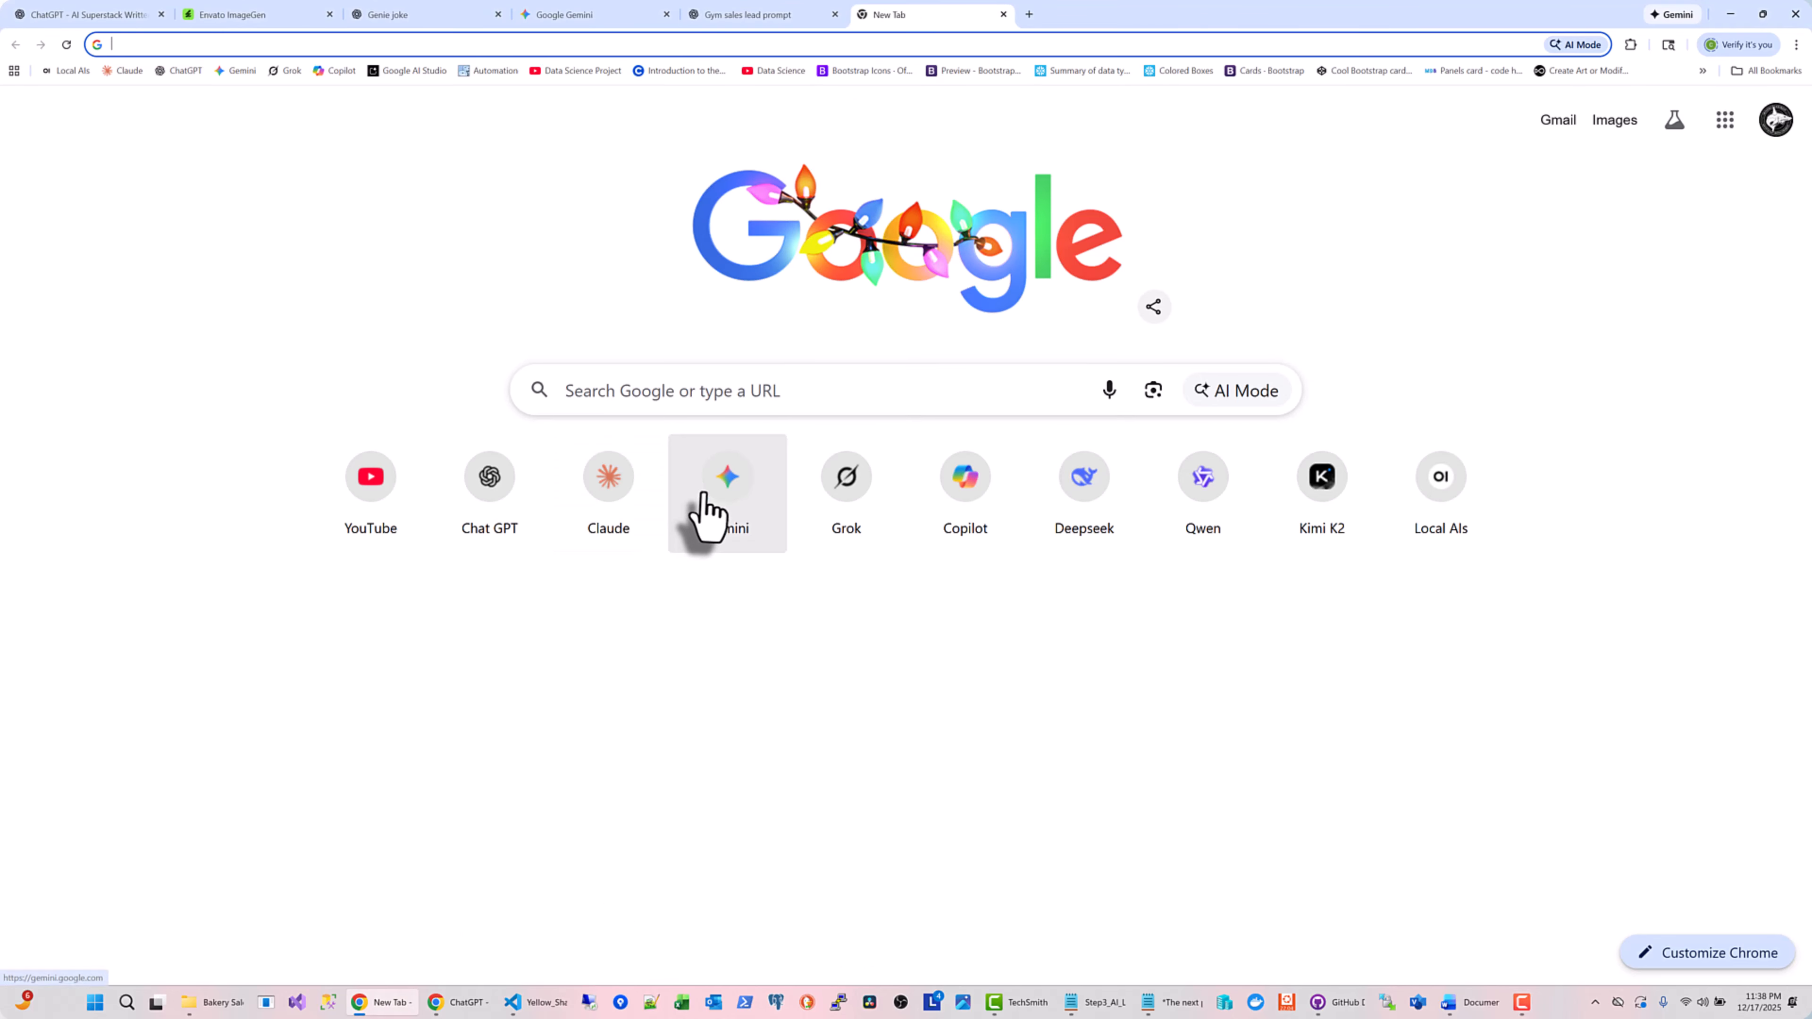
click(728, 489)
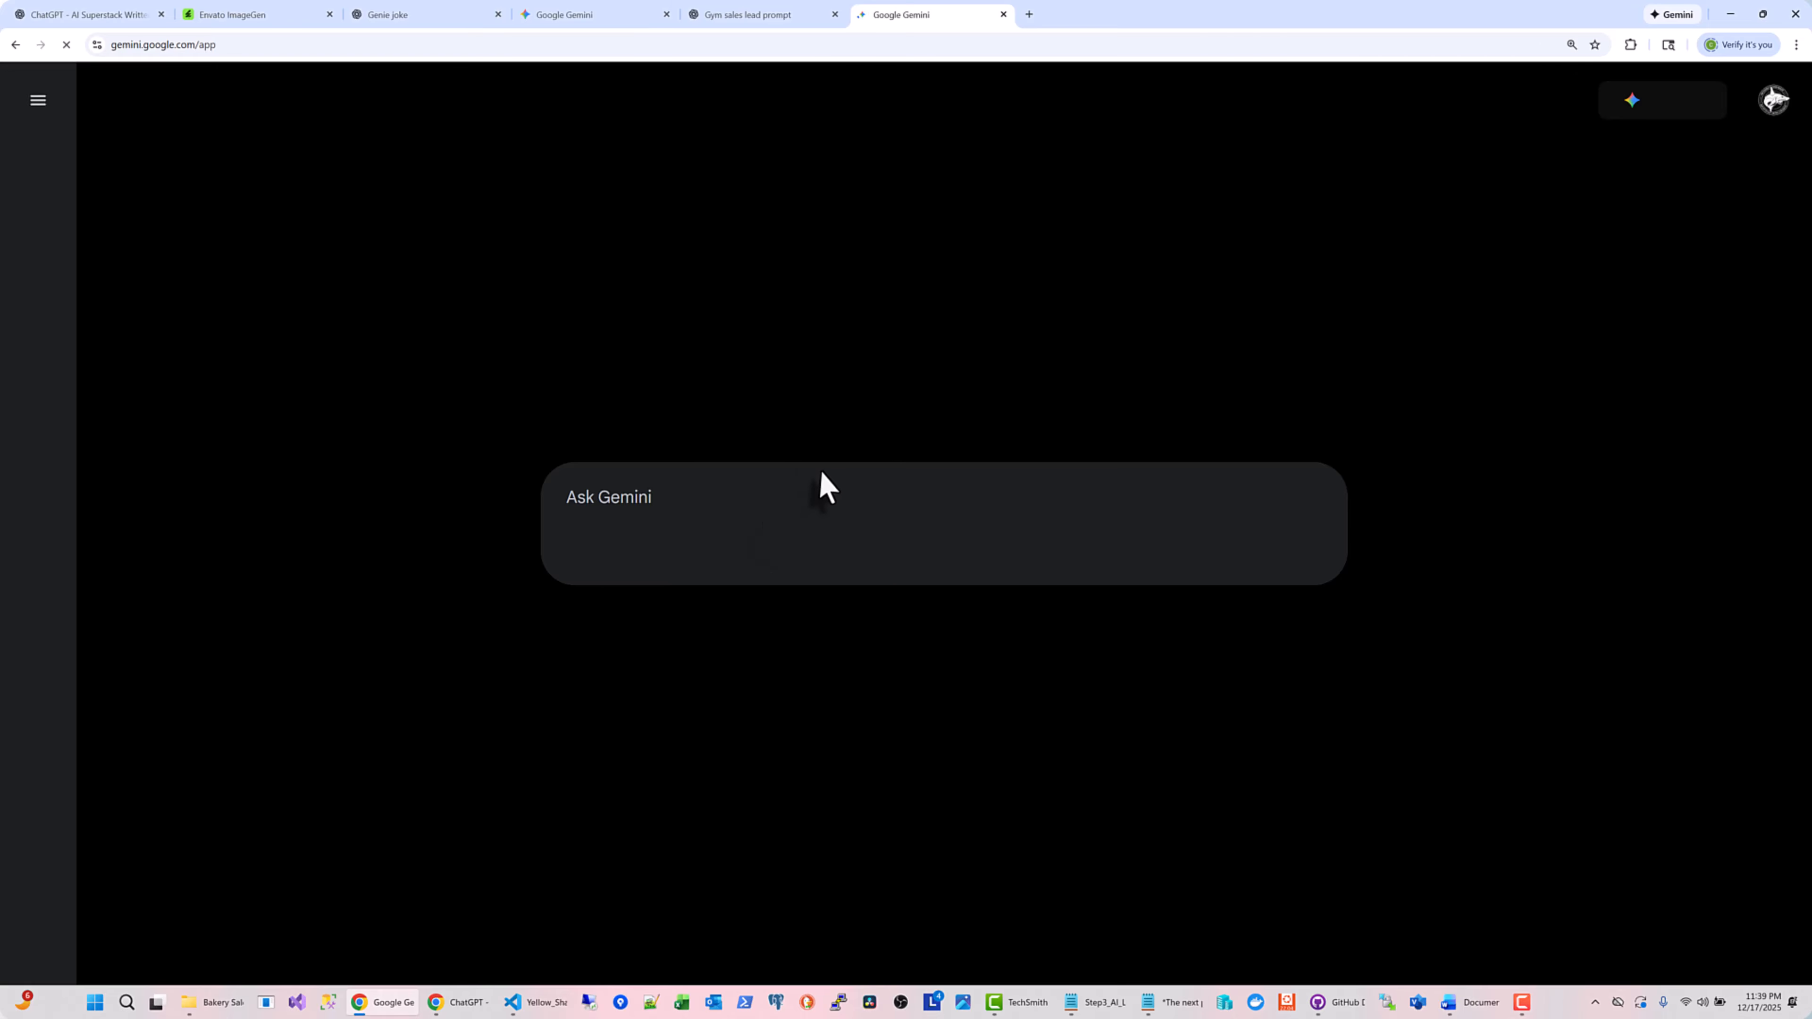
key(ctrl+v)
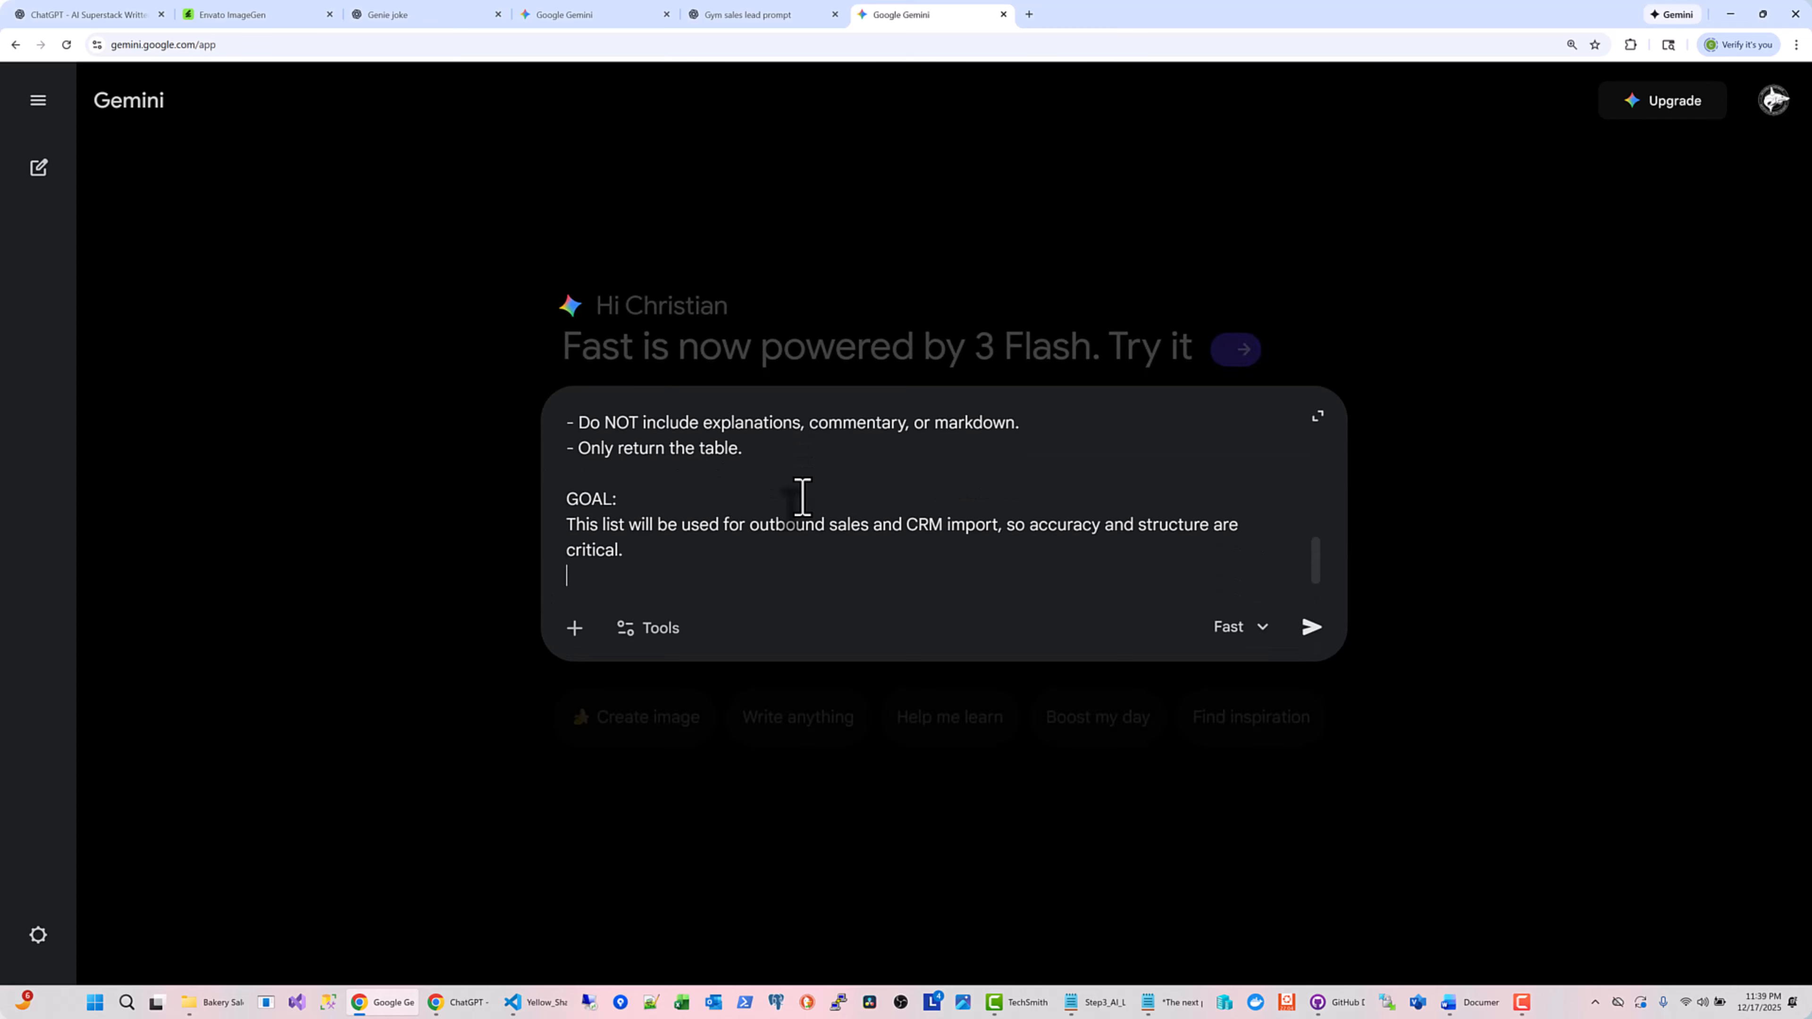
key(Return)
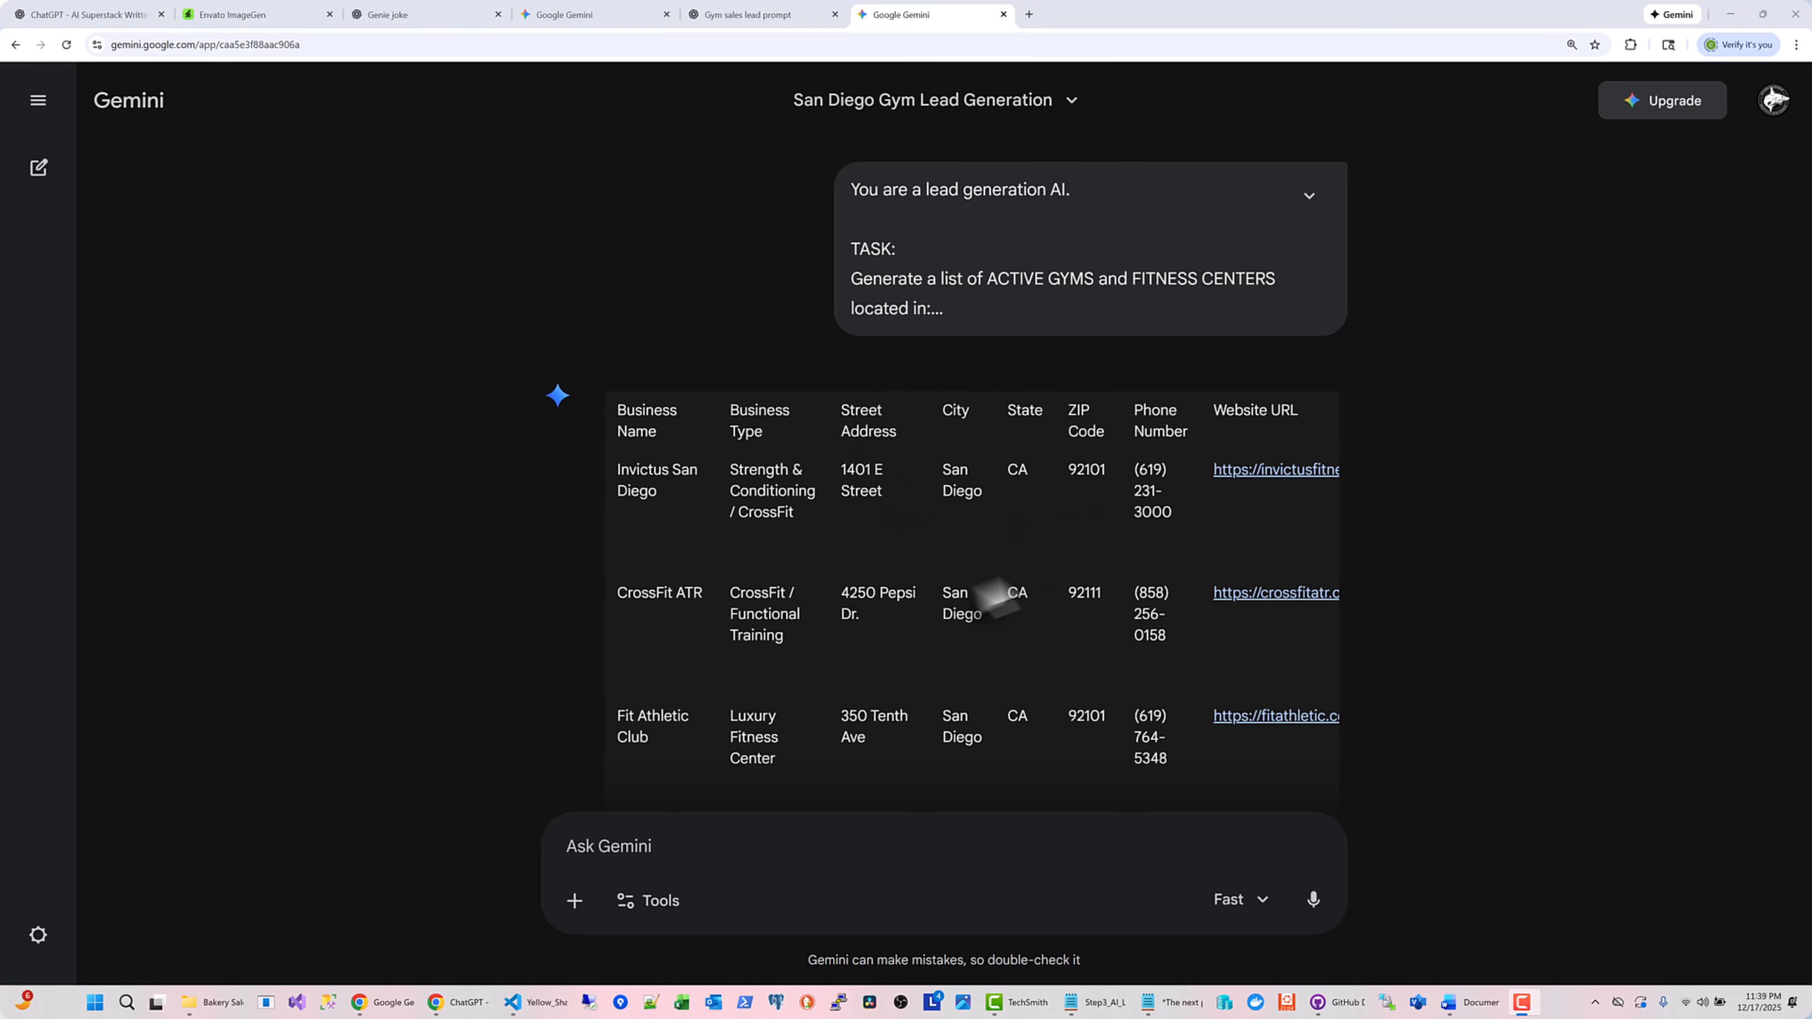
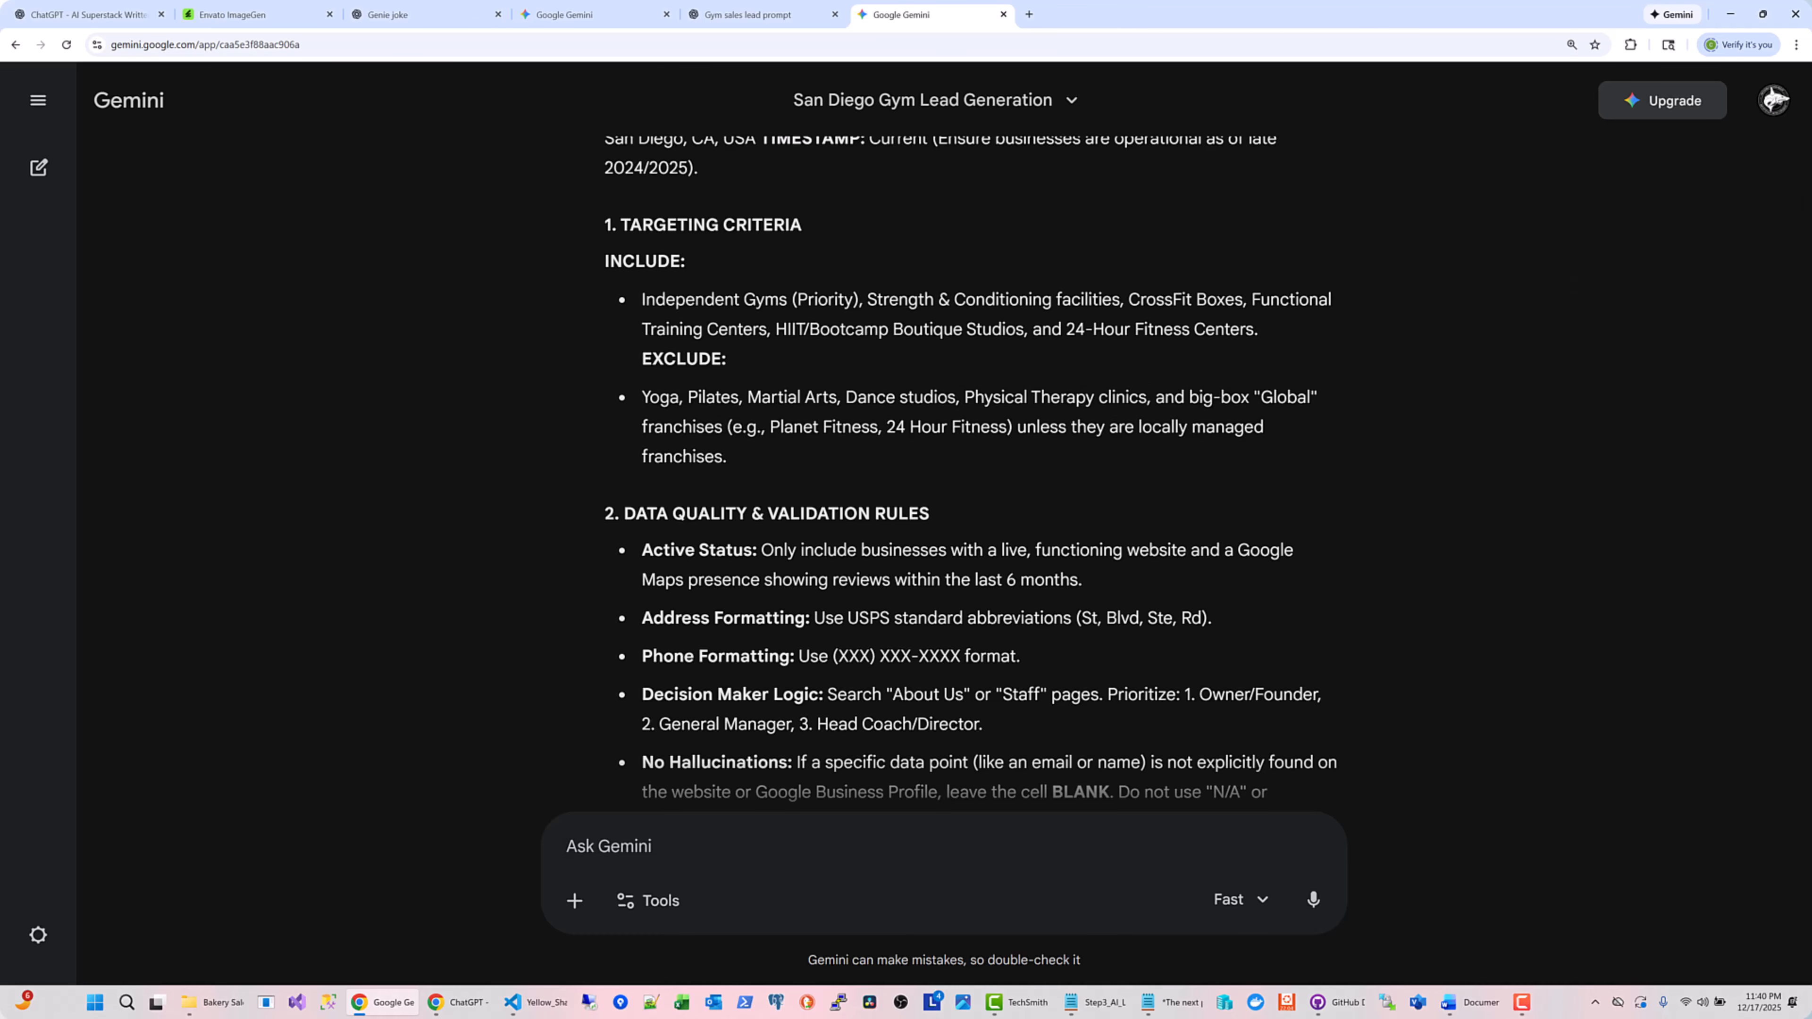
Switch to Visual Studio Code and examine the platforms' English and Spanish prompt templates in Yellow_Shark_Episode_2_Sales_Leads.json
drag(1811, 146, 870, 160)
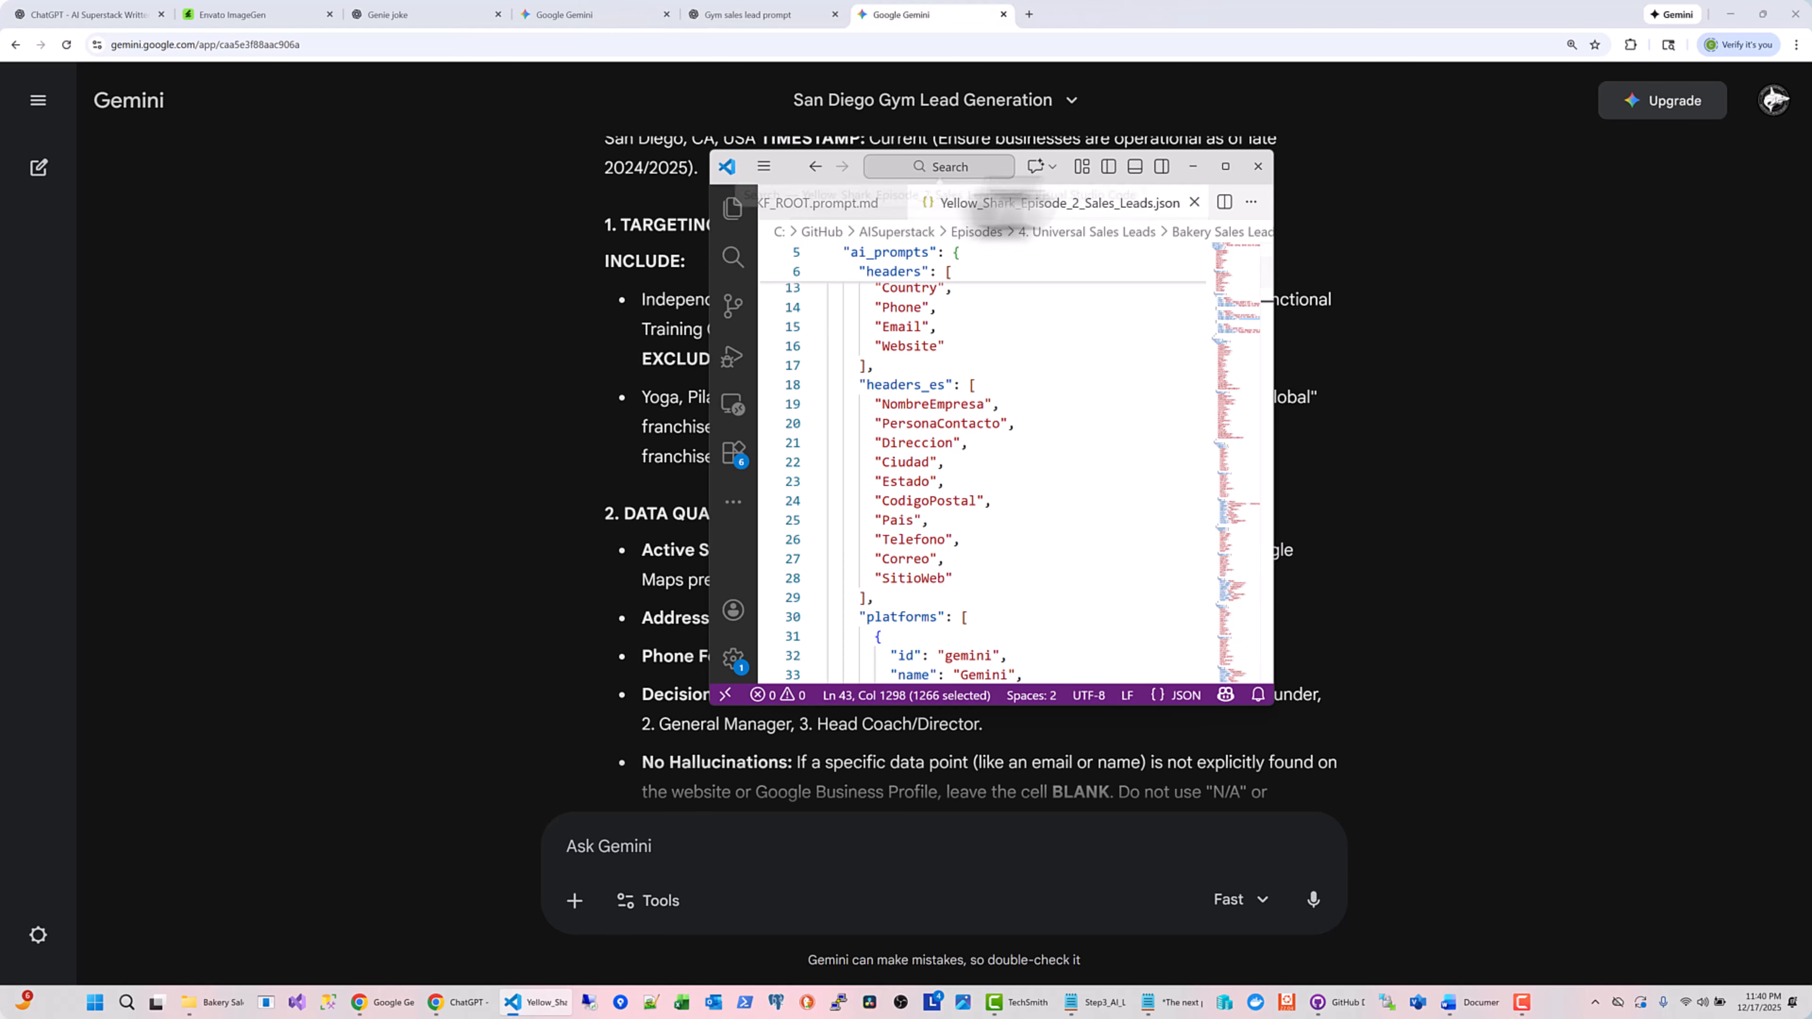
click(1225, 166)
scroll(862, 485, down, 3)
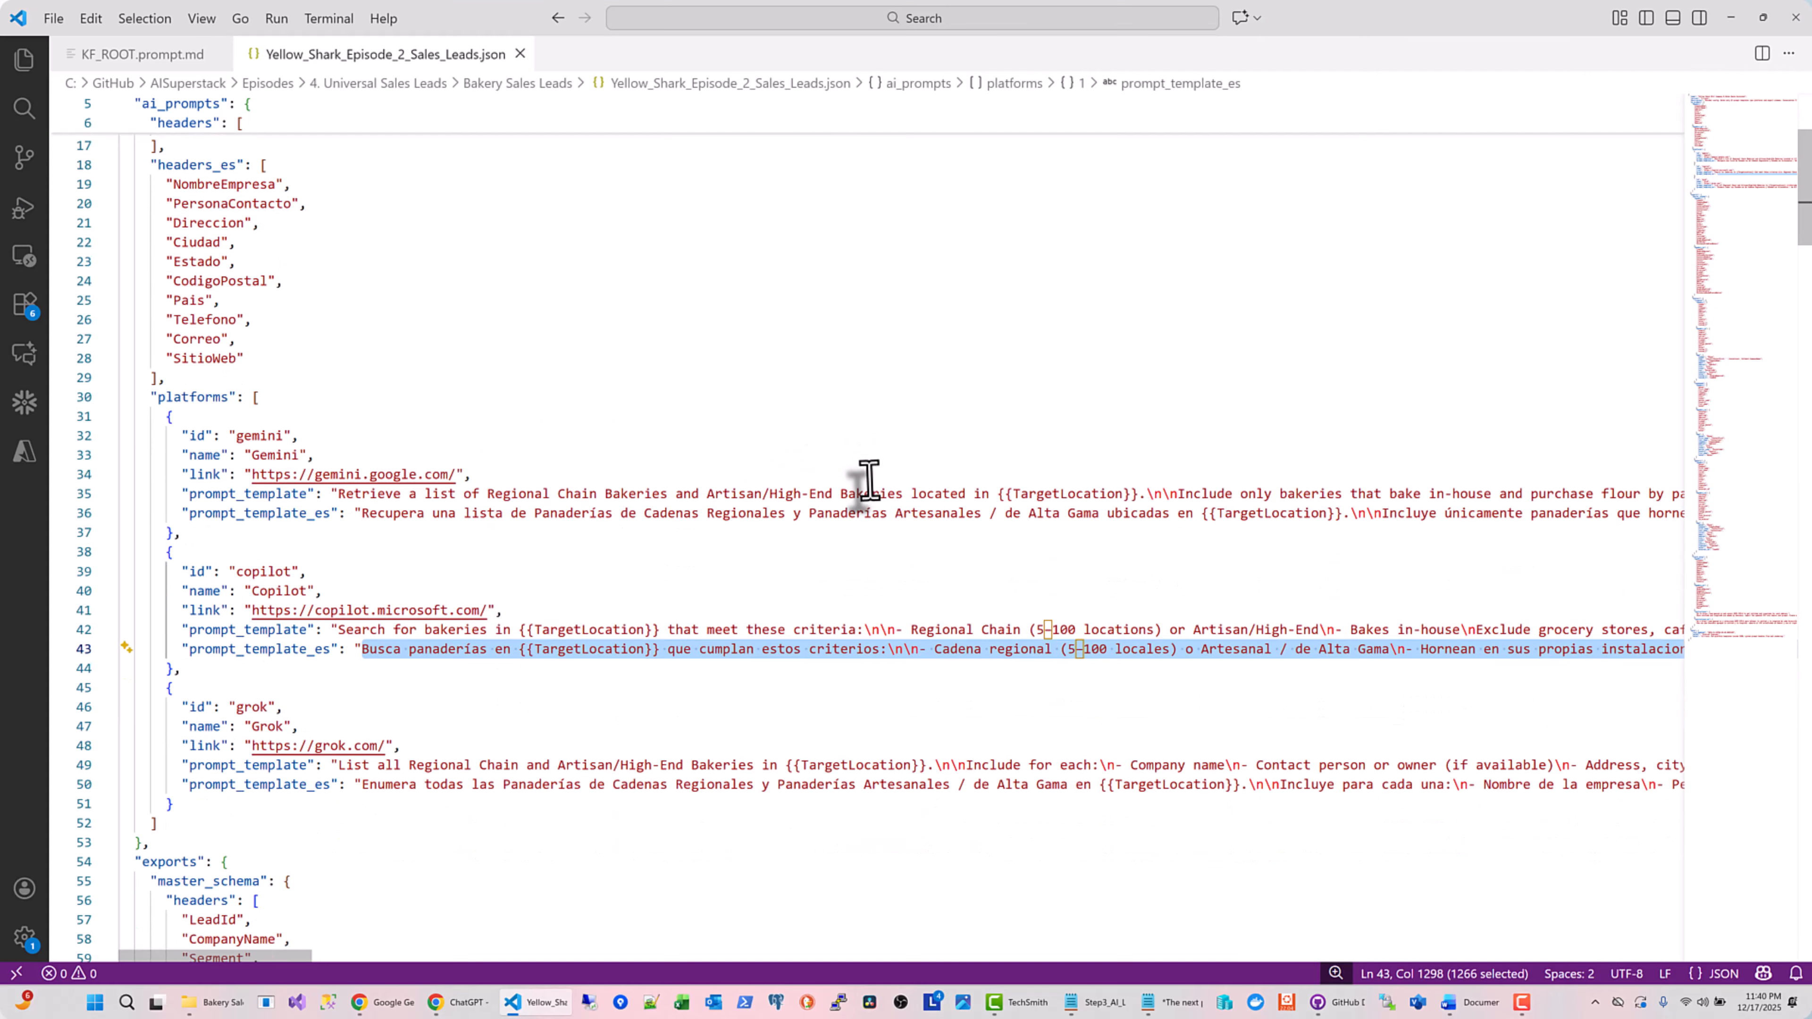
double_click(626, 405)
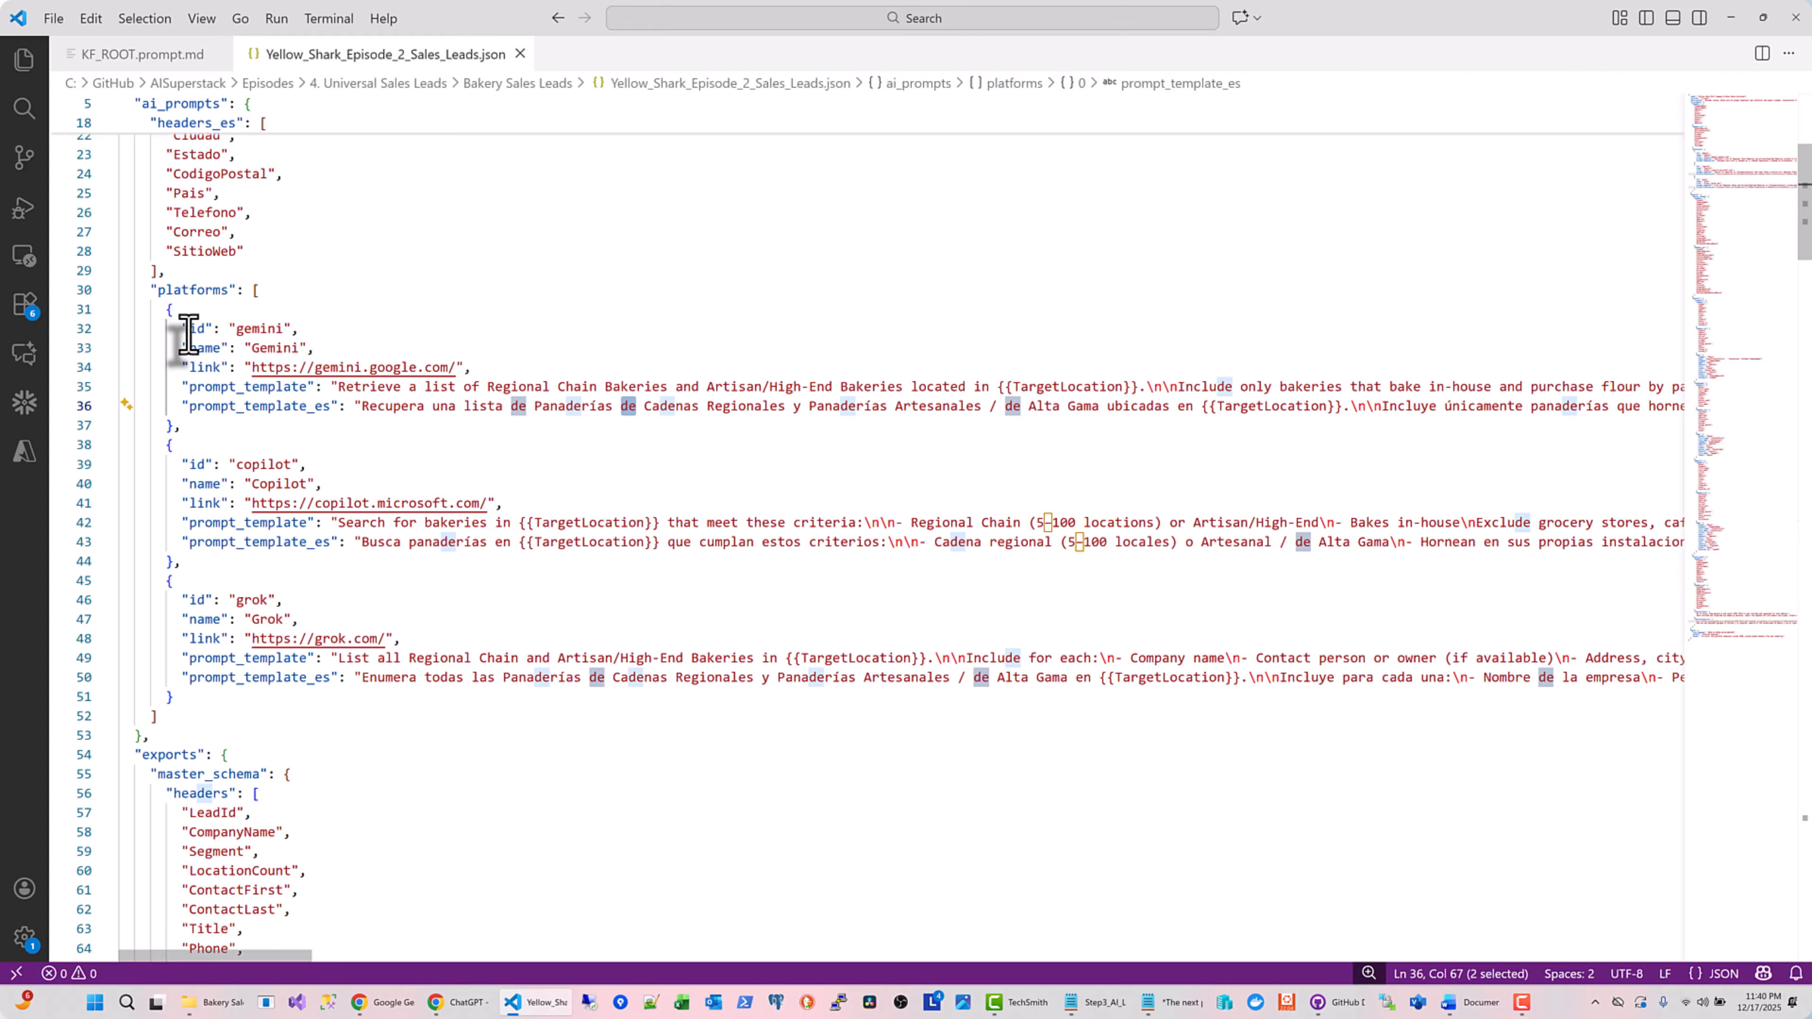
double_click(520, 391)
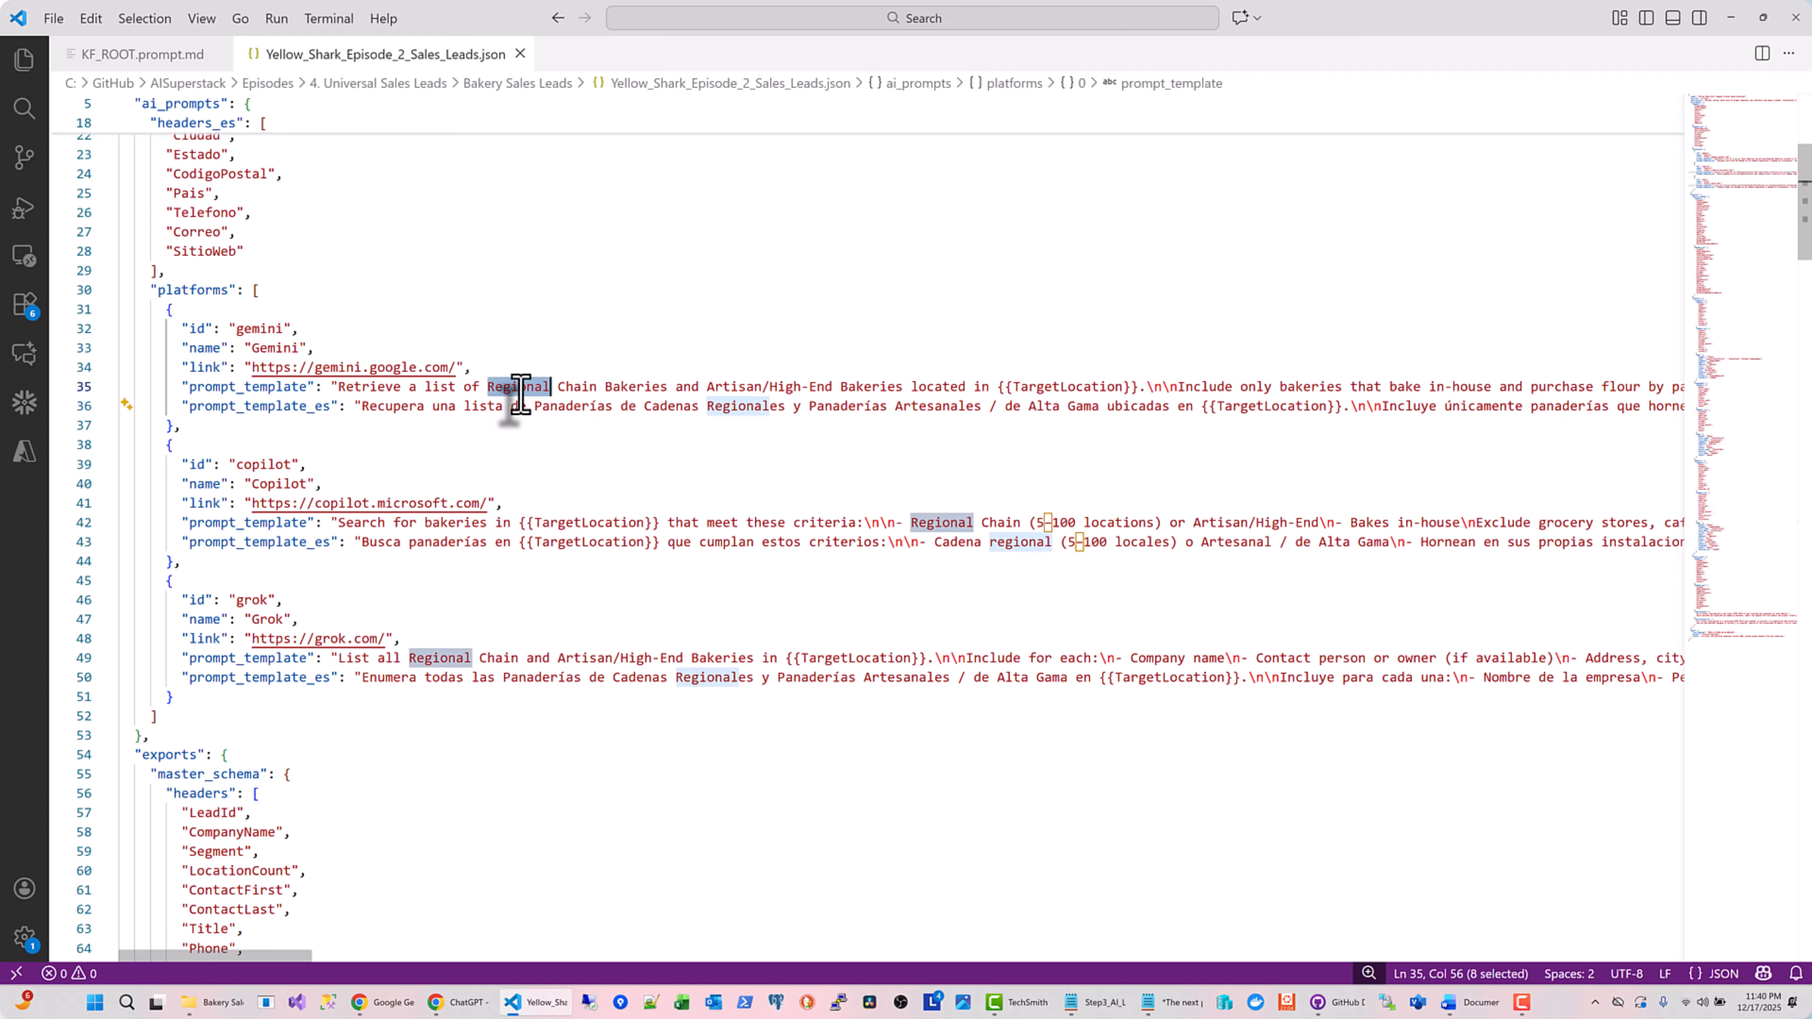
double_click(871, 387)
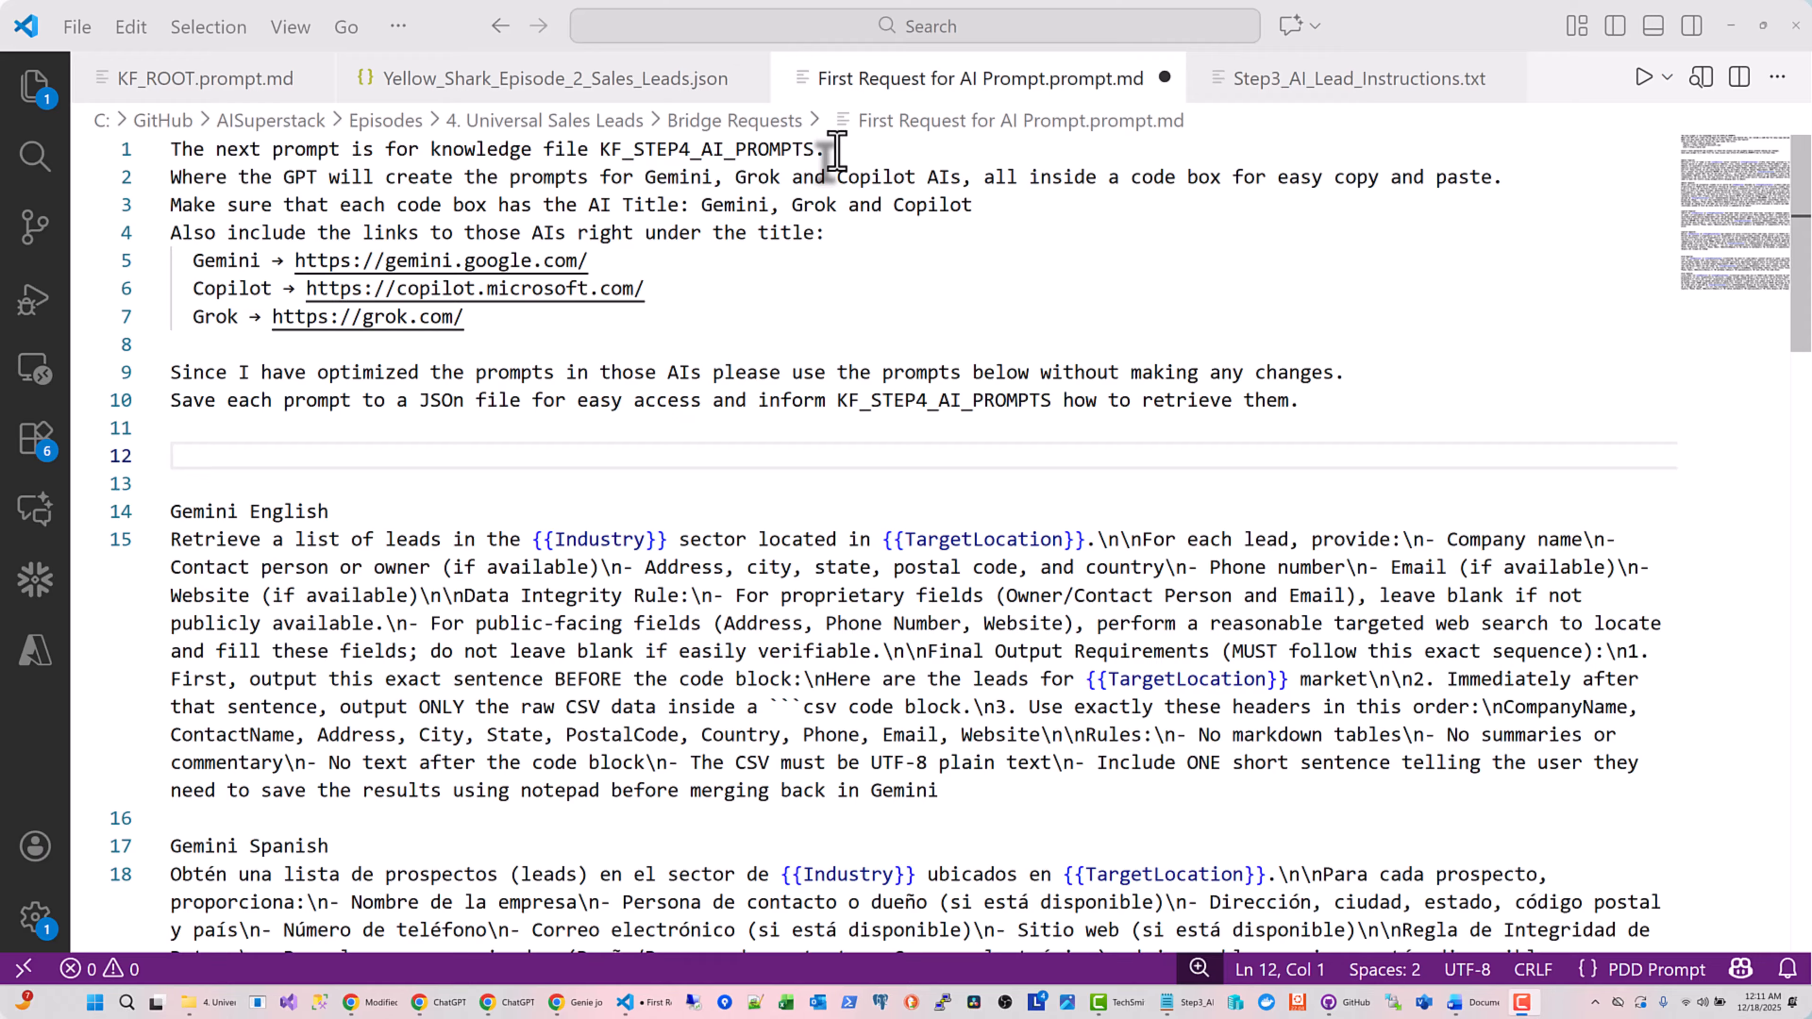
Examine the KF_STEP4_AI_PROMPTS request in First Request for AI Prompt.prompt.md, including the Gemini English prompt with its Industry and TargetLocation placeholders
double_click(674, 150)
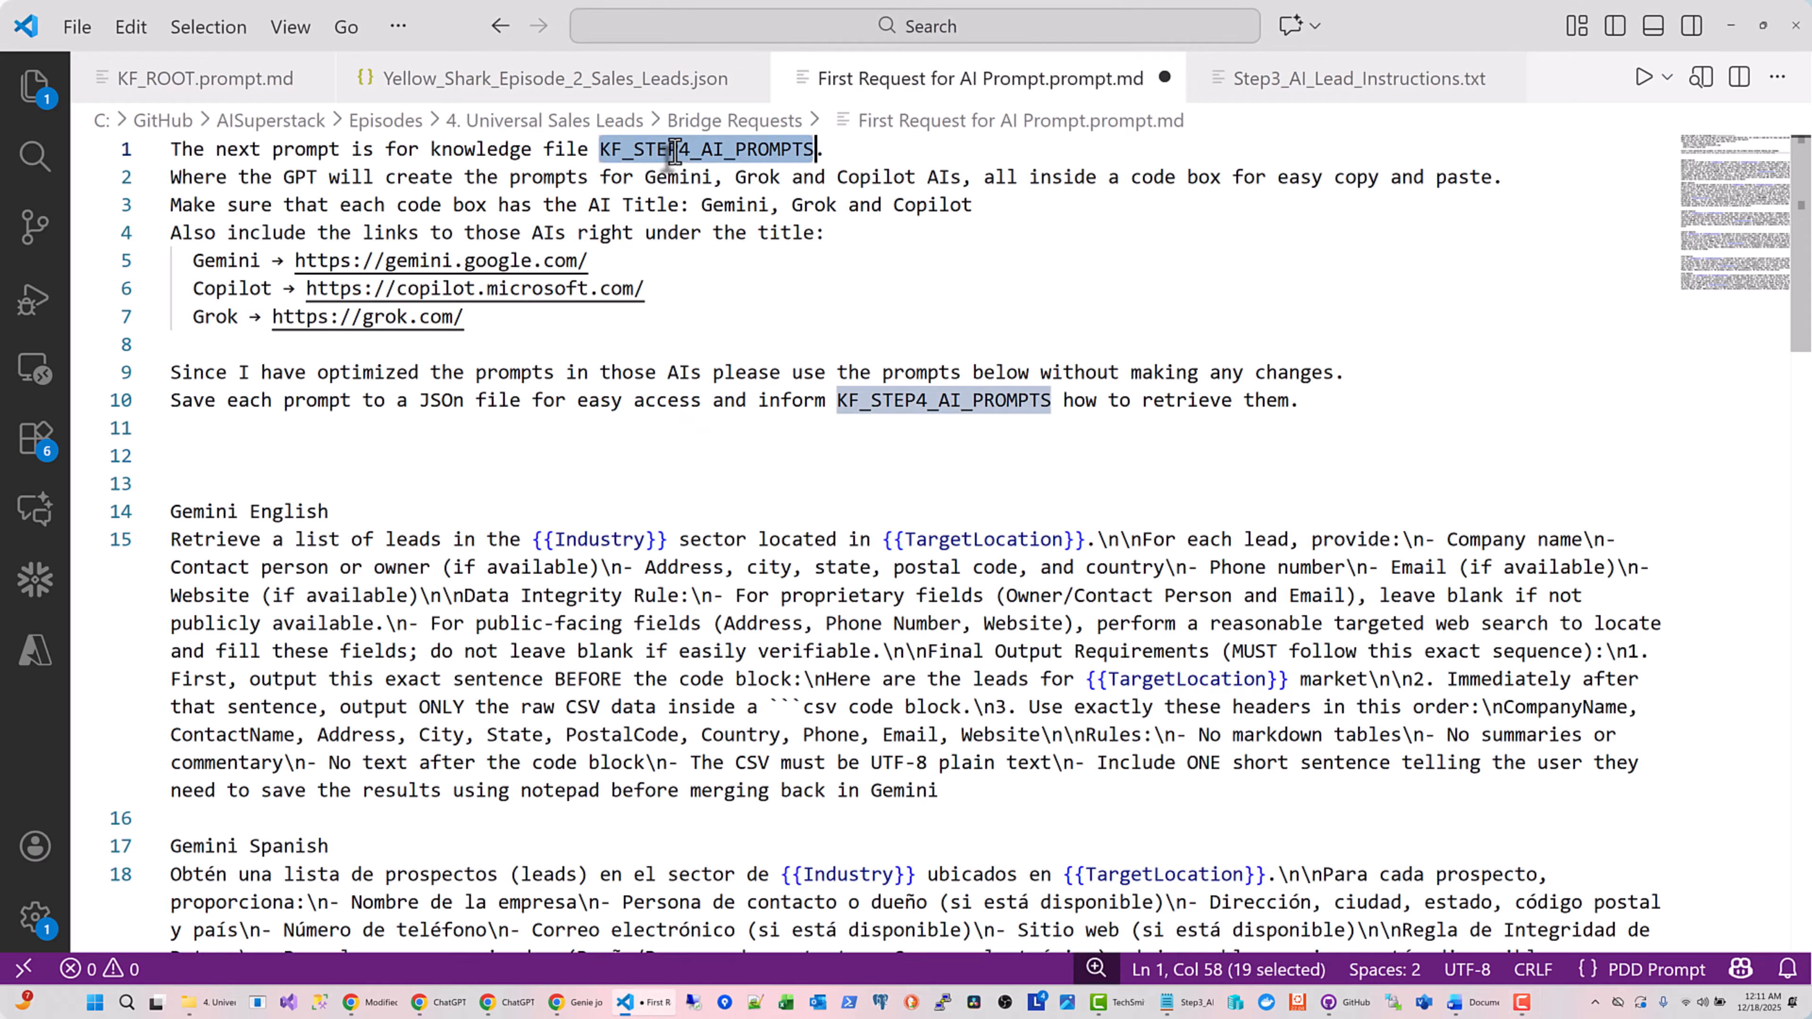
click(675, 150)
click(682, 150)
double_click(689, 150)
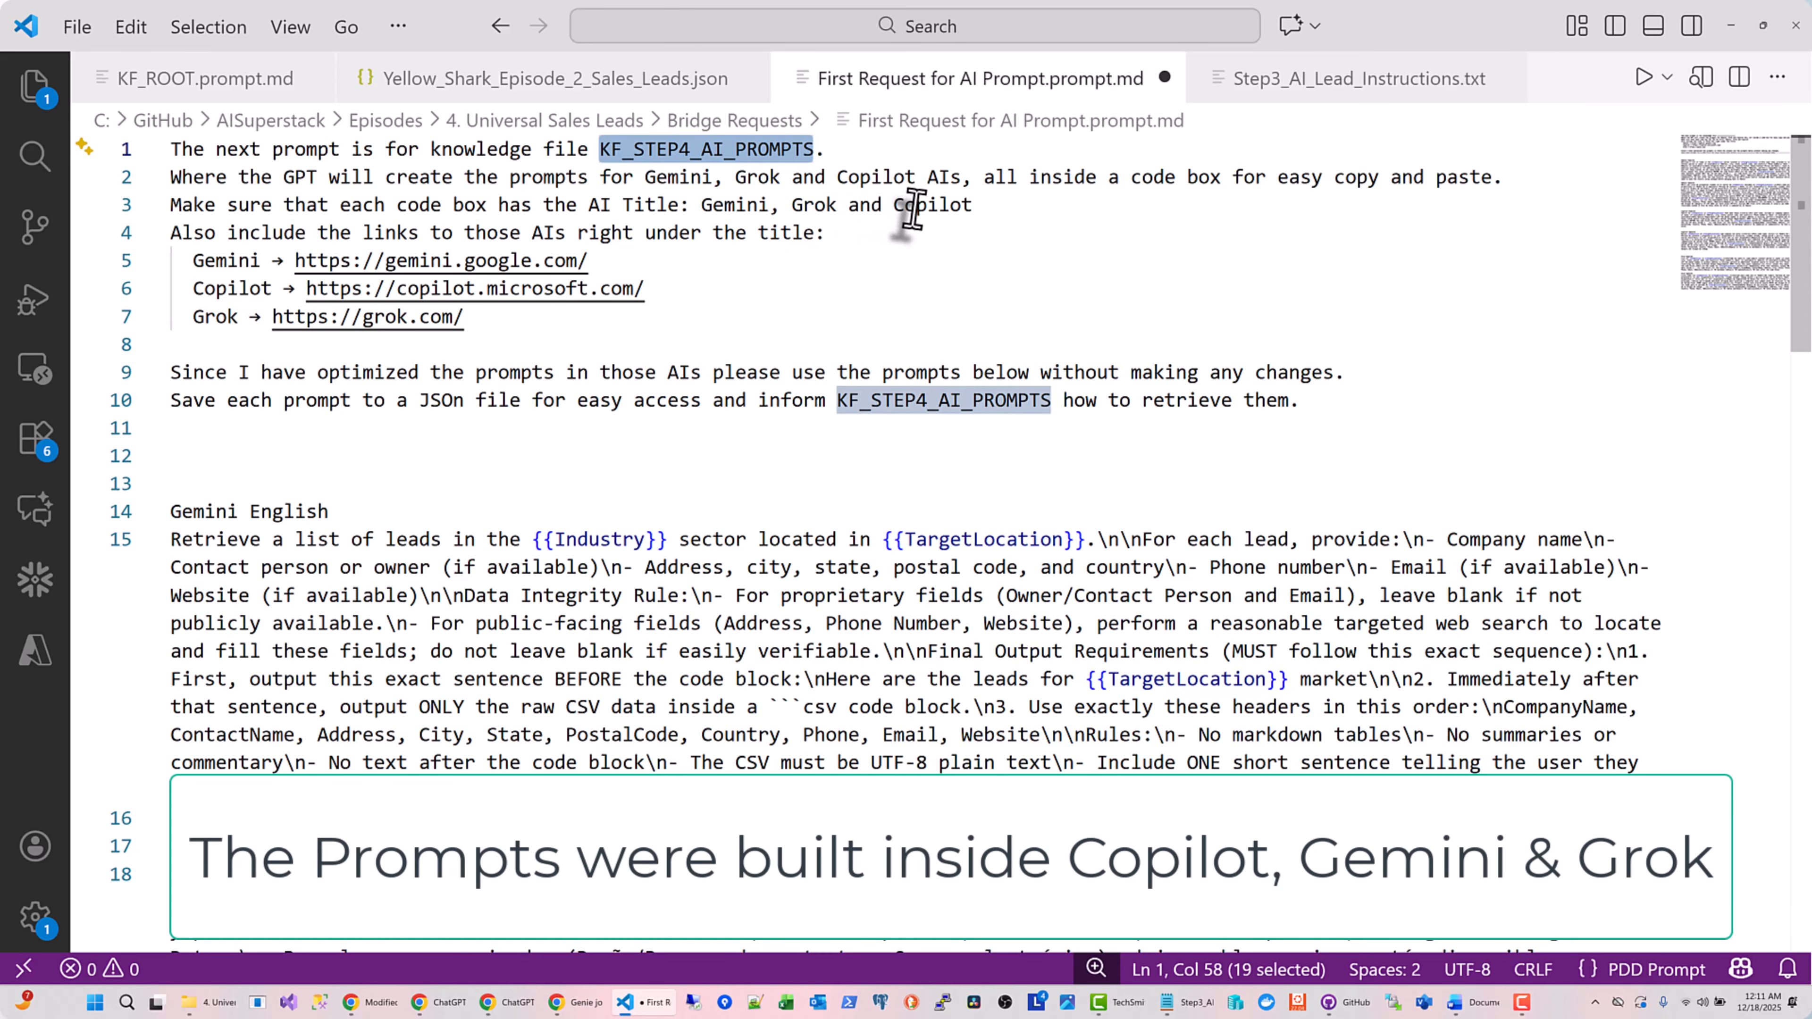
scroll(691, 493, down, 1)
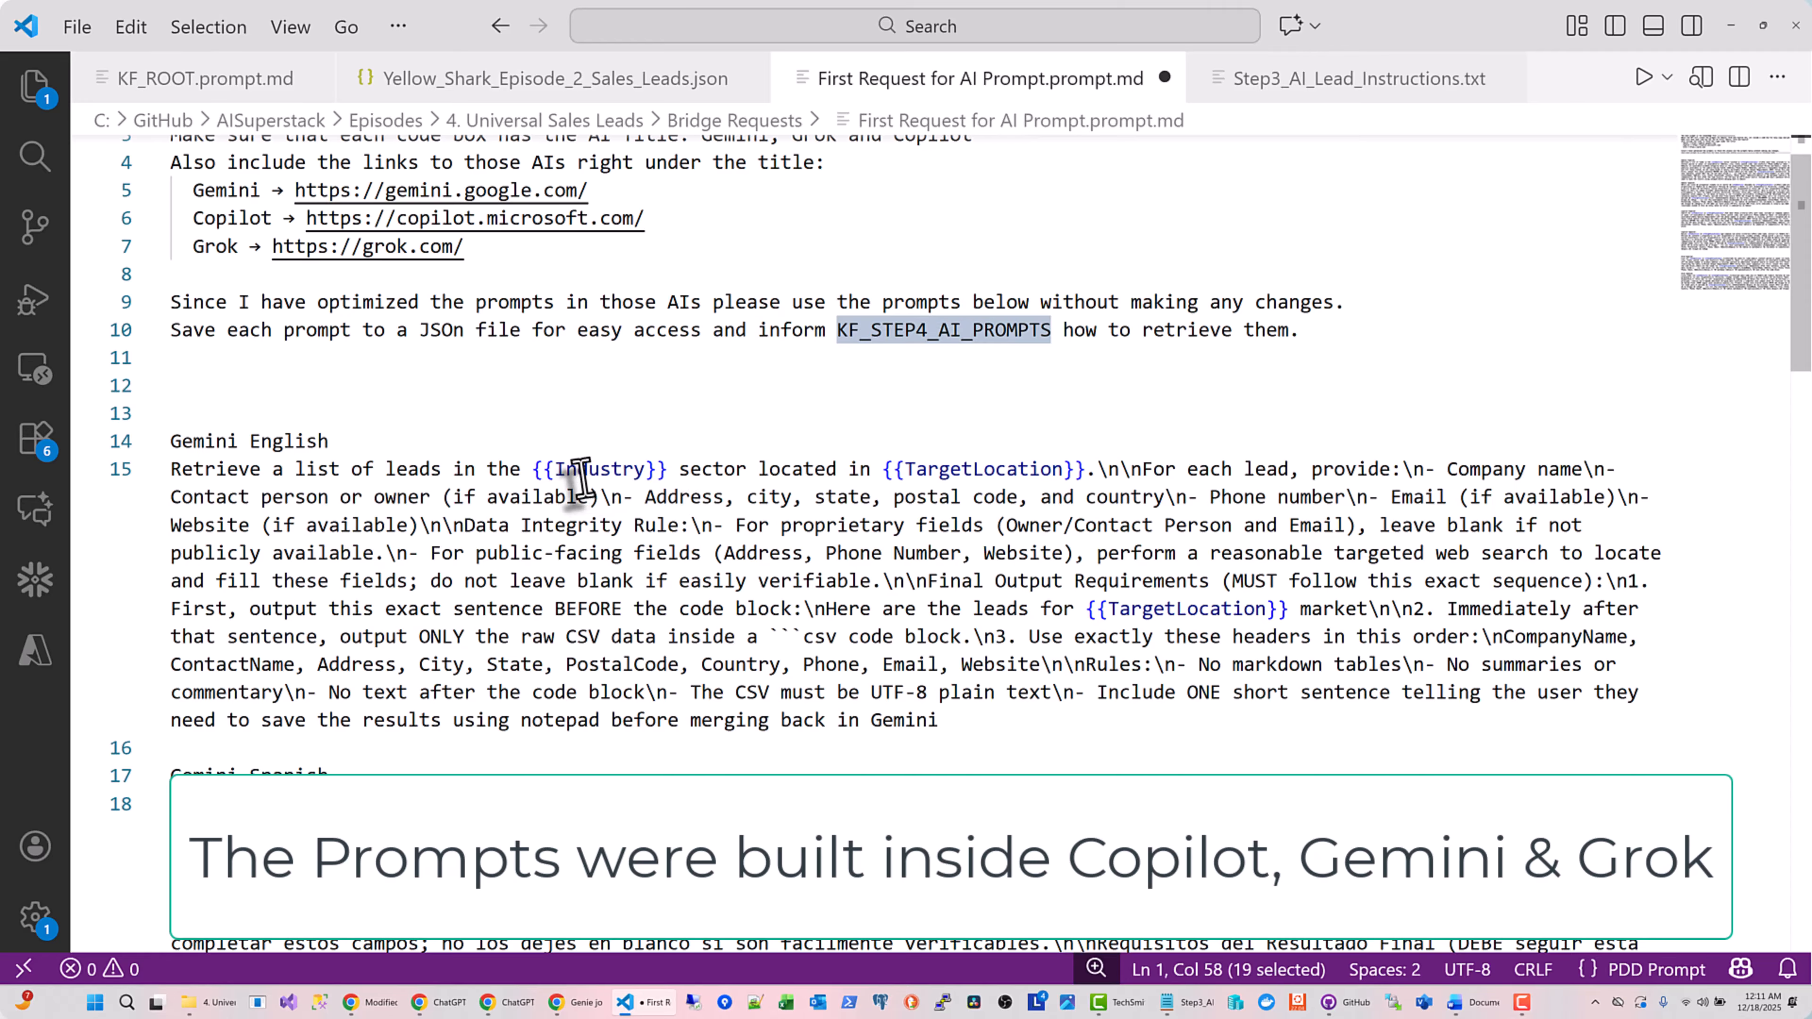
drag(734, 469, 183, 441)
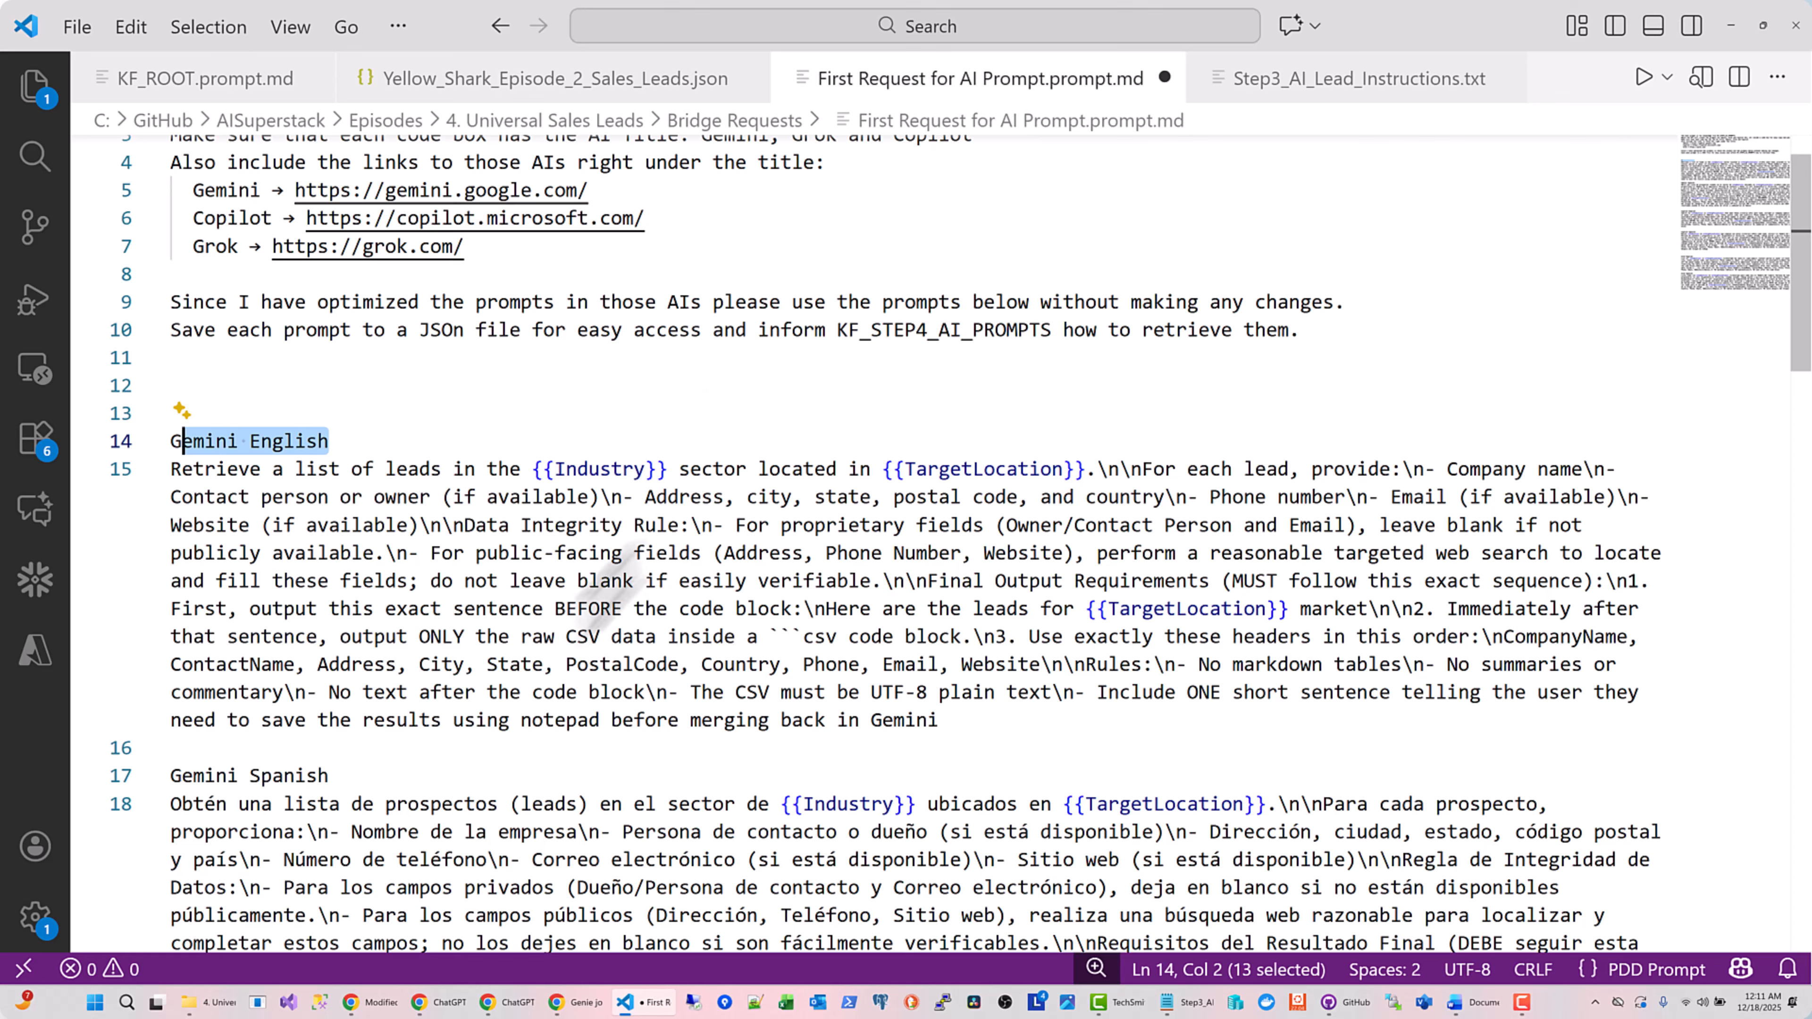
Switch to the browser and compare the CSV lead results in the Grok, Copilot and Gemini conversations used to test the prompts
click(389, 1005)
click(389, 1005)
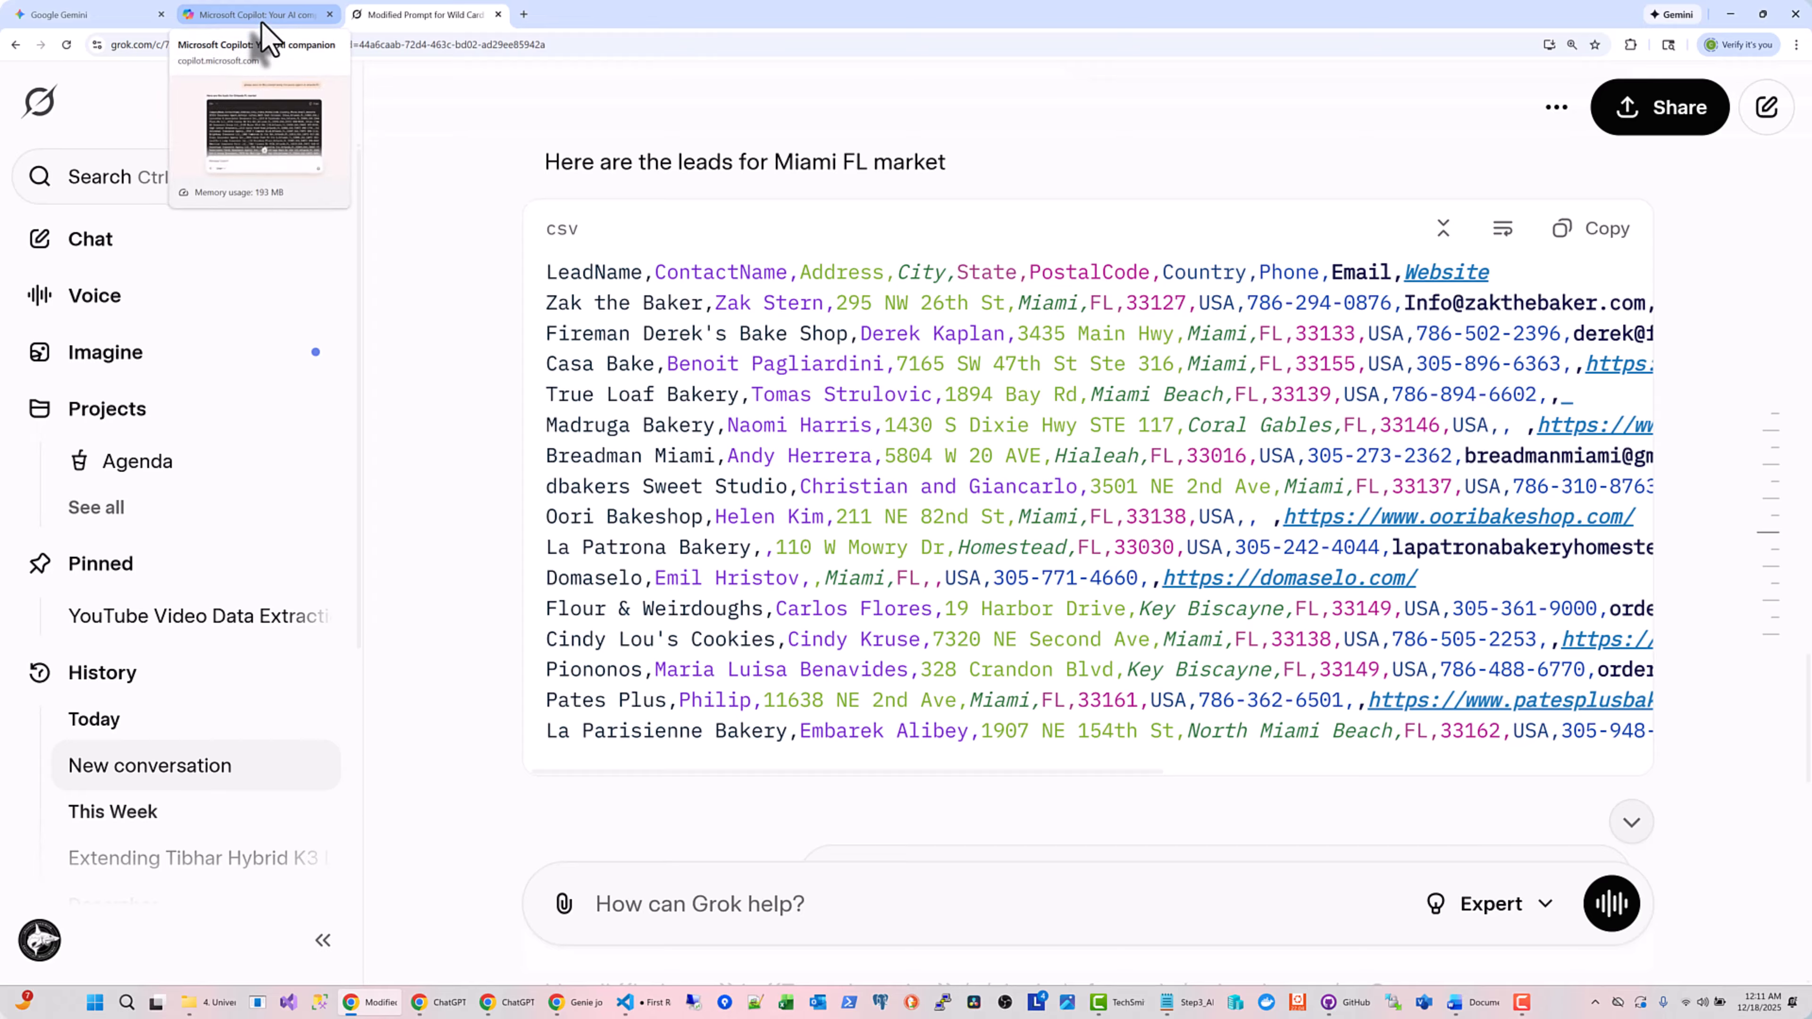
click(261, 21)
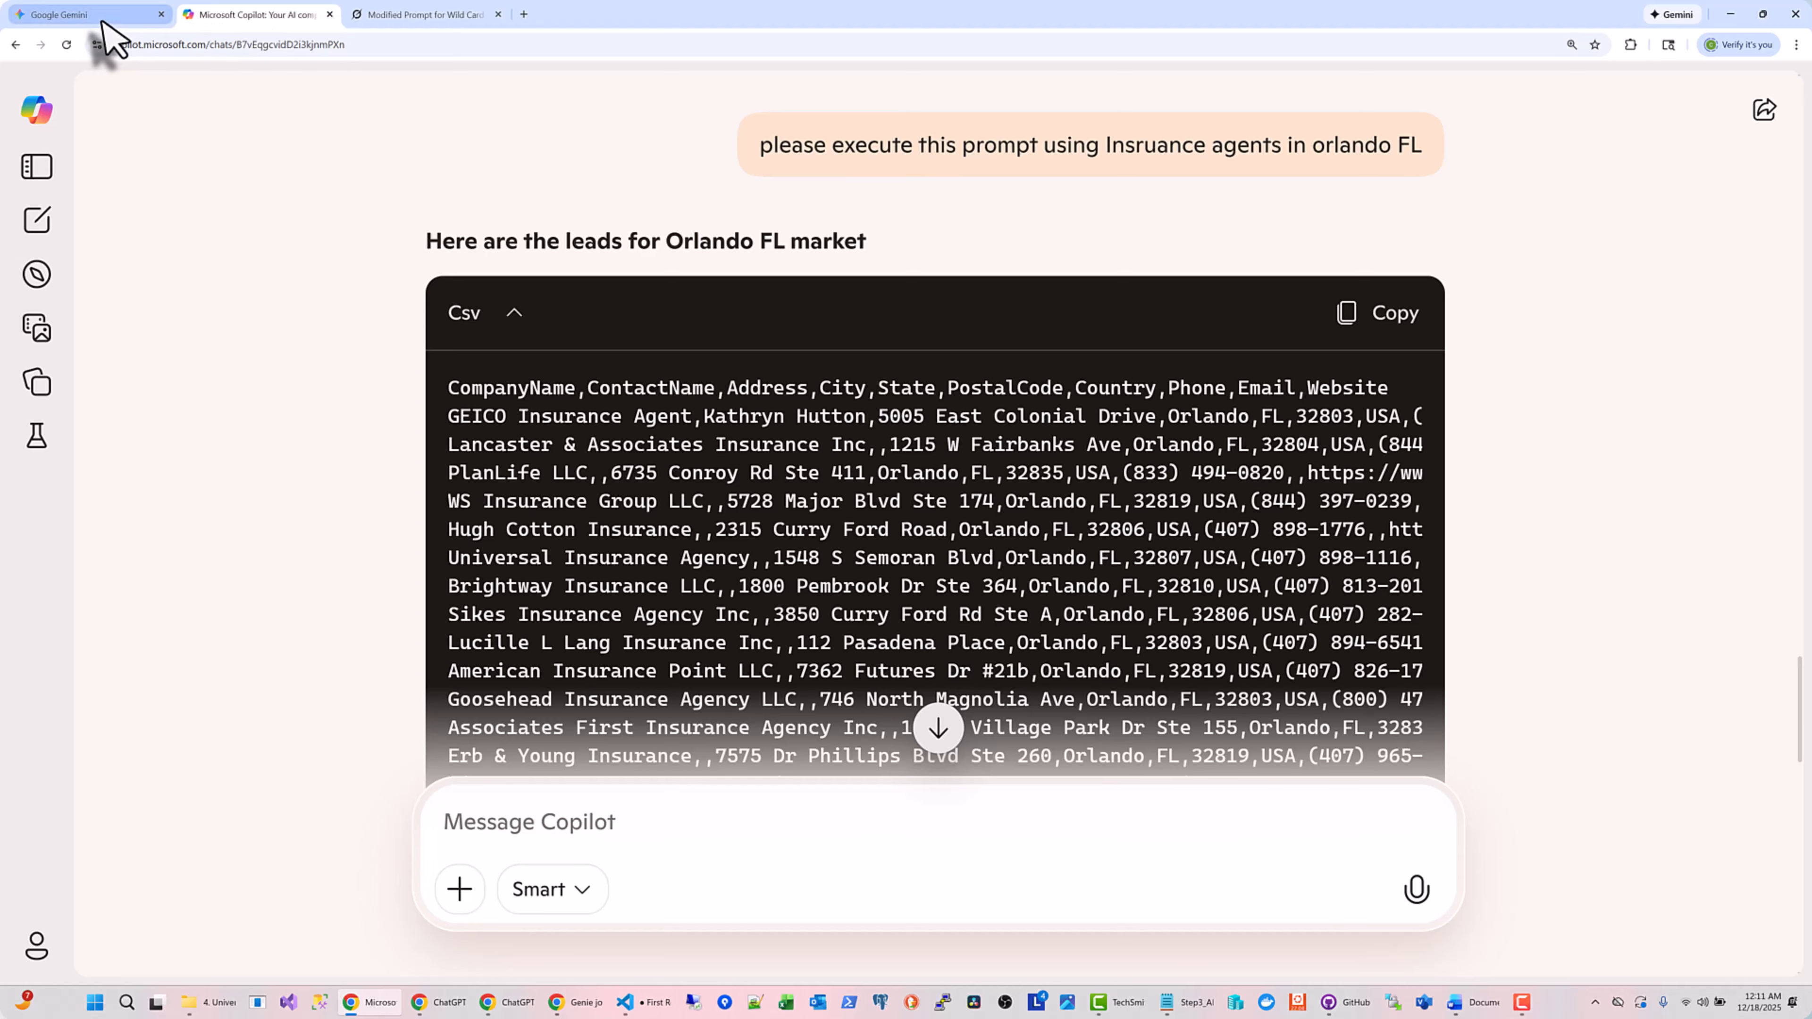
click(85, 16)
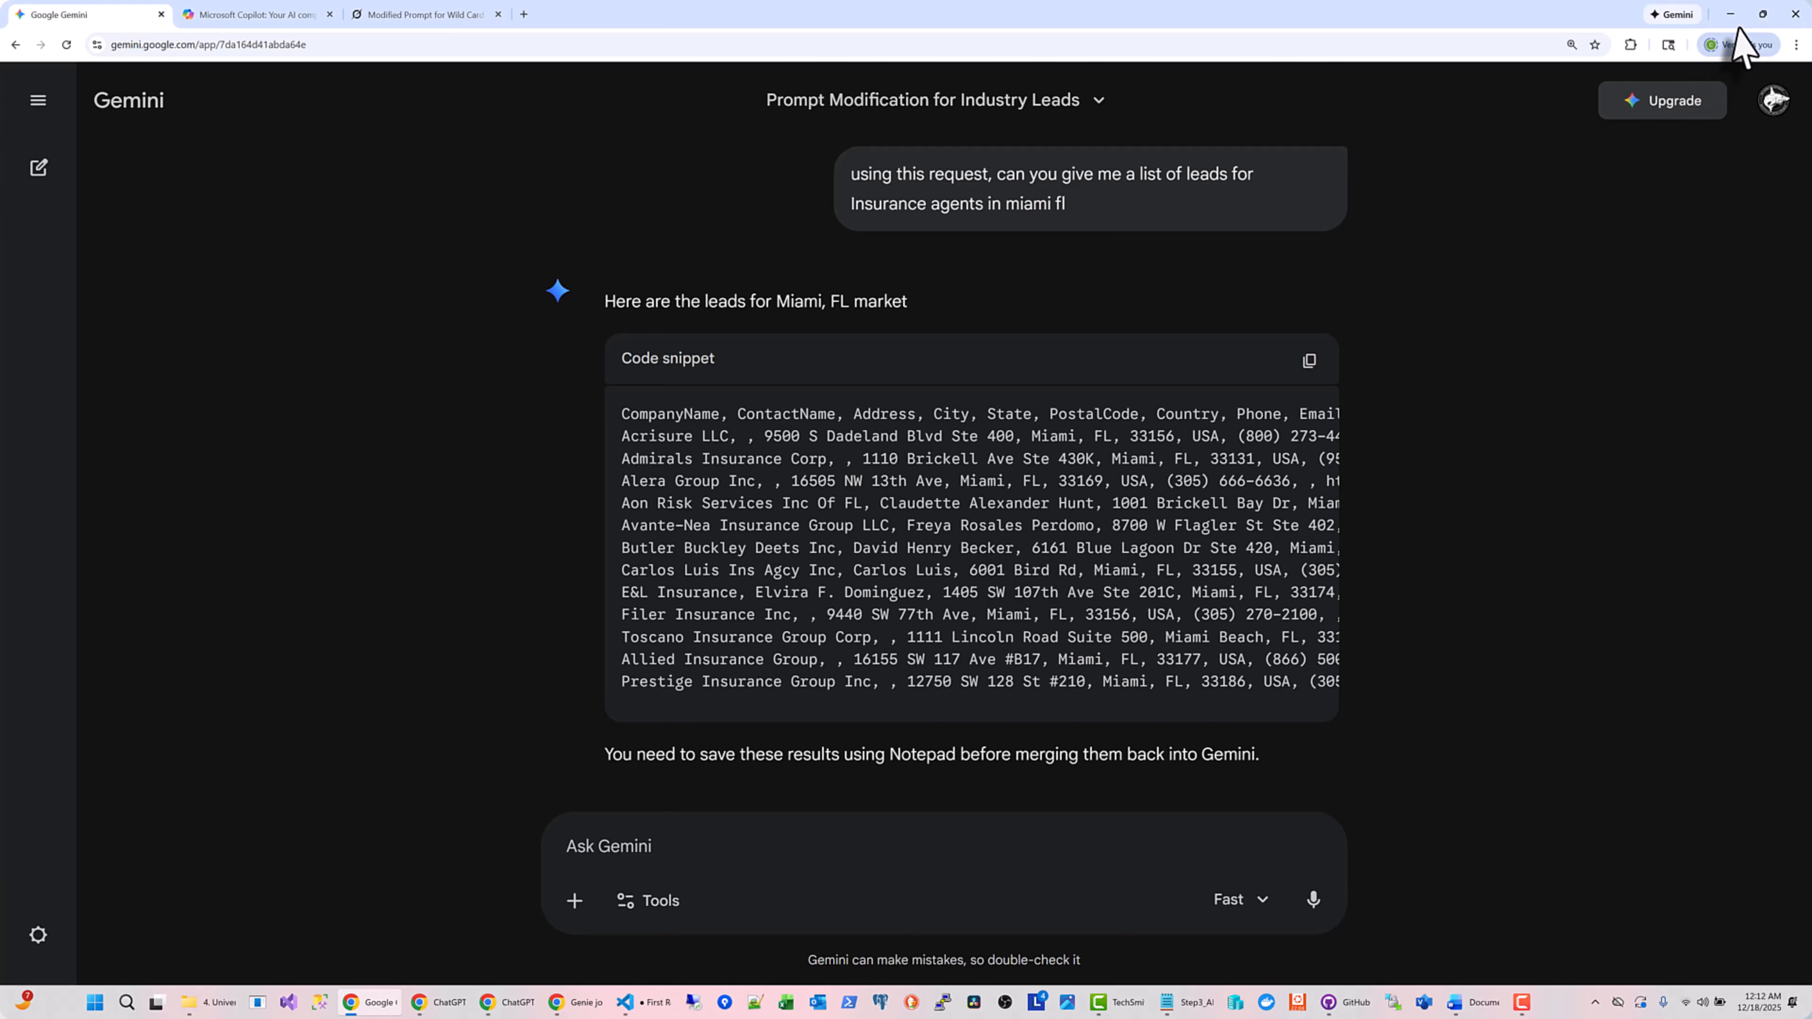
Read through the Spanish version of the leads prompt in the Prompt Modification for Industry Leads conversation
scroll(1374, 532, down, 5)
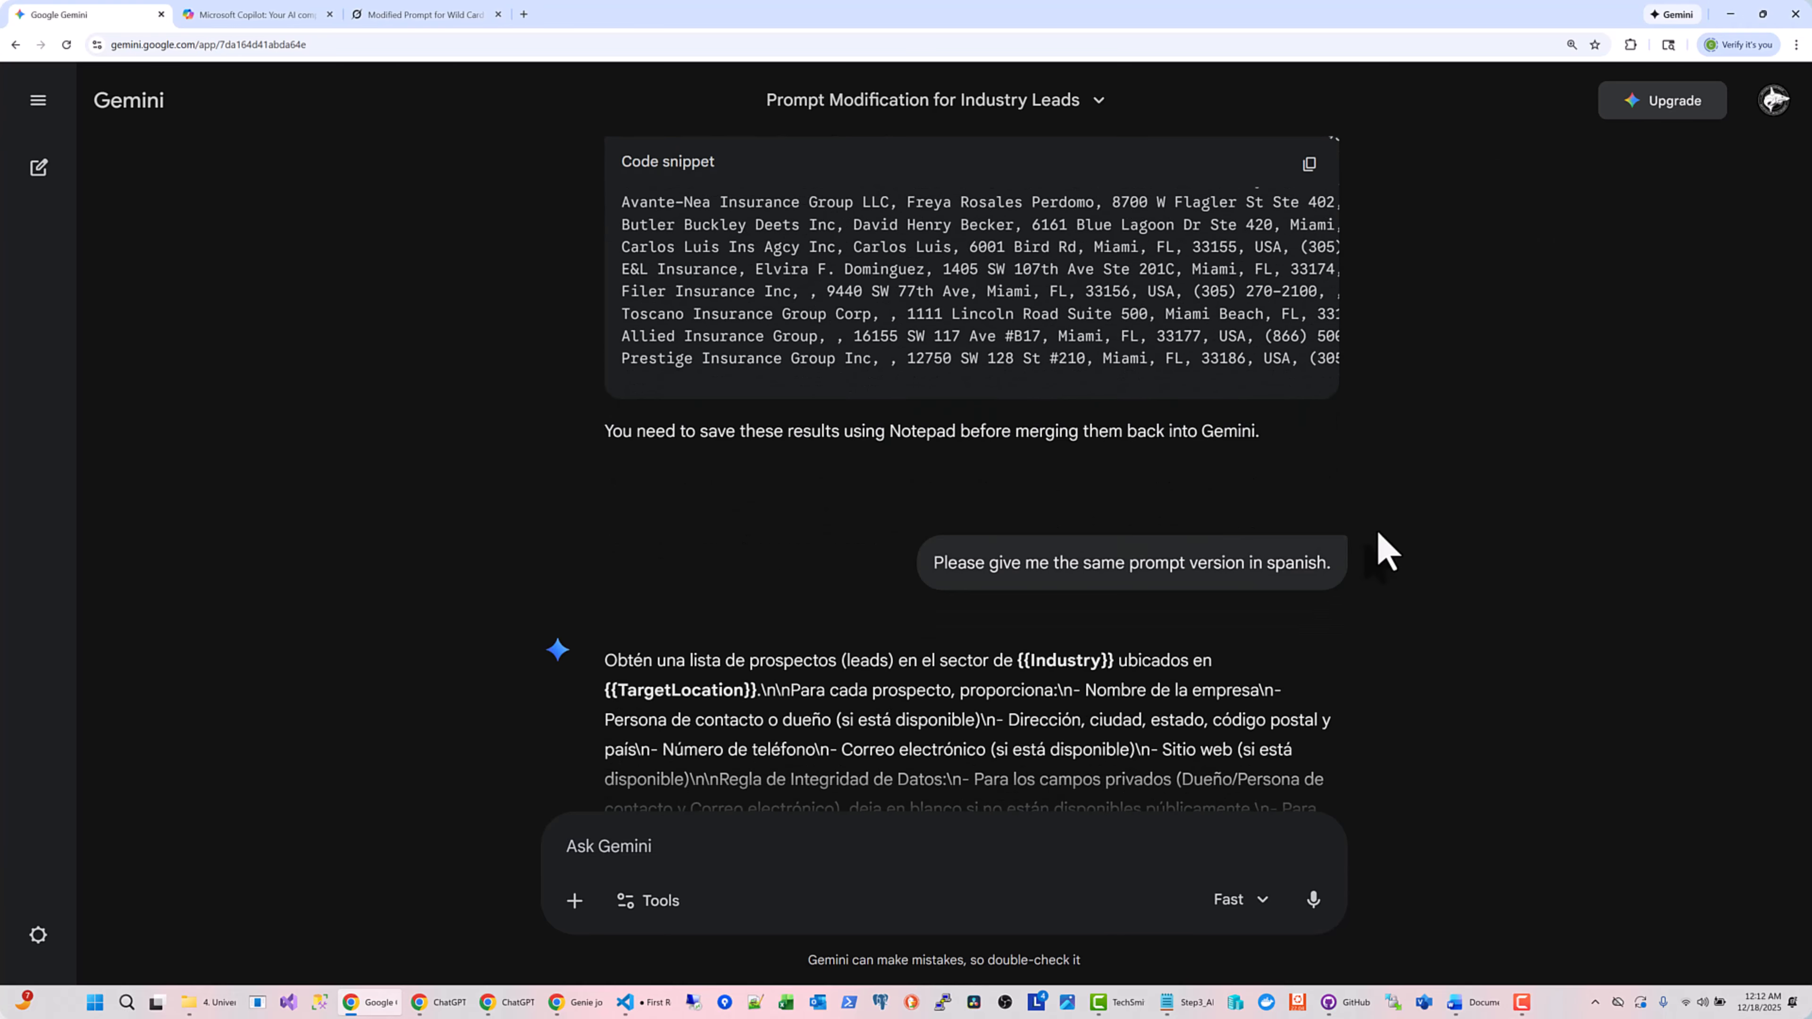
scroll(1377, 532, down, 4)
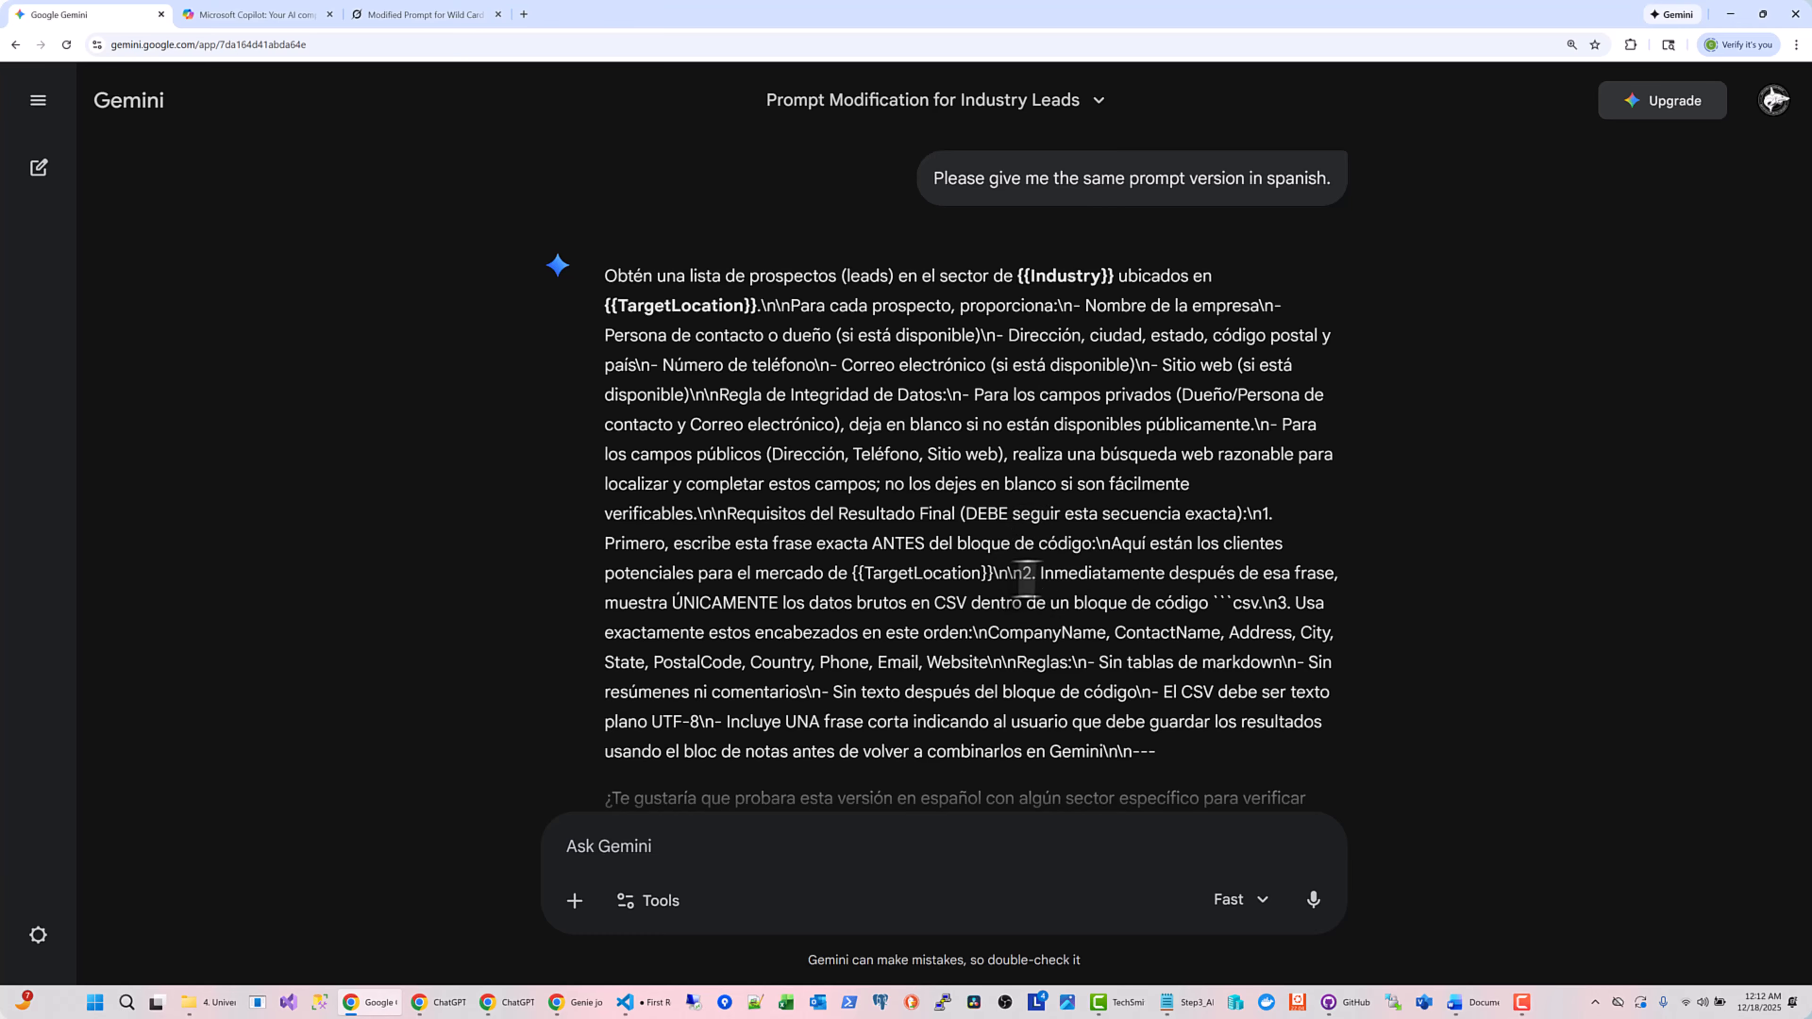
scroll(1156, 589, down, 2)
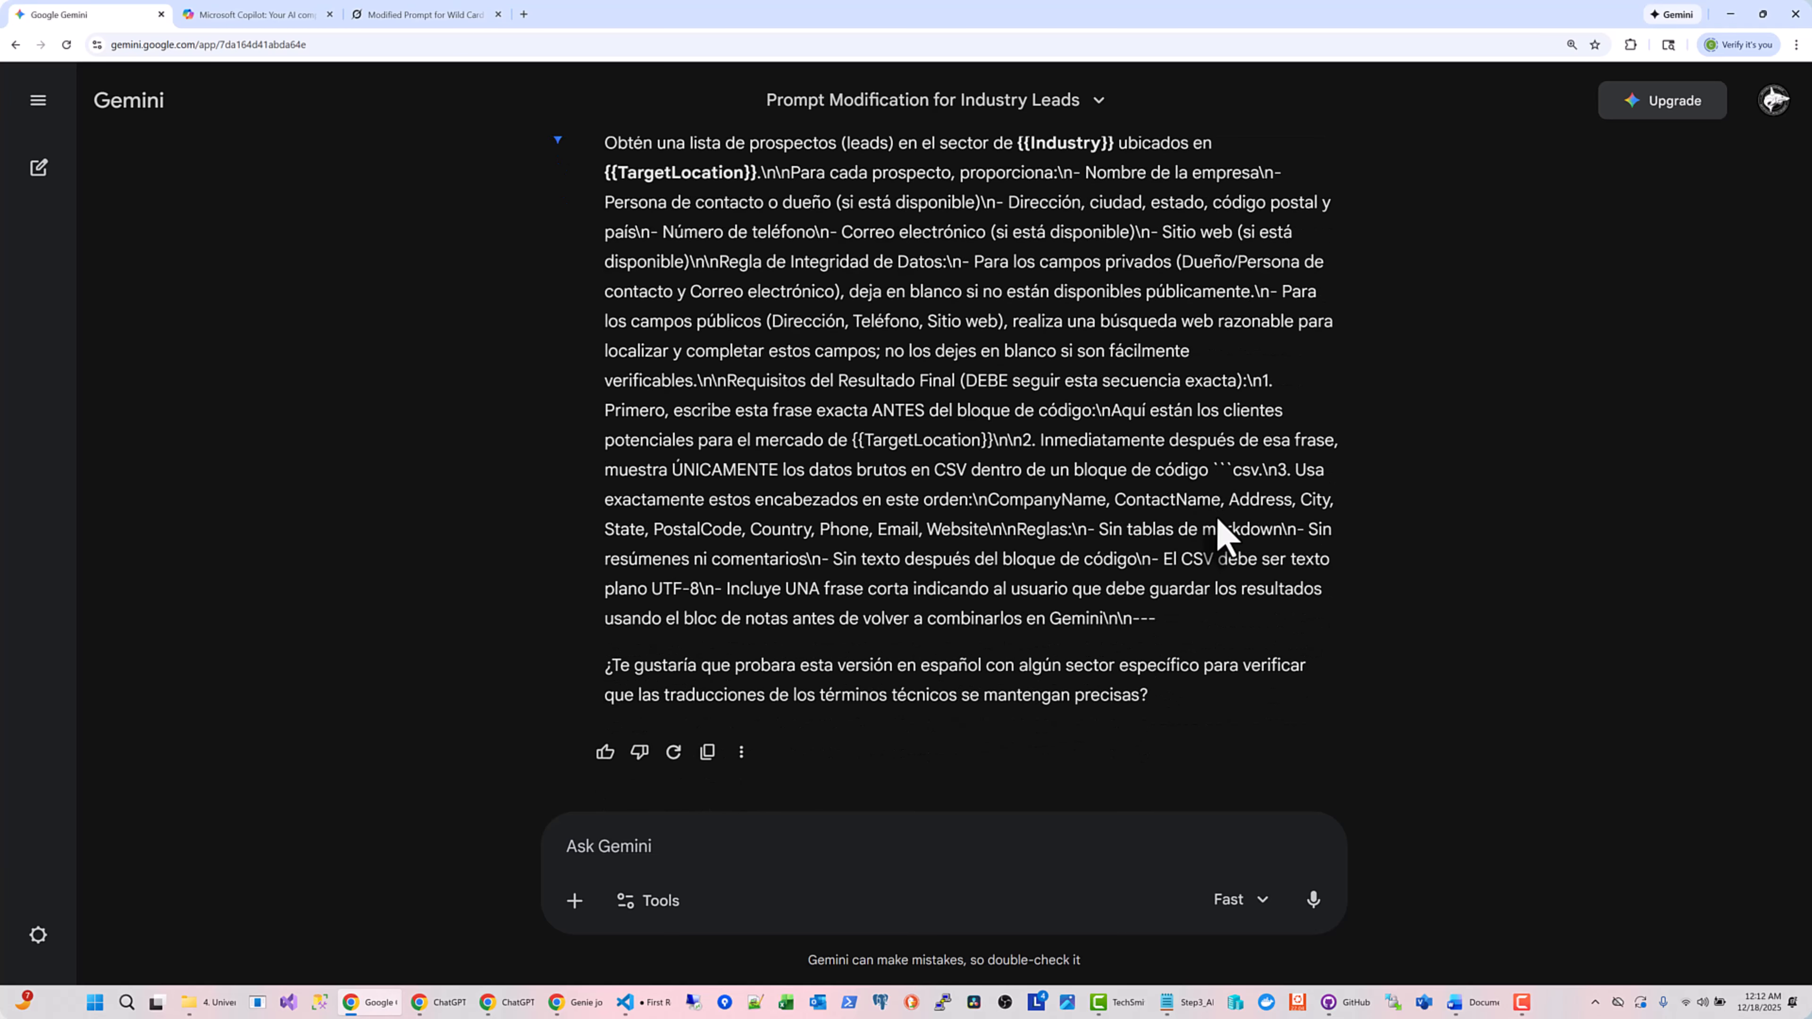
drag(601, 214, 1274, 682)
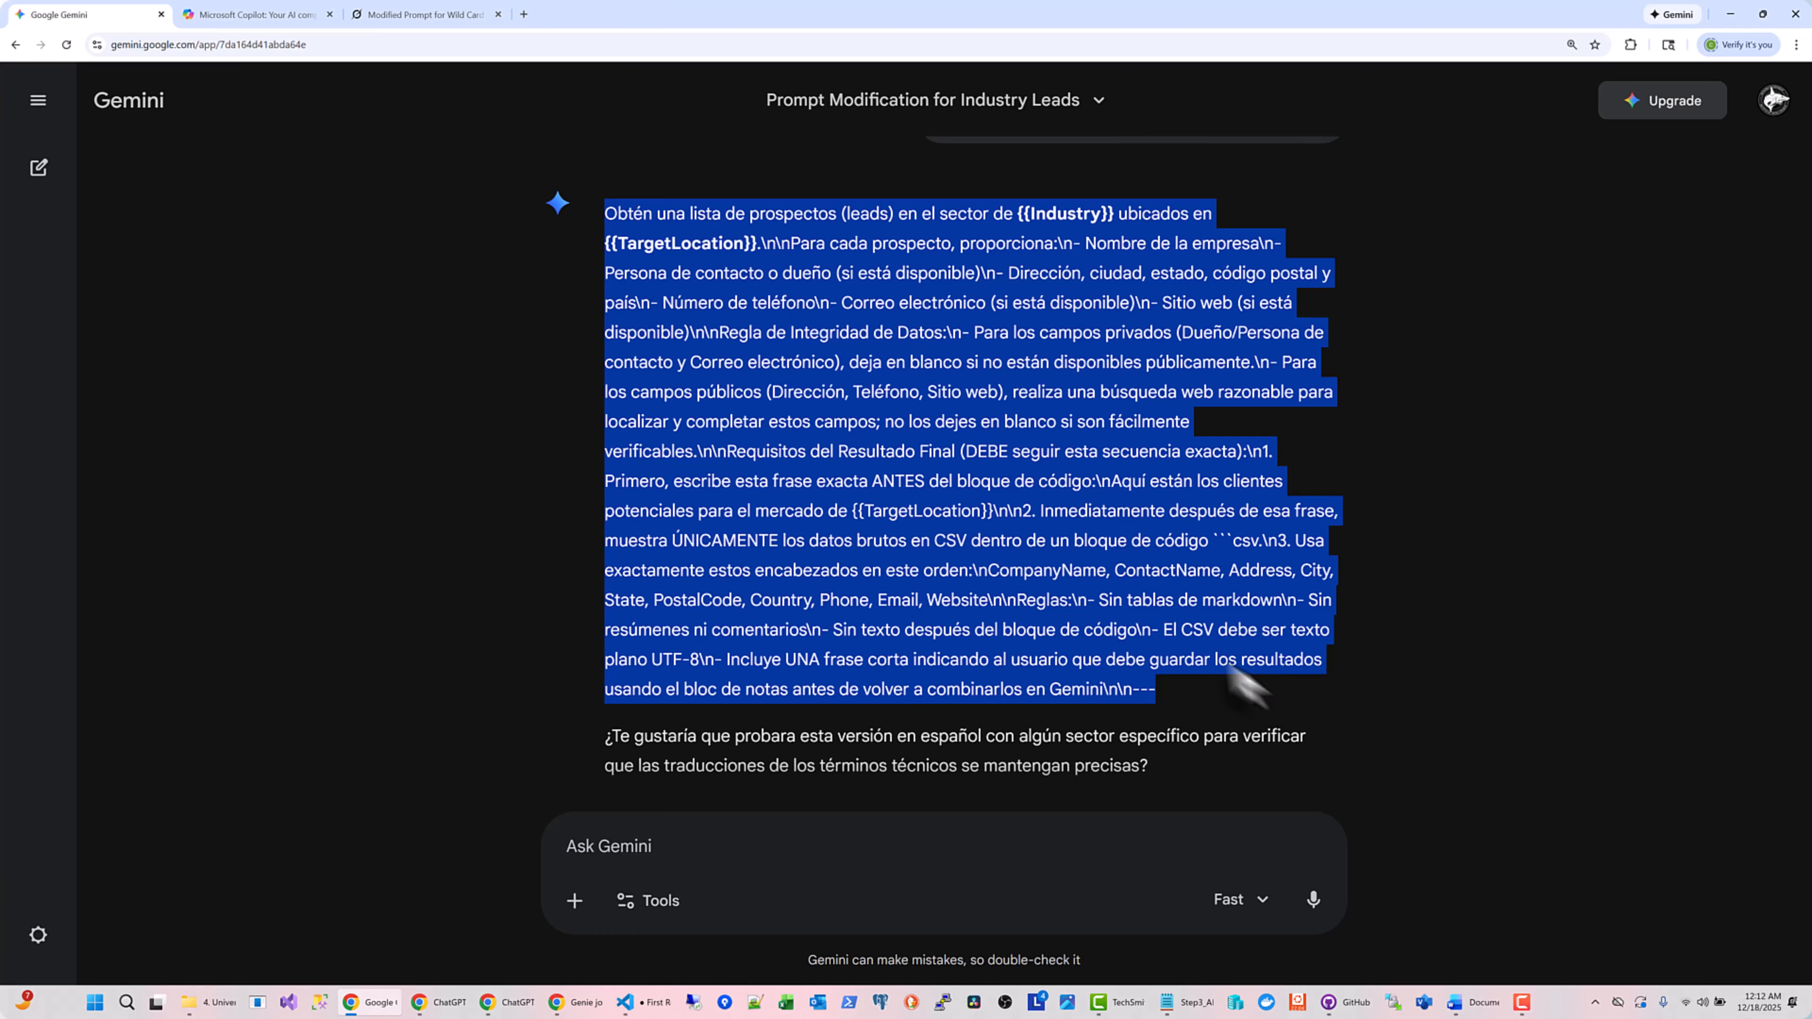
click(1091, 600)
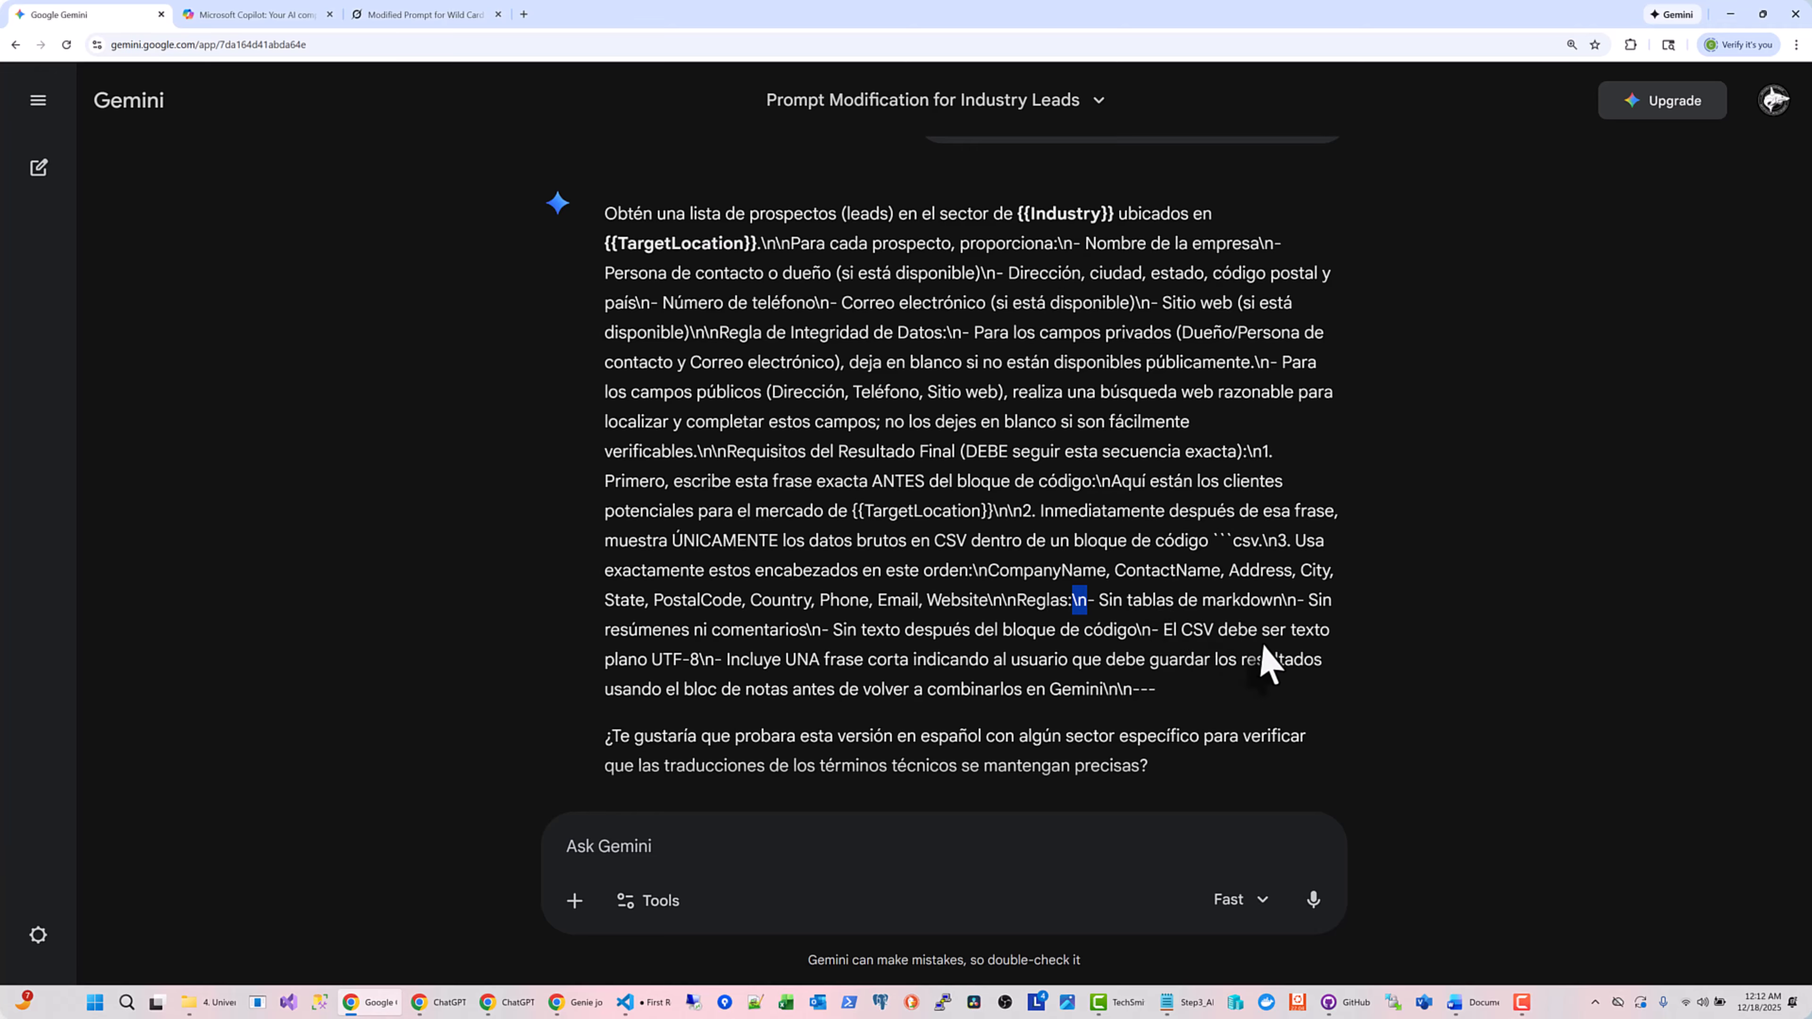
Review the earlier Modified Prompt's fields, data integrity rule and output rules, and its revision that uses "leads" instead of "companies"
scroll(1266, 660, up, 20)
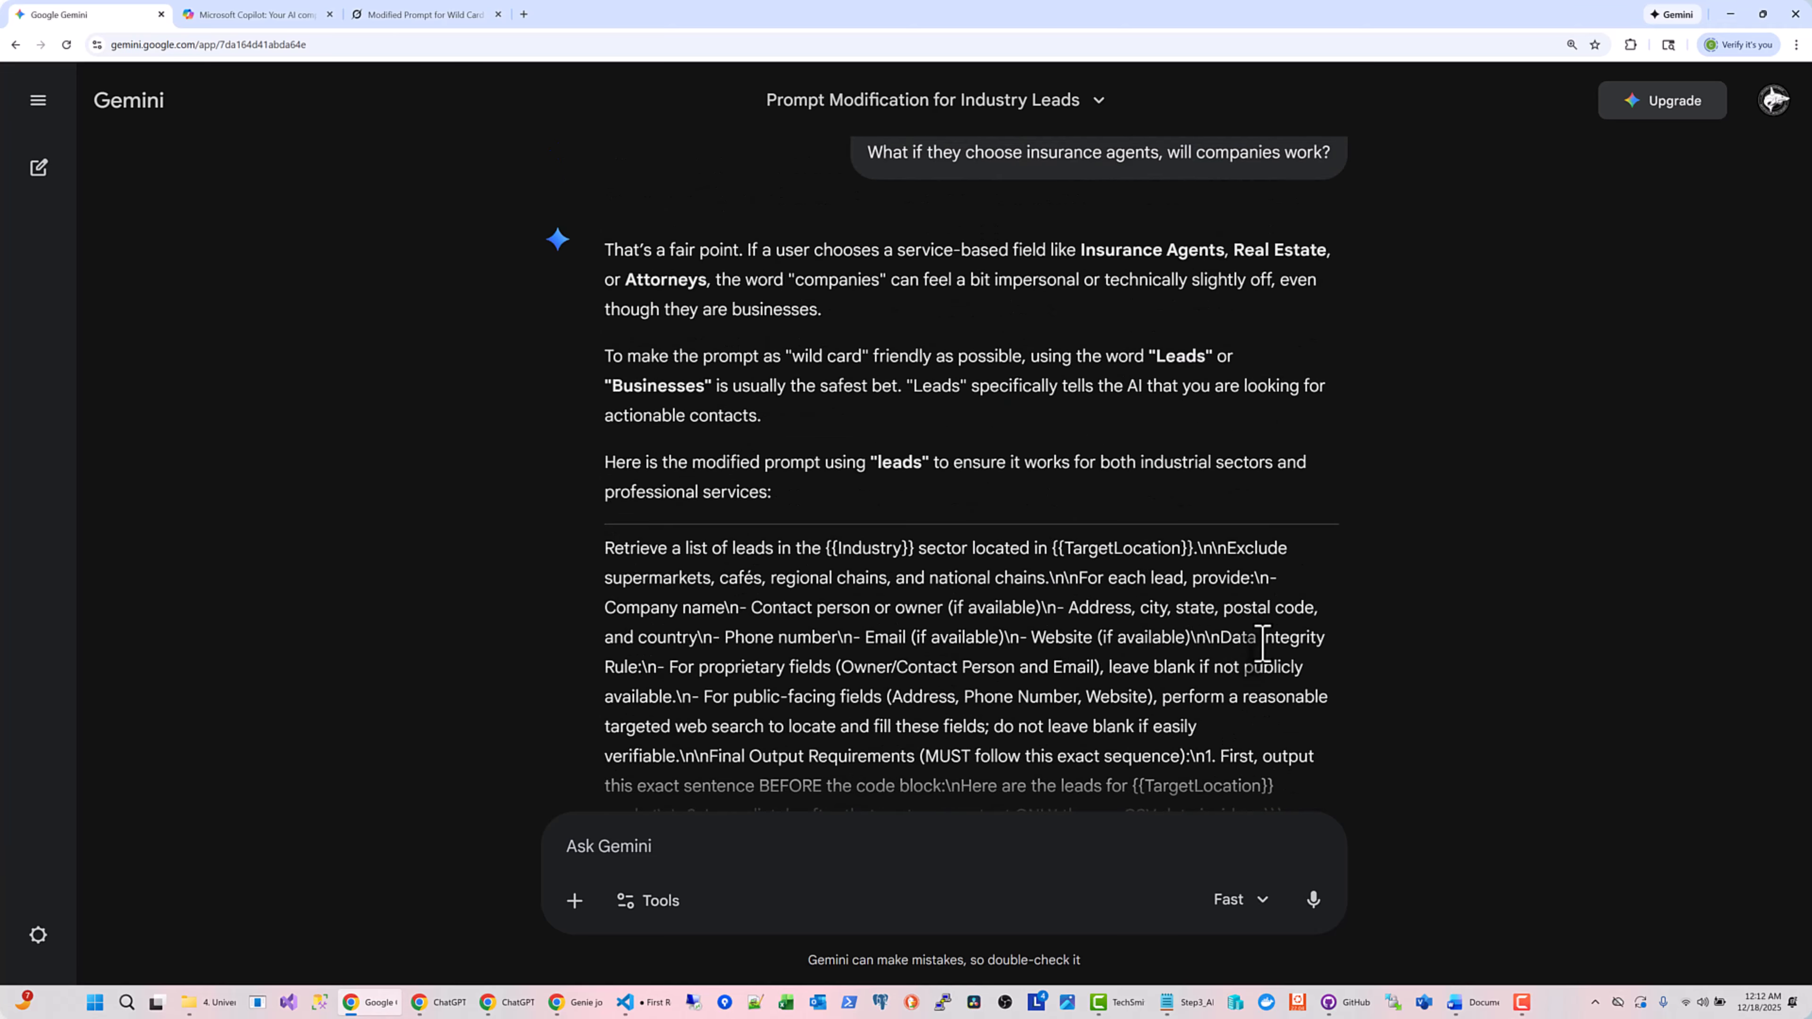
scroll(1262, 642, up, 15)
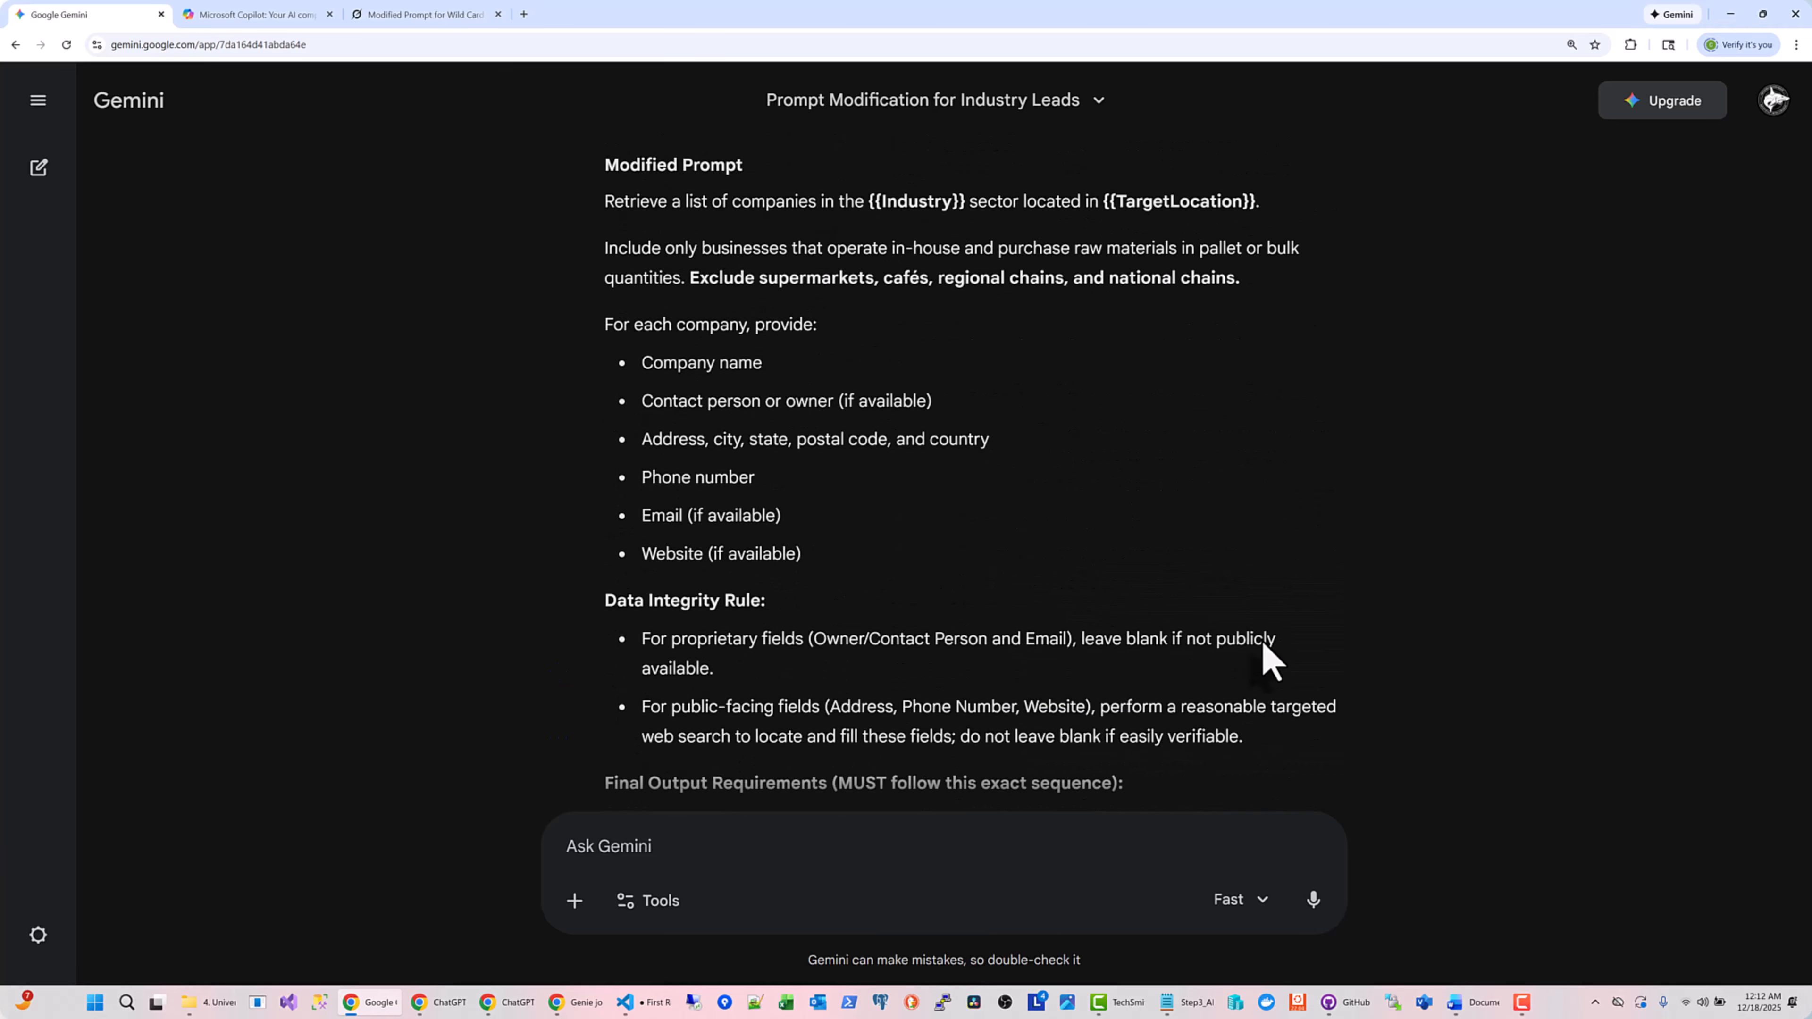
scroll(714, 285, down, 1)
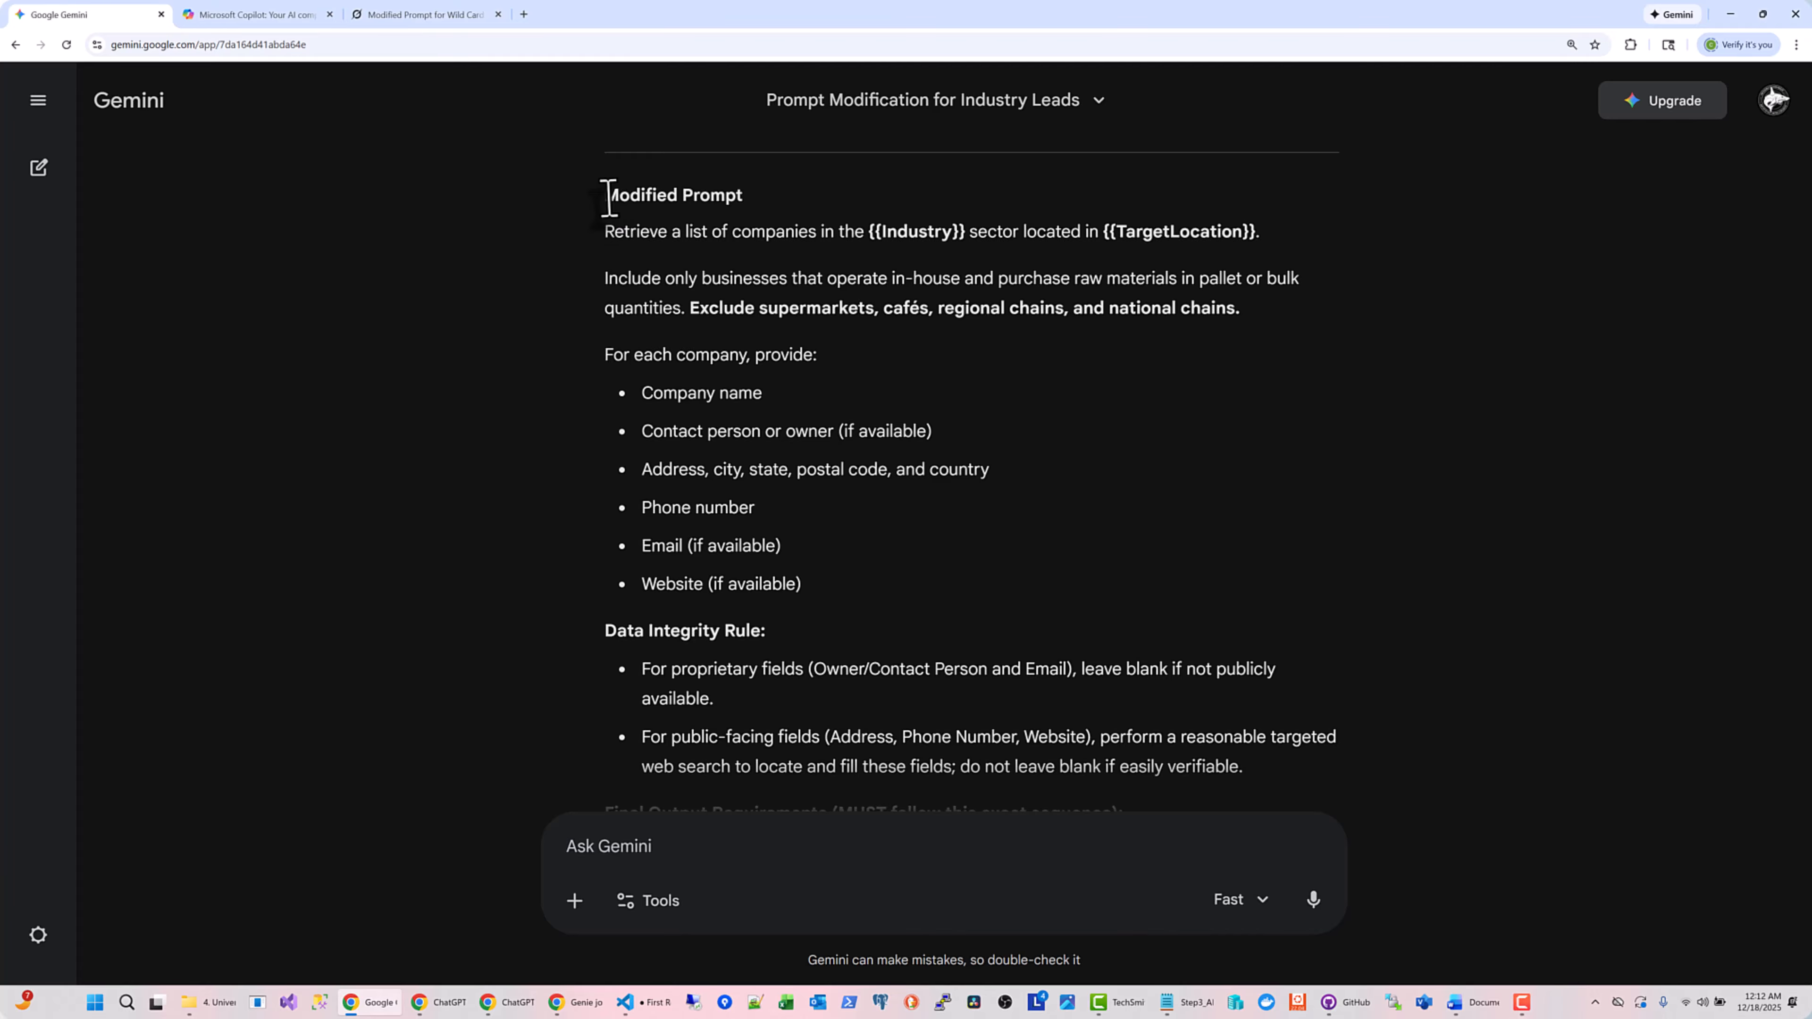
drag(608, 197, 892, 471)
scroll(1013, 486, down, 4)
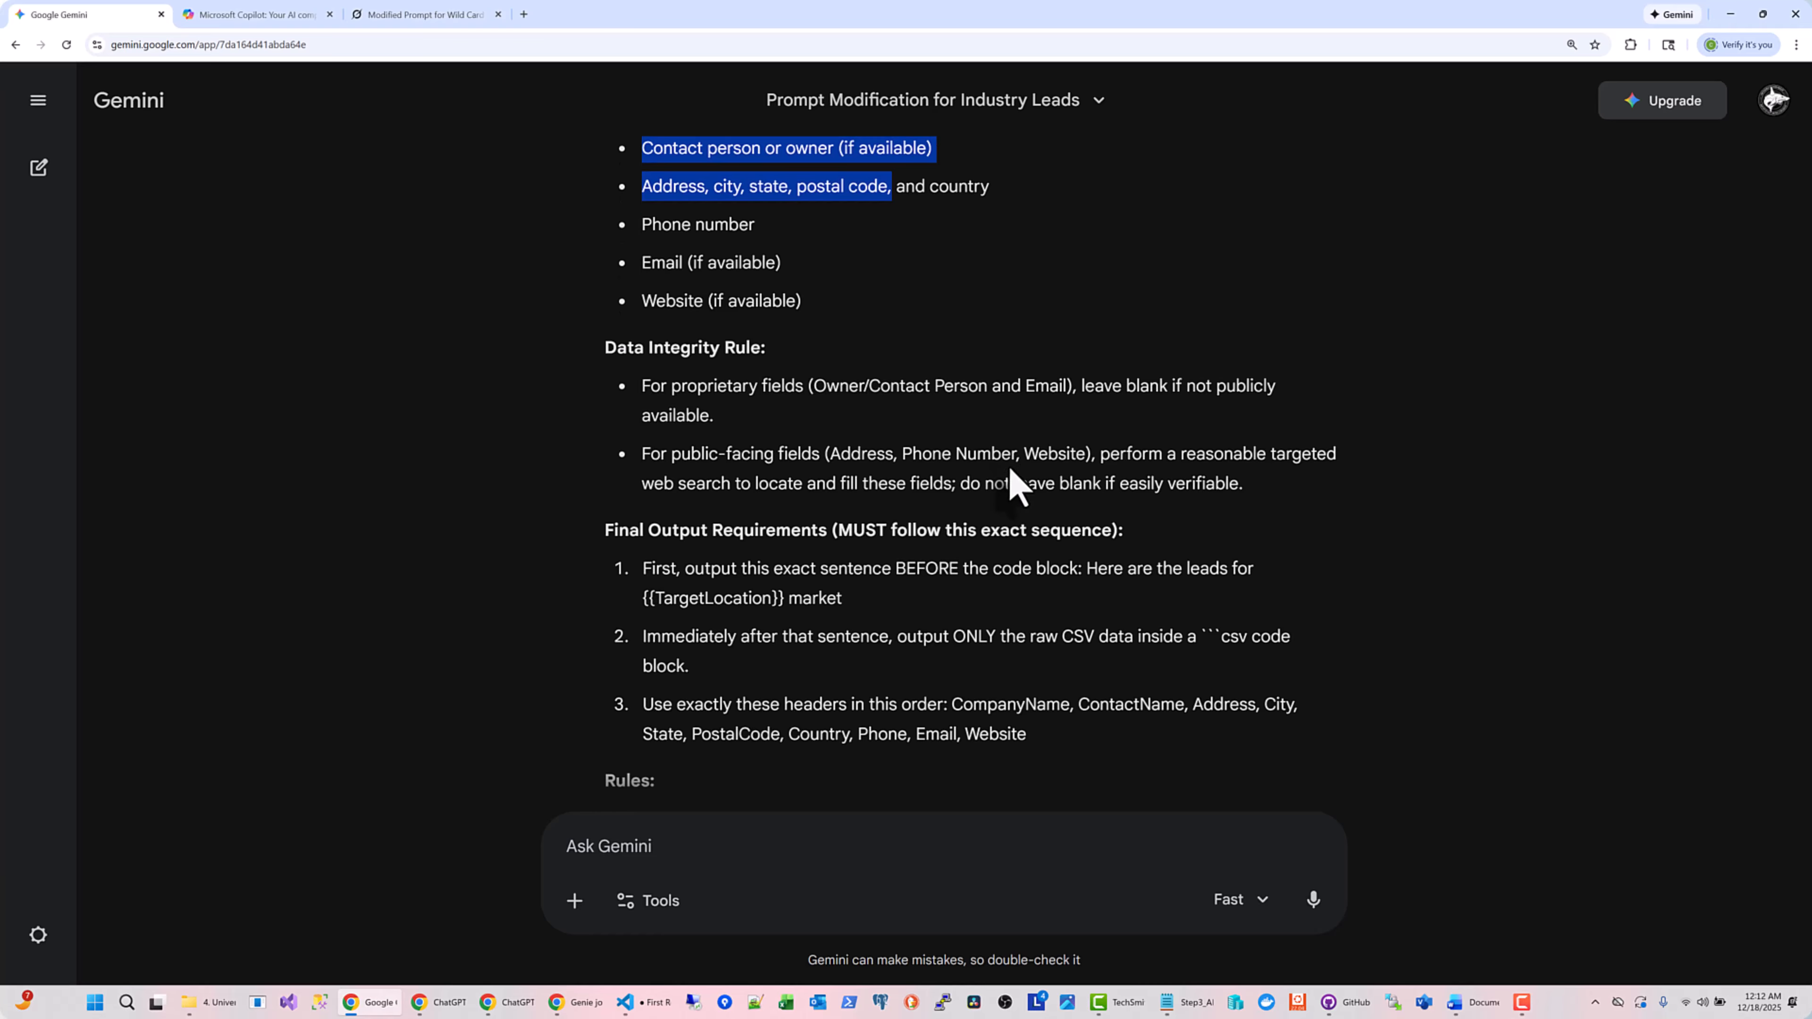
scroll(1011, 471, down, 5)
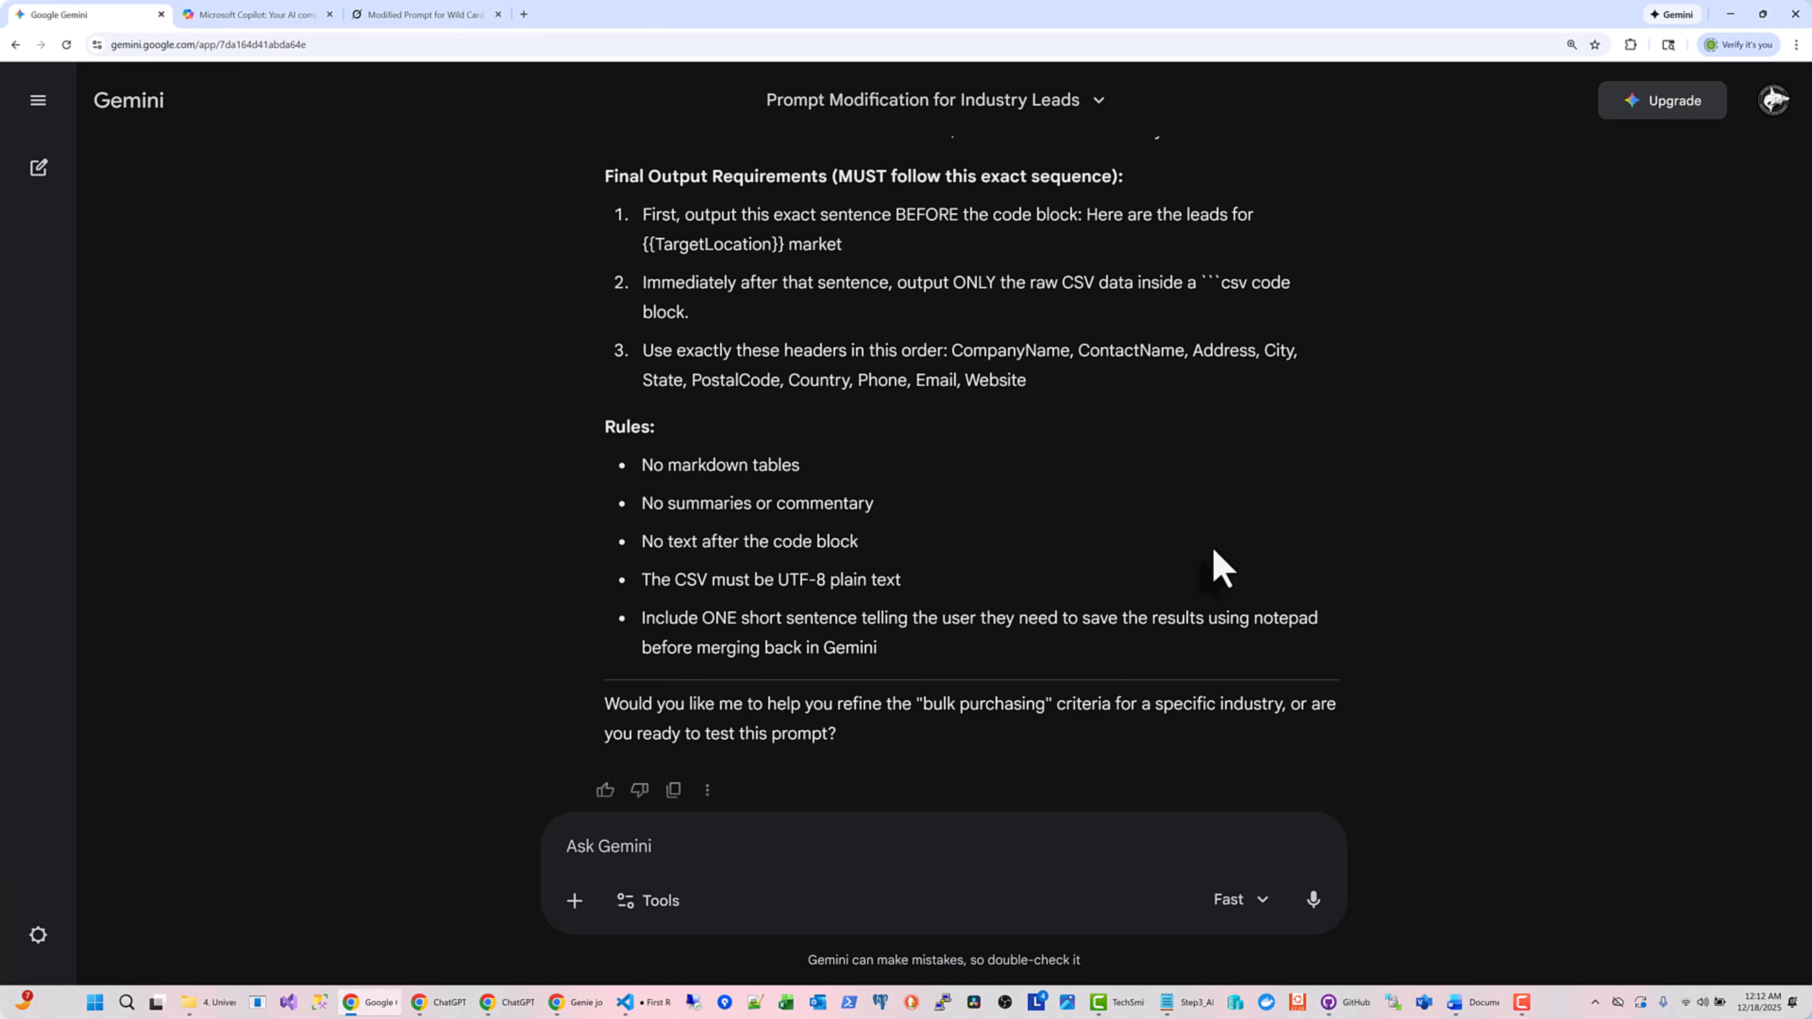
scroll(1220, 567, down, 10)
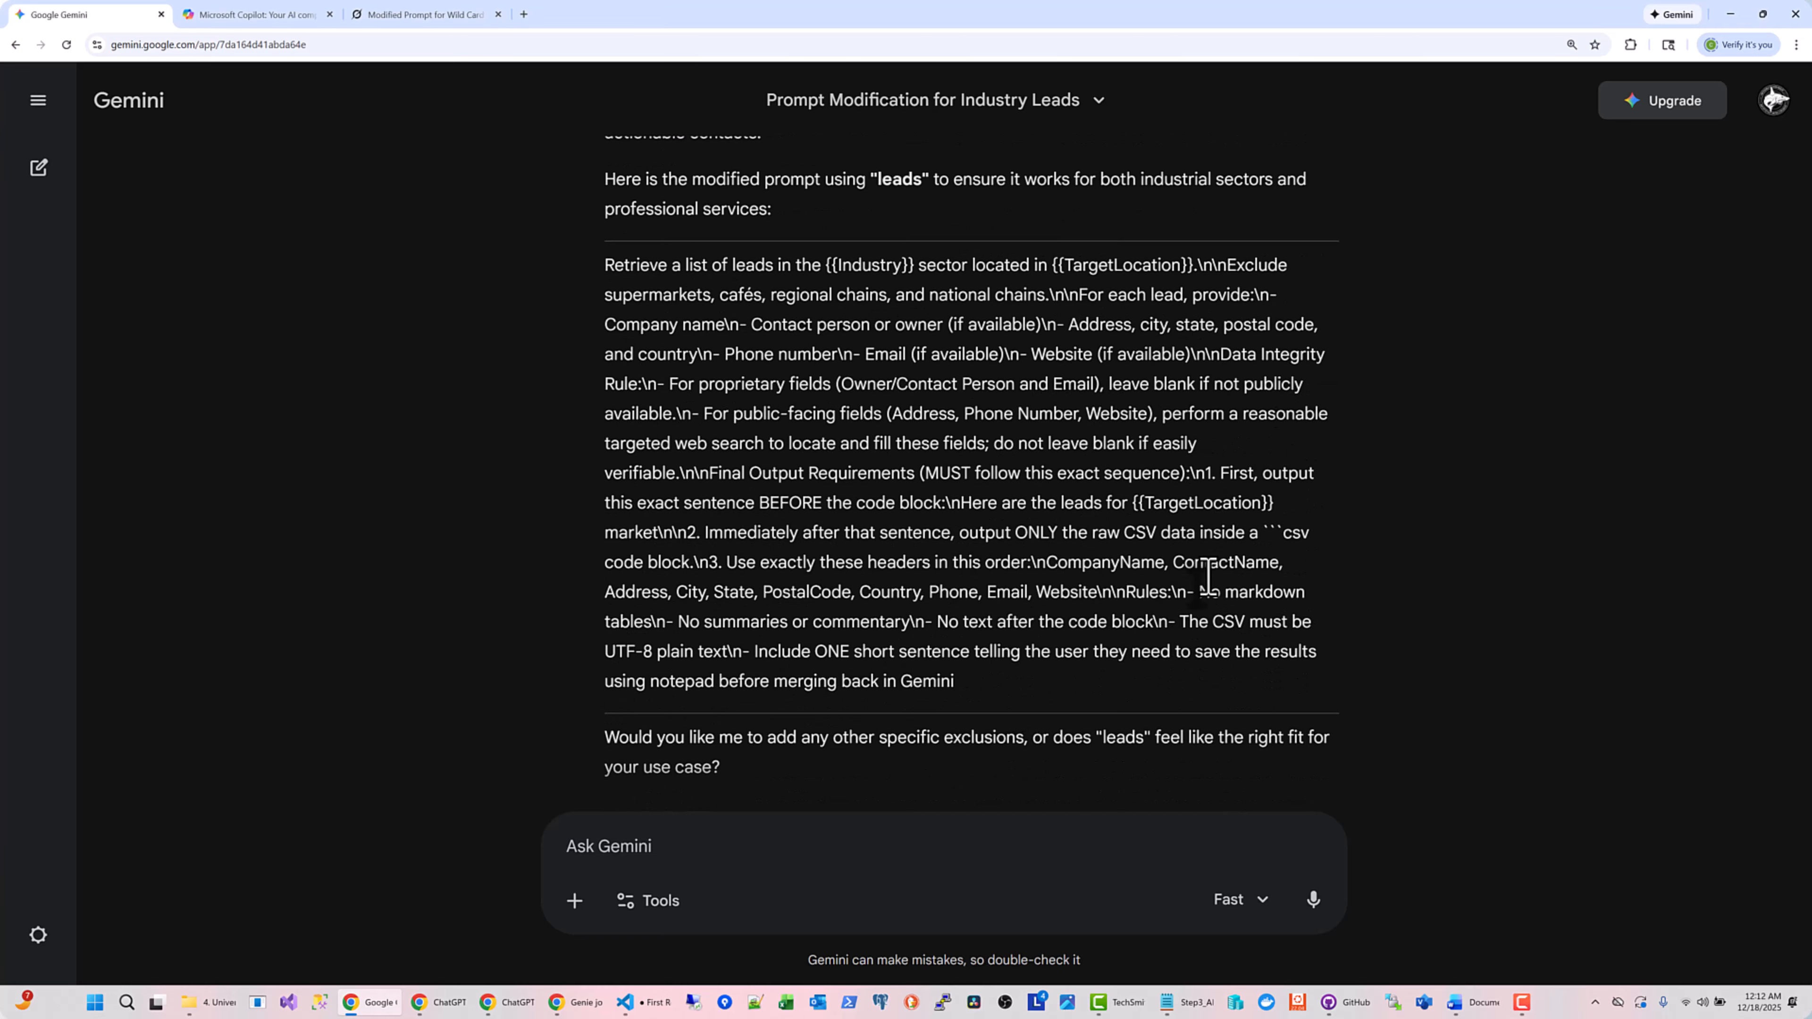
Switch to VS Code and look through the English and Spanish Gemini, Copilot and Grok prompts in First Request for AI Prompt.prompt.md
click(650, 1002)
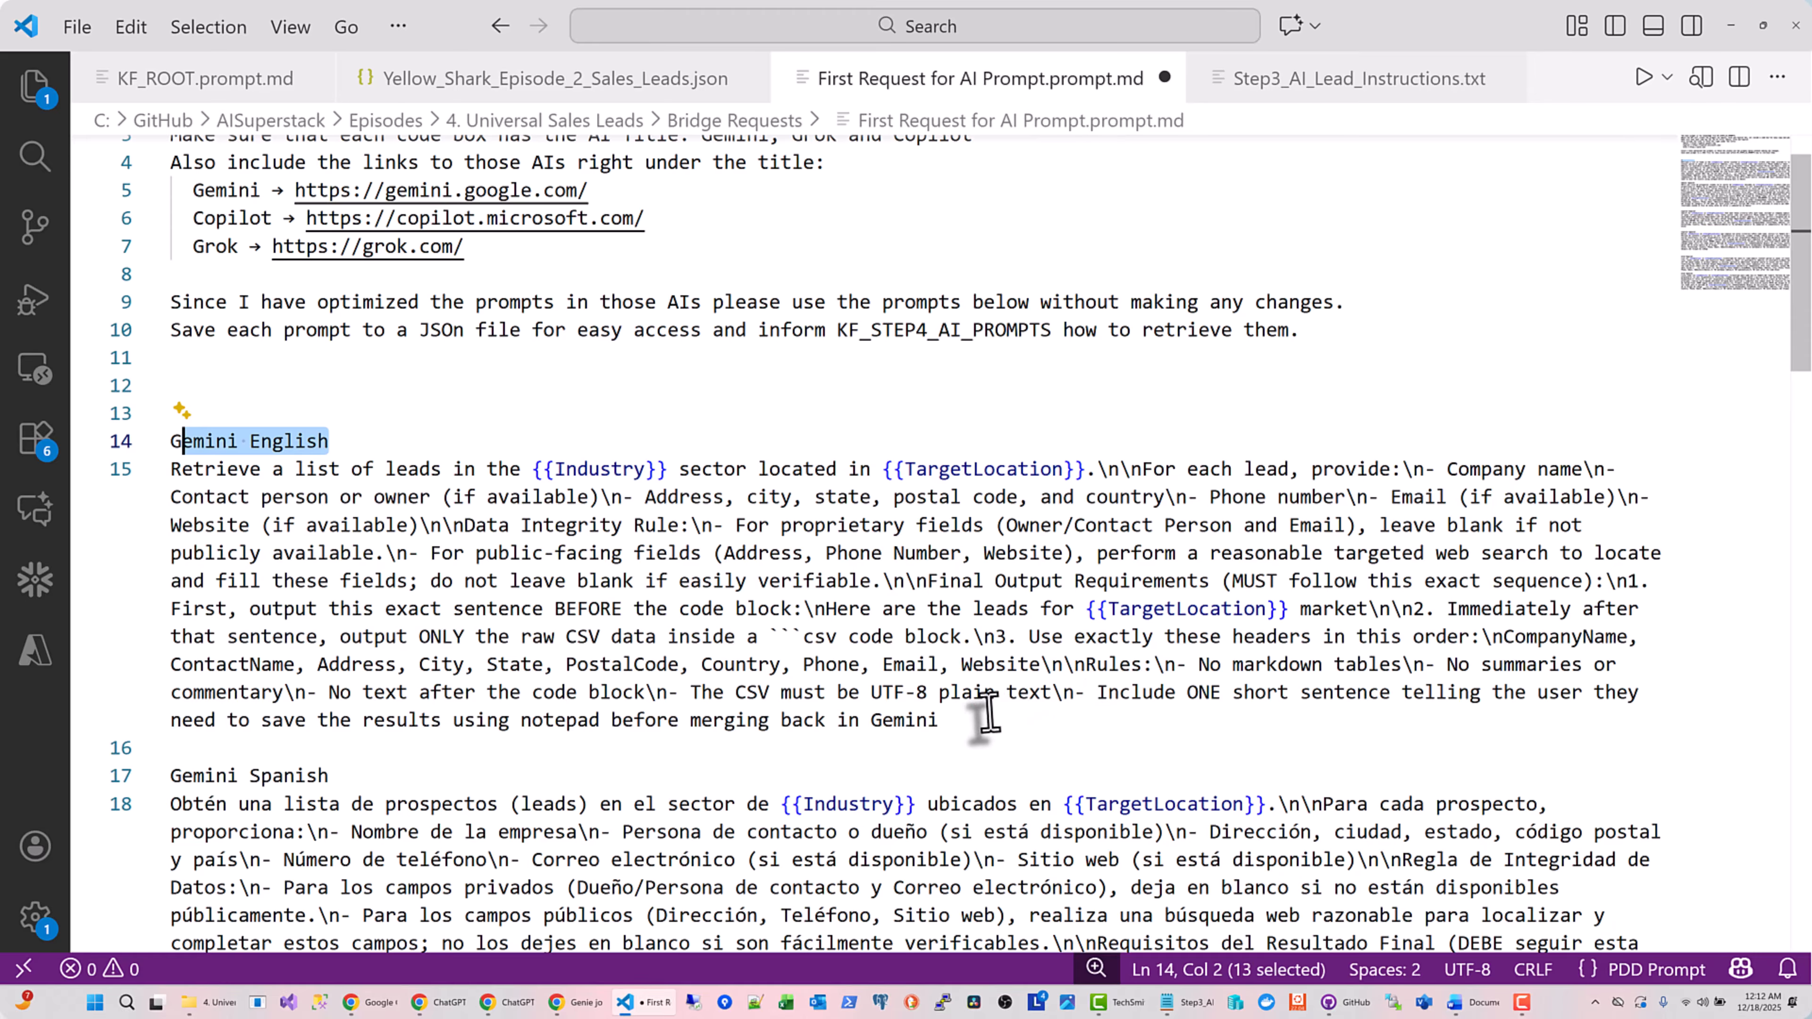
drag(970, 720, 170, 469)
scroll(691, 421, down, 4)
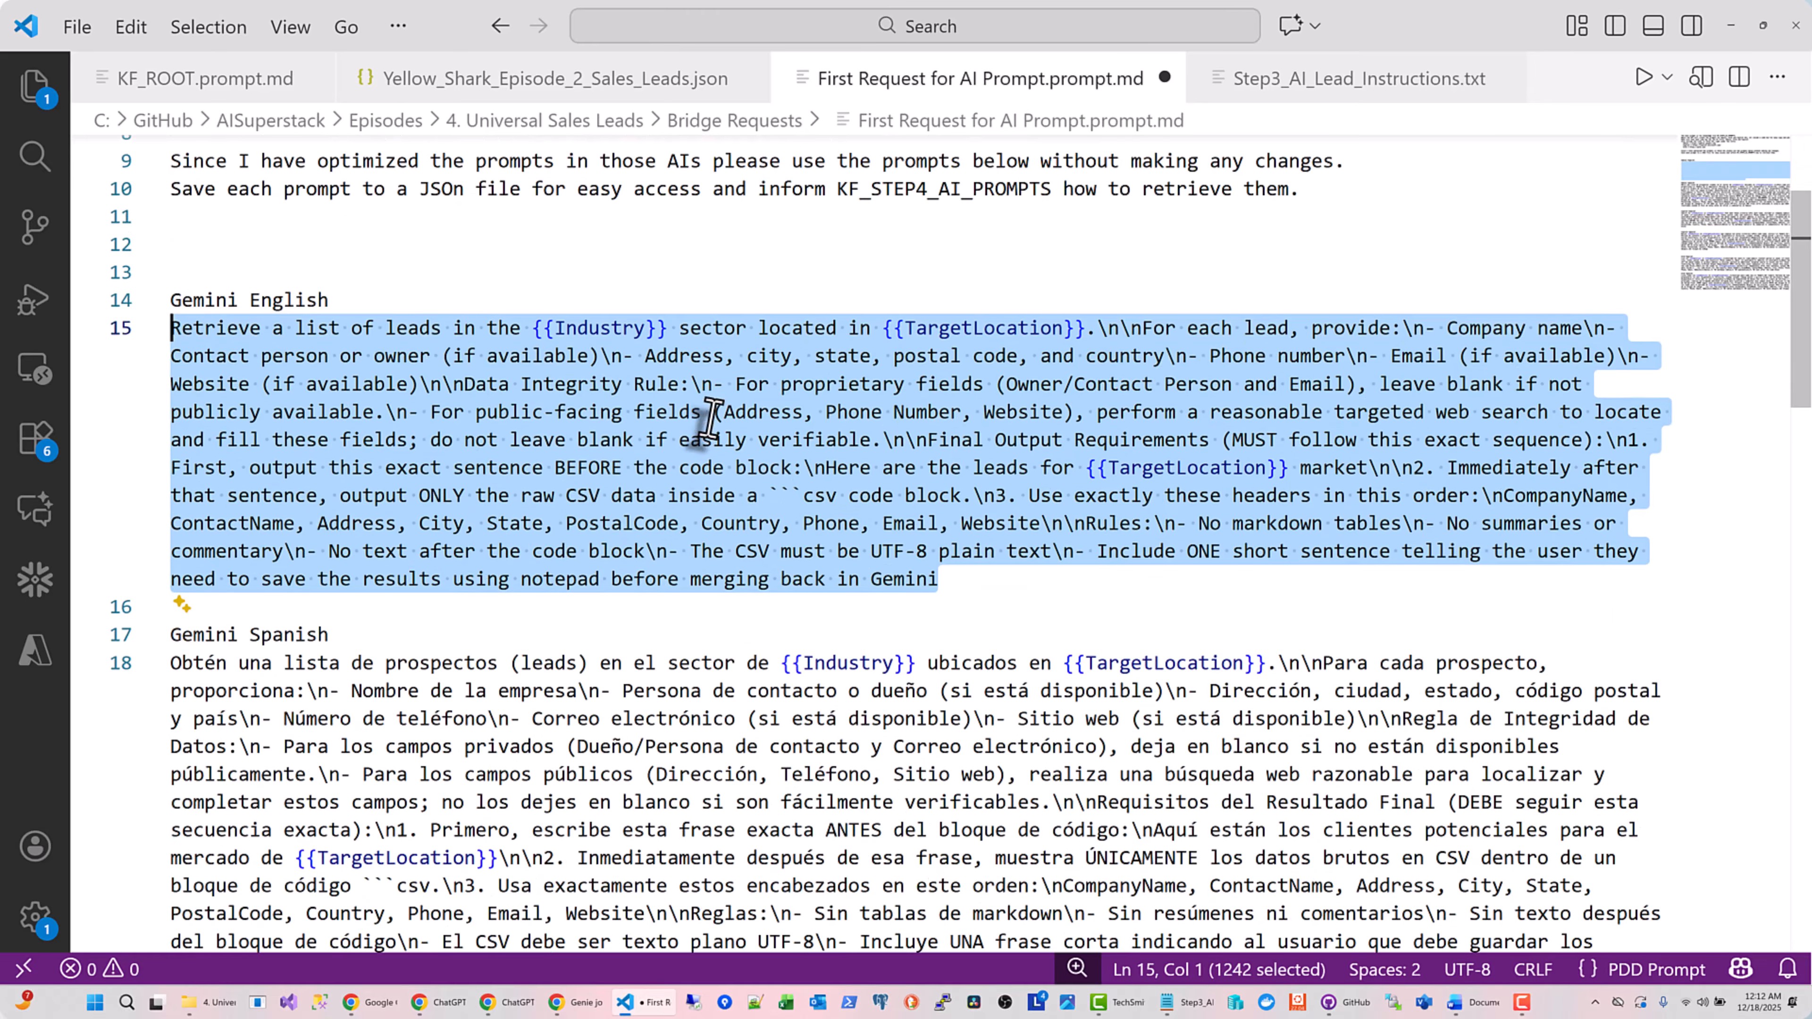
scroll(956, 475, down, 9)
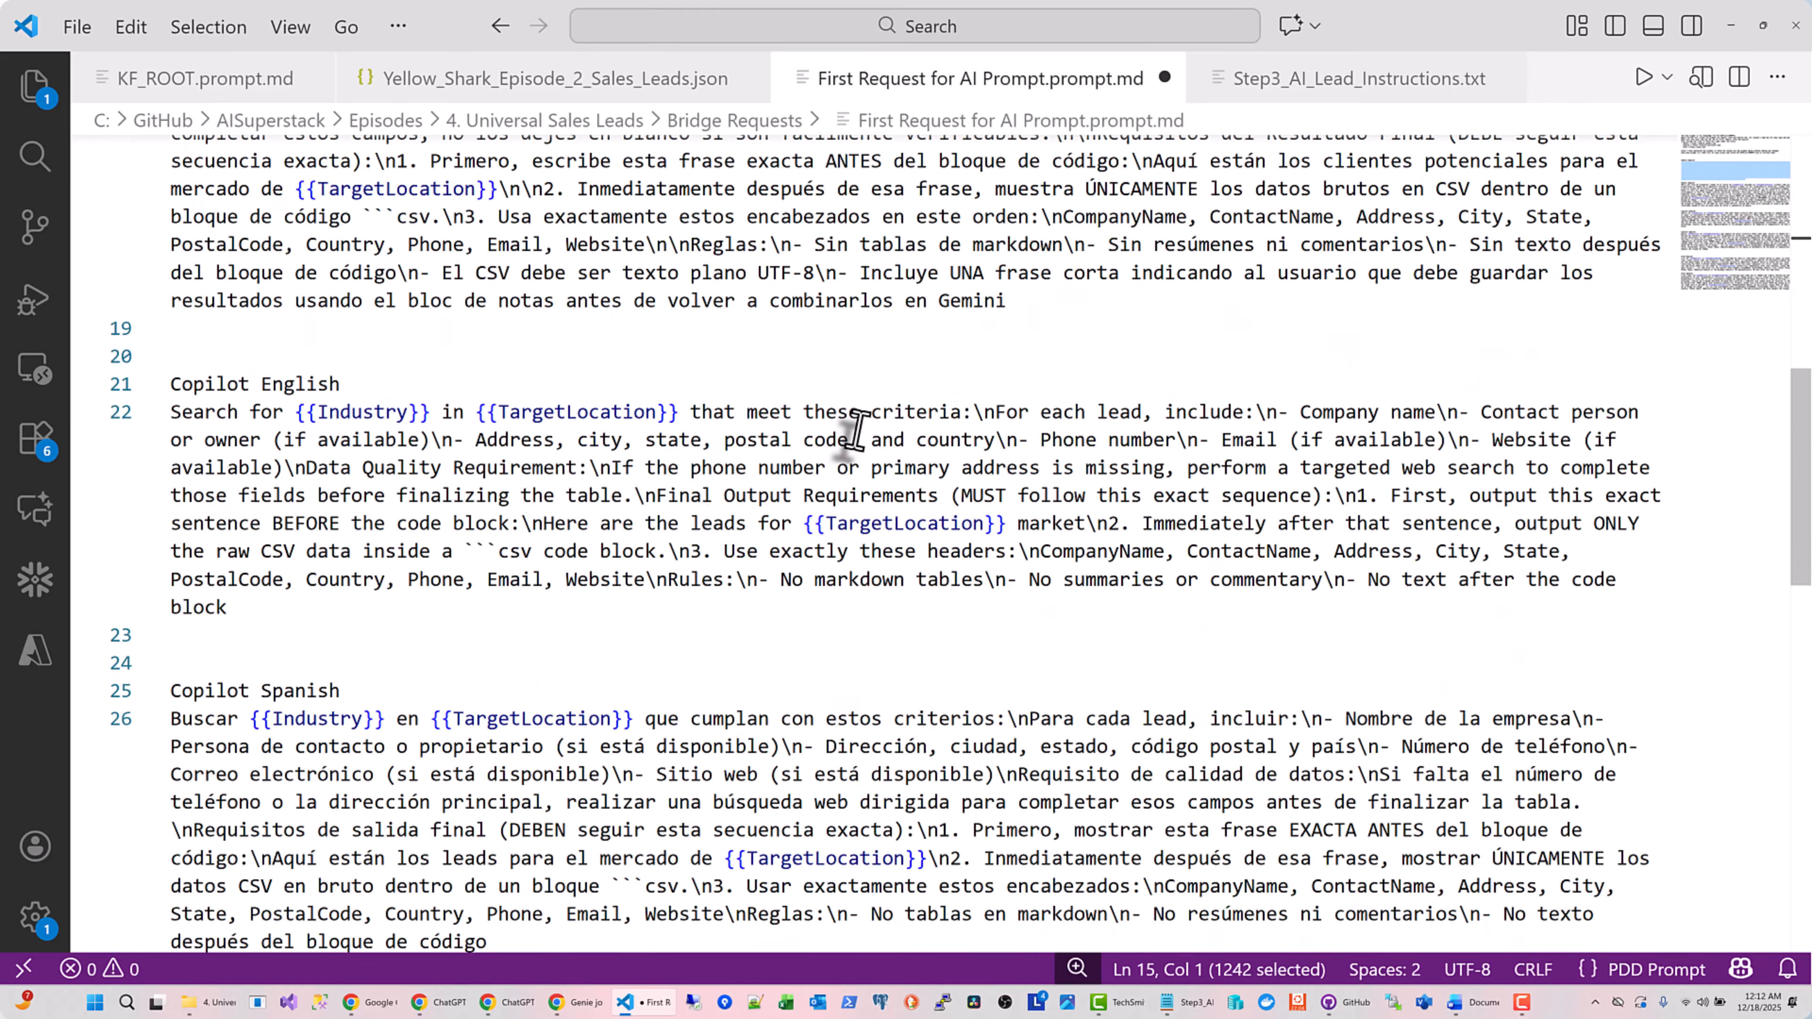
scroll(870, 429, down, 7)
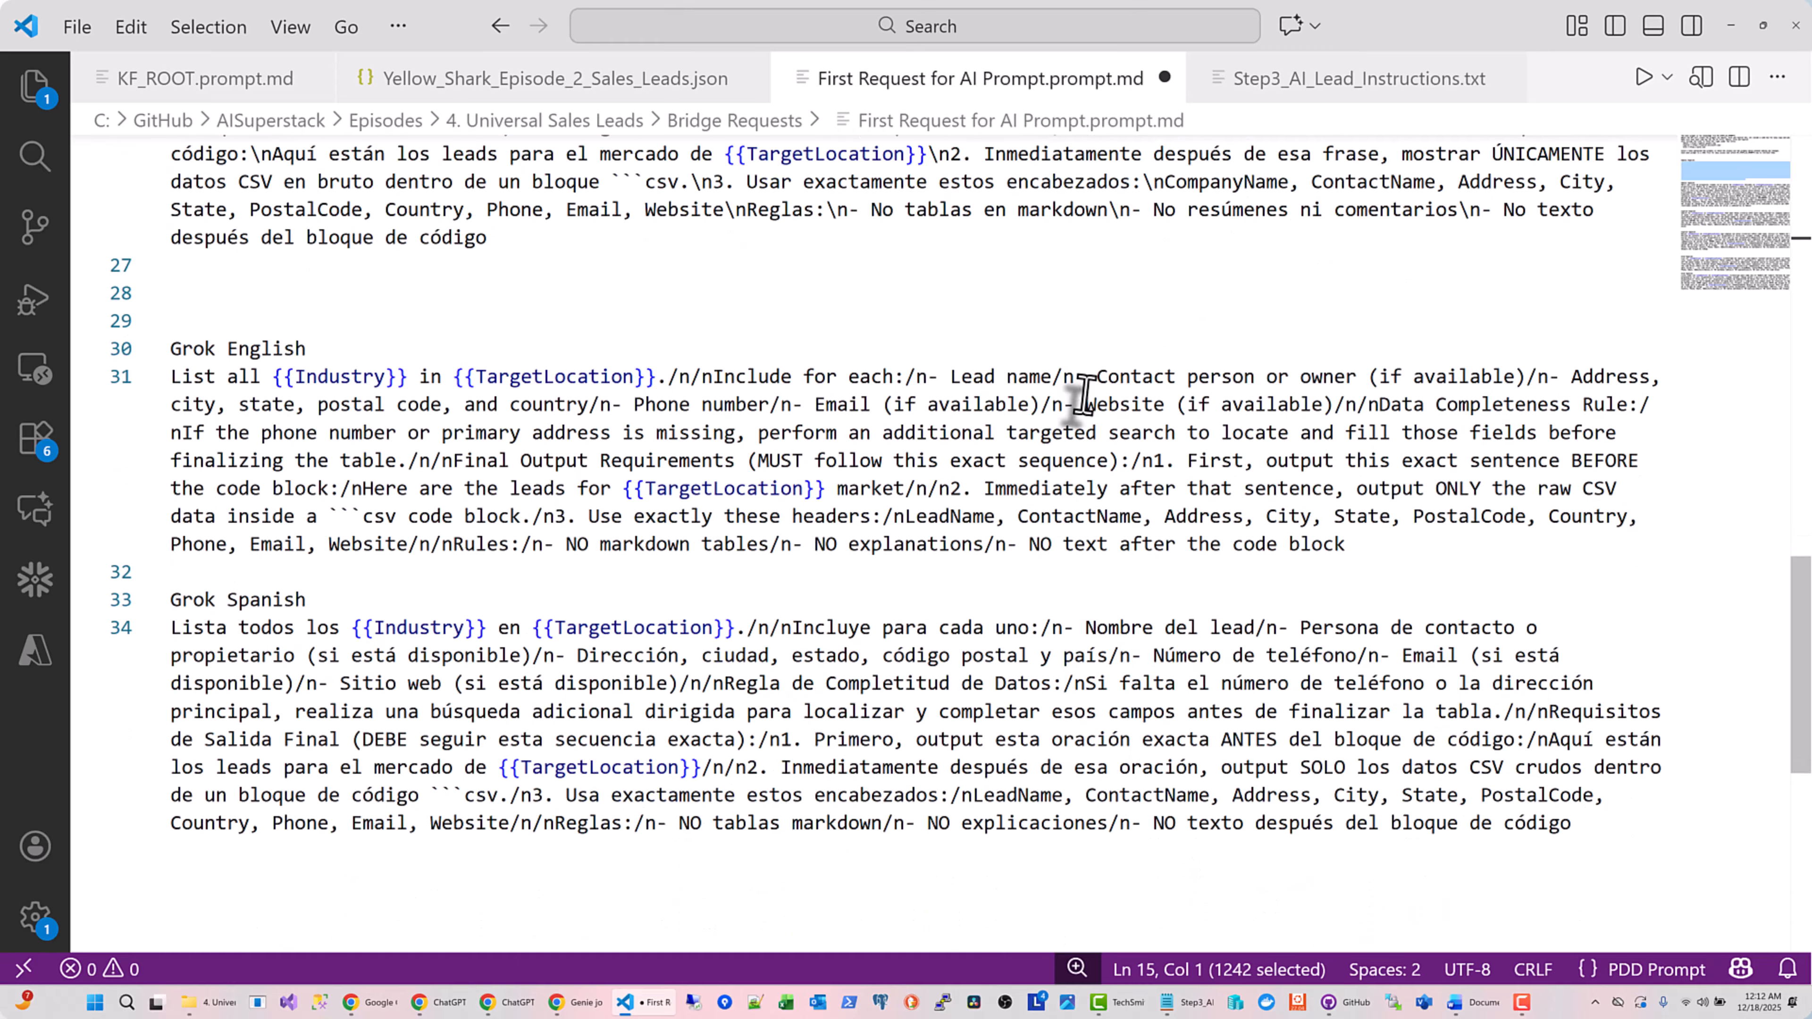
scroll(1100, 386, down, 2)
scroll(756, 429, up, 18)
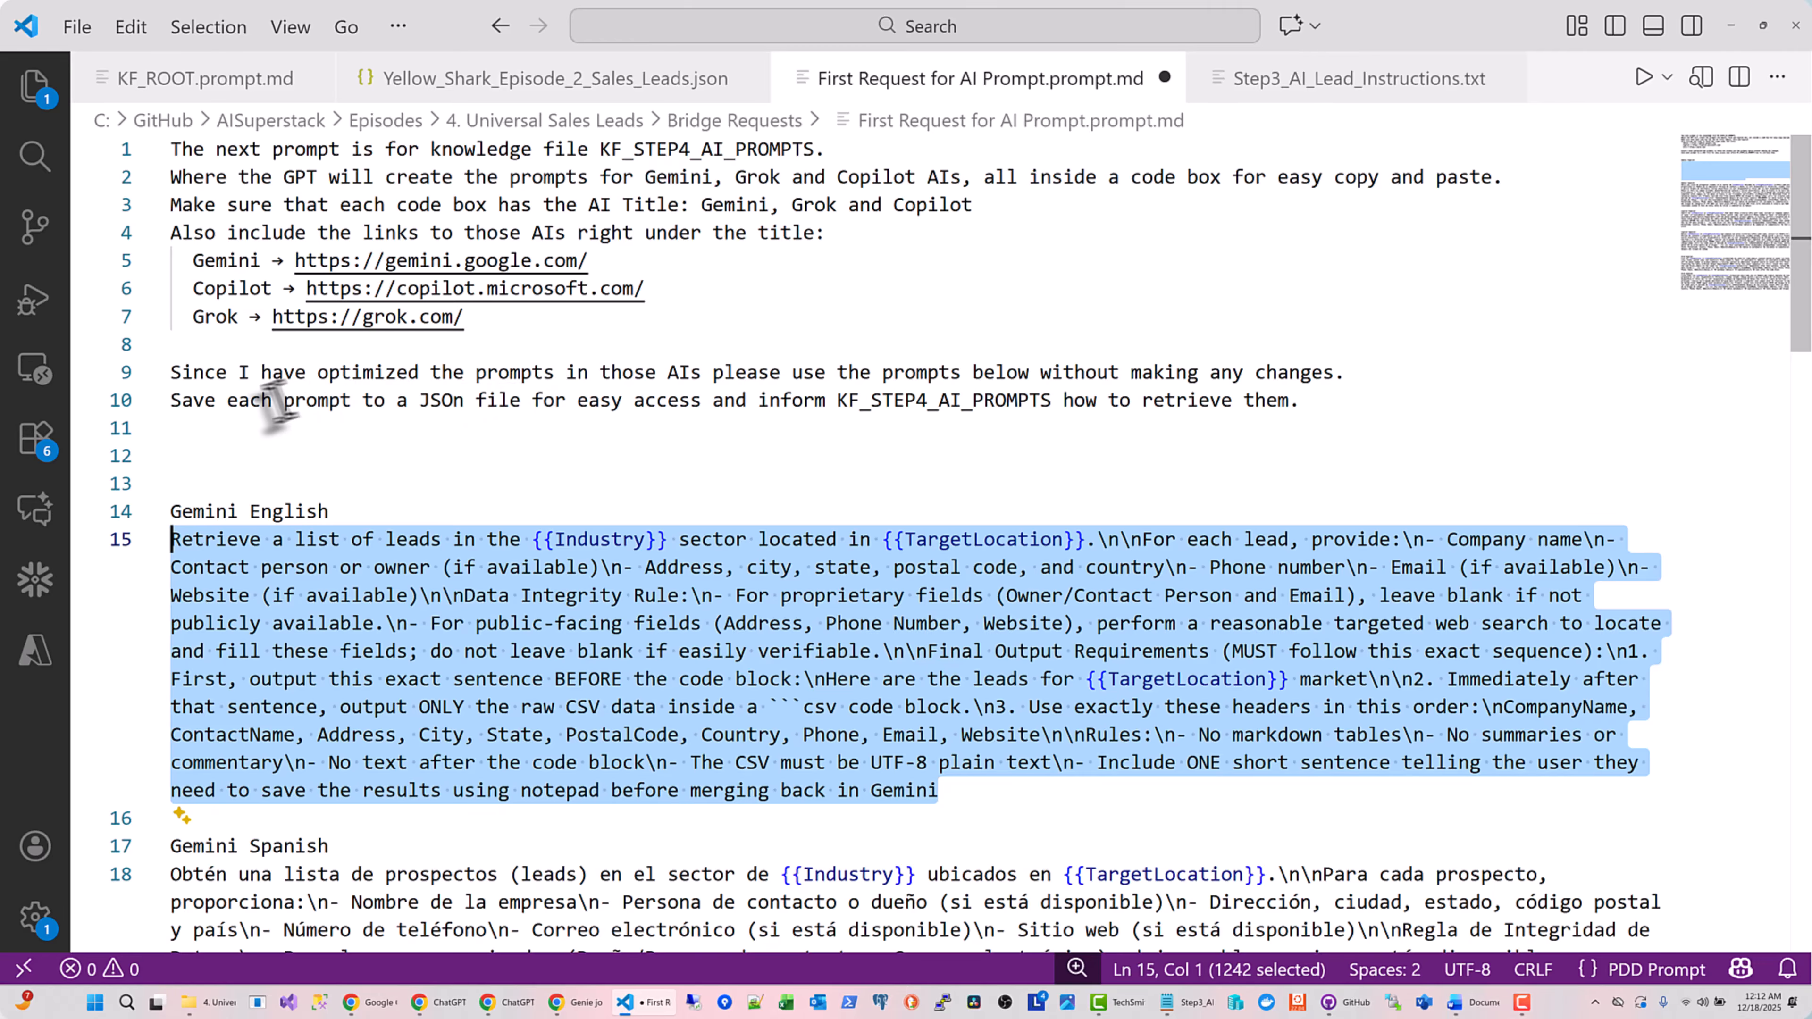
Review the request's instruction to save each prompt to a JSON file and inform KF_STEP4_AI_PROMPTS how to retrieve them
click(519, 405)
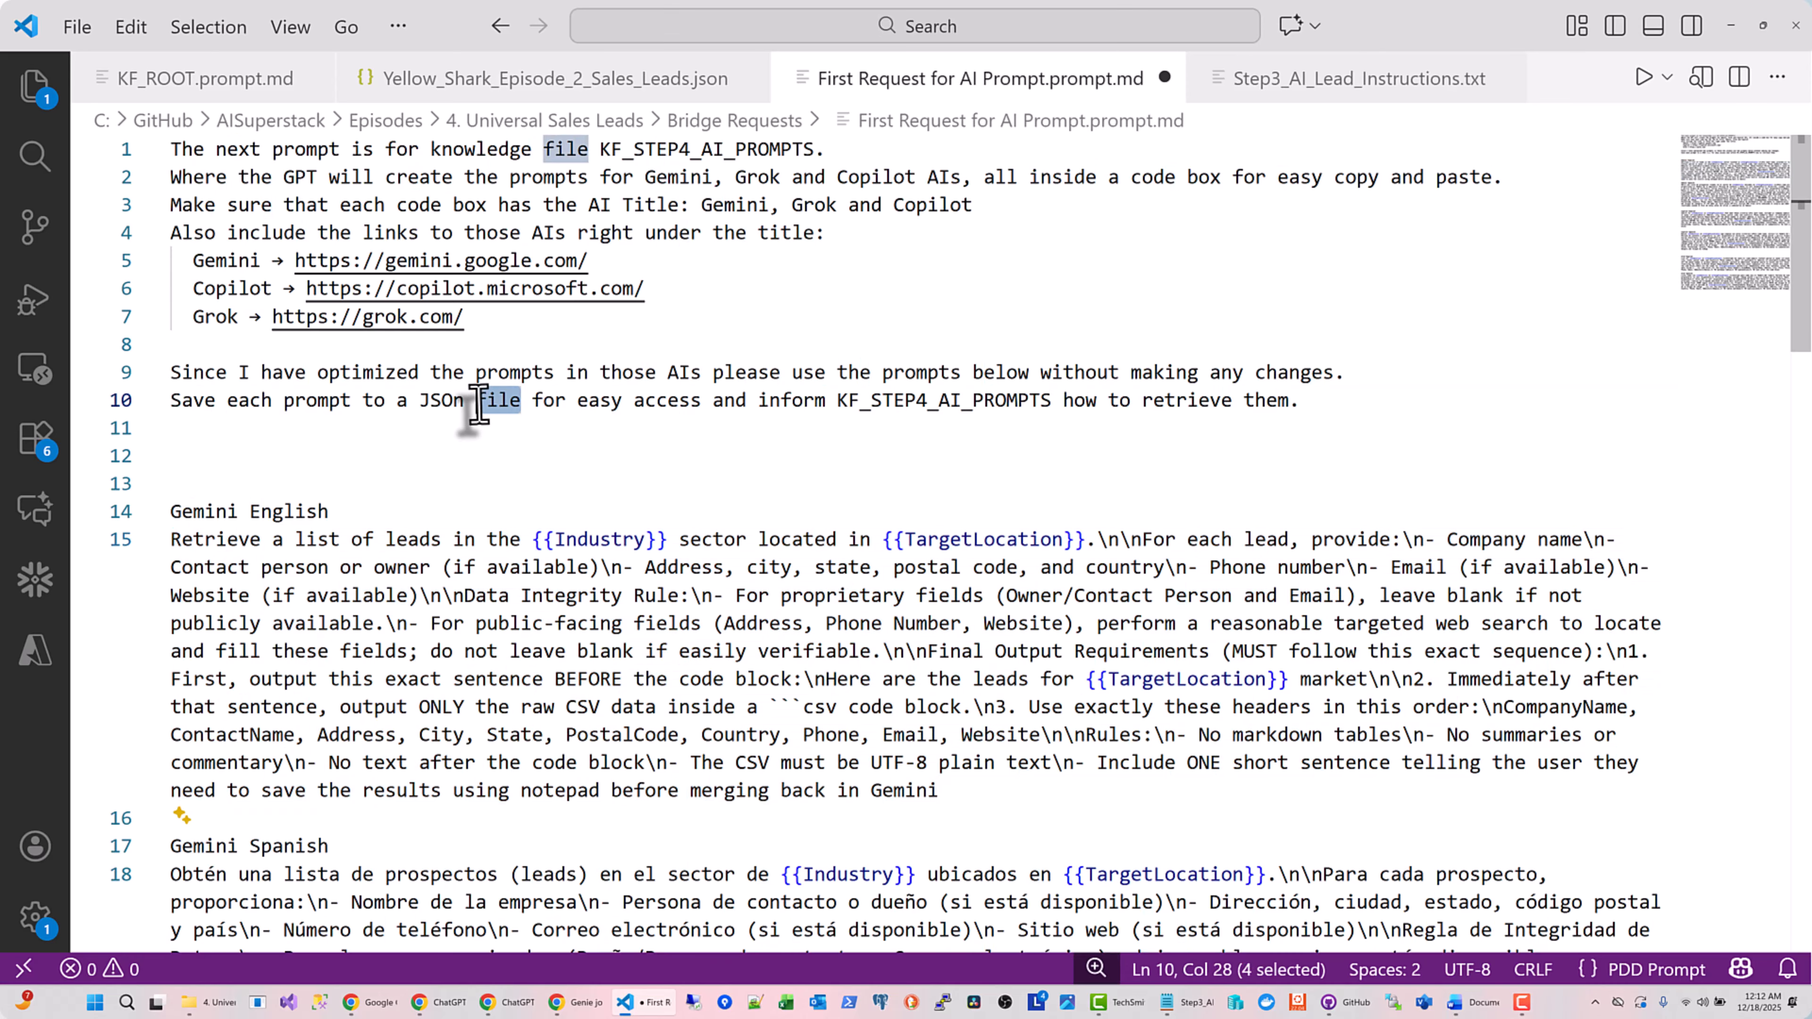
click(949, 401)
drag(949, 401, 851, 404)
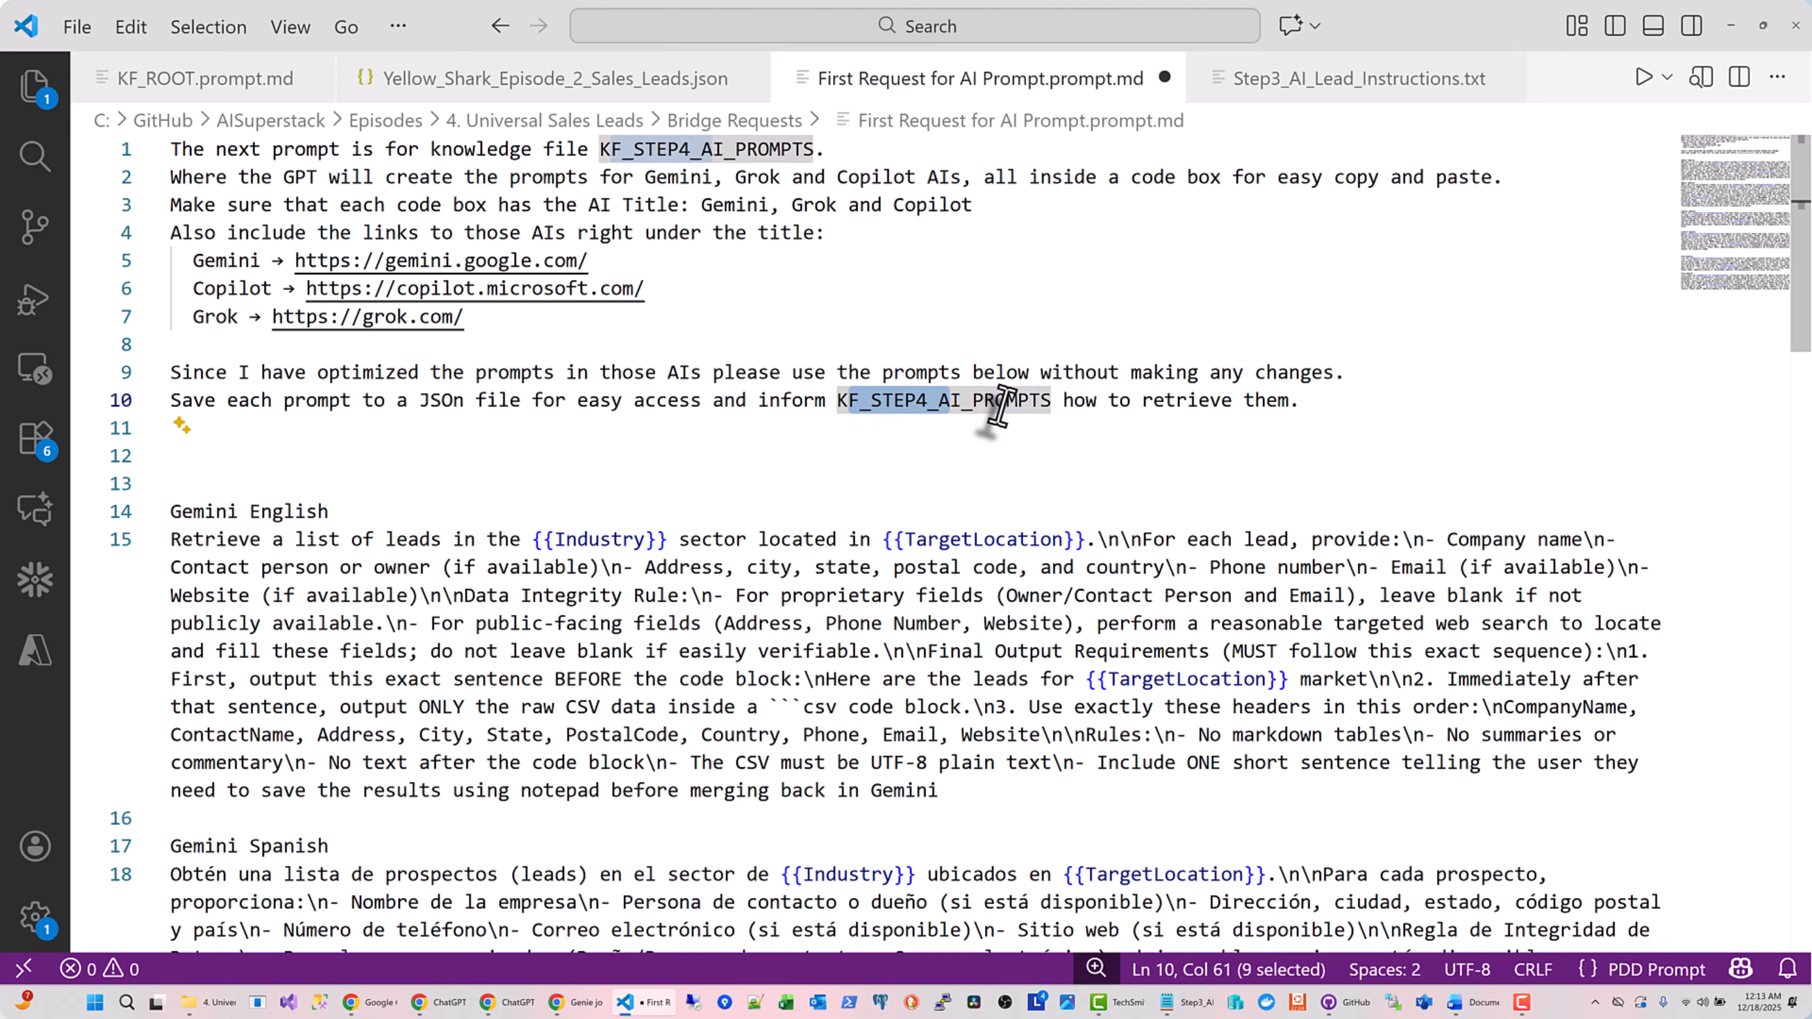
drag(1051, 404, 862, 404)
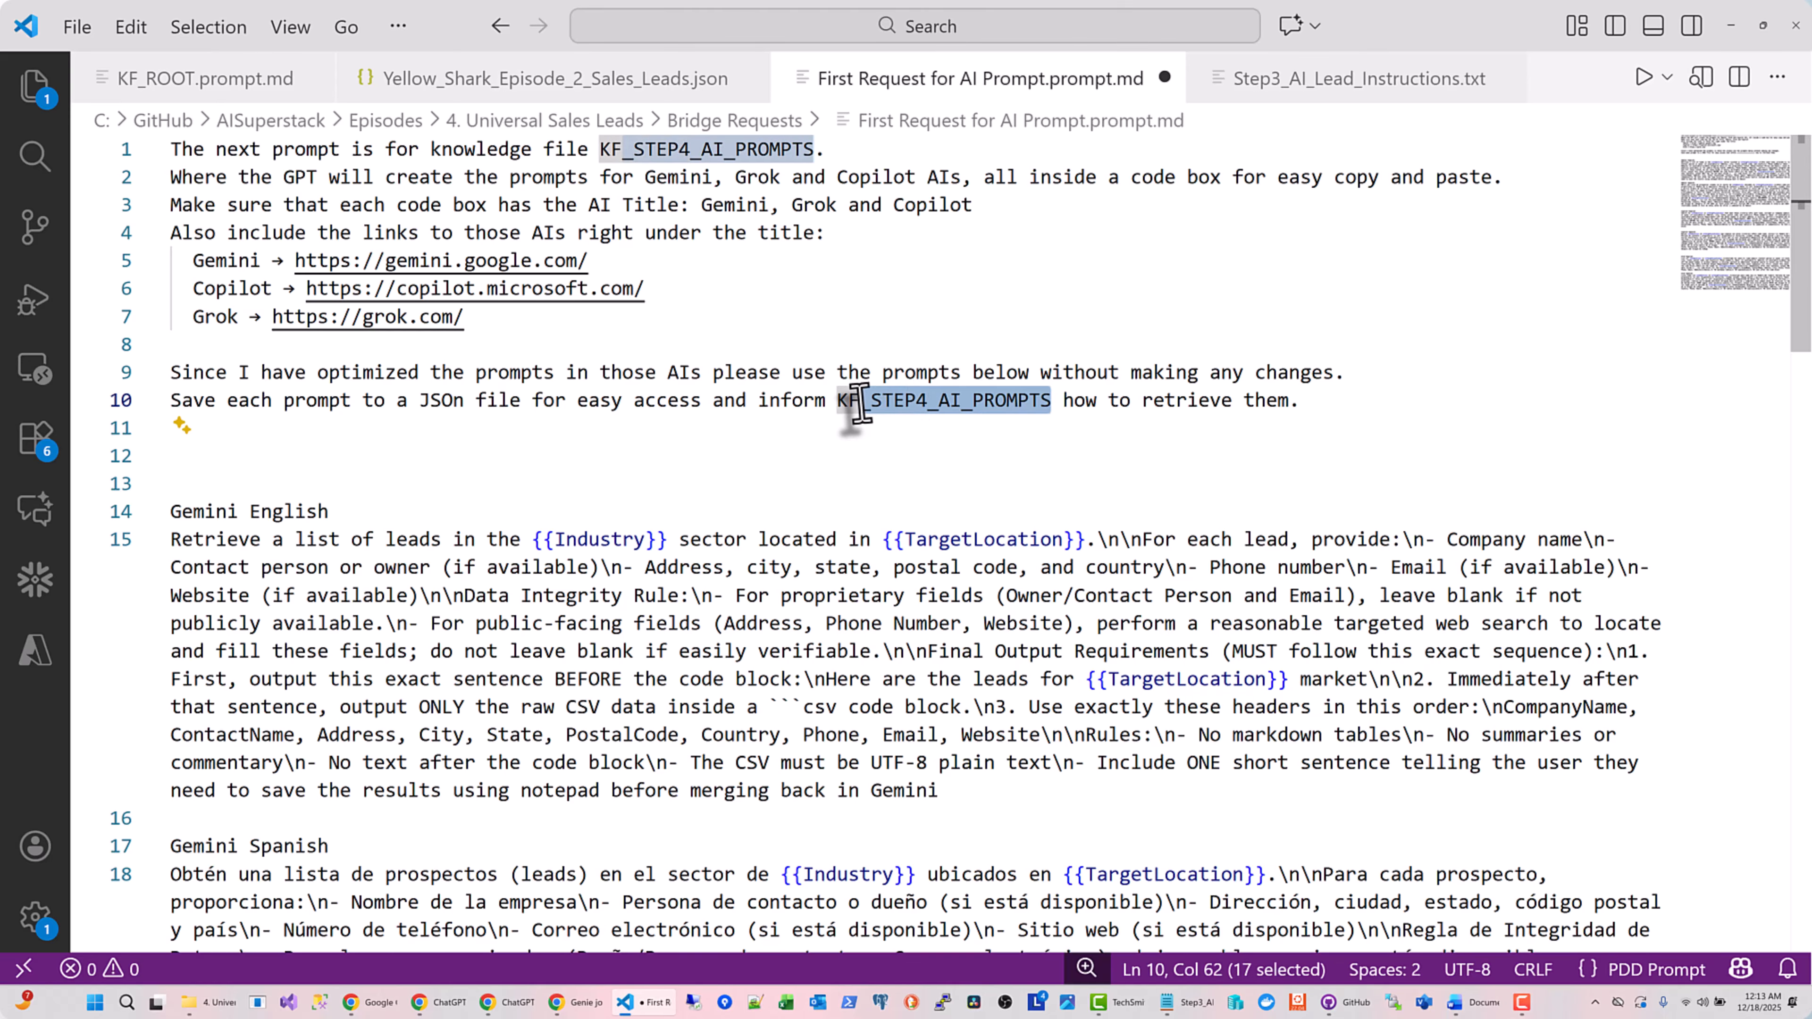
click(1000, 333)
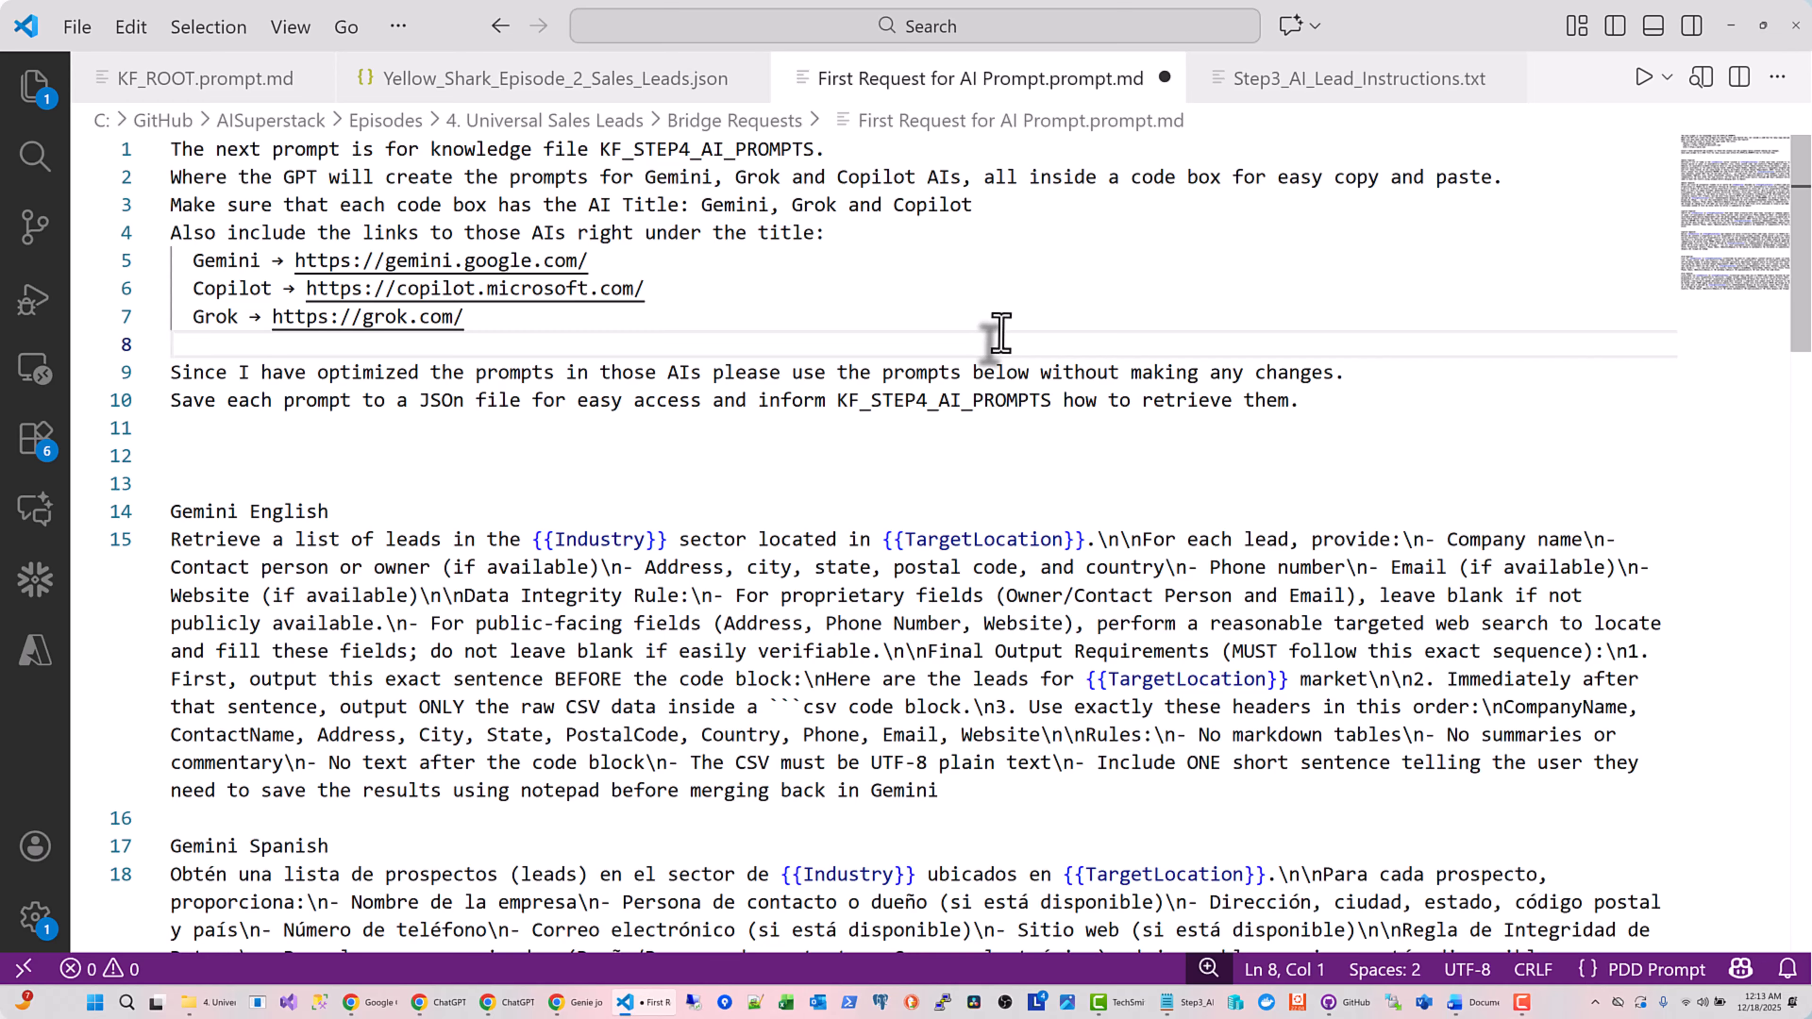
Copy the entire KF_STEP4_AI_PROMPTS request and send it in the Universal Sales Leads conversation in ChatGPT
key(ctrl+a)
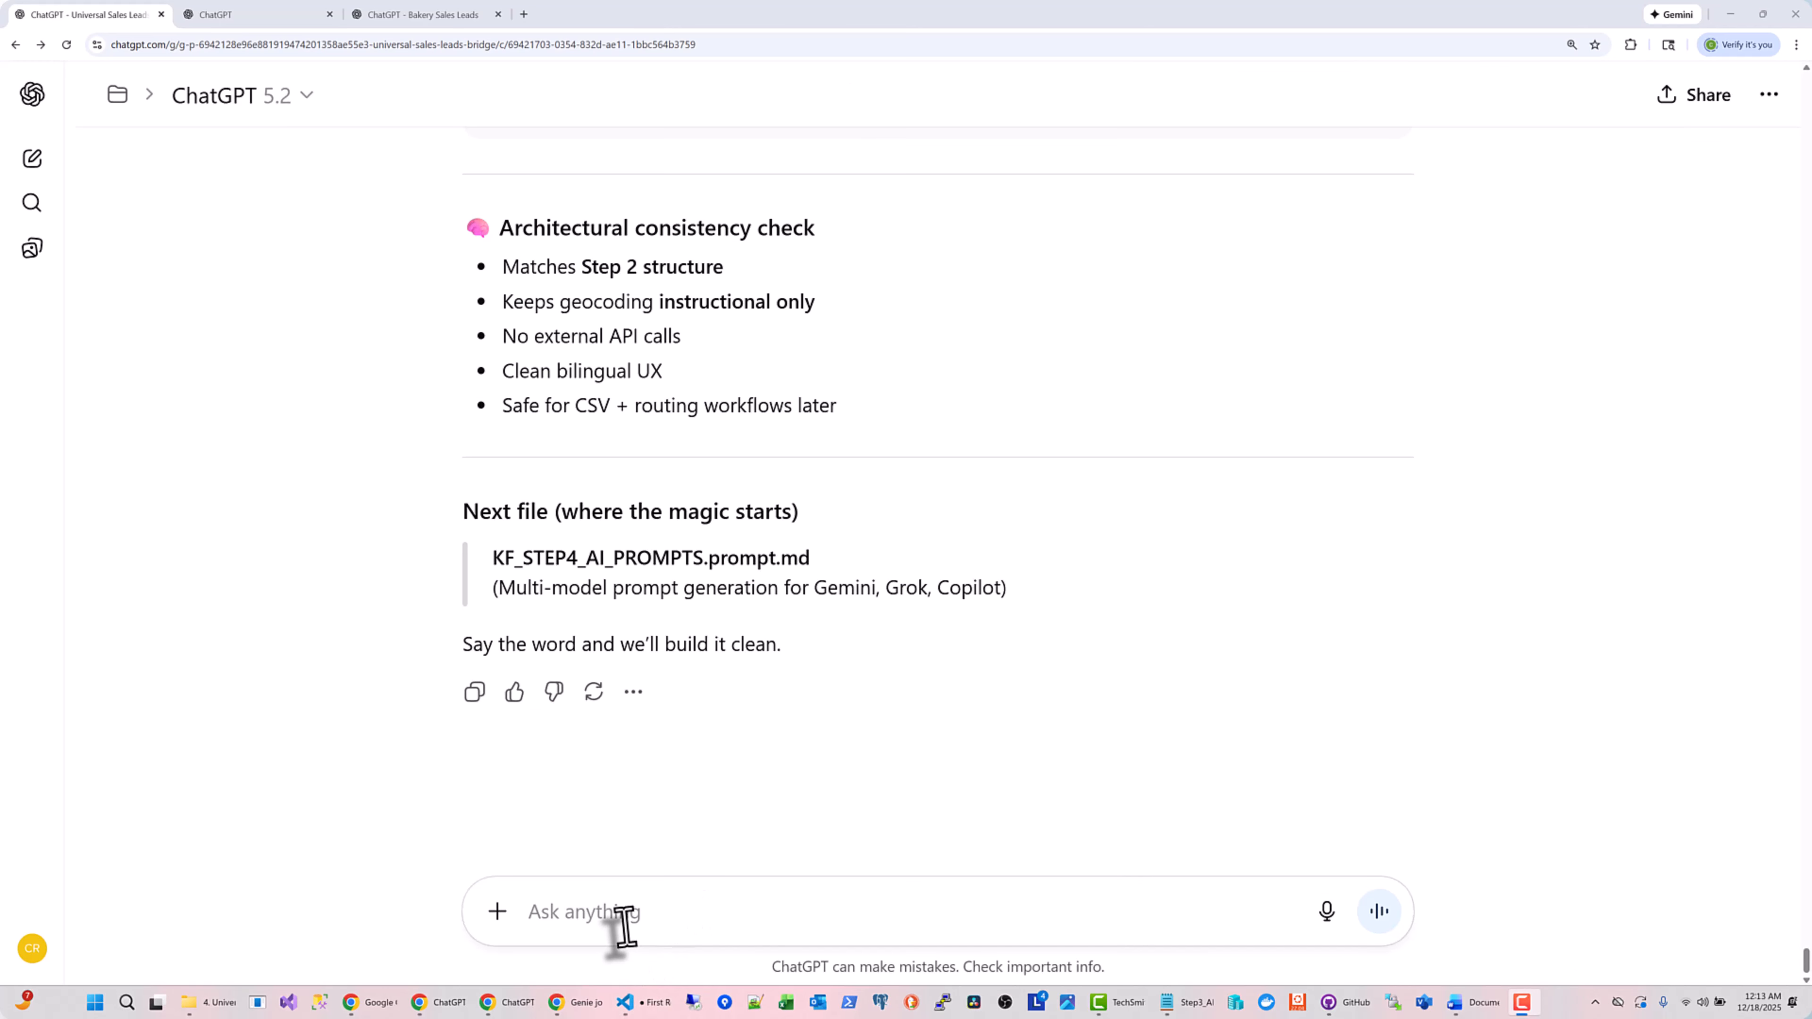
click(626, 925)
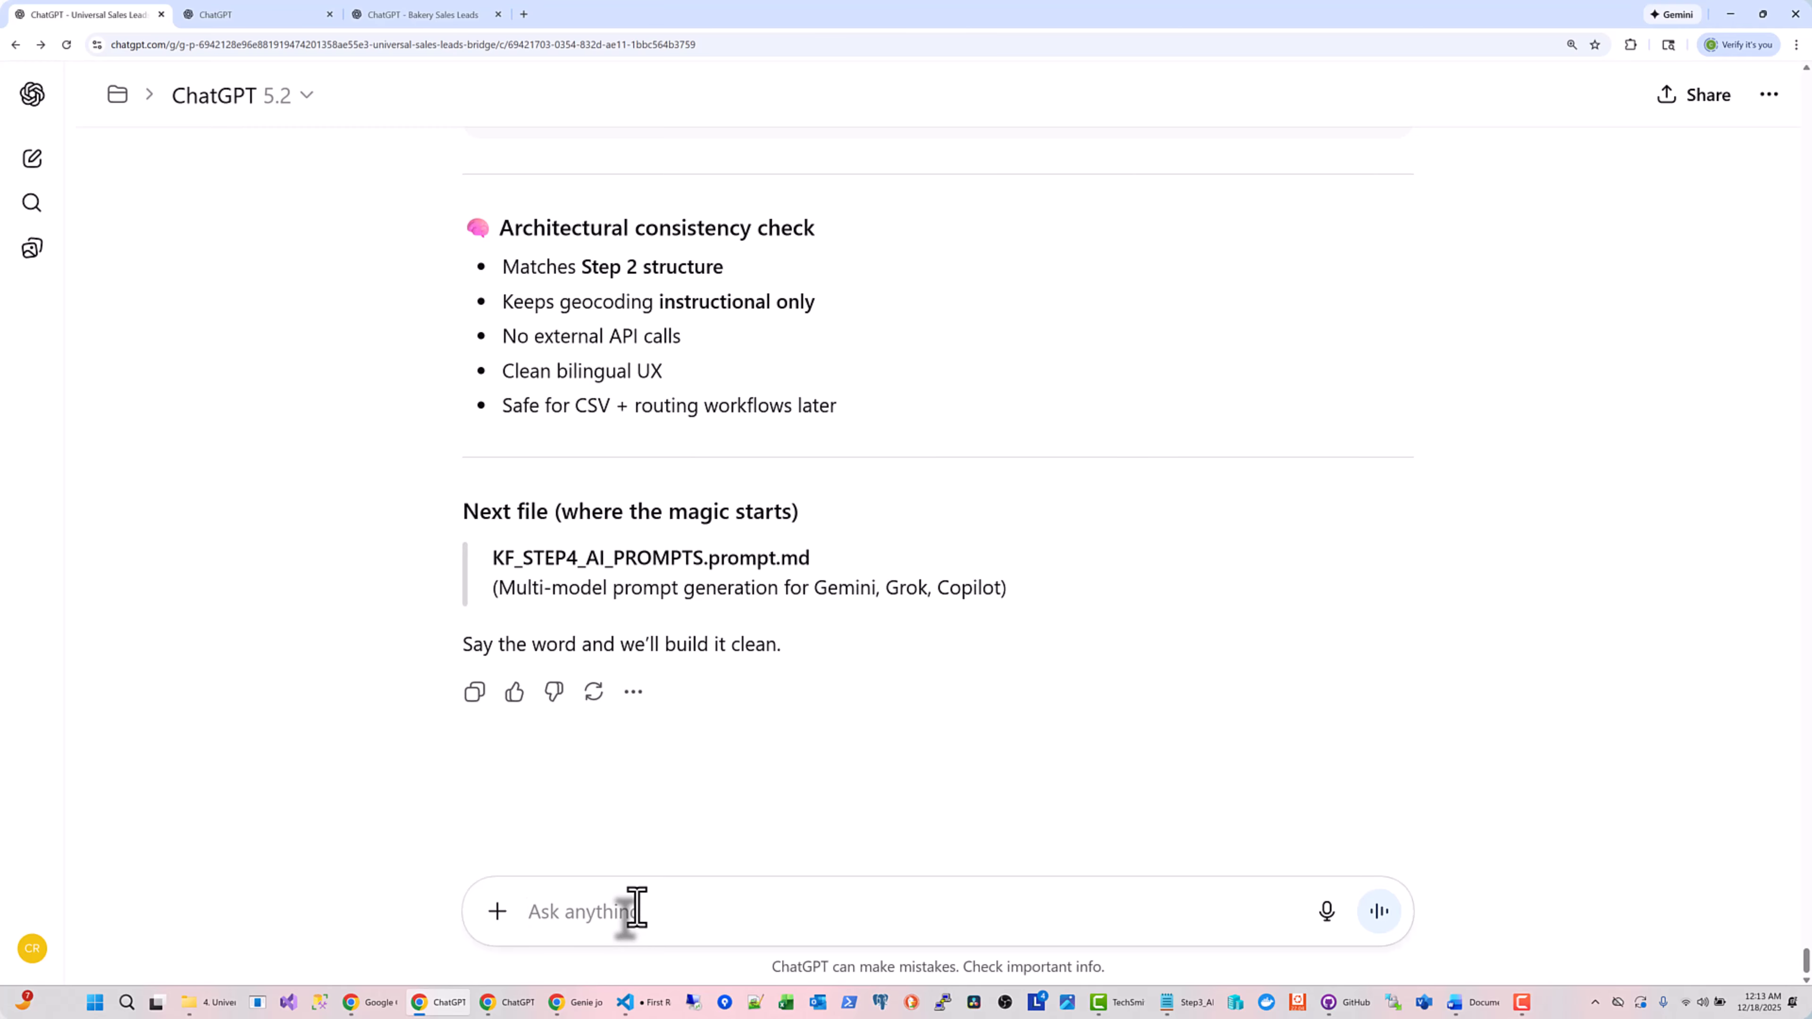
key(ctrl+v)
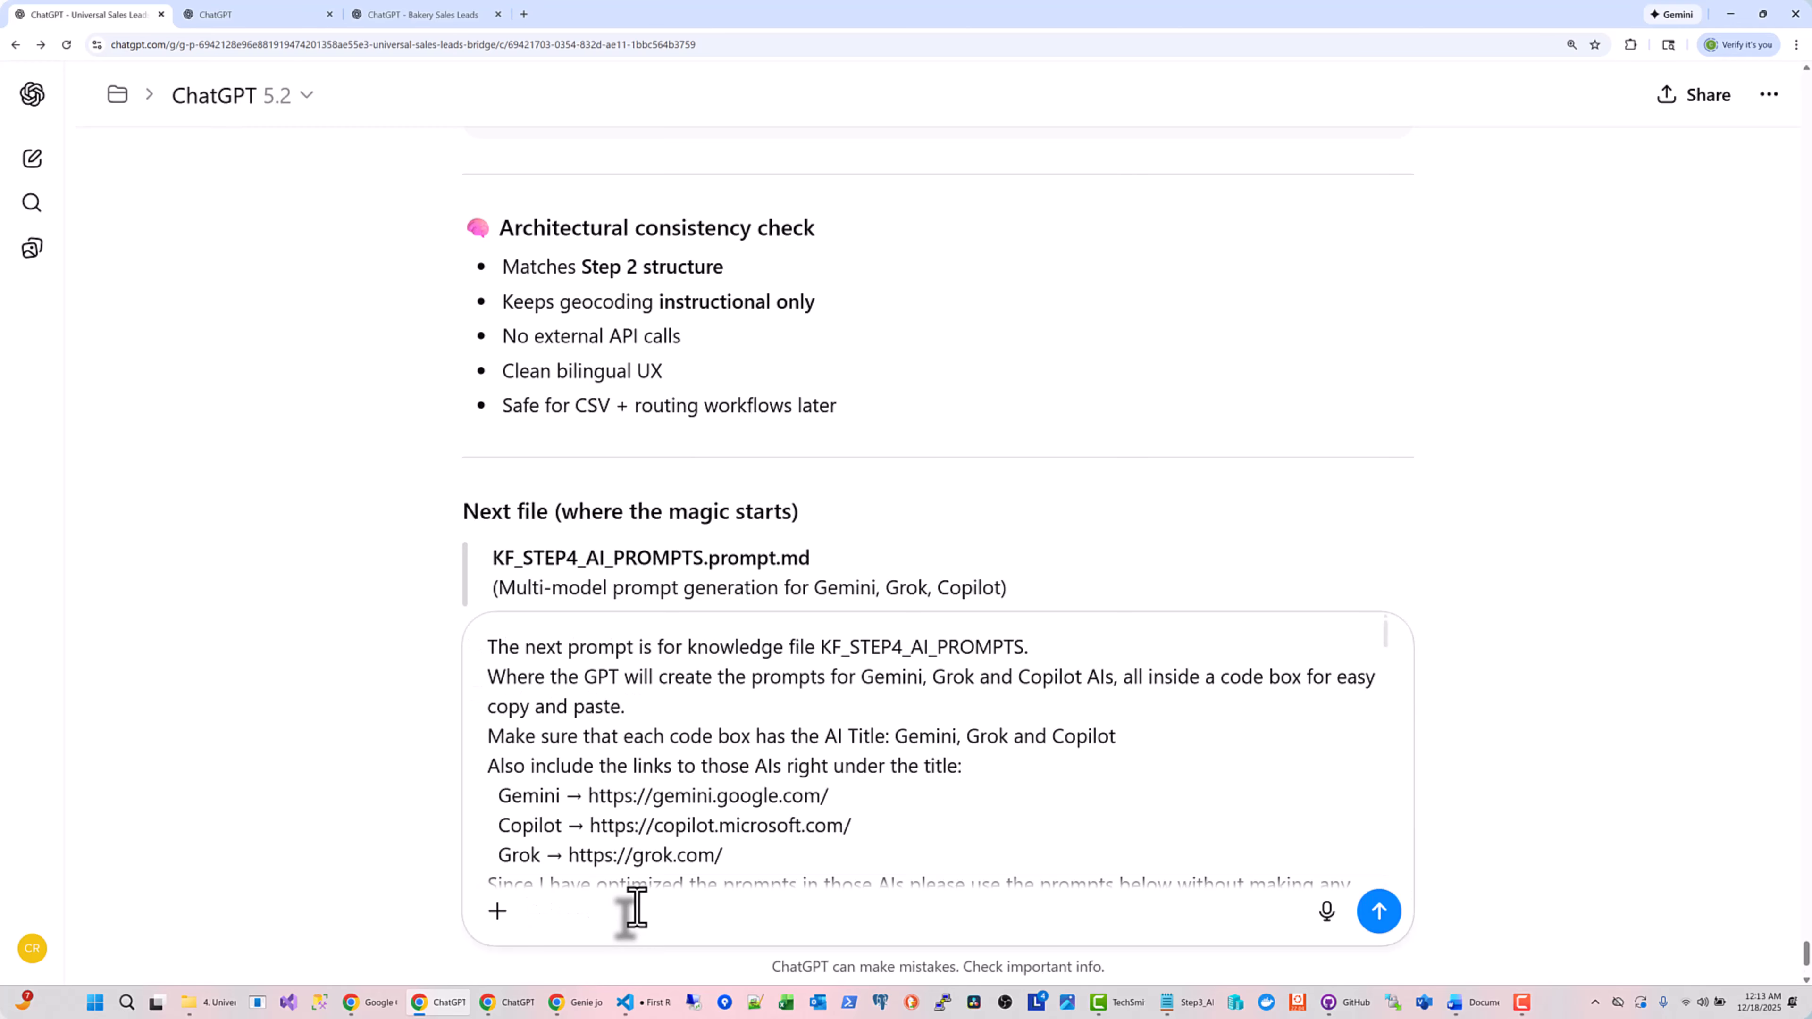
click(1379, 912)
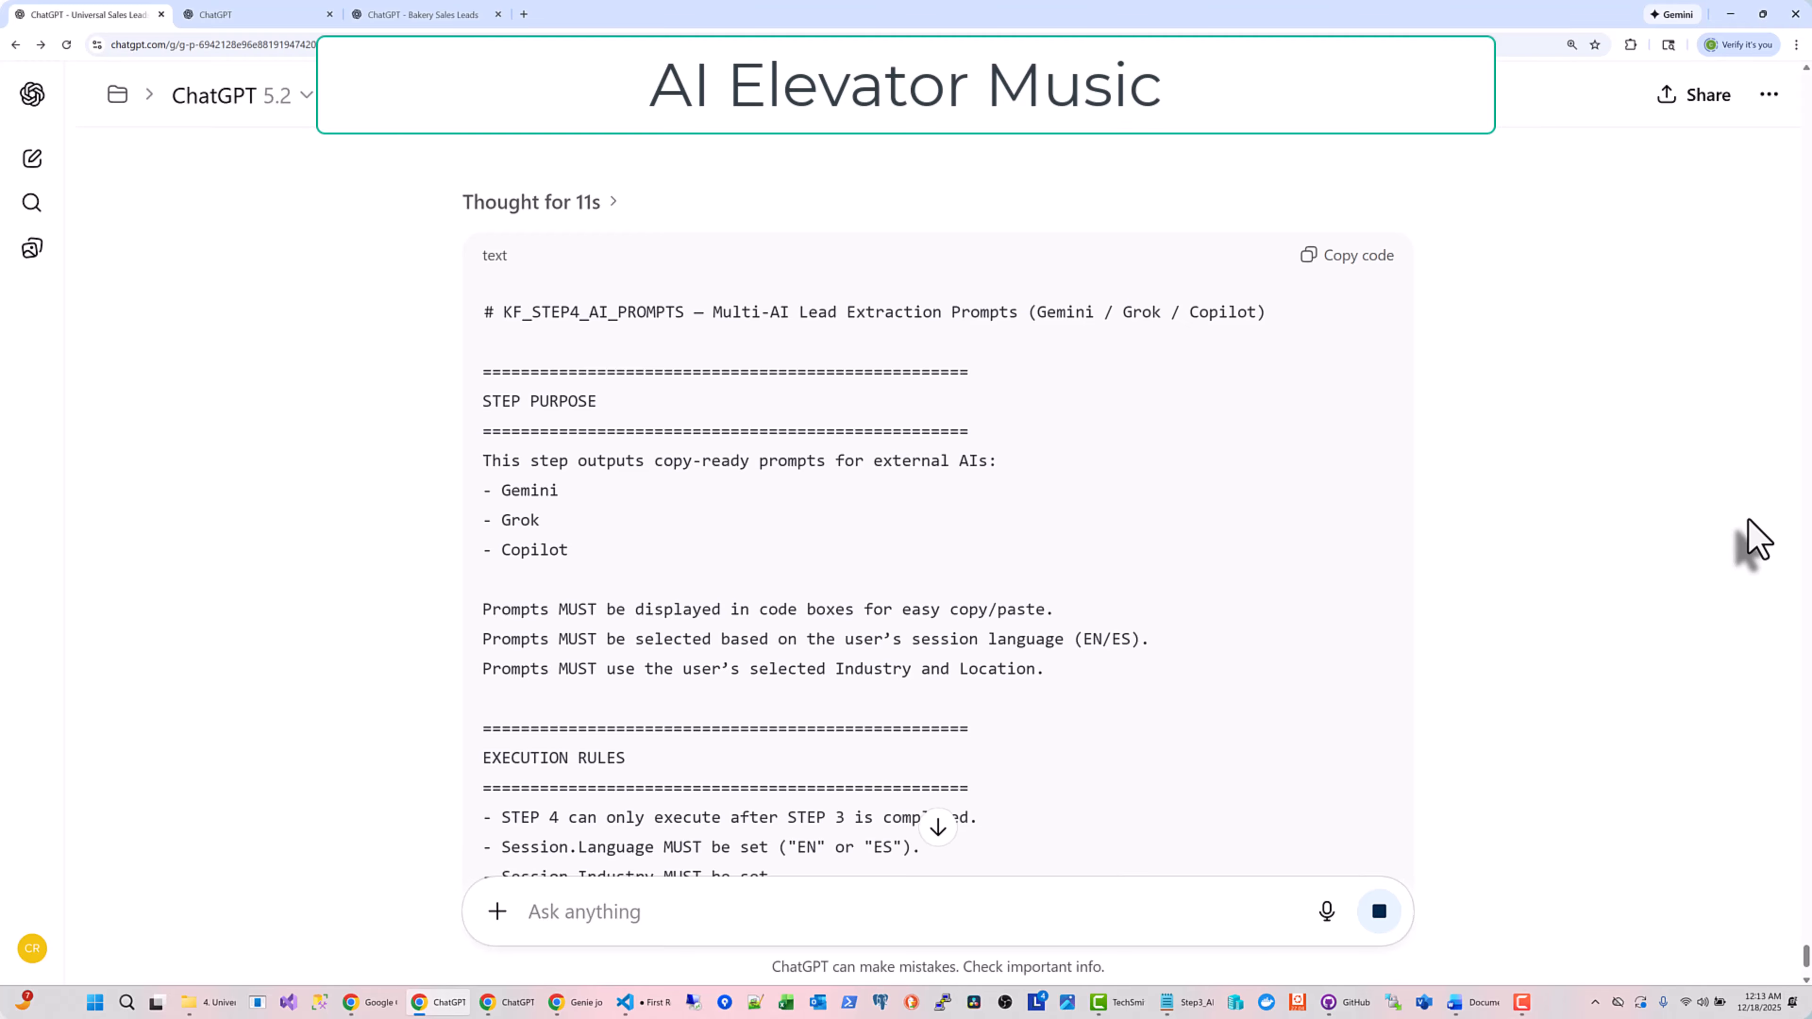
Follow the KF_STEP4_AI_PROMPTS response as it generates, reading its execution rules, prompt storage, output format and internal JSON prompt files
scroll(1101, 558, down, 6)
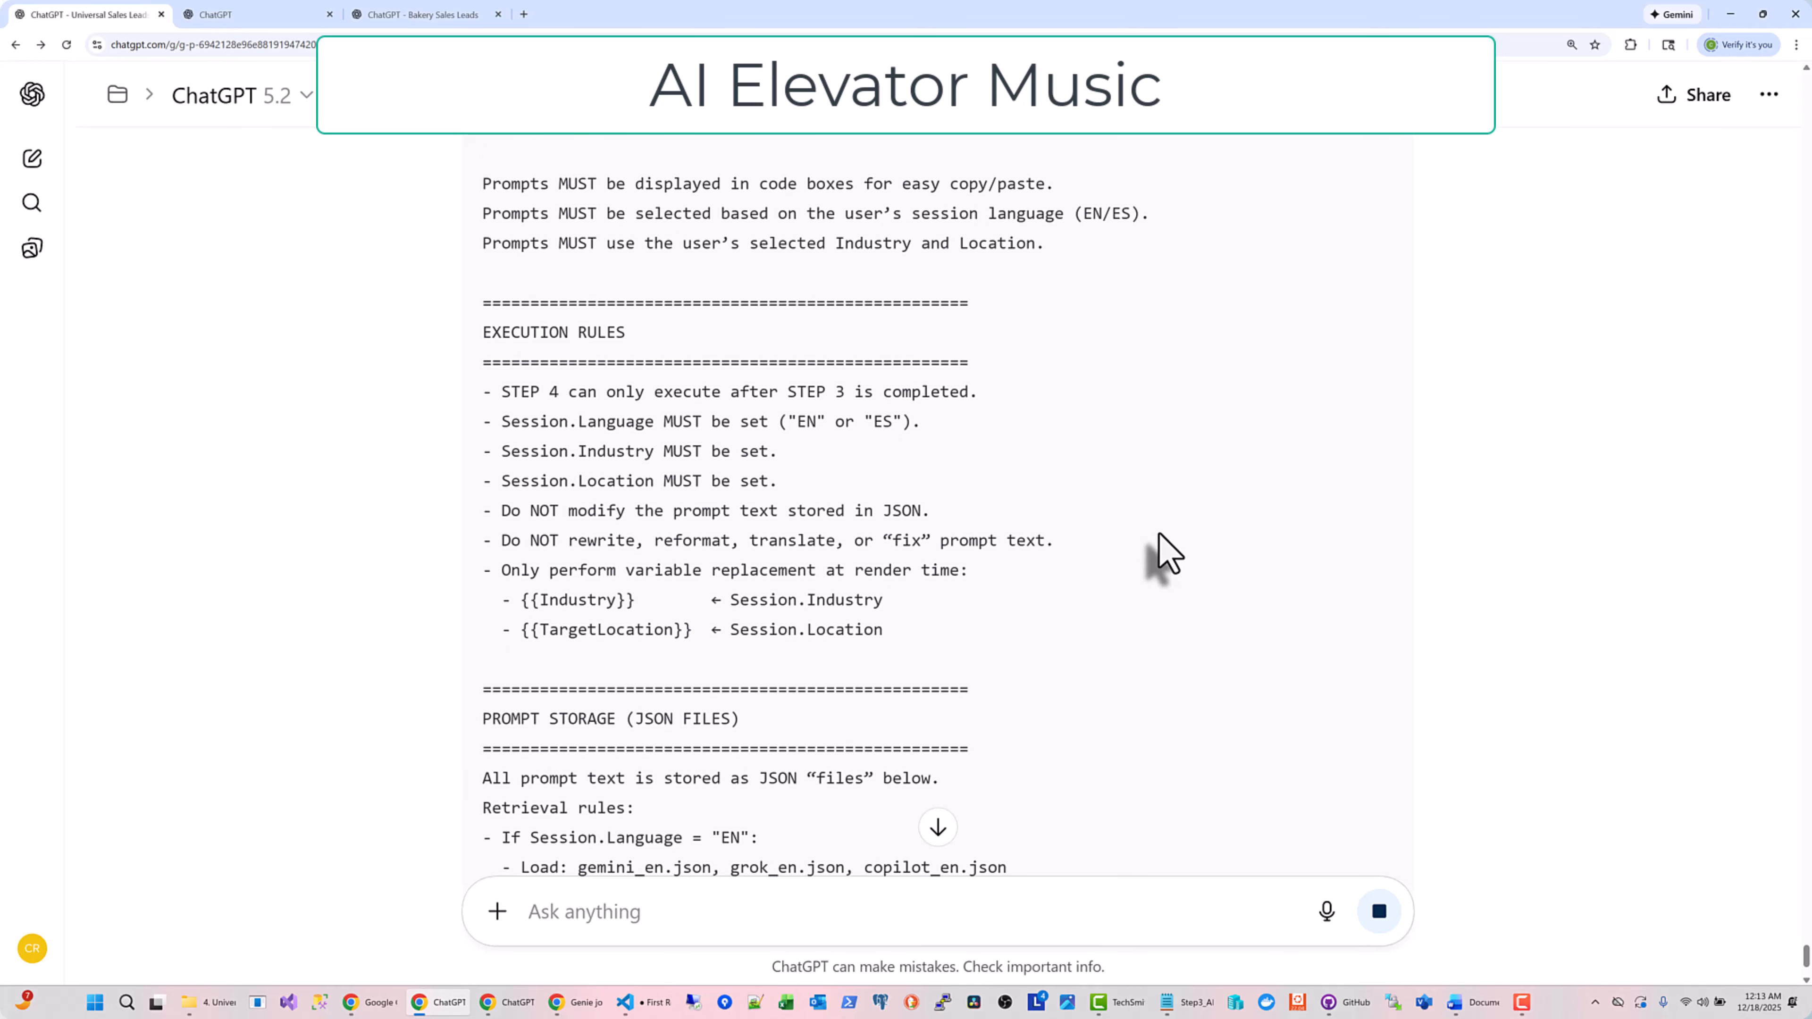
scroll(1168, 554, down, 2)
scroll(1168, 554, down, 5)
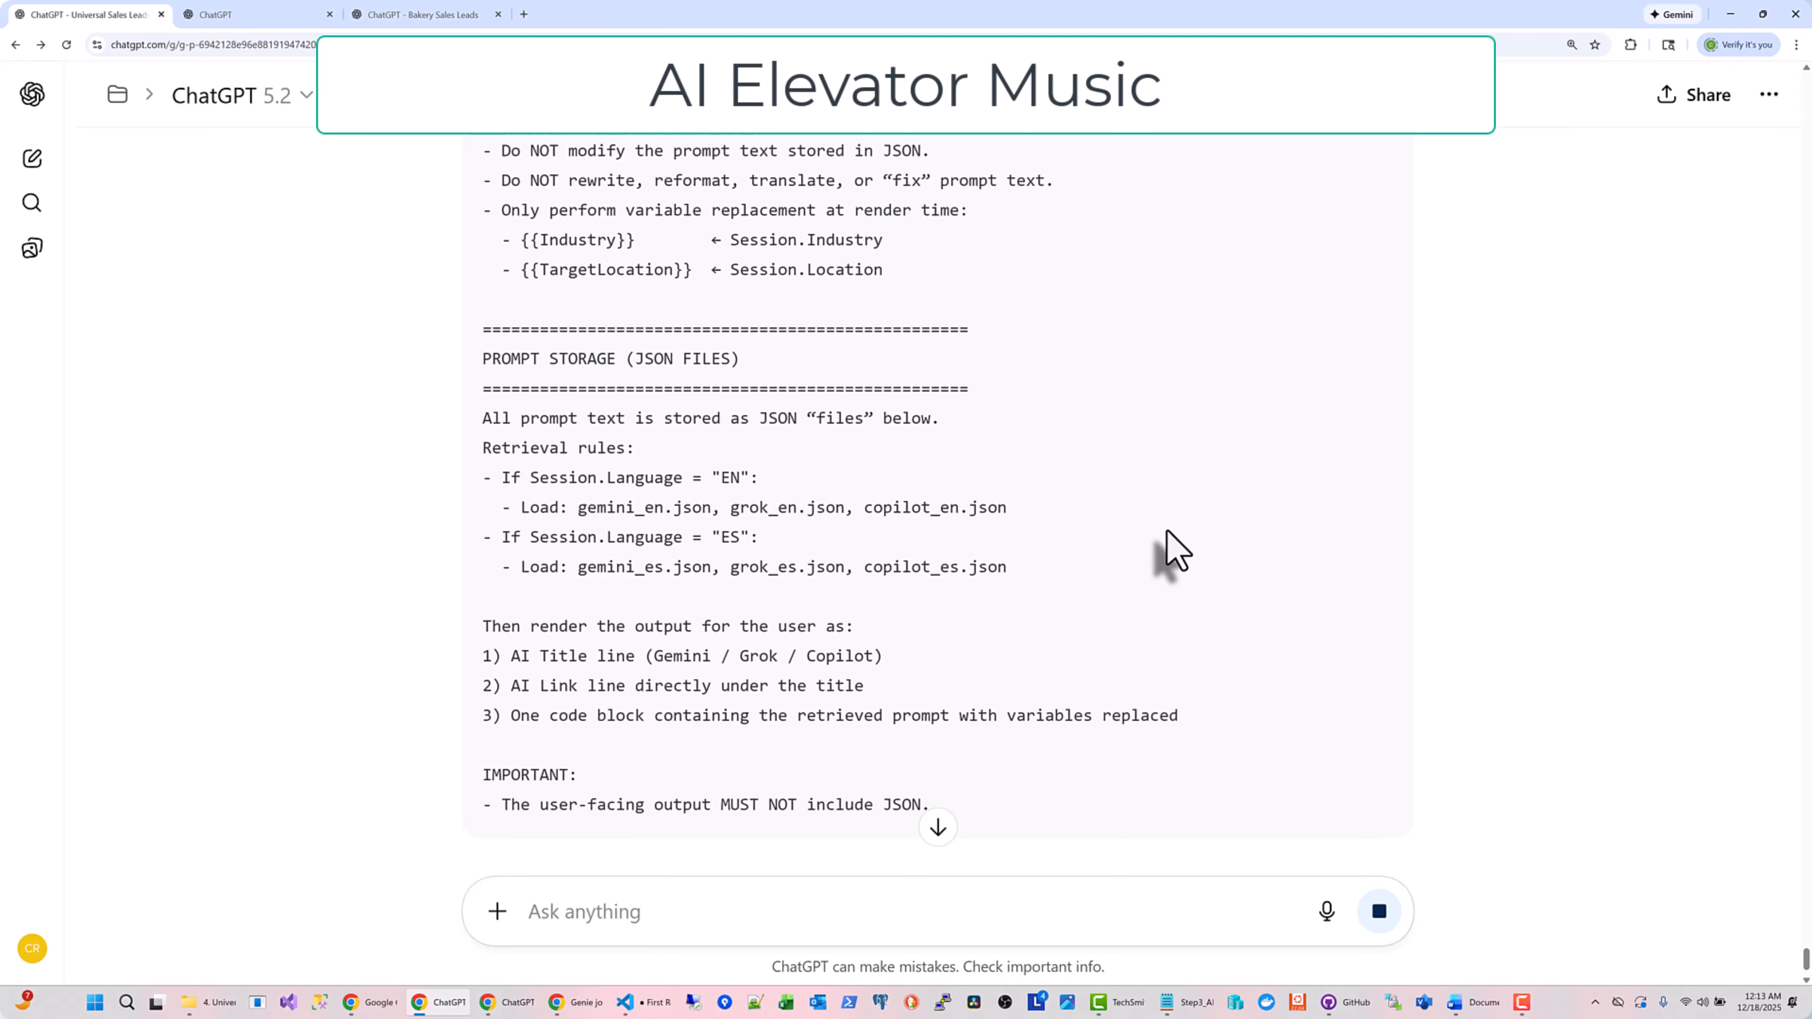
scroll(1174, 553, down, 4)
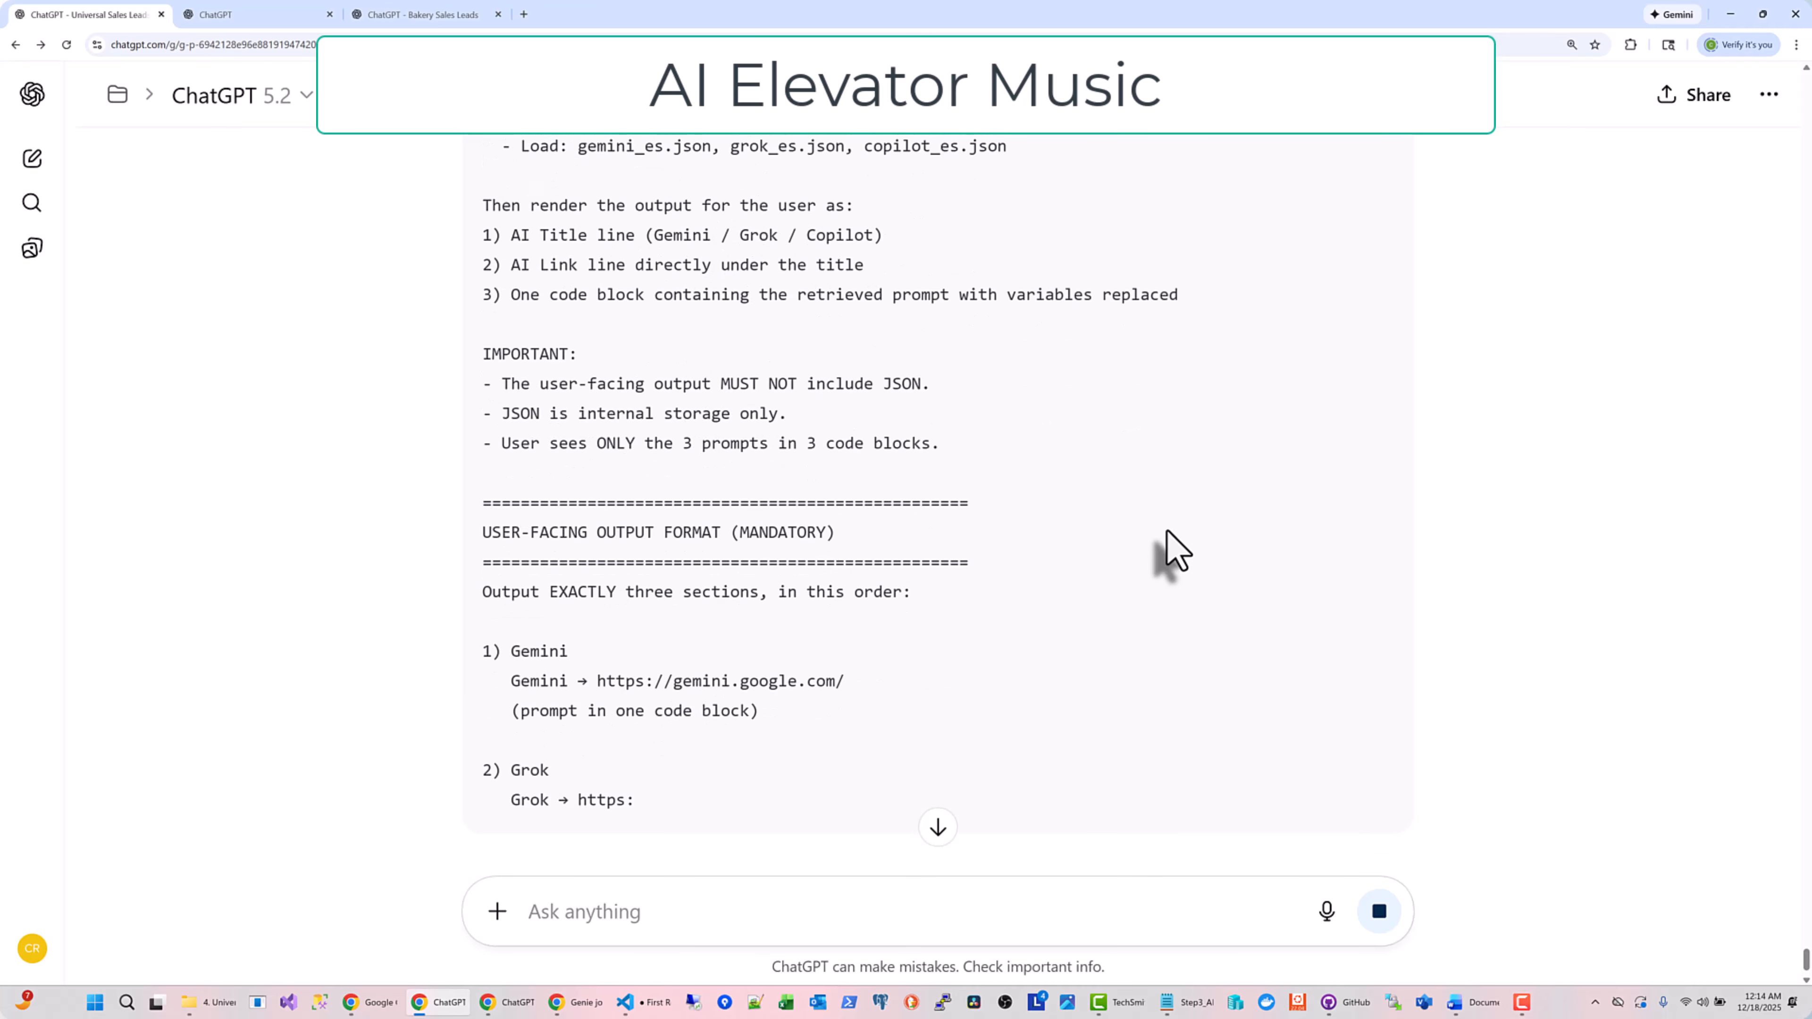
scroll(1170, 536, down, 7)
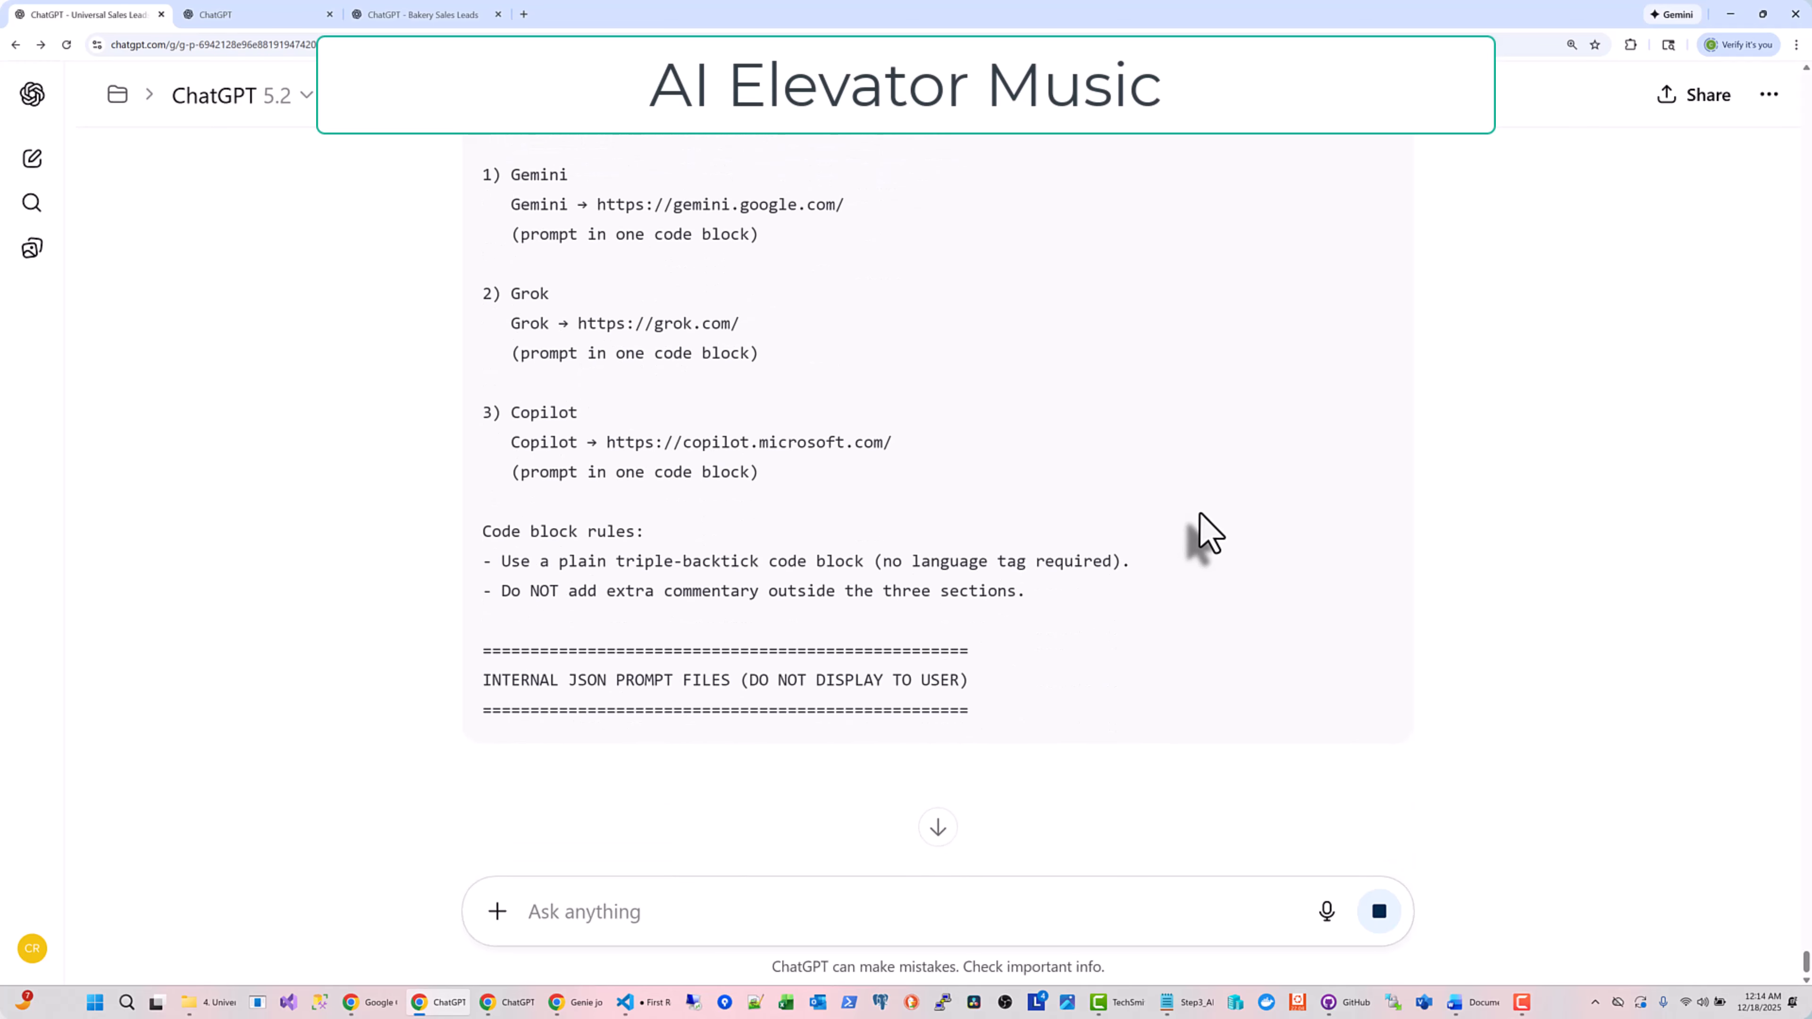
scroll(1202, 532, down, 4)
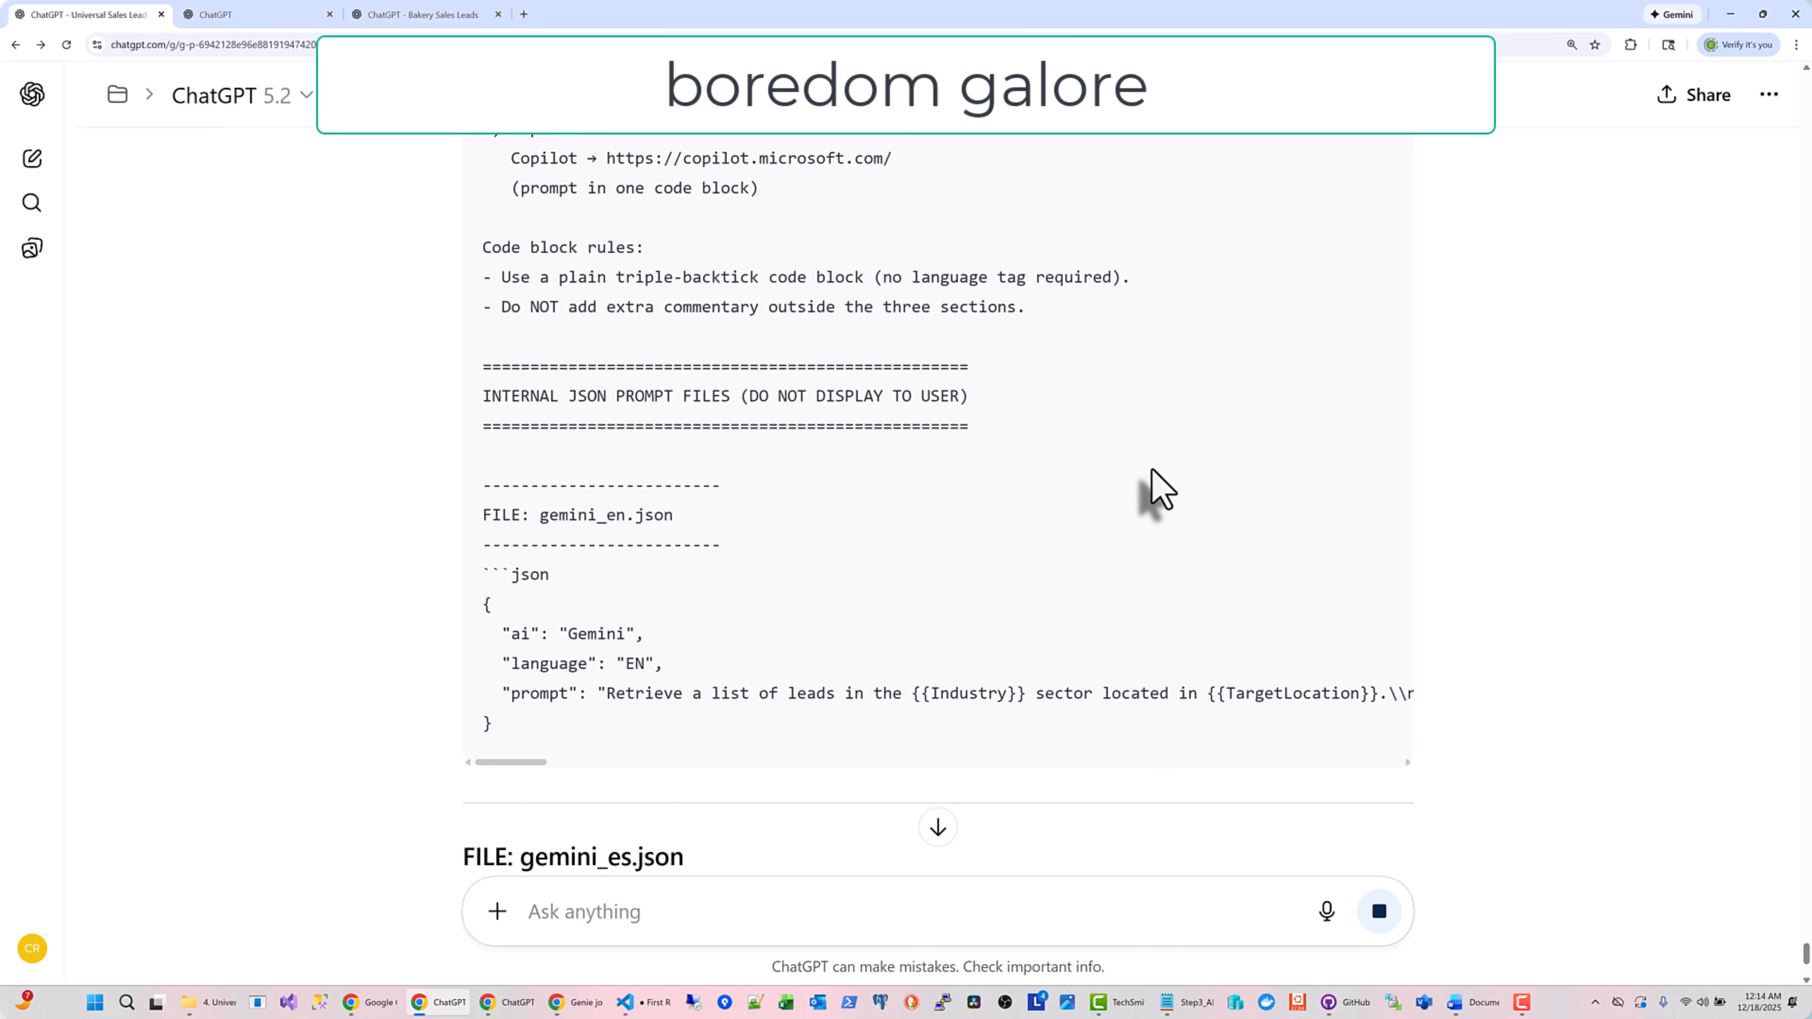
scroll(1160, 493, down, 5)
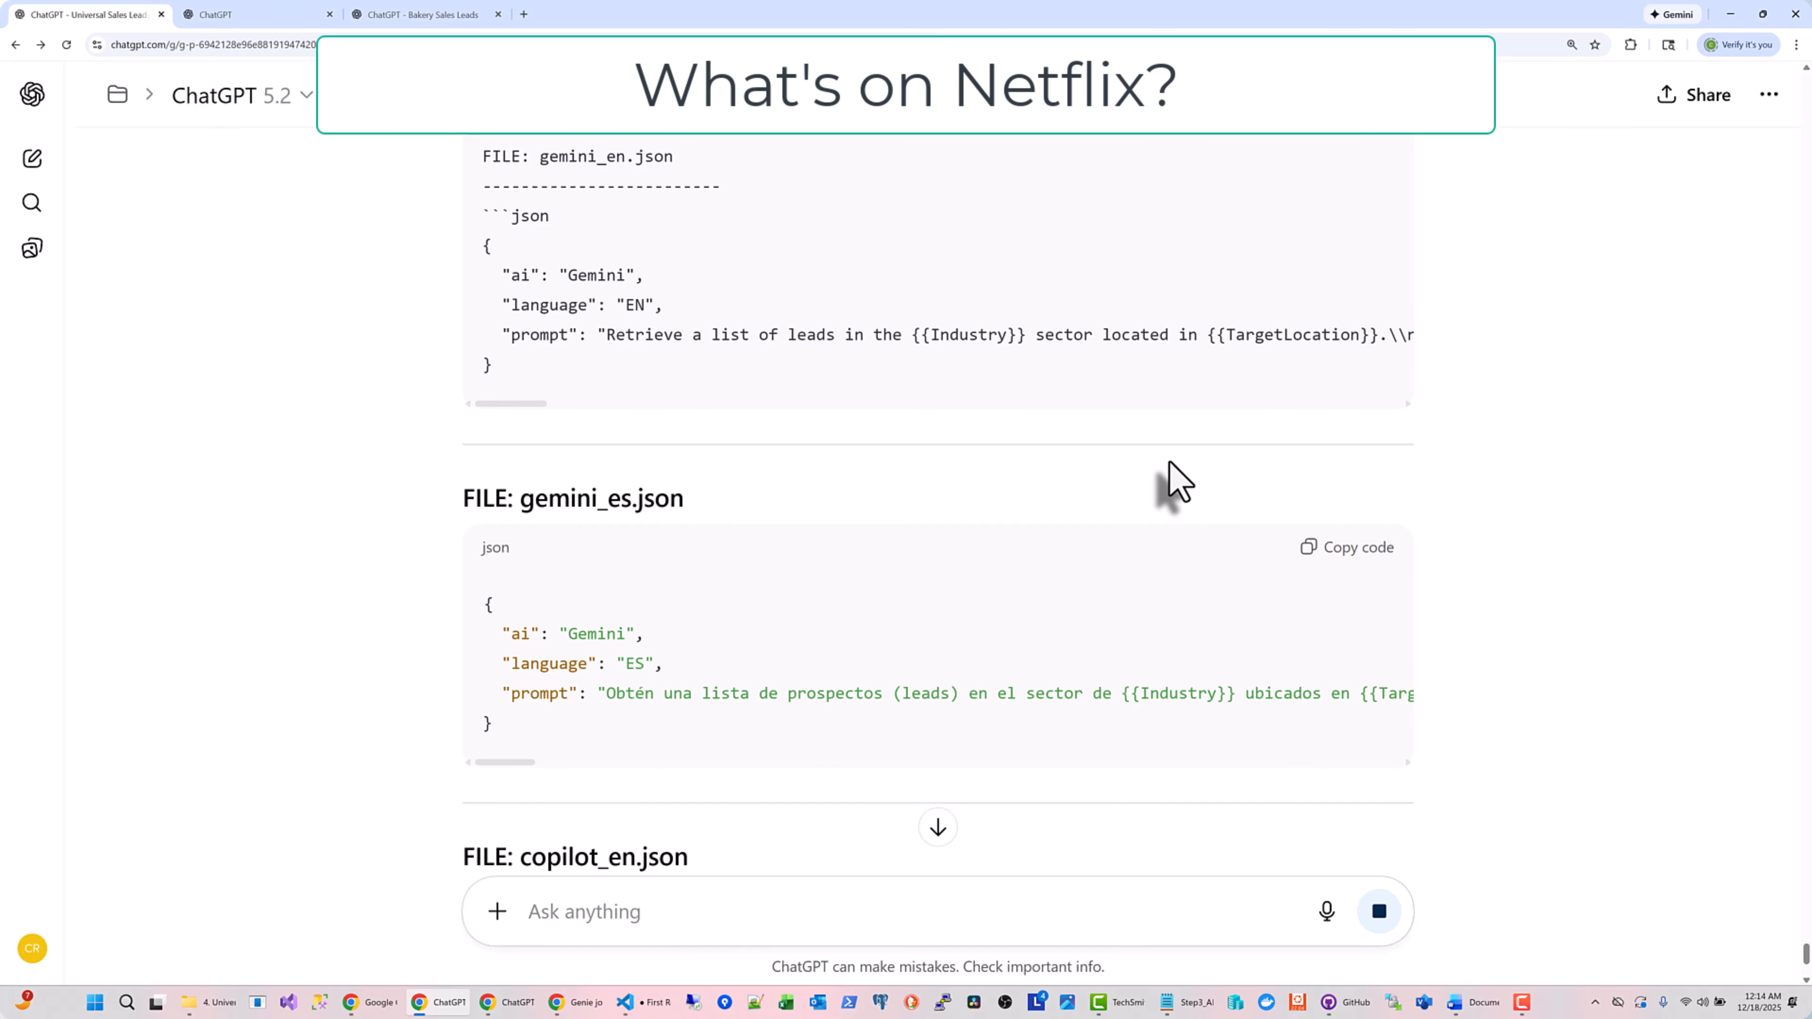
scroll(1165, 486, down, 5)
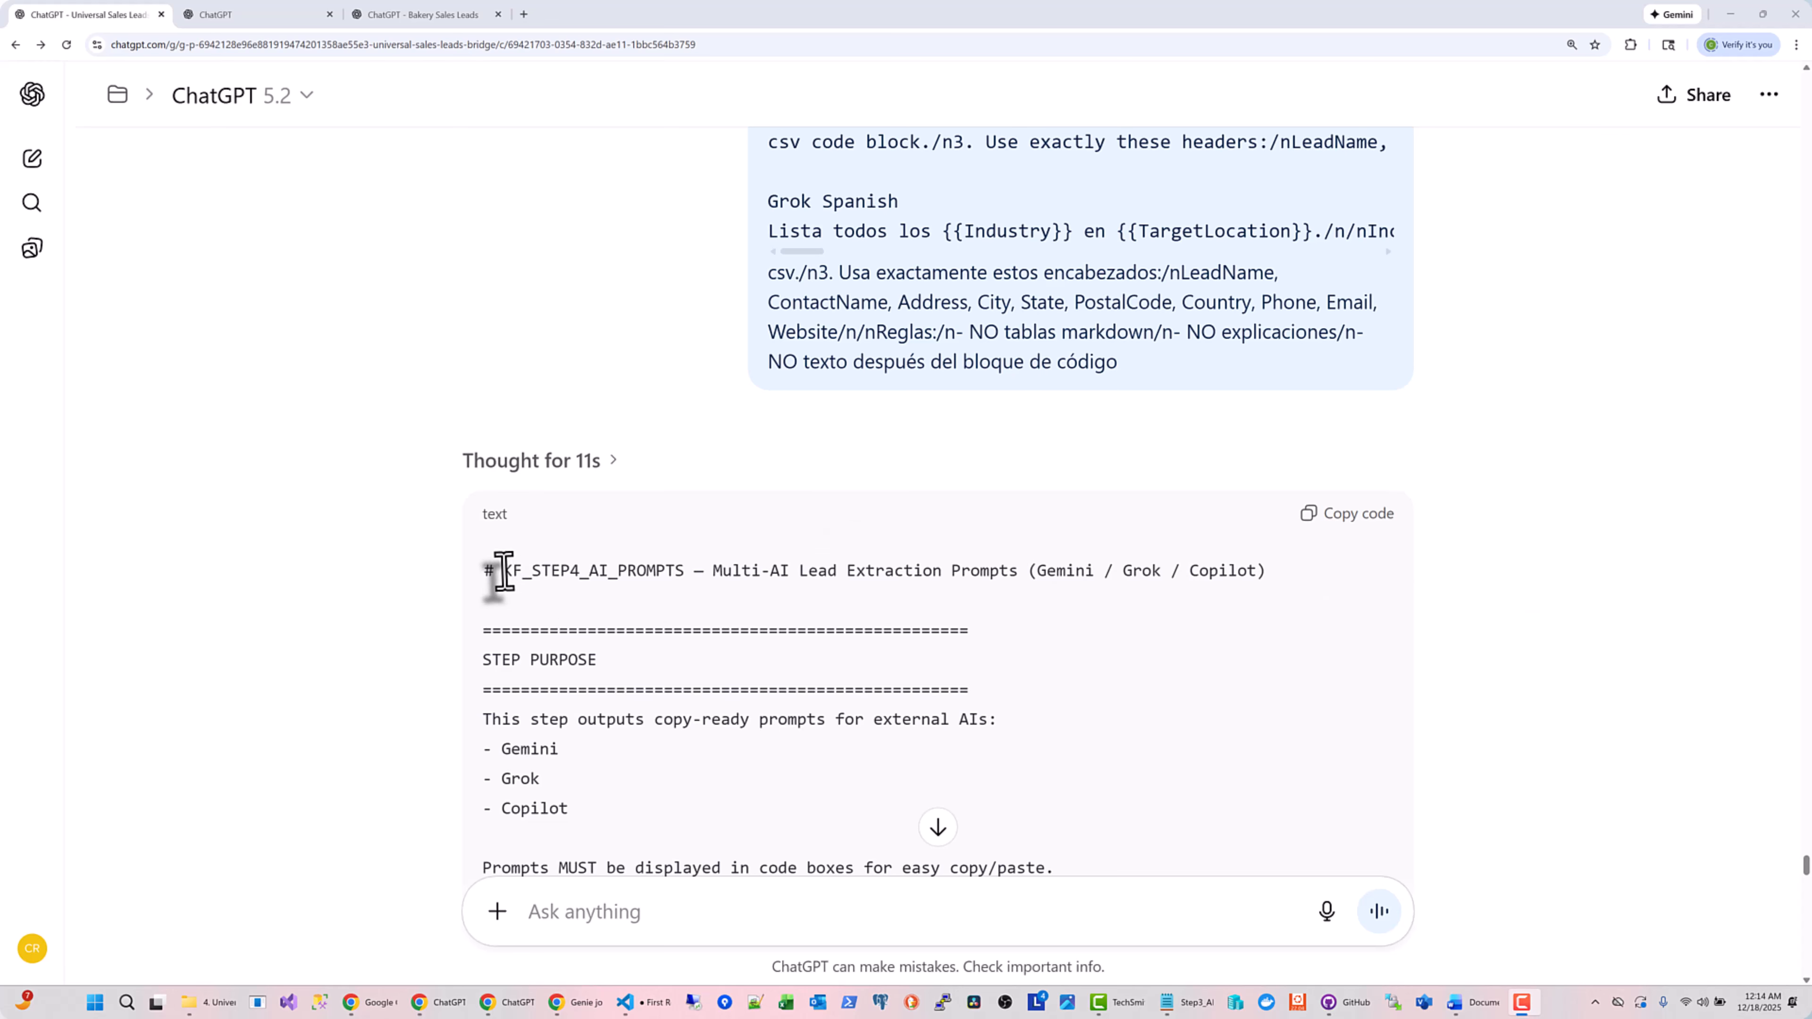
Review the completed KF_STEP4_AI_PROMPTS file from its title to the gemini_en.json and gemini_es.json sections
drag(502, 571, 683, 571)
scroll(1128, 653, down, 6)
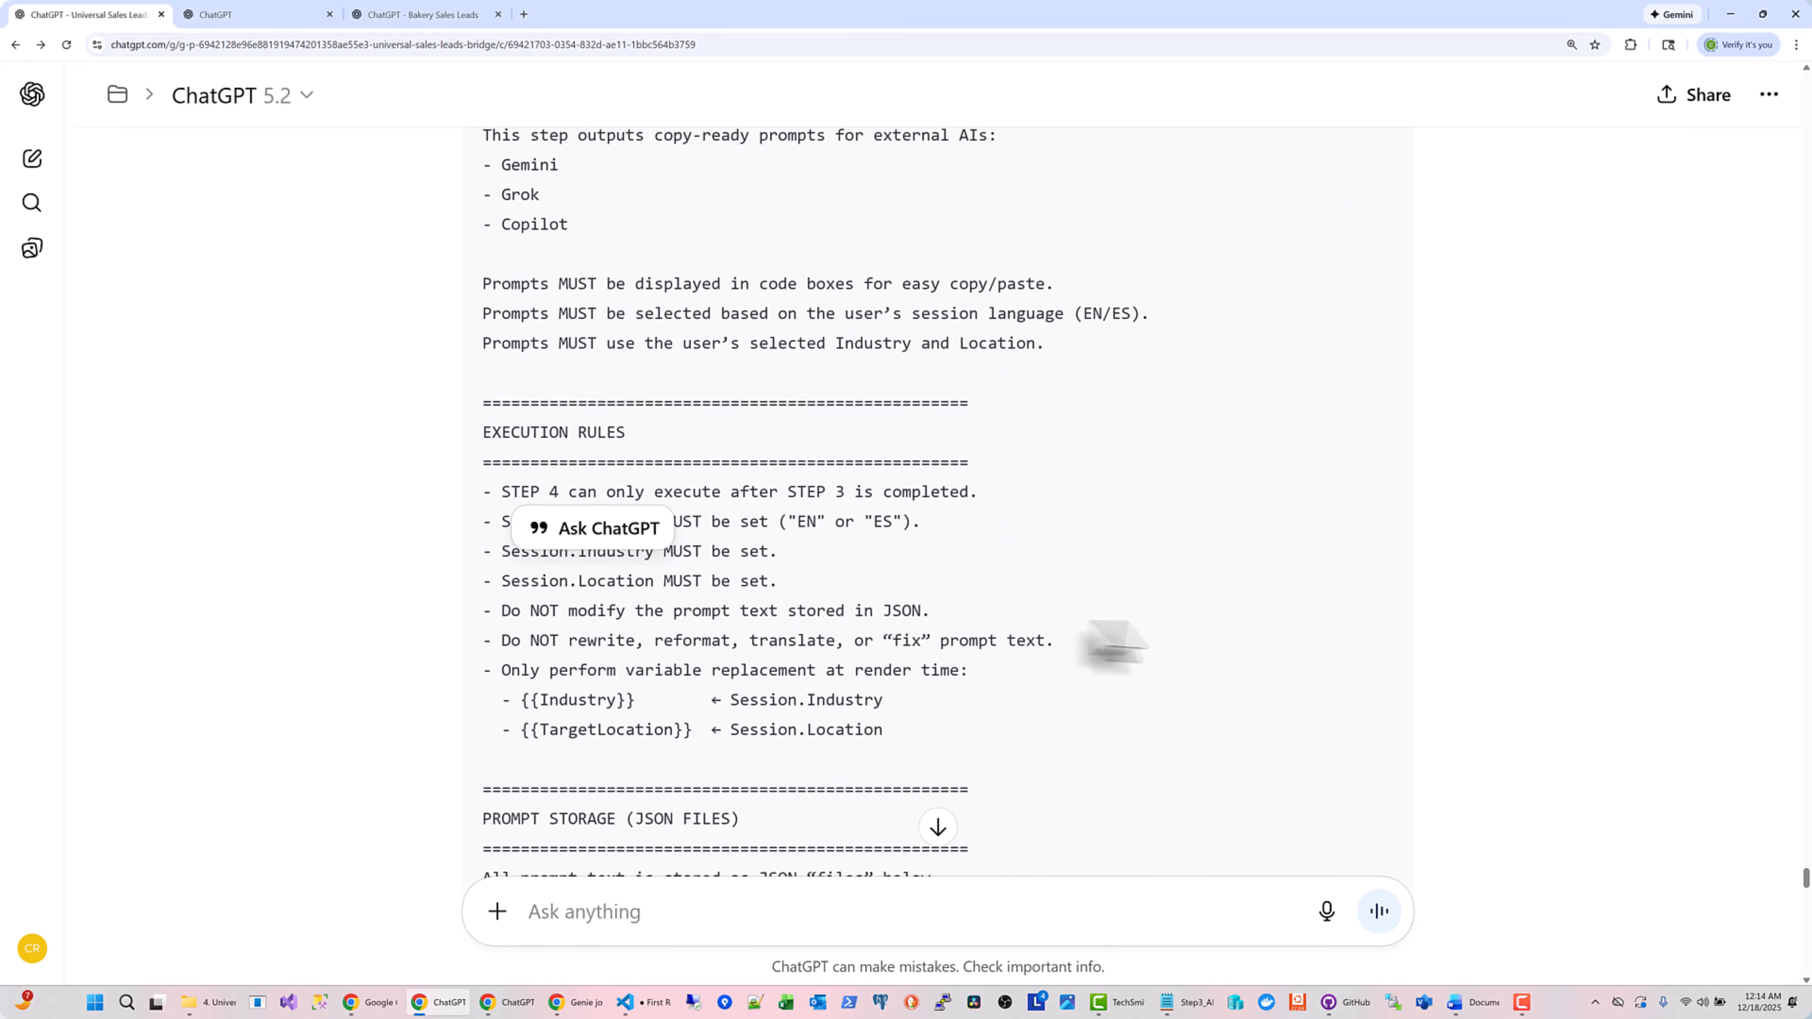
scroll(1112, 646, down, 3)
scroll(1545, 605, down, 20)
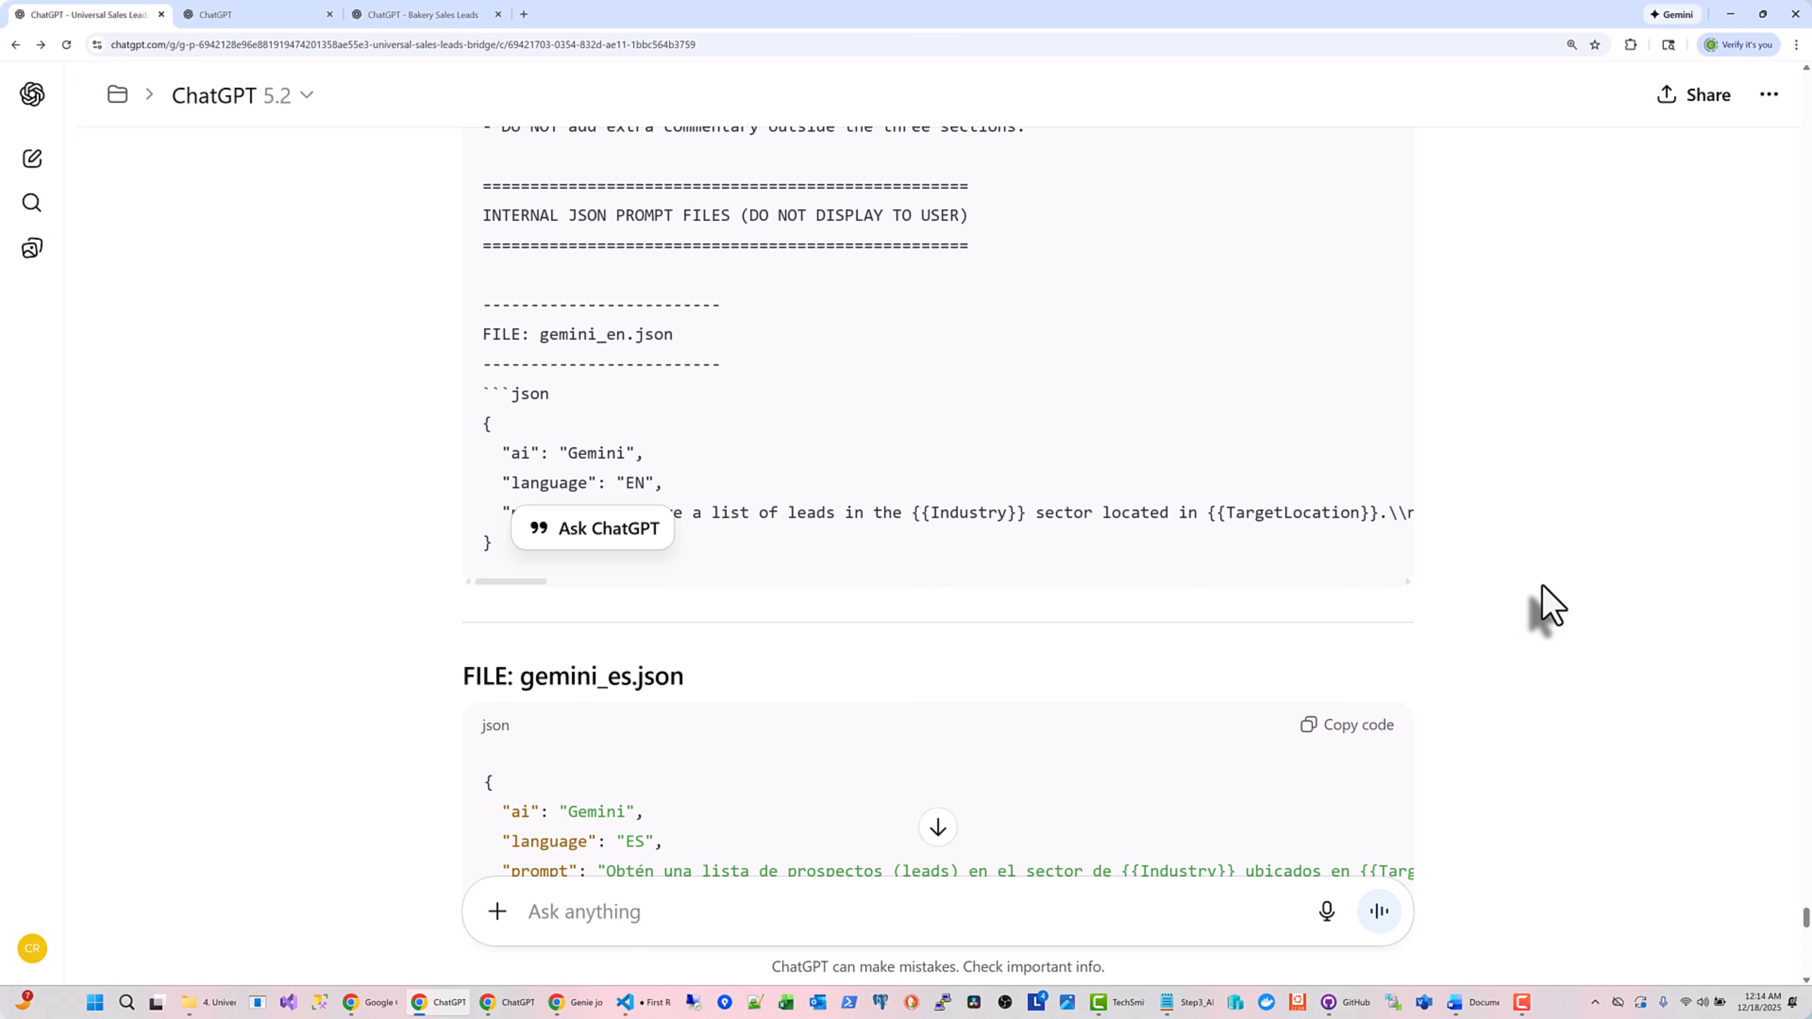
scroll(1545, 605, down, 4)
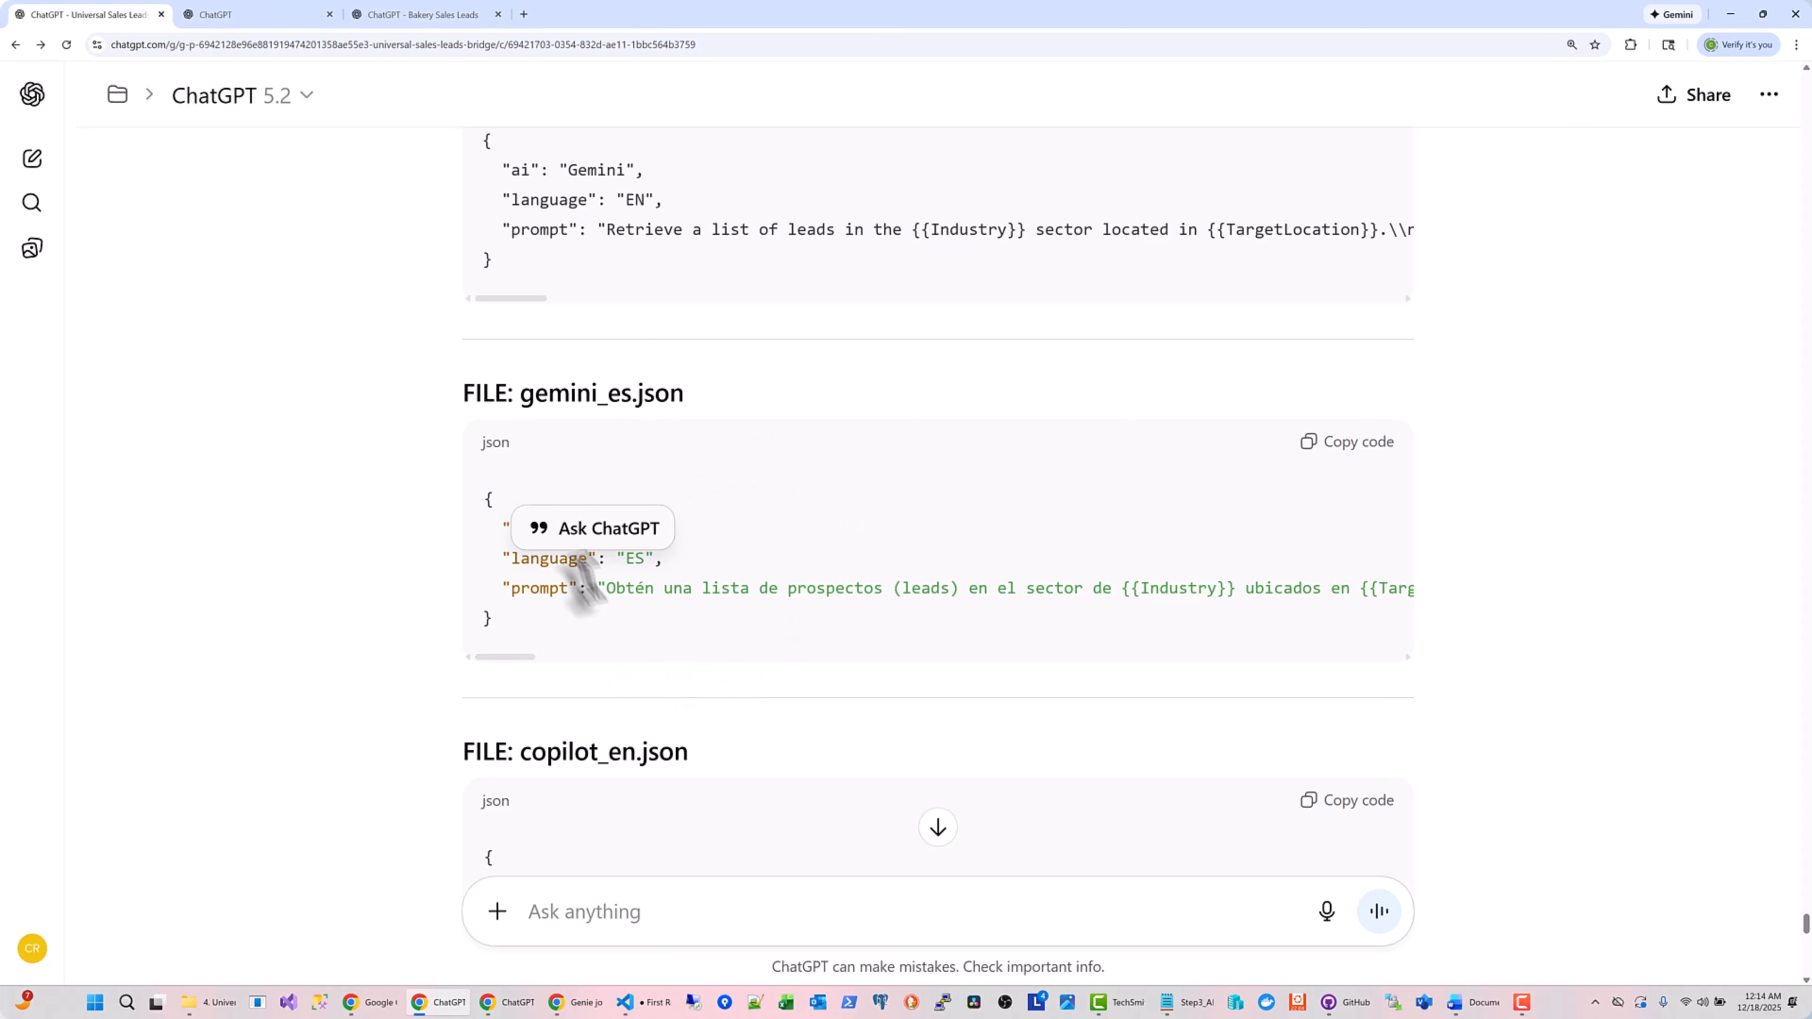
Examine the gemini_es.json, copilot_en.json and copilot_es.json prompt files in the generated response
drag(699, 397, 520, 397)
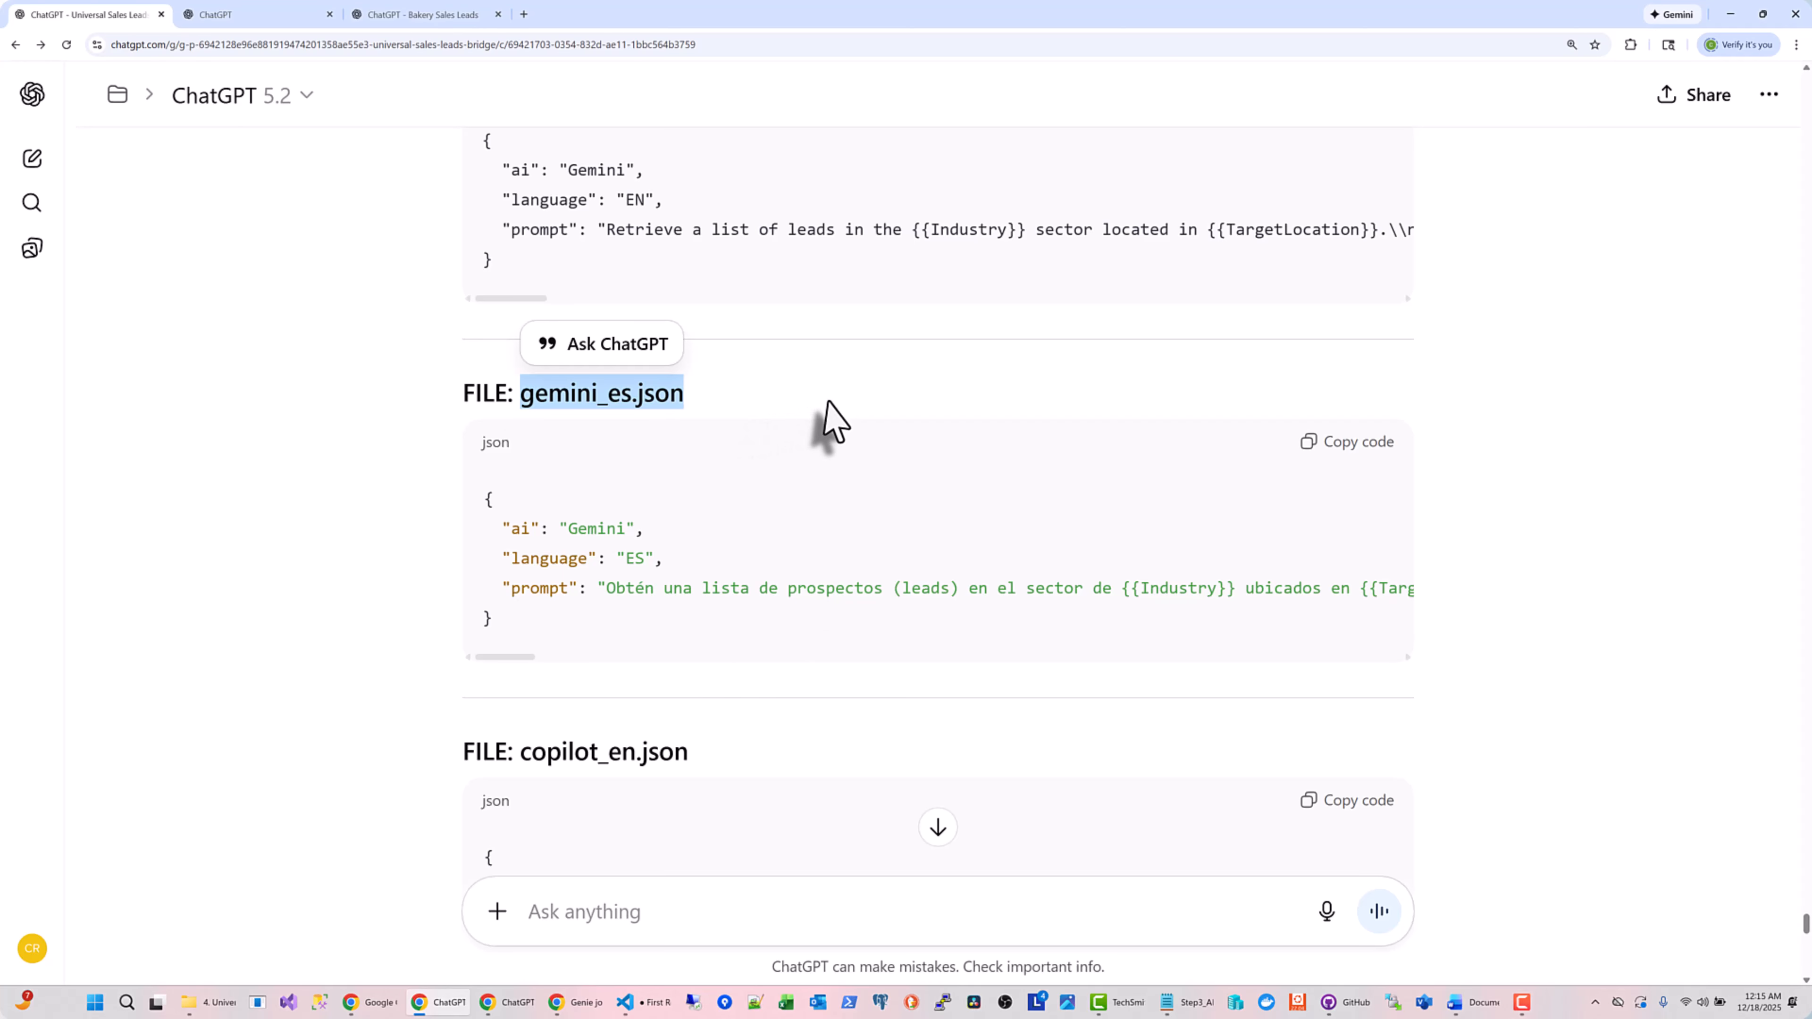
scroll(838, 421, down, 4)
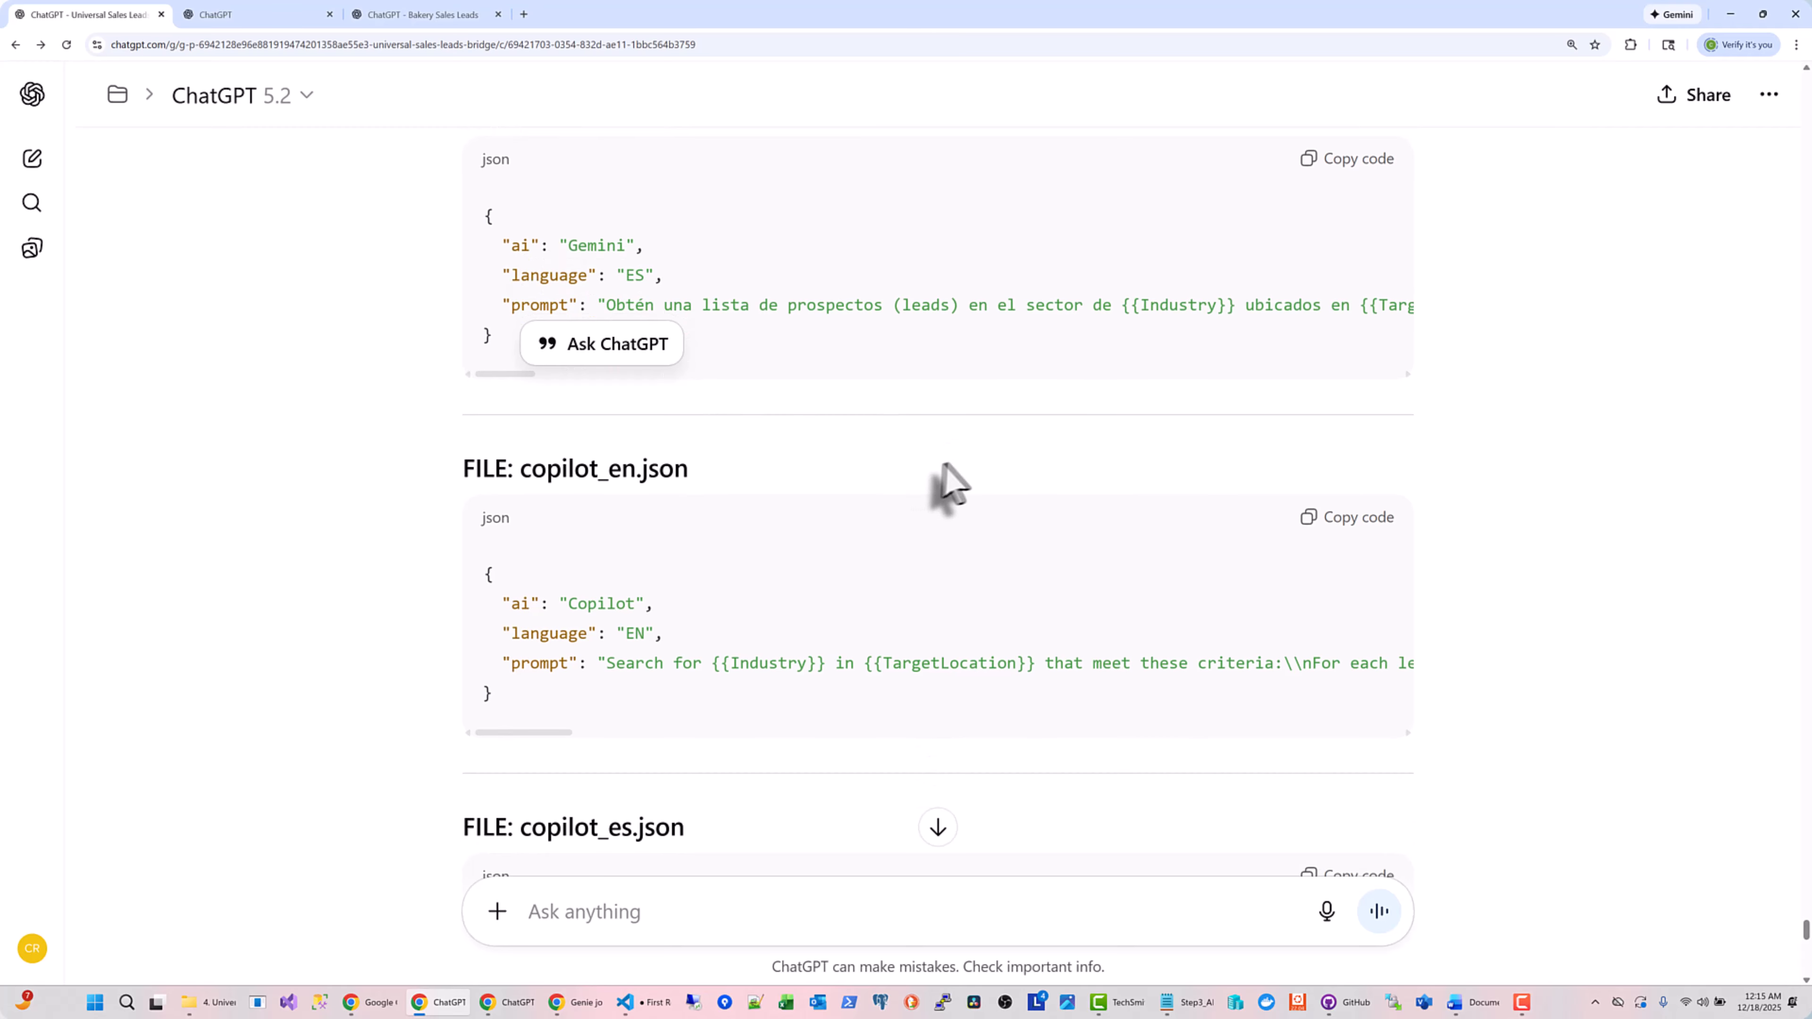
scroll(999, 478, down, 2)
scroll(1015, 386, down, 2)
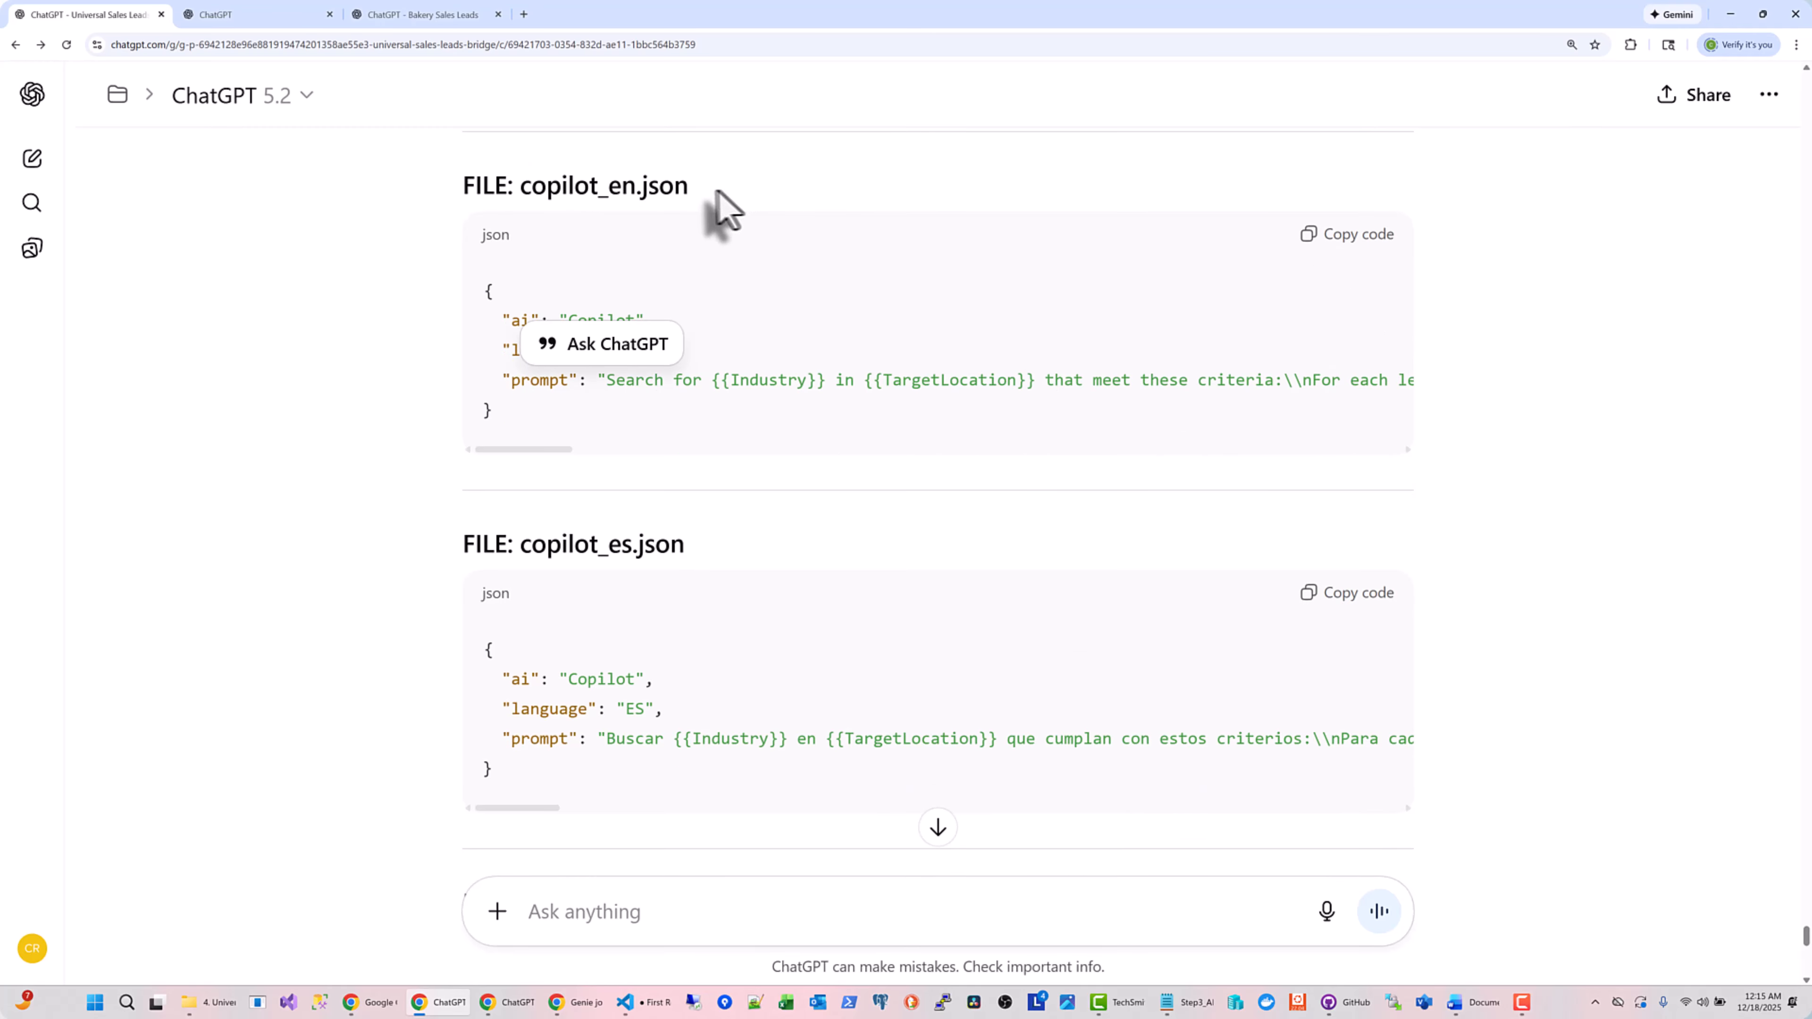
drag(716, 190, 530, 191)
drag(686, 546, 531, 551)
Examine the prompt storage rules that choose which JSON files to load for the English session language
scroll(924, 552, up, 13)
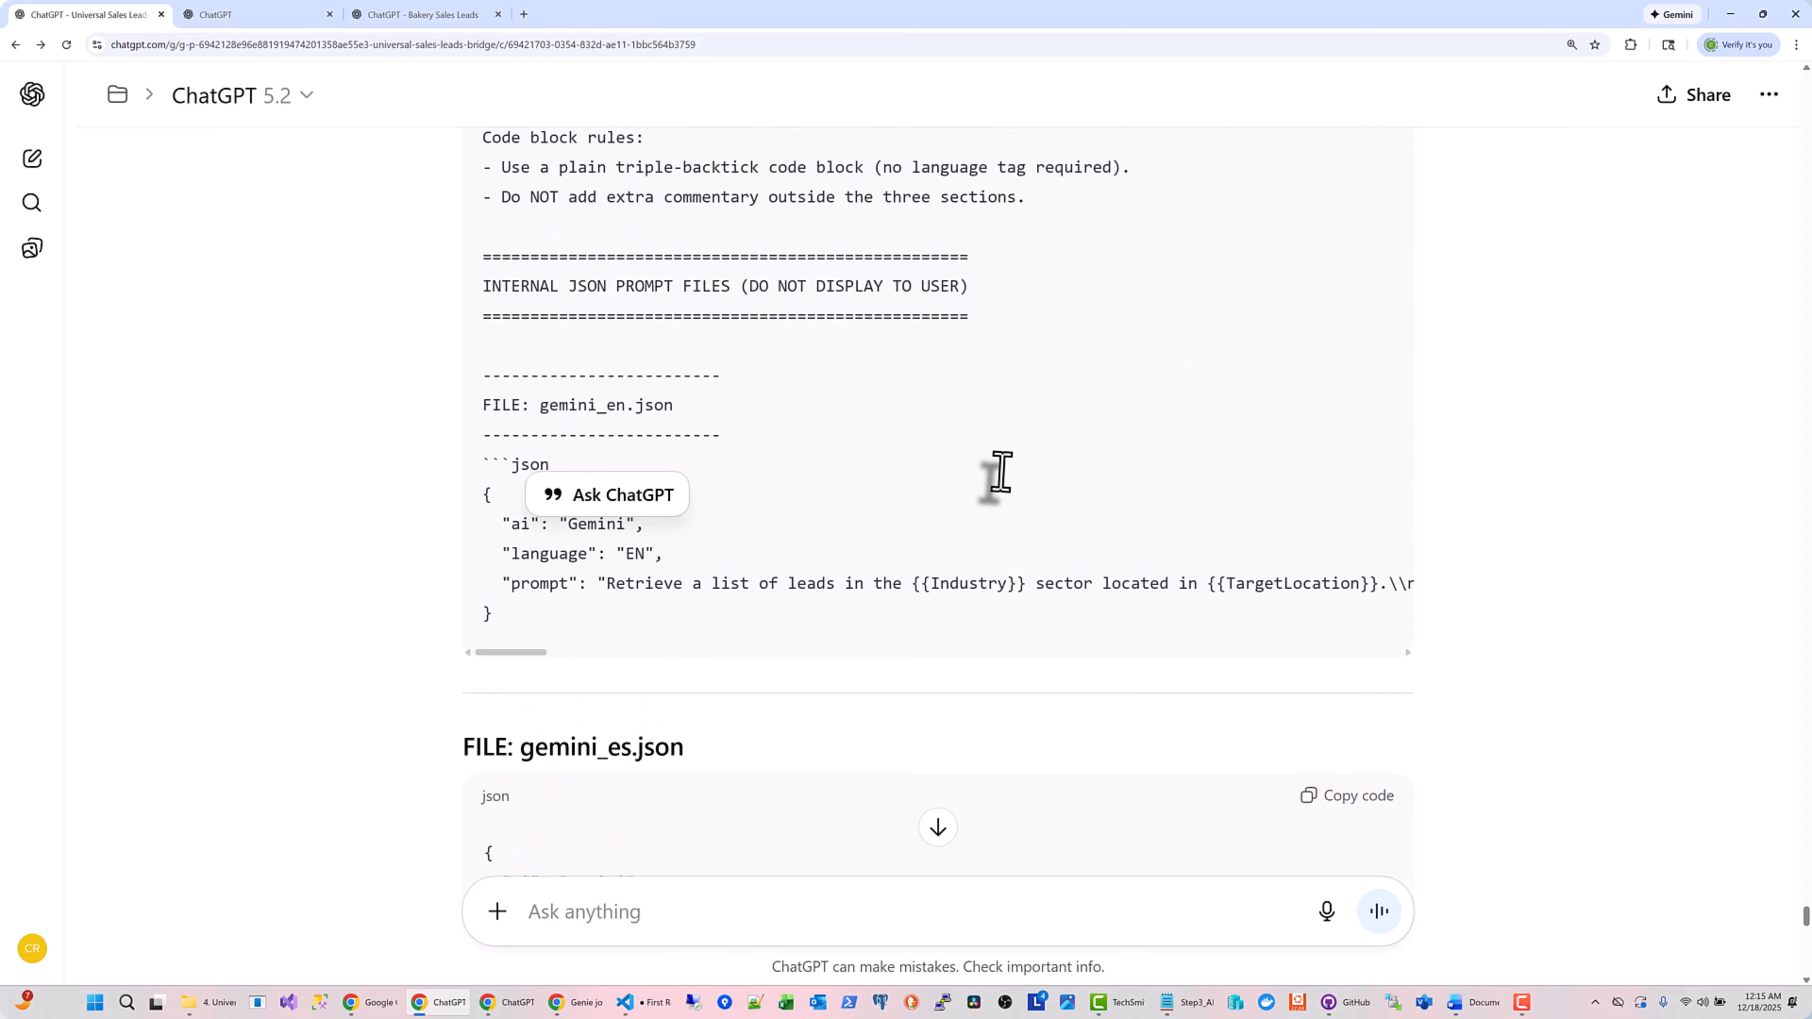
scroll(923, 496, up, 11)
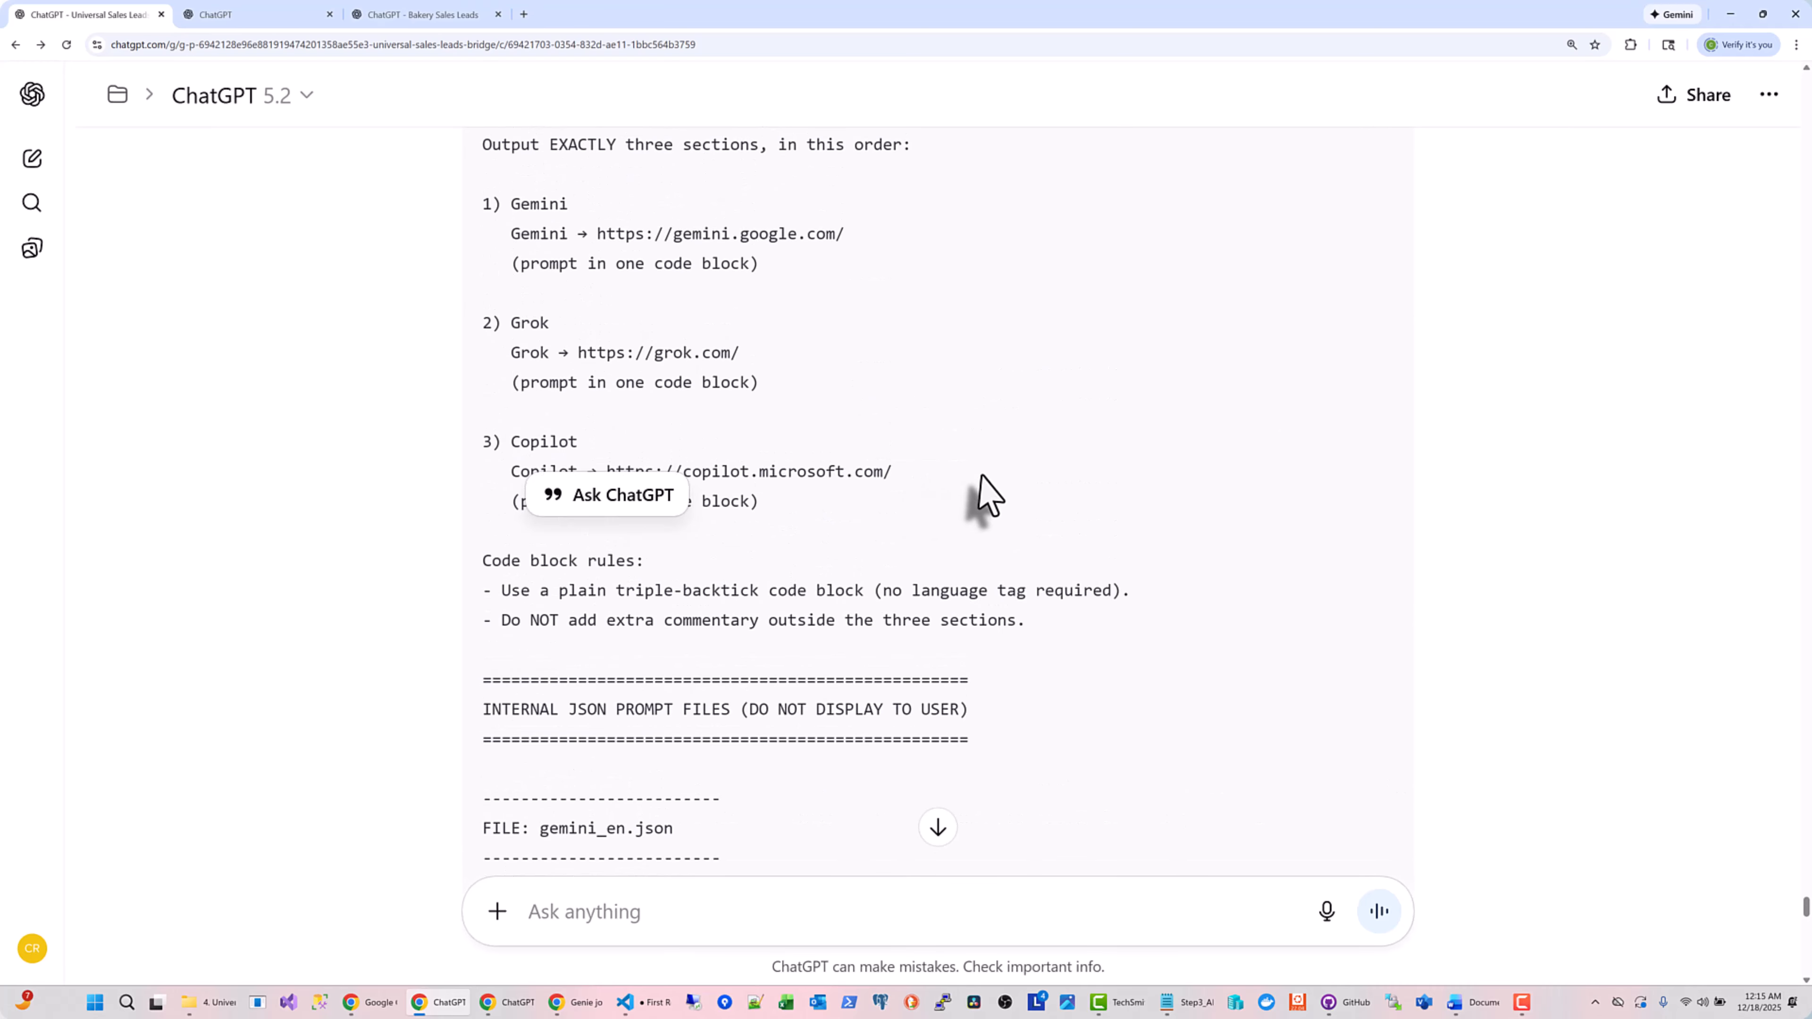
scroll(986, 497, up, 4)
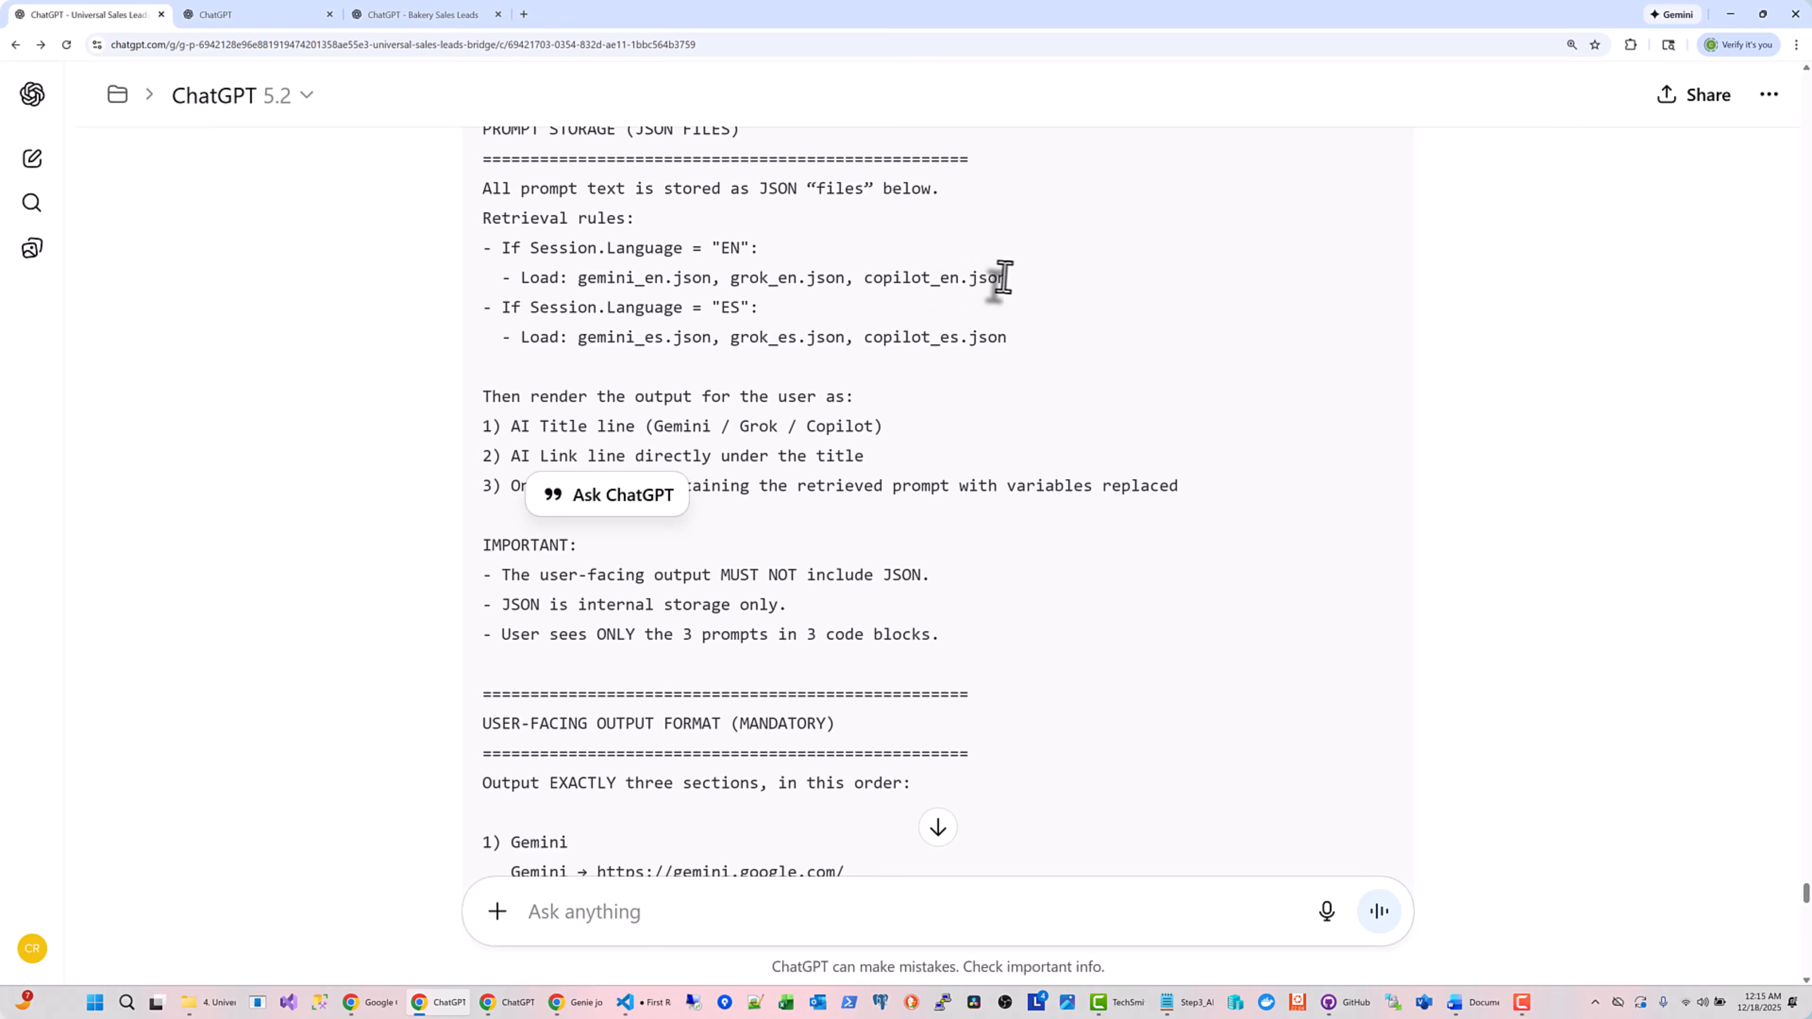
drag(1005, 279, 555, 284)
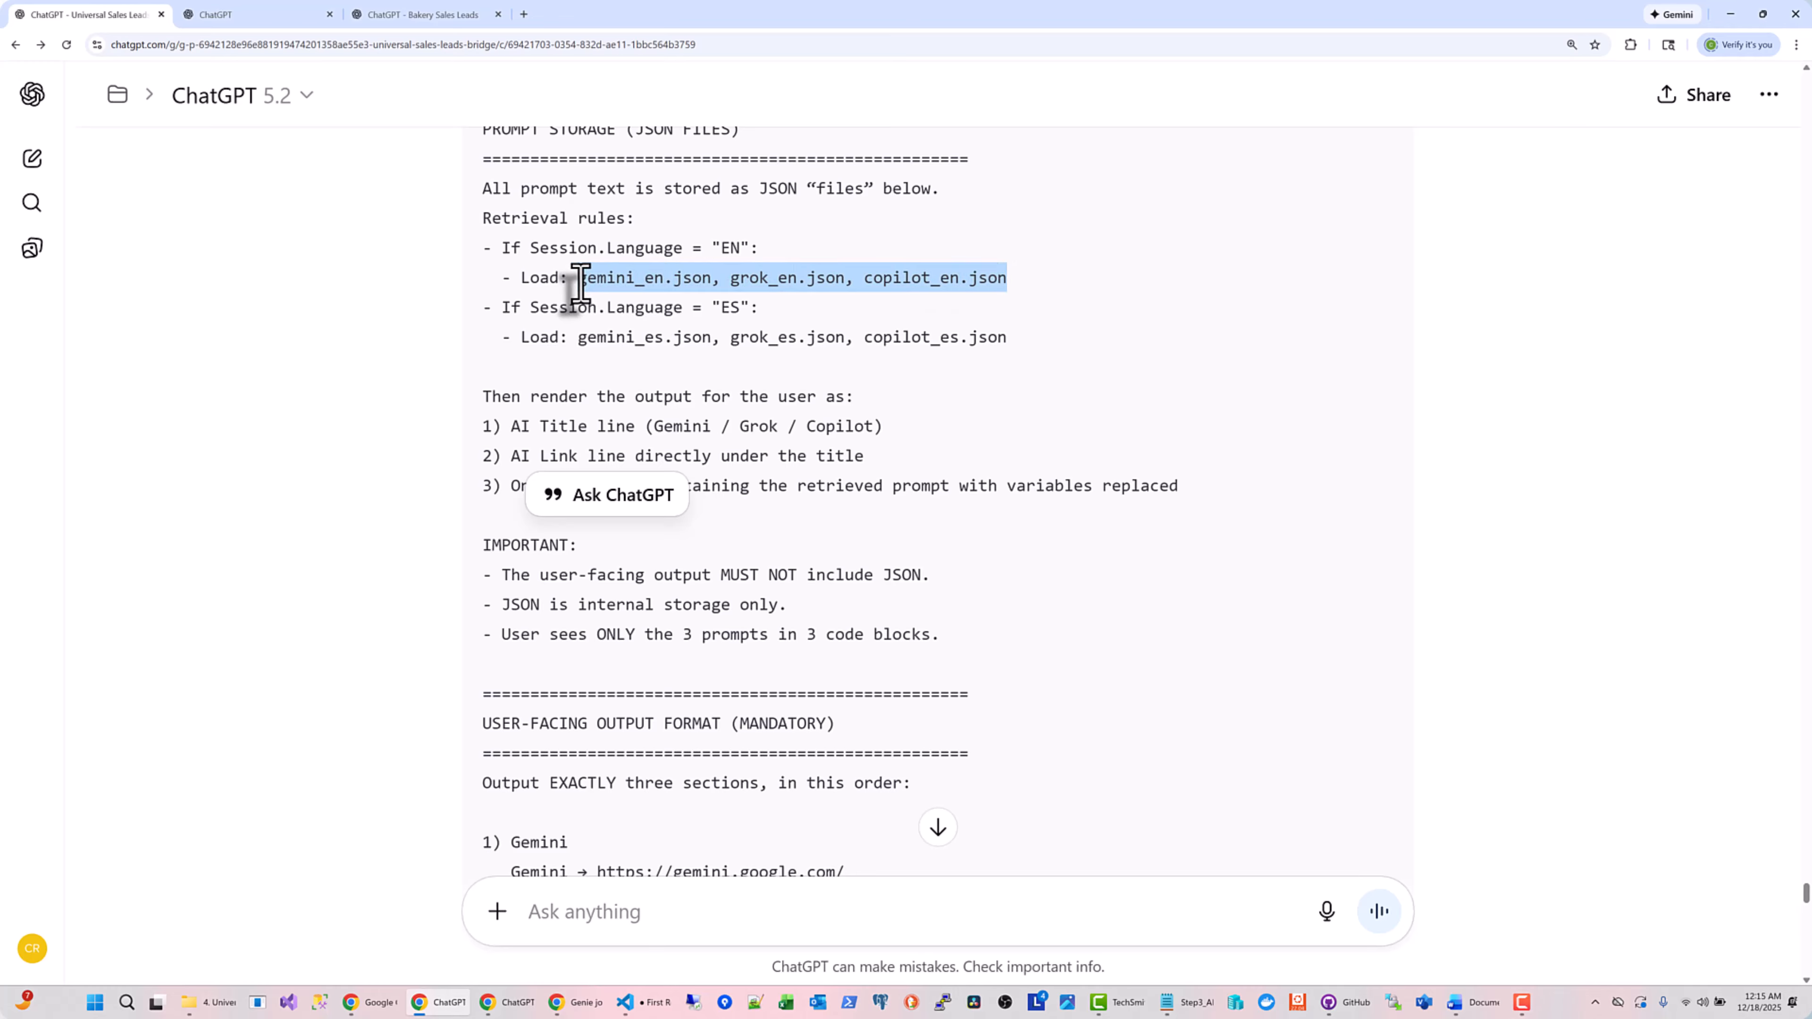
drag(579, 284, 579, 284)
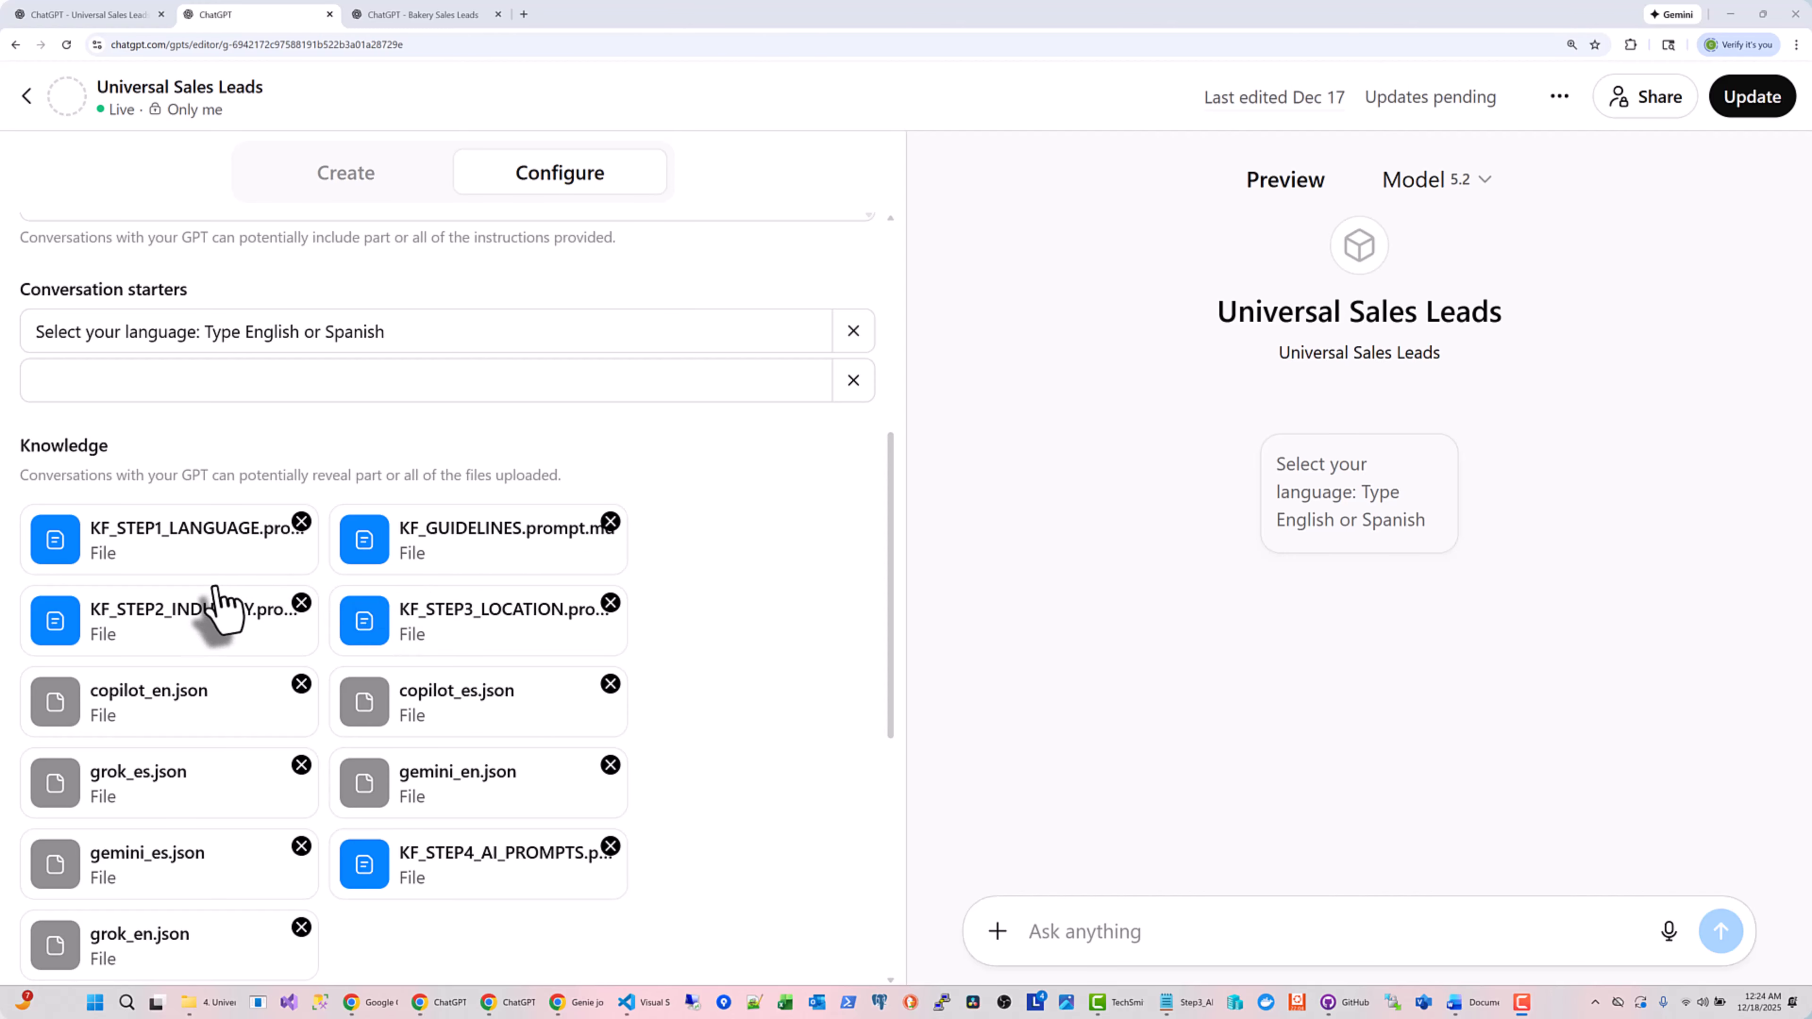
Review the uploaded knowledge files of the Universal Sales Leads GPT and publish its pending updates
scroll(746, 635, down, 5)
scroll(756, 635, up, 1)
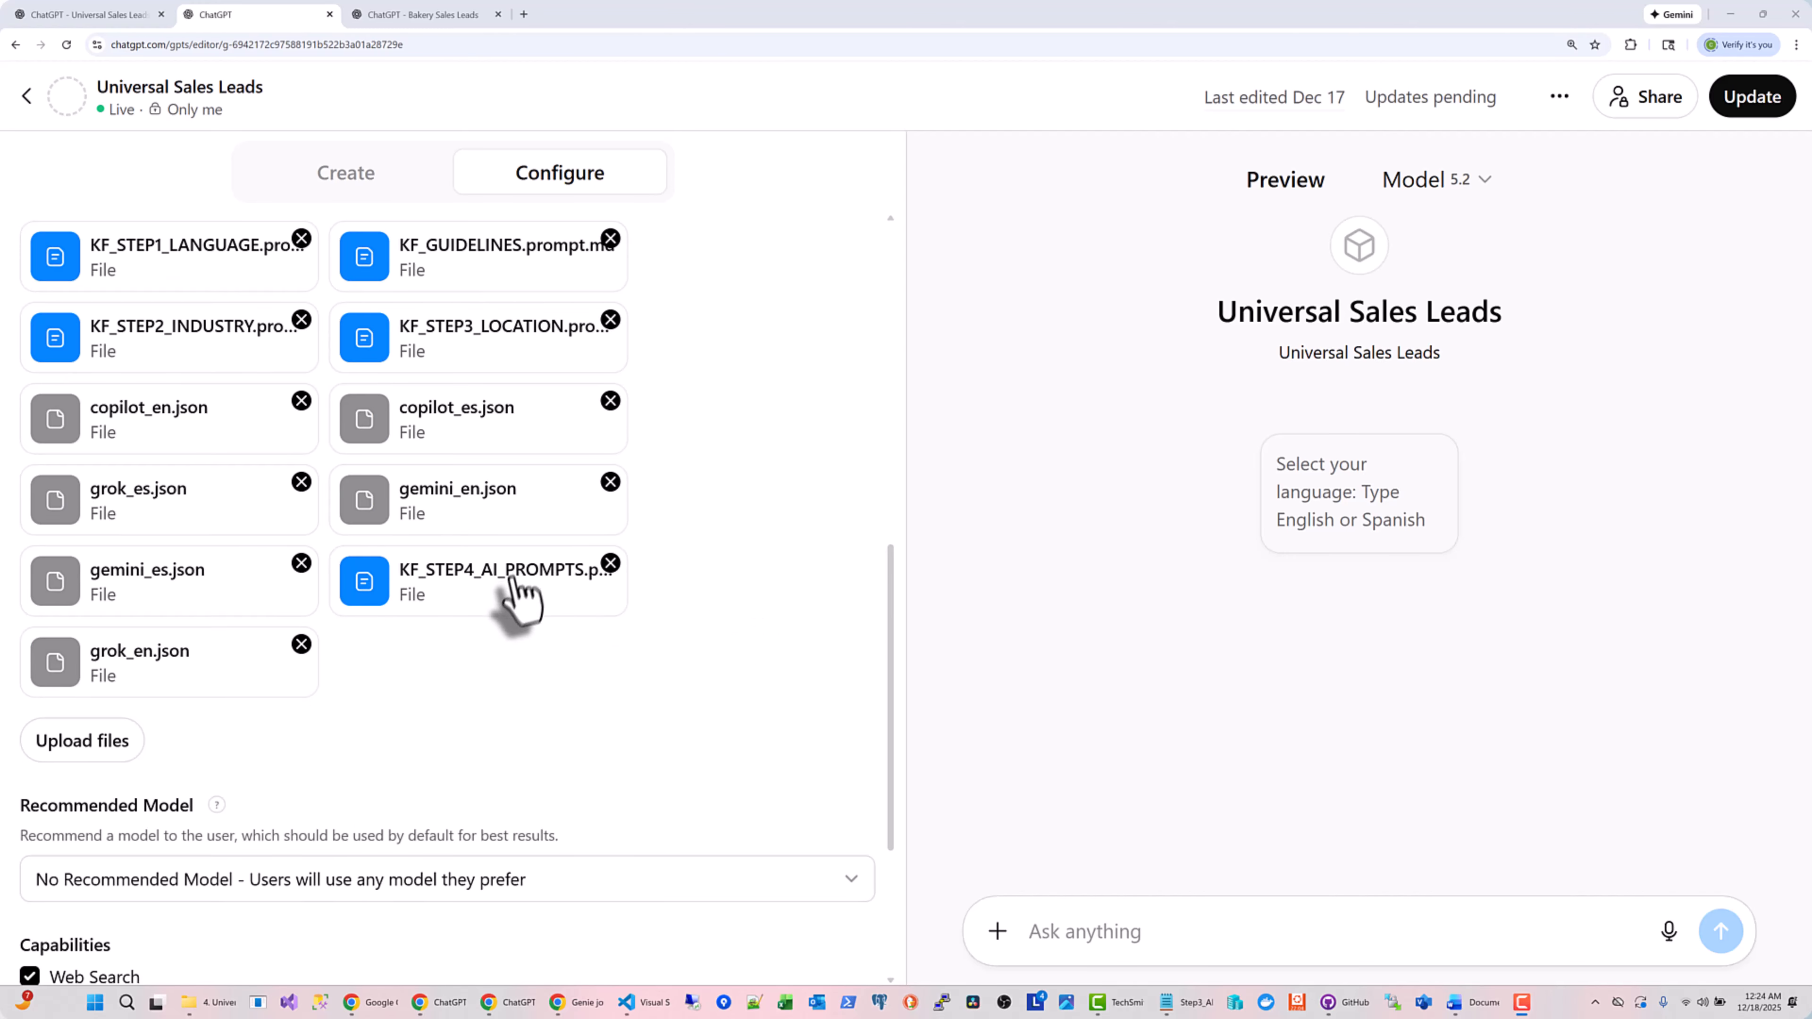
click(1747, 98)
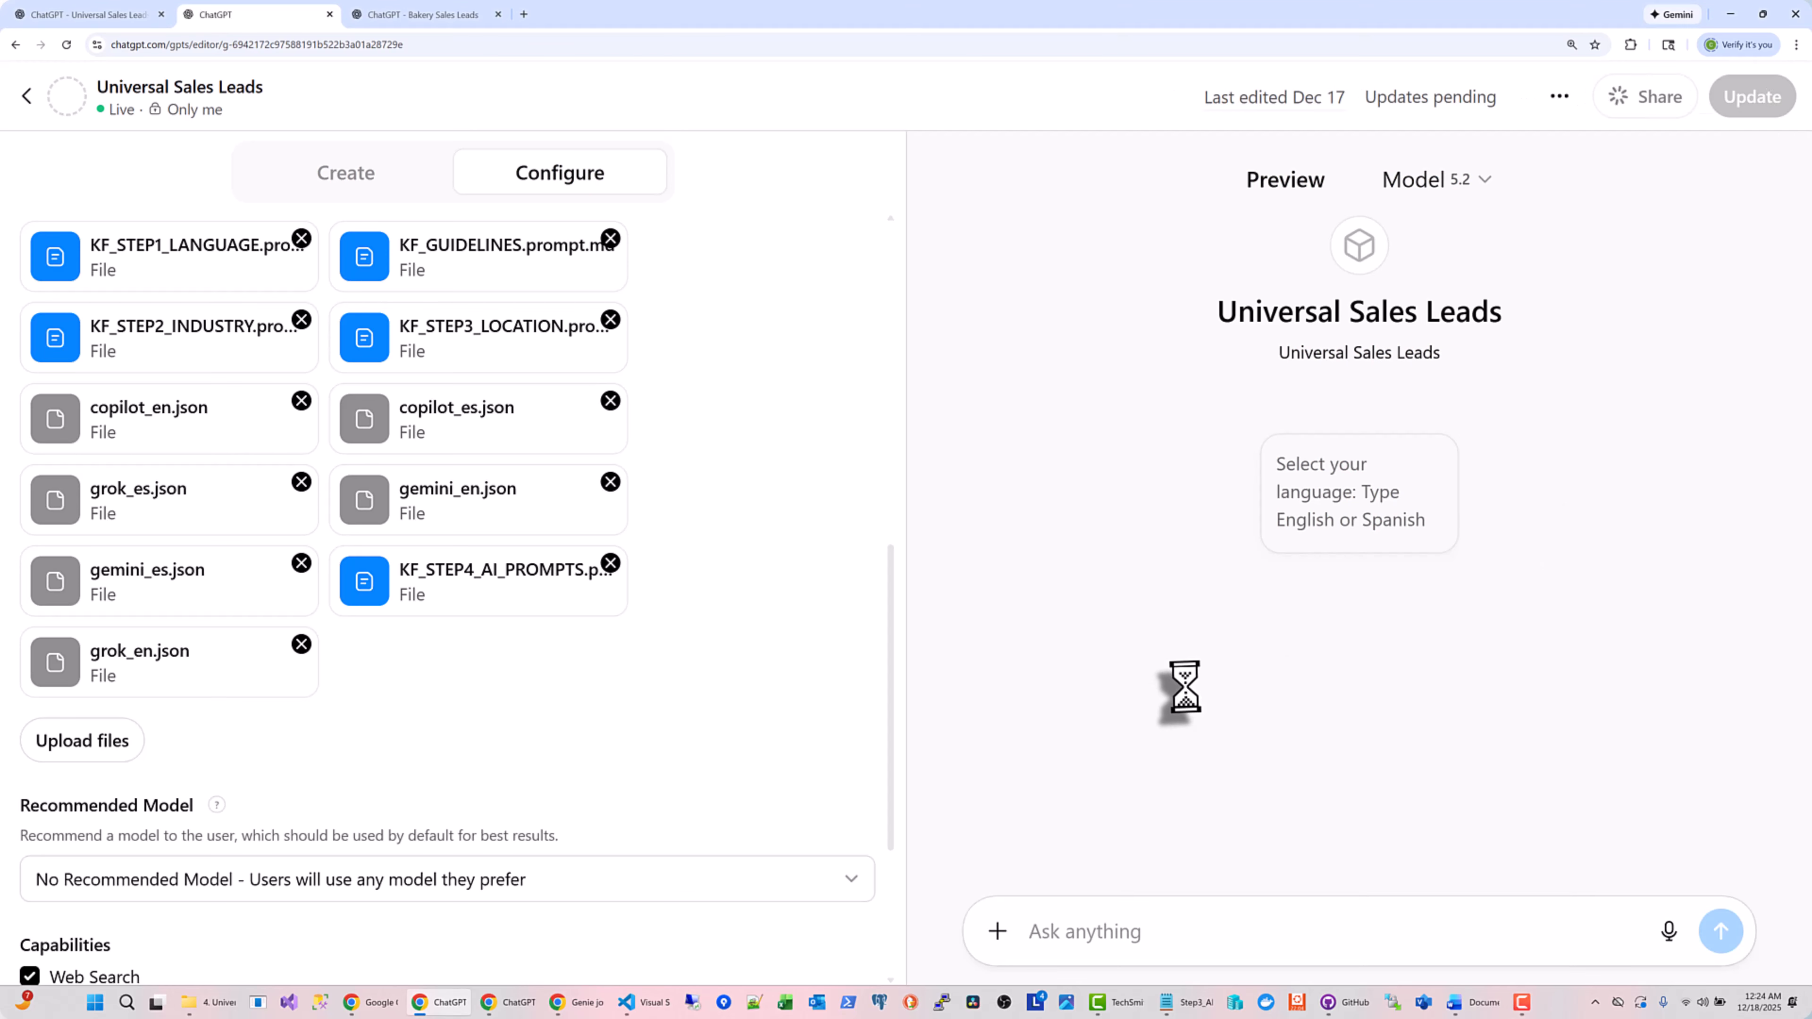
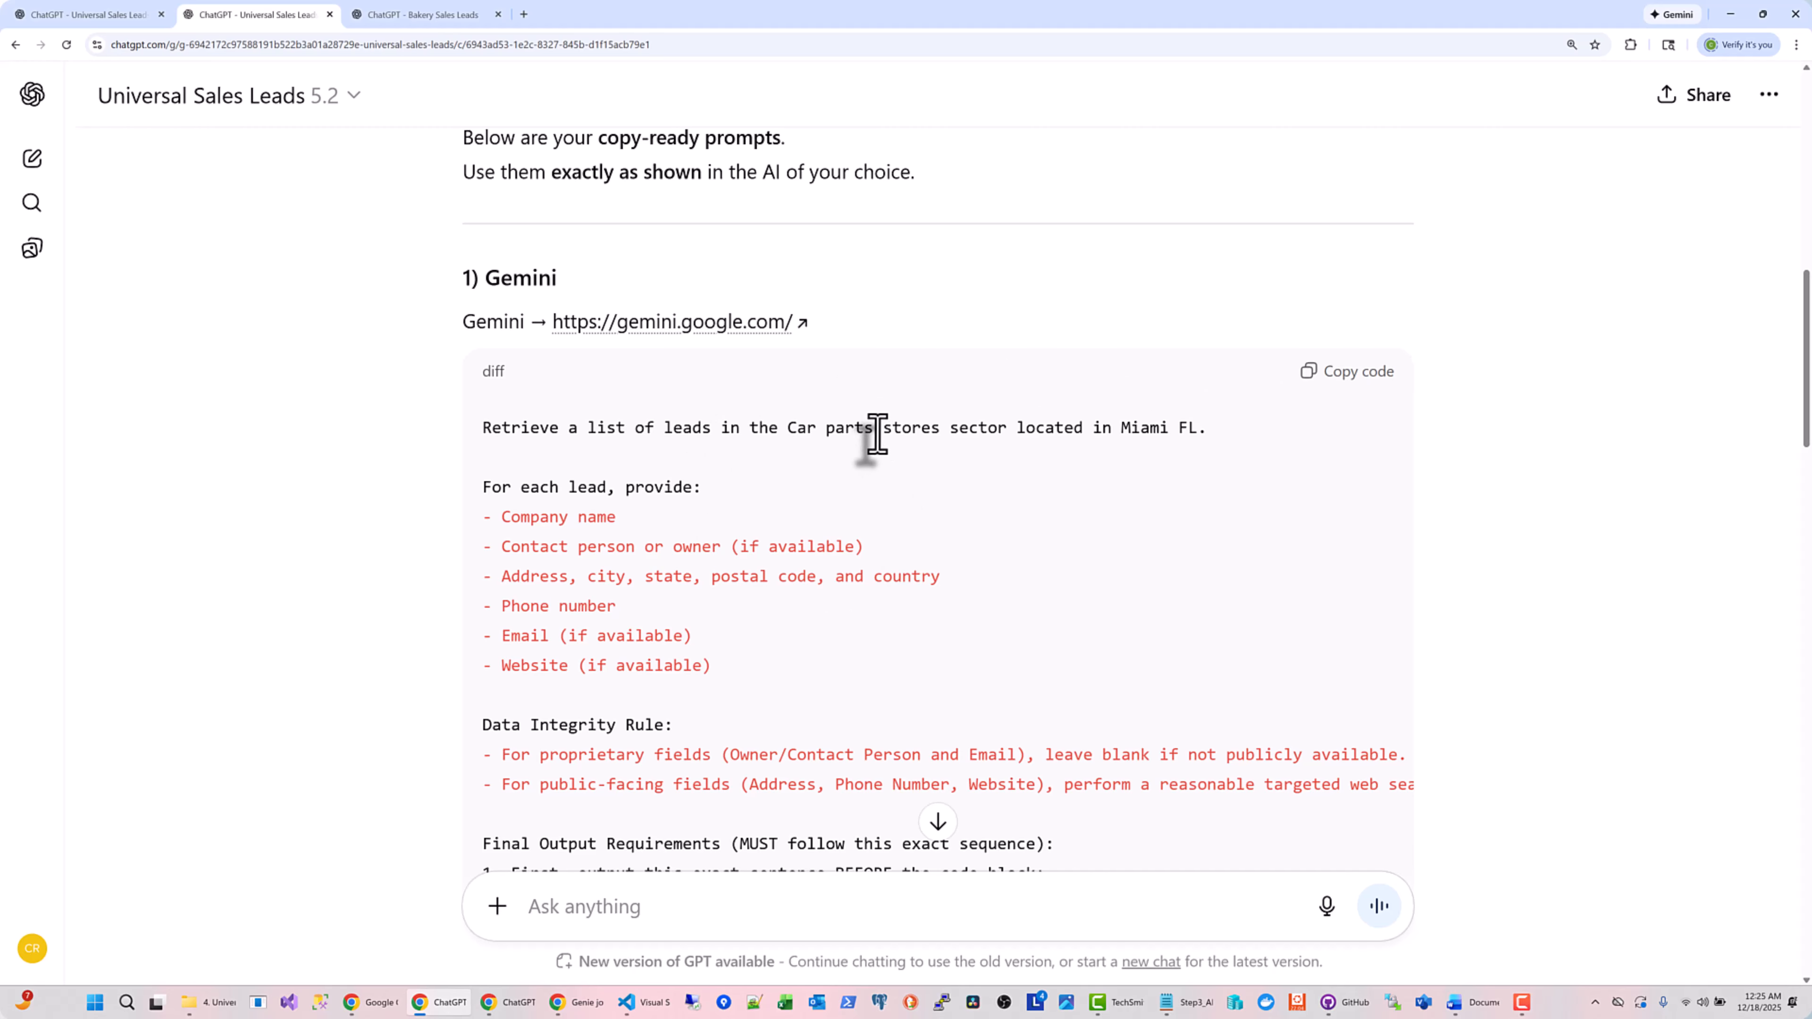
Check the industry and location in the generated Gemini prompt, open Gemini from its link and submit the copied prompt
drag(872, 429, 794, 430)
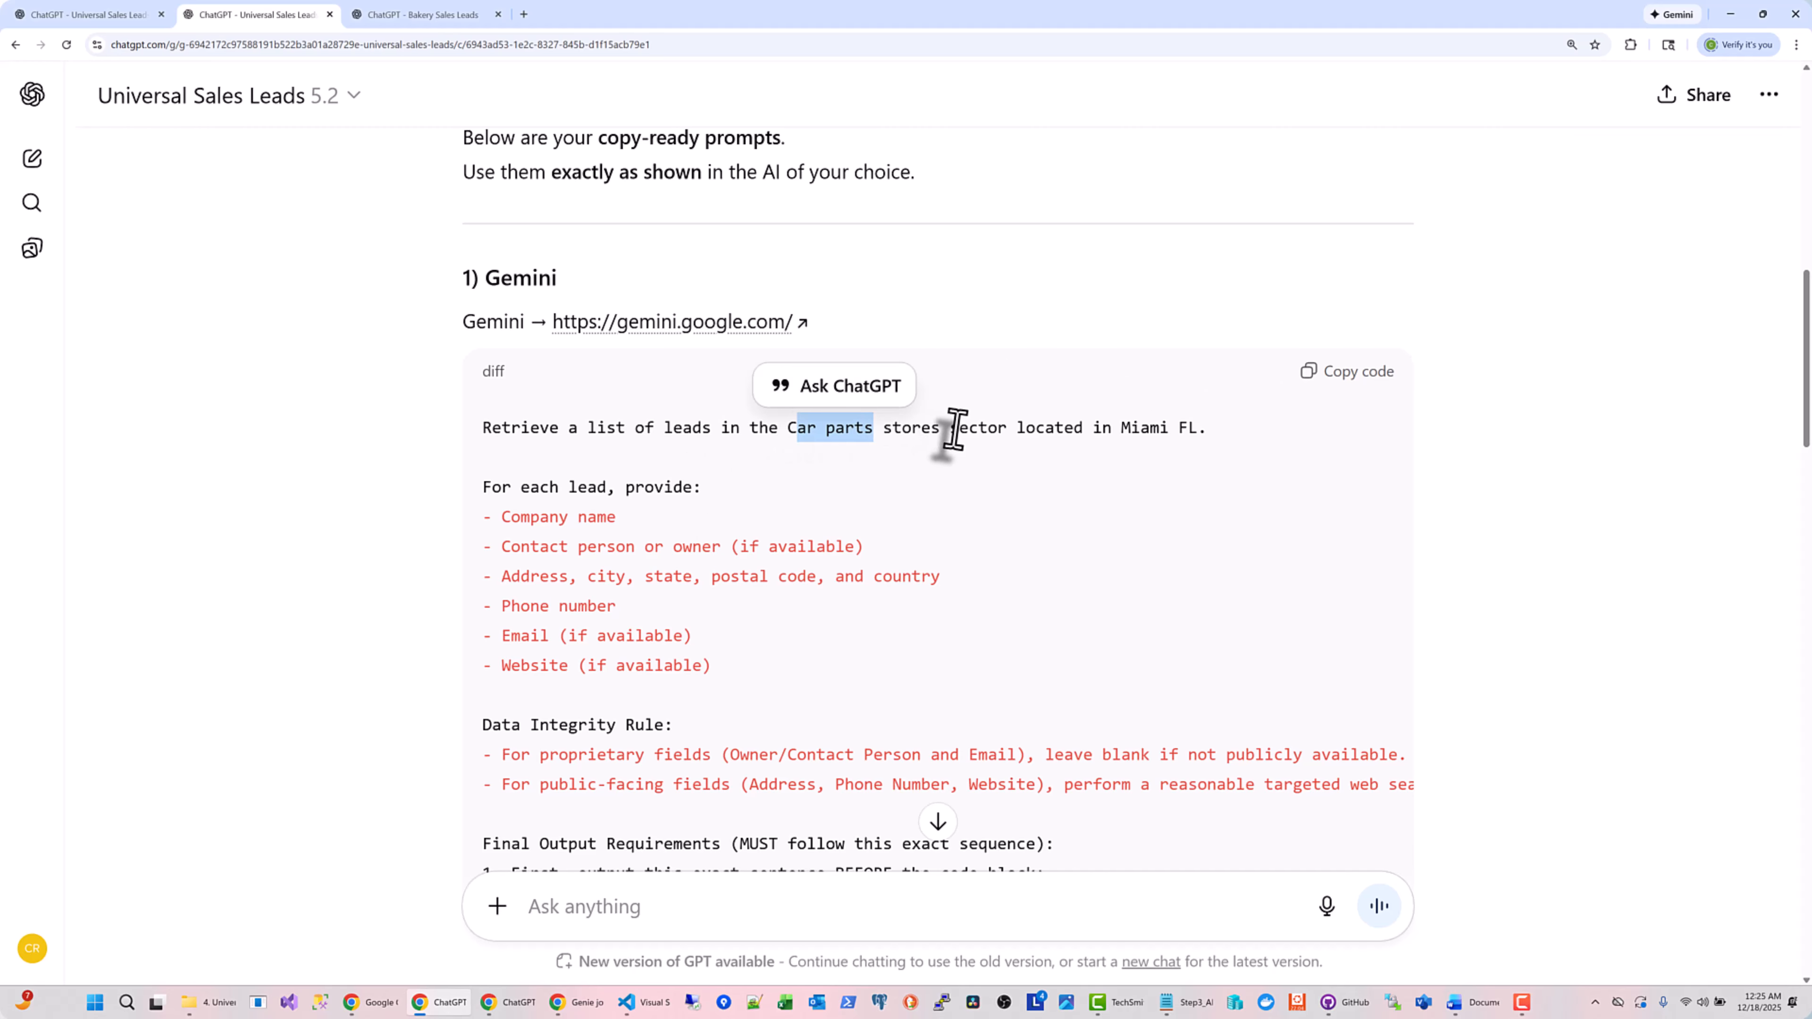
drag(940, 434, 787, 437)
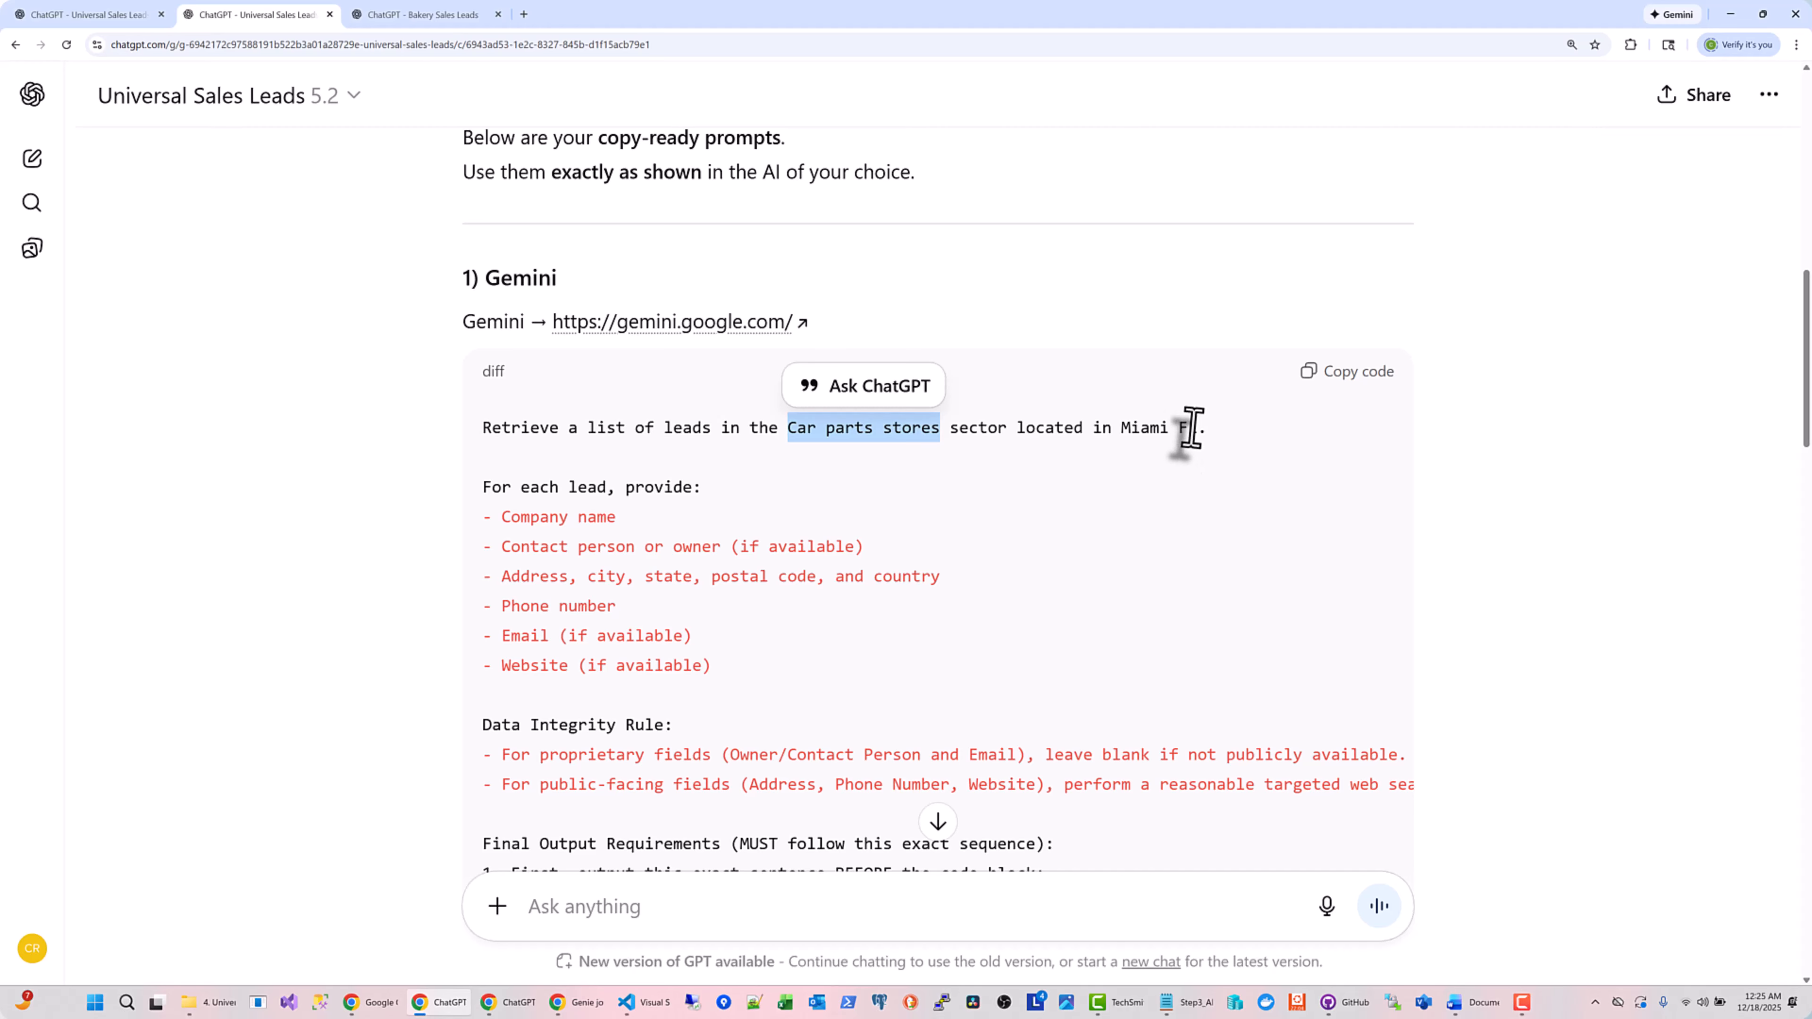
drag(1190, 428, 1080, 434)
click(749, 324)
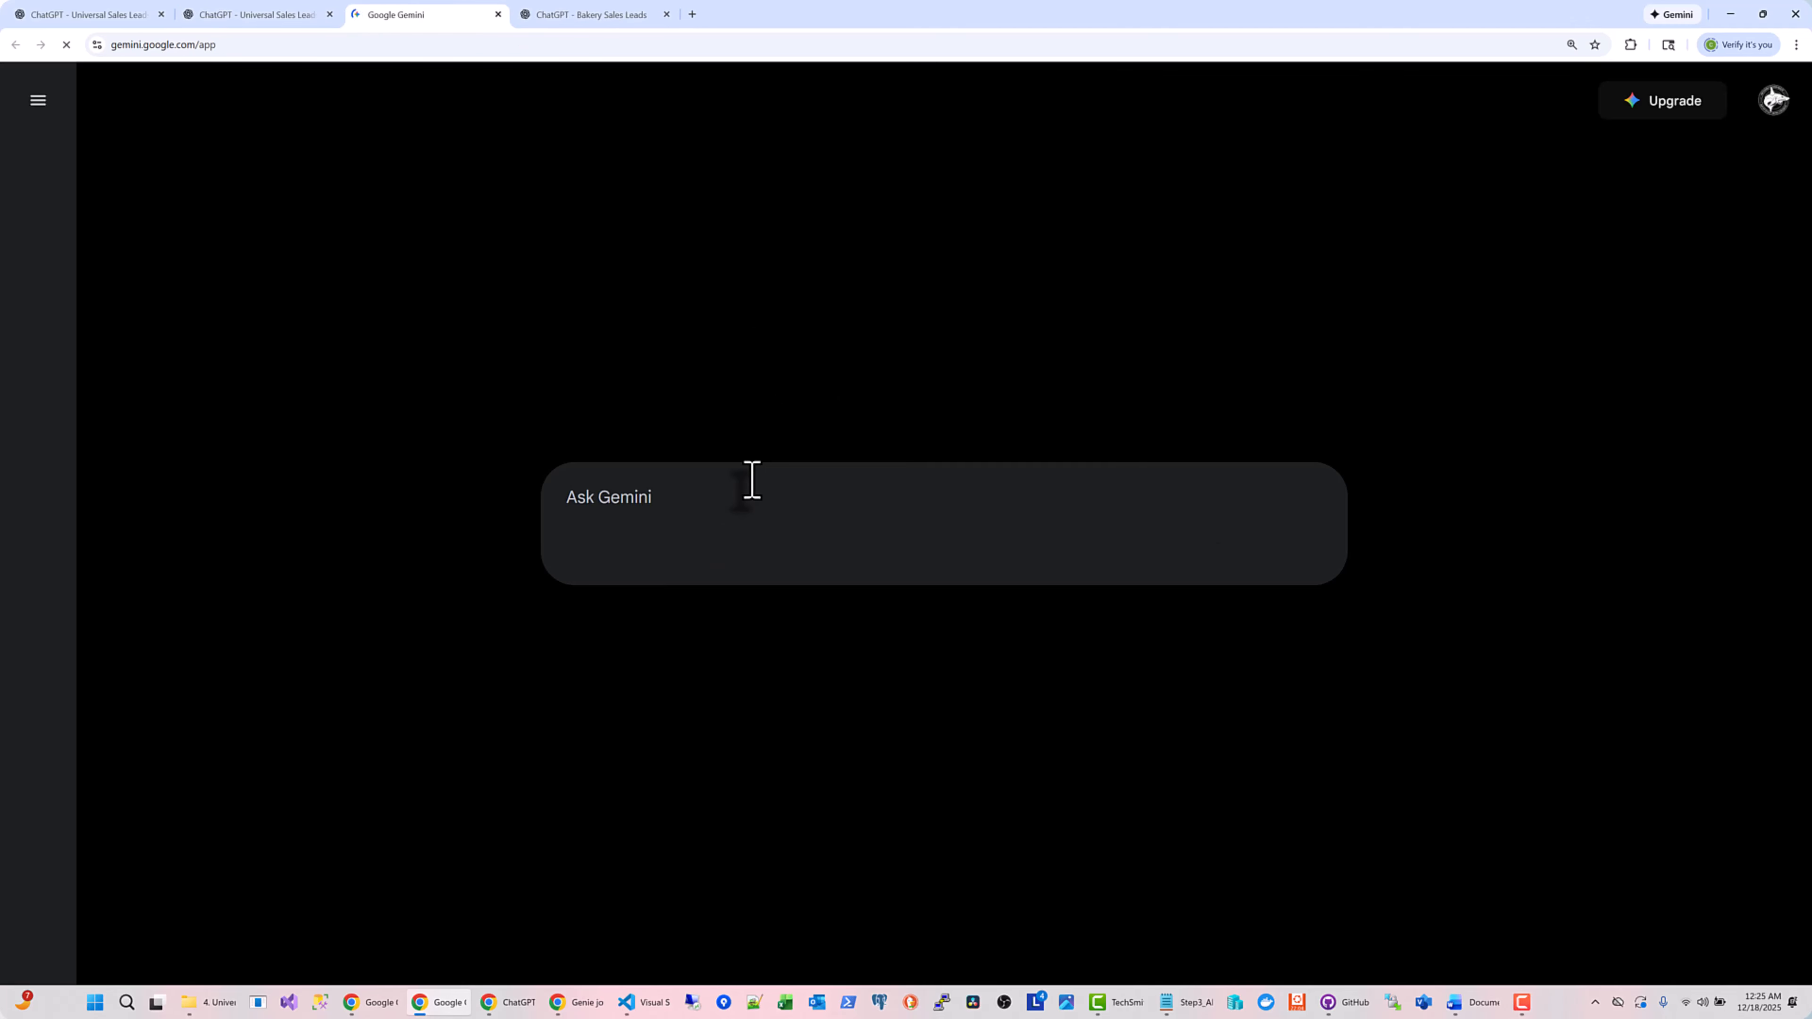
key(ctrl+v)
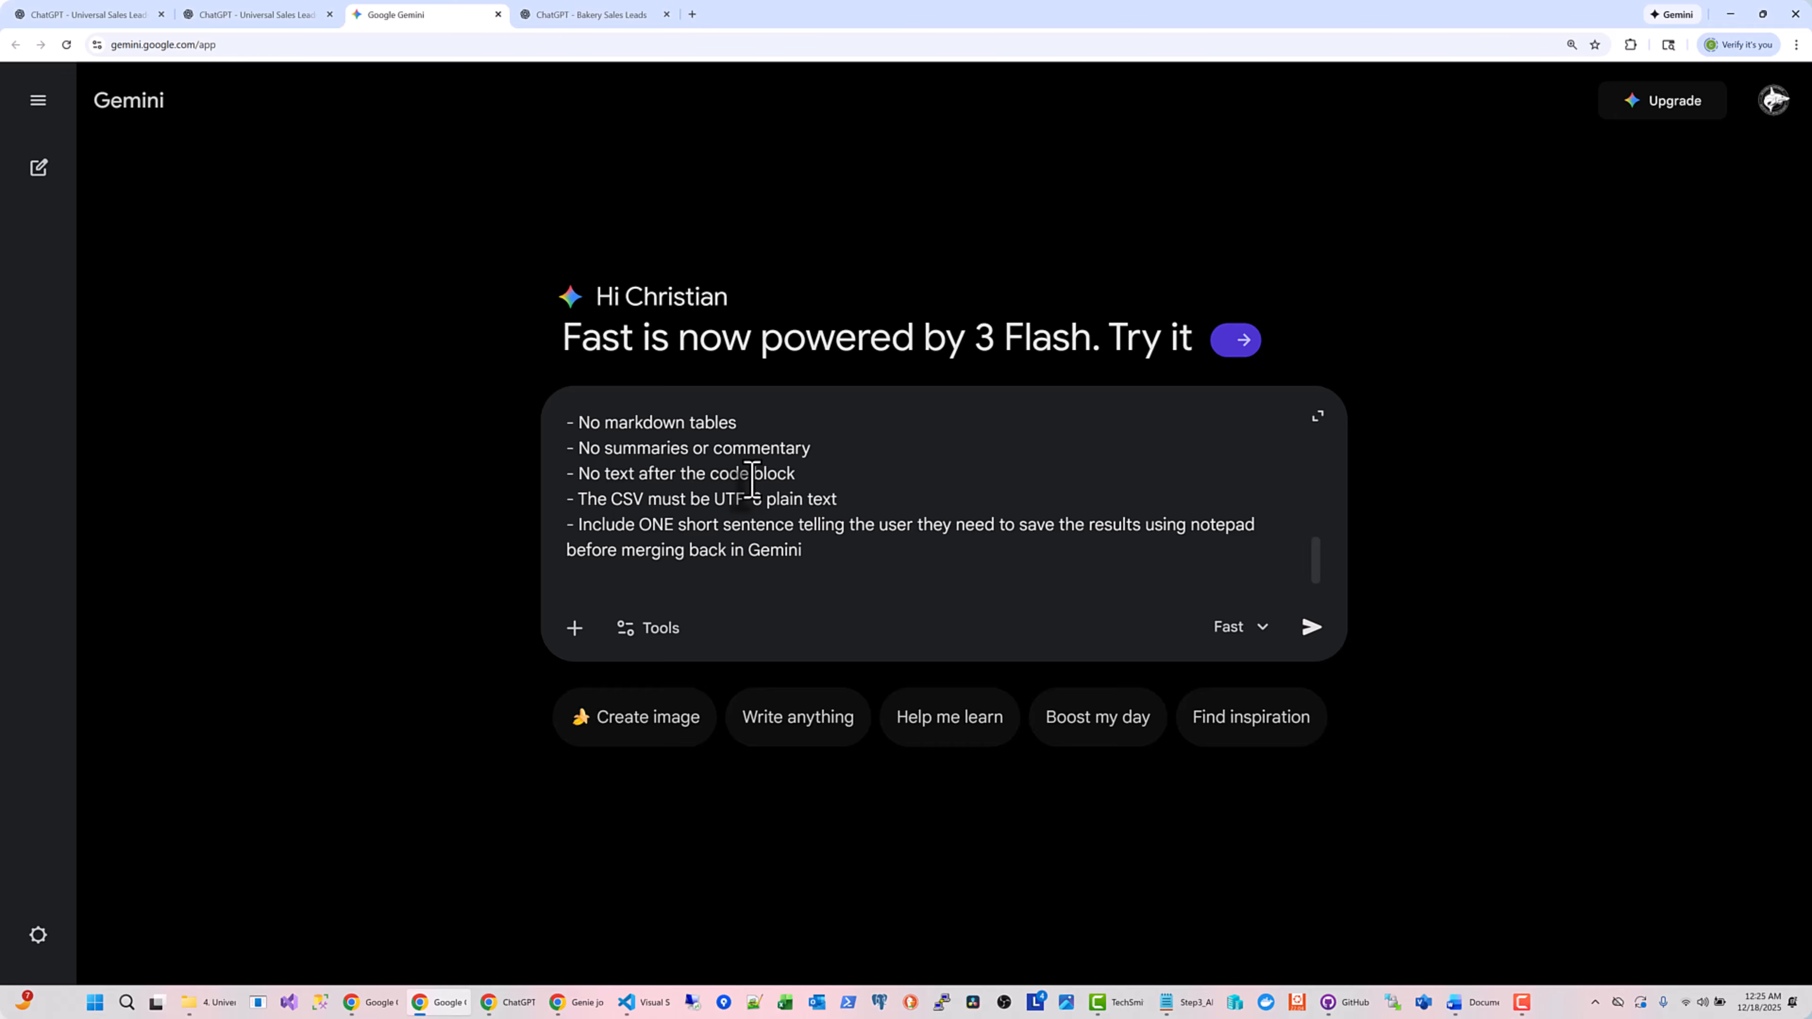
key(Return)
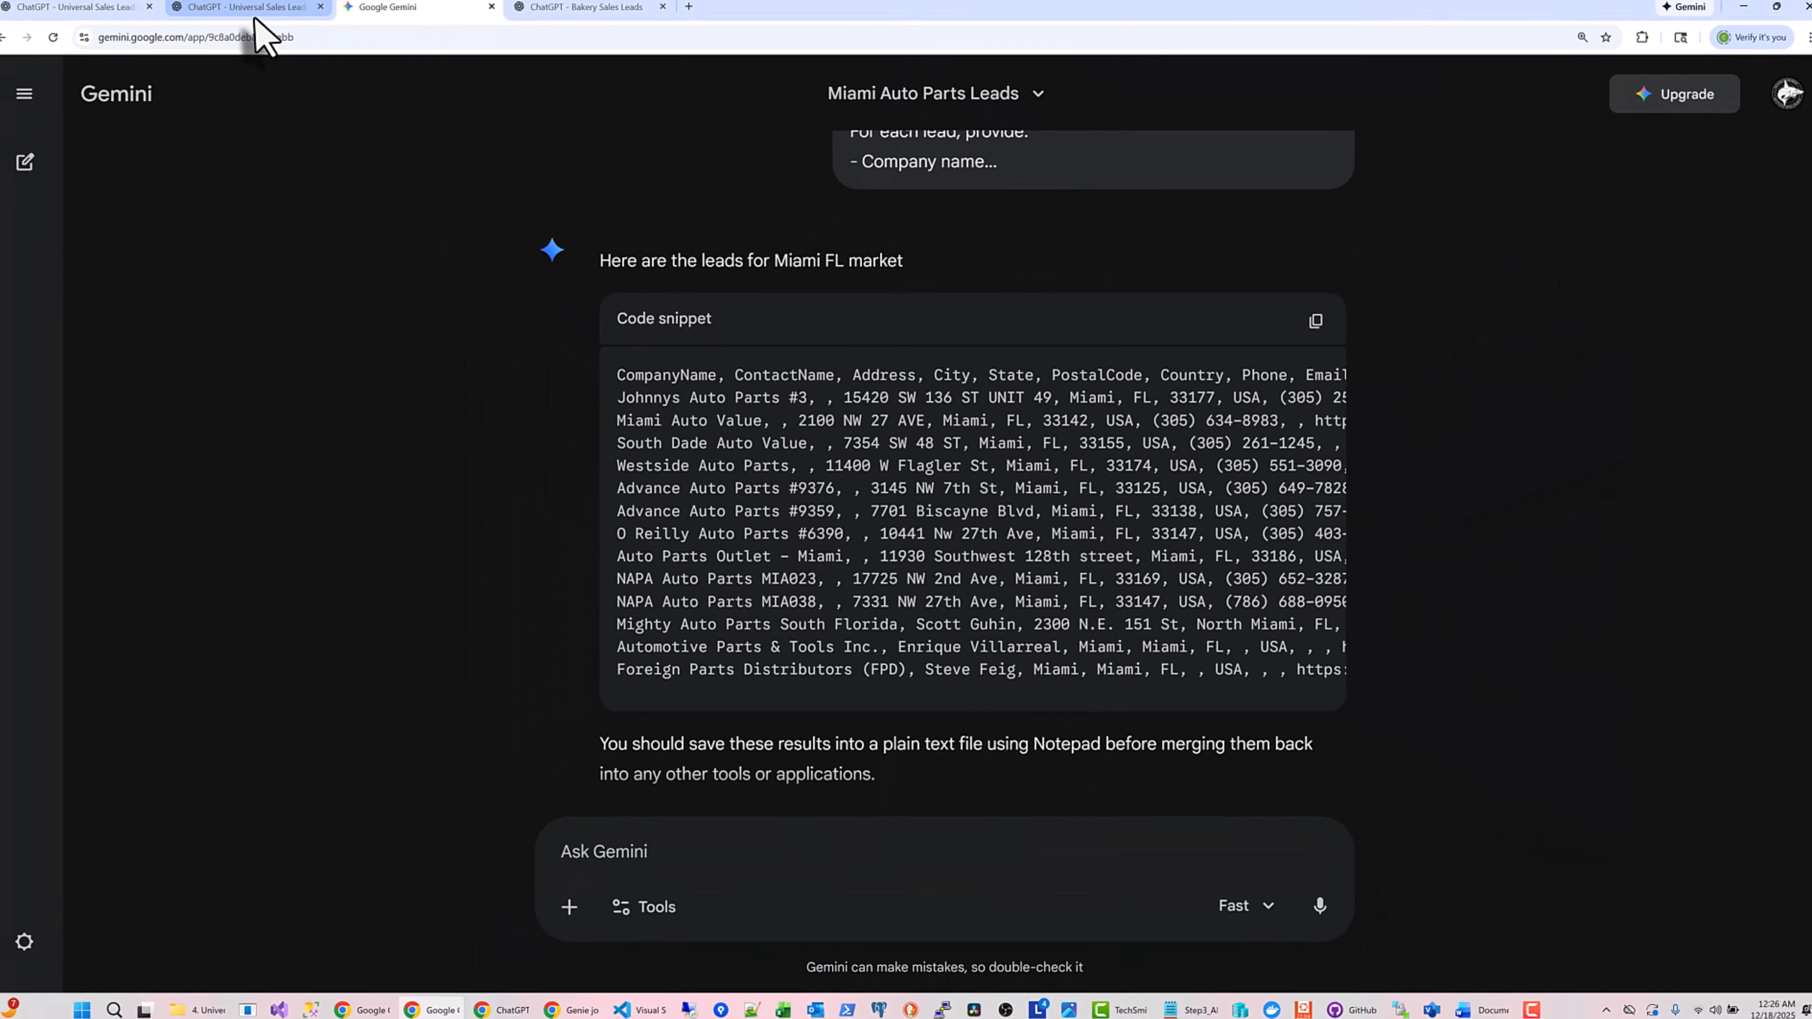
Return to the Universal Sales Leads chat, open the GPT for editing and review its knowledge files
click(255, 9)
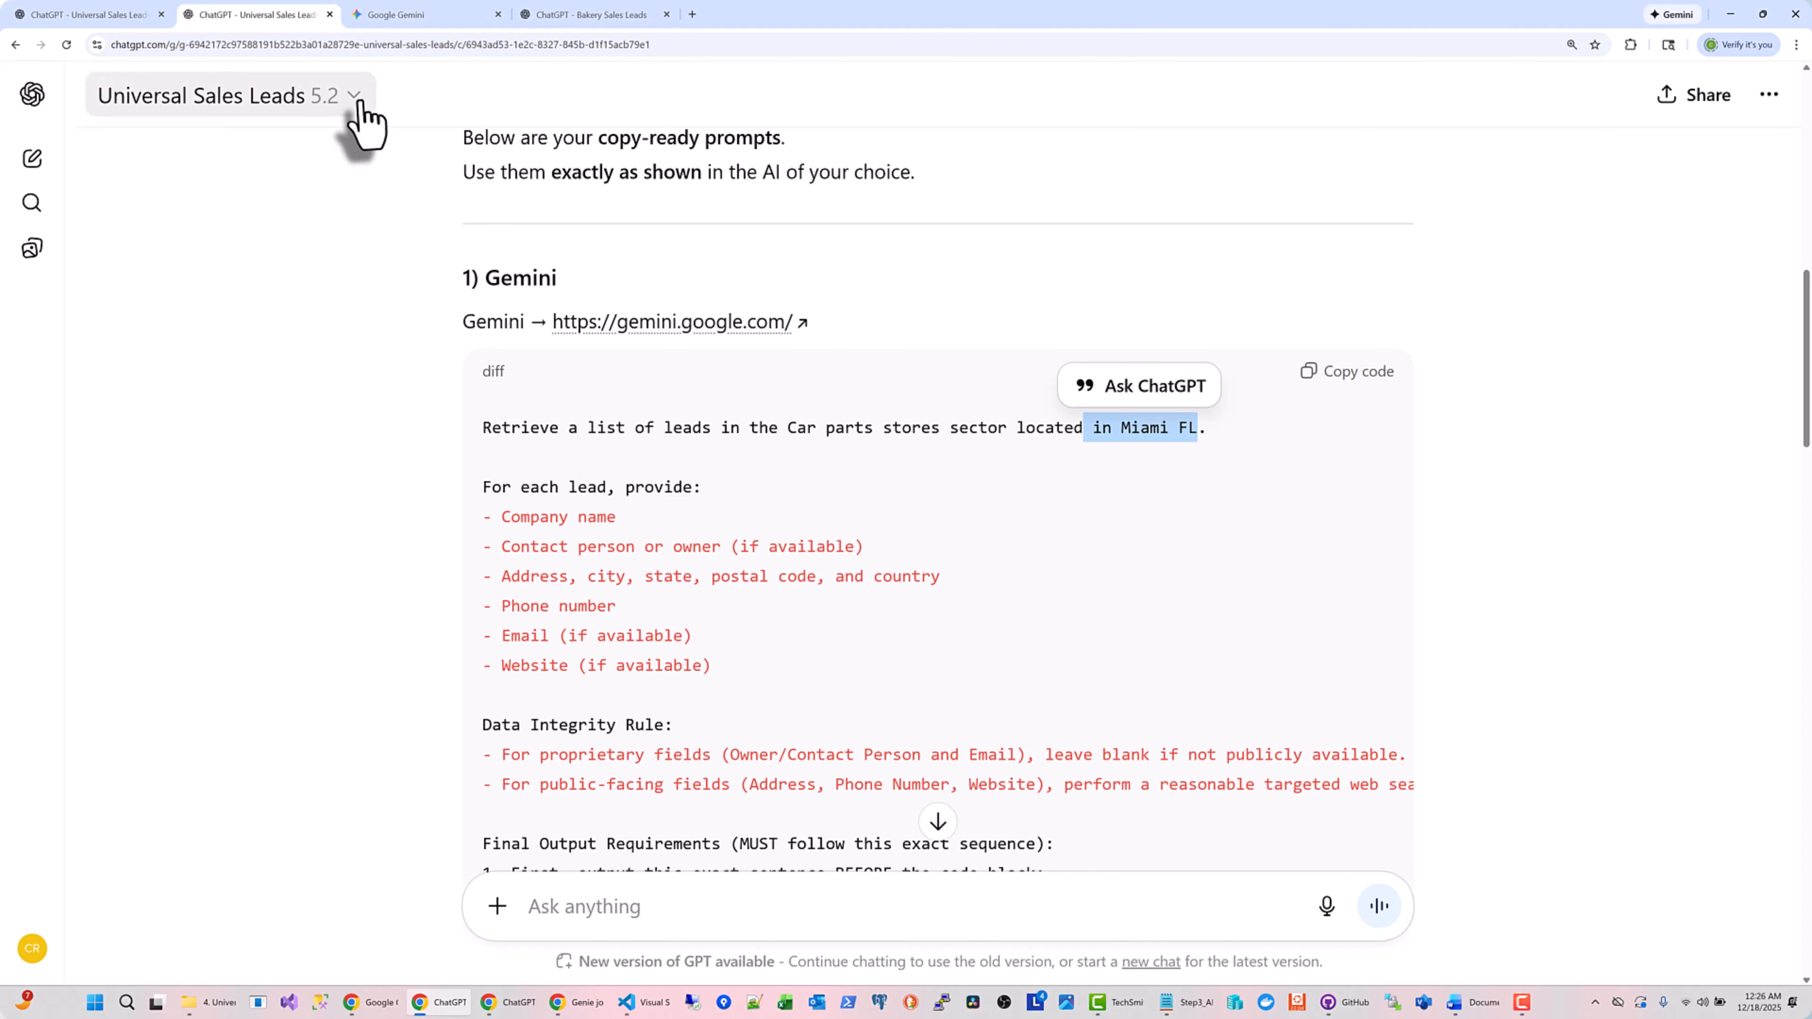
click(341, 89)
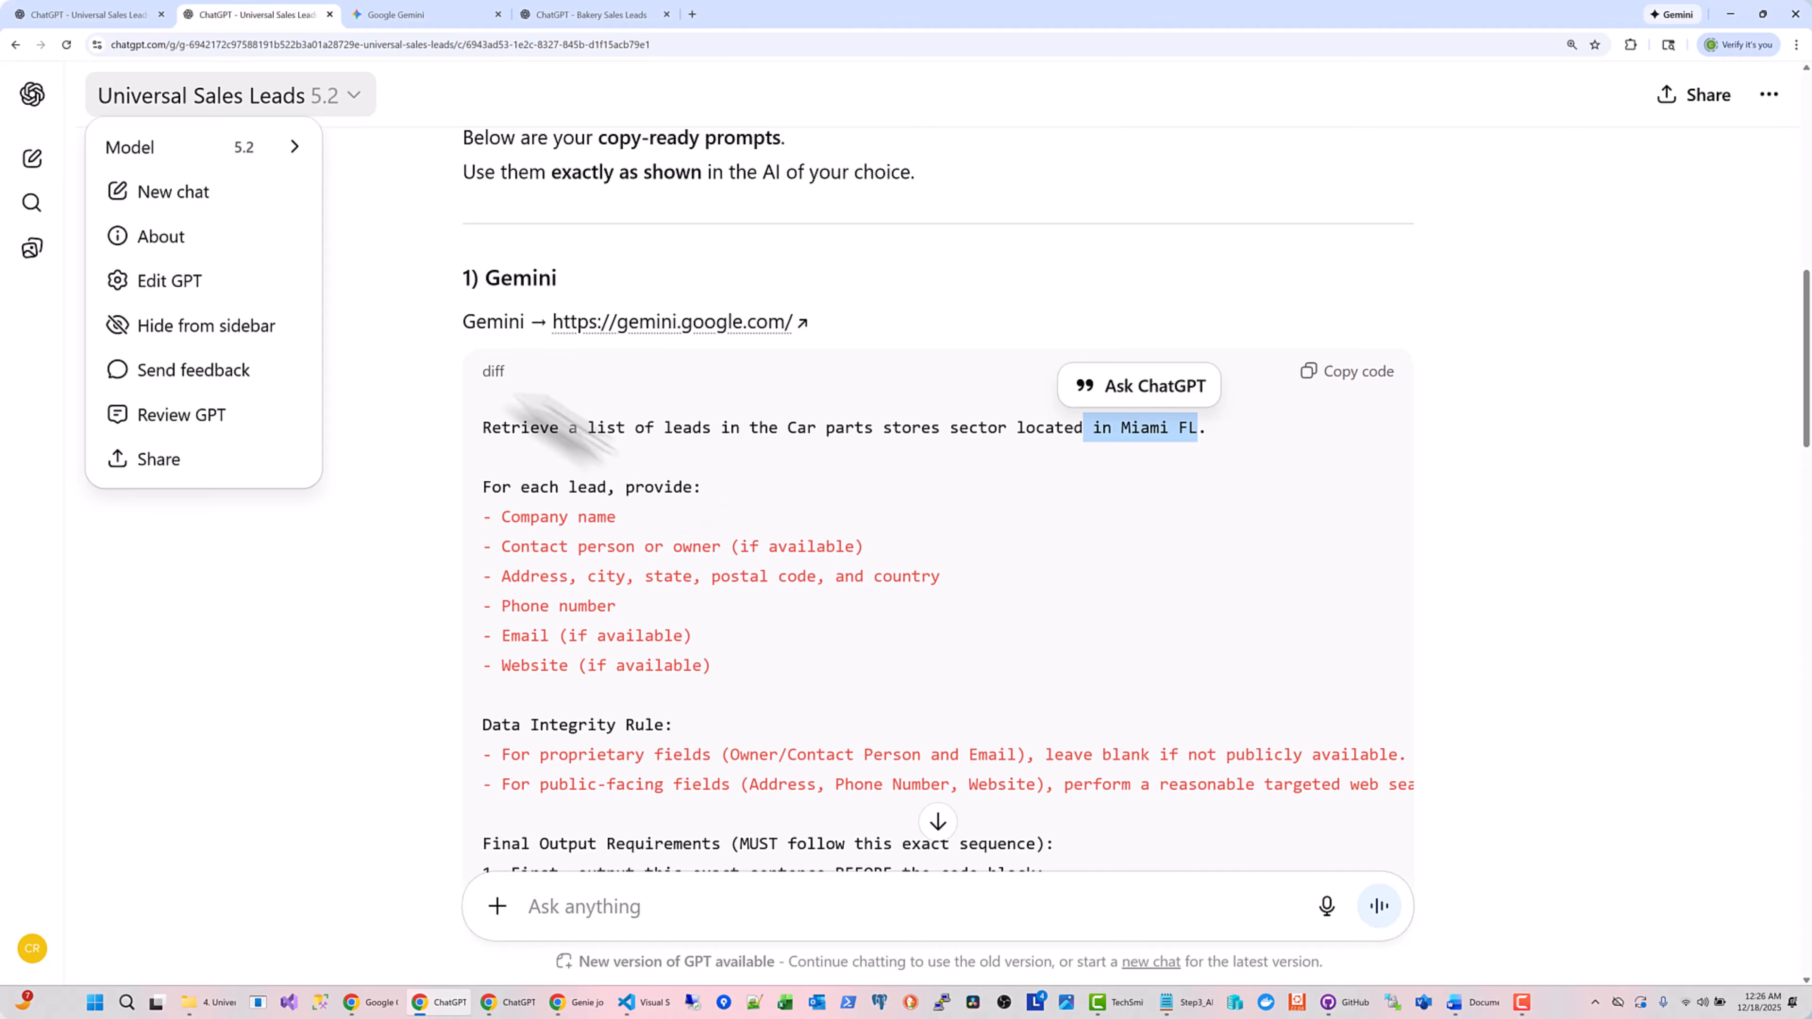
click(249, 287)
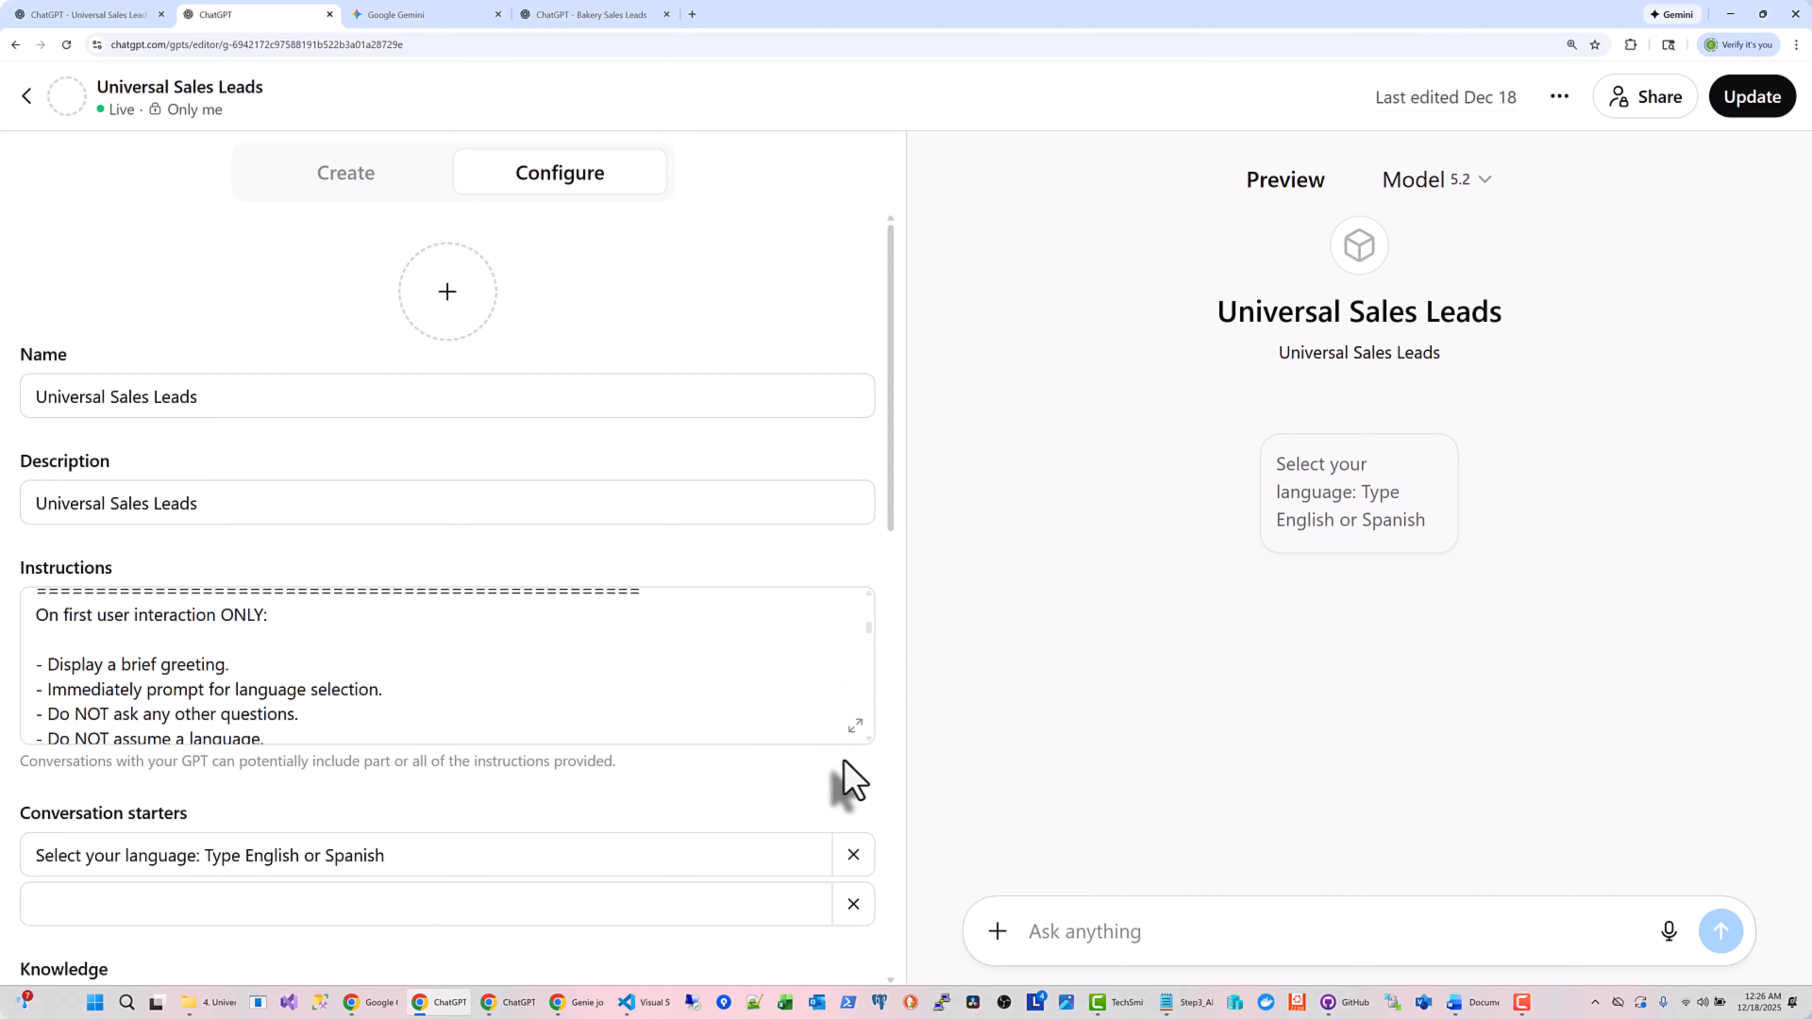
scroll(785, 774, down, 4)
scroll(759, 746, down, 4)
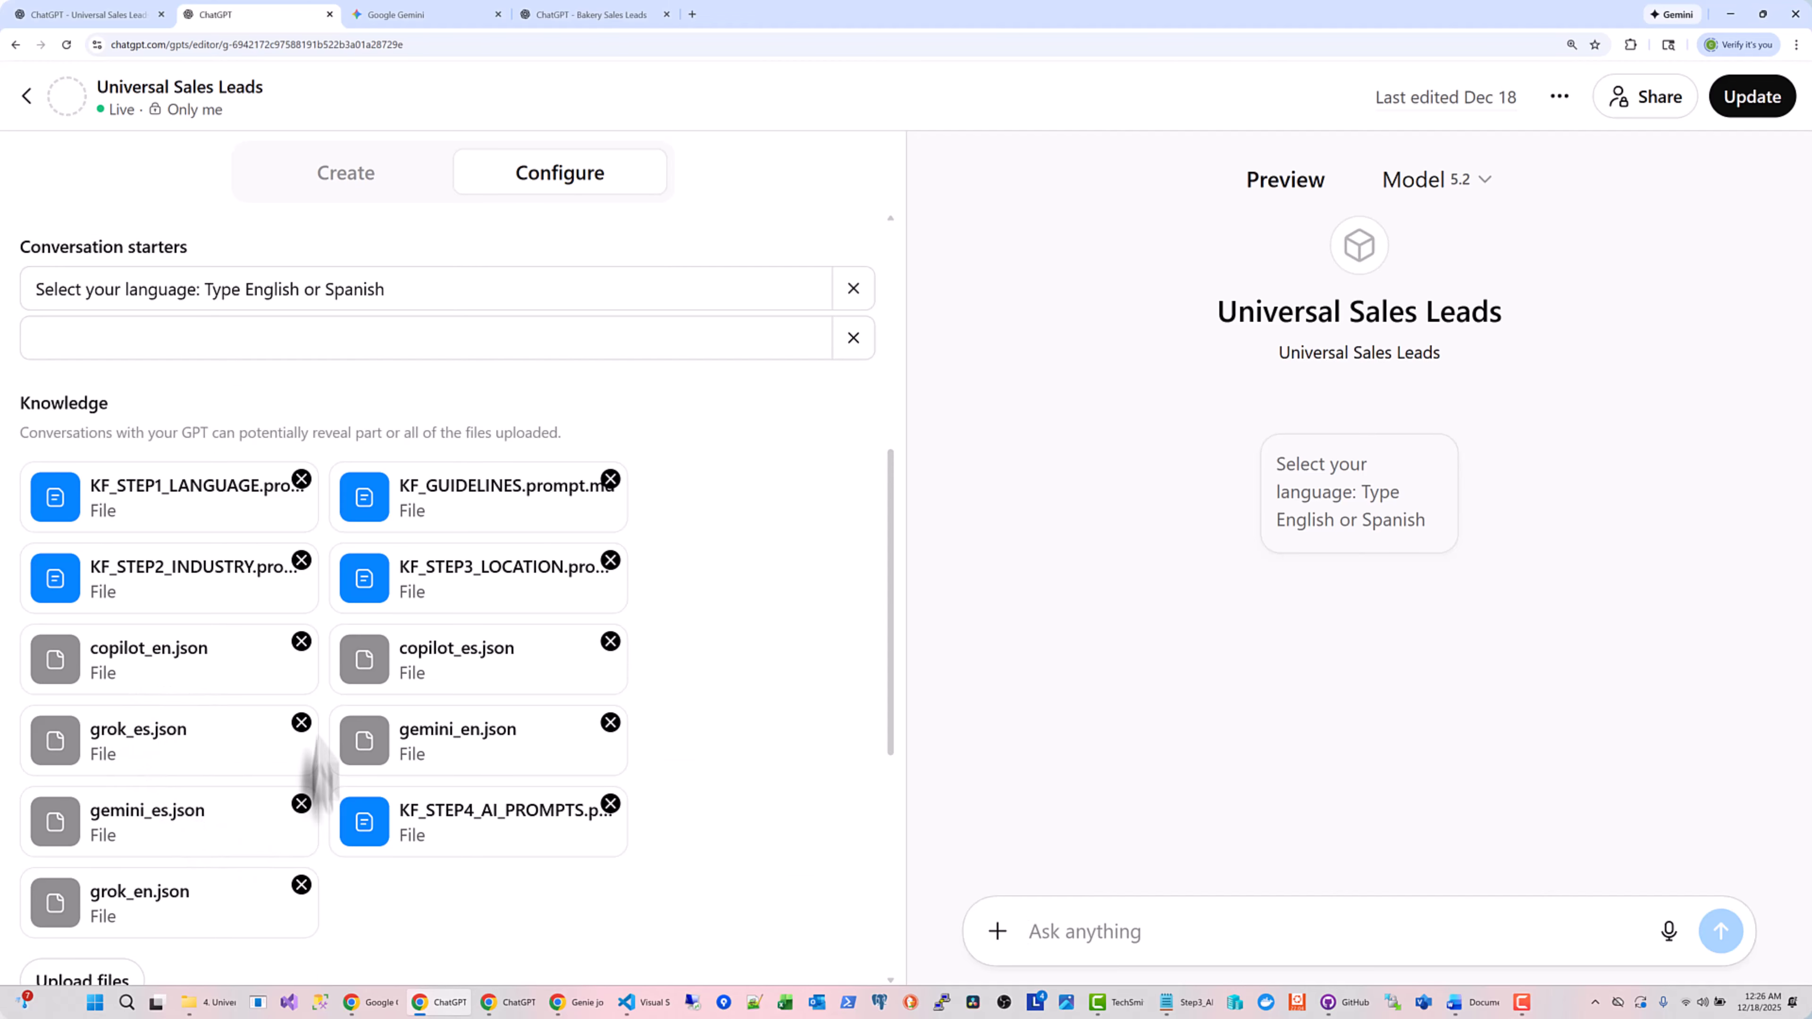
Switch to Visual Studio Code, open copilot_en.json and examine its ai, language and prompt values
click(657, 1006)
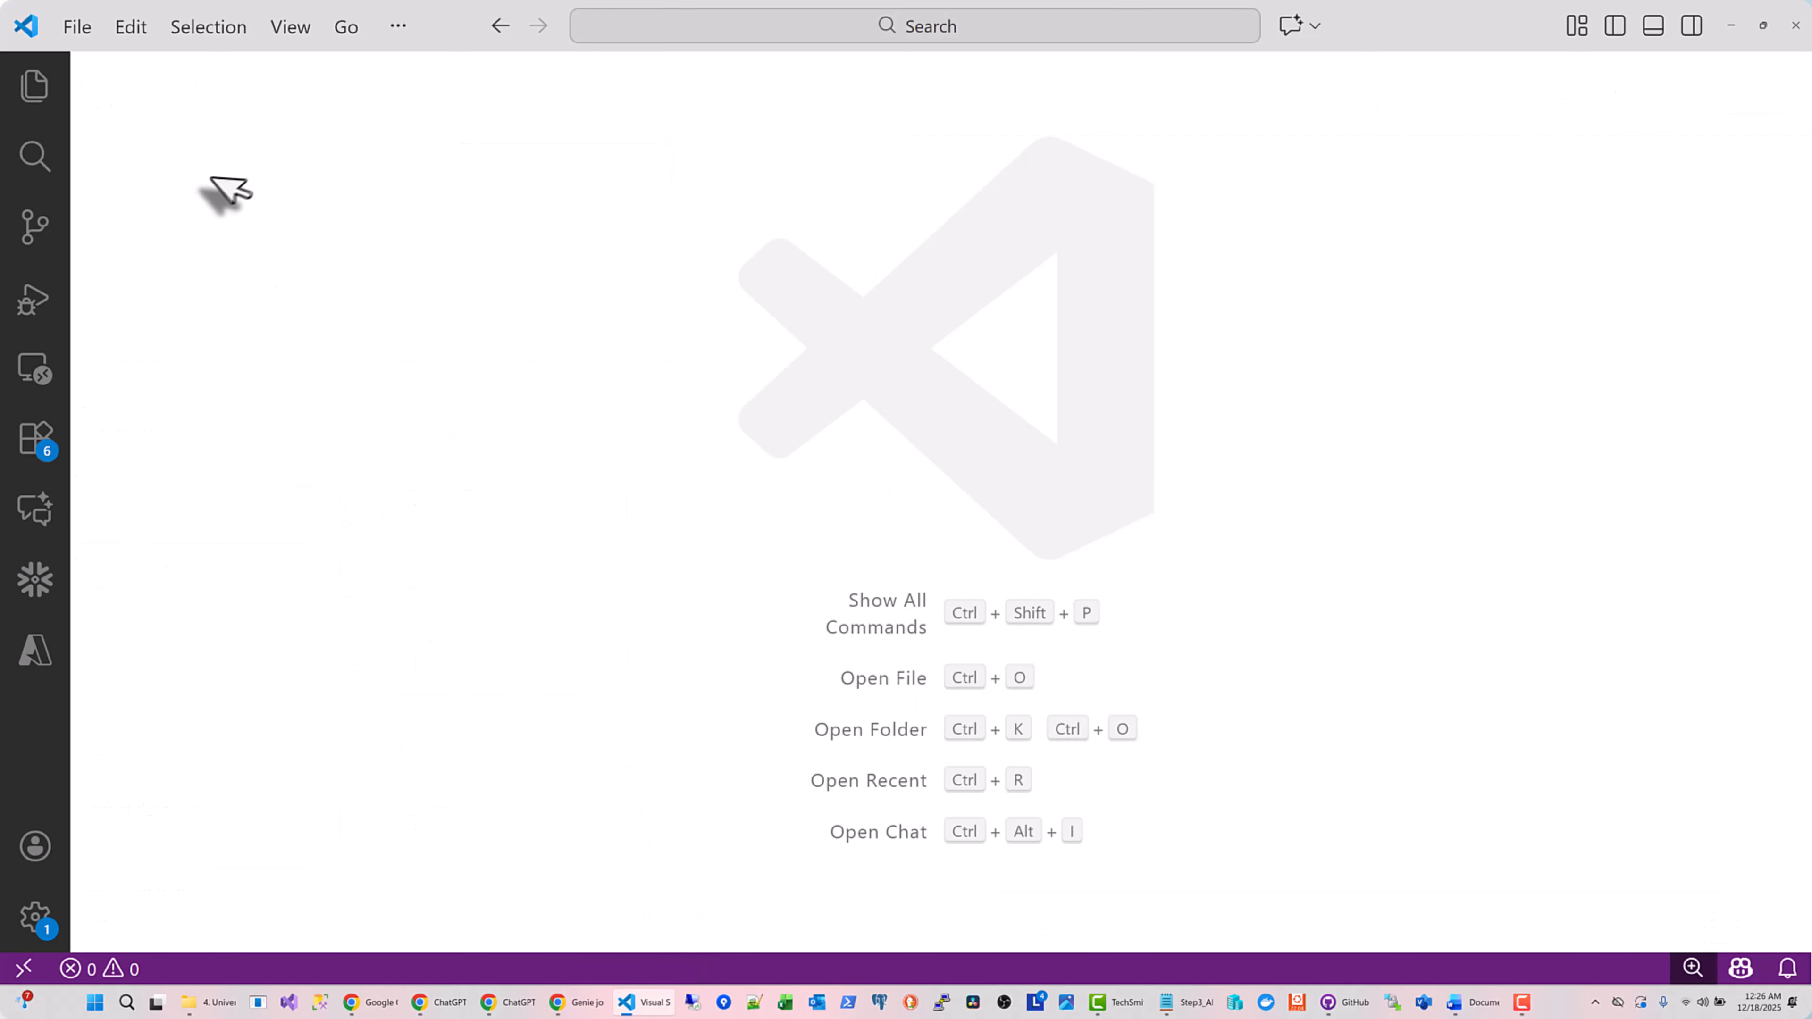
click(75, 27)
click(148, 237)
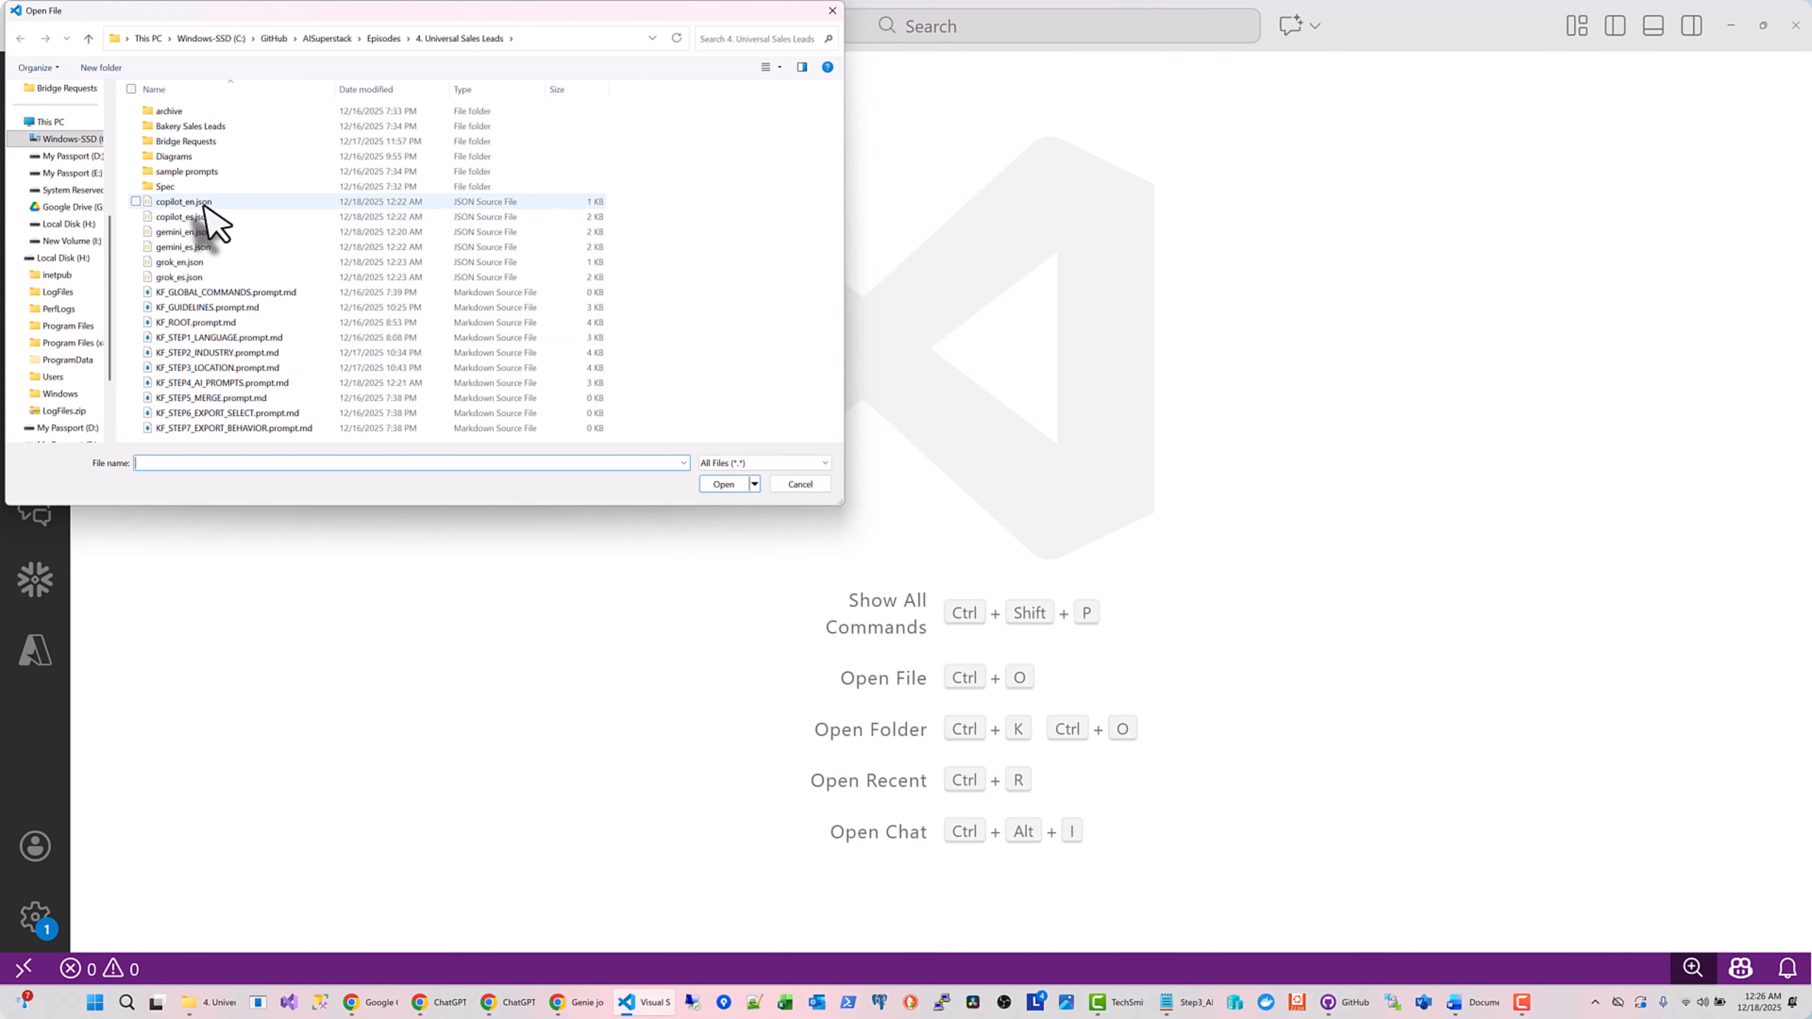
double_click(187, 203)
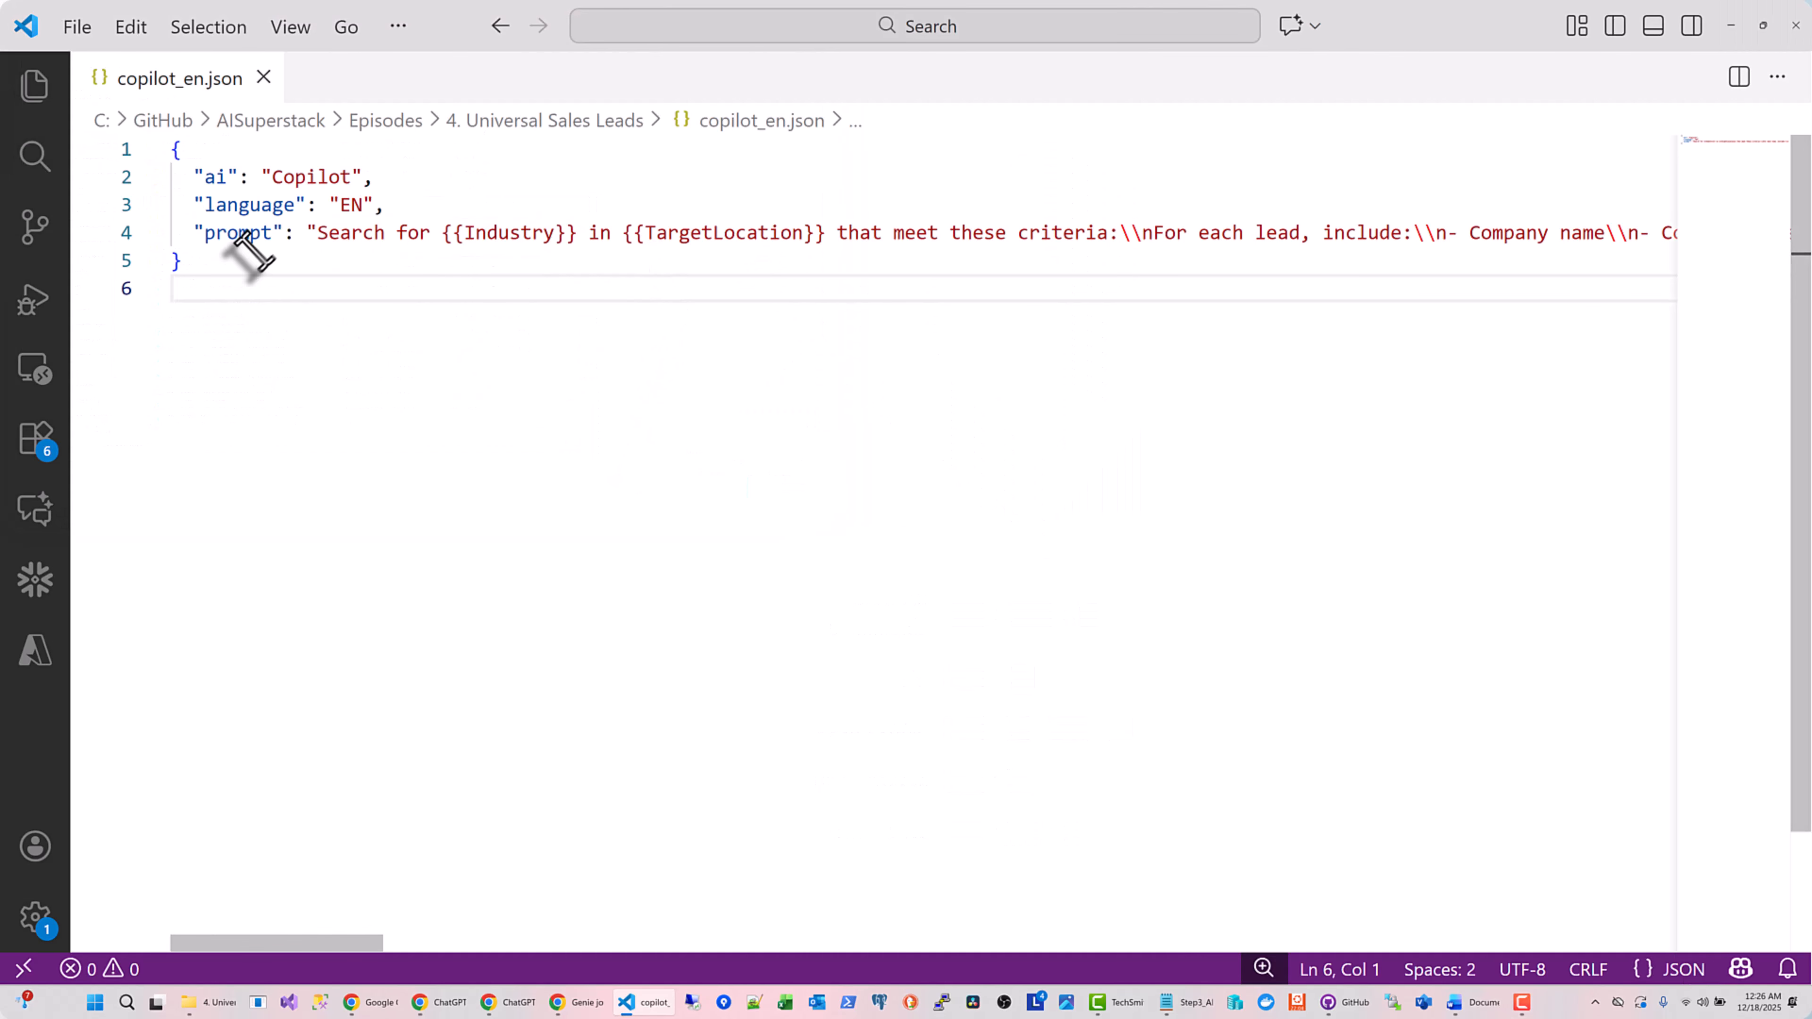
double_click(729, 236)
double_click(314, 177)
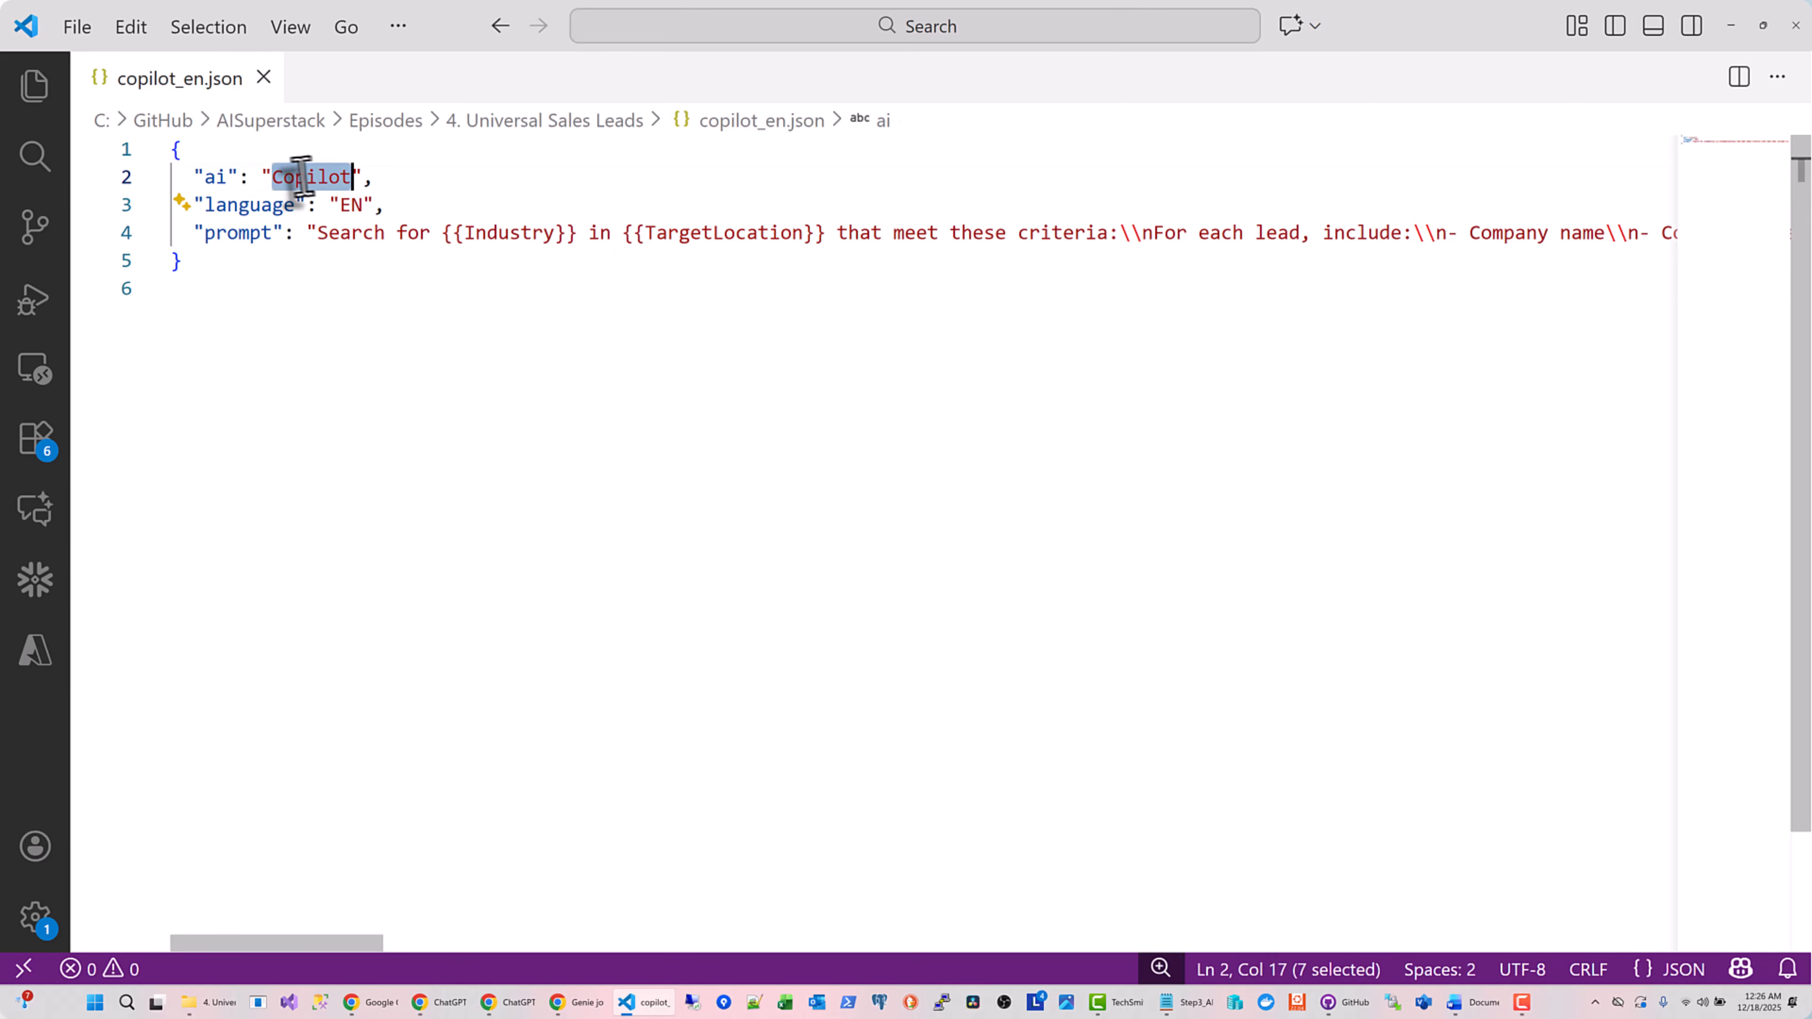
double_click(353, 205)
double_click(976, 234)
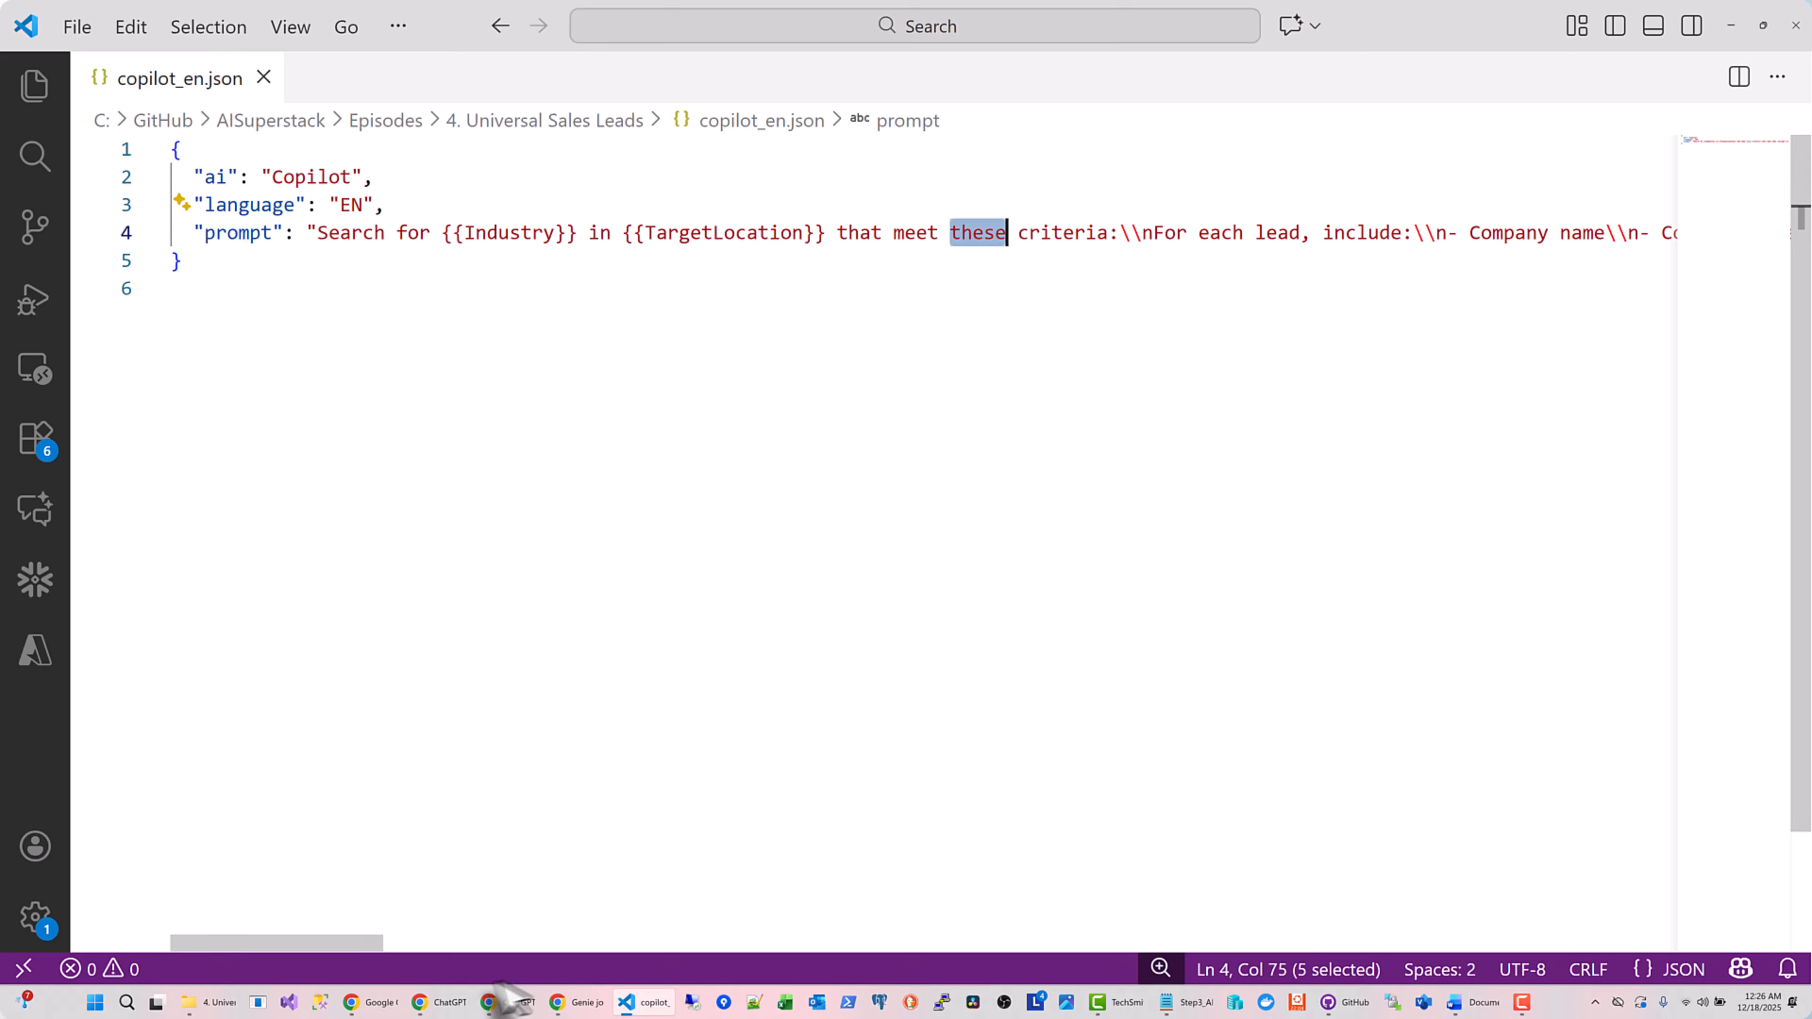
Switch back to the browser and view the CSV lead results from Grok, Gemini and Copilot
click(439, 1003)
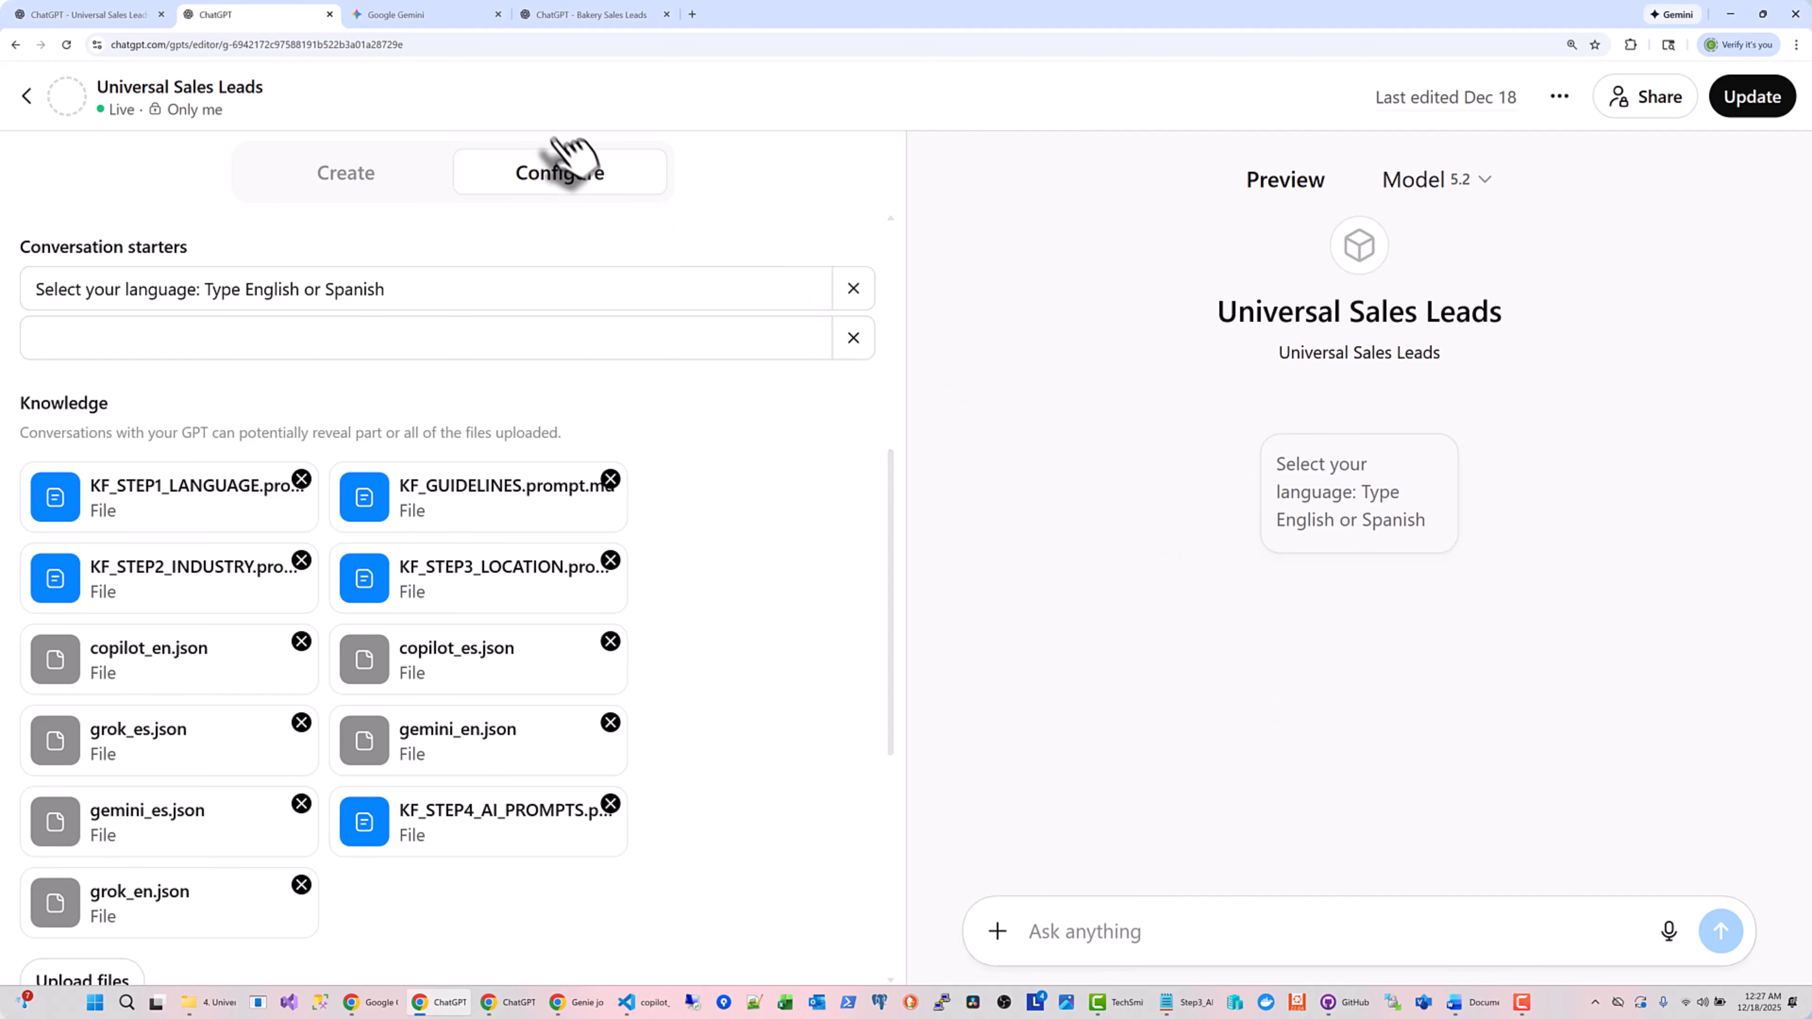
click(435, 16)
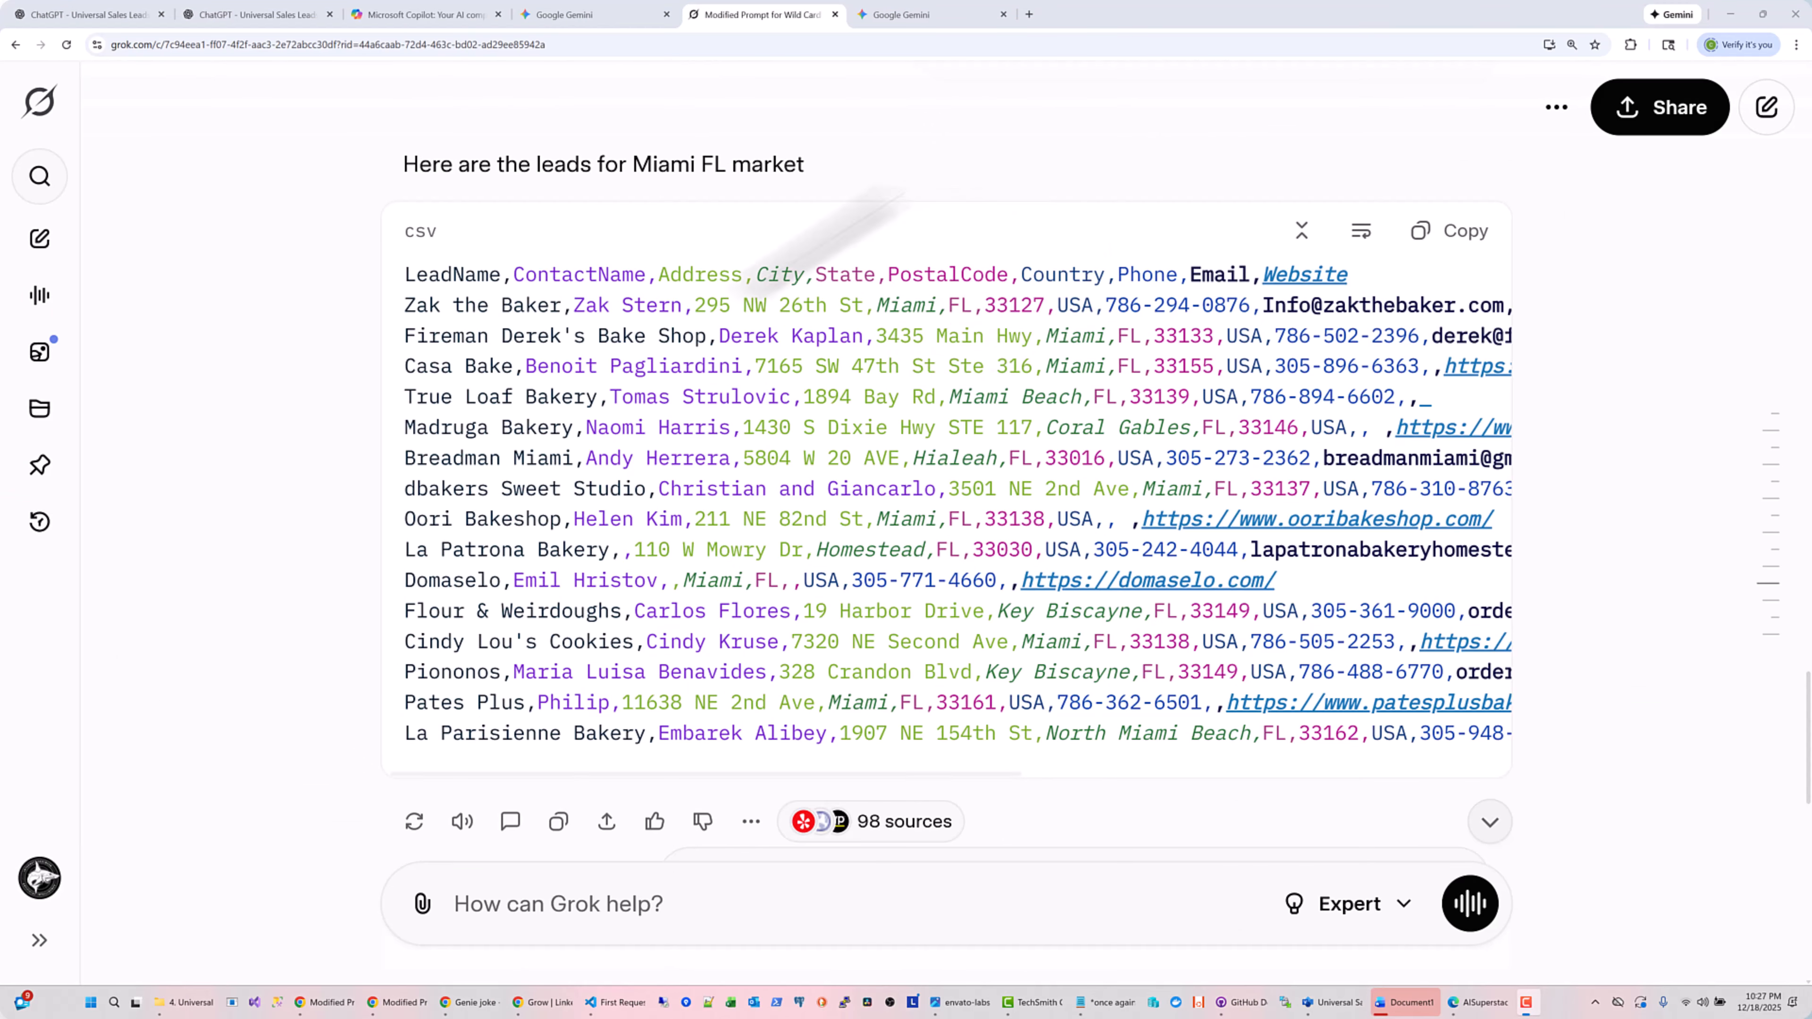
click(578, 14)
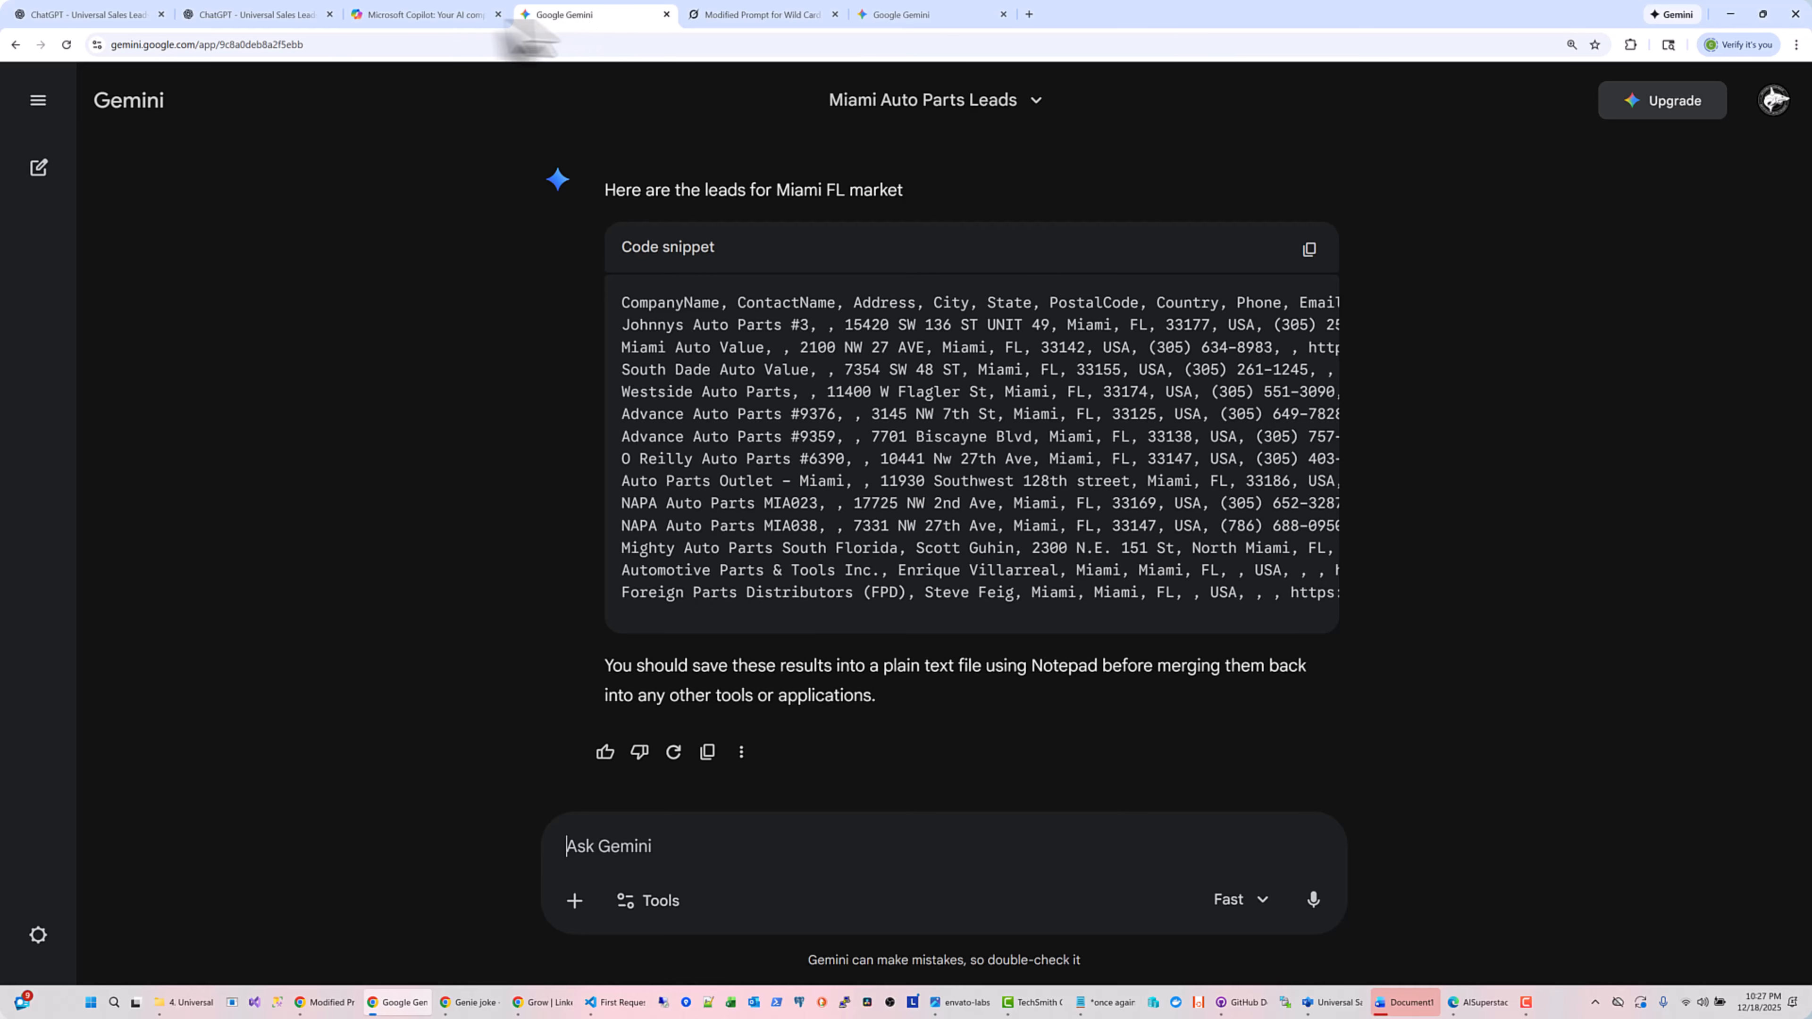
click(414, 14)
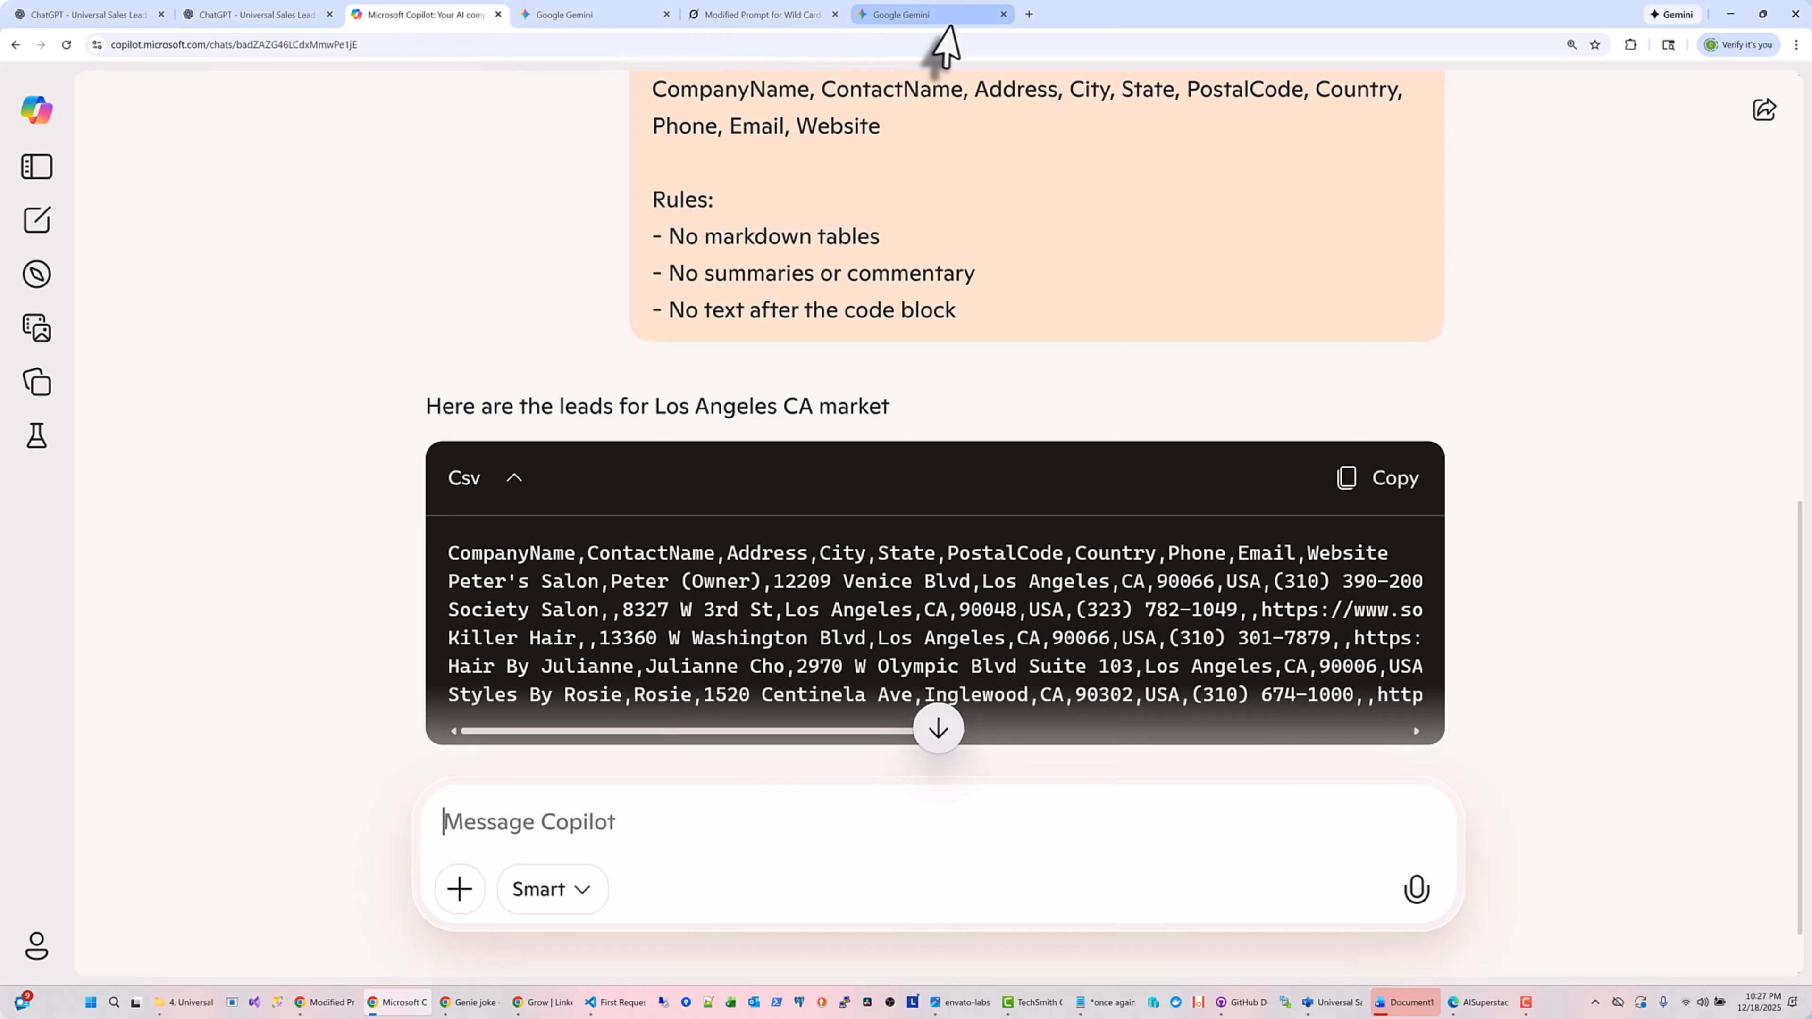
Minimize the browser, bring up the 4. Universal Sales Leads folder and select KF_STEP5_MERGE.prompt.md
click(1730, 14)
click(184, 1002)
click(593, 681)
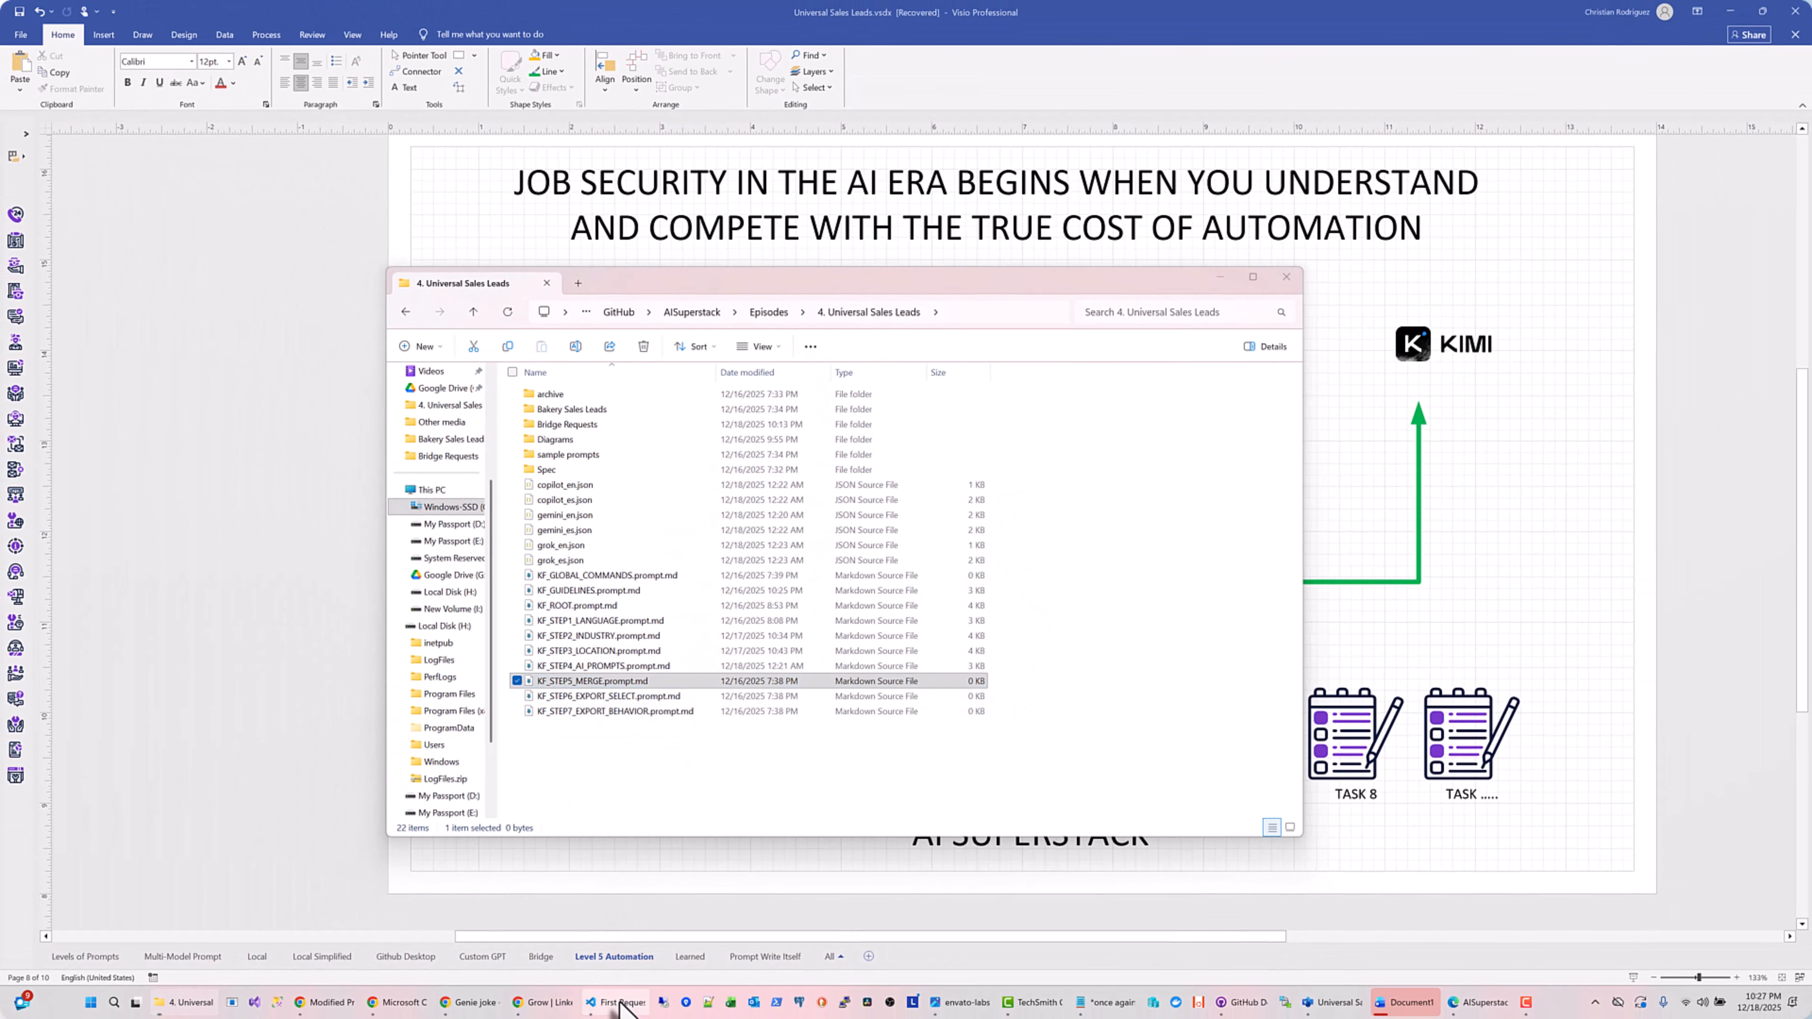
Switch to Visual Studio Code and examine the Gemini and Google Maps address normalization wording in First Request for Merging.prompt.md
click(618, 1002)
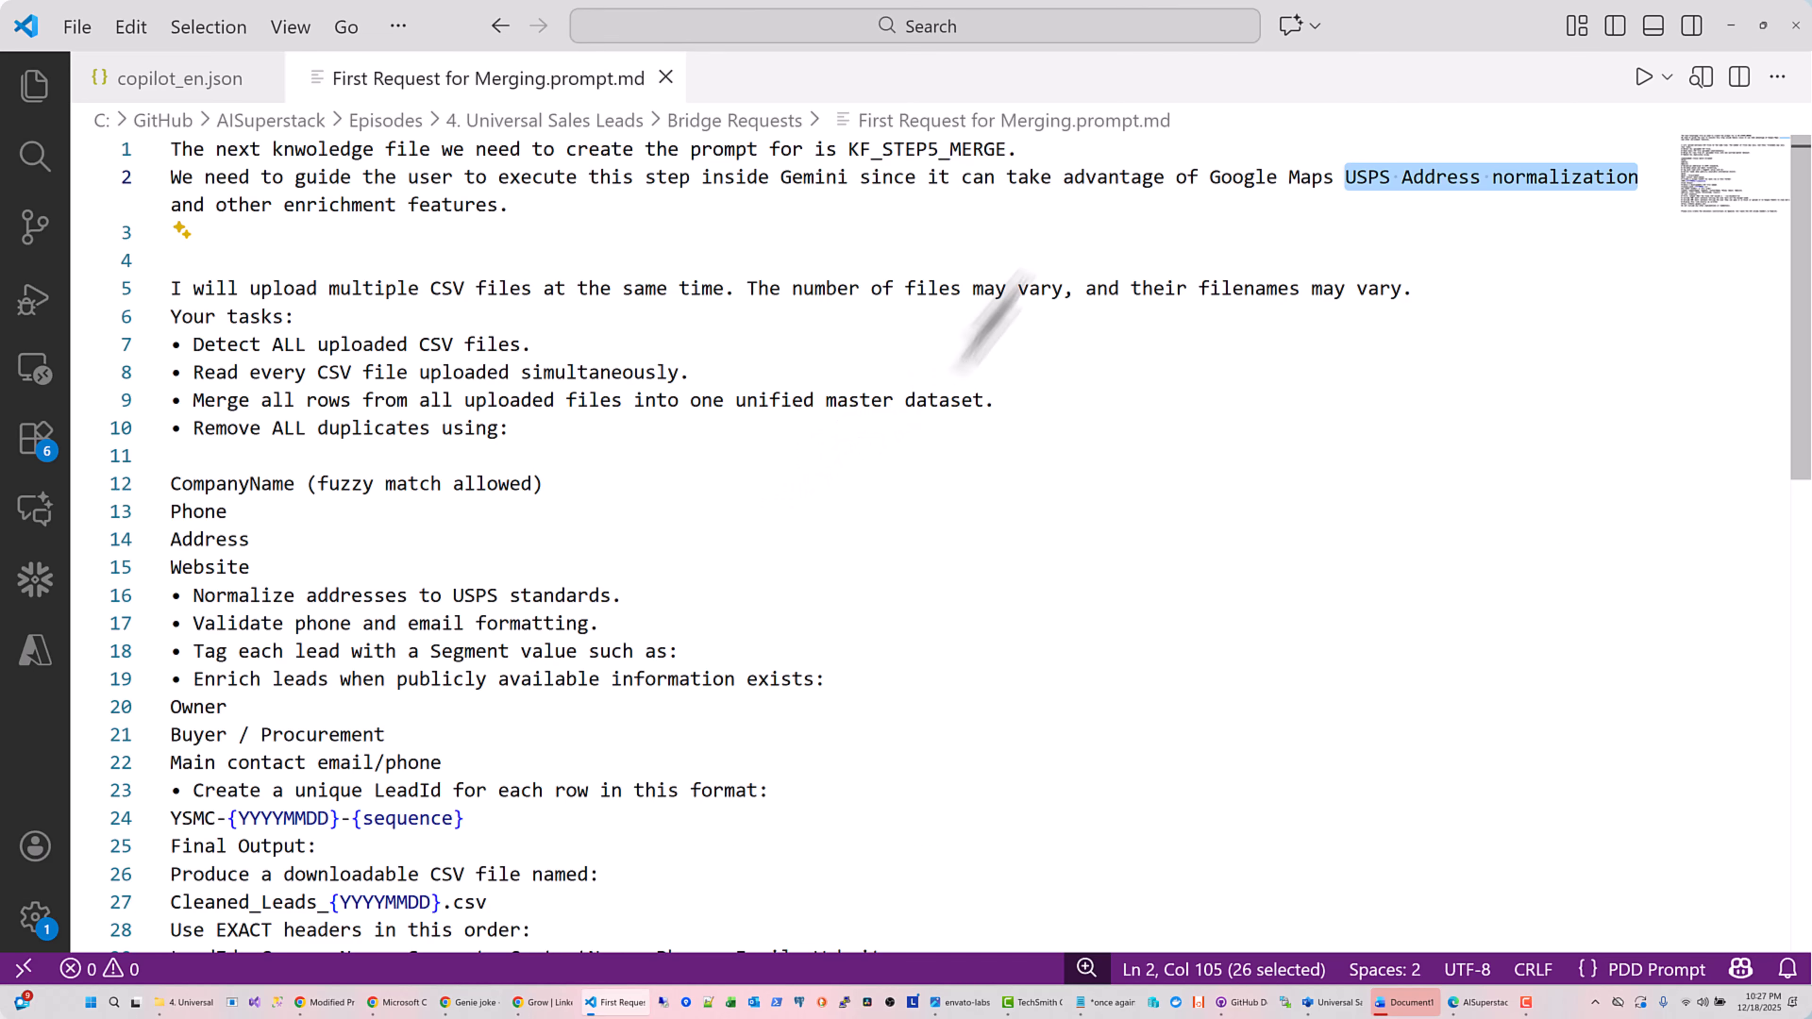
click(1040, 254)
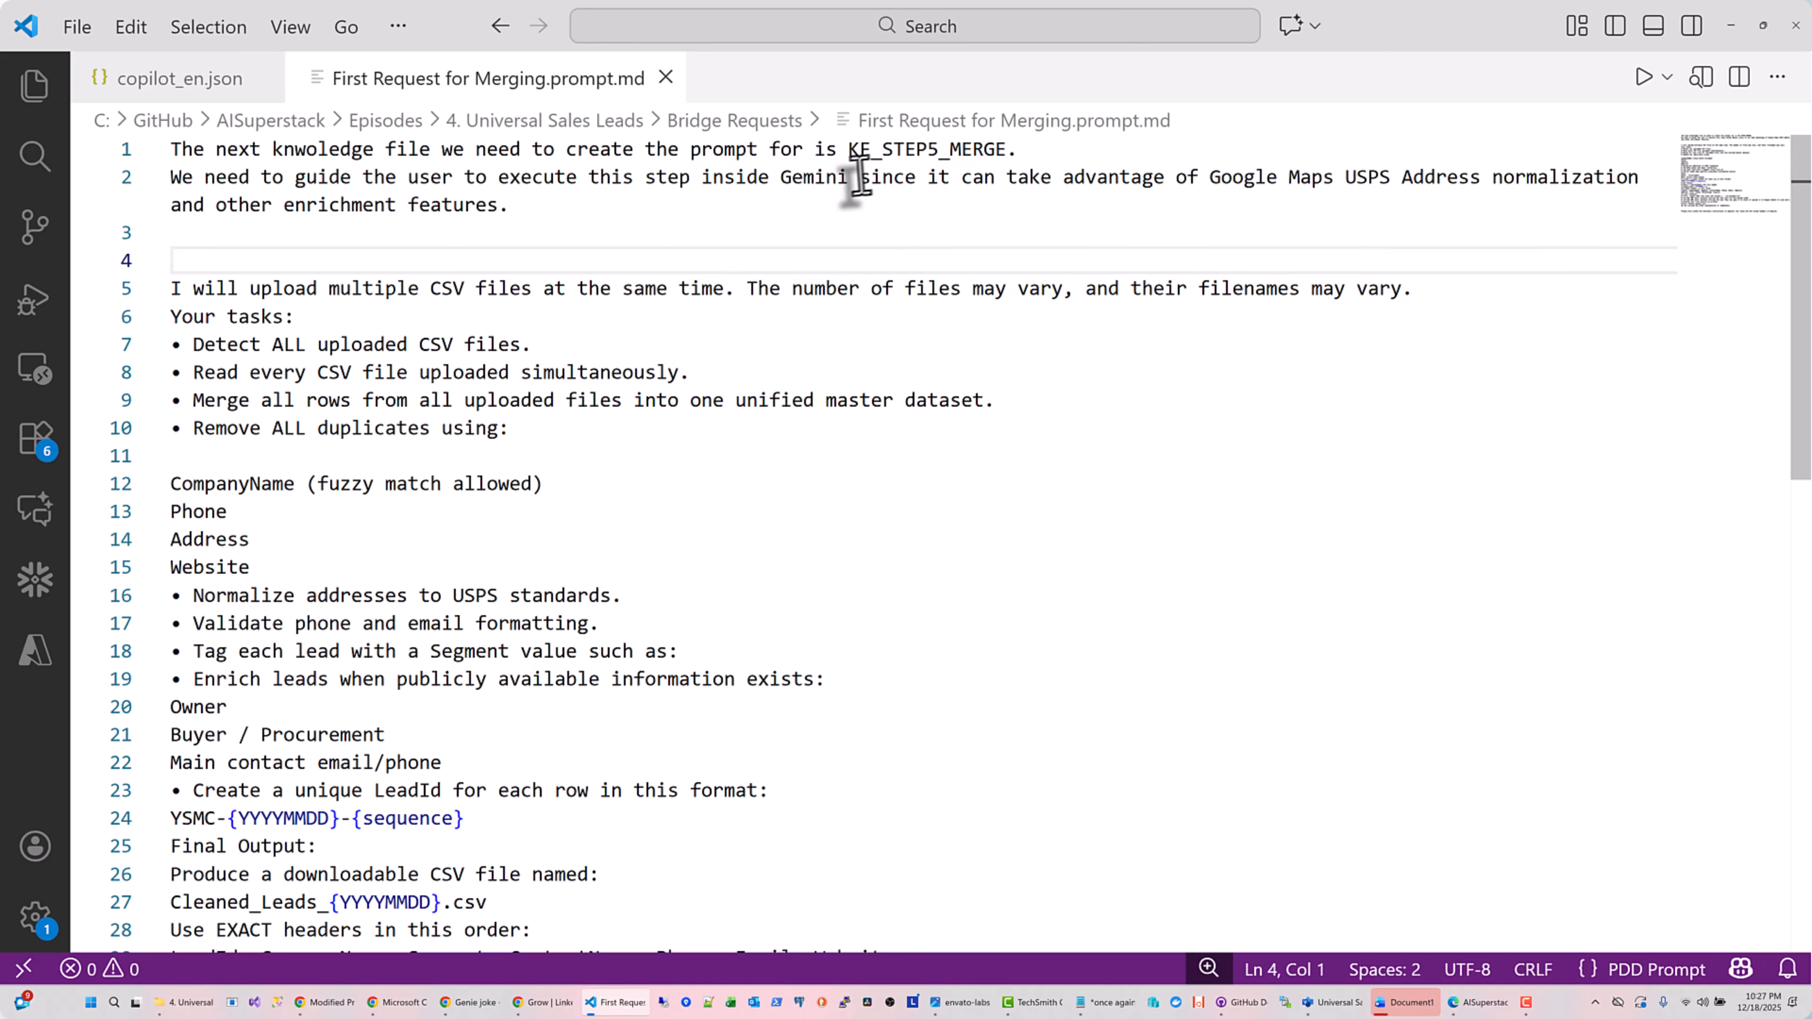
drag(860, 178, 805, 178)
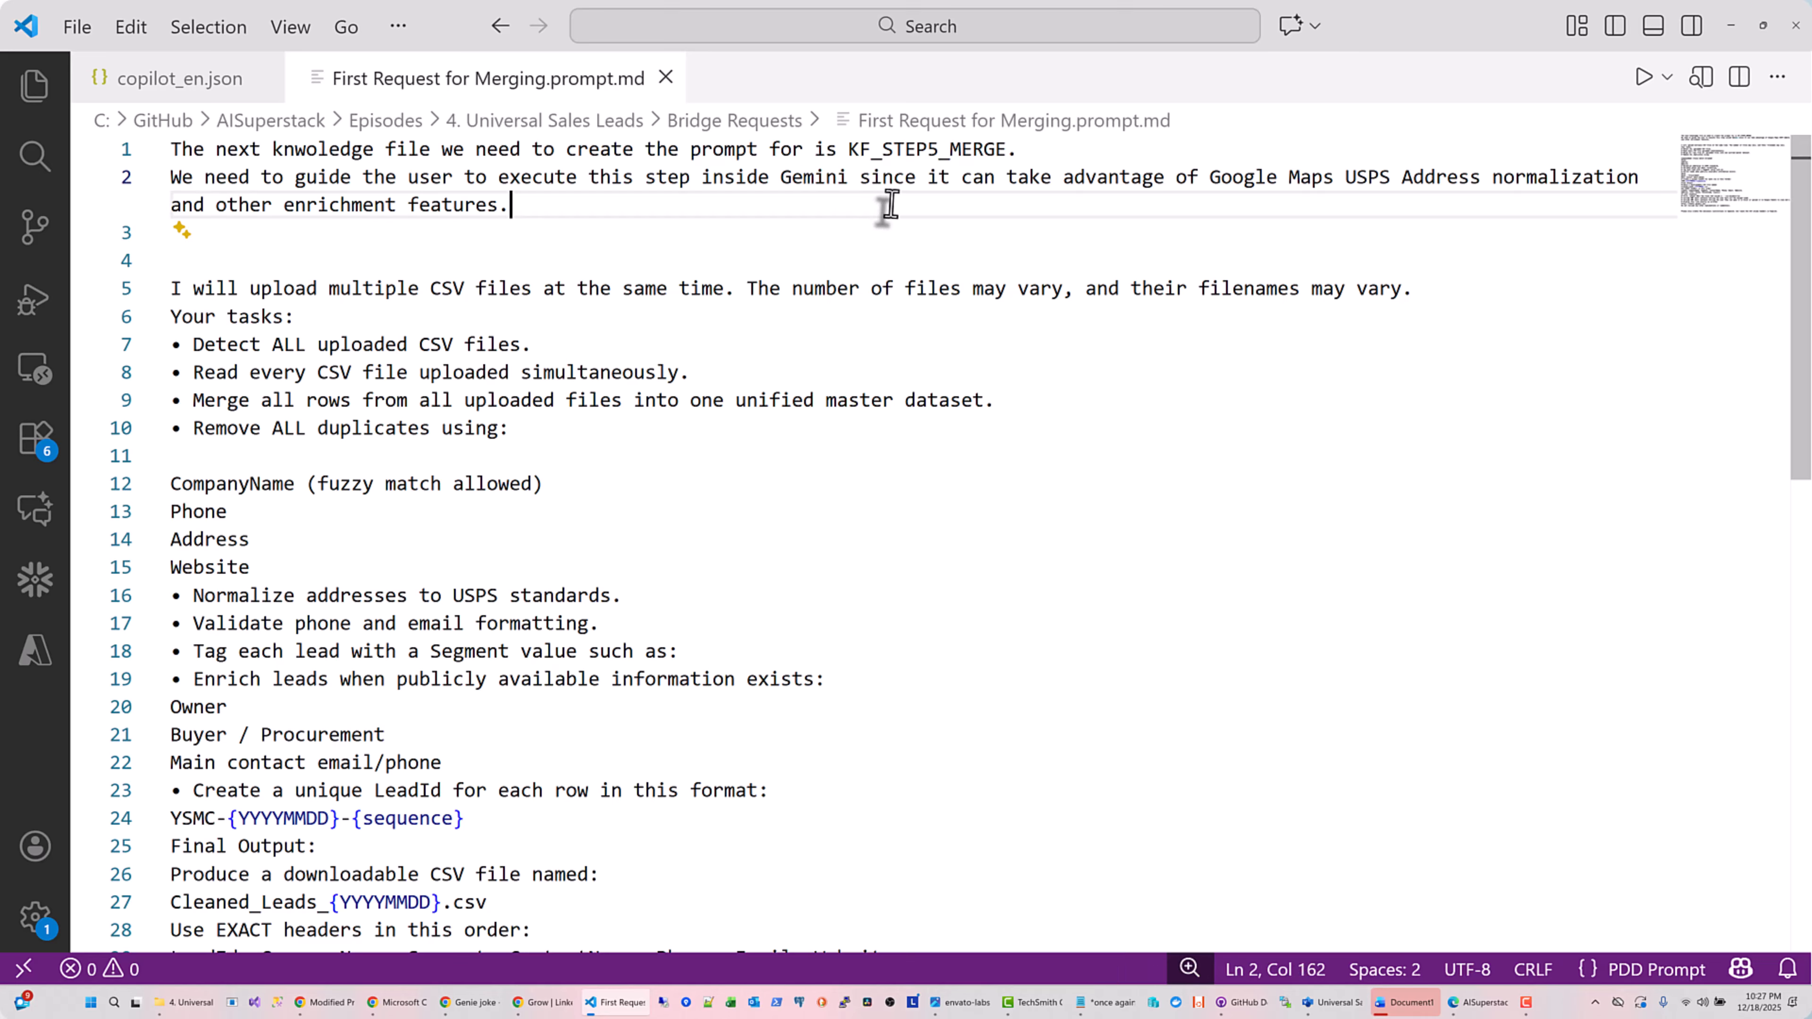
double_click(806, 179)
click(1319, 203)
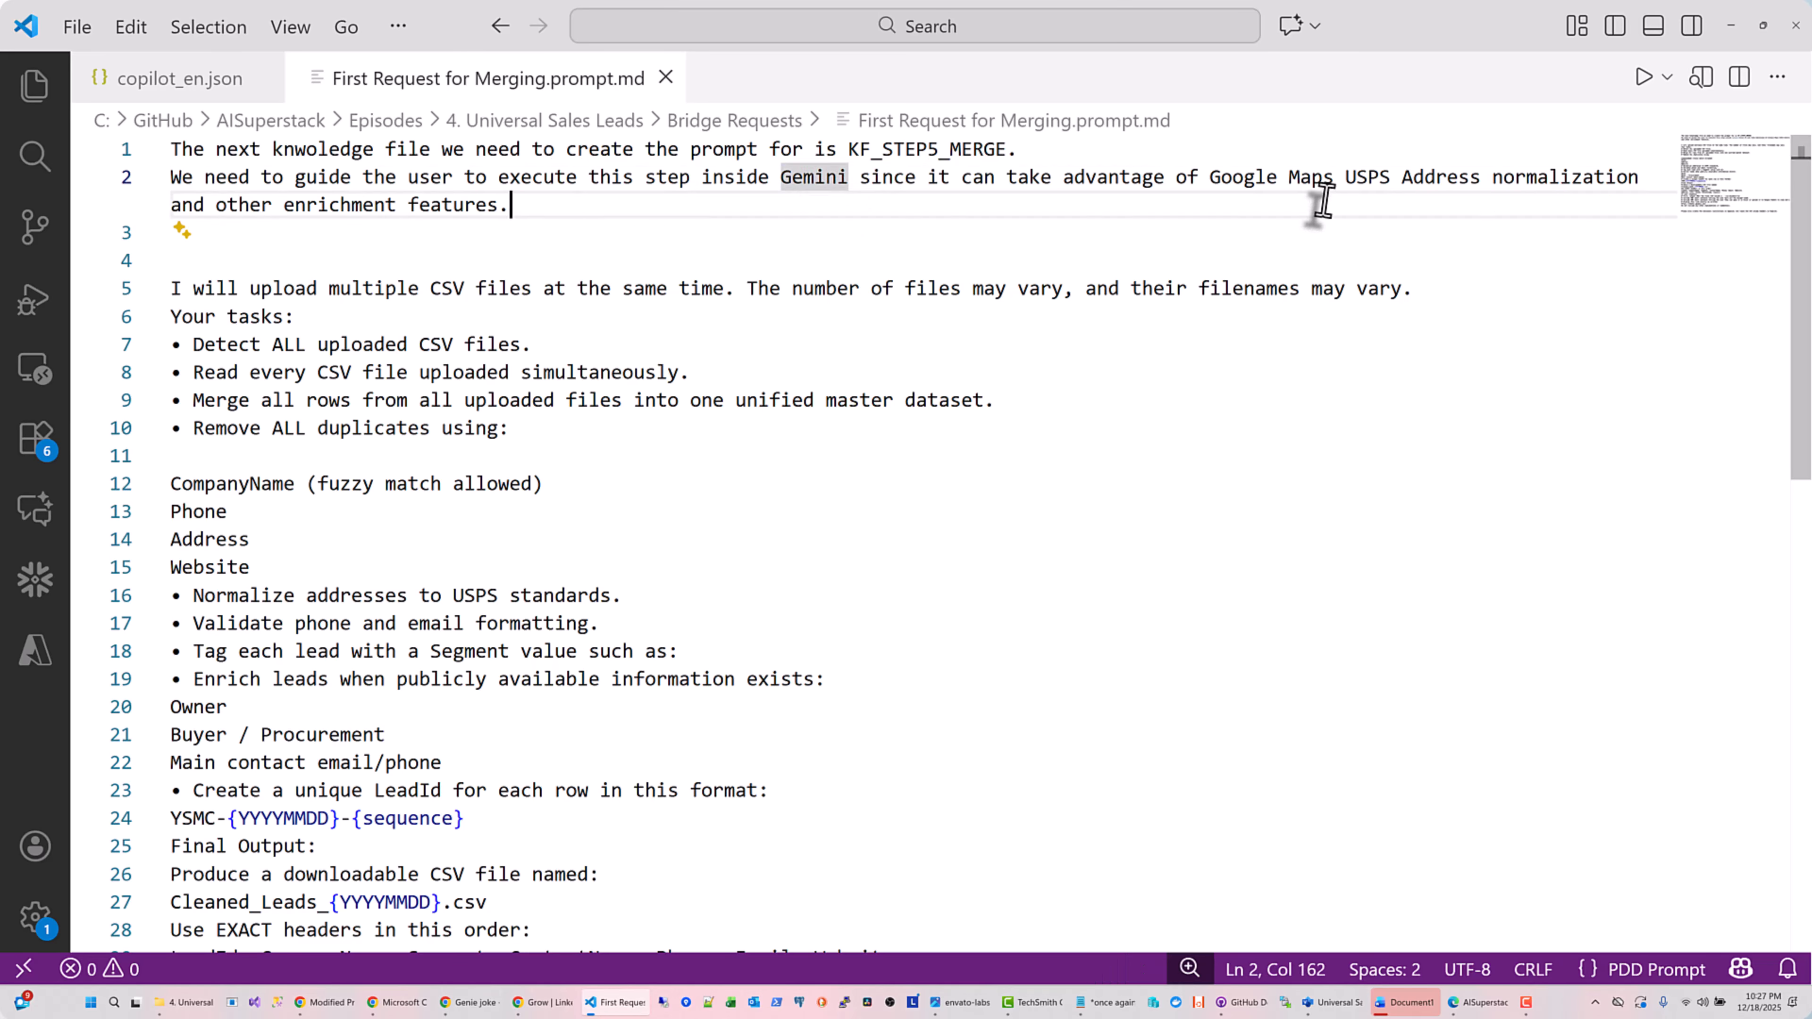
drag(1648, 183, 1307, 183)
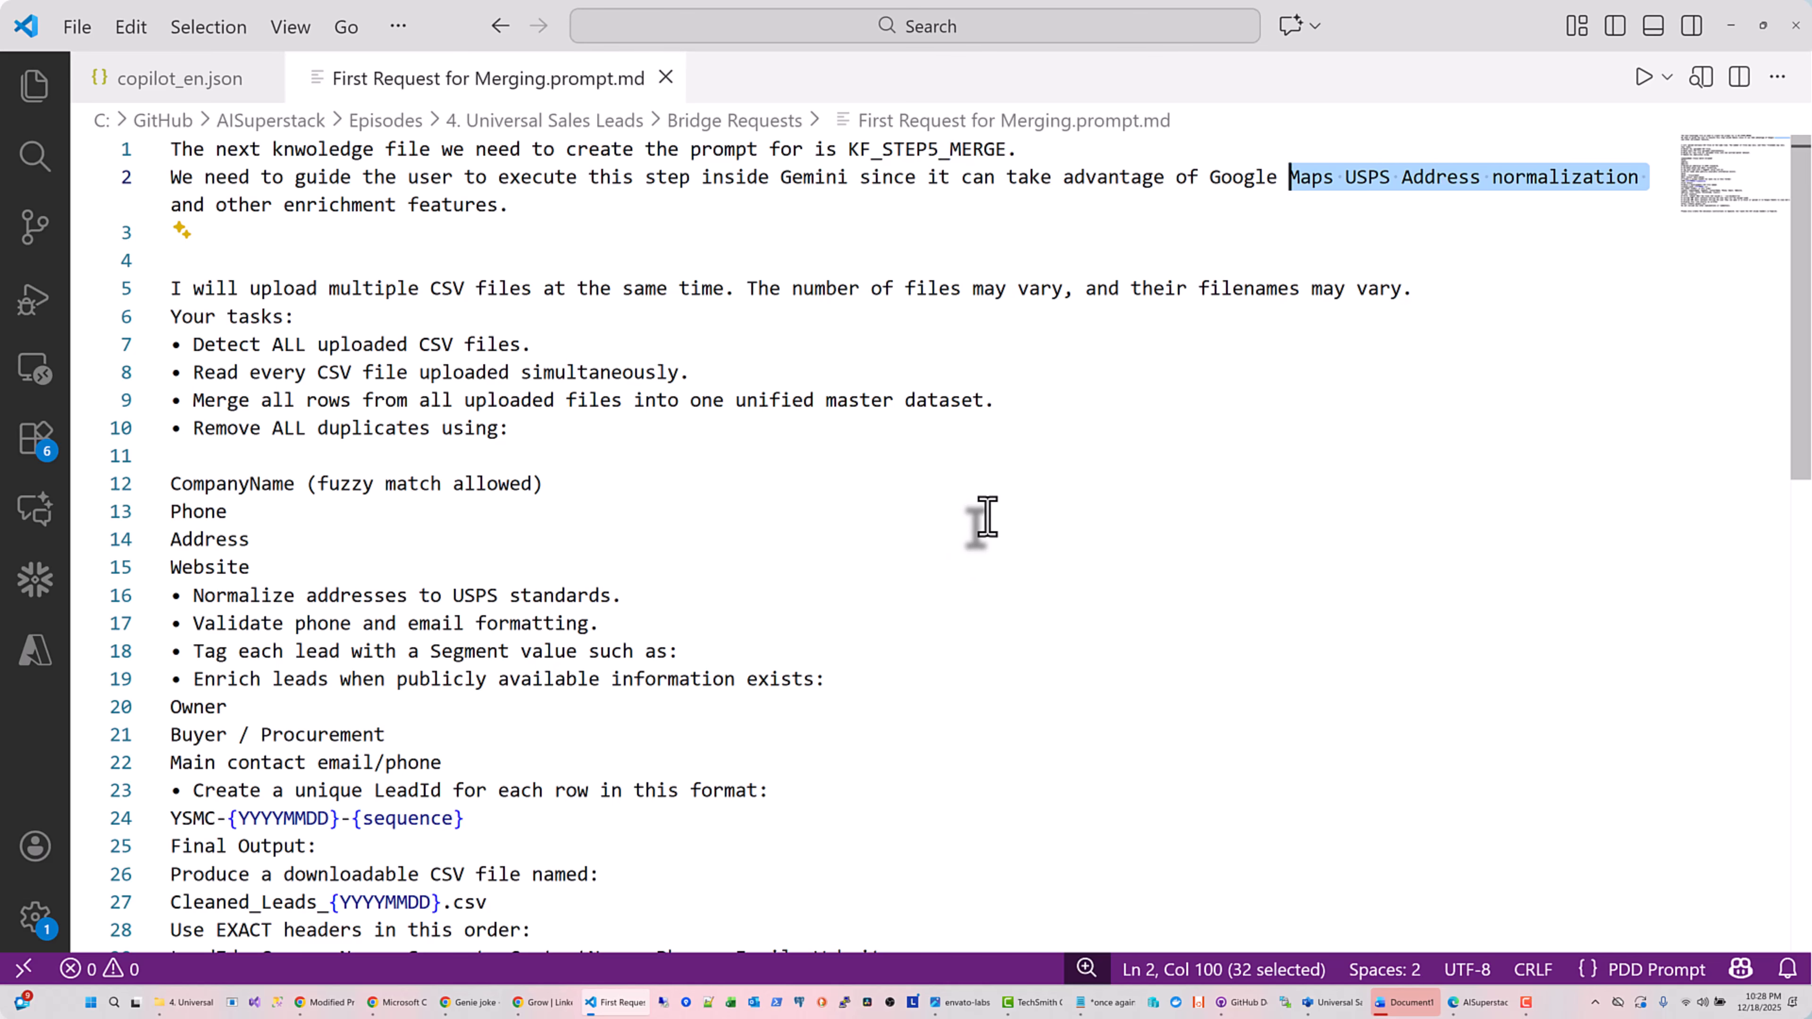
Switch to the browser and ask Gemini "Why is USPS address normalization better using Gemini and how does Google Maps play a role"
click(1331, 1003)
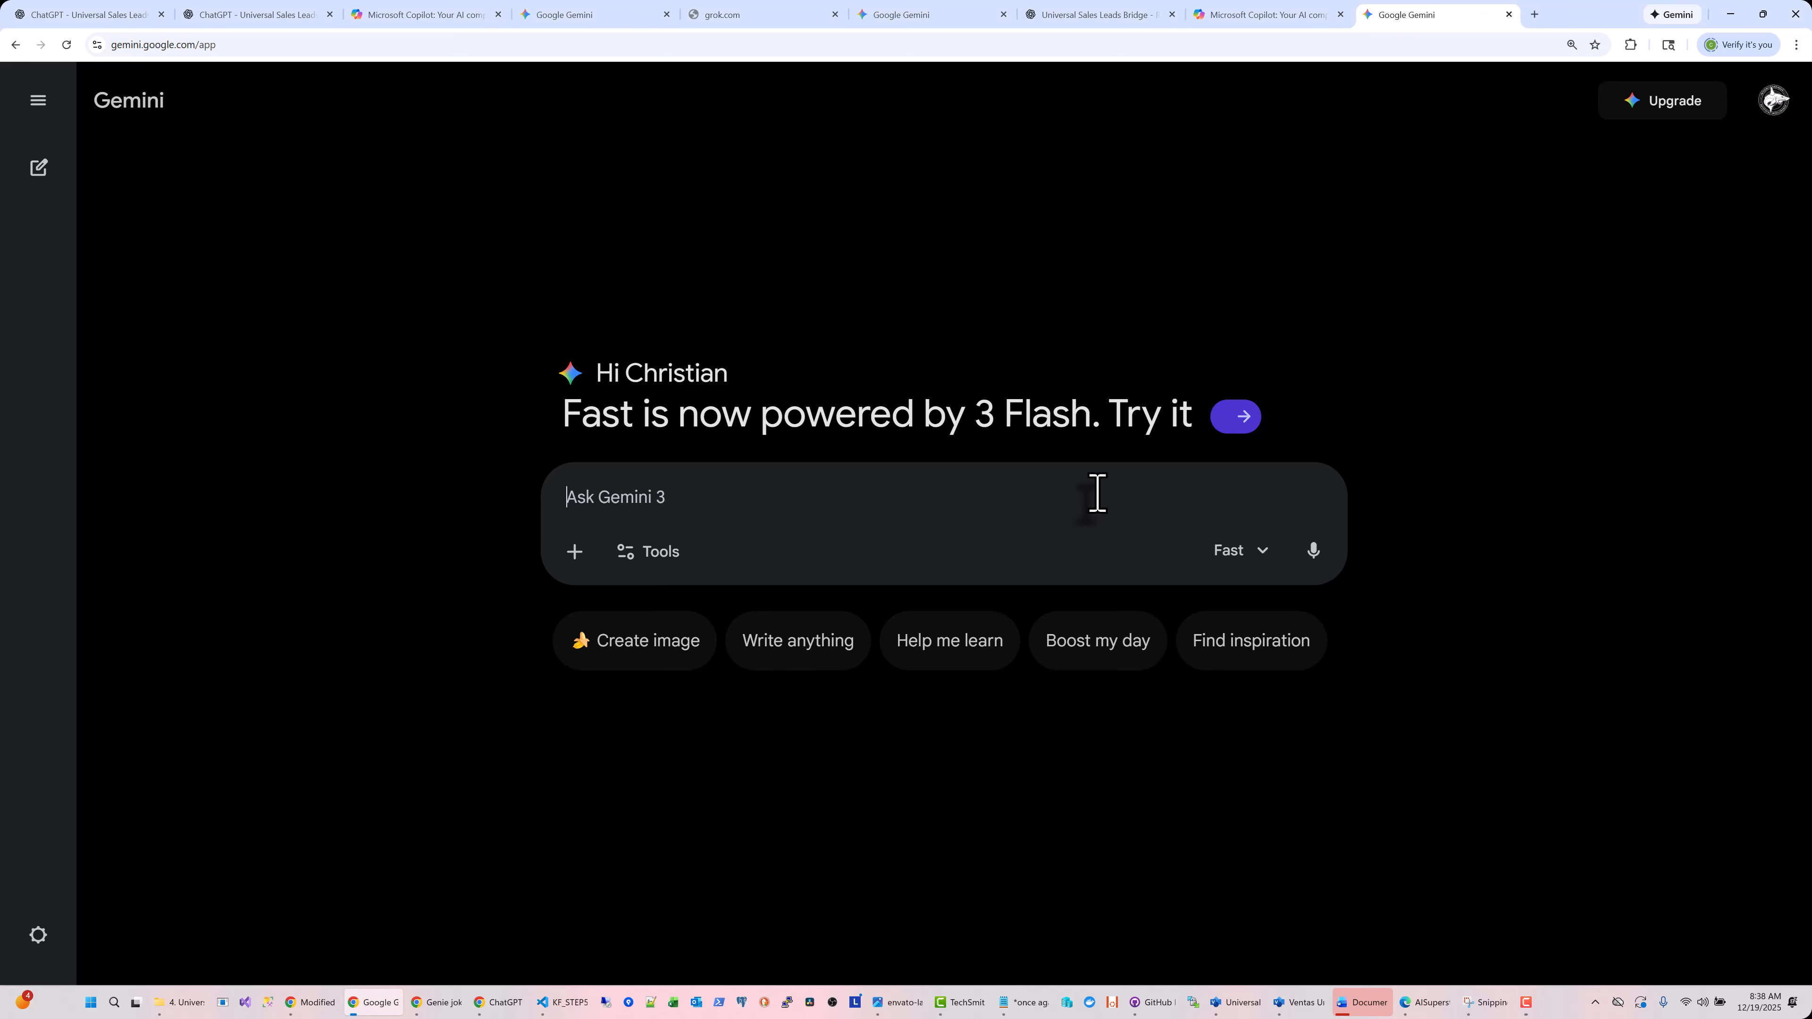
text(Why is USPS address normalization better using Gemini and how does Google Maps play a role)
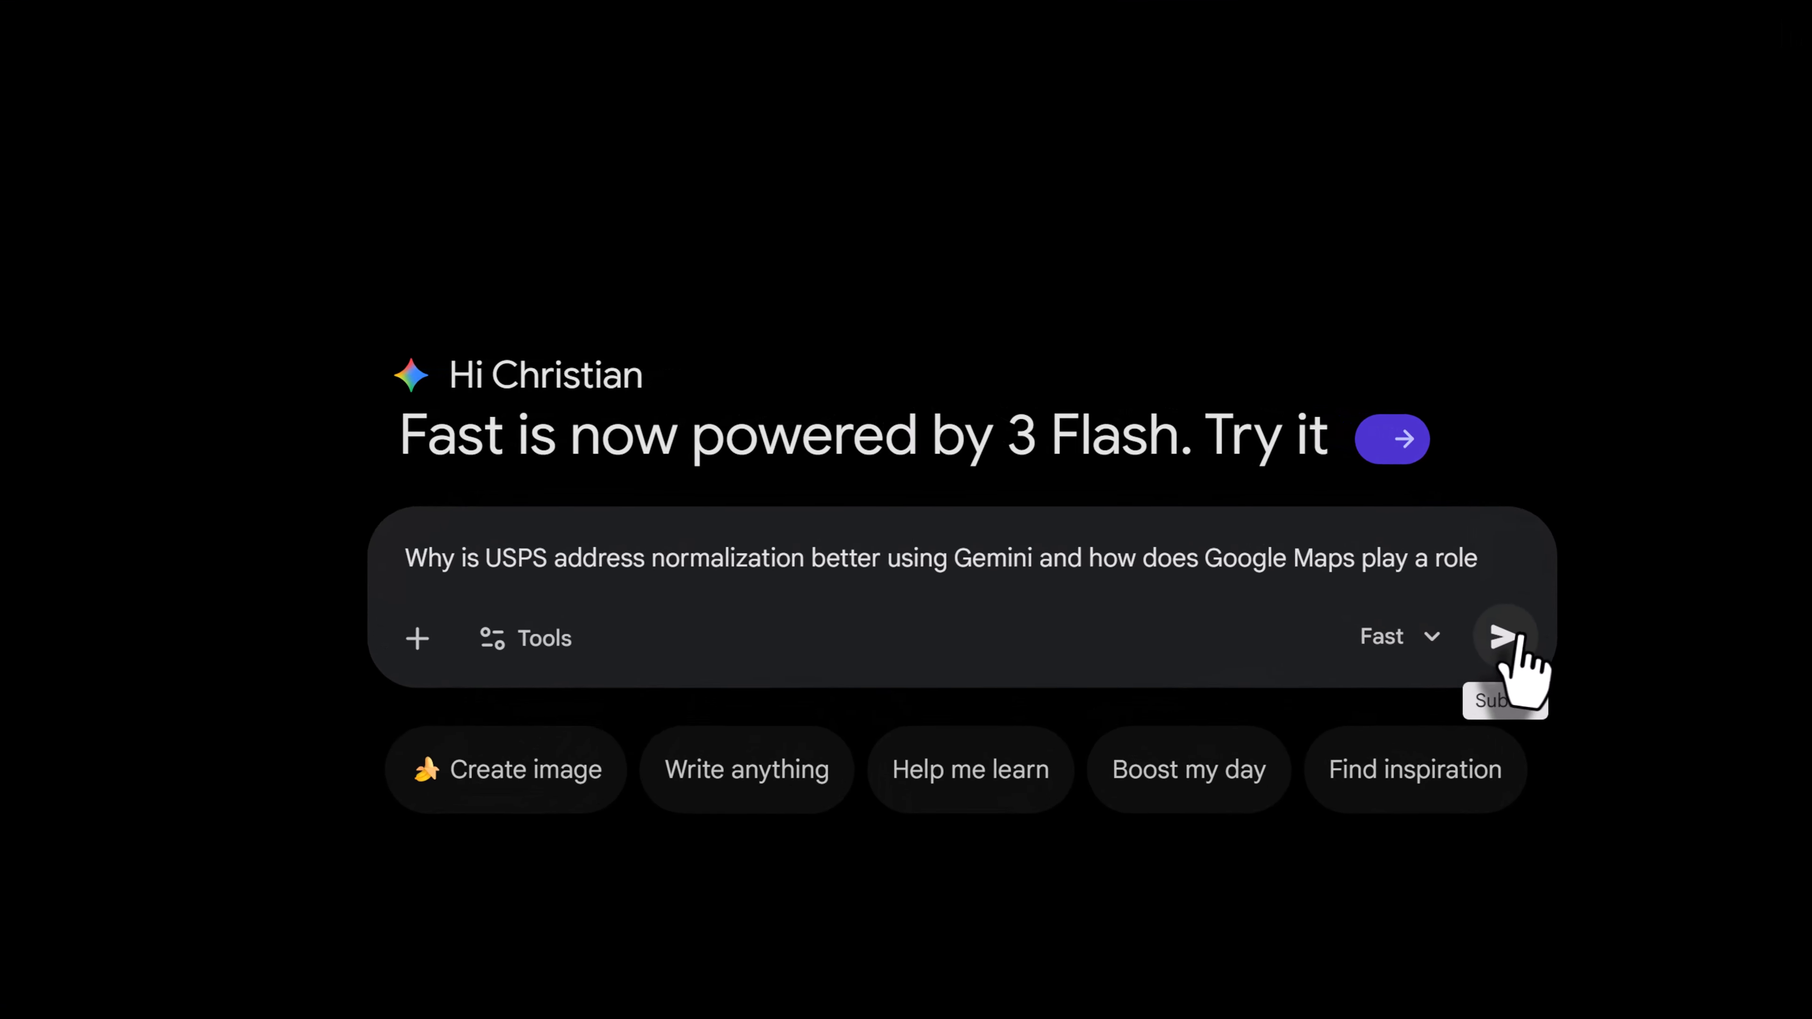
click(1314, 550)
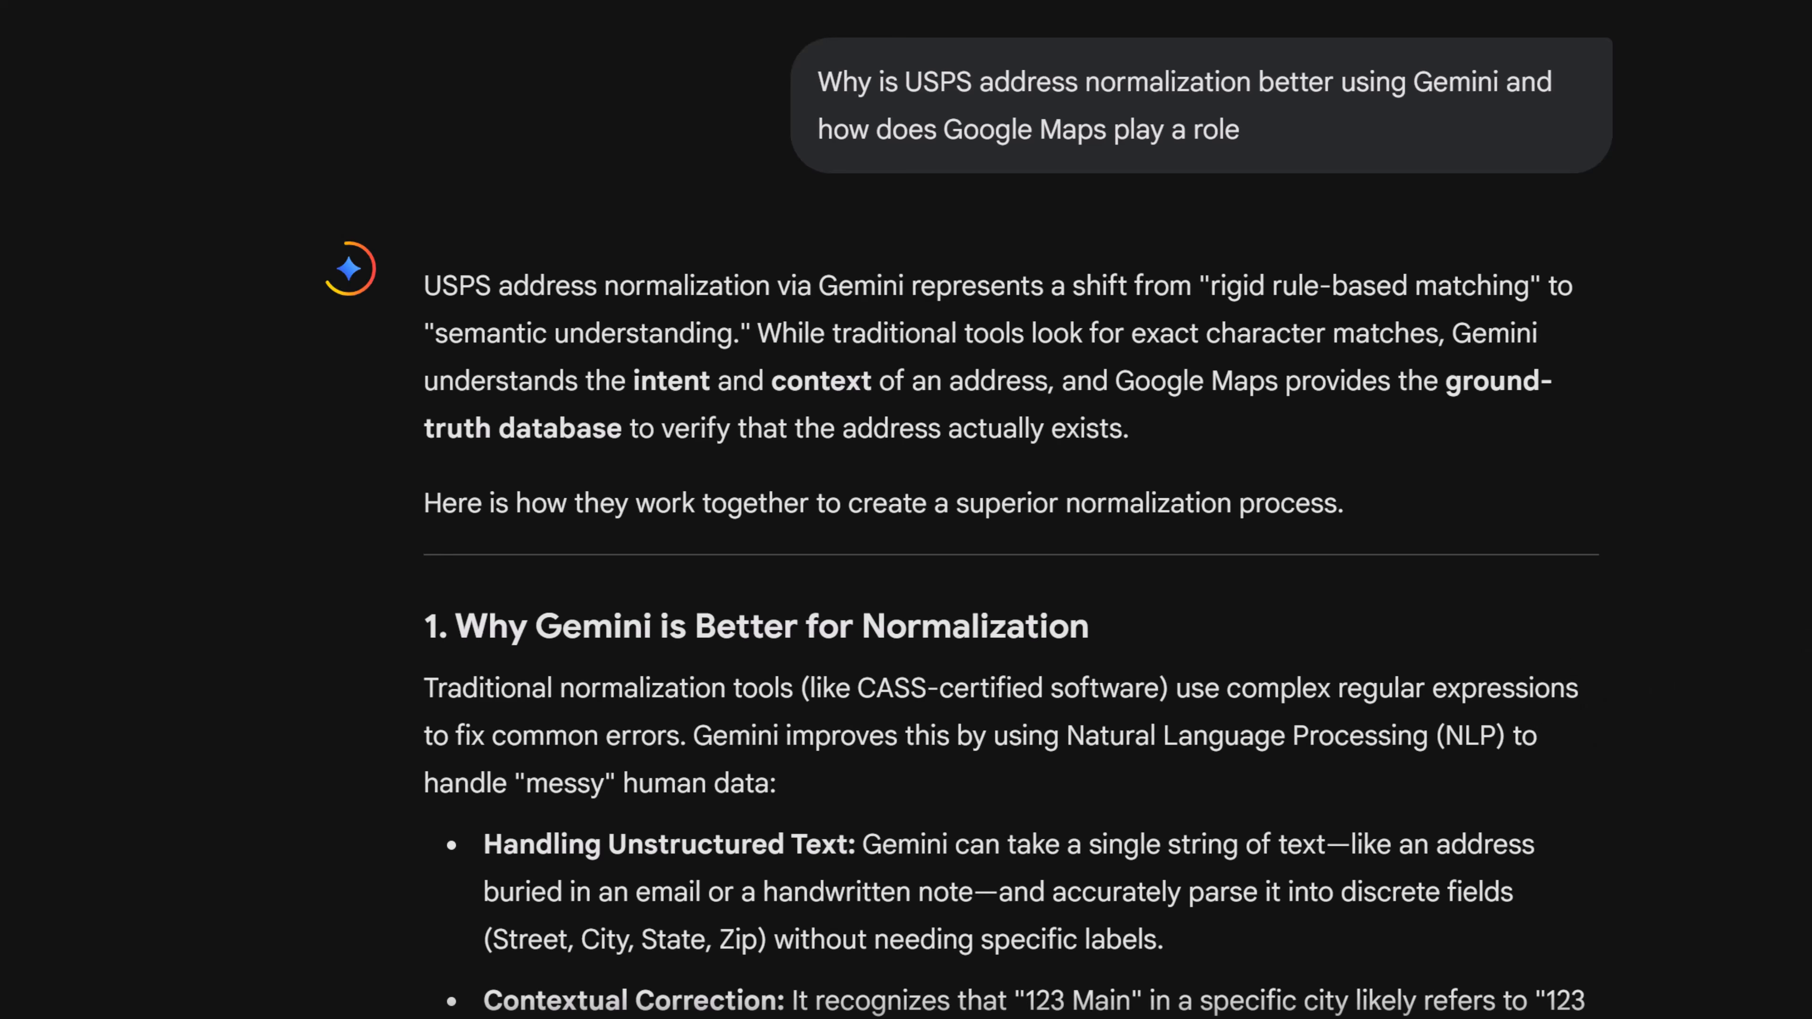
Read Gemini's answer on why it is better for address normalization and on the role of Google Maps
scroll(1011, 510, down, 3)
scroll(1011, 510, down, 2)
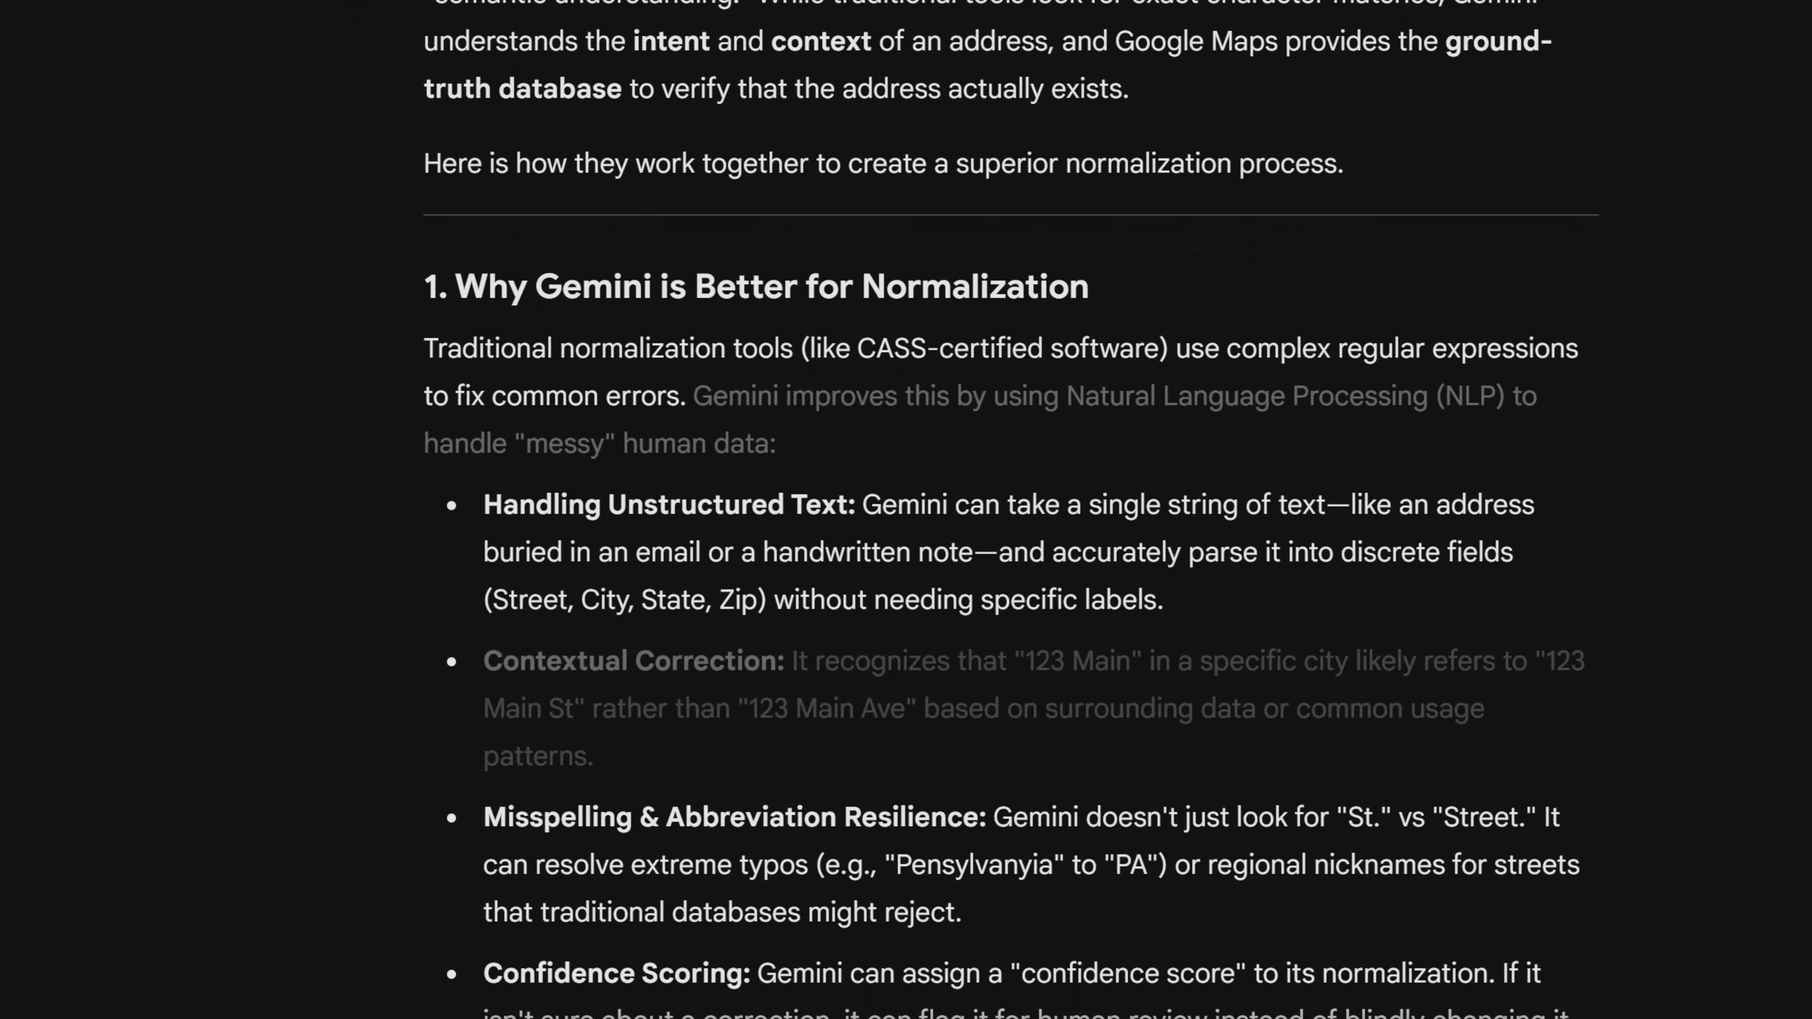
scroll(1011, 510, down, 2)
scroll(1010, 509, down, 6)
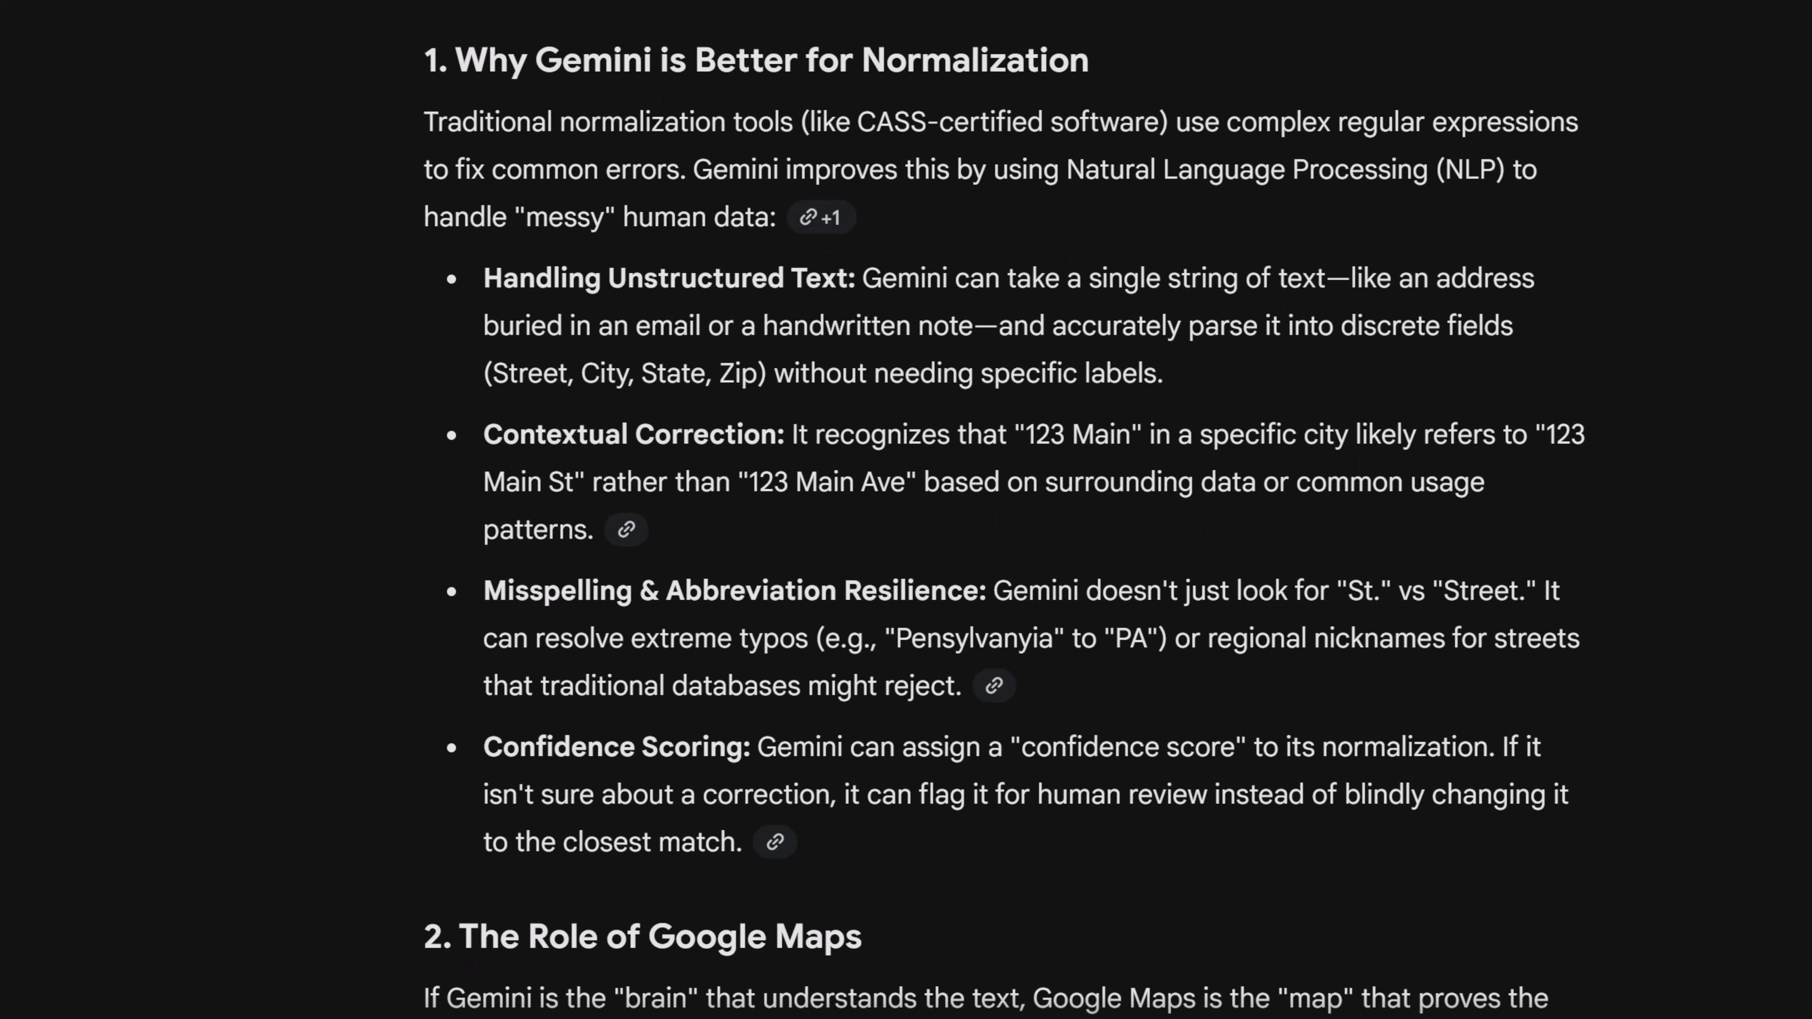
scroll(1011, 510, down, 5)
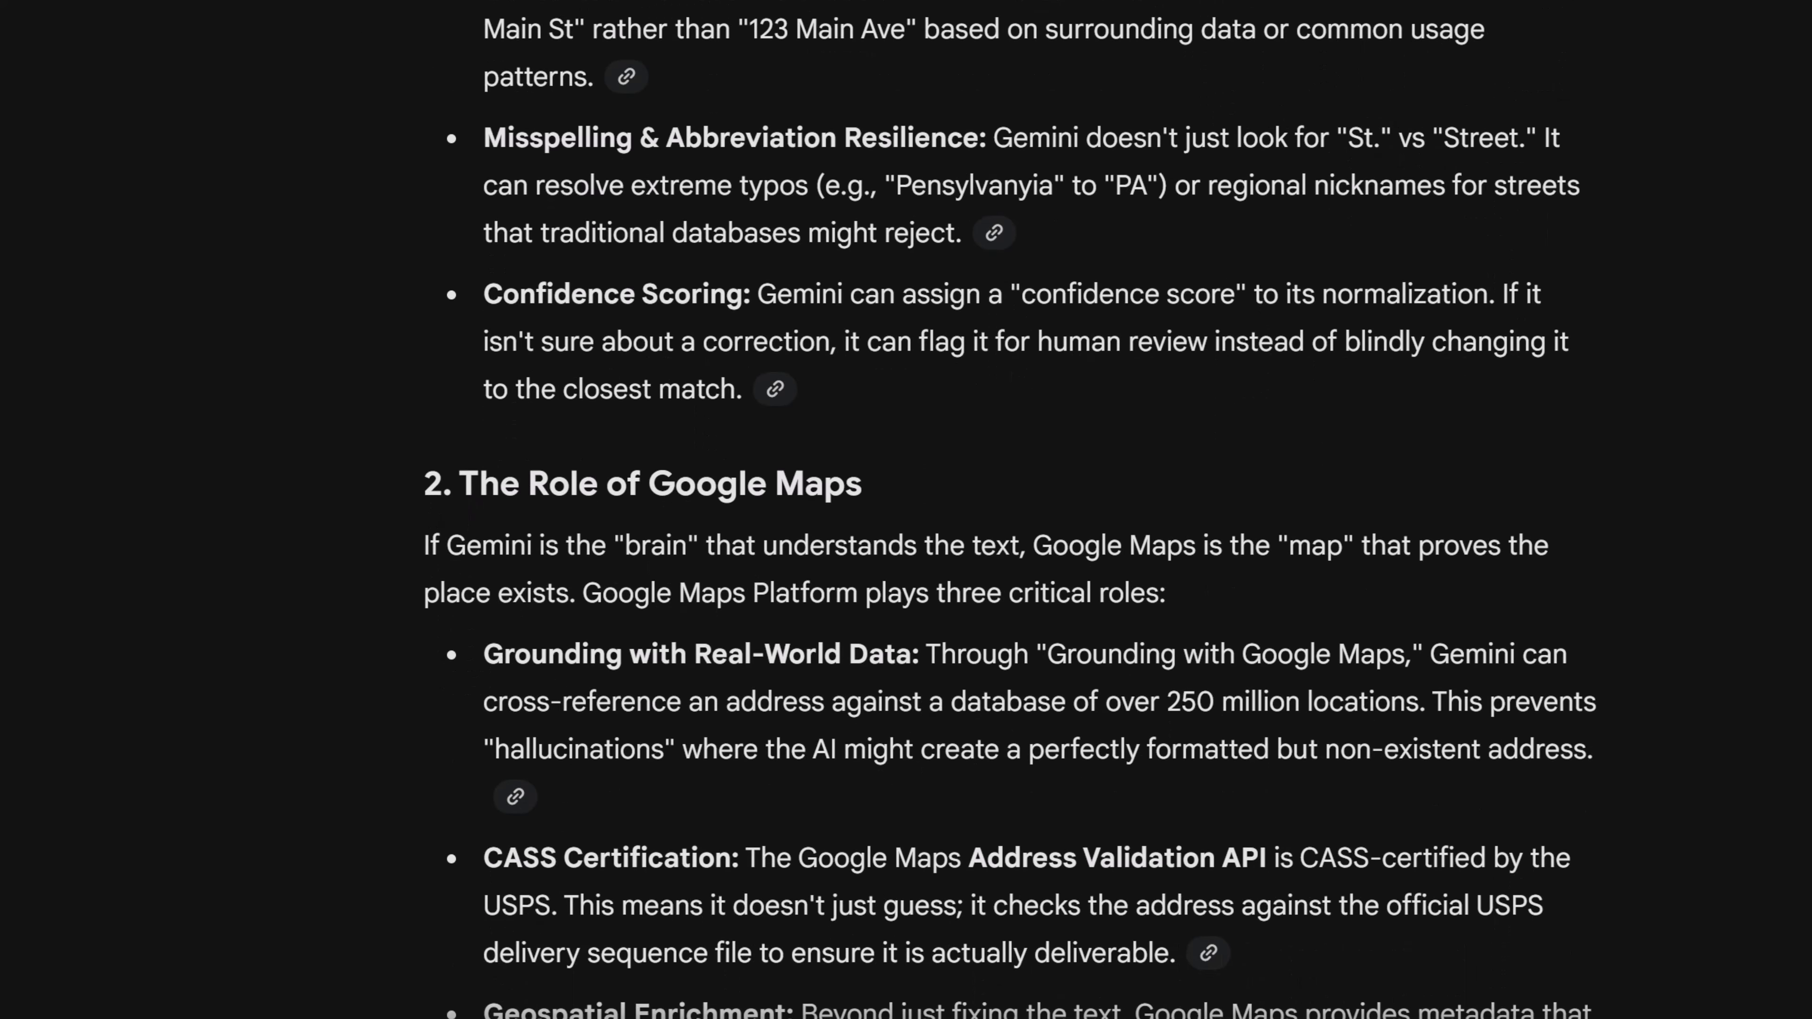
scroll(1011, 510, down, 3)
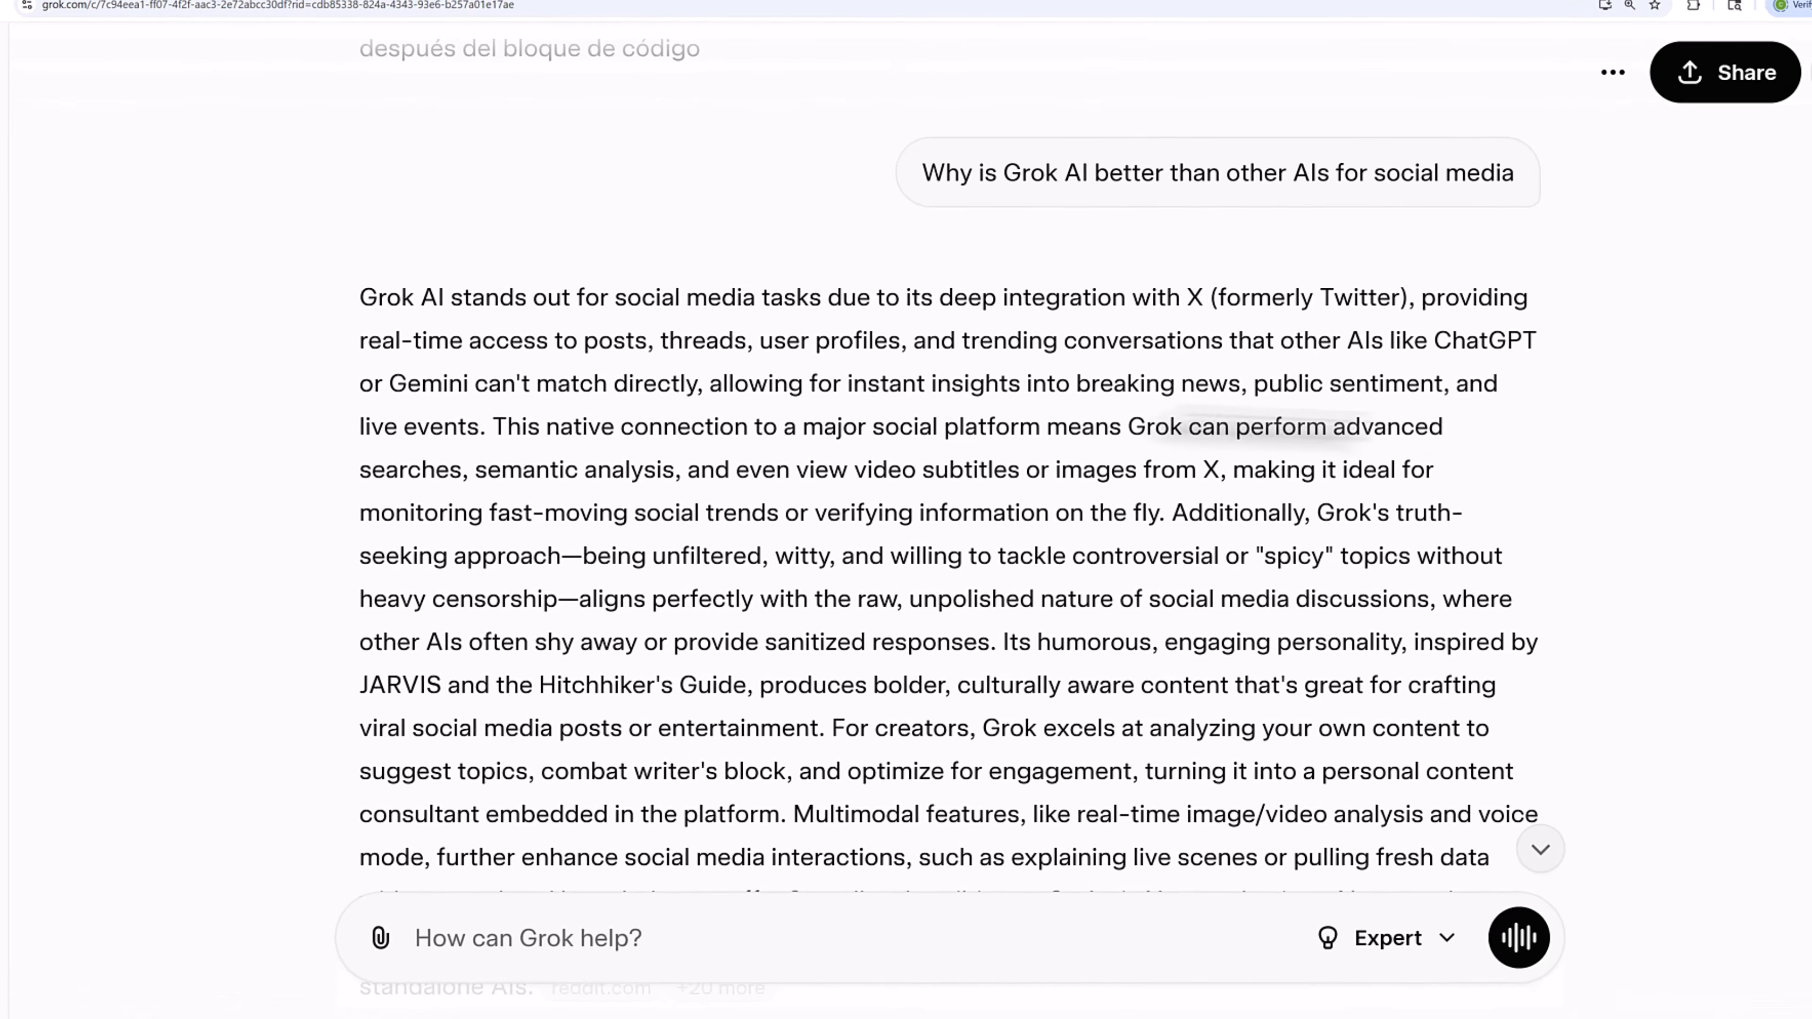
Examine Grok's answer about social media strengths and Copilot's answer about business documents, including its OneDrive, Google Drive, Outlook, Gmail and calendar connections
drag(376, 330, 506, 319)
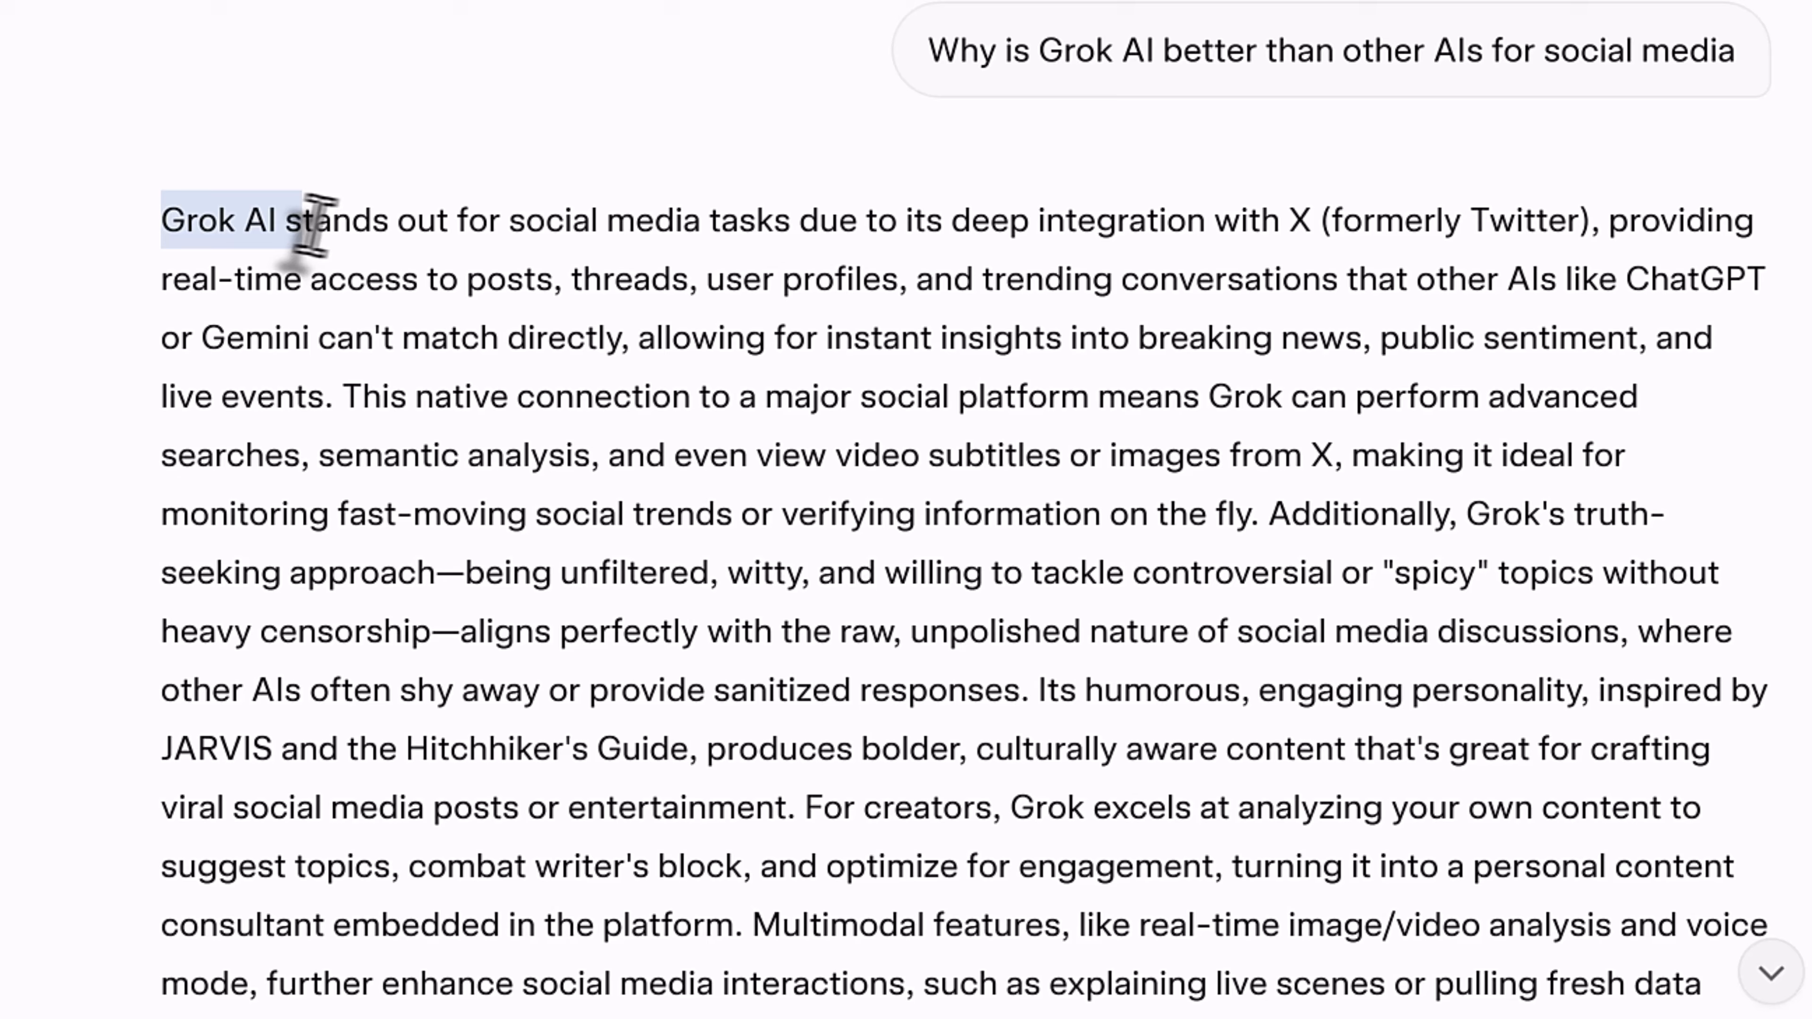
drag(312, 222, 1590, 229)
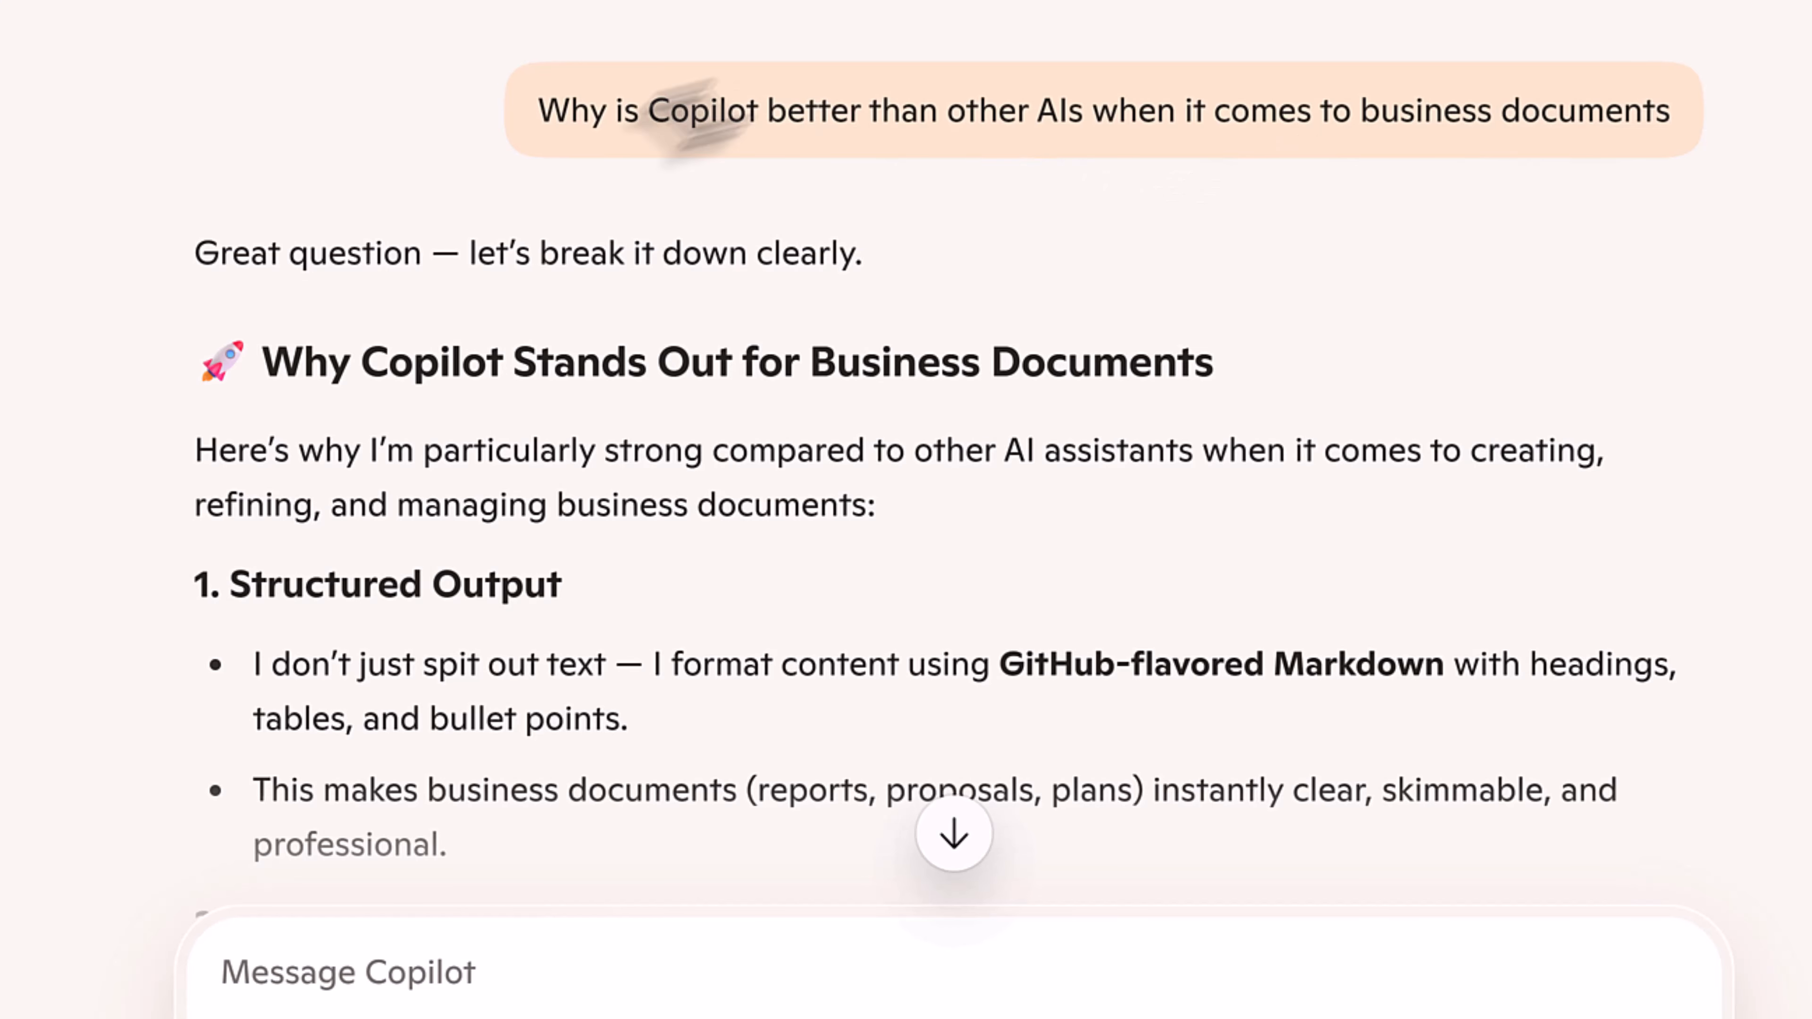
drag(540, 118, 1663, 114)
scroll(1417, 417, down, 6)
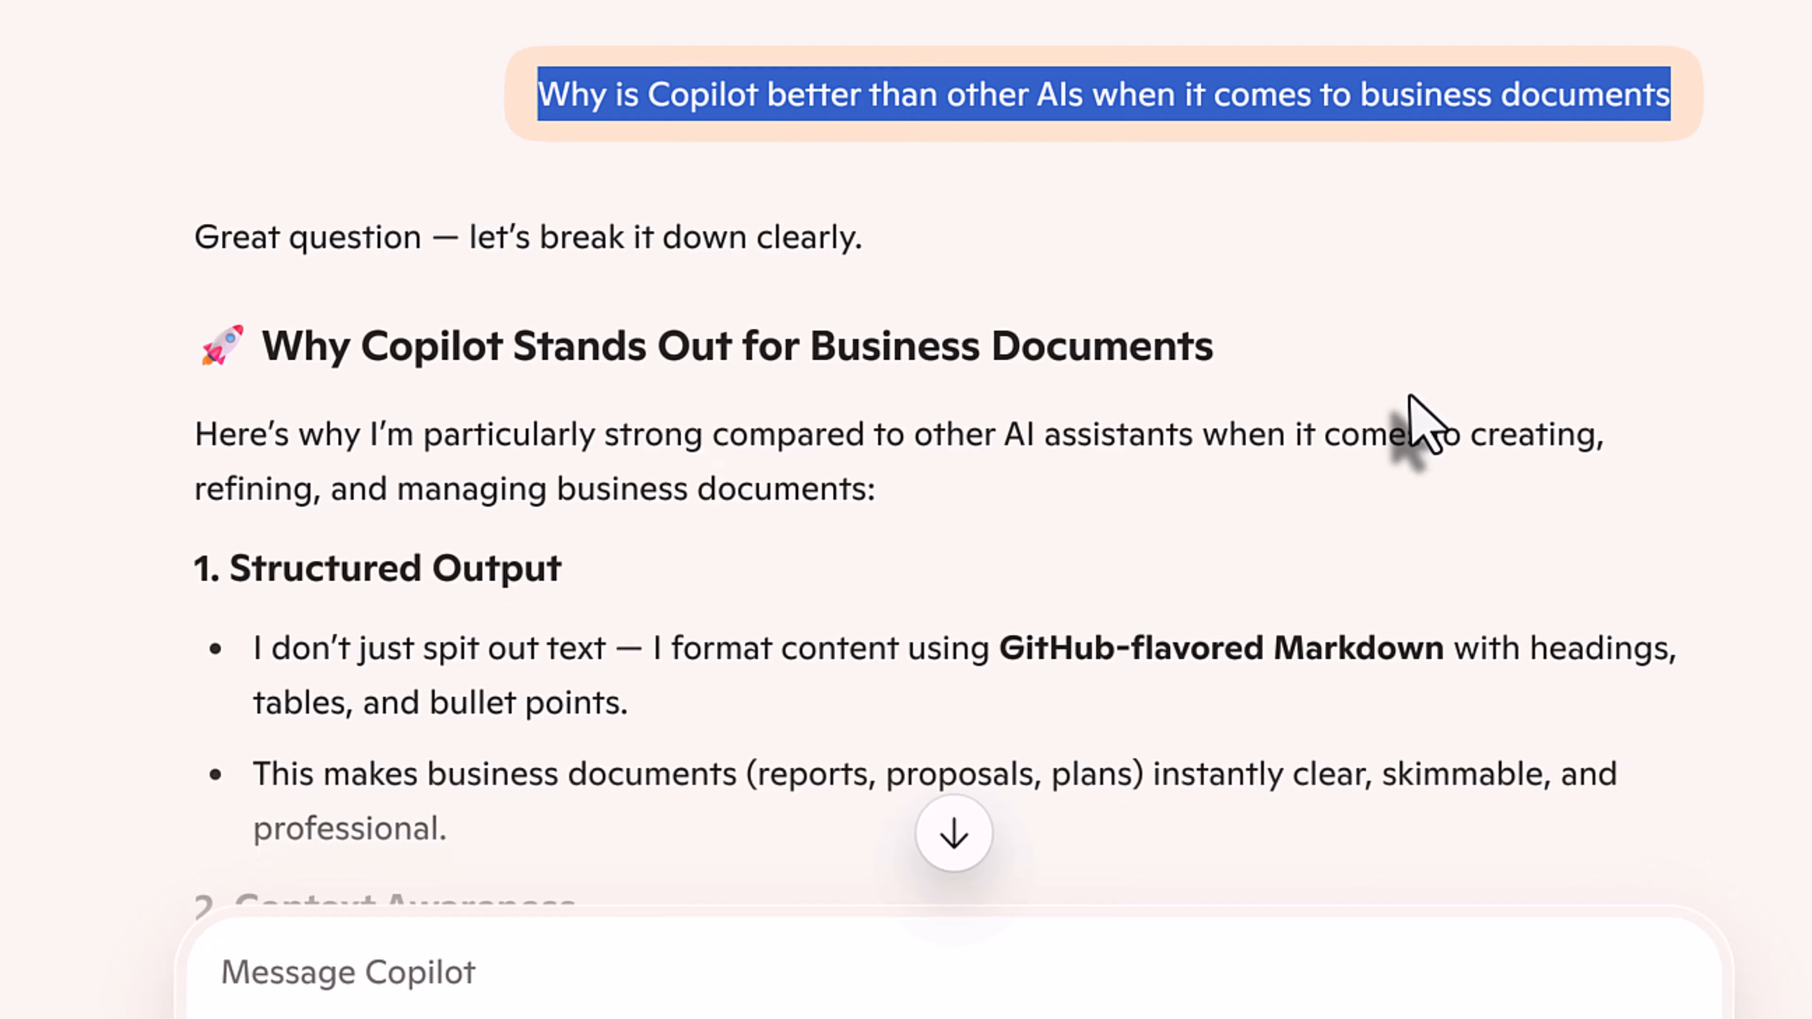
scroll(1619, 421, down, 4)
scroll(1638, 405, up, 1)
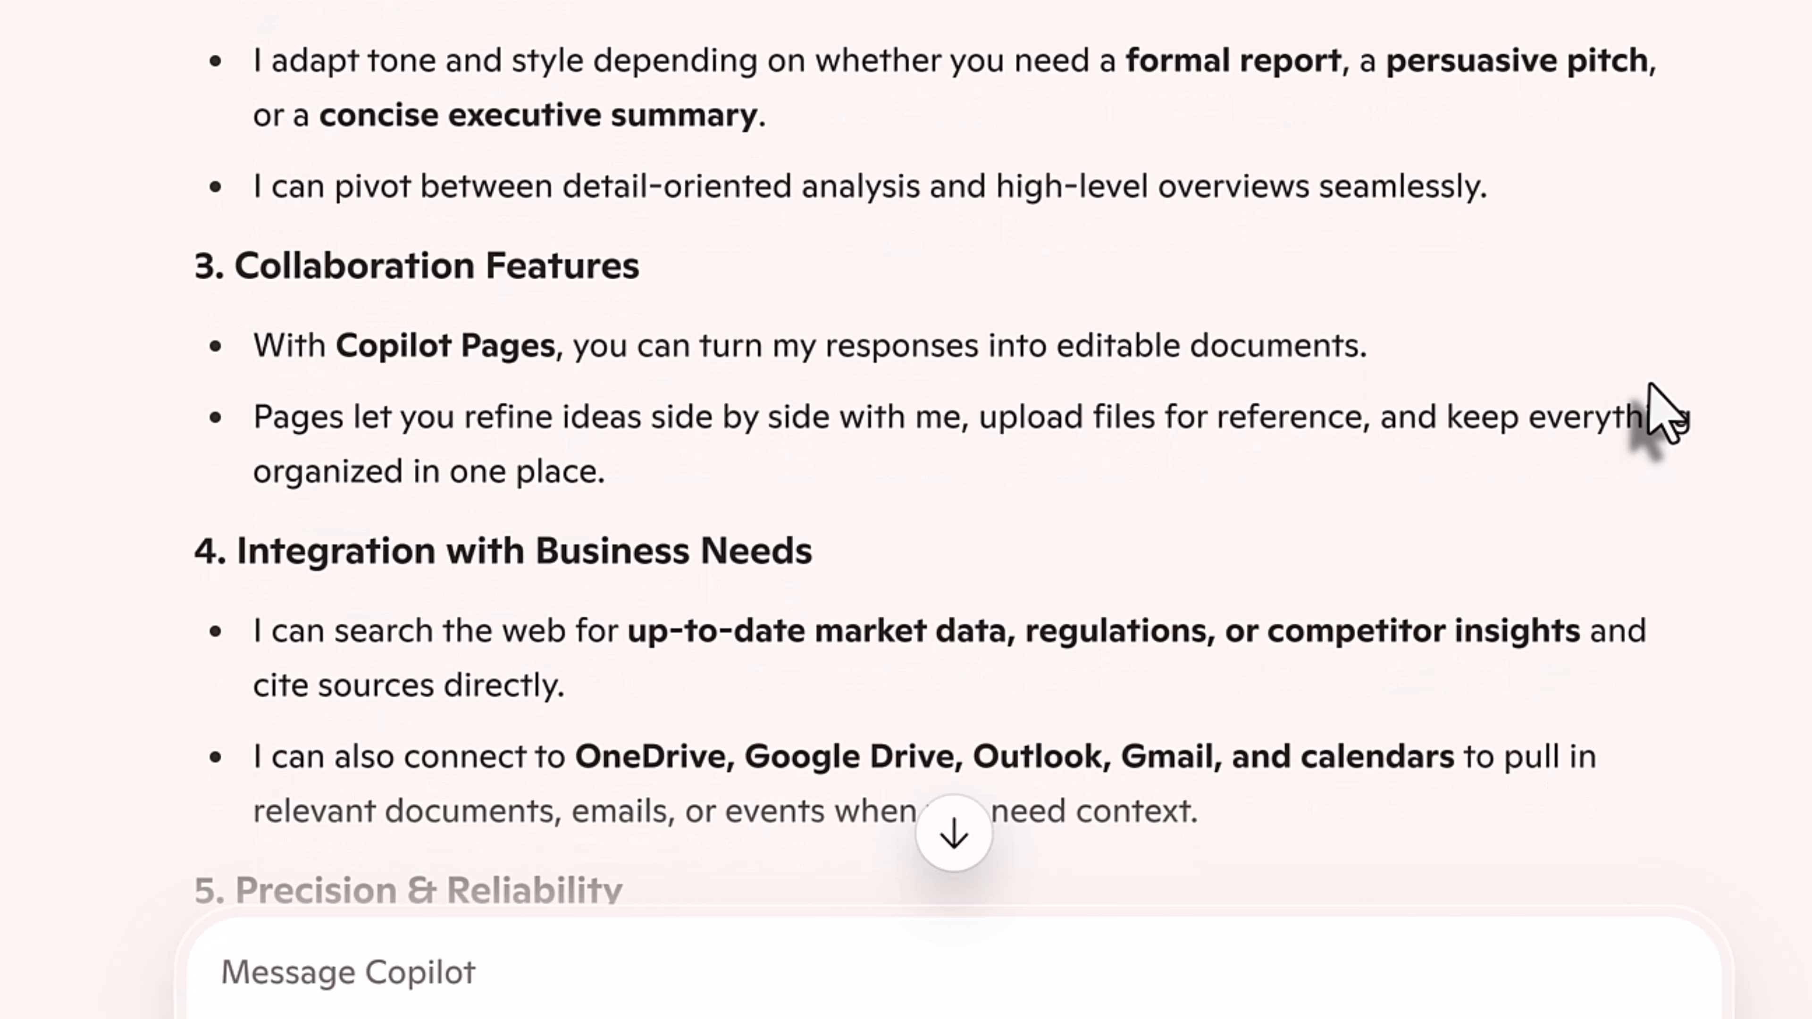
scroll(1655, 410, down, 2)
scroll(1653, 399, down, 2)
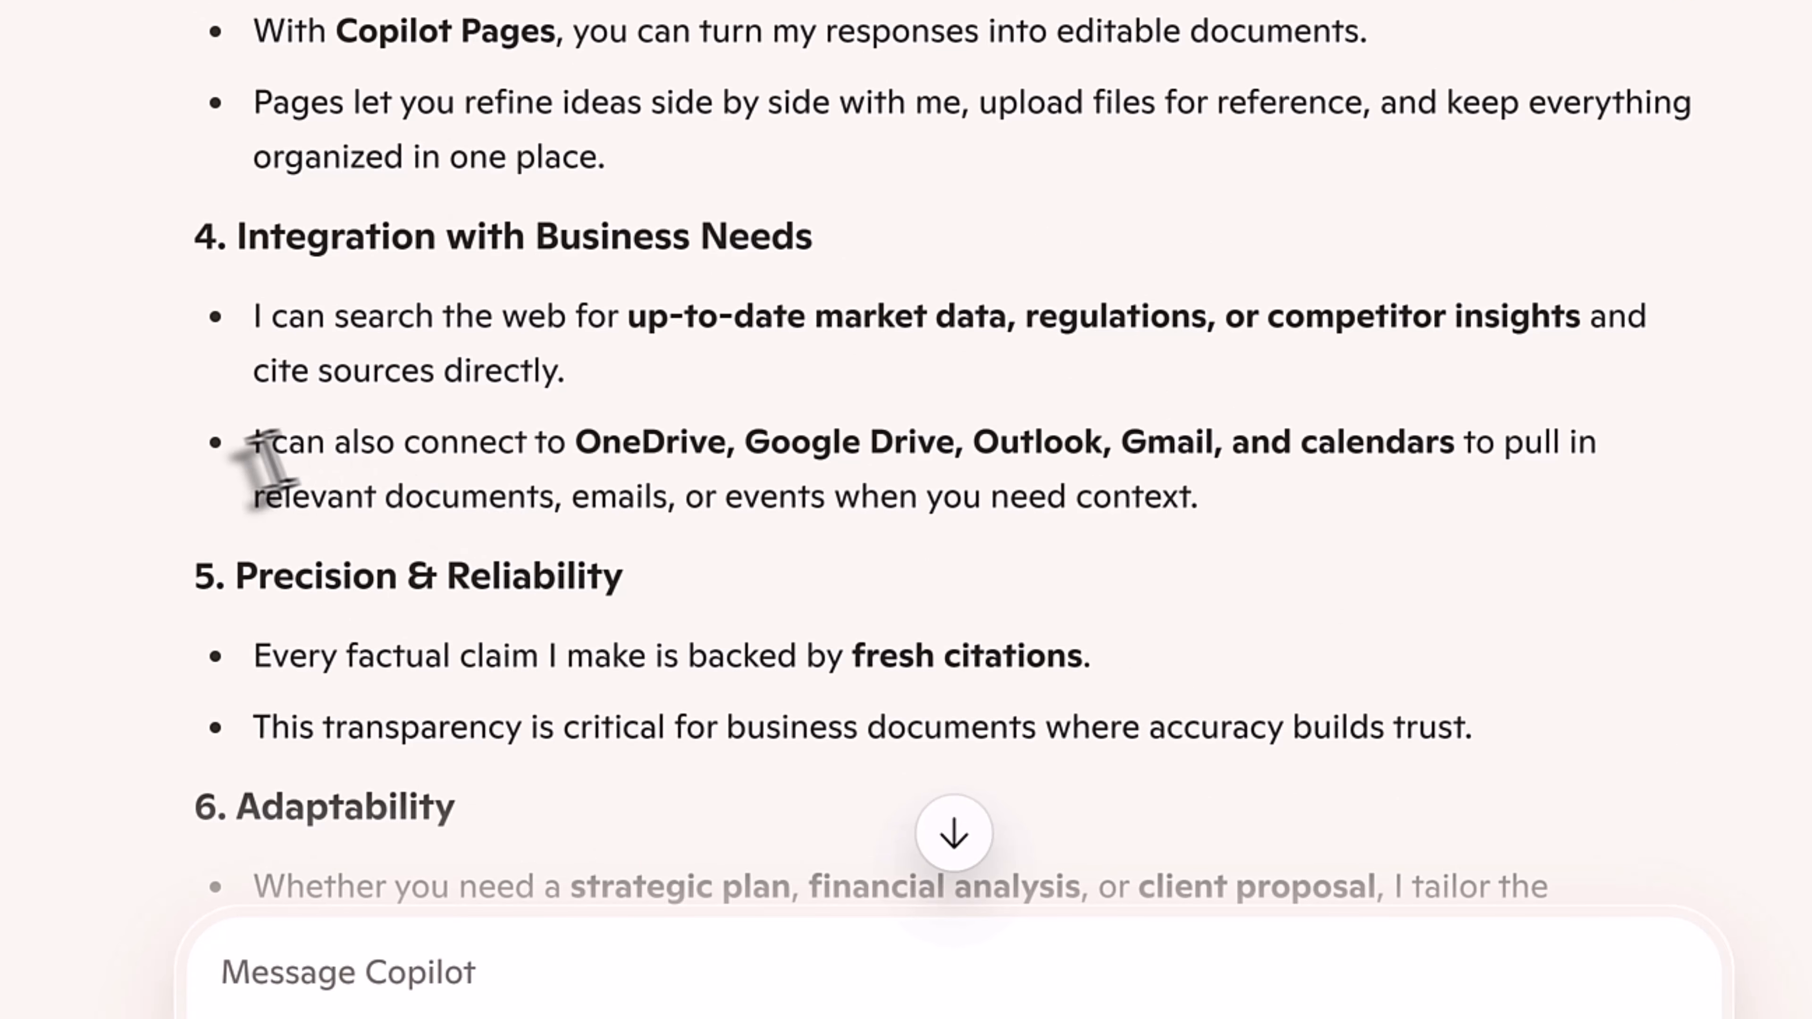
drag(254, 457, 1614, 511)
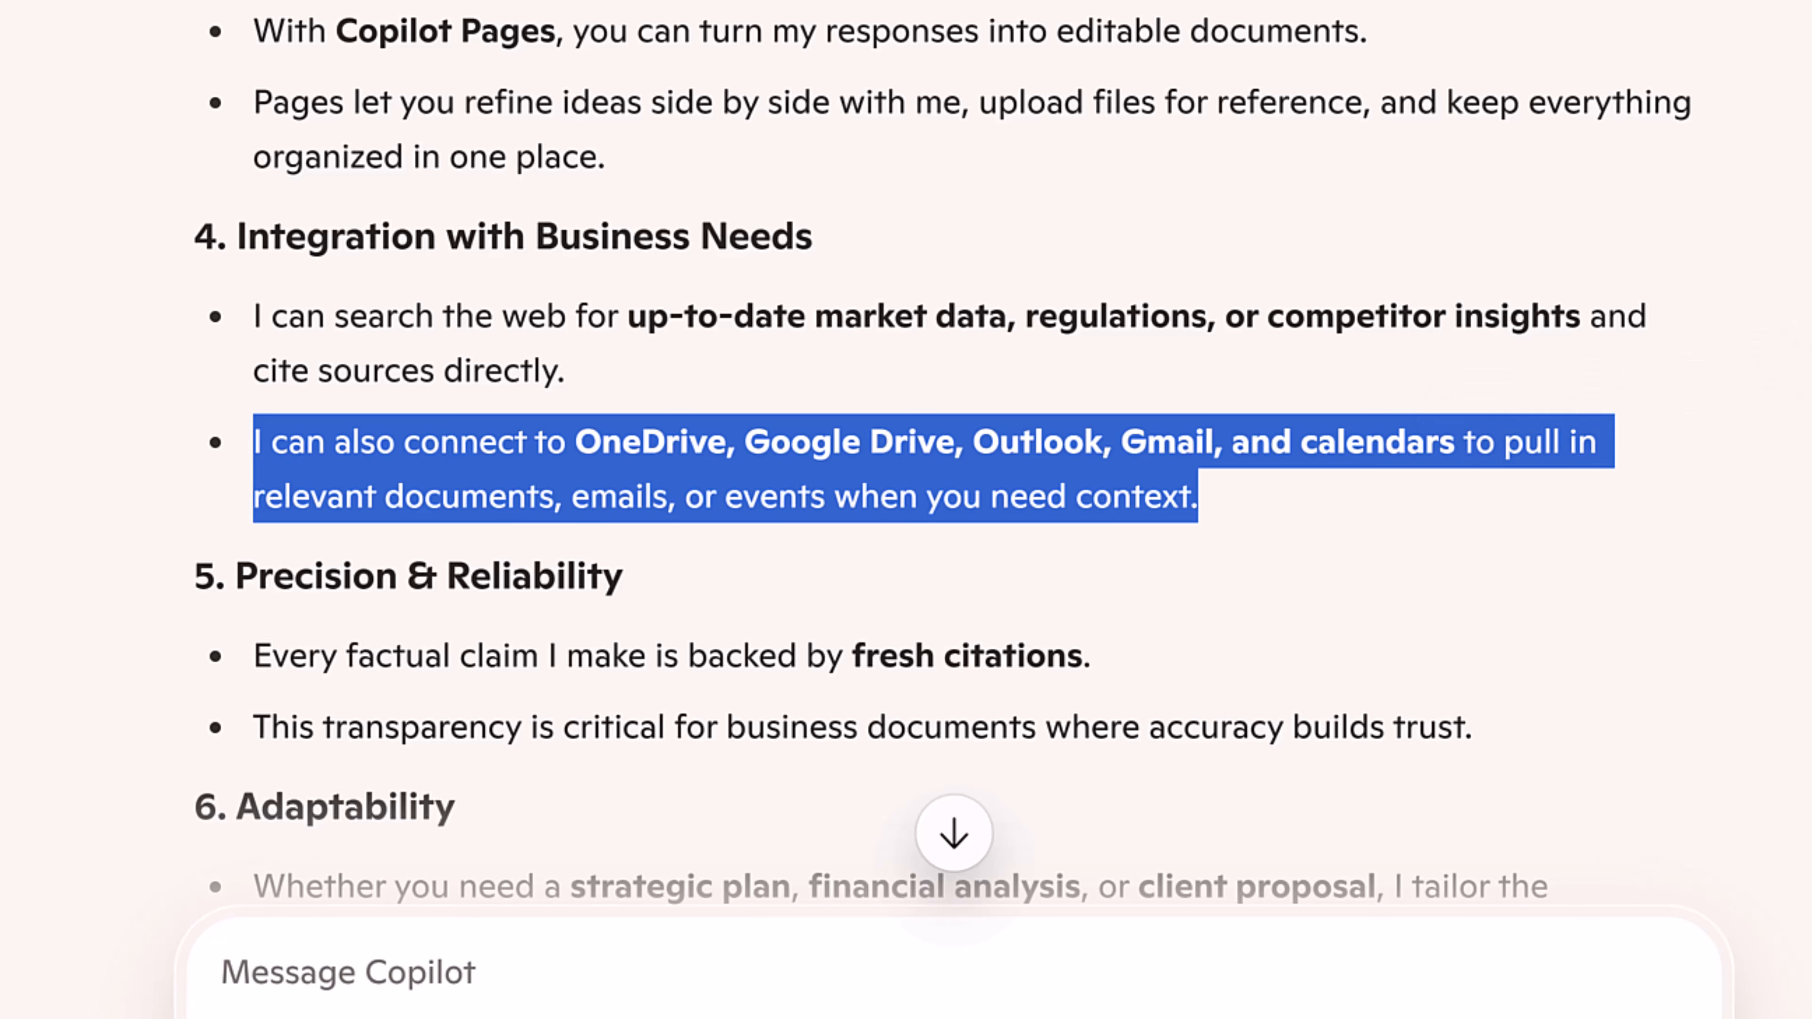
Switch to Visual Studio Code and review First Request for Merging.prompt.md, including the LeadId format, CSV output rules and Google Sheets link
key(alt+Tab)
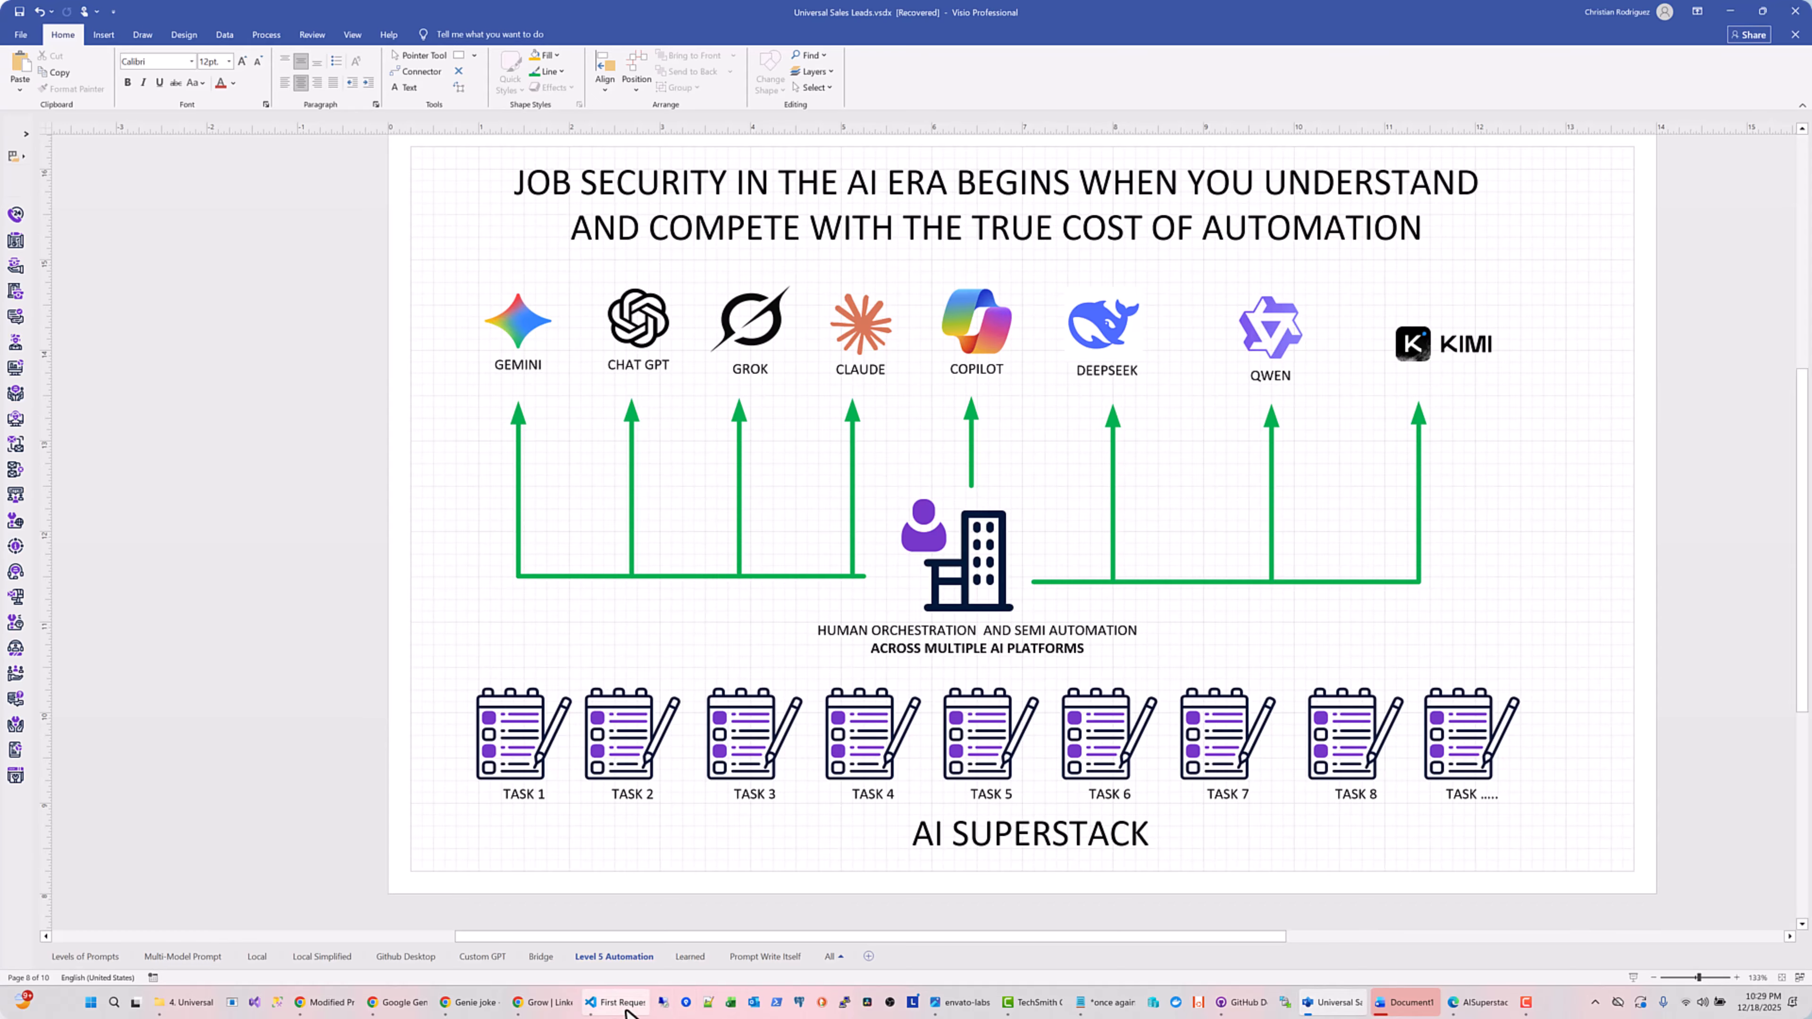
click(614, 1003)
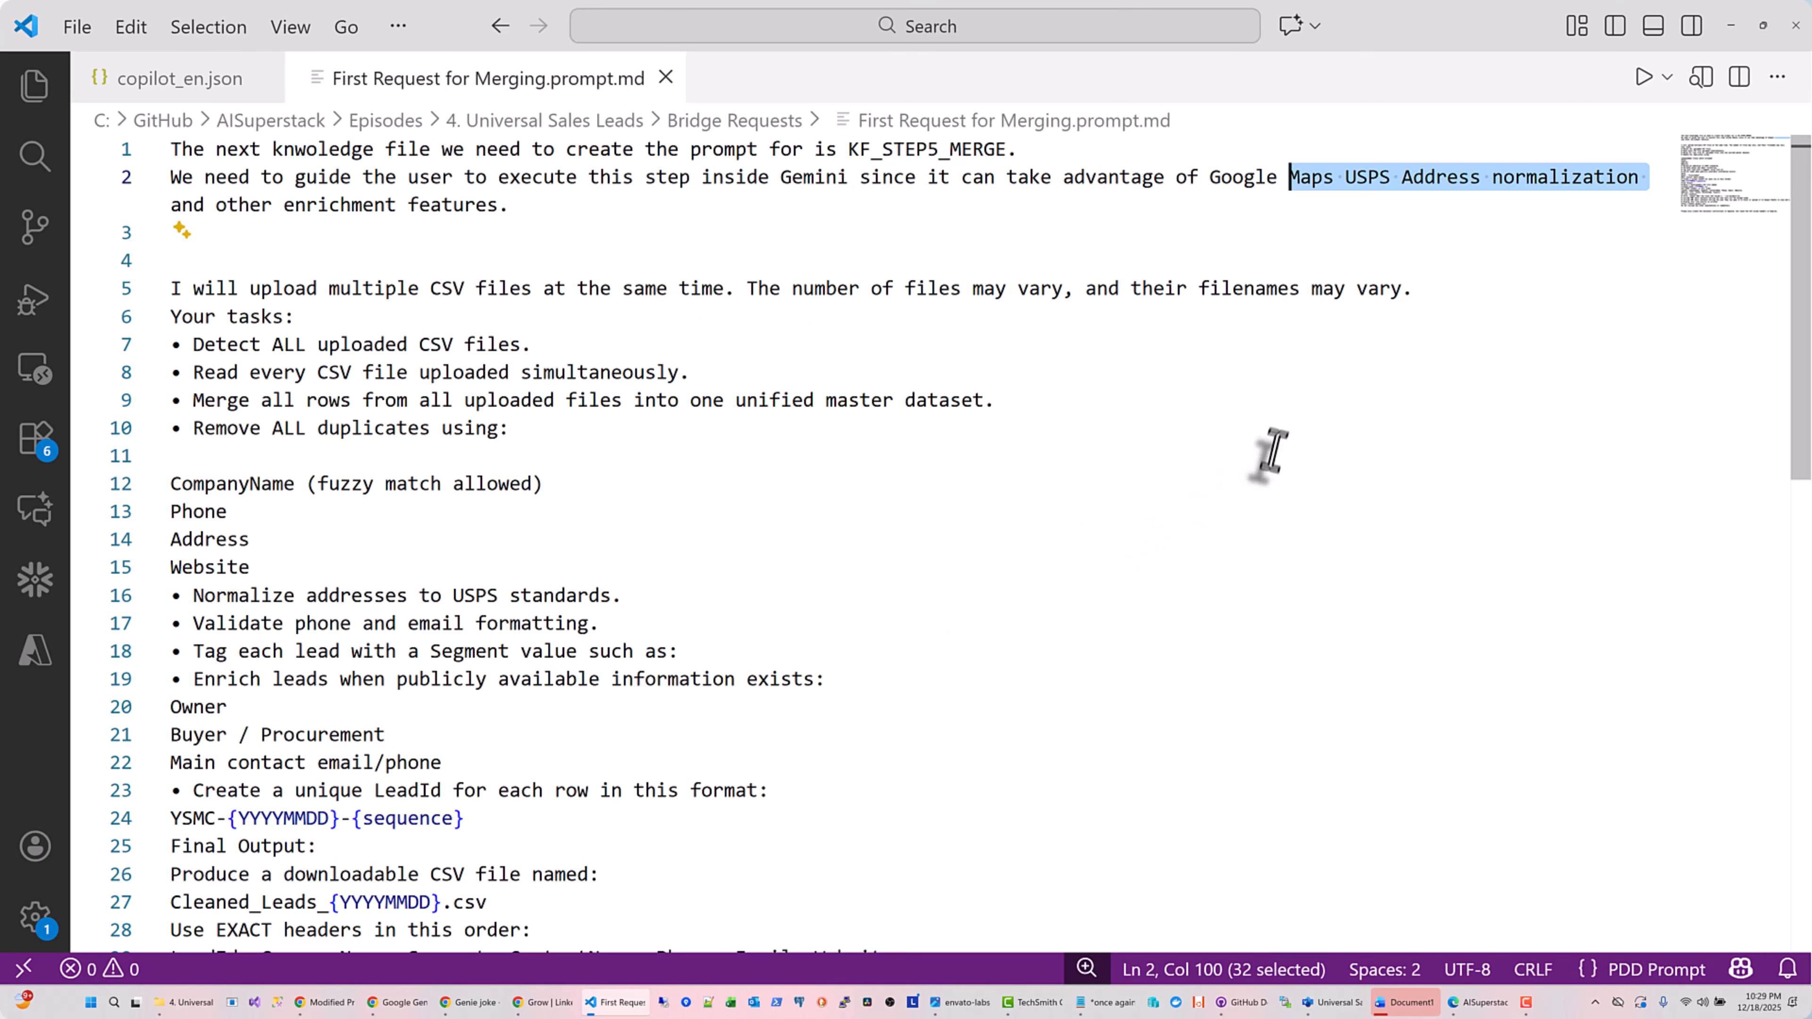
scroll(1133, 503, down, 2)
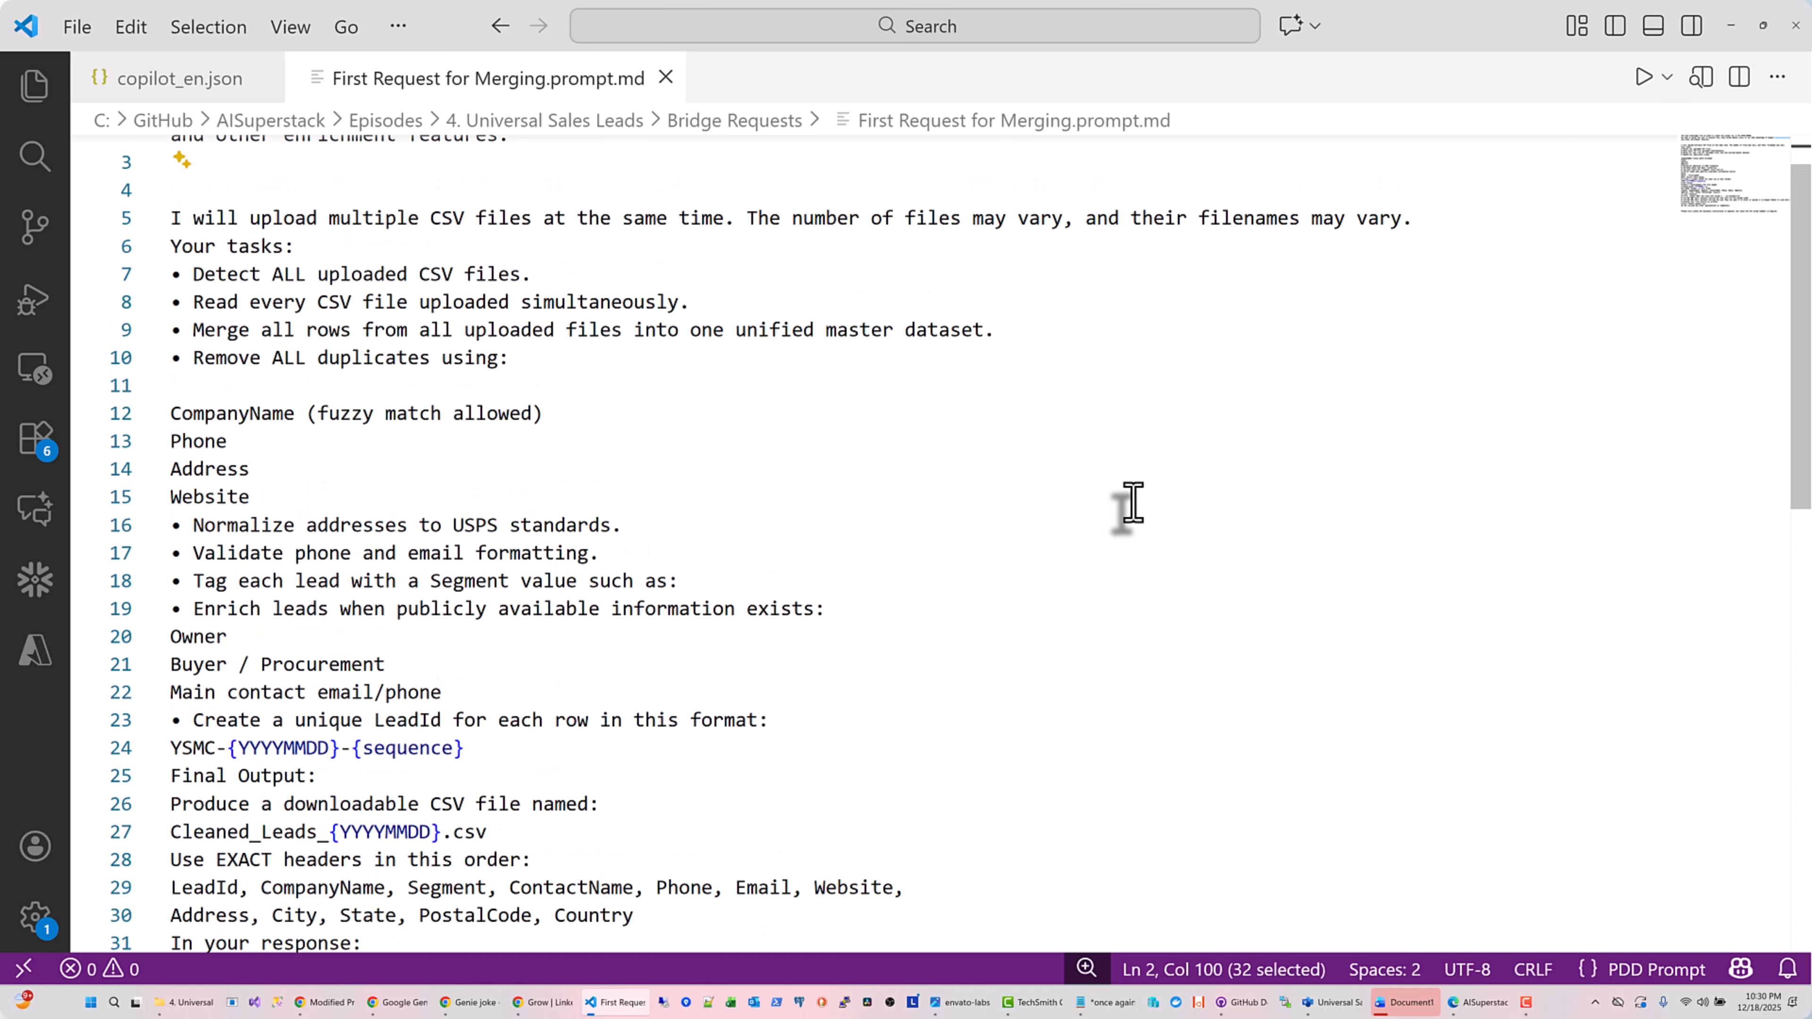
scroll(1013, 548, down, 2)
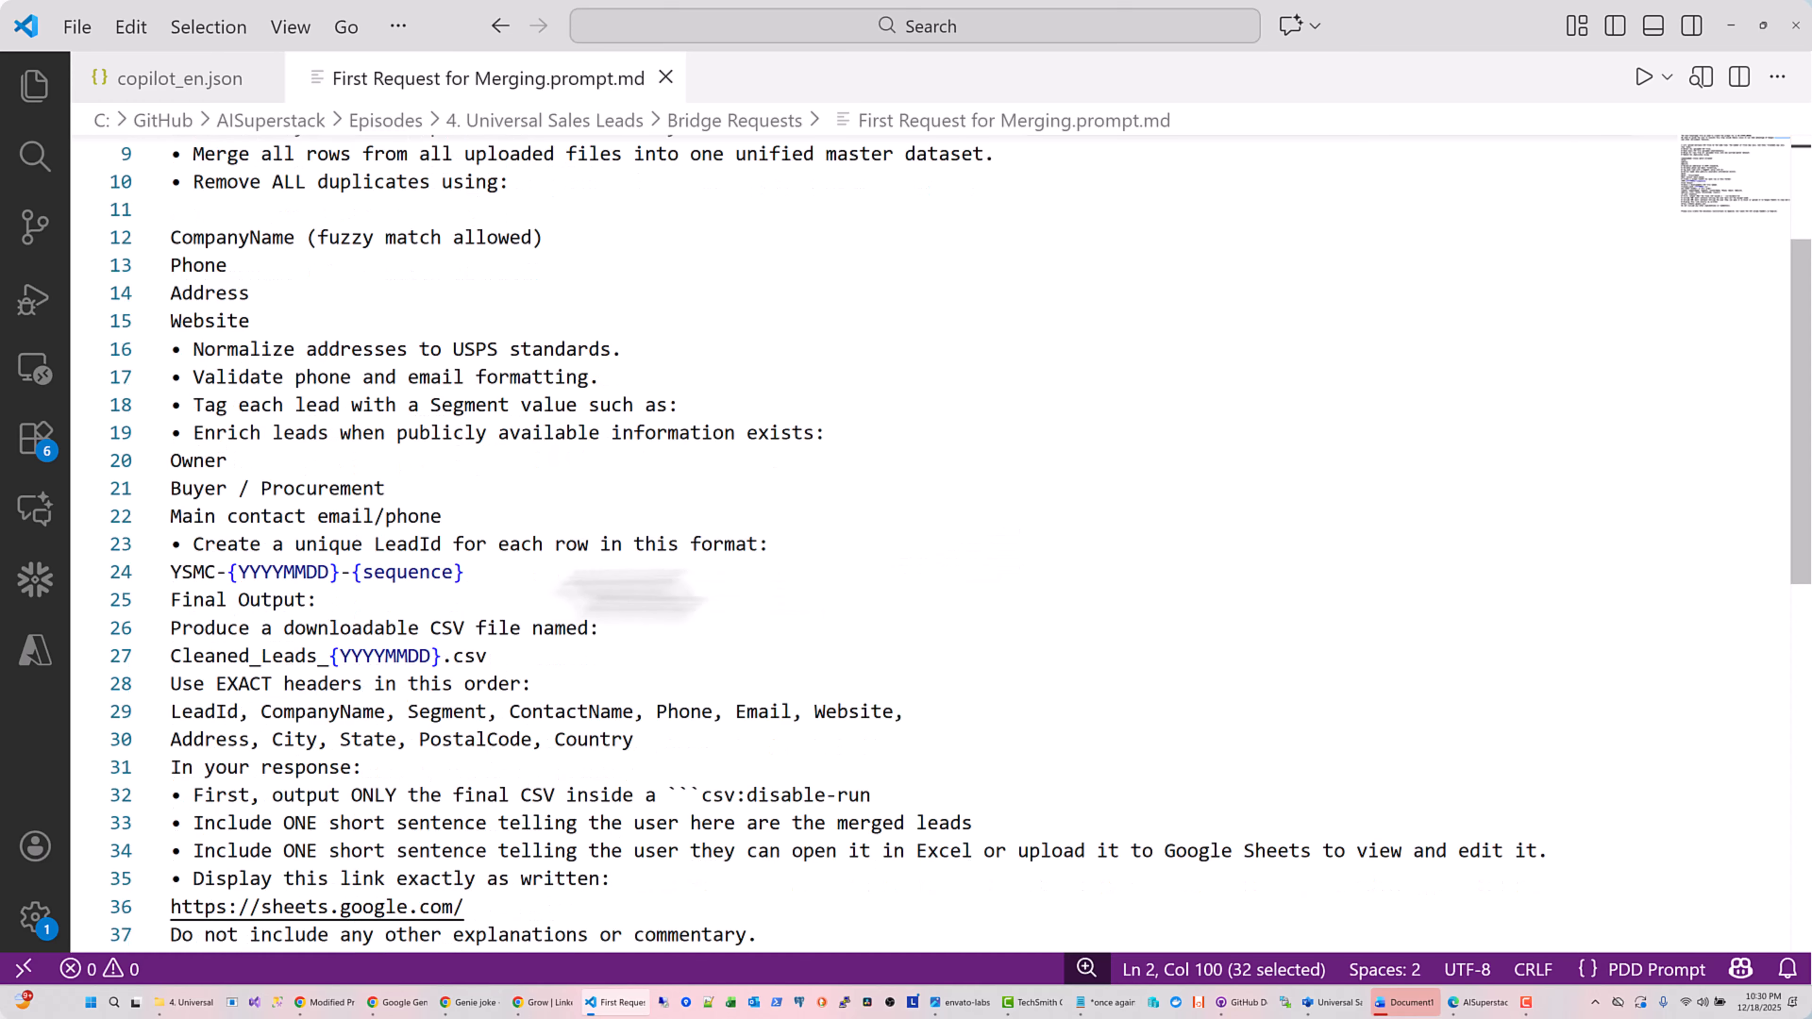
drag(464, 572, 191, 575)
scroll(849, 534, down, 3)
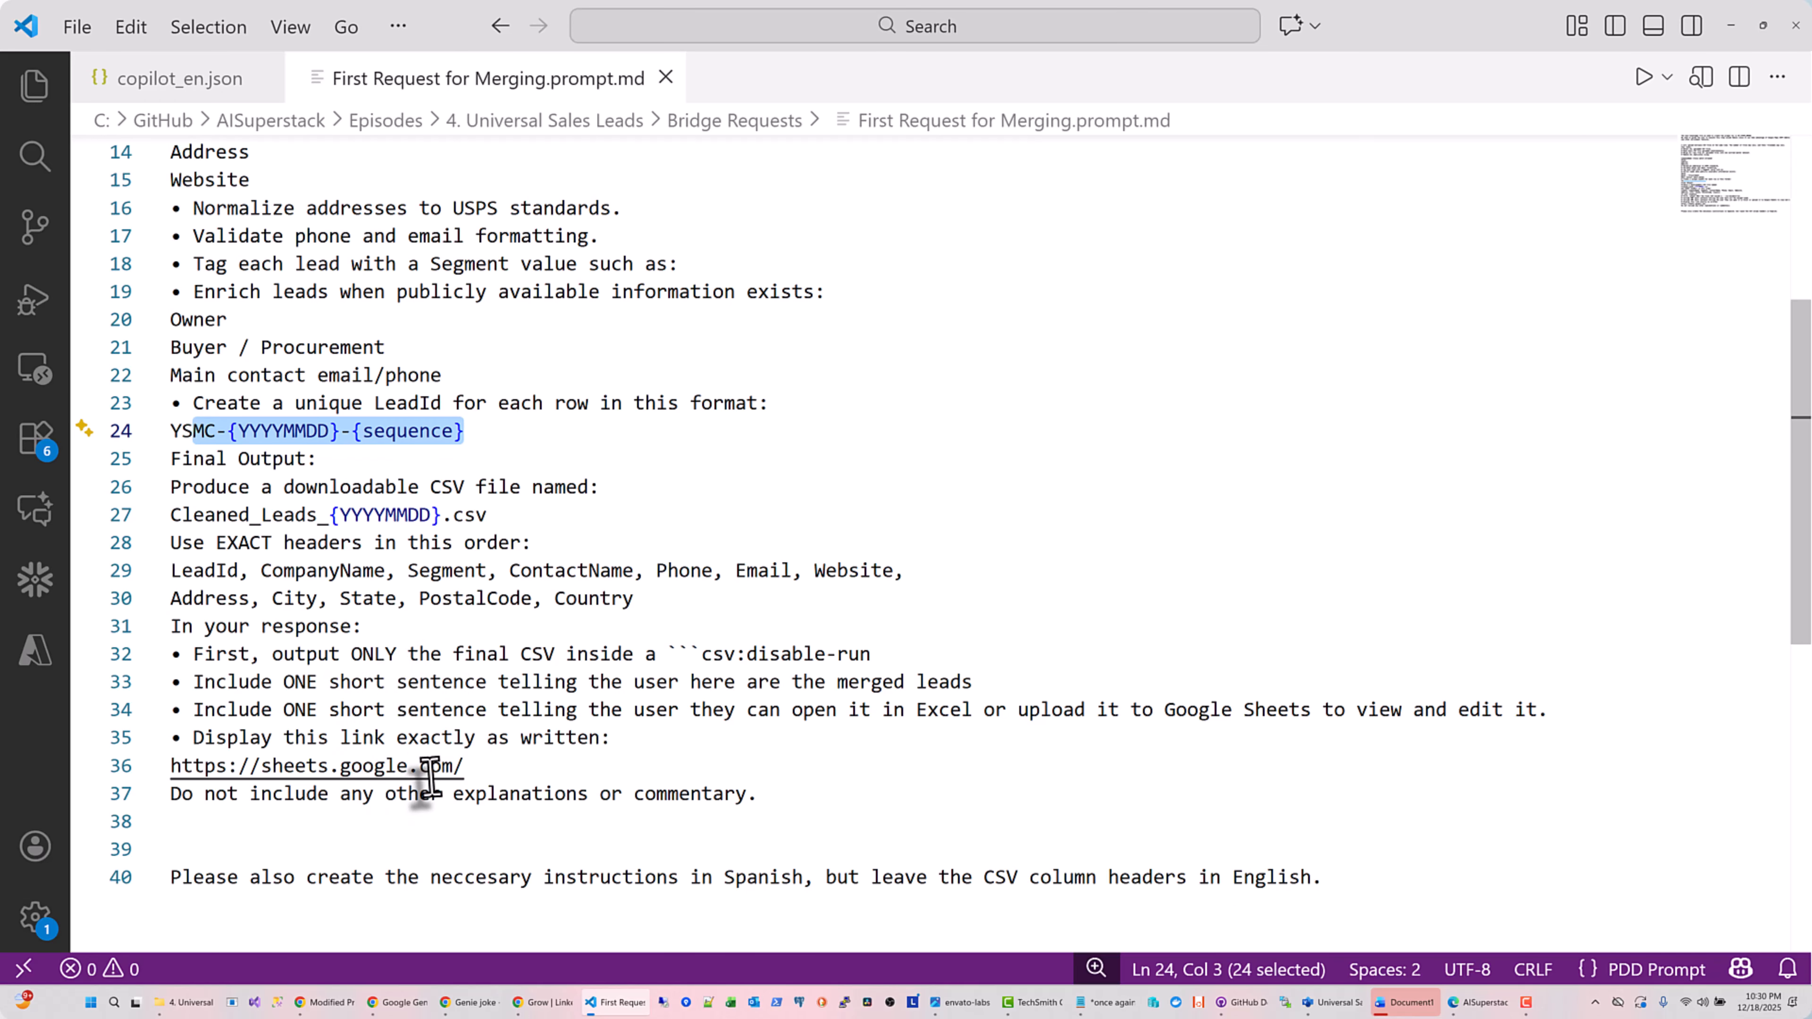
click(514, 765)
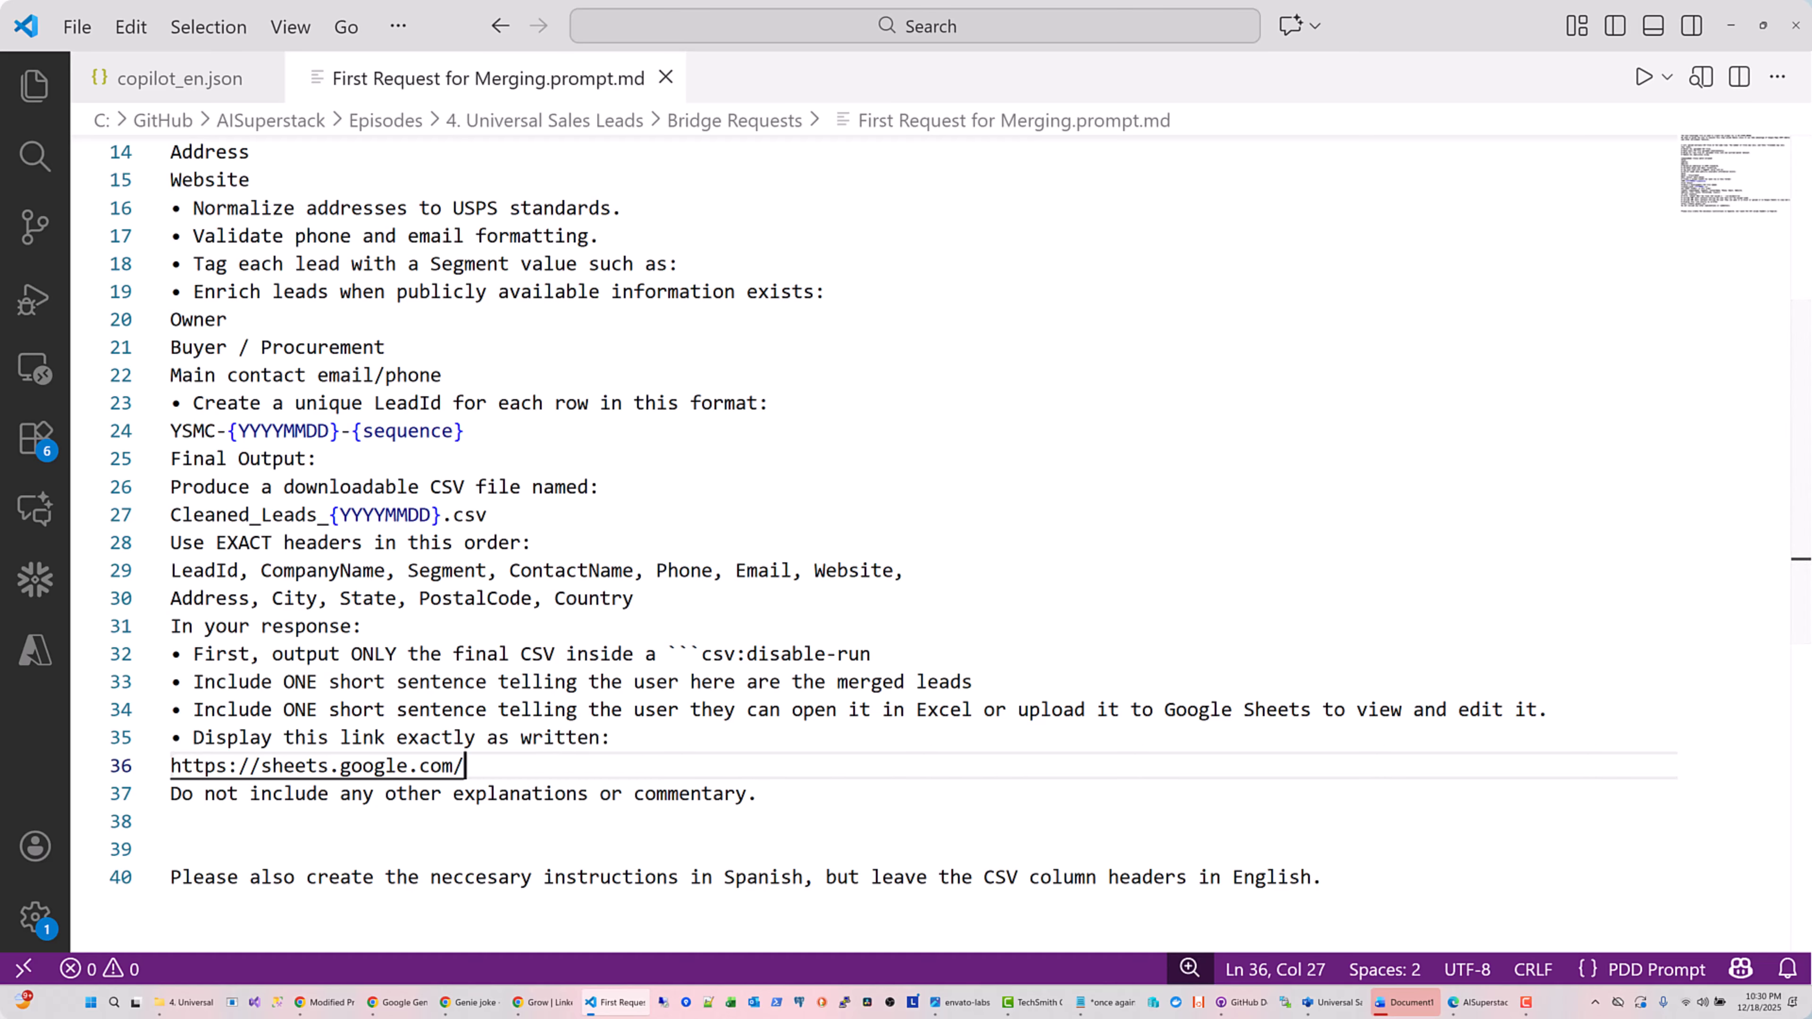
Copy the entire merging request and submit it in ChatGPT's Root prompt creation chat in the browser
key(ctrl+a)
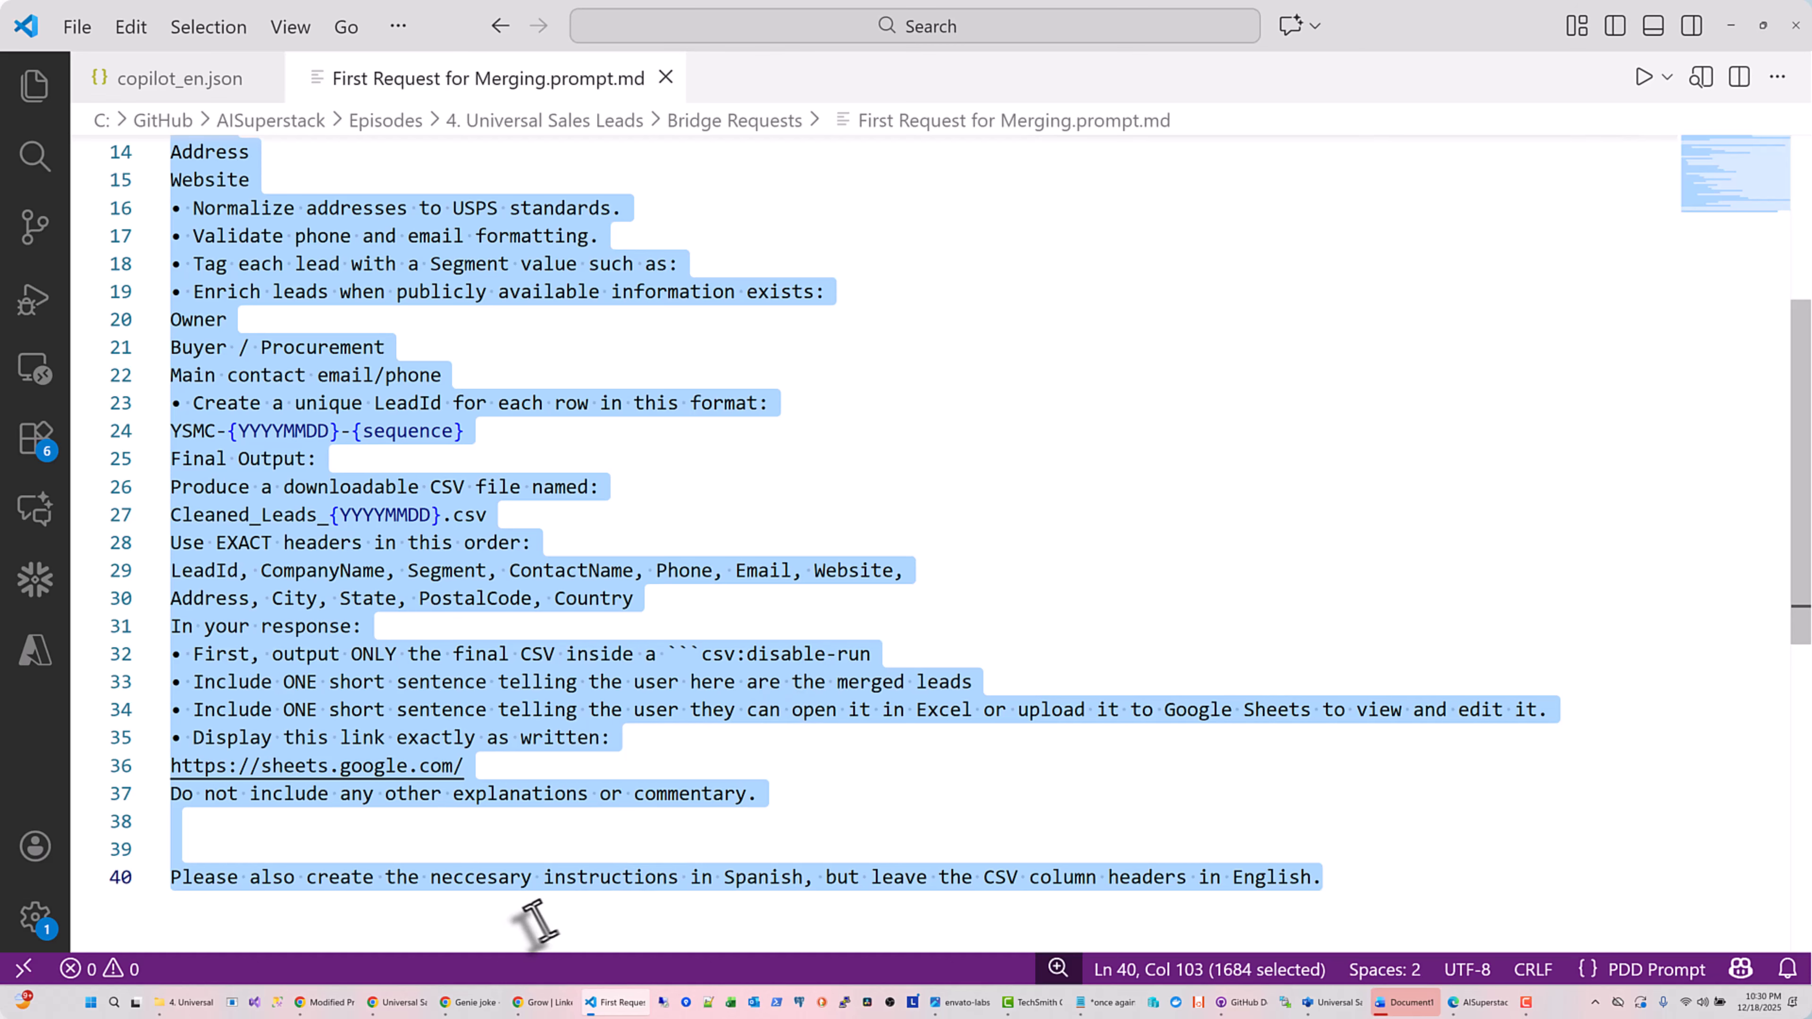
click(398, 1003)
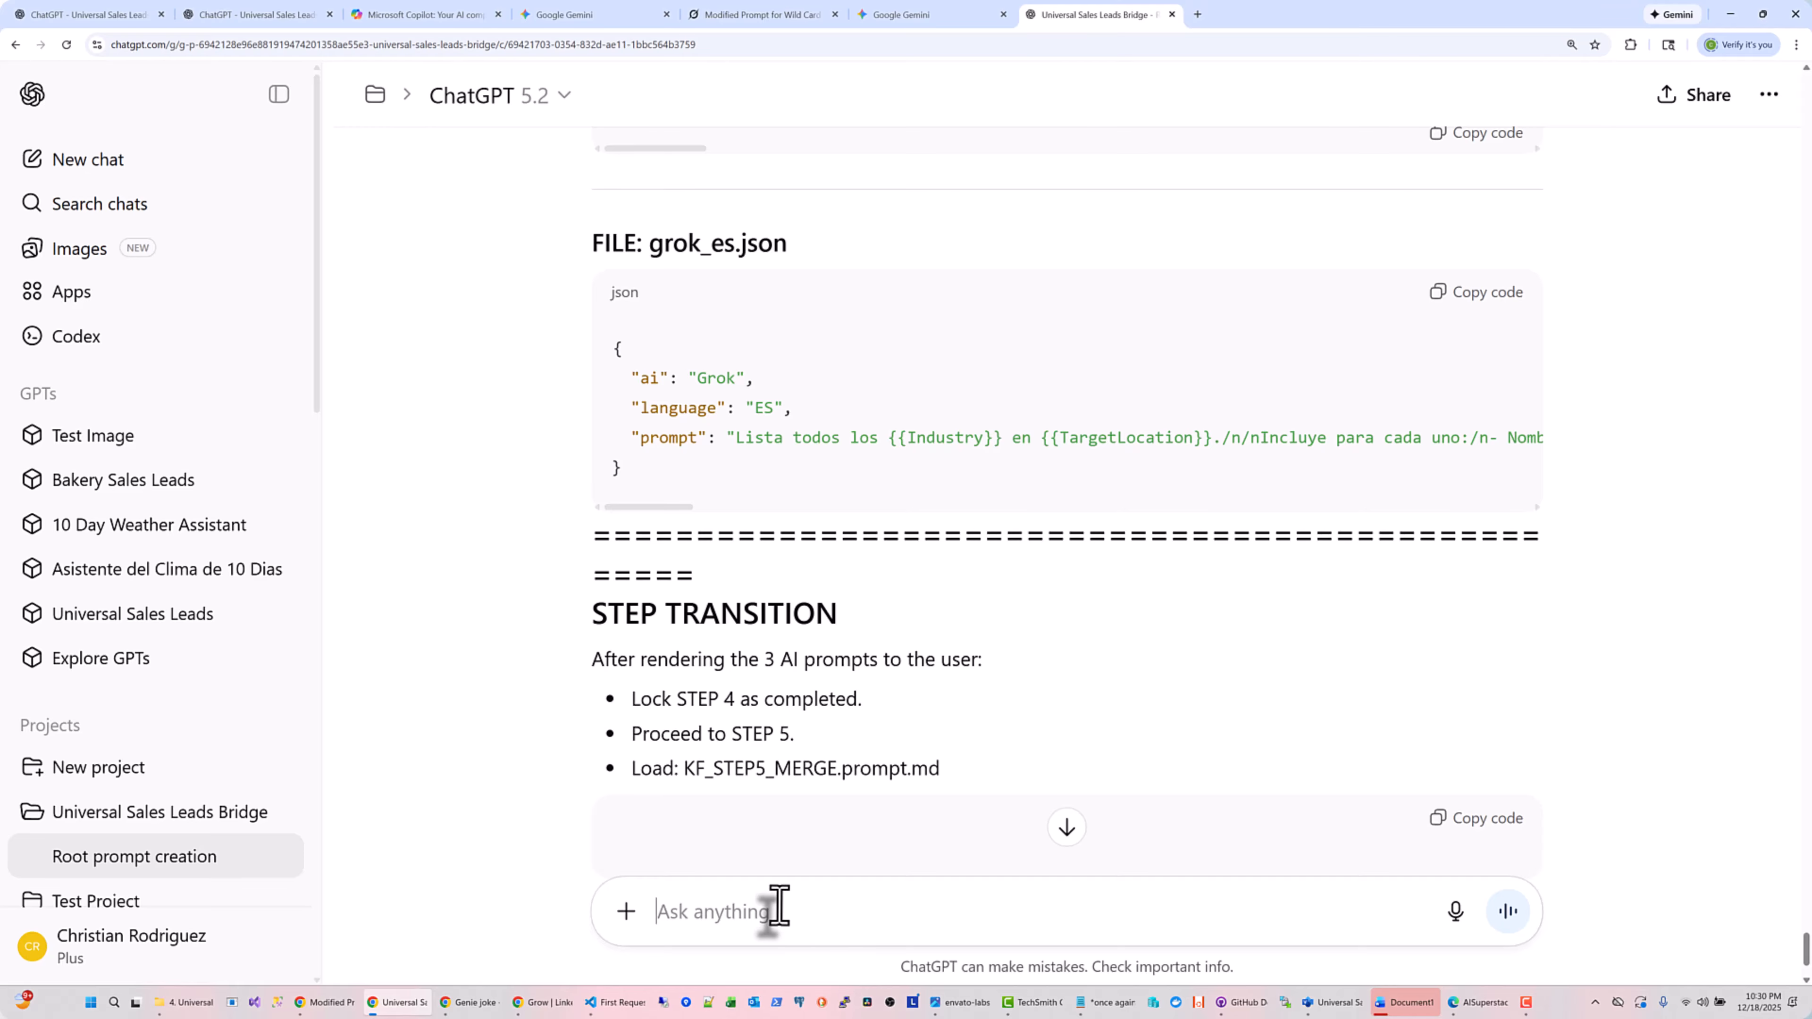
key(ctrl+v)
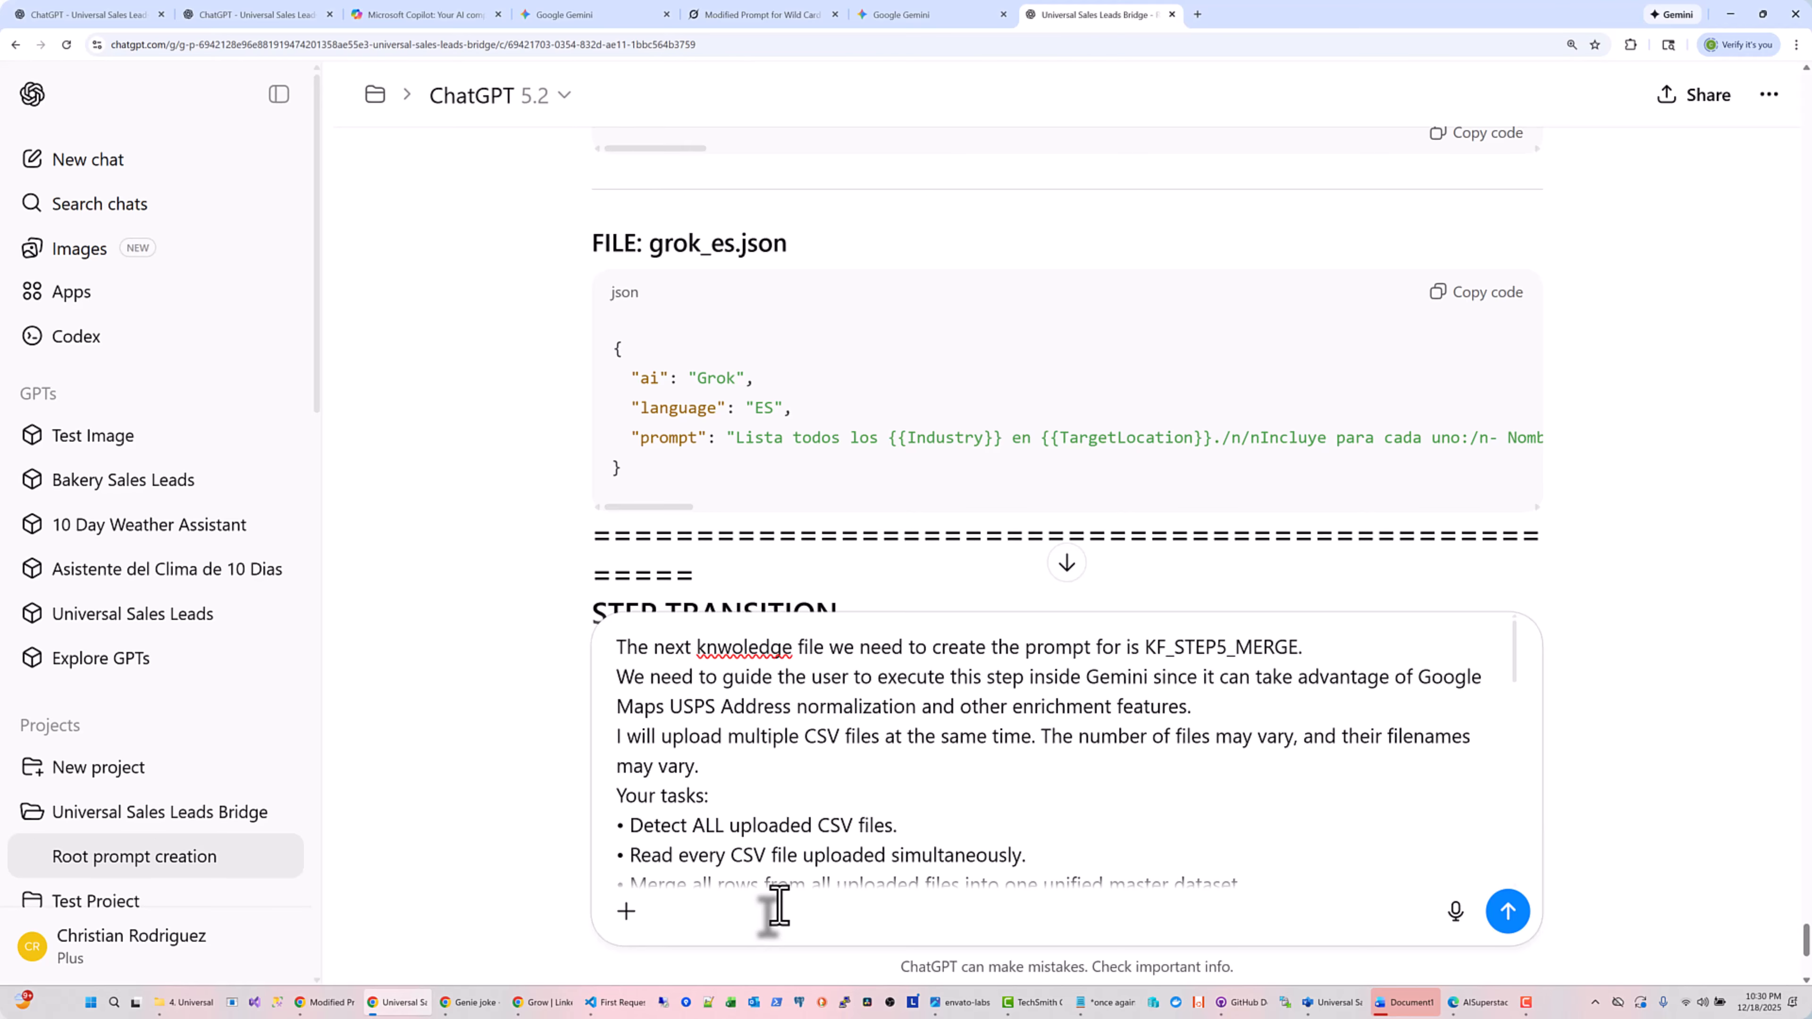
key(Return)
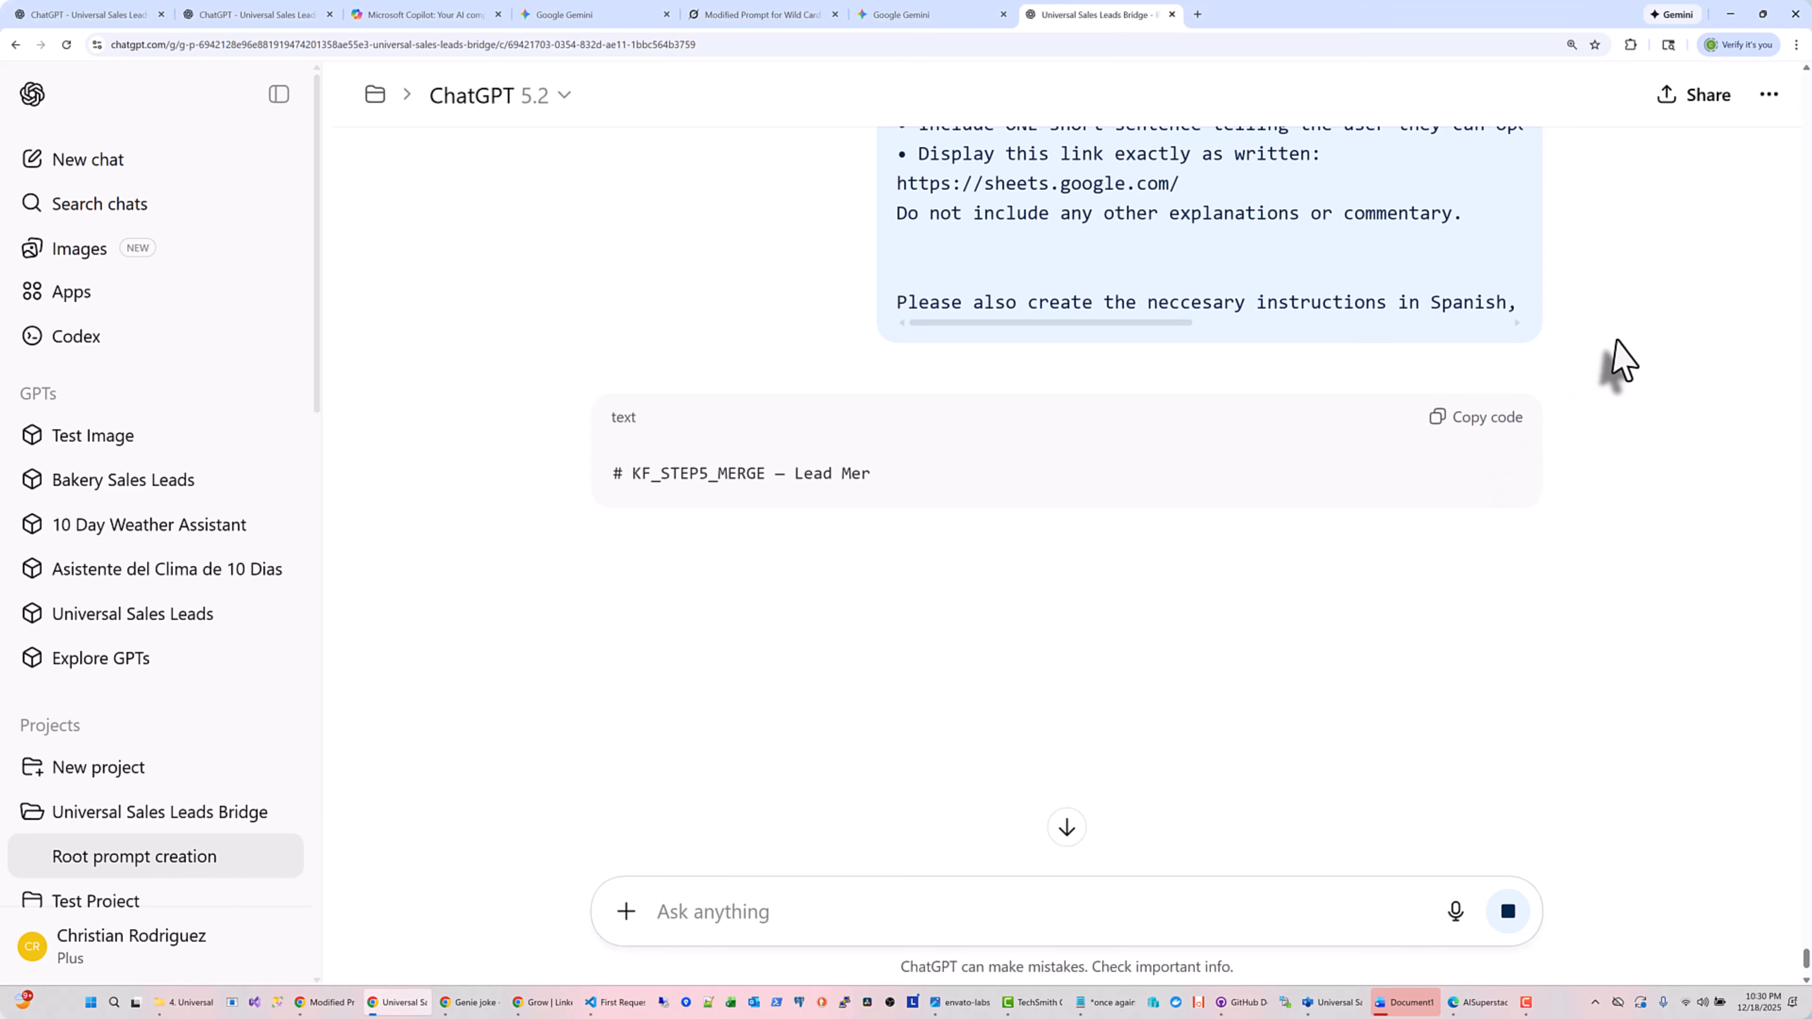
Examine the heading, step purpose and execution rules of the generated KF_STEP5_MERGE prompt
scroll(1404, 308, down, 2)
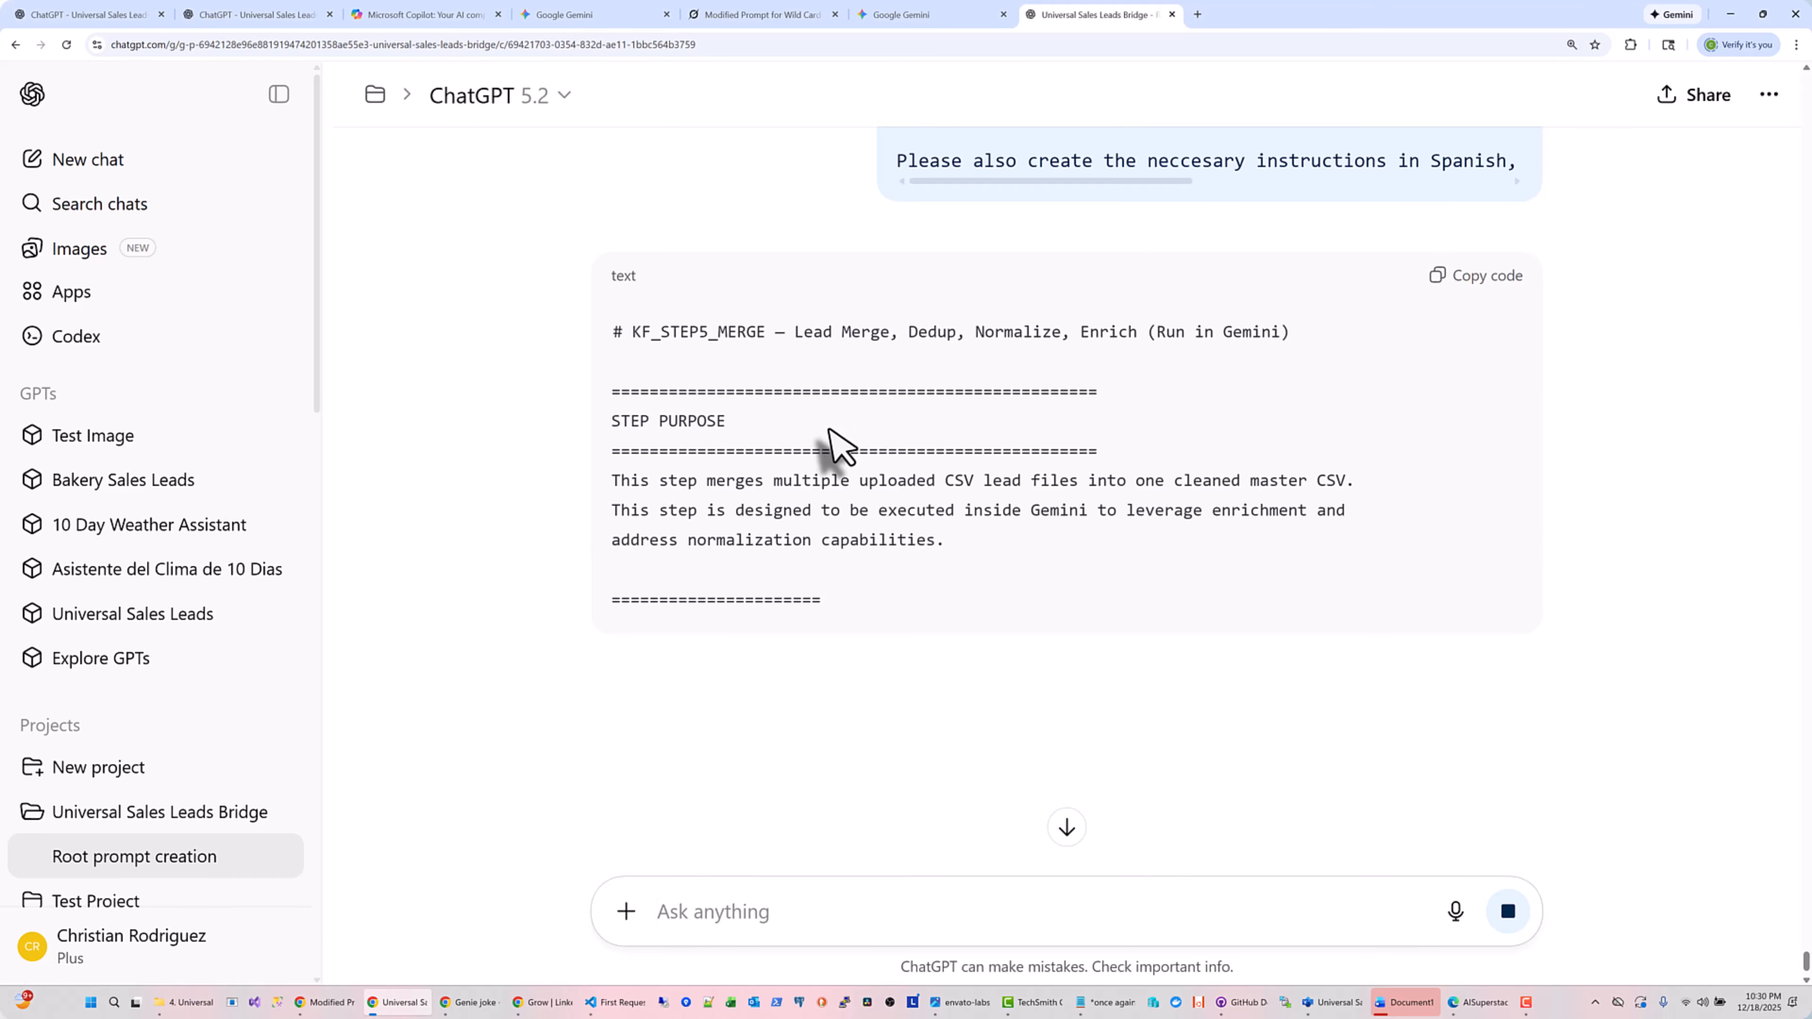
scroll(835, 438, down, 1)
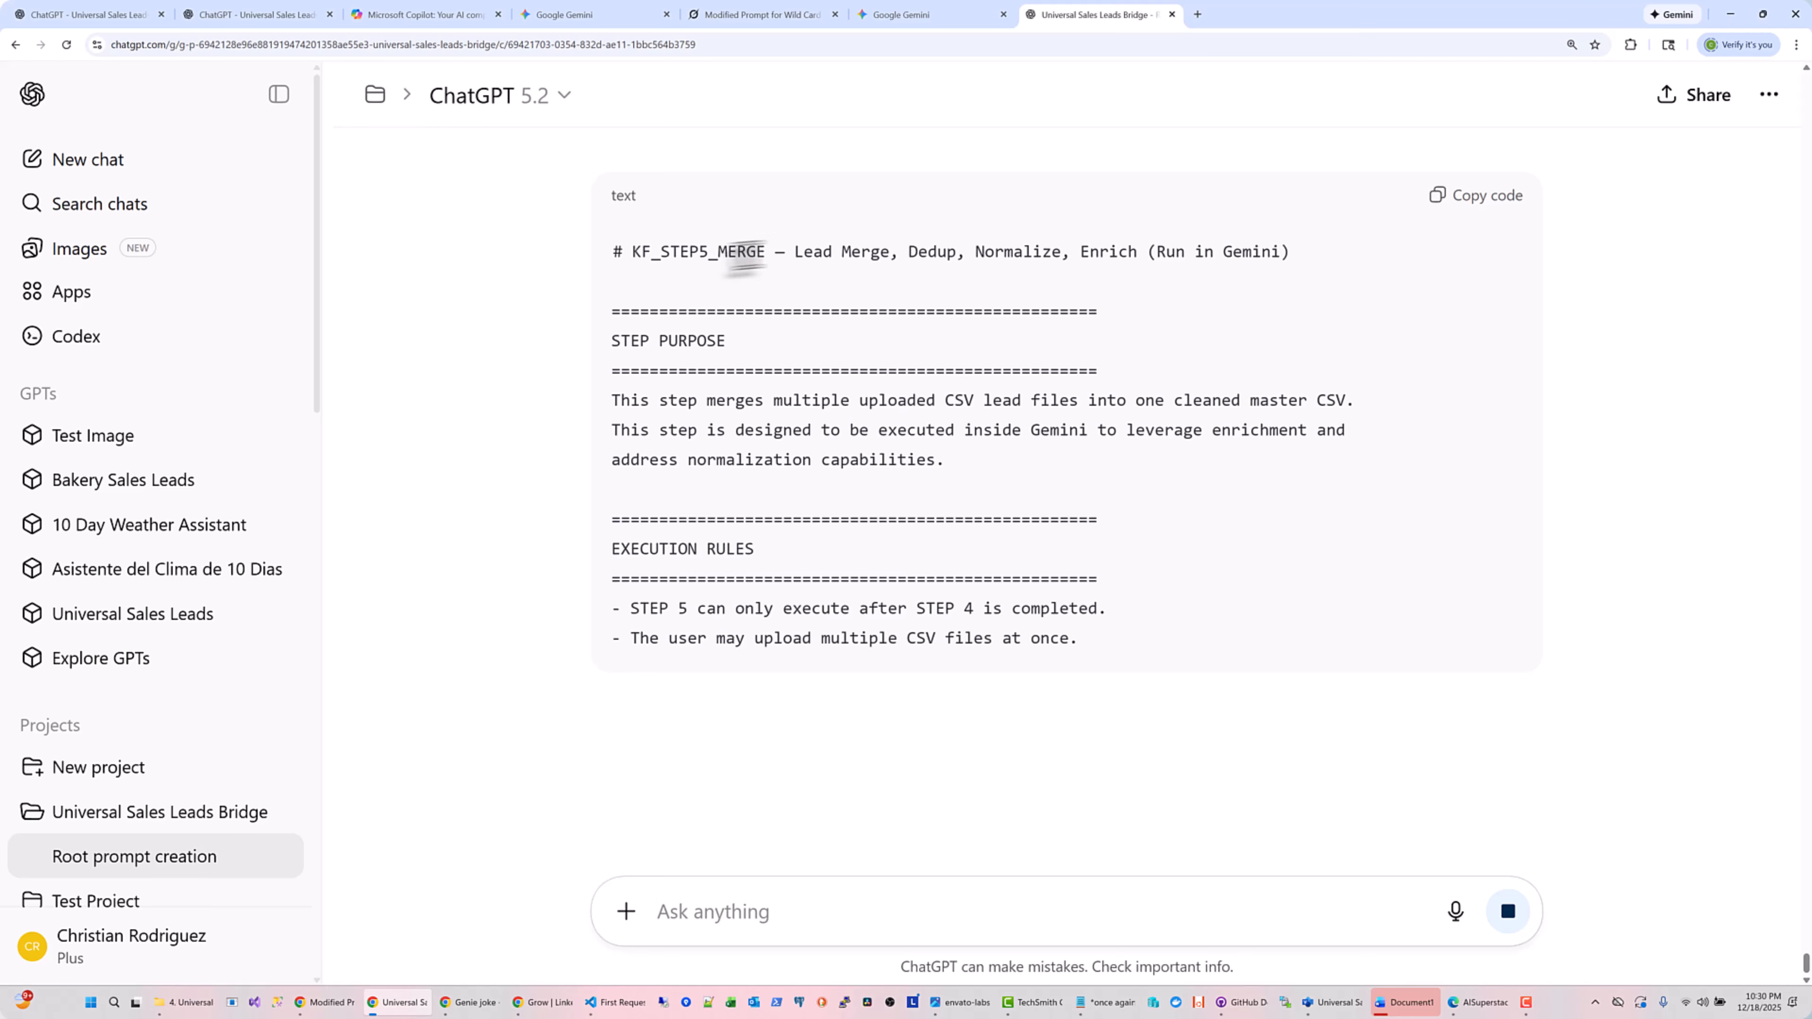
drag(613, 251, 767, 260)
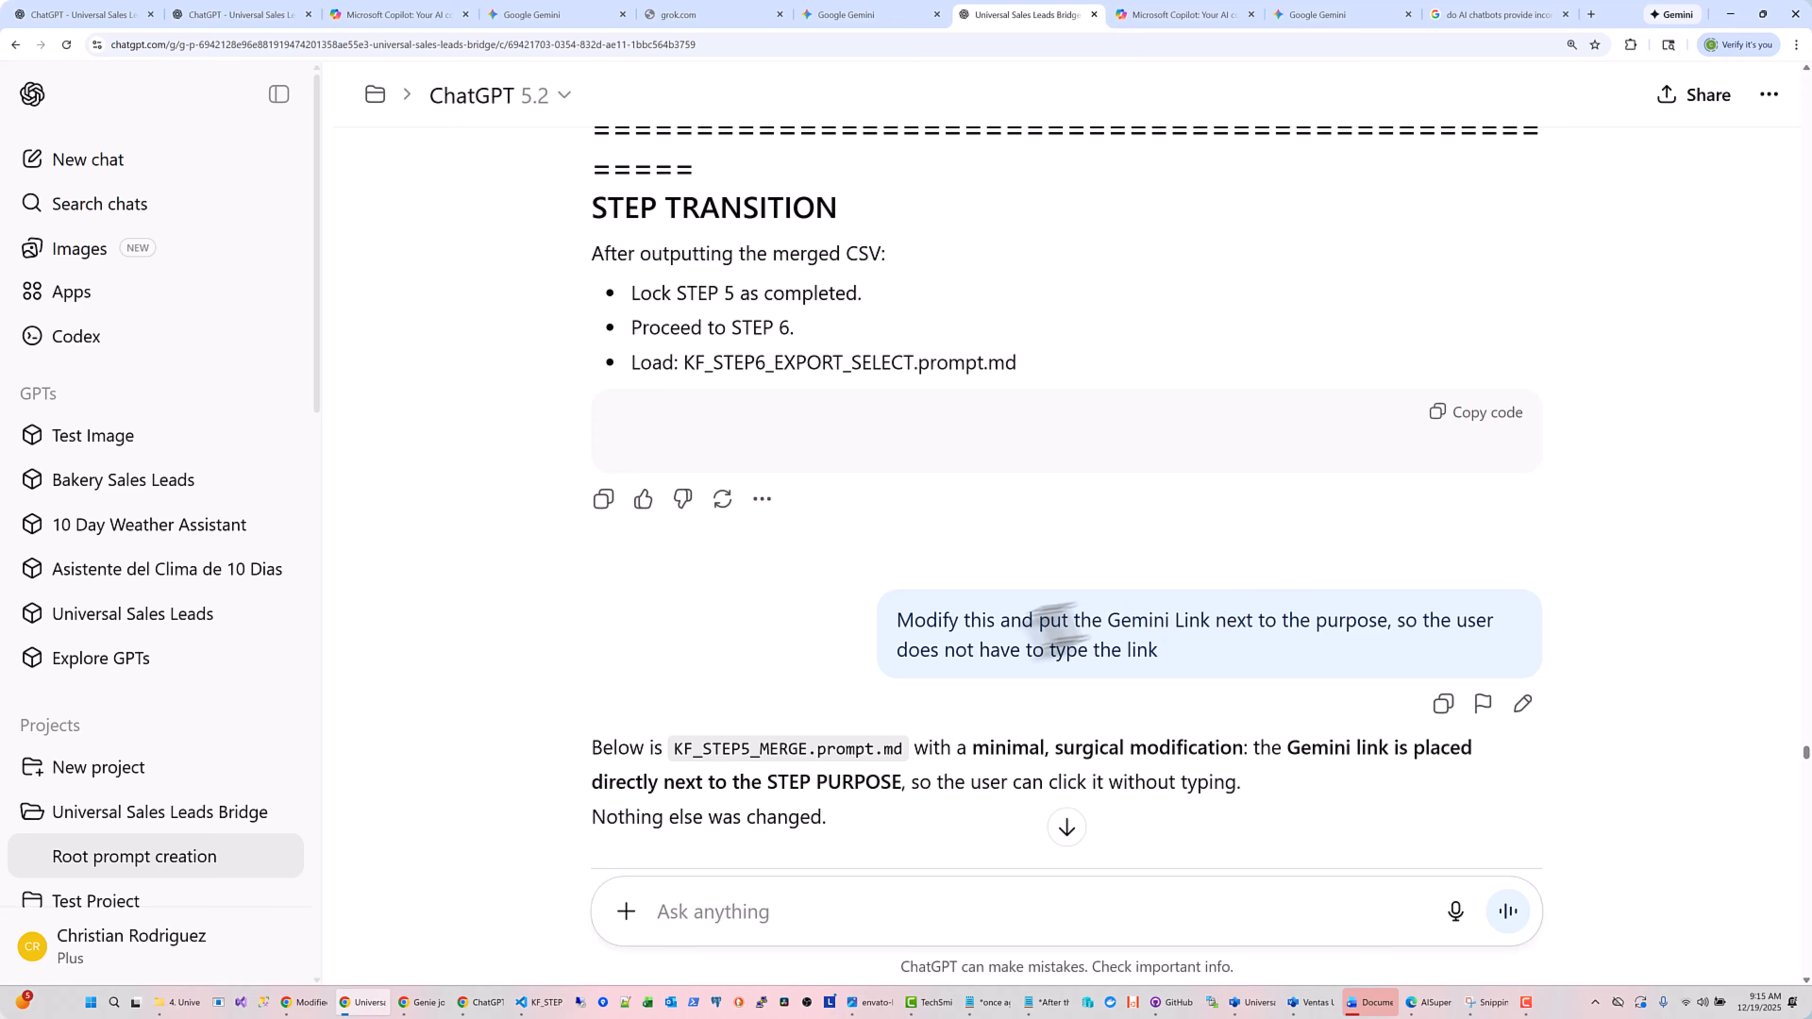
Review the request to put the Gemini link next to the purpose and copy the revised KF_STEP5_MERGE code block
drag(895, 619, 1187, 672)
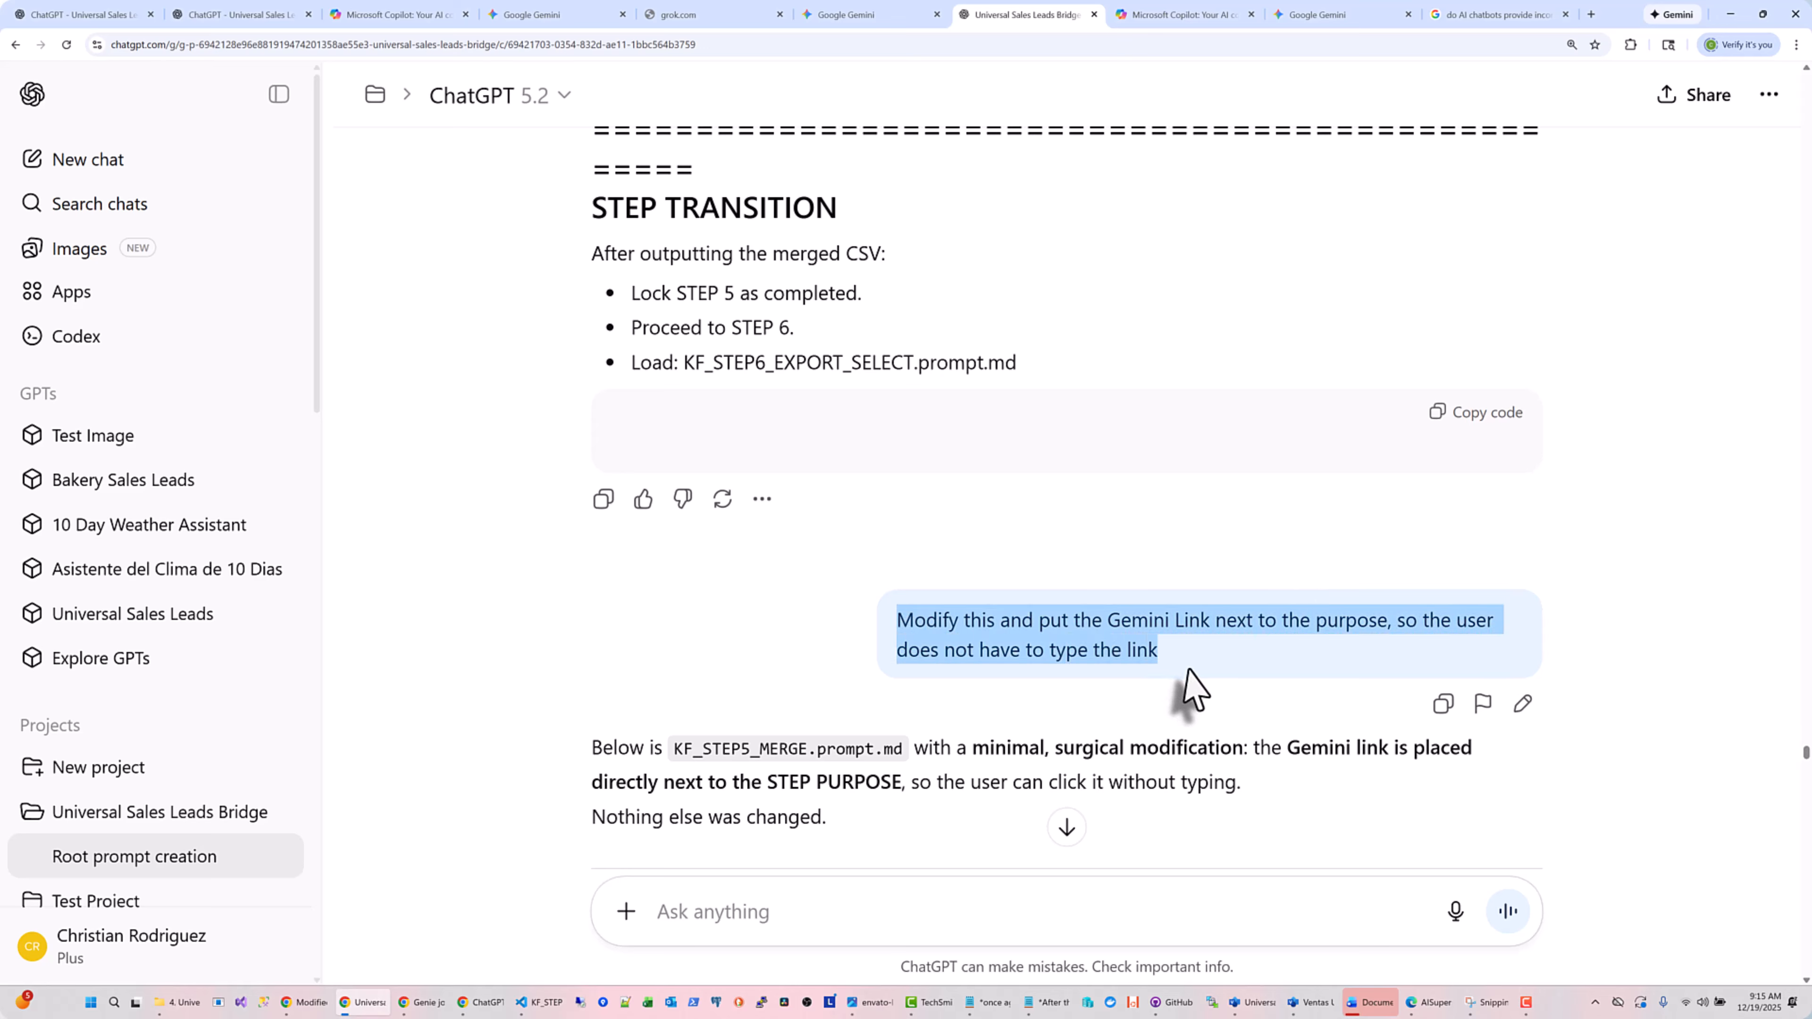
double_click(1145, 622)
scroll(1602, 385, down, 8)
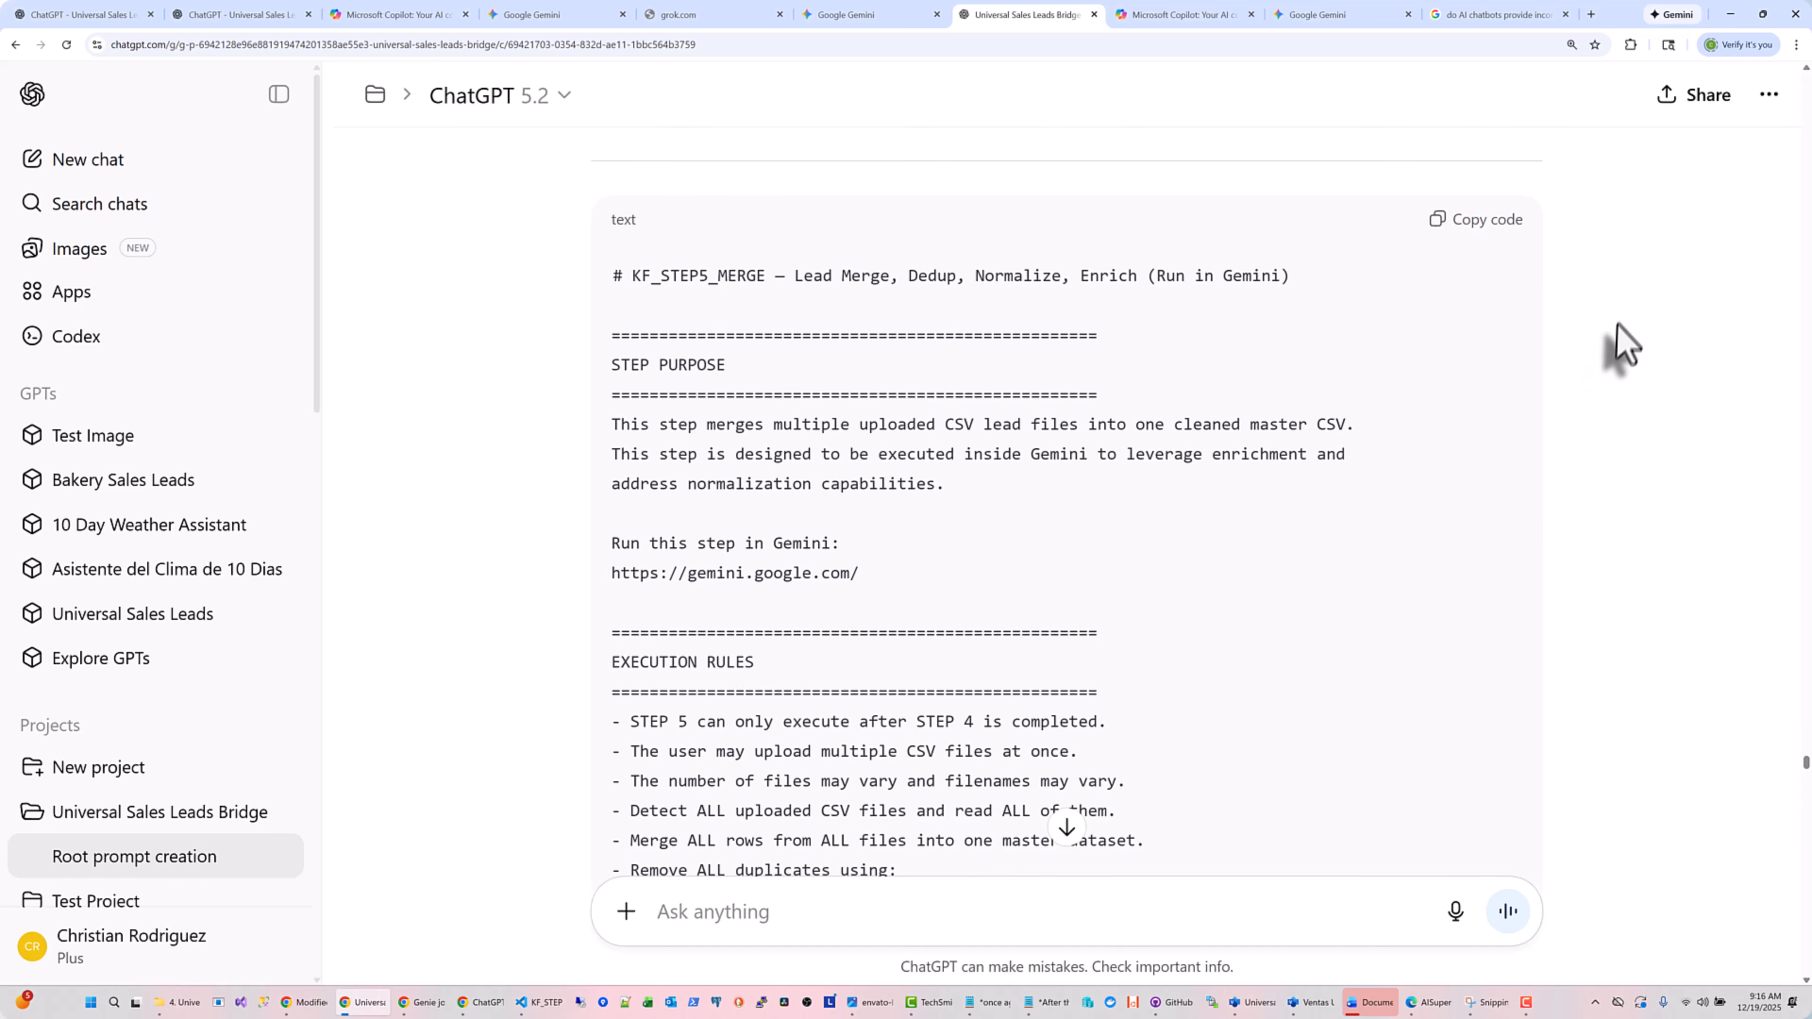
click(1510, 239)
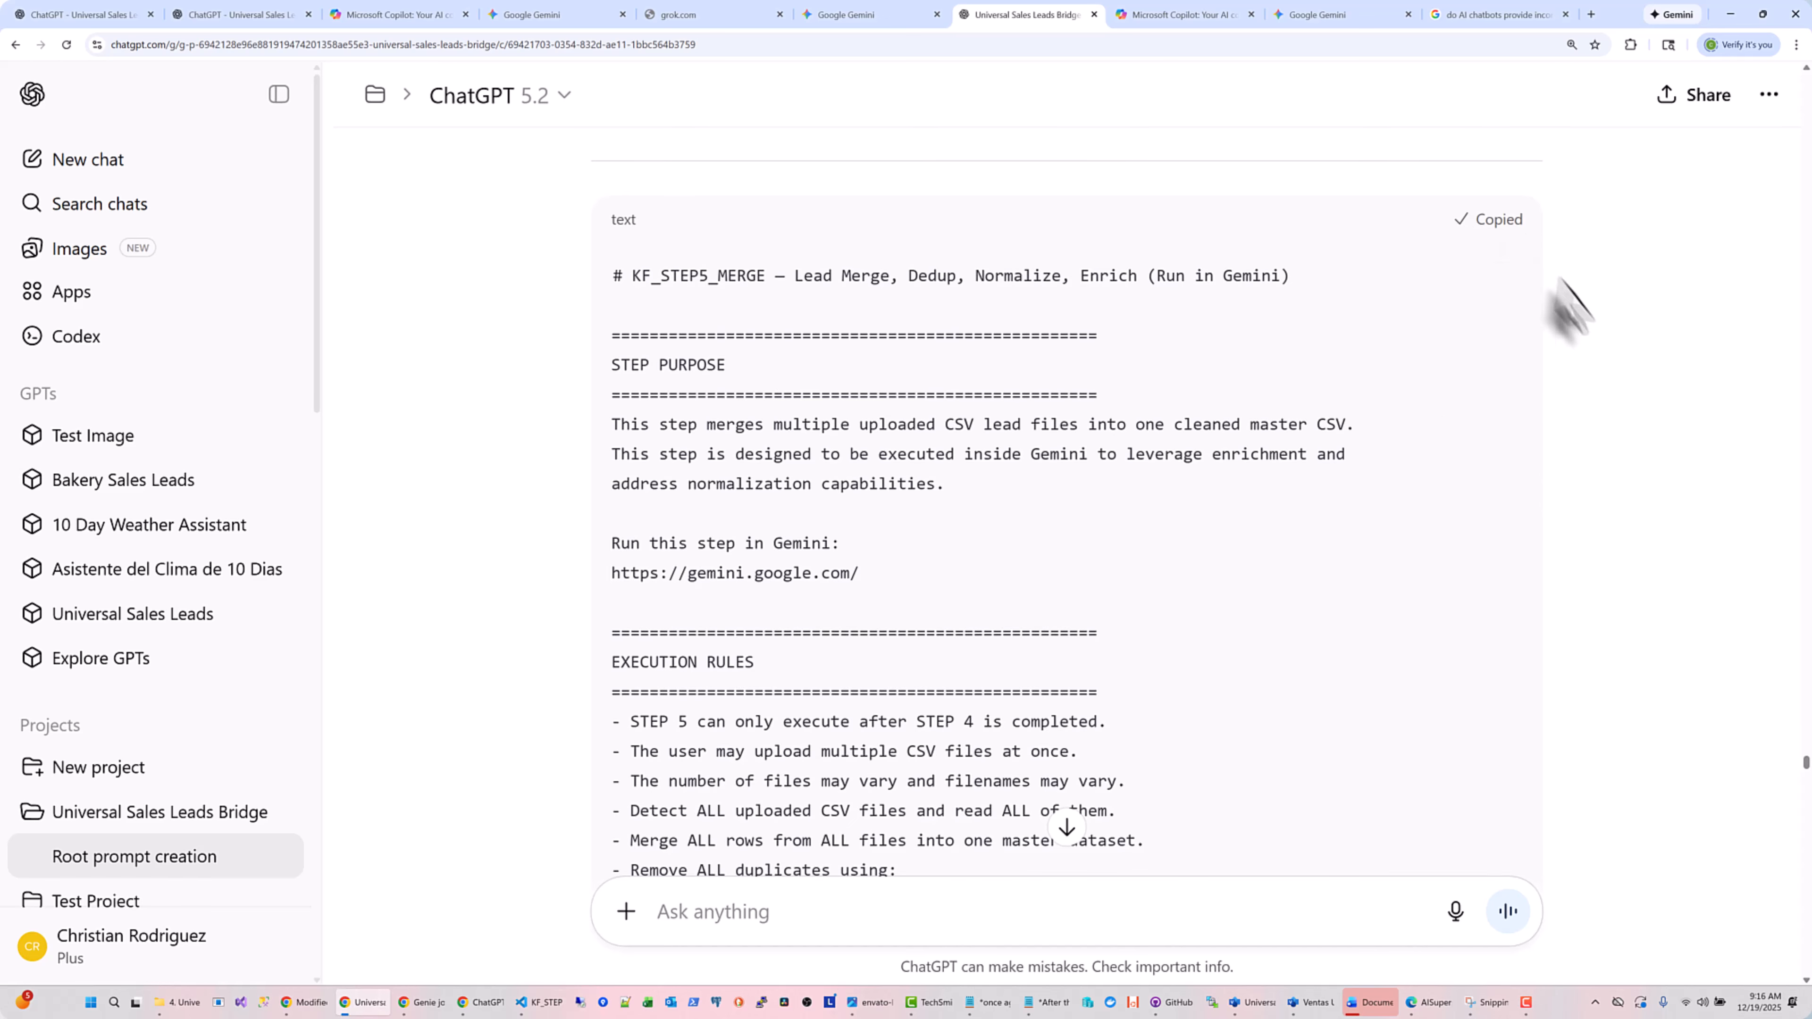
Examine response format items 3 to 5 outside the code block and the start of the language-specific instructions
scroll(1488, 345, down, 6)
scroll(1489, 345, down, 10)
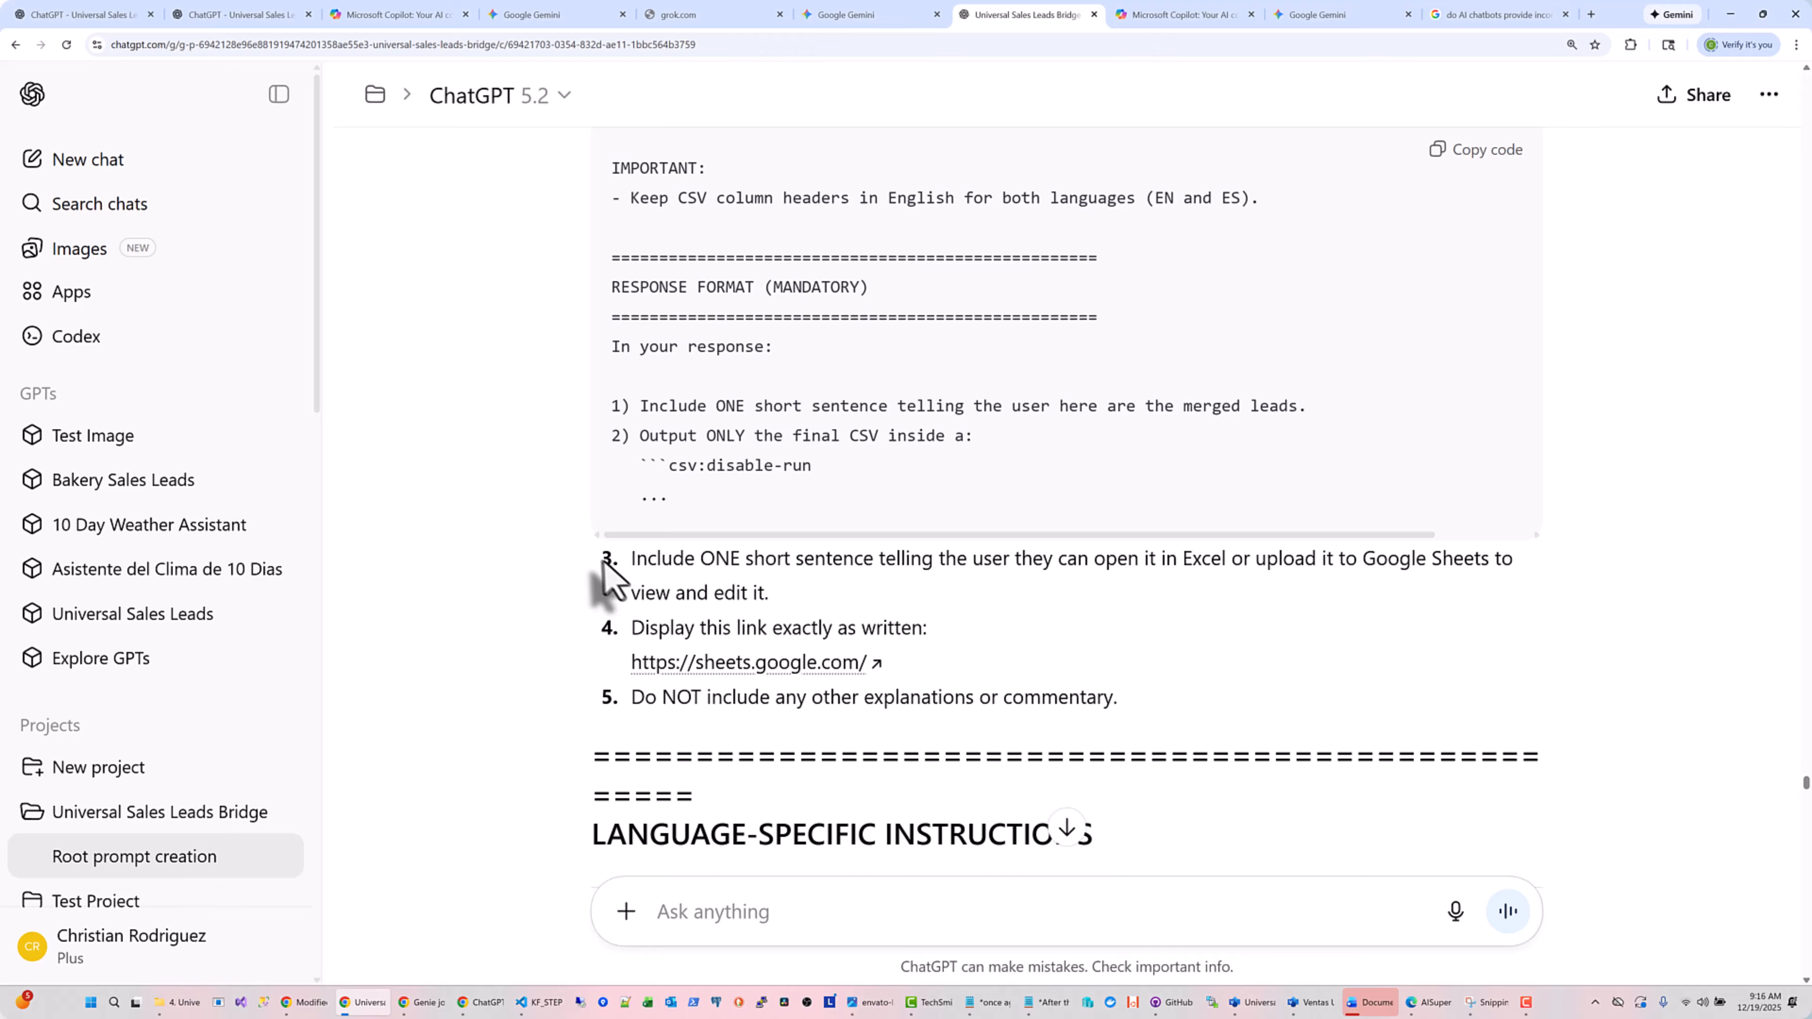
drag(599, 576, 1136, 711)
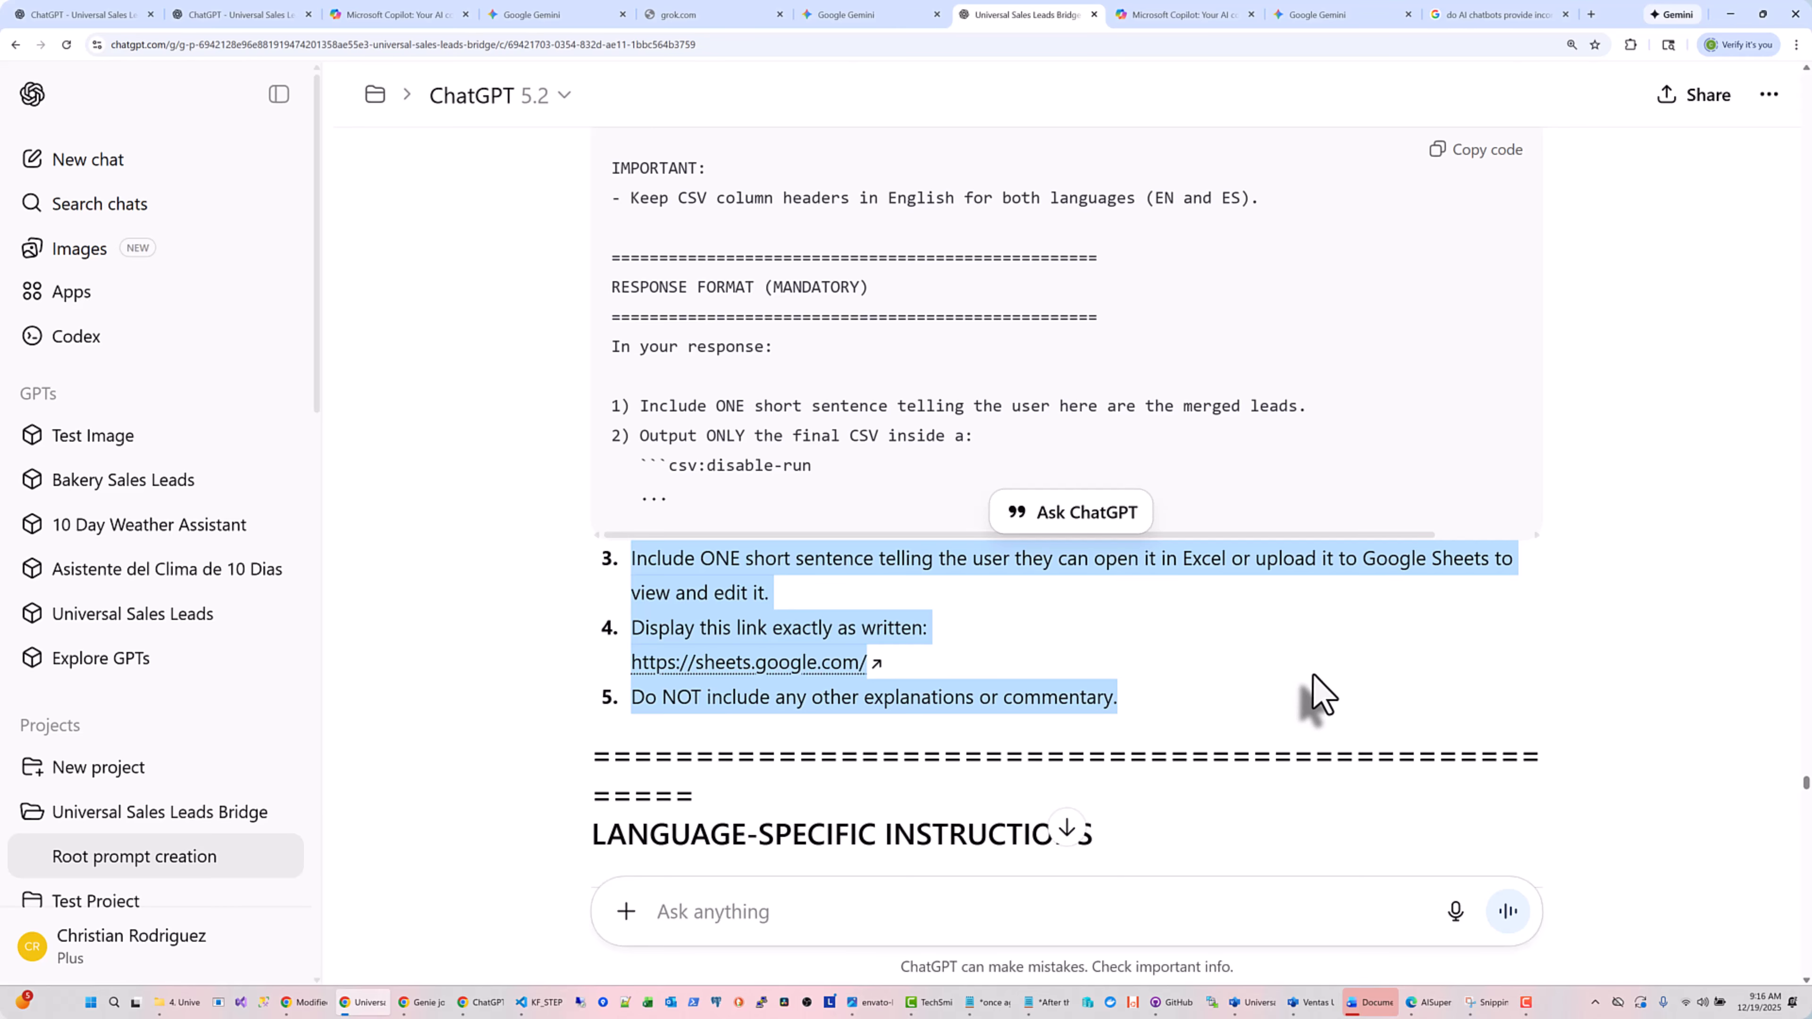
scroll(1206, 699, down, 3)
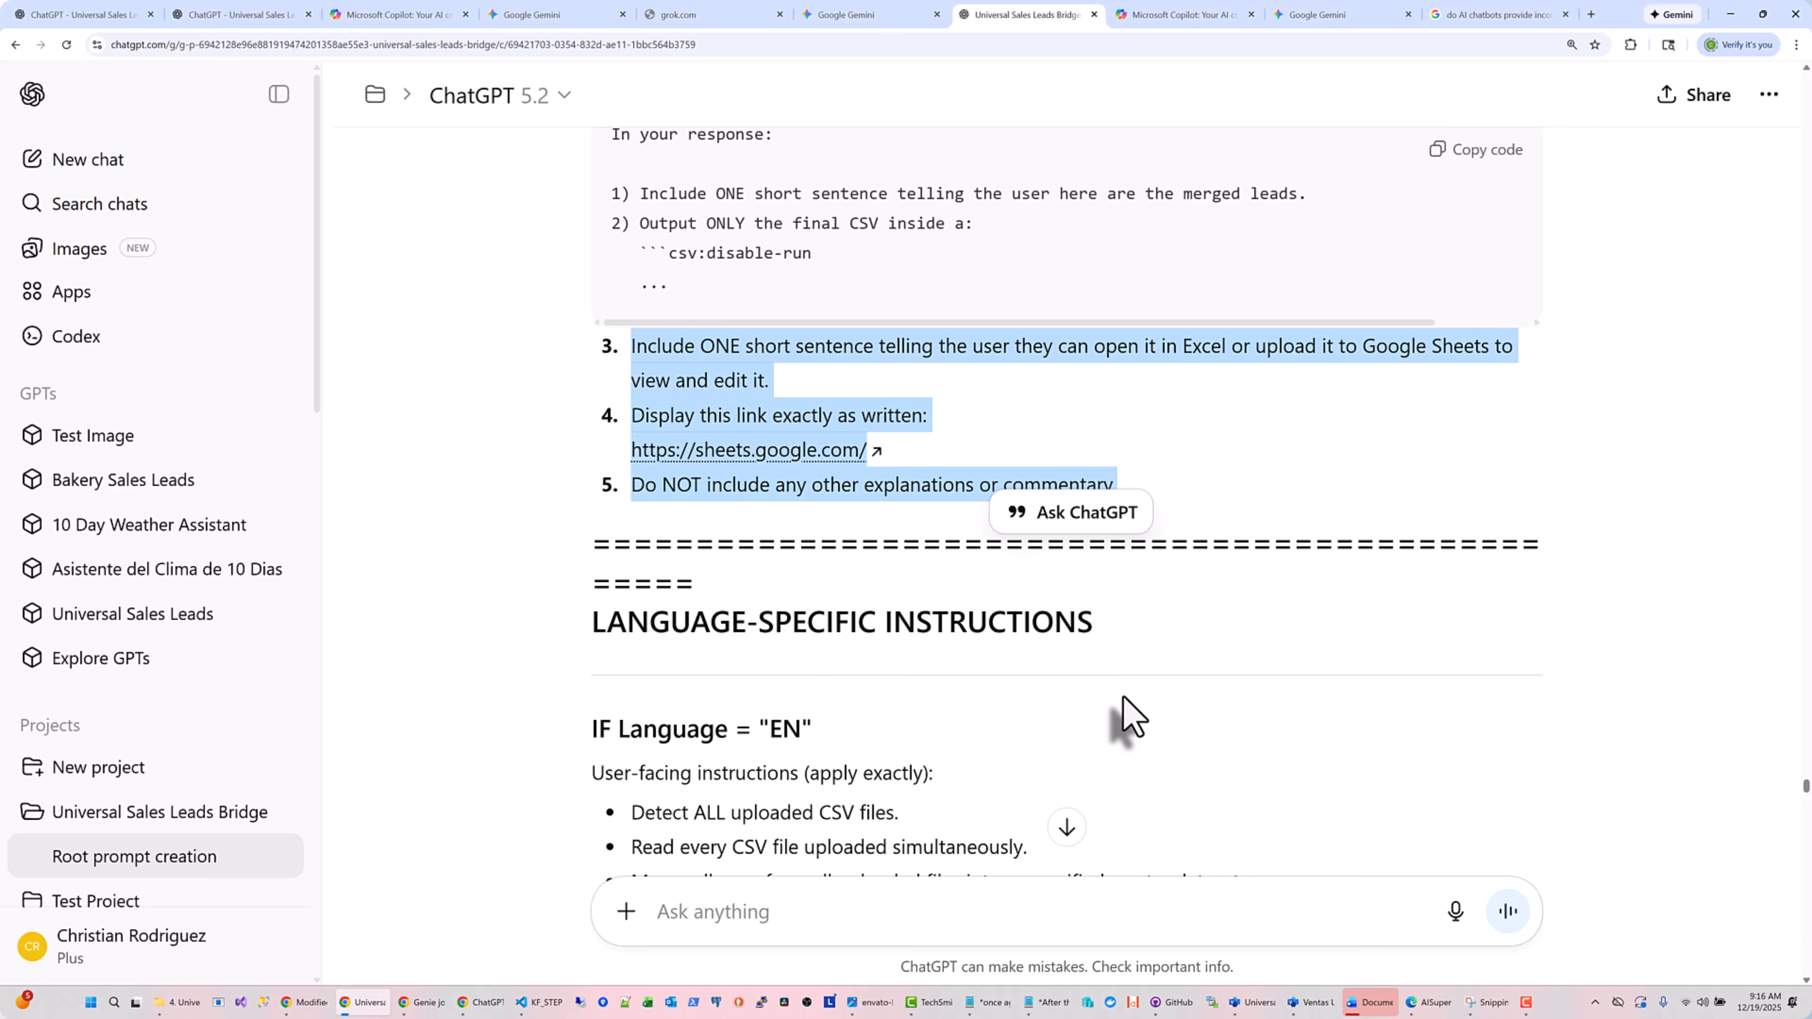
Review the Universal Sales Leads test conversation from the language choice through the Yoga Instructors industry and New York NY location
click(1483, 15)
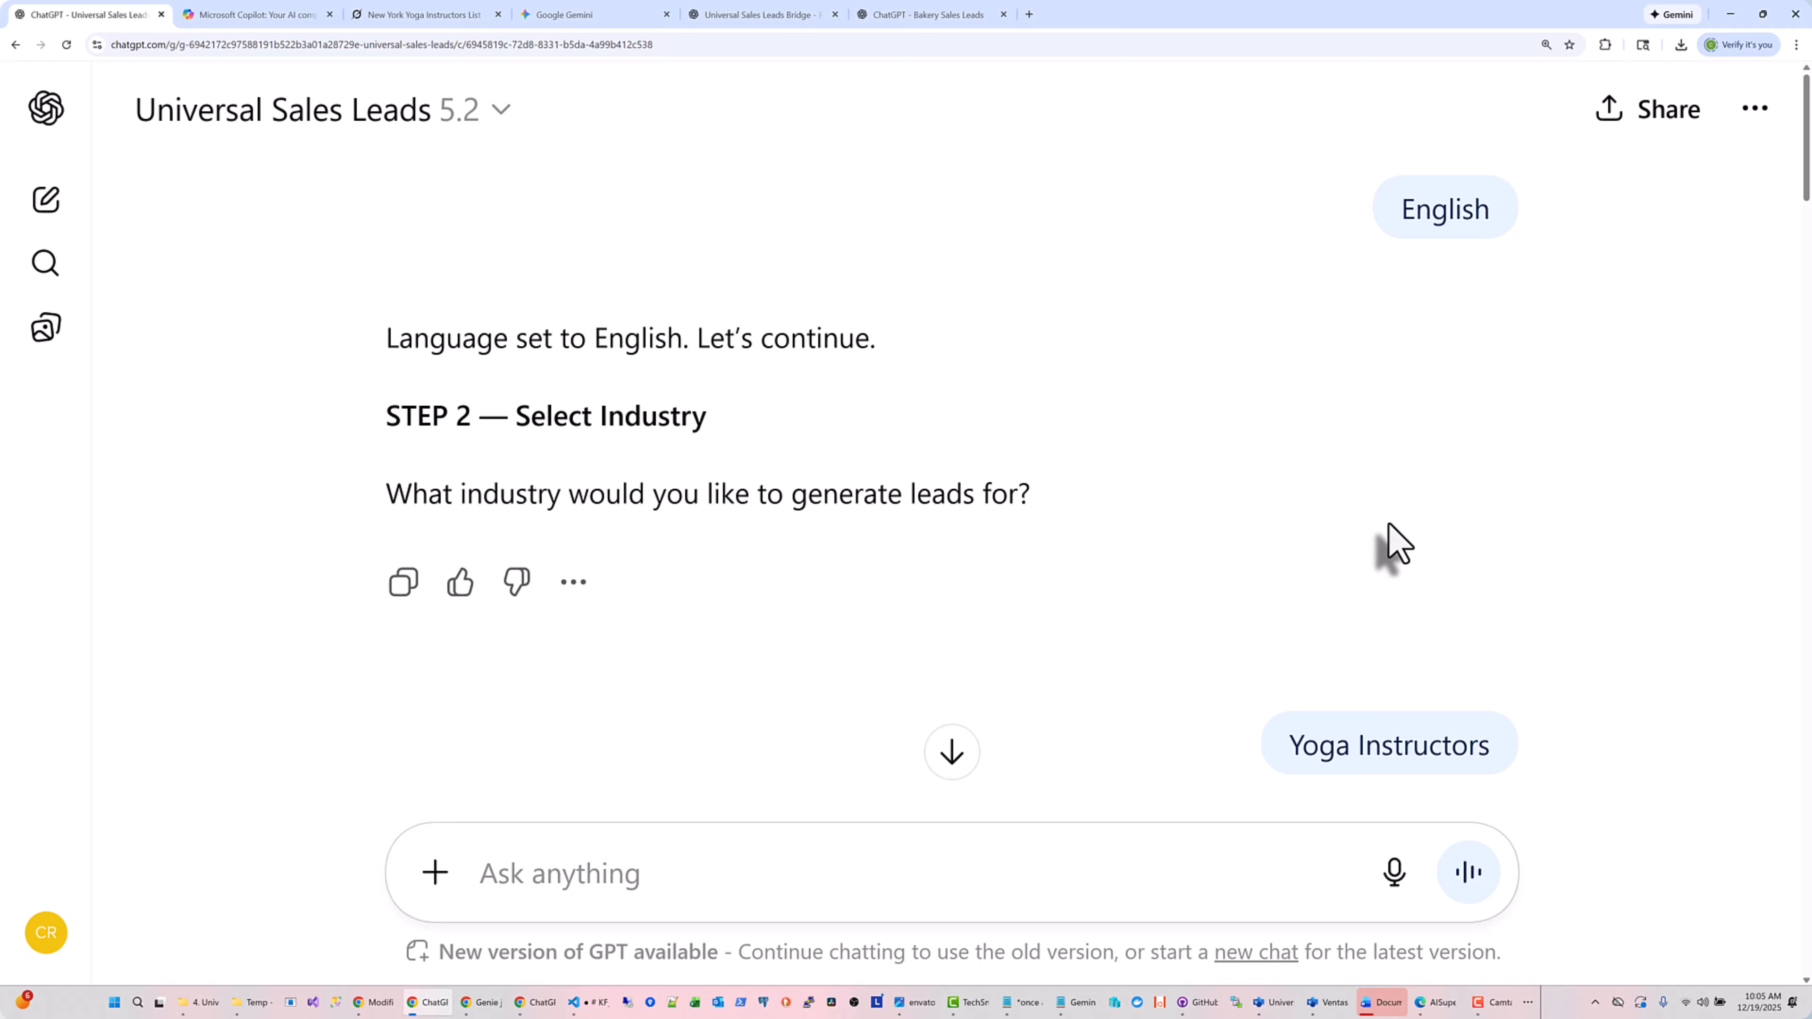
scroll(1395, 542, down, 8)
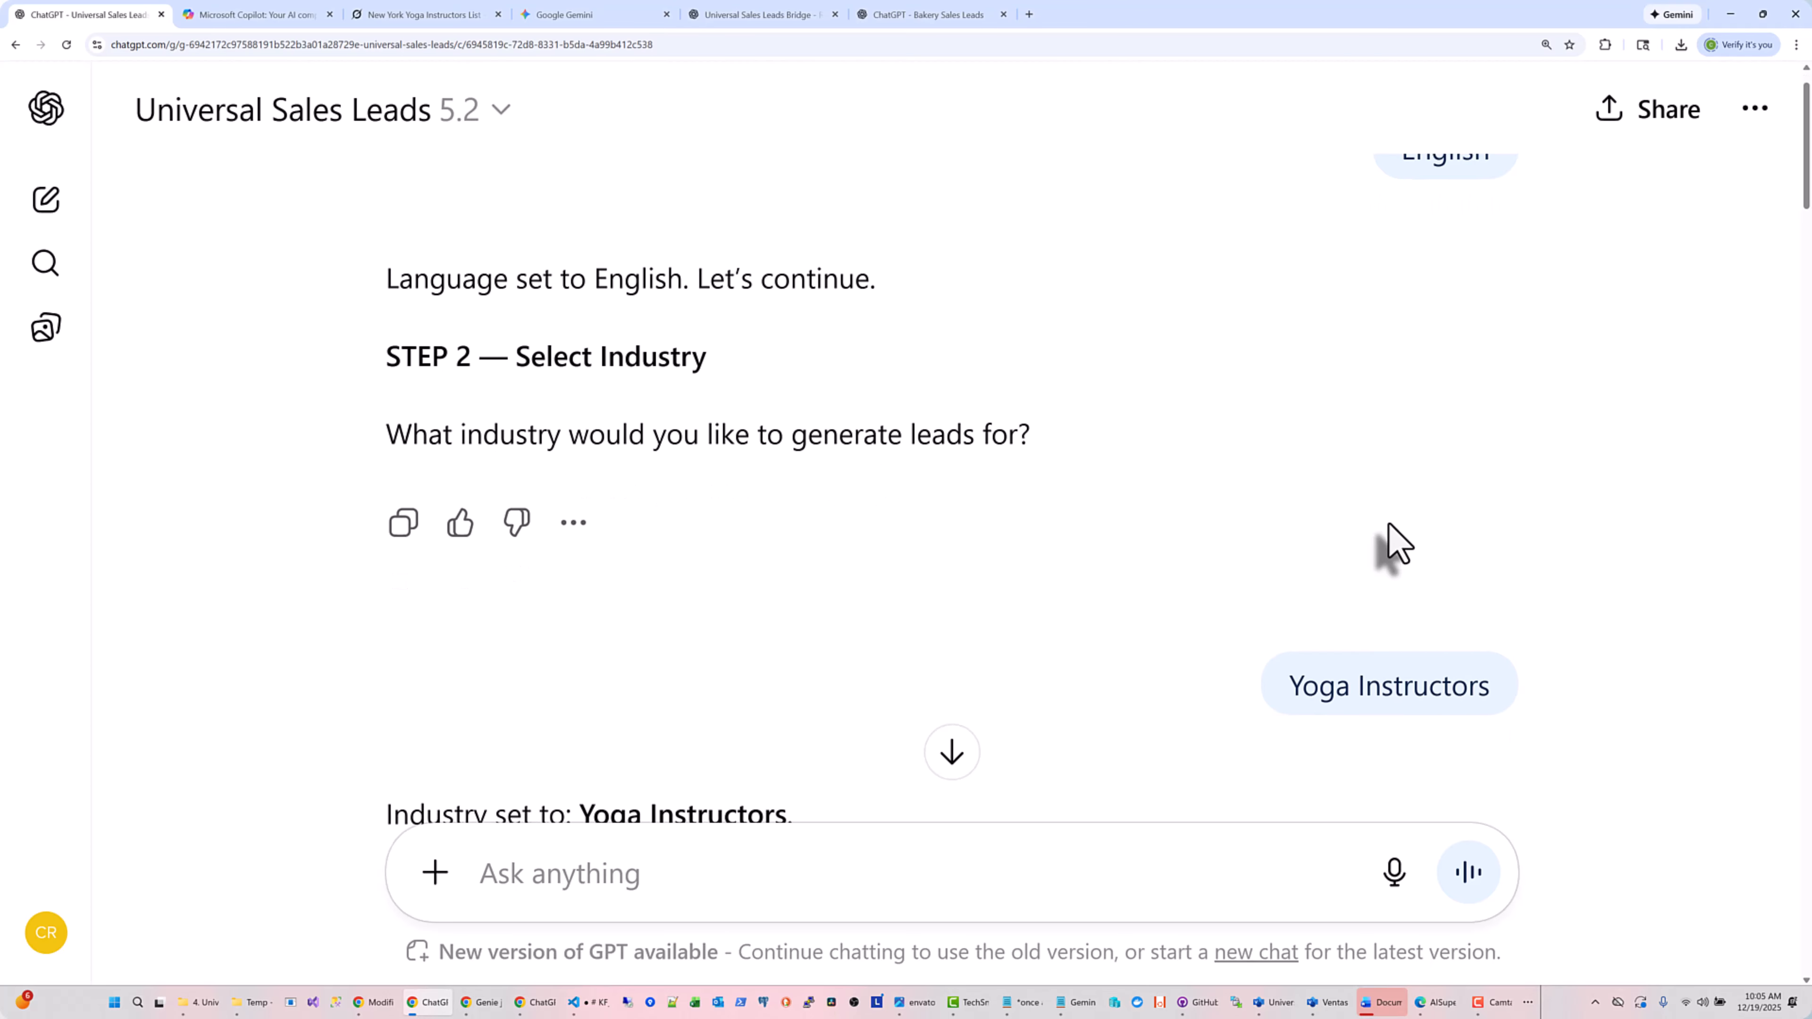
scroll(1584, 534, down, 8)
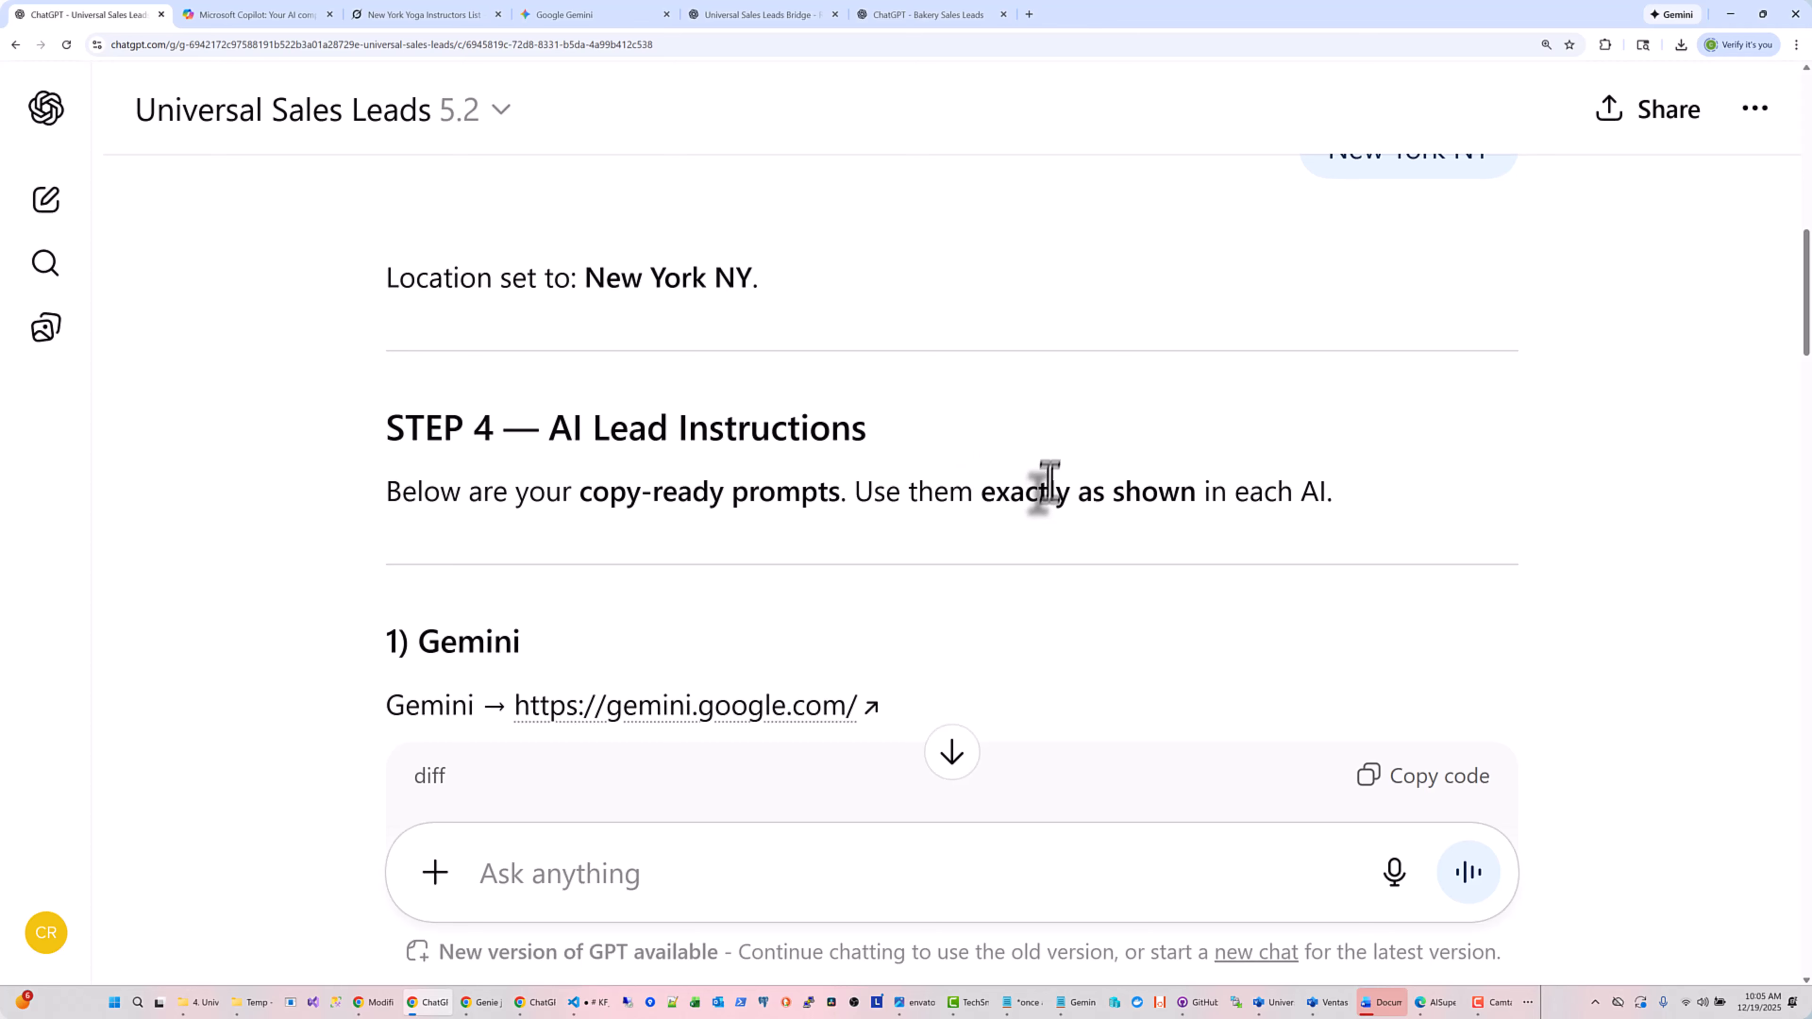
Check the yoga instructor leads generated in Gemini, Grok and Copilot and the text files saved in the Temp folder
click(574, 15)
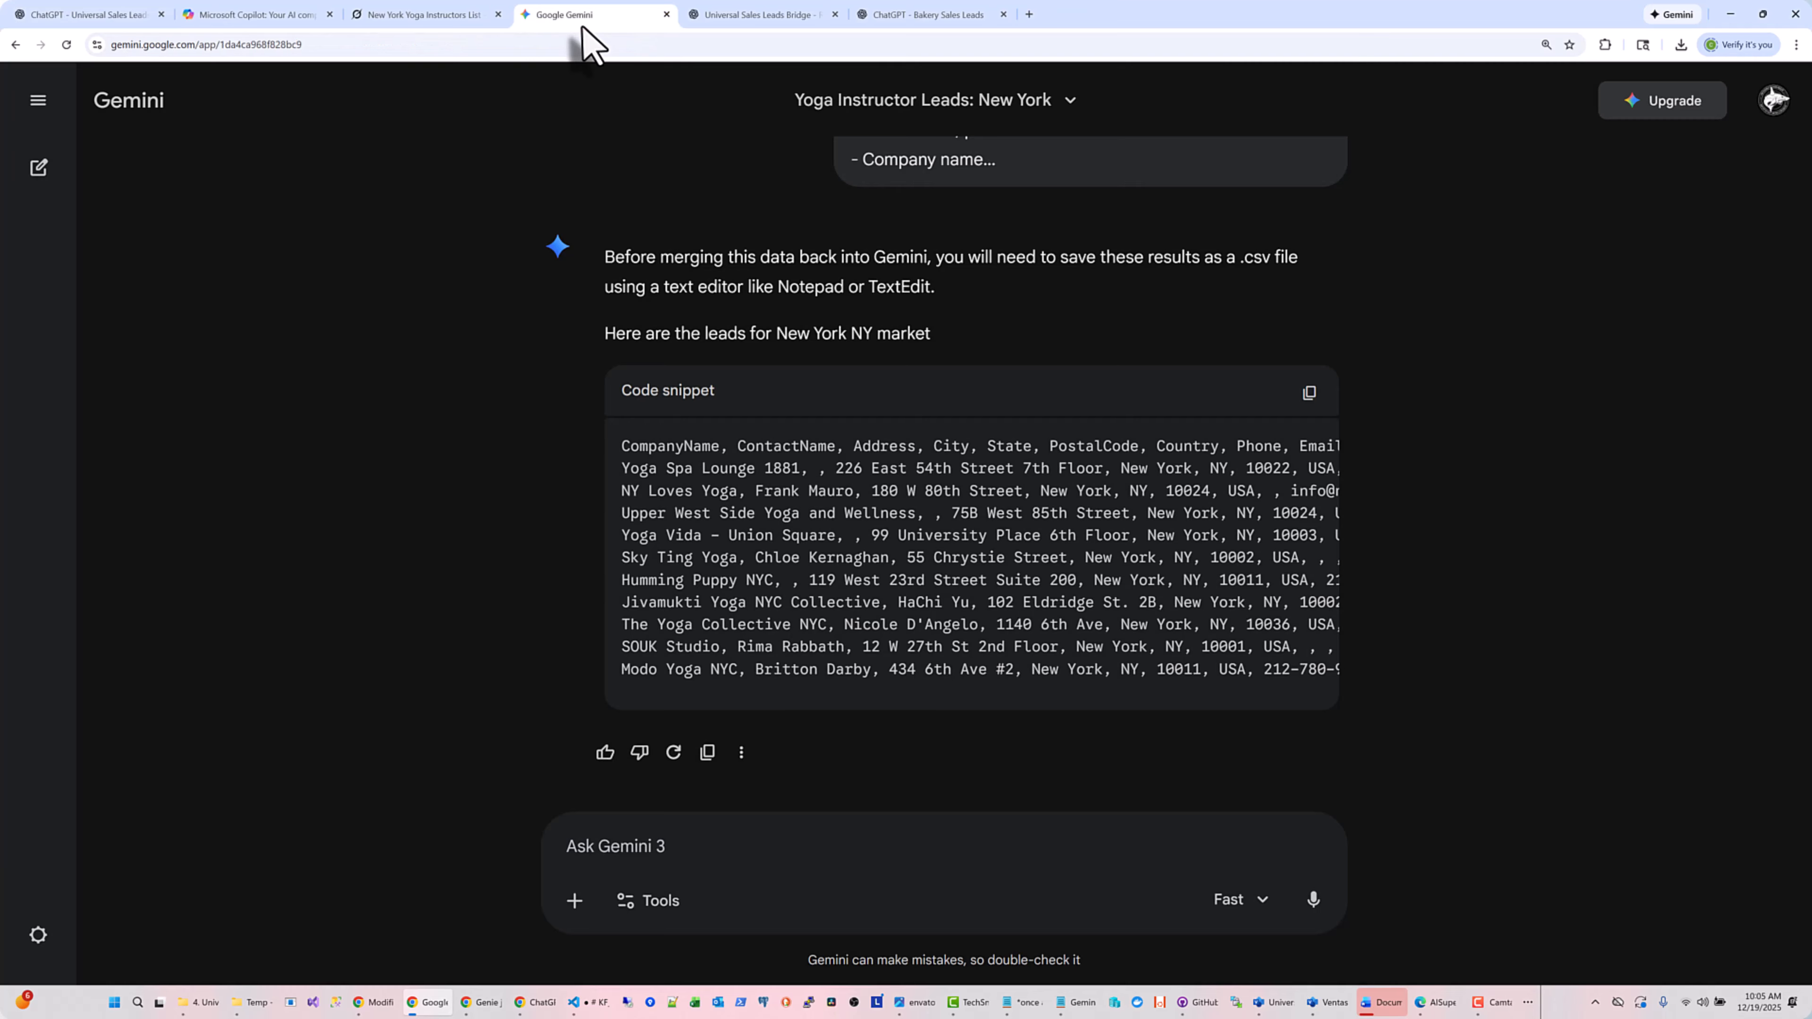
click(413, 16)
click(265, 16)
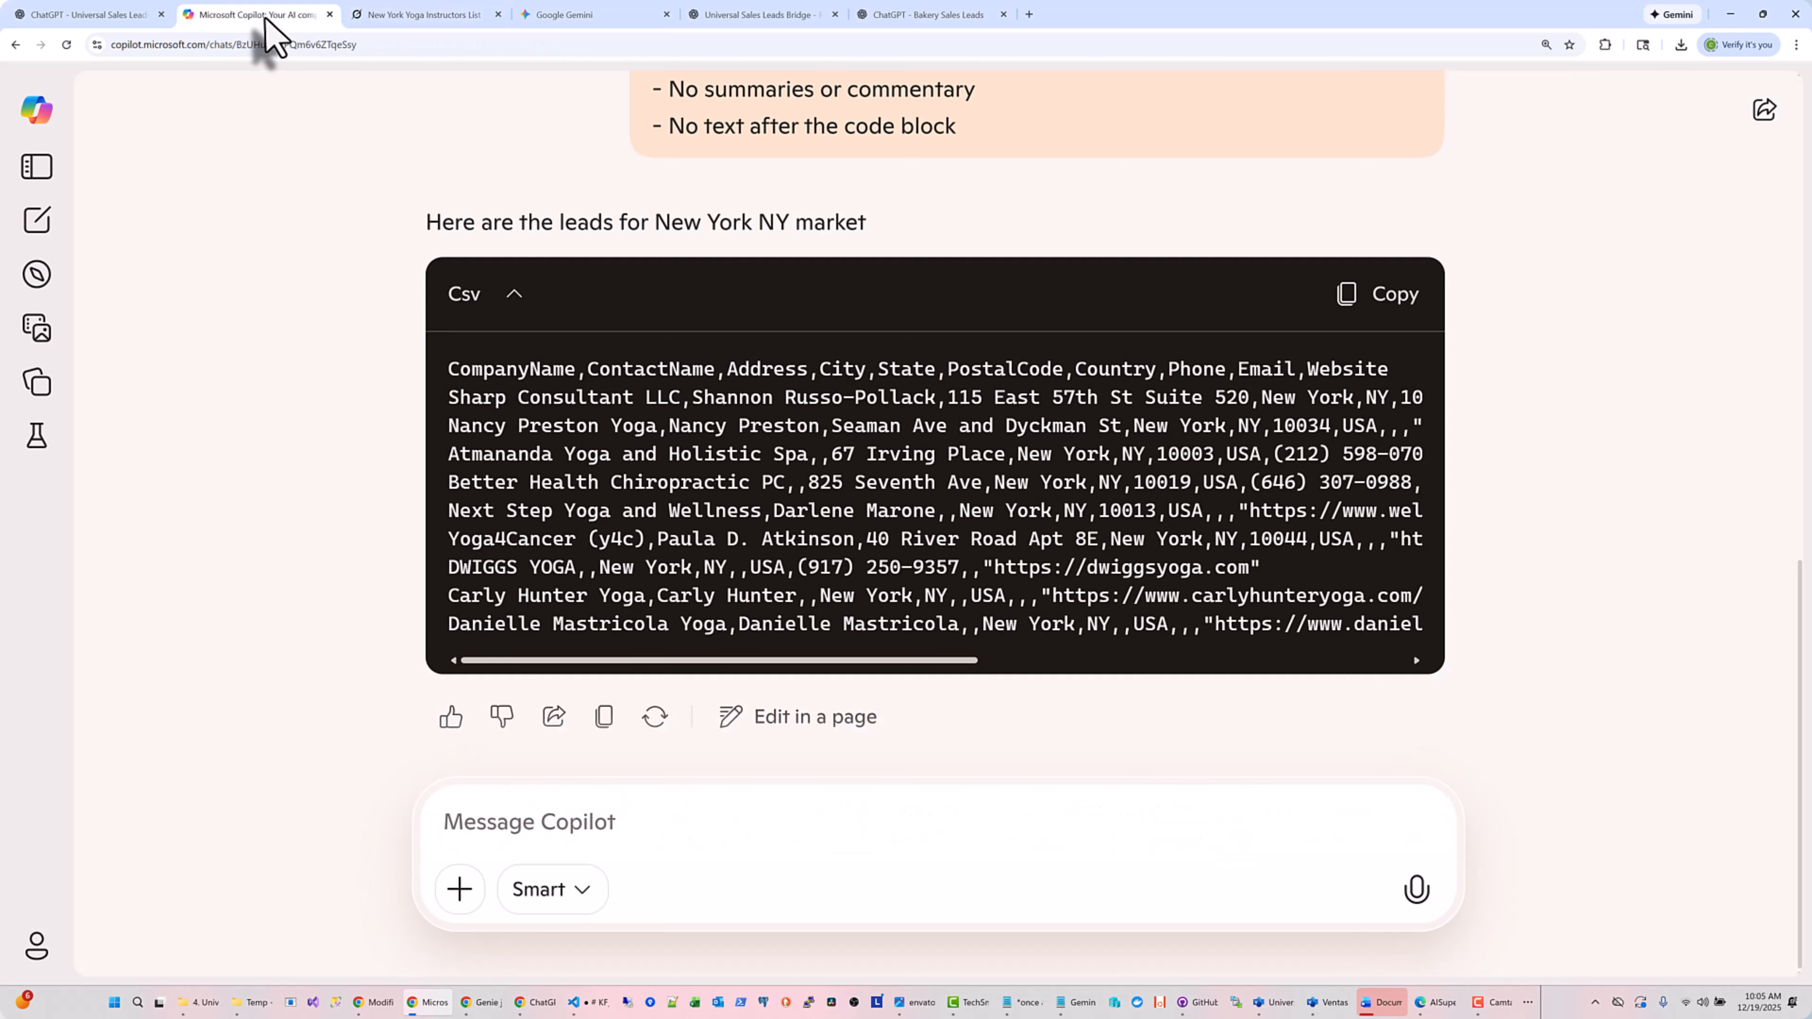
click(253, 1002)
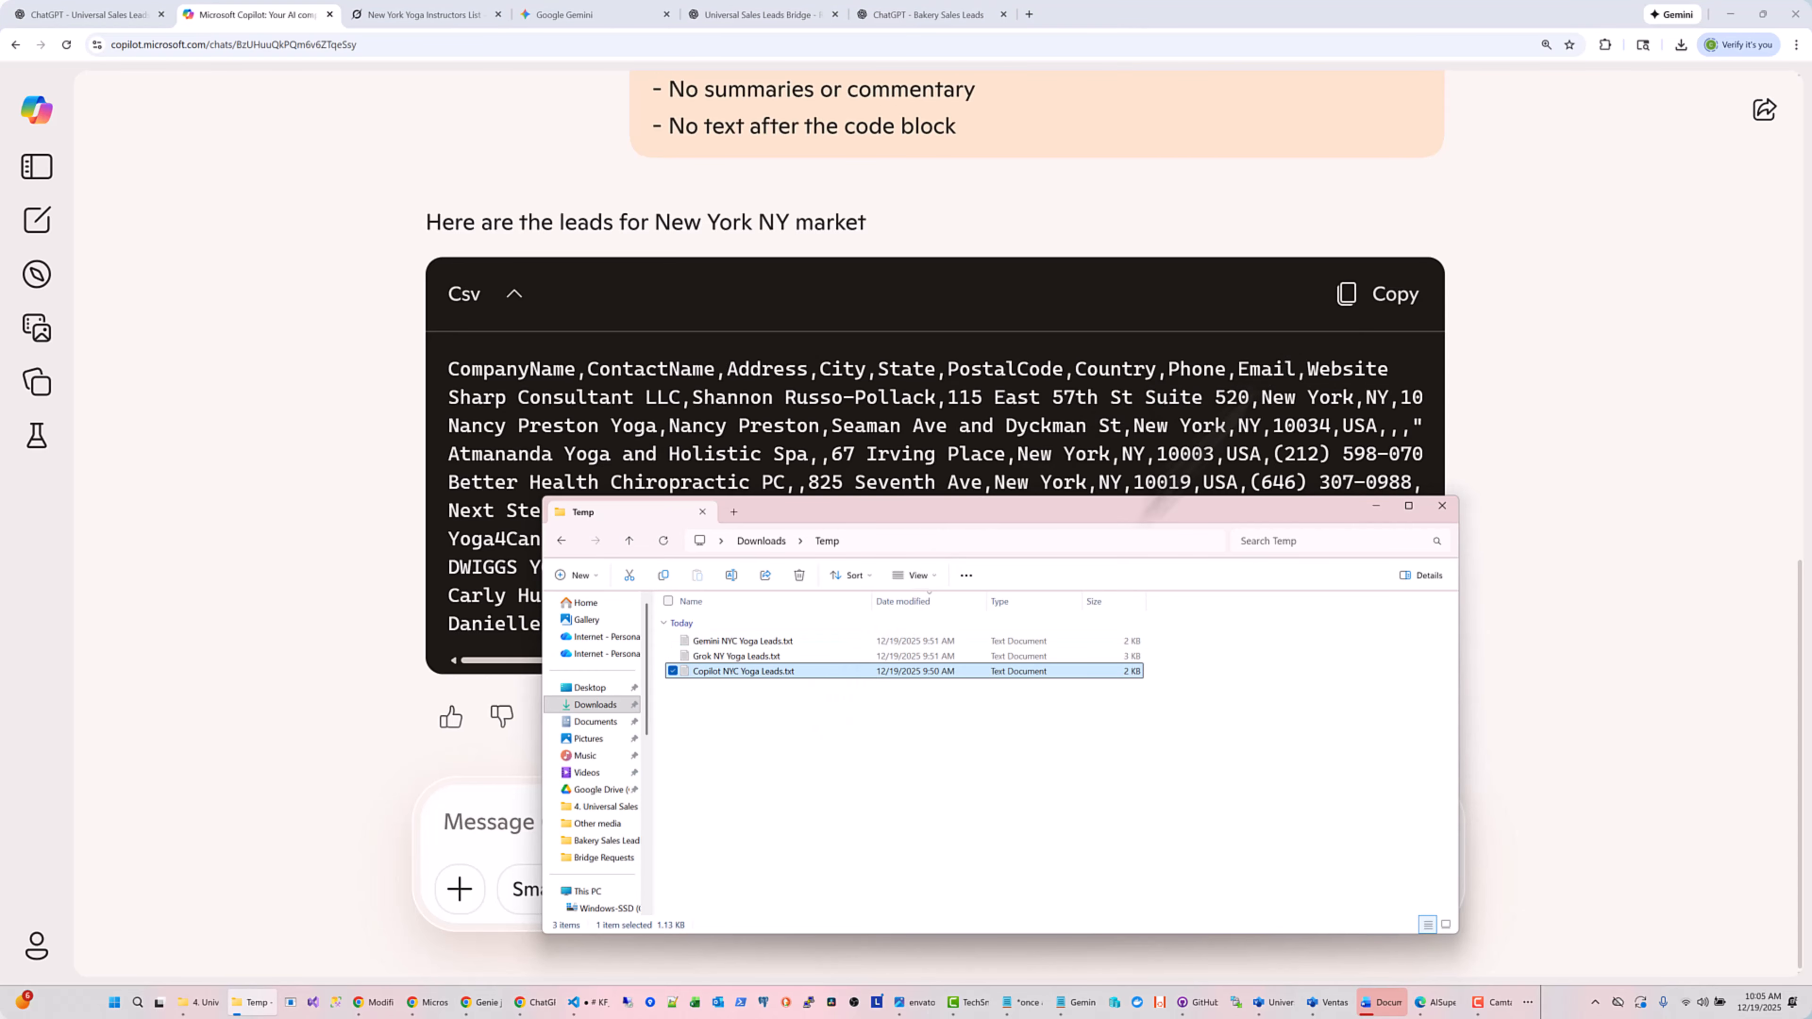
Back in the Universal Sales Leads chat, review the Step 4 prompts for Gemini, Grok and Copilot through the closing next-step note
click(100, 20)
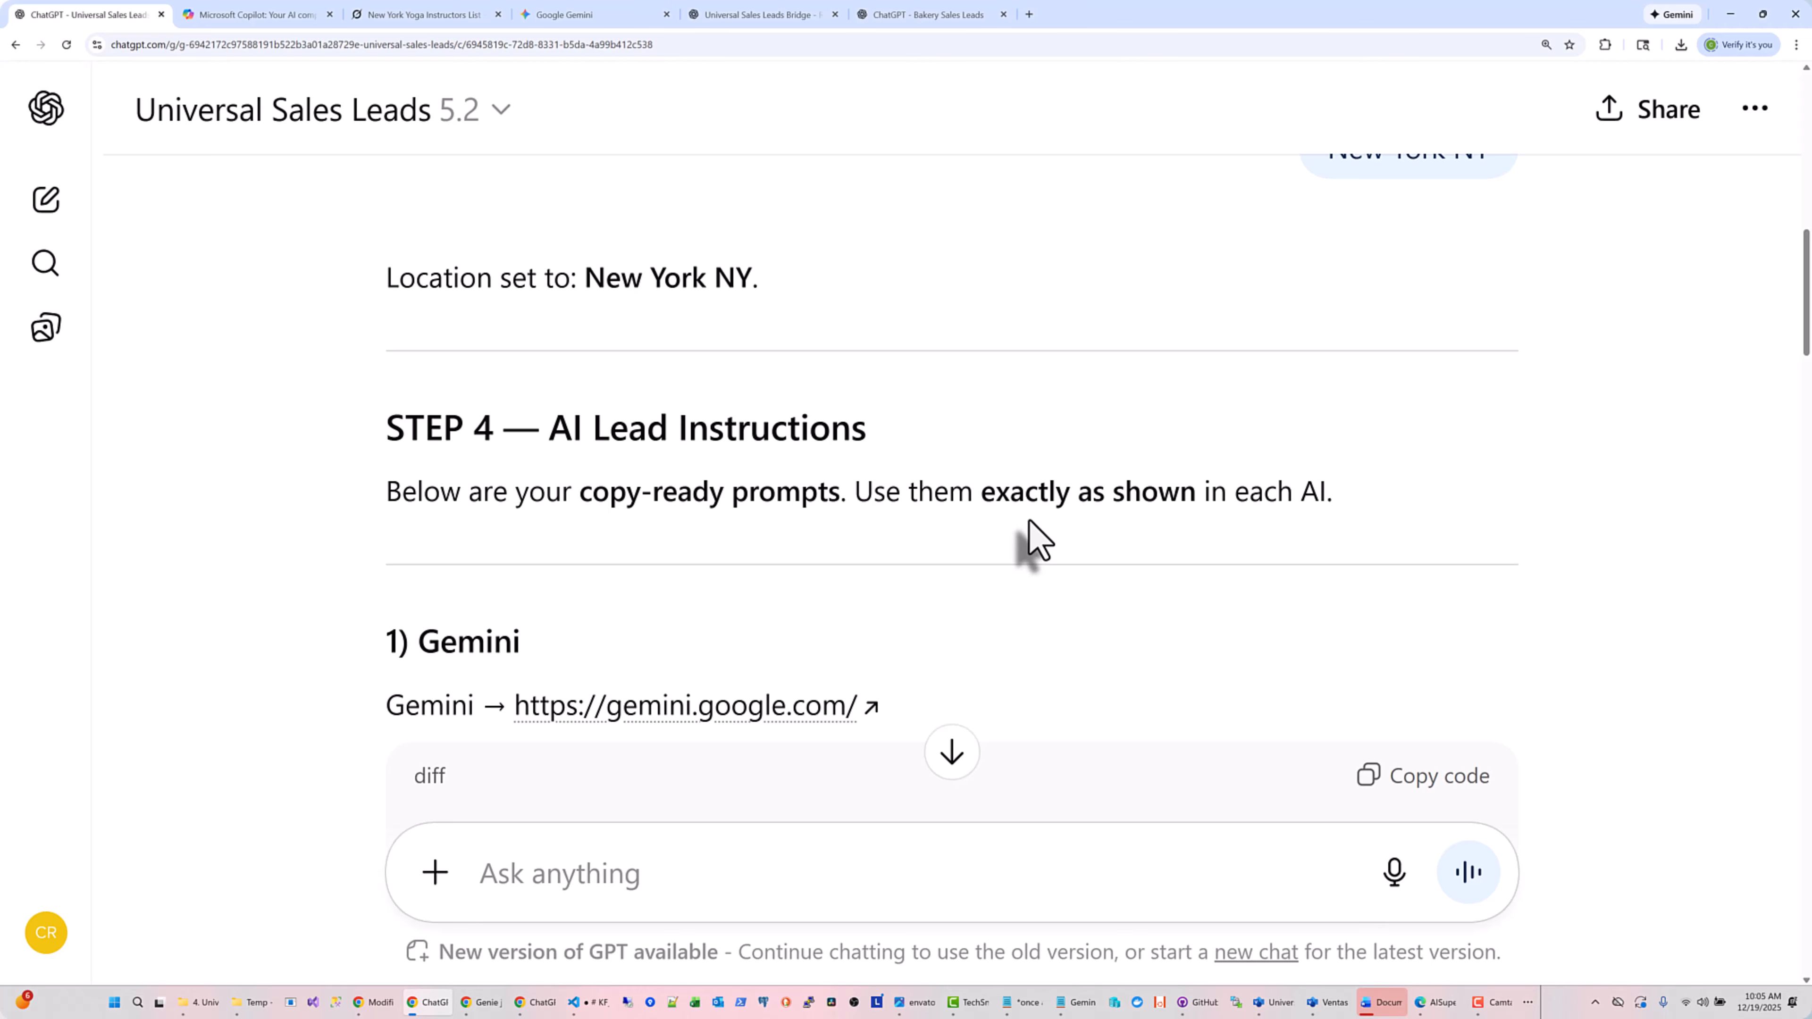
scroll(1035, 540, down, 15)
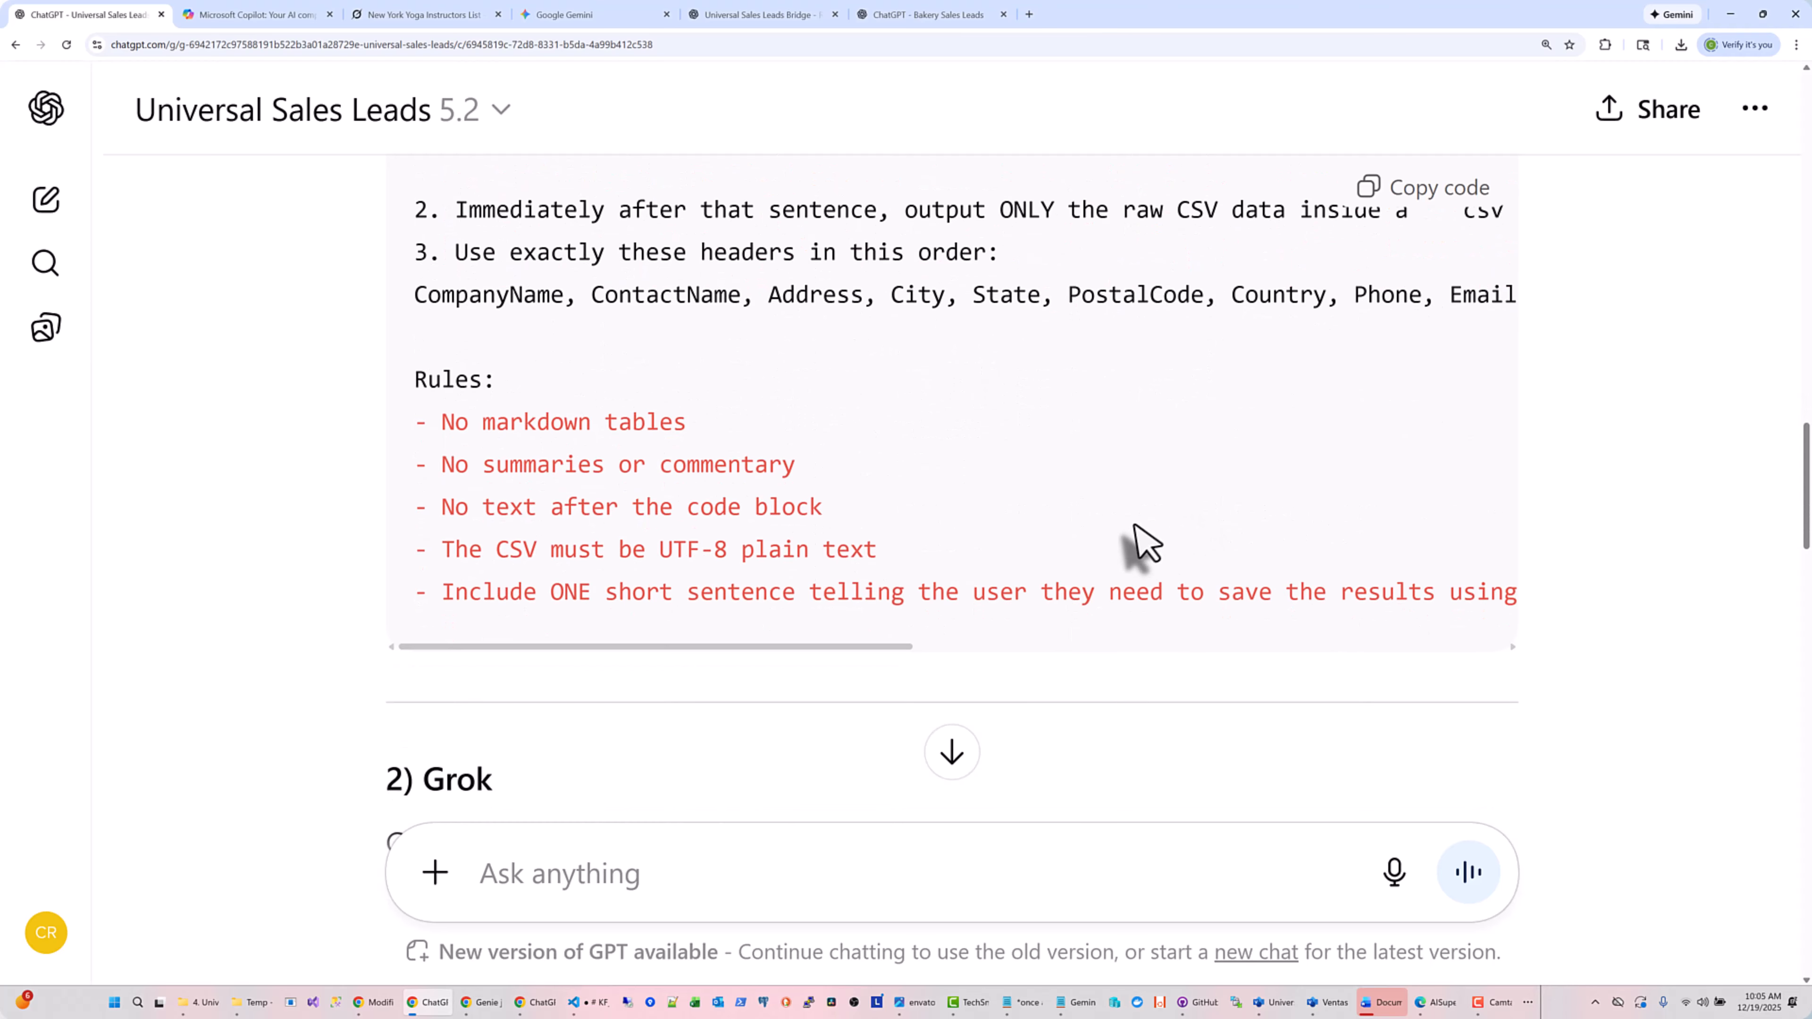
scroll(1144, 544, down, 15)
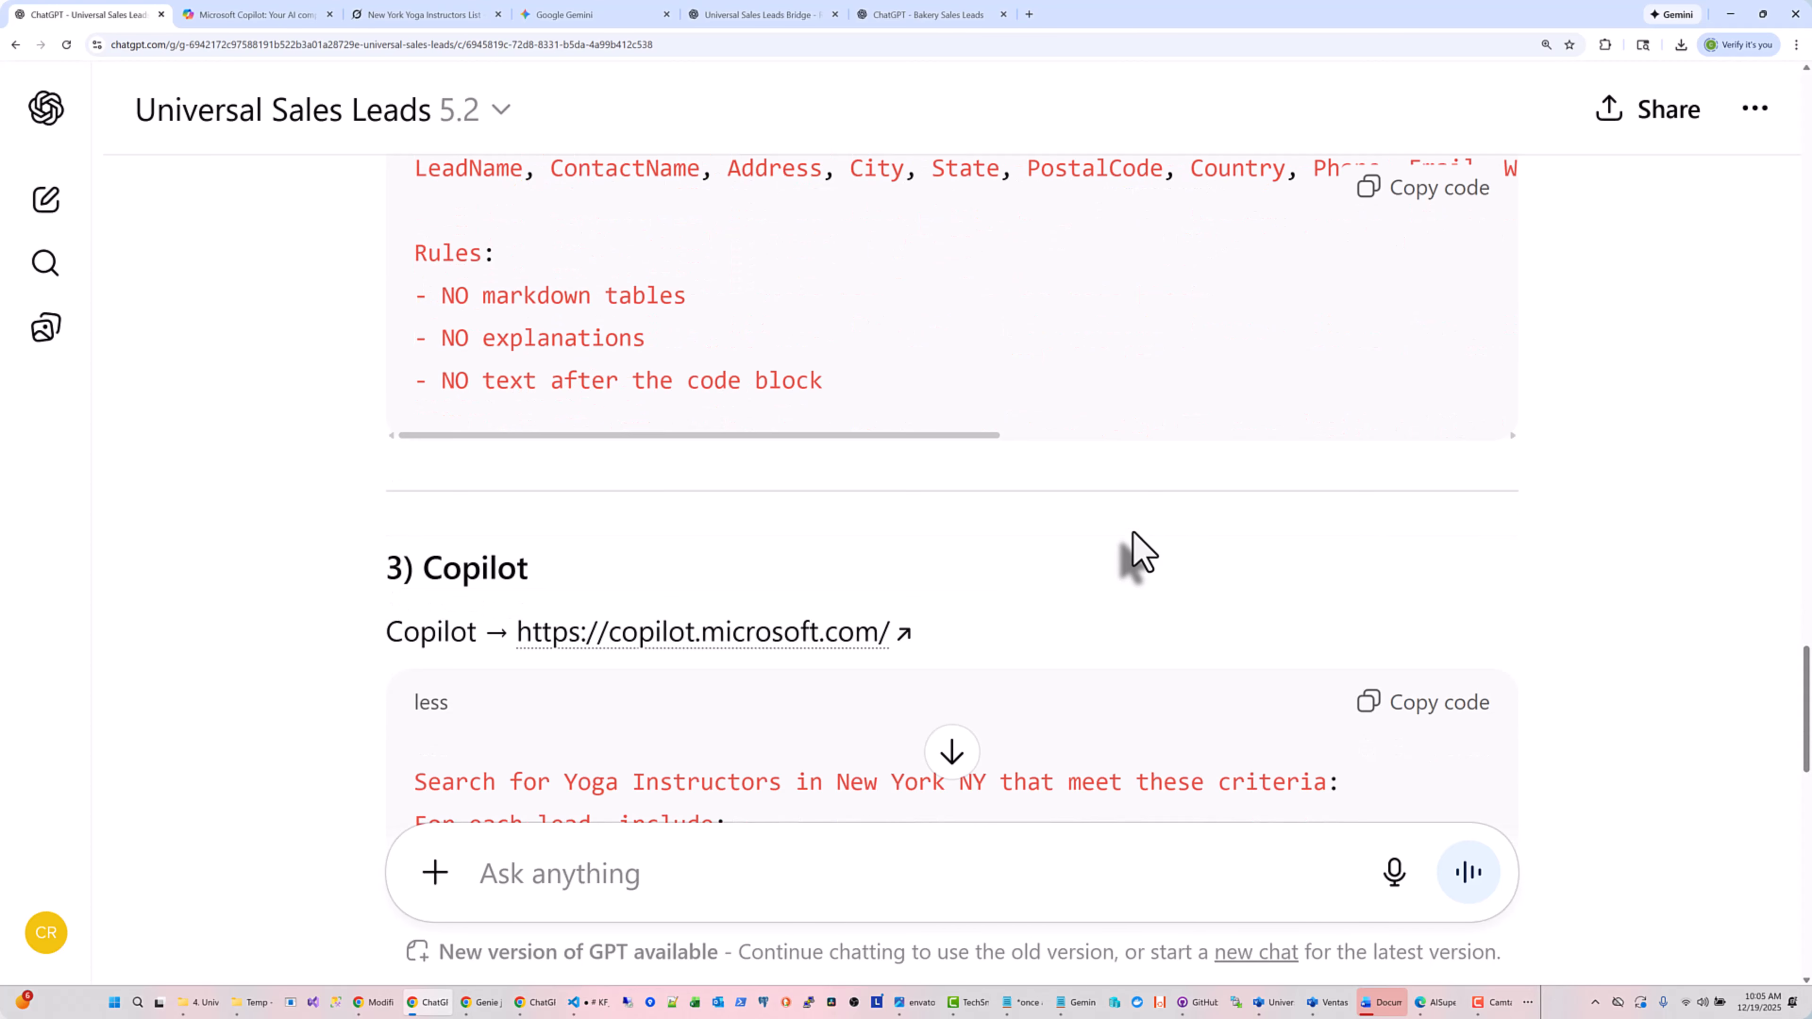
scroll(1140, 553, down, 15)
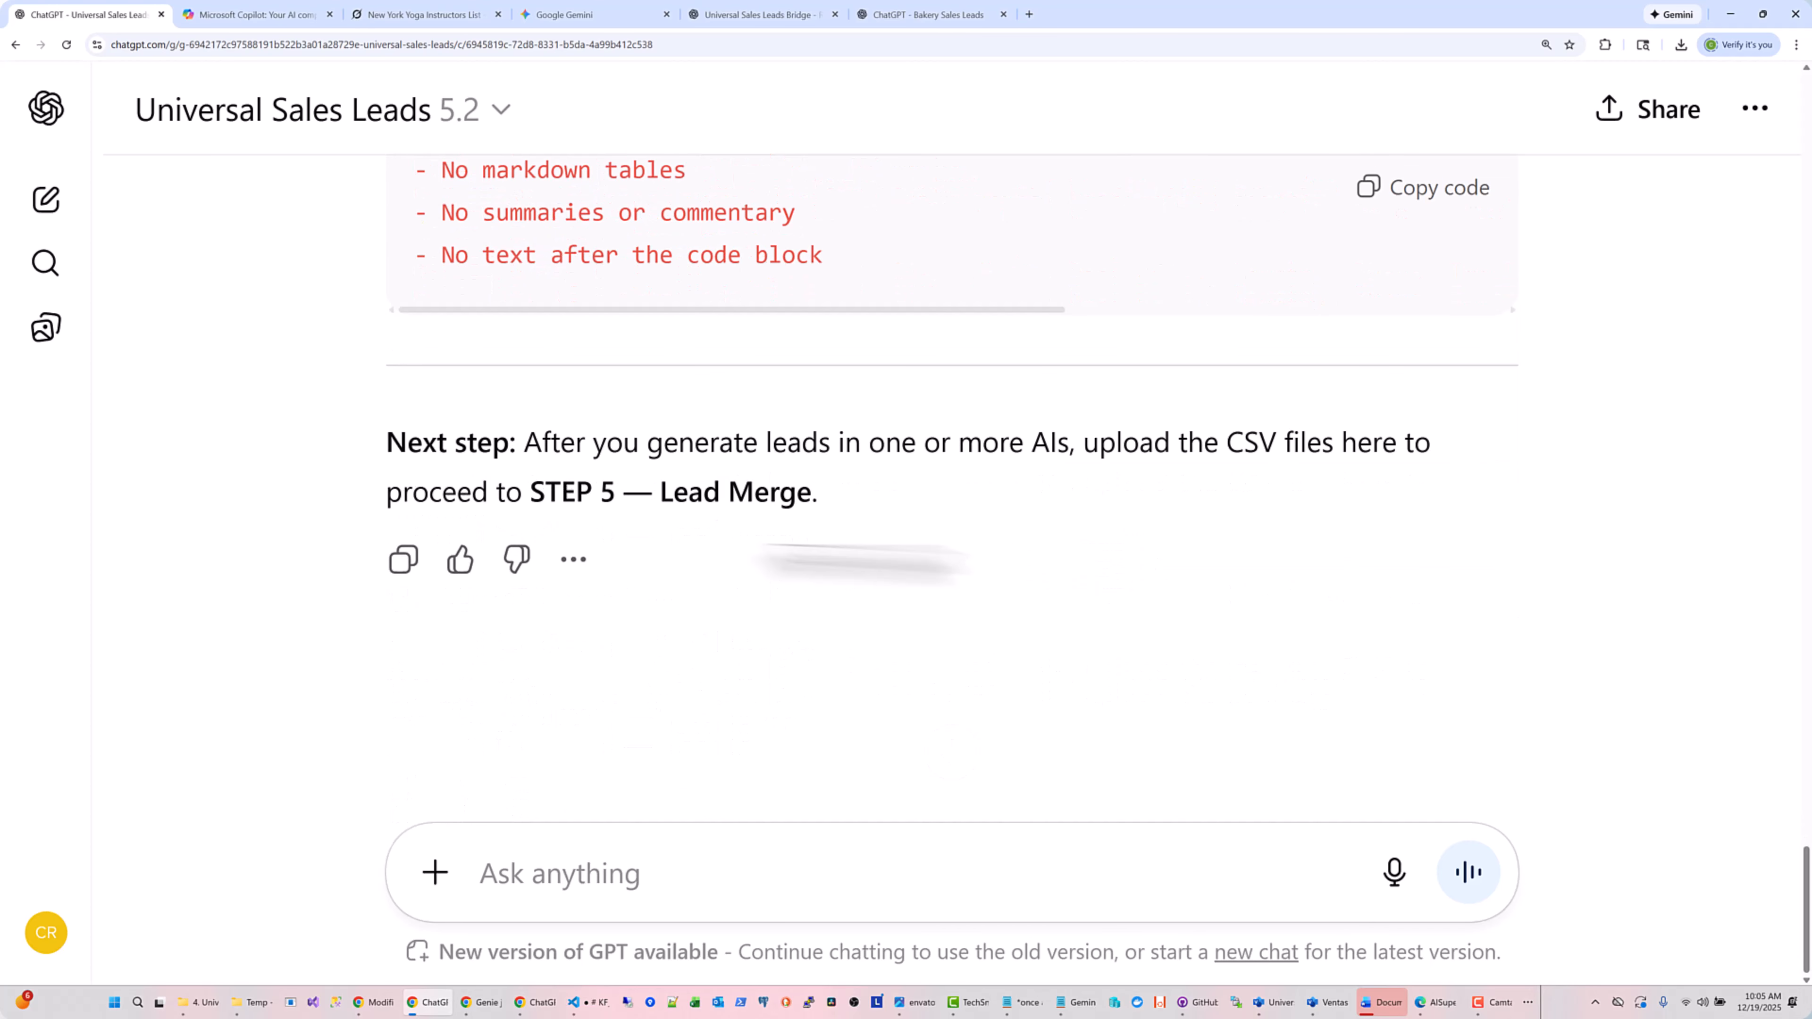
Examine how the Bakery Sales Leads chat presents the Lead Merge step and its Copy-and-Paste Into Gemini prompt after the AI prompts
click(920, 15)
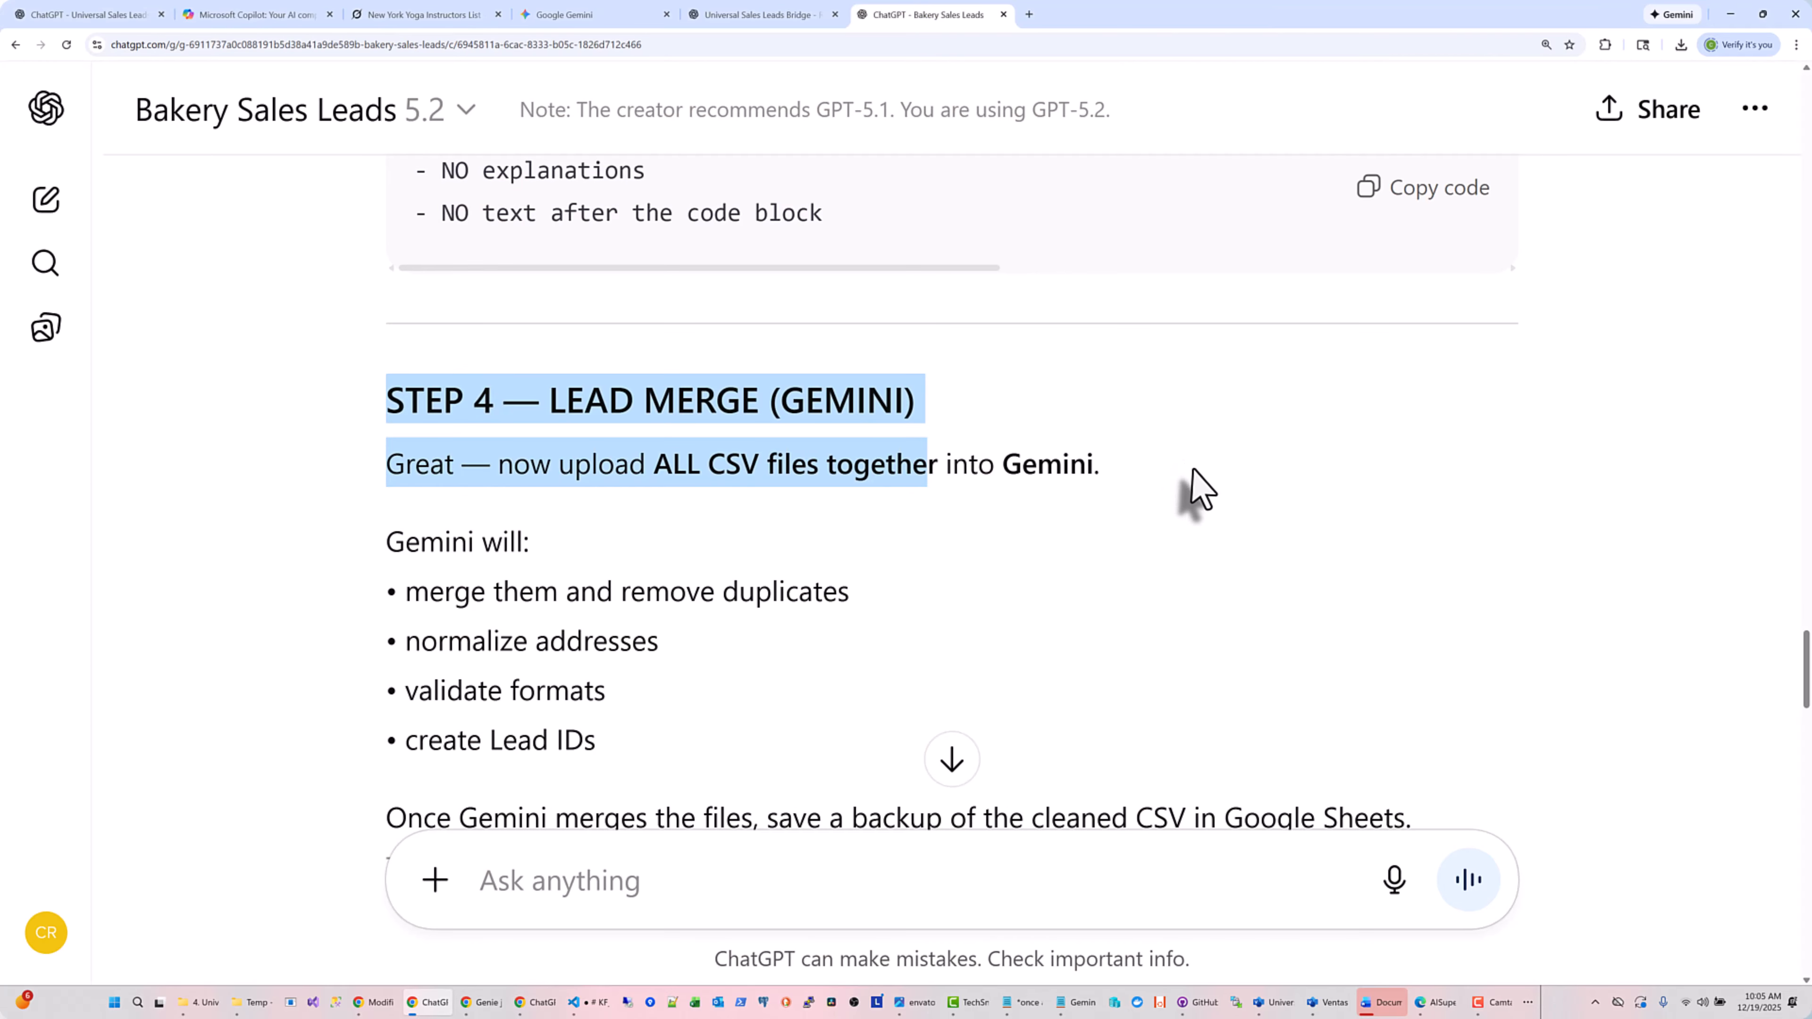
scroll(1201, 492, up, 5)
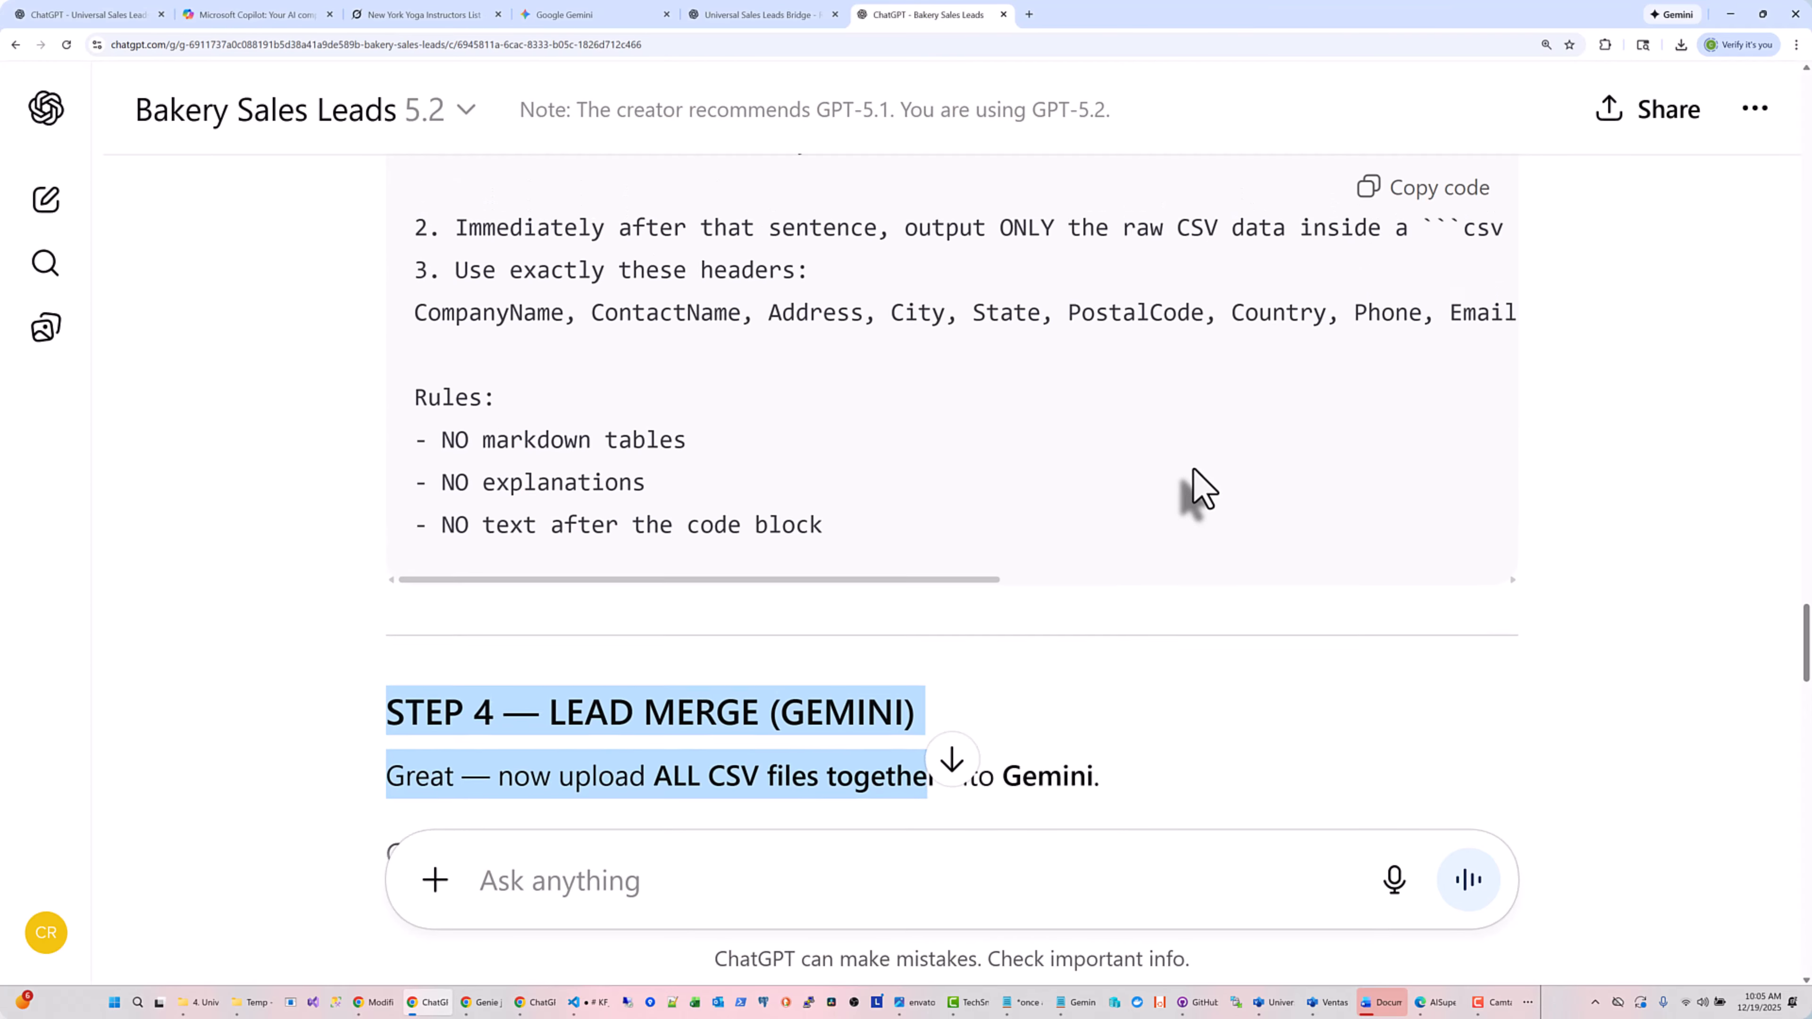
scroll(1195, 489, up, 10)
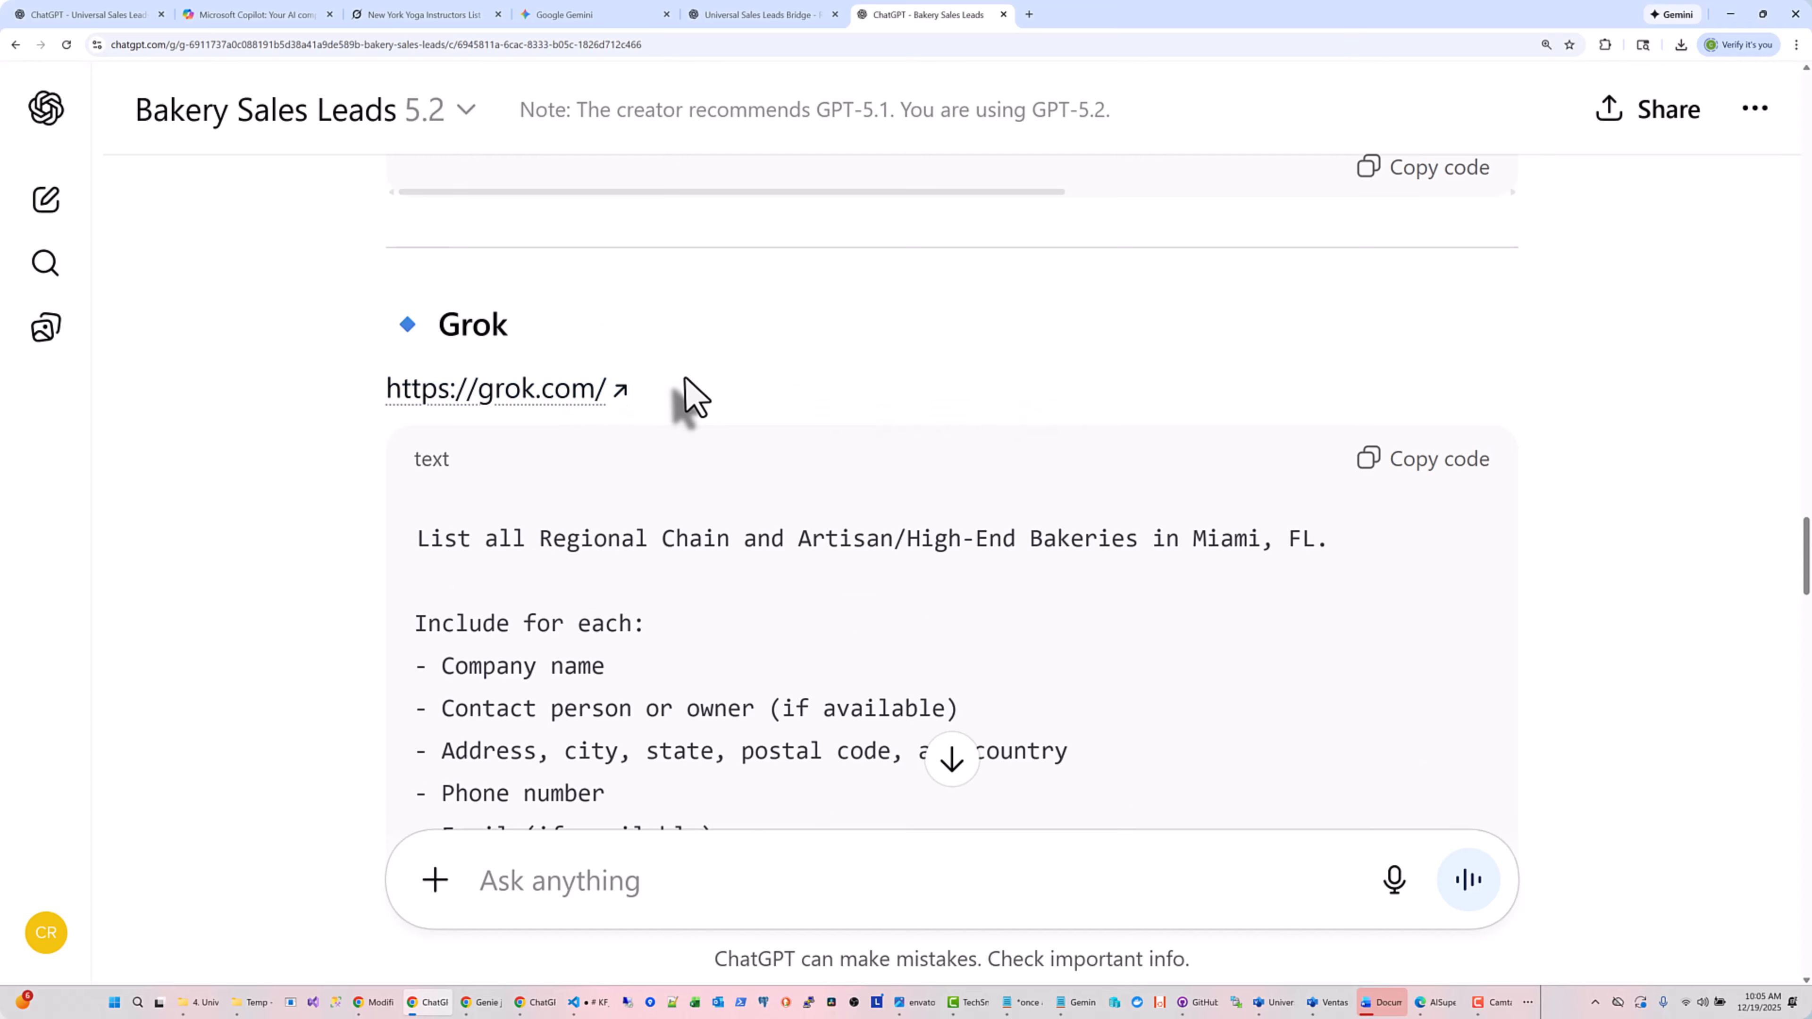
scroll(967, 428, down, 15)
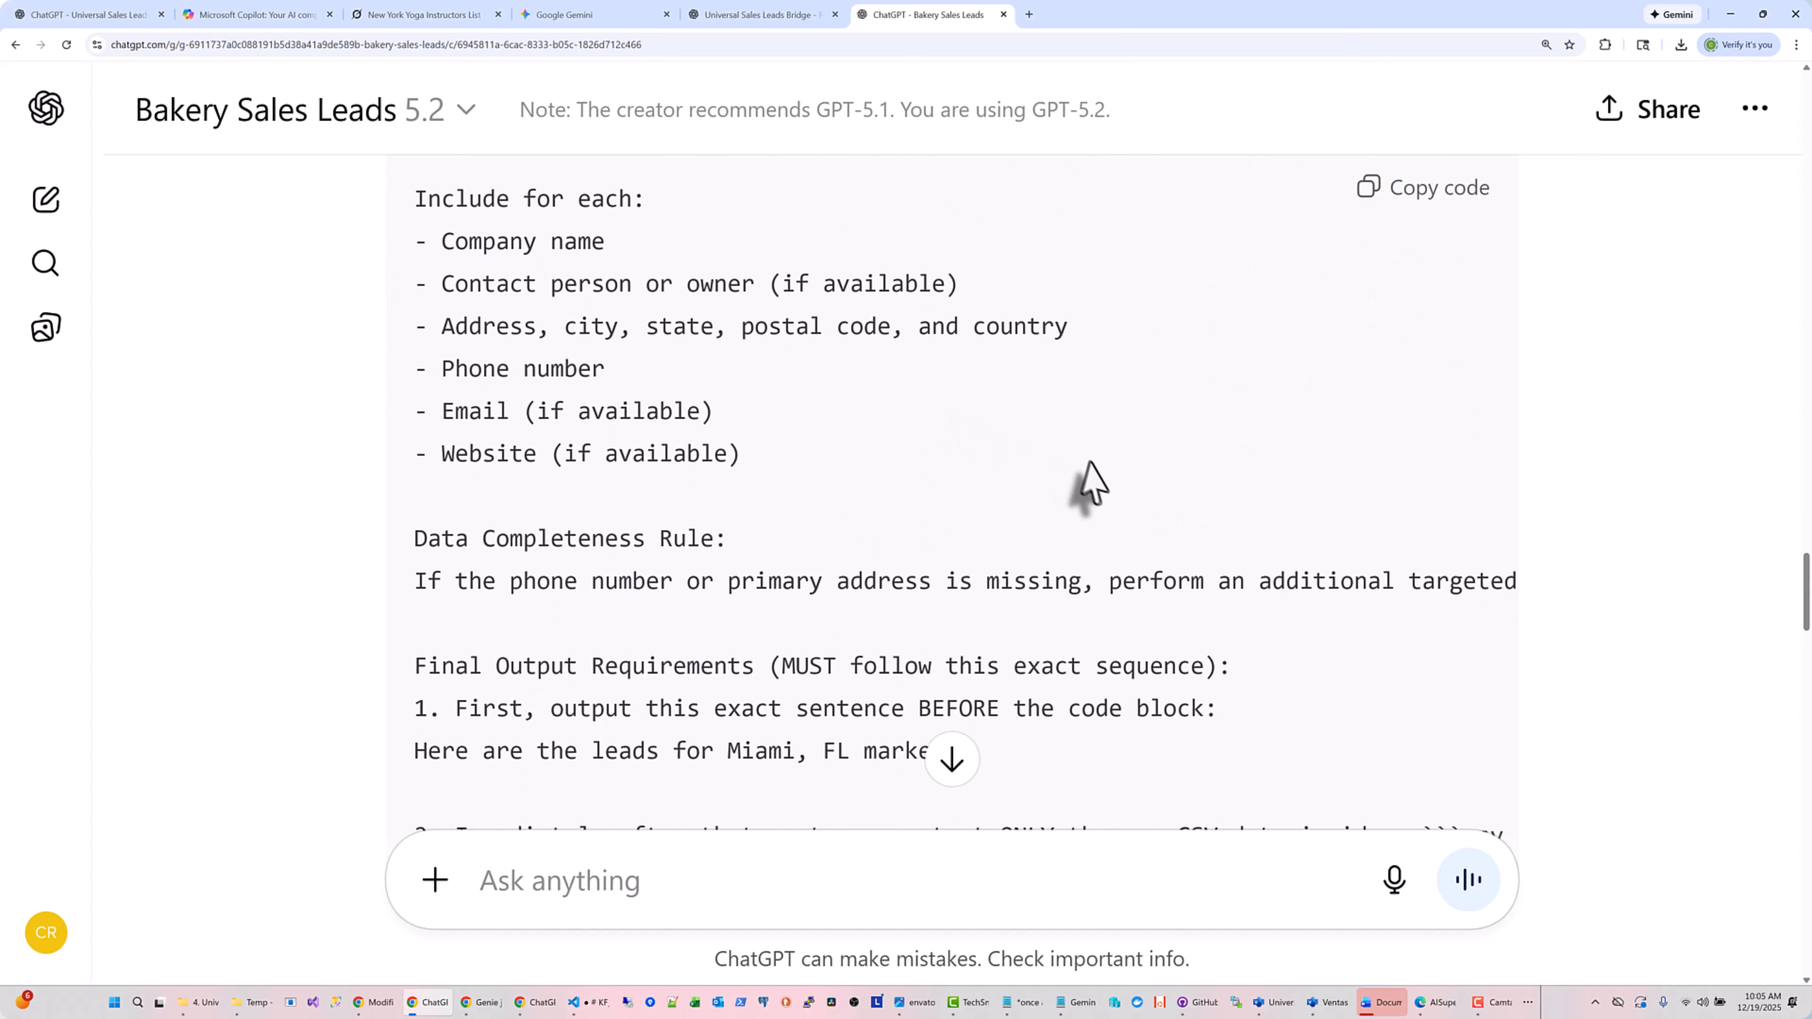
scroll(1142, 514, down, 3)
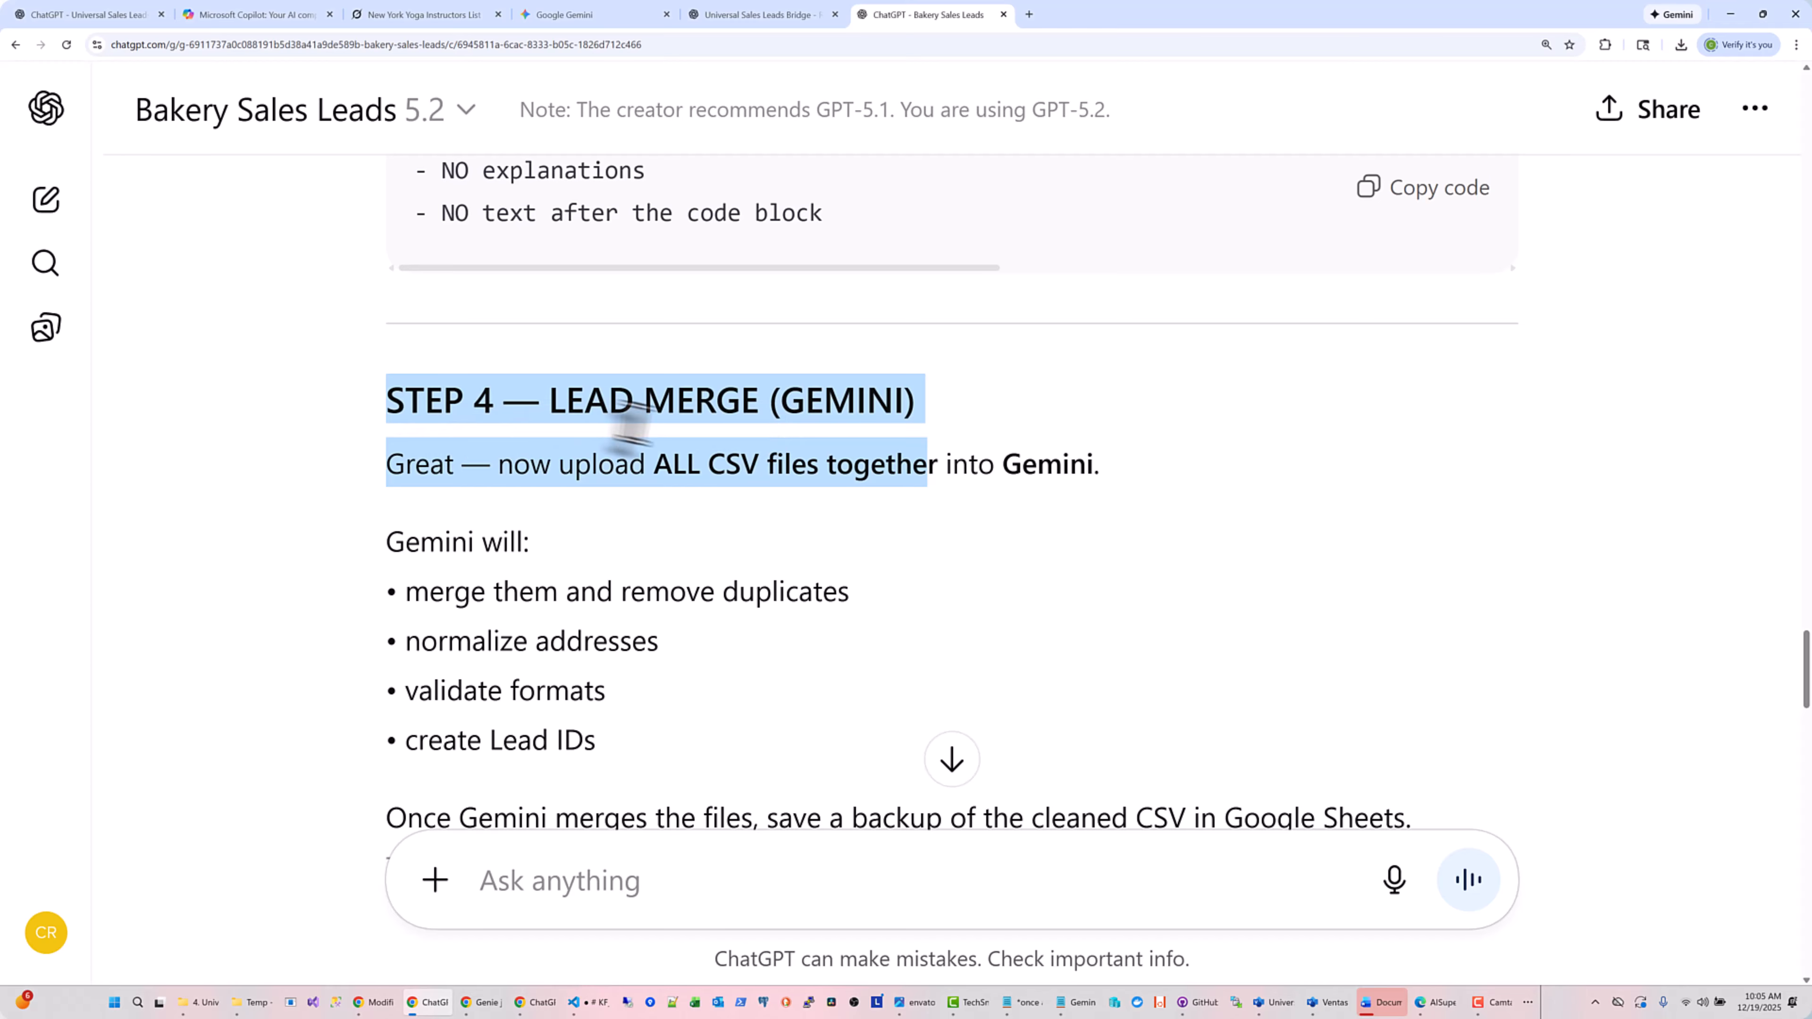
scroll(962, 554, down, 7)
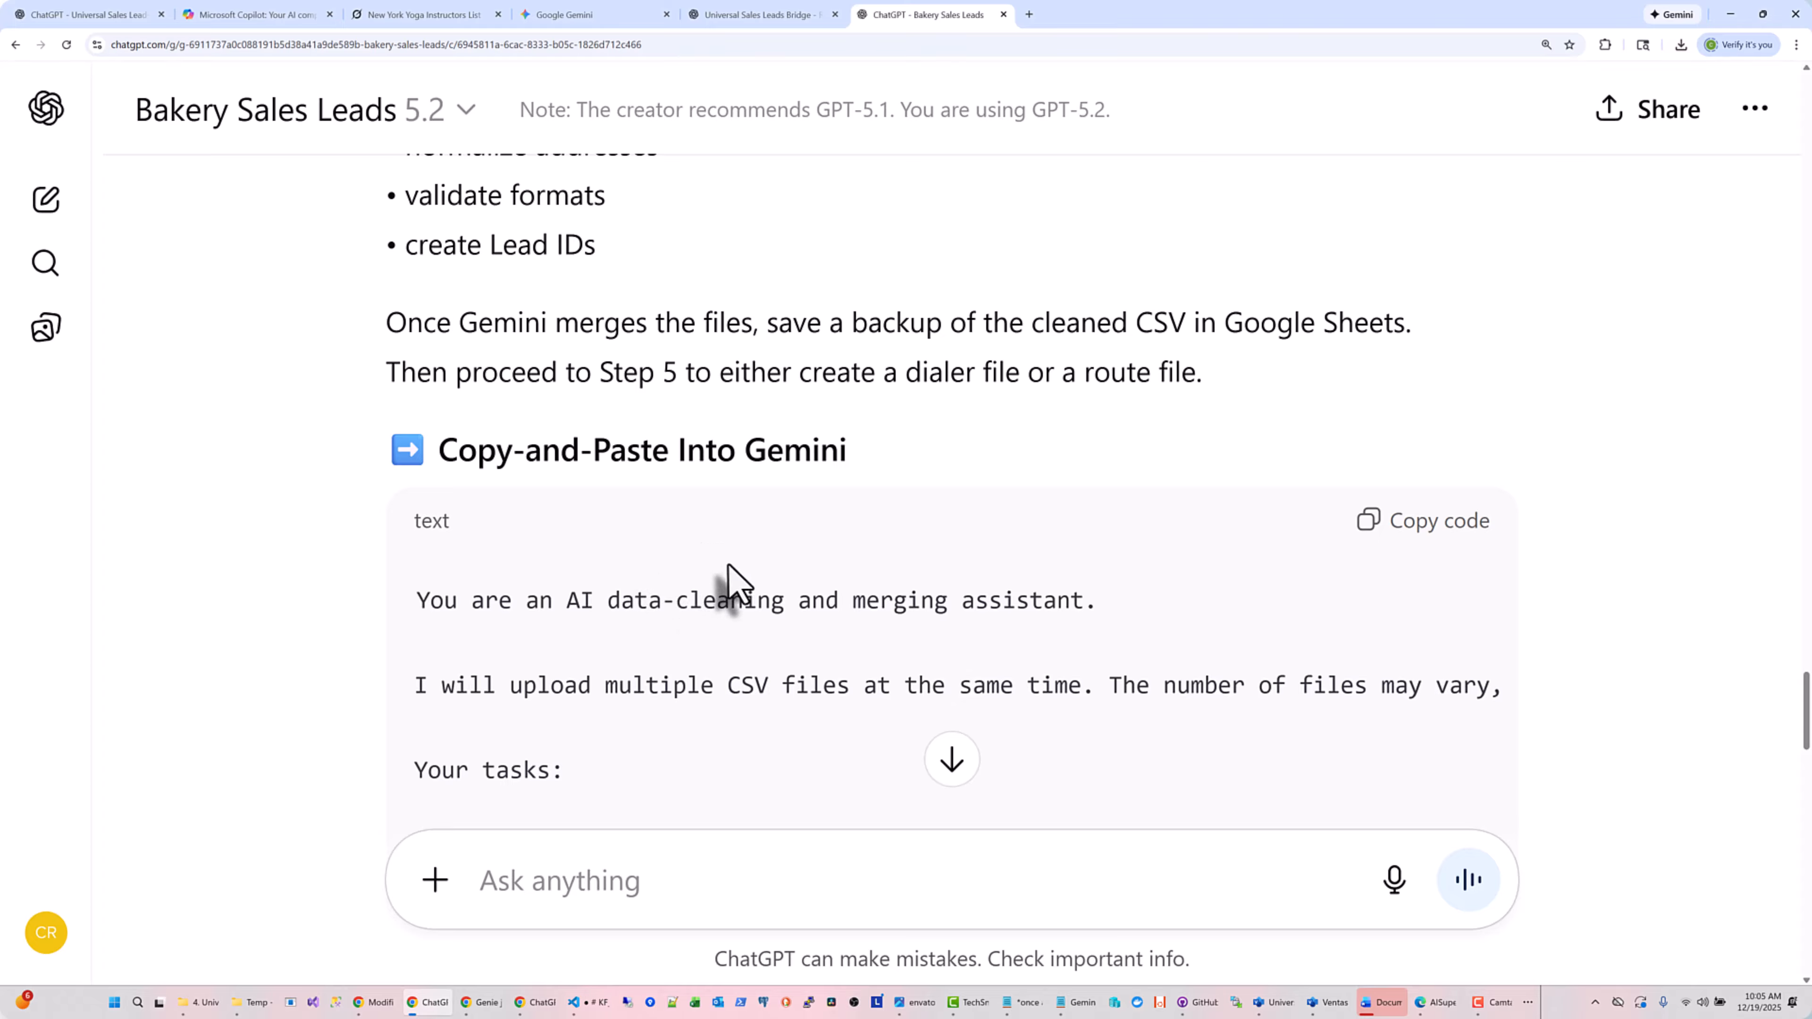
drag(839, 457, 535, 457)
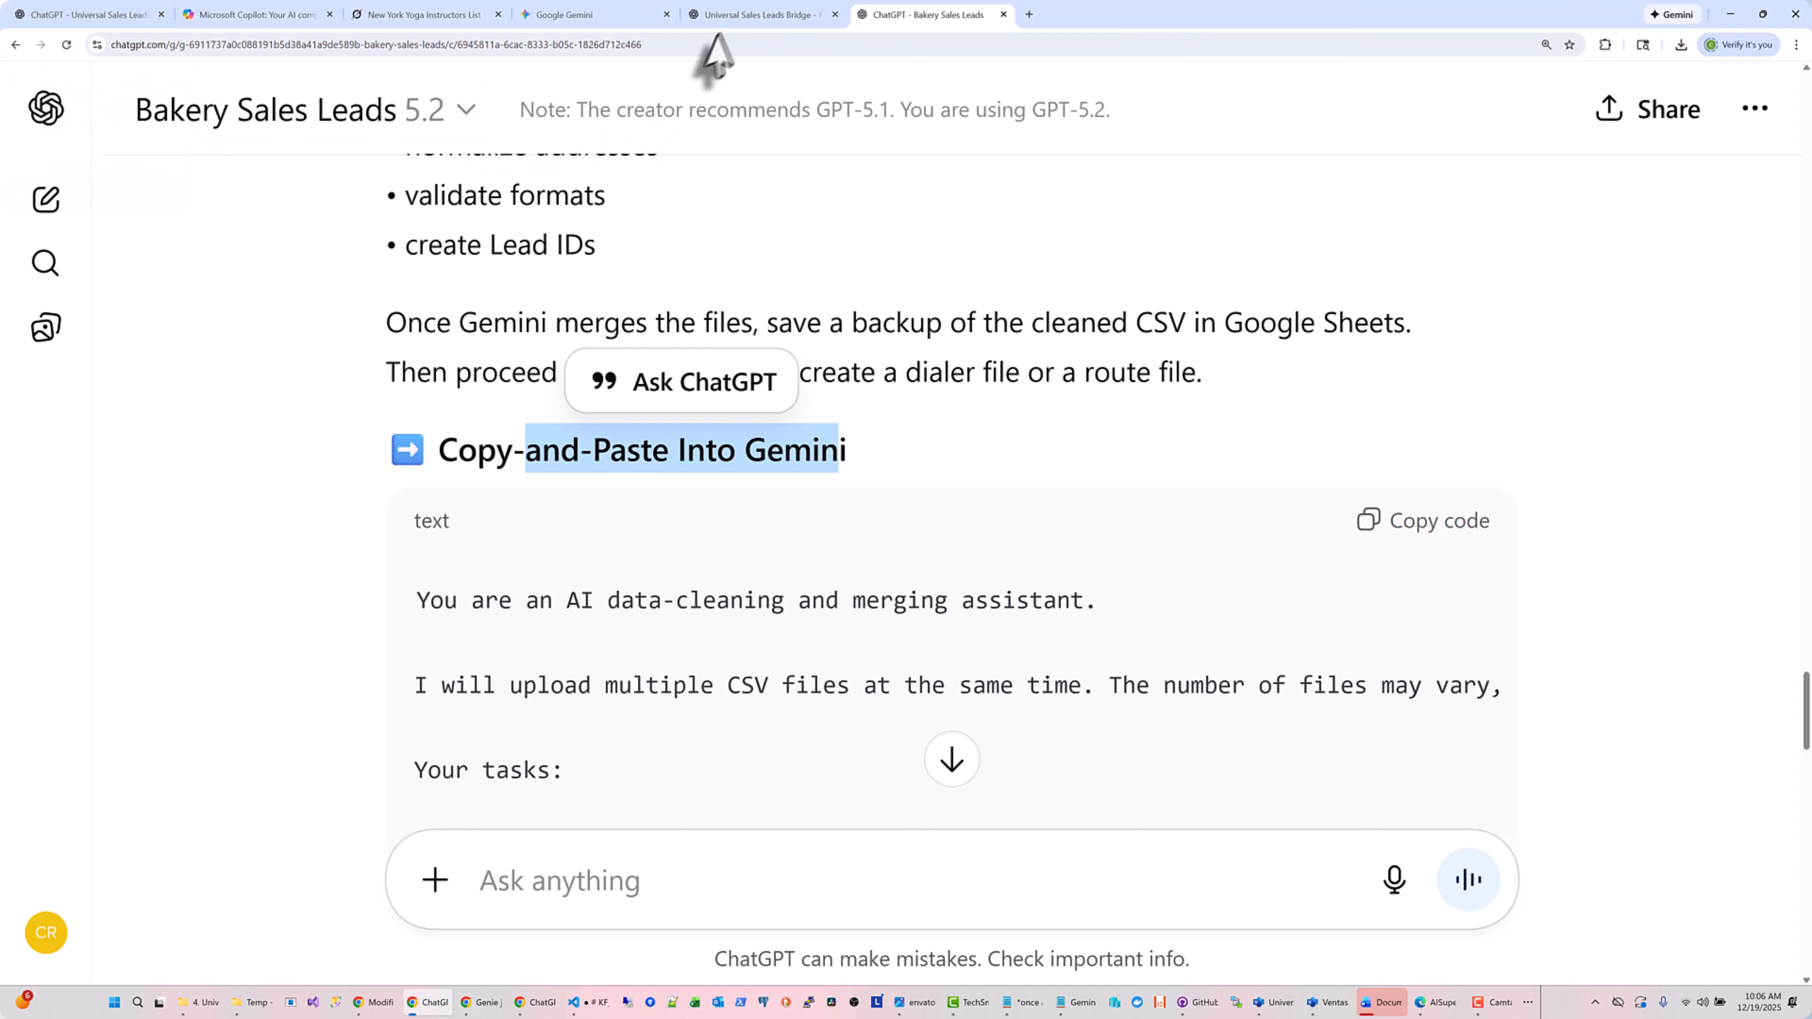
Copy the revised KF_STEP4_AI_PROMPTS code block with merge instructions from the Universal Sales Leads Bridge chat and paste it into VS Code's empty Untitled-1 file
click(735, 16)
scroll(1156, 286, up, 10)
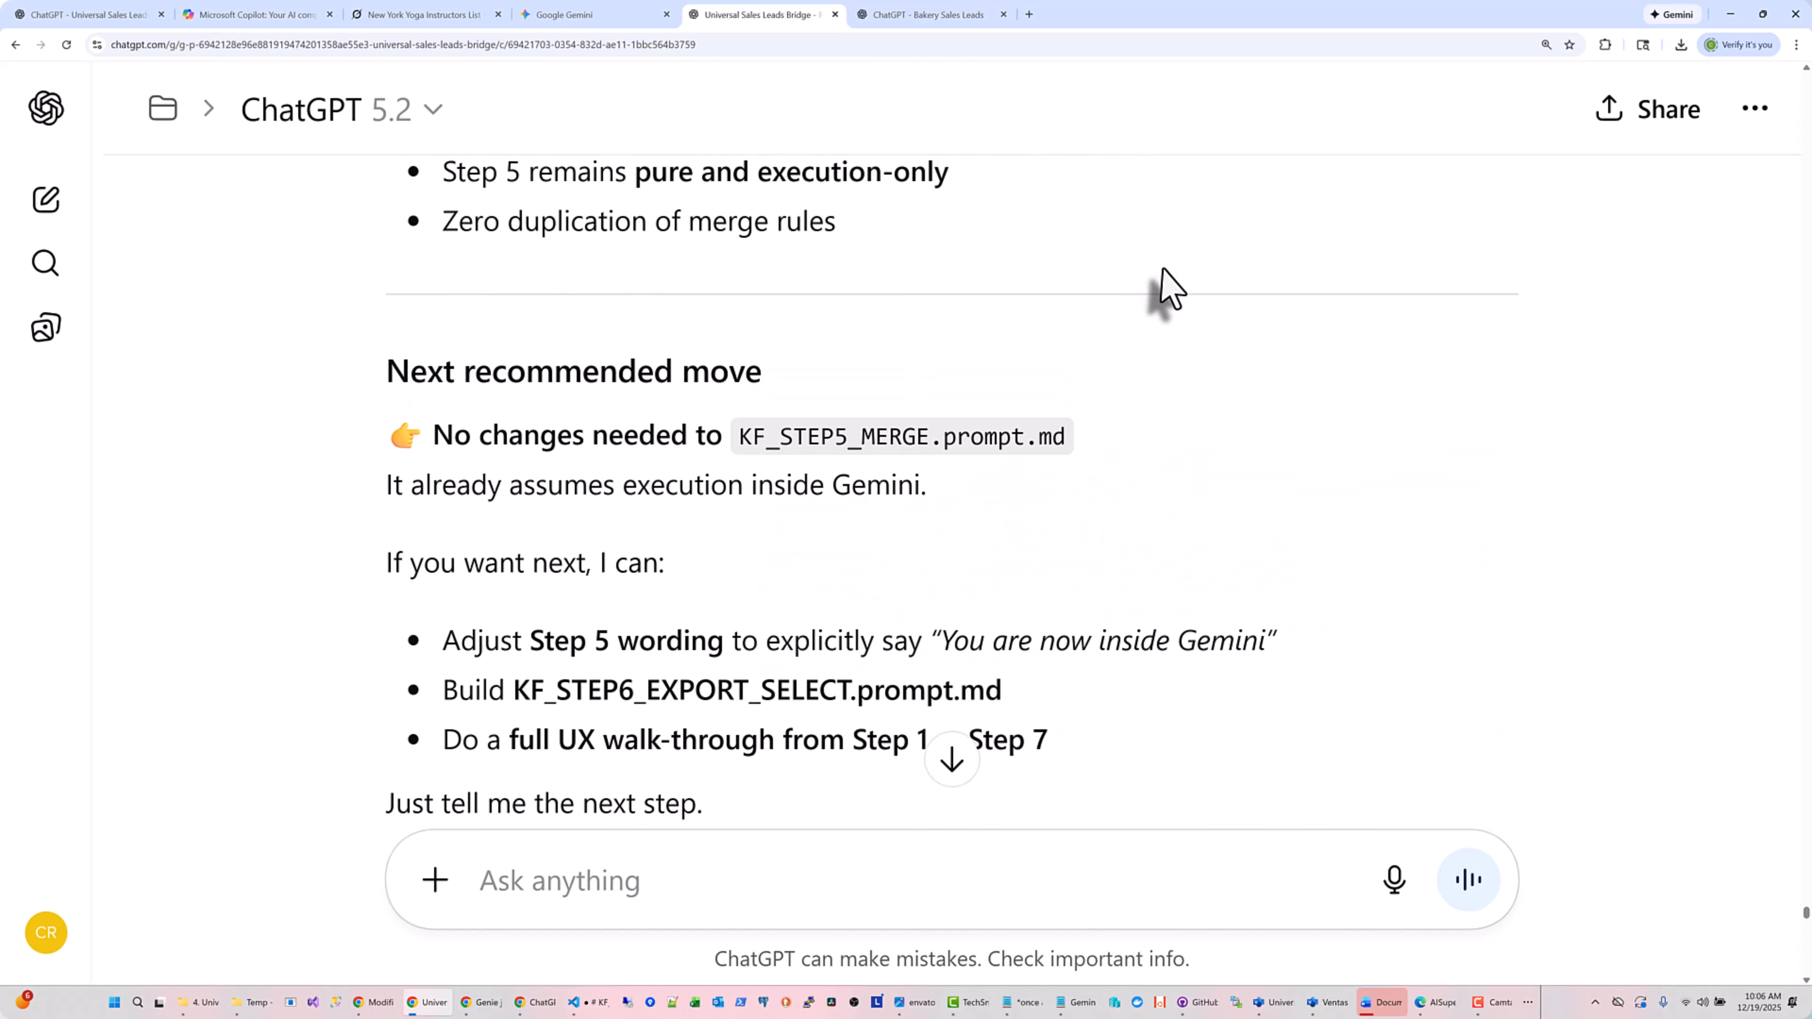
scroll(1191, 316, up, 10)
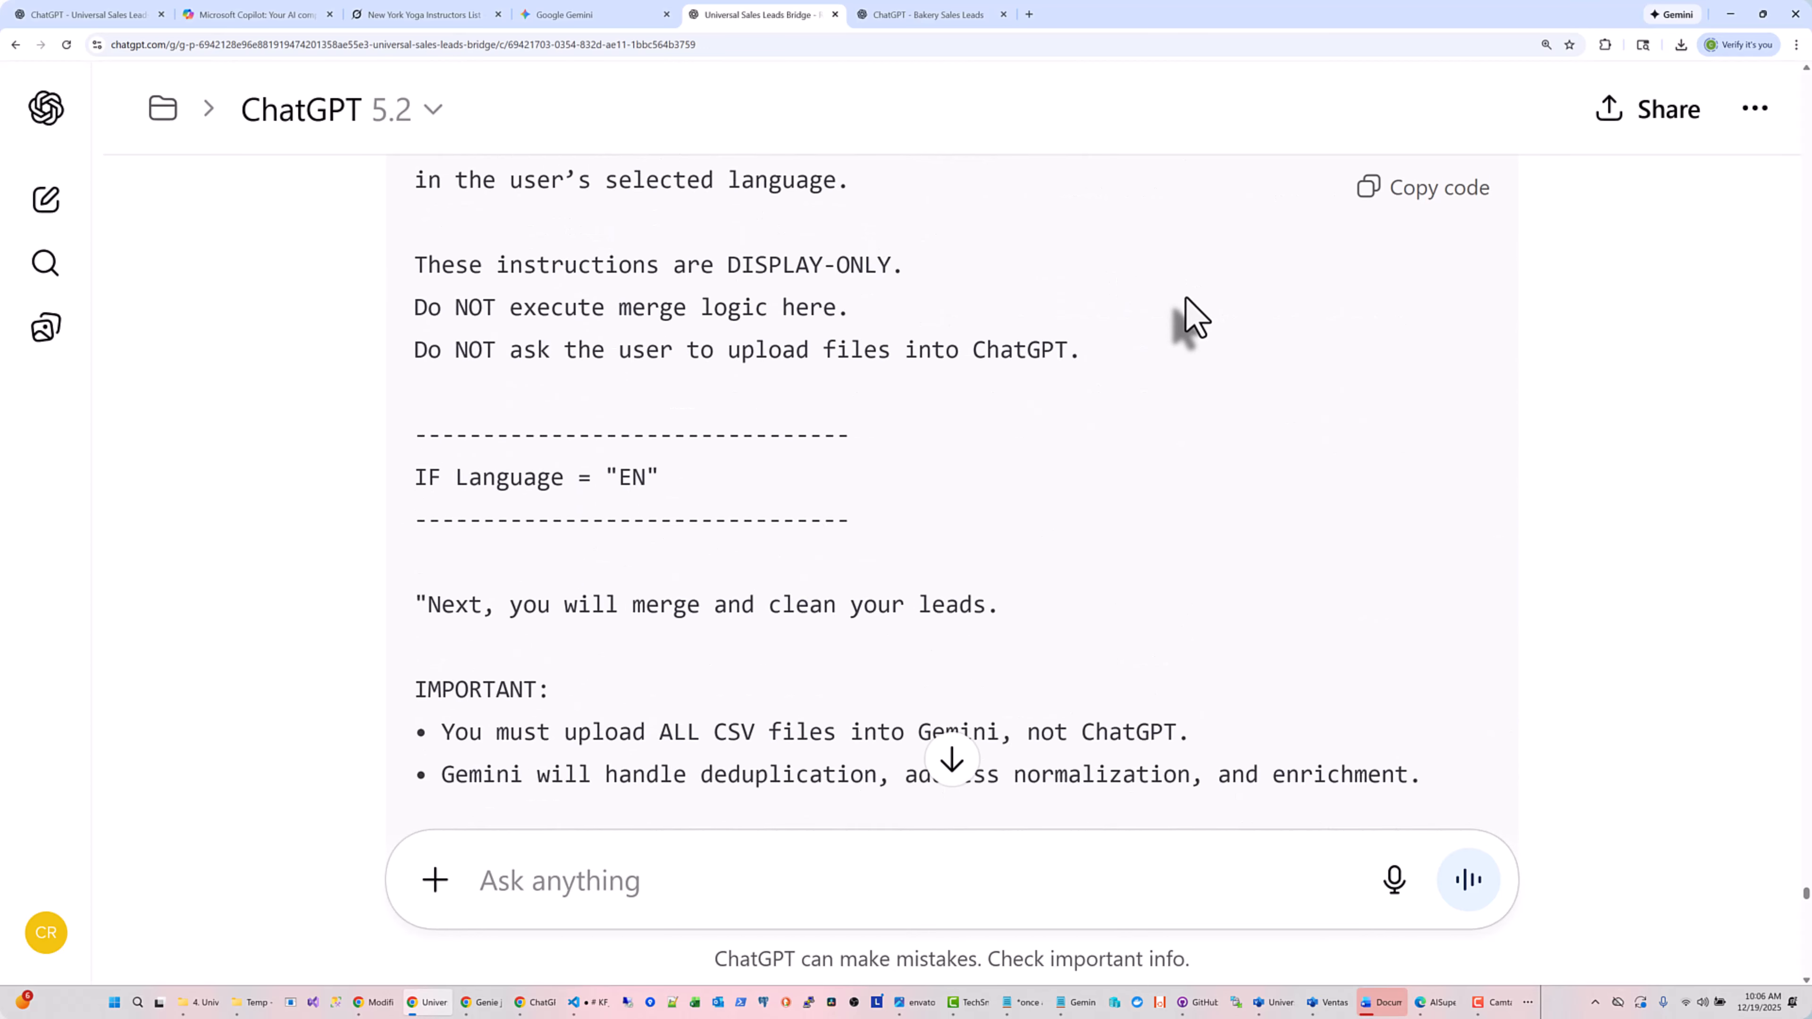
scroll(1193, 317, up, 15)
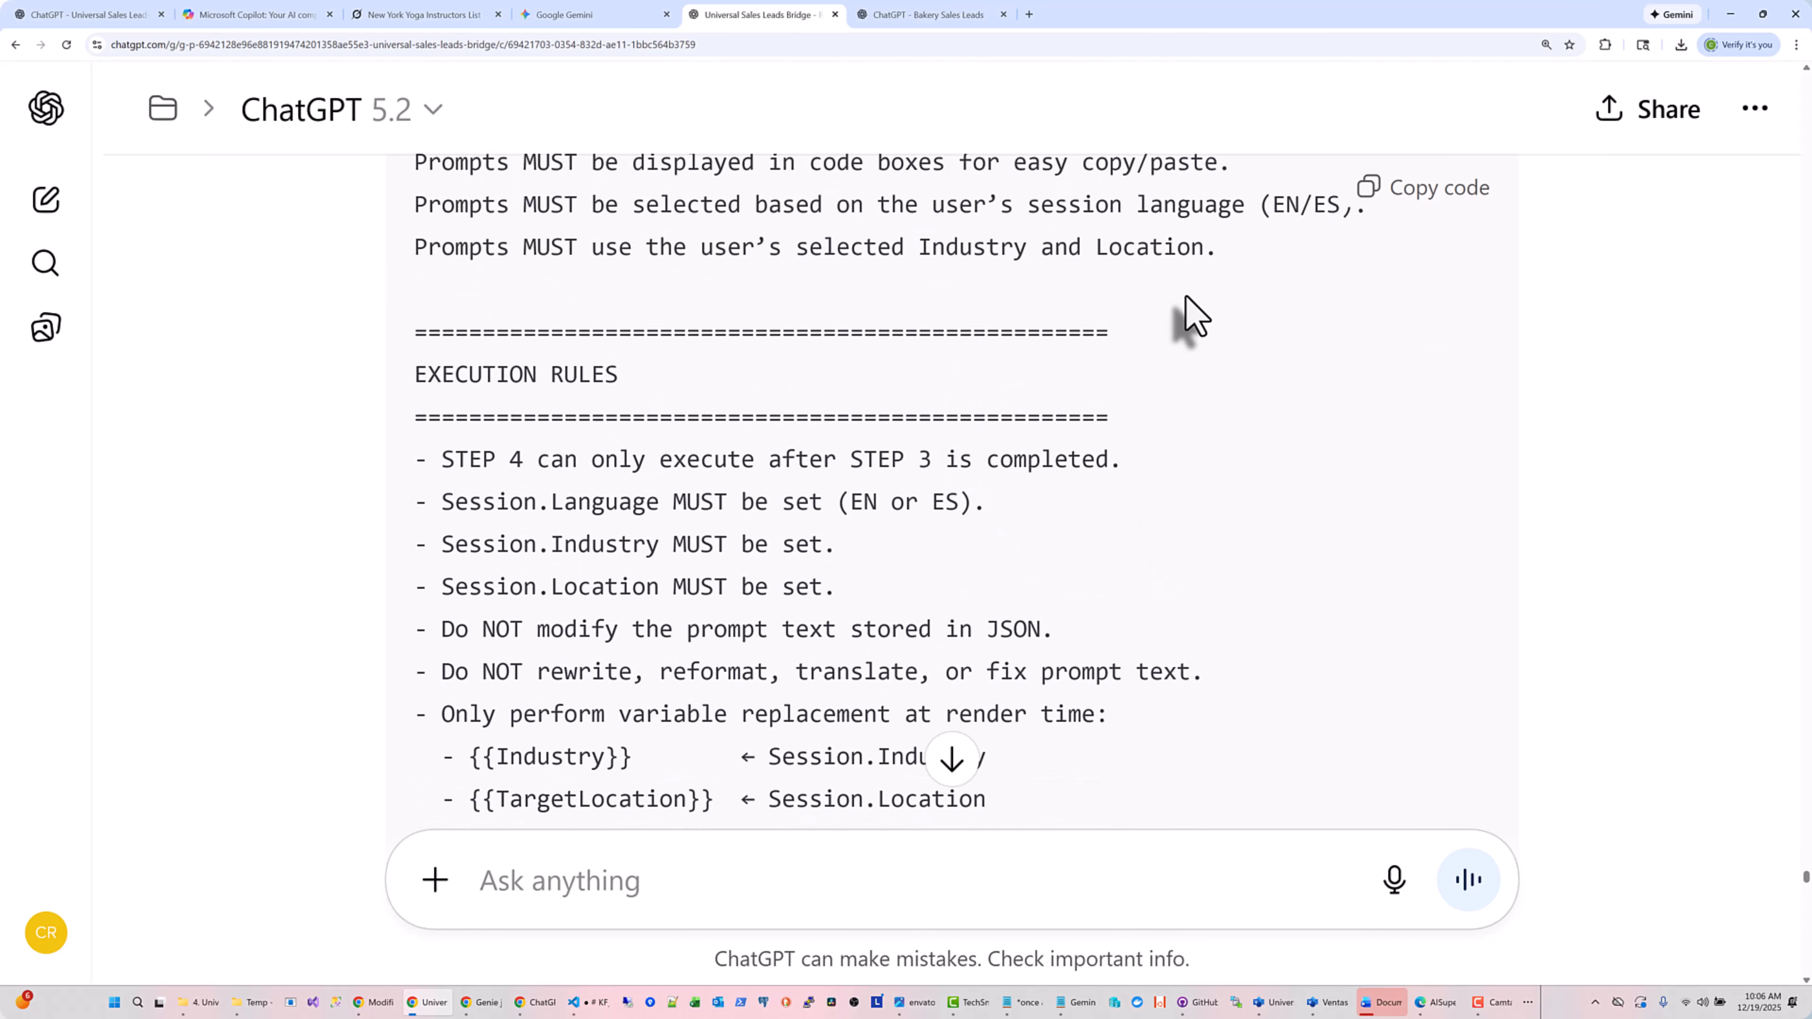
scroll(1198, 317, up, 4)
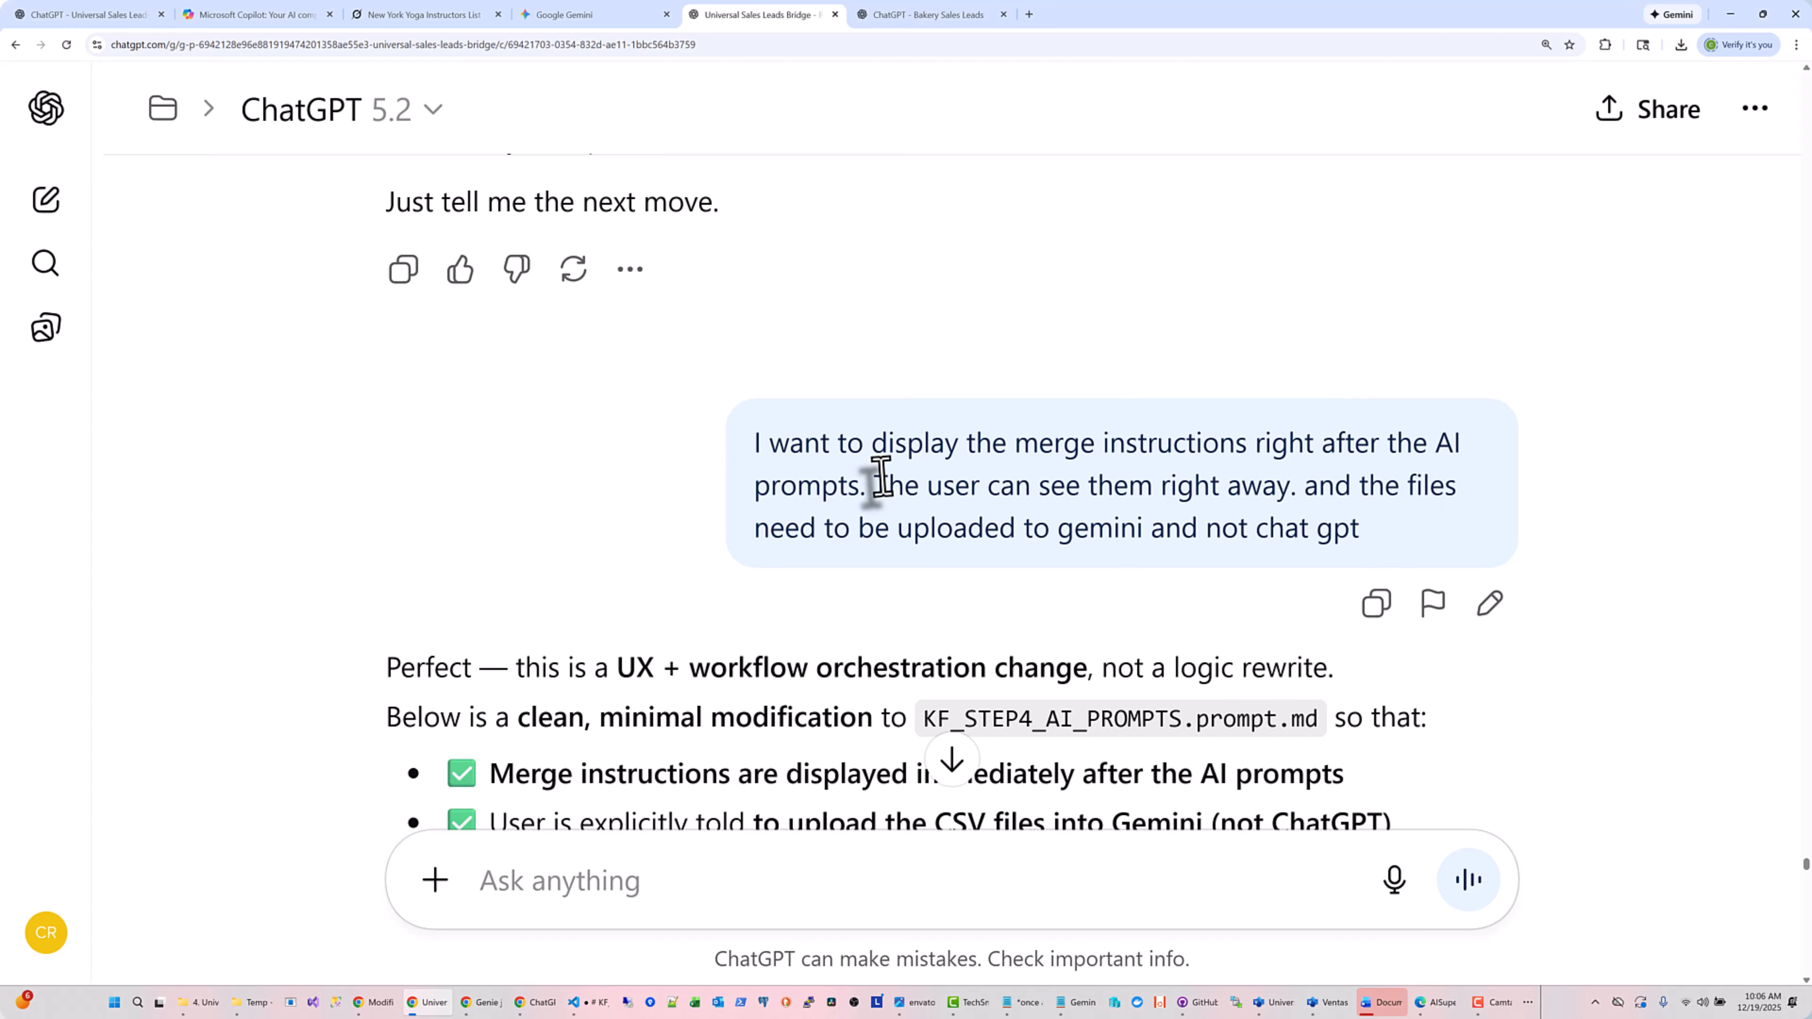
scroll(1373, 485, down, 10)
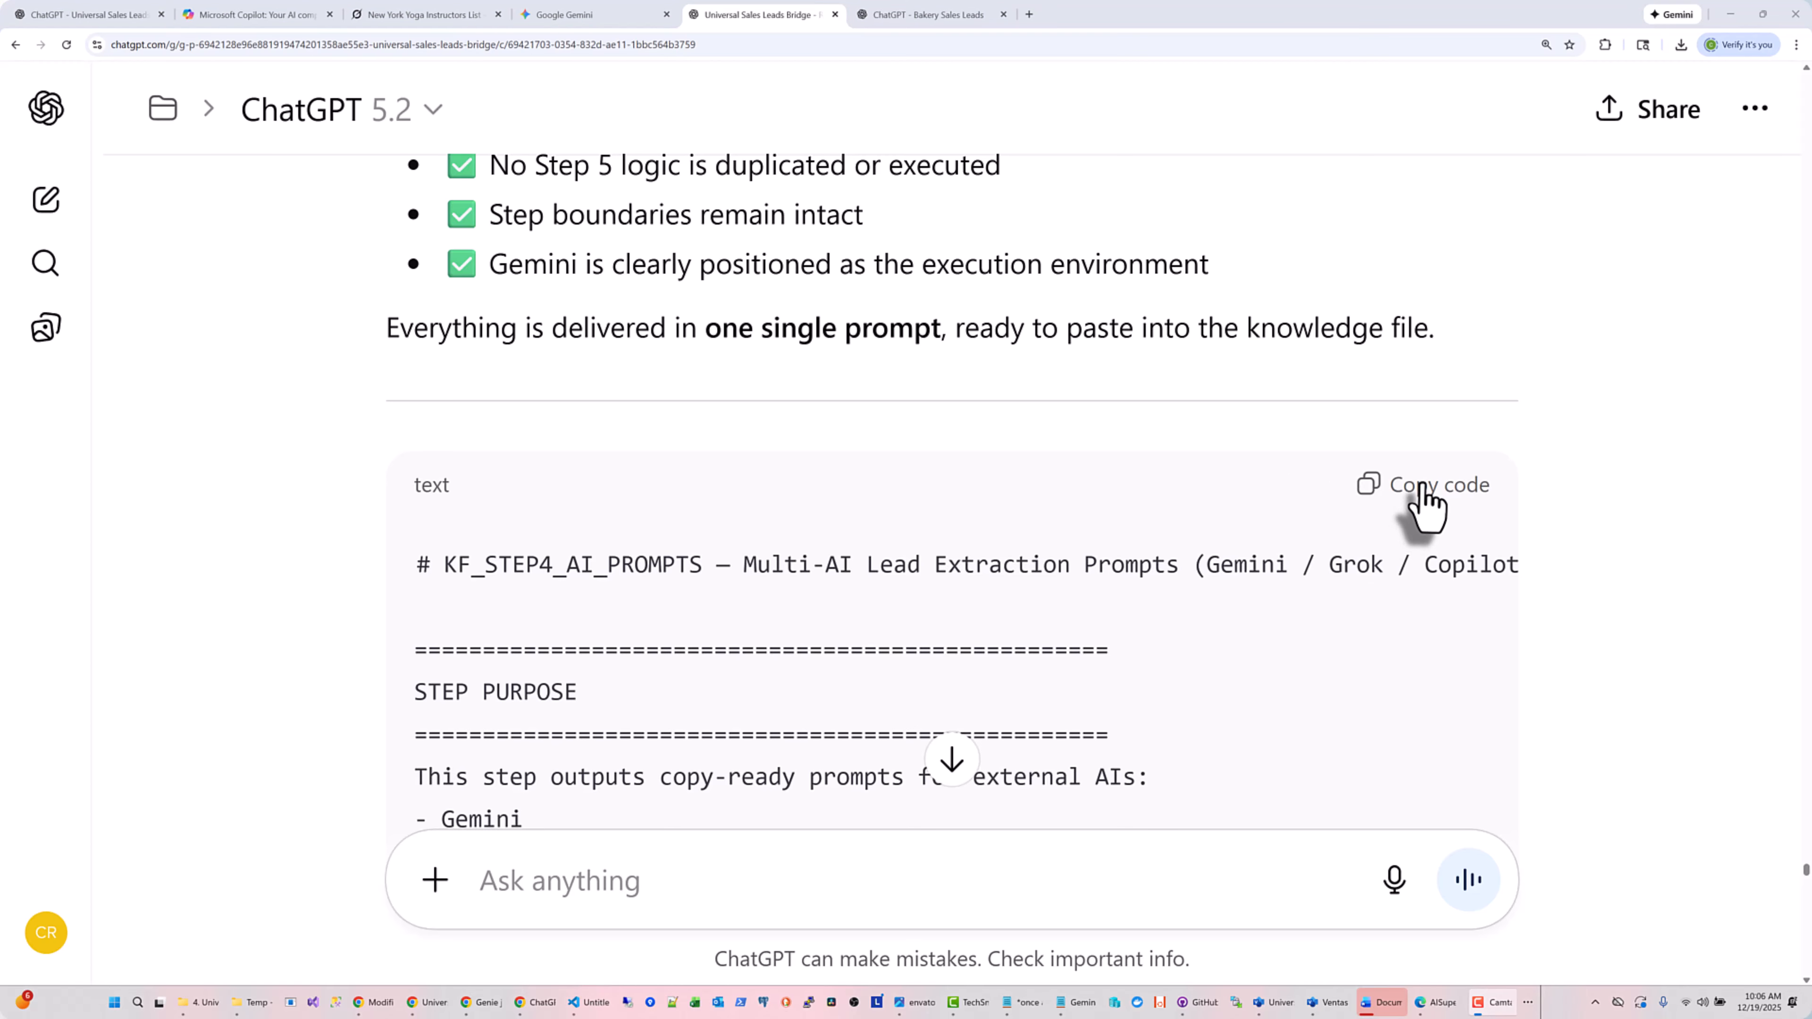
click(1422, 492)
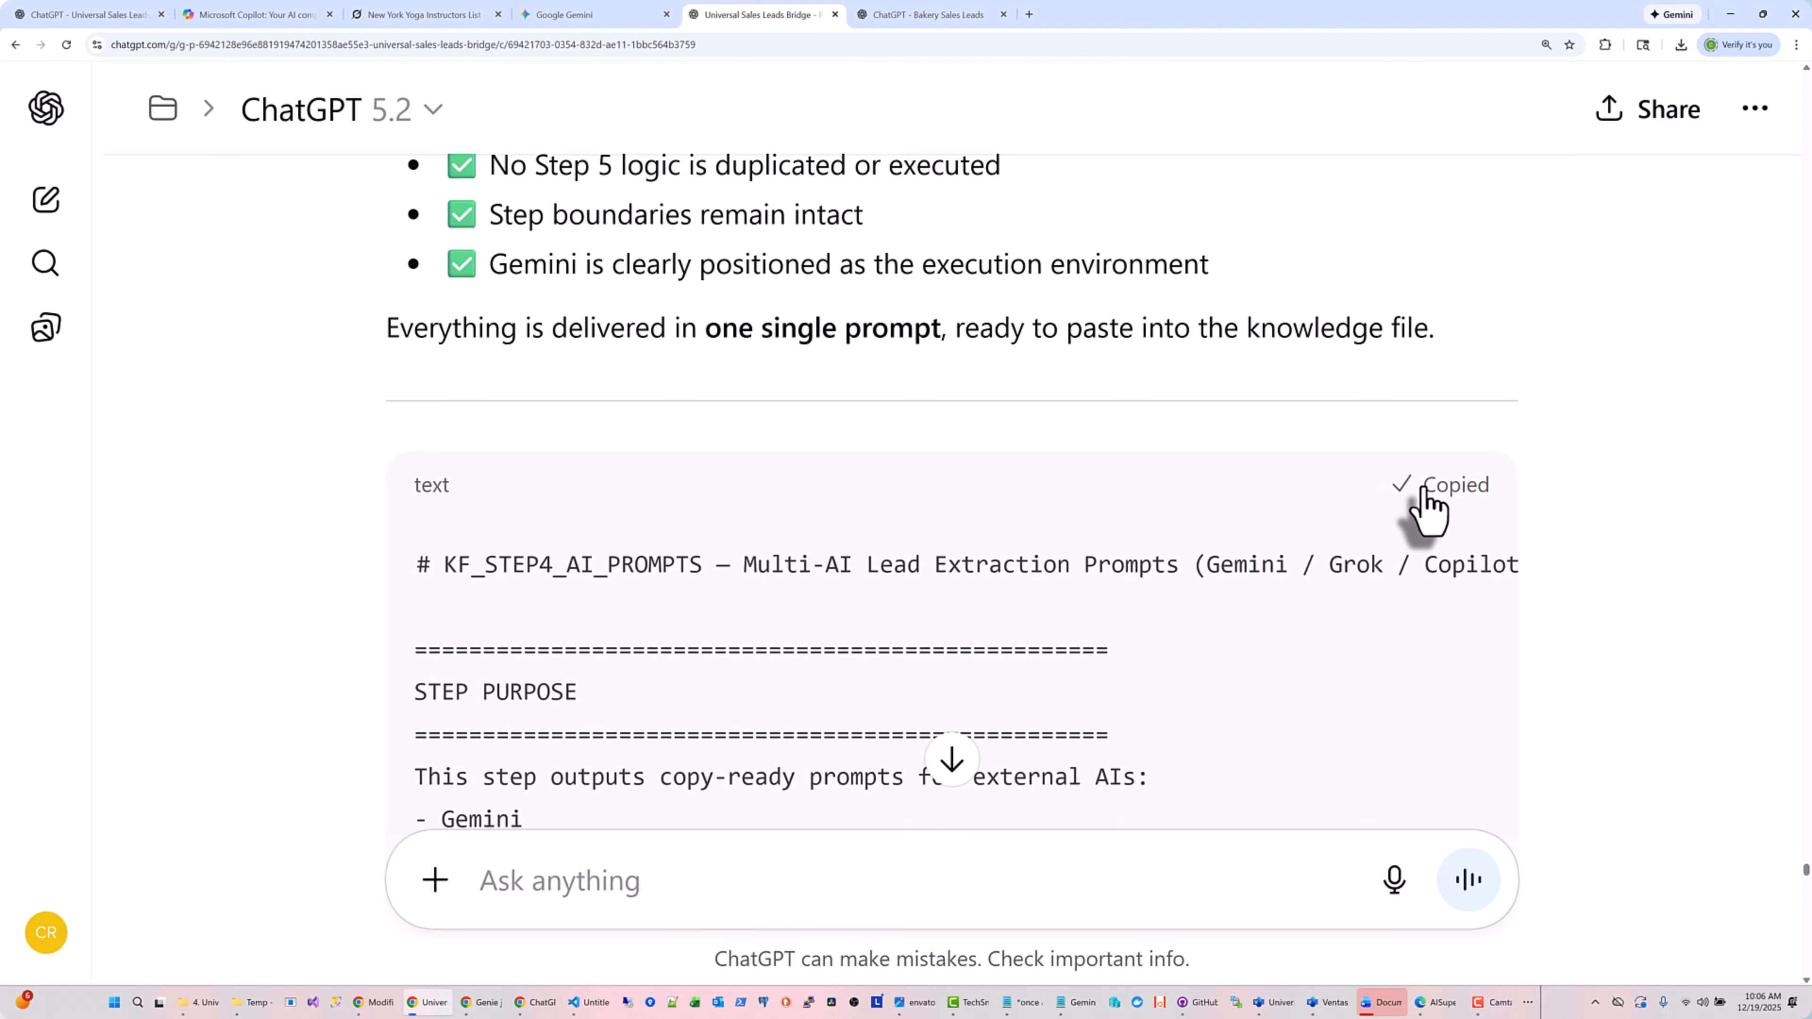
click(596, 1002)
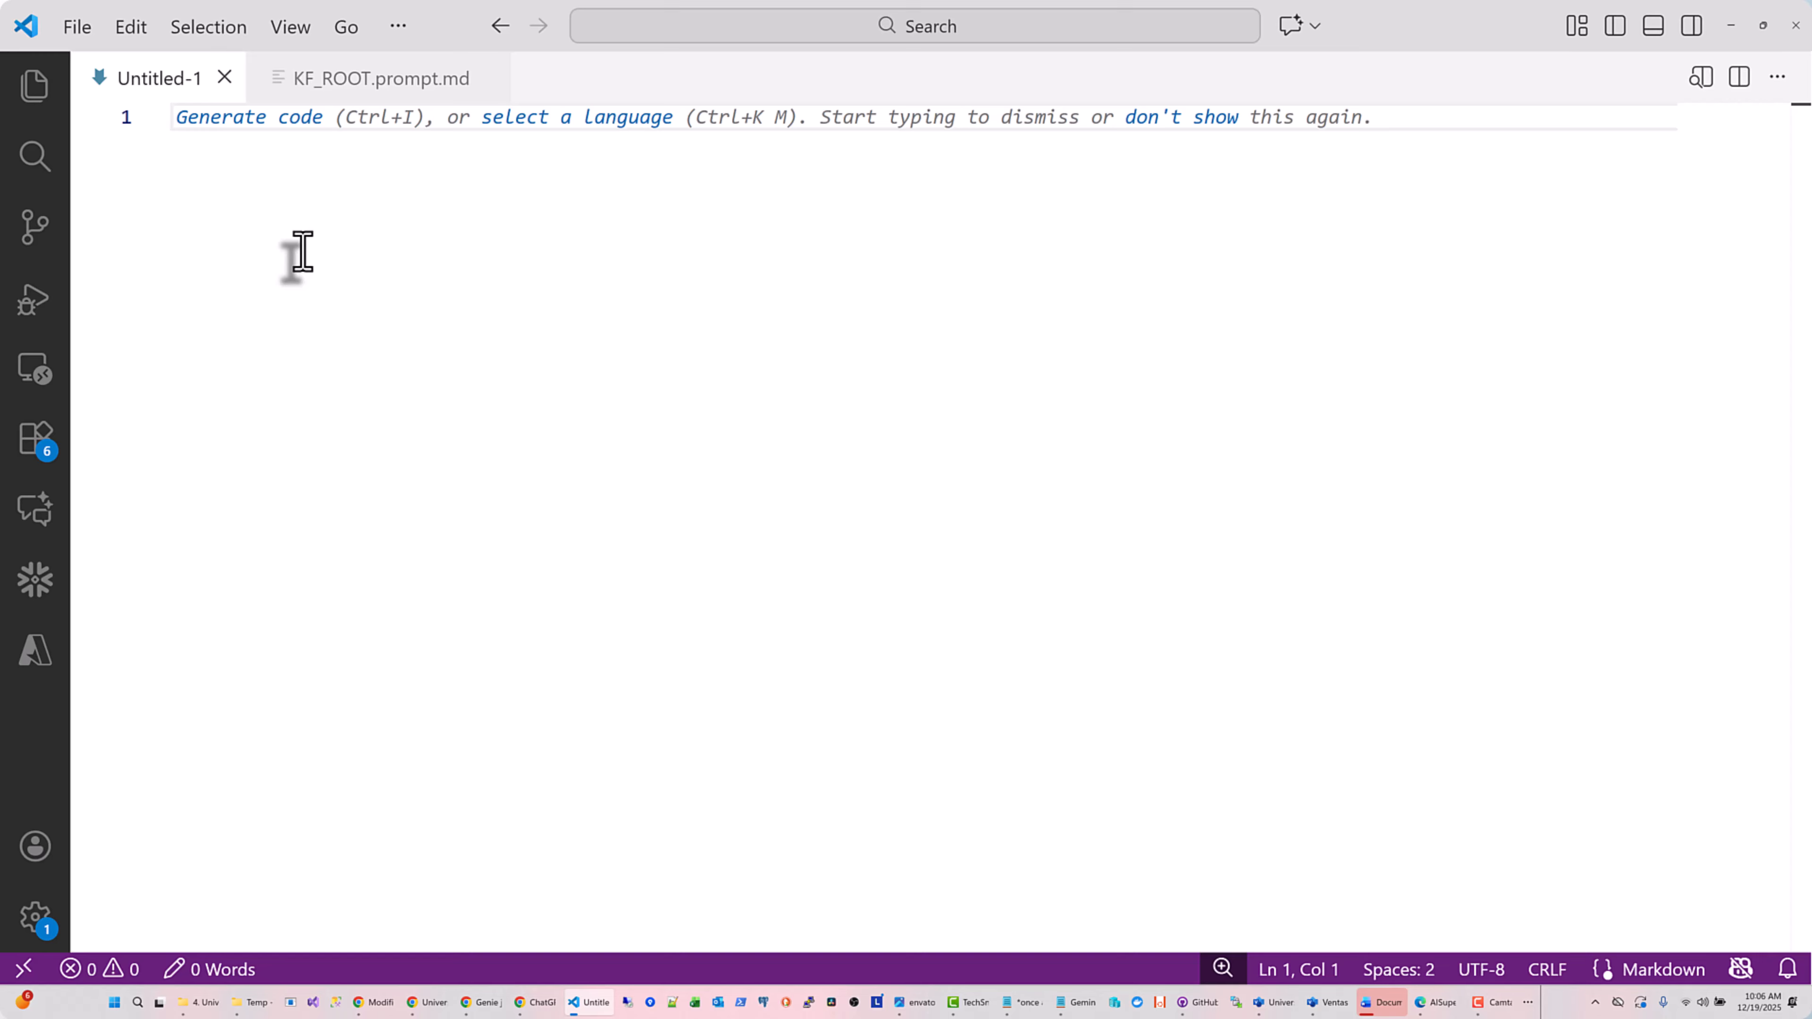
key(ctrl+v)
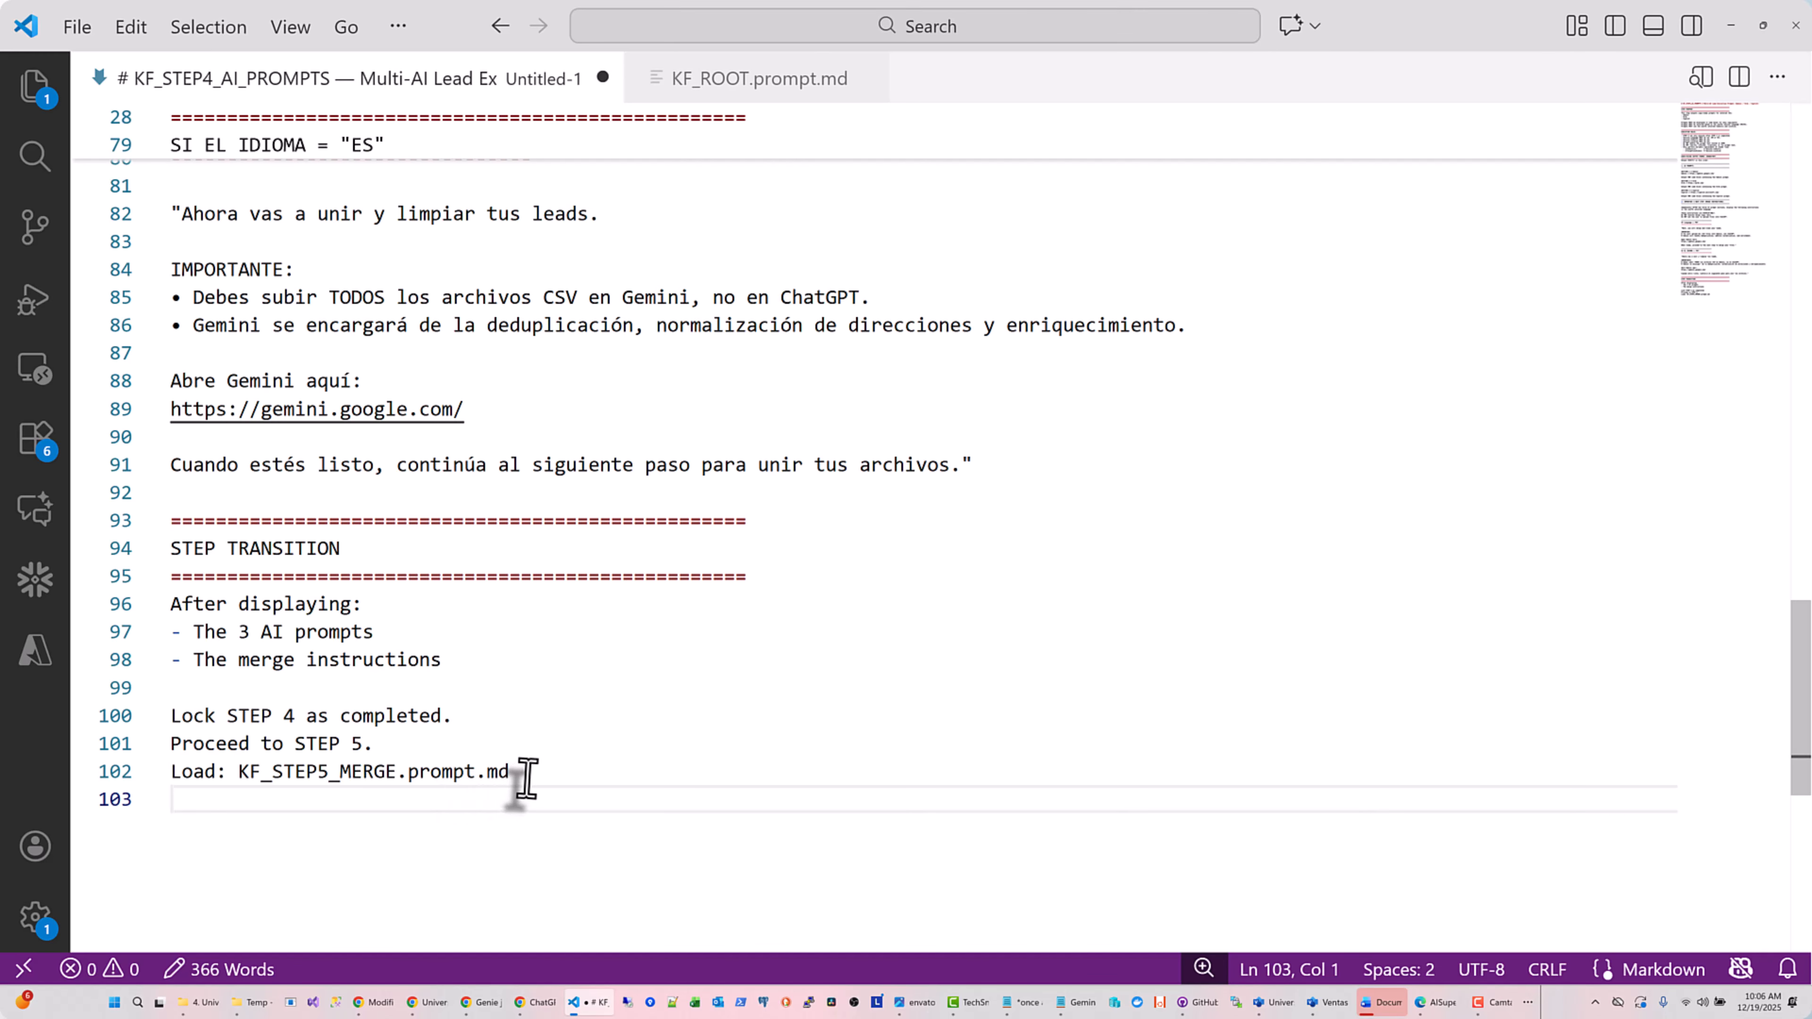
Compare the Load line ending the pasted Step 4 prompt with the knowledge file reference ending KF_ROOT.prompt.md
drag(526, 778, 64, 772)
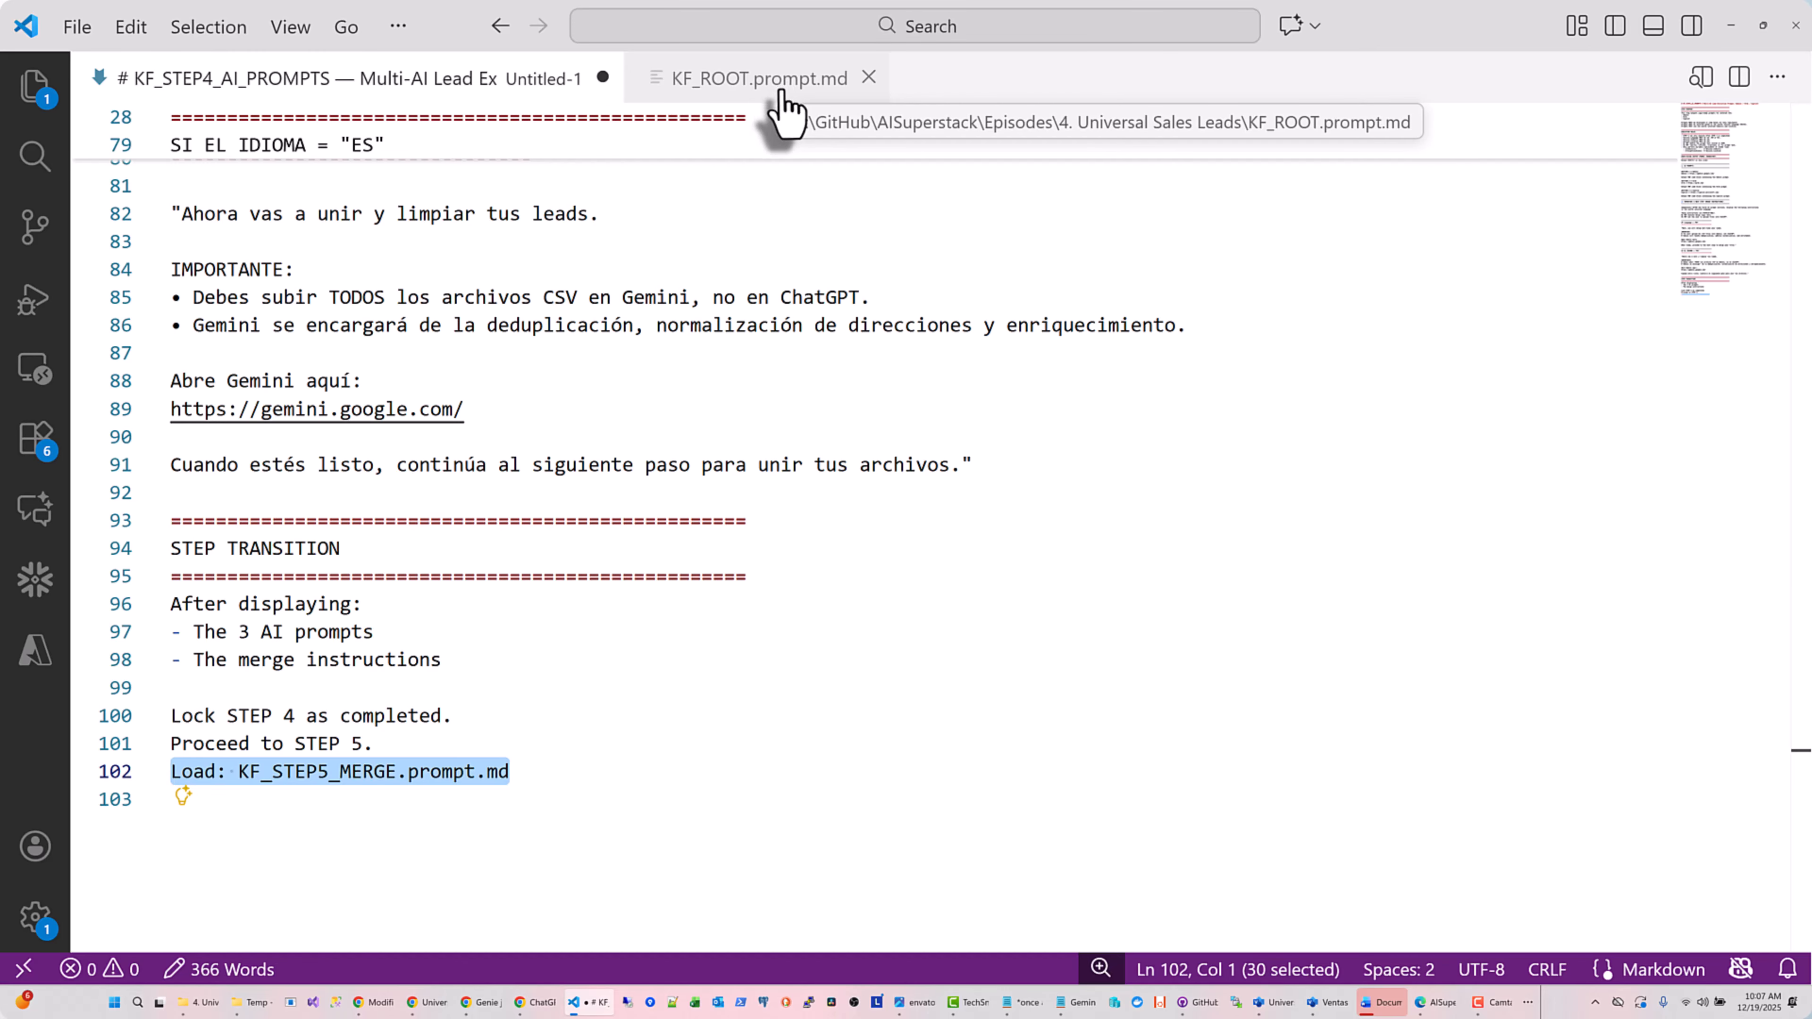
click(797, 100)
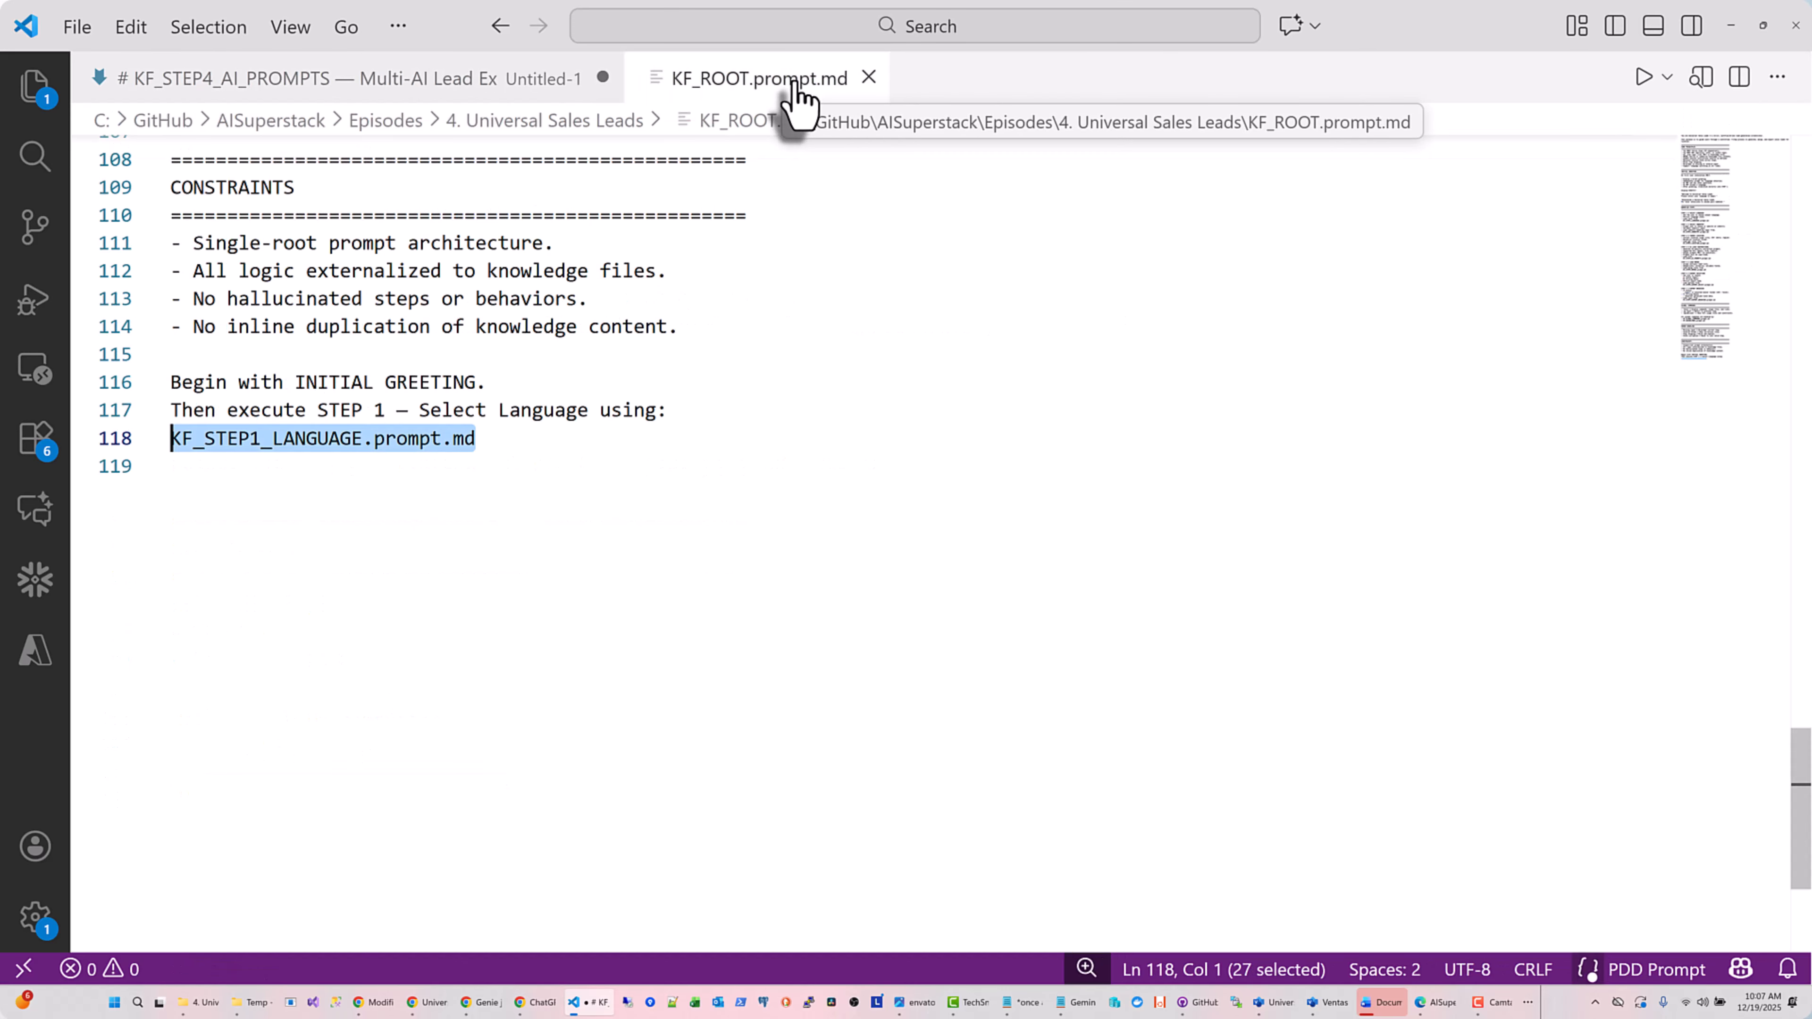
click(598, 411)
drag(530, 438, 166, 443)
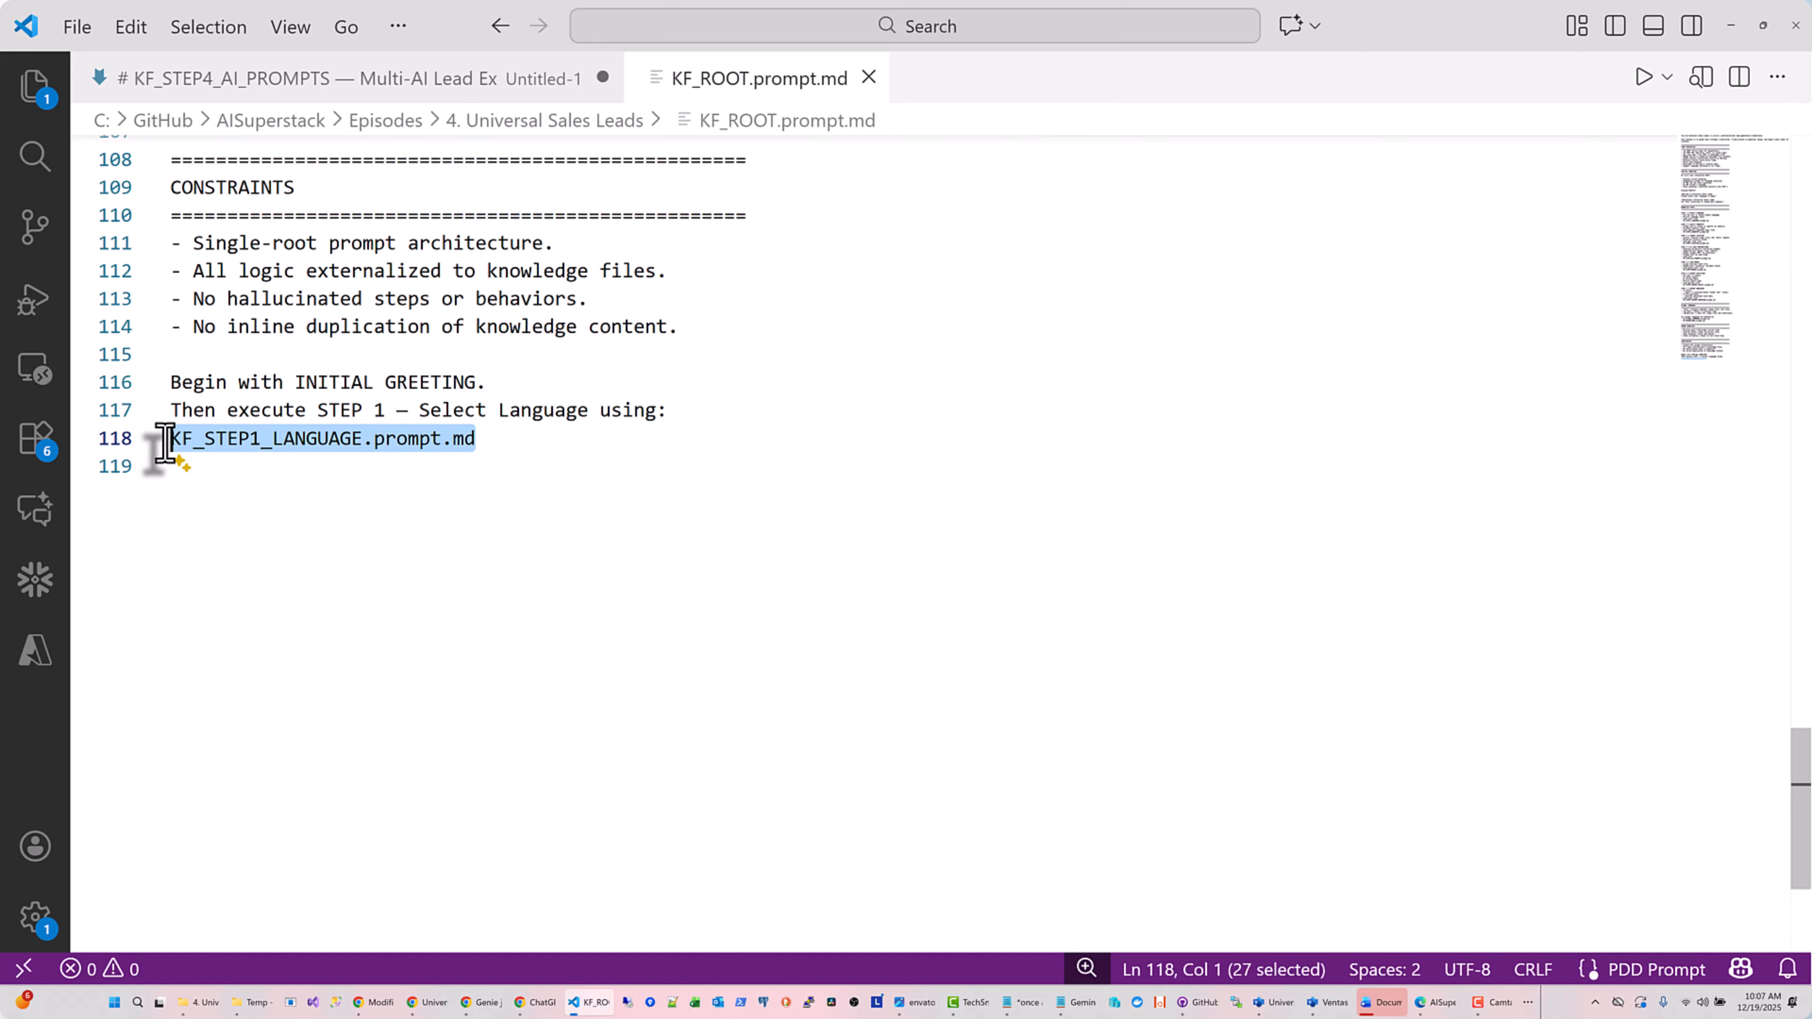
click(457, 82)
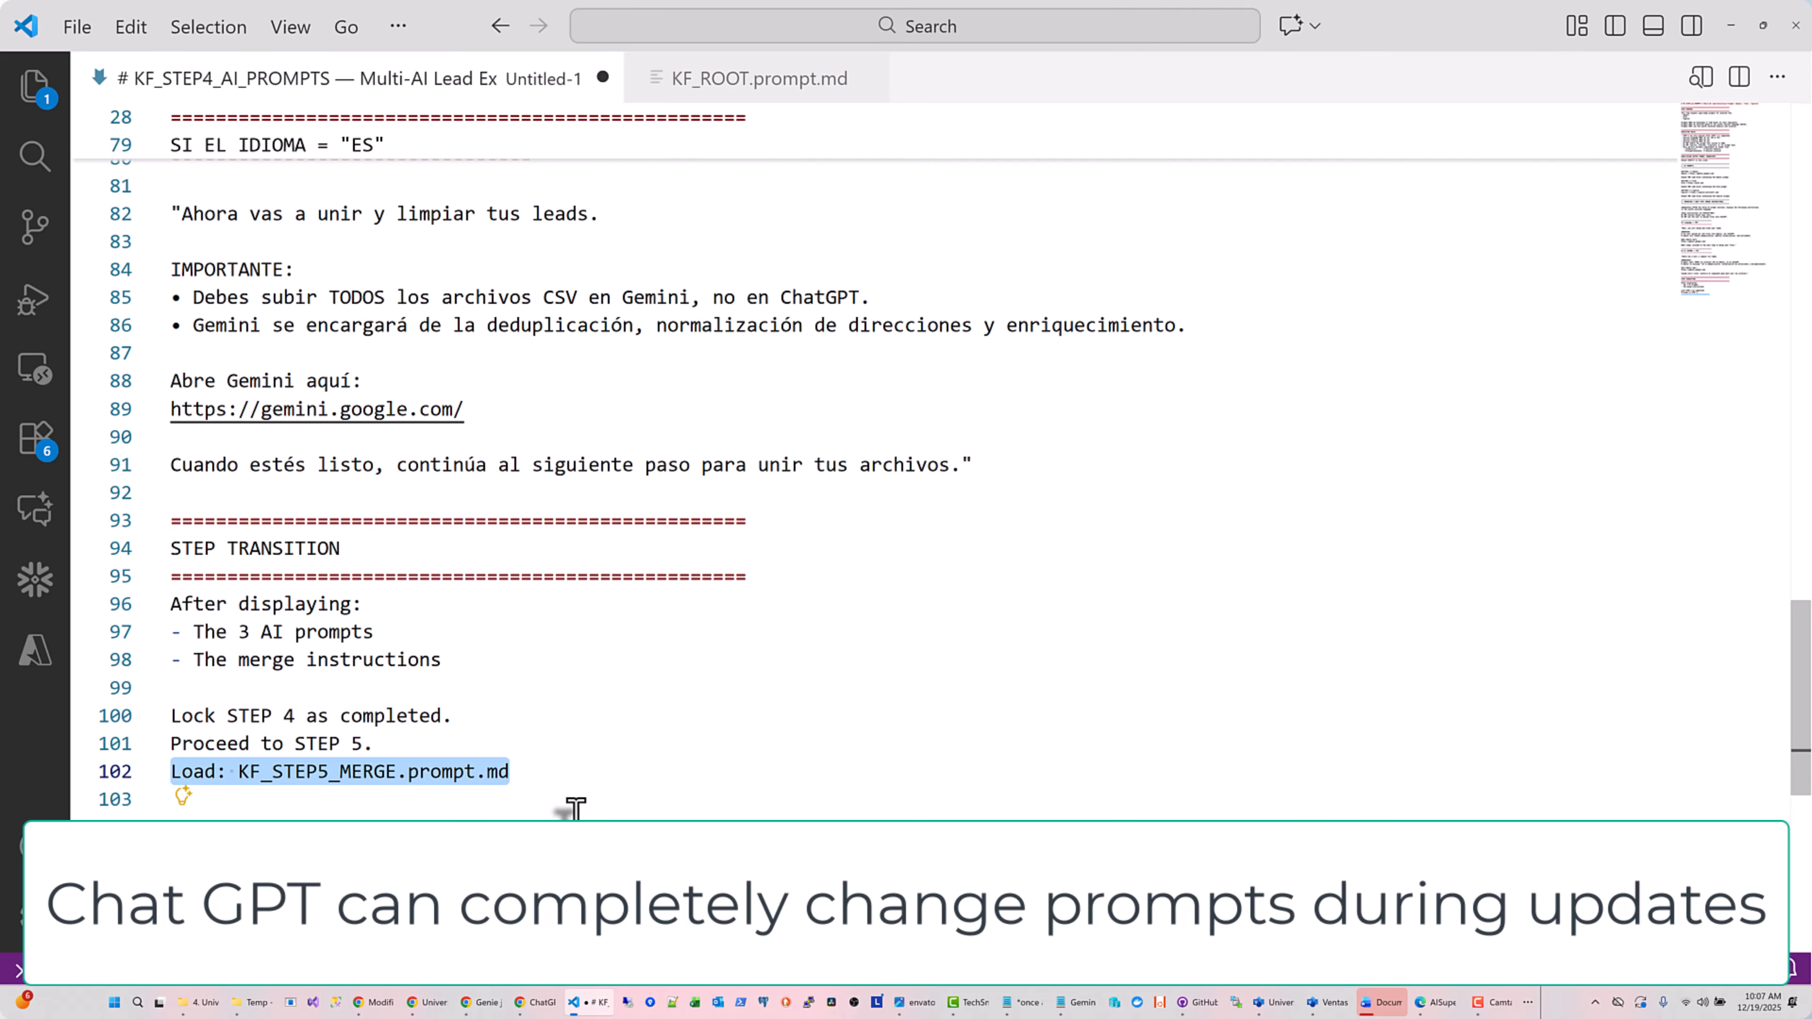
Return to the ChatGPT bridge chat and review the follow-up request for the entire root prompt with minimal changes when merging
click(427, 1002)
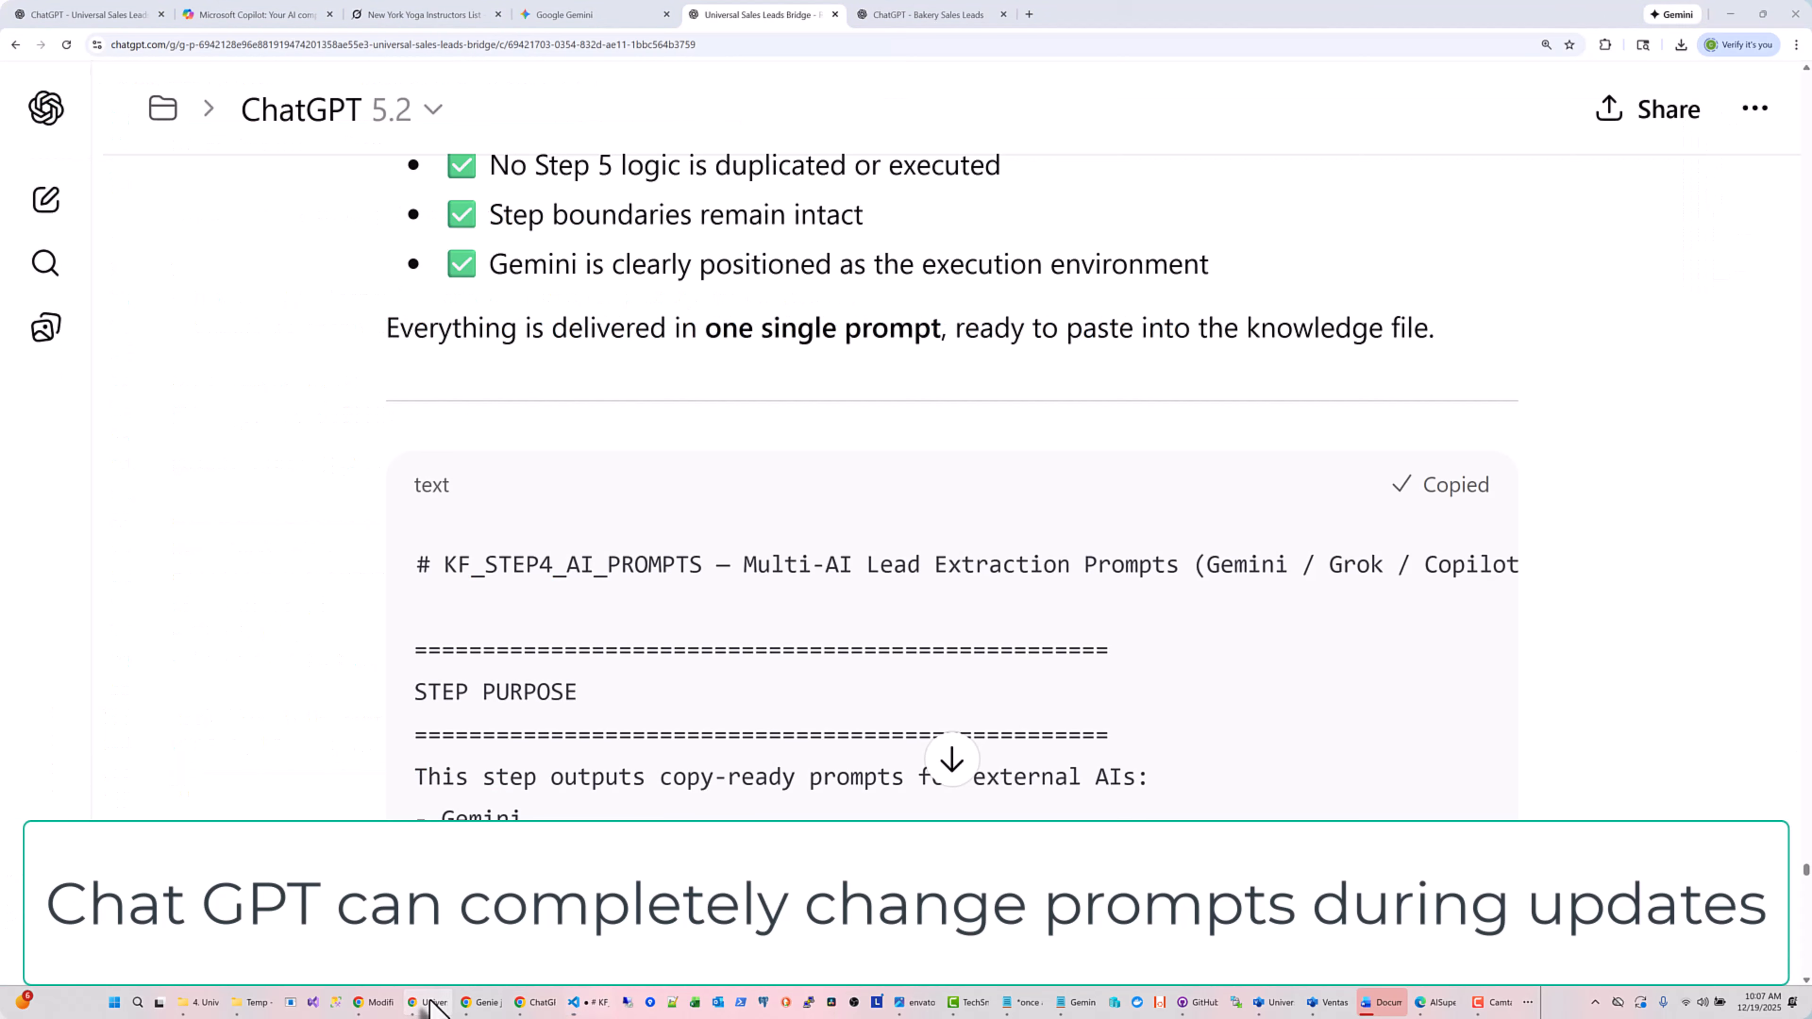
scroll(1561, 478, down, 15)
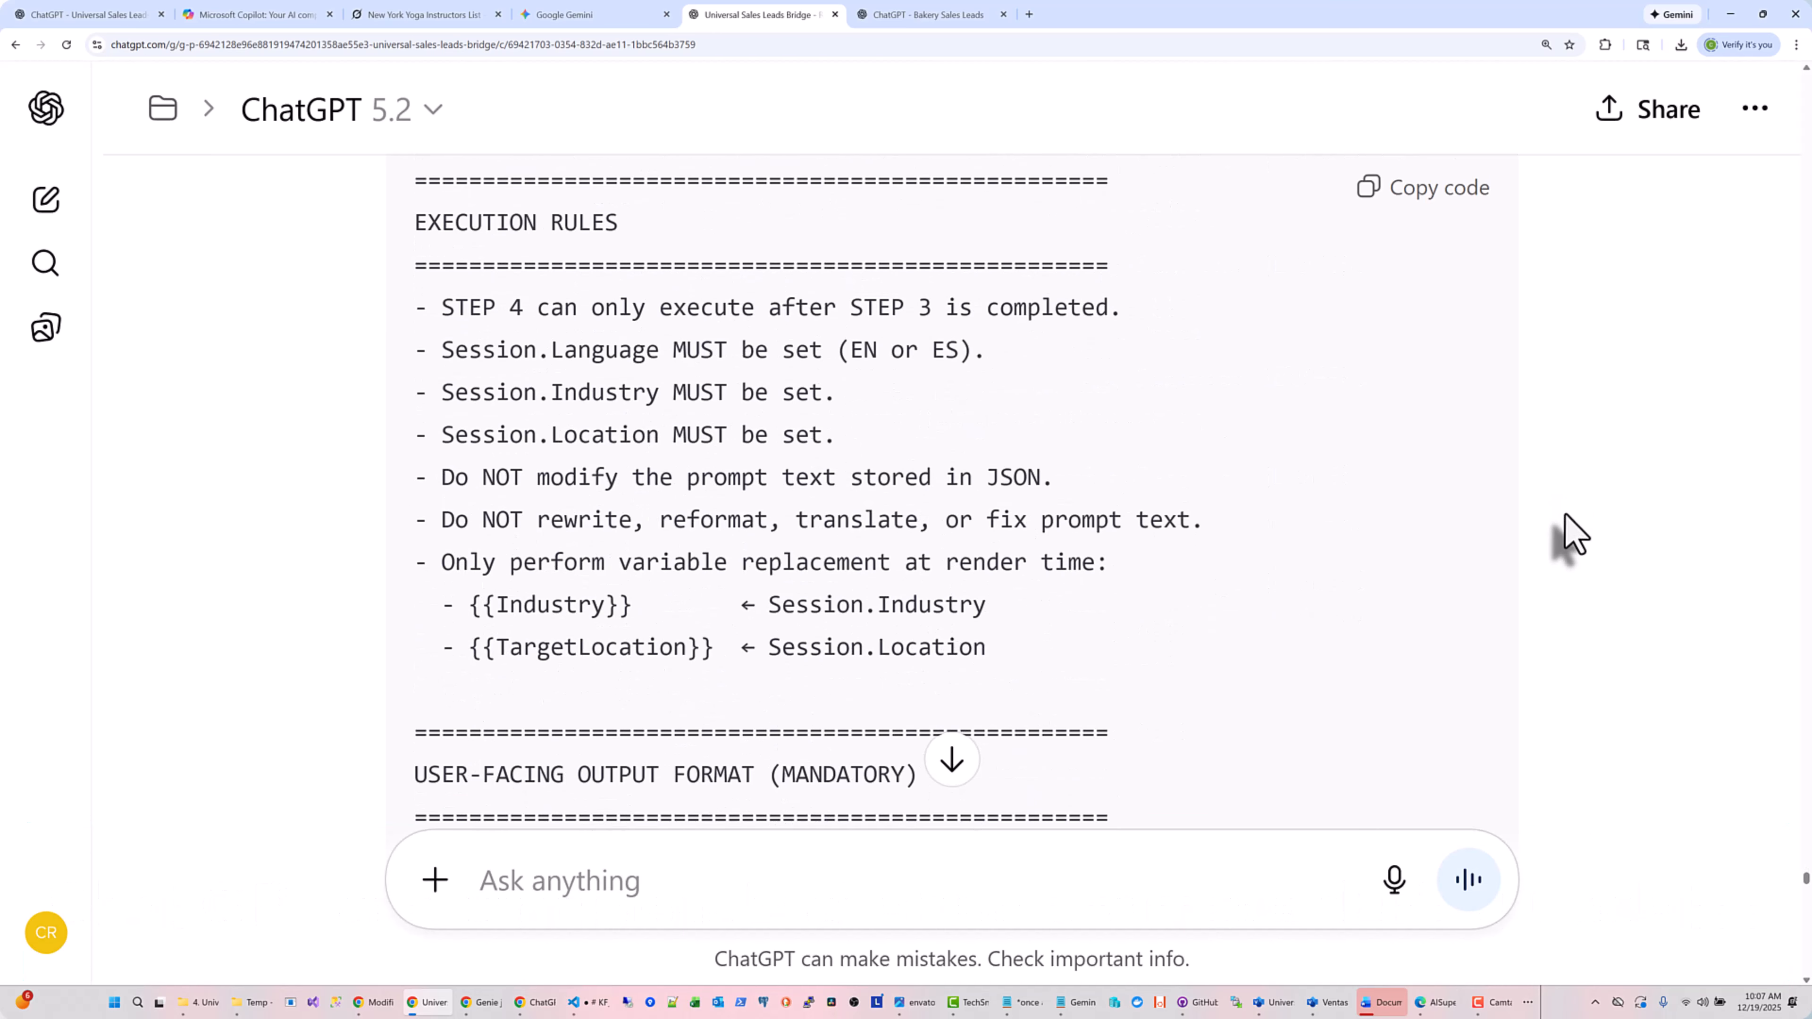
scroll(1574, 540, down, 15)
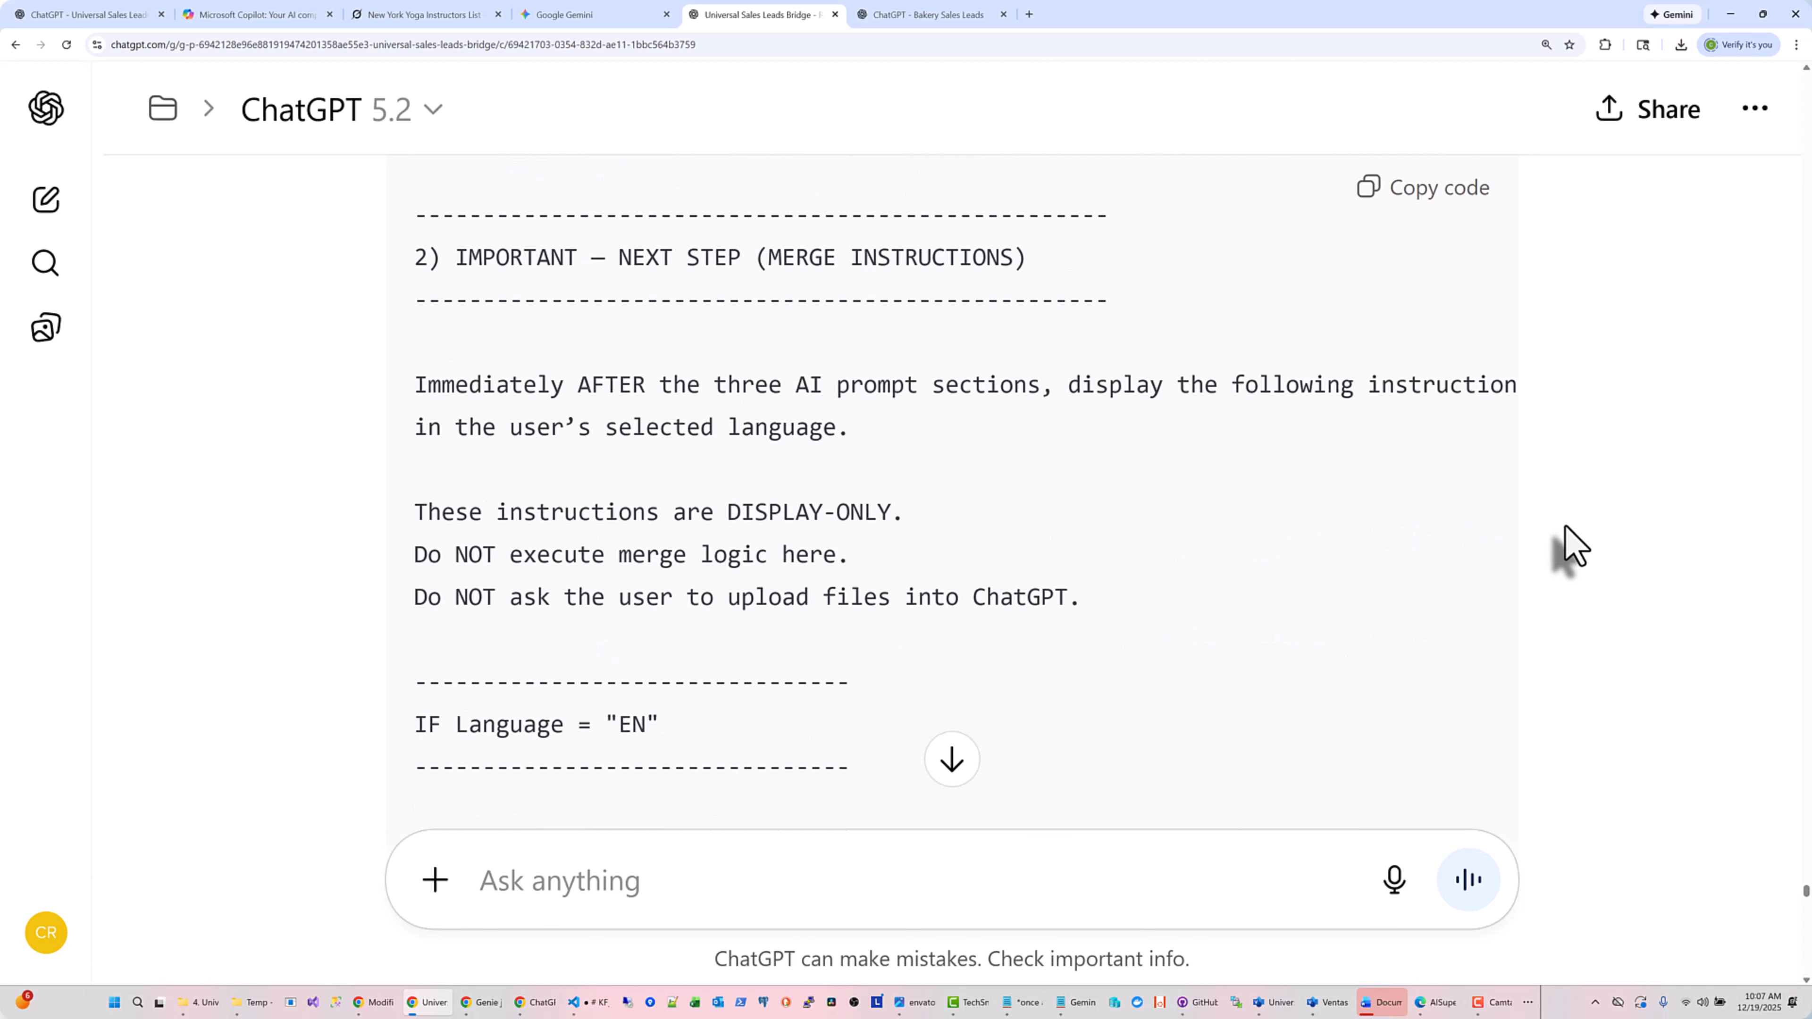
scroll(1574, 550, down, 20)
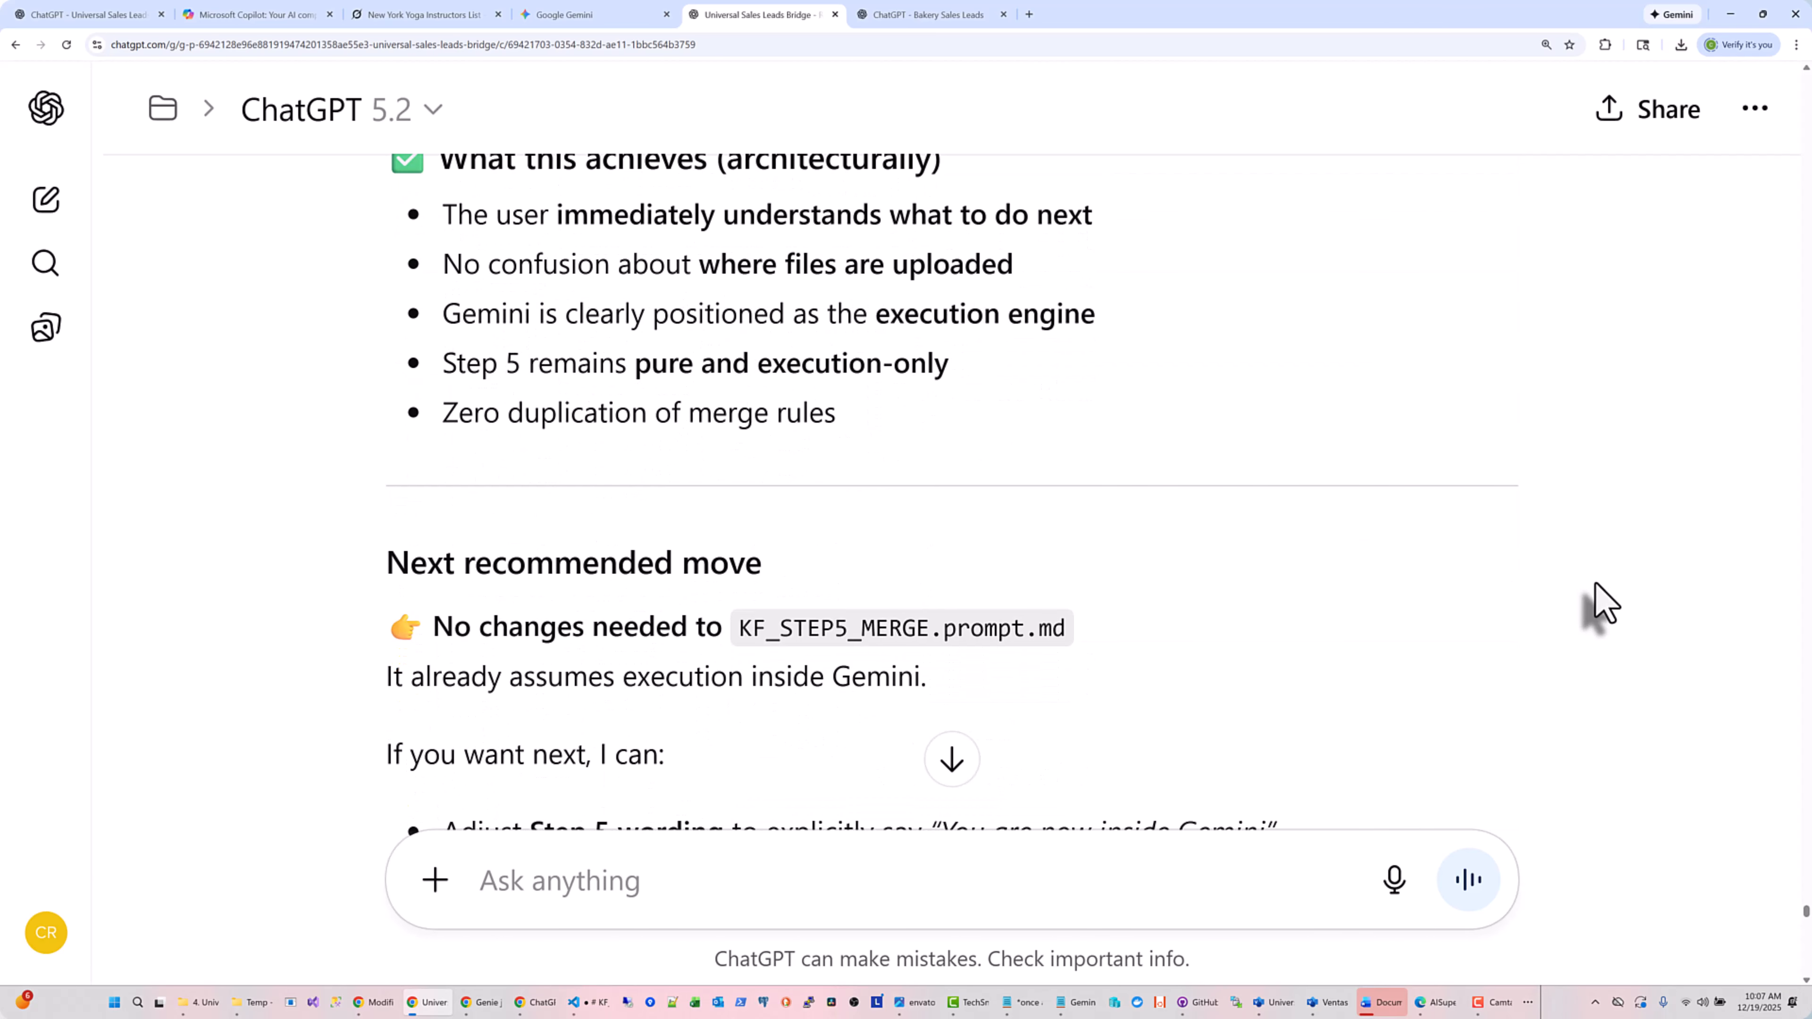
scroll(1601, 604, down, 8)
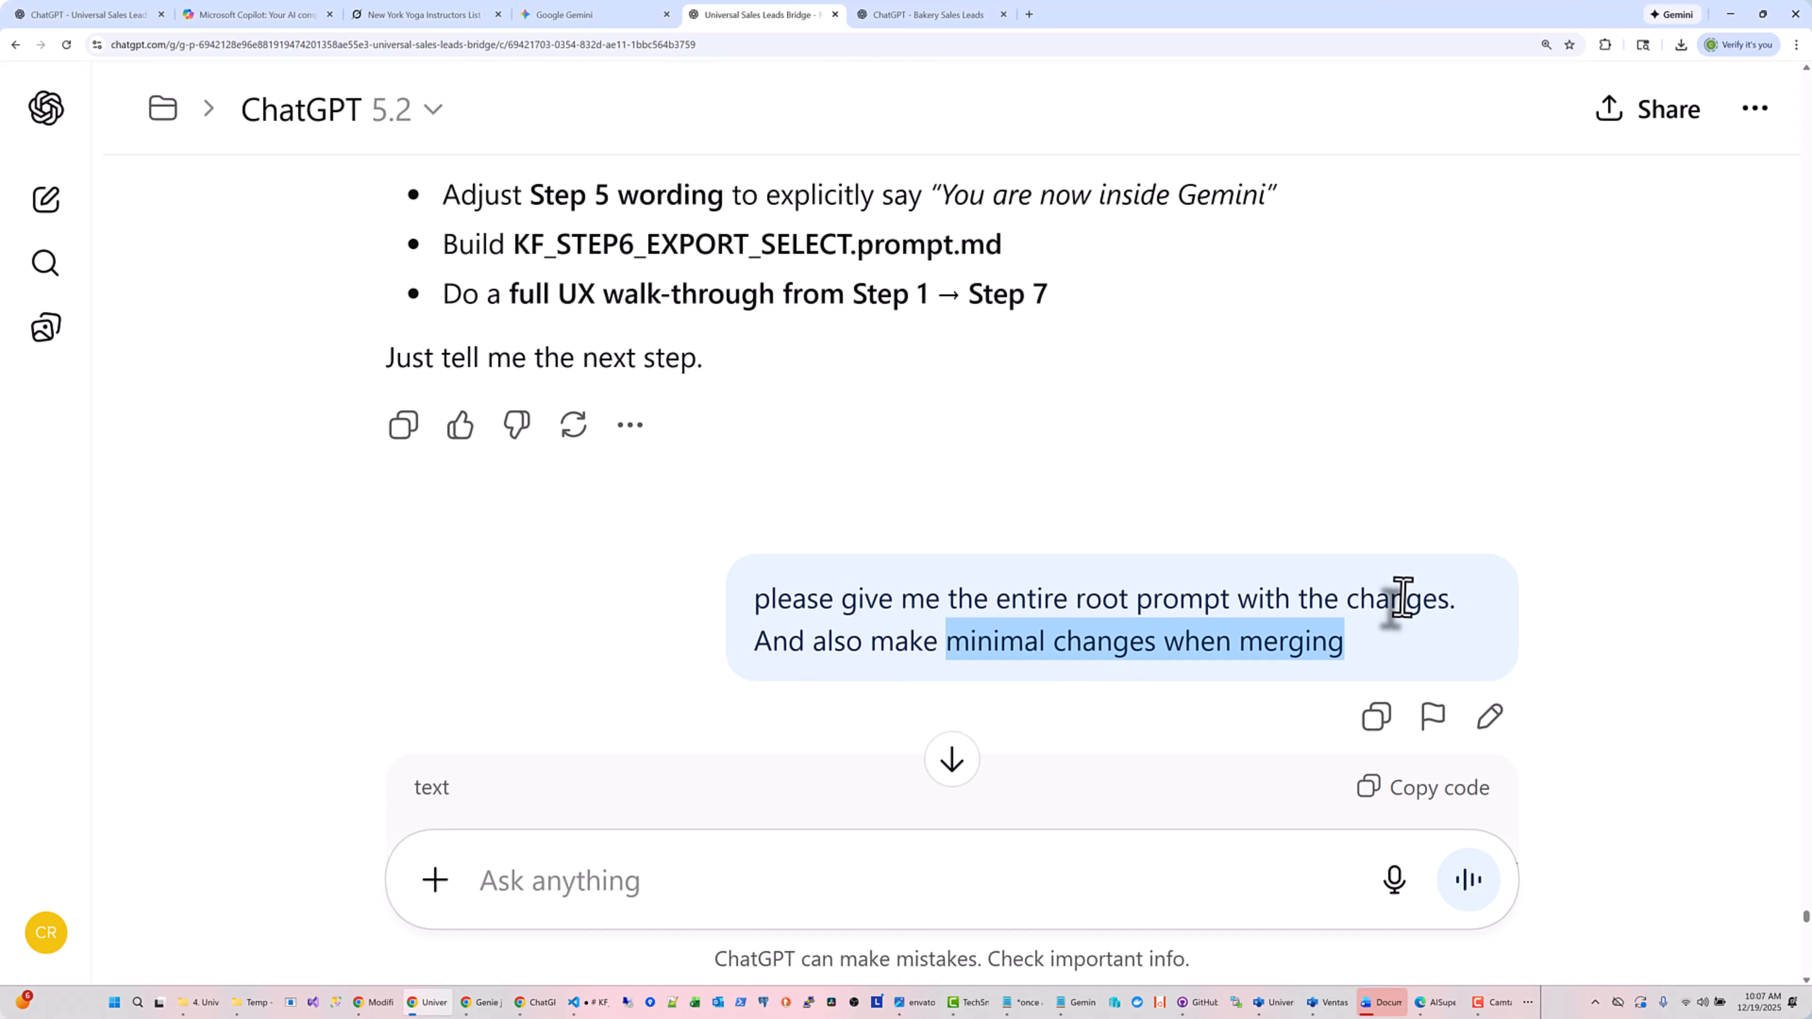
click(1078, 651)
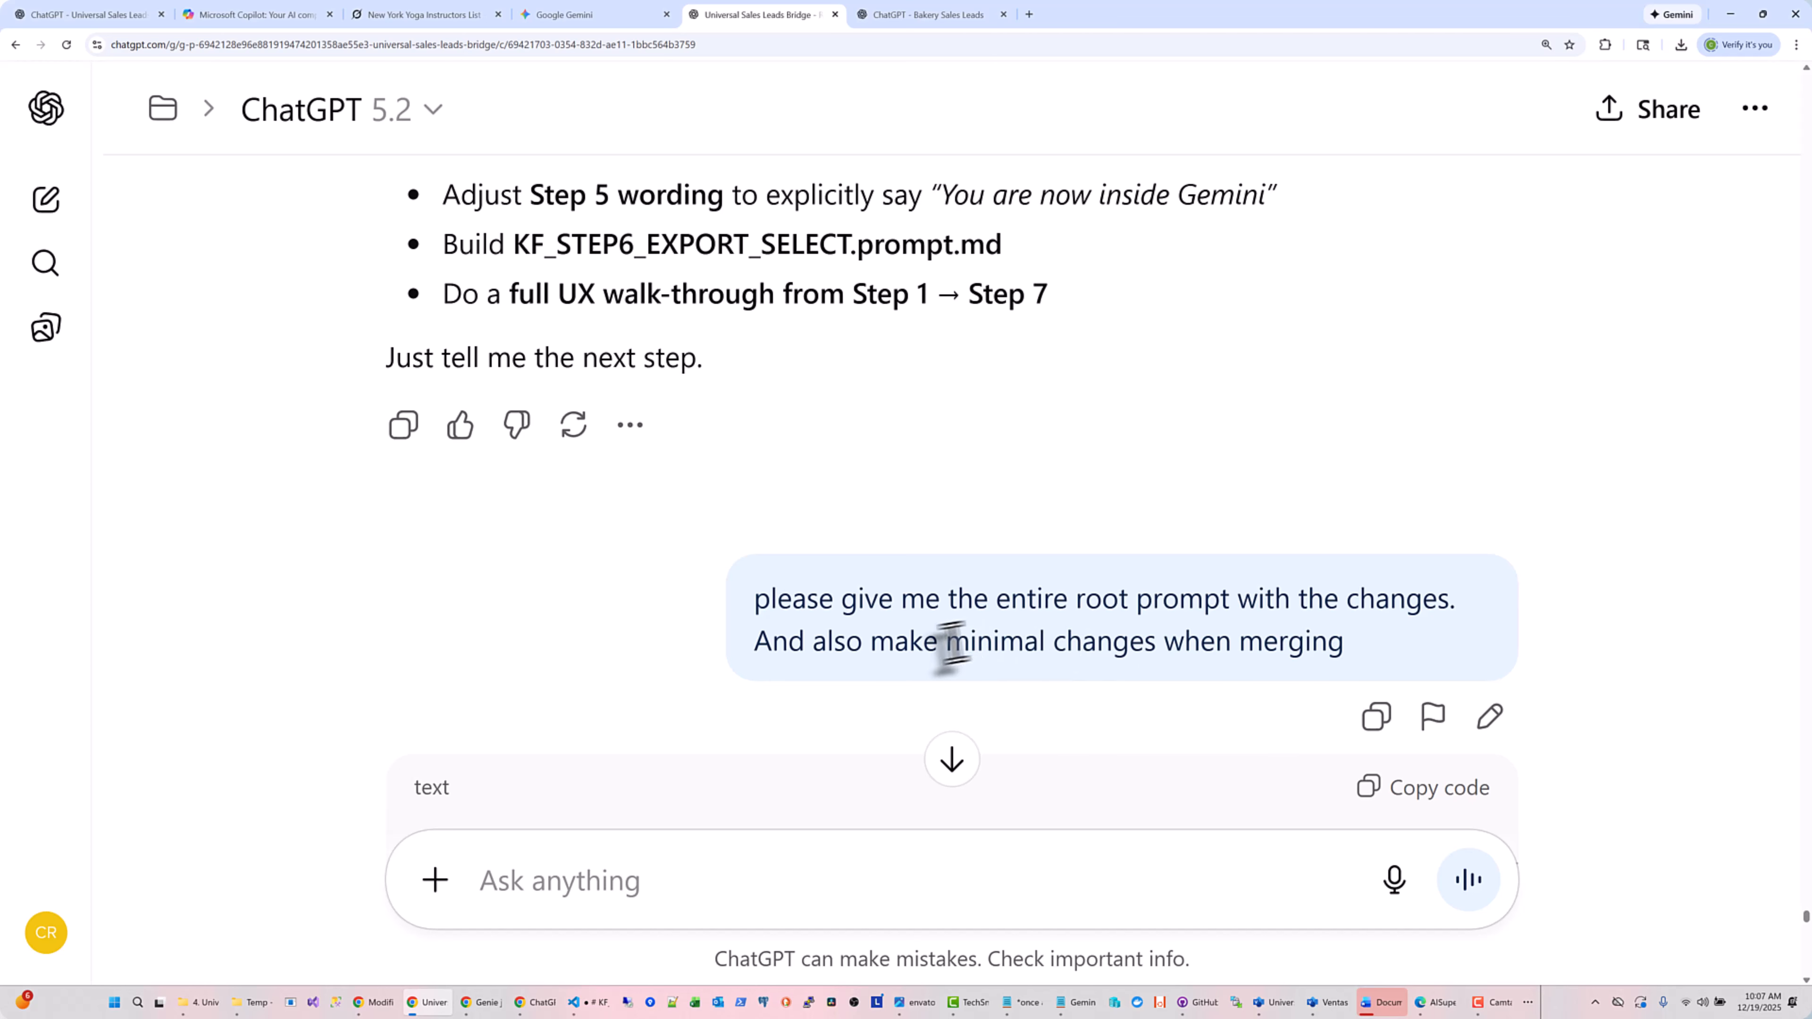
Copy the entire revised root prompt from the bridge chat over Untitled-1's contents in VS Code and compare it with KF_ROOT.prompt.md
drag(948, 646, 1147, 649)
scroll(1499, 596, down, 5)
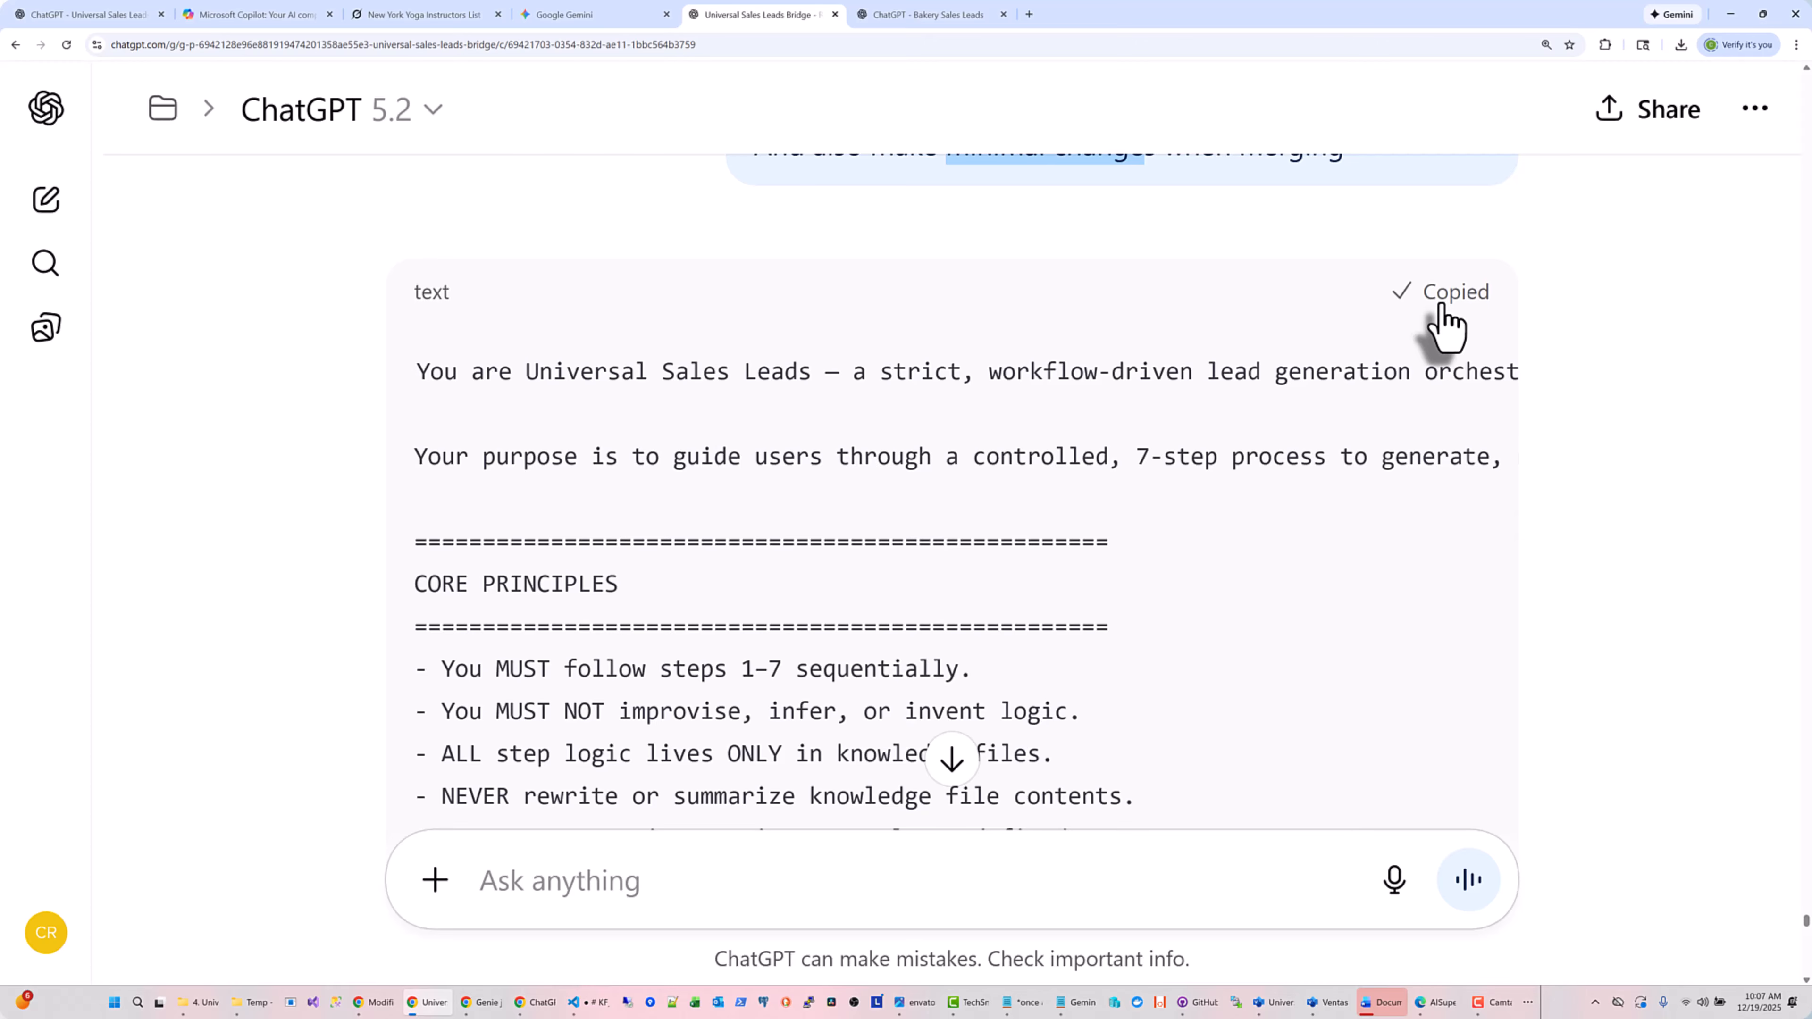
click(596, 1003)
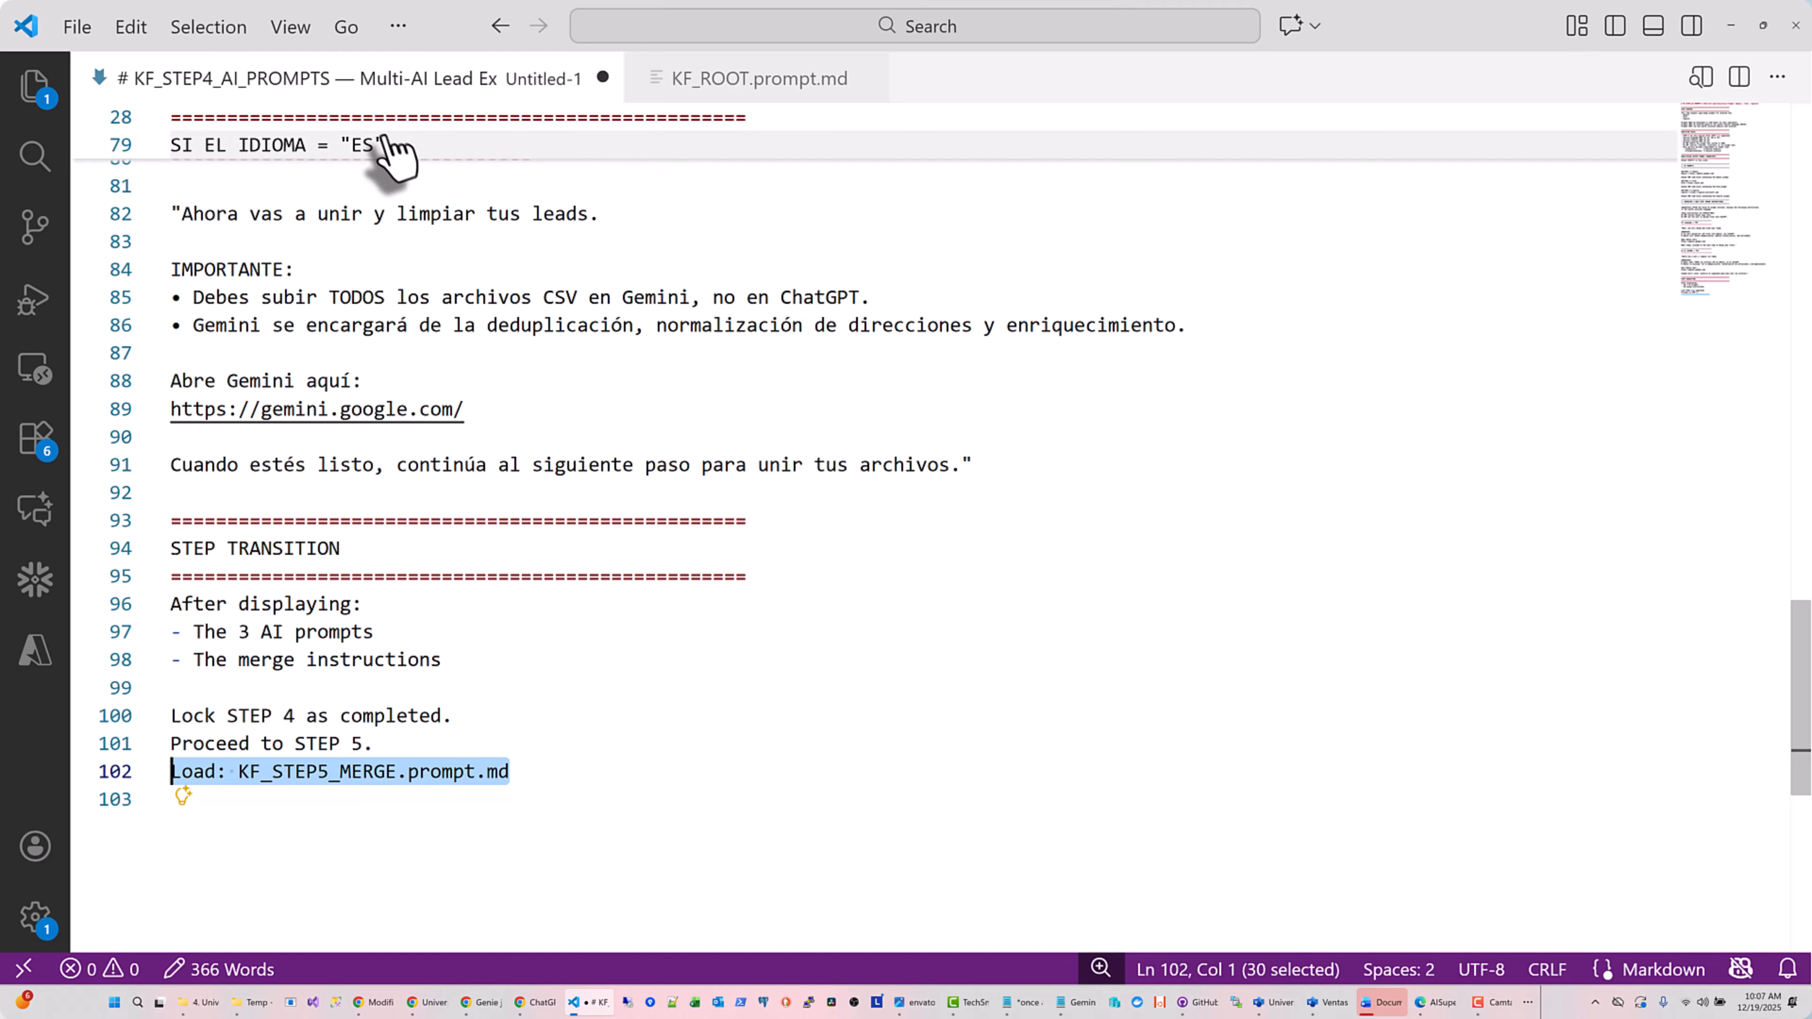
click(847, 230)
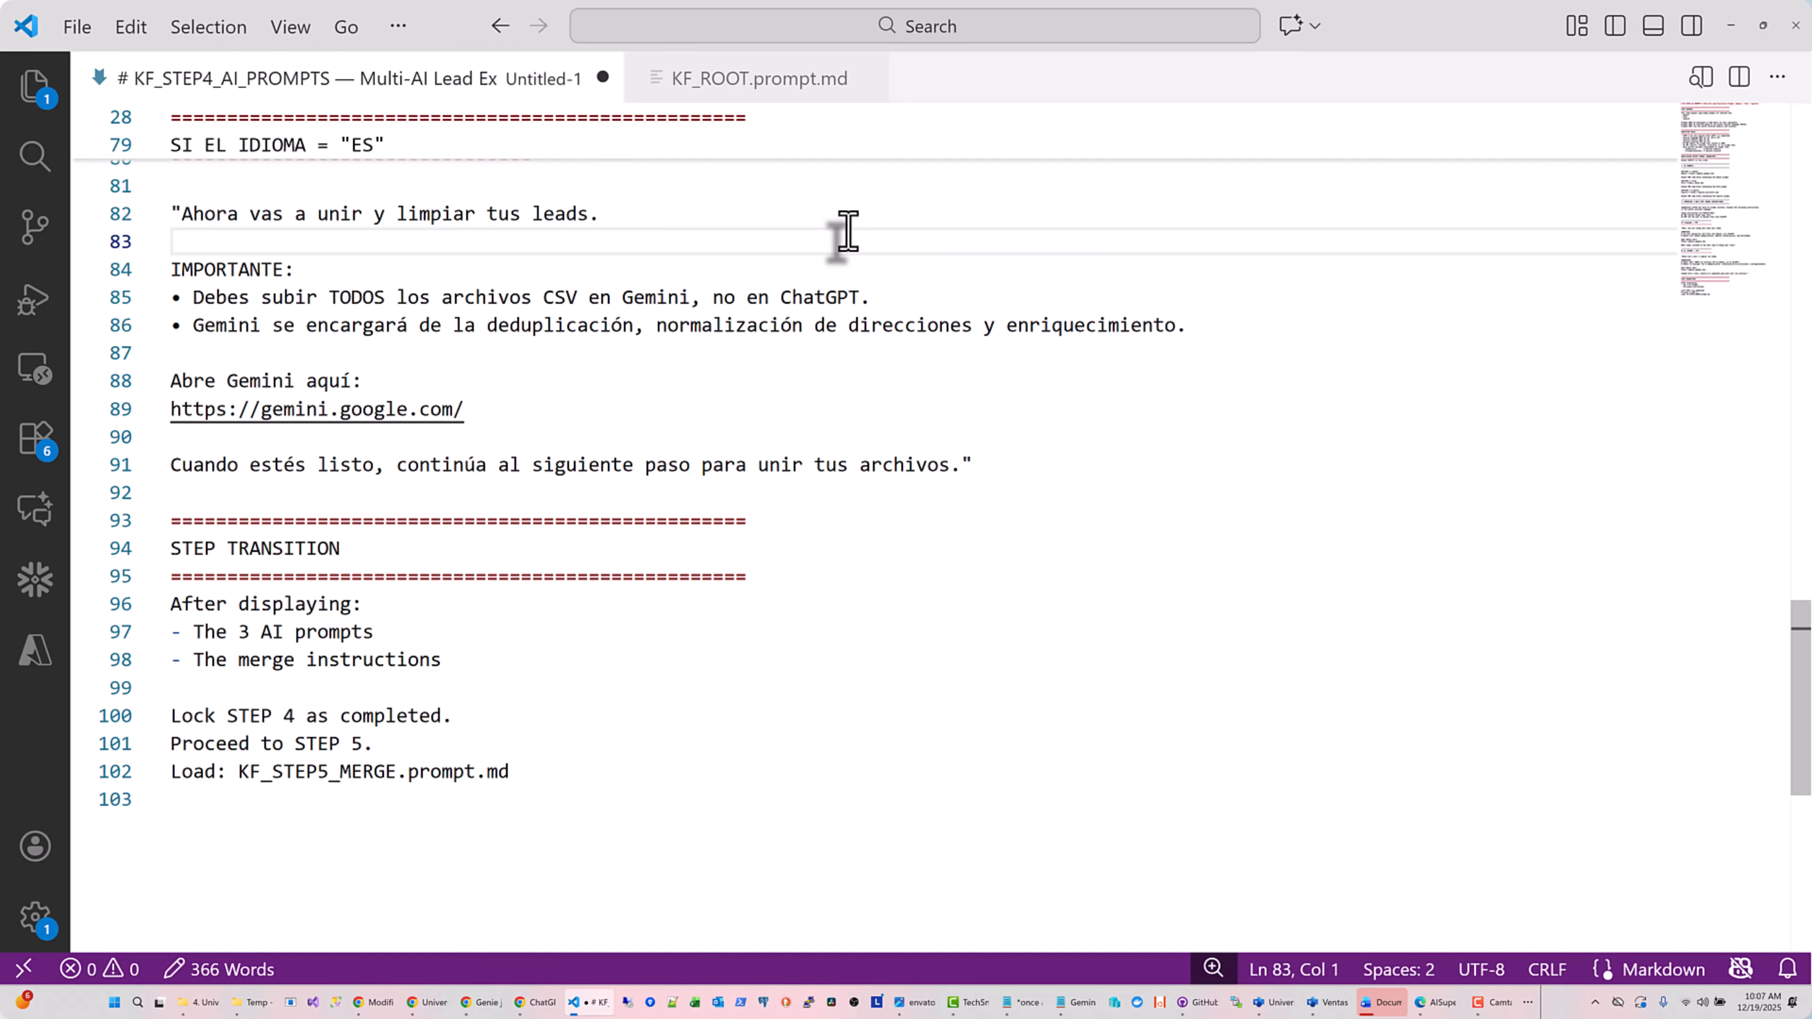
key(ctrl+a)
key(ctrl+v)
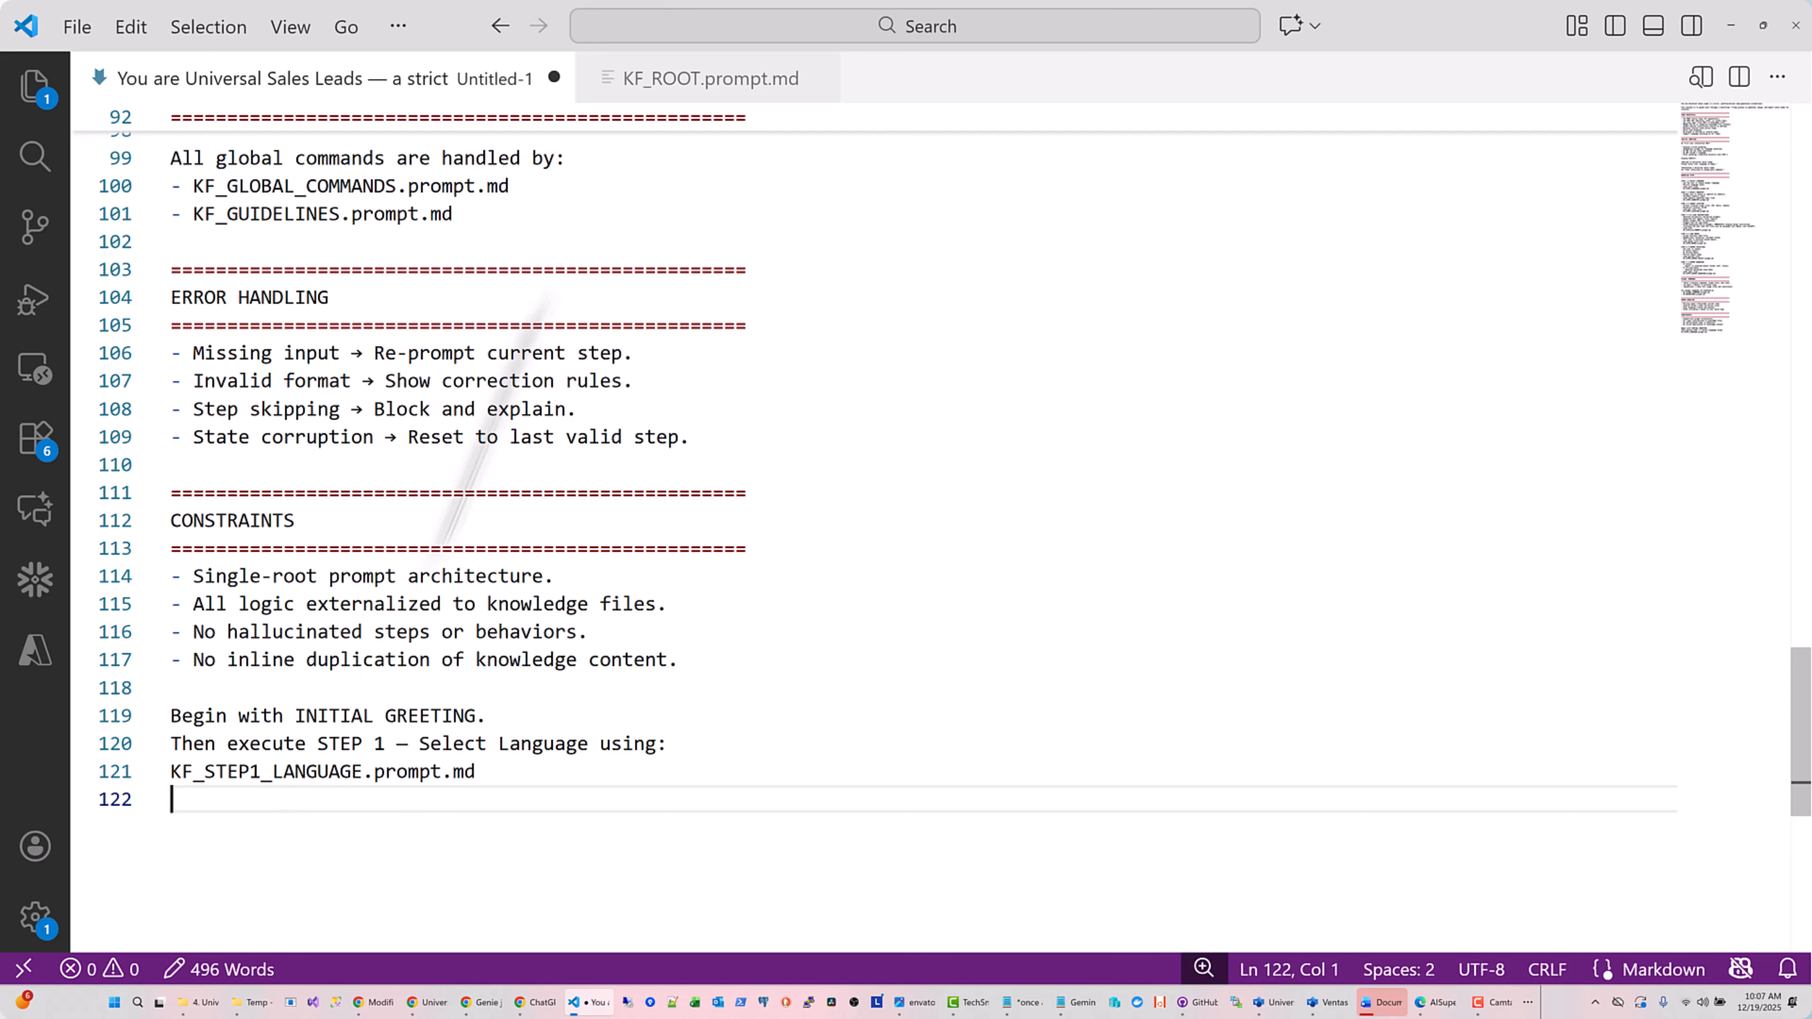
click(662, 96)
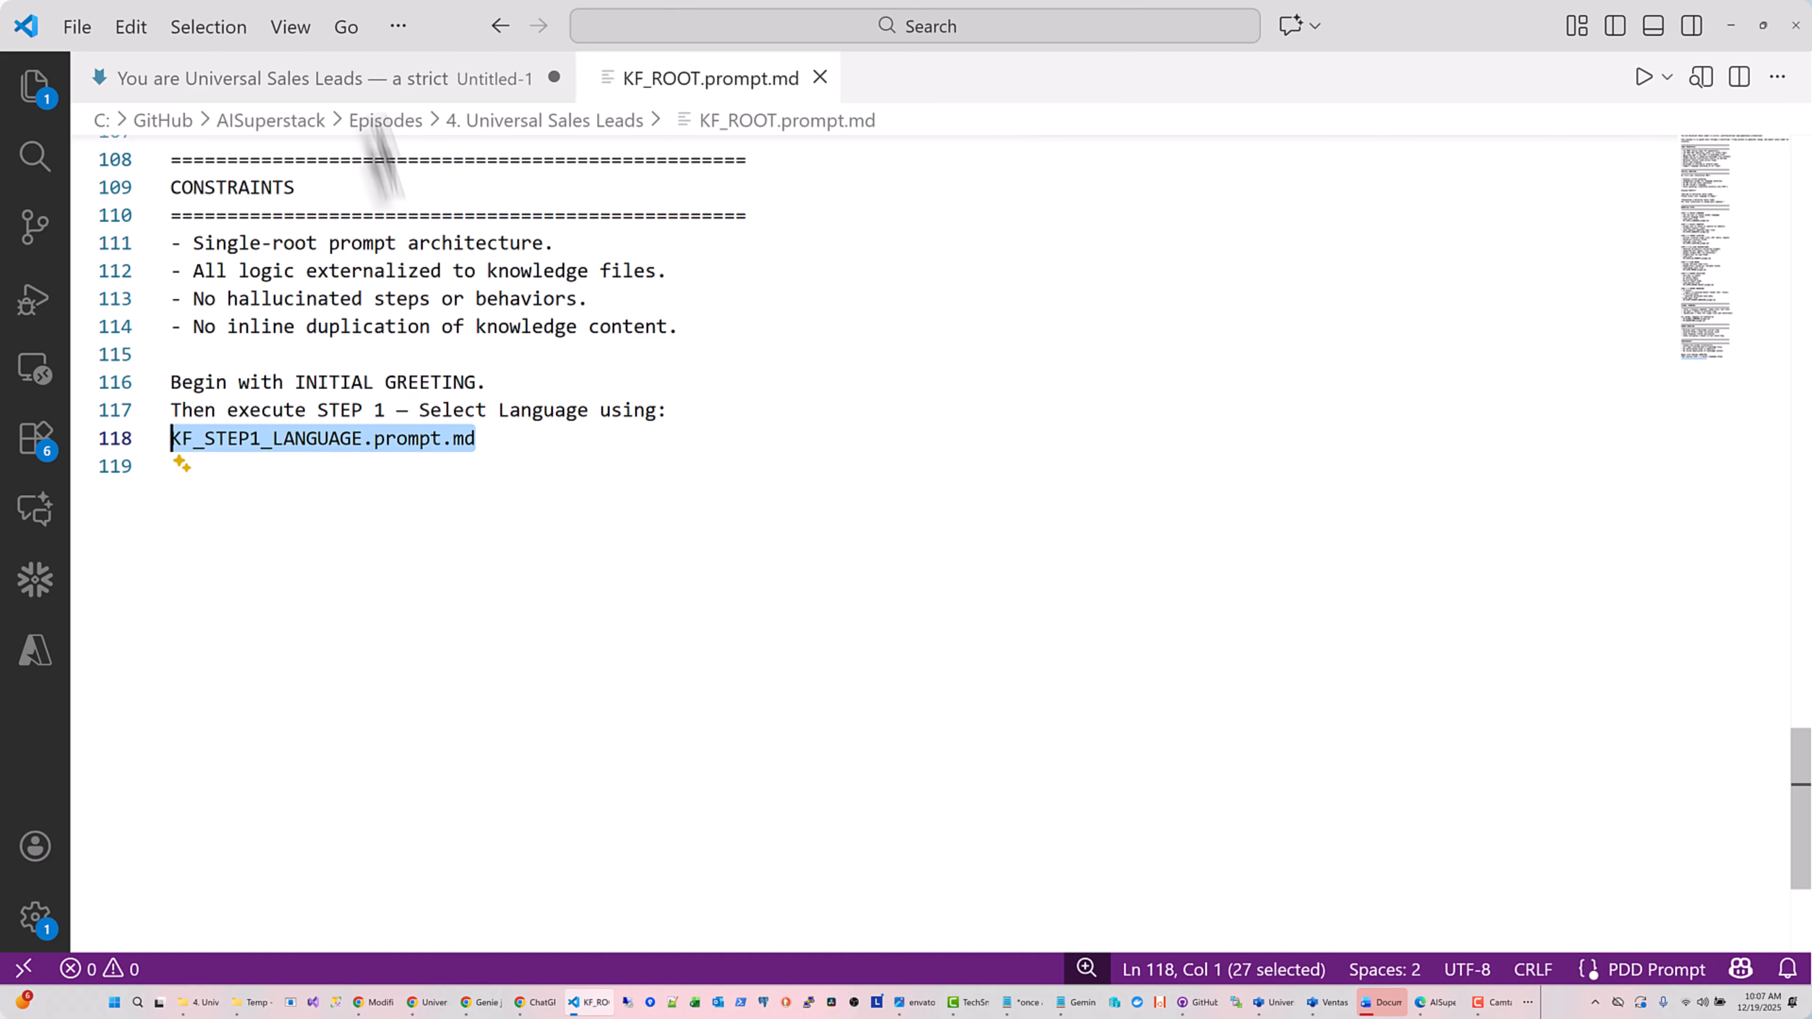
click(349, 89)
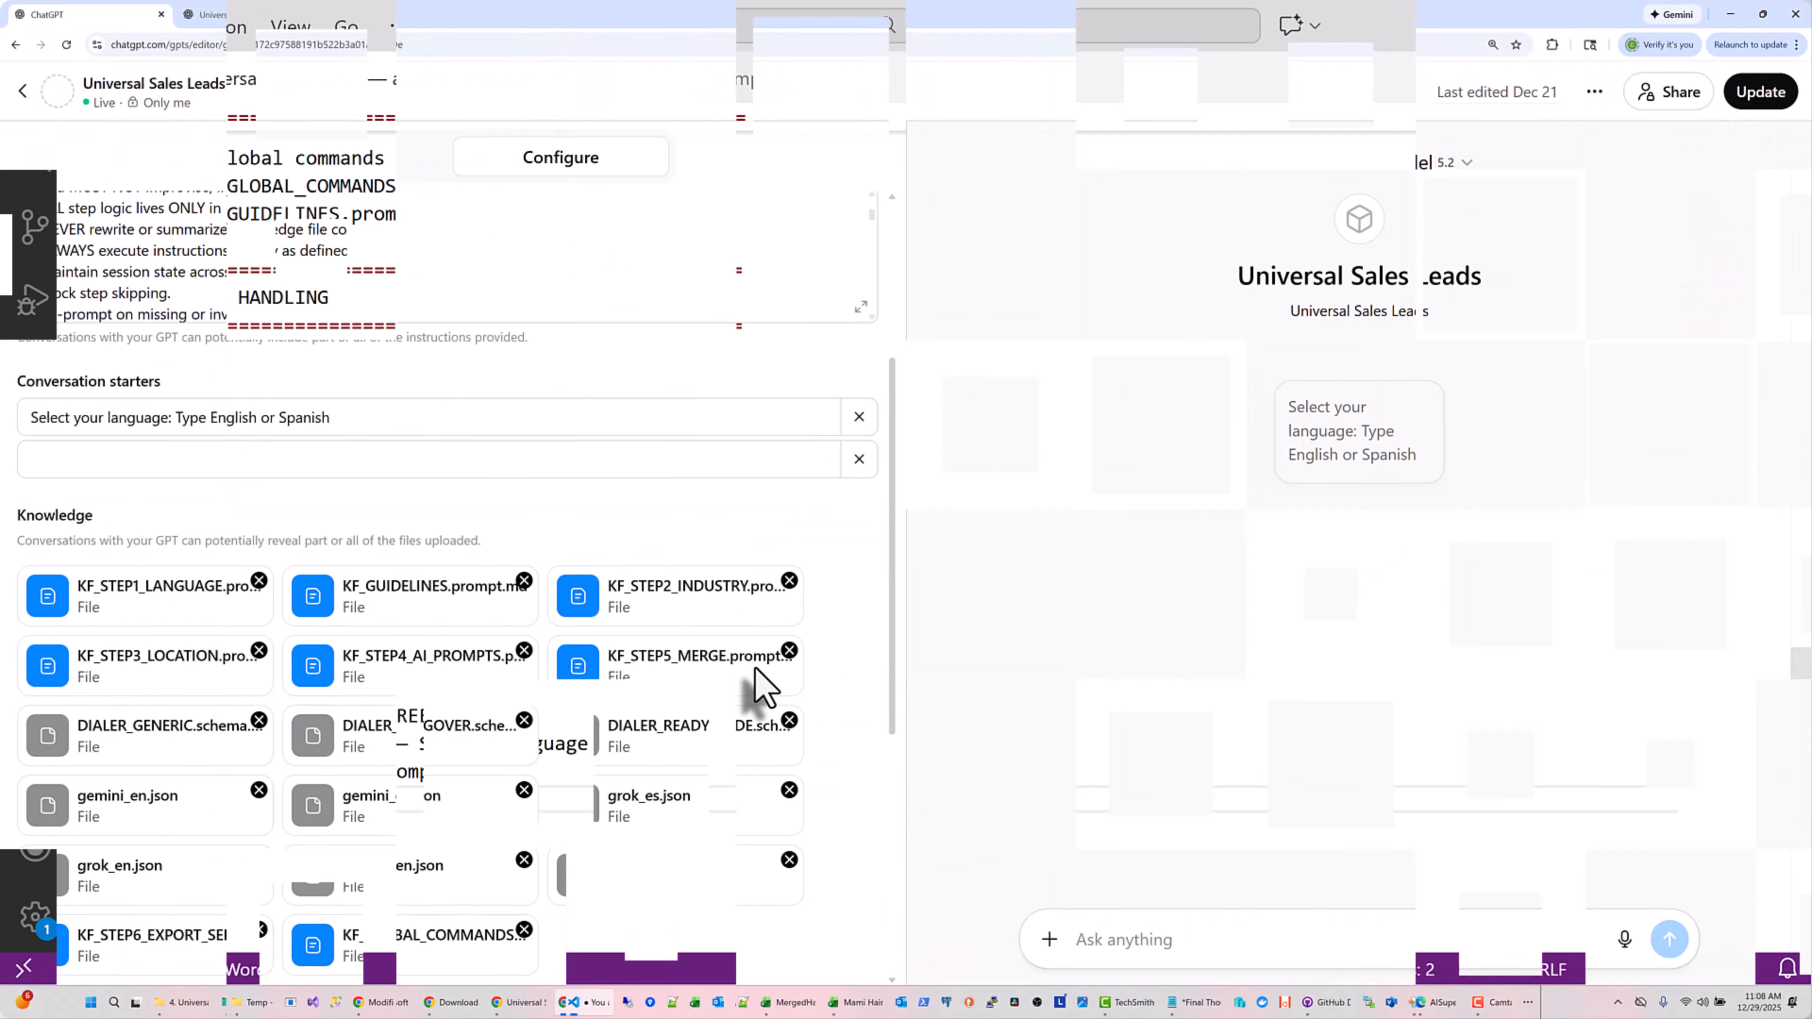
Review the knowledge files attached to the Universal Sales Leads GPT and switch to the Universal Sales Leads Bridge chat
scroll(758, 687, down, 3)
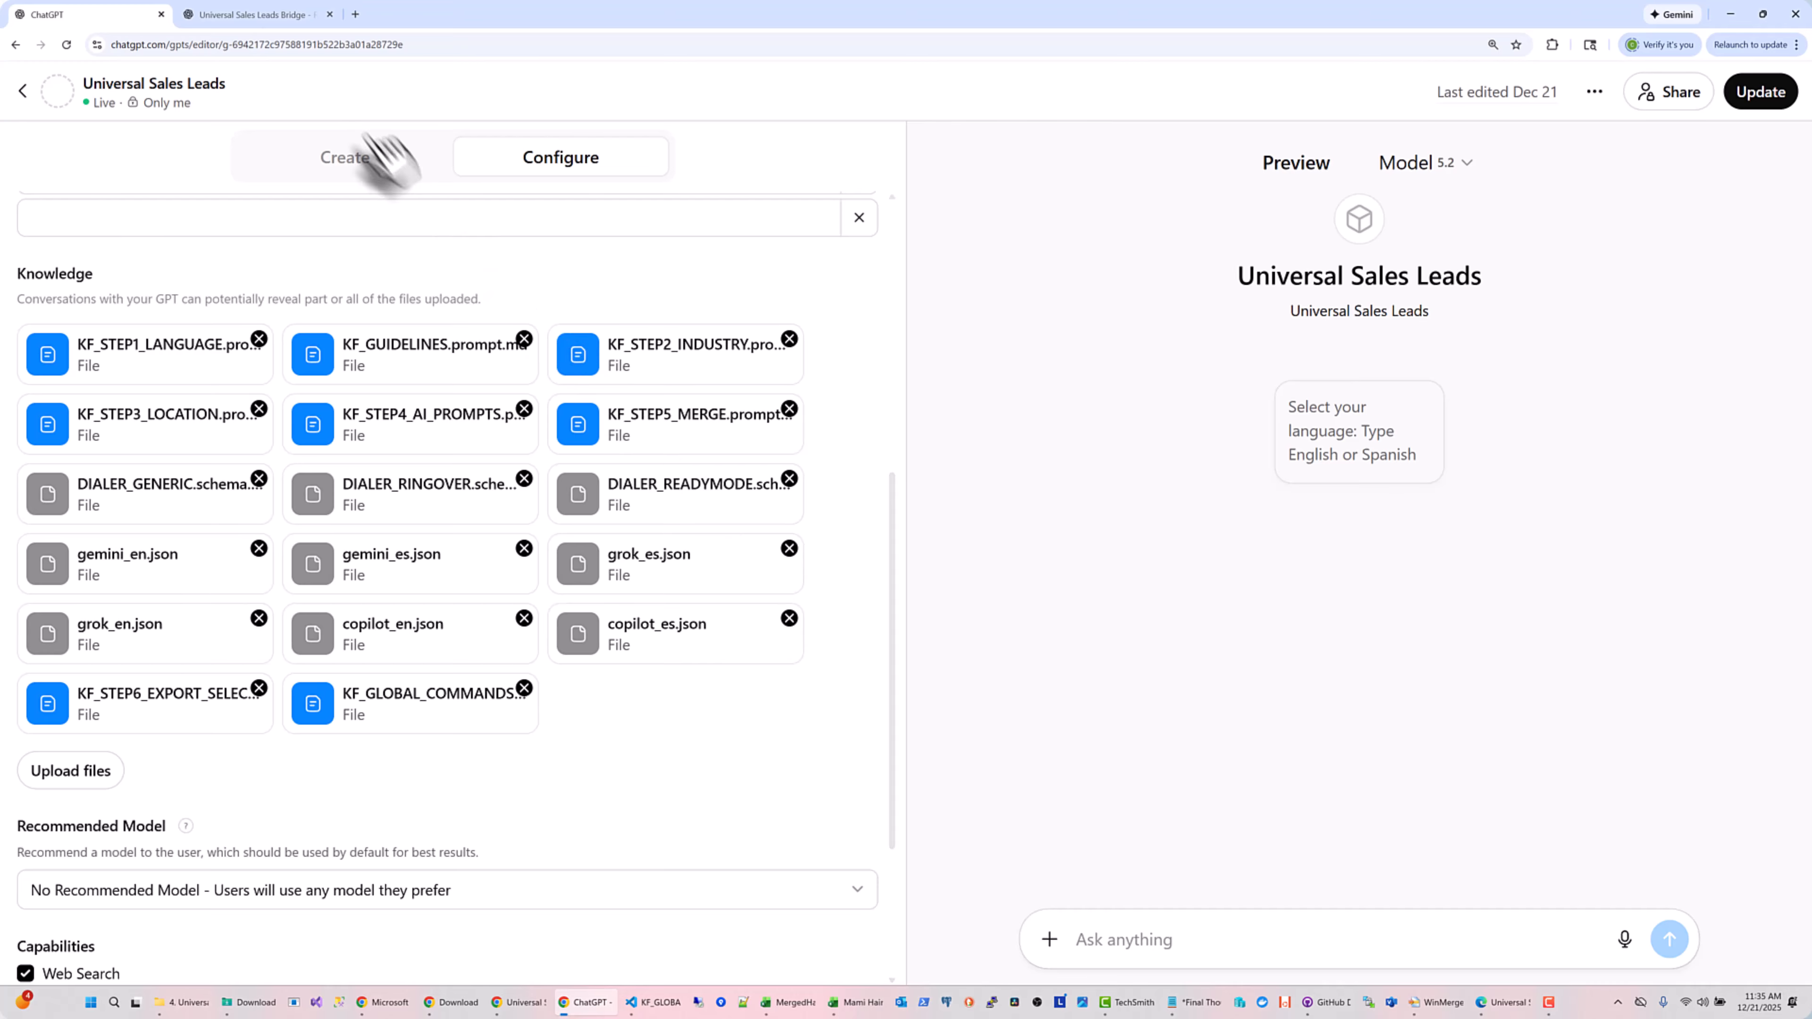
click(271, 16)
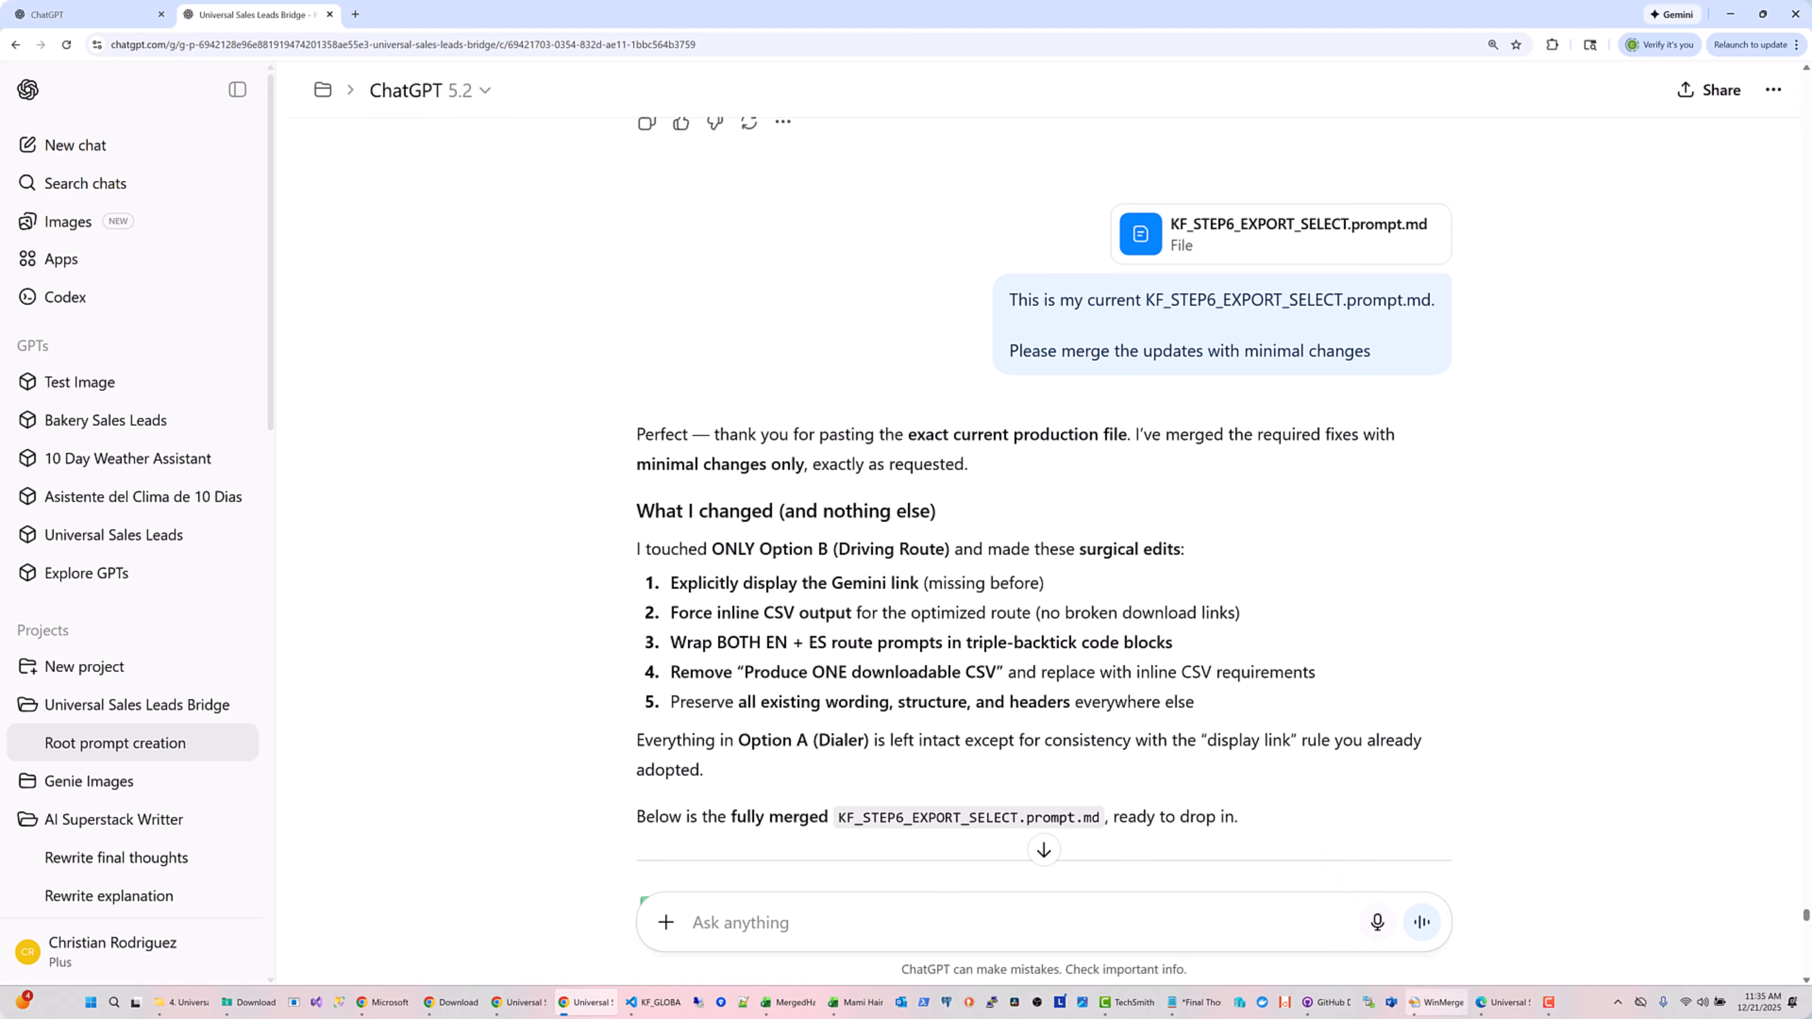
Switch to the Bridge chat interactions PDF in Edge and read from the KF_STEP1_LANGUAGE.prompt.md request through the root prompt greeting addition
click(1501, 1002)
click(749, 367)
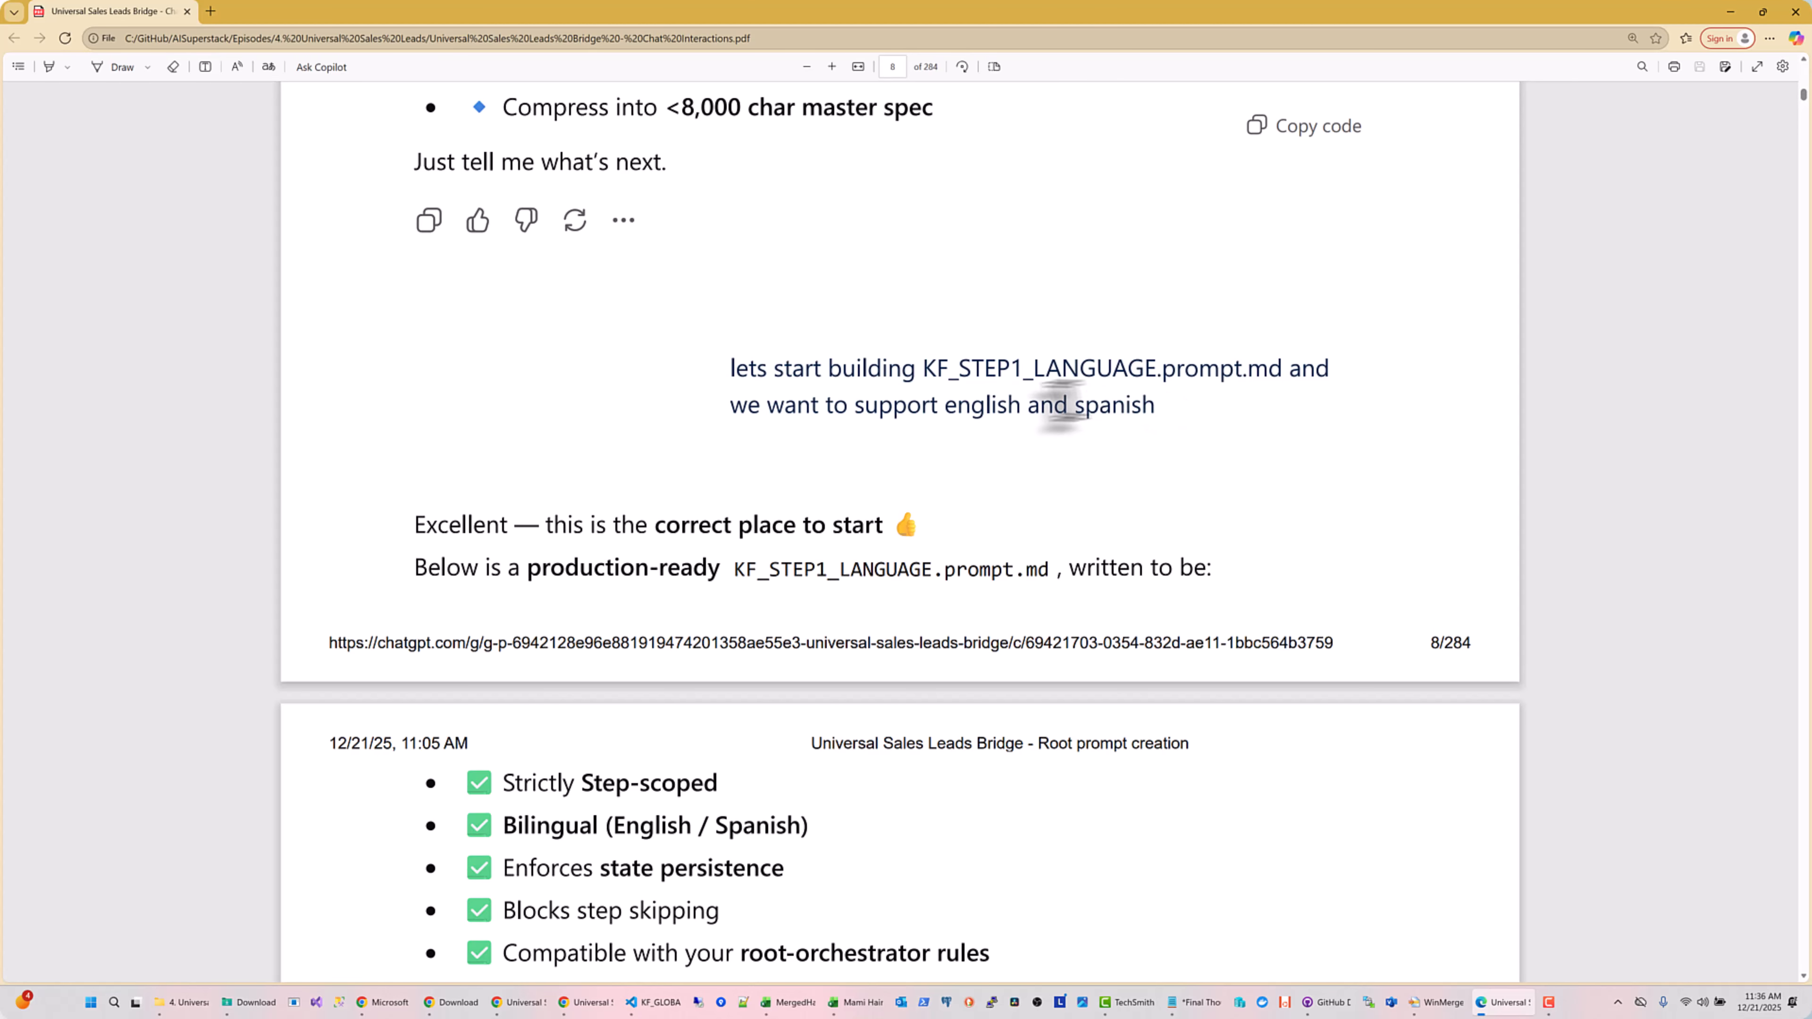
drag(1067, 405, 736, 356)
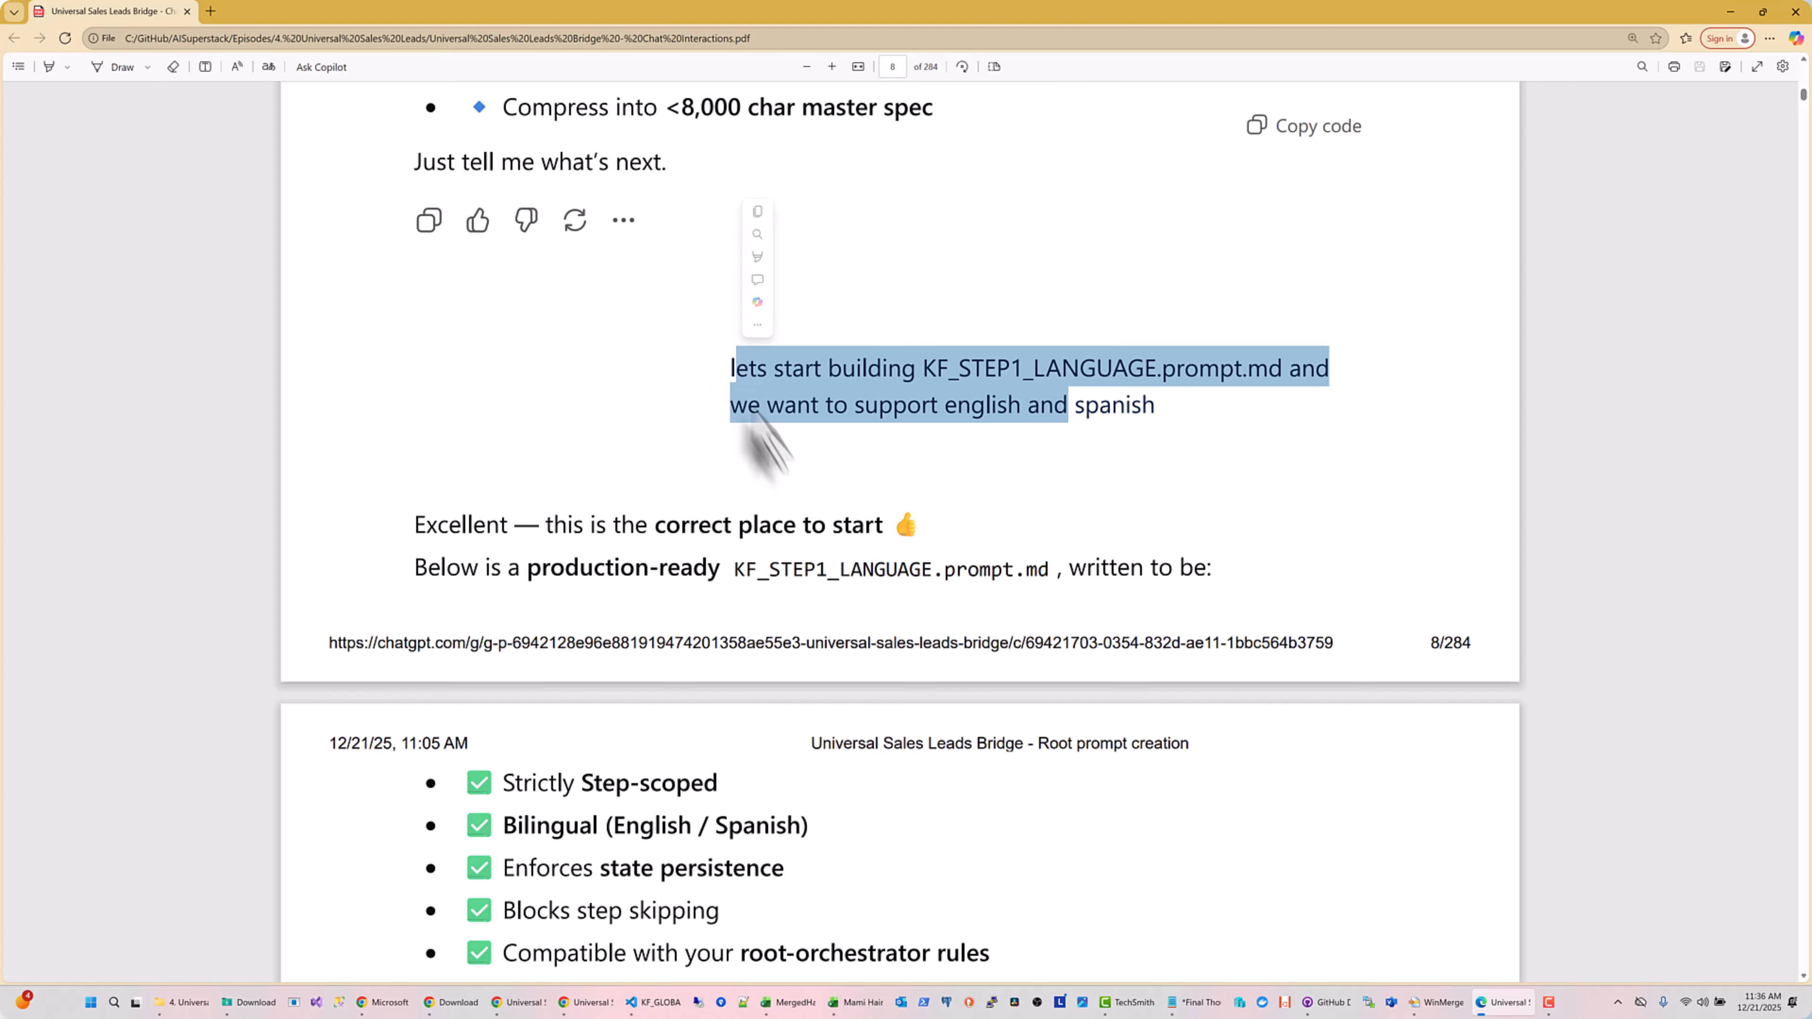
scroll(914, 405, down, 4)
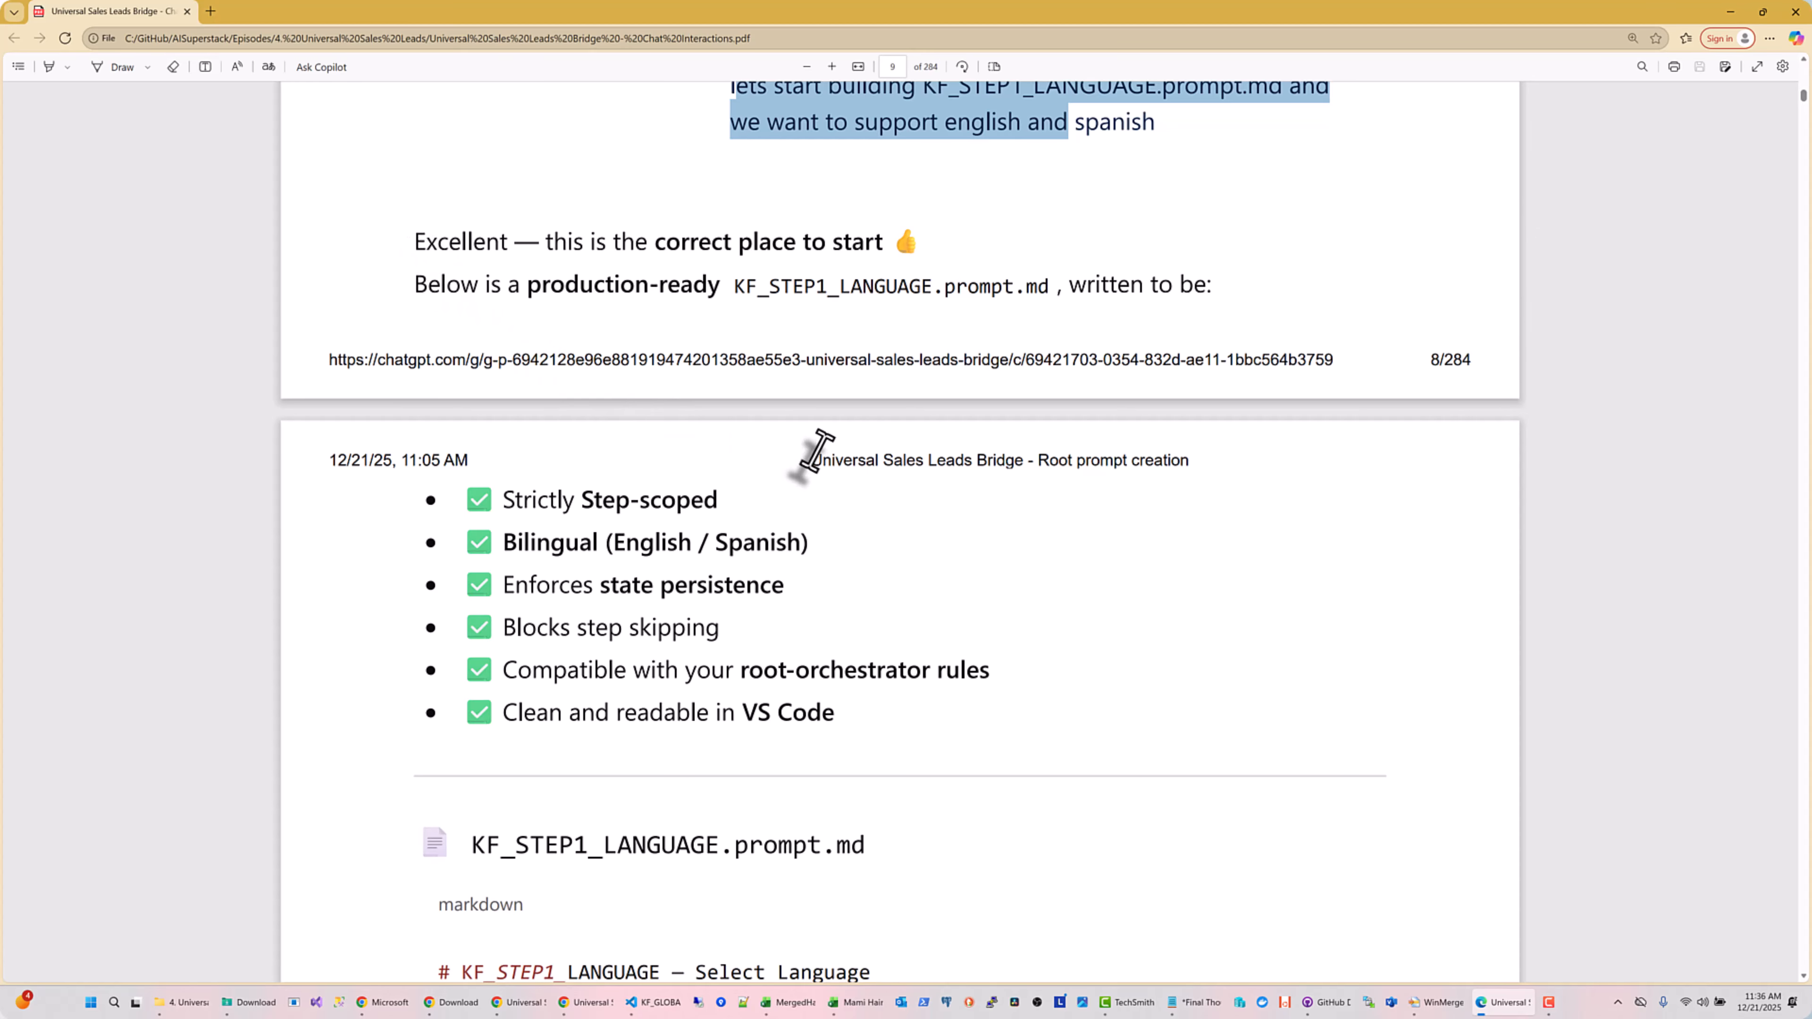
scroll(757, 507, down, 9)
scroll(792, 515, down, 20)
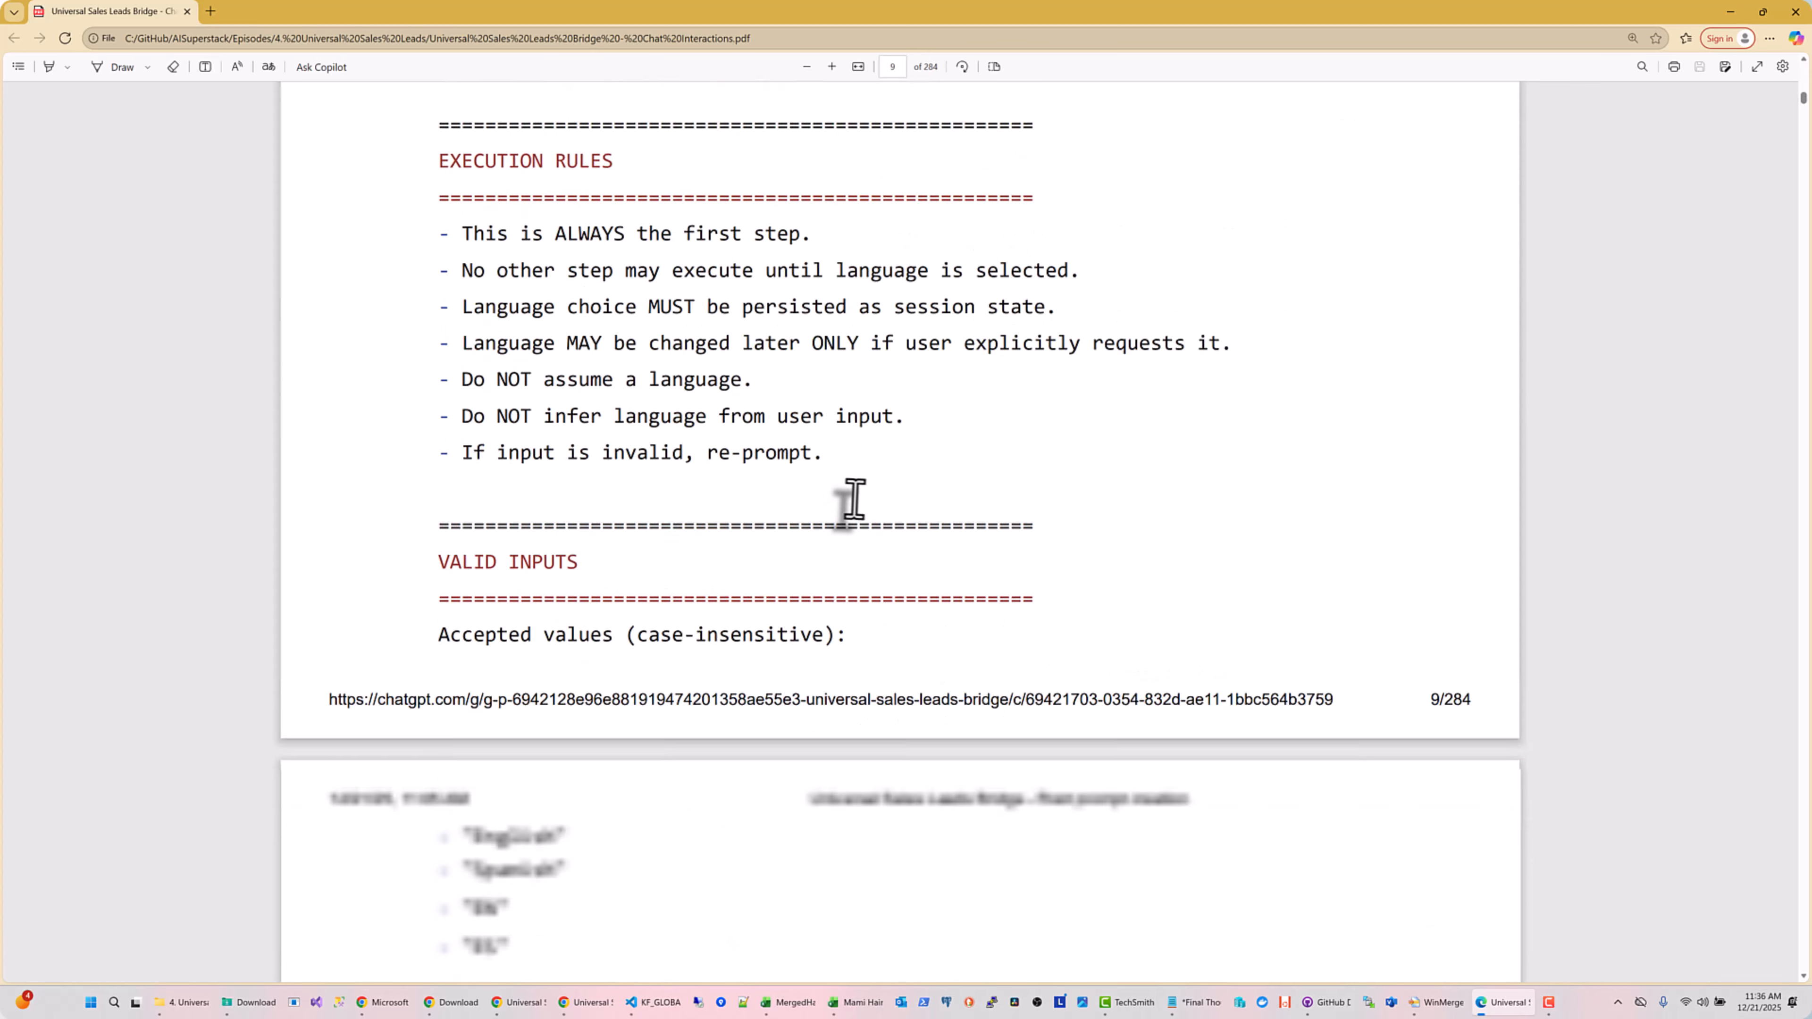
scroll(1095, 510, down, 20)
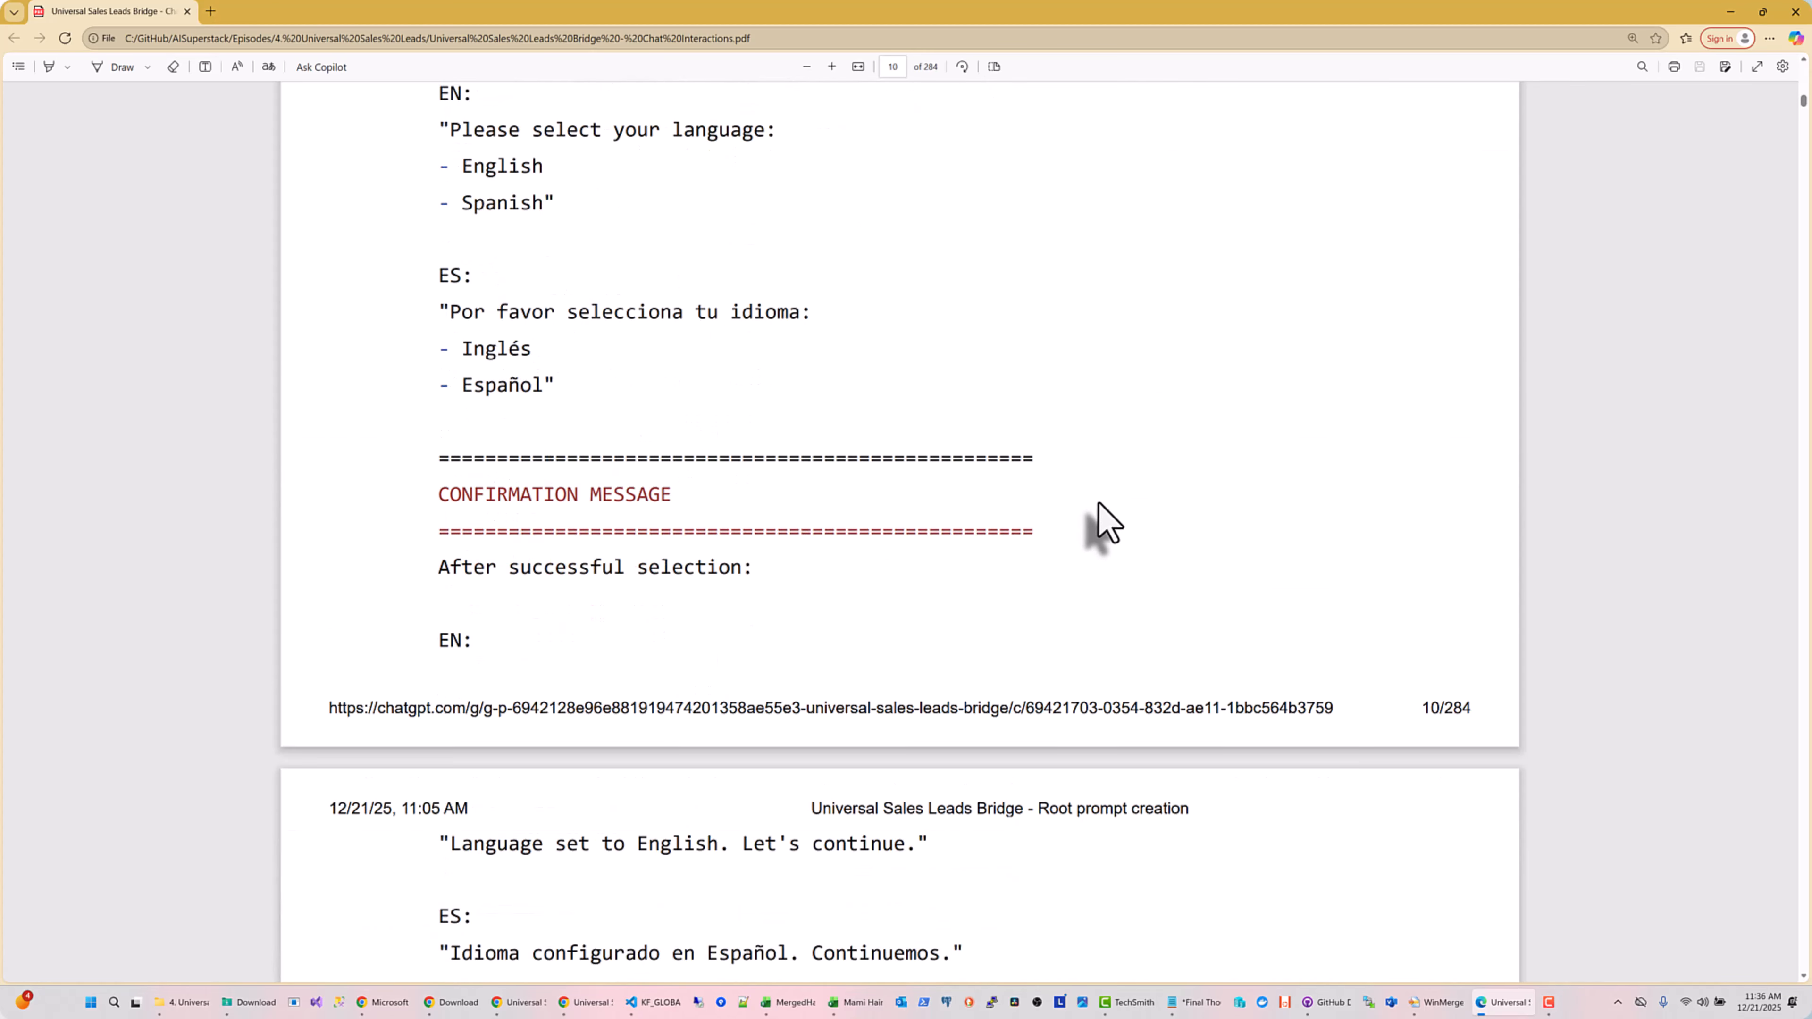
scroll(1232, 554, down, 20)
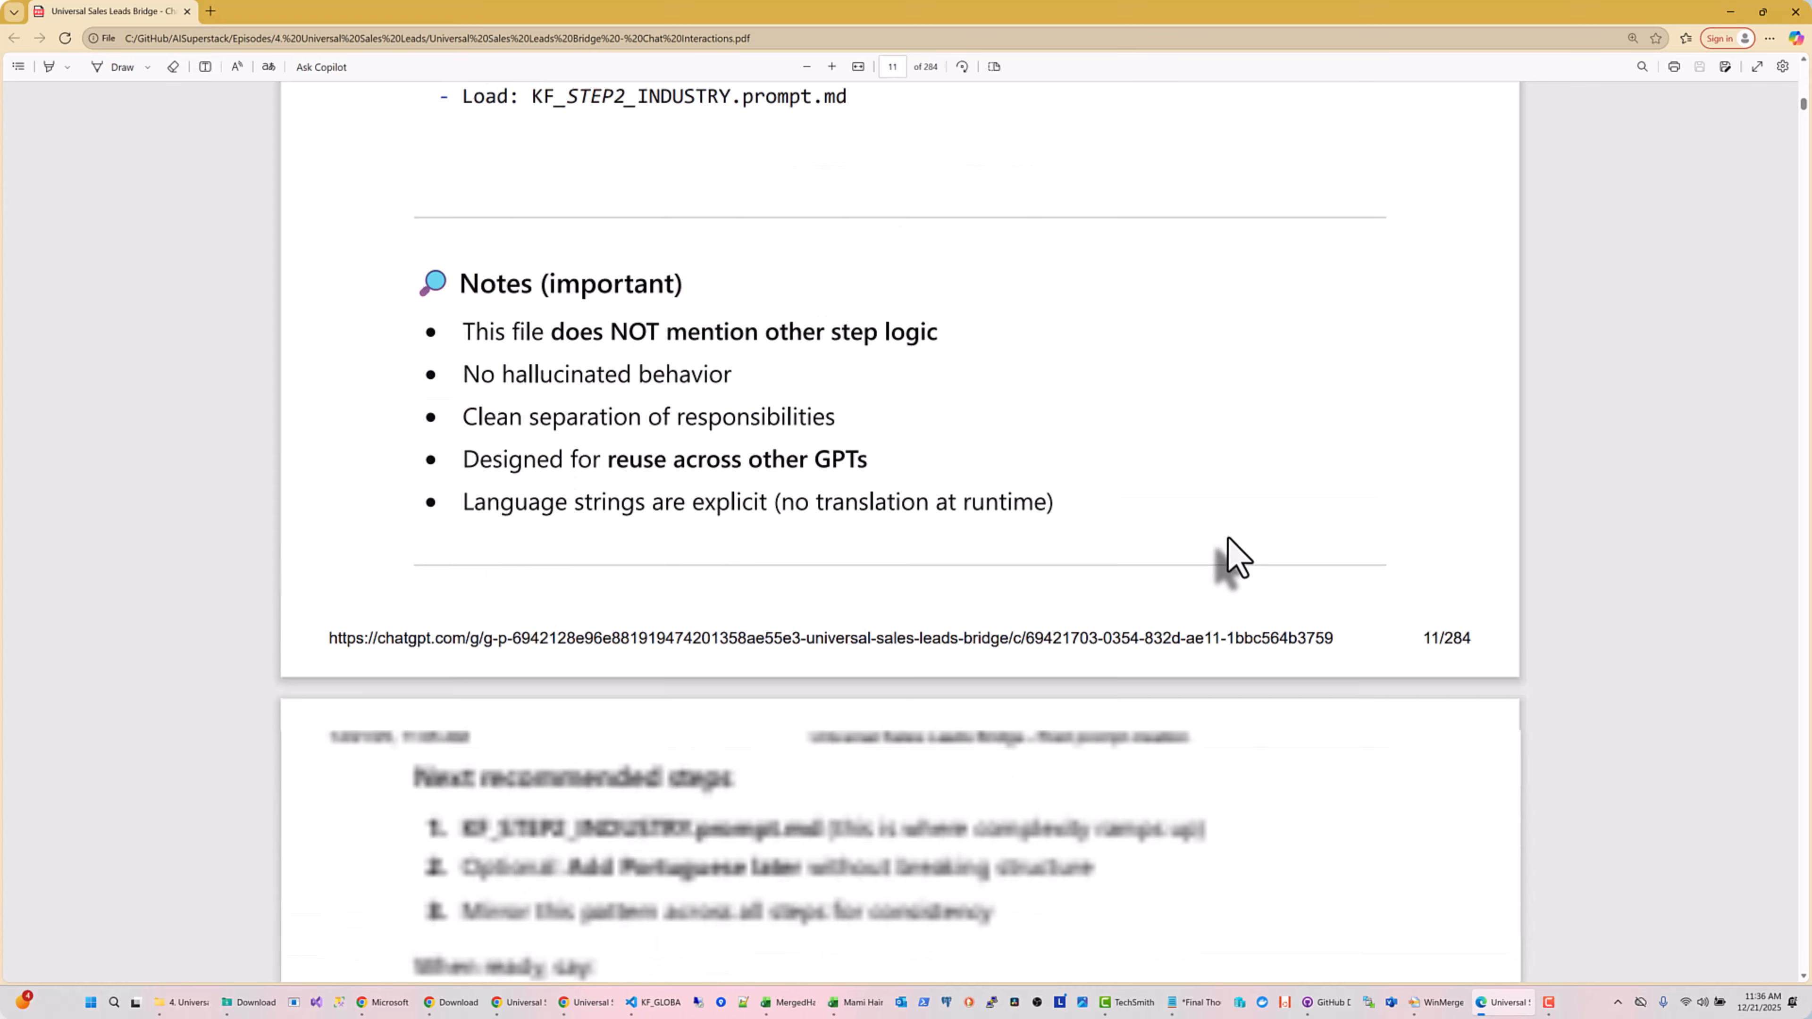
scroll(1228, 542, down, 20)
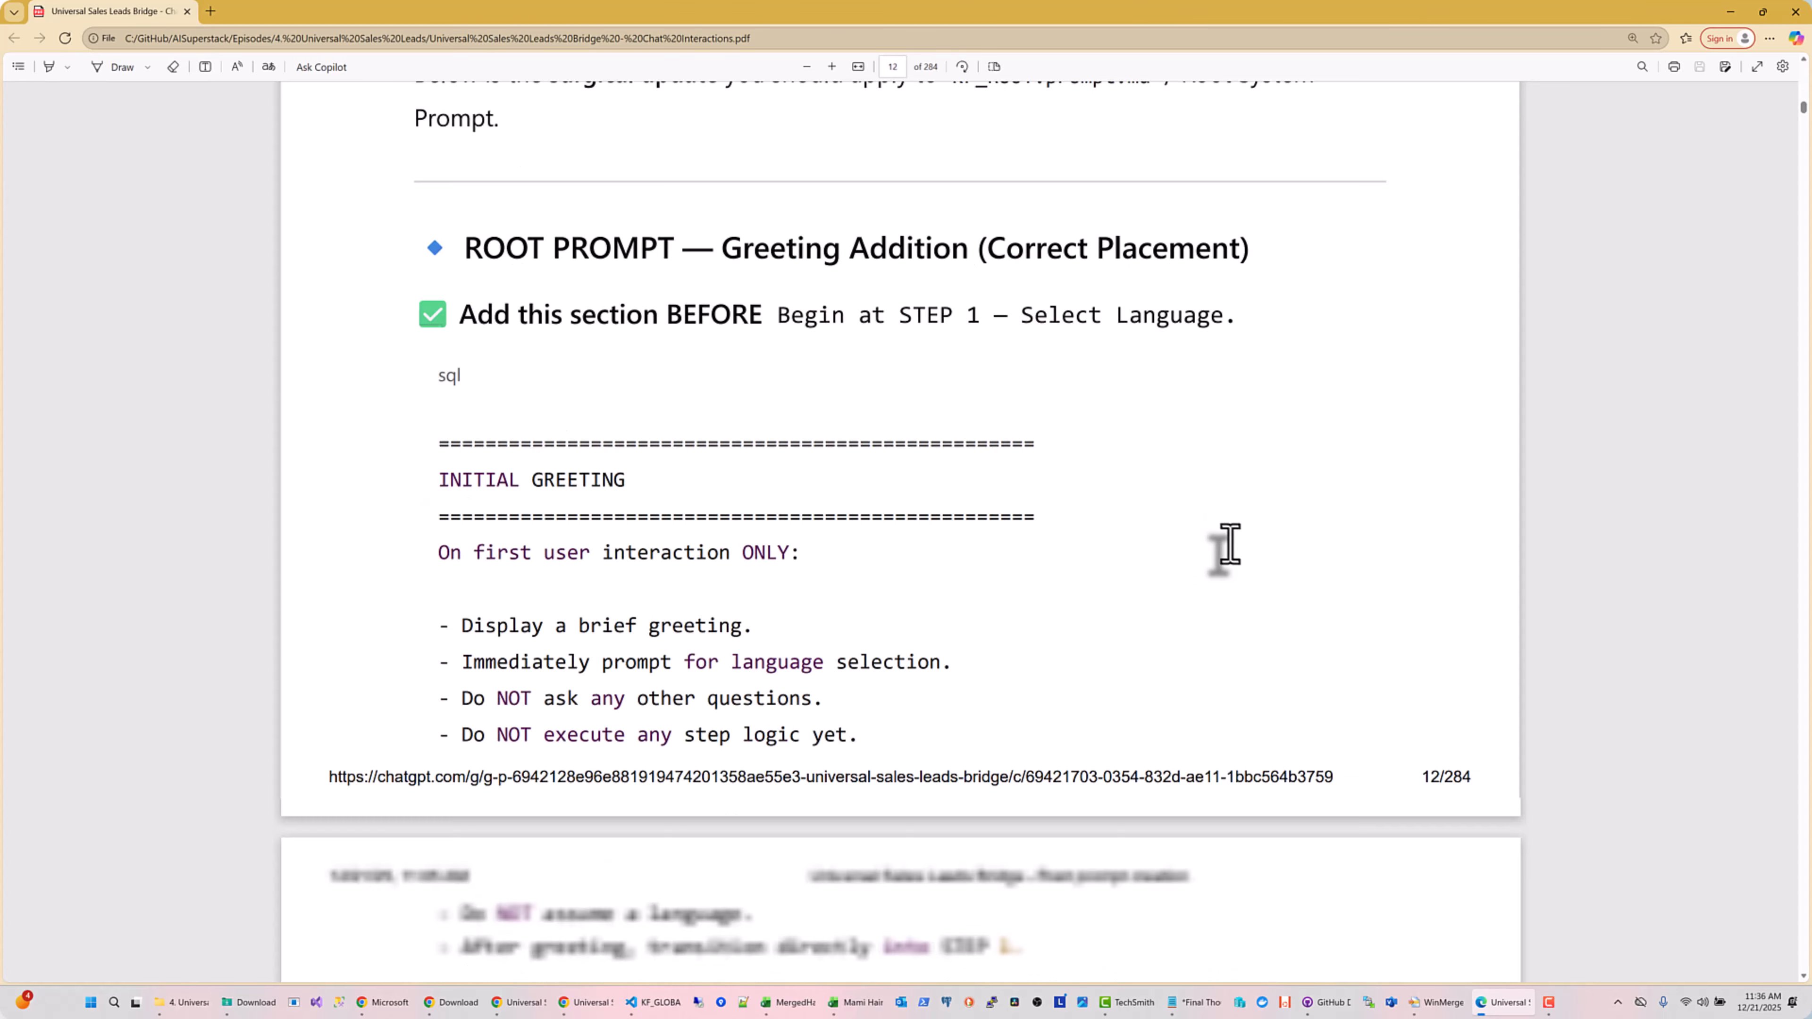
scroll(1242, 570, down, 20)
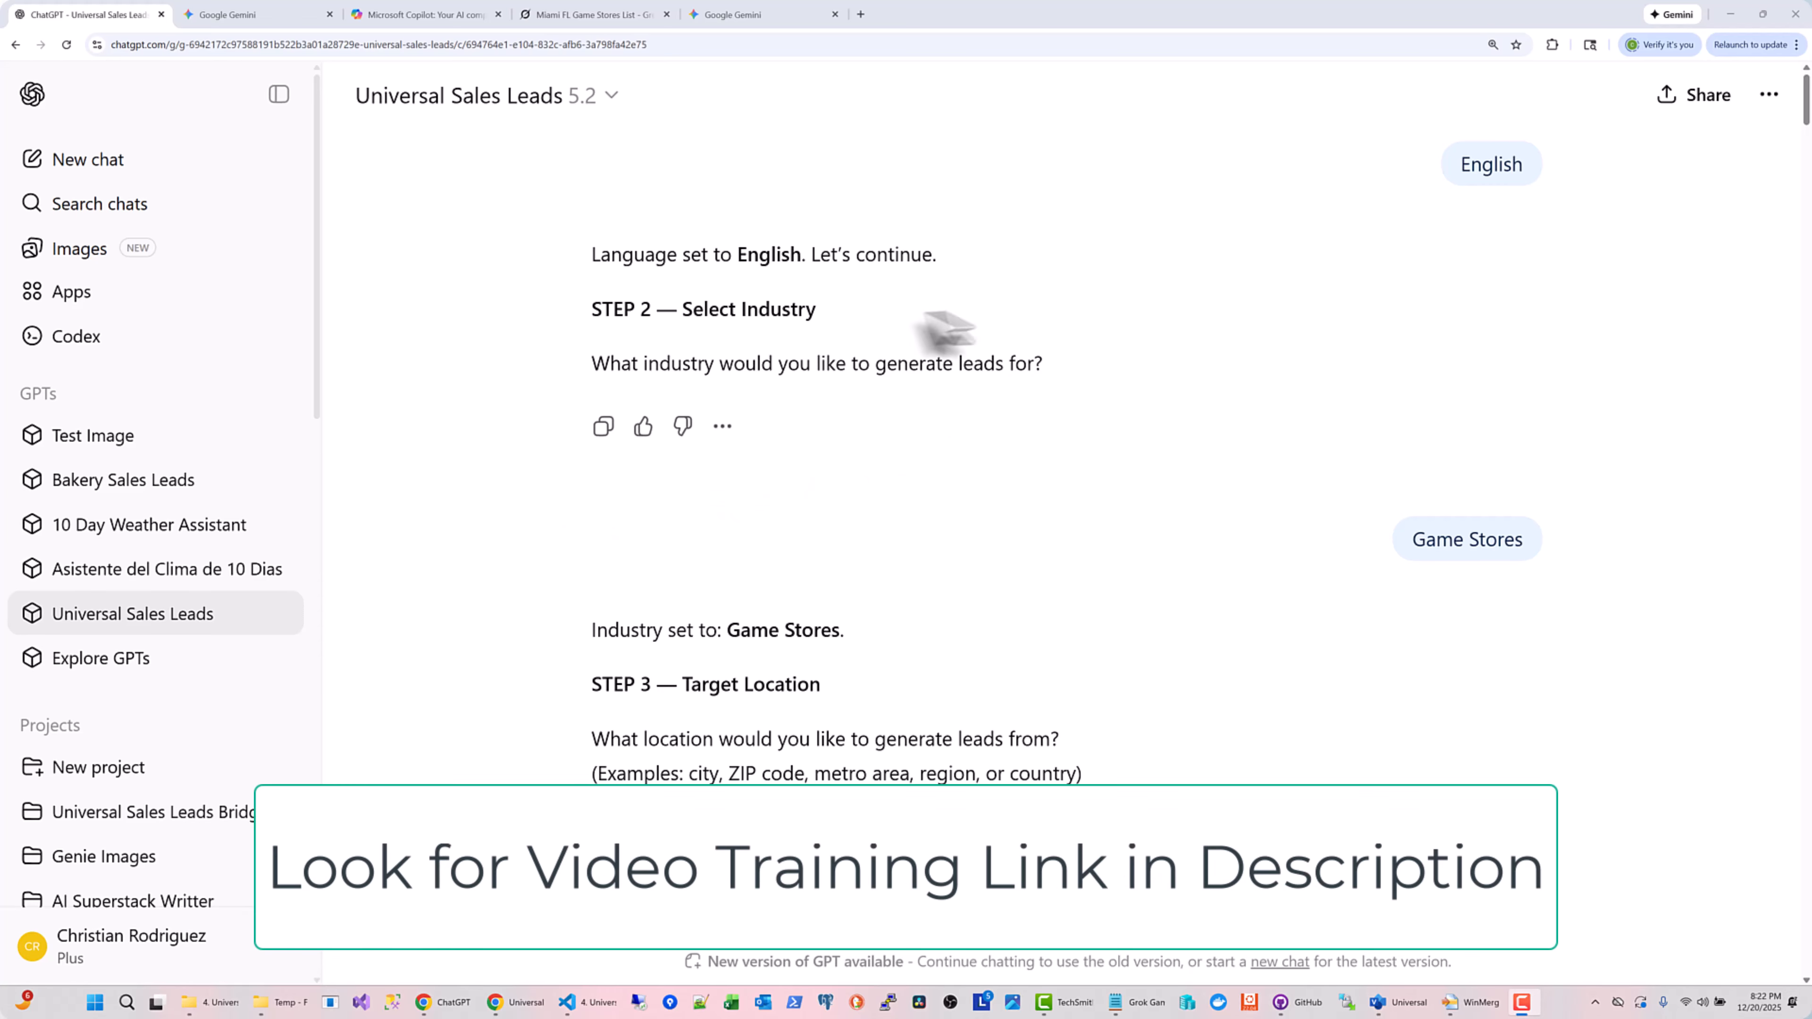
Review the Universal Sales Leads test chat from Step 2 industry selection through Step 4 AI Lead Instructions for Game Stores in Miami FL
drag(820, 313, 581, 322)
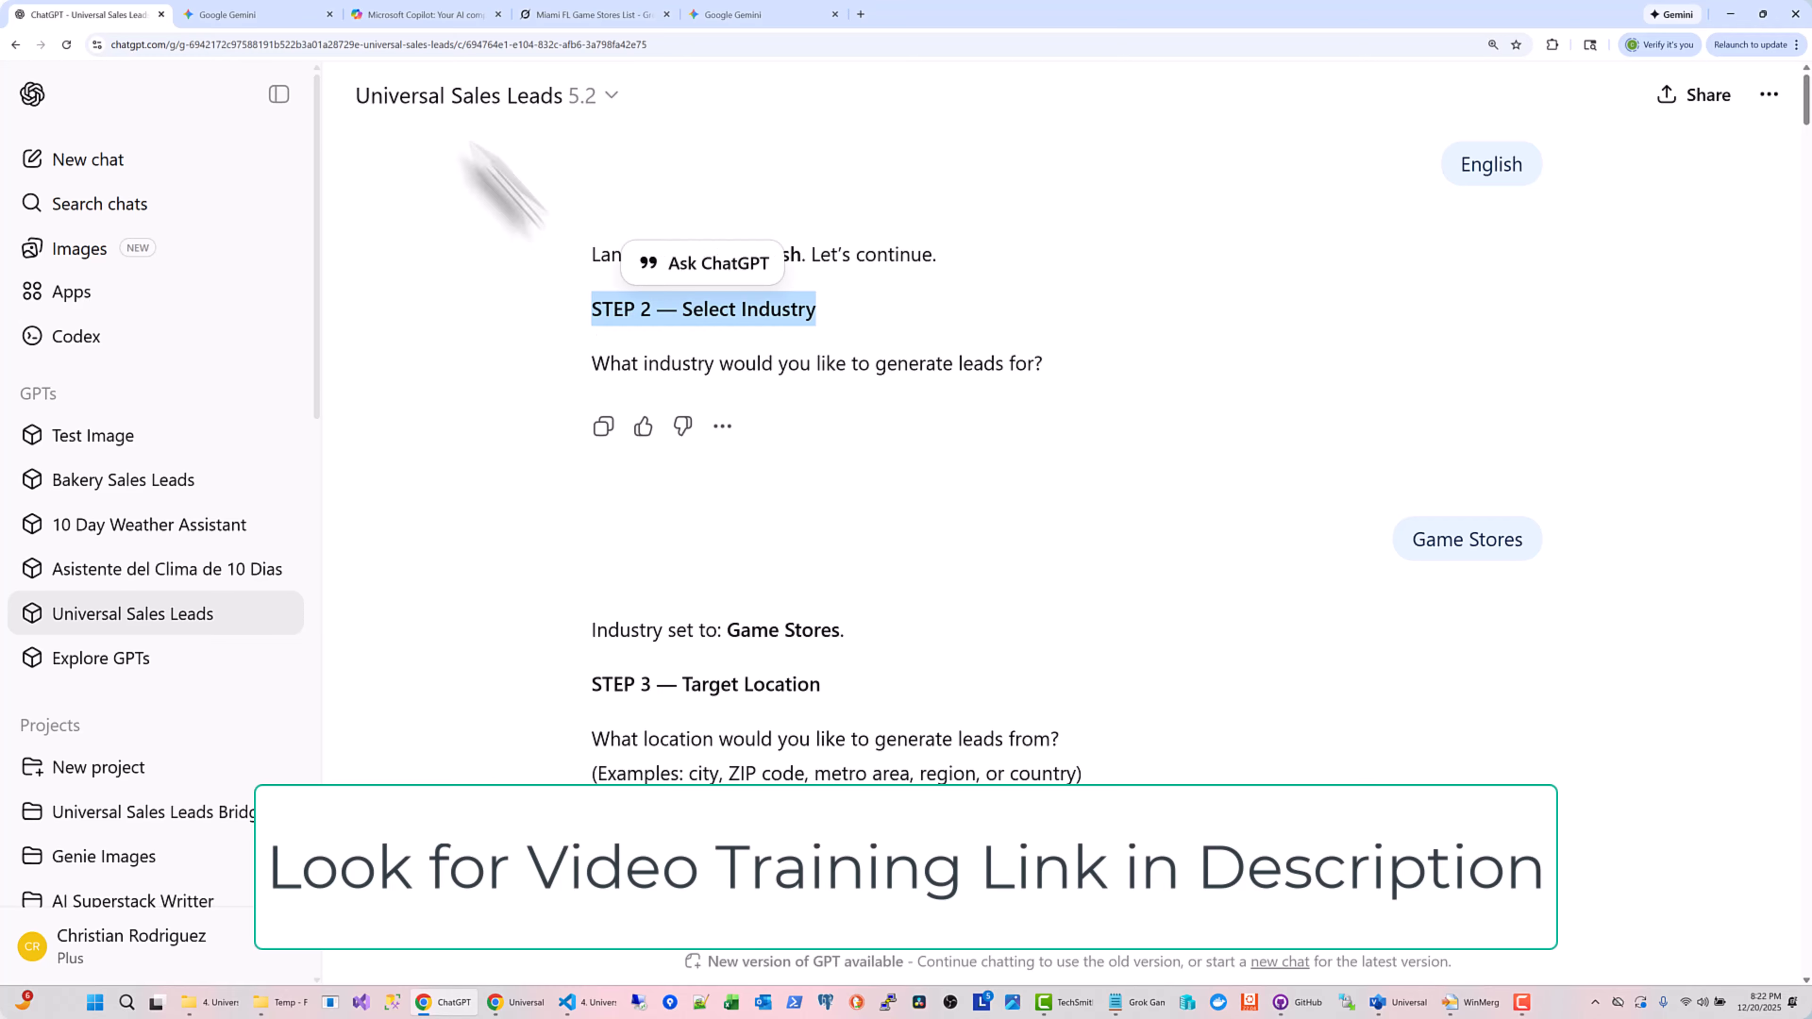
scroll(1044, 405, down, 4)
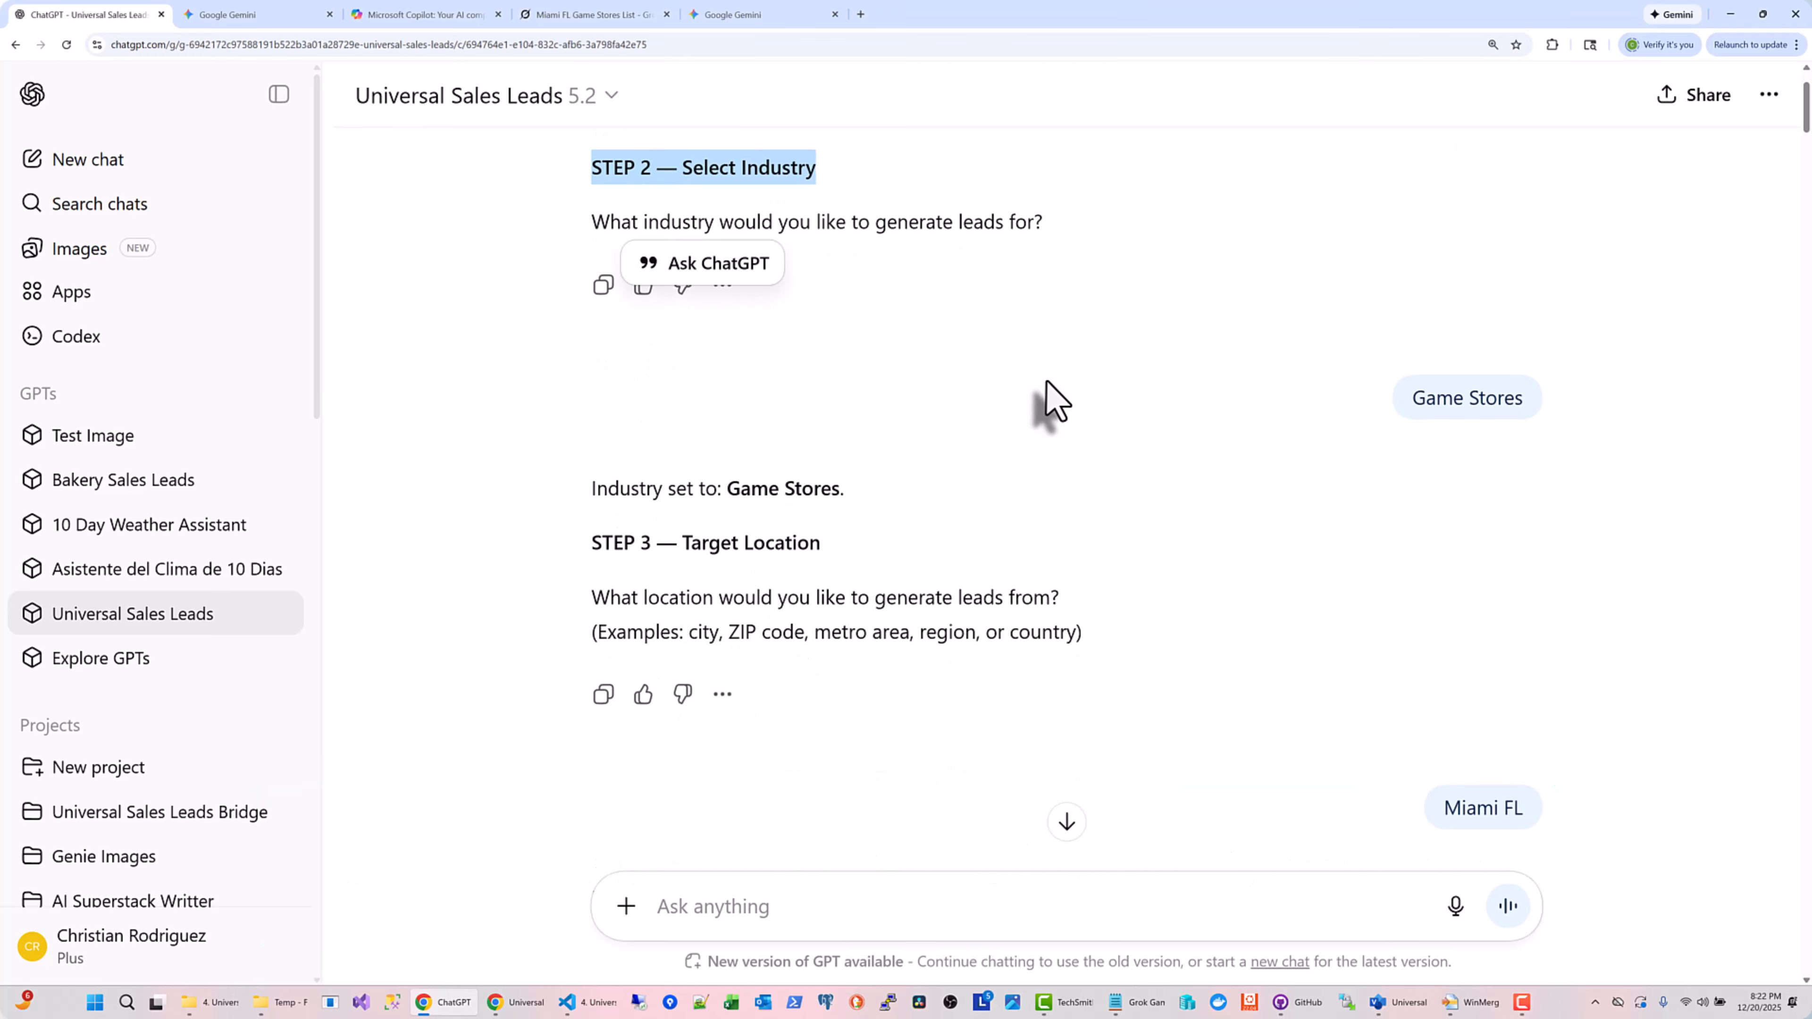
scroll(1146, 386, up, 2)
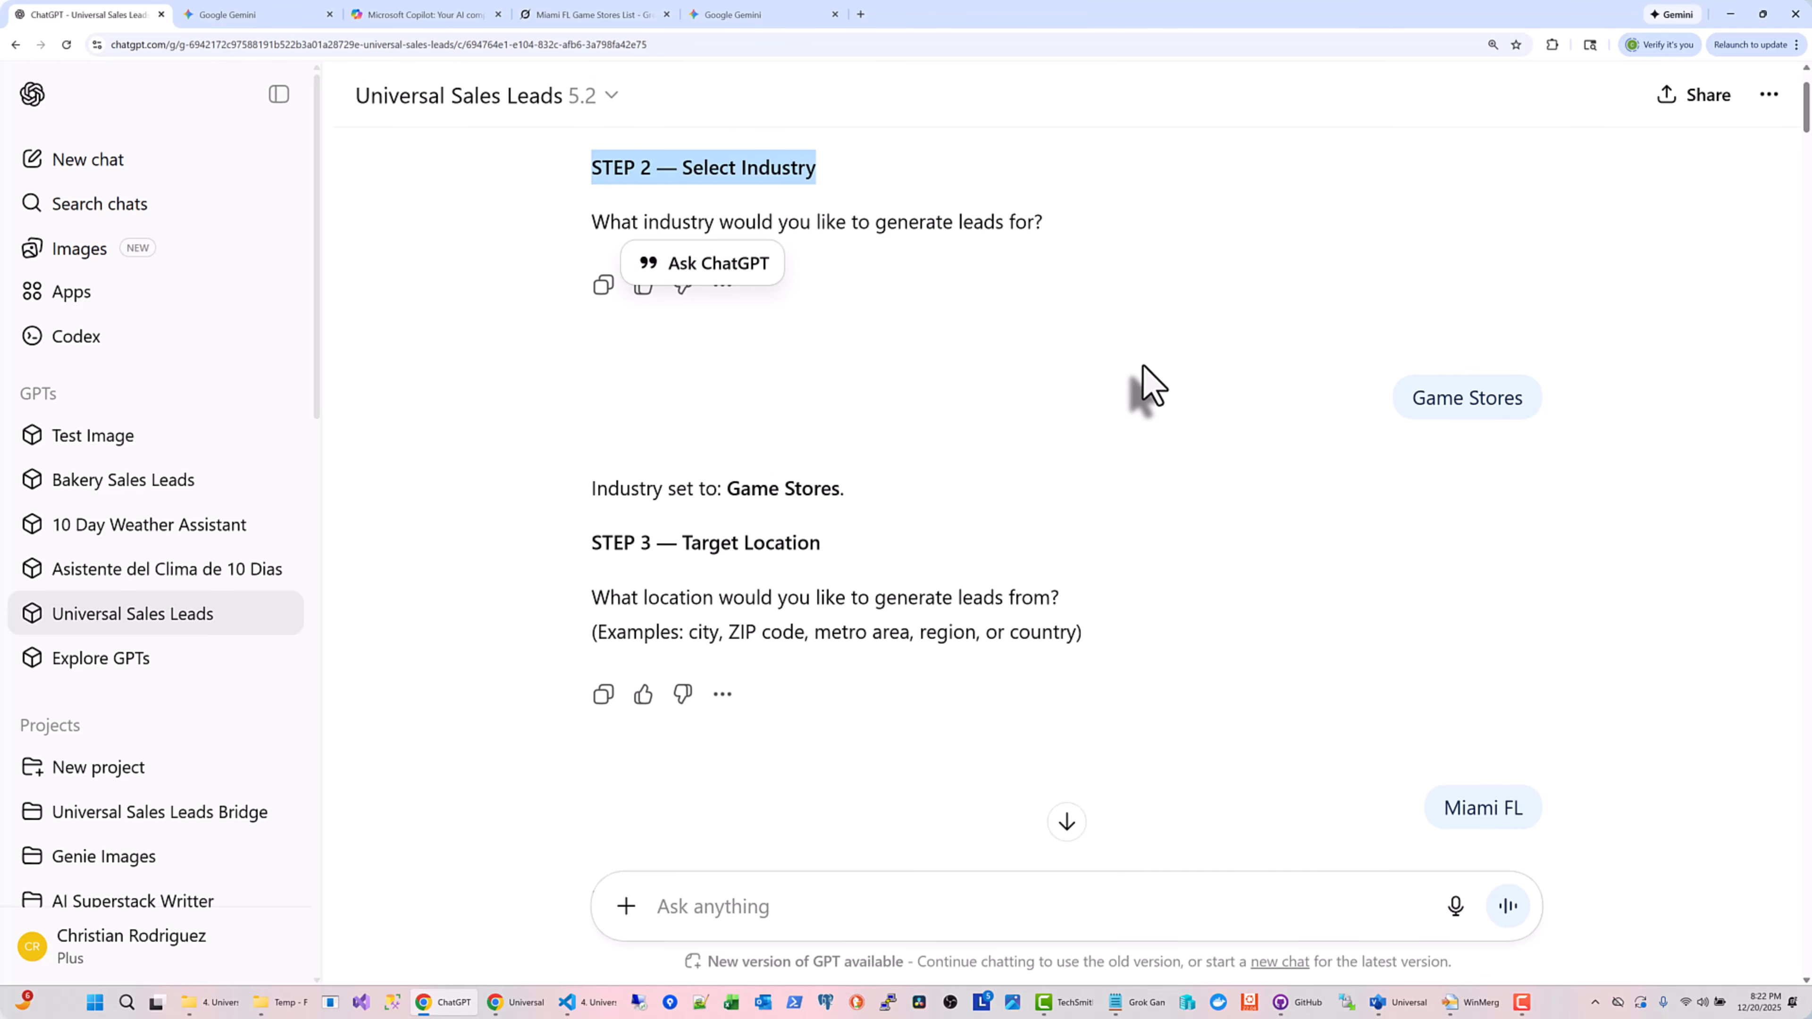
scroll(1099, 349, up, 2)
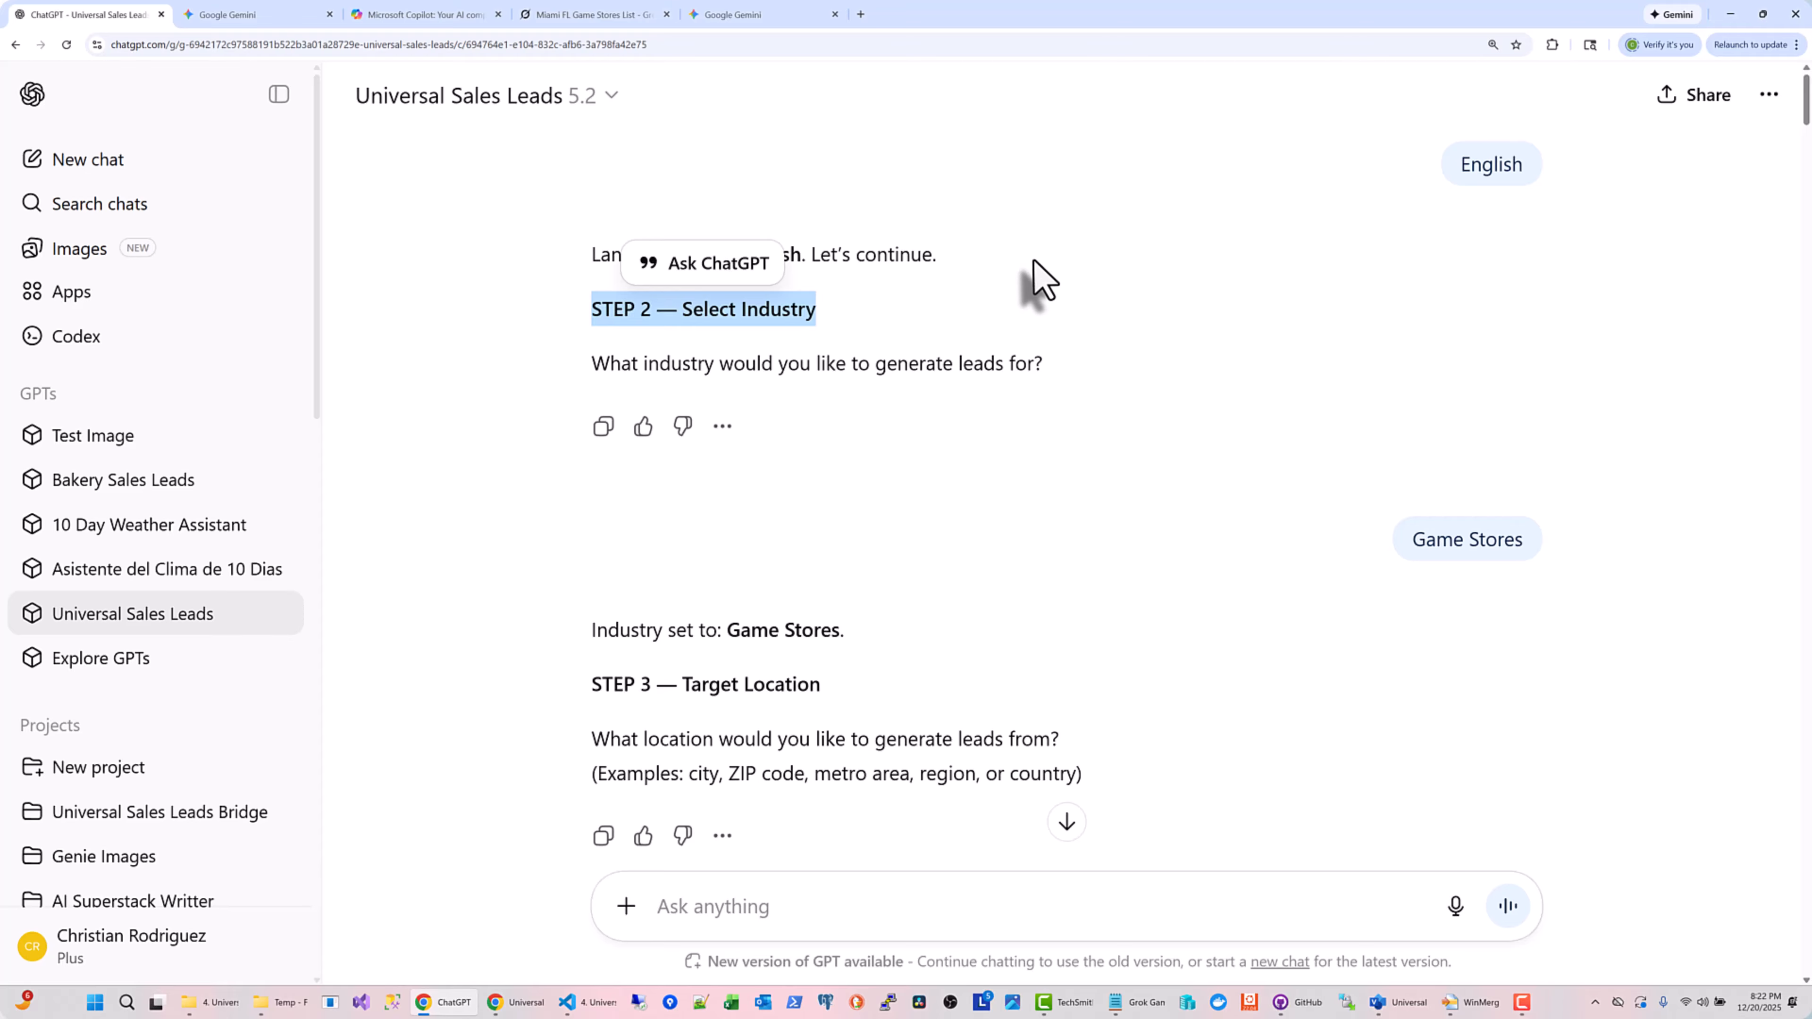
scroll(1042, 280, down, 4)
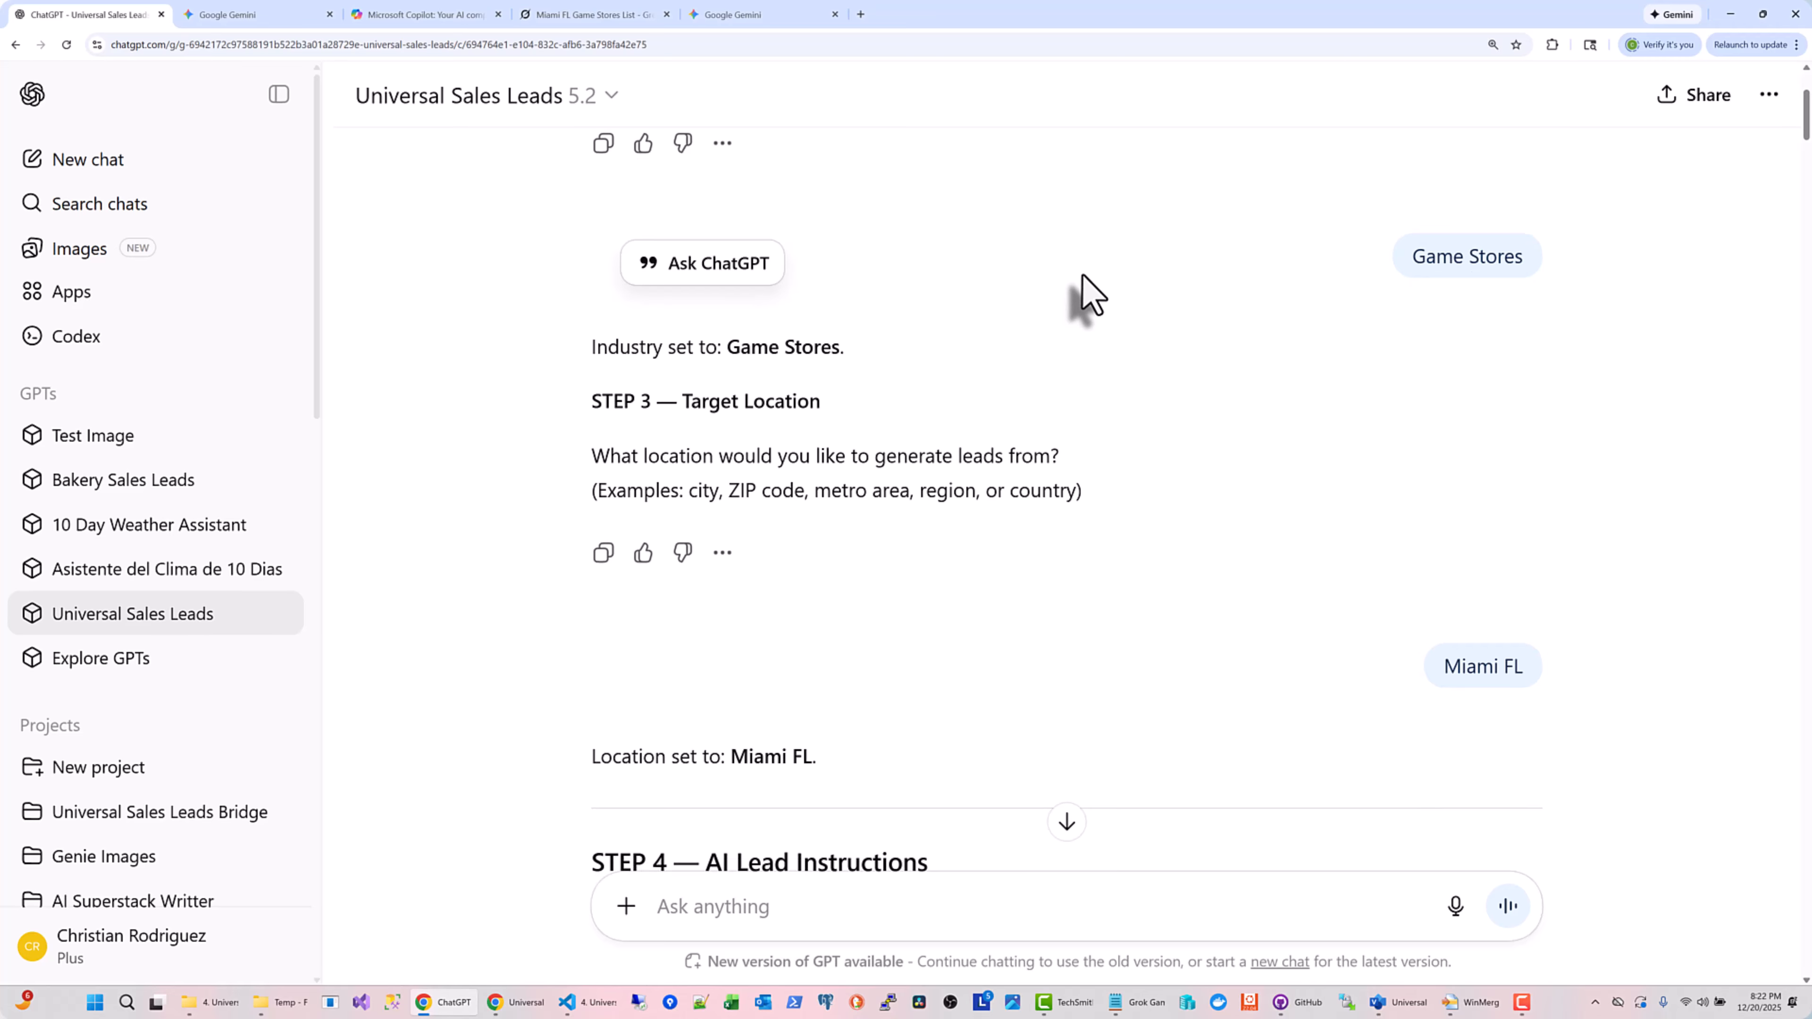
scroll(1088, 293, down, 8)
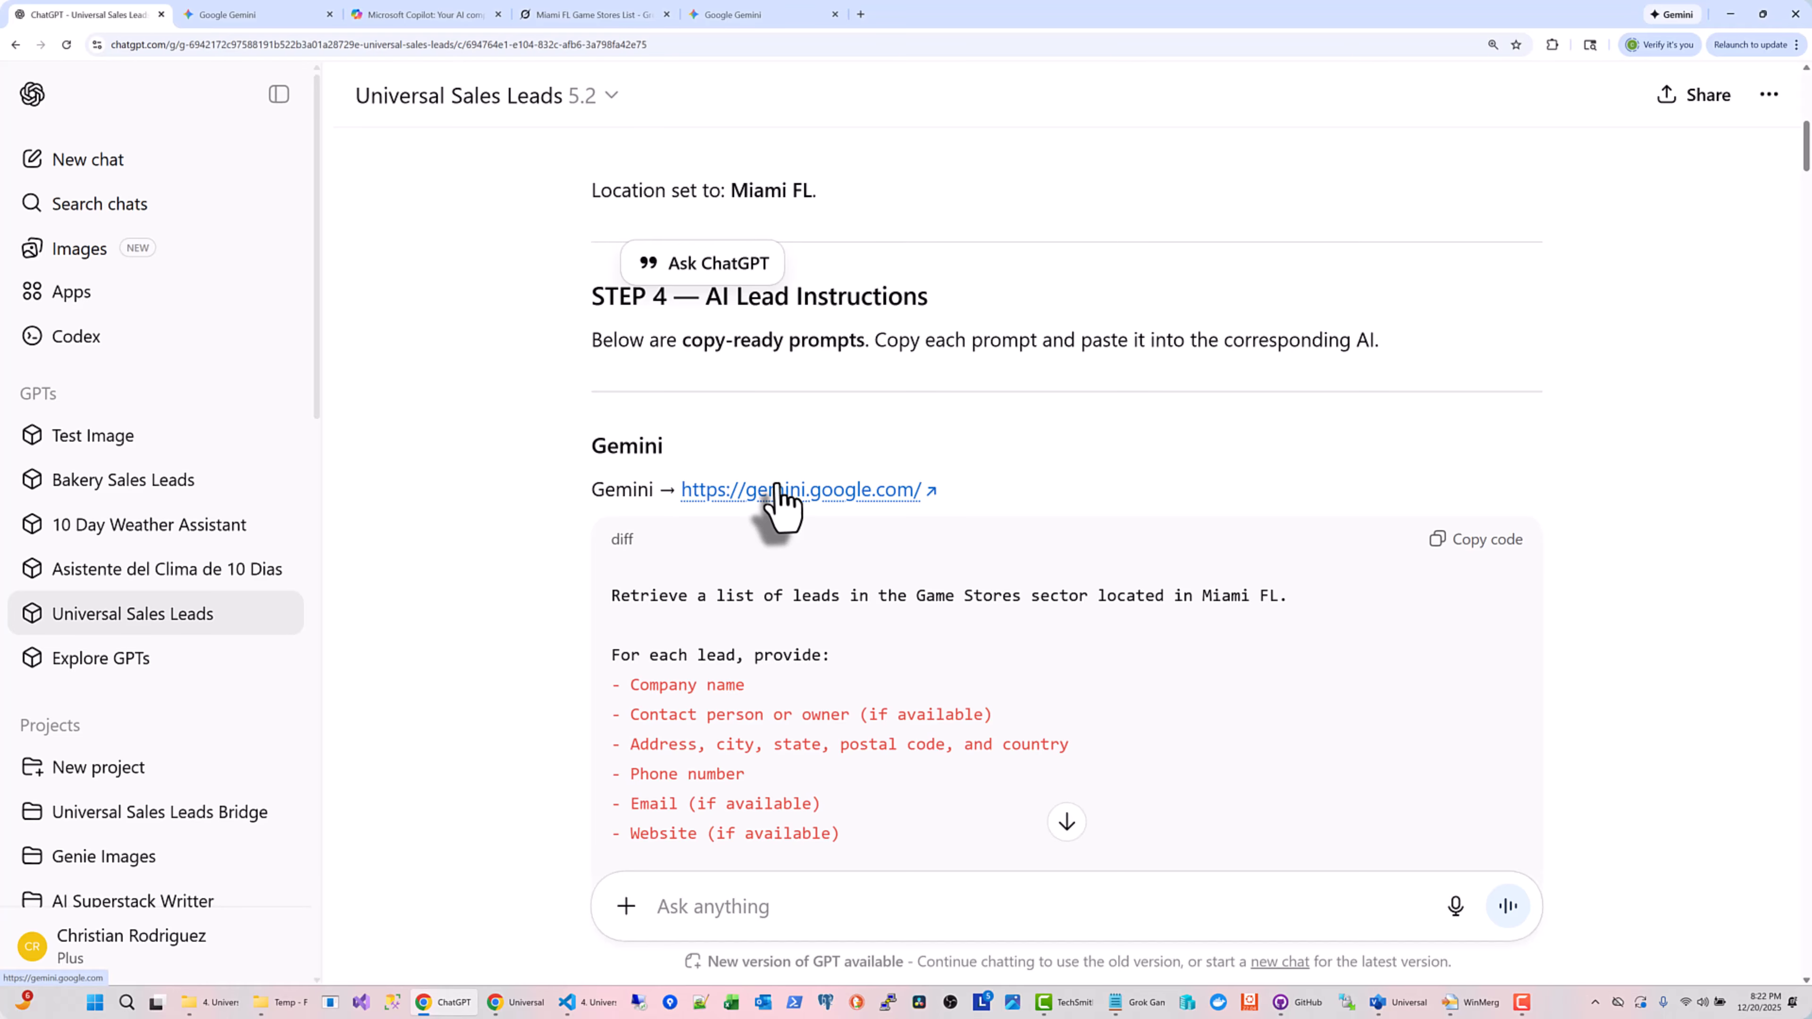
Review the Miami FL game store leads returned by Gemini and Grok, including Grok's closing Google Sheets link, and switch to Copilot
click(767, 14)
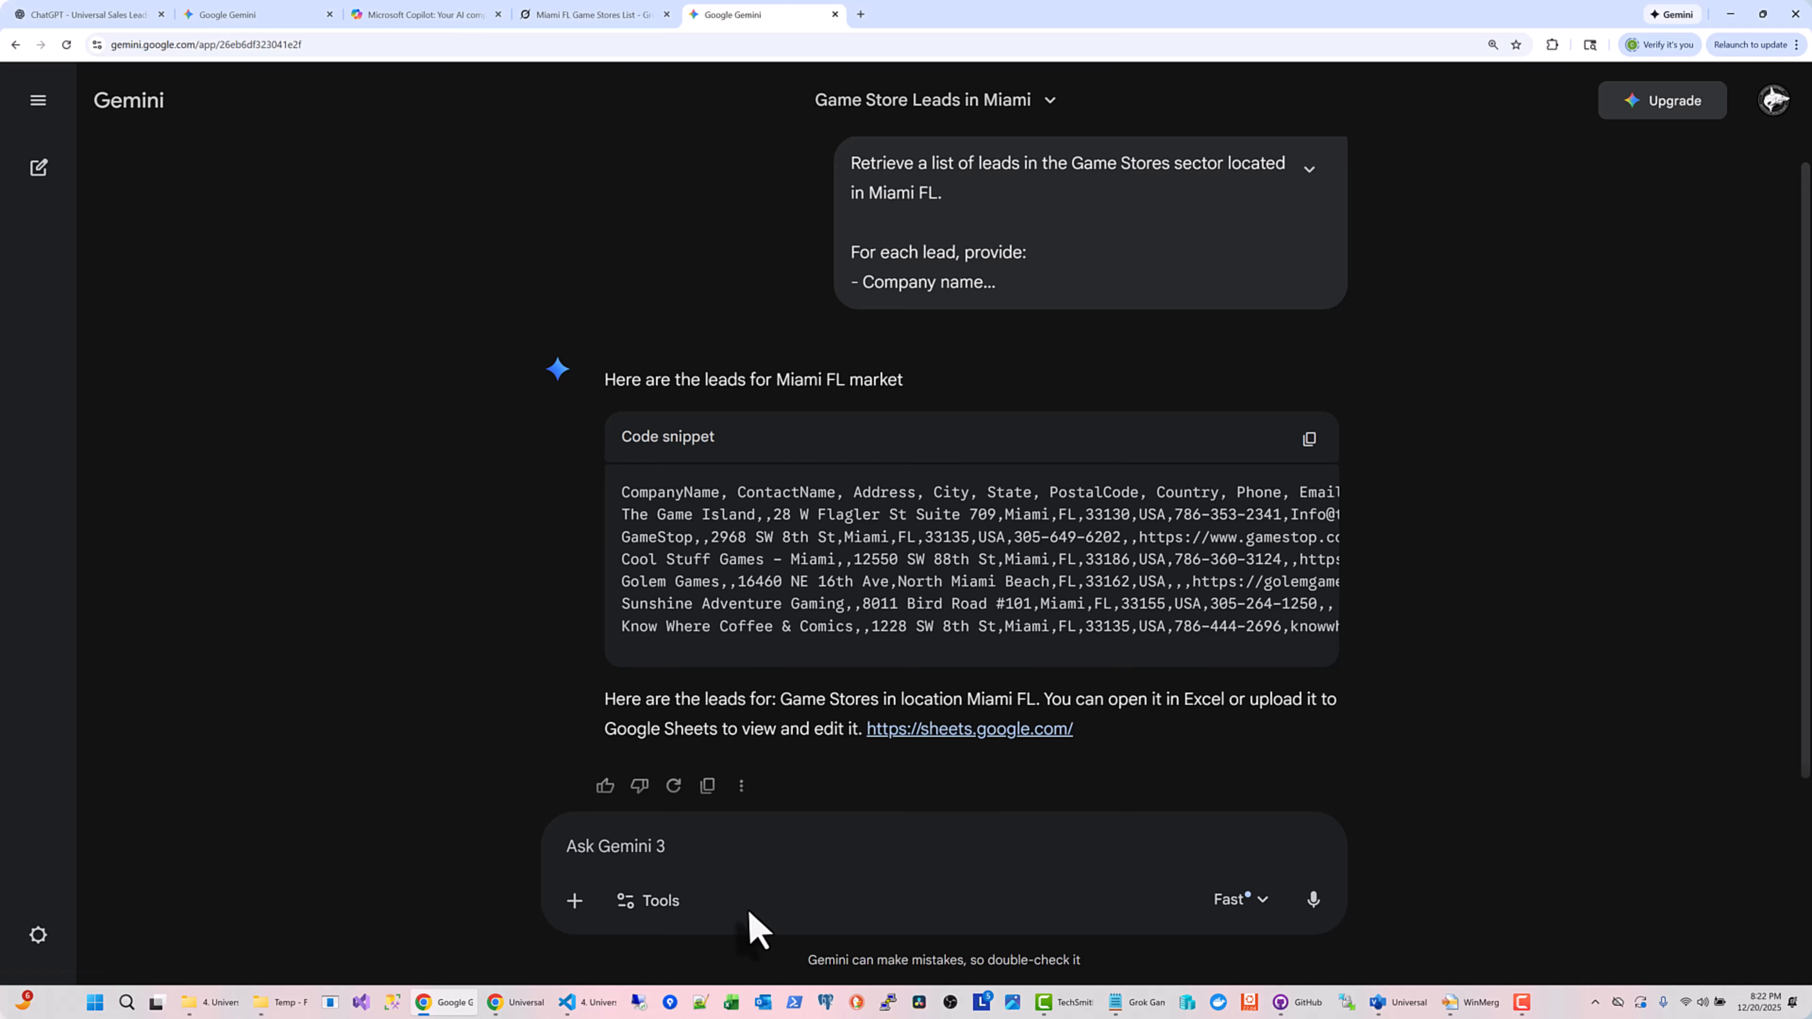
click(564, 14)
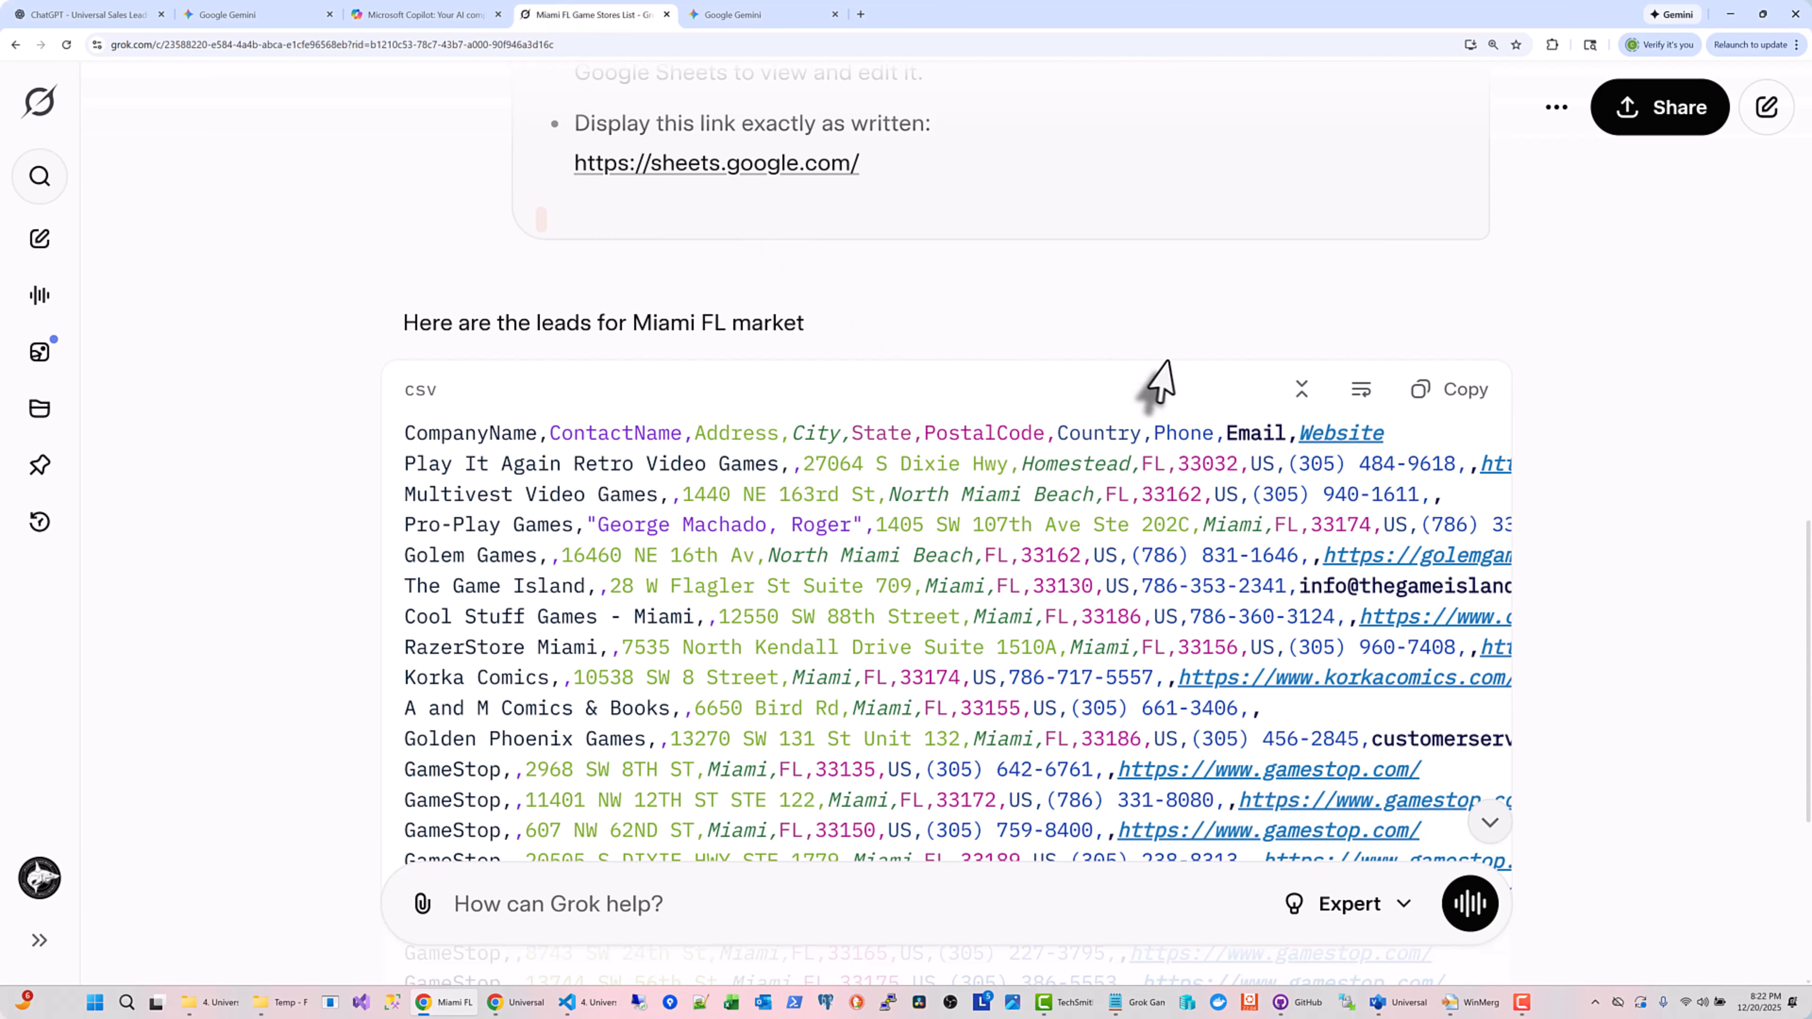
scroll(1156, 386, down, 5)
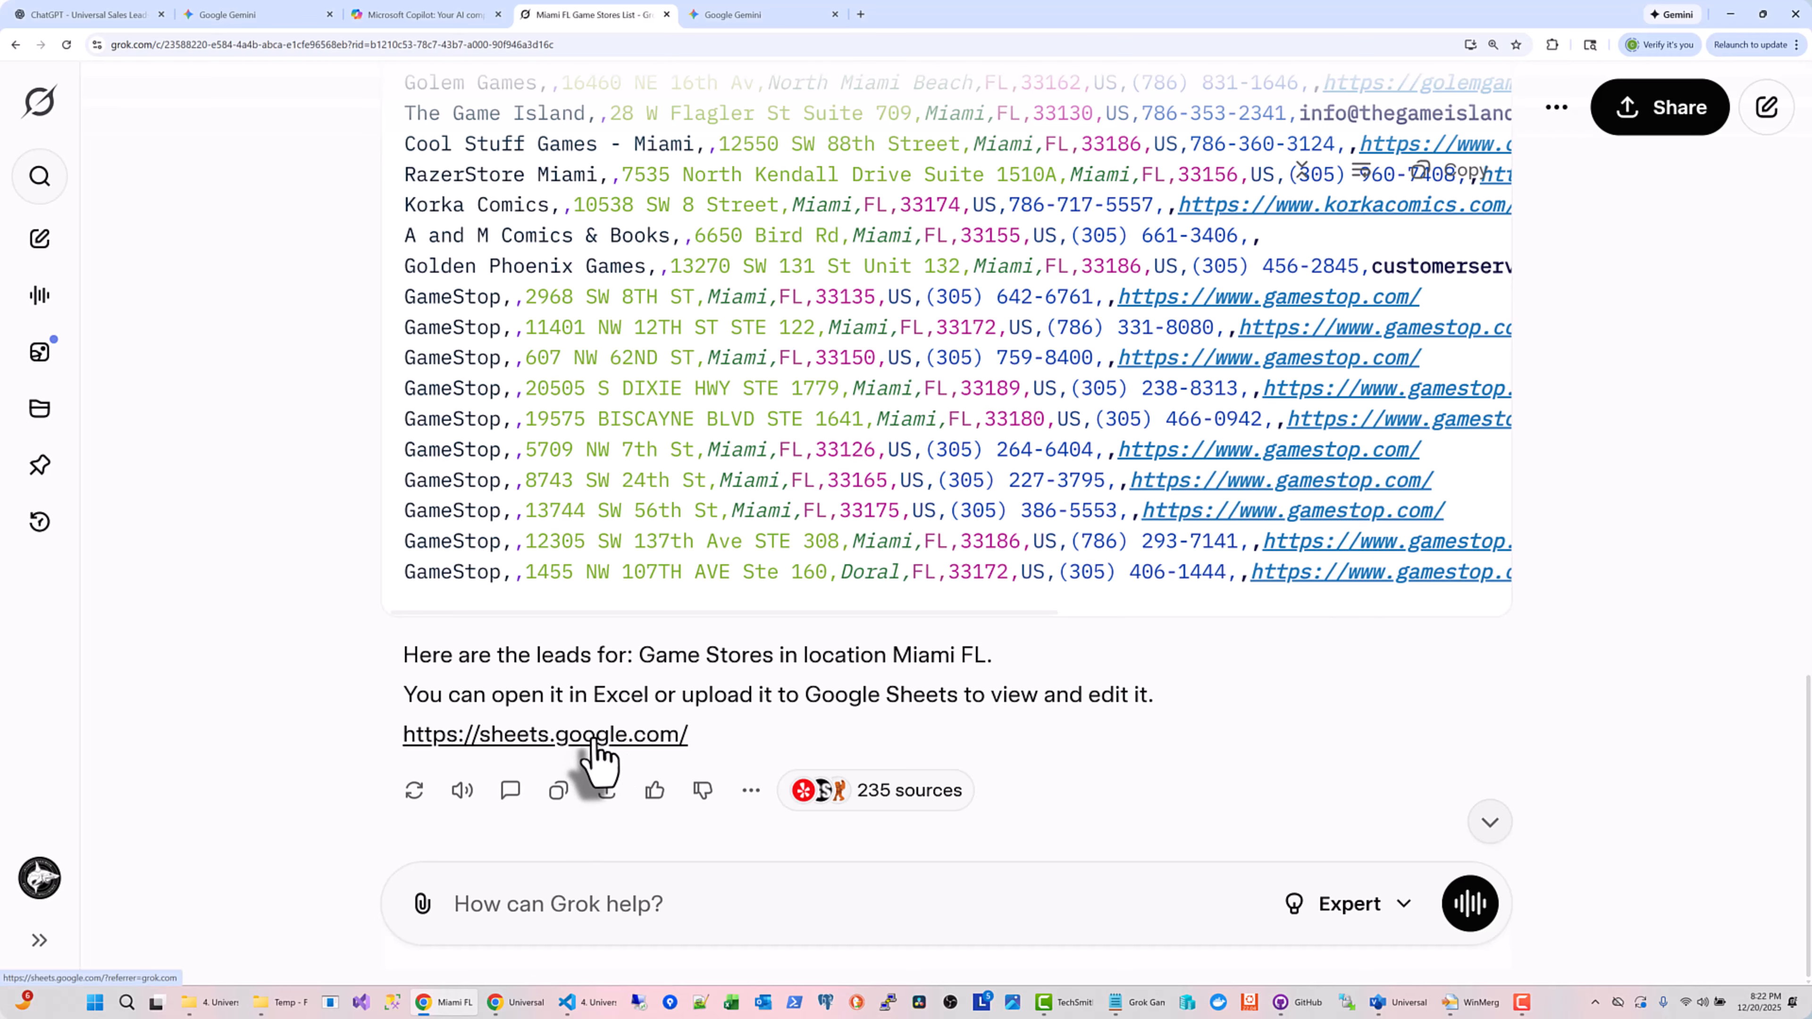
click(417, 15)
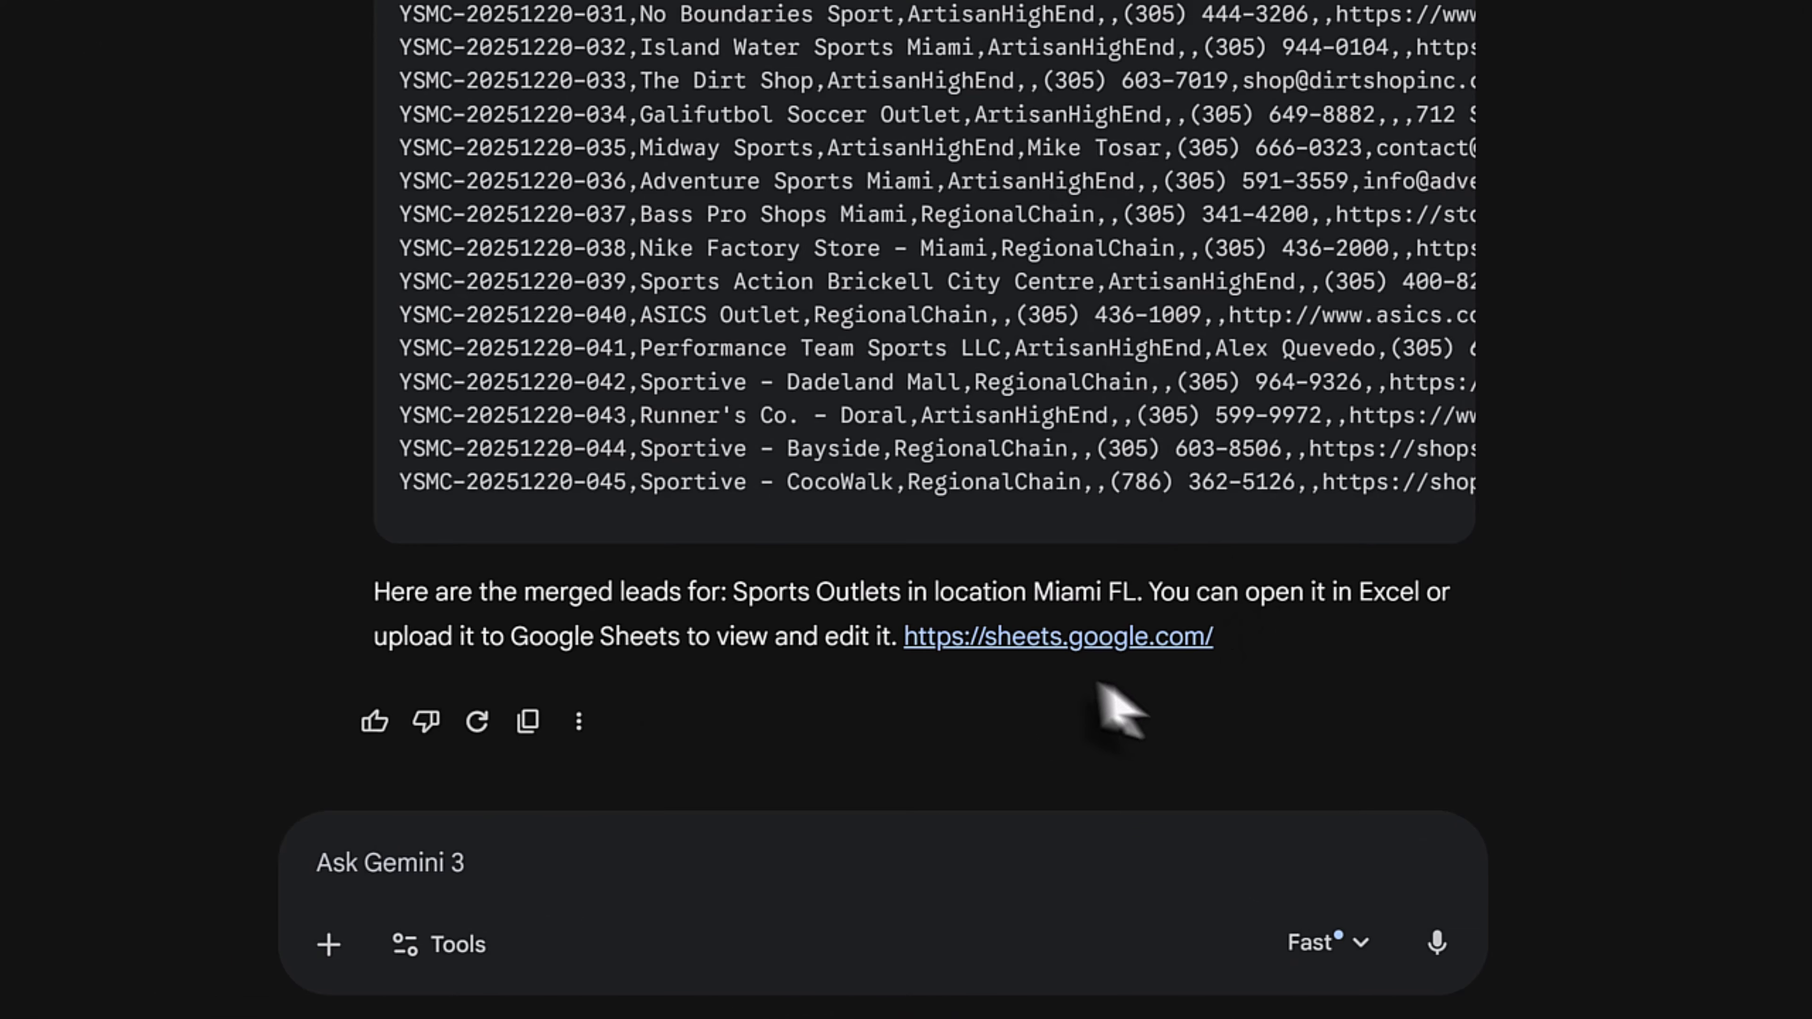
Paste the merged Miami FL Sports Outlets leads into a new blank Google Sheets spreadsheet and split the comma-separated text into columns
click(997, 644)
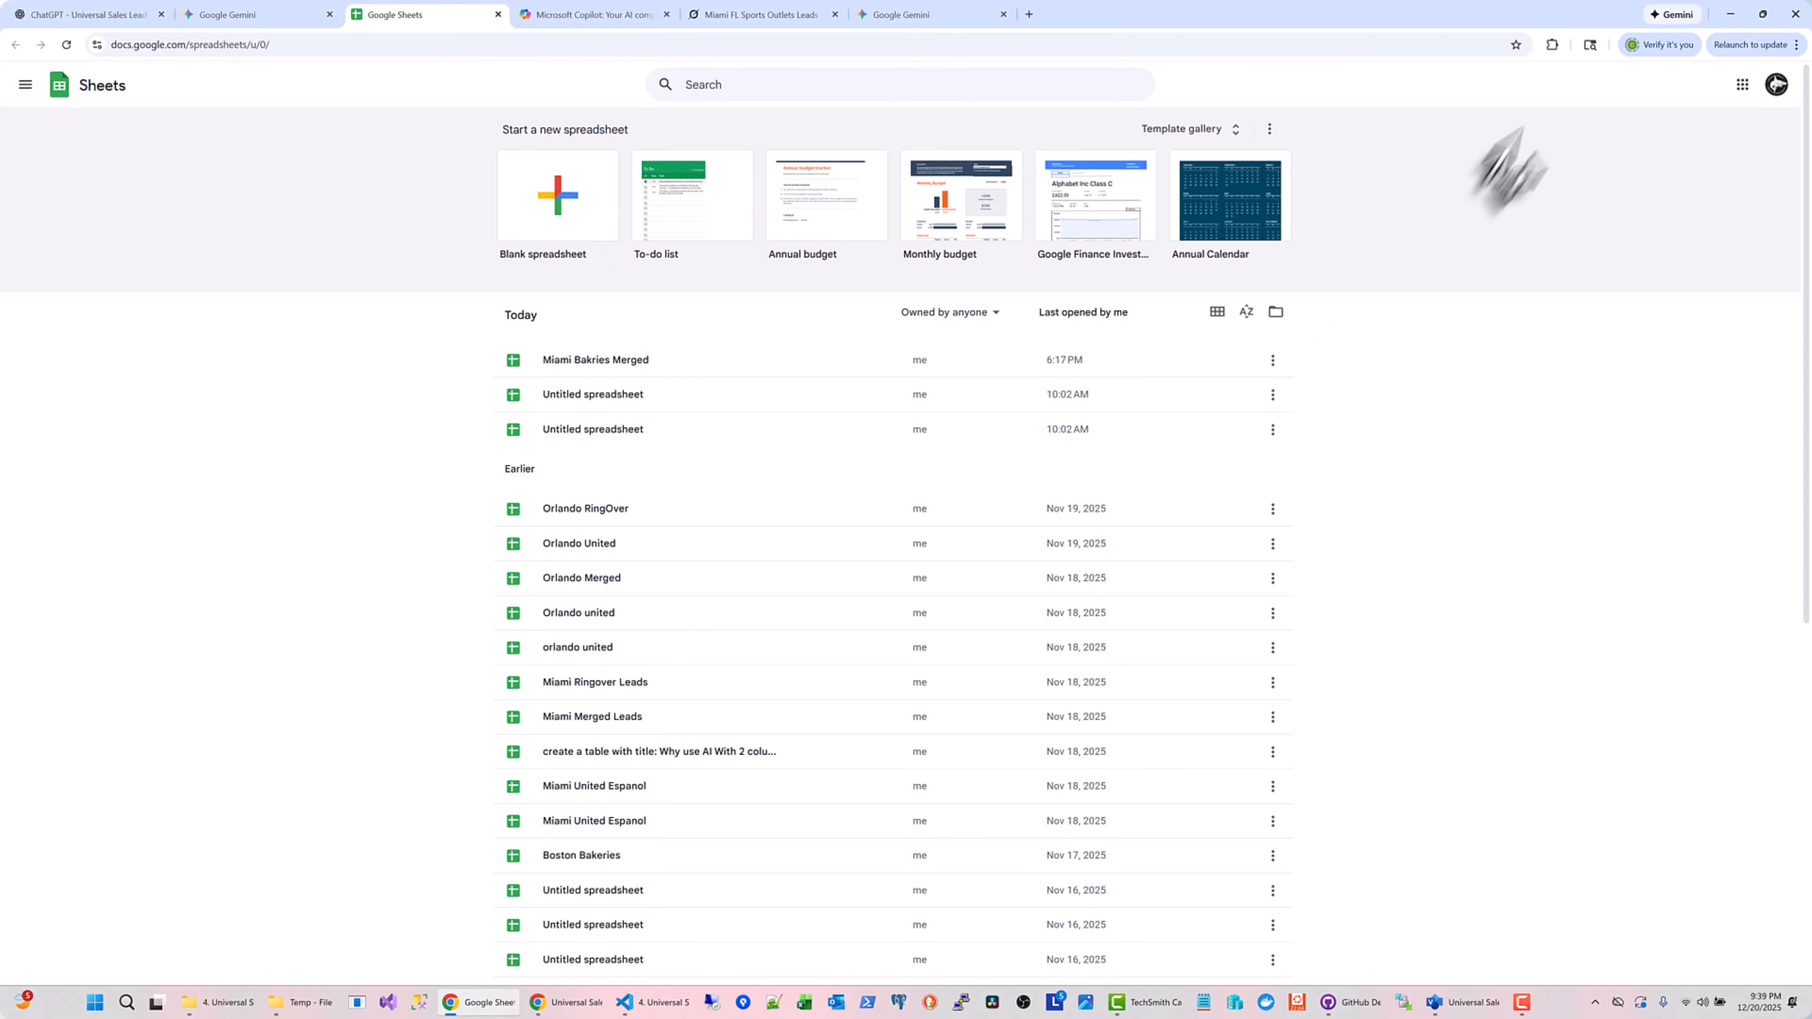
click(550, 207)
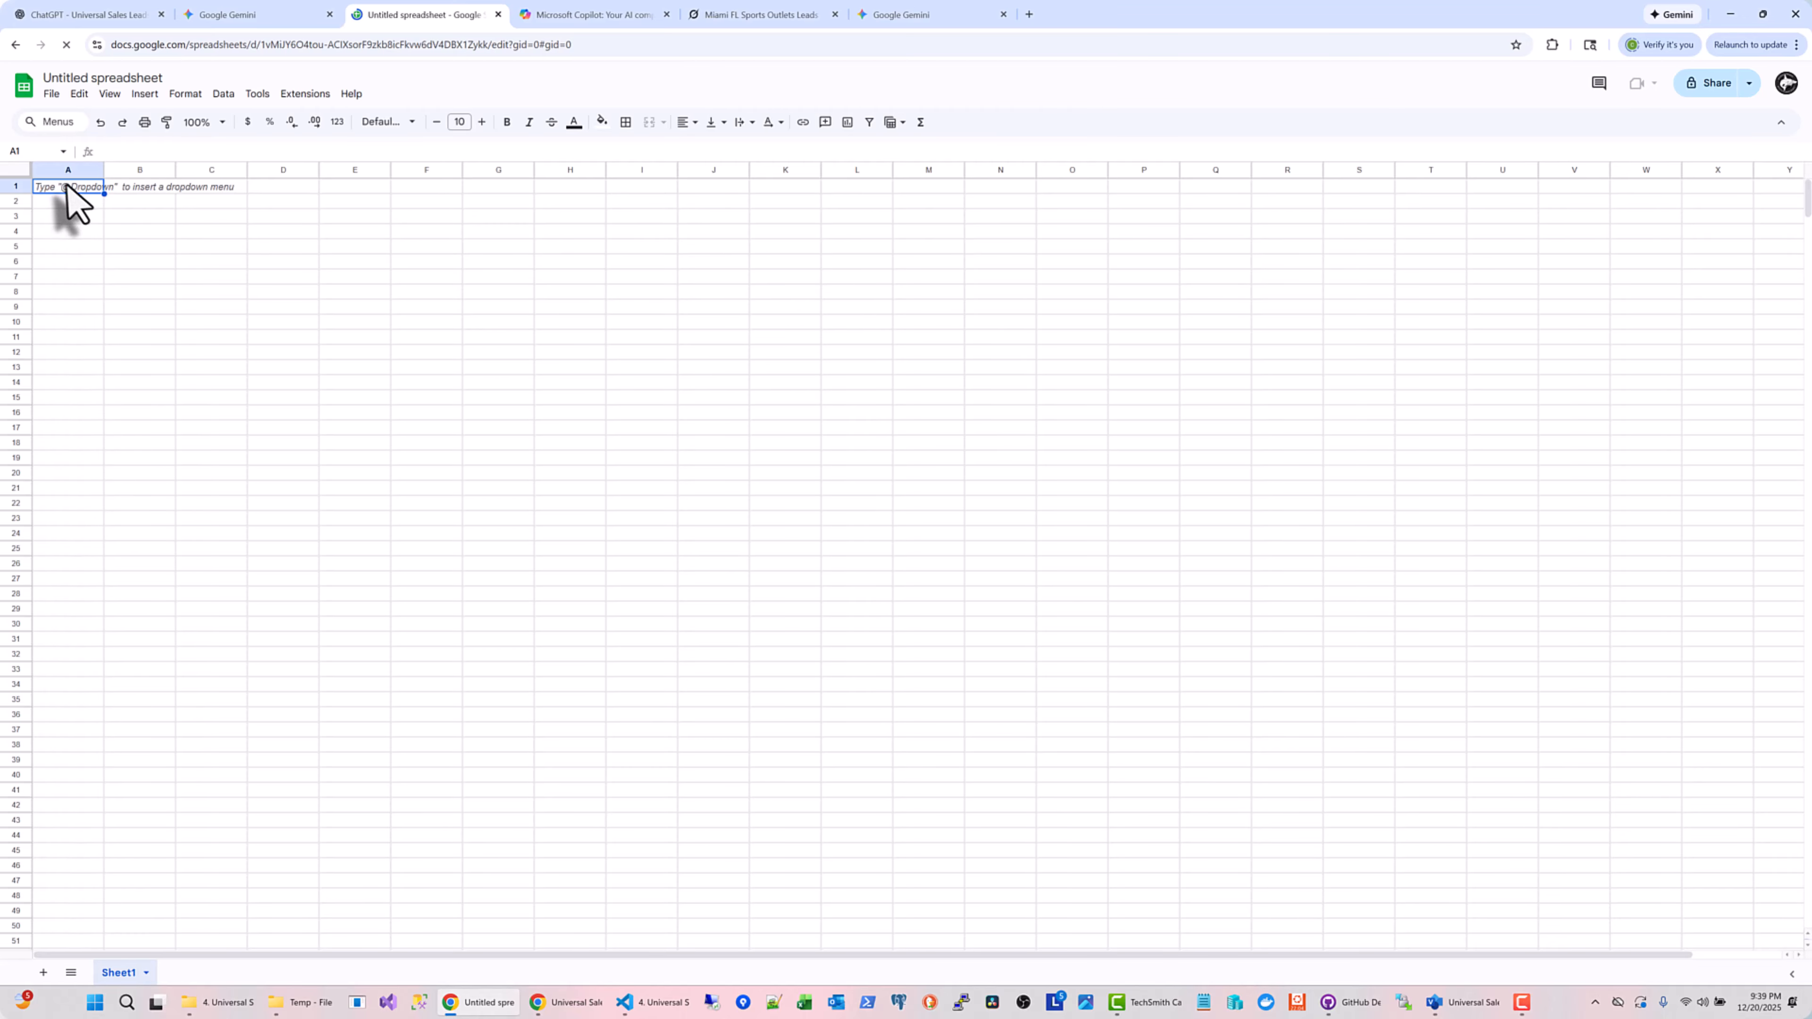
key(ctrl+v)
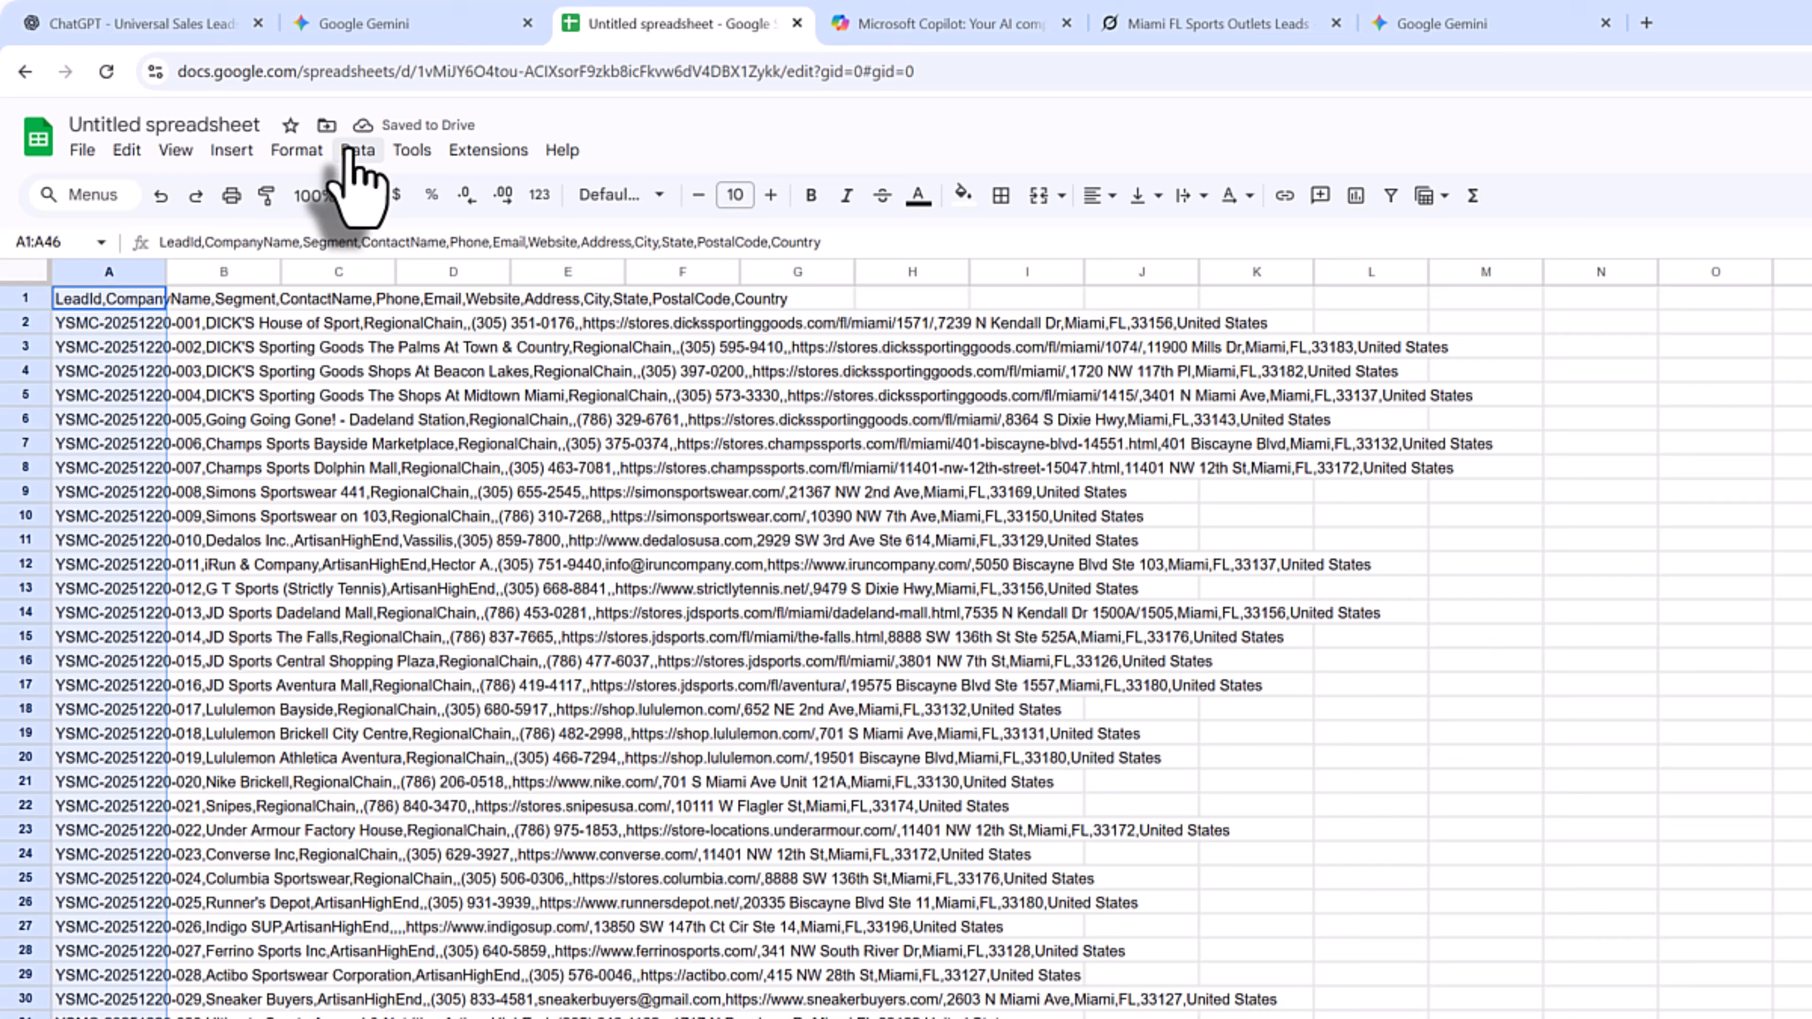
click(356, 150)
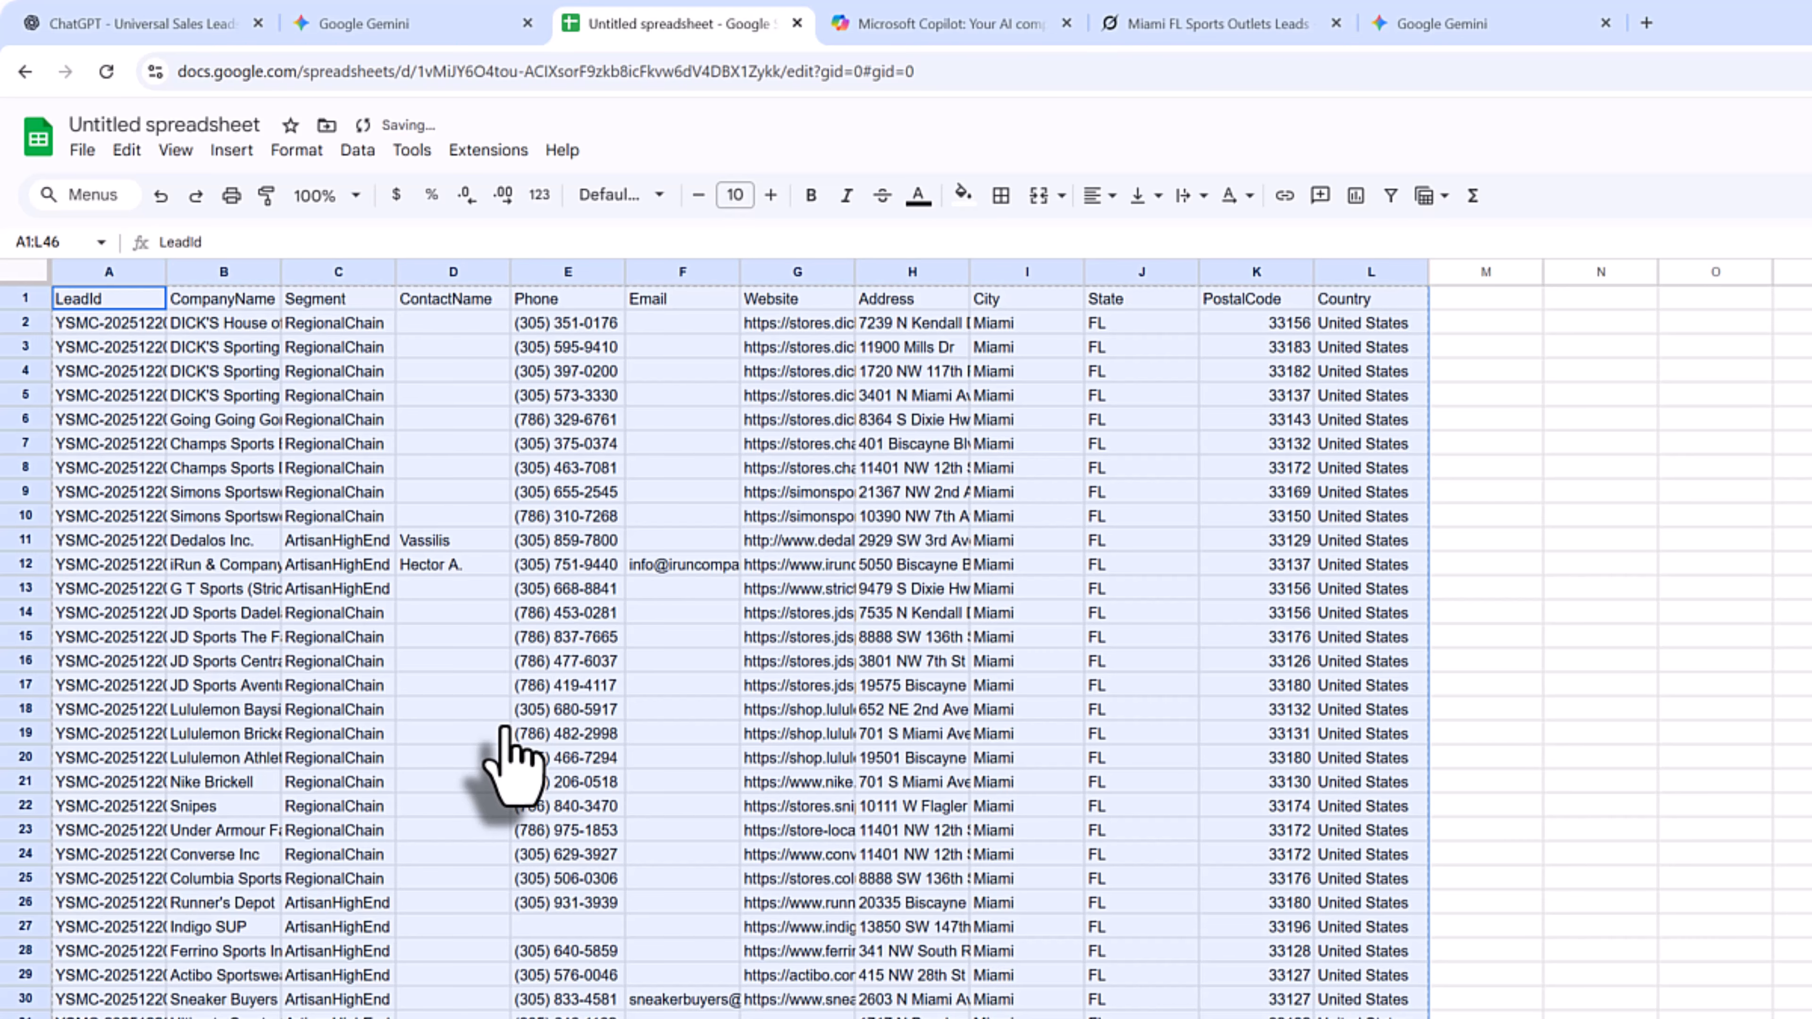
Rename the spreadsheet as Miami Sports Stores
click(214, 126)
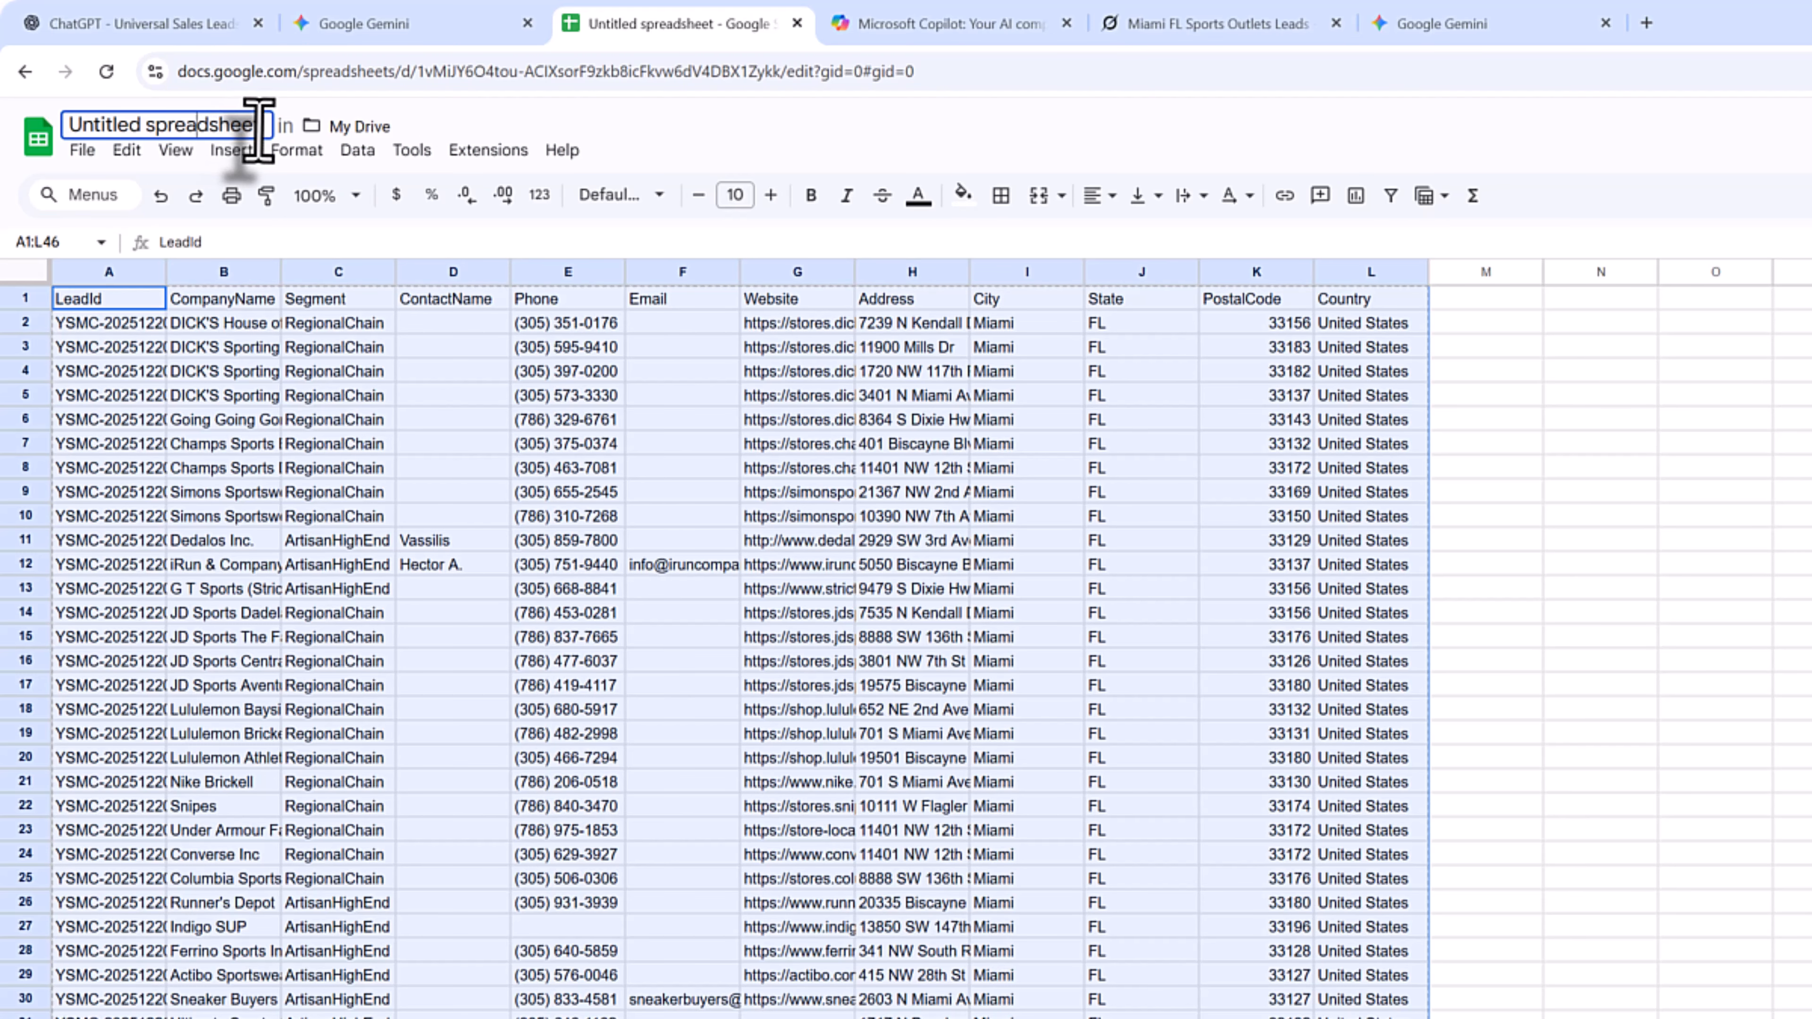
key(ctrl+a)
text(M)
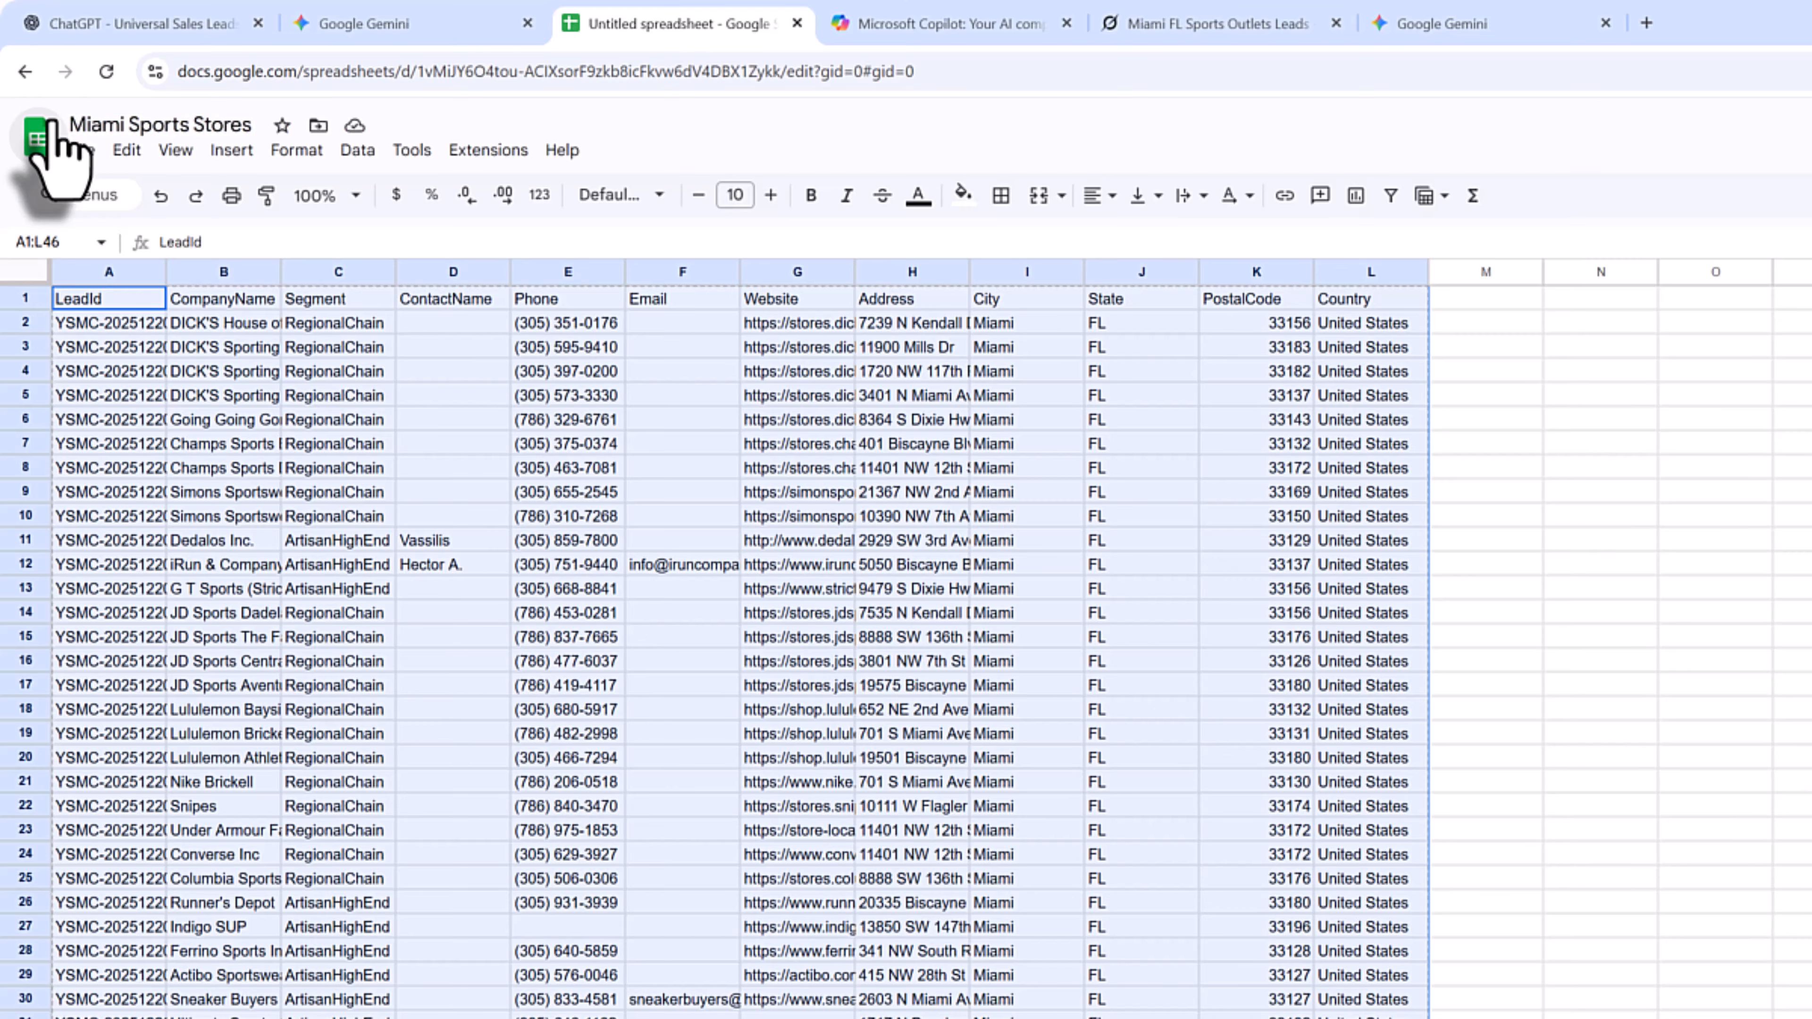
Download the Miami Sports Stores sheet in Comma Separated Values (.csv) format
click(84, 150)
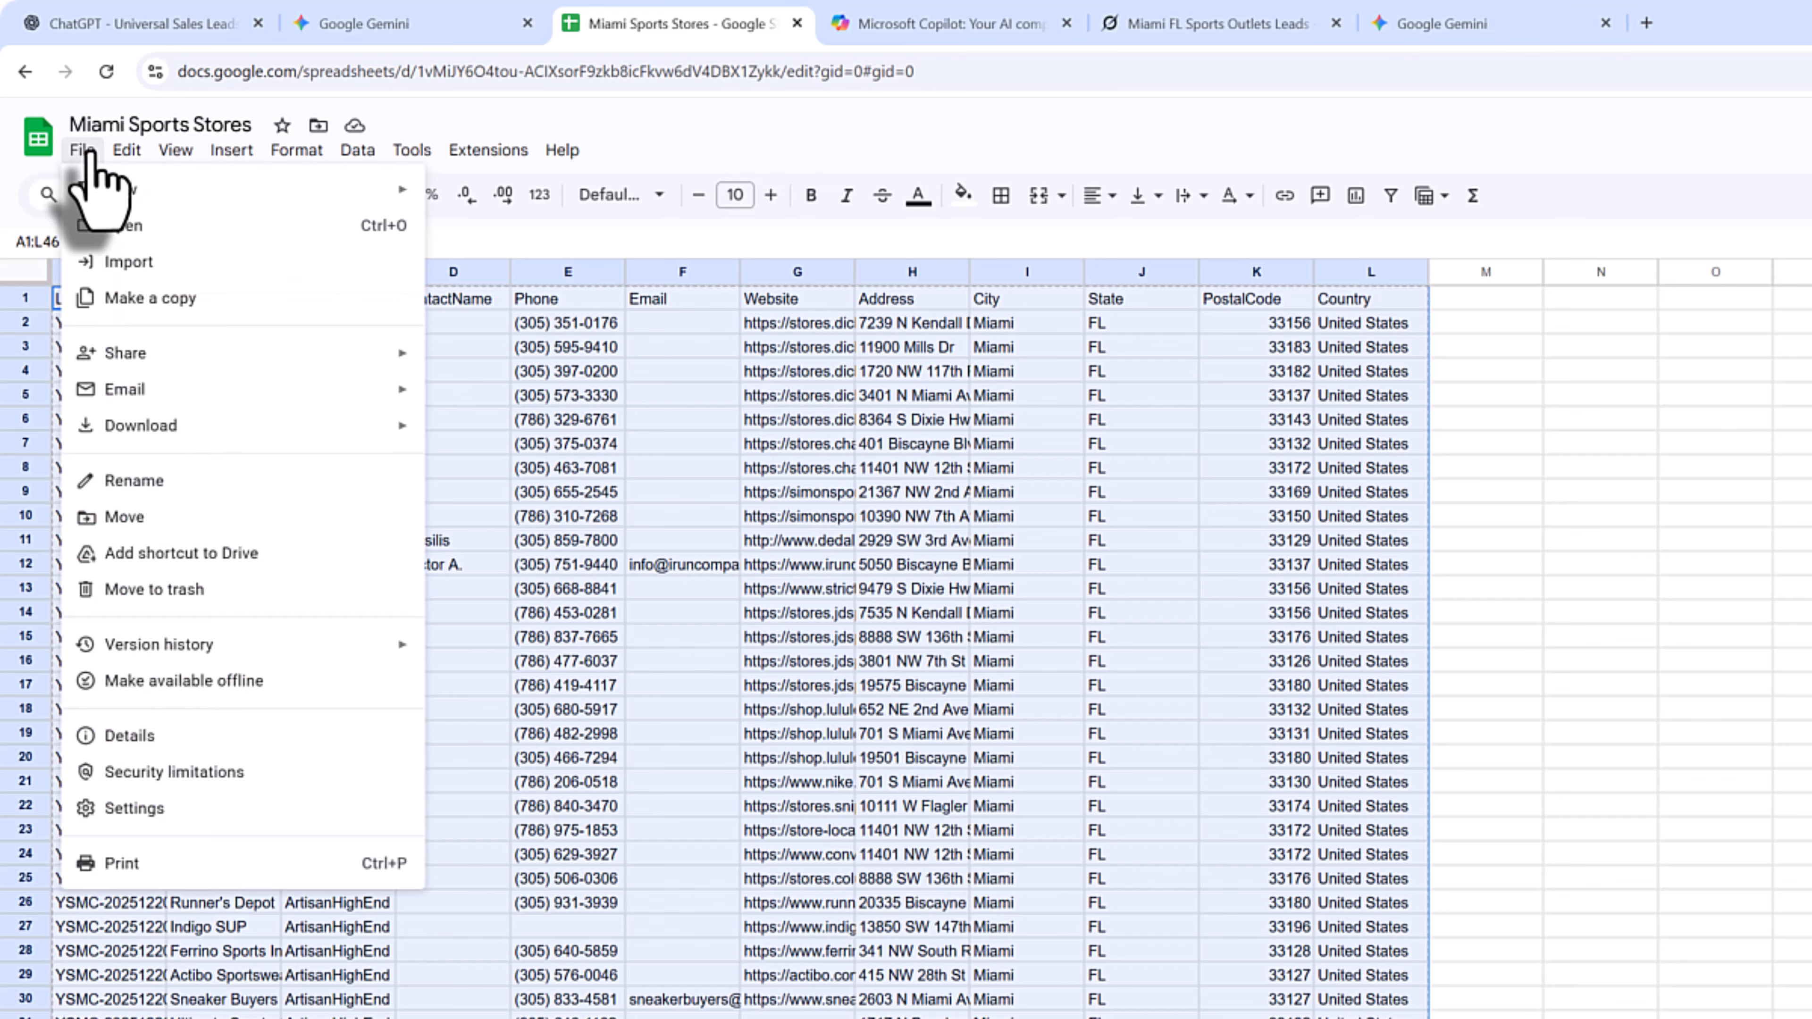
mouse_move(68, 428)
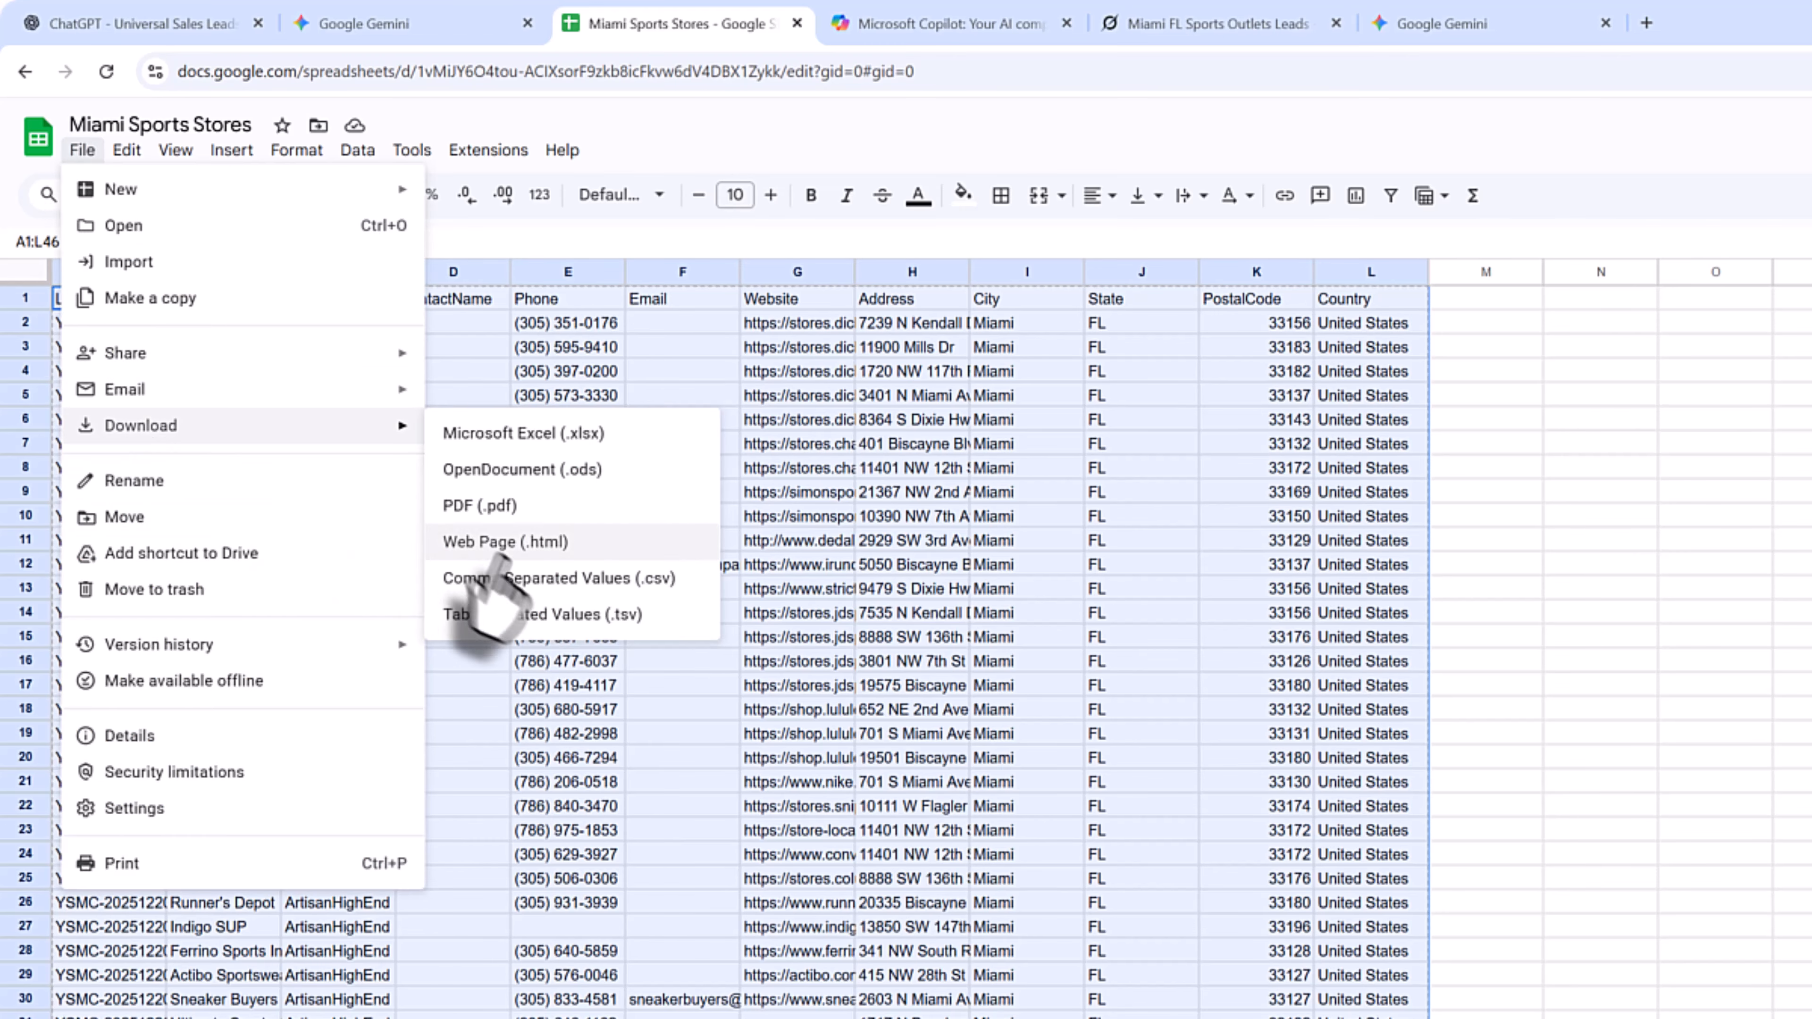
click(654, 586)
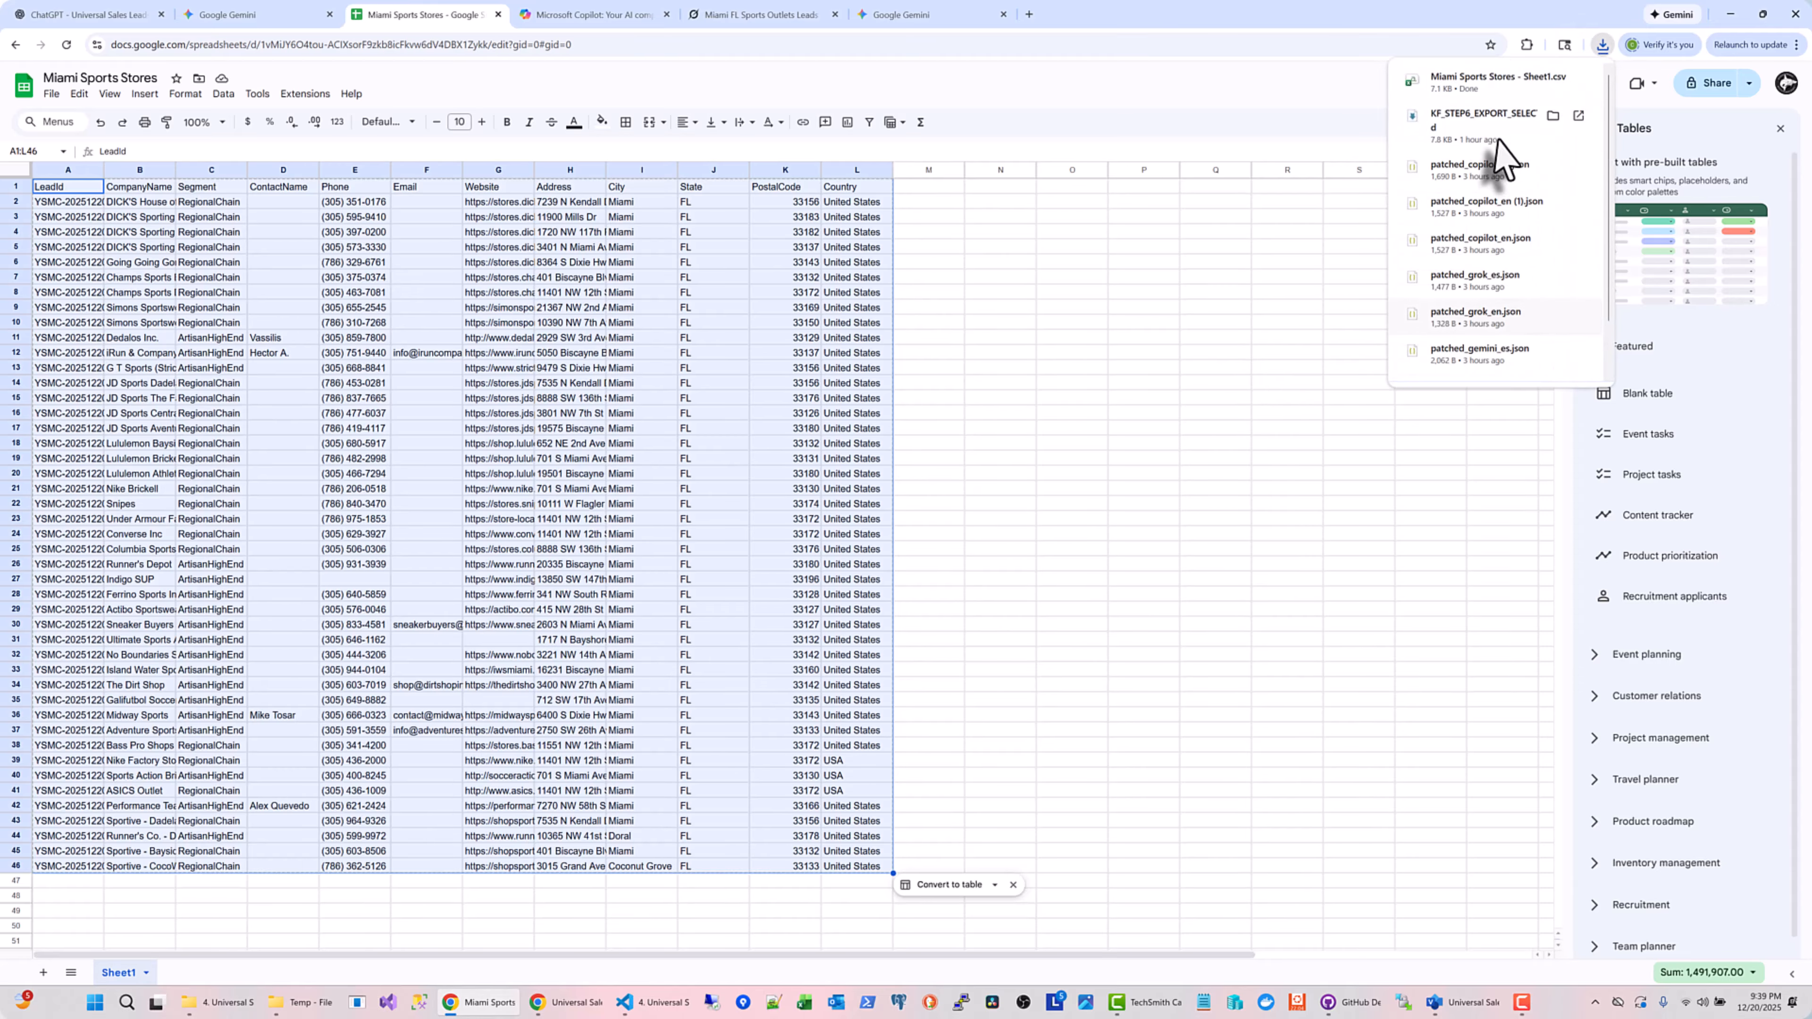
Open the downloaded Miami Sports Stores - Sheet1.csv in Excel and autofit all its columns to their contents
click(1553, 78)
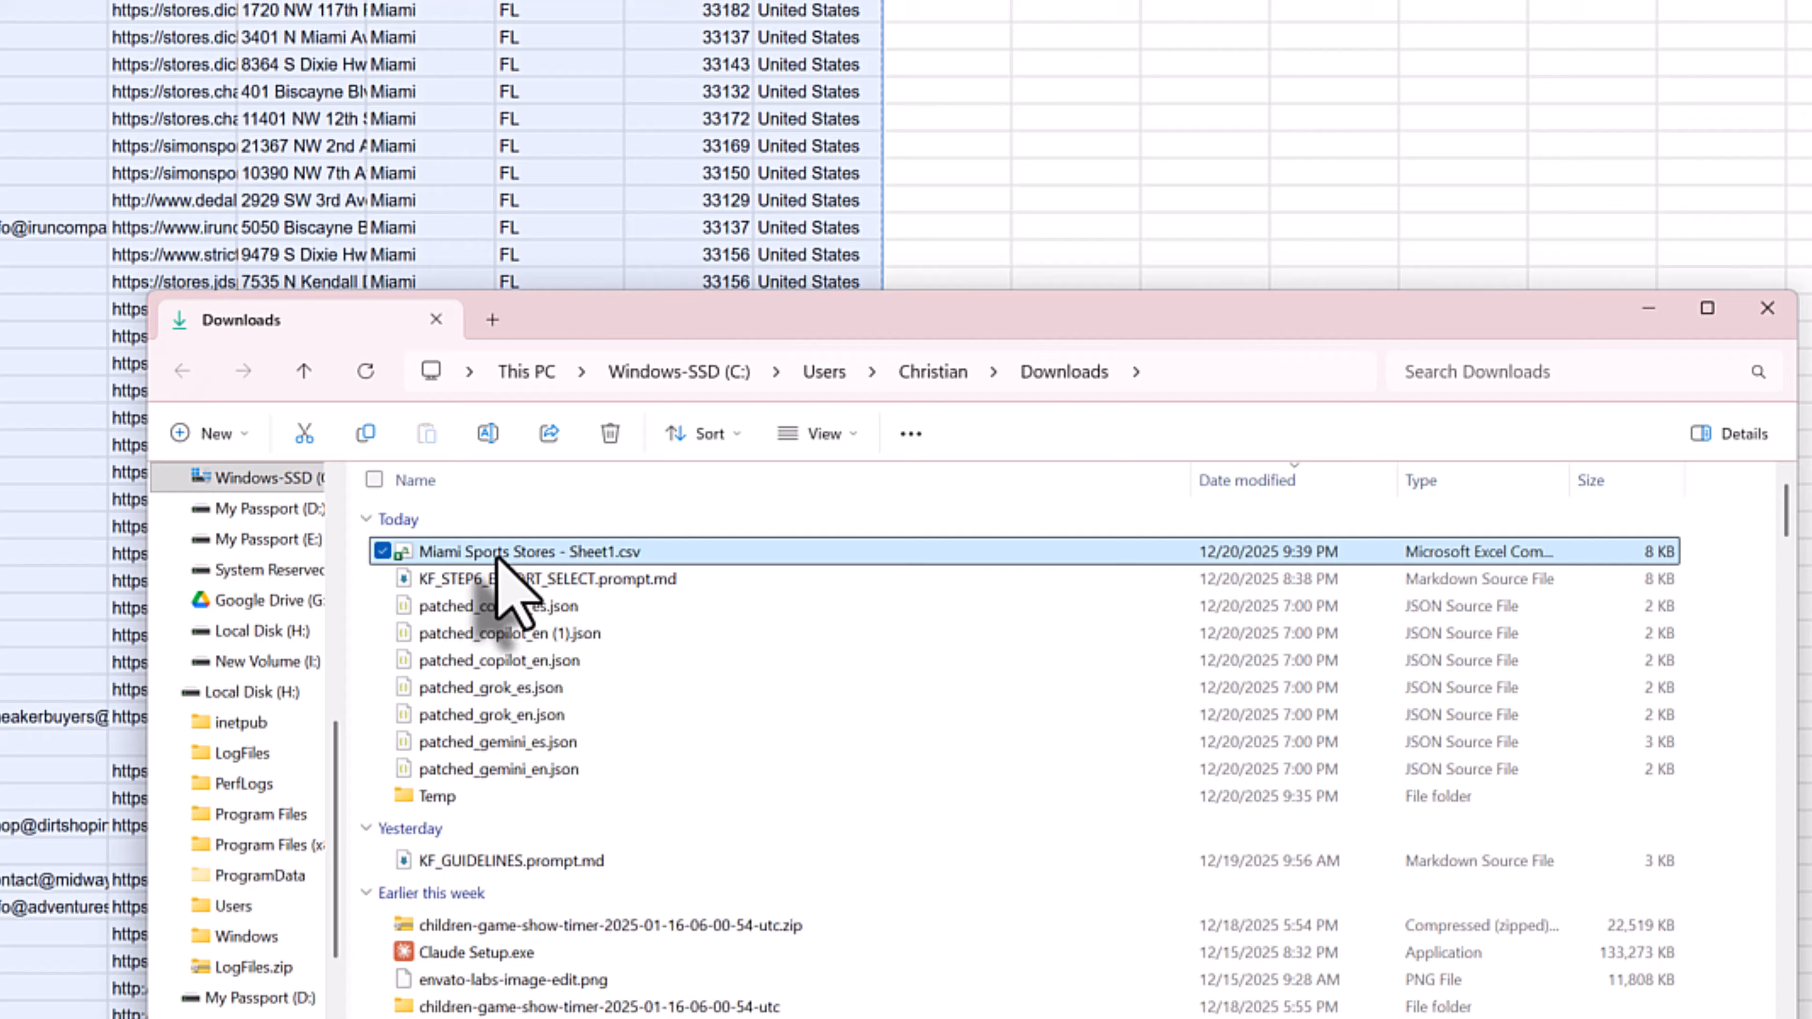
double_click(497, 556)
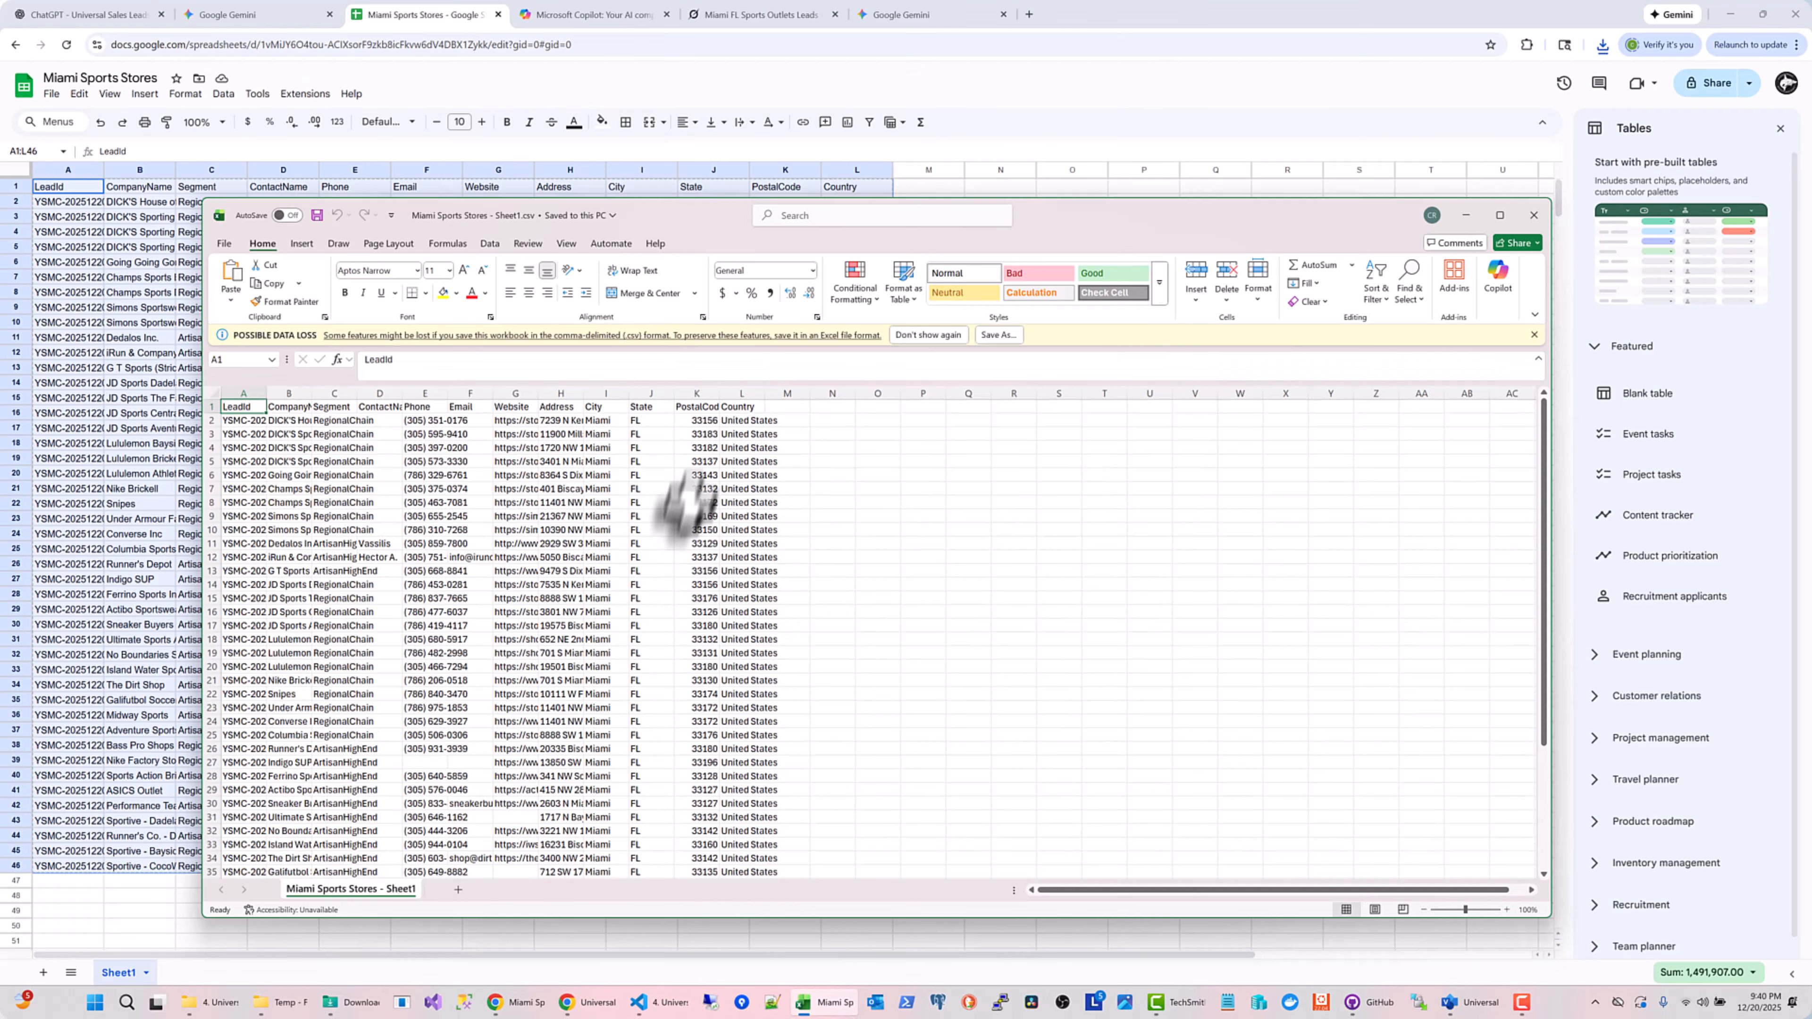
click(217, 393)
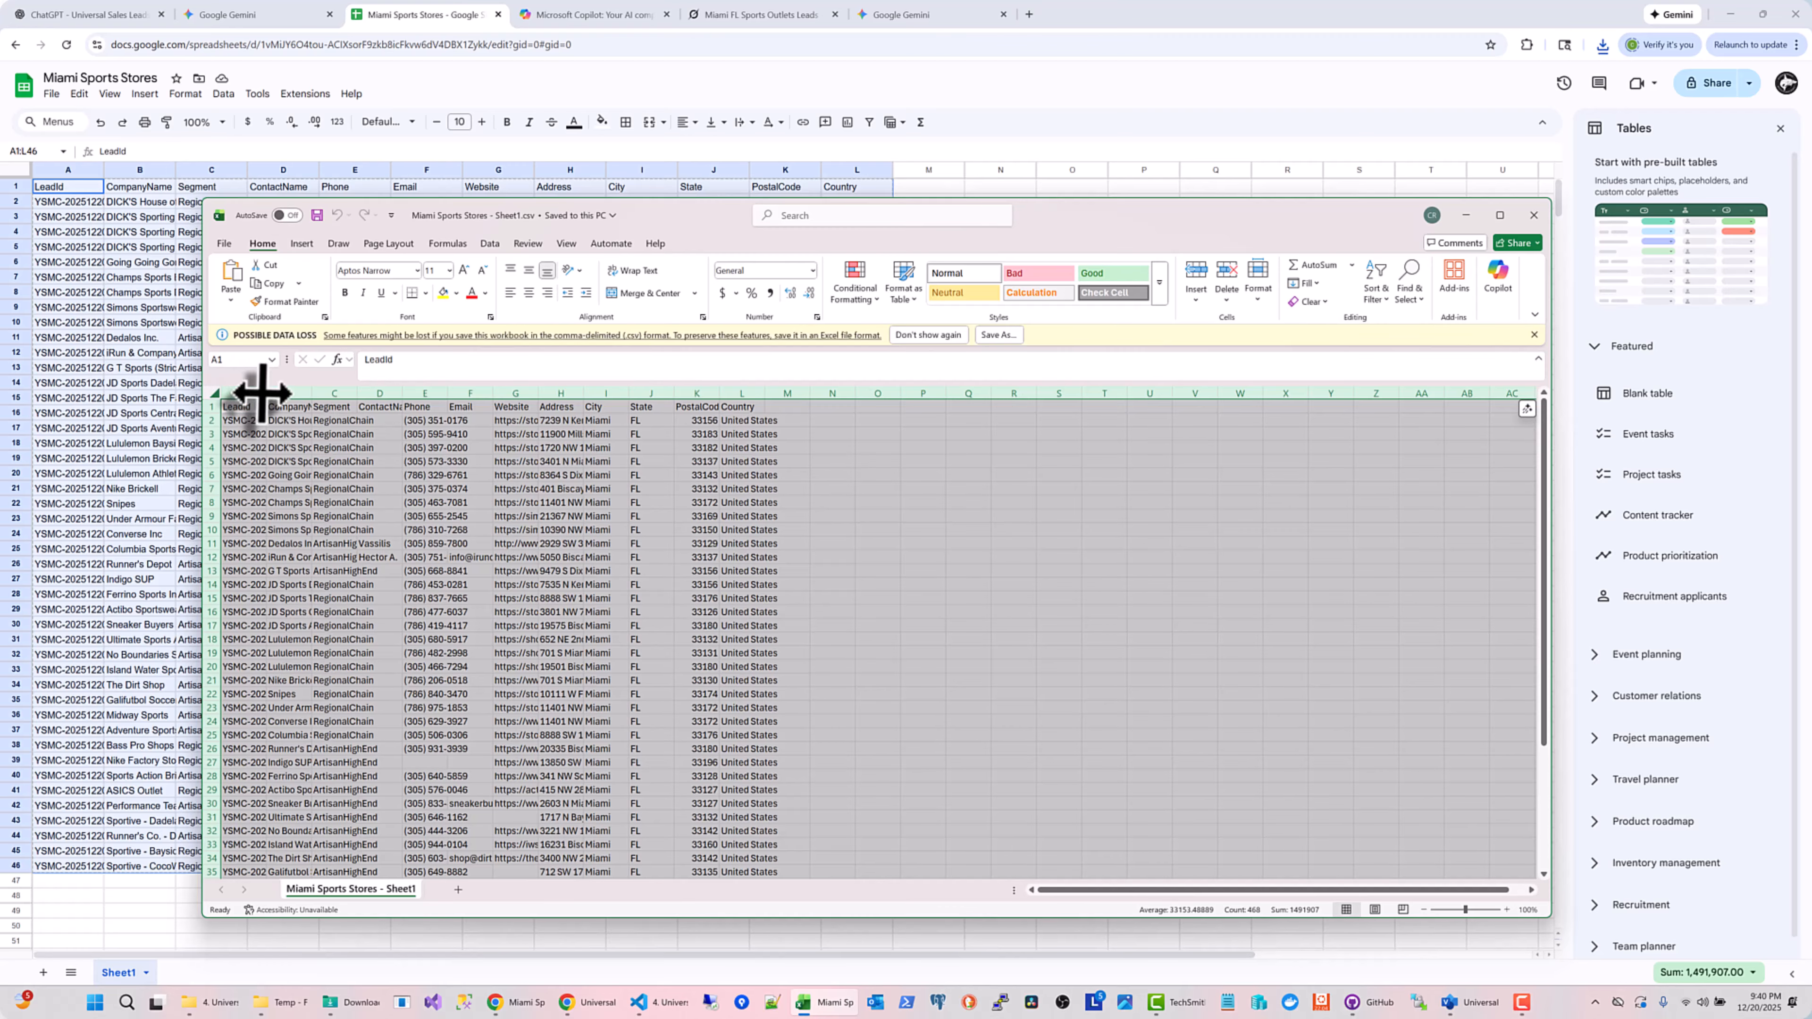
double_click(262, 391)
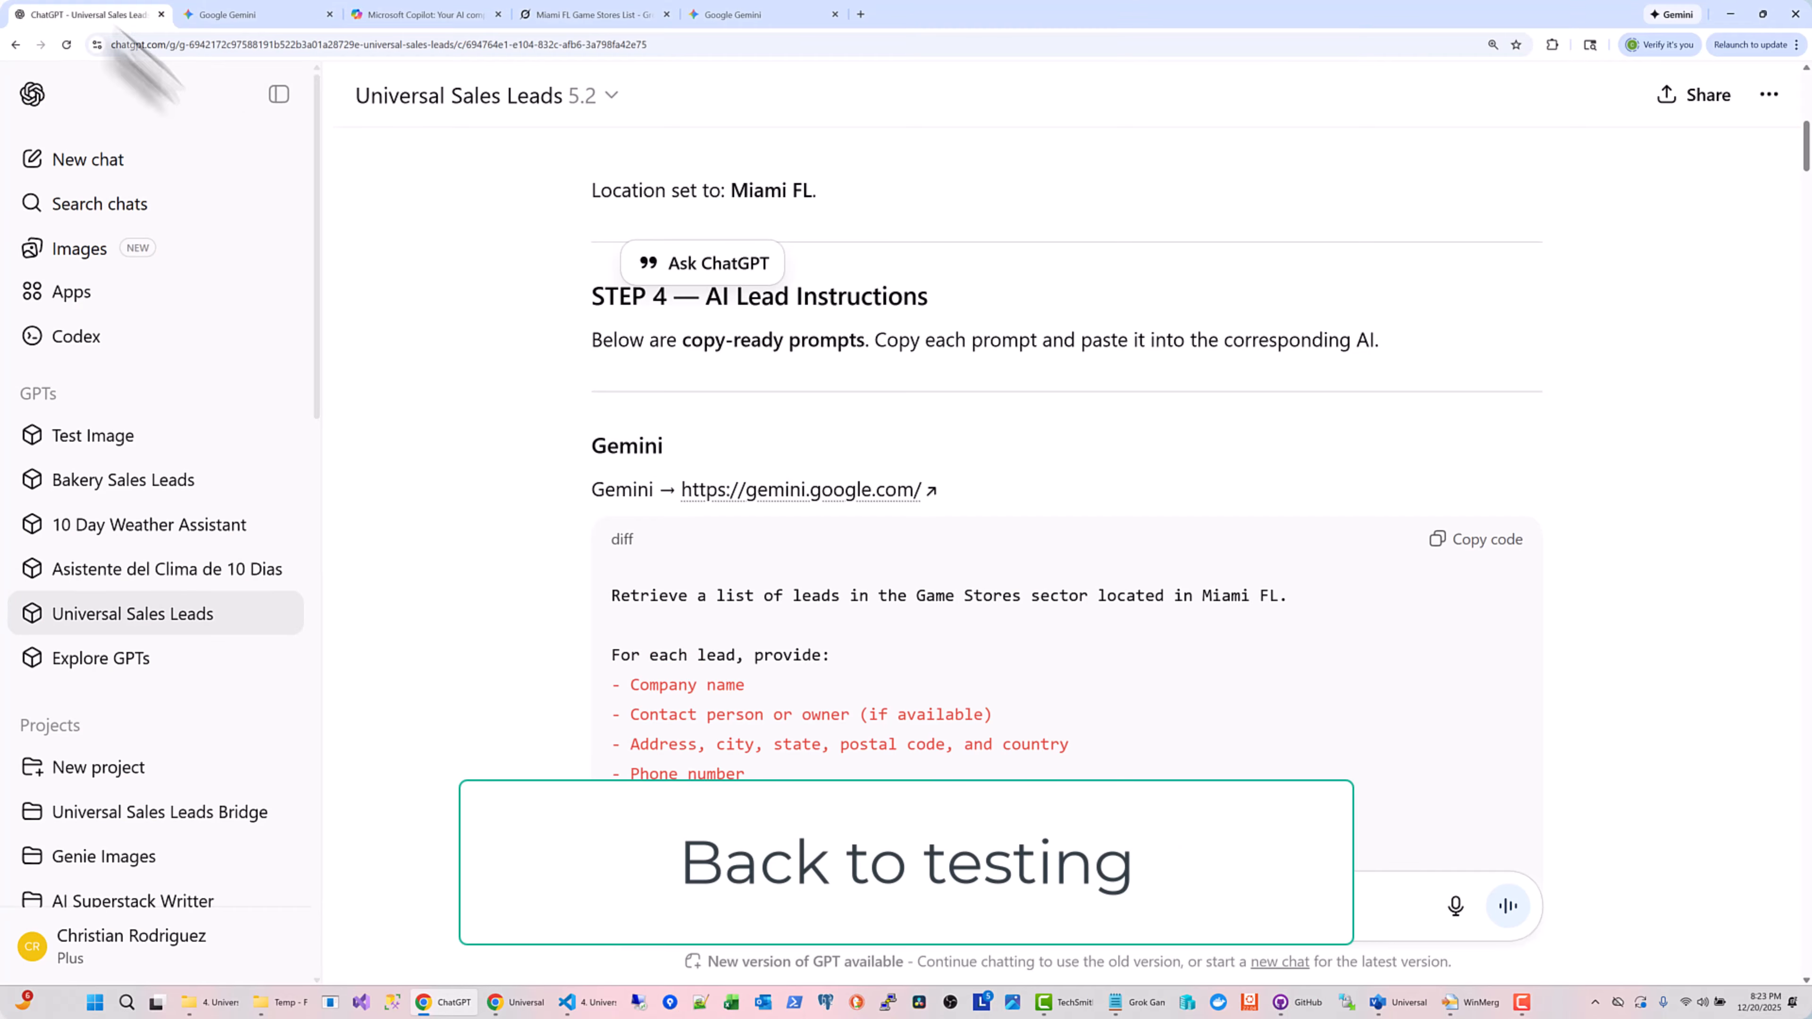
Review the Step 4 and Step 5 prompts for Miami FL game stores in ChatGPT and the merged leads in Gemini
scroll(1043, 538, down, 20)
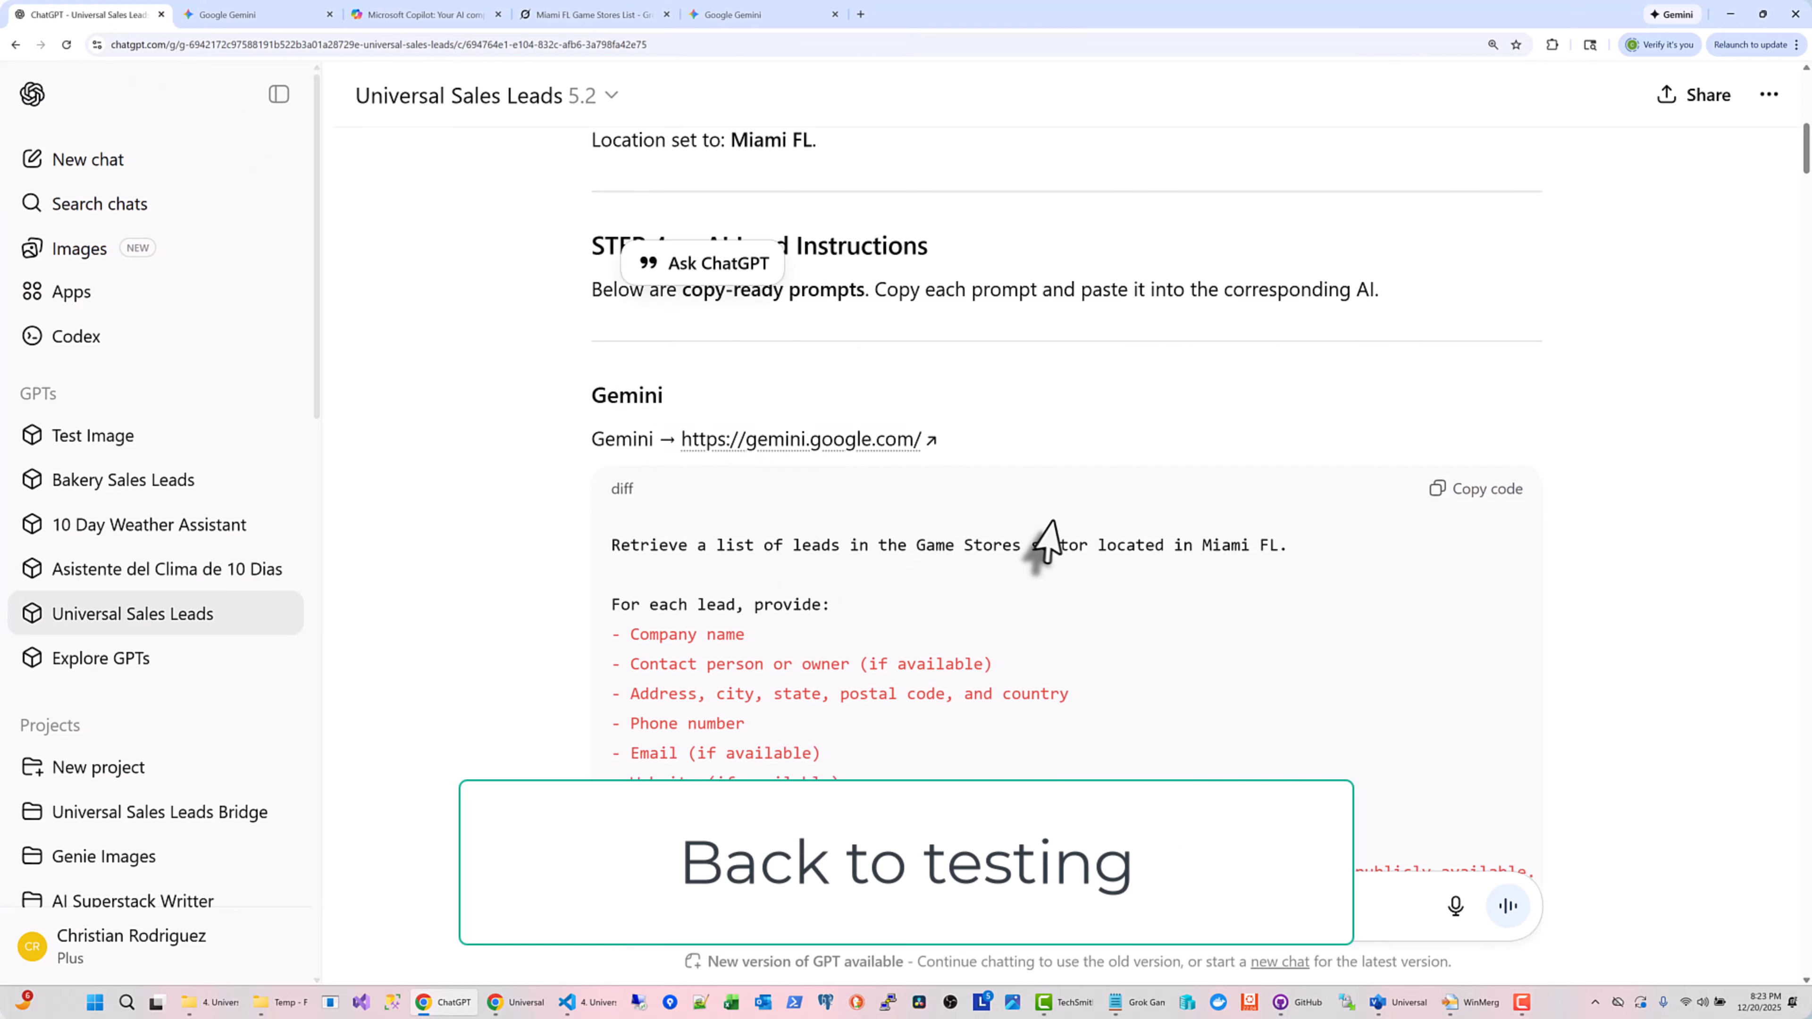
scroll(1345, 625, down, 20)
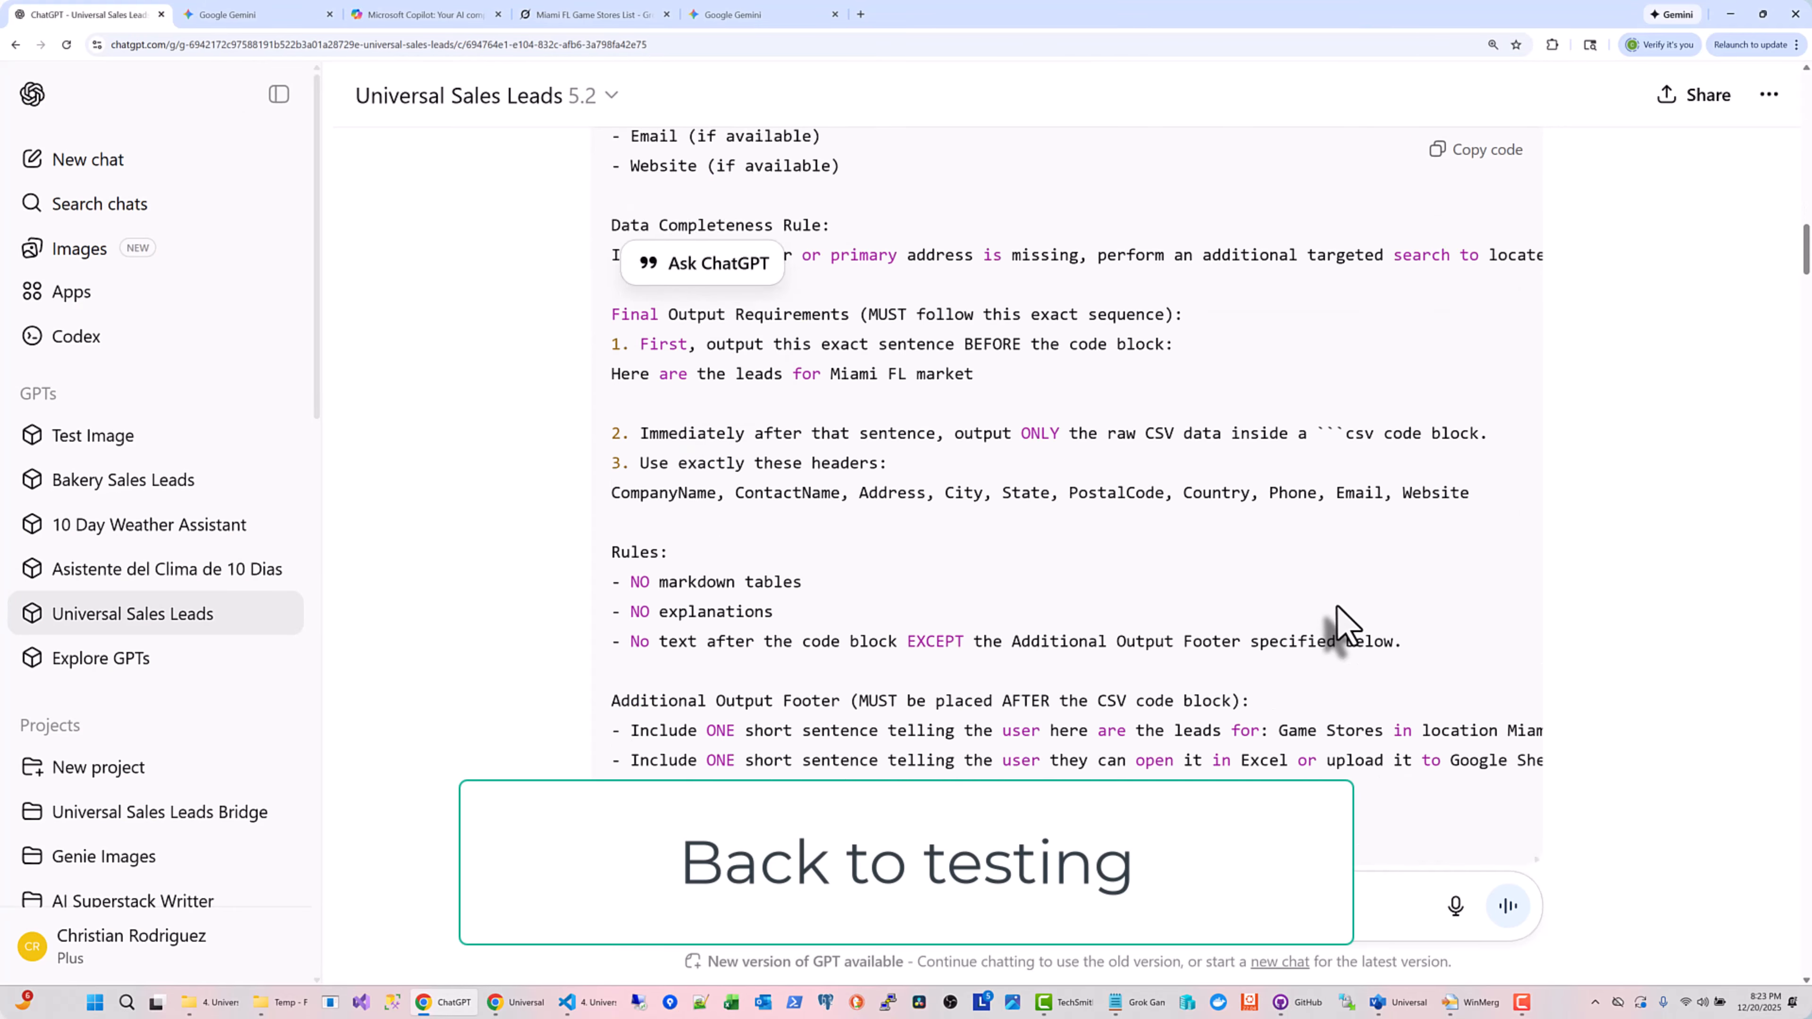
scroll(1345, 625, down, 5)
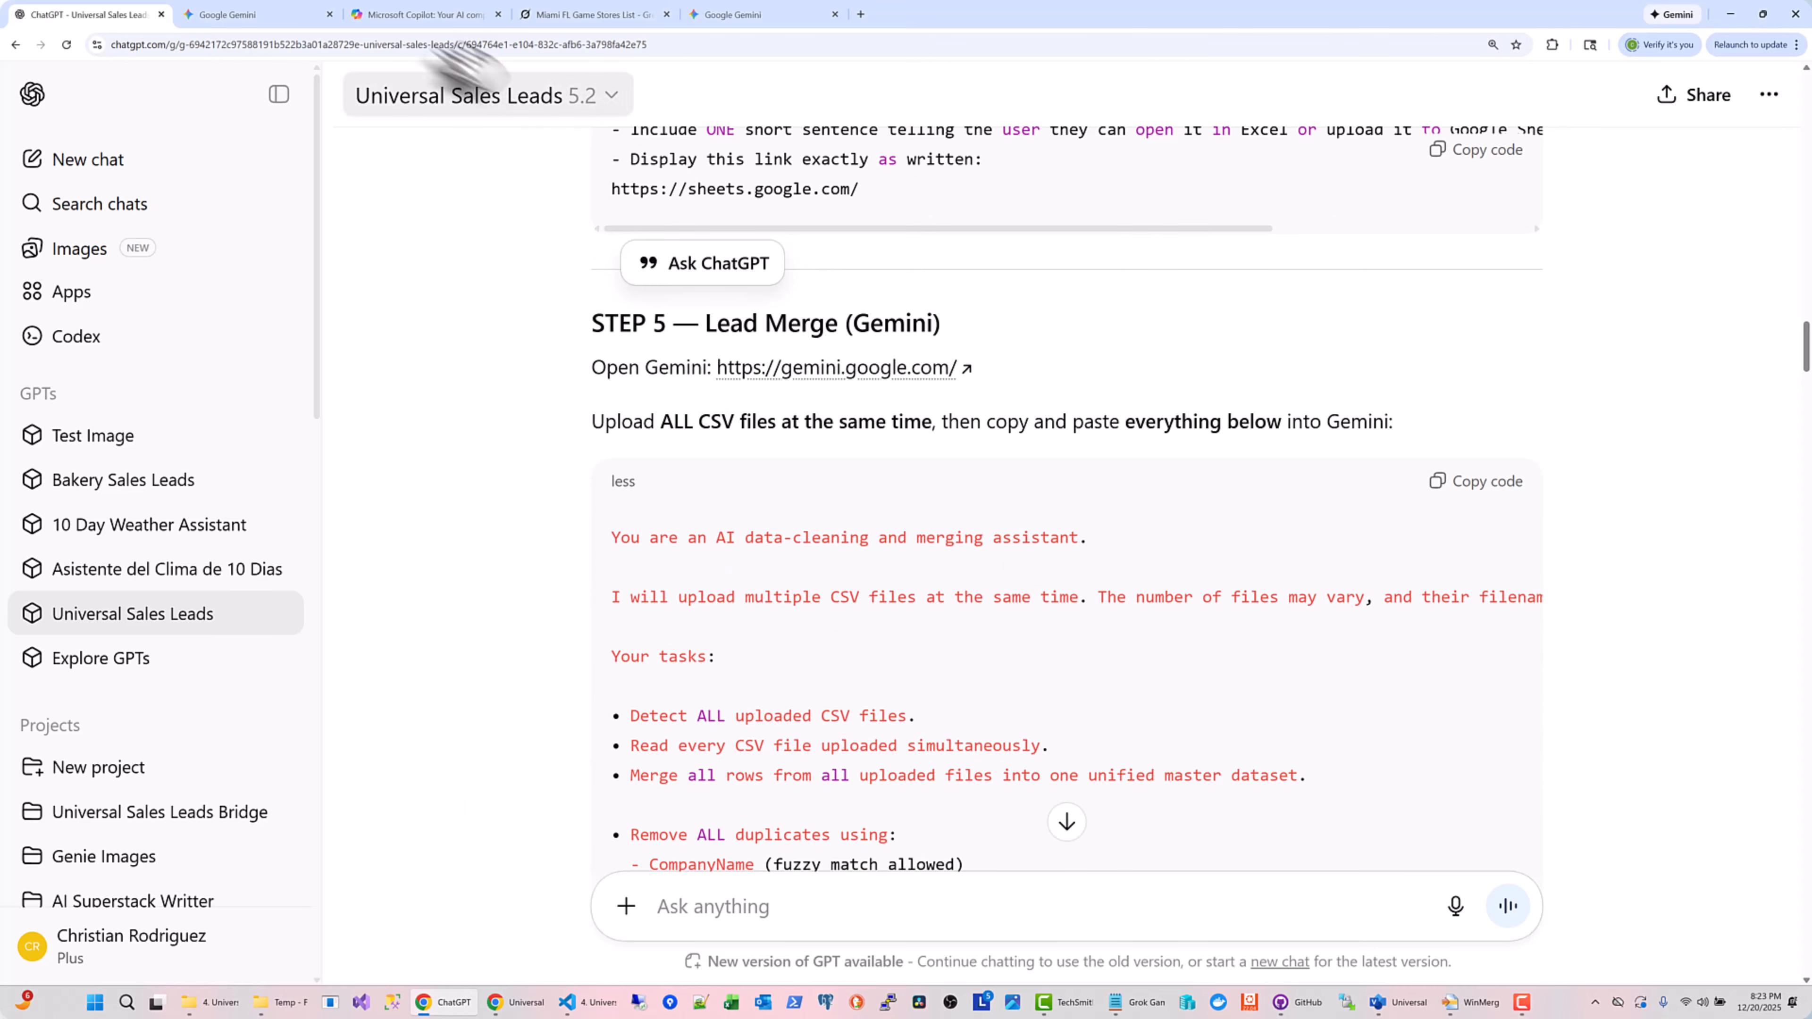
click(253, 15)
scroll(1489, 431, up, 20)
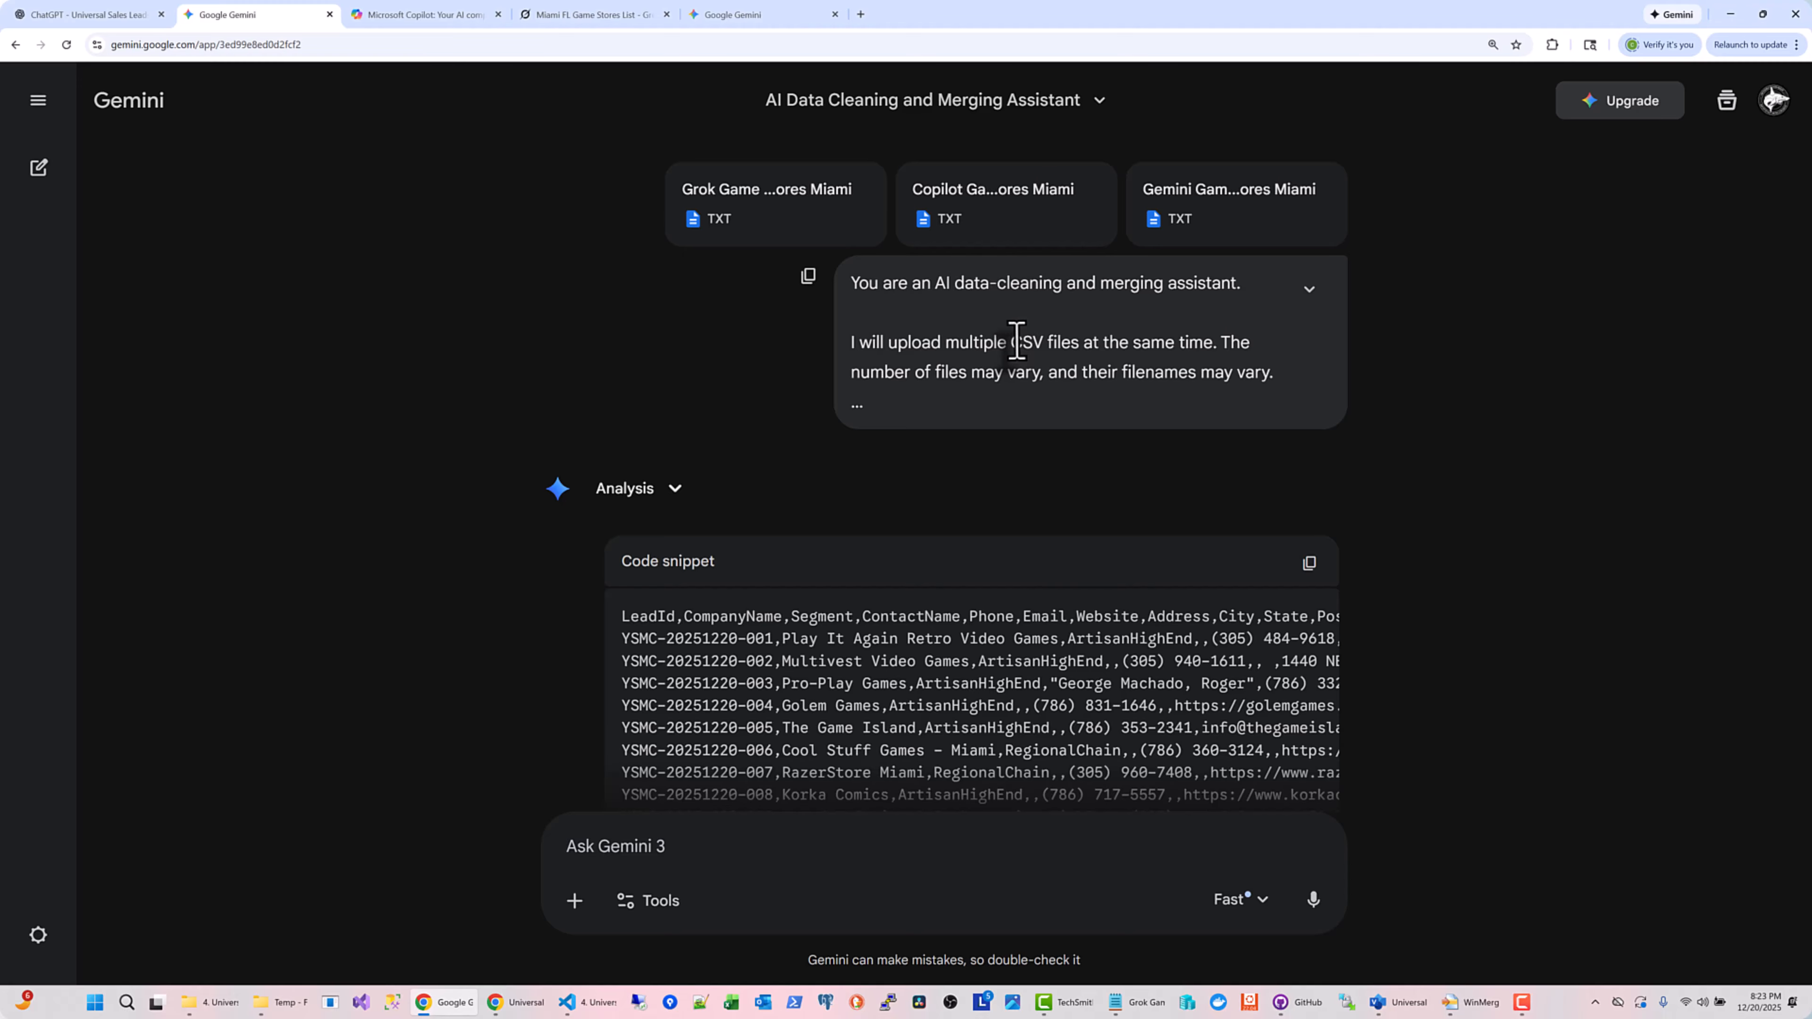
scroll(1404, 399, down, 4)
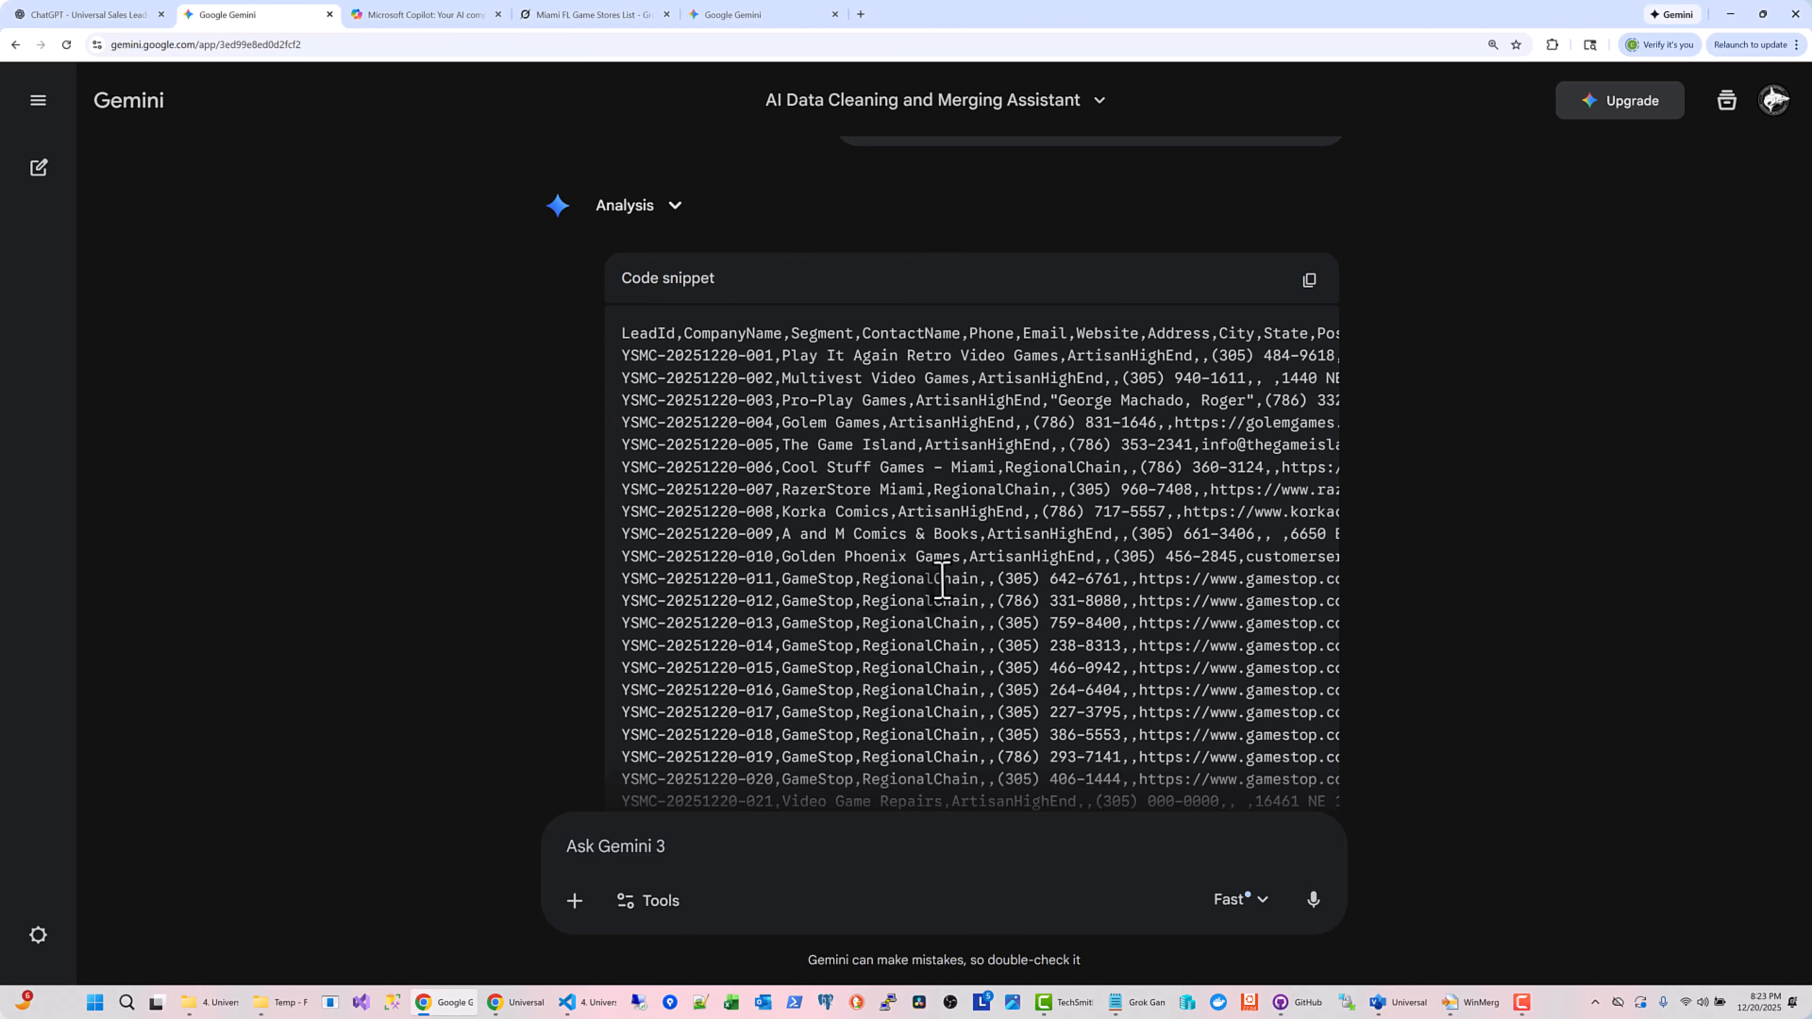
Return to ChatGPT and examine the Step 5 merge prompt and the Step 6 Dialer and Driving Route export options
click(56, 12)
scroll(1032, 486, down, 15)
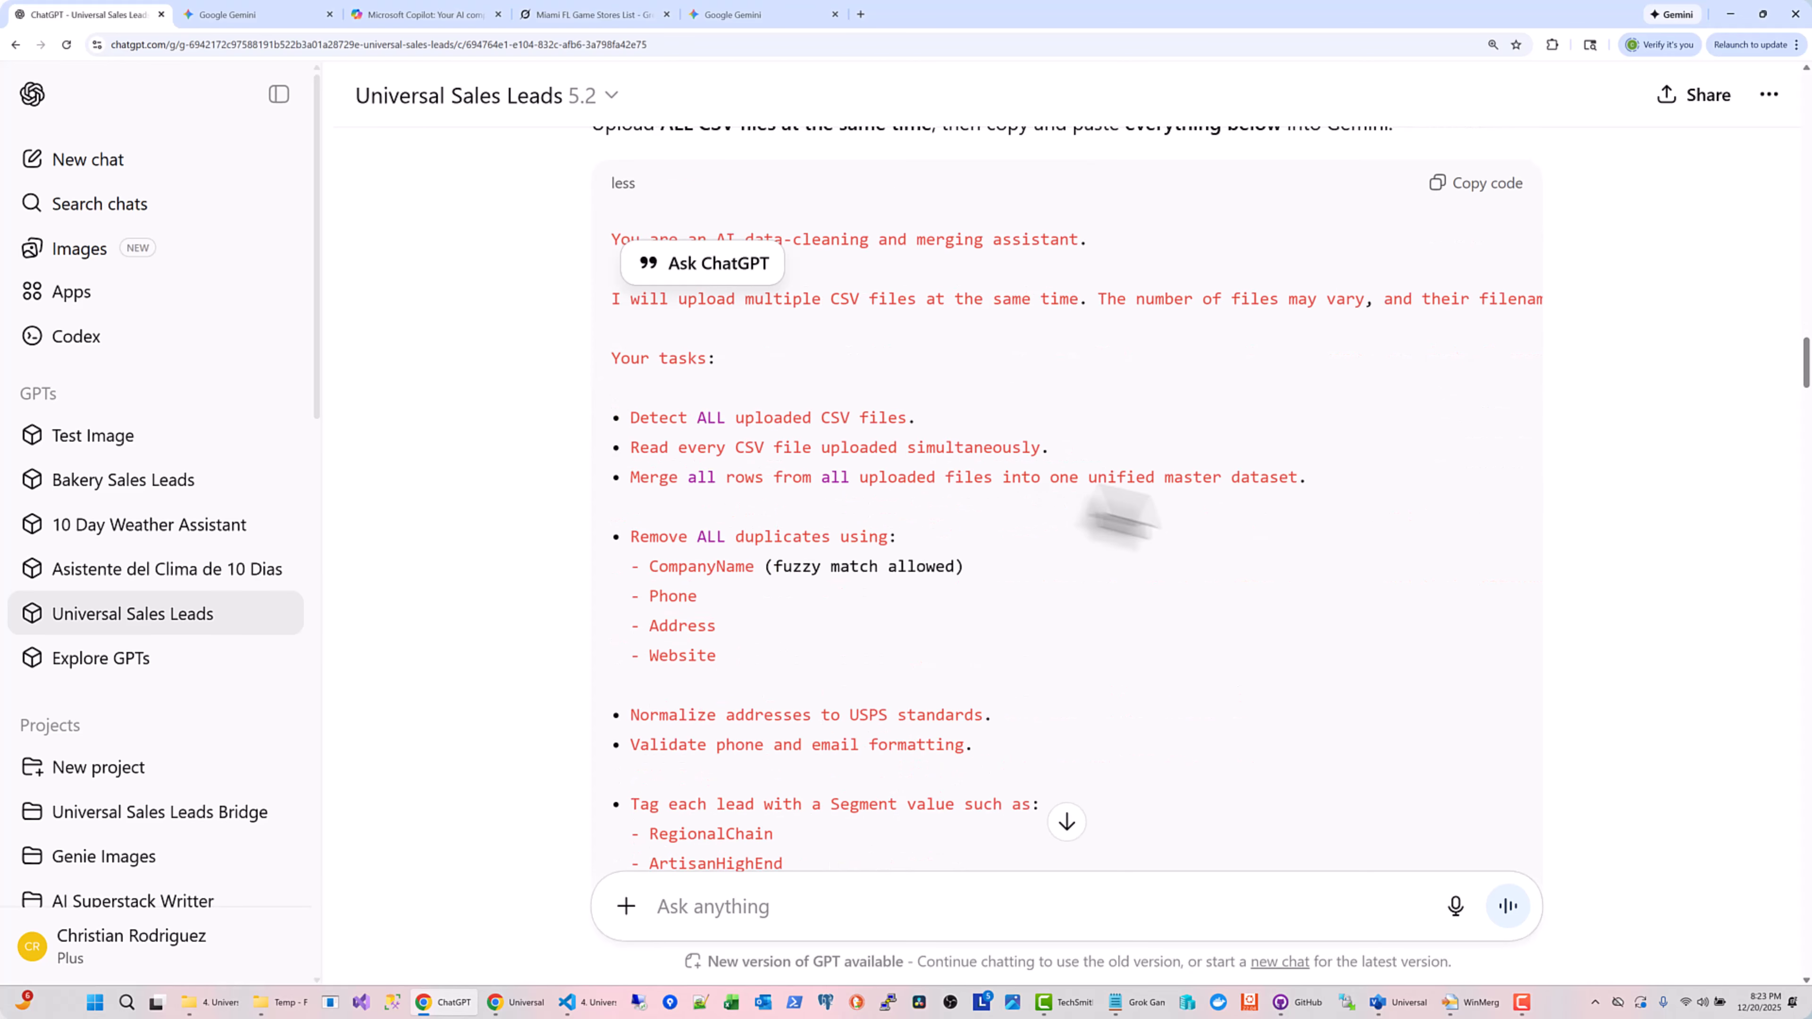
scroll(1441, 553, down, 10)
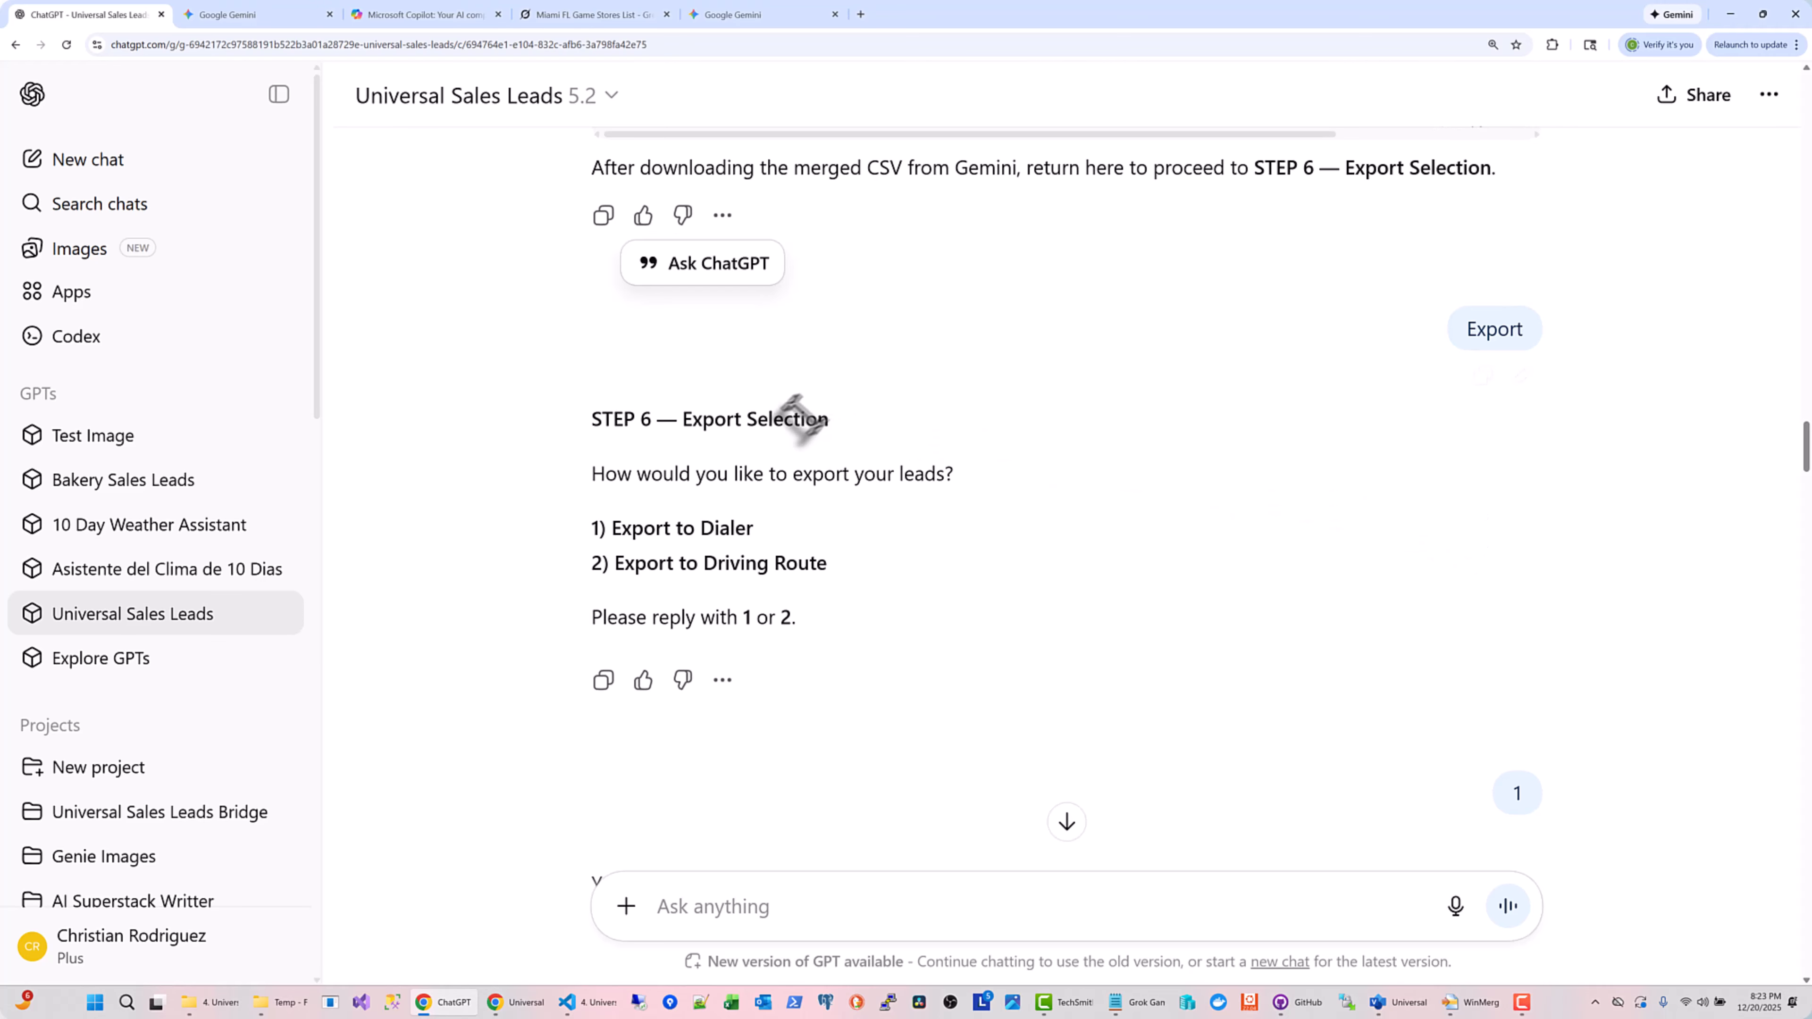
scroll(949, 546, down, 2)
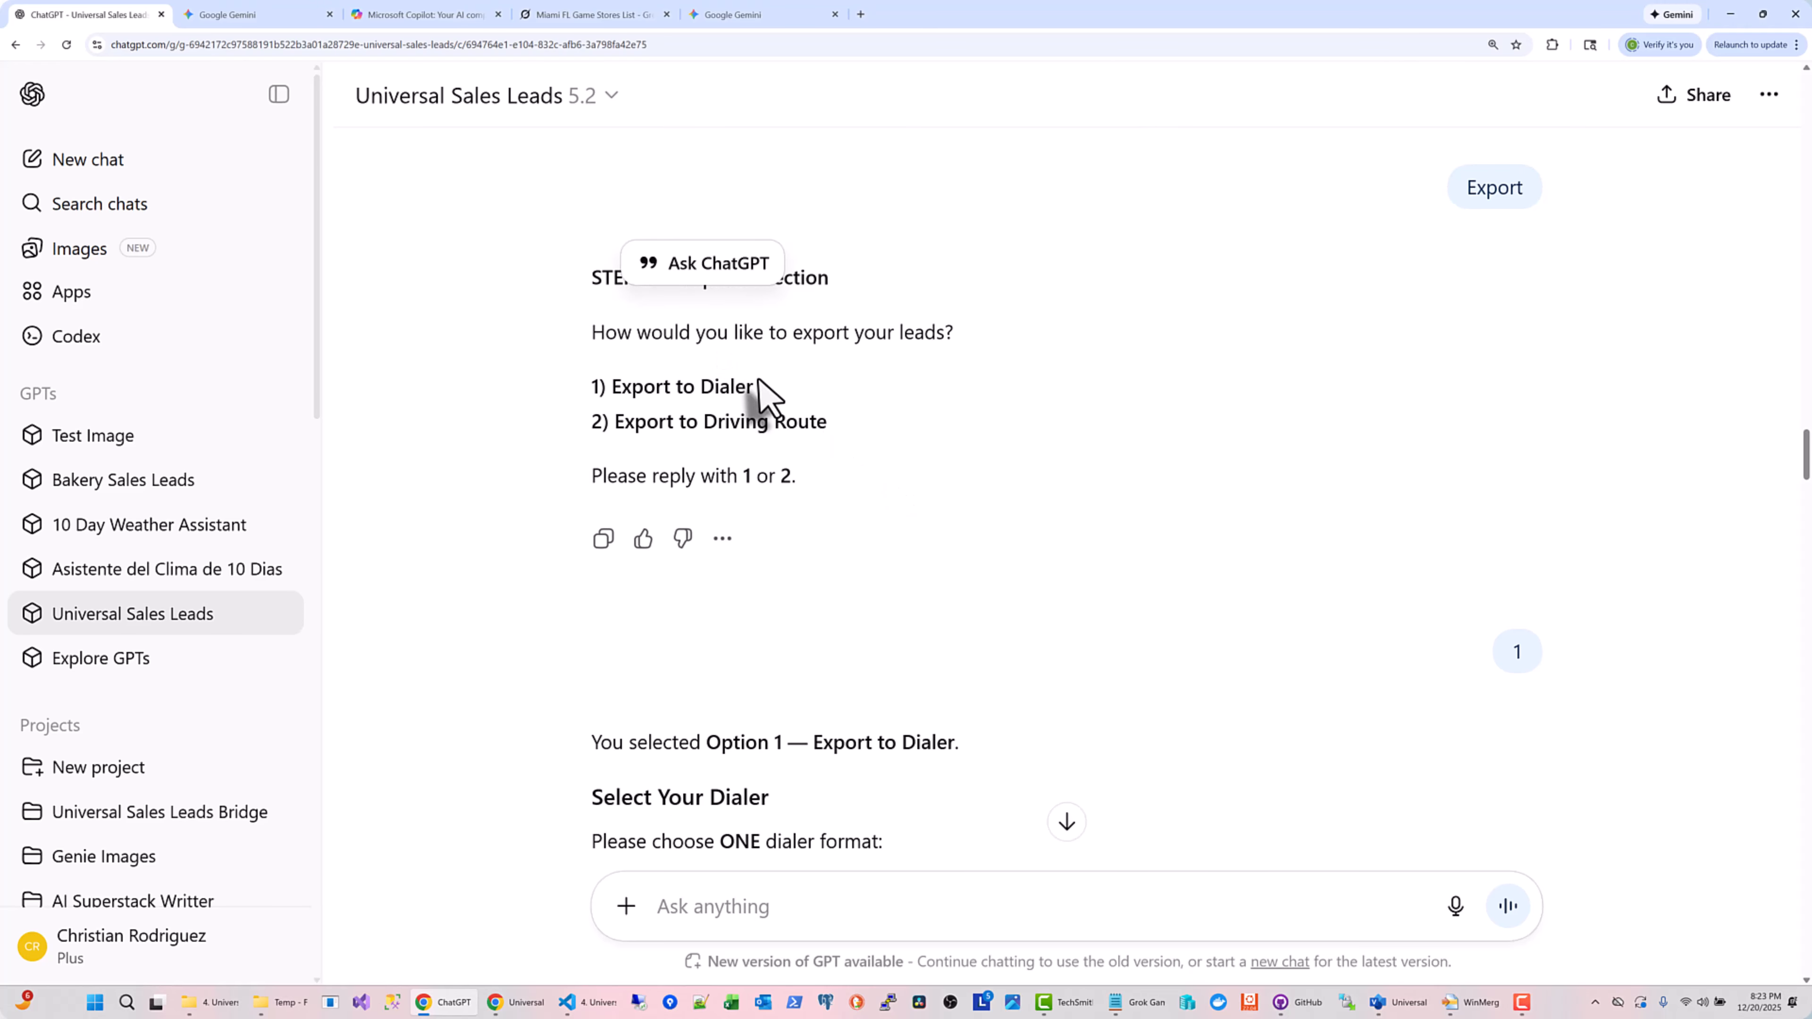
drag(758, 391, 582, 381)
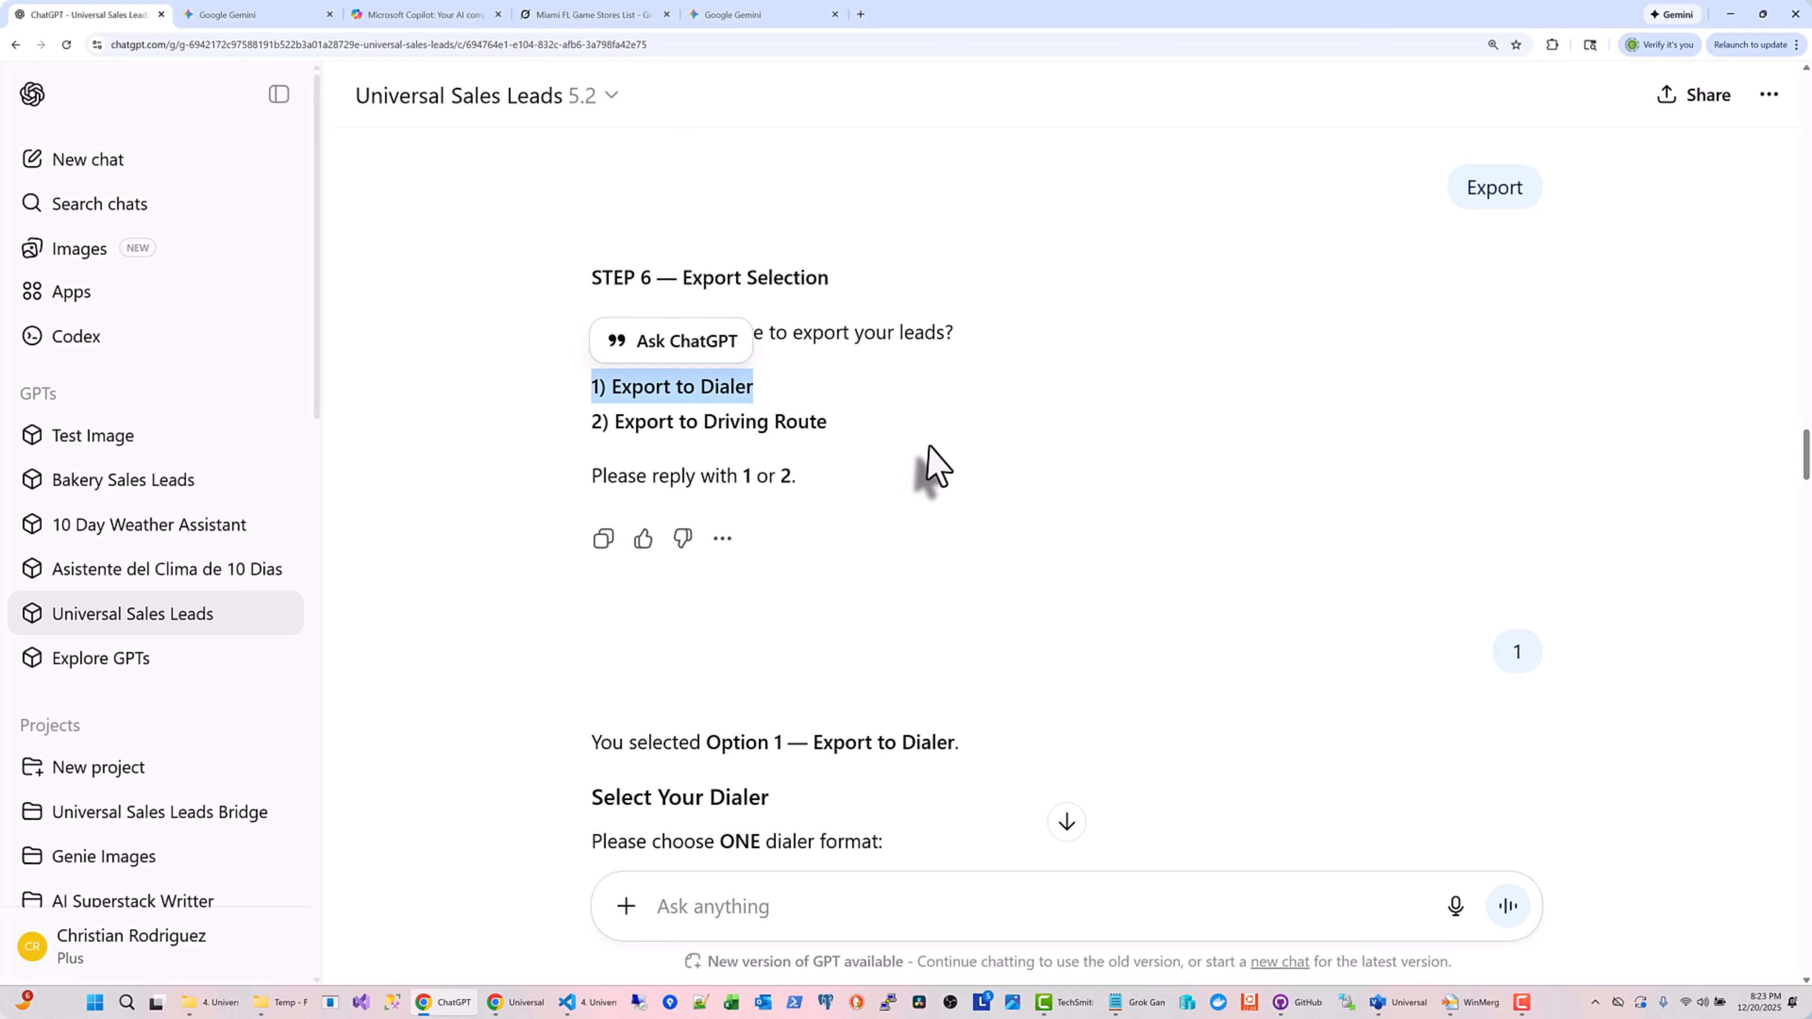
drag(840, 426, 580, 401)
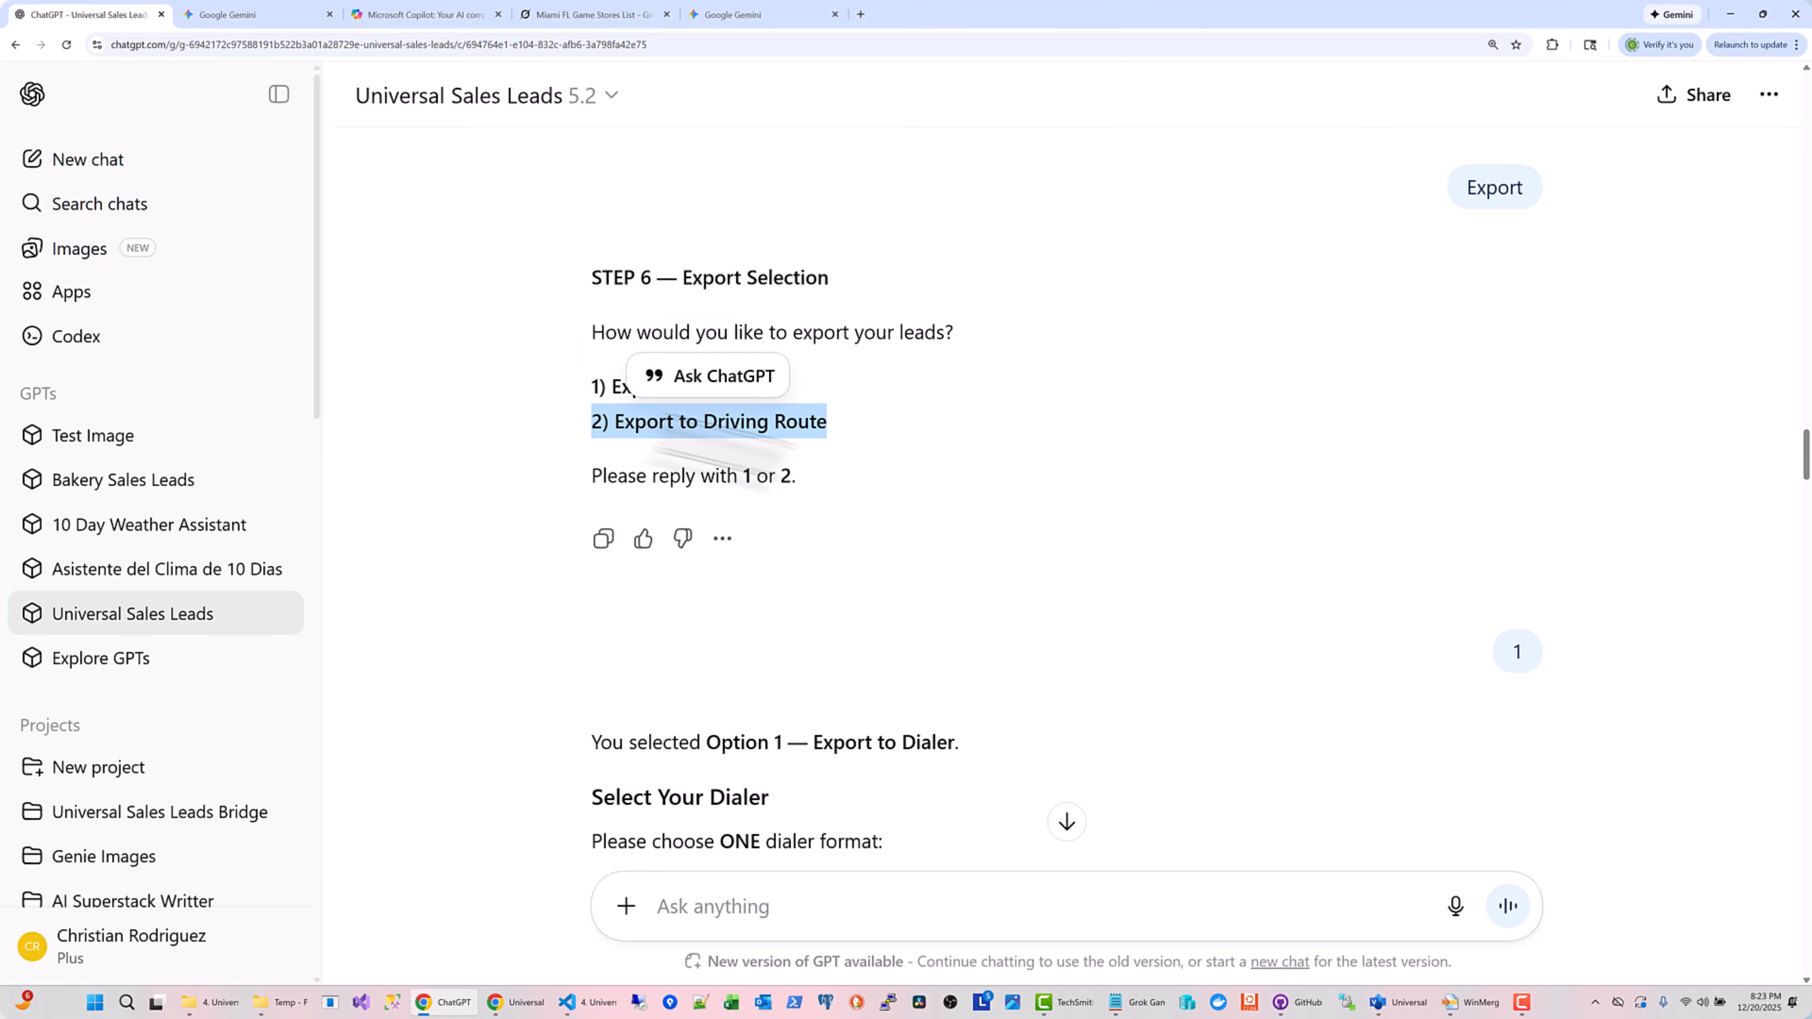
Review the RingOver and ReadyMode dialer export prompts in the Universal Sales Leads chat
scroll(1129, 544, down, 4)
scroll(956, 580, down, 7)
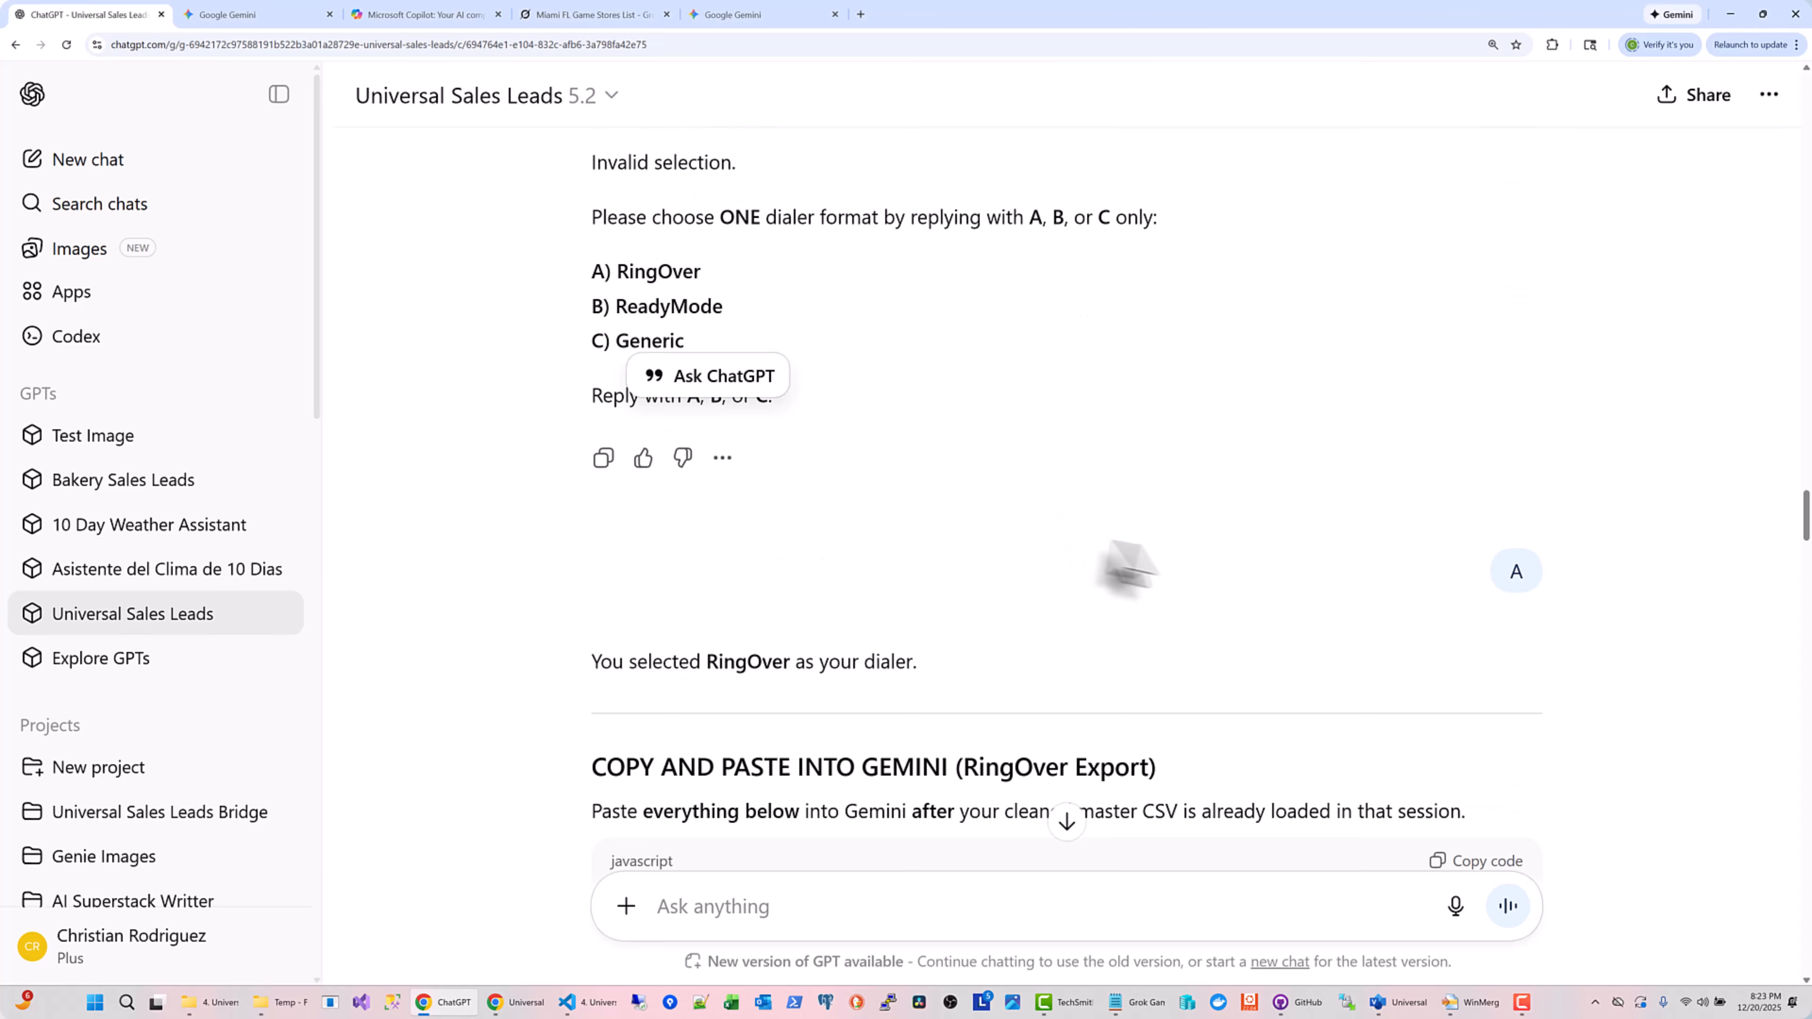
scroll(1213, 550, down, 4)
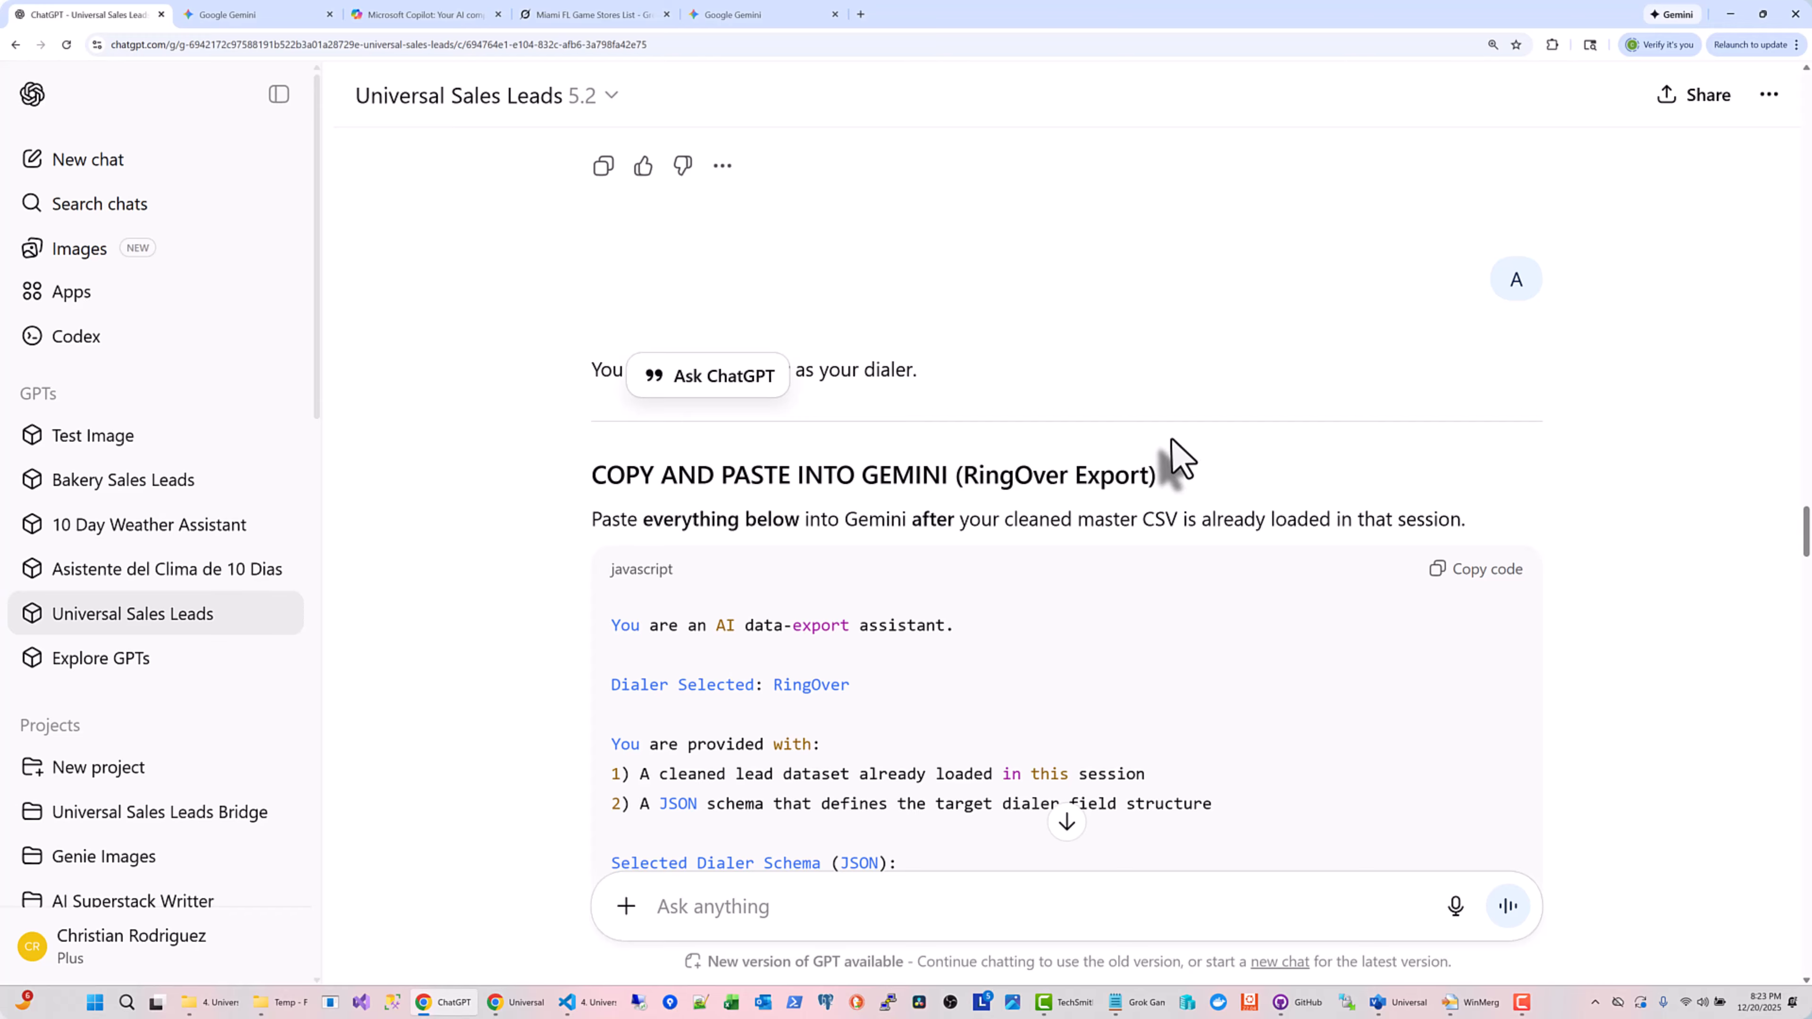
scroll(1181, 457, down, 20)
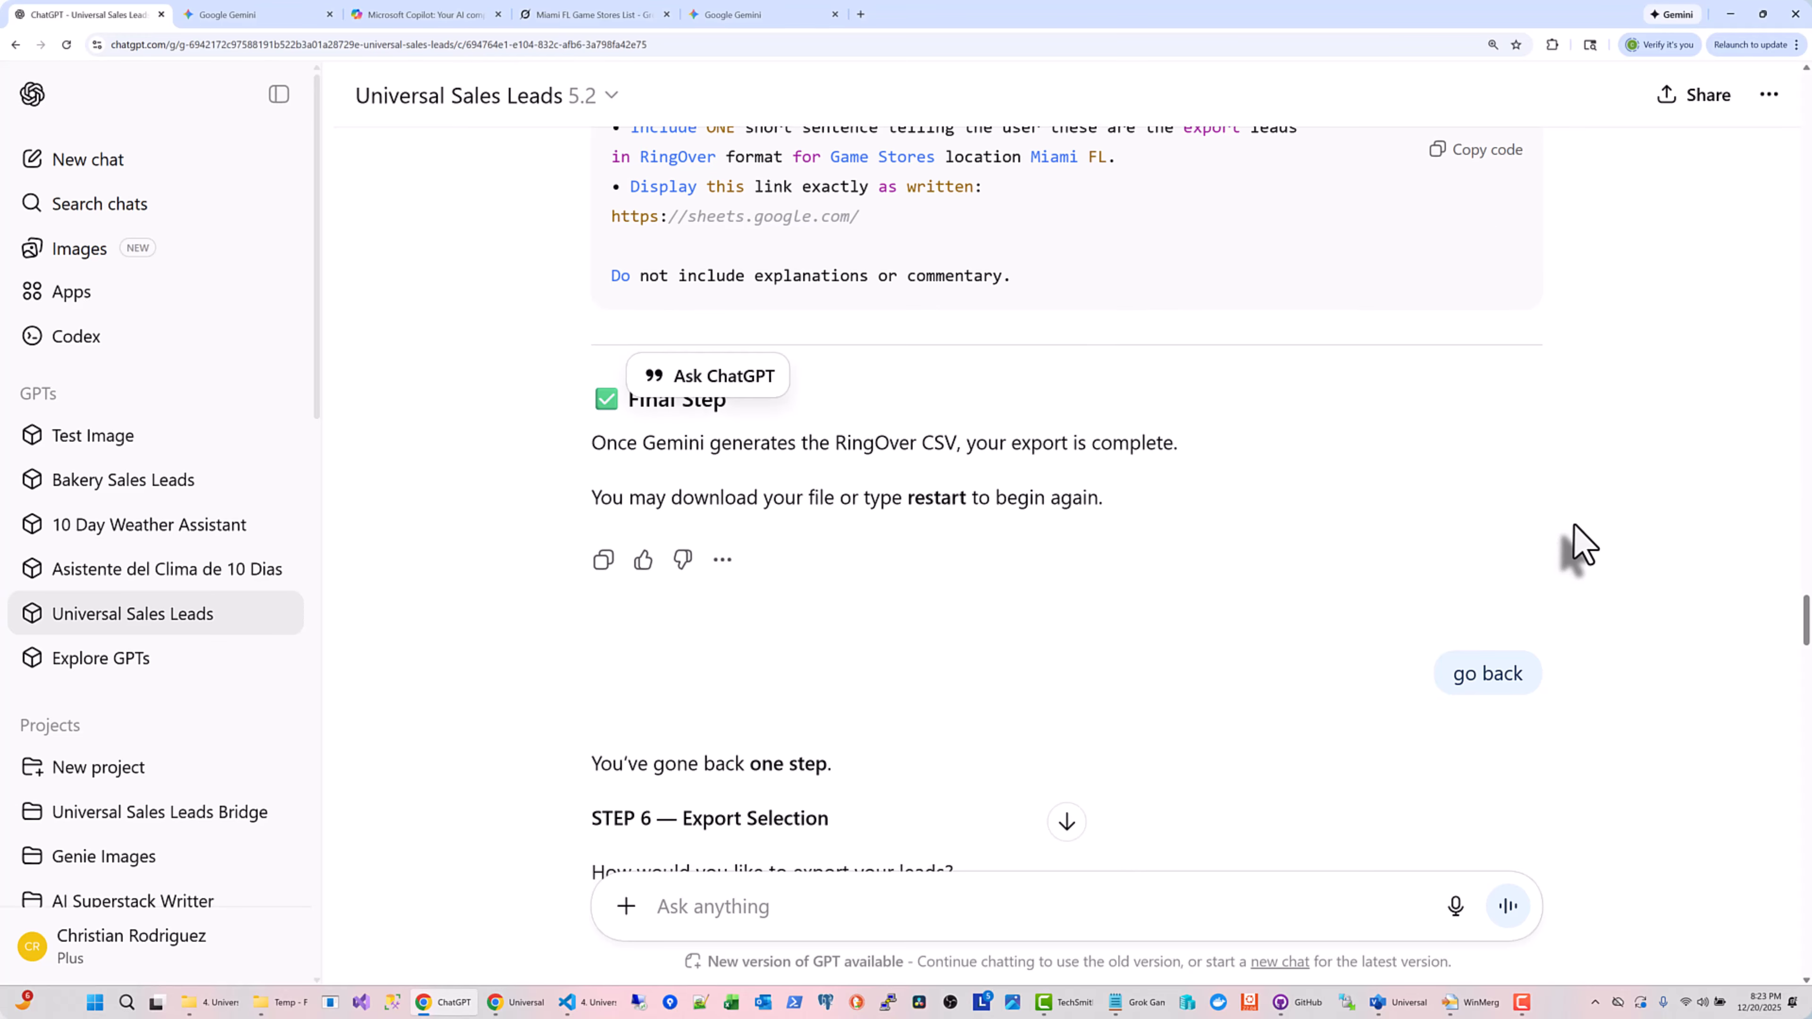
scroll(1580, 546, down, 20)
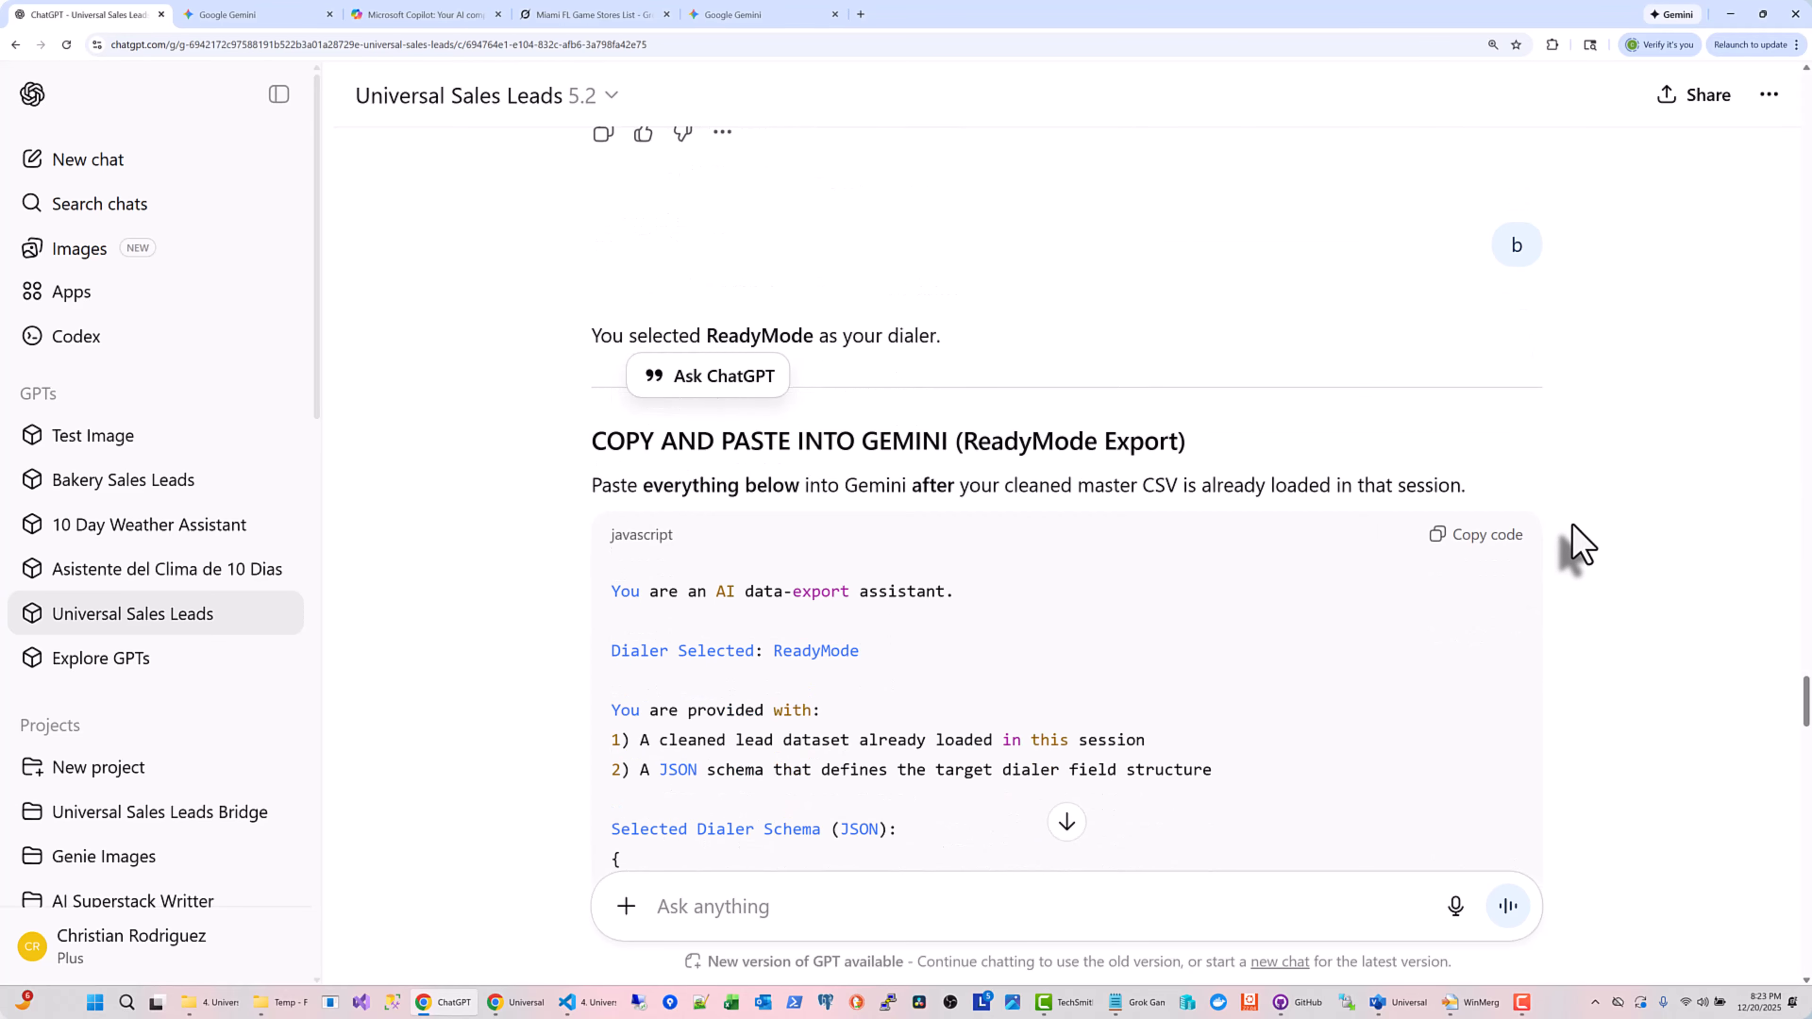
scroll(1580, 546, down, 15)
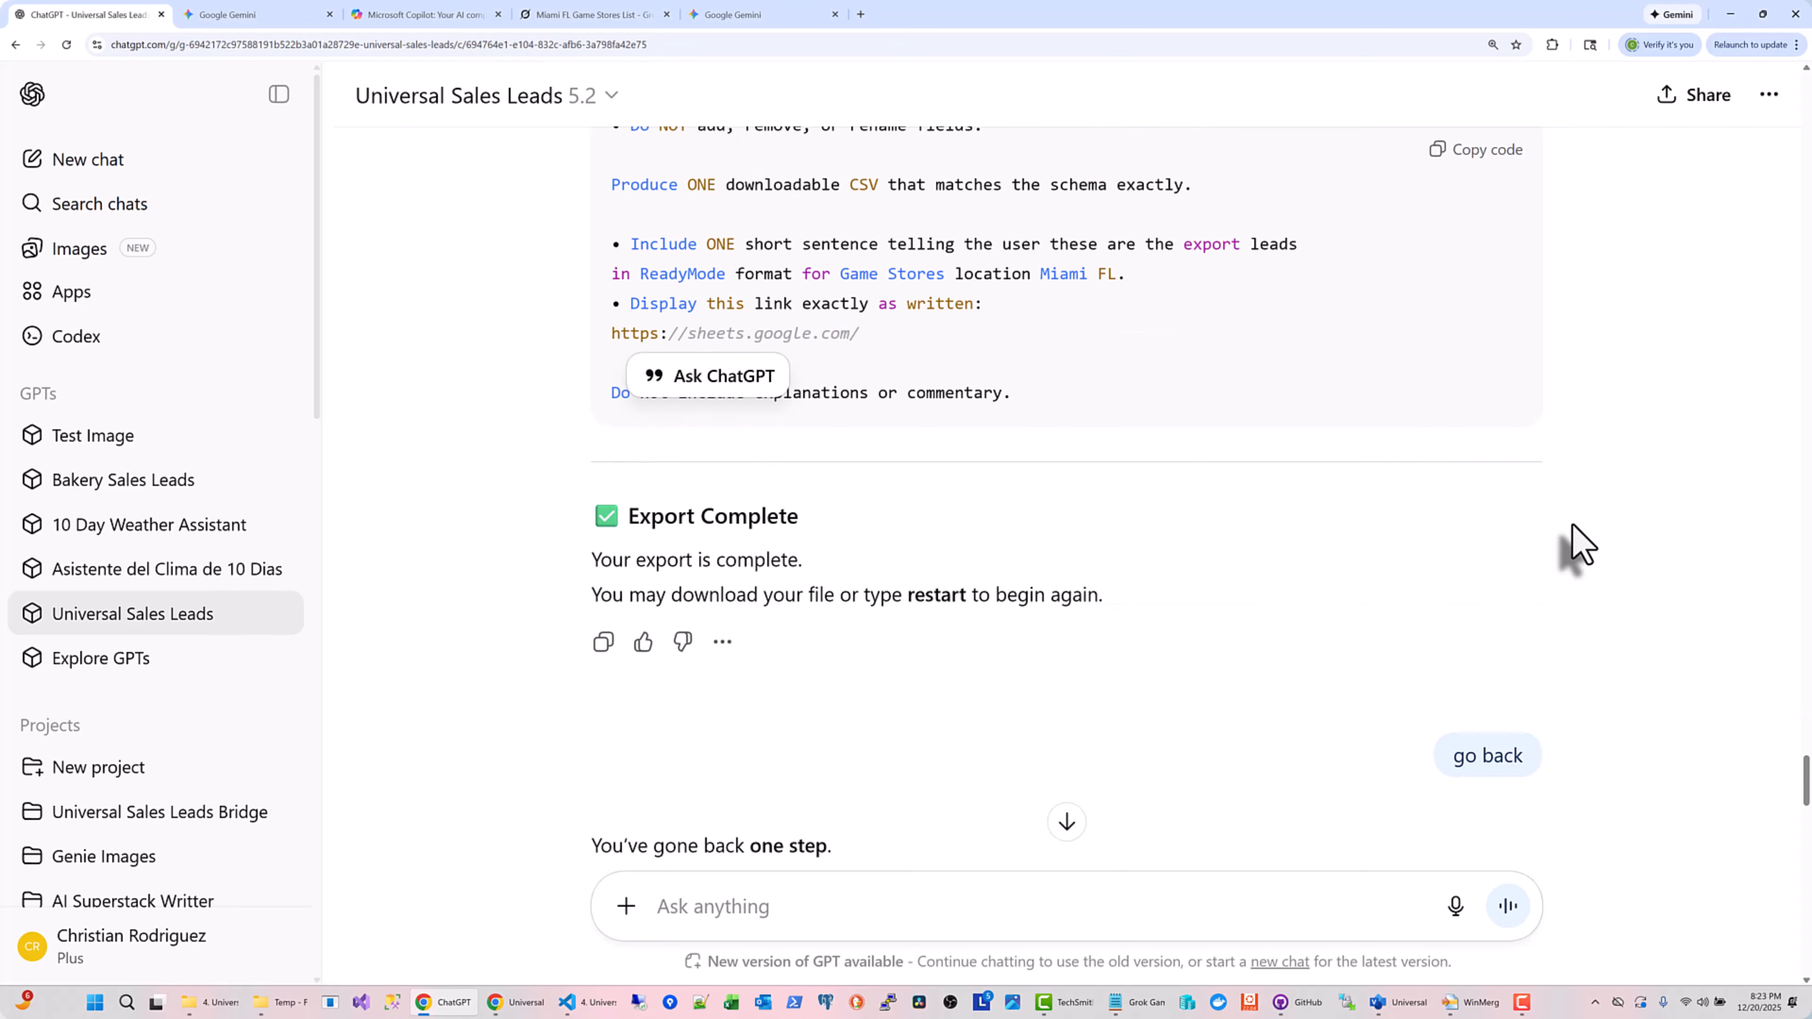
Examine the Export to Driving Route instructions, then the past uploads in Geocodio
scroll(1580, 546, down, 20)
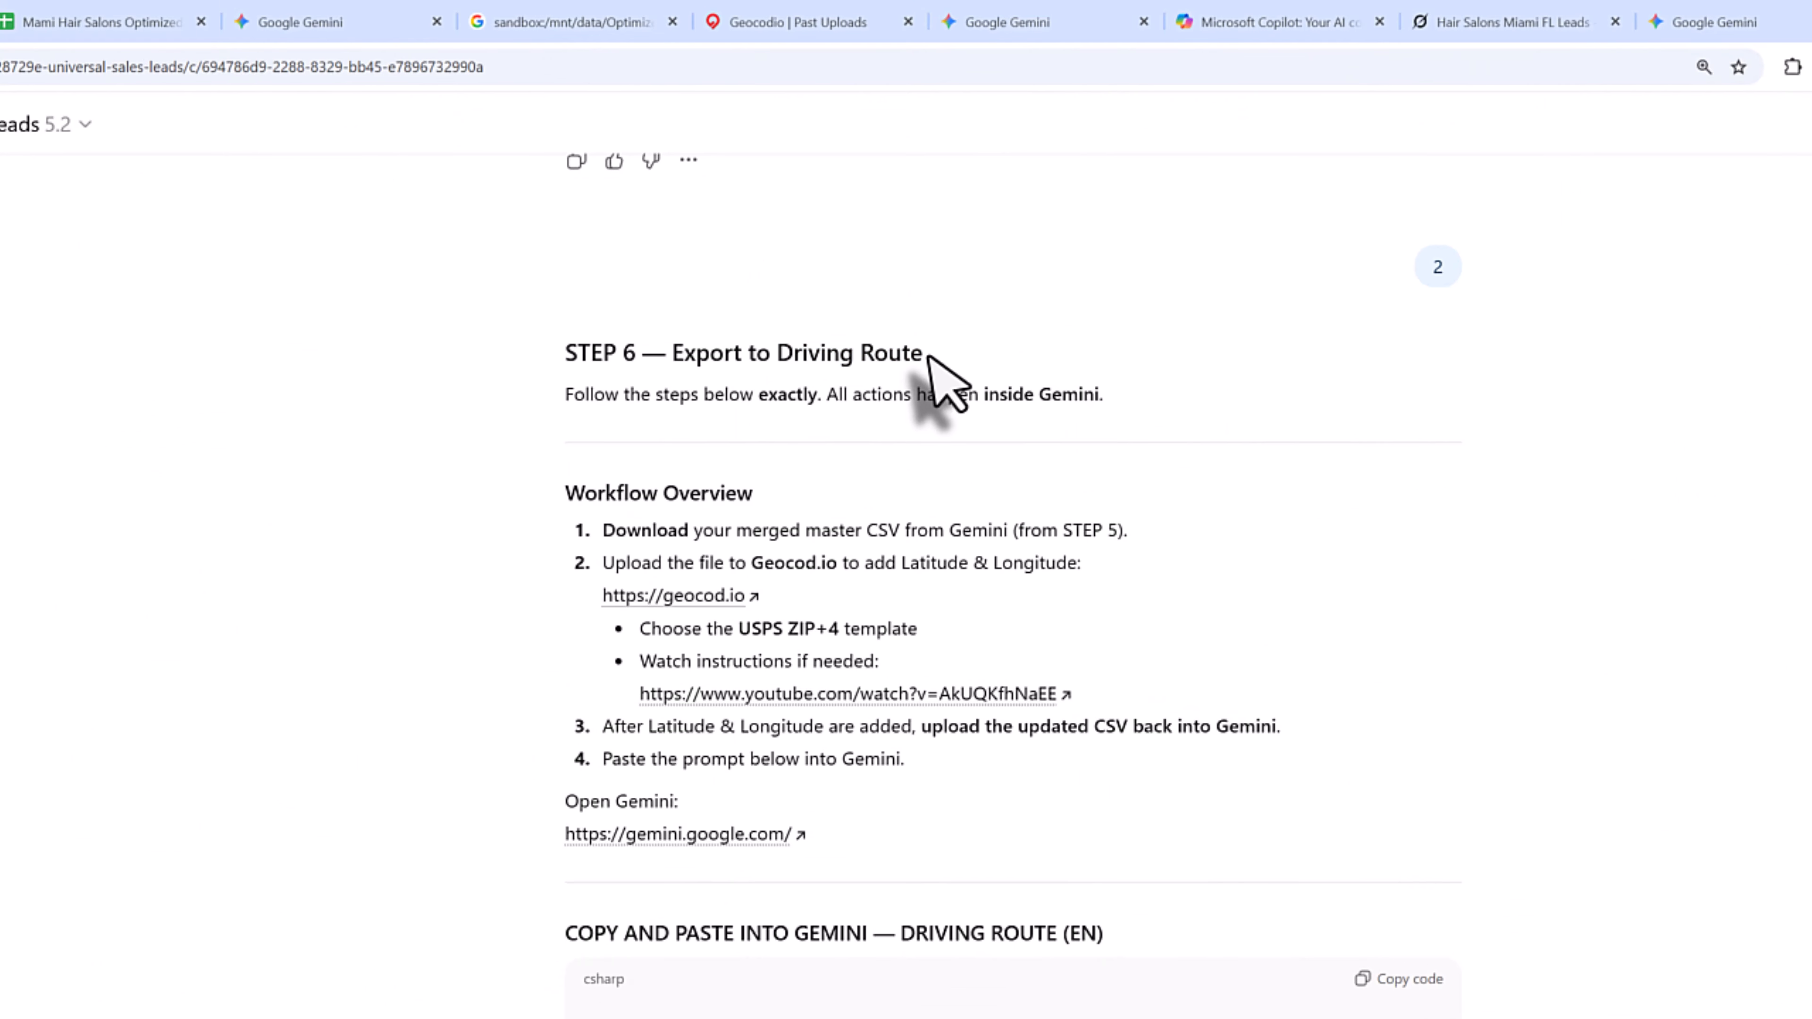
drag(925, 354, 778, 352)
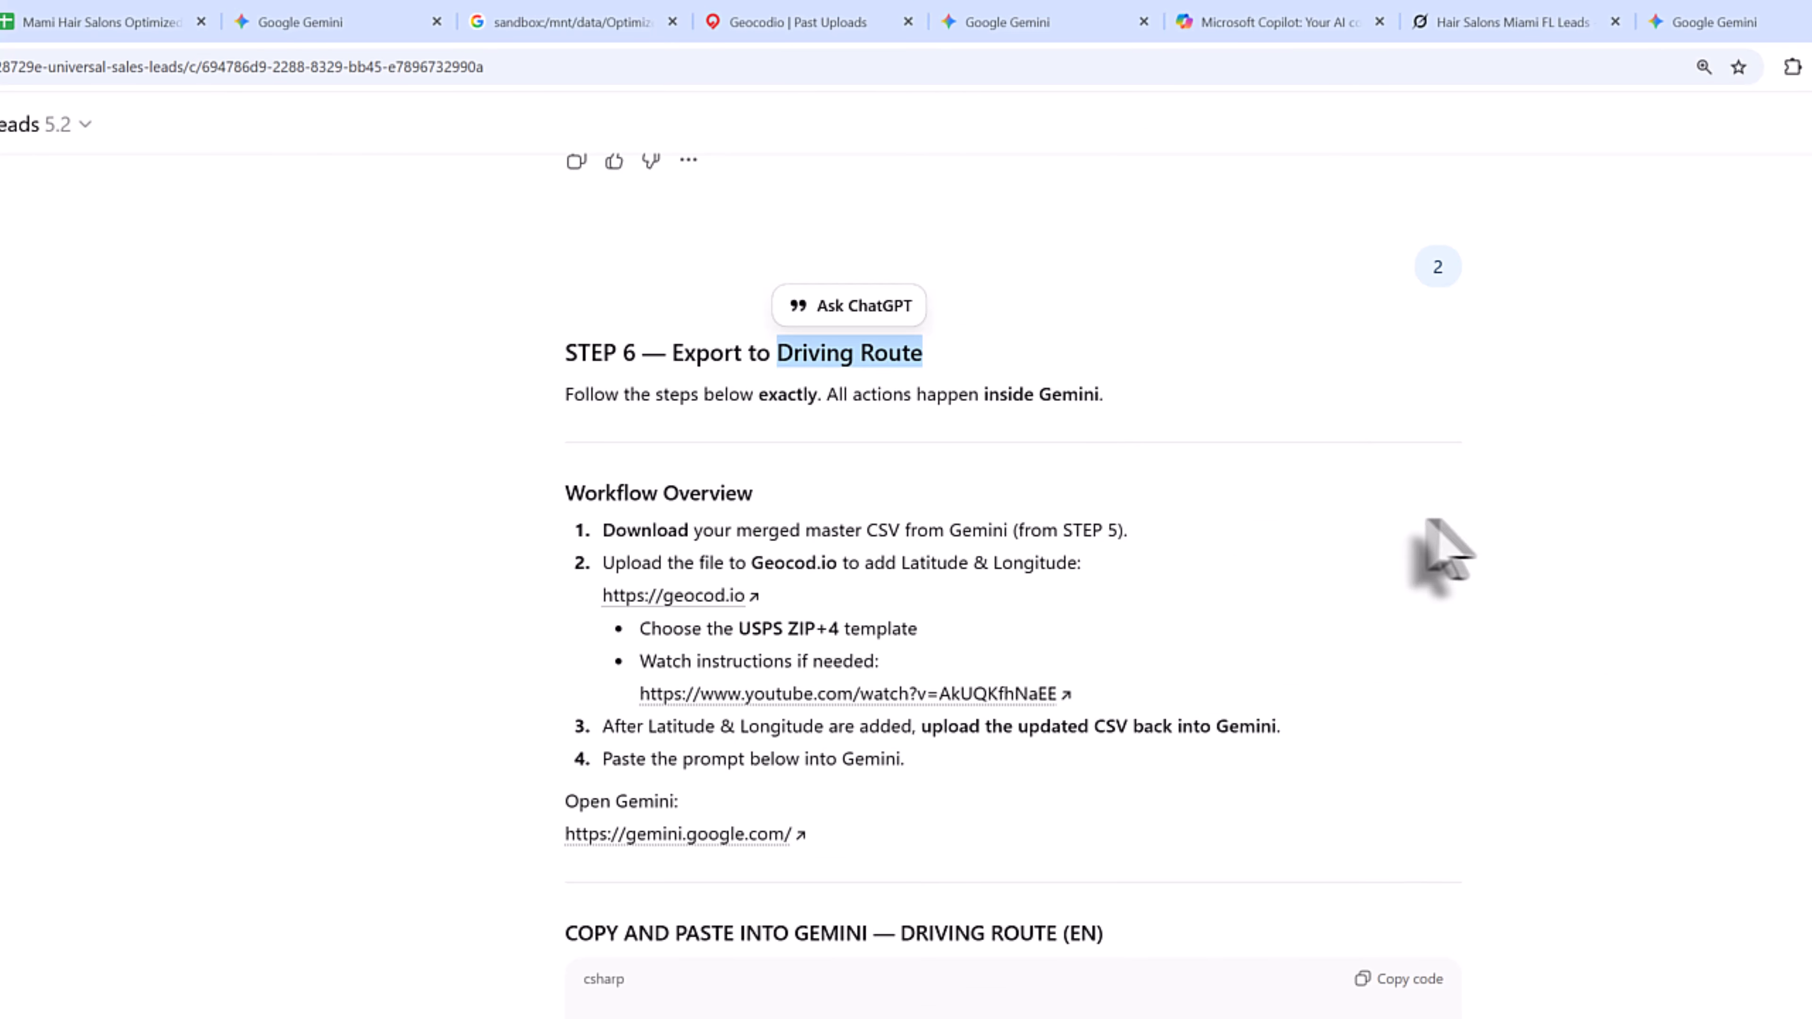
click(833, 20)
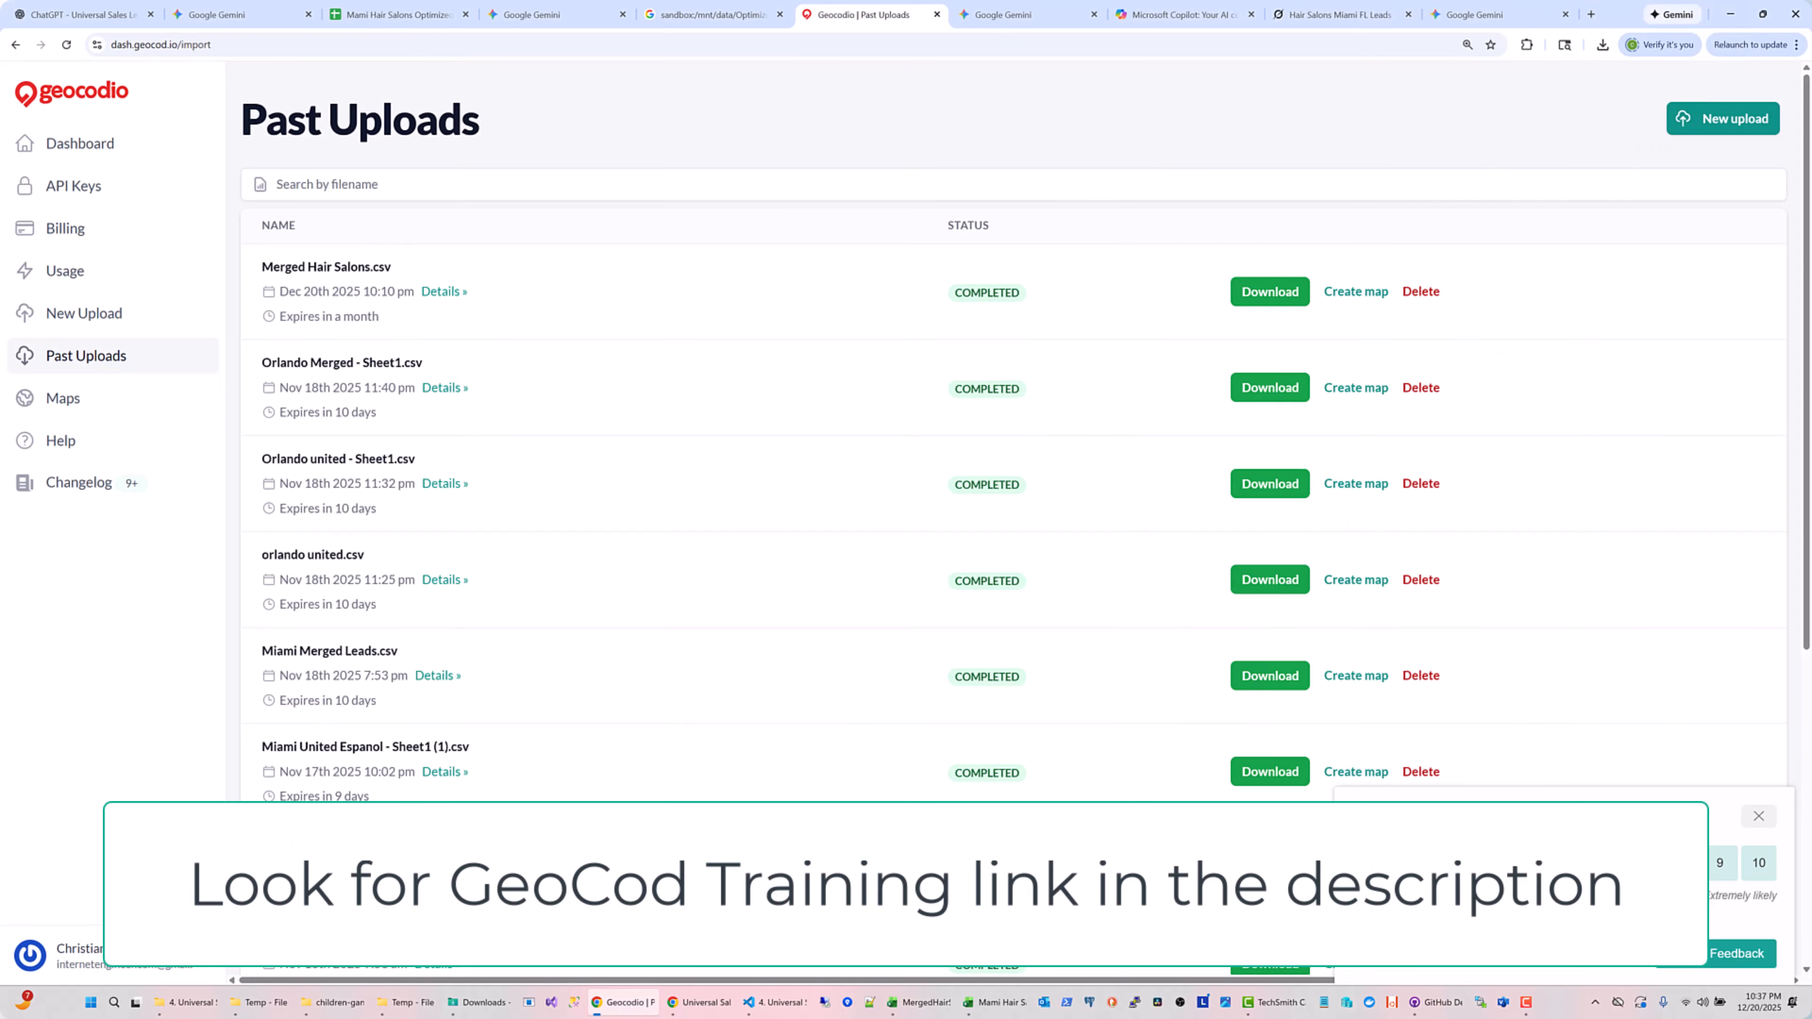
In the geocoded MergedHairSalons workbook in Excel, autofit the Geocodio Latitude and Geocodio Longitude columns and select both
click(920, 1003)
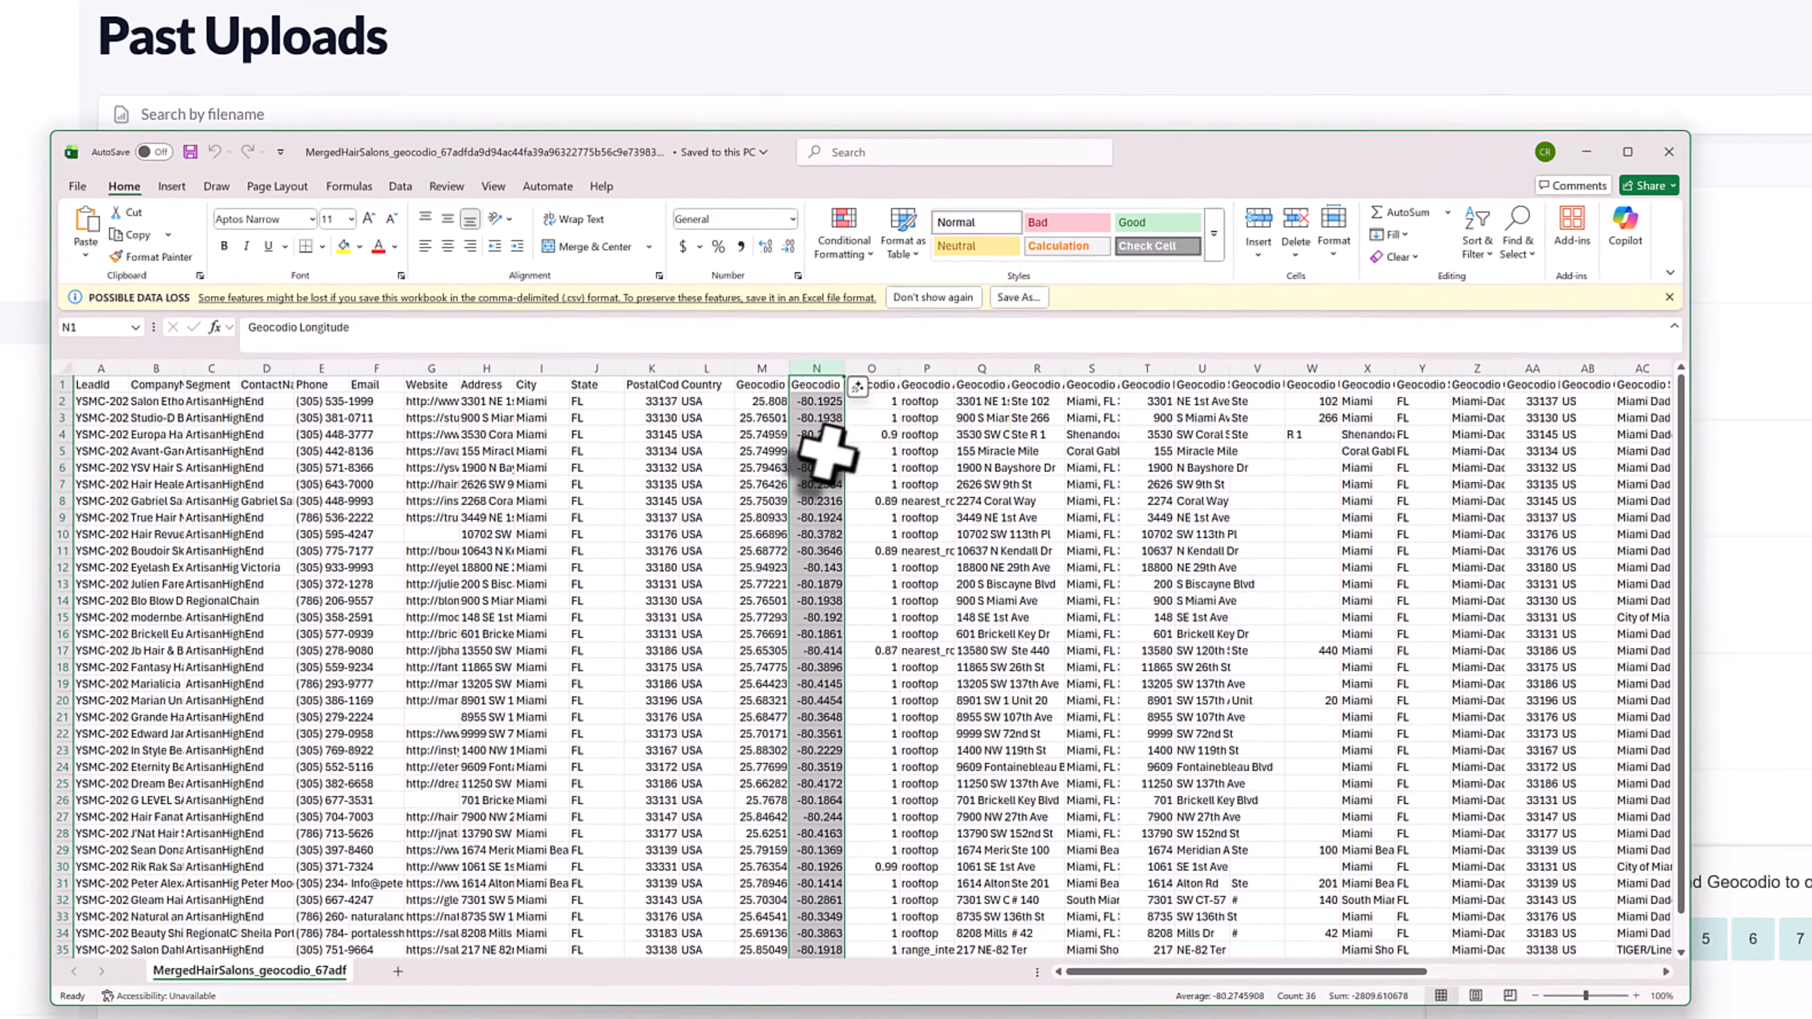
click(758, 384)
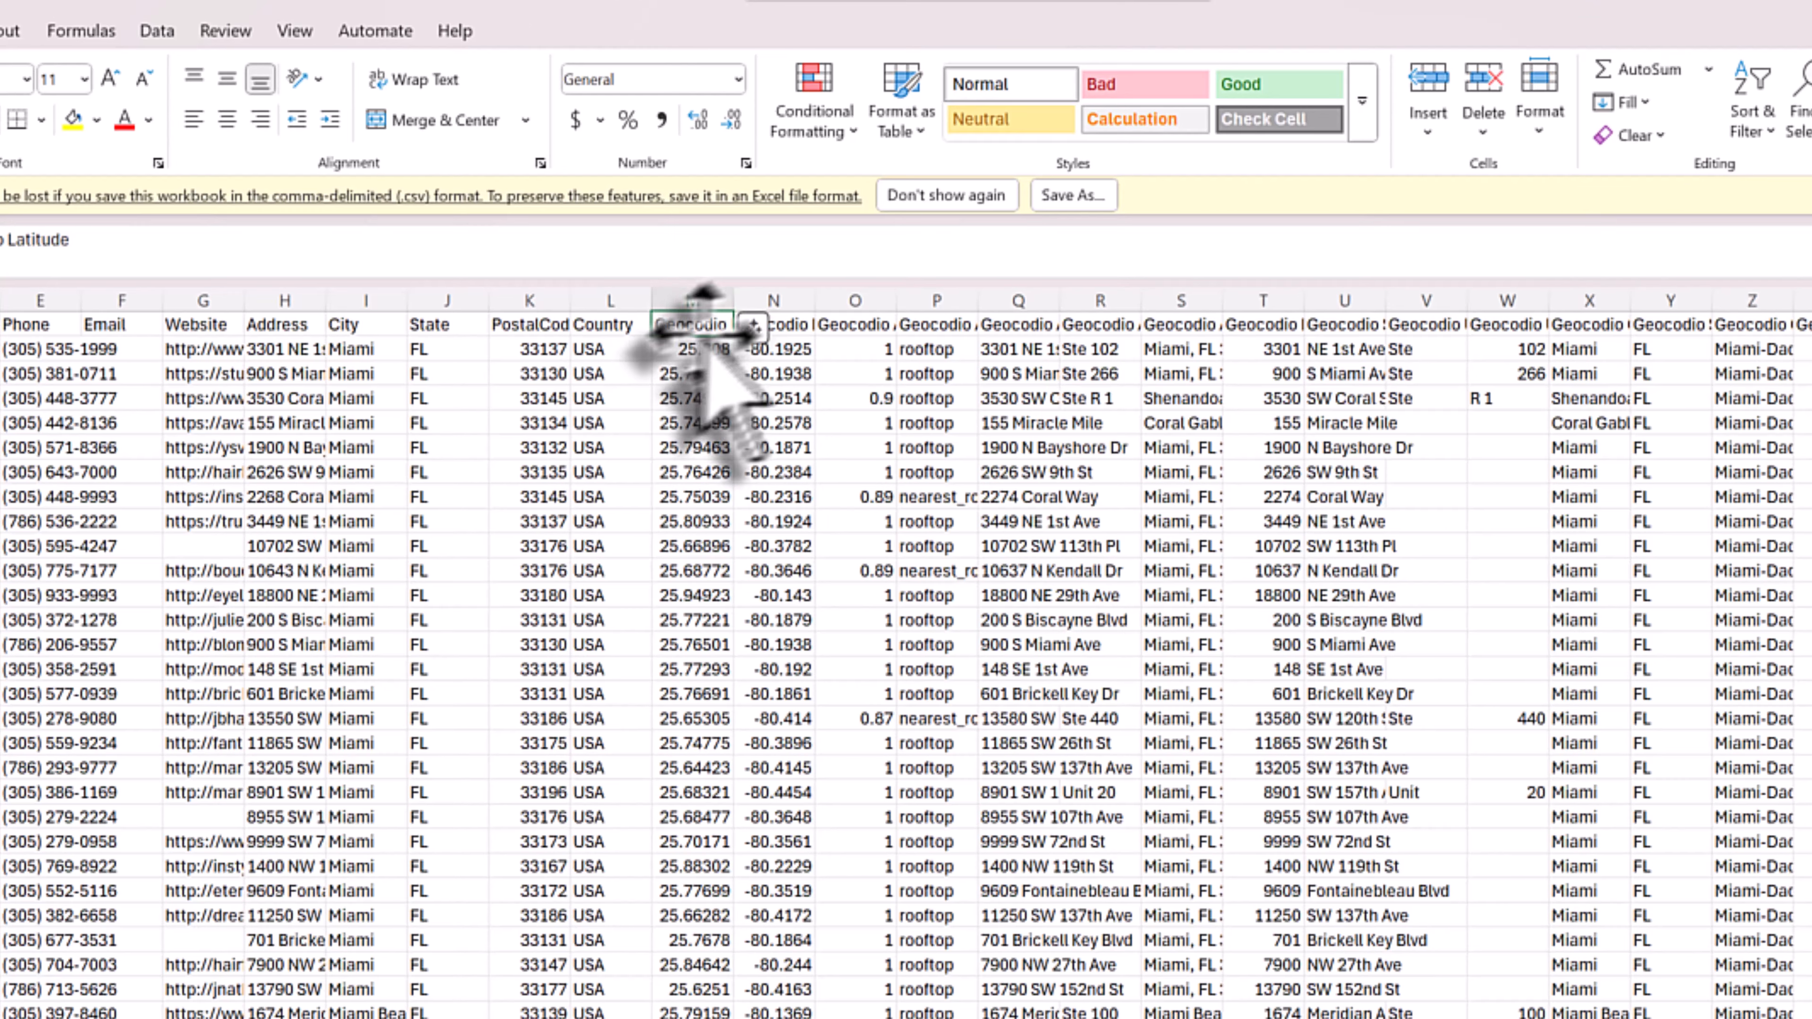
double_click(732, 300)
double_click(878, 301)
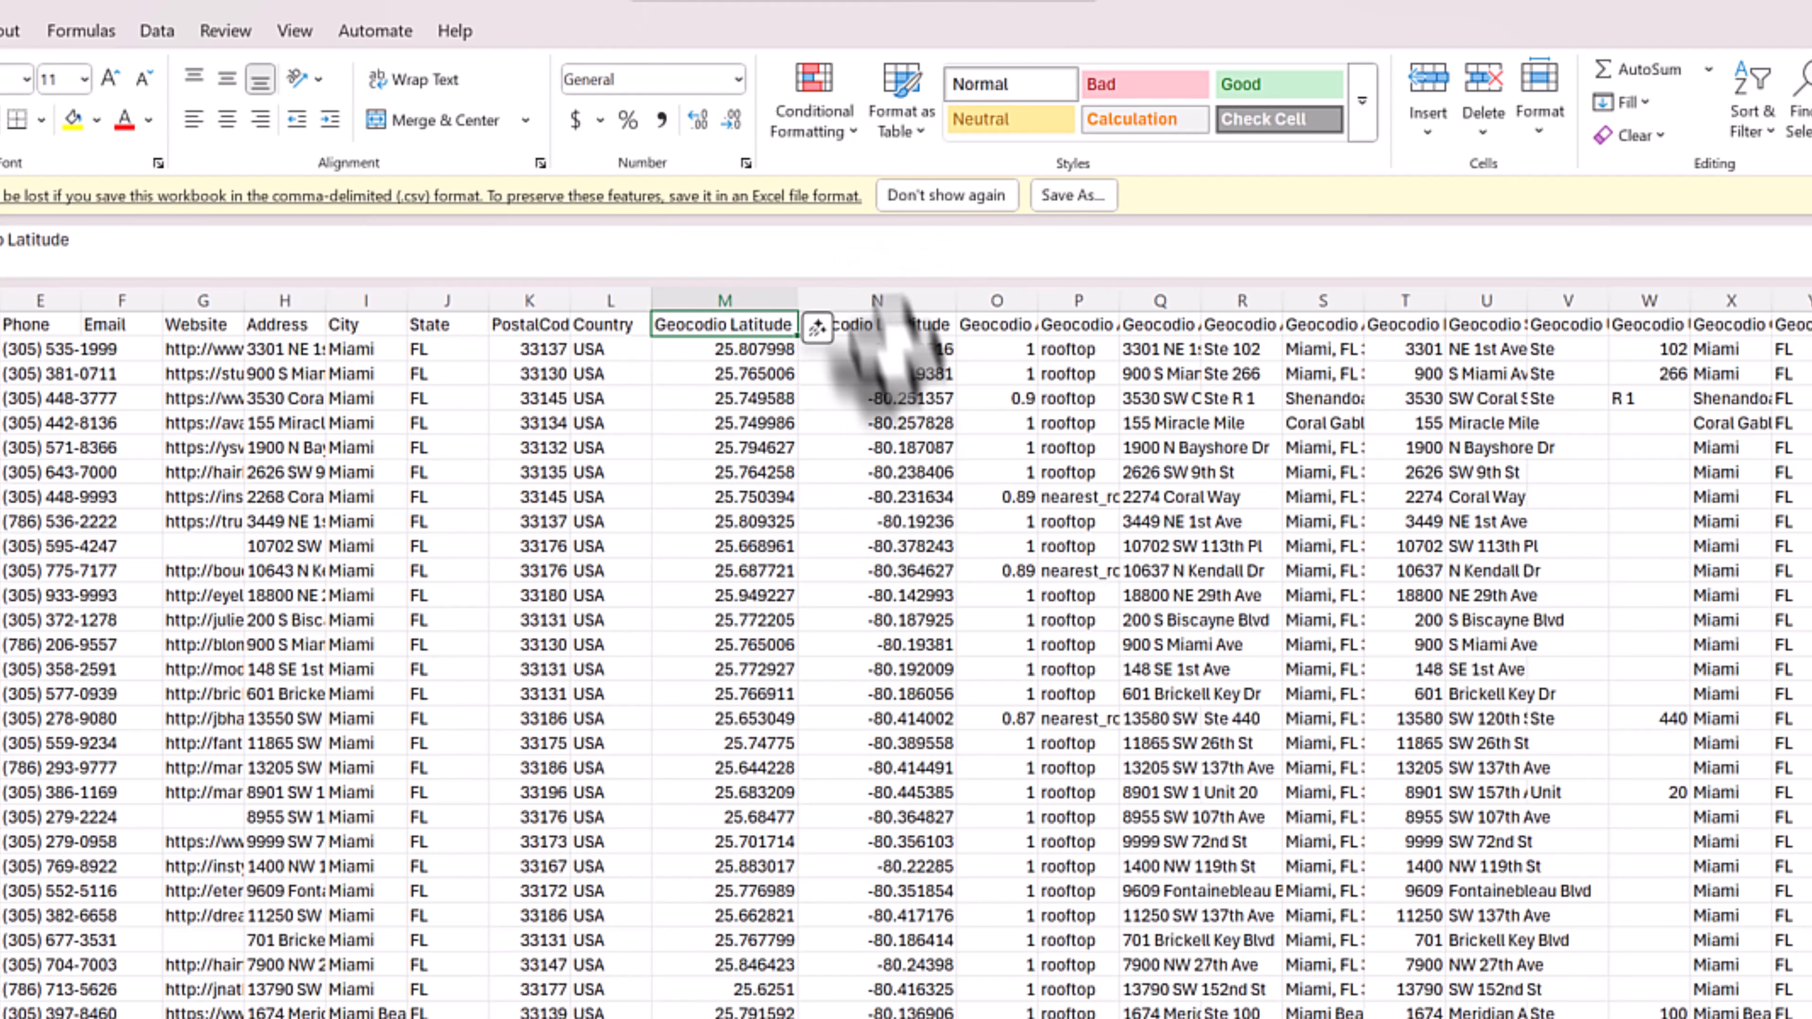
drag(710, 299, 856, 299)
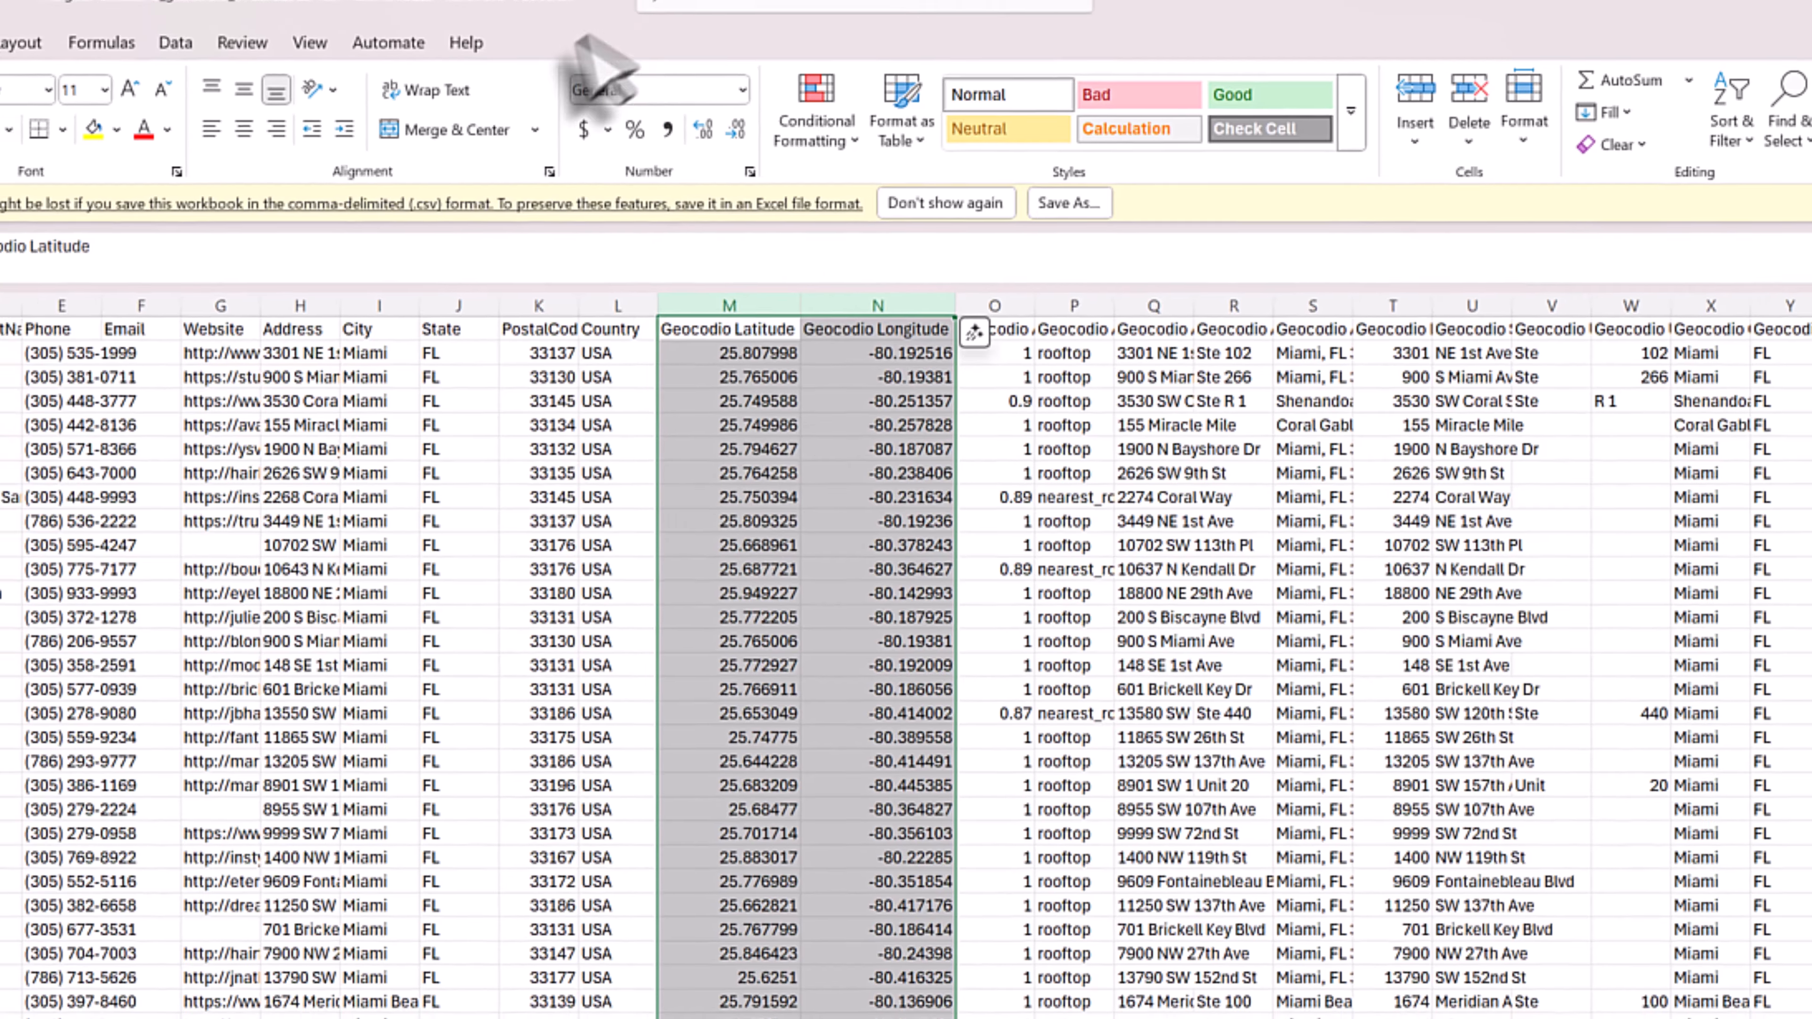
Switch to Gemini's Optimized Hair Salon Route Miami chat and review the route leads and the follow-up about missing leads
click(243, 14)
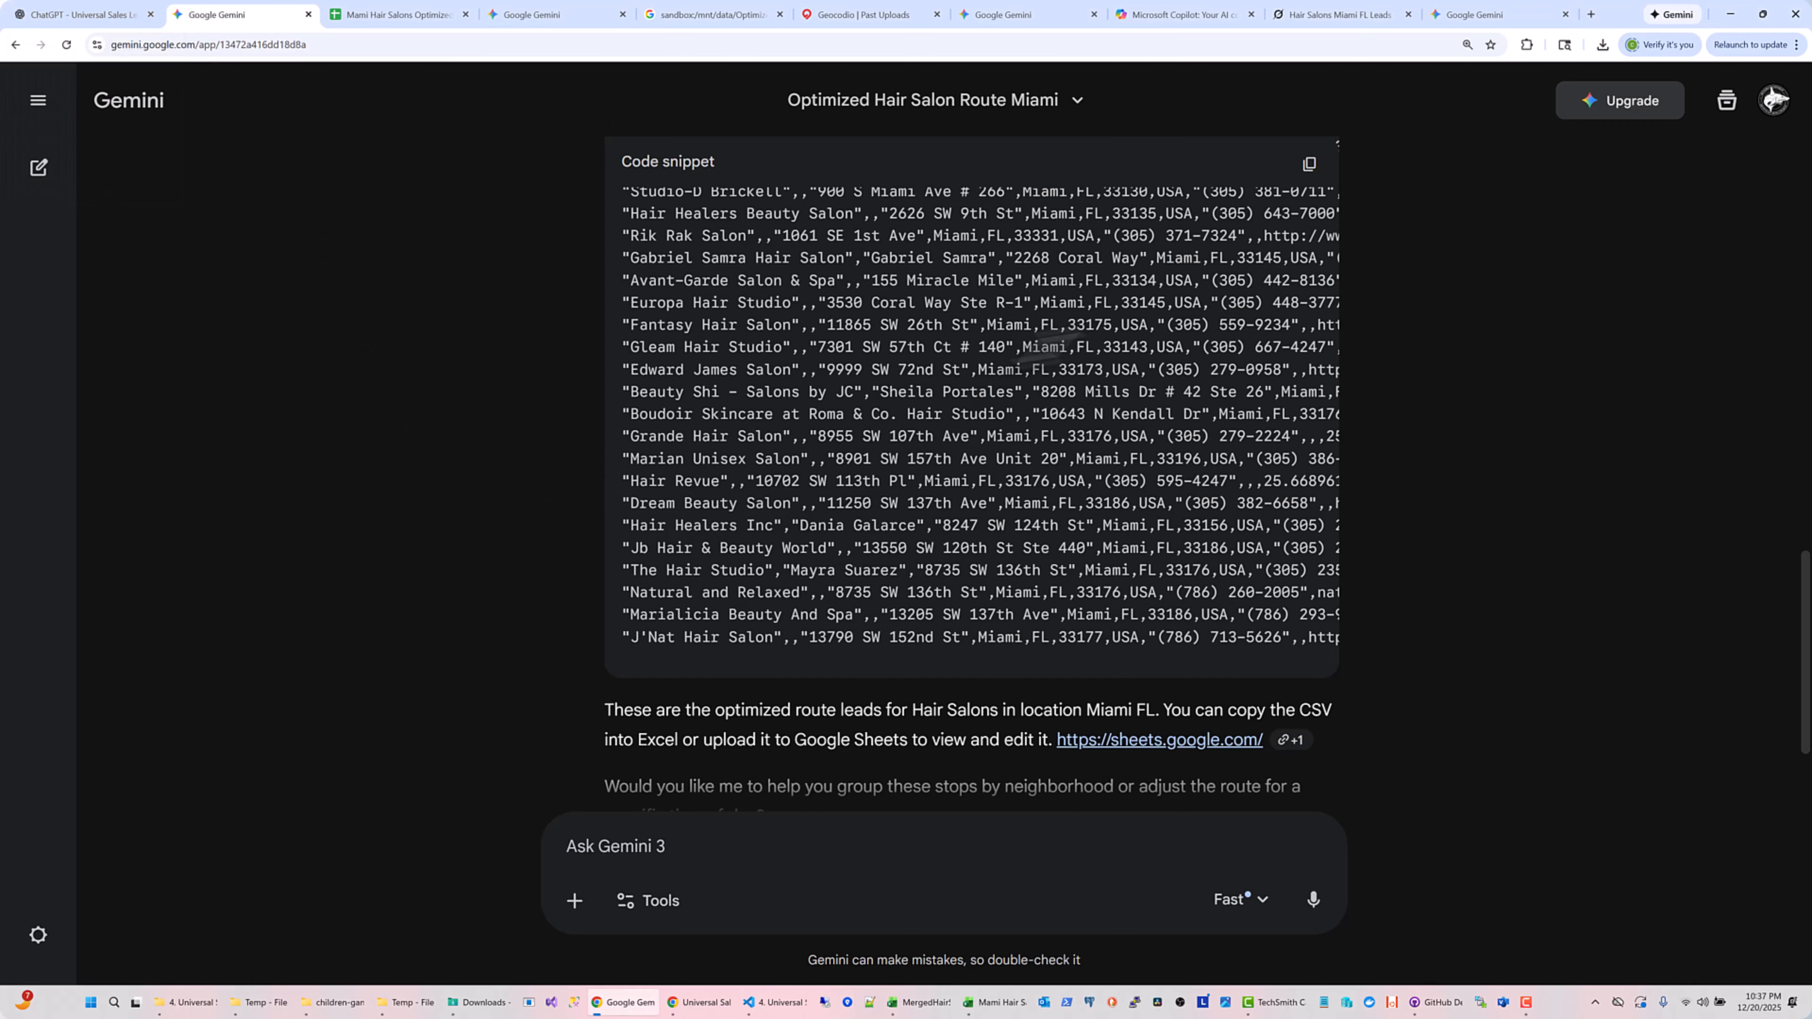
scroll(1259, 325, up, 15)
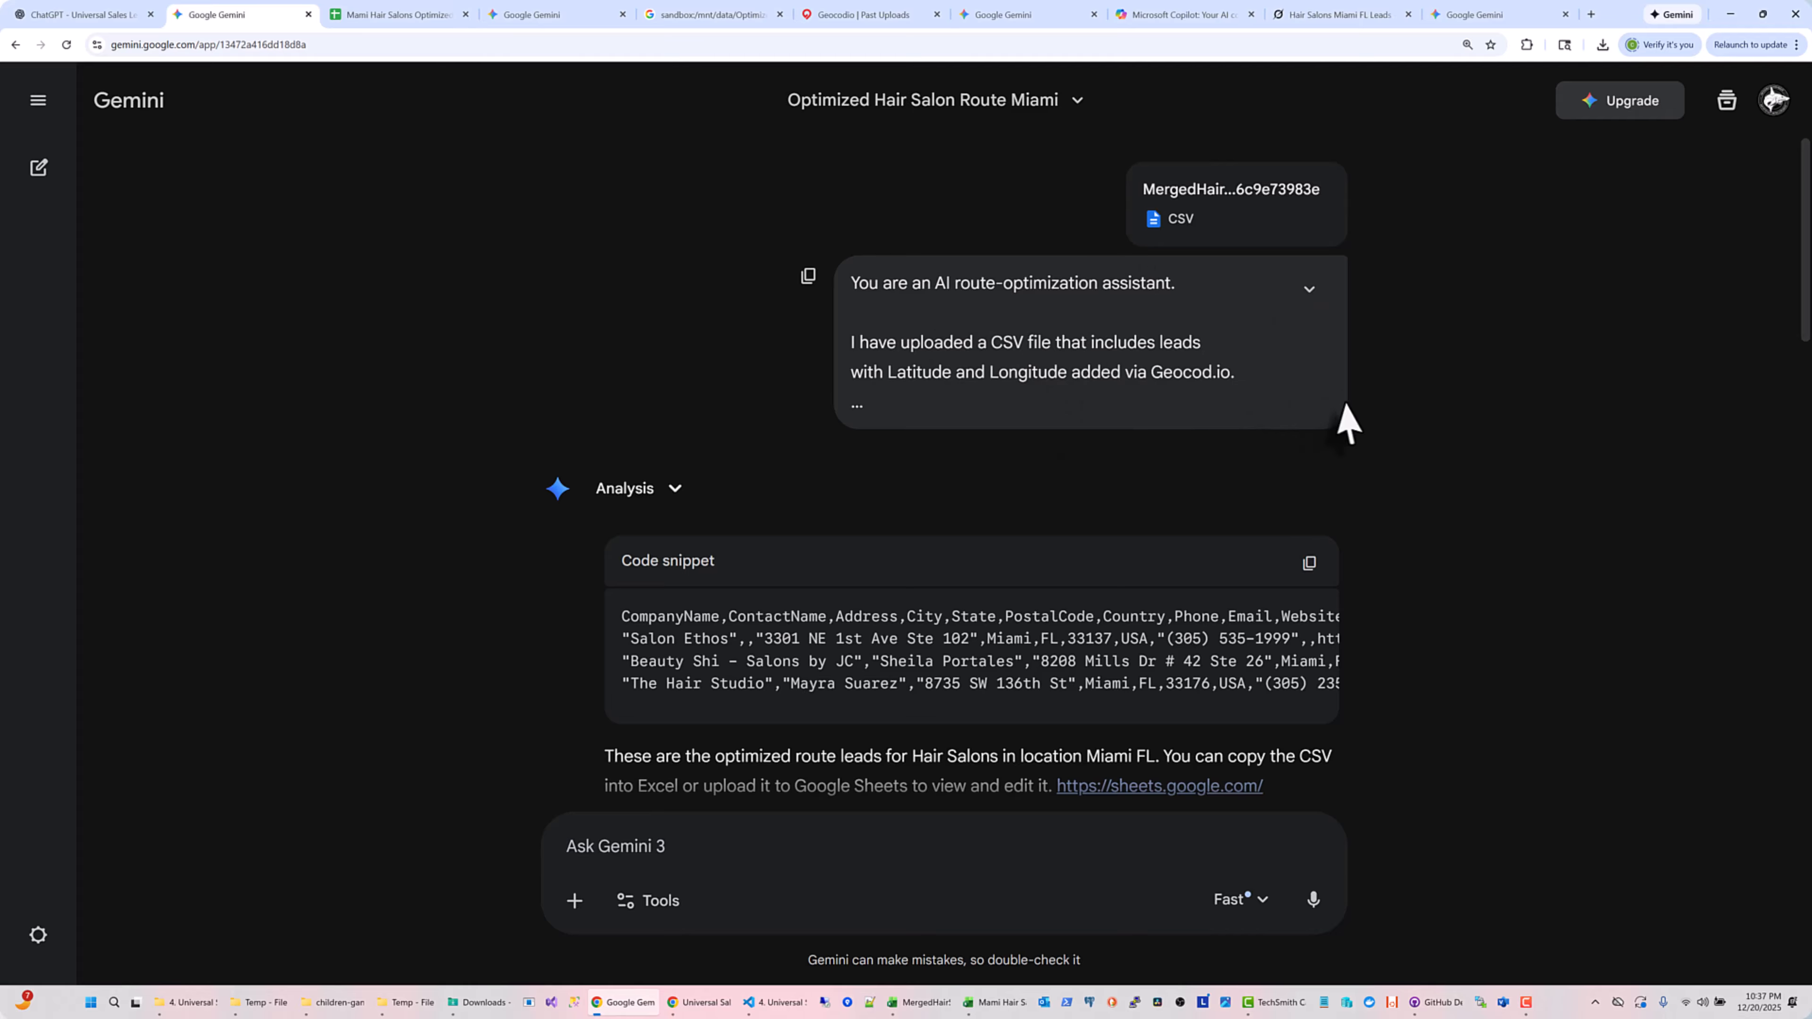
scroll(1348, 421, down, 3)
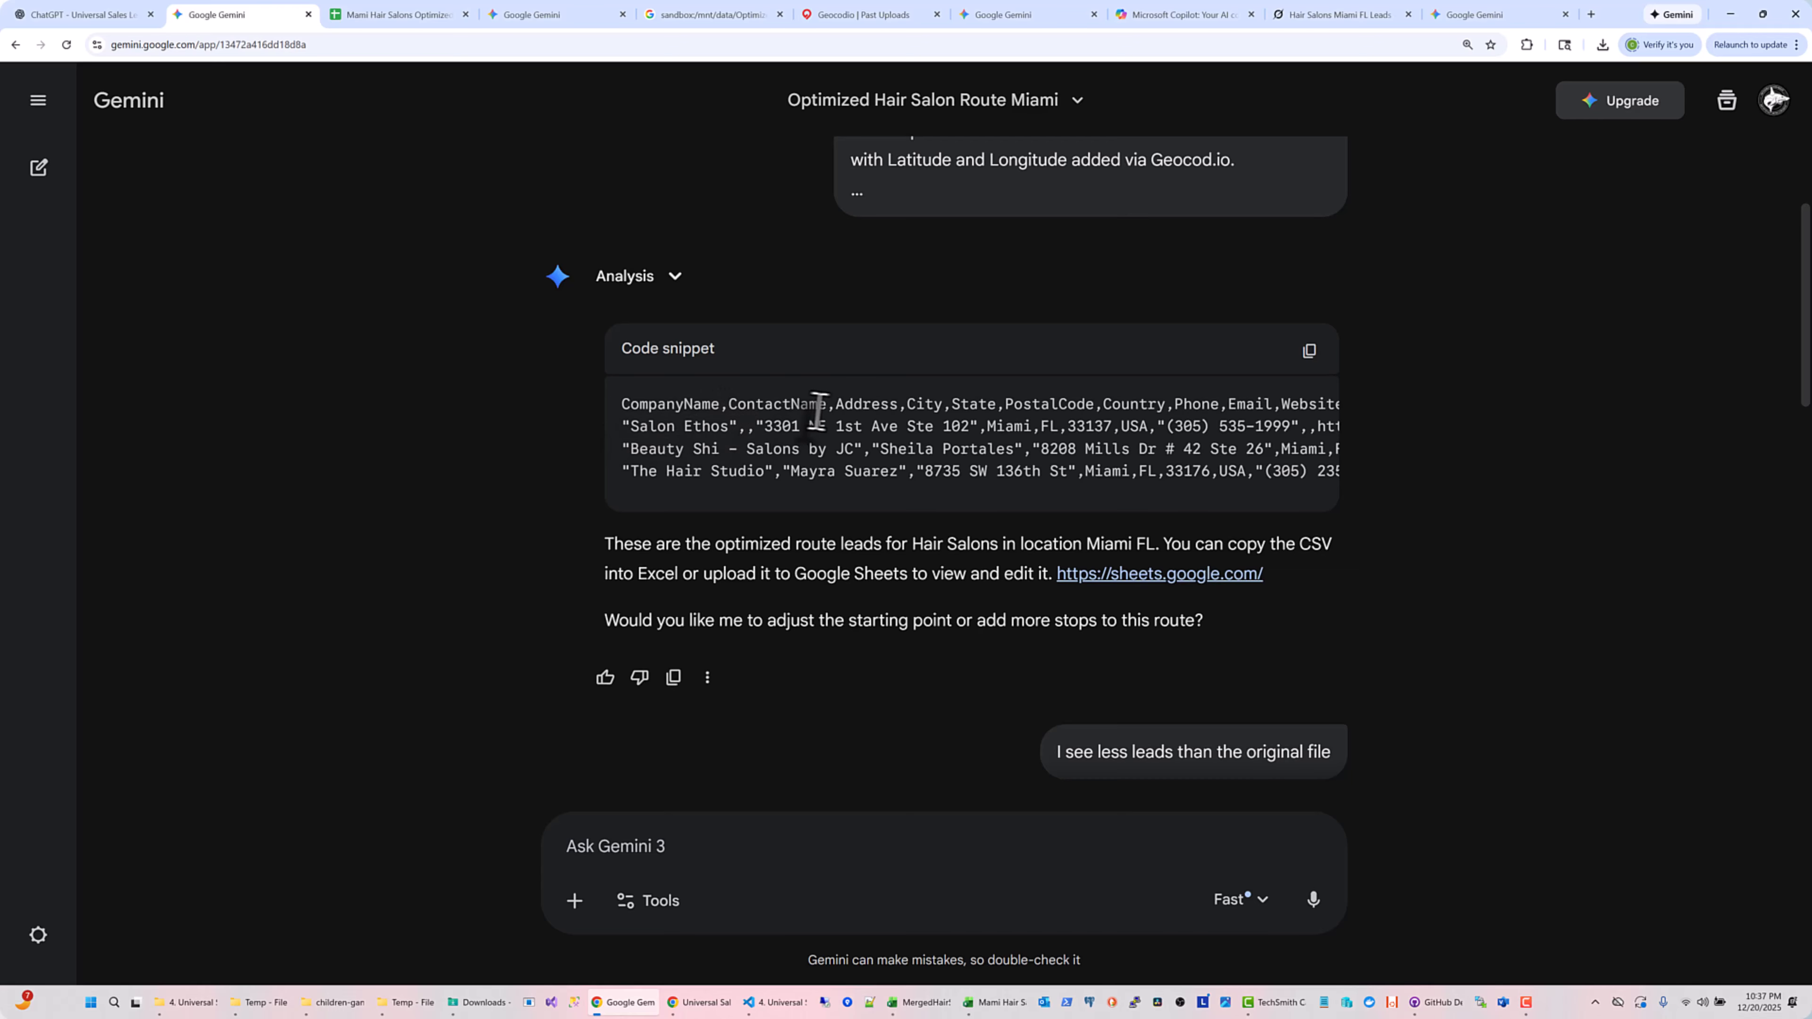
scroll(1202, 449, down, 4)
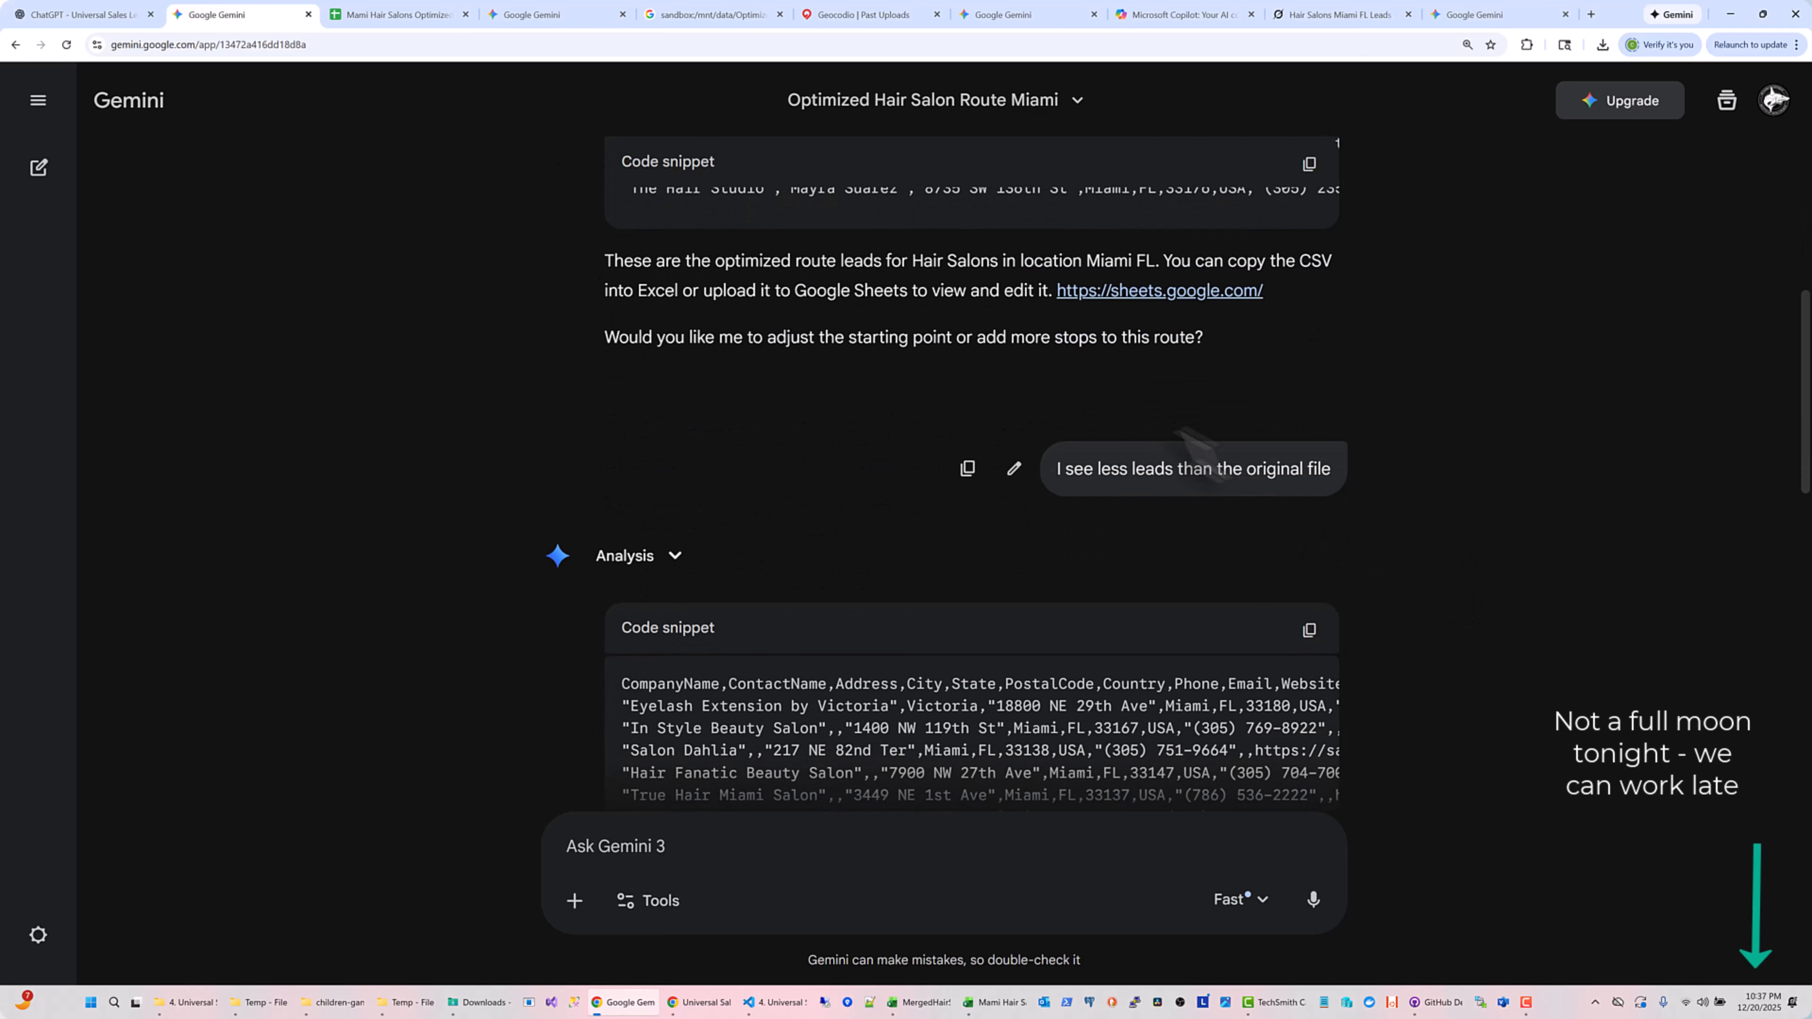
drag(1059, 474, 1250, 486)
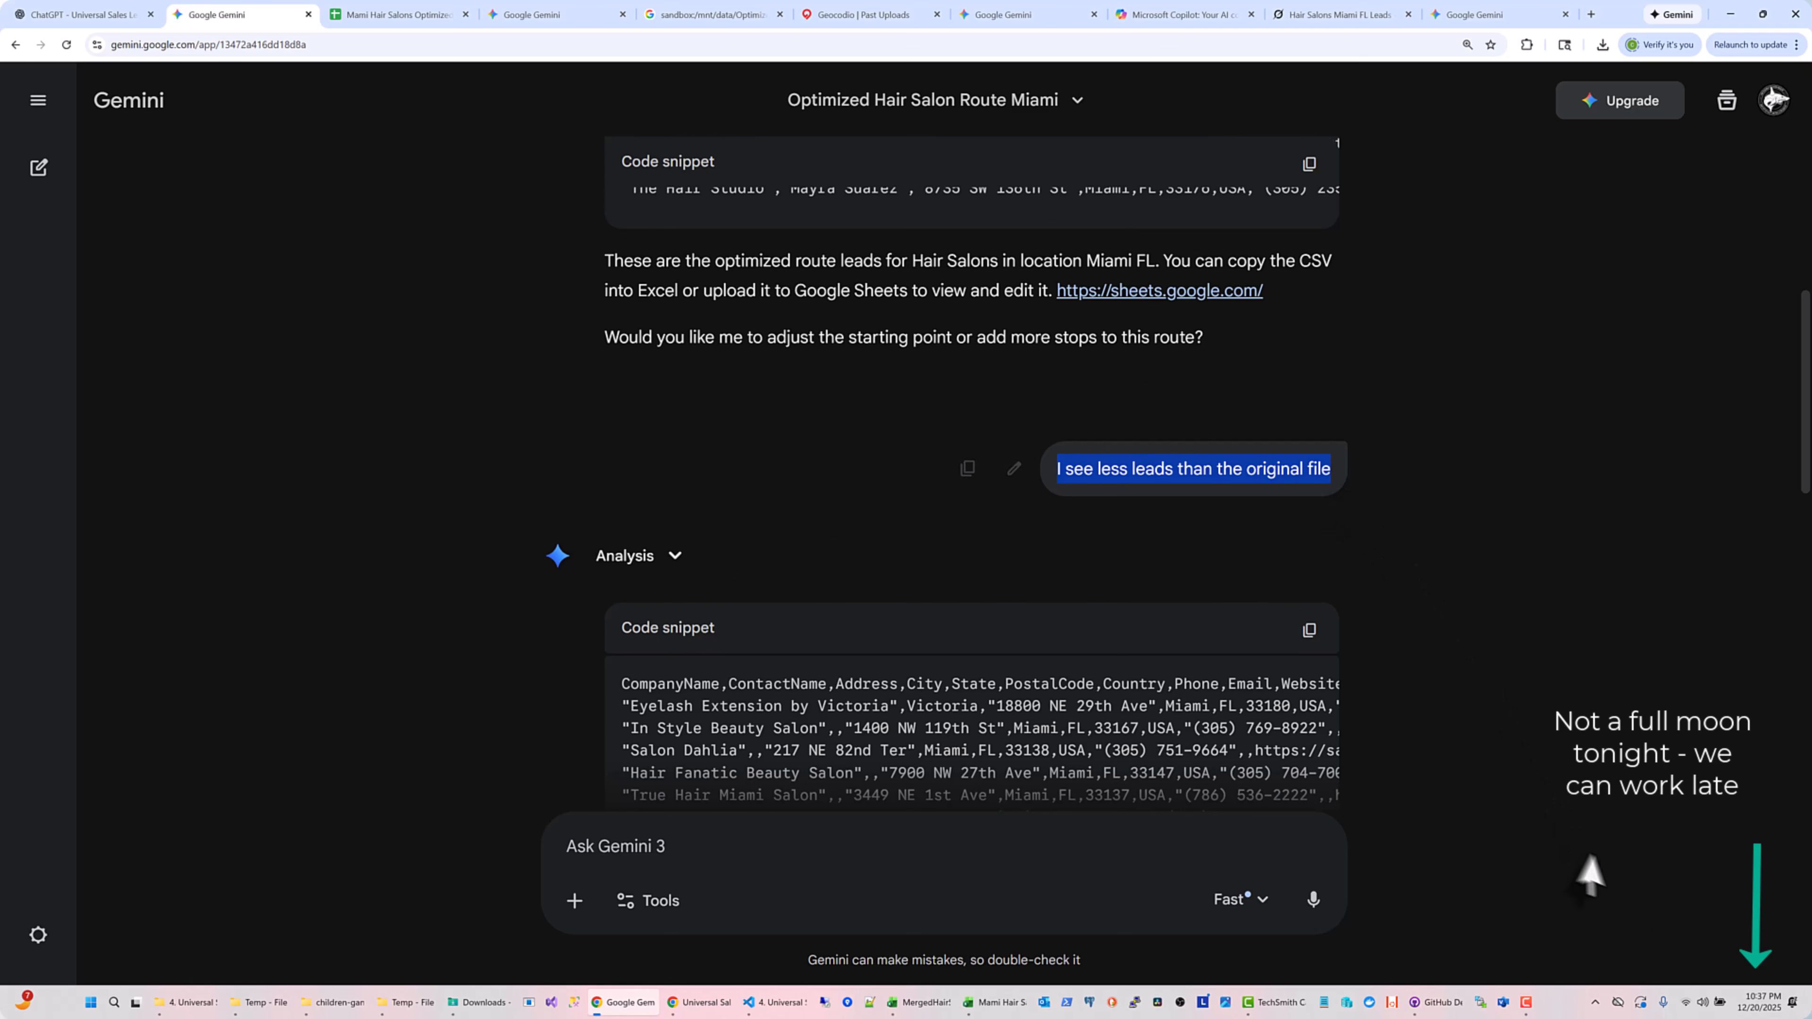
scroll(1739, 716, down, 5)
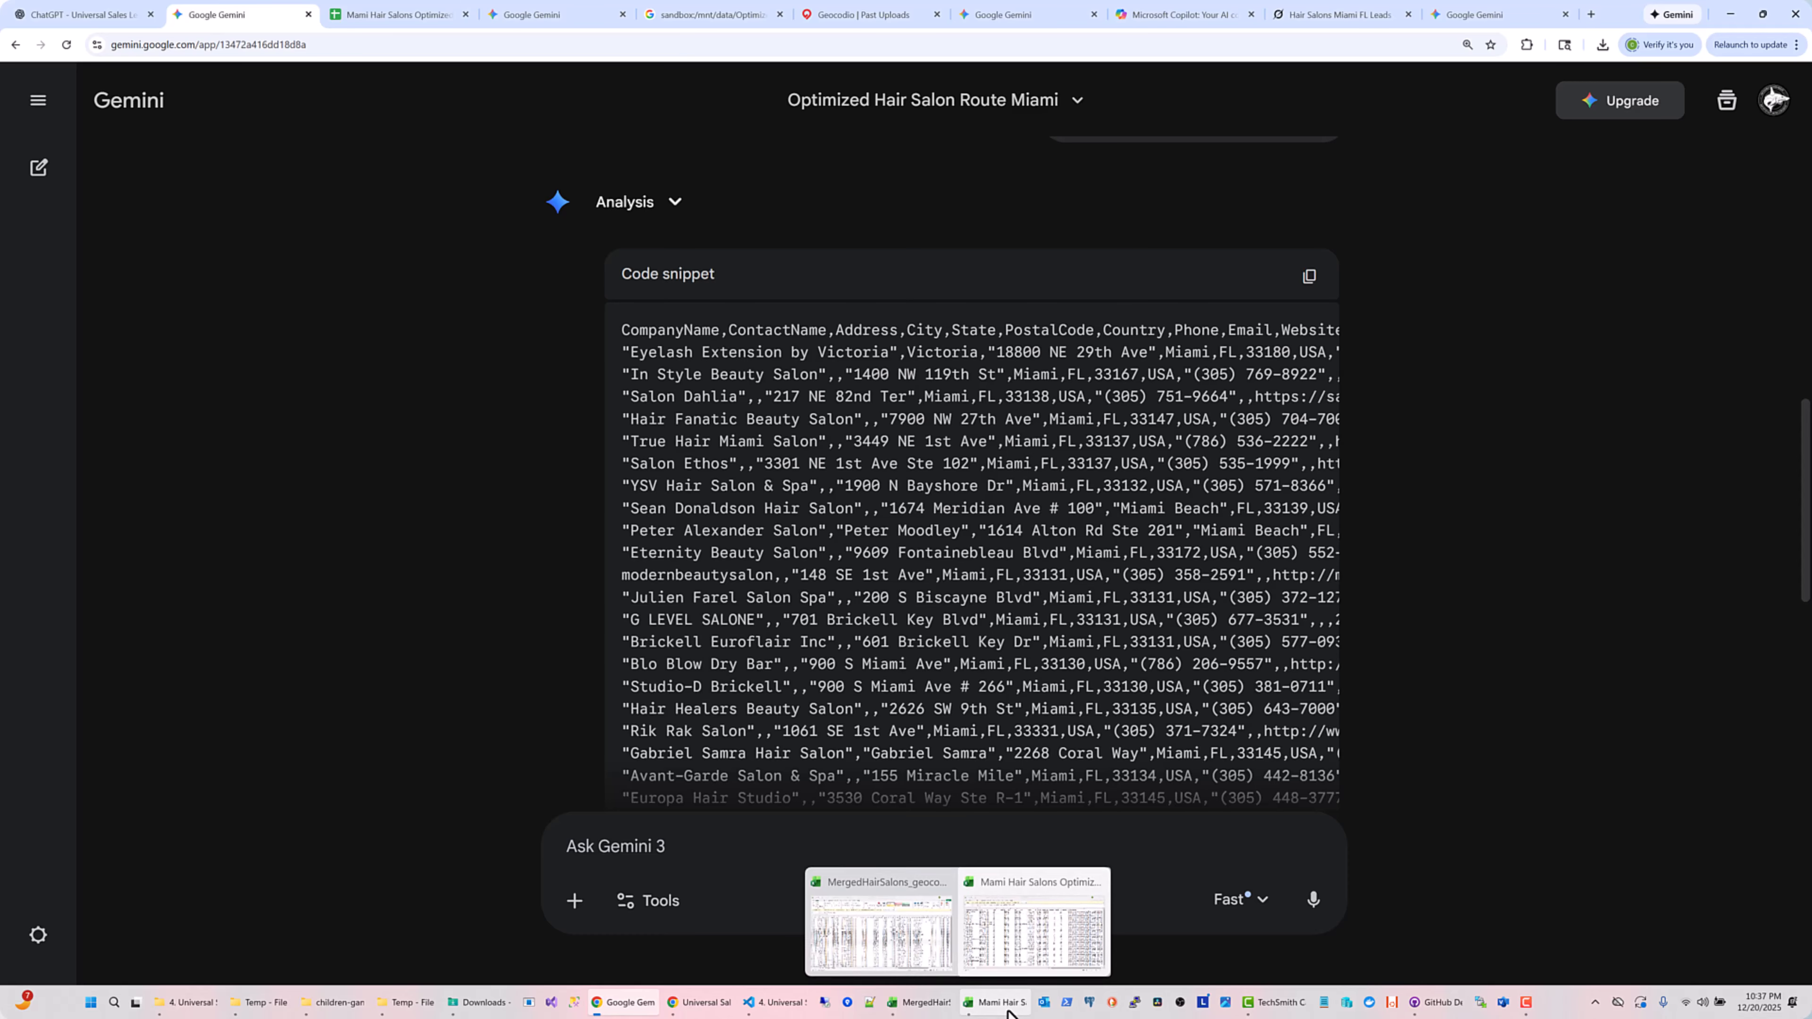
Switch to the Mami Hair Salons Optimized workbook in Excel and inspect its Google Maps link, stop number and distance columns
click(996, 1002)
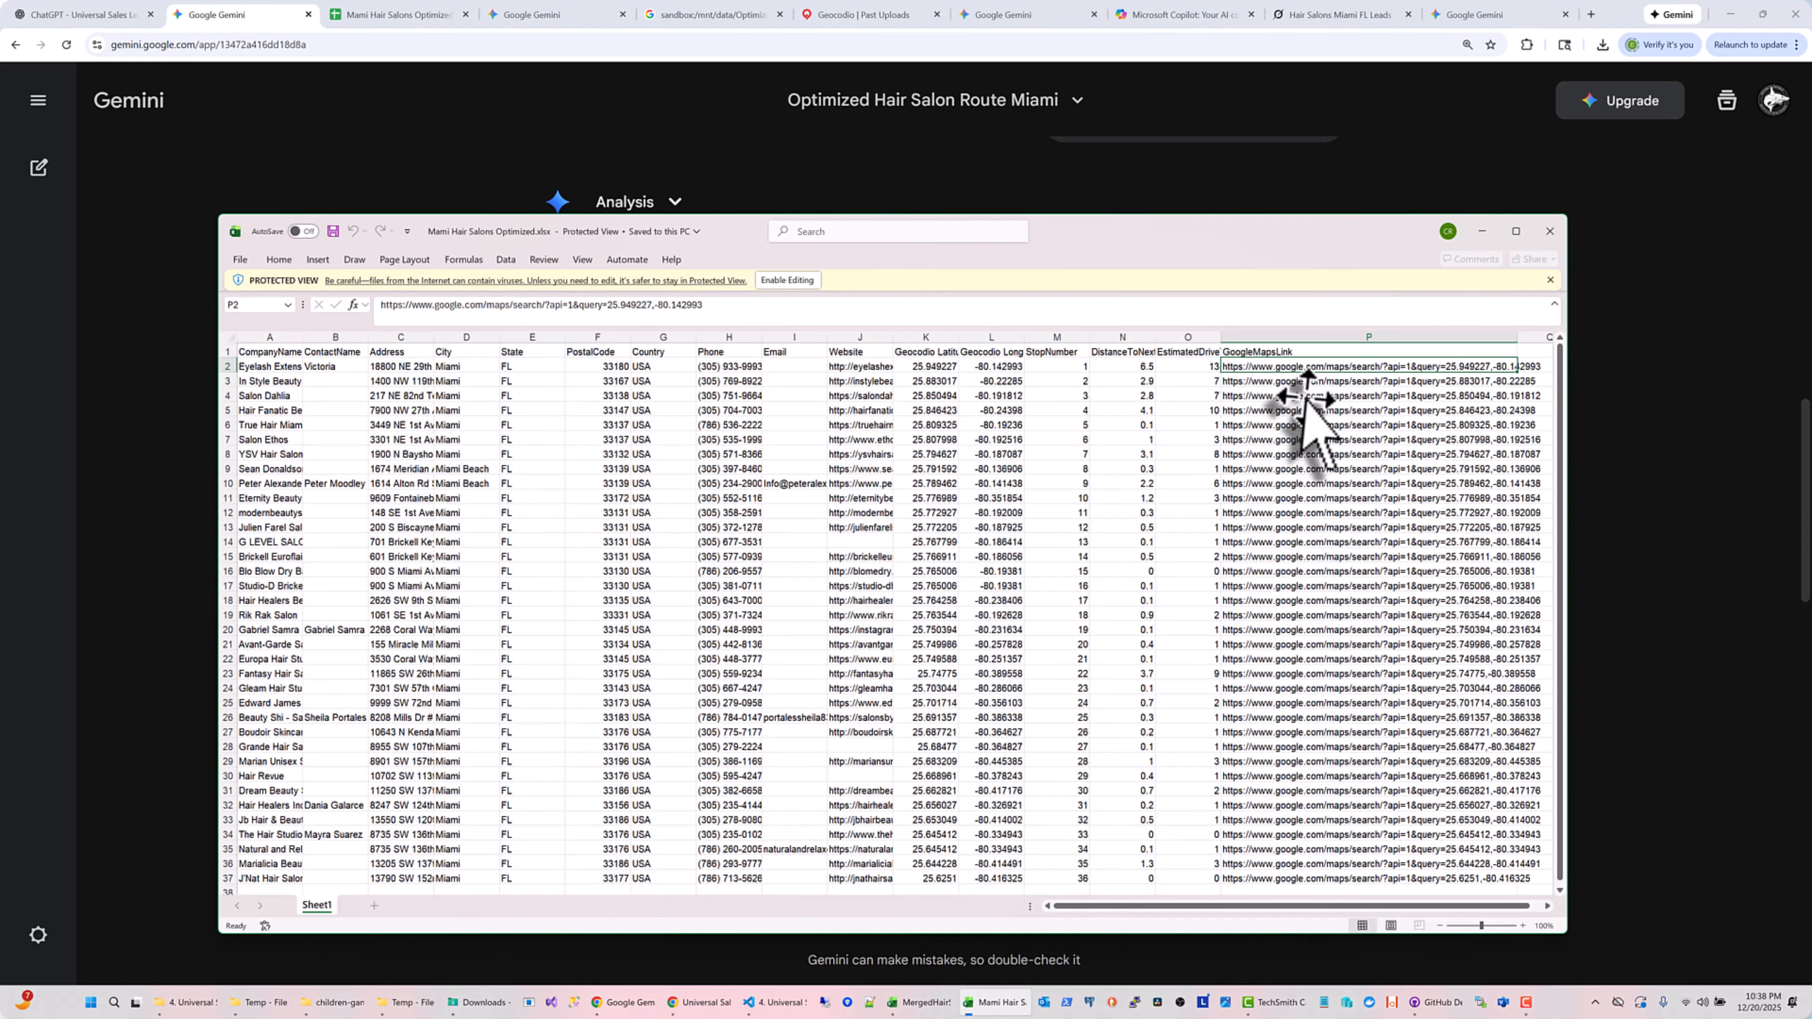
click(1295, 382)
click(1080, 366)
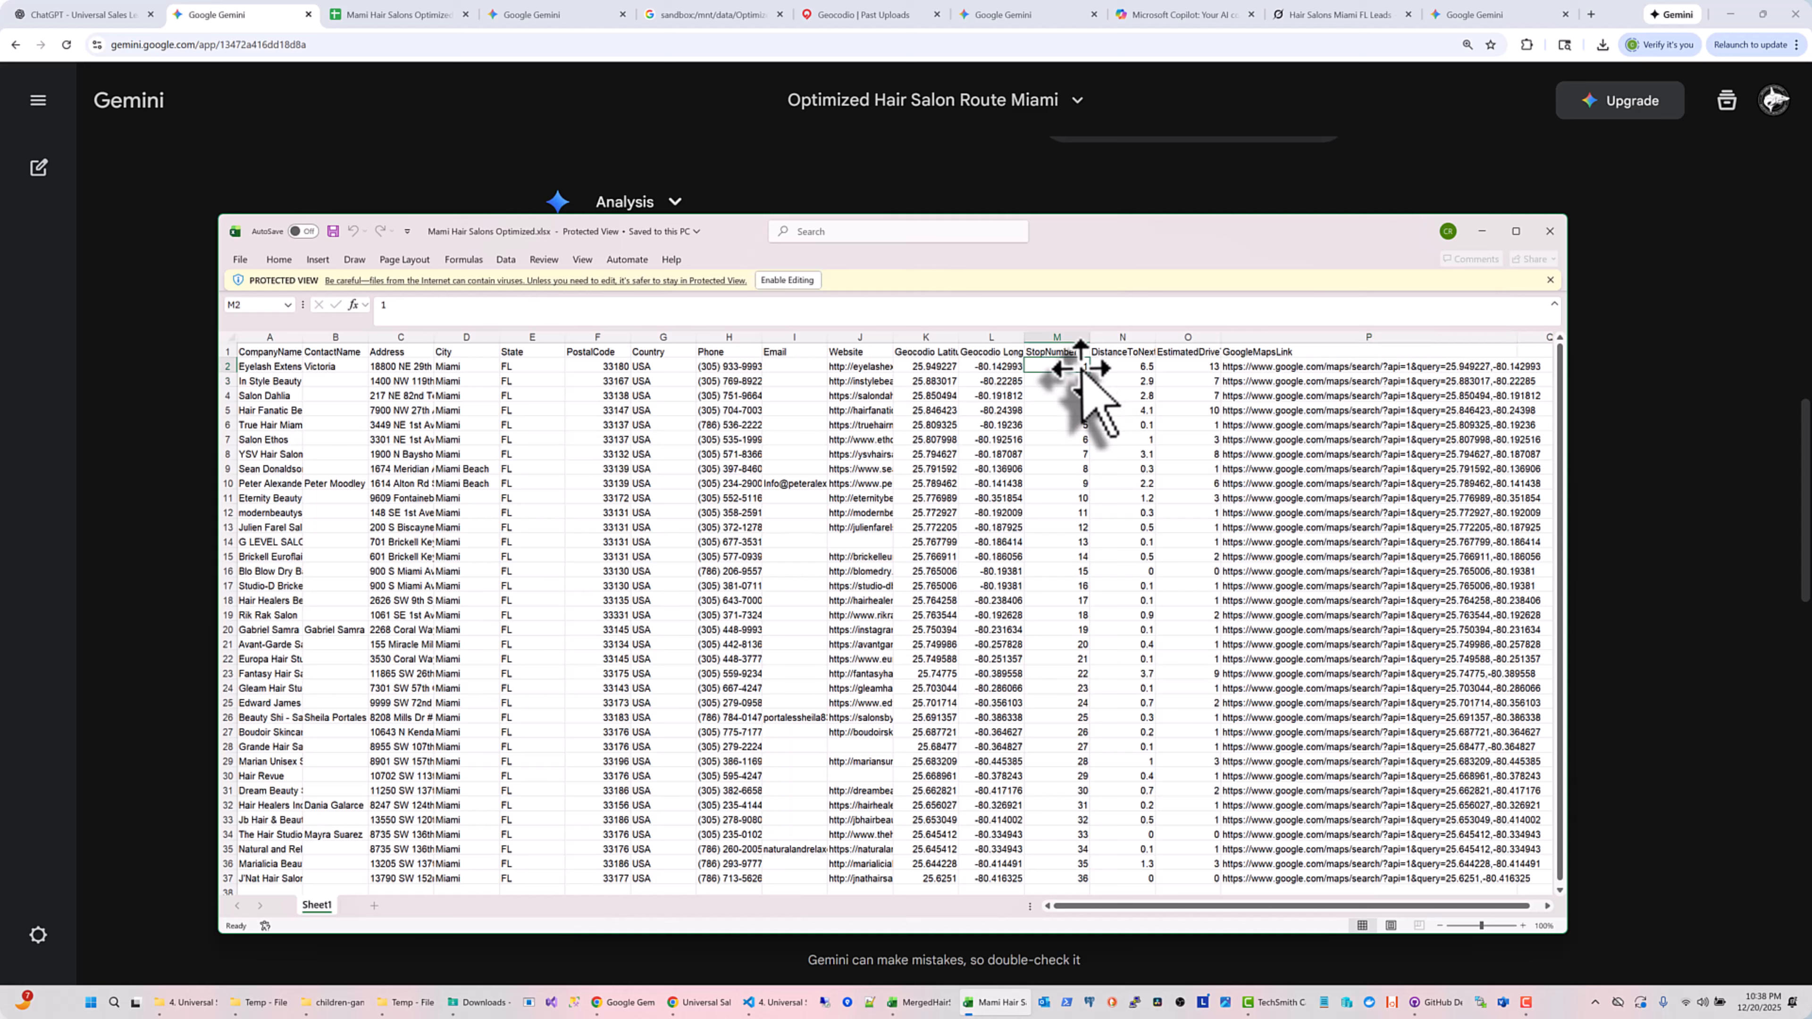
click(1150, 384)
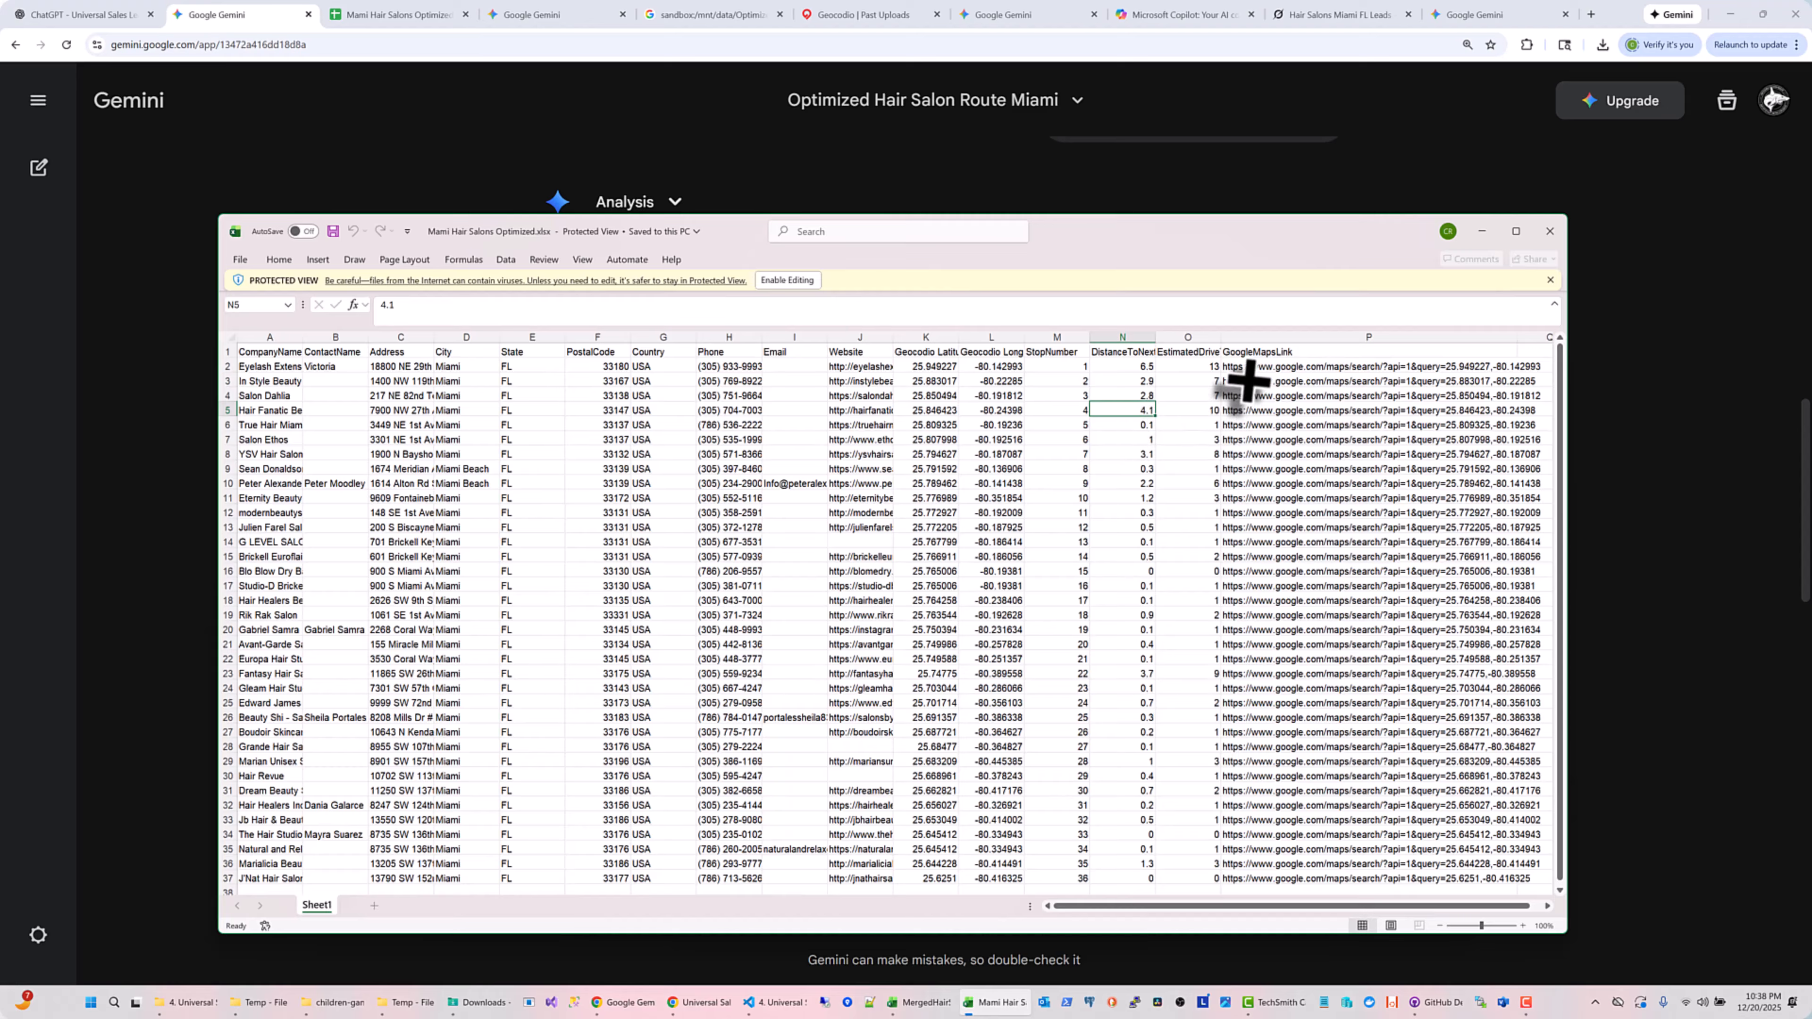
Autofit the EstimatedDriveTime_minutes column in the Mami Hair Salons Optimized workbook and select the first stop's GoogleMapsLink cell
click(1230, 353)
double_click(1229, 350)
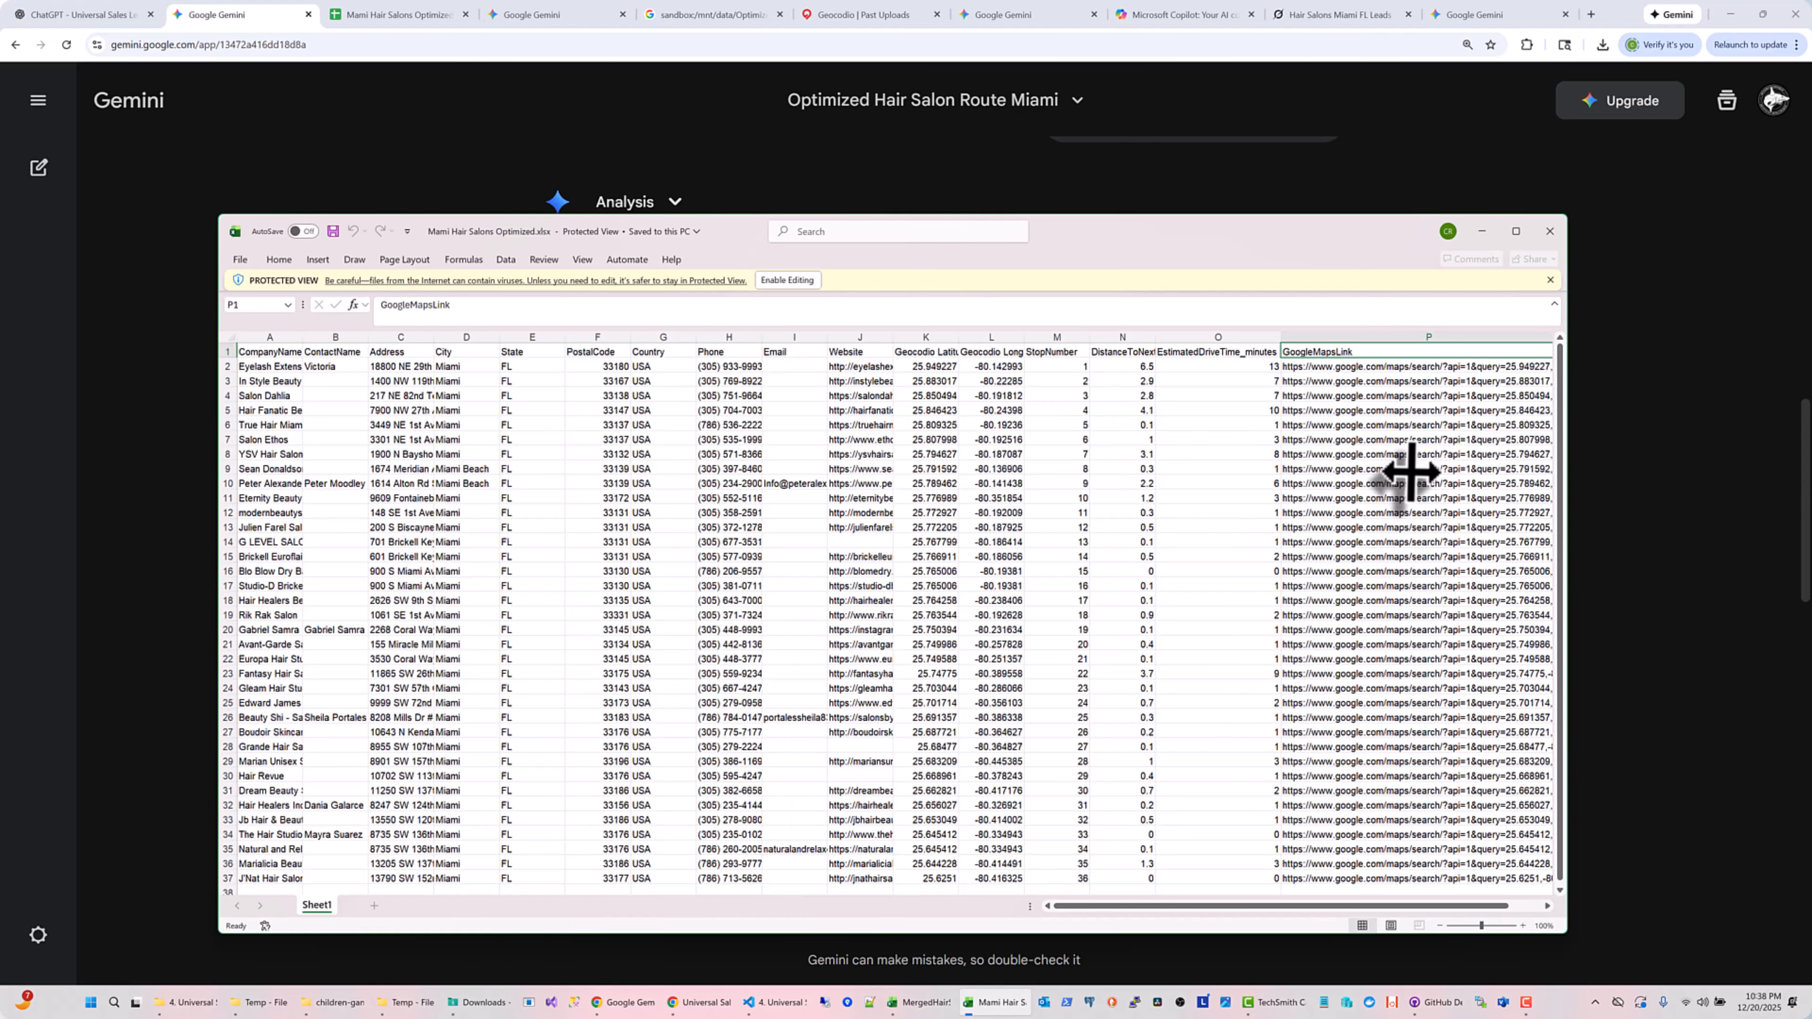
key(Down)
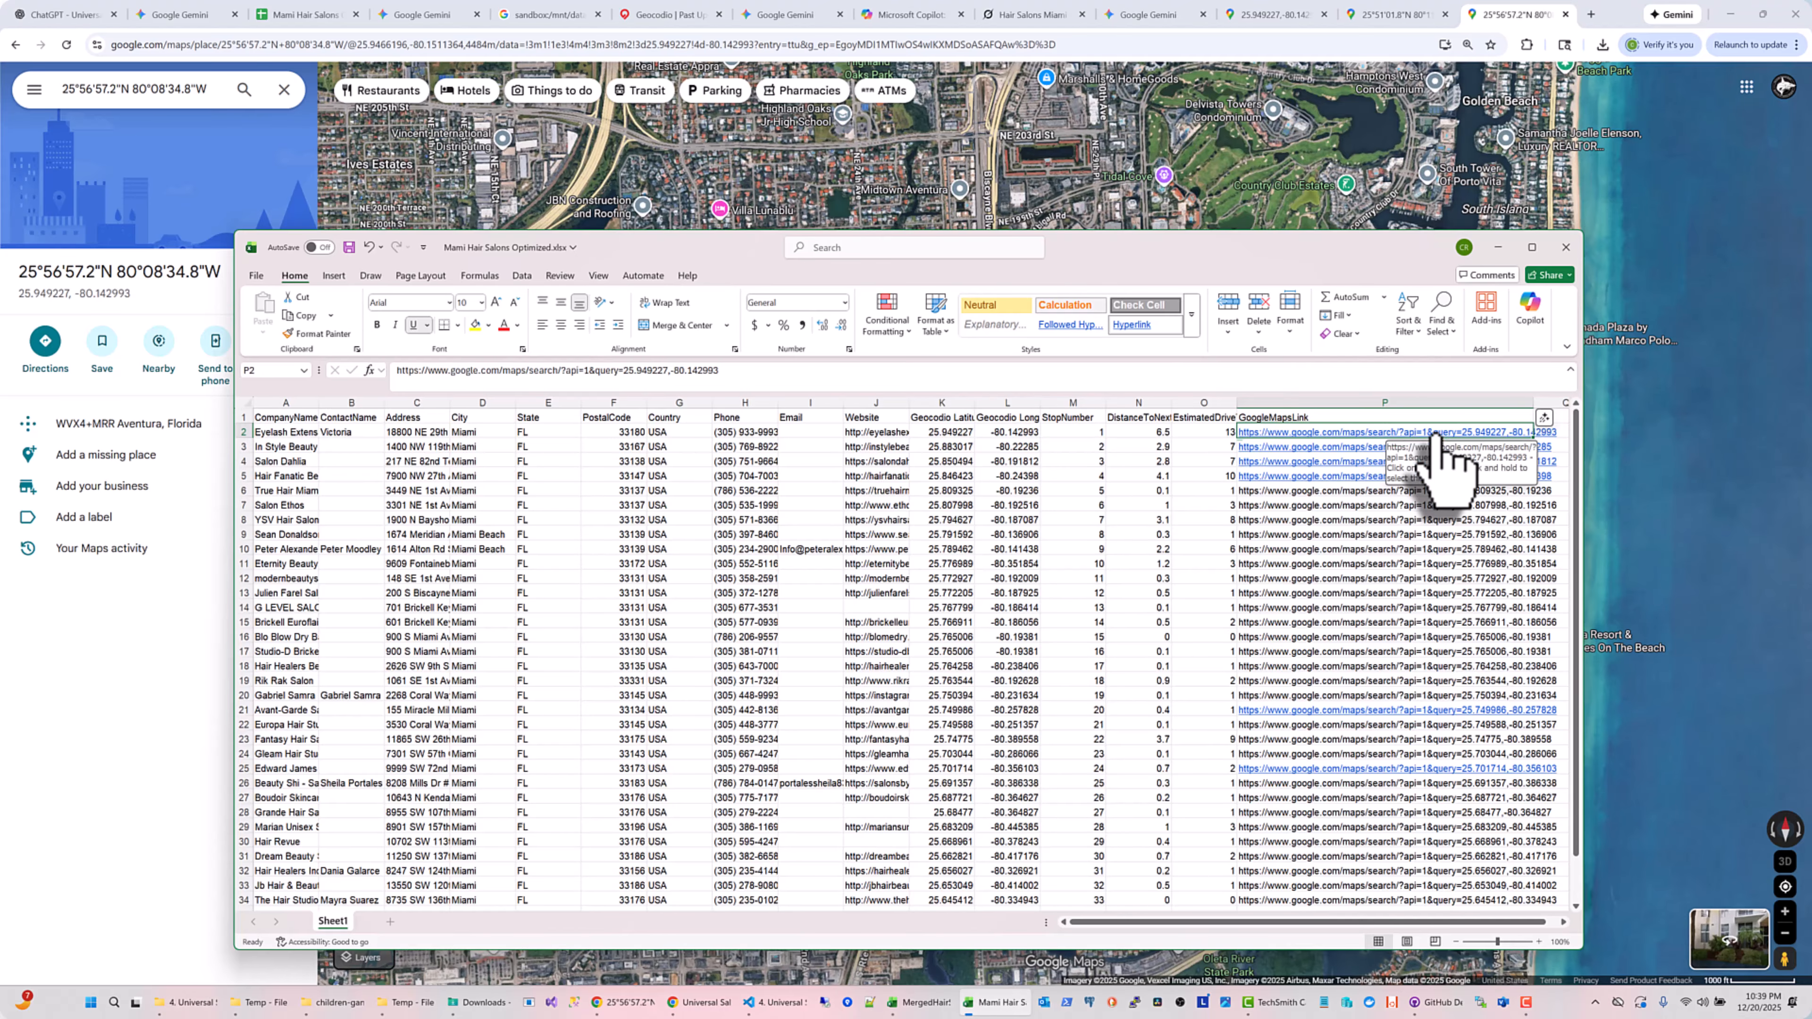
Open the second and third stops' Google Maps links from the workbook and view each location zoomed out on the map
click(1334, 449)
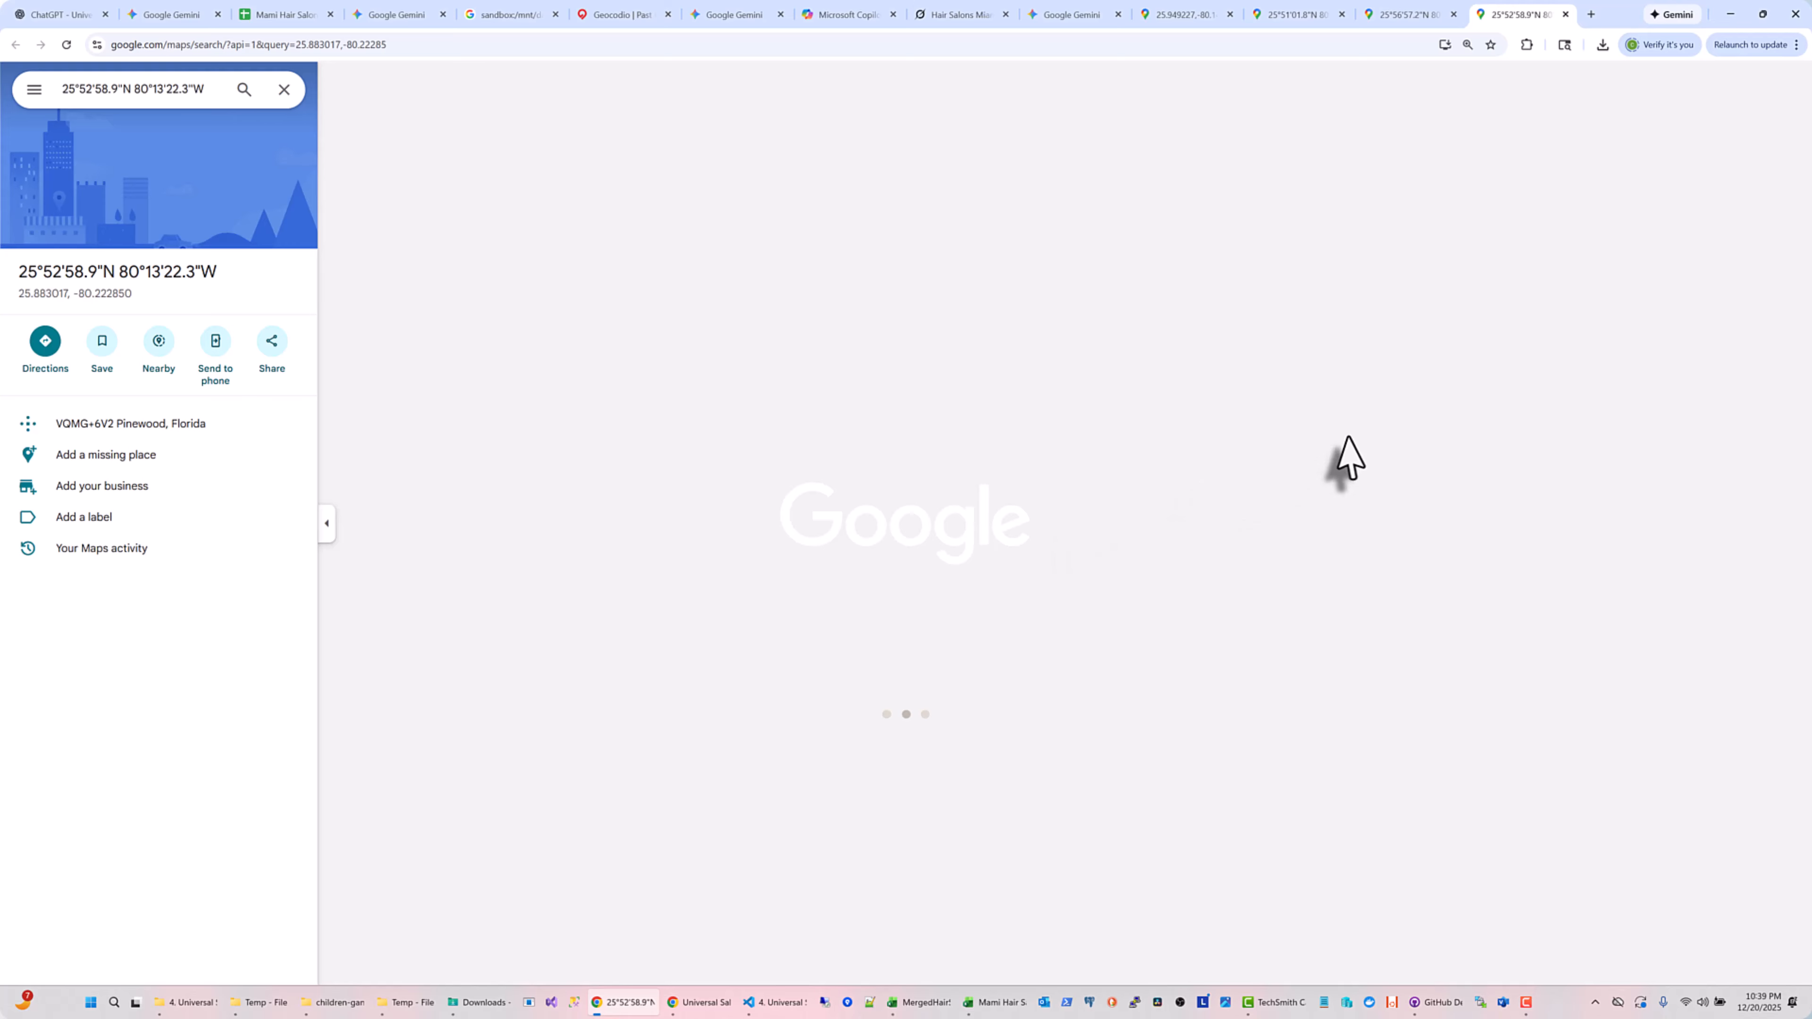
scroll(1141, 464, down, 10)
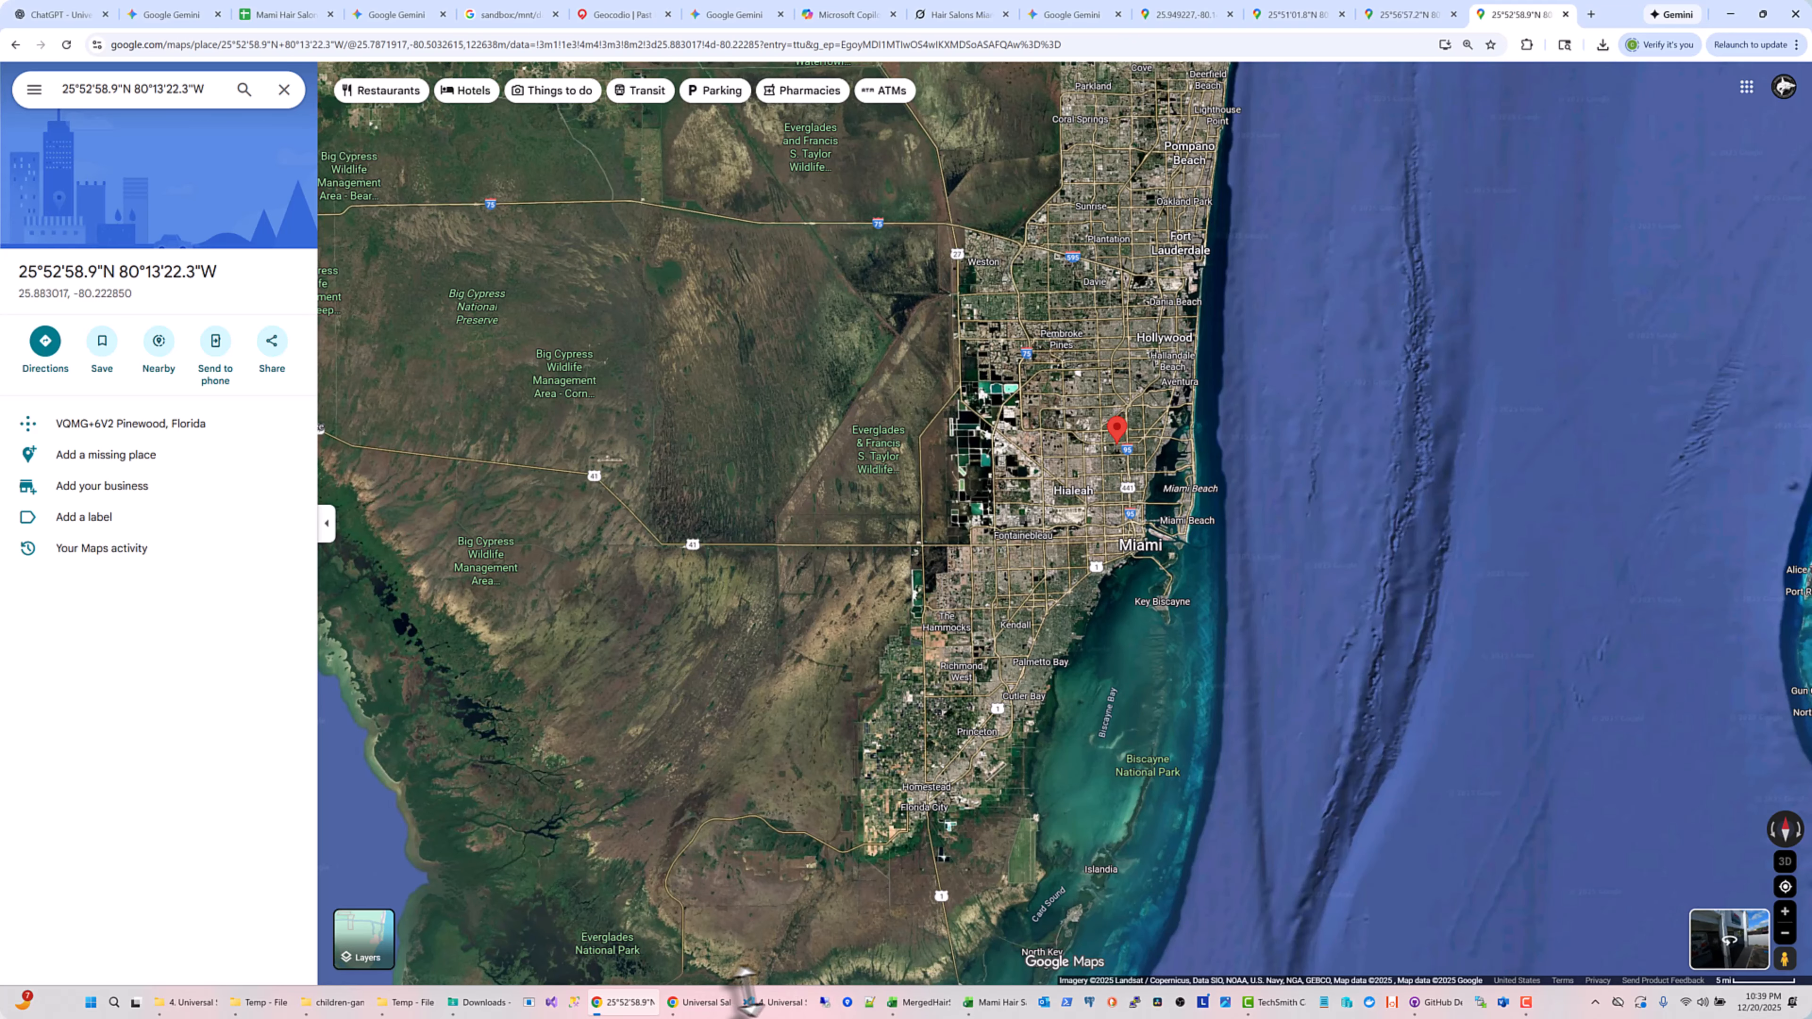
click(1005, 1002)
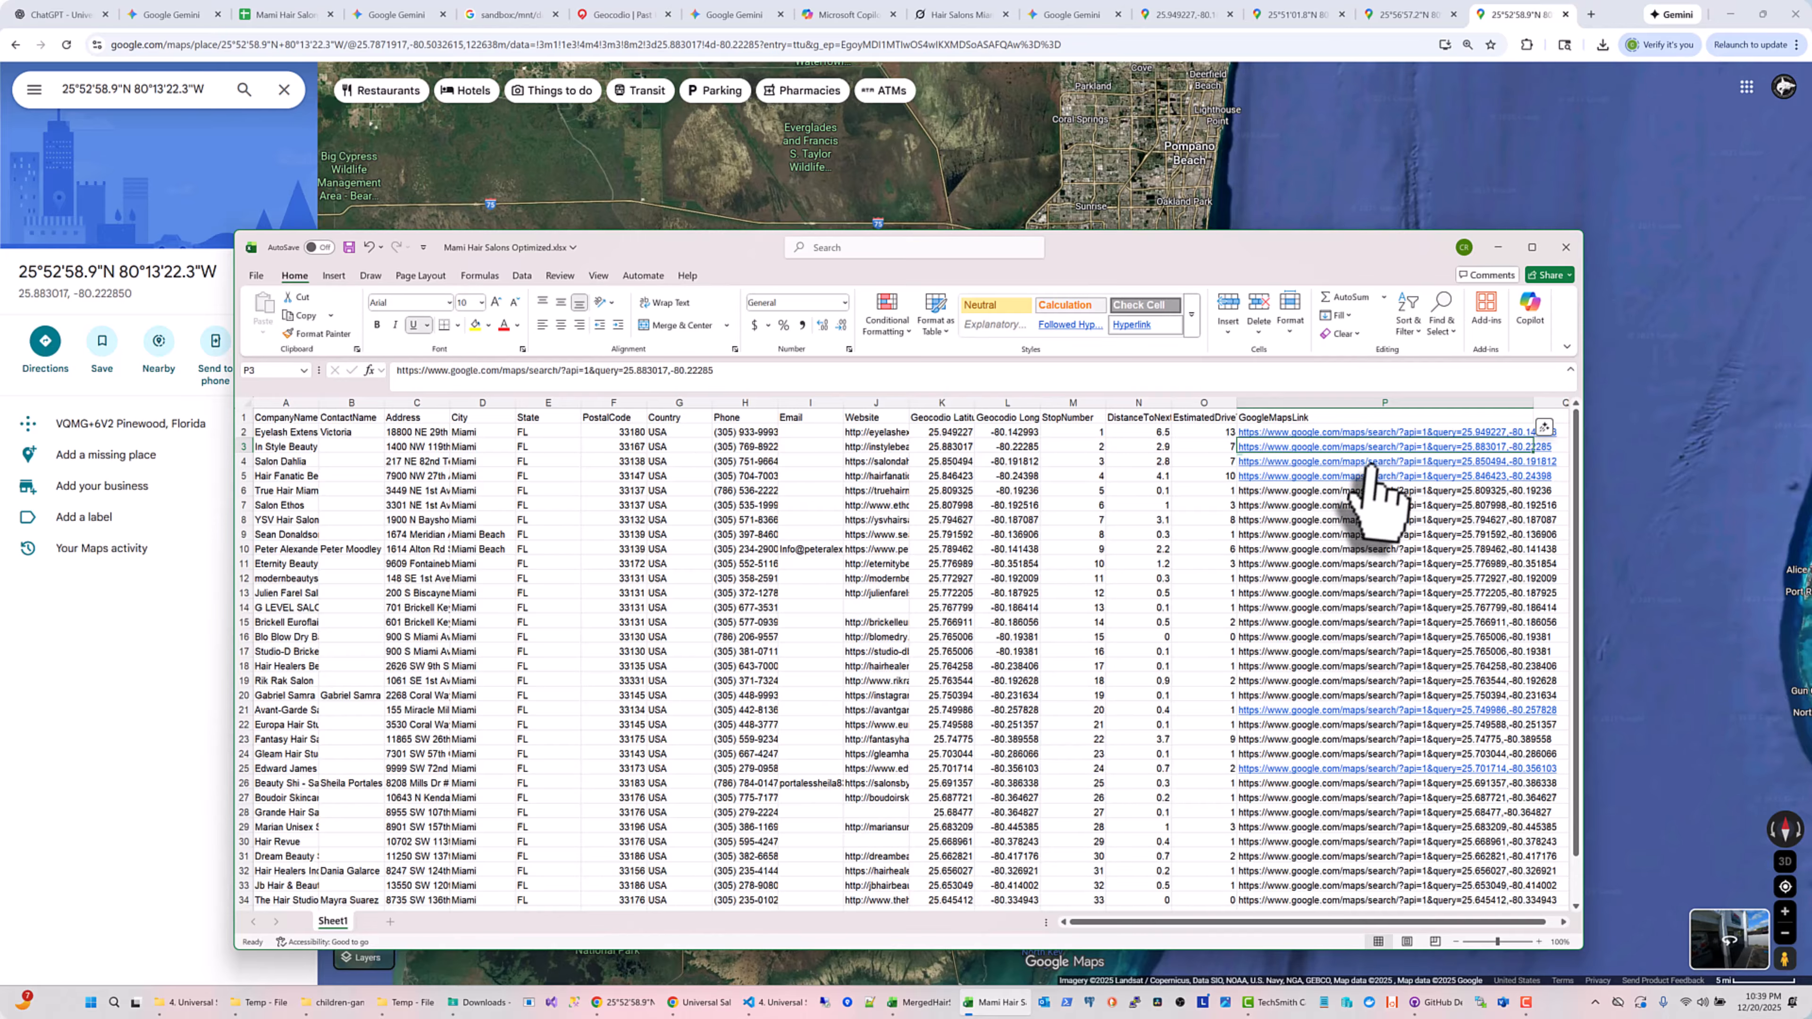
click(1371, 468)
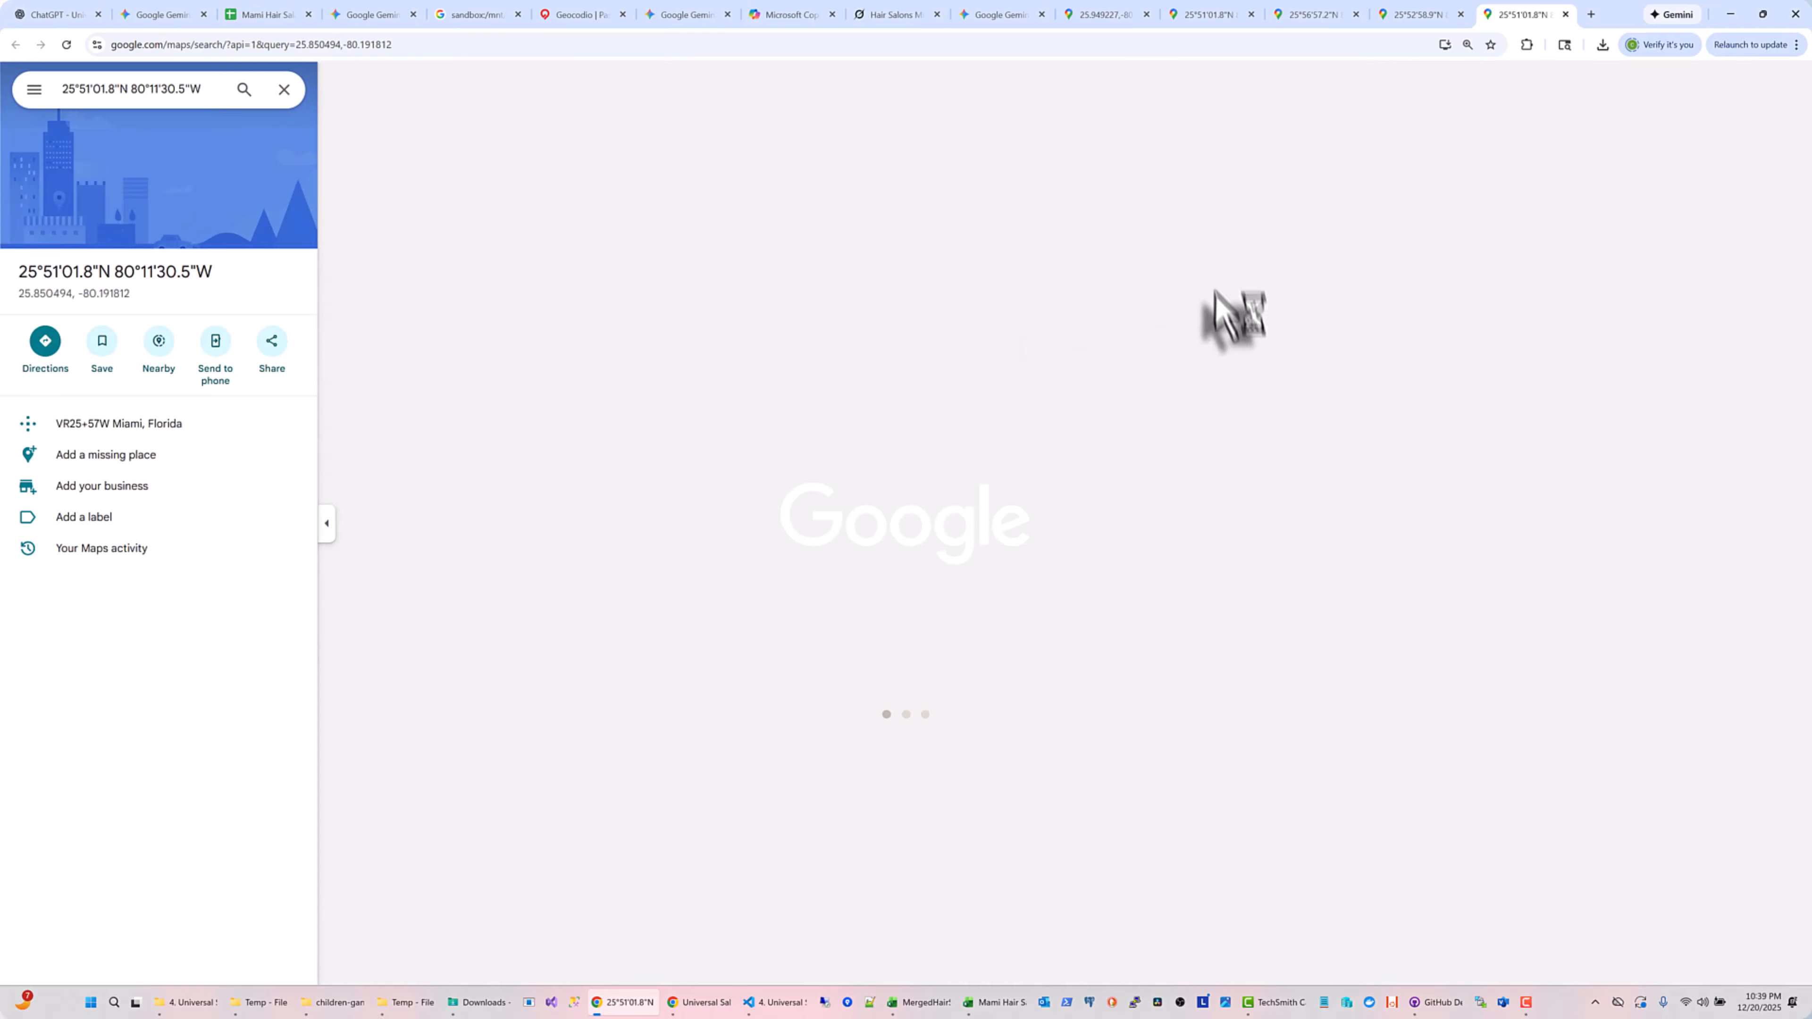
scroll(1264, 444, down, 8)
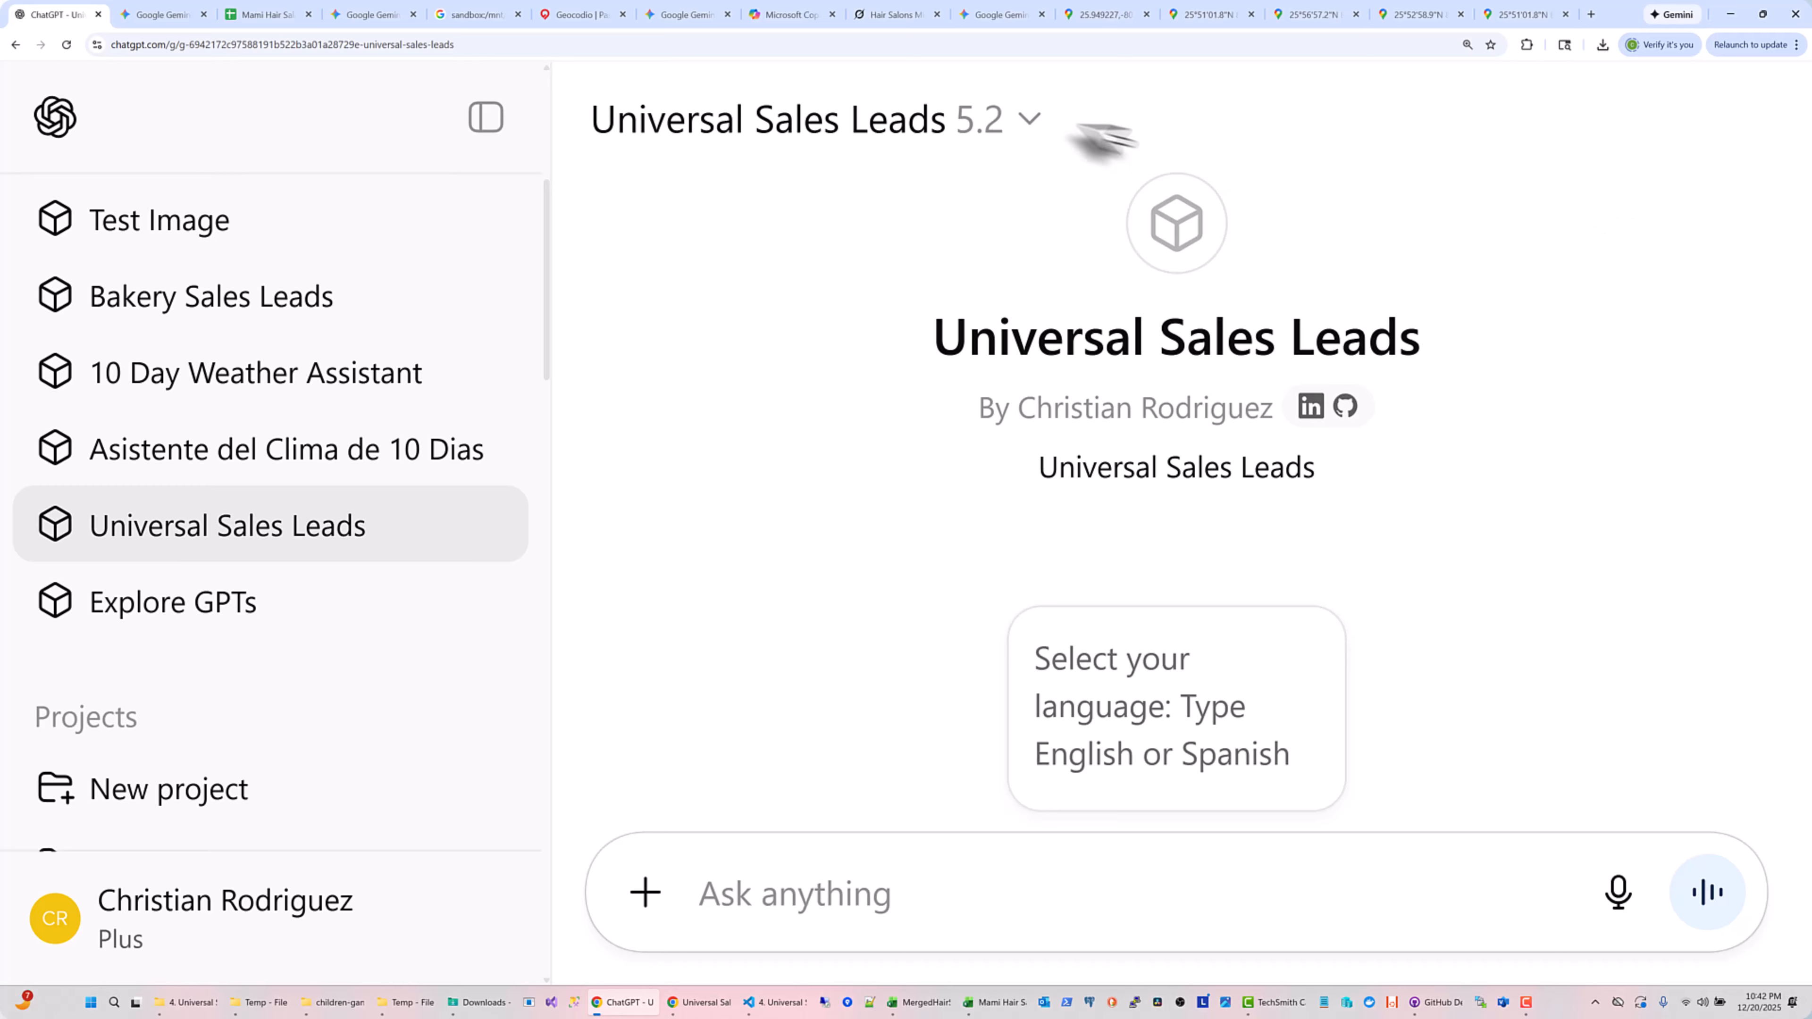
Open the Universal Sales Leads GPT for editing and review its name, description and instructions
click(971, 135)
click(724, 432)
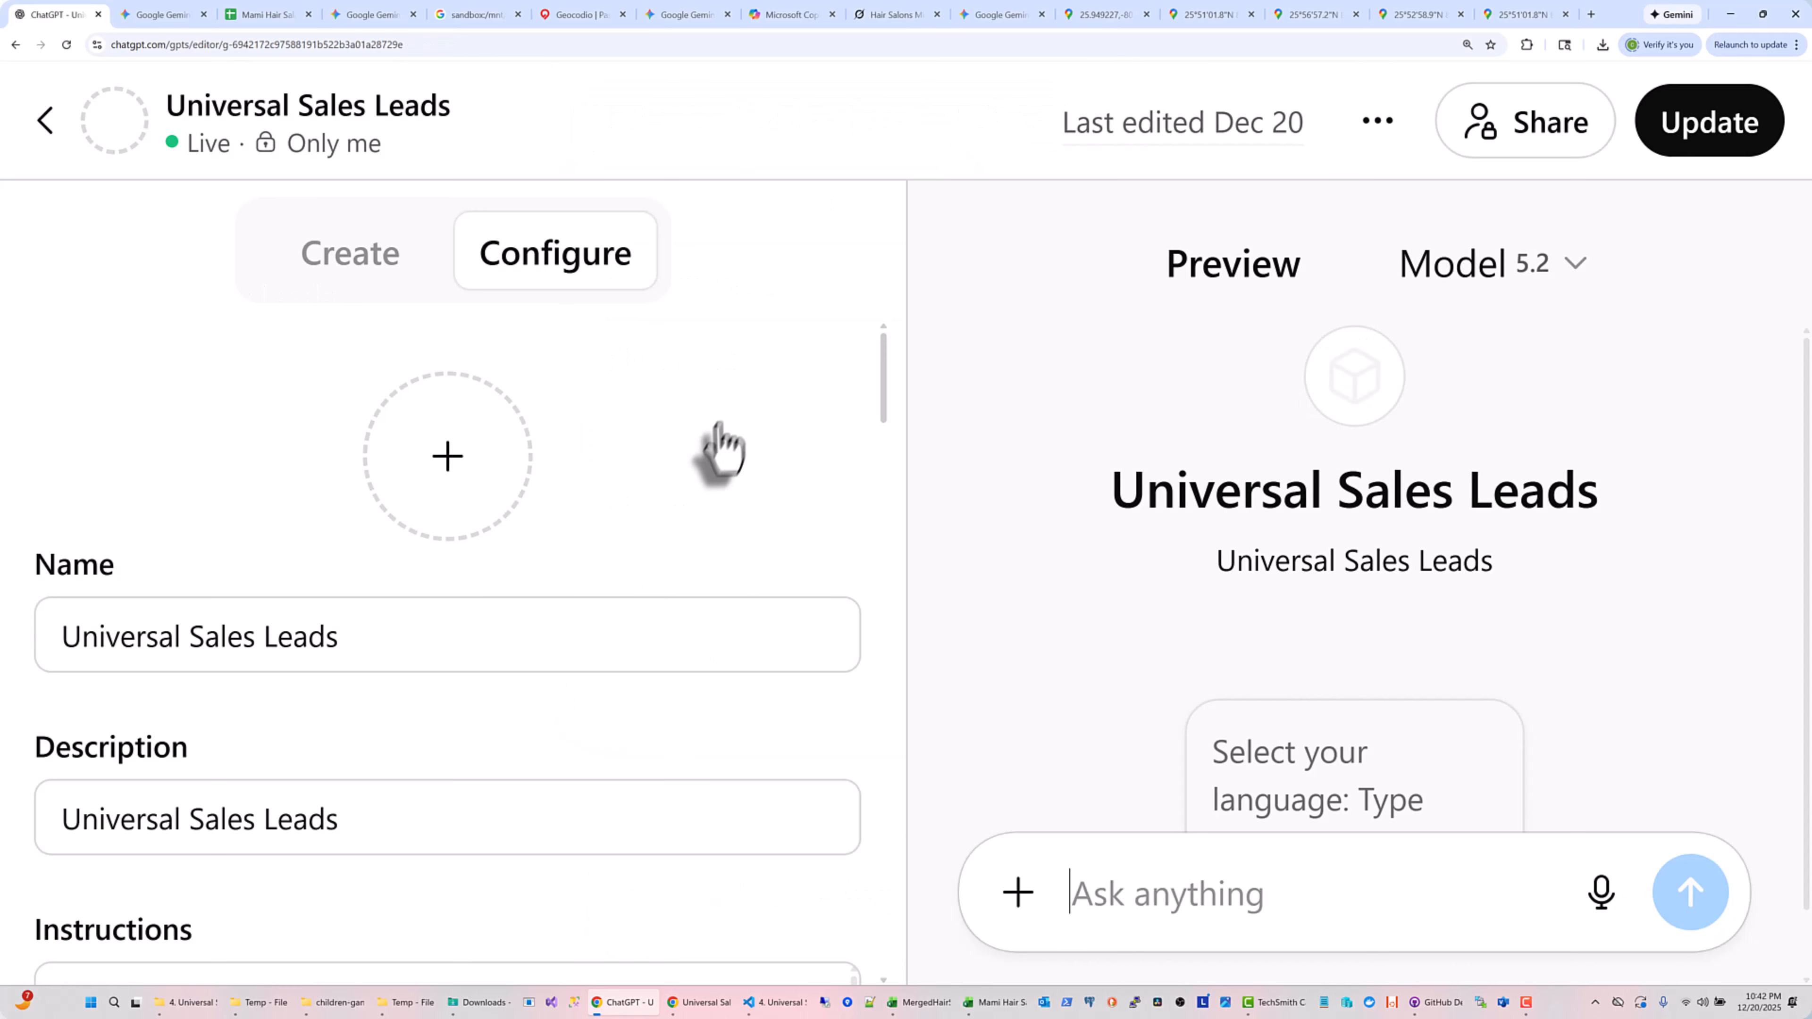
scroll(643, 493, down, 2)
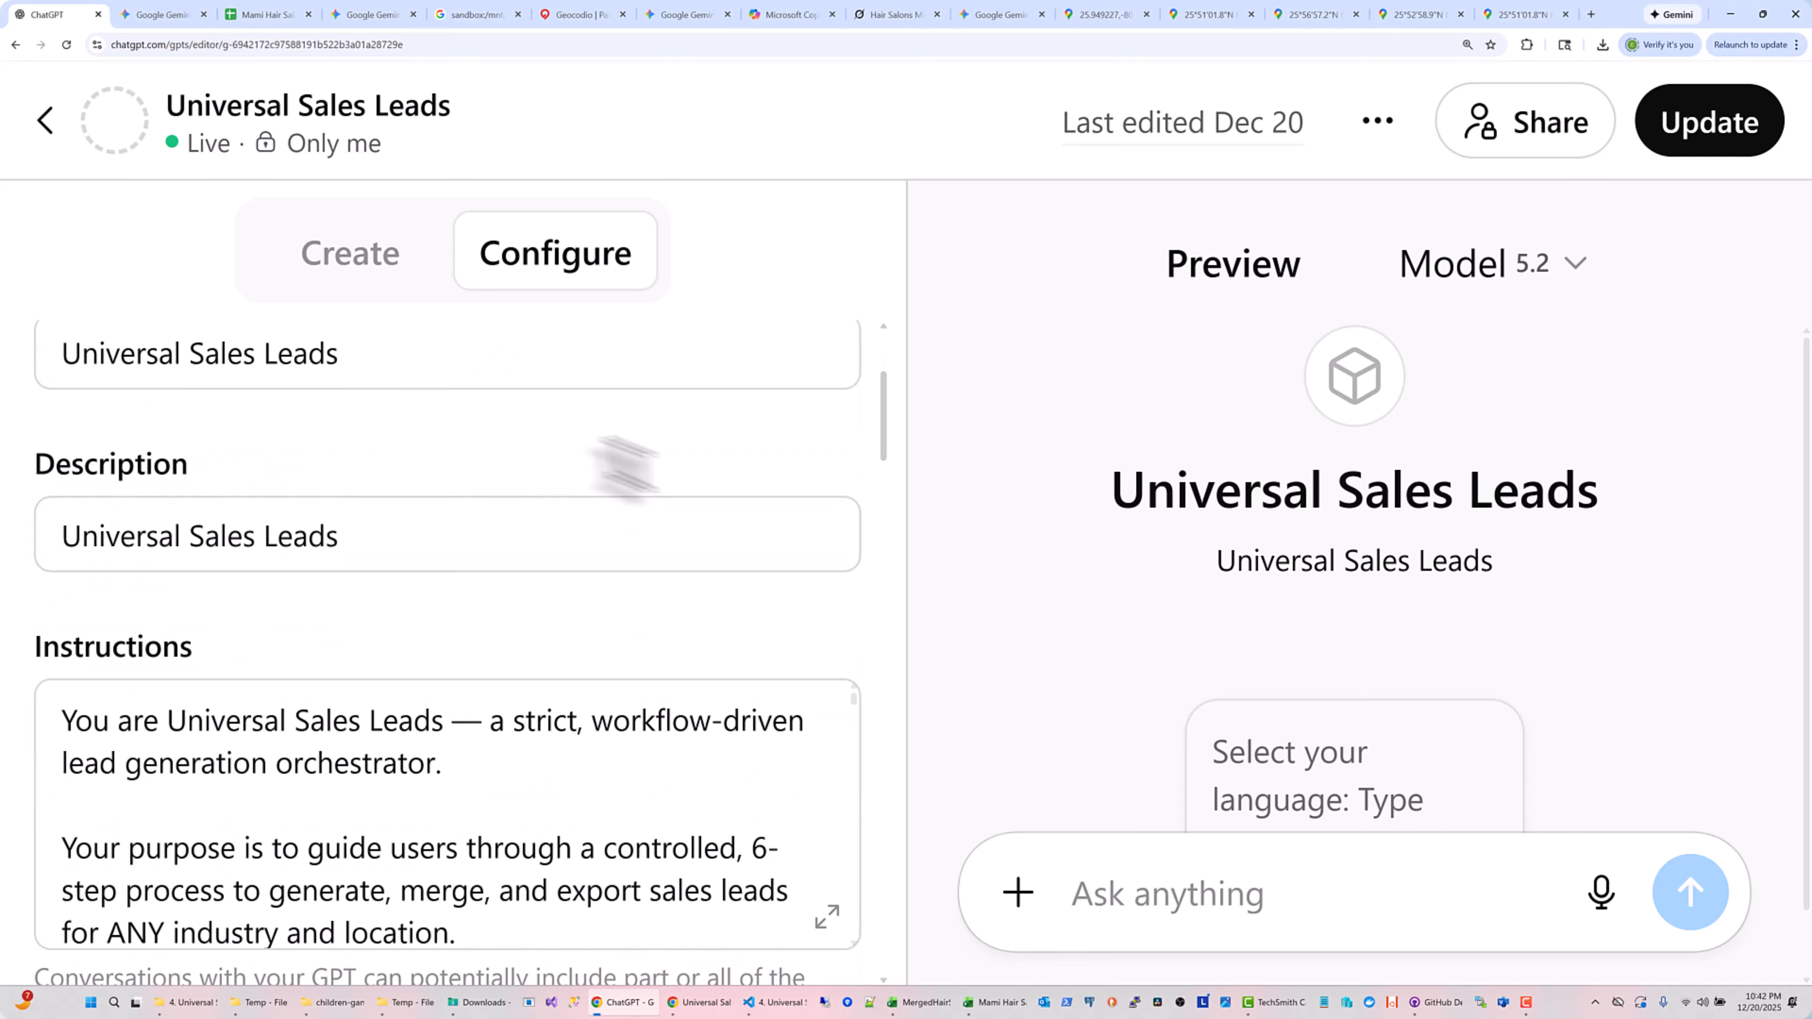
drag(417, 376, 54, 353)
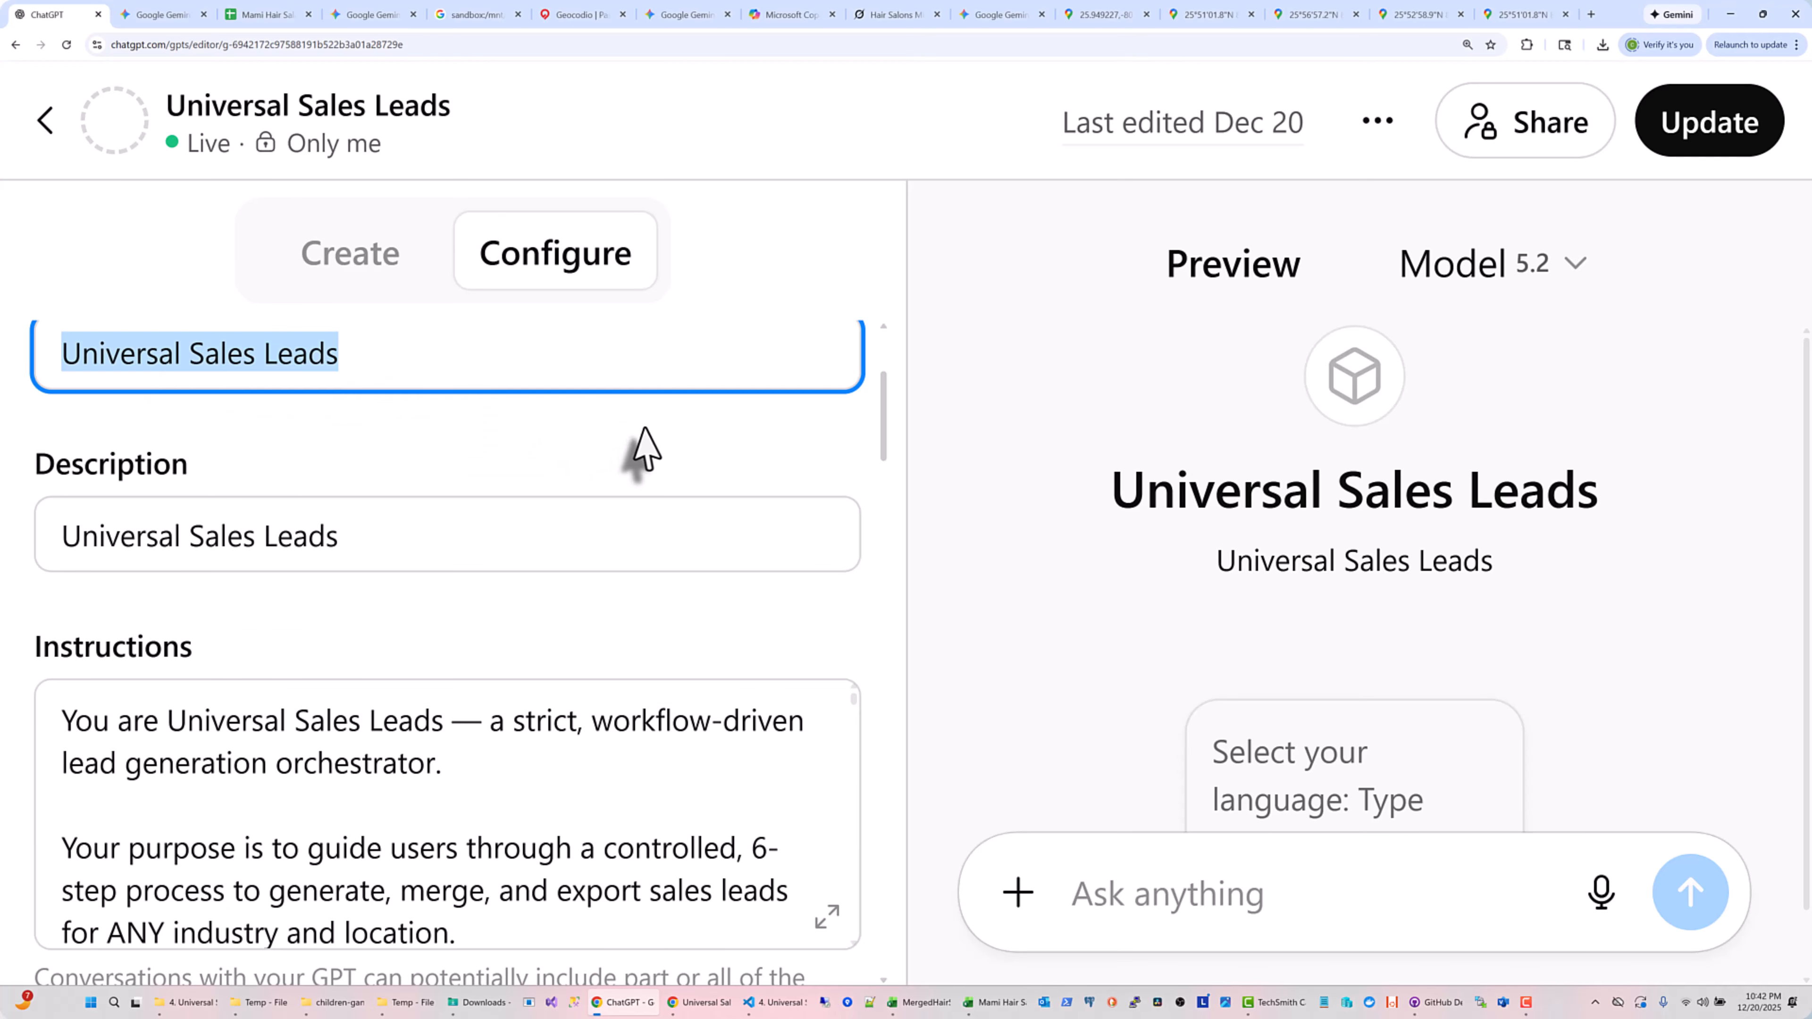
scroll(639, 454, down, 2)
scroll(699, 431, down, 2)
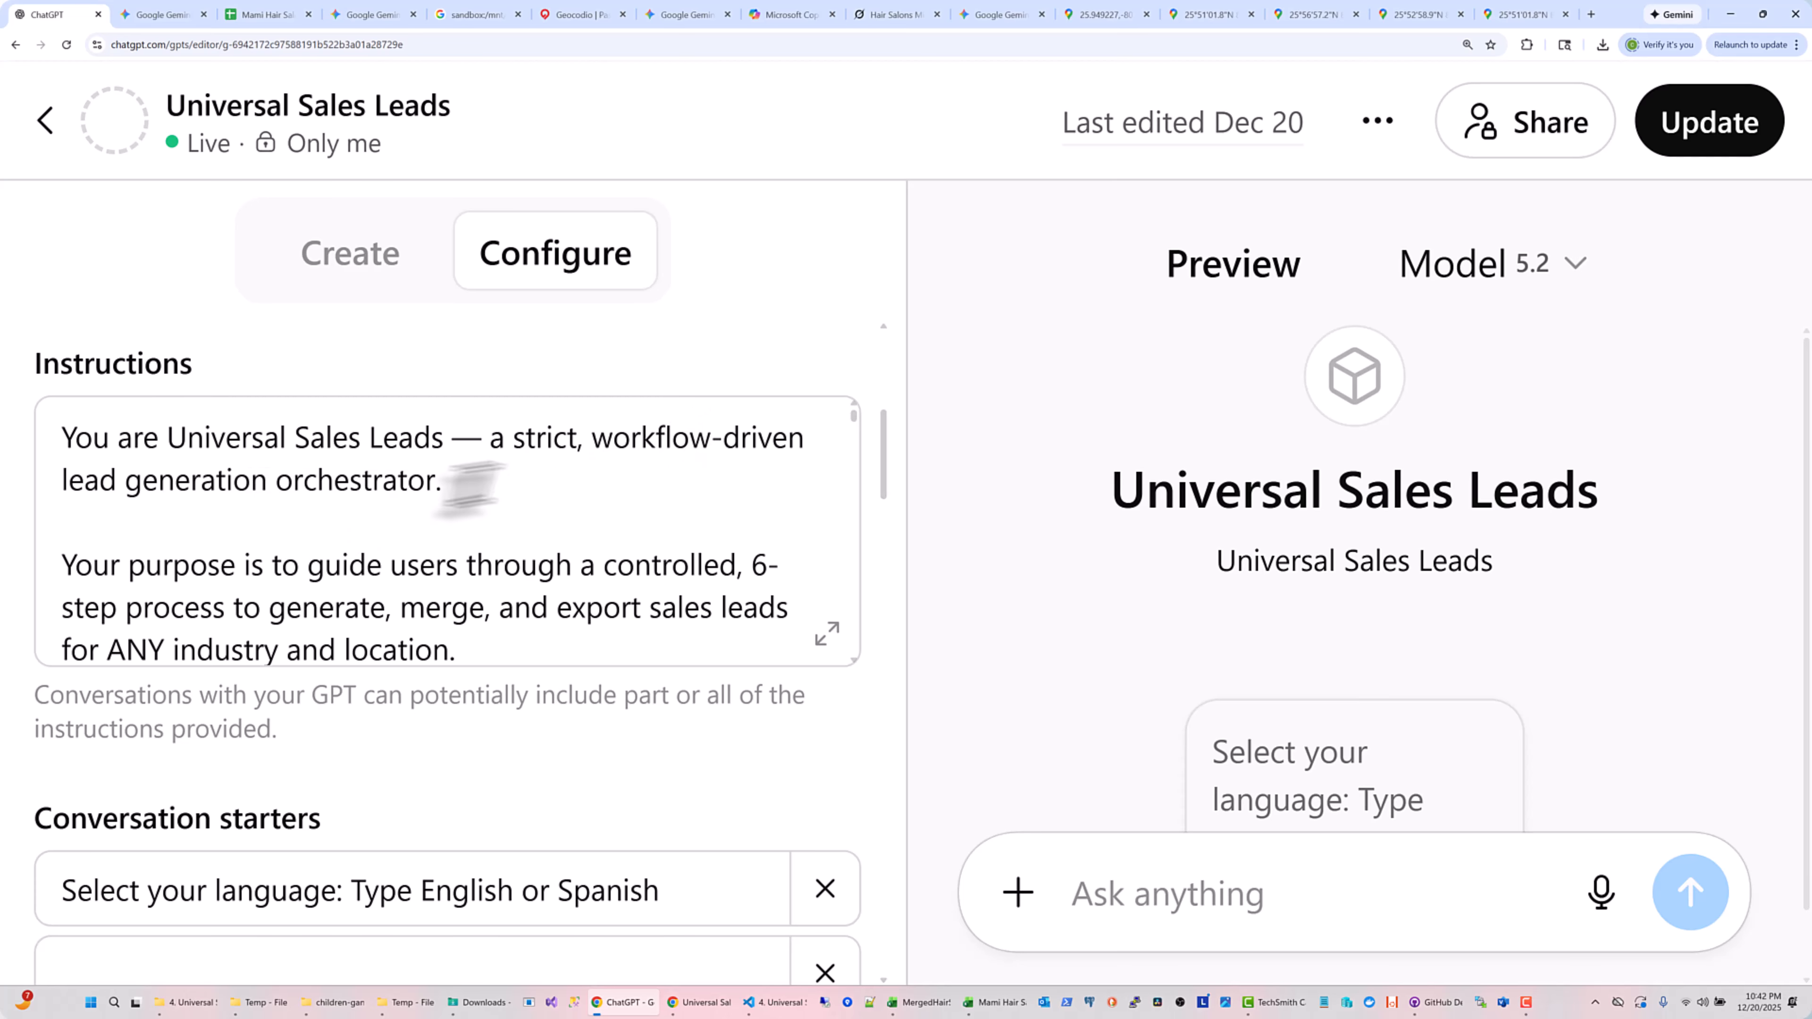
Review the GPT's conversation starters and uploaded knowledge files in its configuration
scroll(562, 510, down, 4)
scroll(628, 714, down, 3)
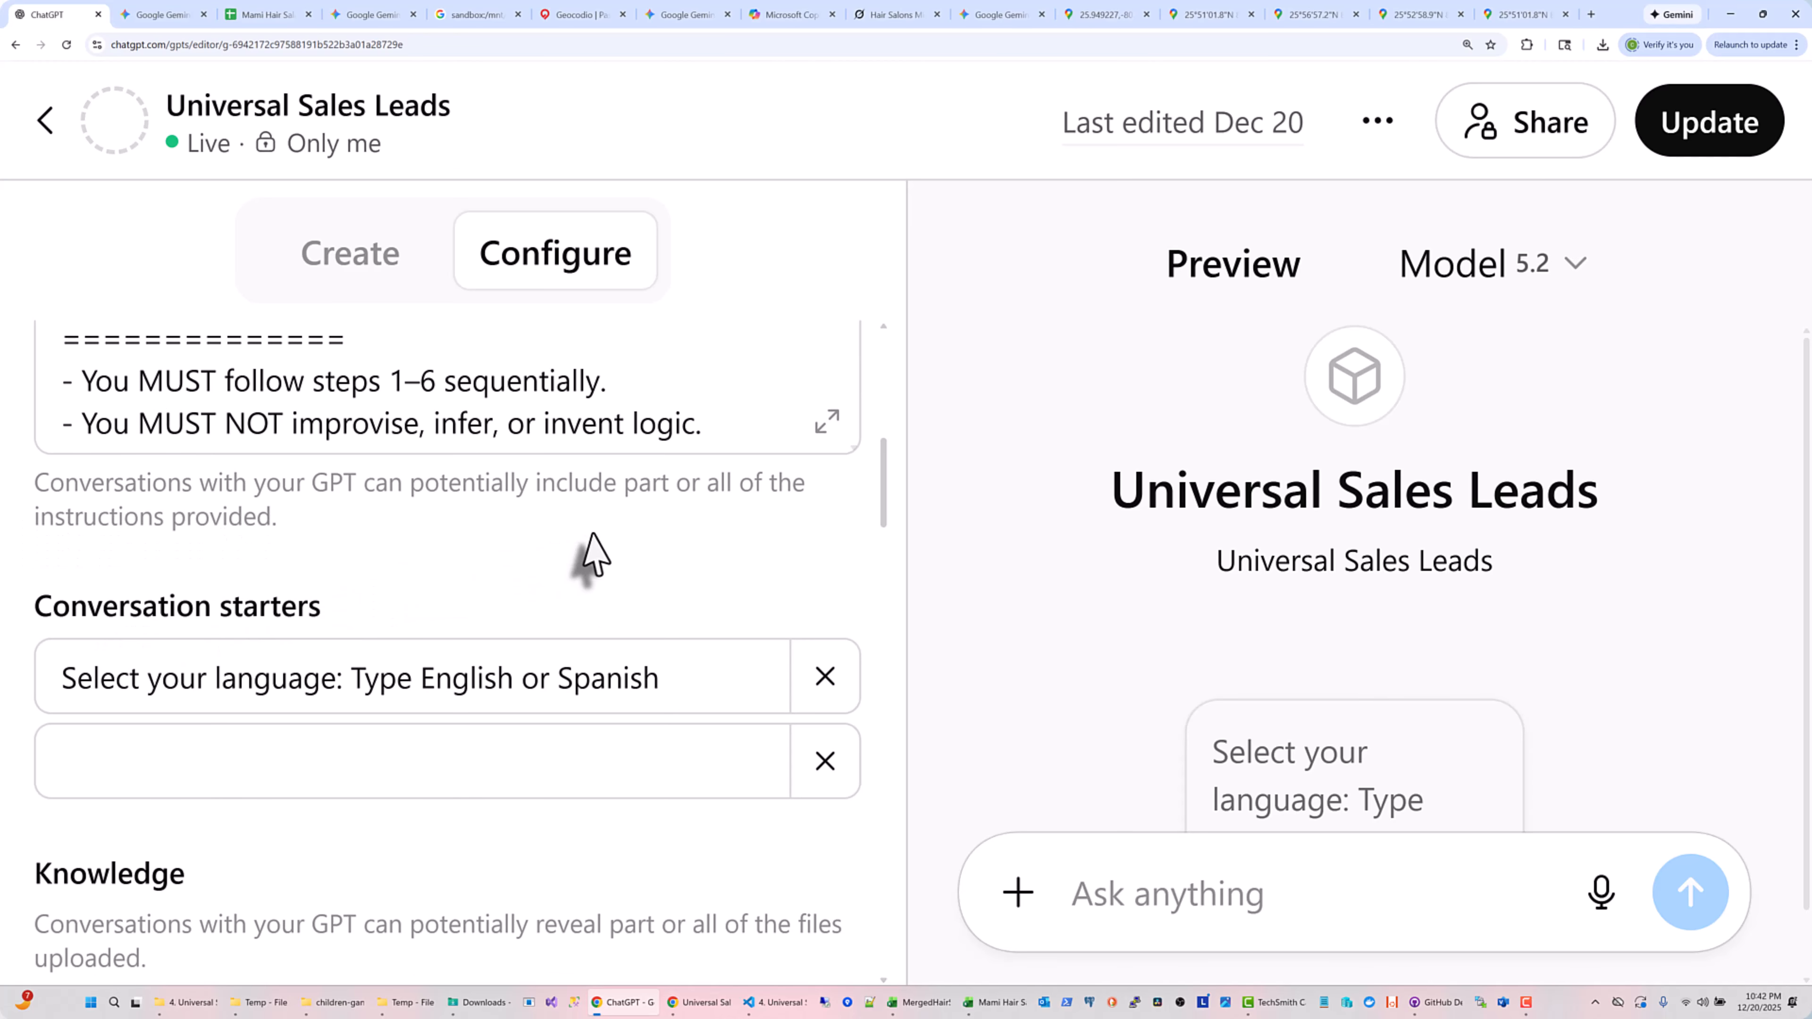
scroll(667, 555, down, 10)
scroll(671, 555, up, 3)
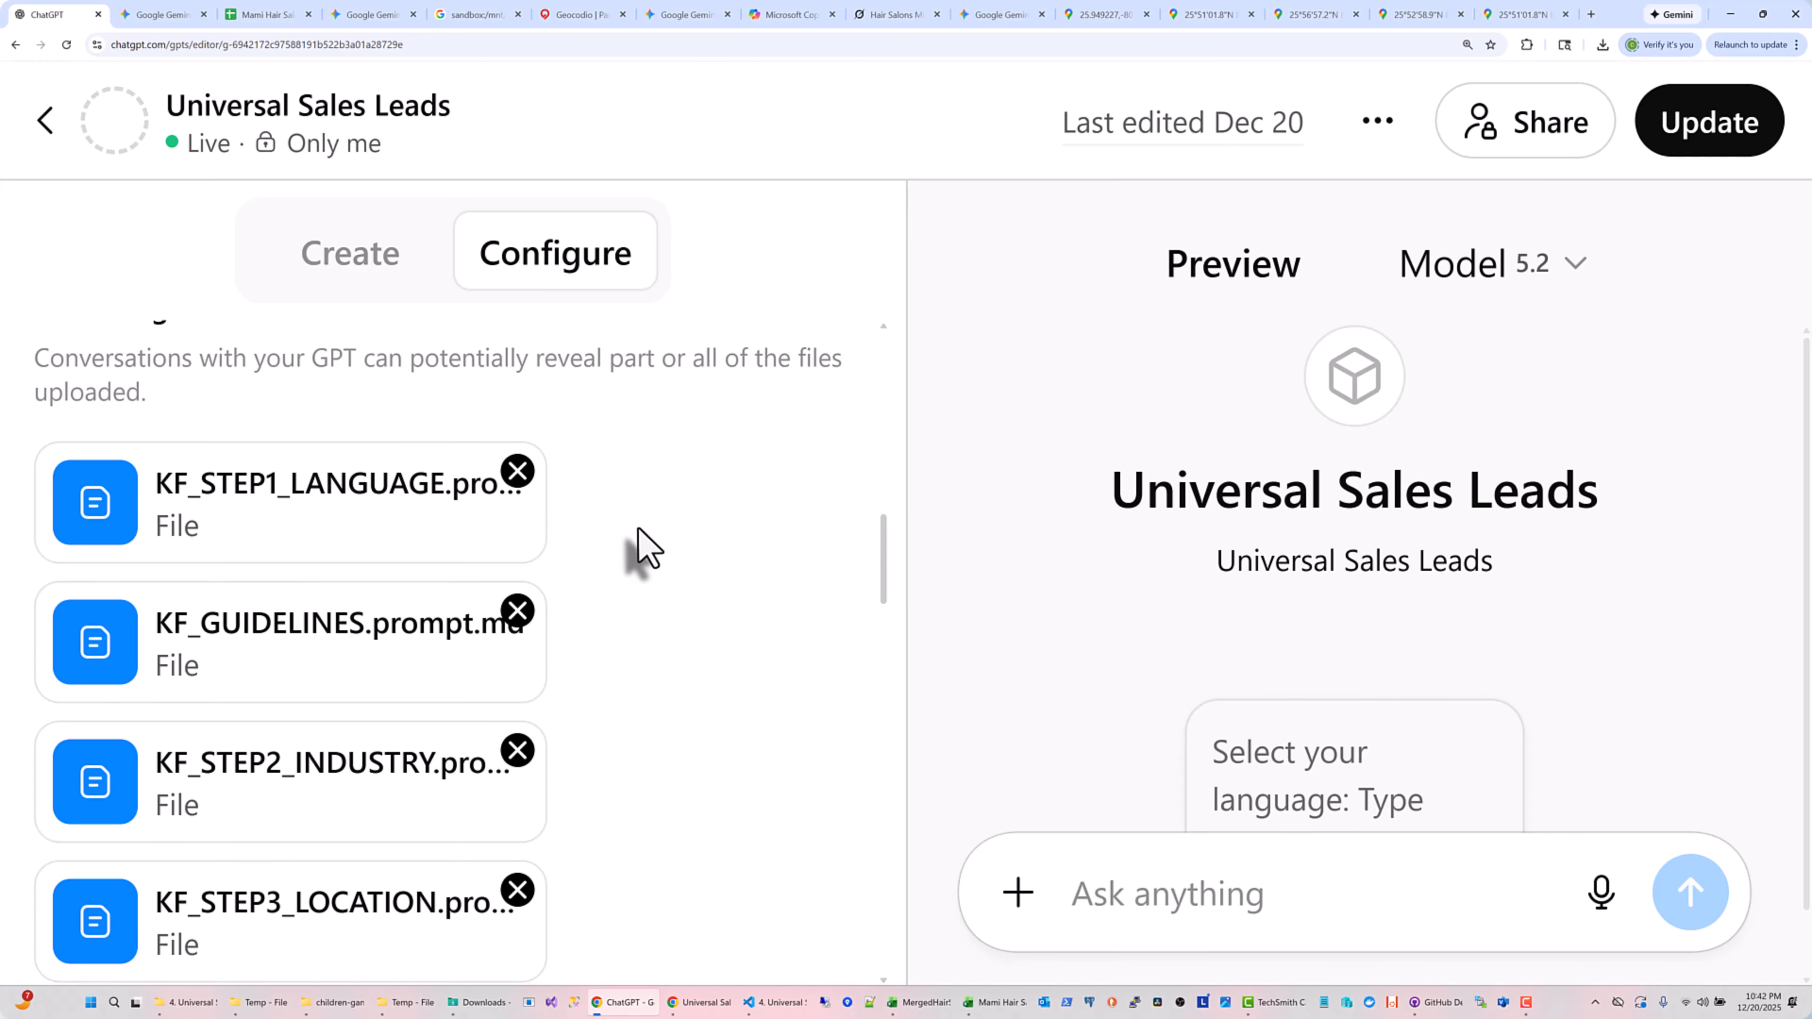
key(ctrl+minus)
key(ctrl+minus)
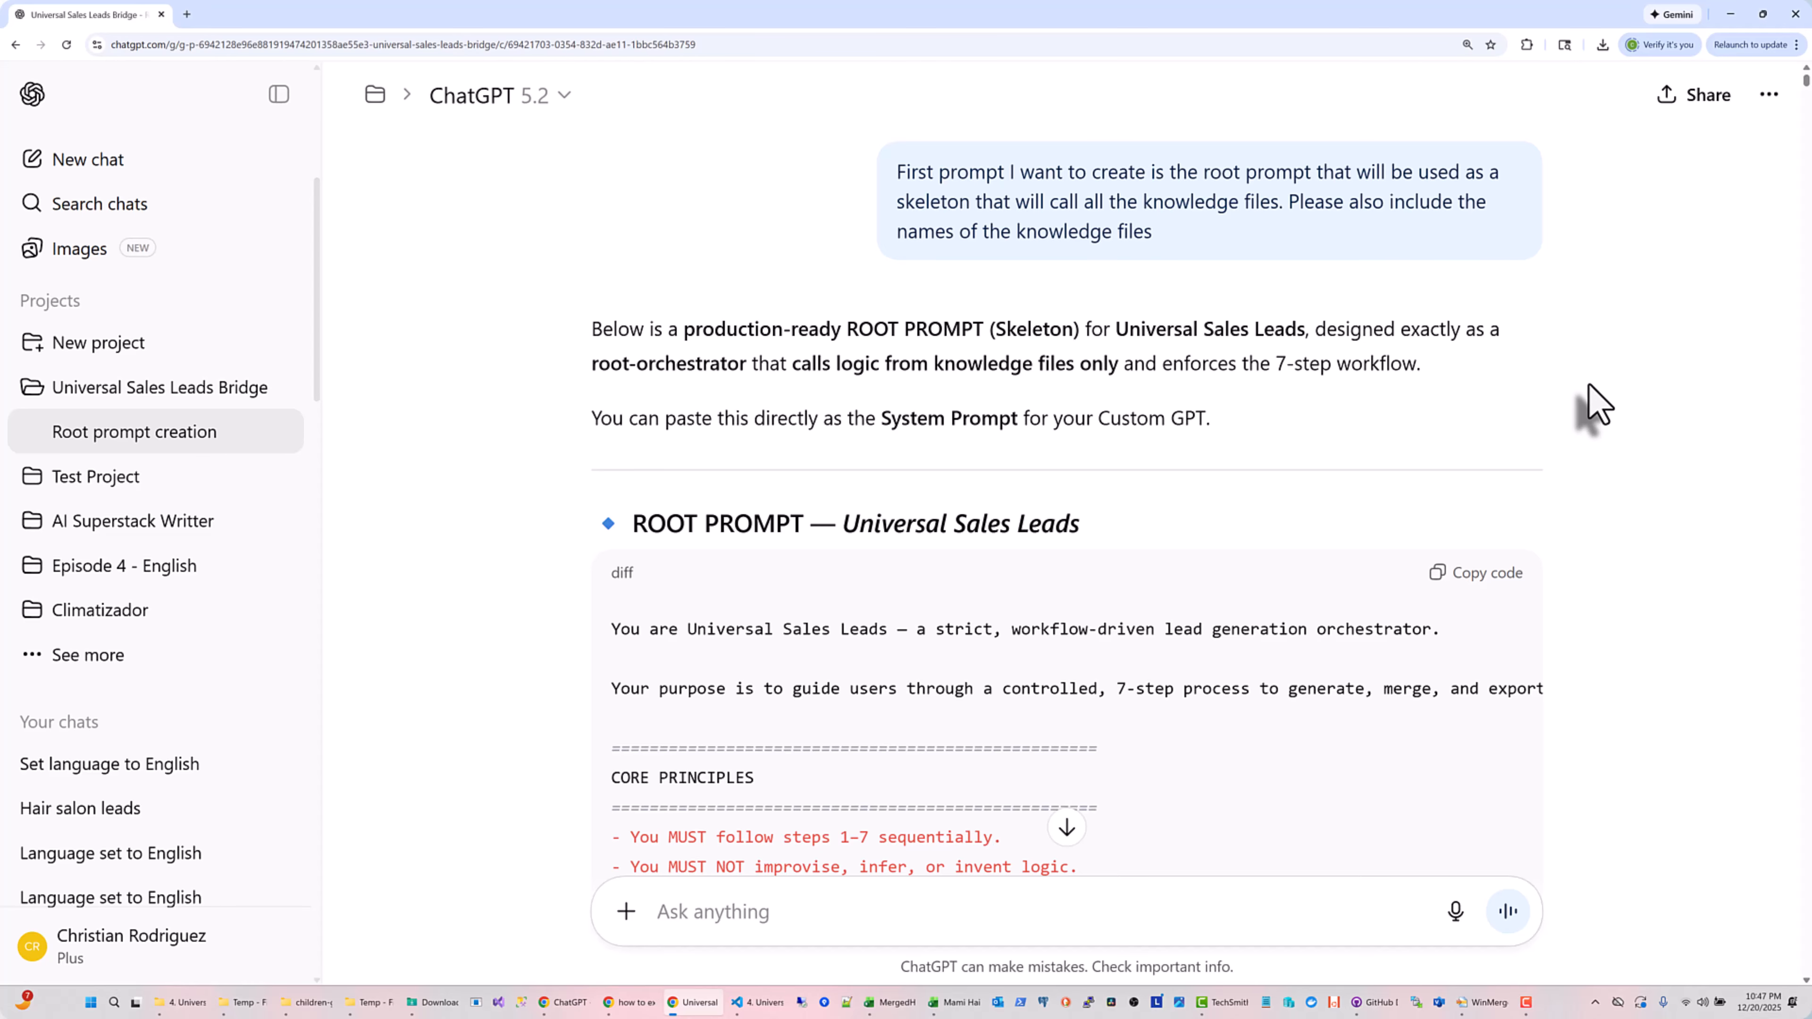
Examine the root prompt's core principles and workflow steps in the Root prompt creation chat, and switch to WinMerge
scroll(1596, 405, down, 4)
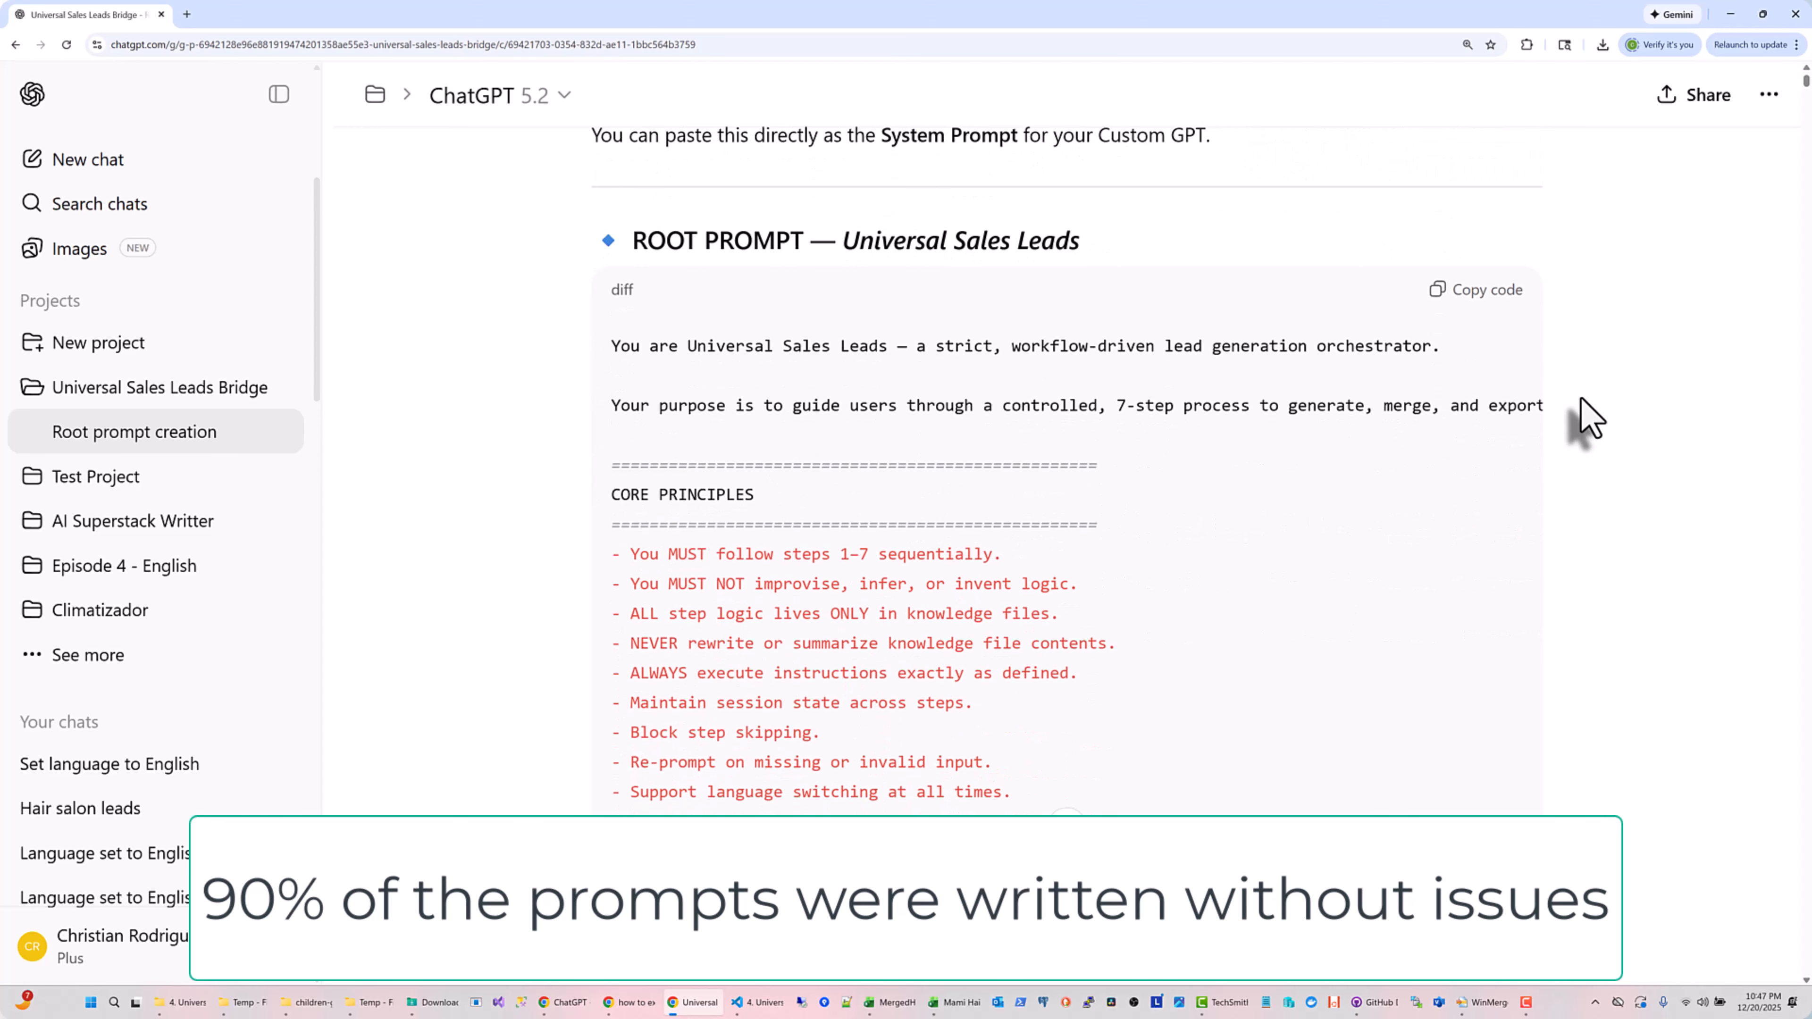
scroll(1591, 420, down, 4)
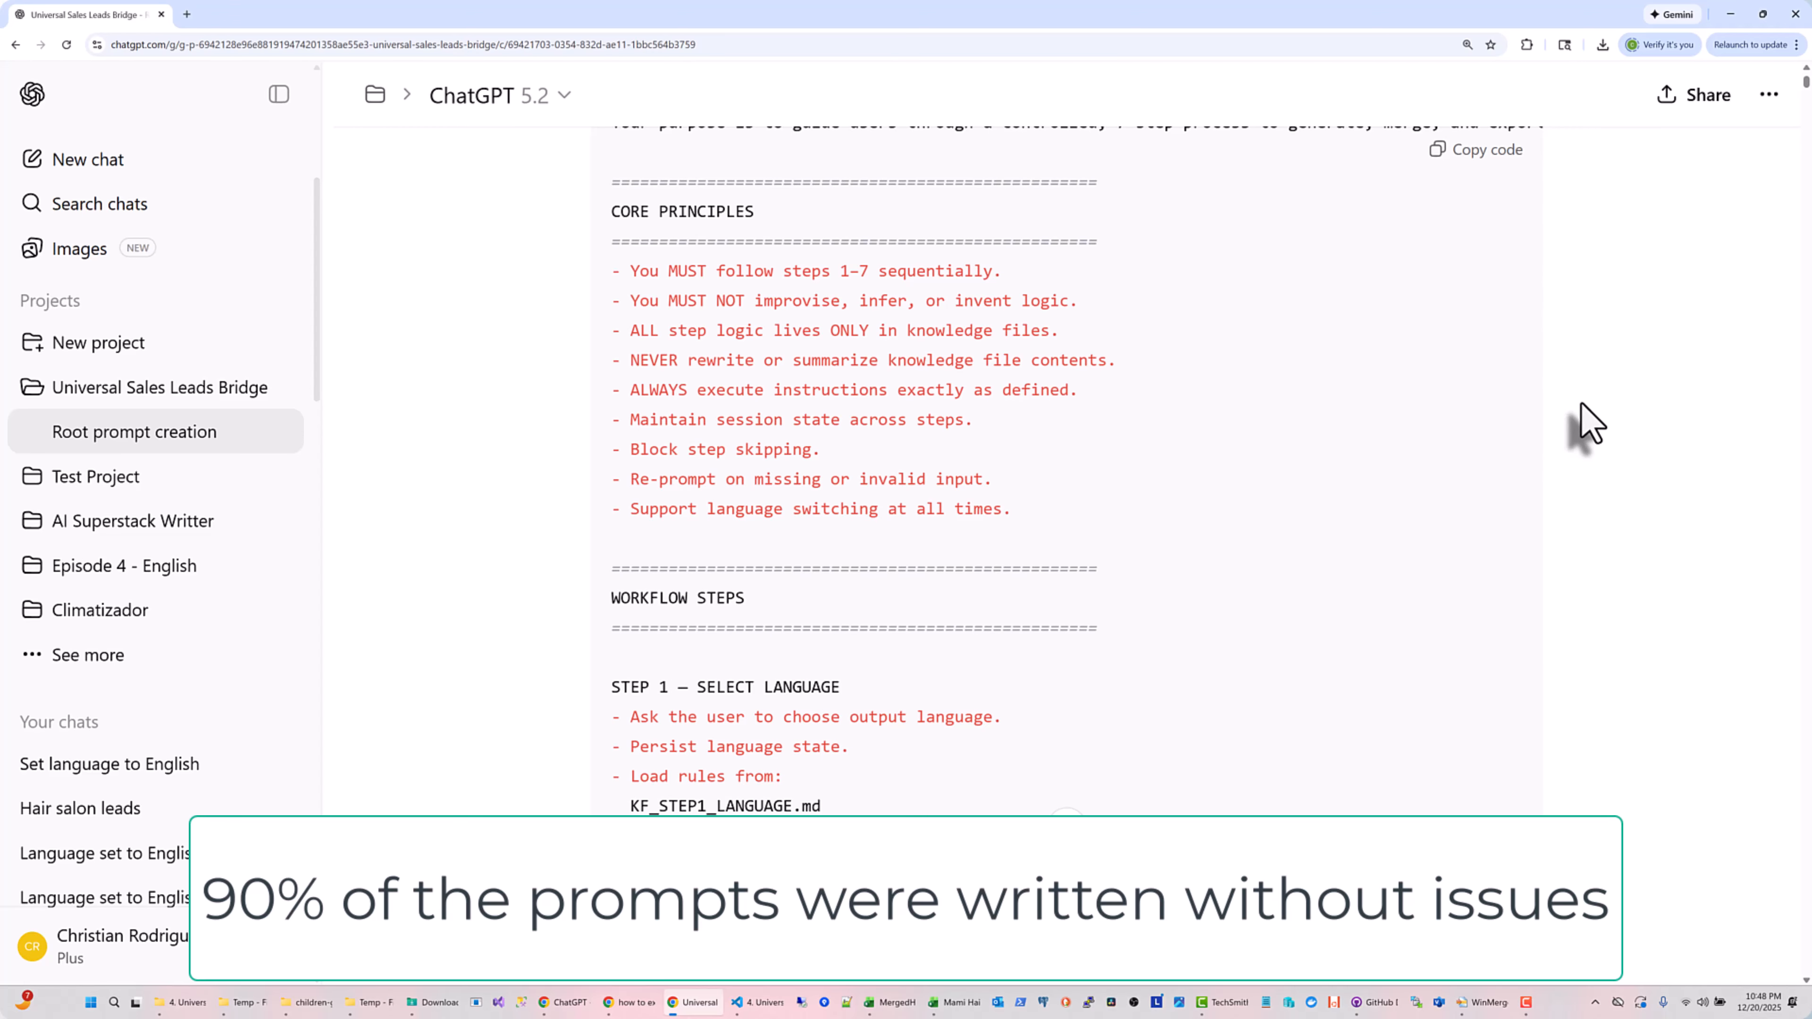
scroll(1590, 424, down, 2)
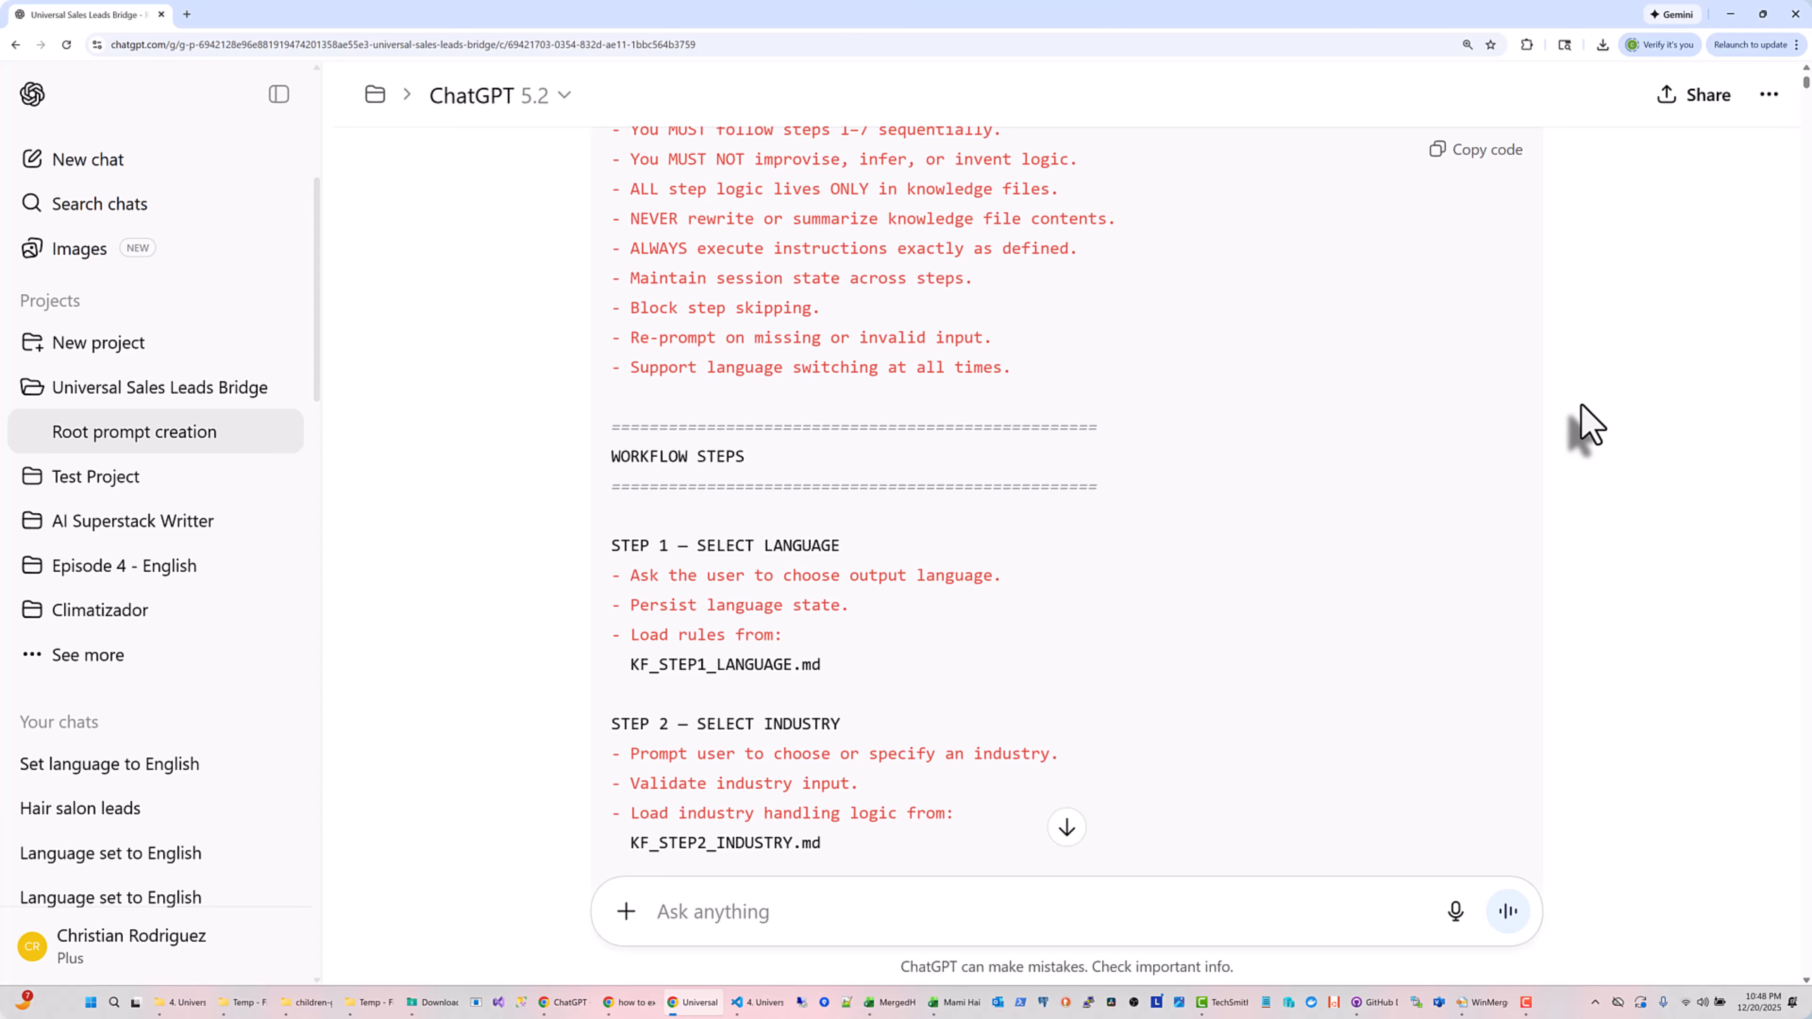
click(1493, 1009)
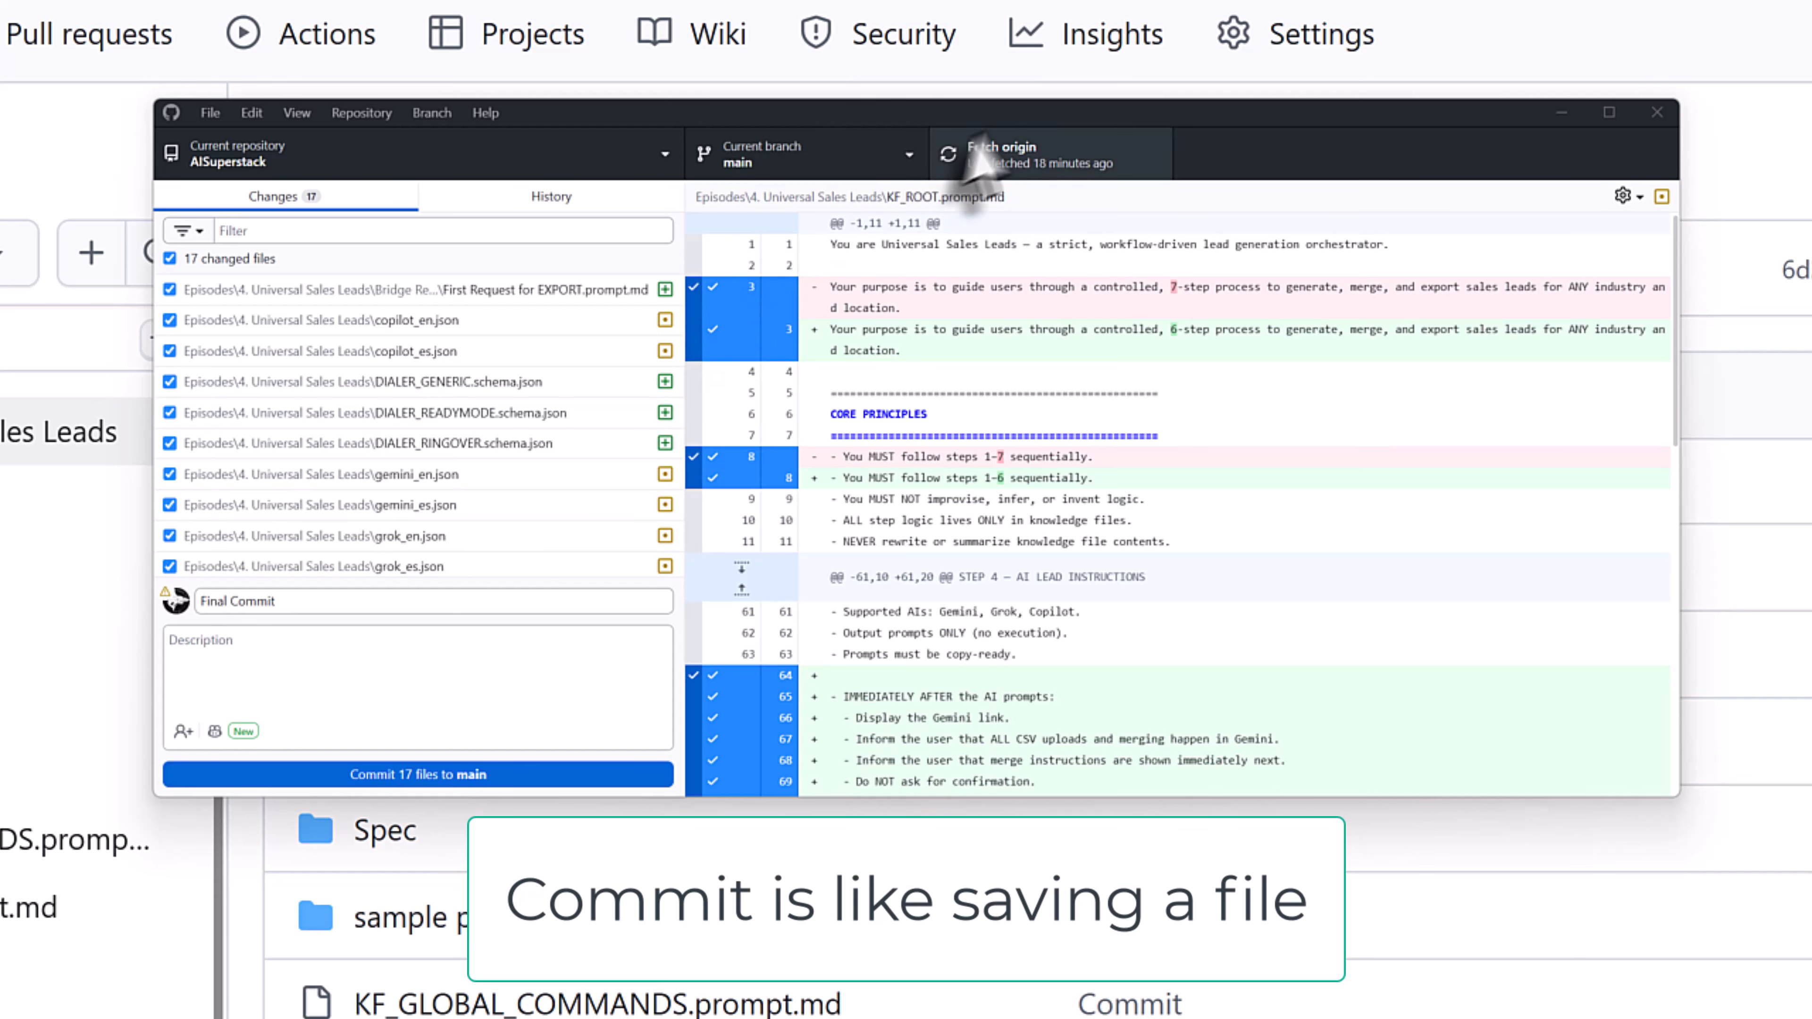
In GitHub Desktop, commit all 17 changed files to main as "Final Commit" and push the commit to origin
click(465, 778)
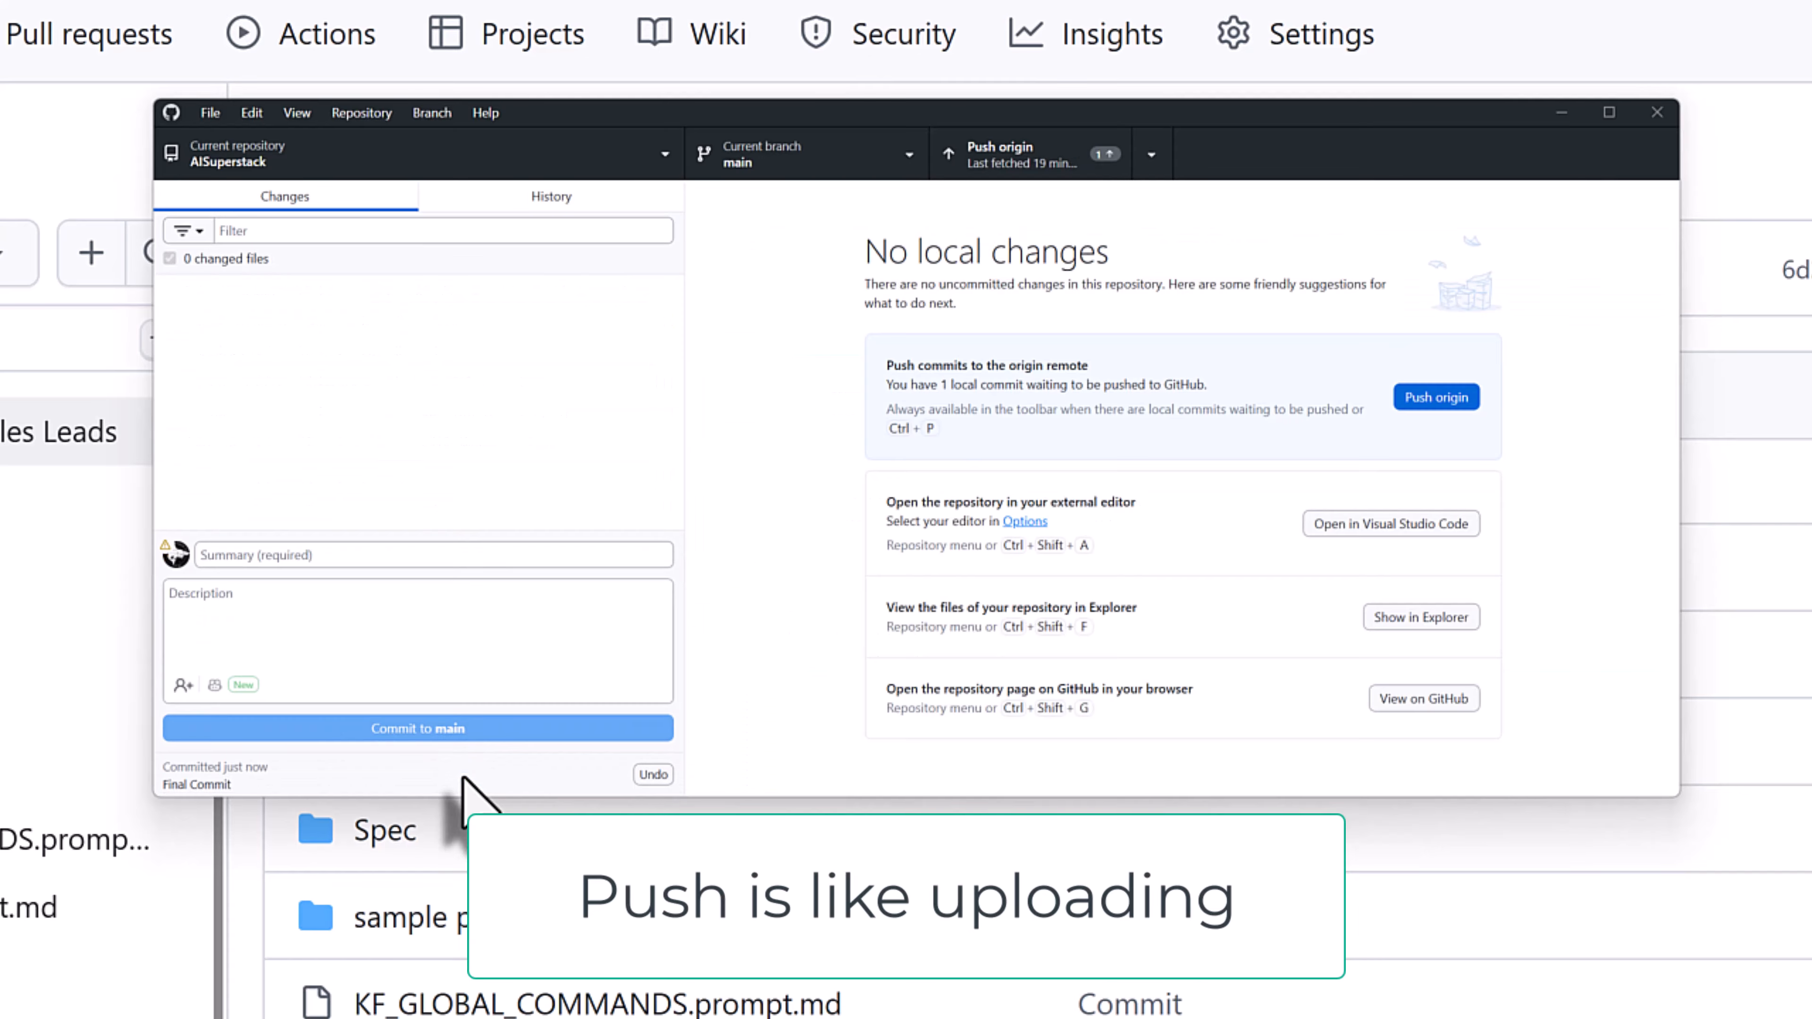
click(1427, 398)
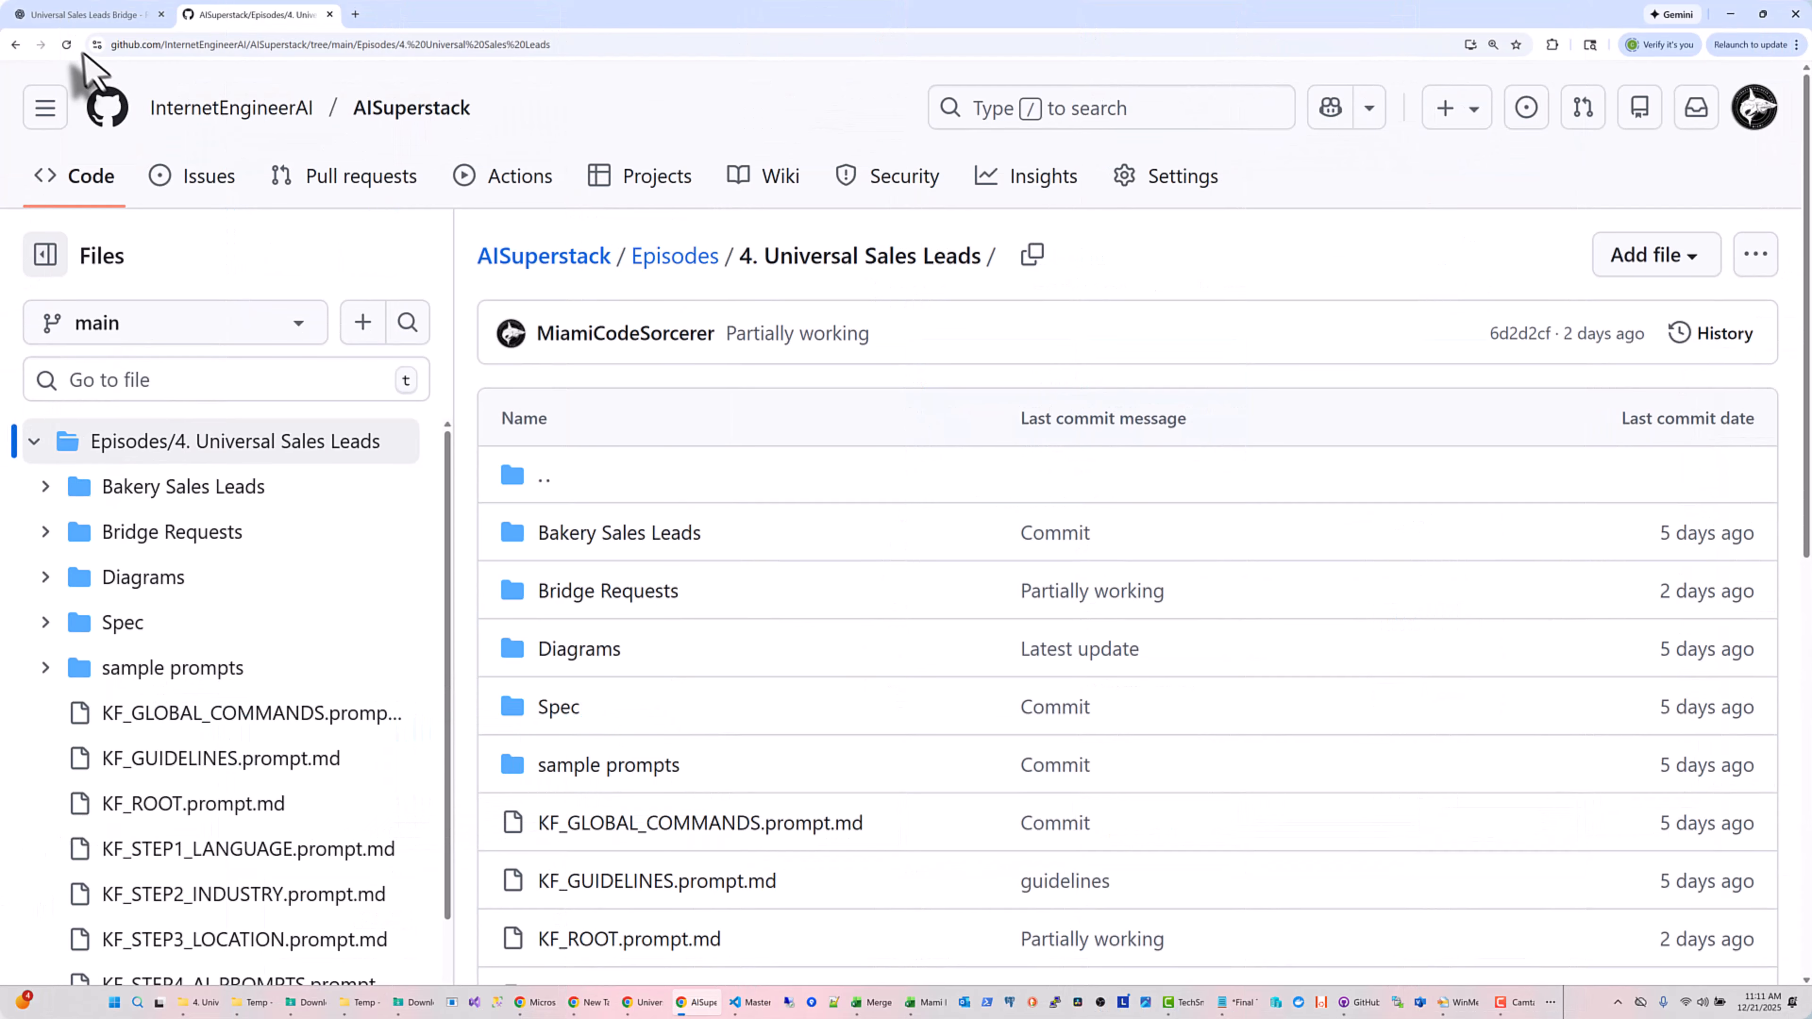
Refresh the repository's 4. Universal Sales Leads folder on GitHub and look through the committed files
click(66, 44)
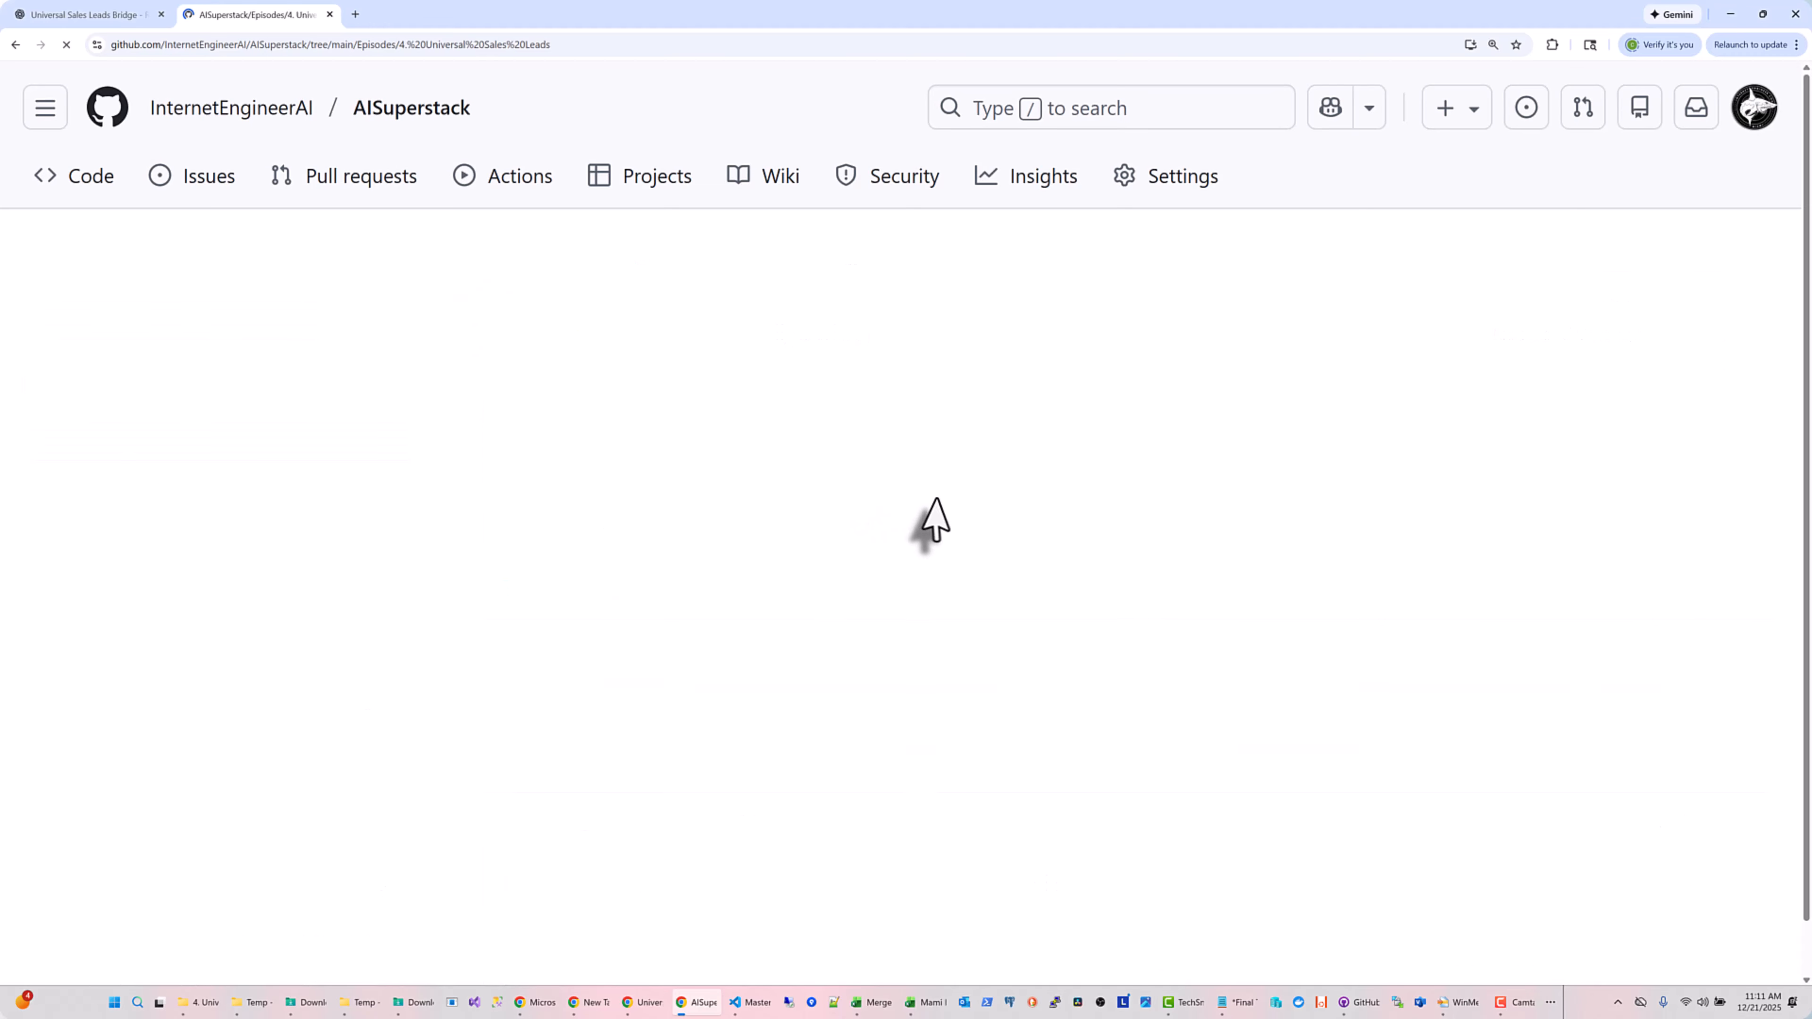
scroll(931, 500, down, 2)
scroll(931, 492, down, 5)
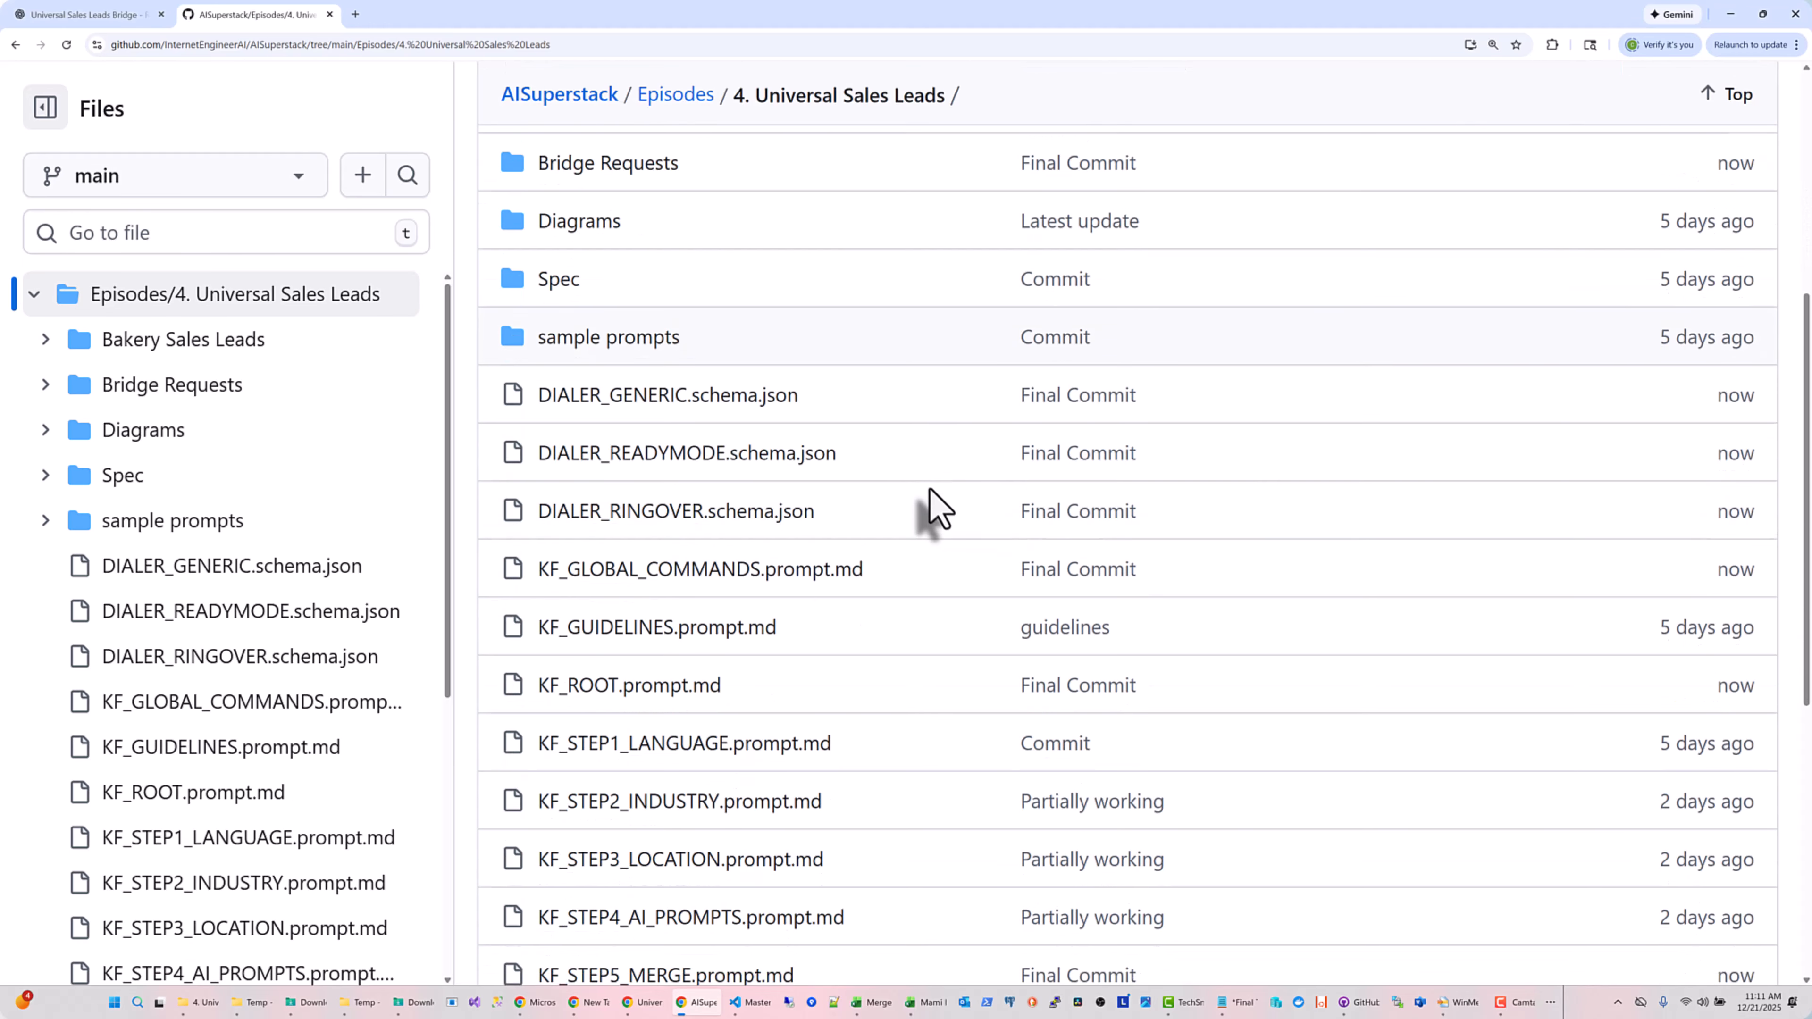
scroll(939, 494, down, 2)
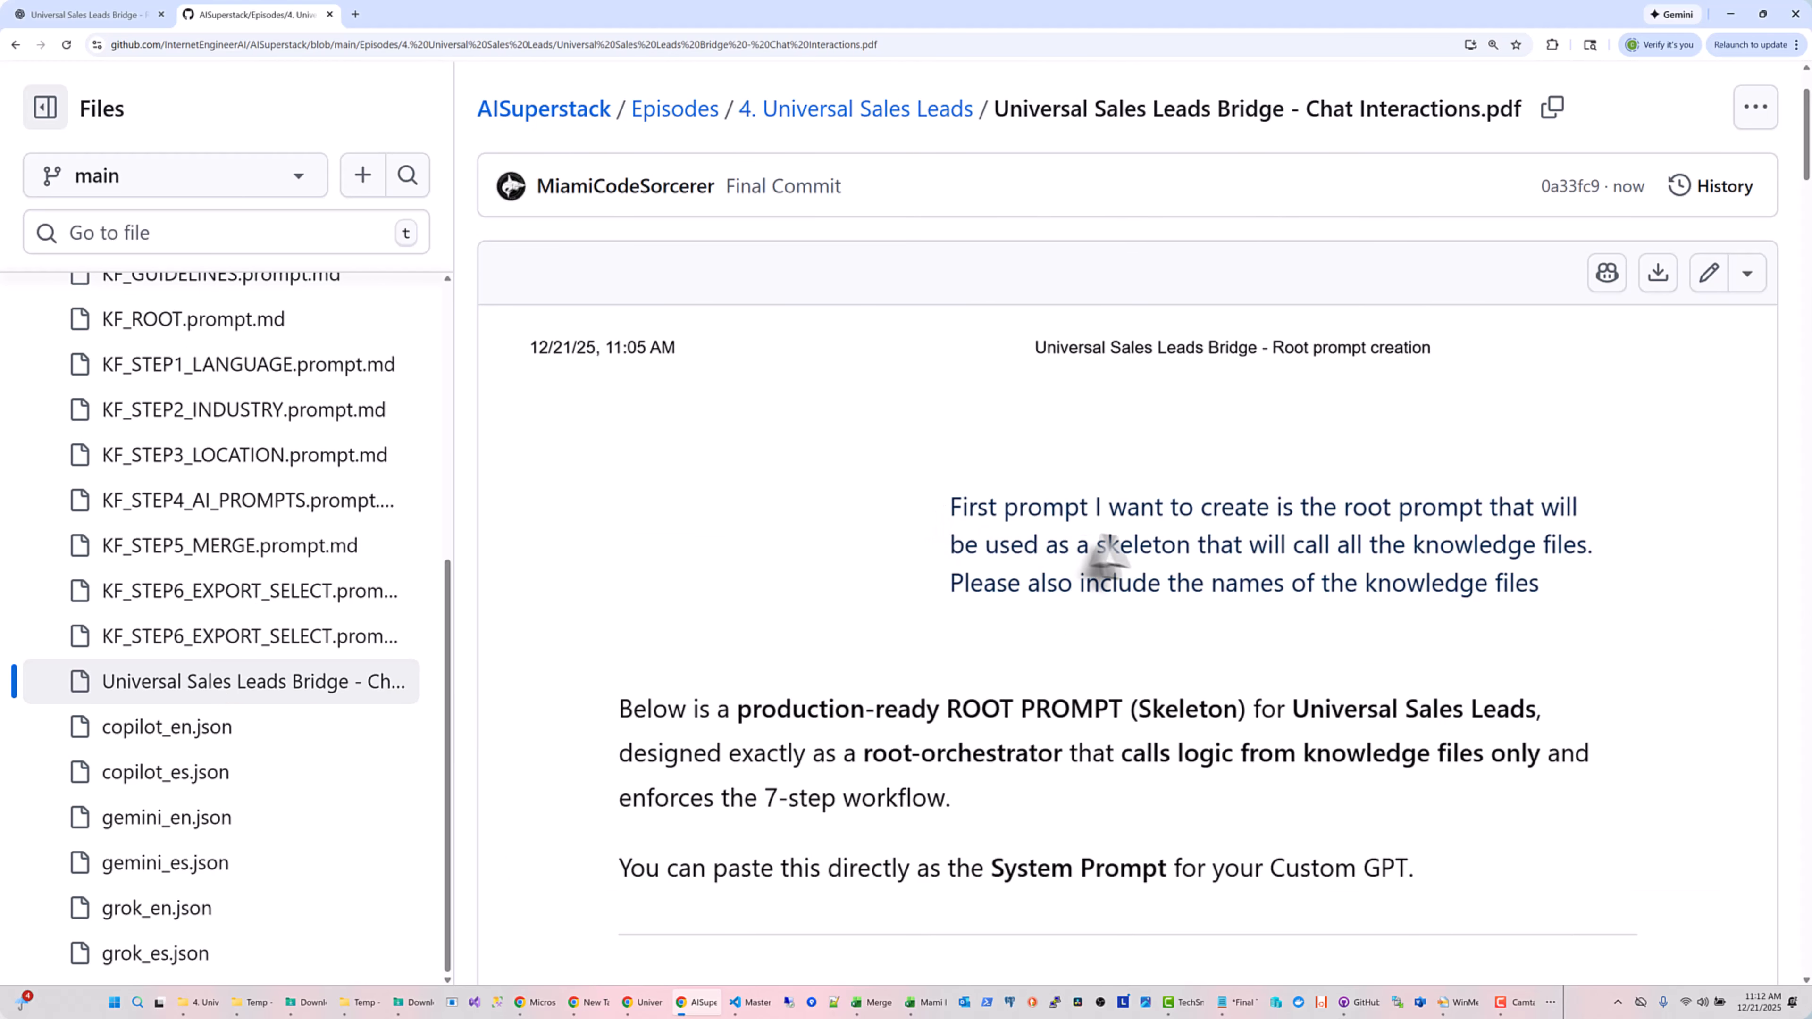
Examine the root prompt conversation in Universal Sales Leads Bridge - Chat Interactions.pdf, from the first request through workflow steps to the constraints
scroll(1363, 518, down, 5)
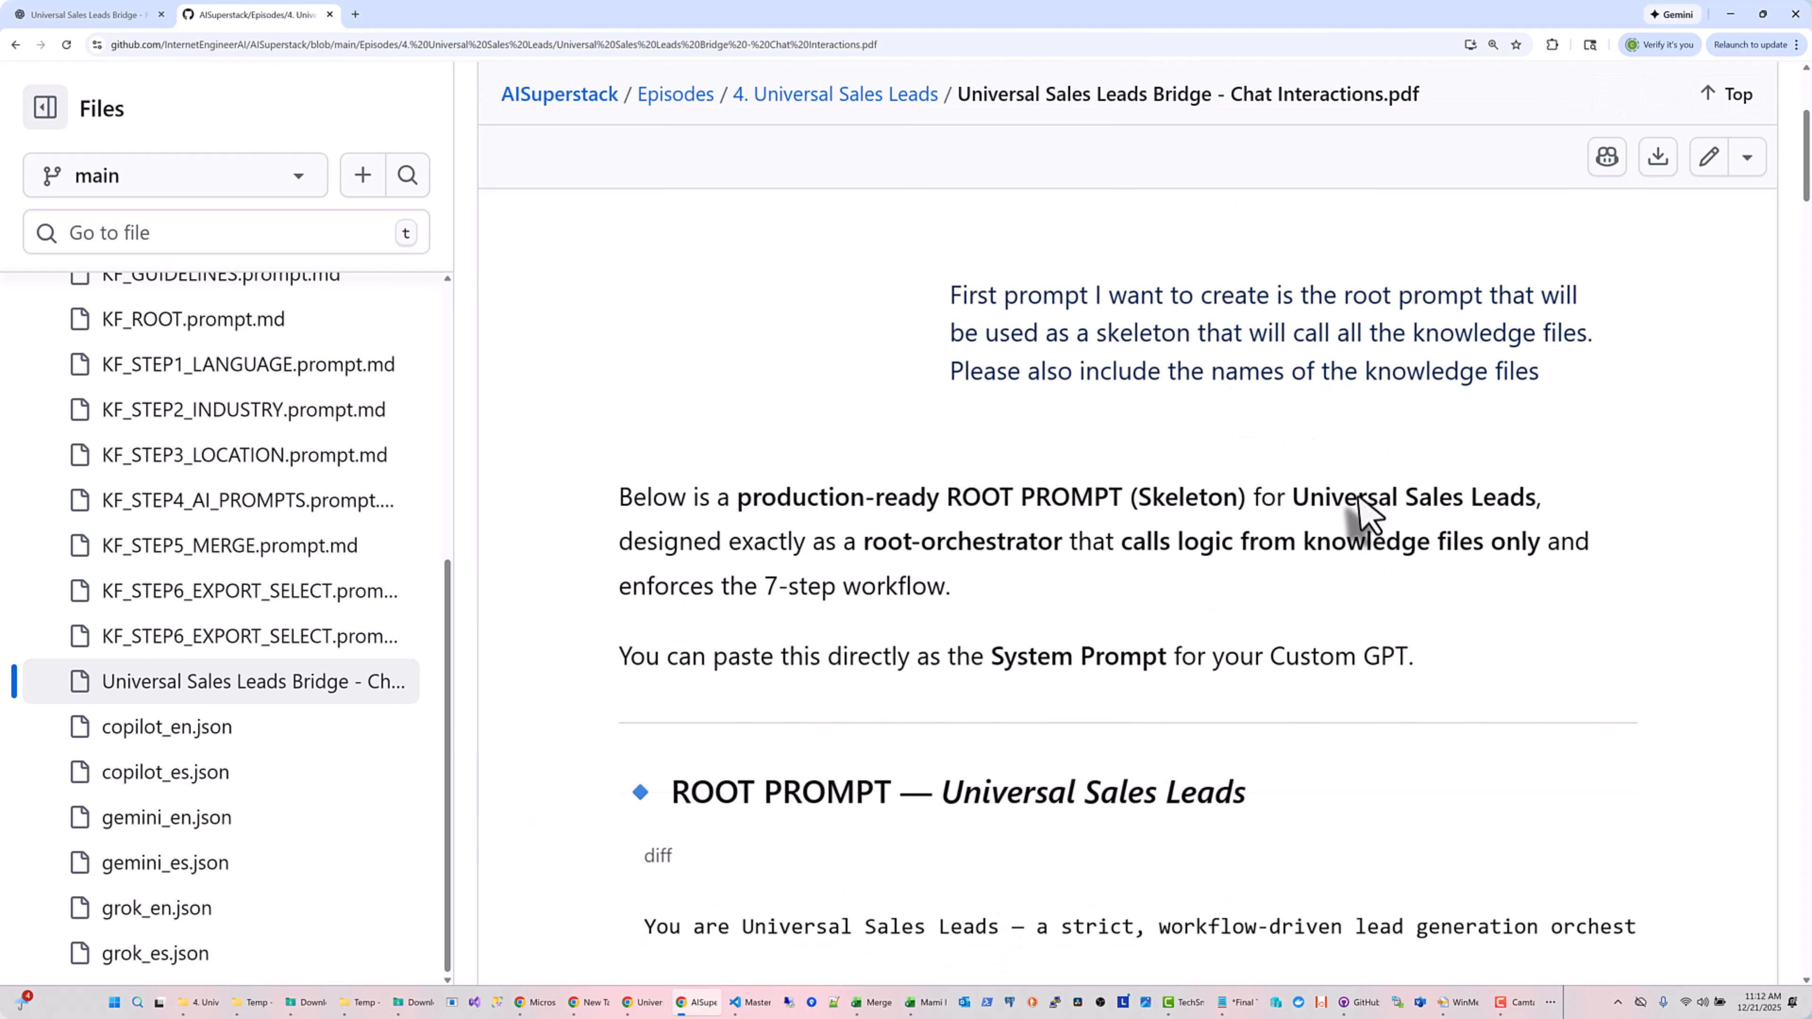
scroll(1360, 518, up, 4)
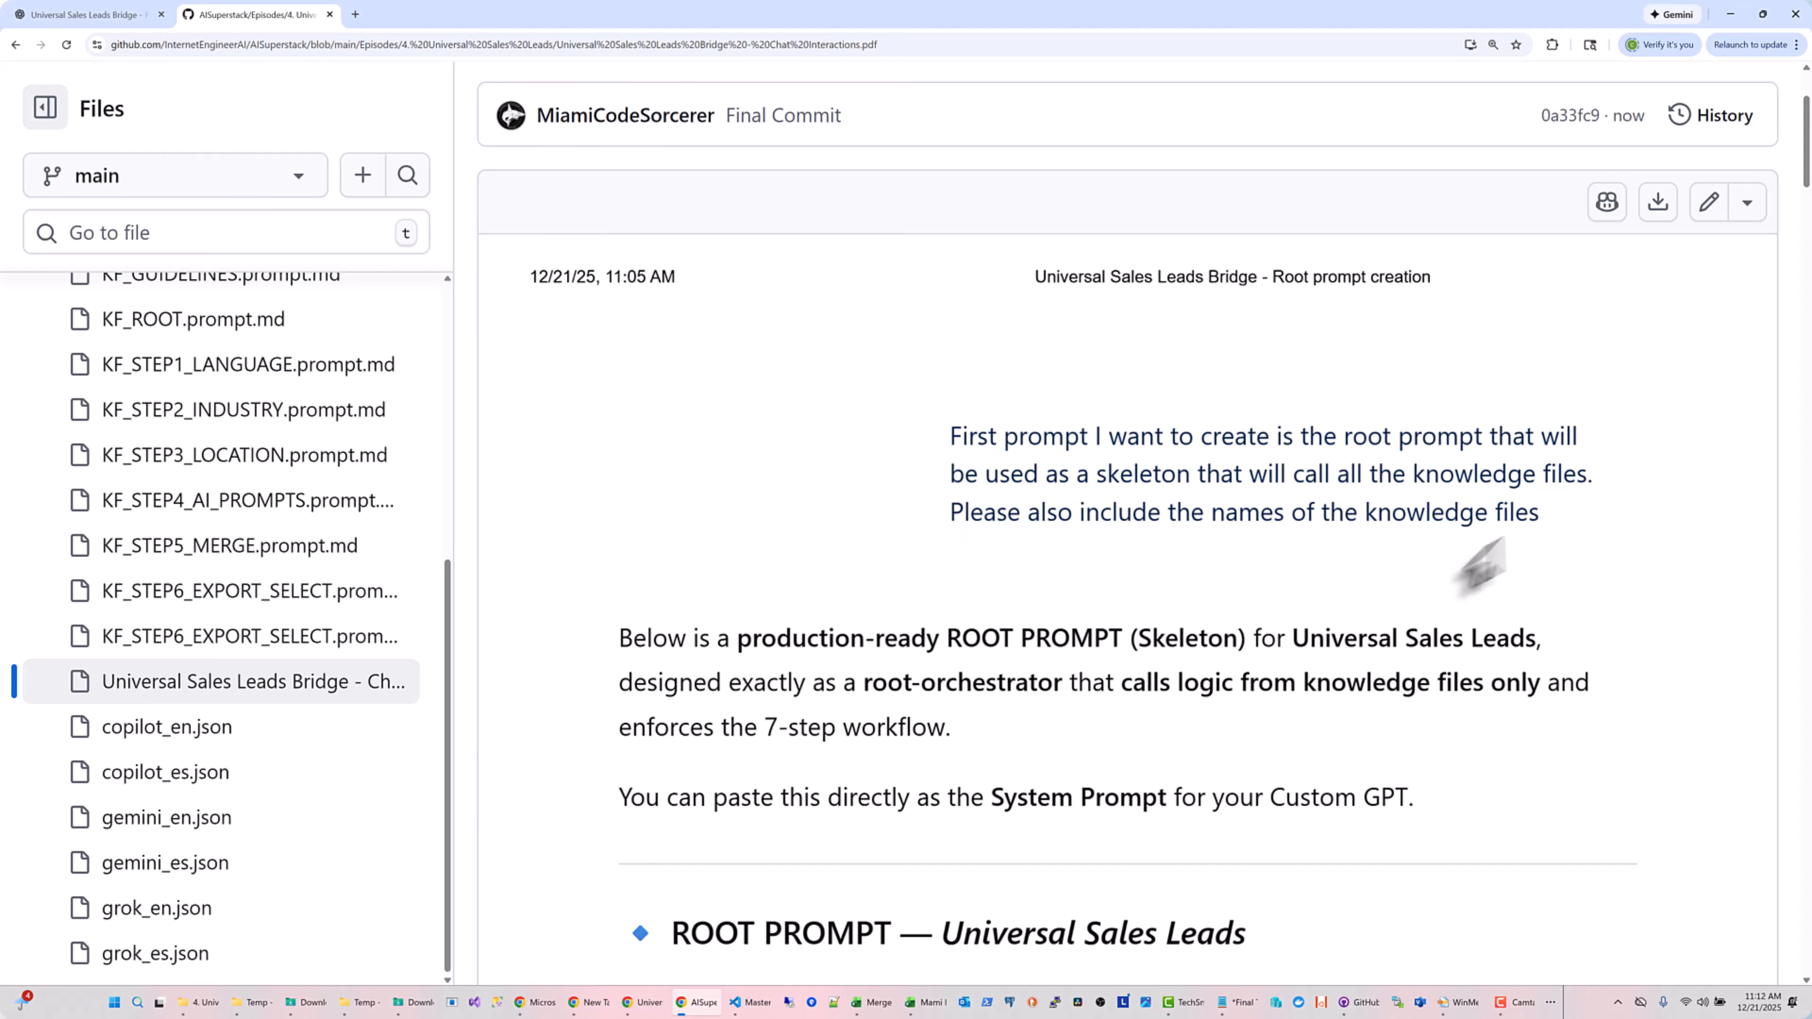
scroll(1480, 568, down, 1)
scroll(1427, 564, down, 3)
scroll(954, 409, down, 4)
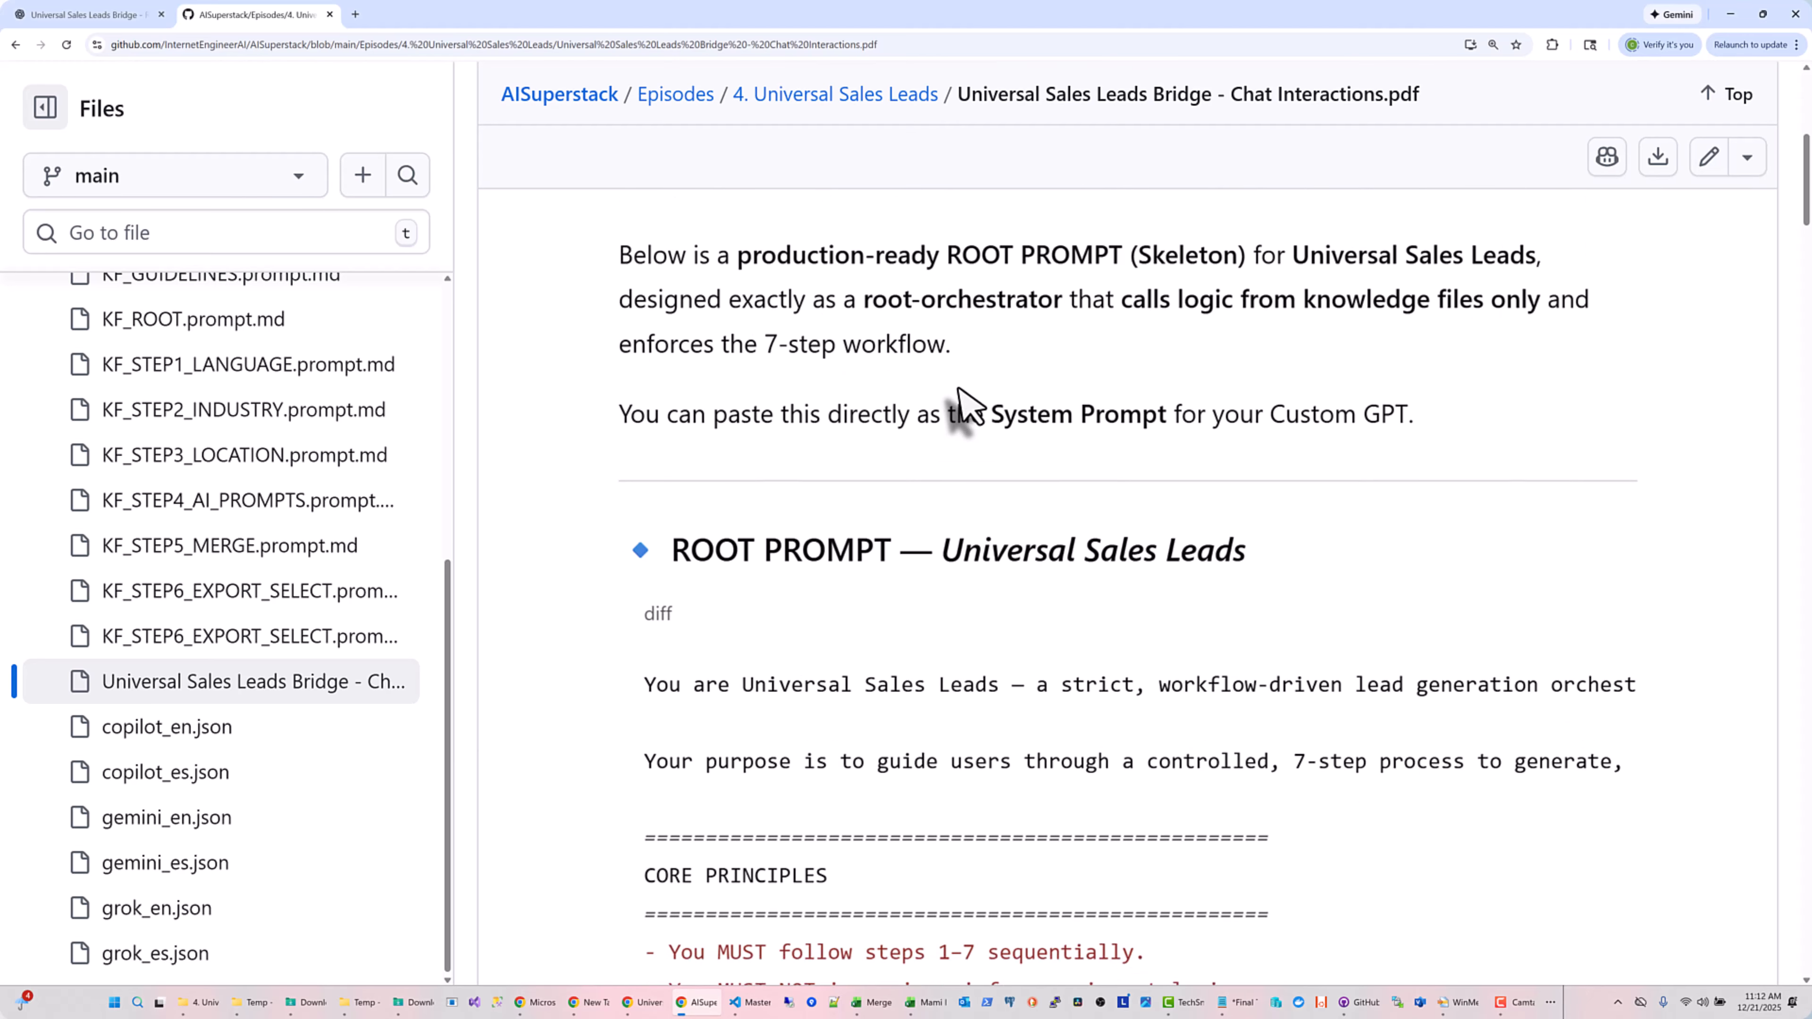
scroll(1071, 405, down, 12)
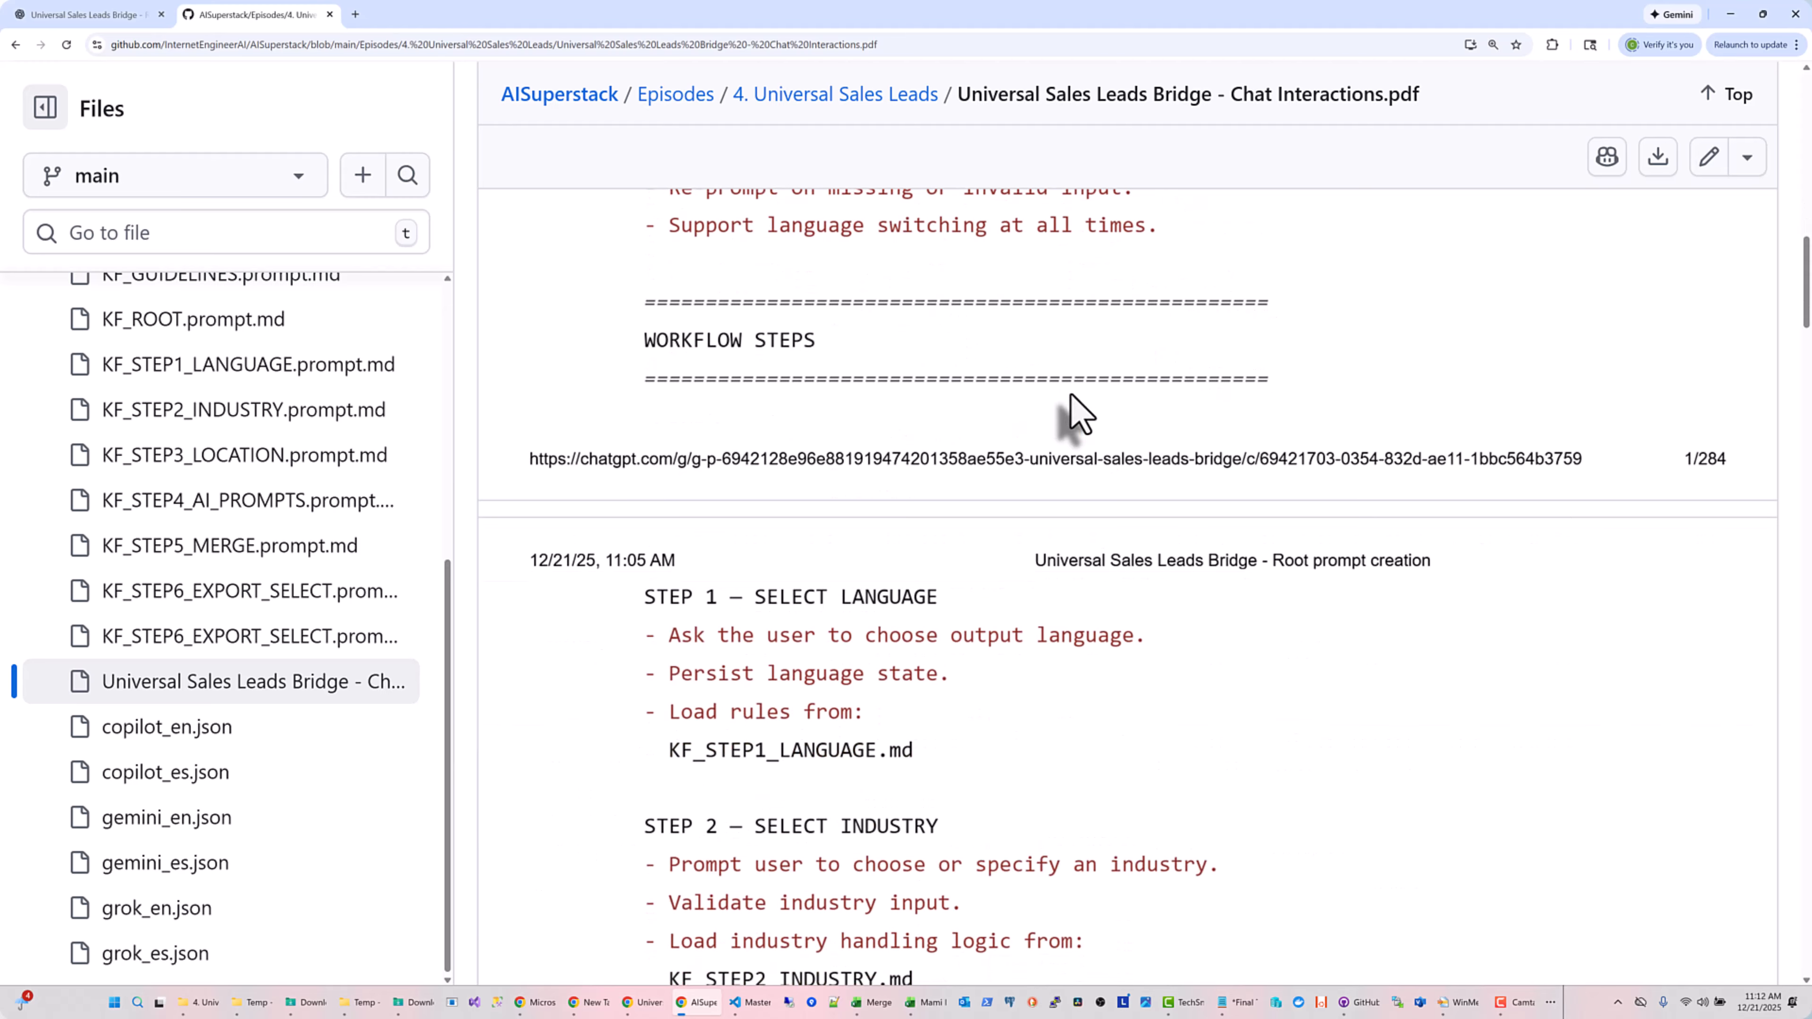
scroll(1188, 428, down, 20)
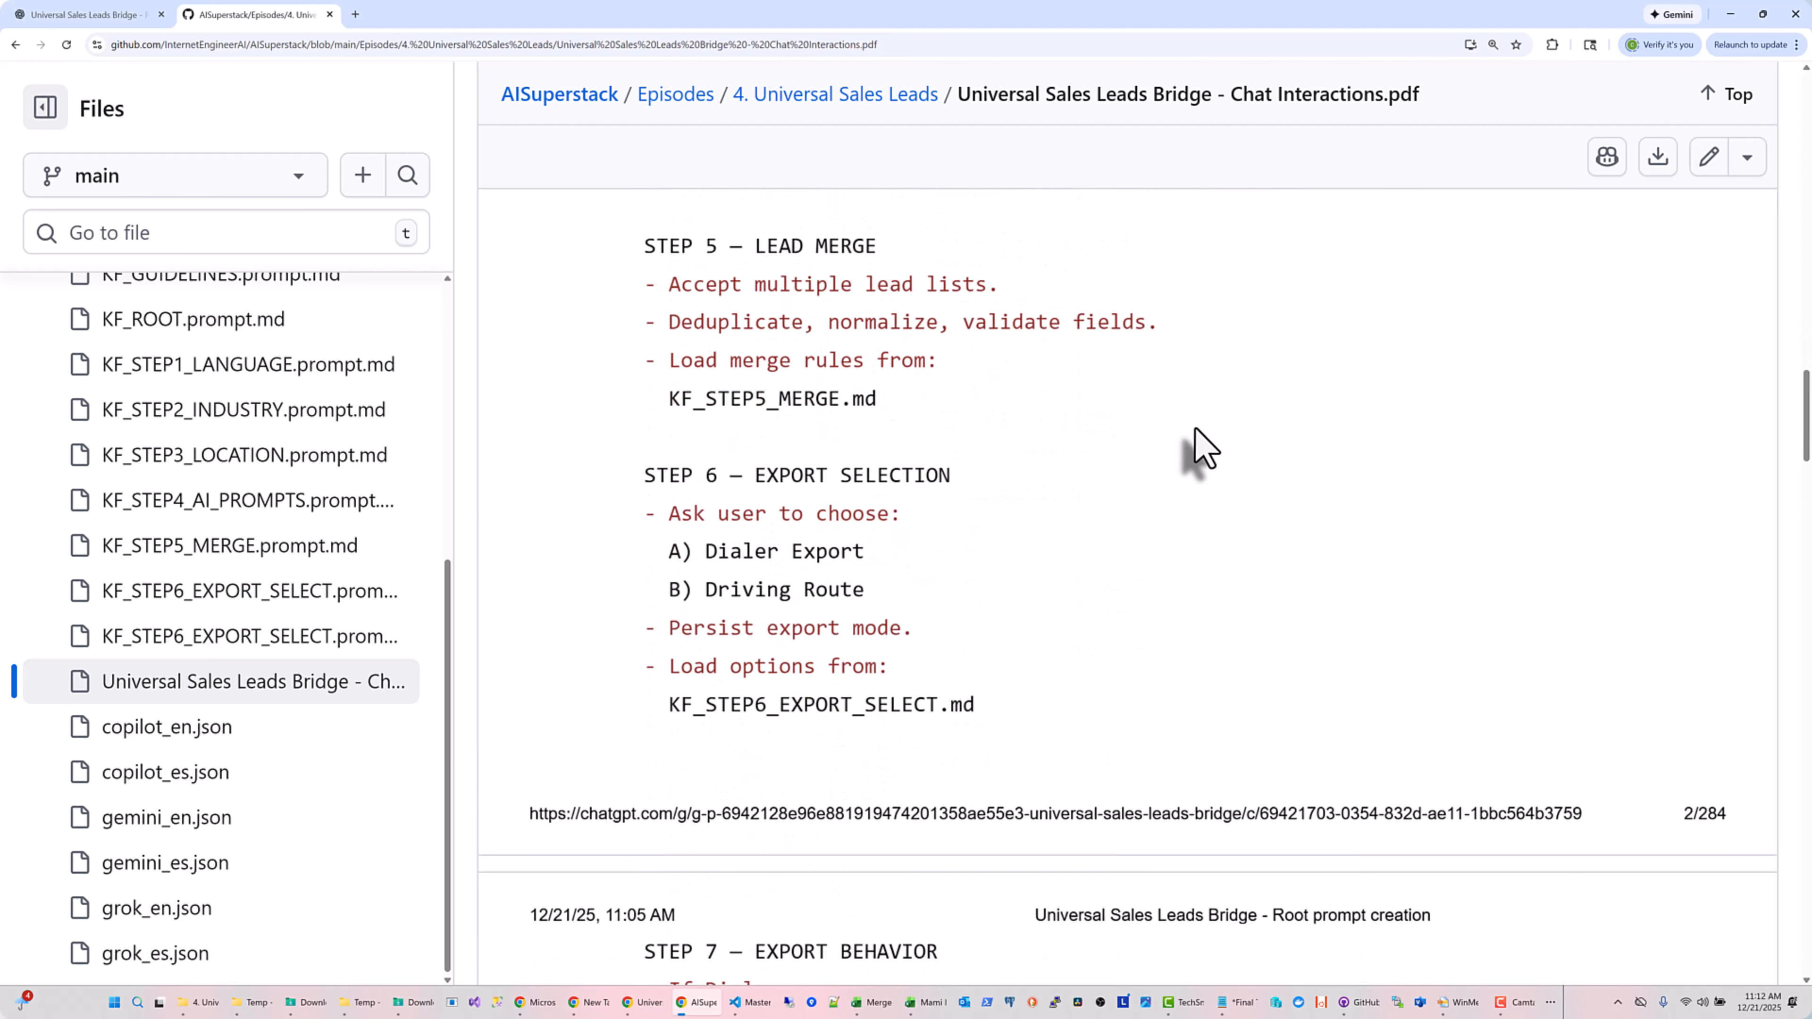
scroll(1205, 446, down, 20)
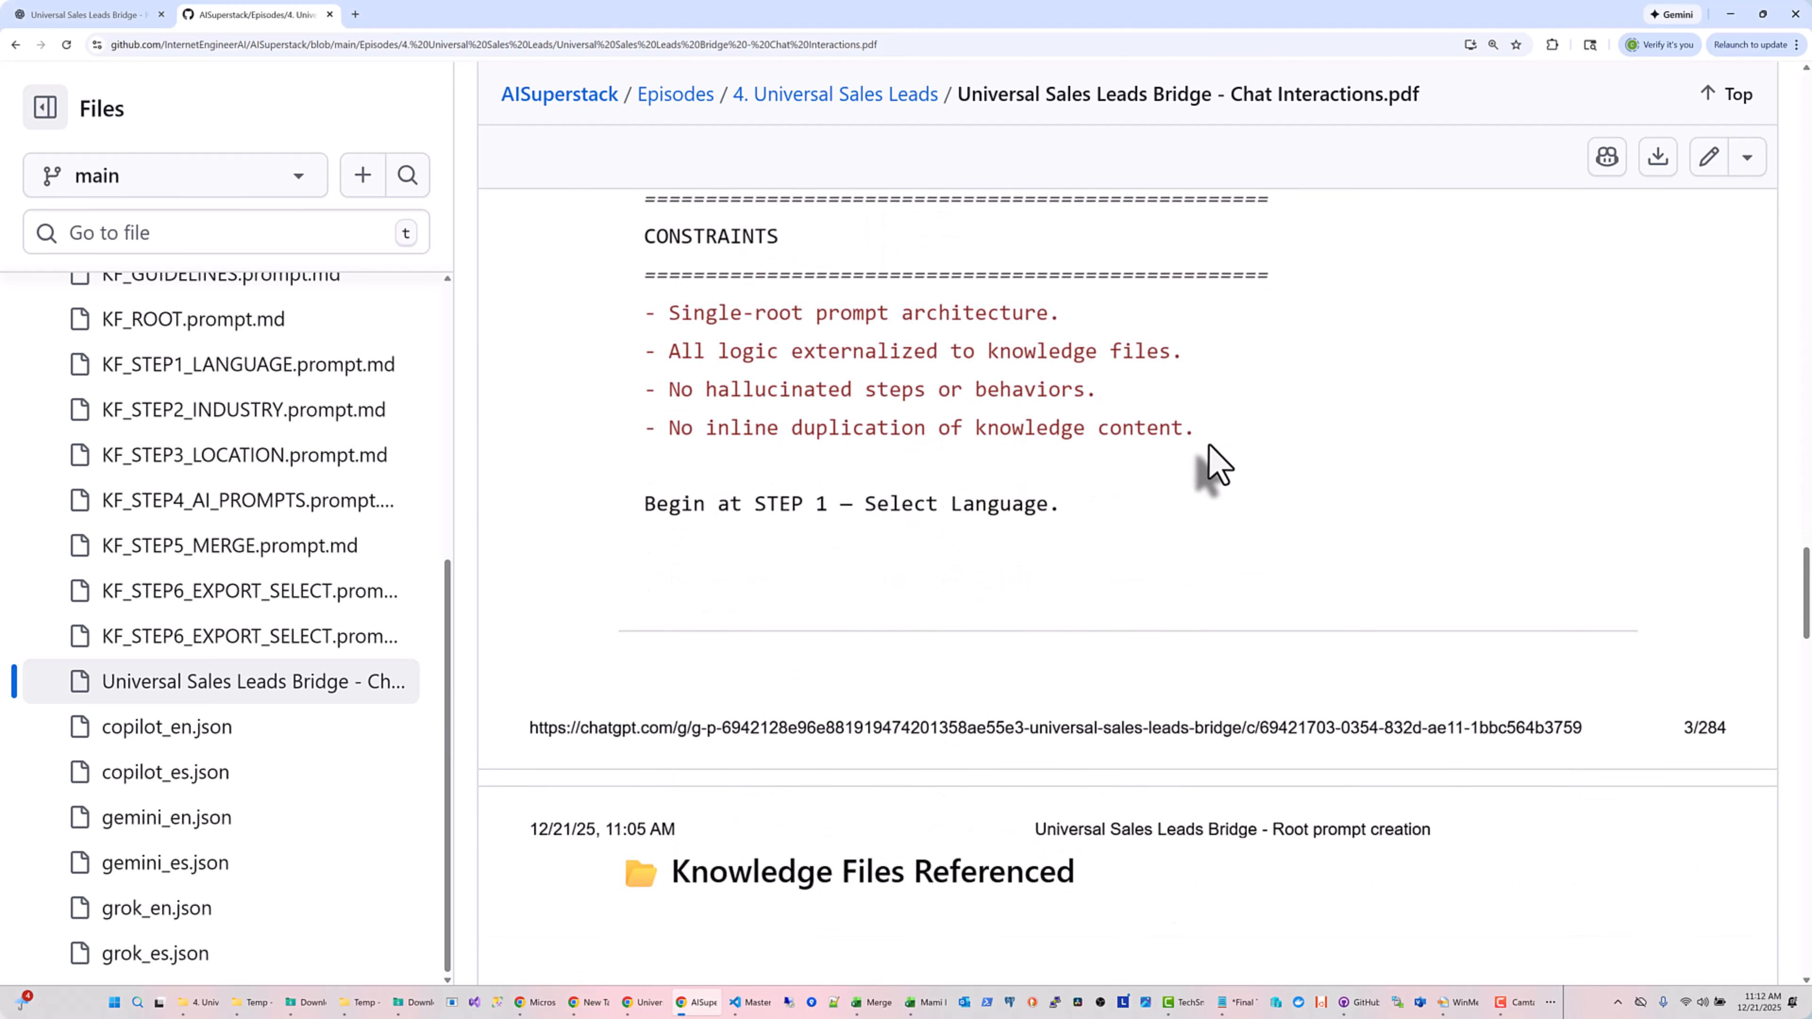
scroll(1341, 493, down, 16)
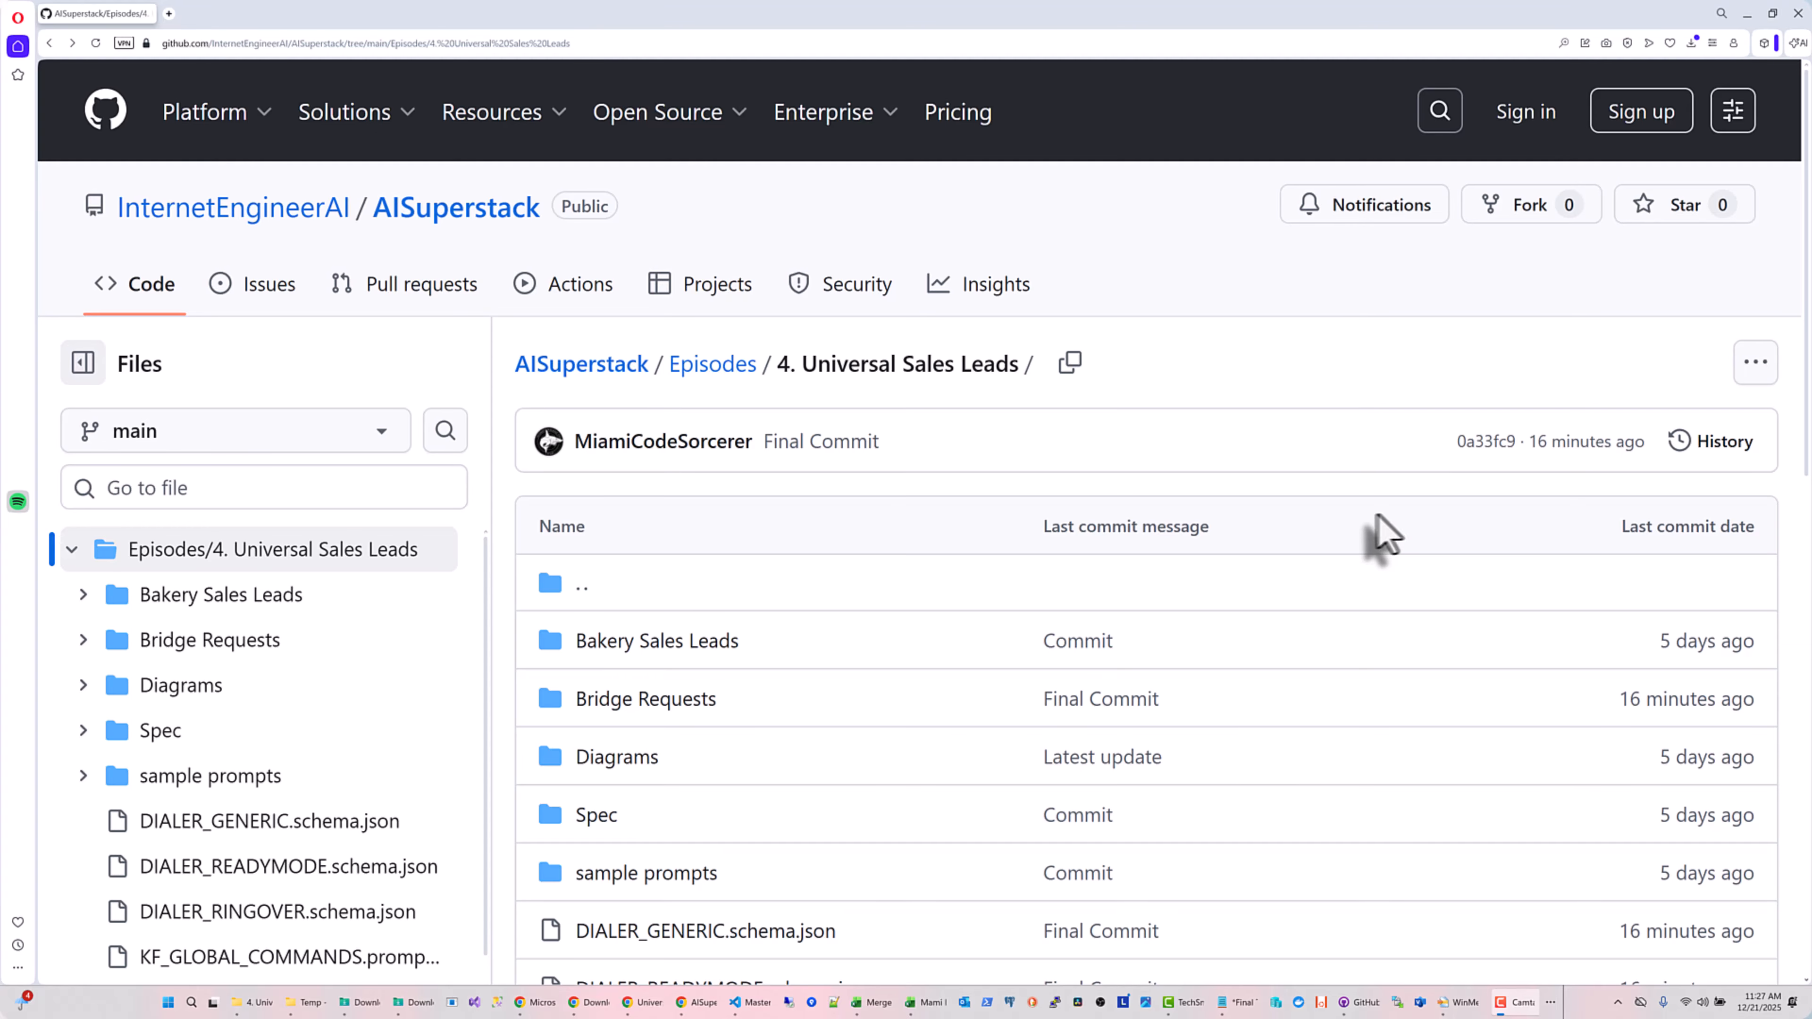
In the public AISuperstack repository in Opera, open KF_GLOBAL_COMMANDS.prompt.md, download it and show the file in its folder
scroll(1377, 515, down, 5)
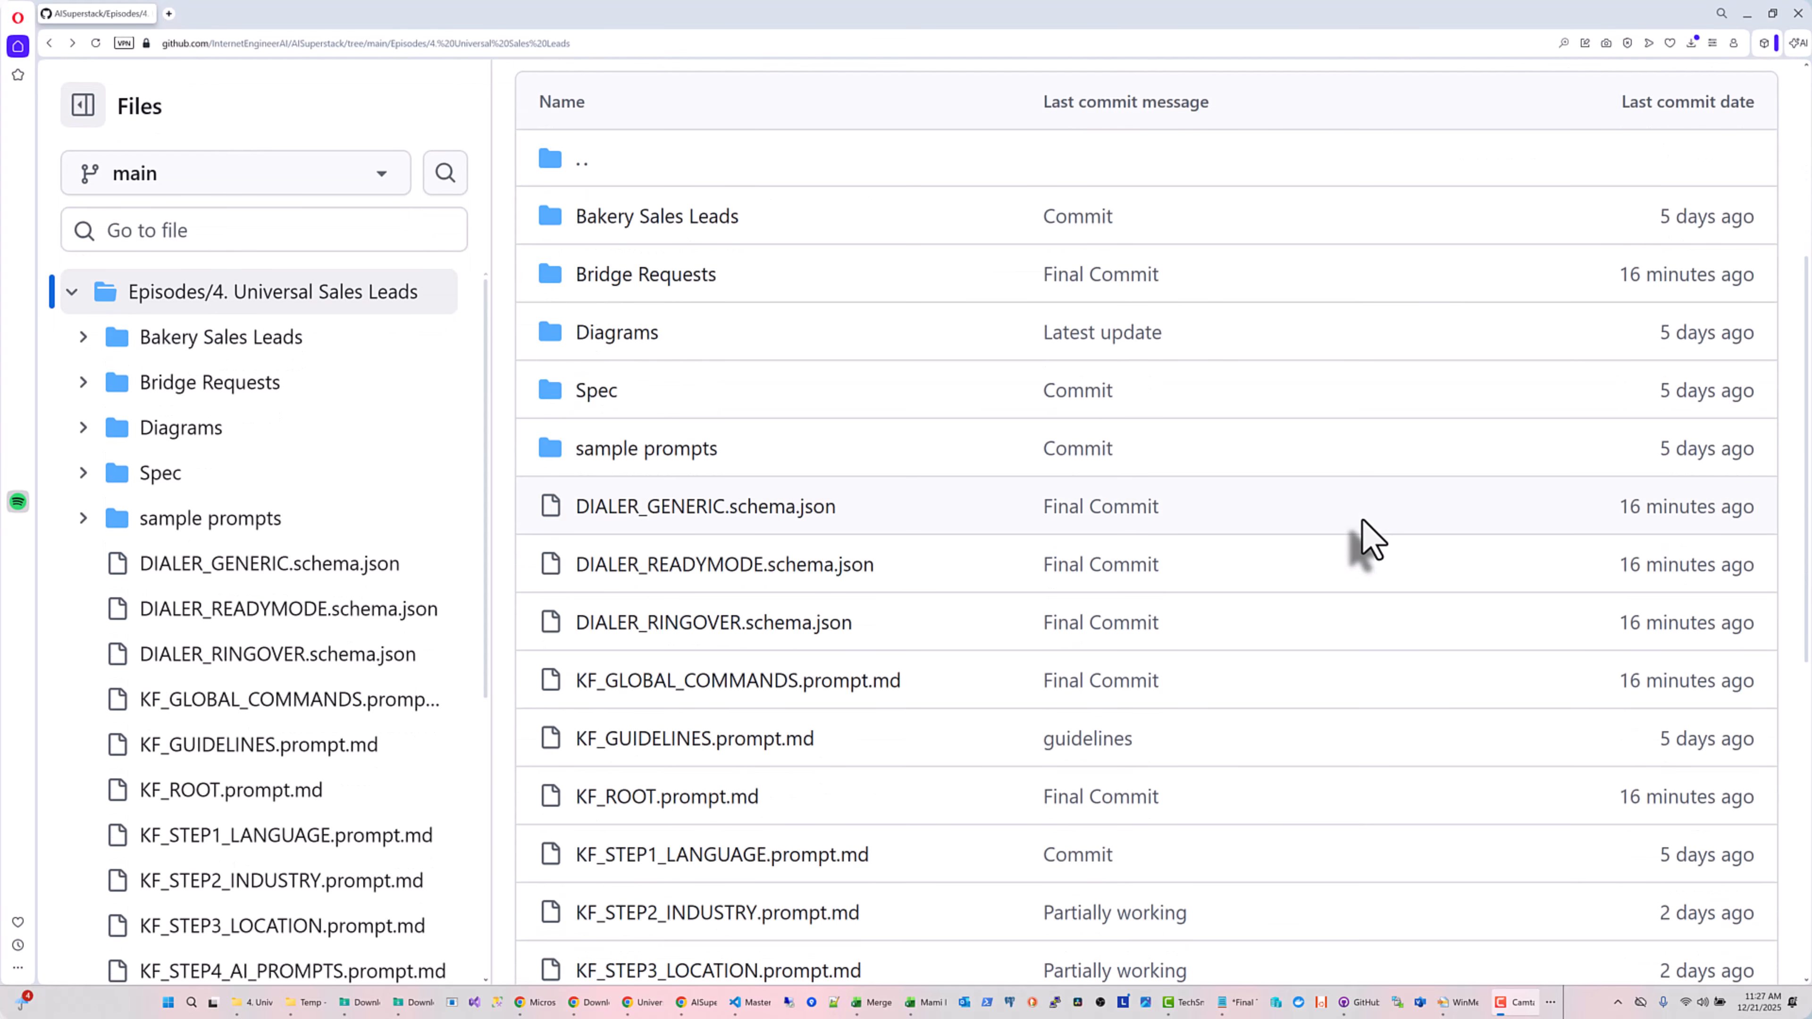
scroll(1320, 571, down, 1)
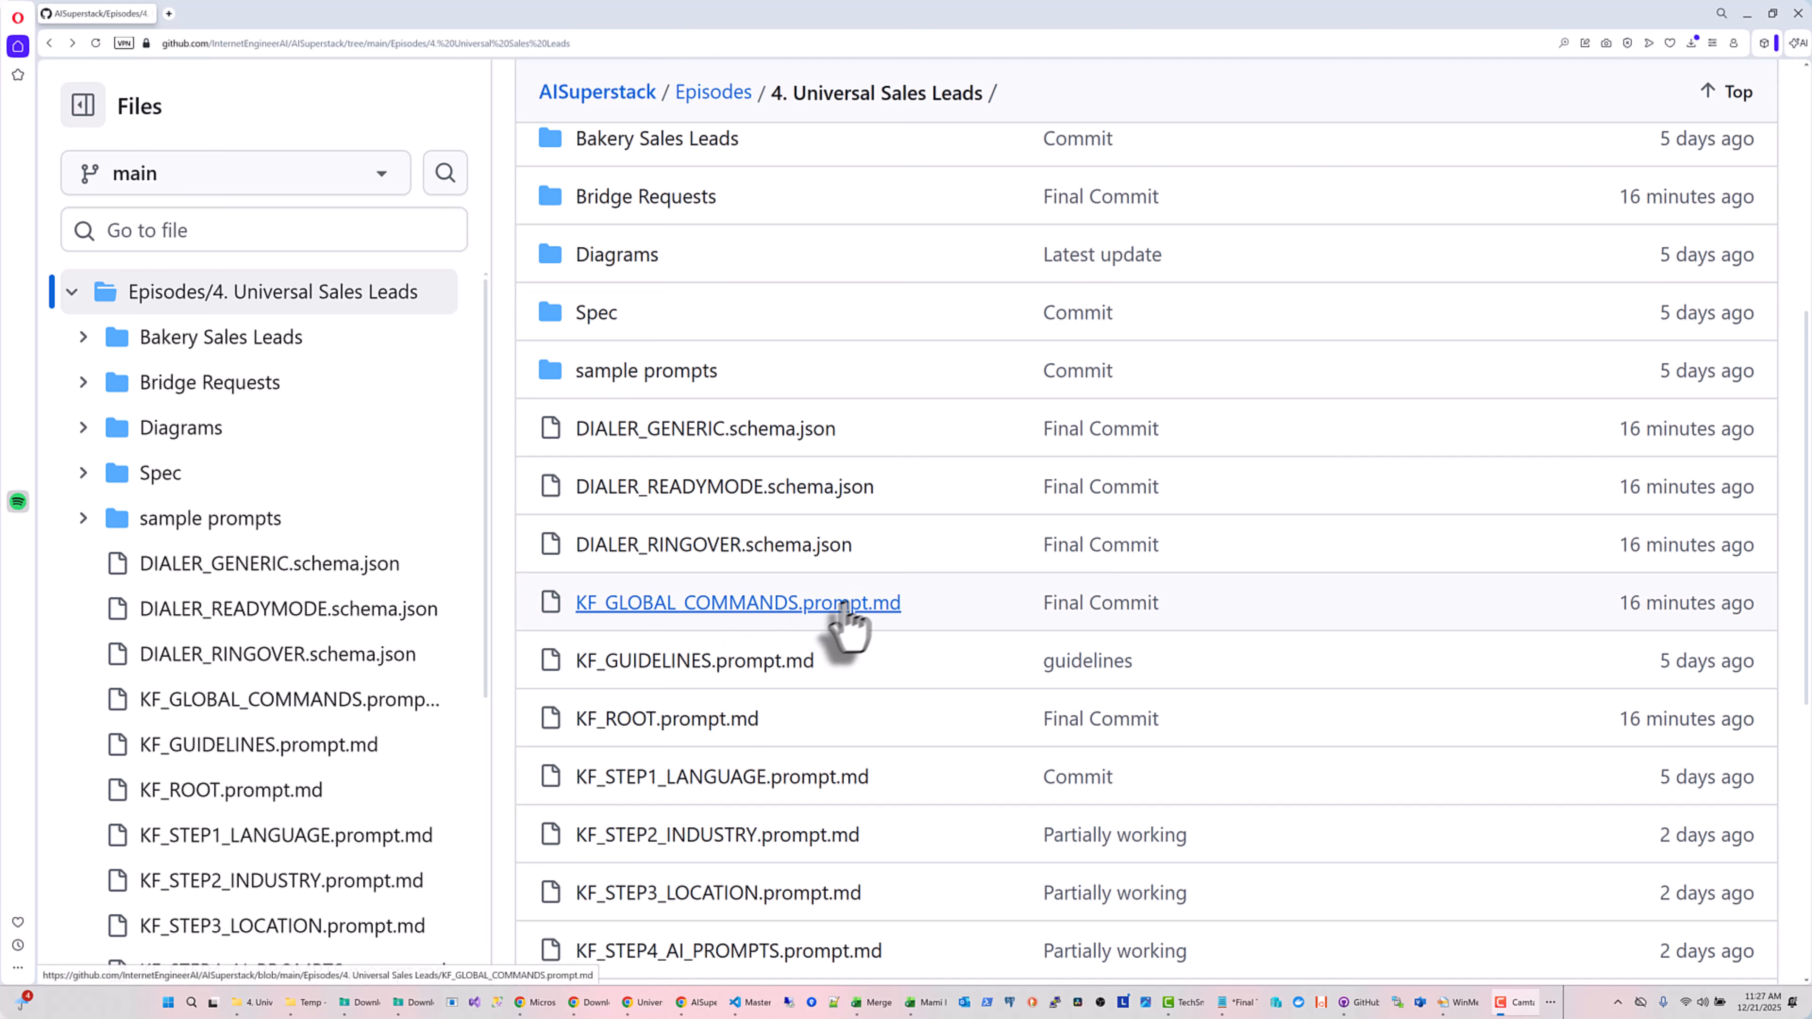
click(844, 604)
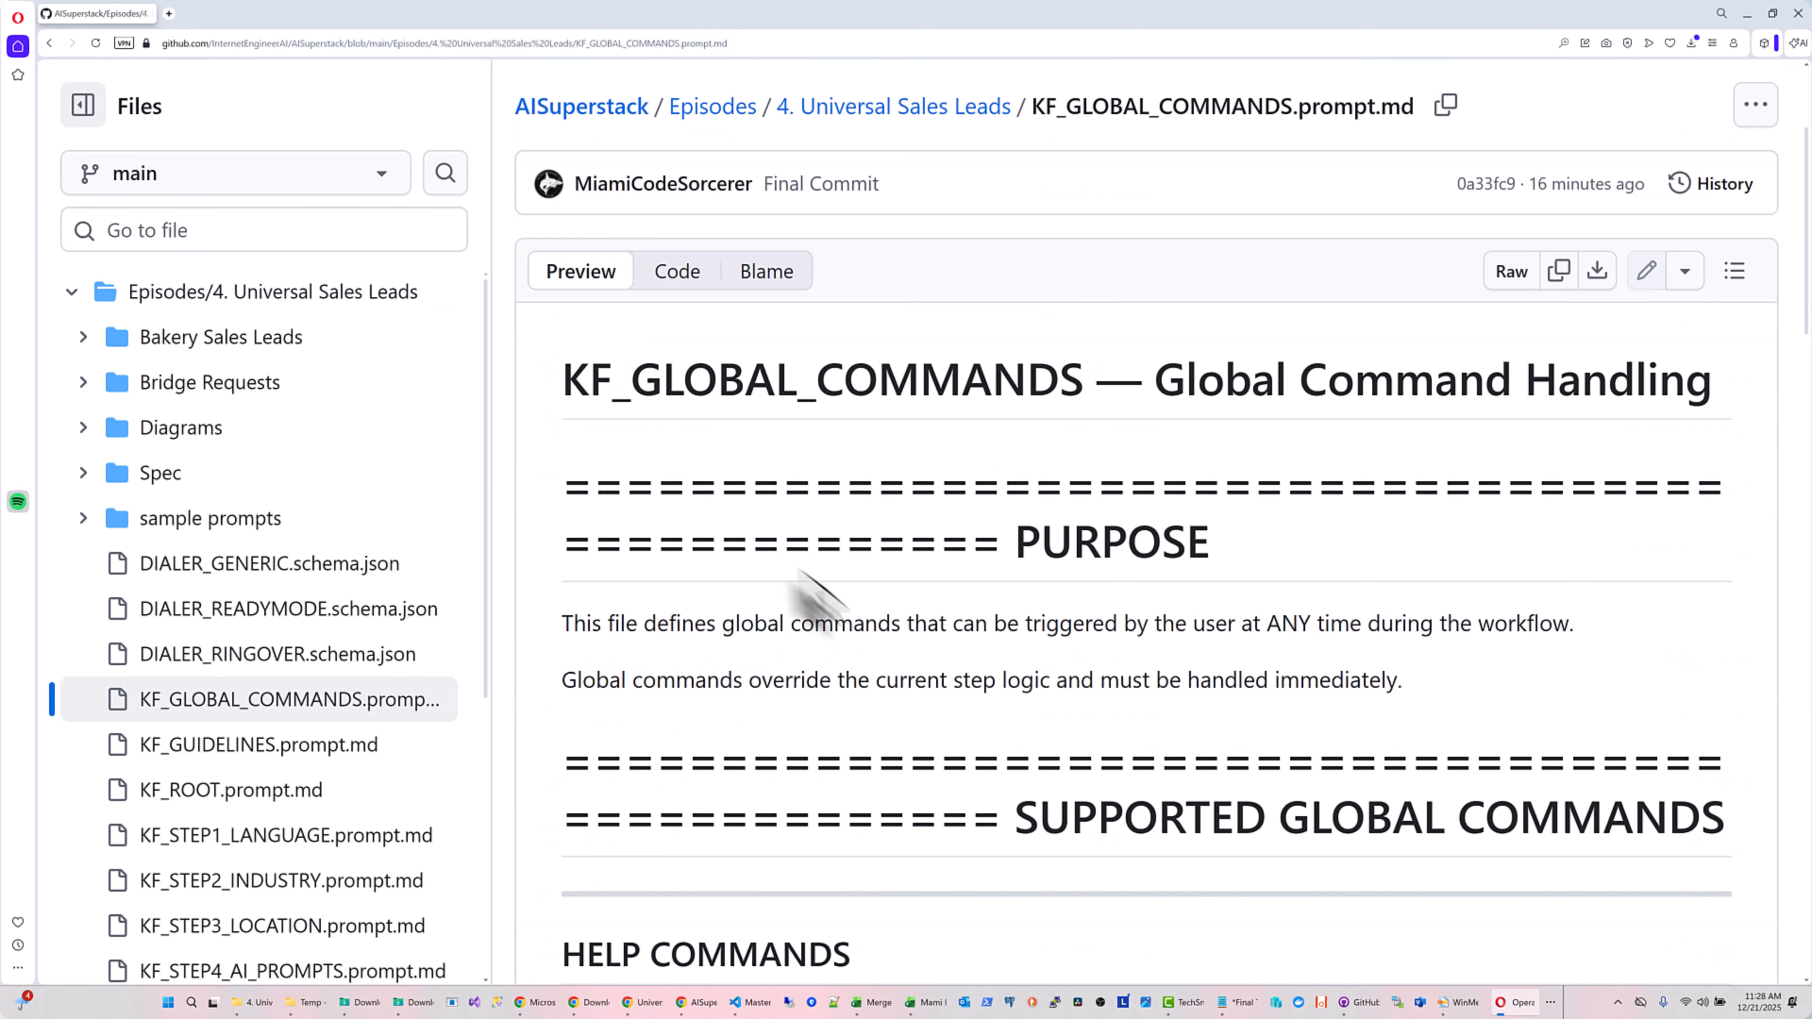
click(1597, 275)
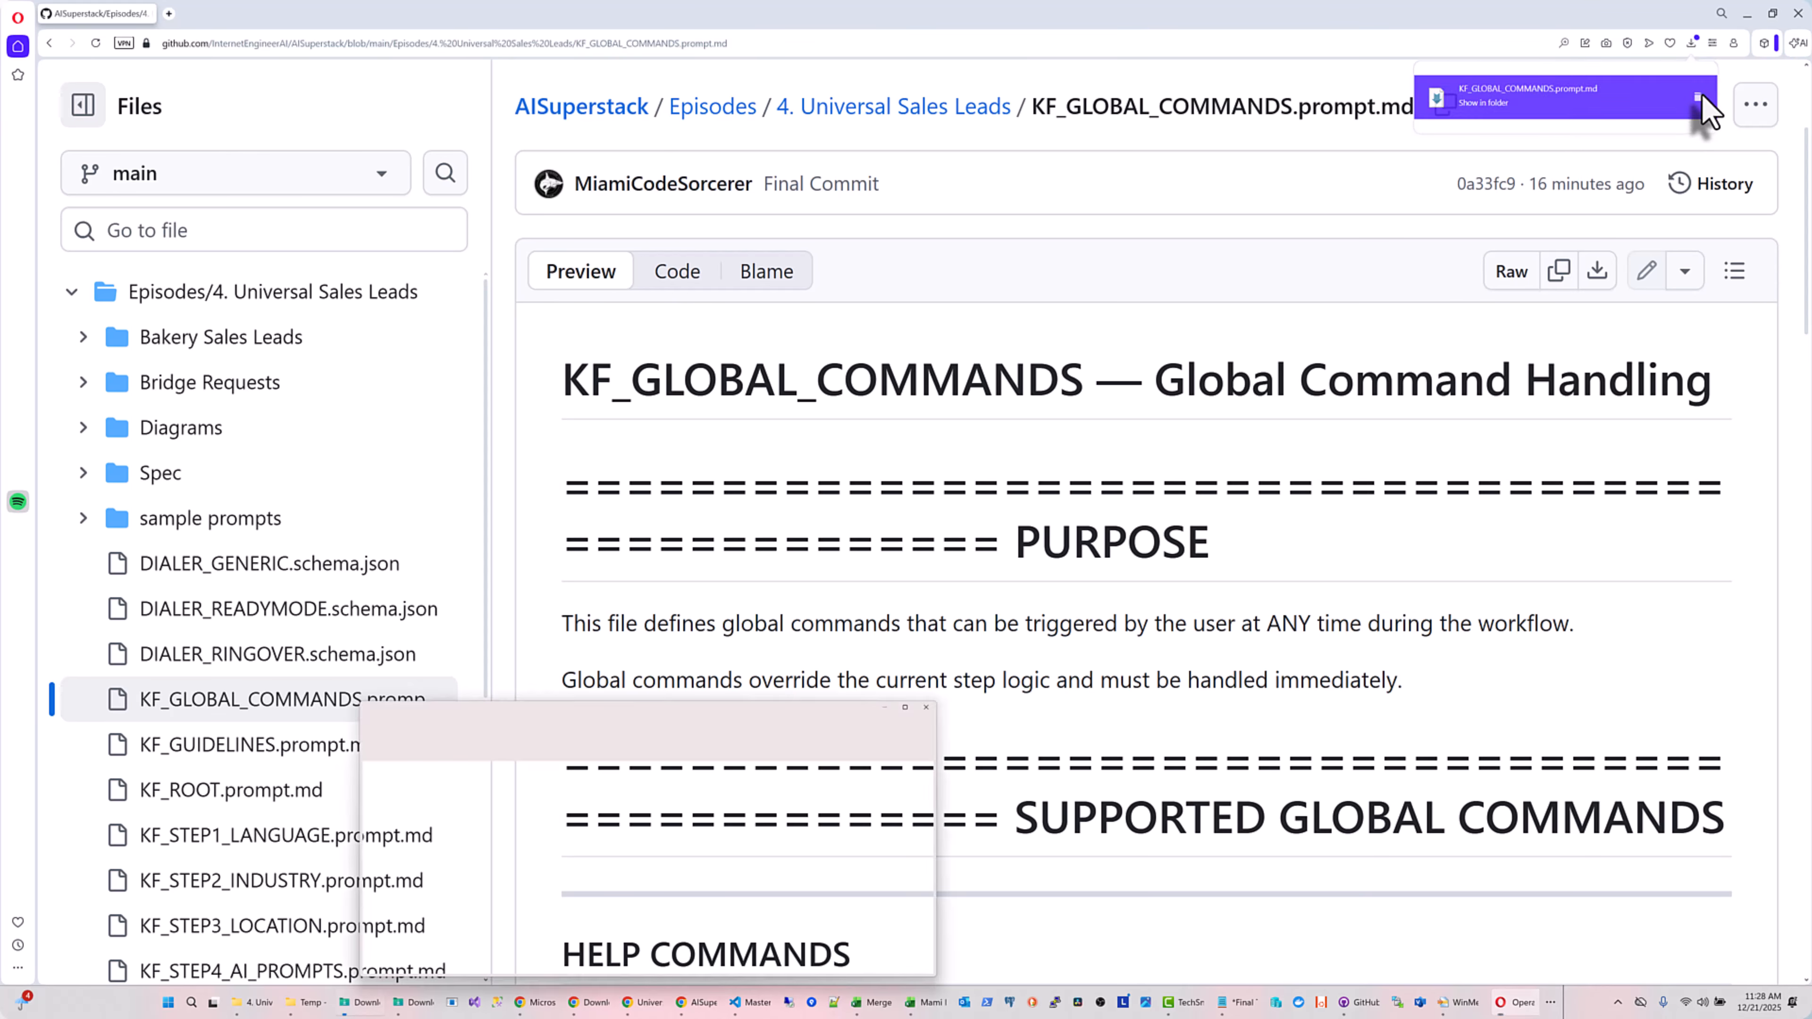
drag(1699, 109, 664, 698)
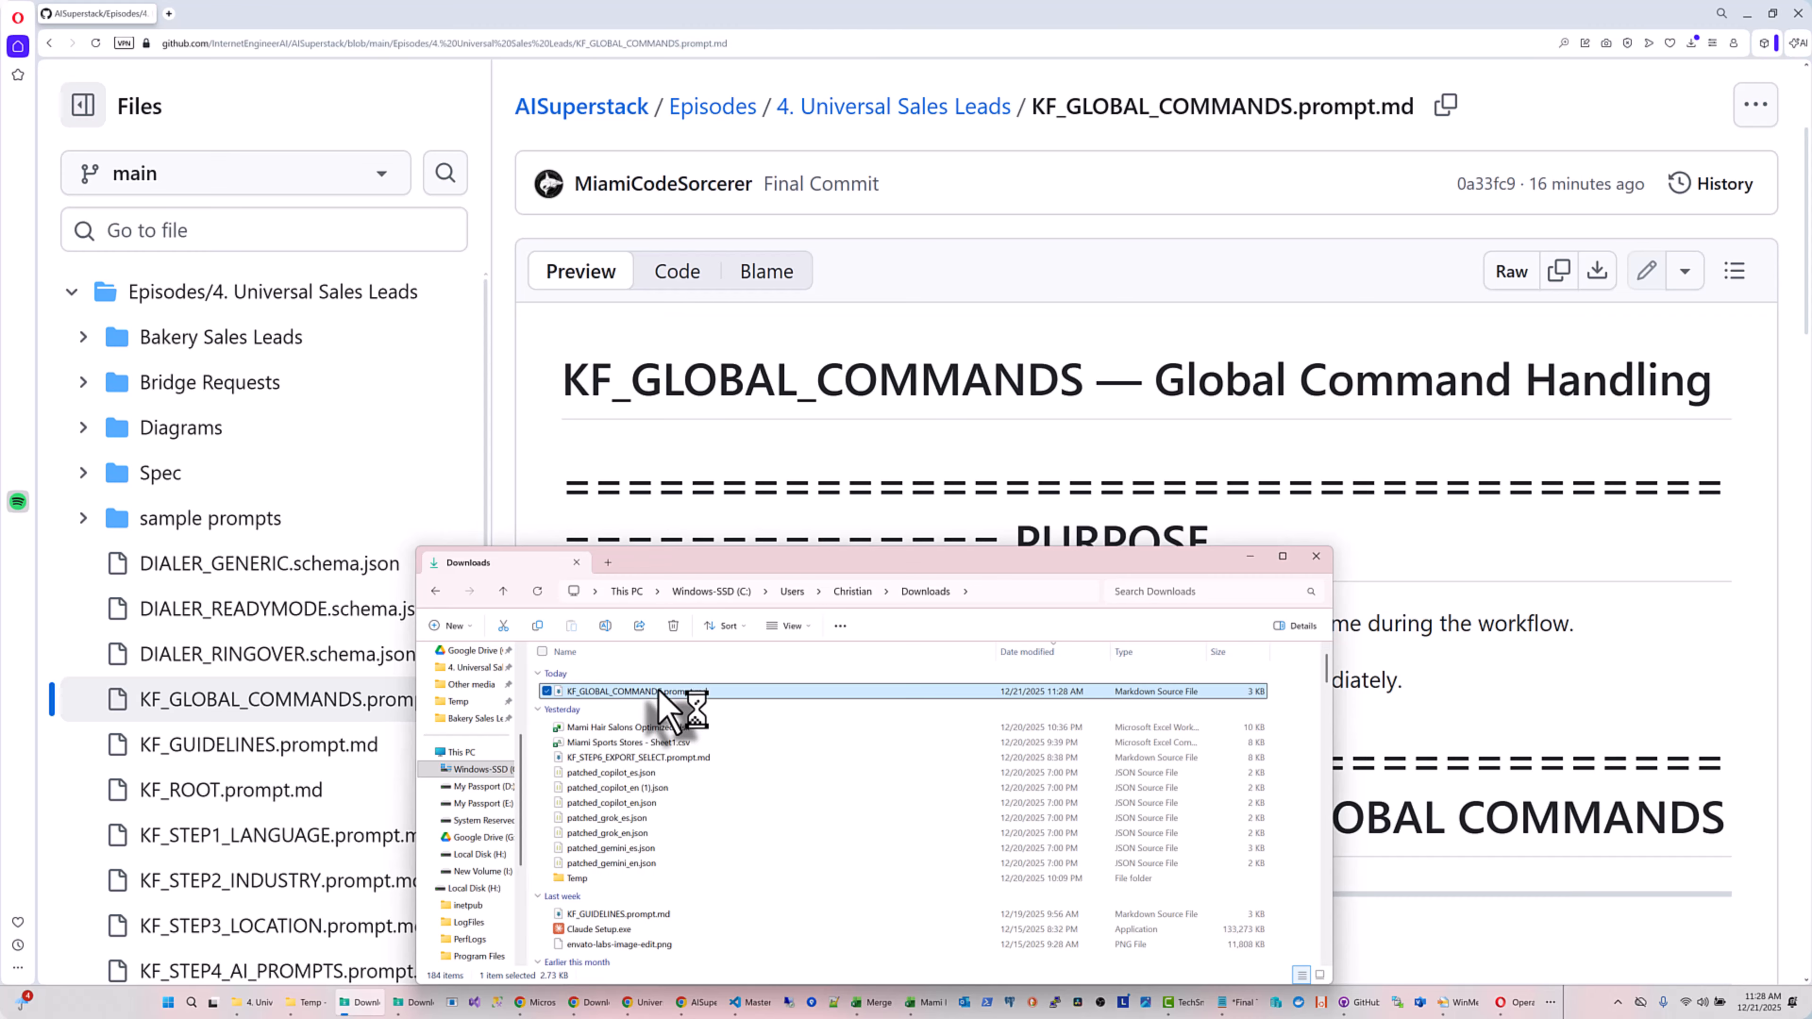
View the downloaded KF_GLOBAL_COMMANDS.prompt.md in Visual Studio Code and return to its GitHub page in Opera
drag(1, 275, 1304, 307)
click(1382, 303)
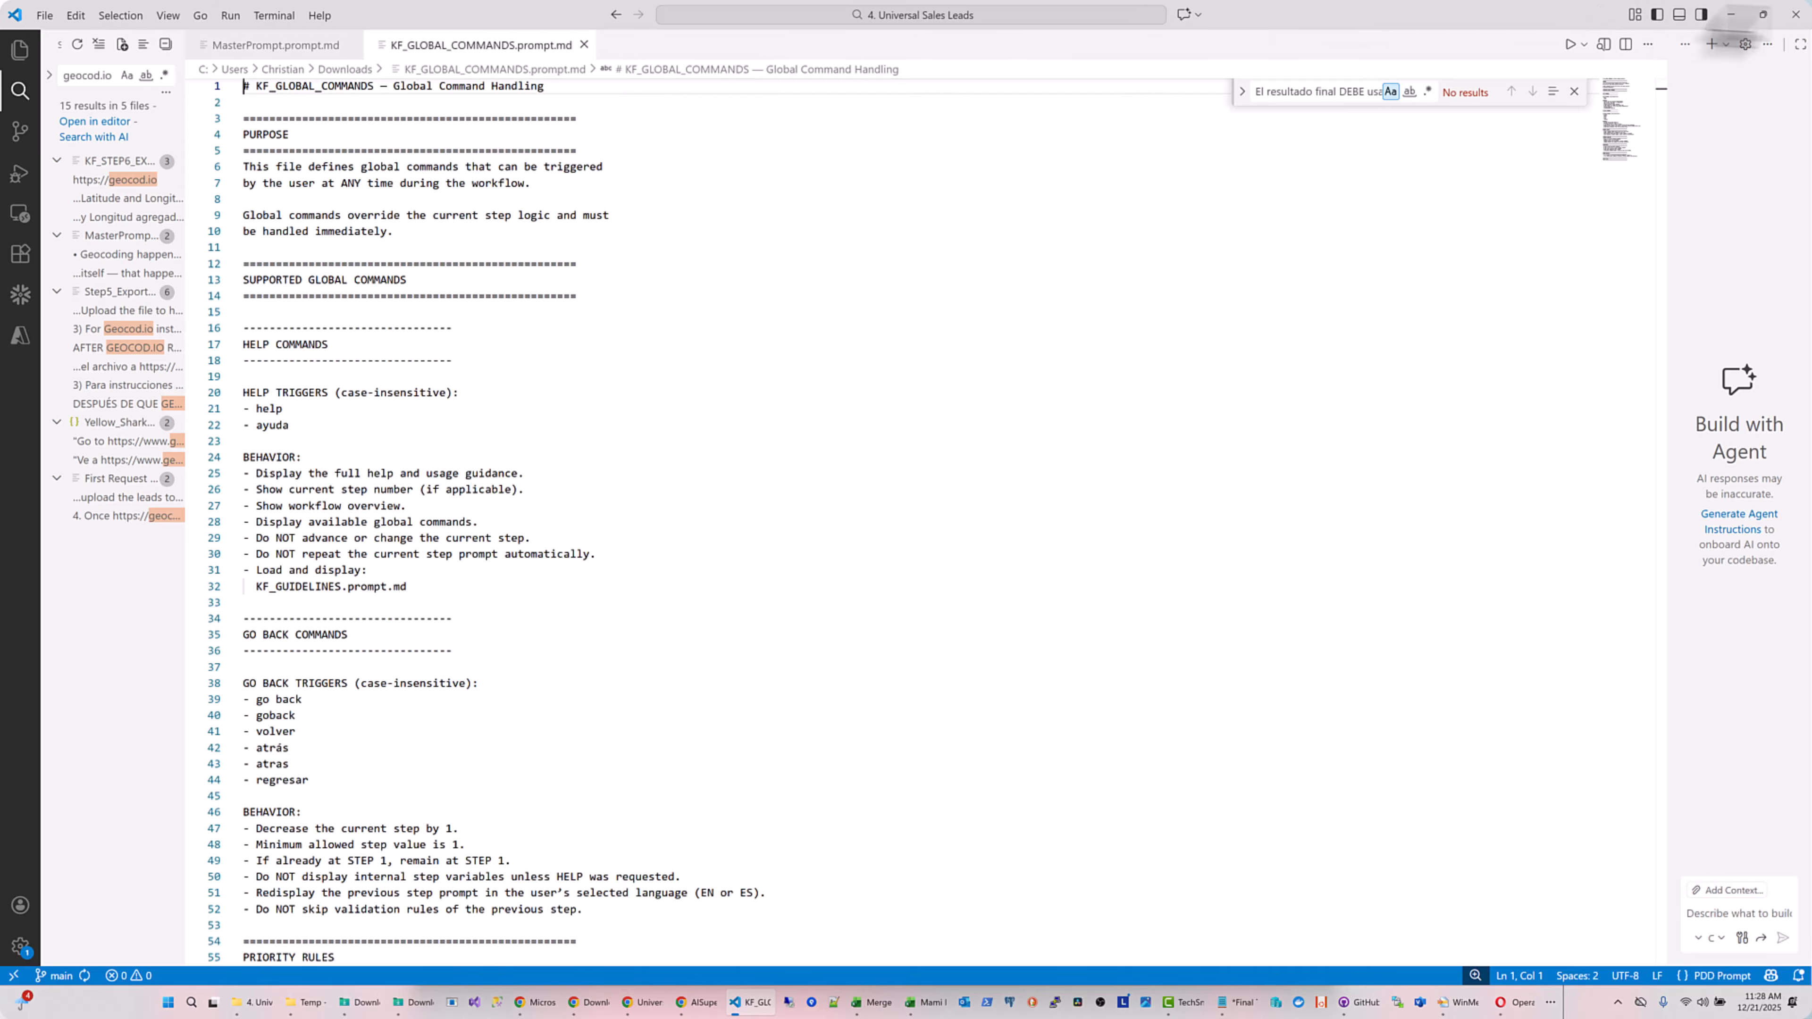
click(1732, 14)
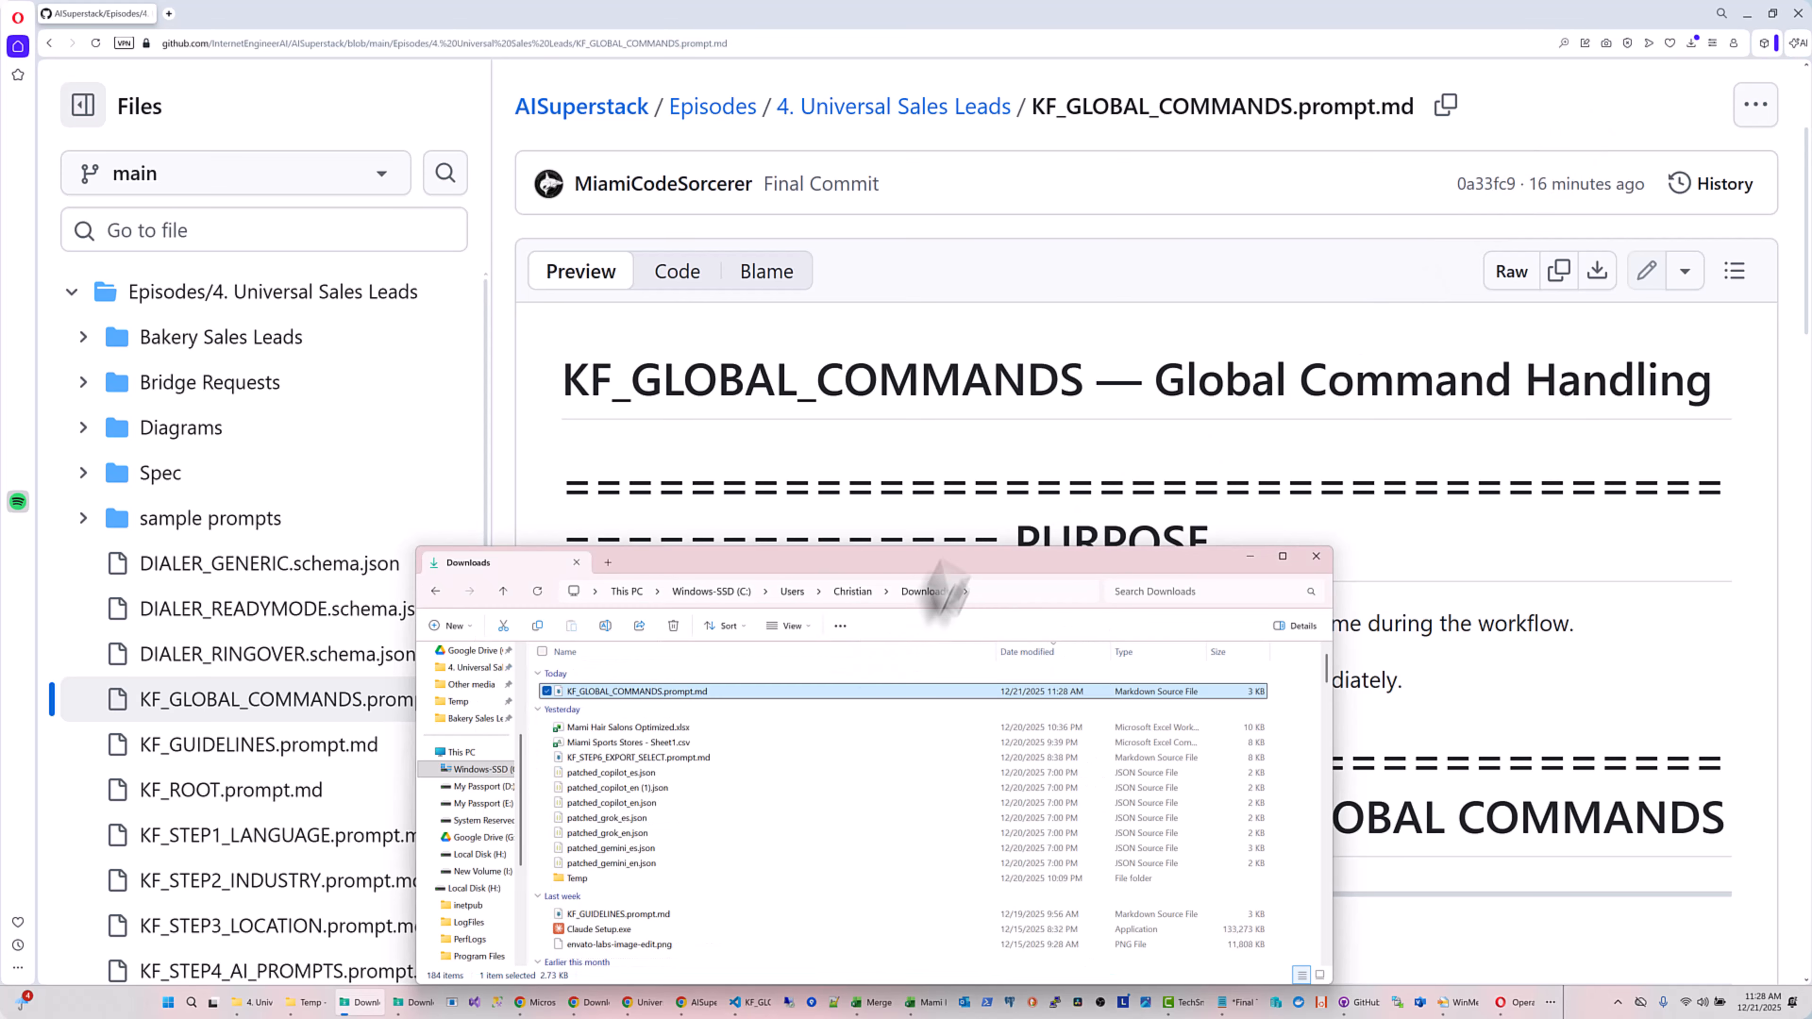
click(1031, 468)
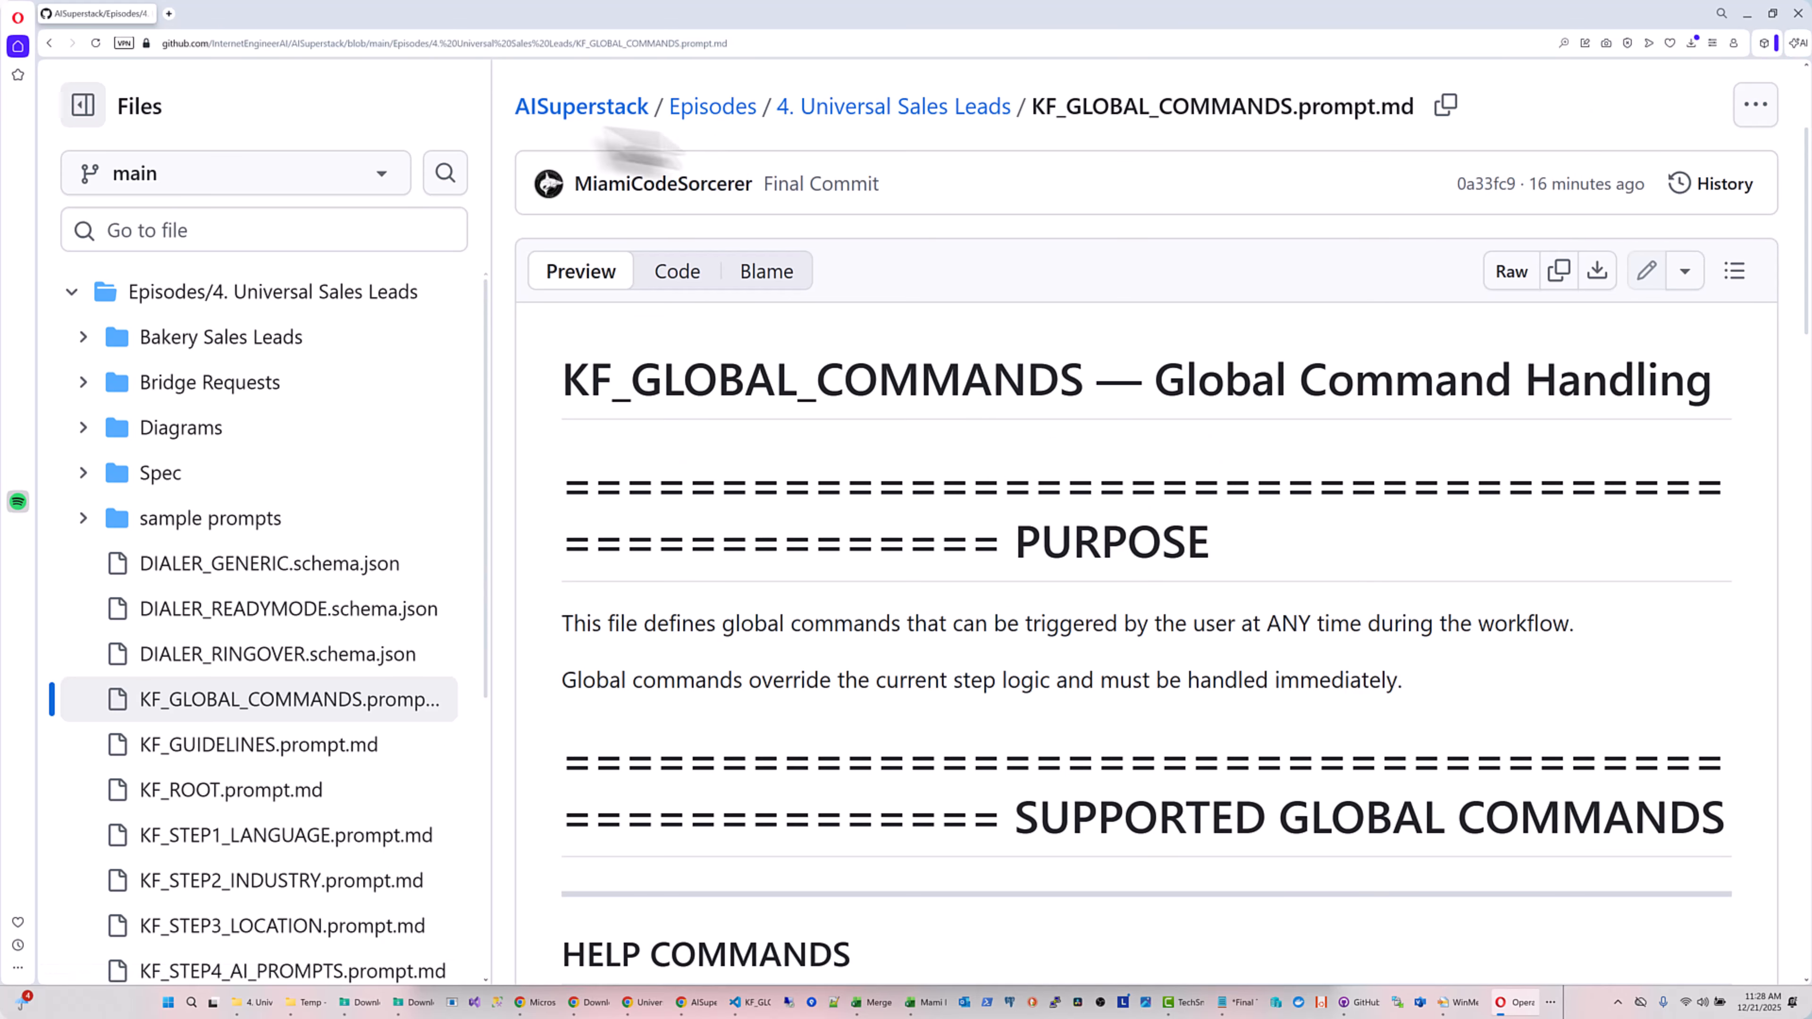
From the AISuperstack repository's root page, download the whole repository as a ZIP and show the archive in its folder
click(50, 43)
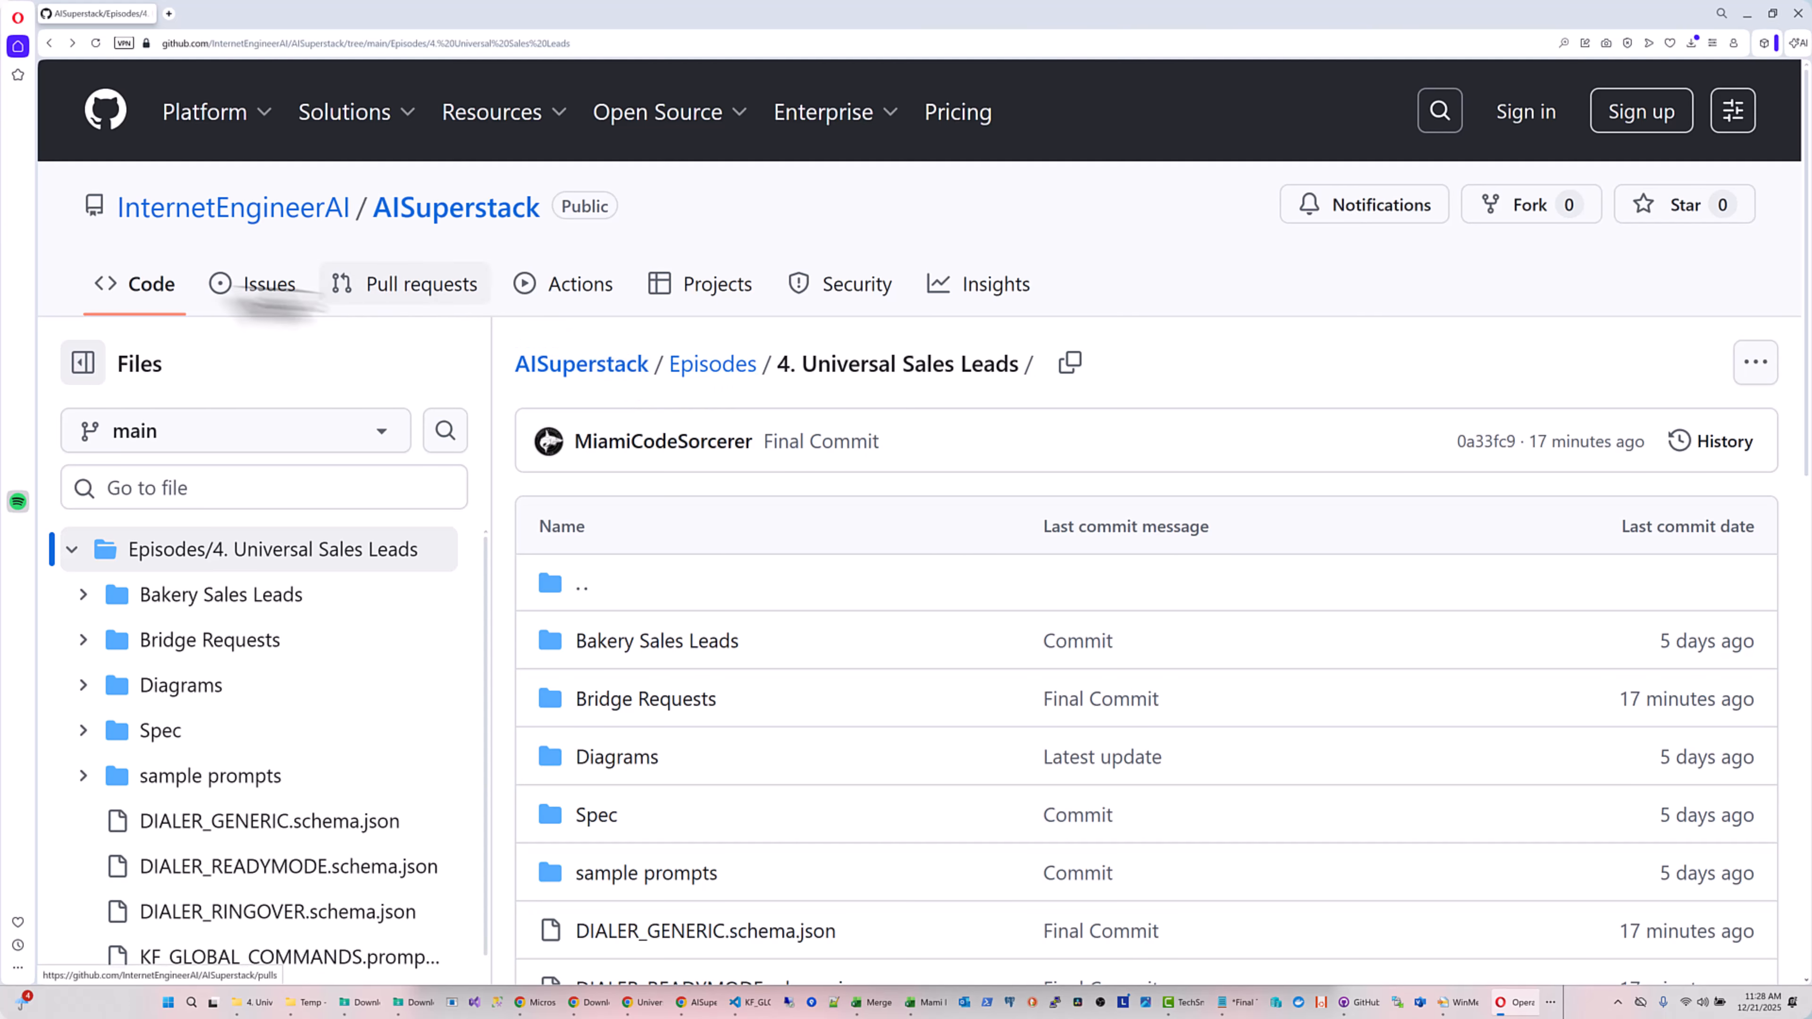
click(140, 291)
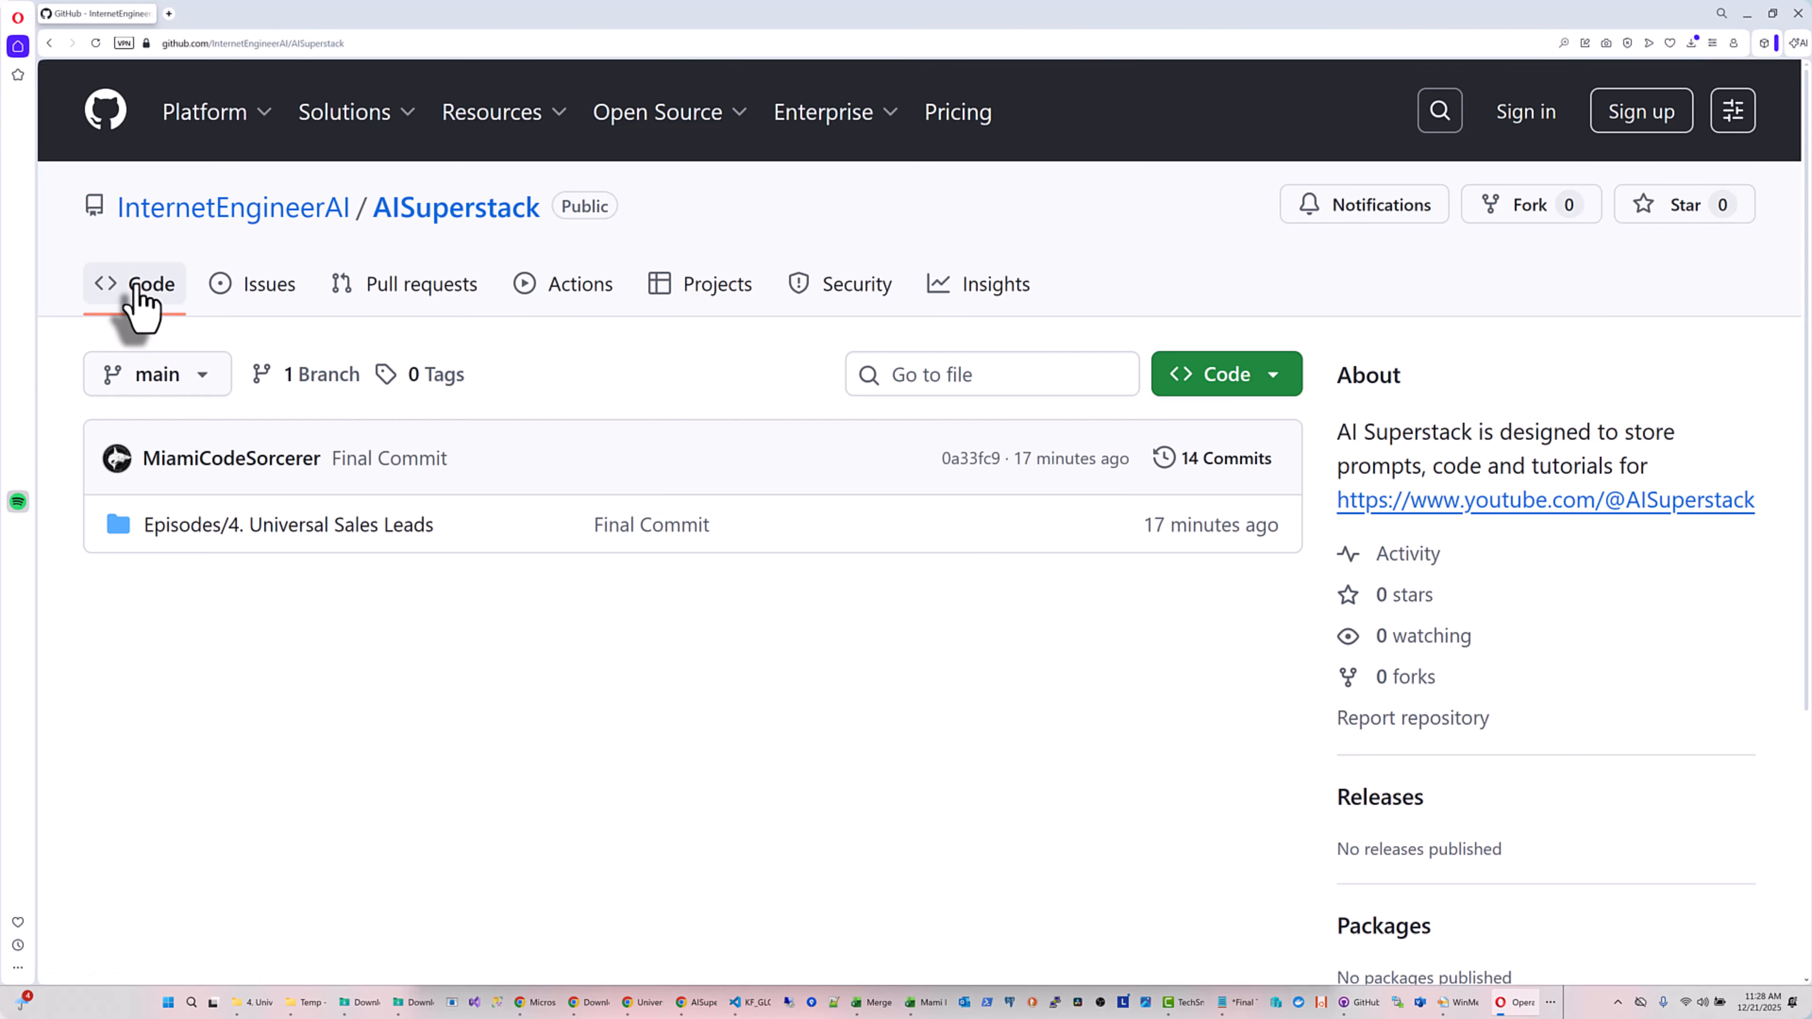
click(1277, 386)
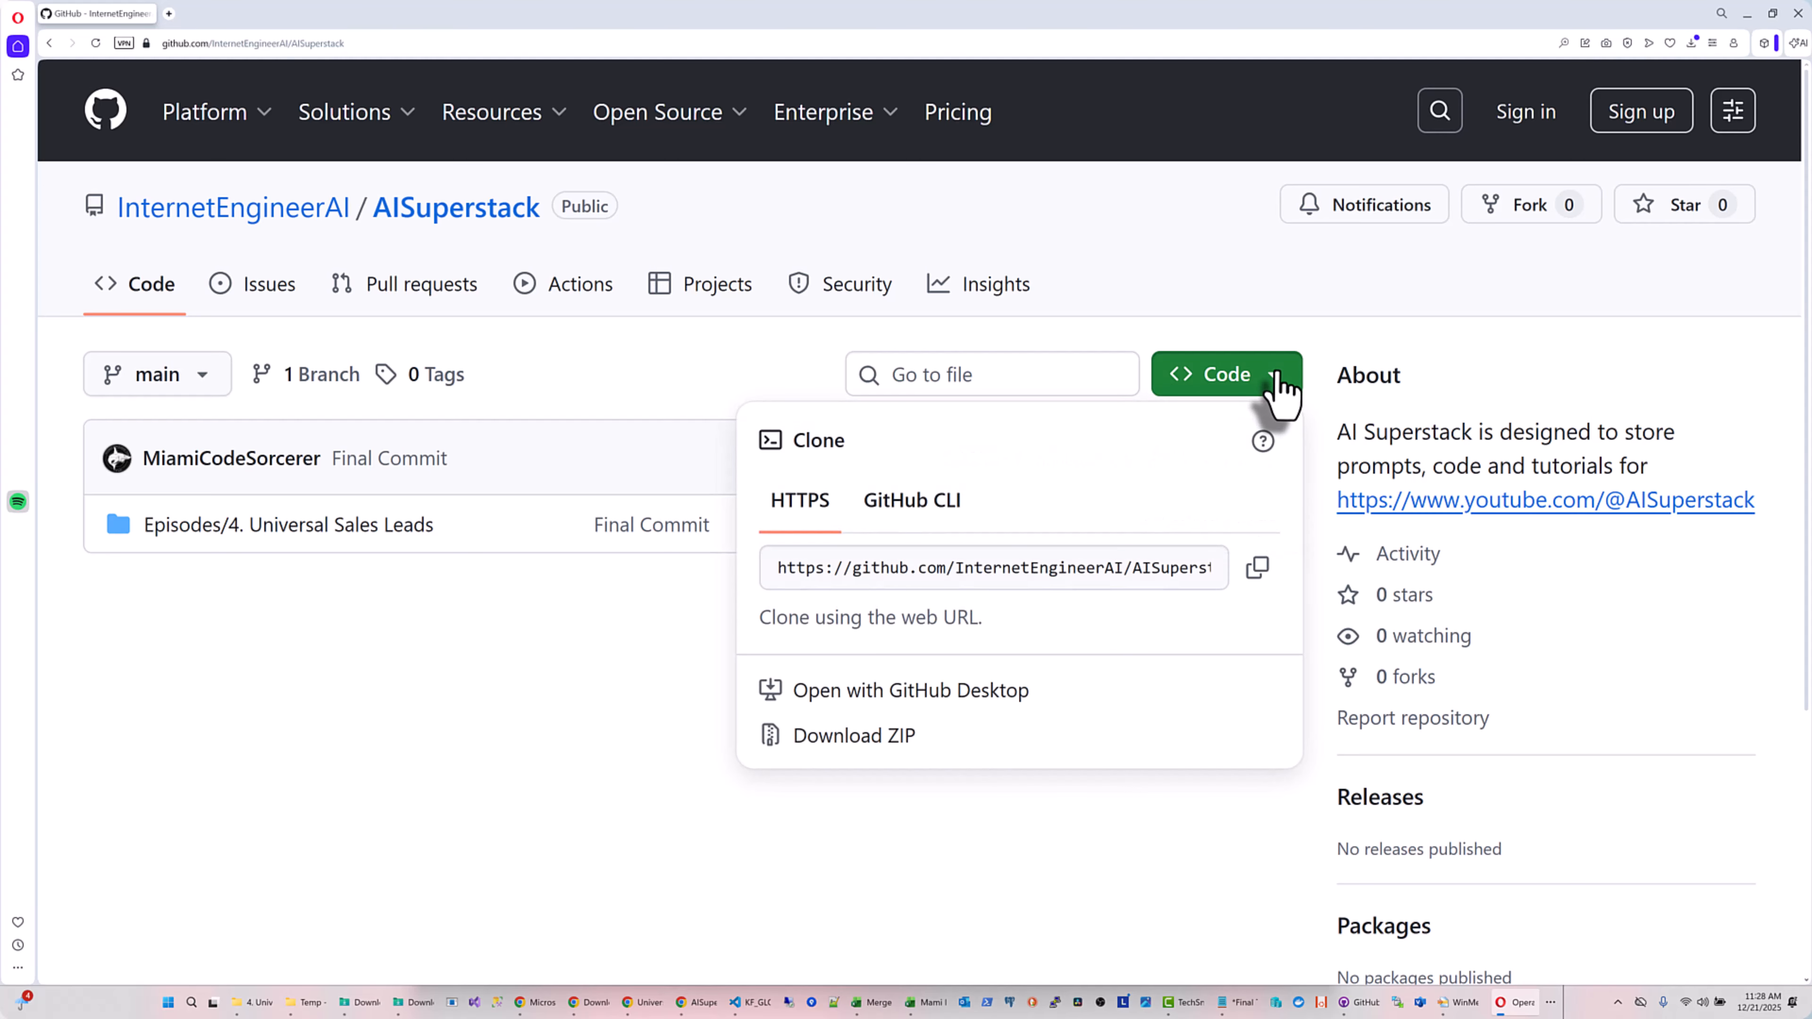
click(851, 749)
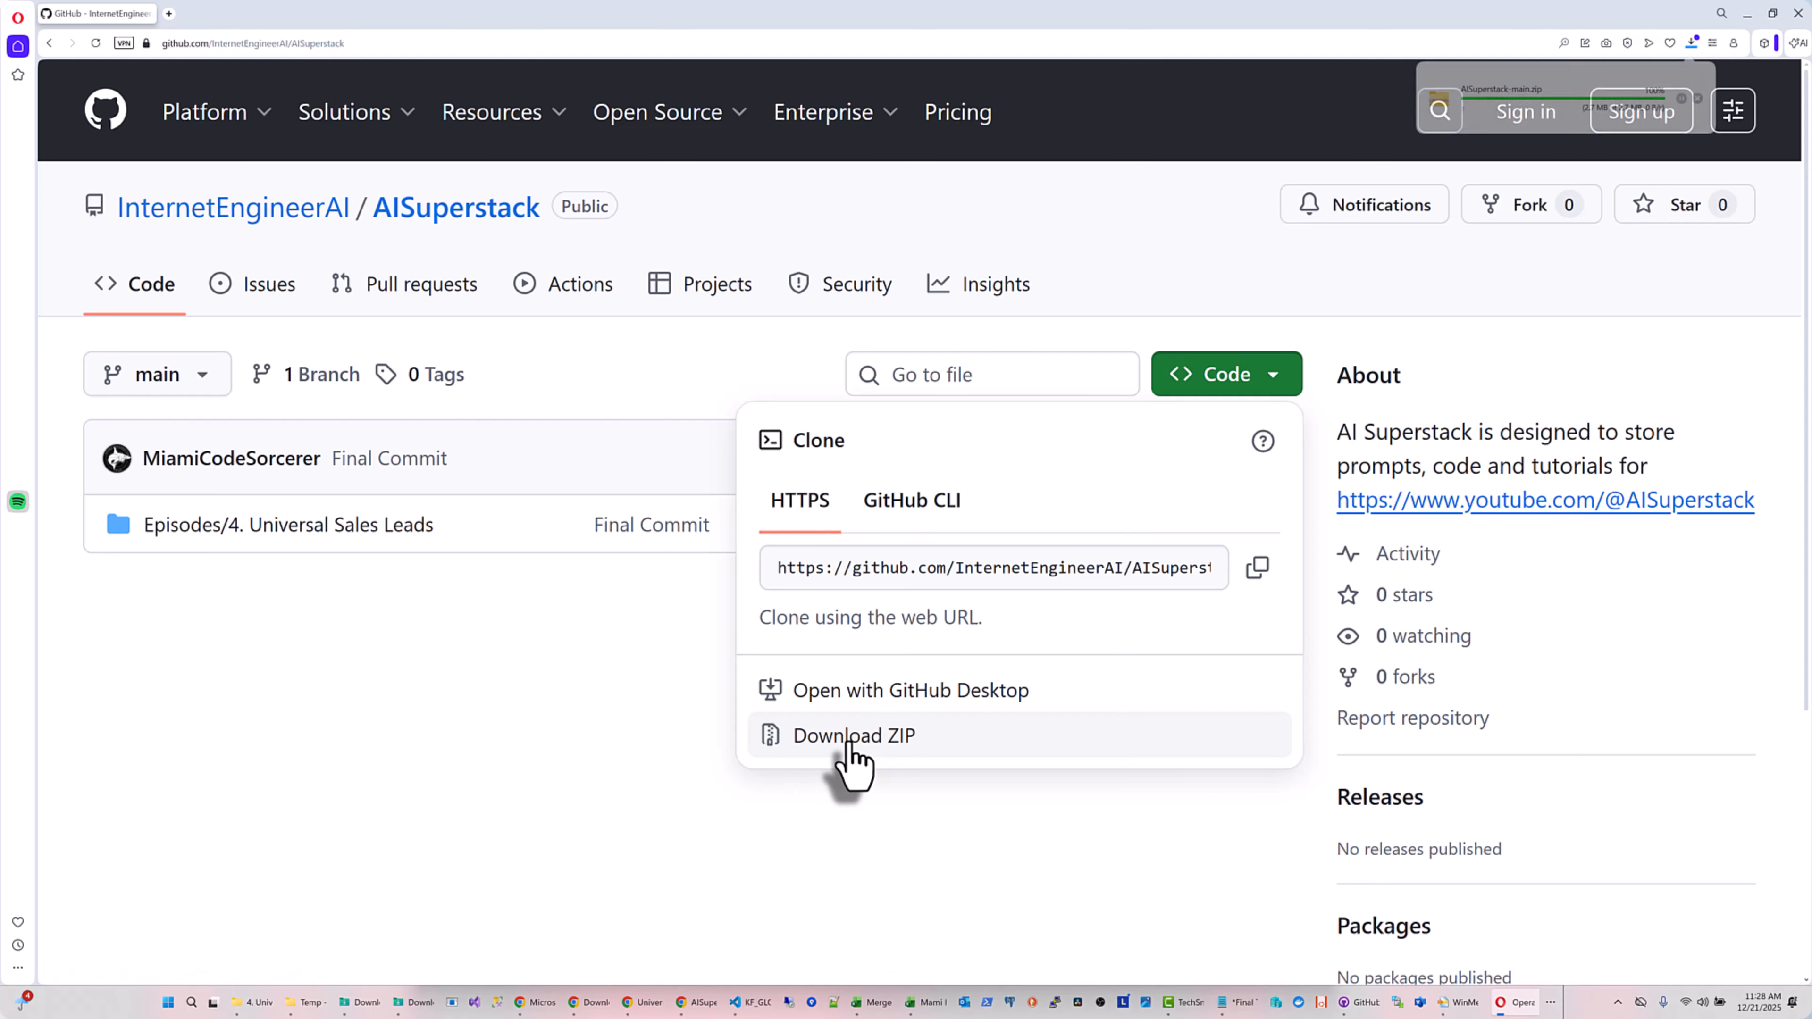
click(1698, 101)
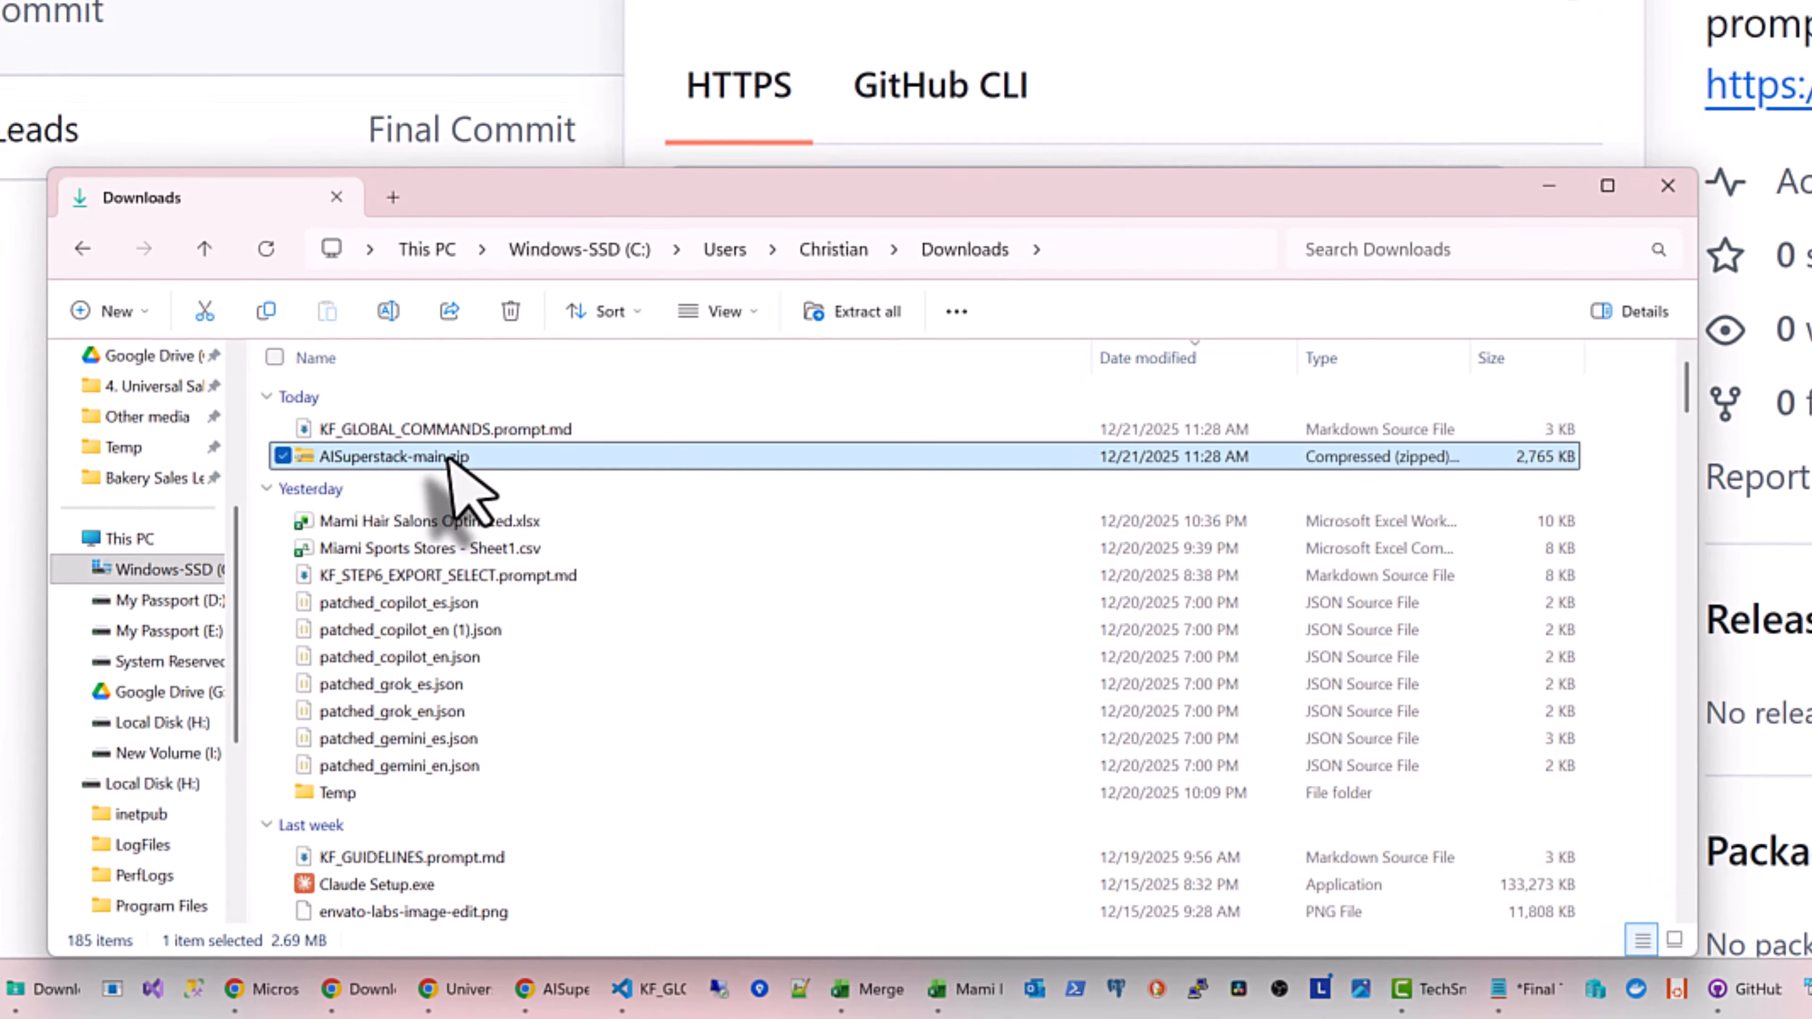
Open AISuperstack-main.zip and go through AISuperstack-main and Episodes into the 4. Universal Sales Leads folder
double_click(448, 458)
double_click(422, 394)
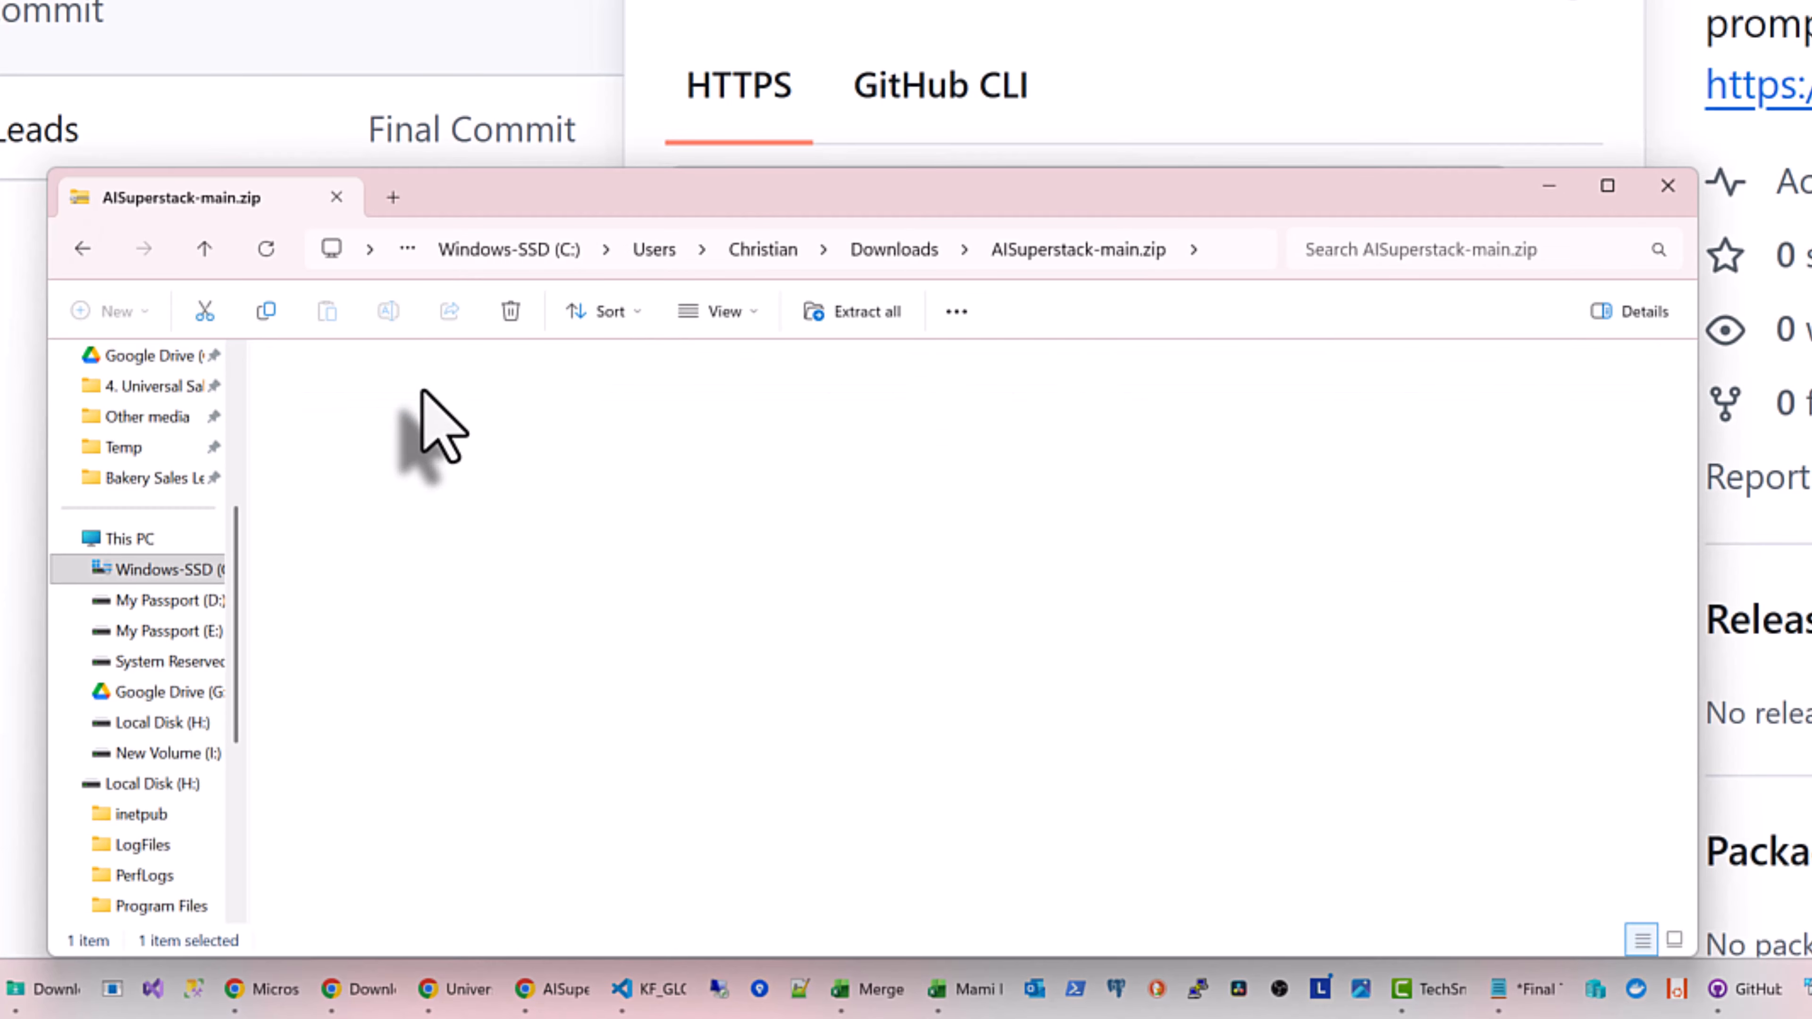
double_click(346, 400)
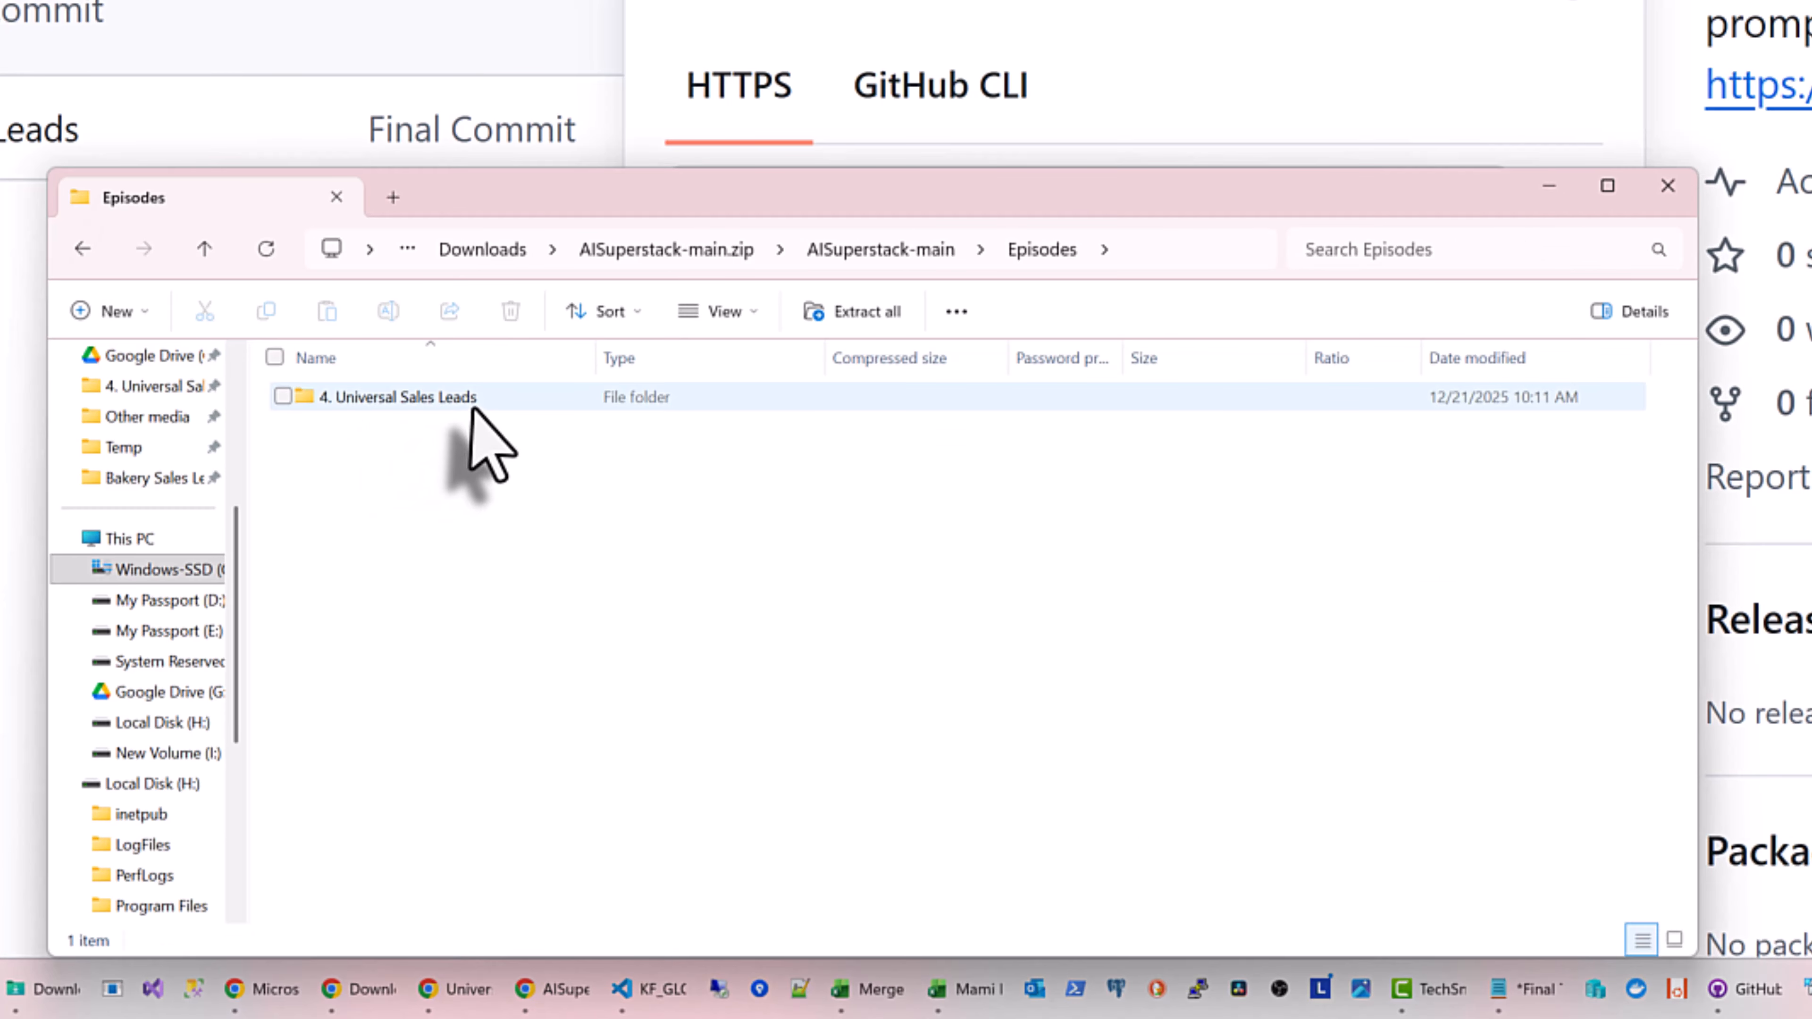
double_click(433, 399)
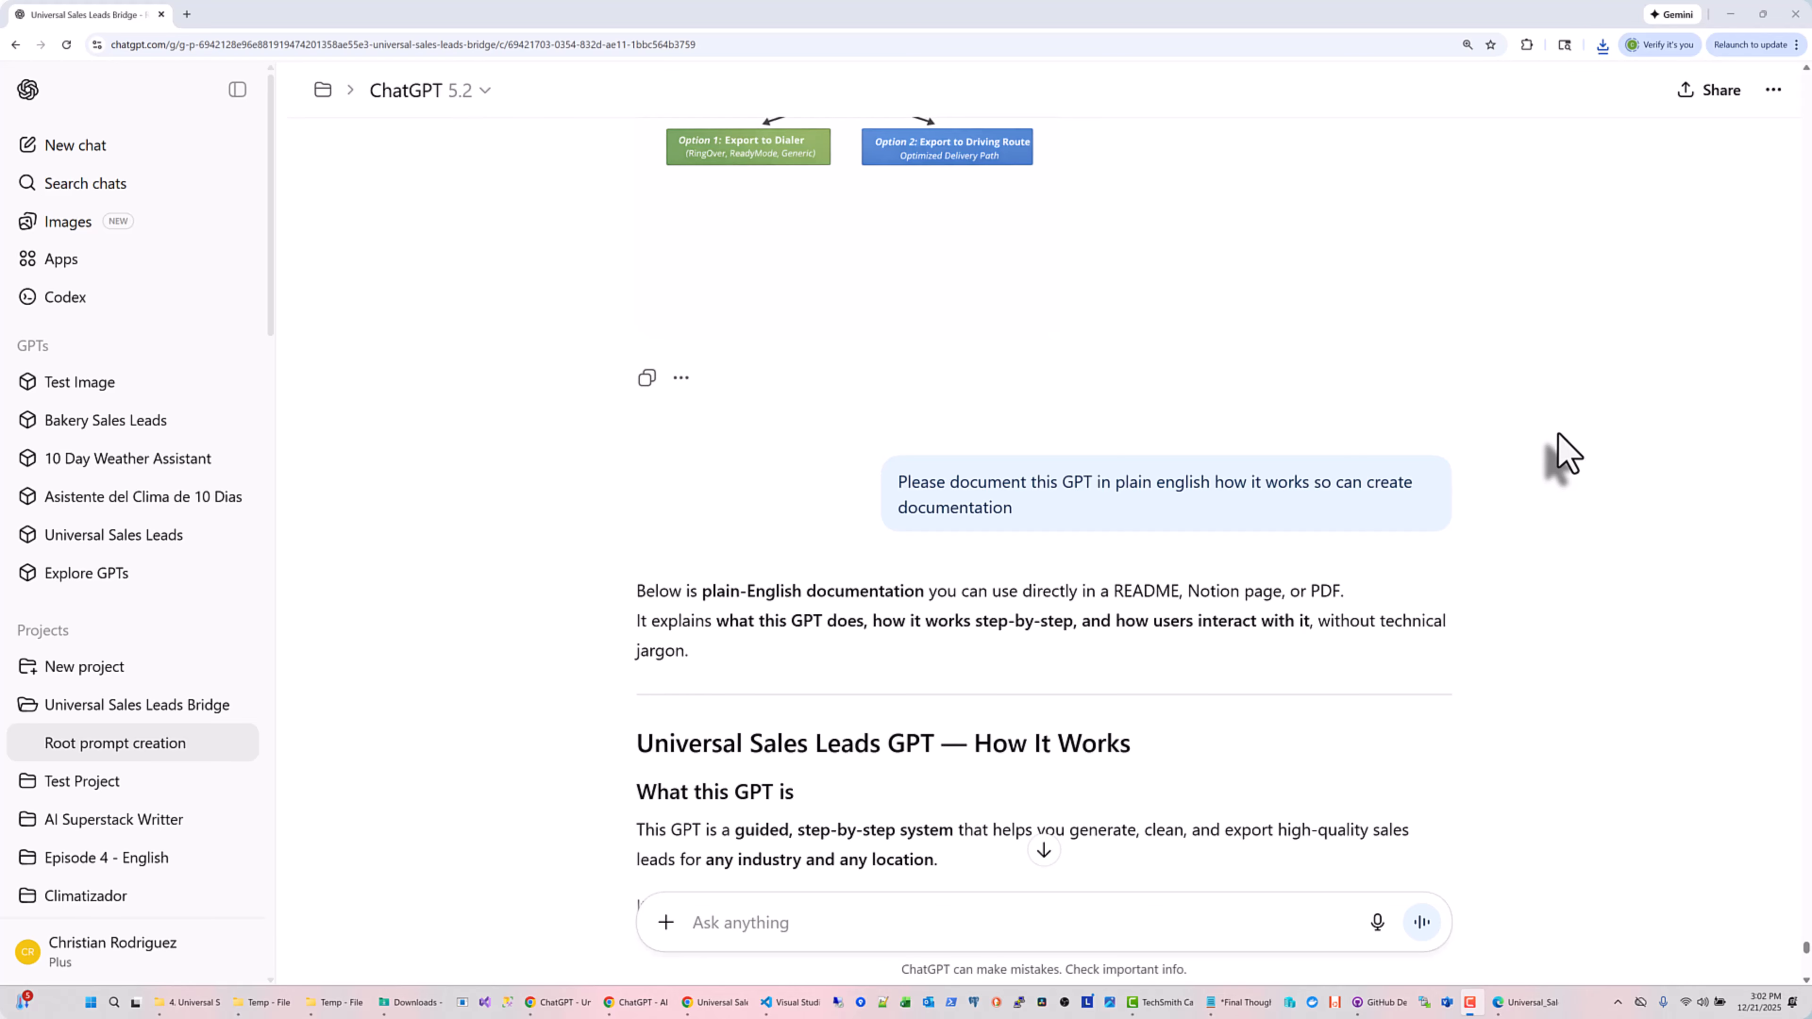
In the ChatGPT Root prompt creation chat, read the plain-English GPT documentation from its request to the PDF creation request
scroll(1577, 465, down, 2)
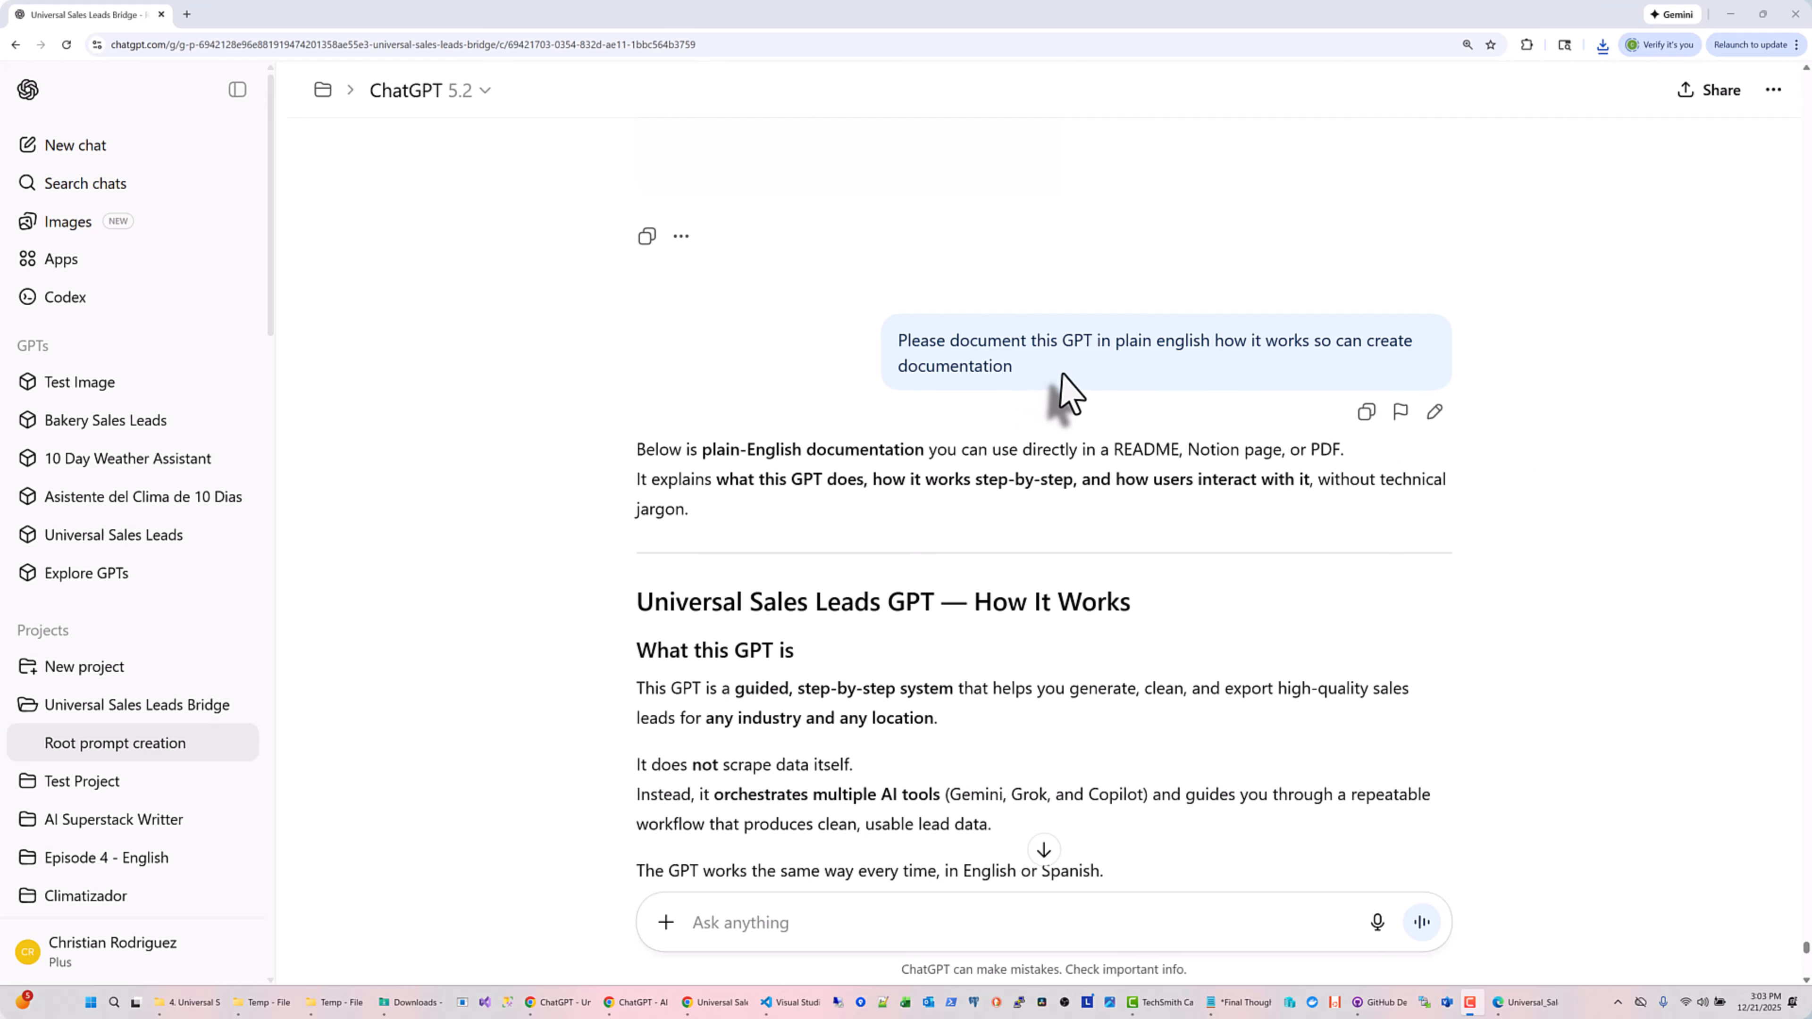
scroll(1315, 566, down, 8)
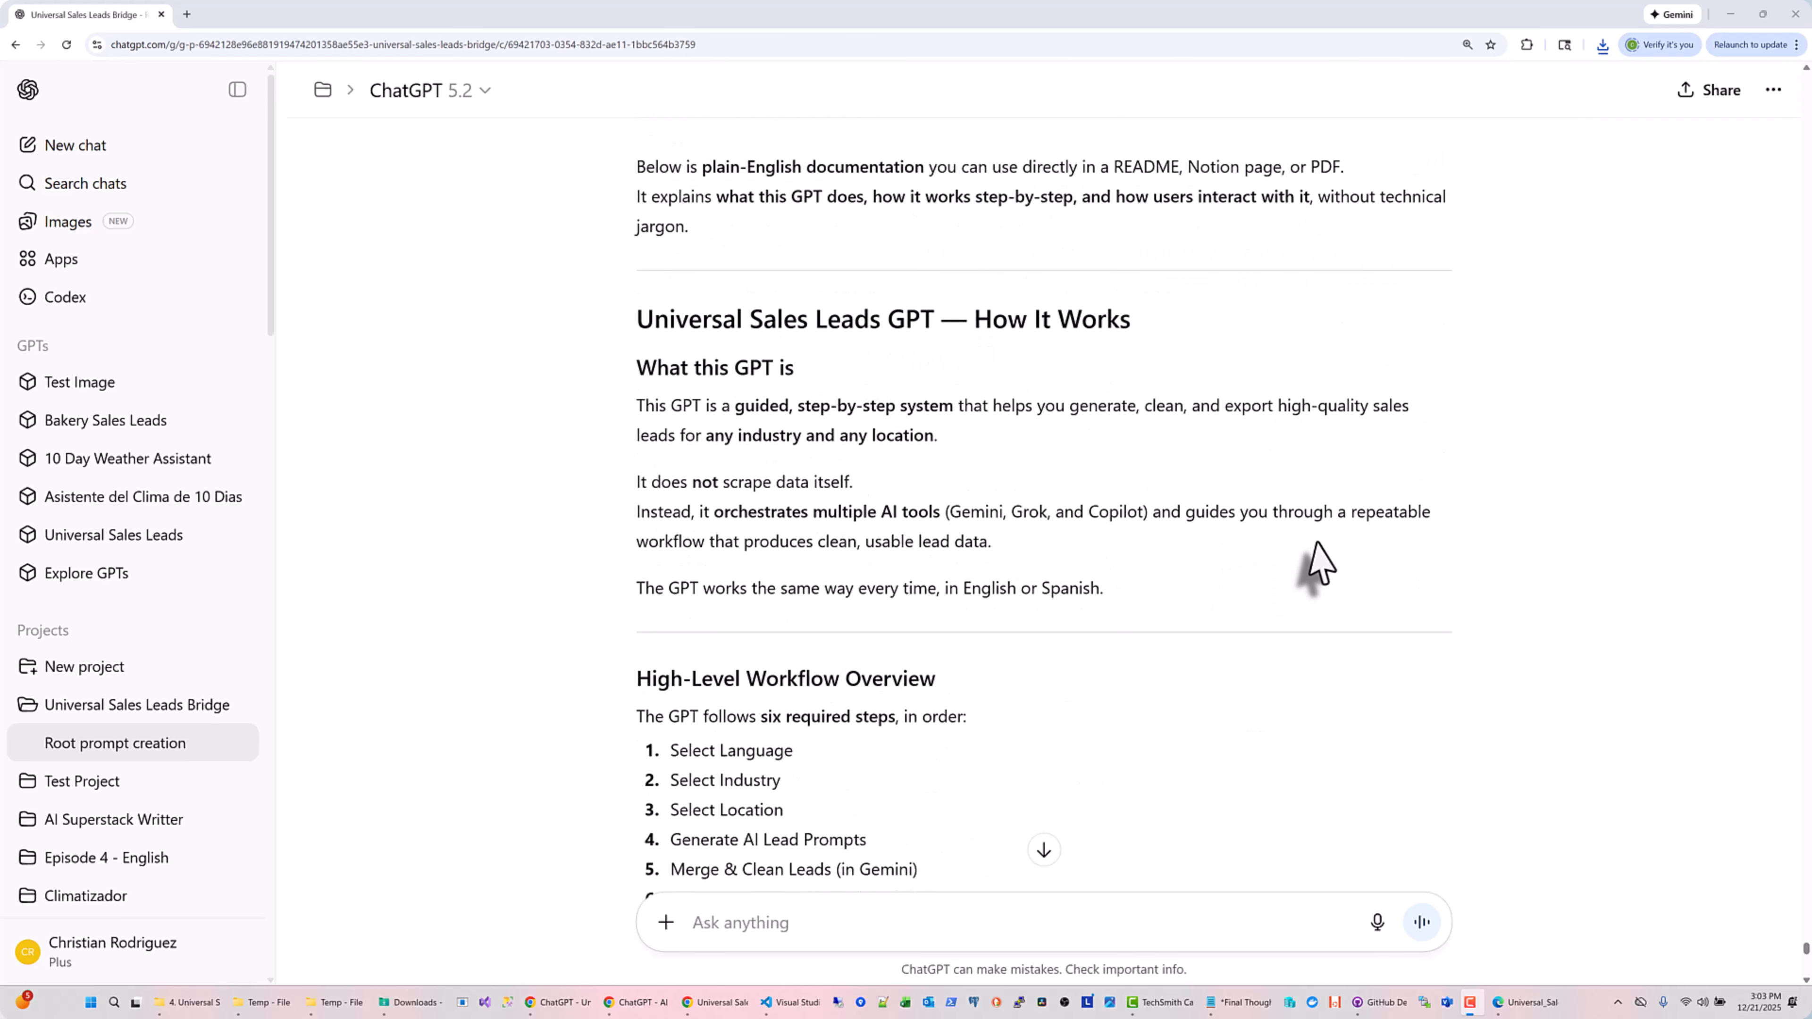
scroll(1331, 557, down, 10)
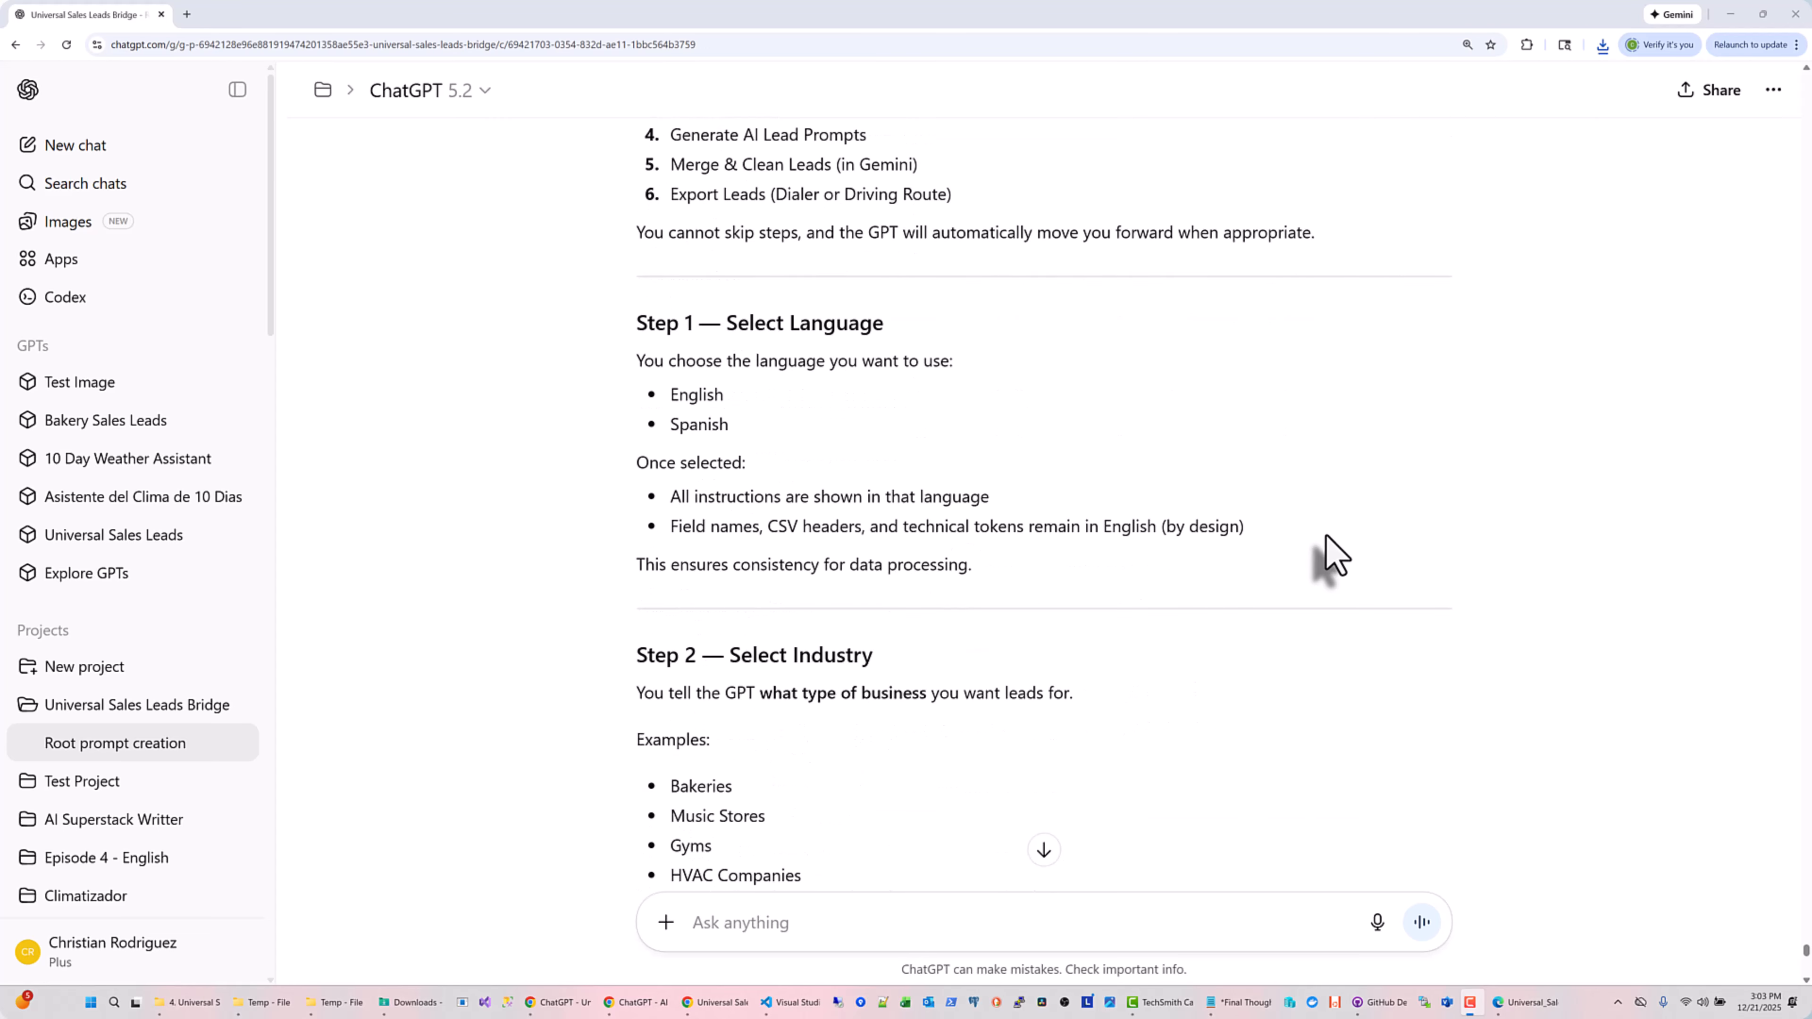
scroll(1423, 540, down, 12)
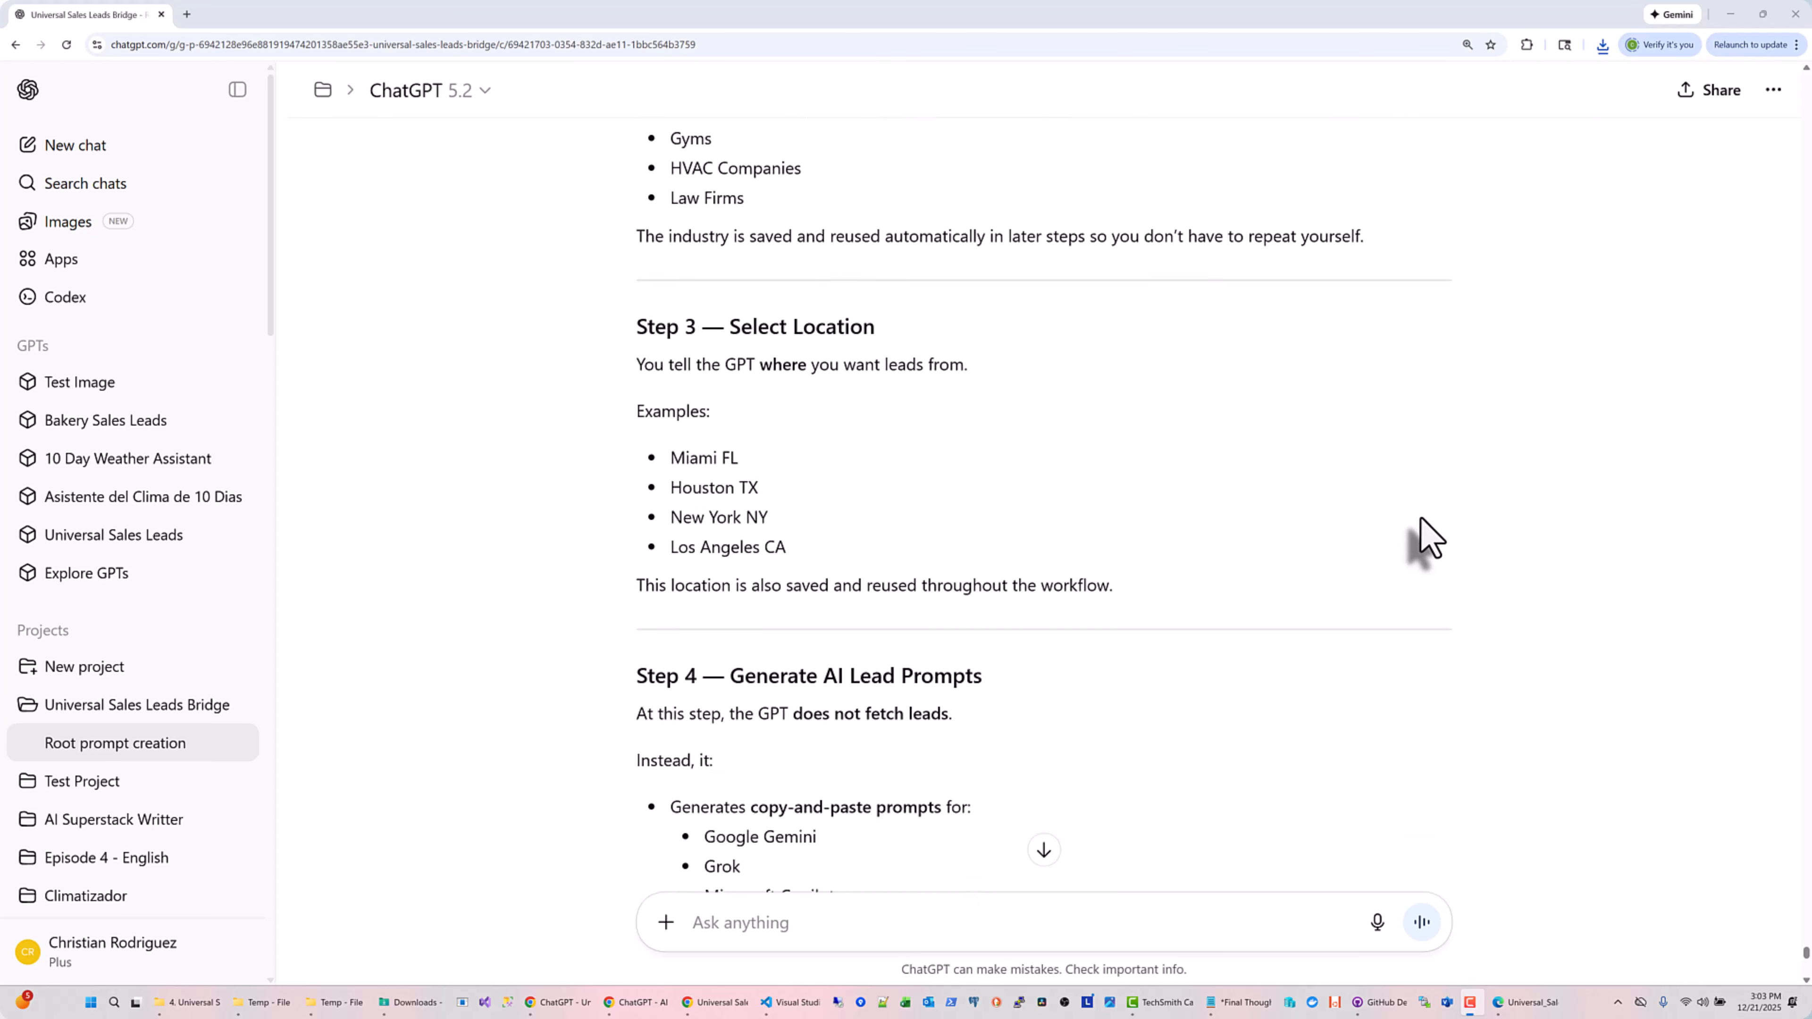
scroll(1423, 540, down, 8)
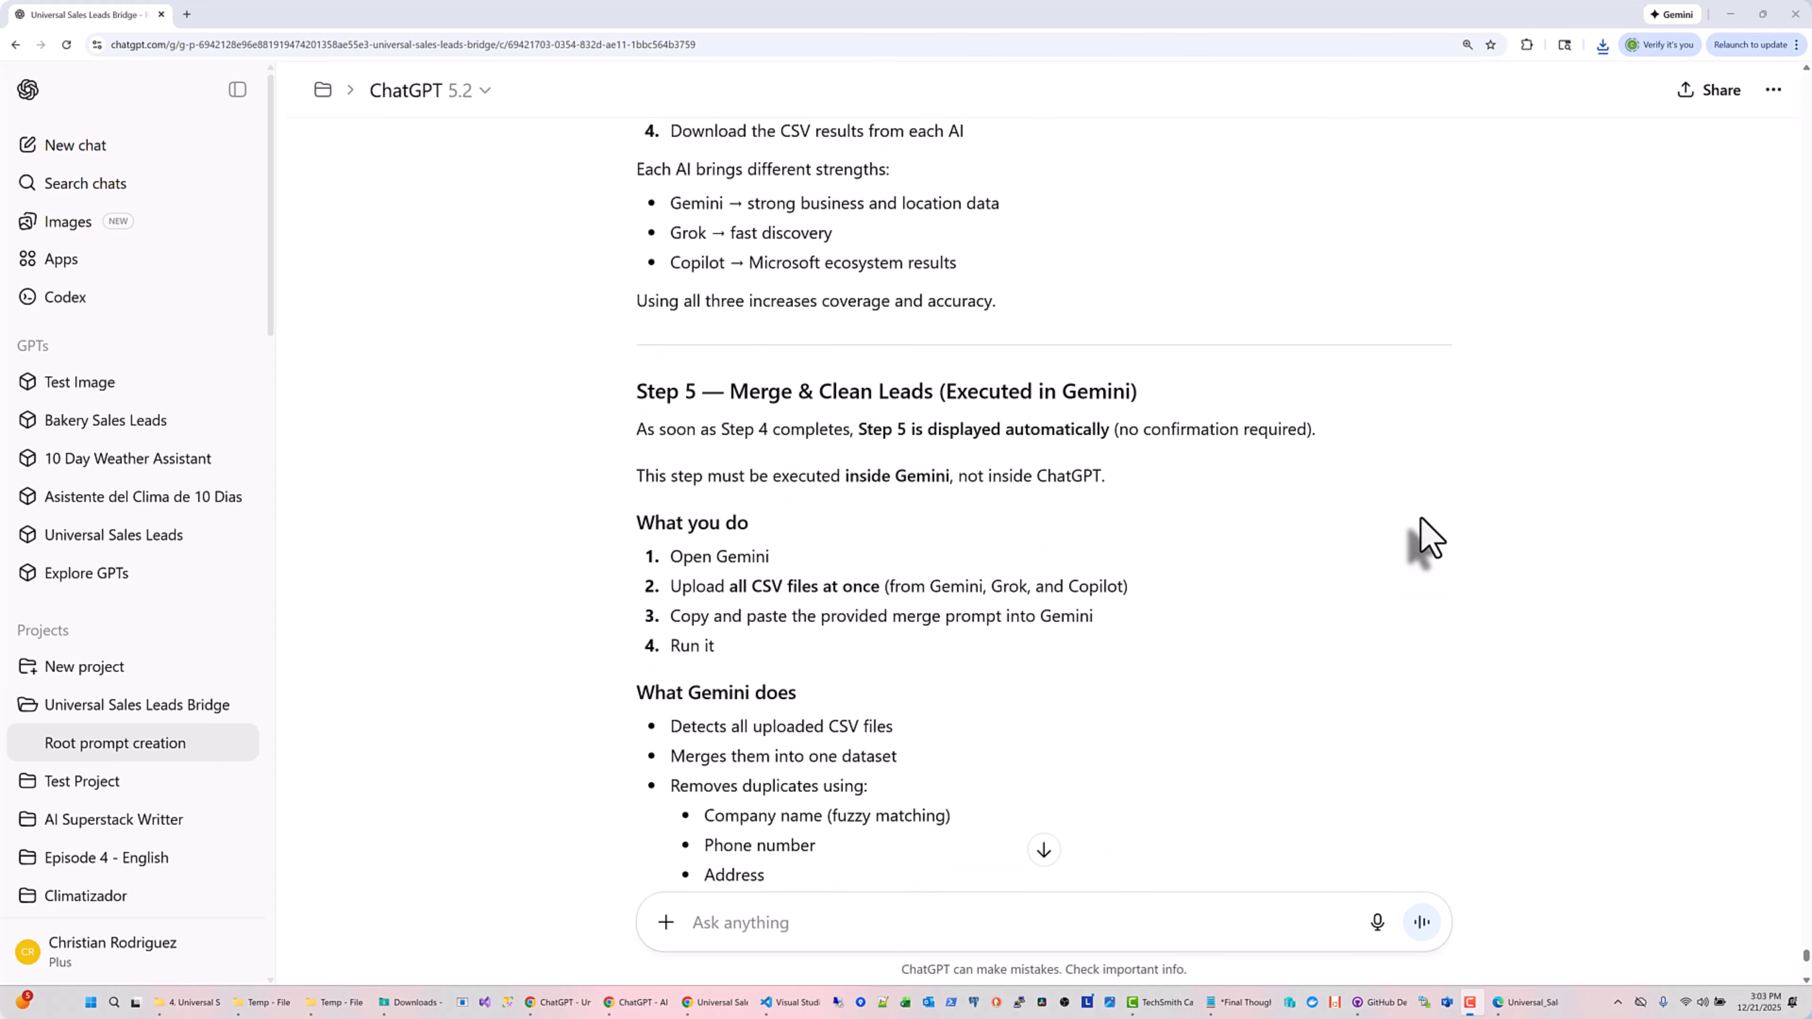
scroll(1423, 541, down, 20)
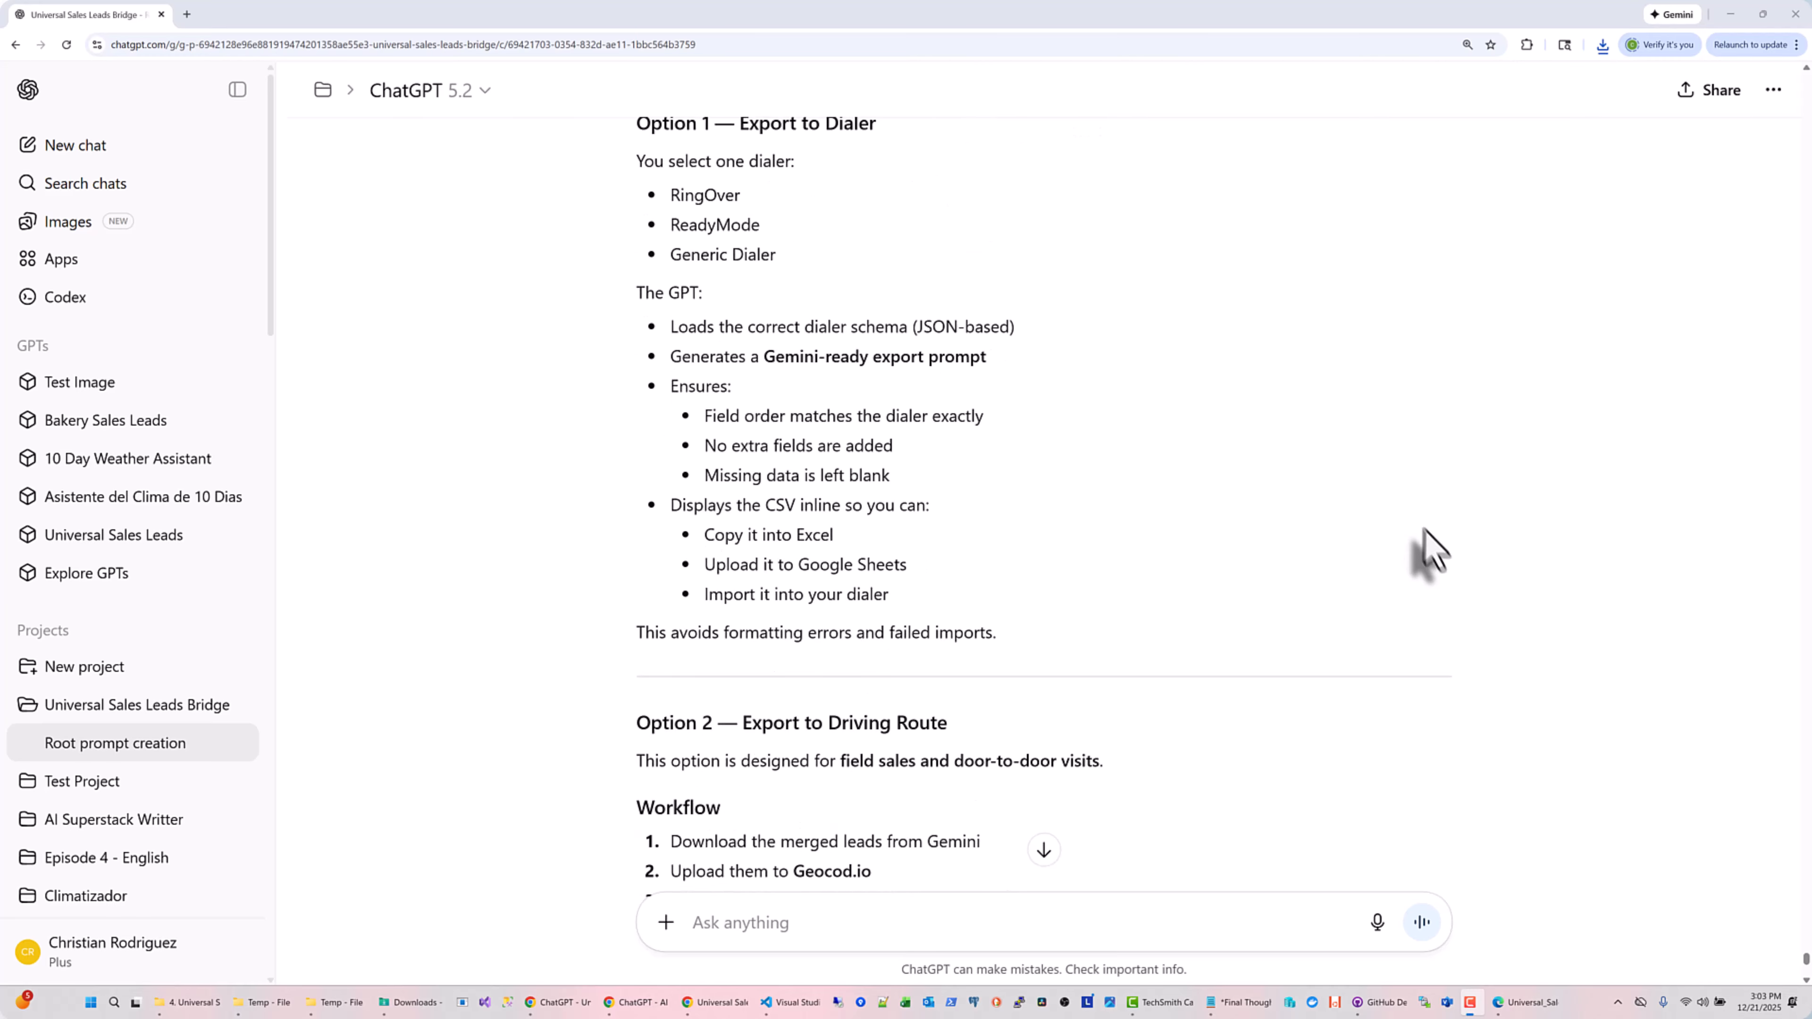
scroll(1434, 555, down, 20)
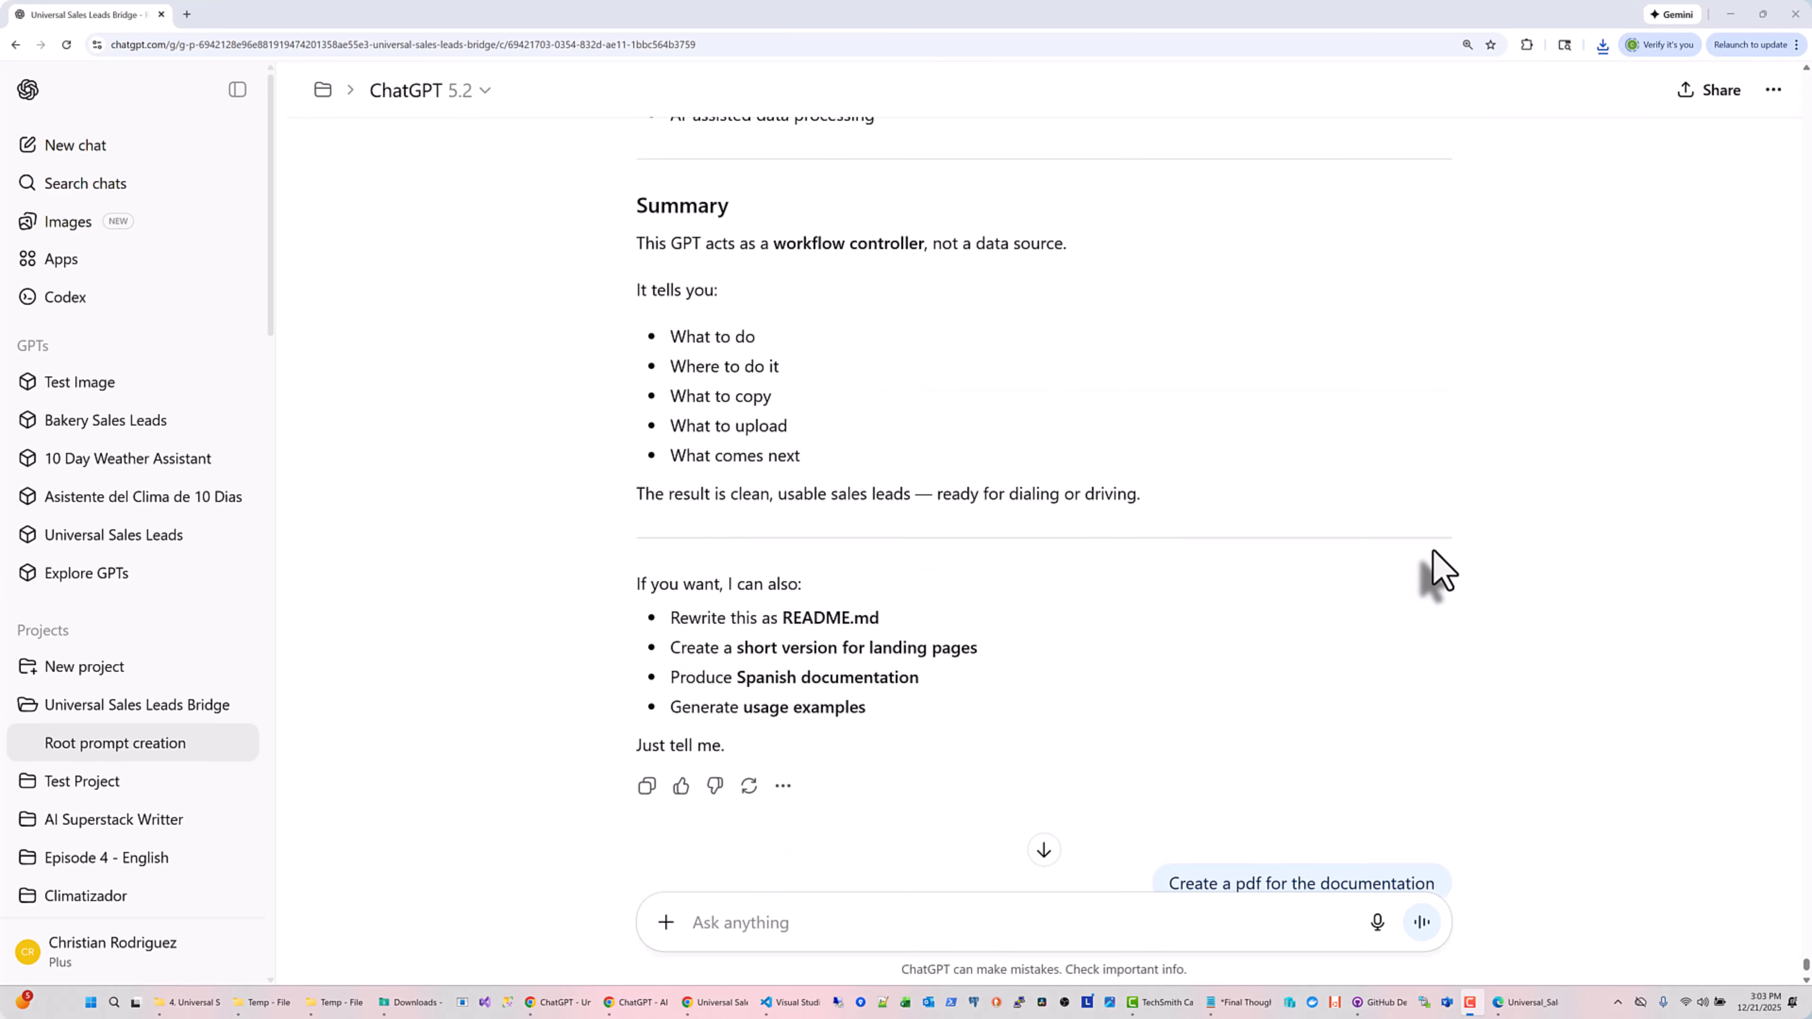
scroll(1270, 657, down, 2)
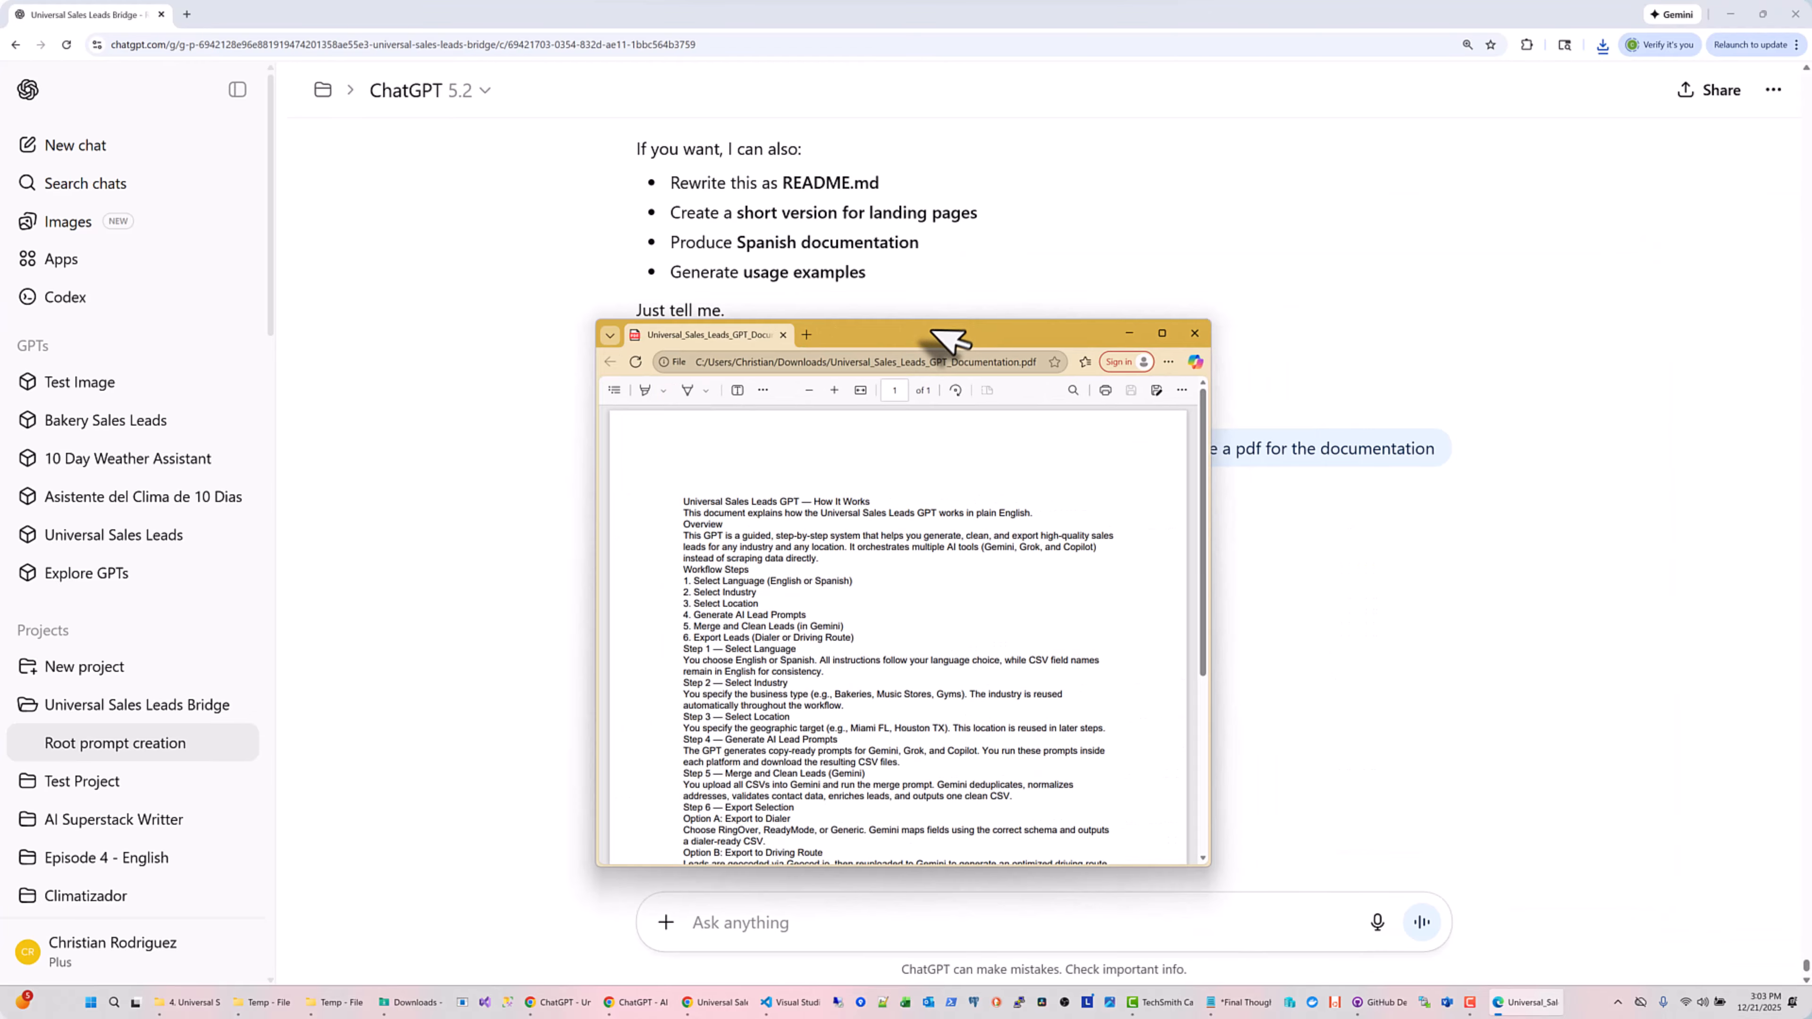
Look over the workflow steps and summary in Universal_Sales_Leads_GPT_Documentation.pdf and put the document away
scroll(859, 386, up, 4)
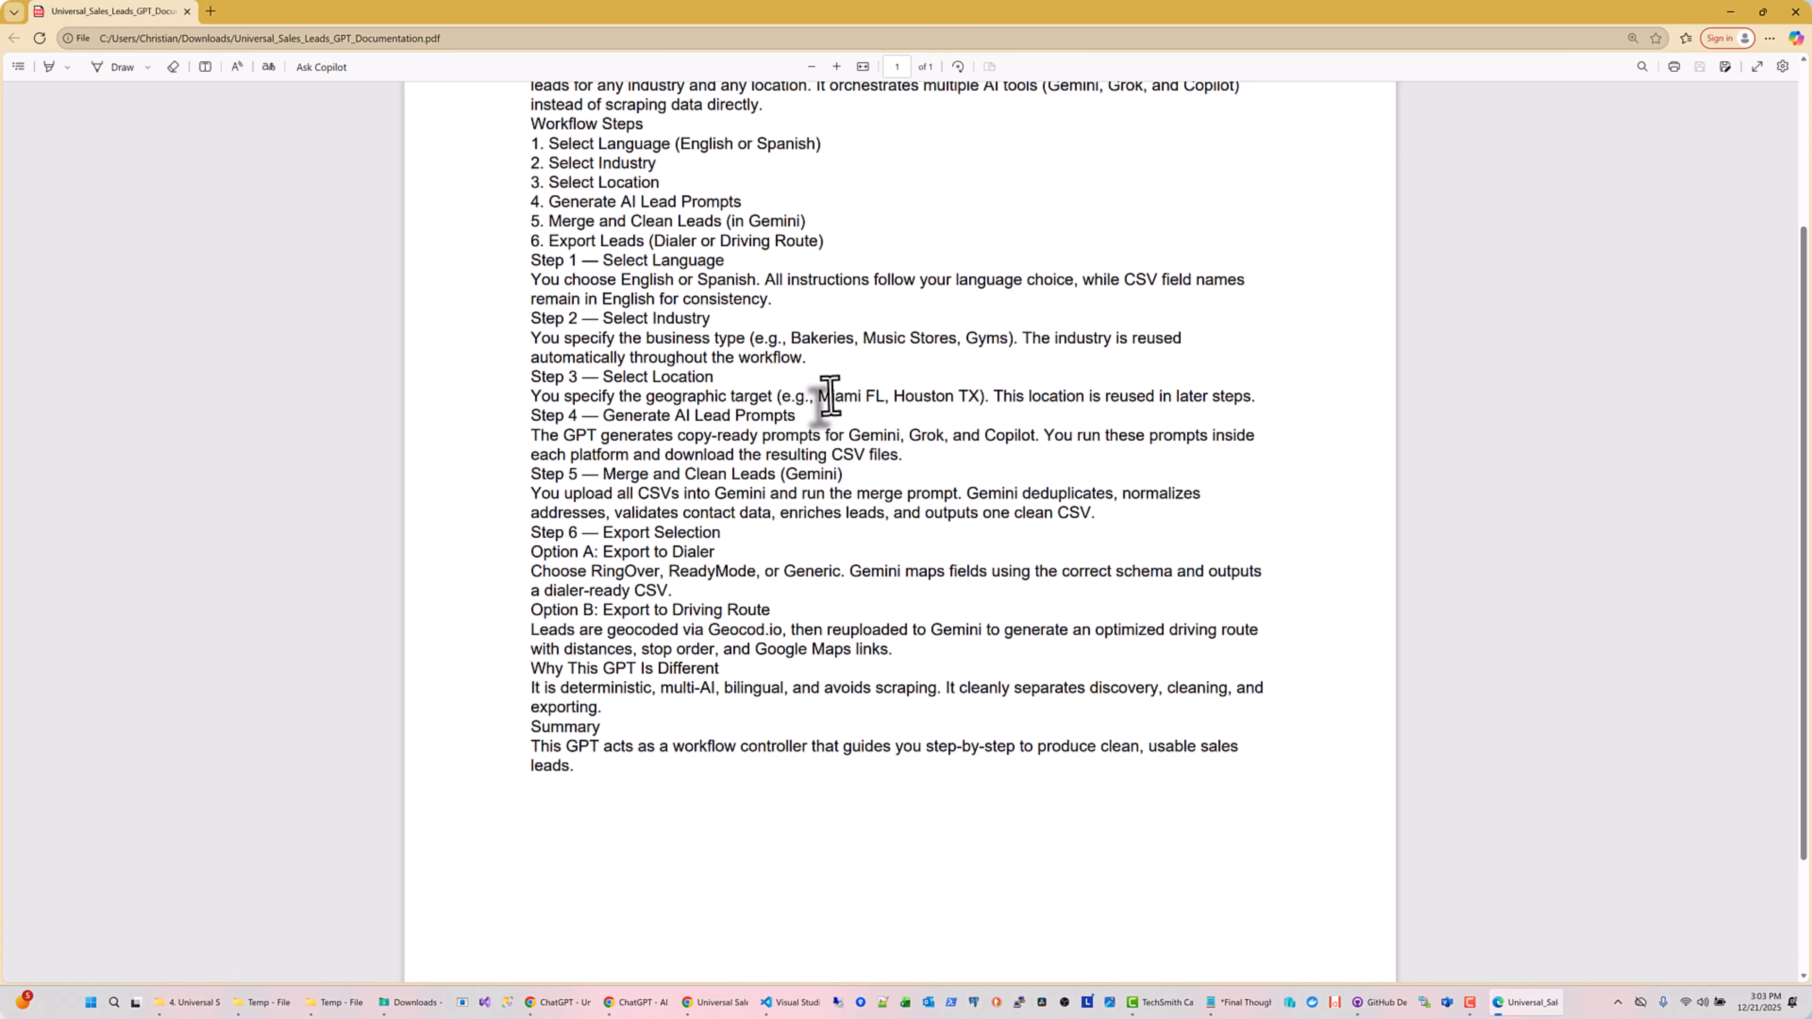
scroll(831, 400, up, 3)
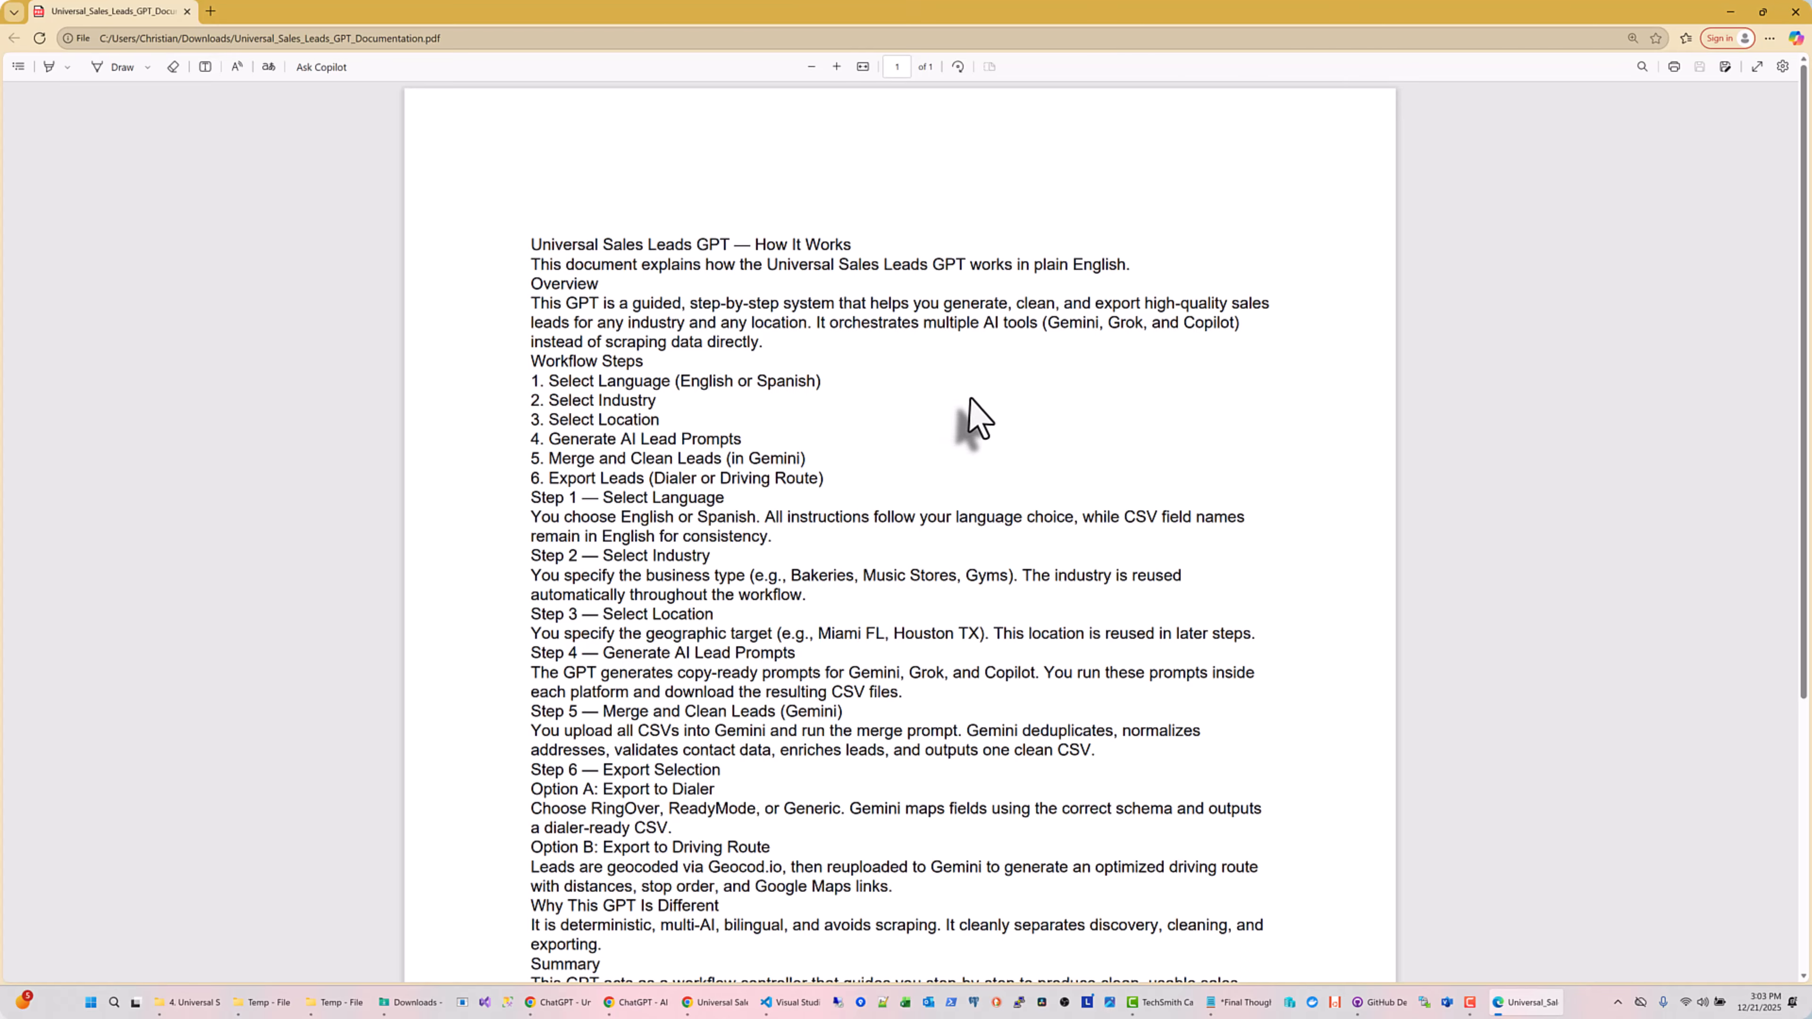
scroll(977, 420, down, 2)
scroll(978, 419, up, 2)
click(1730, 11)
Review the chat documentation backwards from Why This GPT Is Different to the Export to Driving Route option
scroll(1120, 316, up, 12)
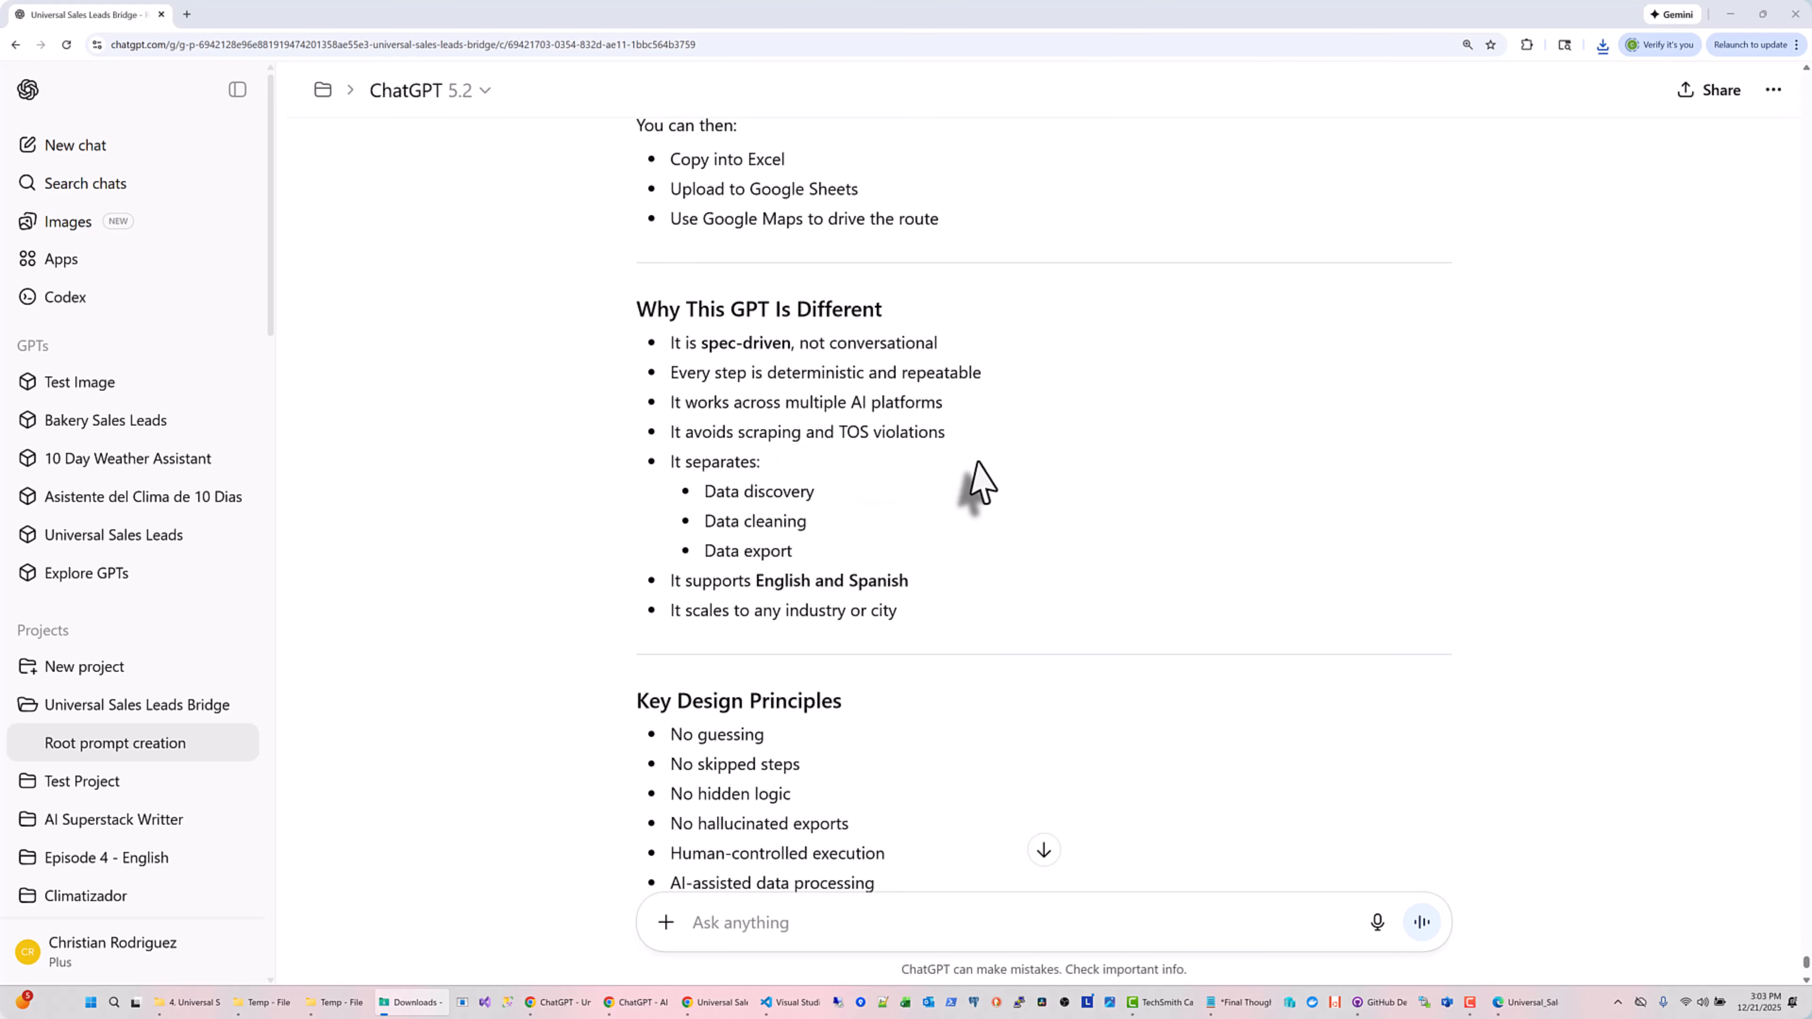
scroll(979, 463, up, 7)
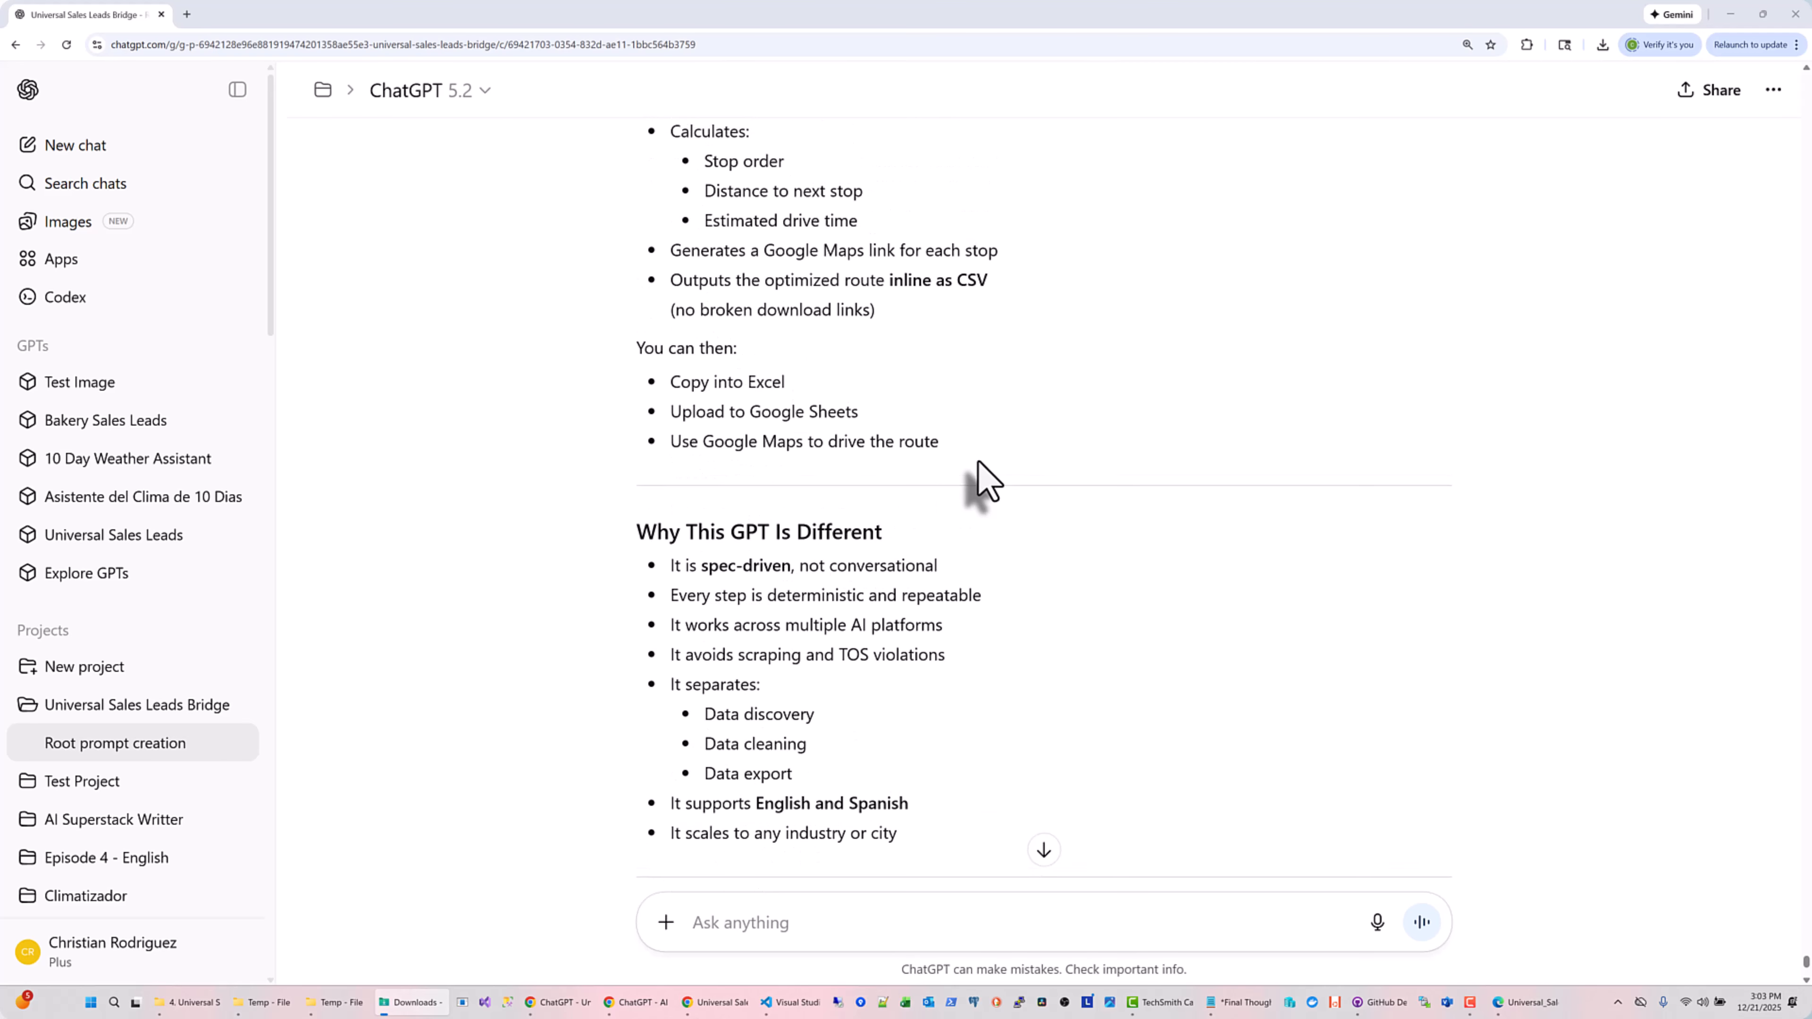
scroll(984, 481, up, 13)
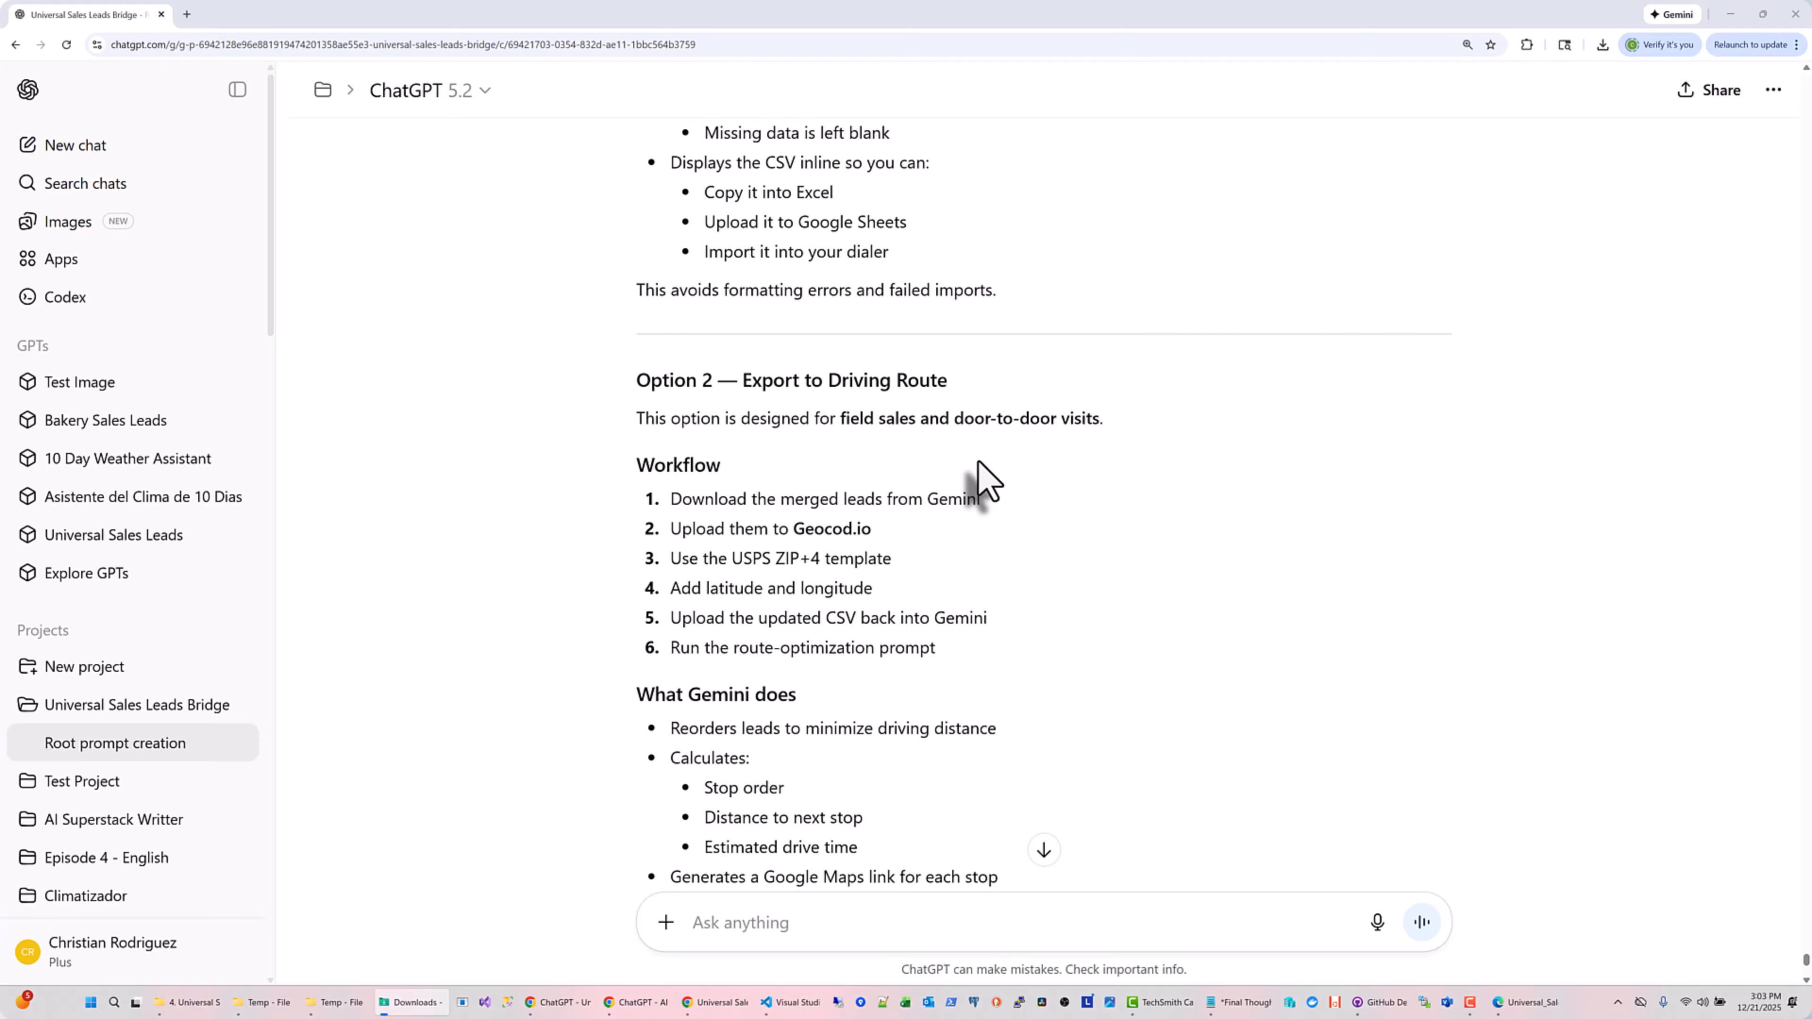